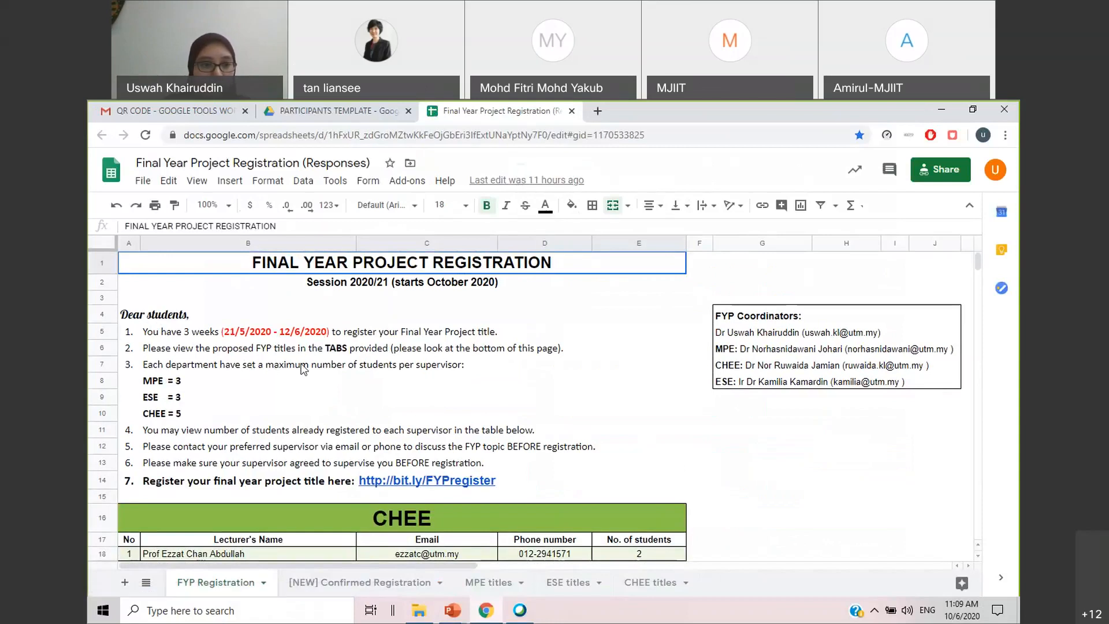
Review the proposed project titles in the MPE titles, ESE titles and CHEE titles sheets, including the lecturers further down the CHEE list
click(493, 590)
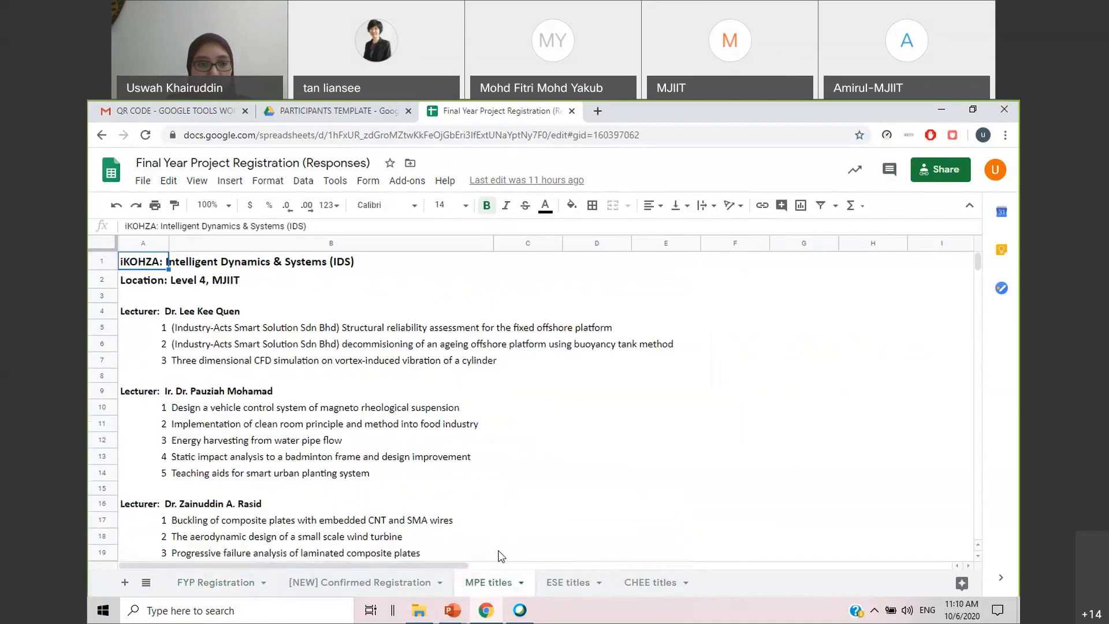
click(568, 586)
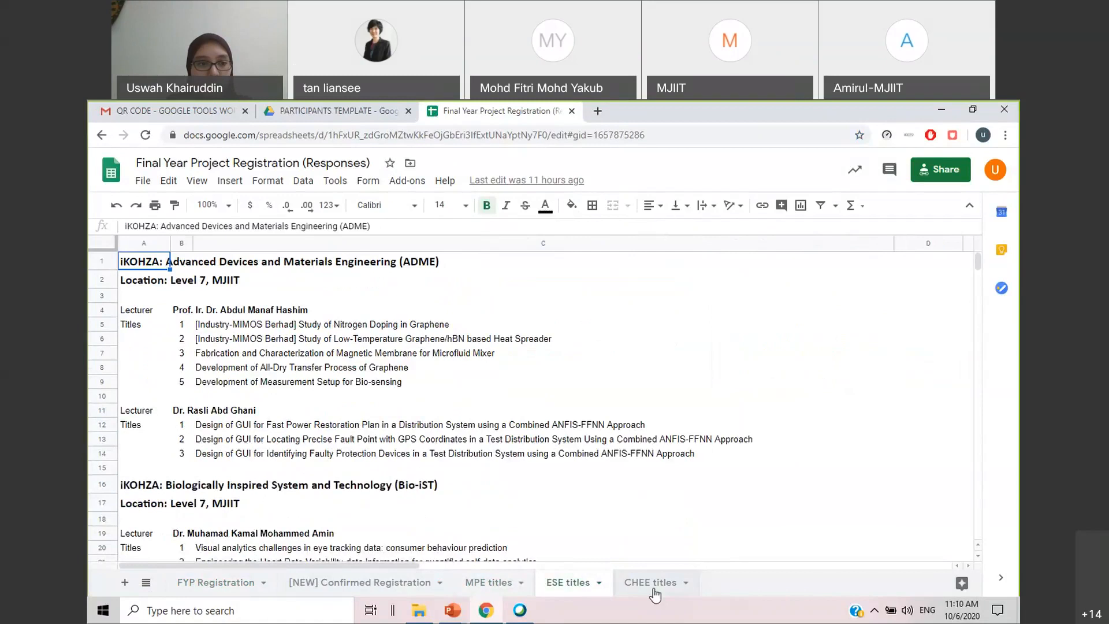
click(655, 589)
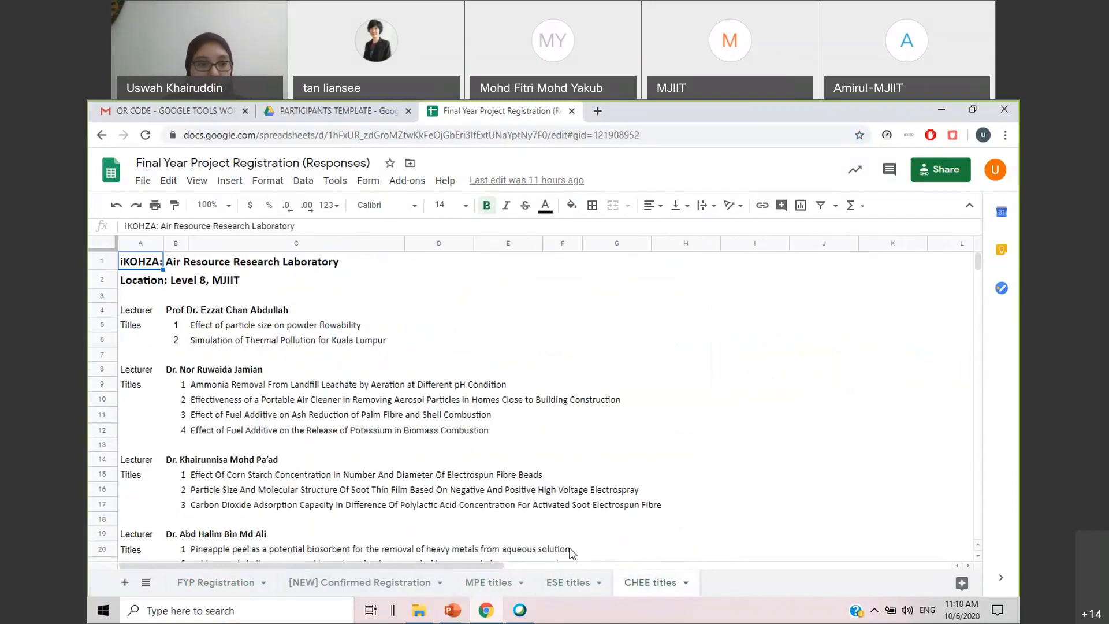
scroll(474, 514, down, 5)
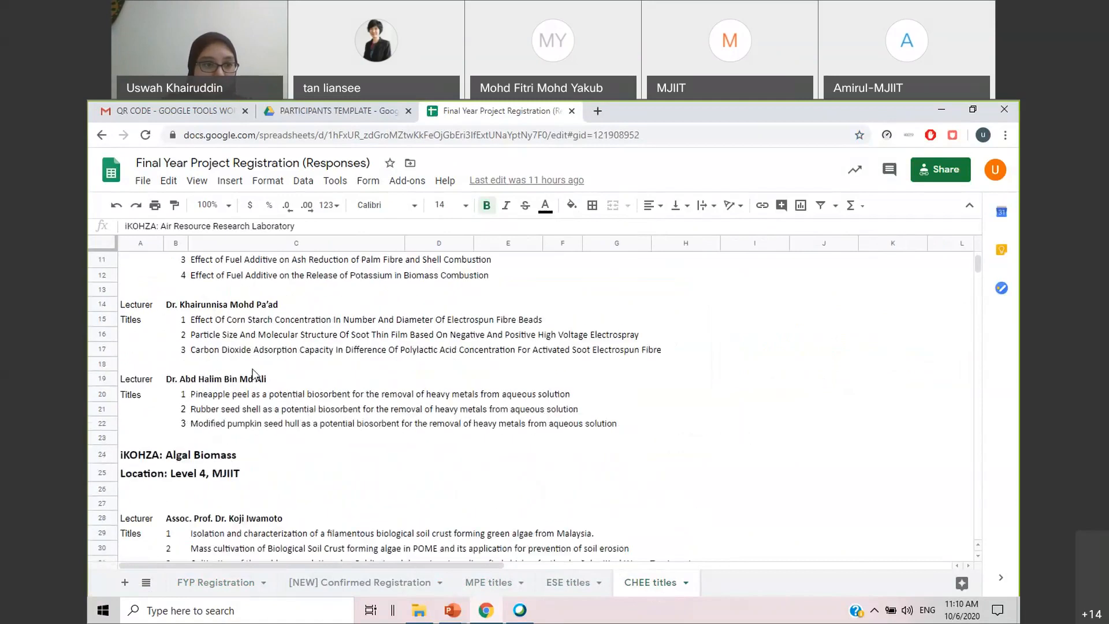
click(206, 306)
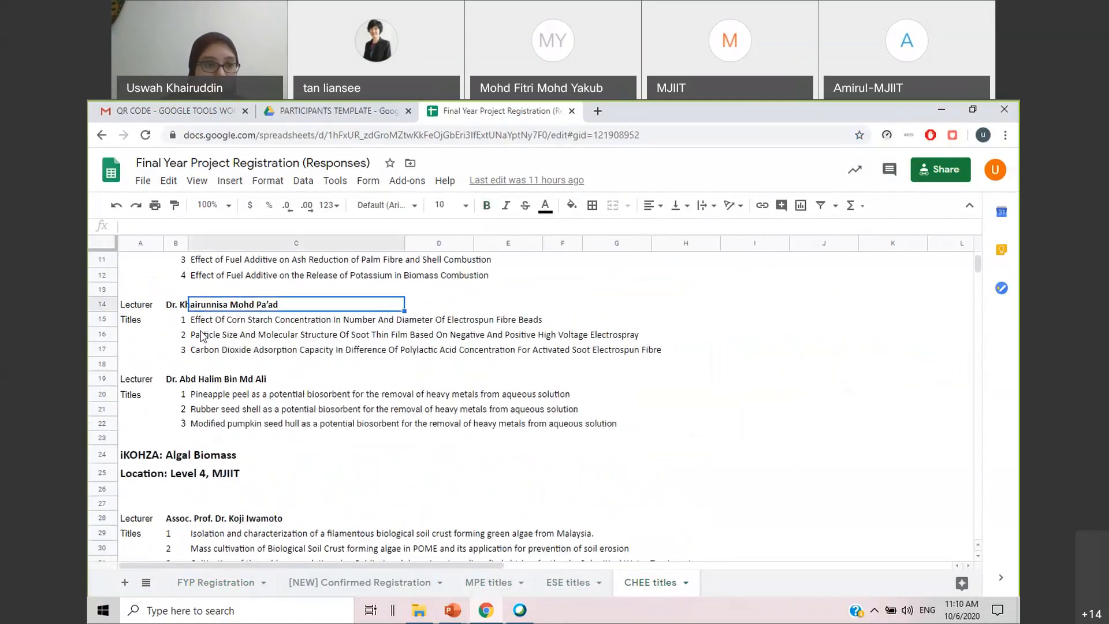
click(209, 335)
click(227, 350)
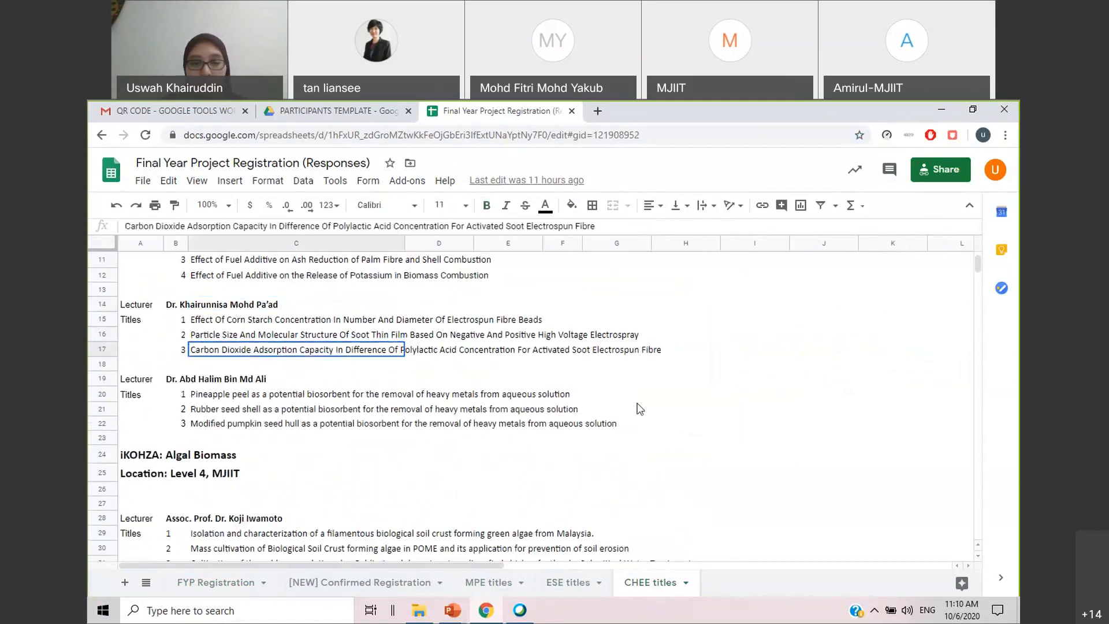
click(617, 408)
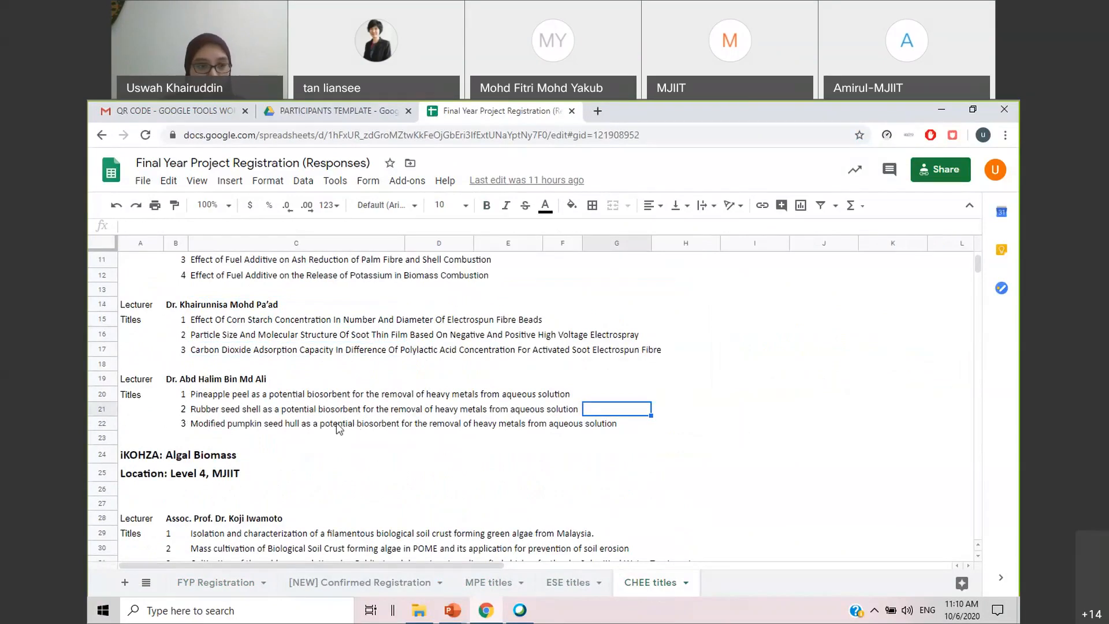
scroll(338, 429, up, 3)
scroll(338, 428, up, 2)
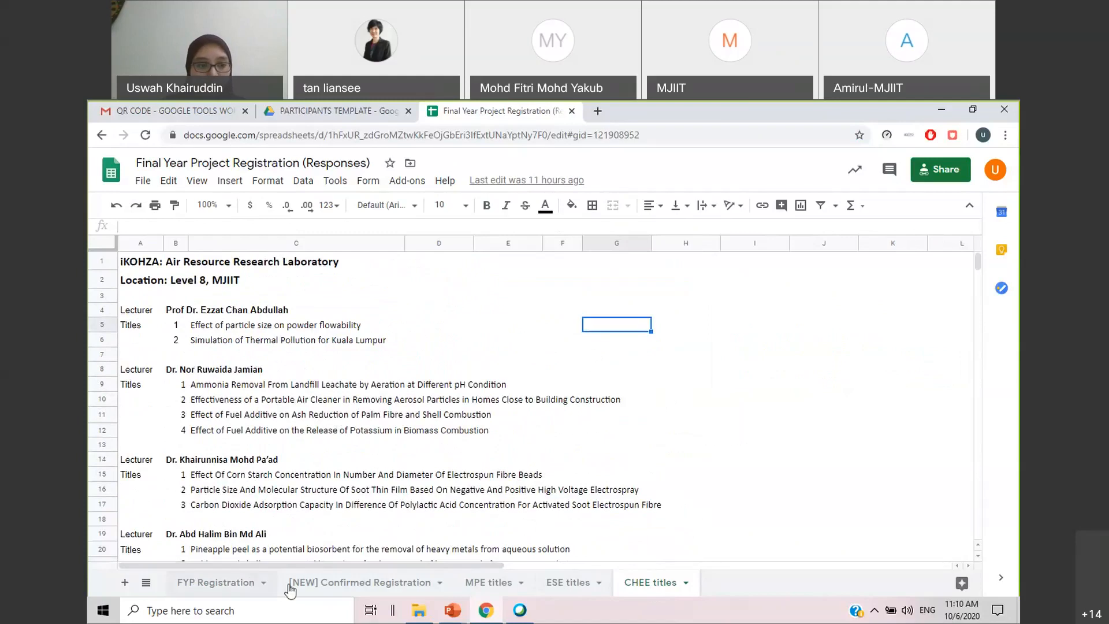
Return to the FYP Registration sheet and check the maximum number of students per supervisor for MPE, ESE and CHEE
click(231, 583)
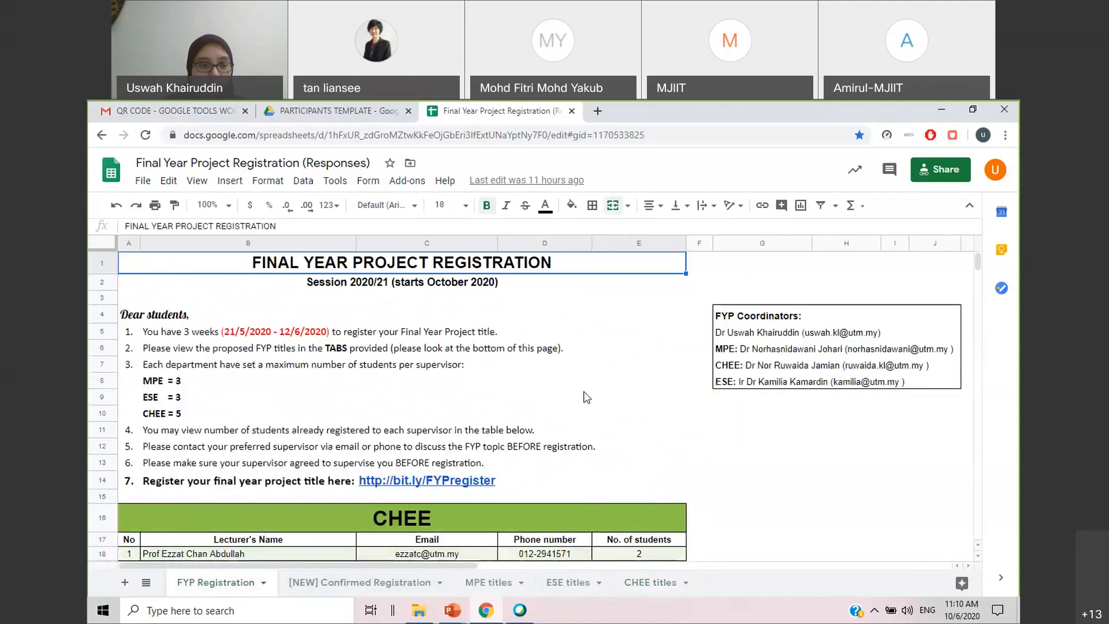
click(190, 382)
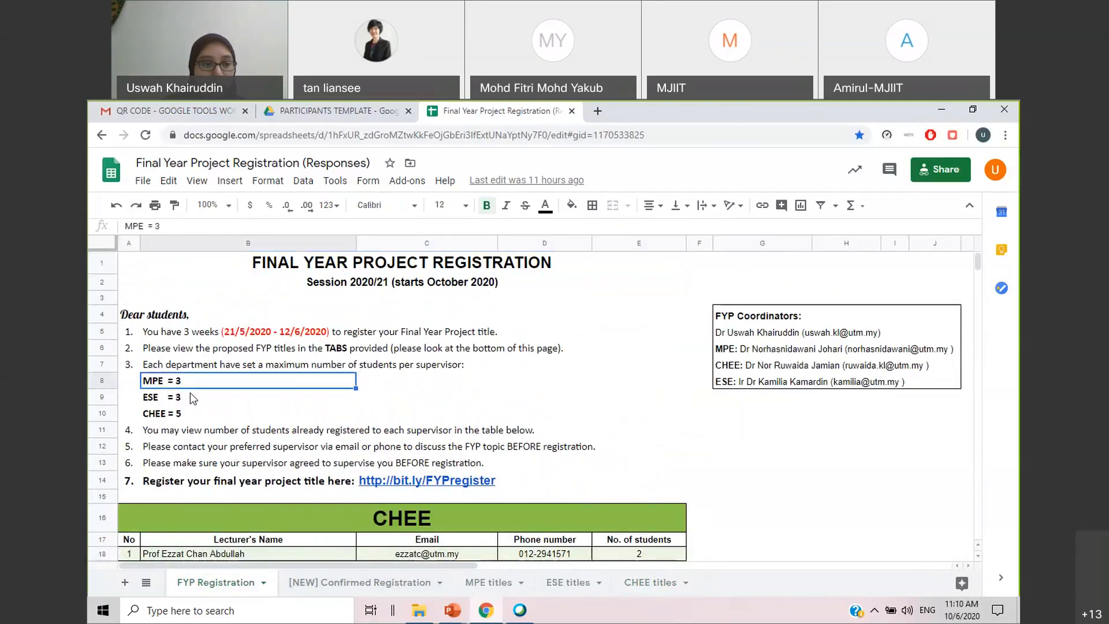
click(190, 394)
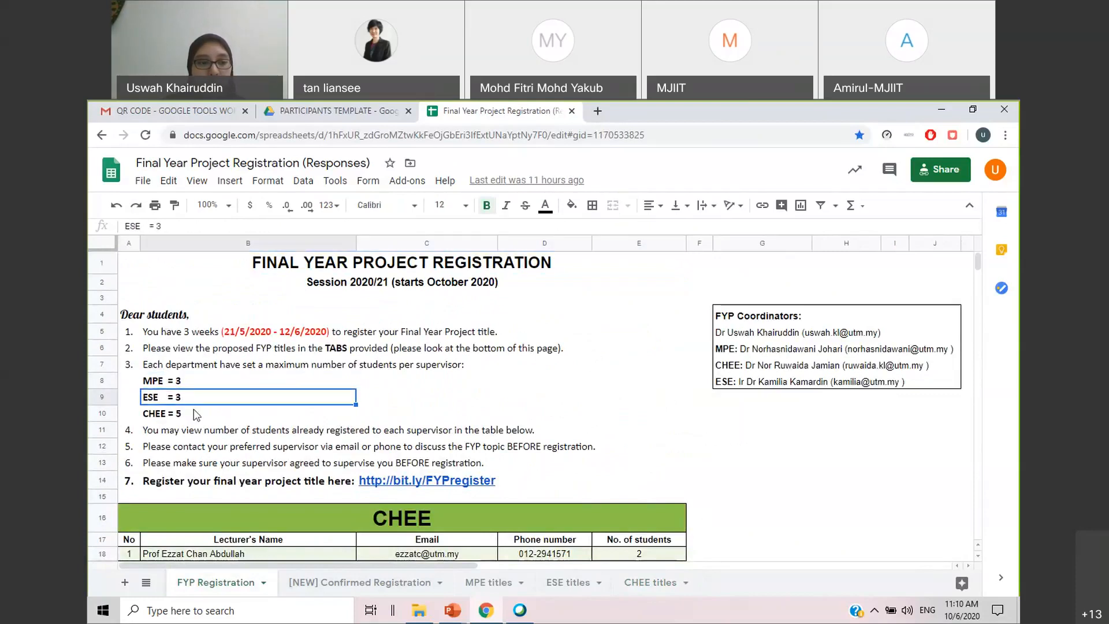
click(195, 411)
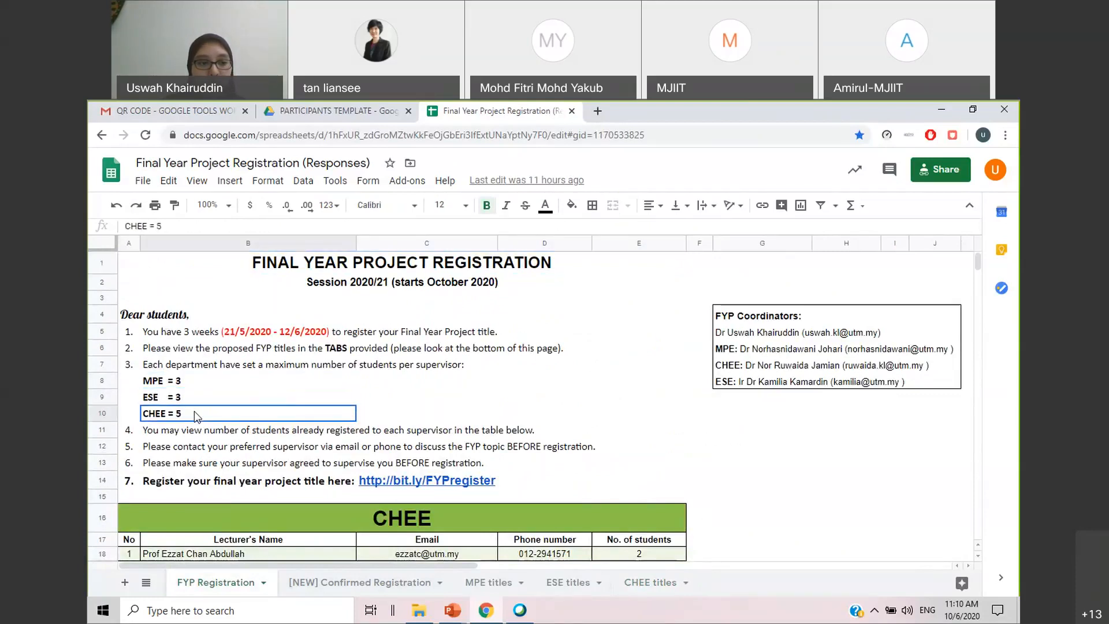
click(738, 435)
Check the student count of the fifth lecturer in the CHEE table against the CHEE maximum per supervisor
scroll(737, 436, down, 2)
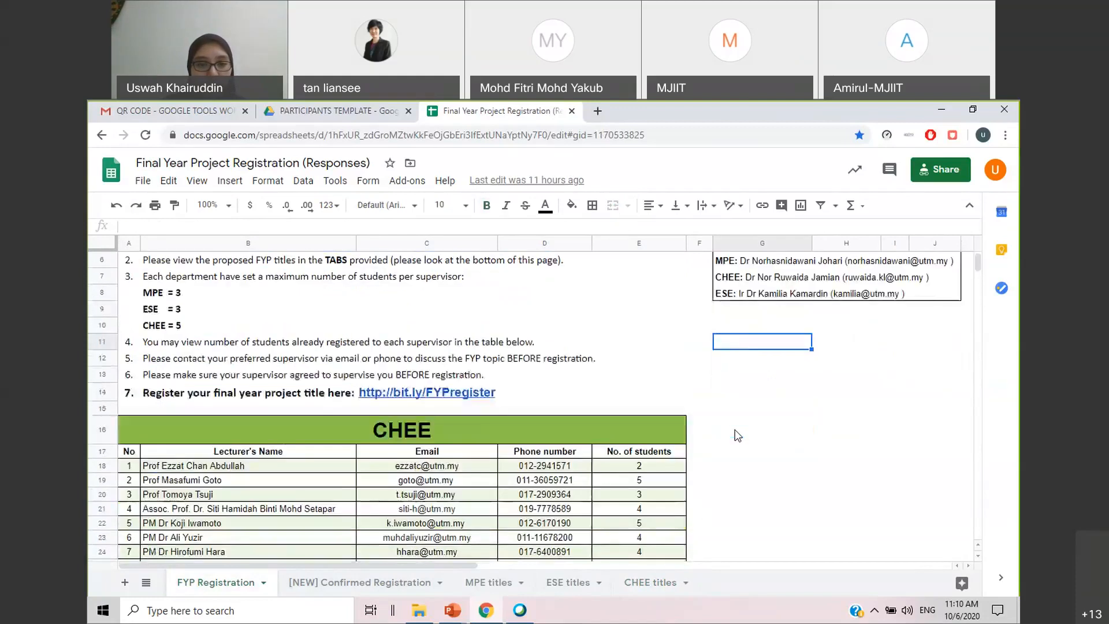
scroll(737, 435, down, 1)
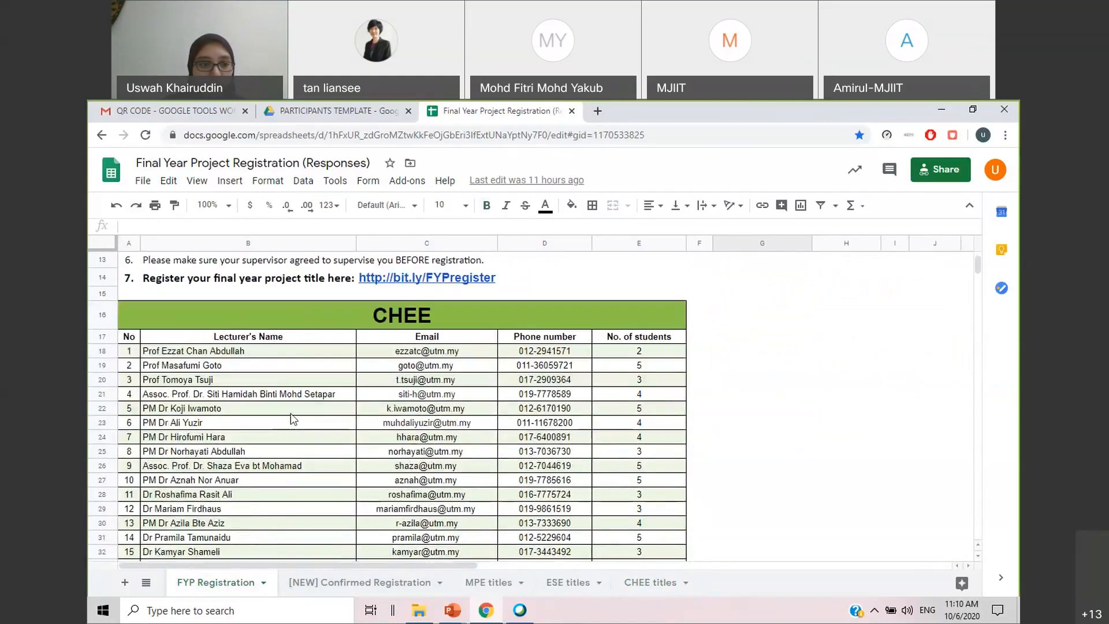
click(314, 411)
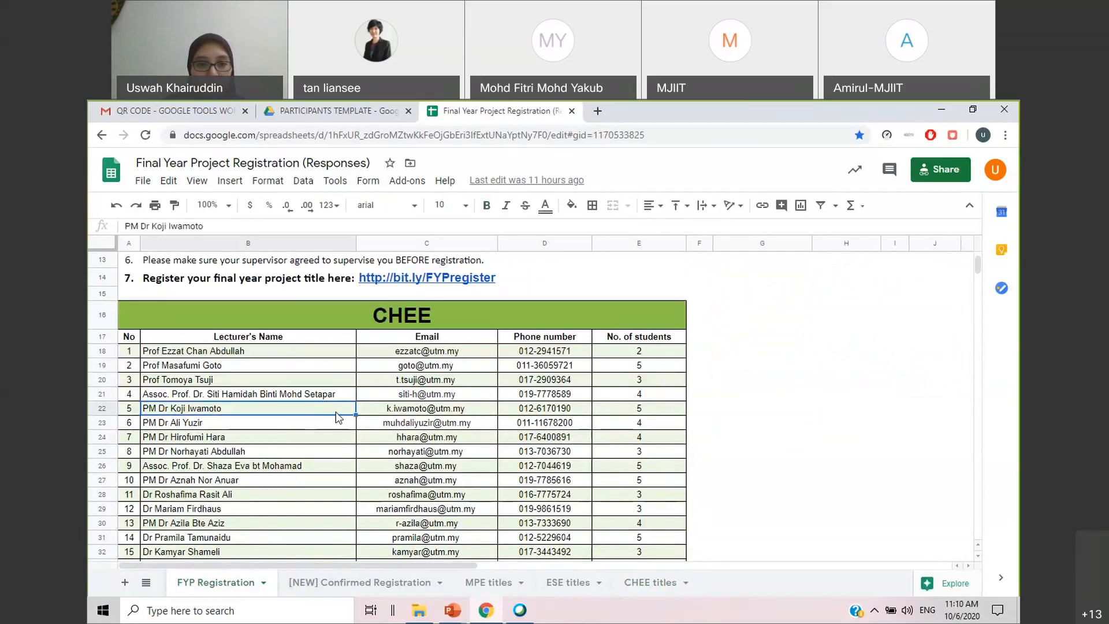
click(653, 414)
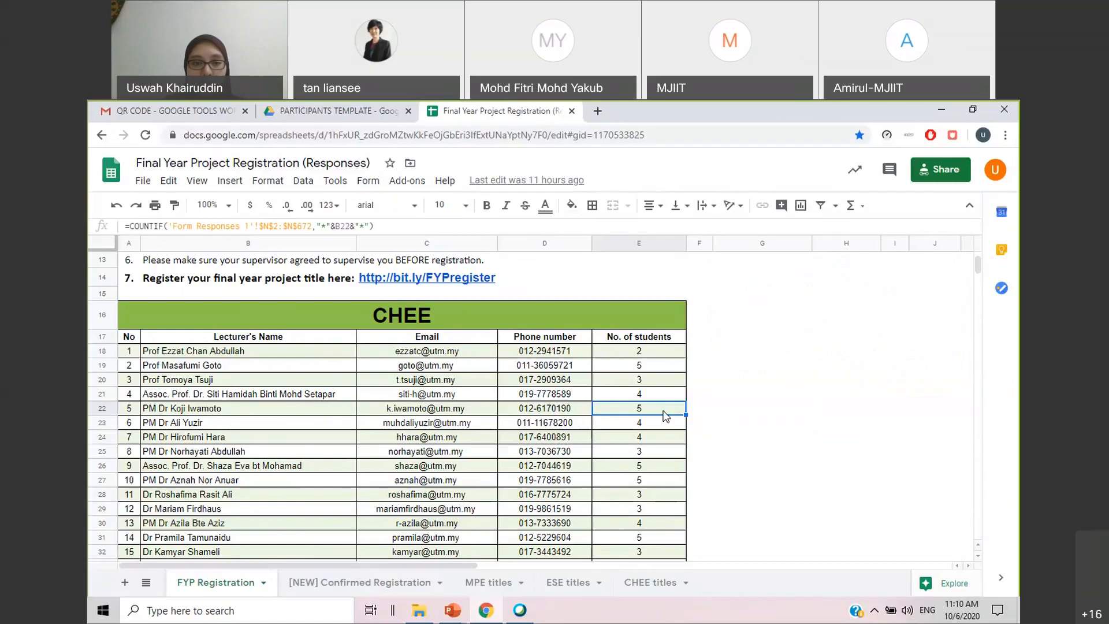
scroll(326, 315, up, 2)
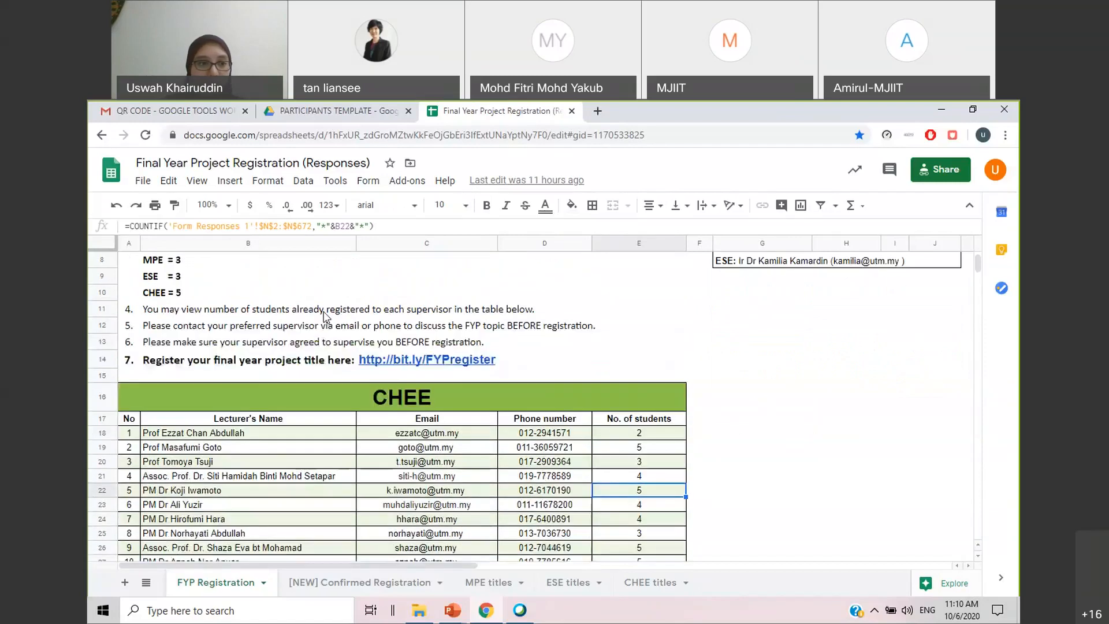
click(203, 295)
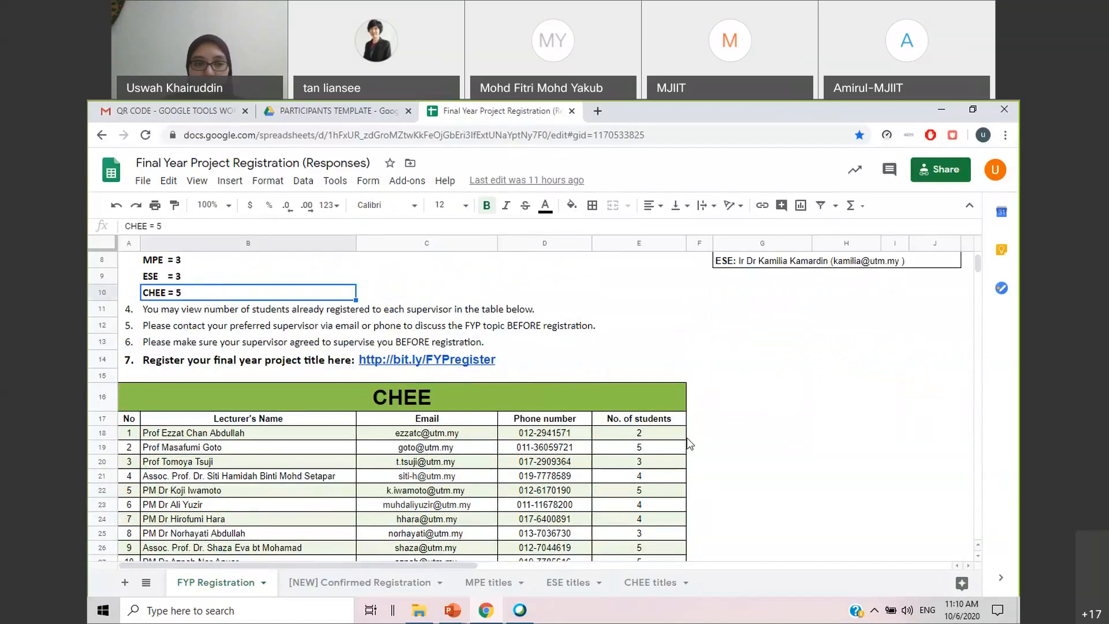
Check the first CHEE lecturer's number of students and compare it with that lecturer's proposals in the CHEE titles sheet
scroll(681, 446, down, 2)
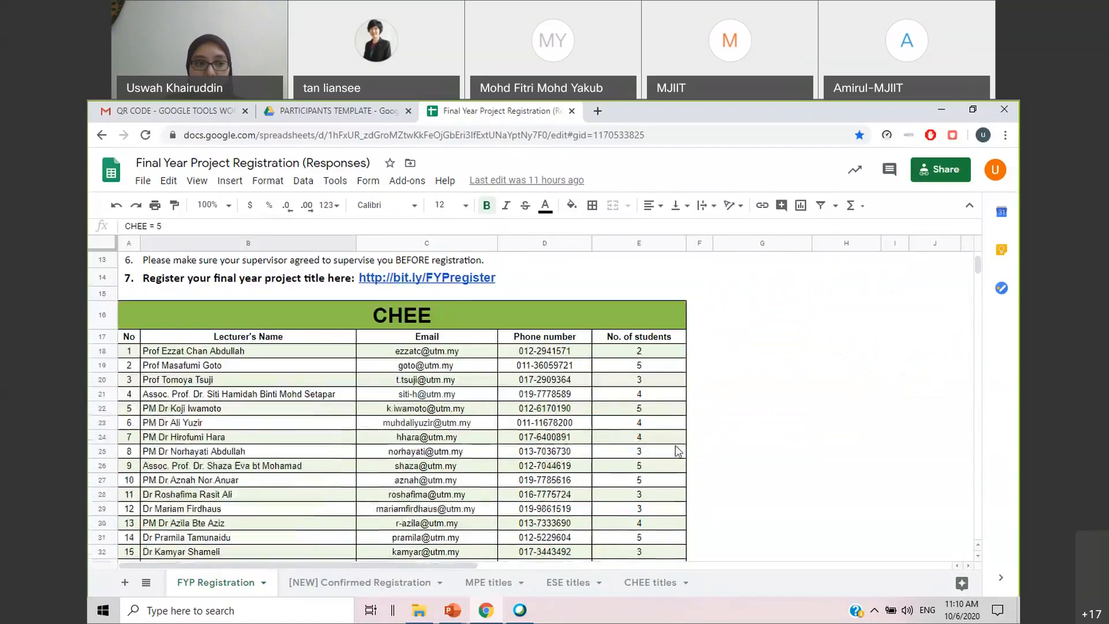
click(302, 351)
click(668, 354)
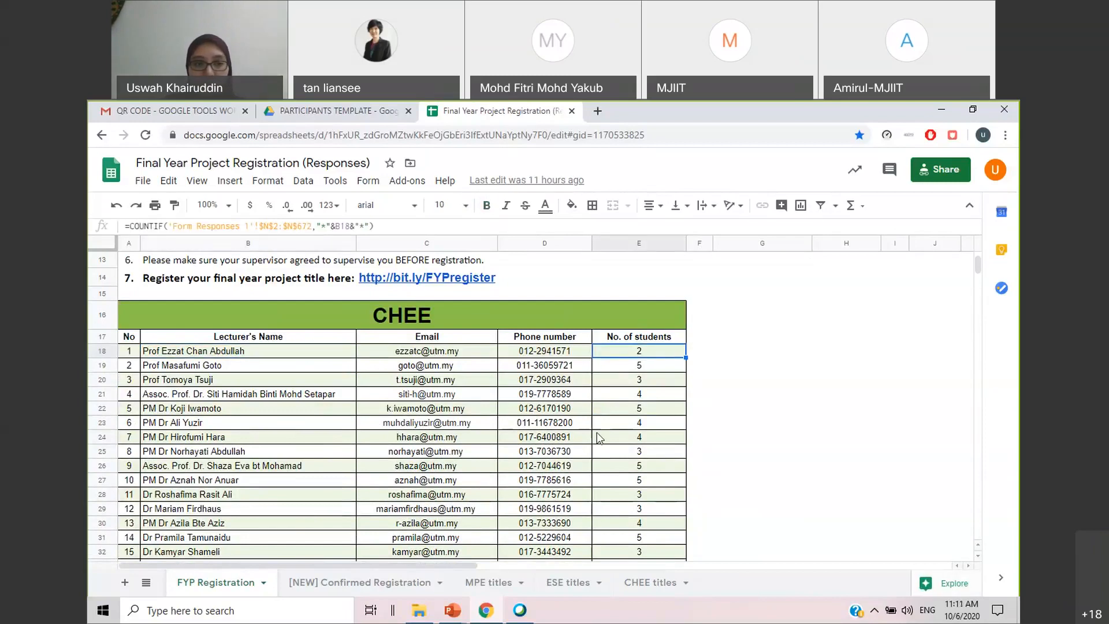
scroll(717, 417, up, 1)
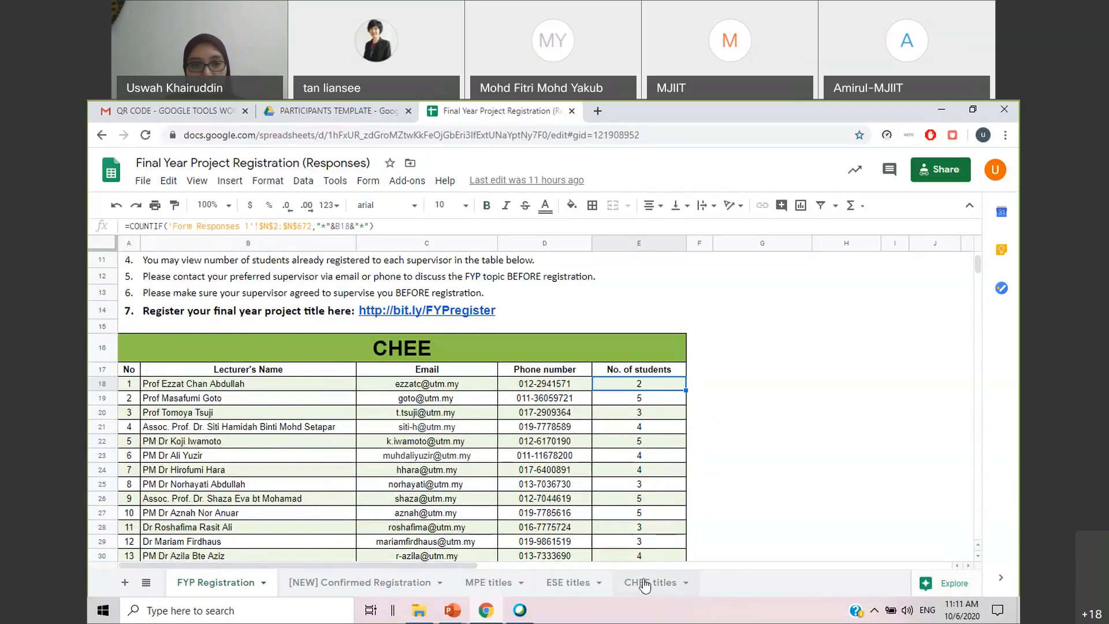
click(644, 584)
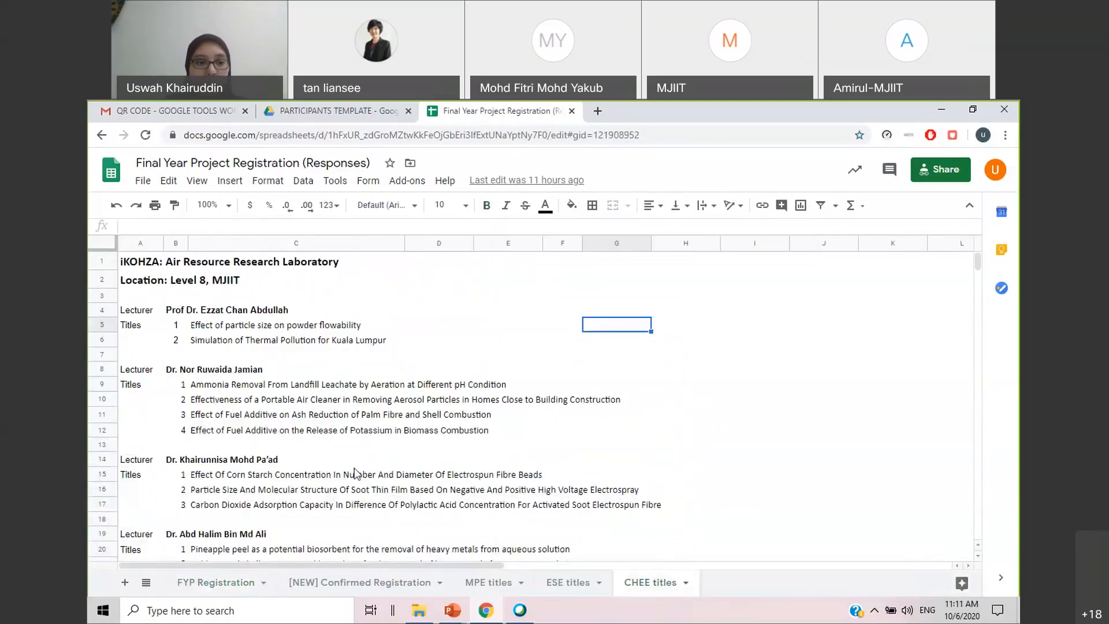
Compare the student counts further down the CHEE table with the corresponding lecturers' proposals in the CHEE titles sheet
click(229, 584)
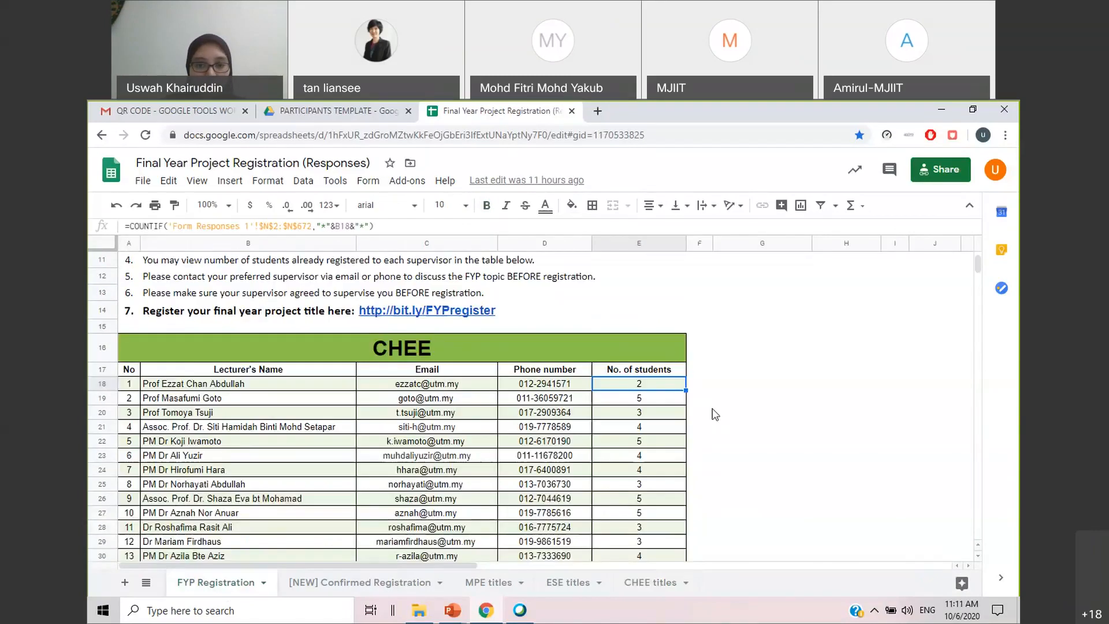
scroll(652, 416, down, 3)
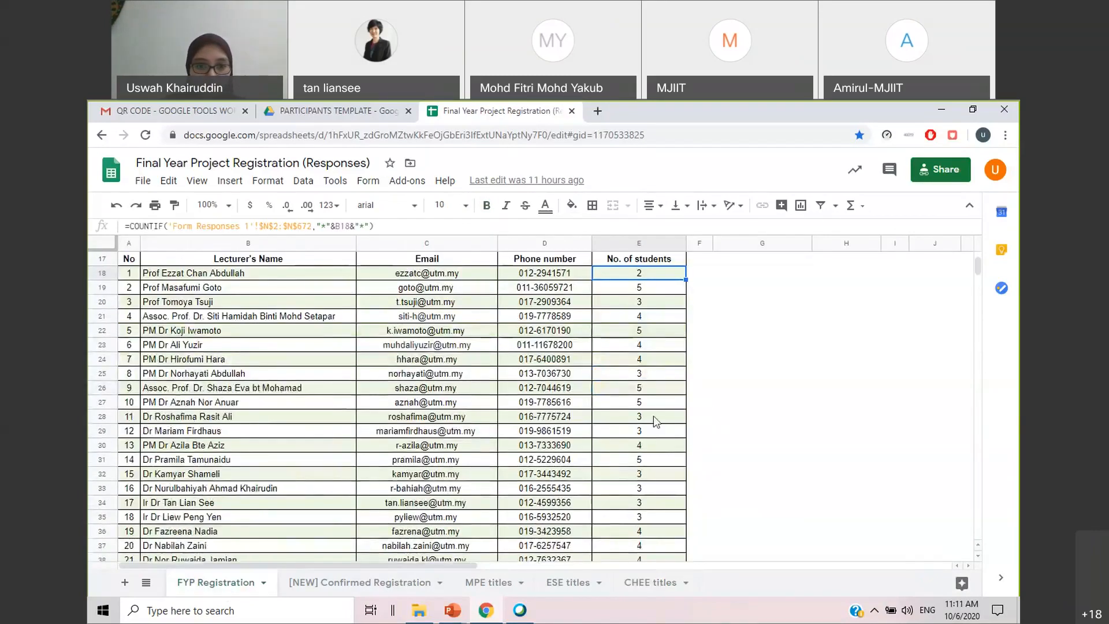
click(650, 582)
scroll(564, 424, down, 10)
scroll(563, 424, down, 6)
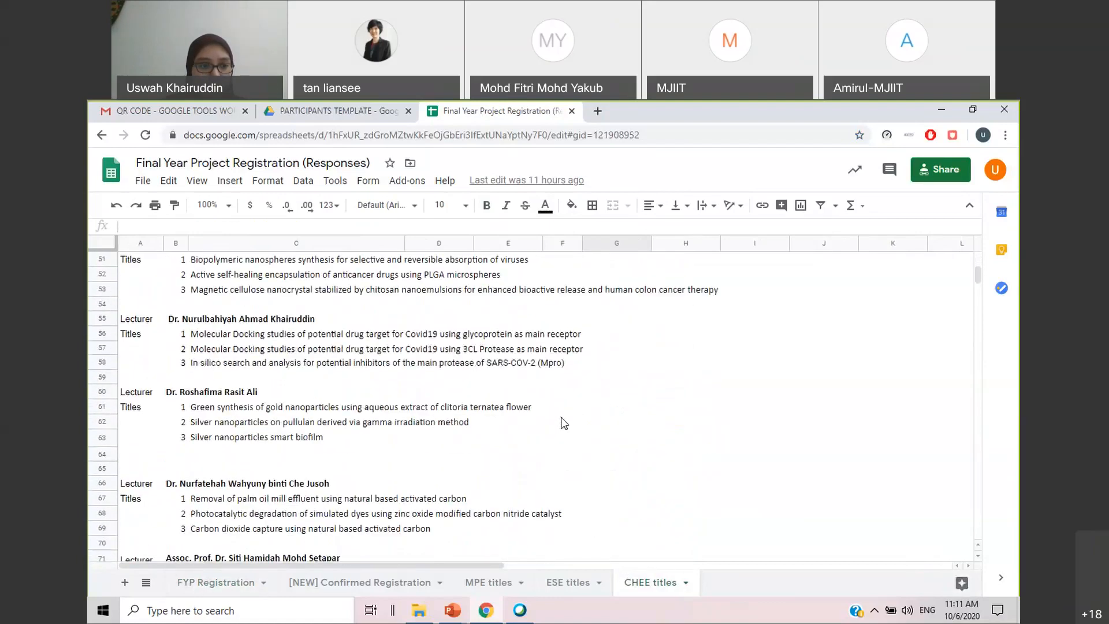
scroll(473, 435, down, 2)
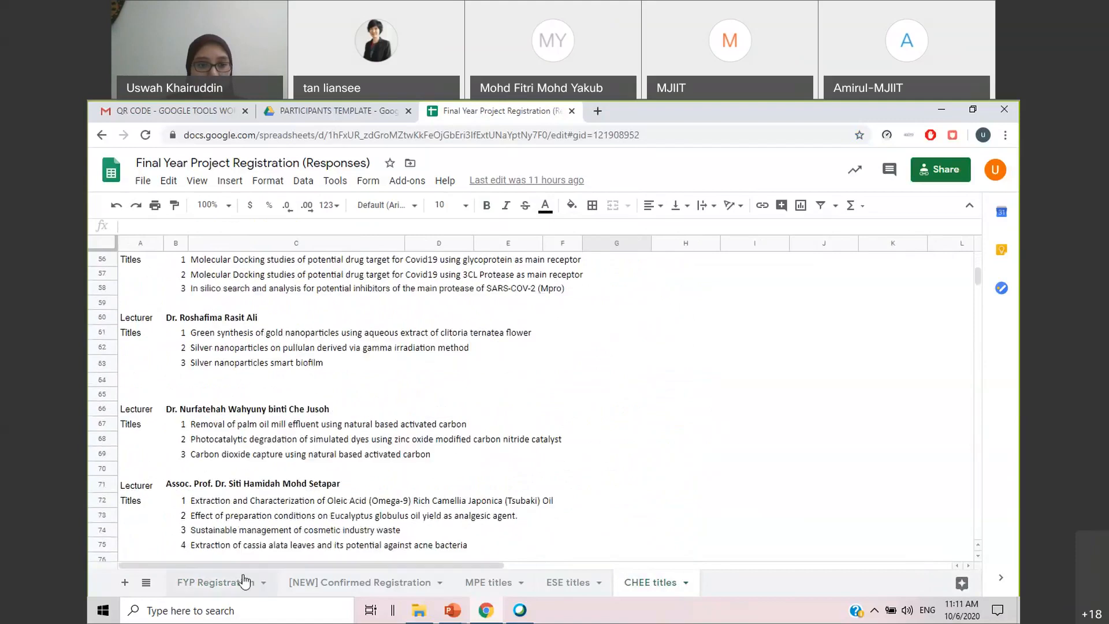
Return to the FYP Registration sheet and open the bit.ly/FYPregister link in the instructions for registering a project title
click(243, 581)
scroll(730, 383, up, 2)
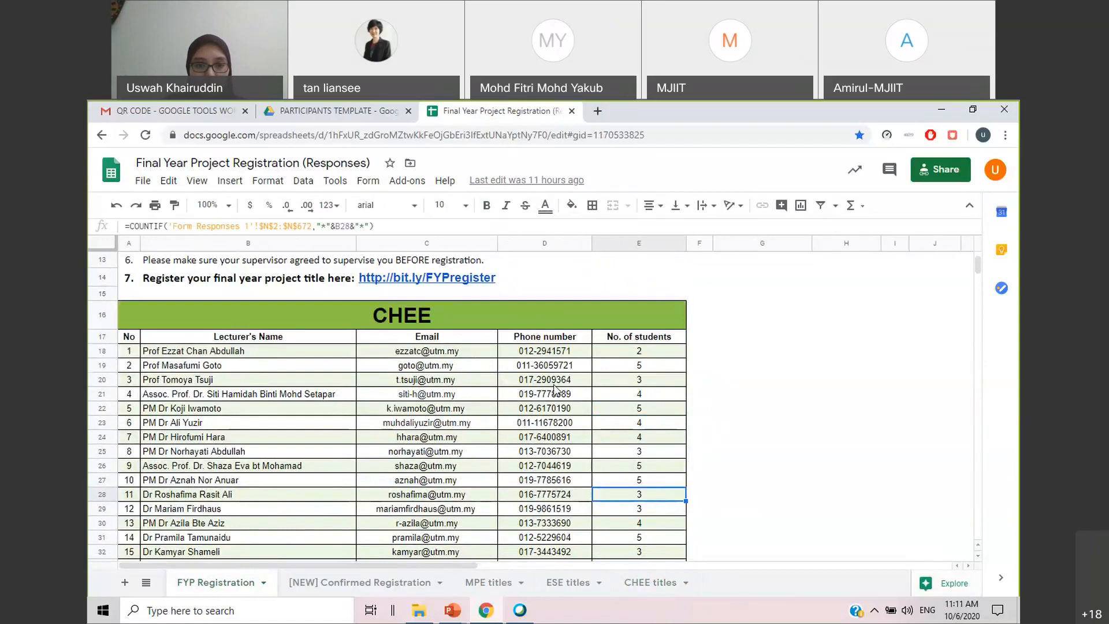
click(845, 440)
scroll(844, 443, up, 1)
scroll(844, 443, up, 1)
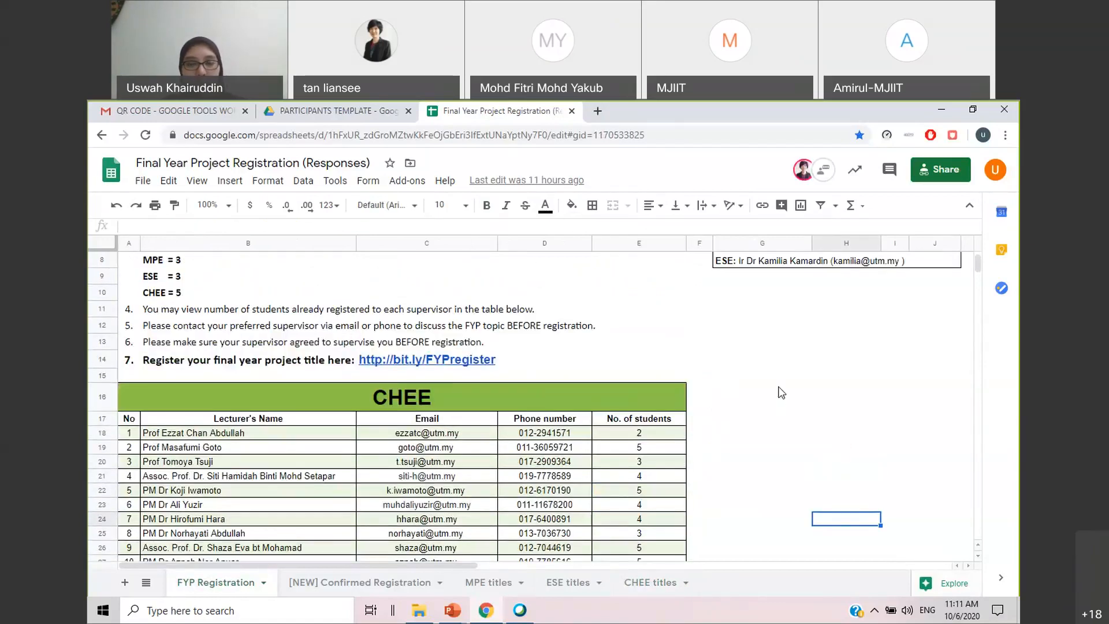
scroll(781, 392, up, 1)
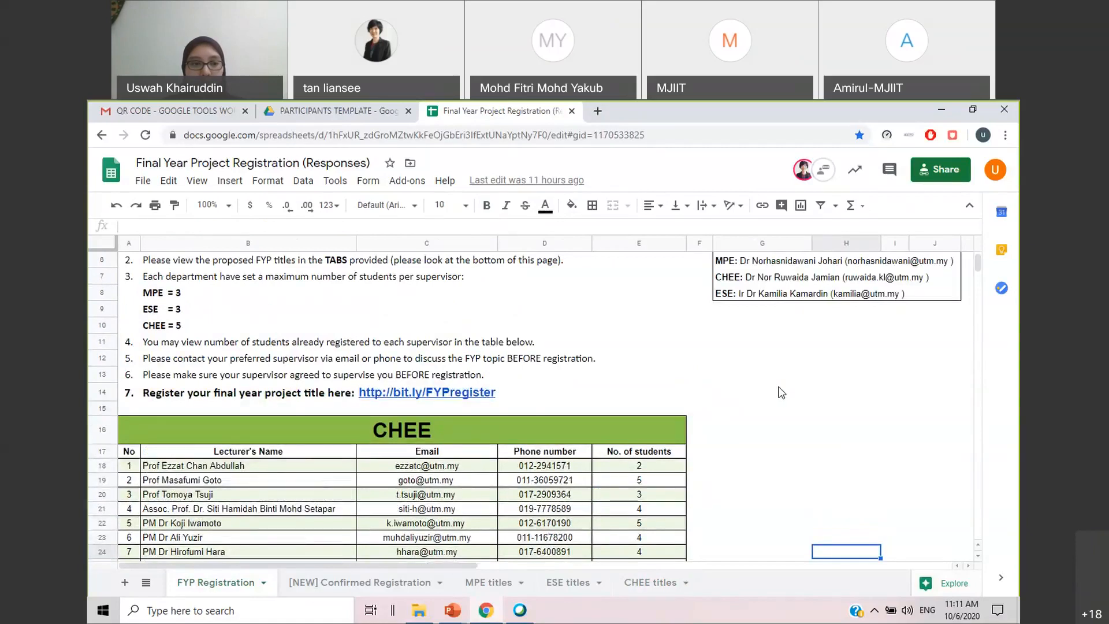
scroll(579, 369, up, 1)
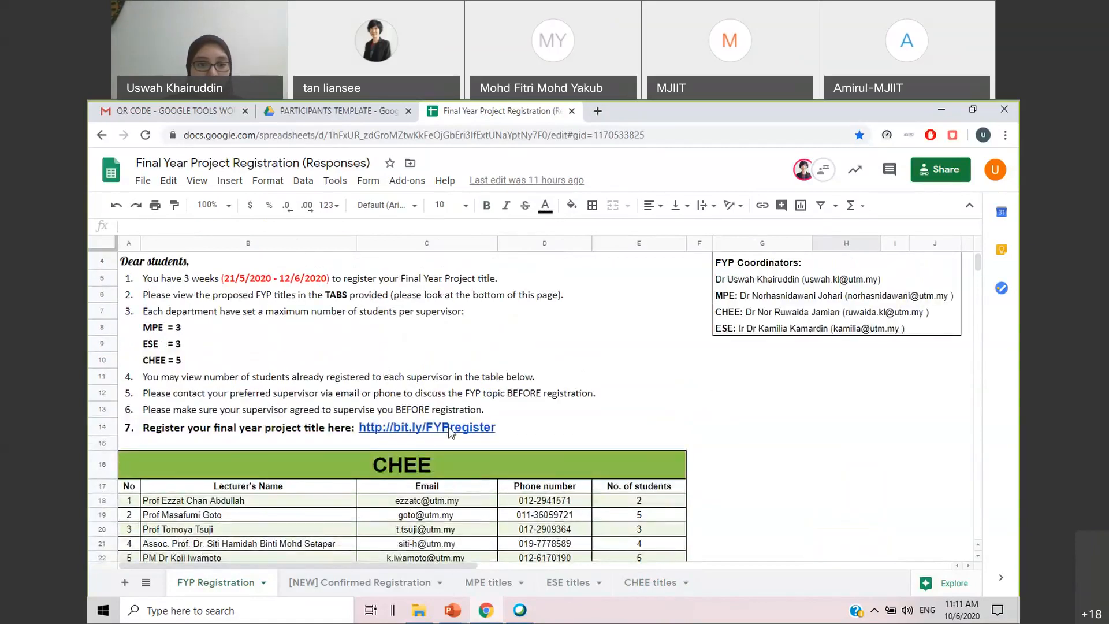
mouse_move(445, 435)
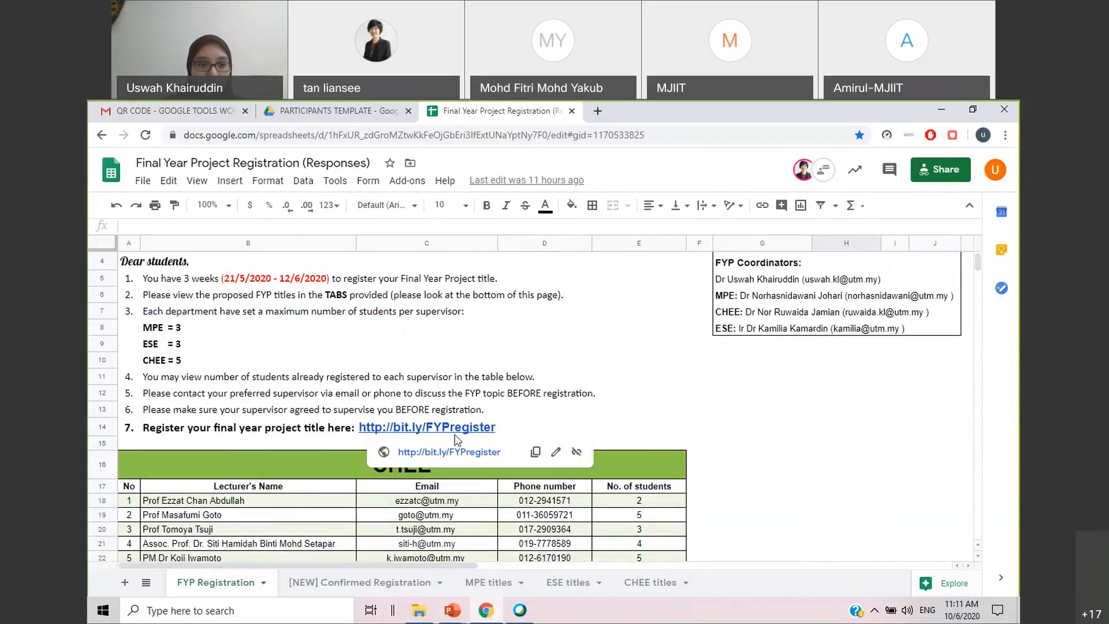
click(460, 457)
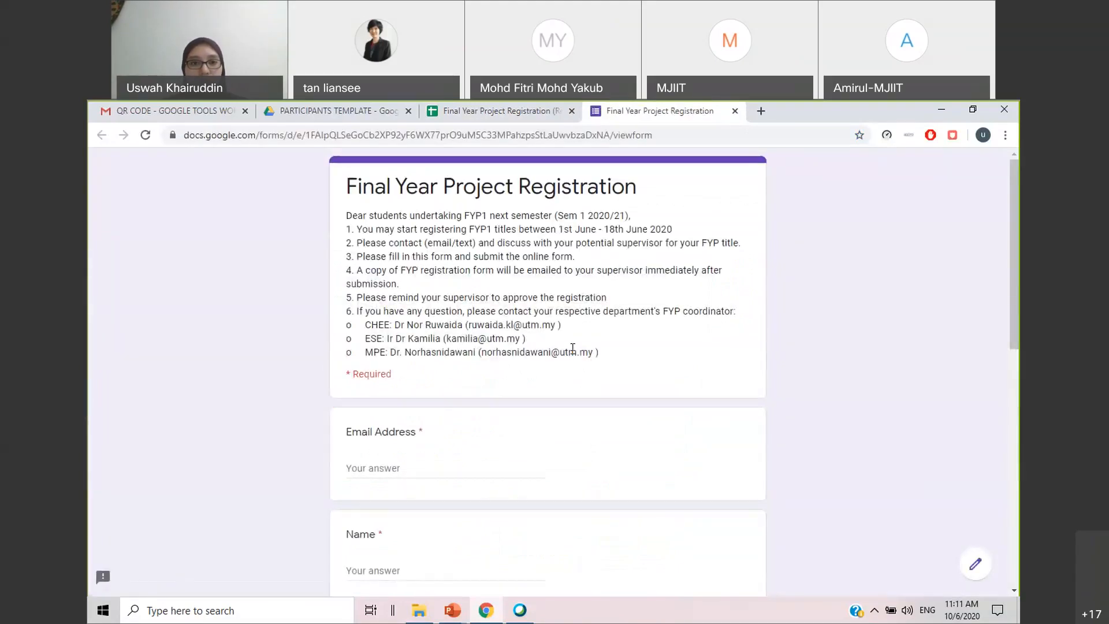
Look over the registration form's questions and fill in the student's email address
scroll(573, 348, down, 7)
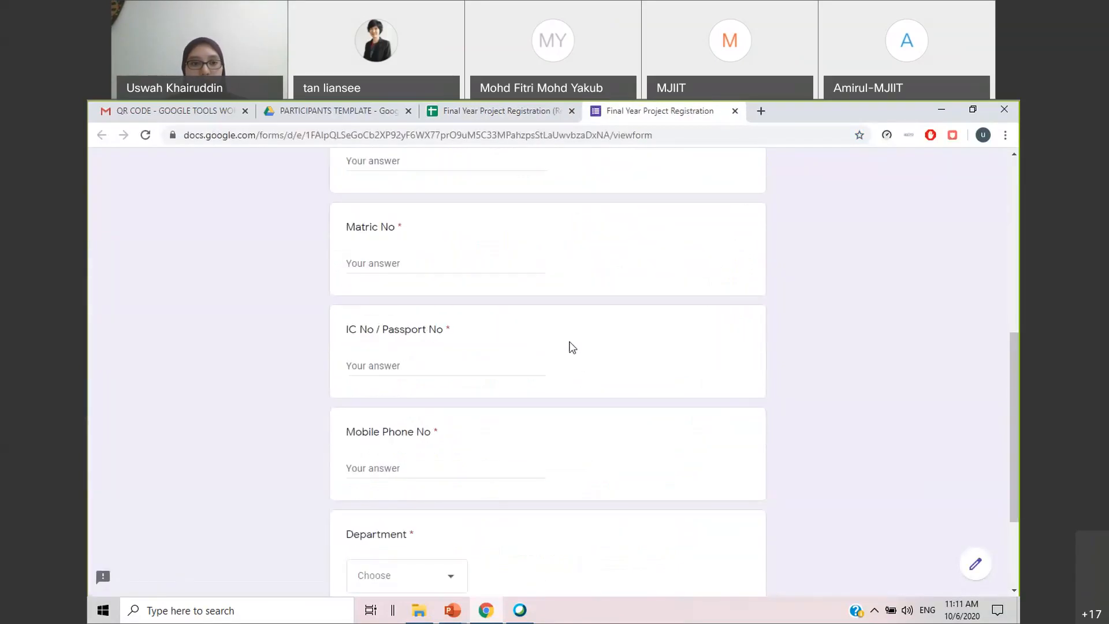
scroll(554, 349, up, 7)
scroll(536, 350, down, 1)
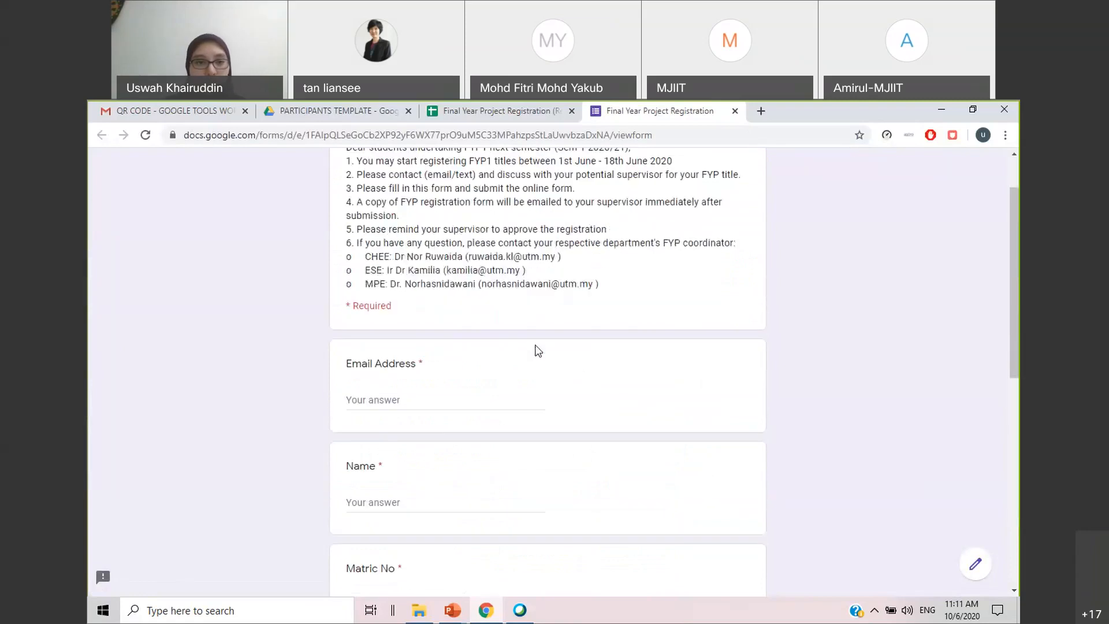
click(419, 399)
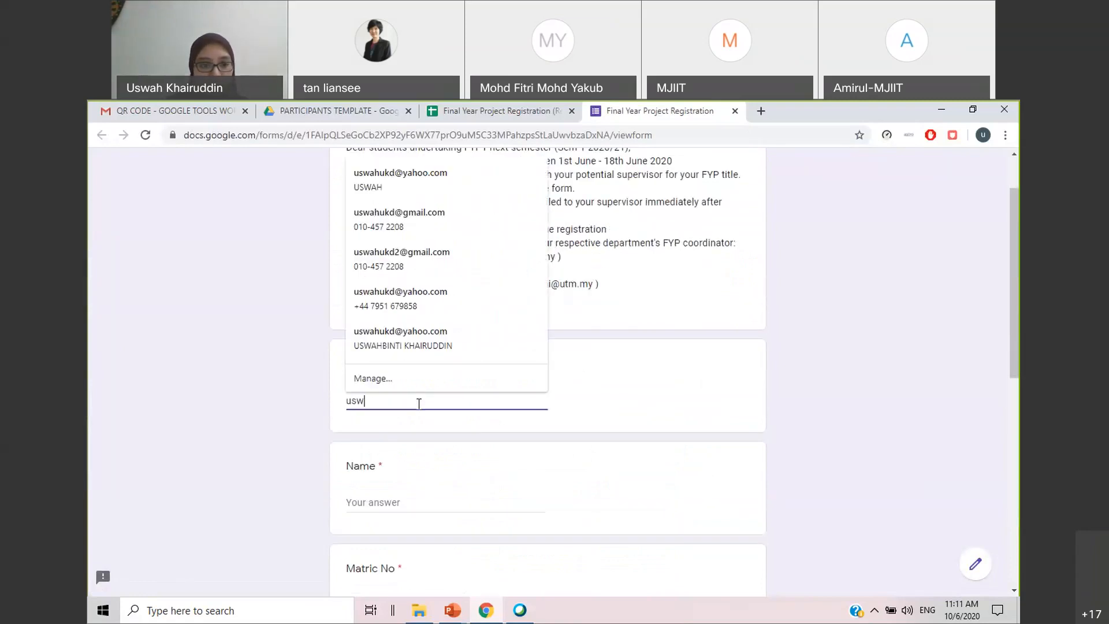
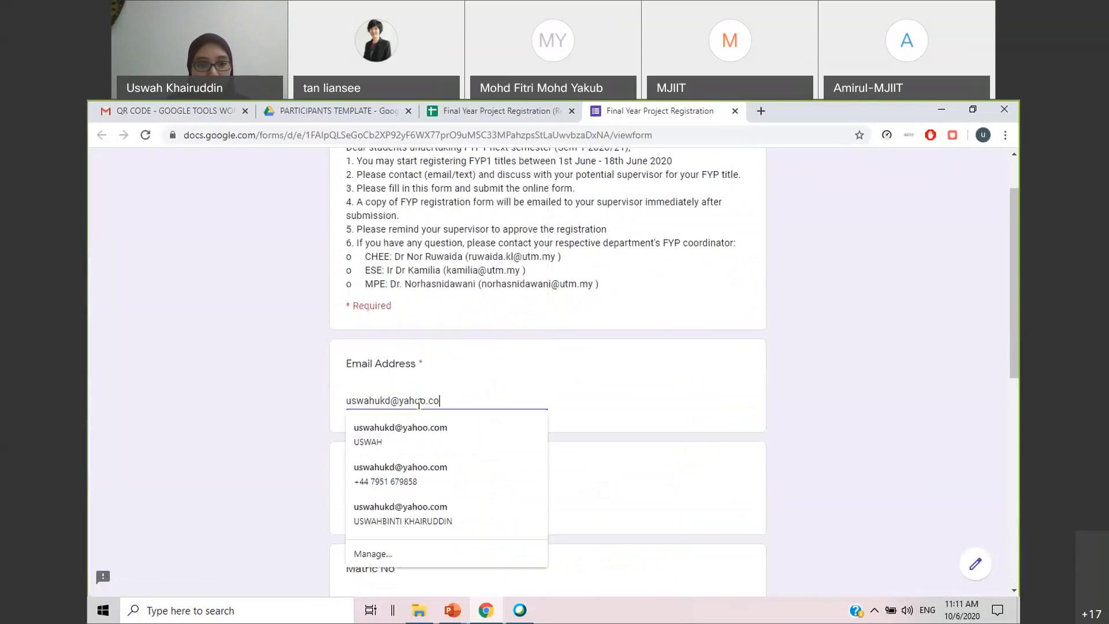
Fill in the student's name and matric number in the registration form
scroll(632, 384, down, 4)
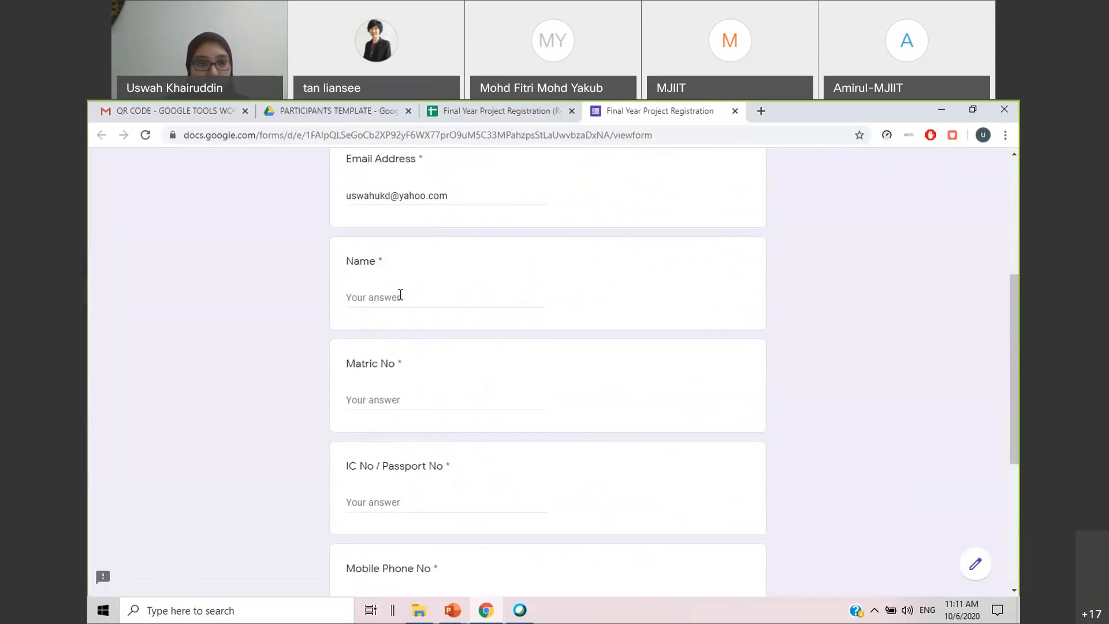
click(401, 295)
text(Uswah)
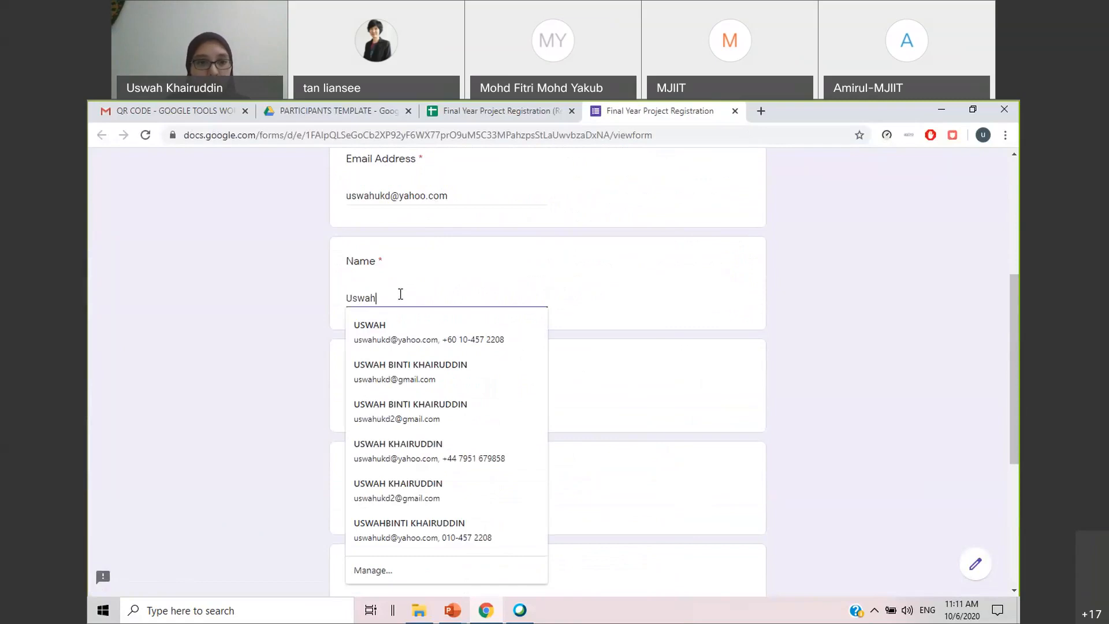
click(396, 399)
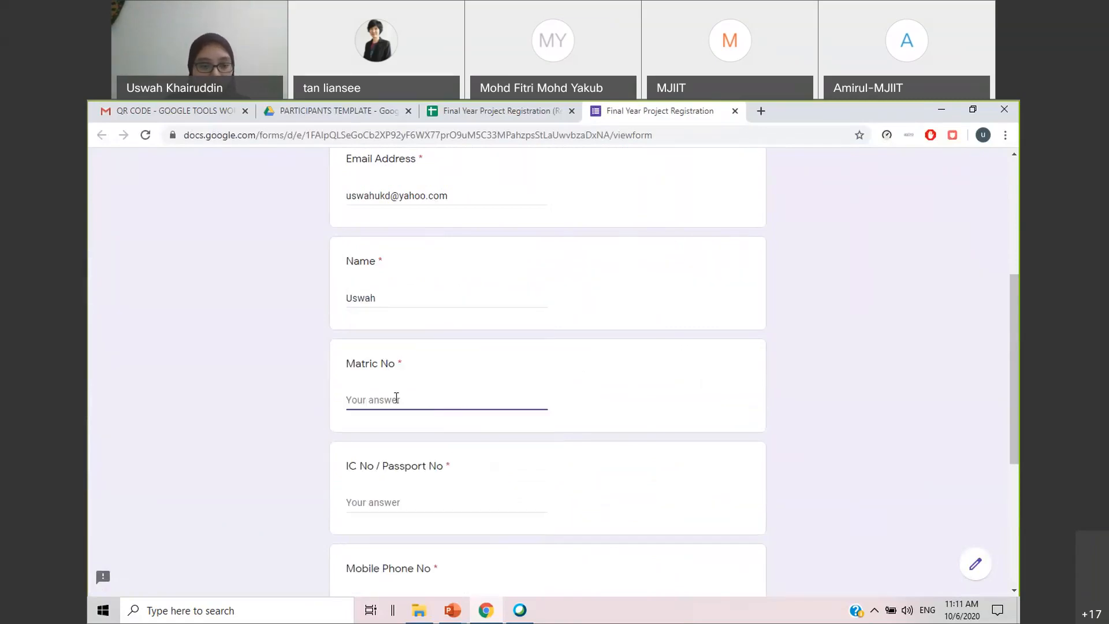
text(123456)
Fill in the student's IC/passport number and mobile phone number
scroll(401, 427, down, 1)
click(405, 433)
text(123456)
scroll(404, 433, down, 3)
click(402, 326)
text(123456)
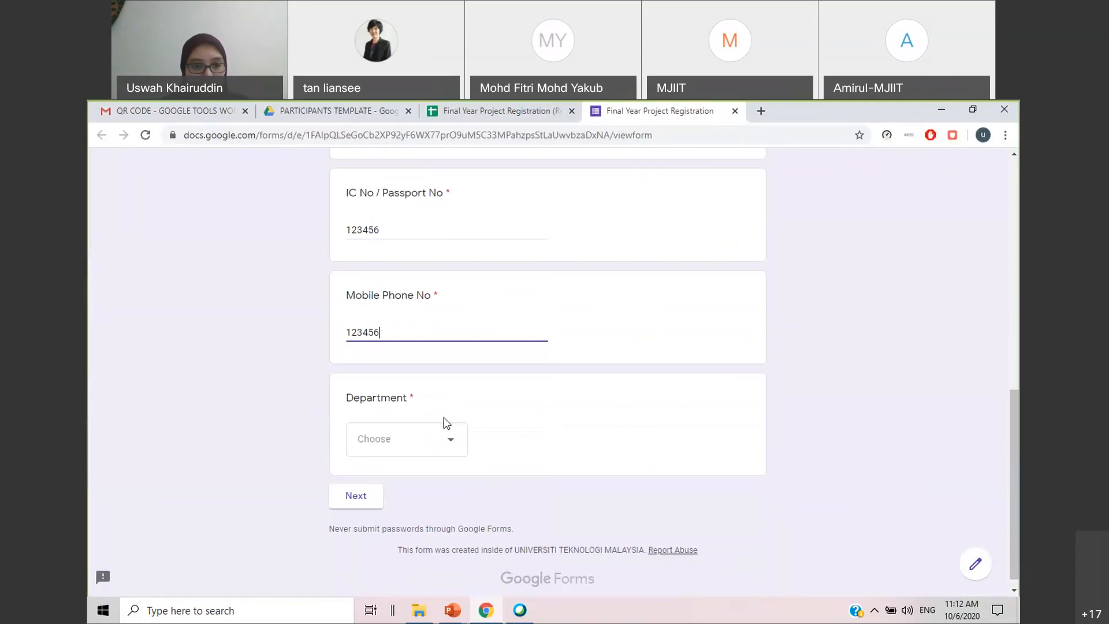
Choose MPE as the department and continue to the supervisor section of the form
click(445, 439)
click(393, 493)
click(367, 507)
Choose the third lecturer in the MPE list as the supervisor and continue to the project info section
click(538, 327)
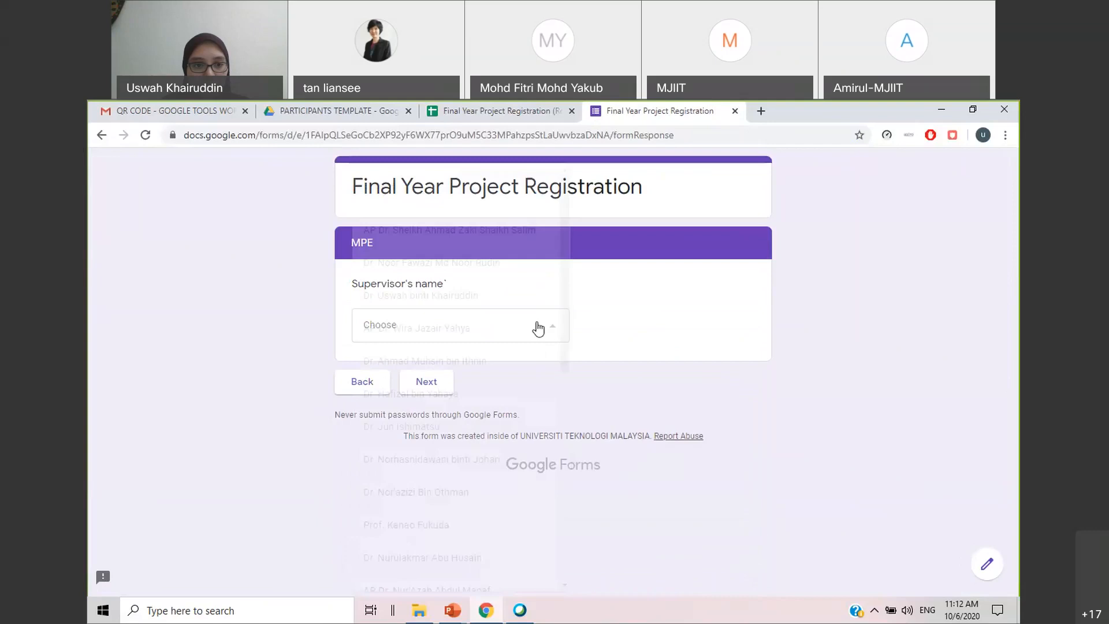
drag(560, 318, 483, 295)
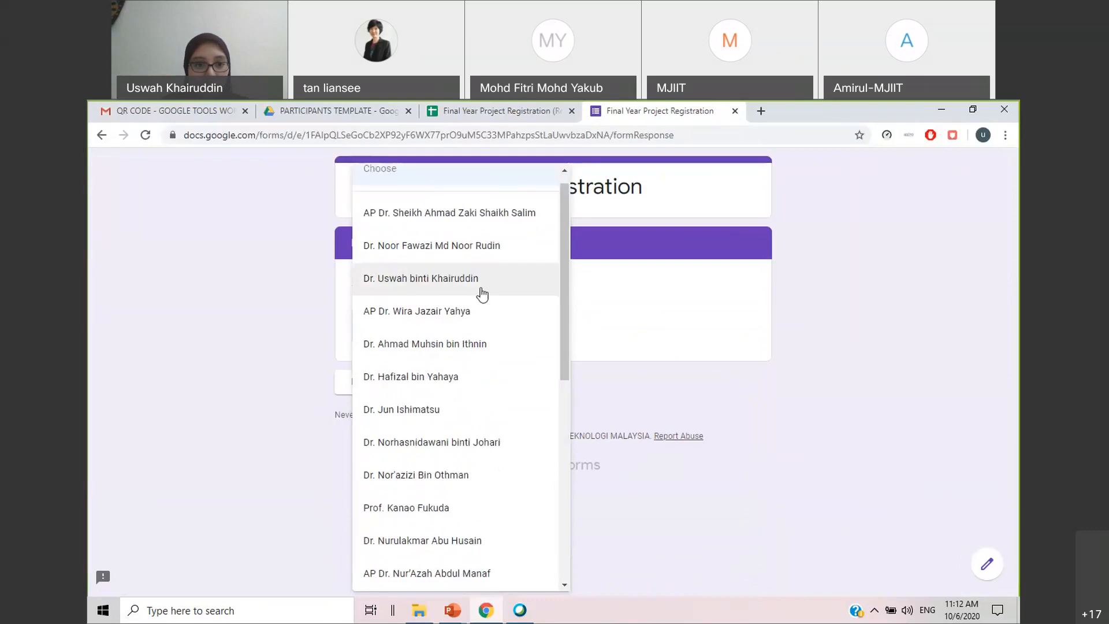
click(480, 293)
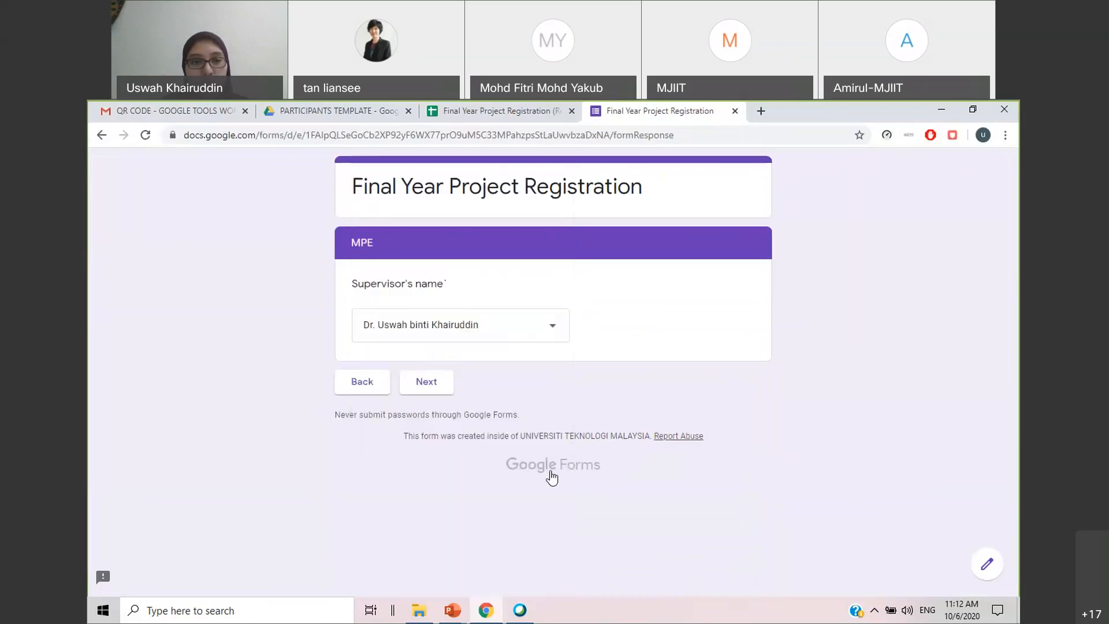
click(413, 380)
Fill in the supervisor's email address in the project info section
click(432, 339)
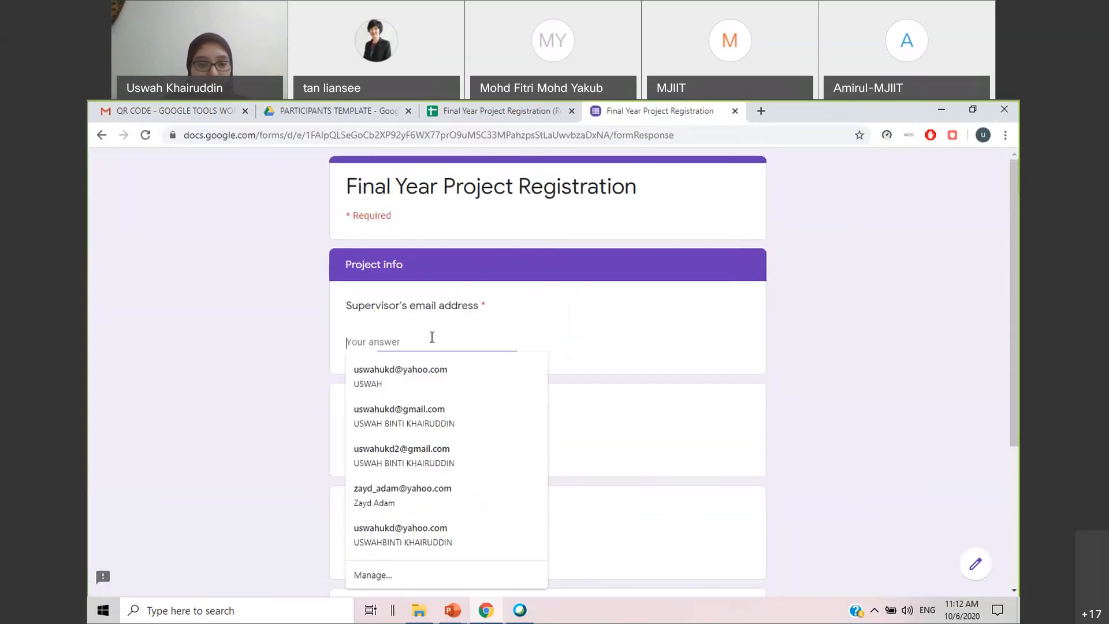
Enter CAIRO as the i-Kohza and "-" as the name of the co-supervisor
click(416, 442)
text(CAIRO)
scroll(418, 441, down, 2)
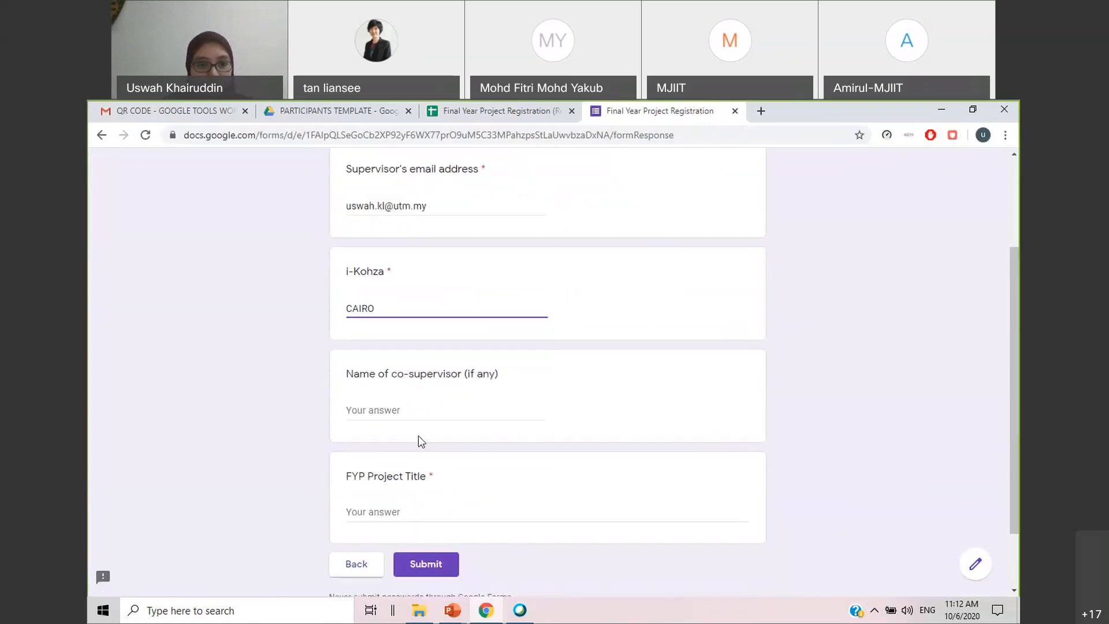
click(420, 411)
text(-)
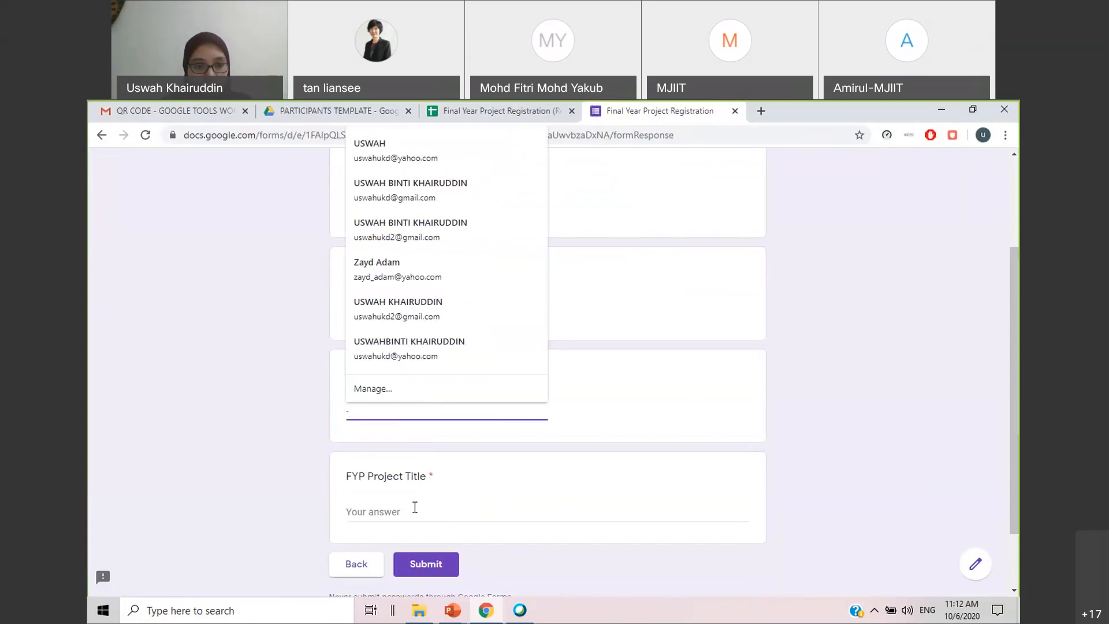
Enter "Machine vision system" as the FYP project title and submit the registration form
click(415, 509)
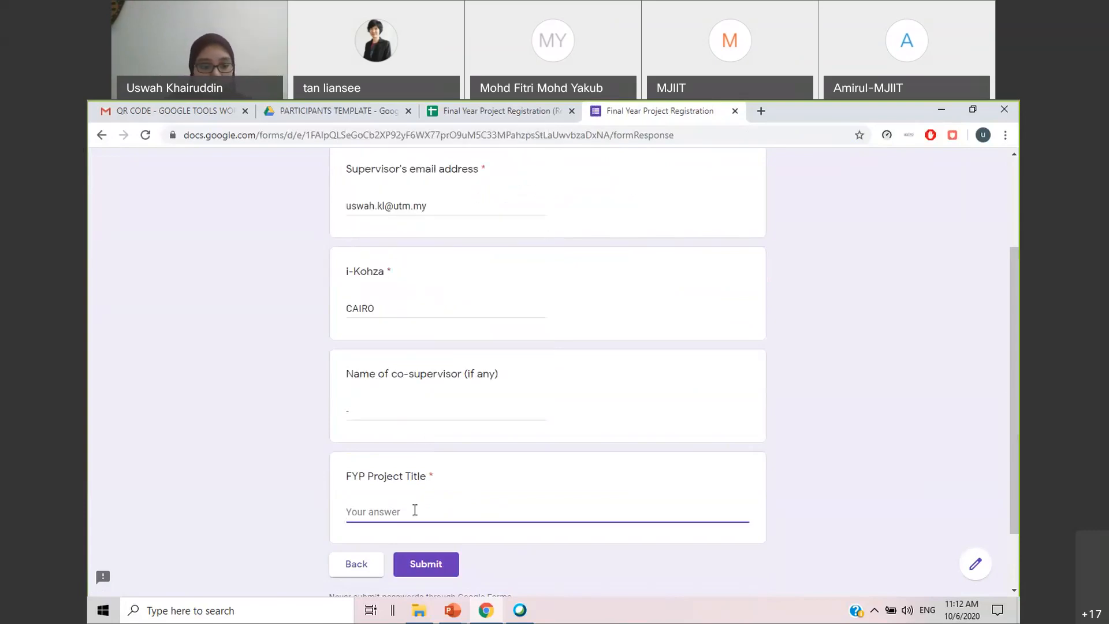
text(Machine vision sye)
text(tem)
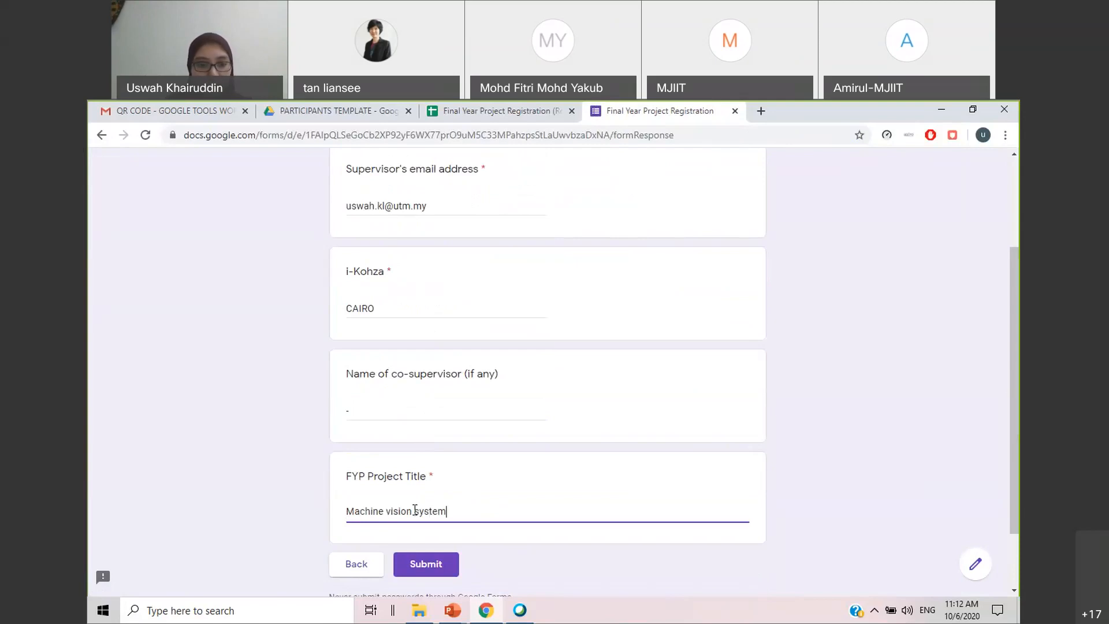
click(426, 564)
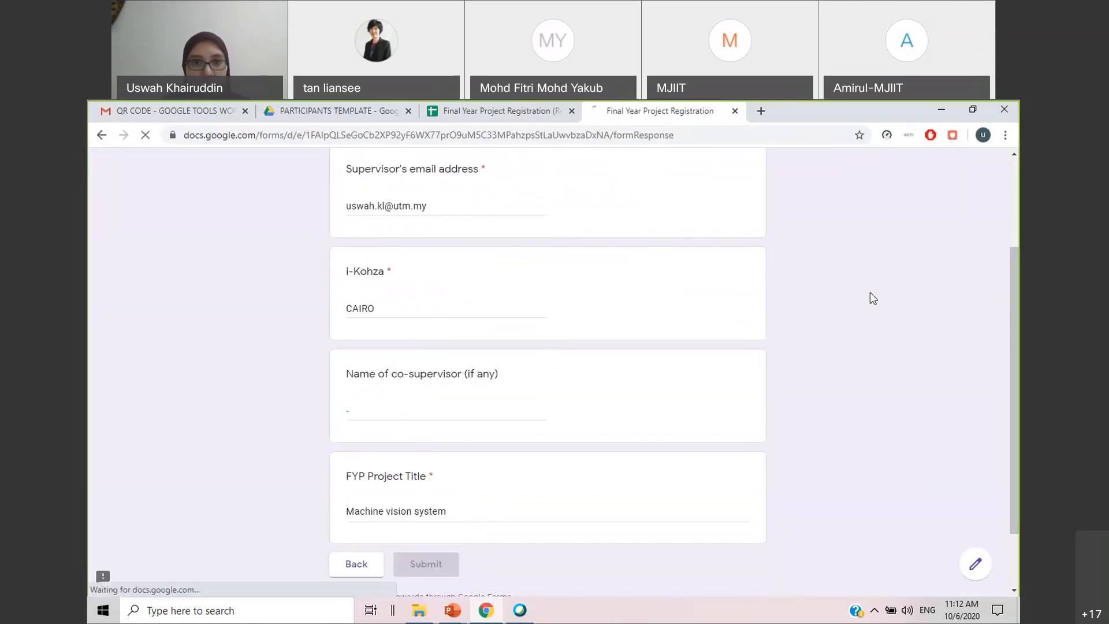
Close the form and check the chosen supervisor's number of students in the MPE table of the FYP Registration sheet
click(735, 111)
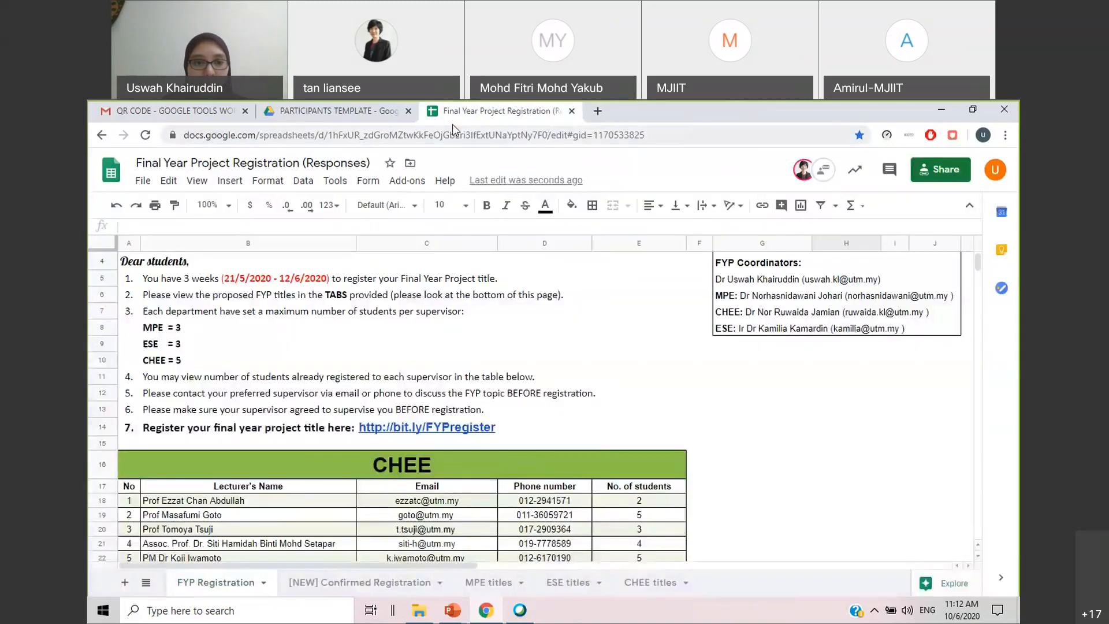
scroll(659, 391, down, 15)
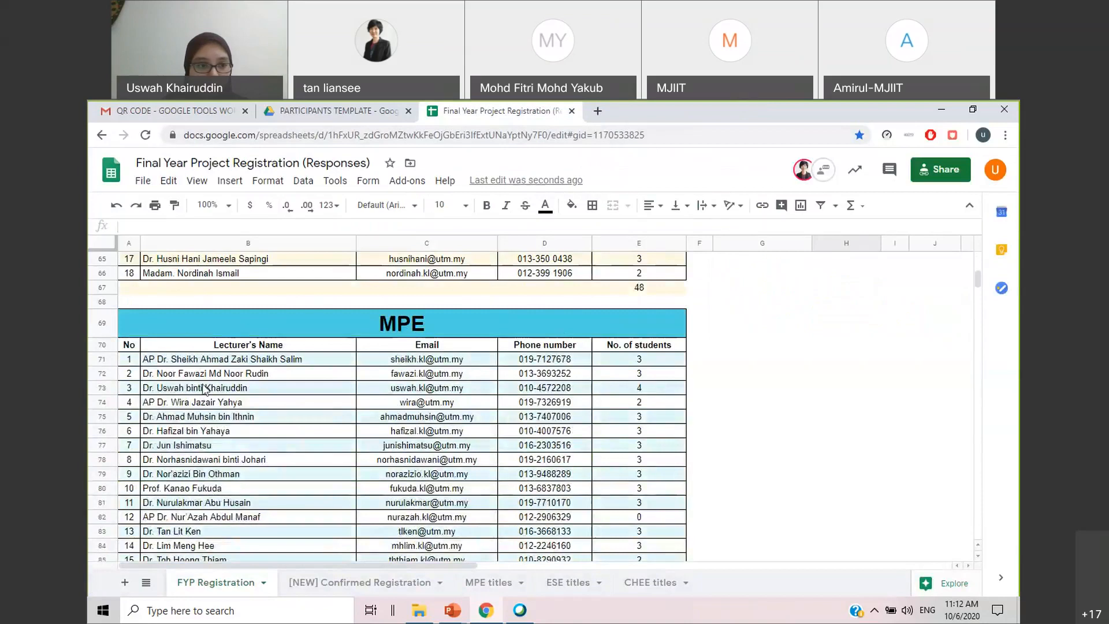
click(661, 393)
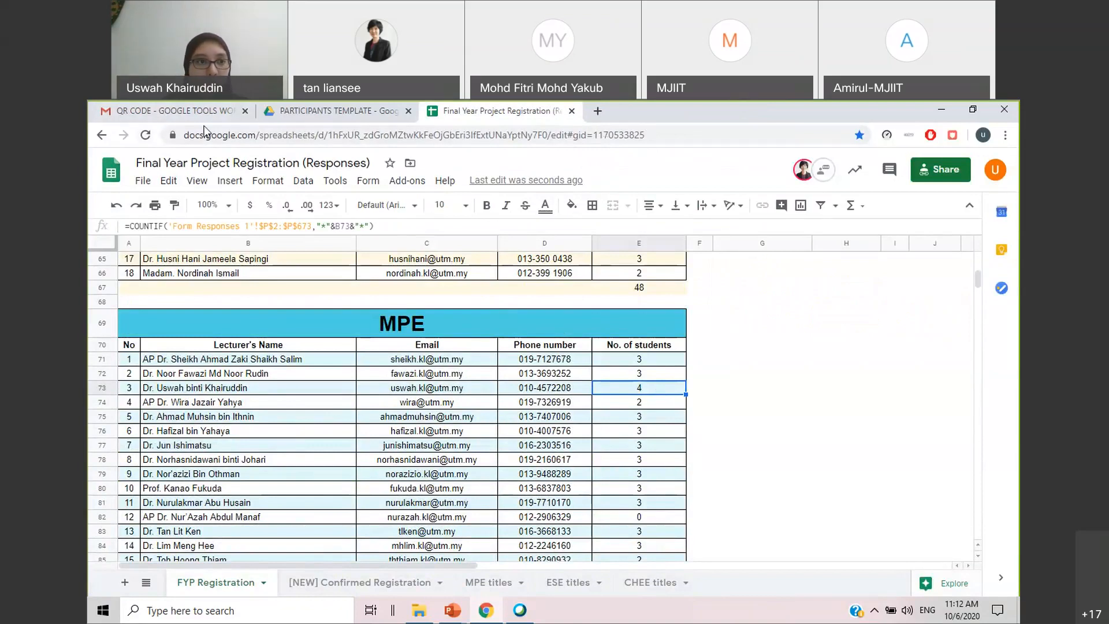
Switch to the Gmail inbox and reload it to look for the registration approval email
click(173, 110)
click(148, 255)
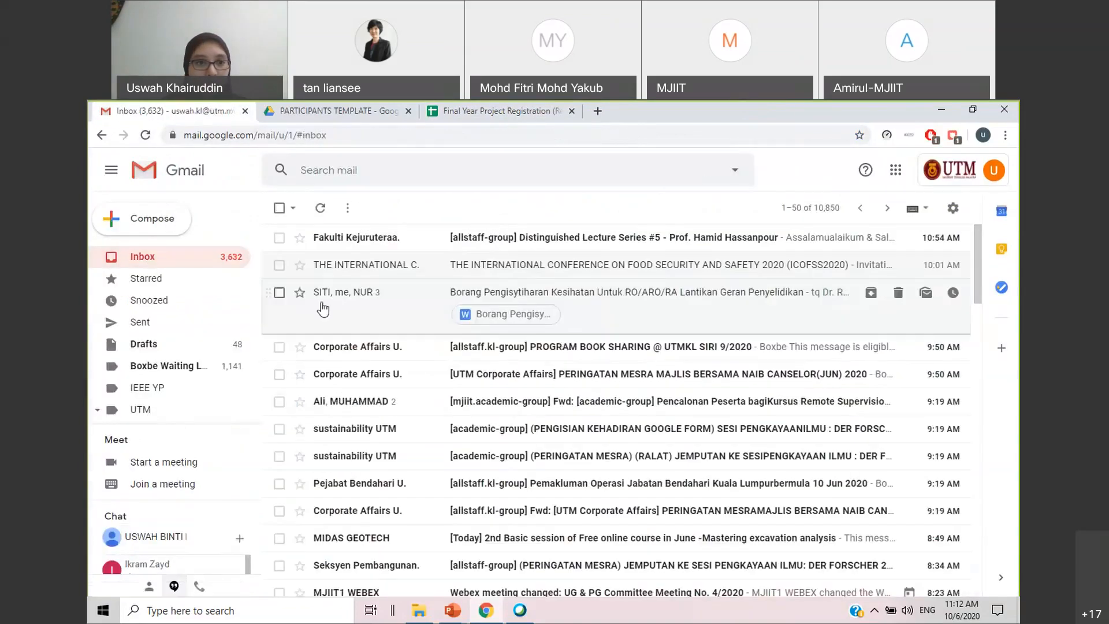
key(F5)
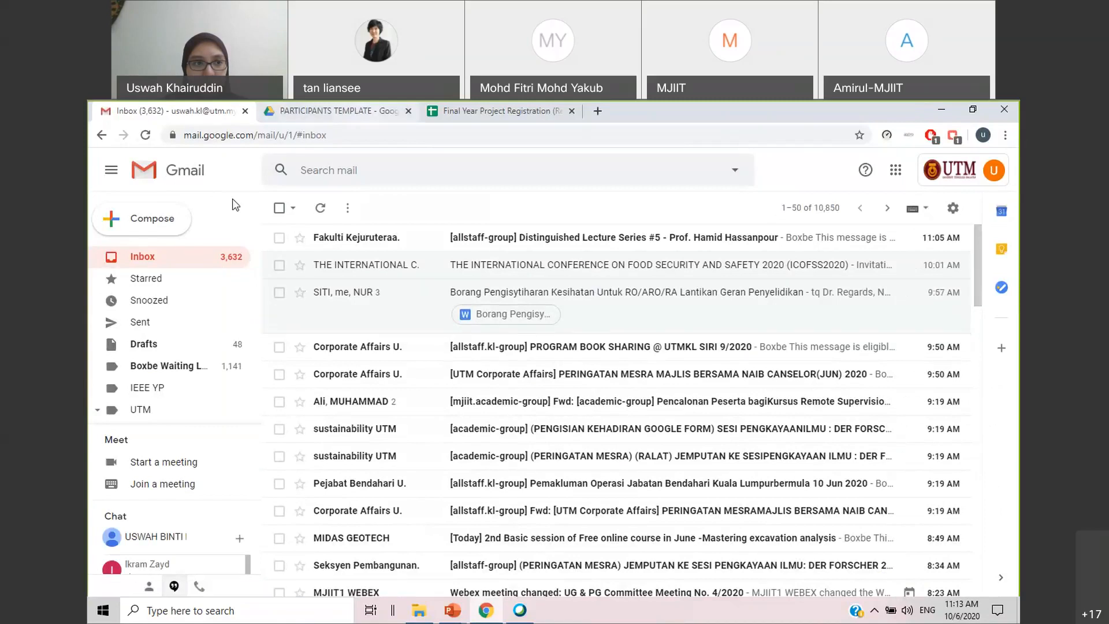
click(146, 135)
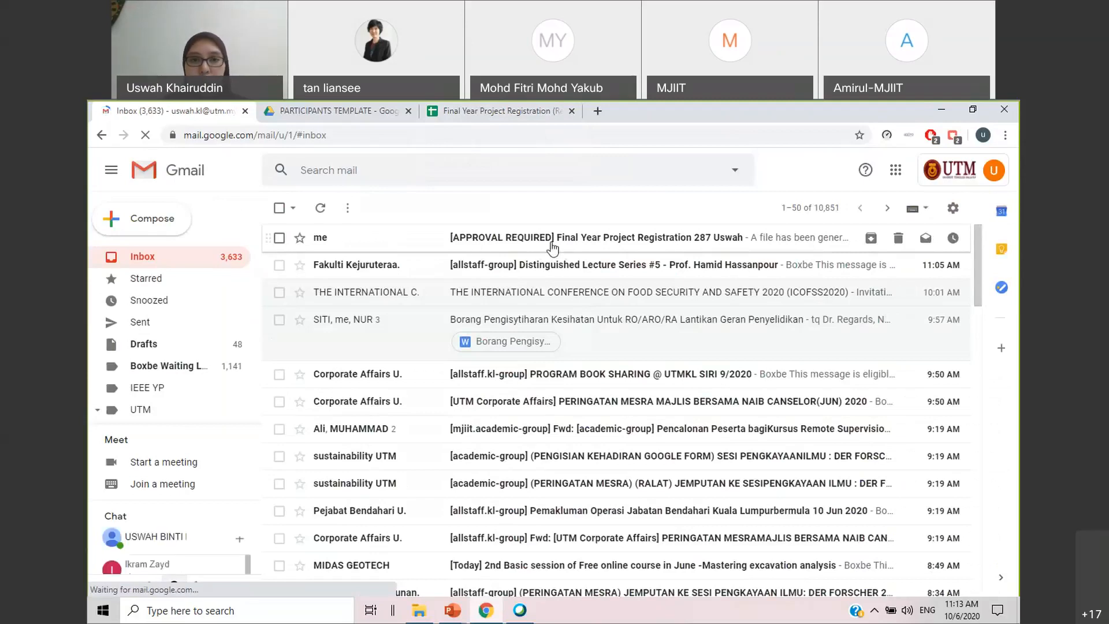
Open the [APPROVAL REQUIRED] Final Year Project Registration email and read through to its approval link and attachment
click(625, 247)
scroll(691, 448, down, 1)
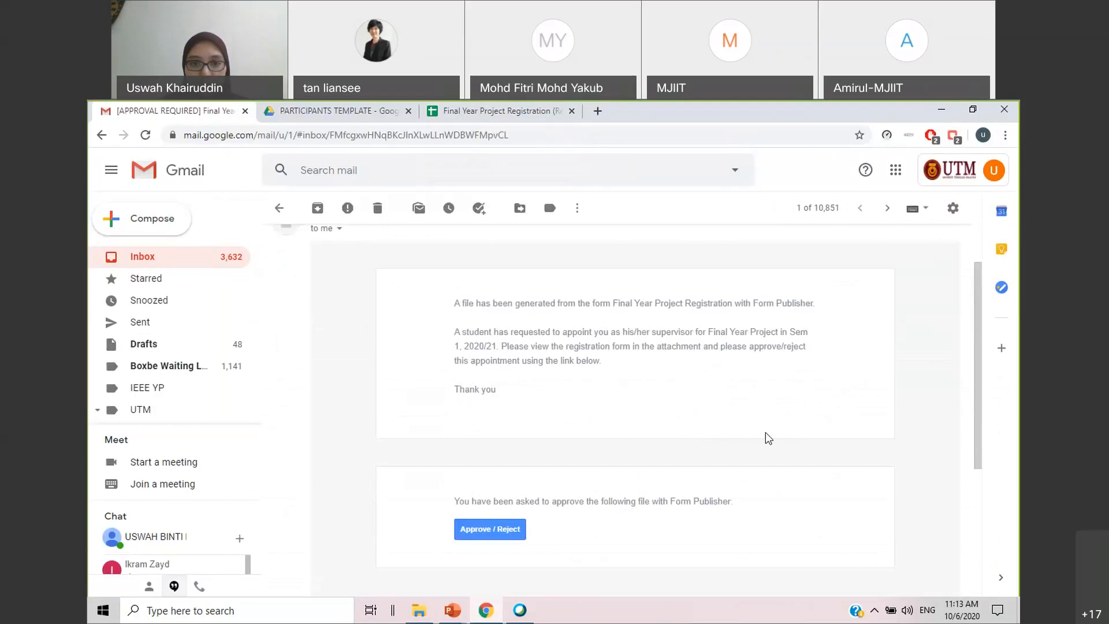
scroll(546, 442, down, 2)
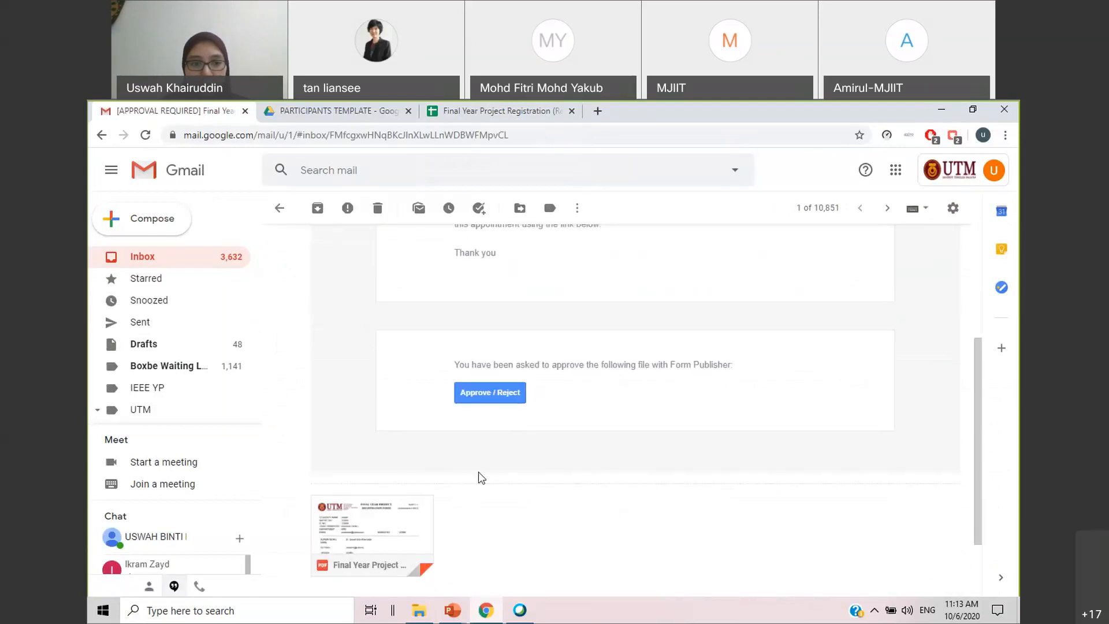
Open the attached registration form PDF, review the student, supervisor and signature sections, and close the preview
click(388, 507)
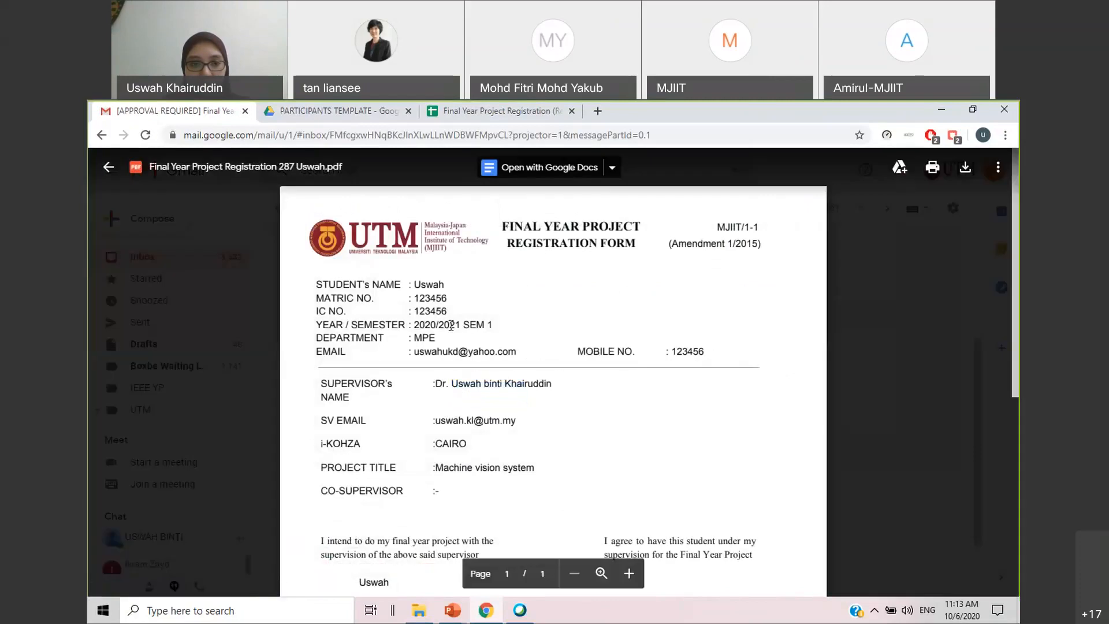
scroll(457, 327, down, 4)
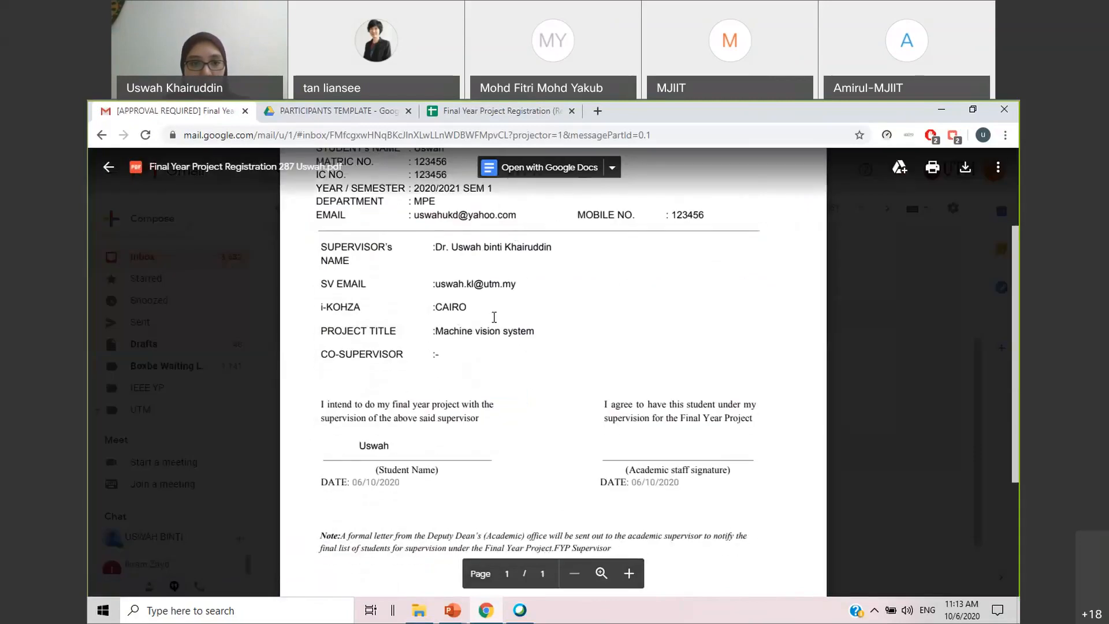
scroll(494, 318, up, 1)
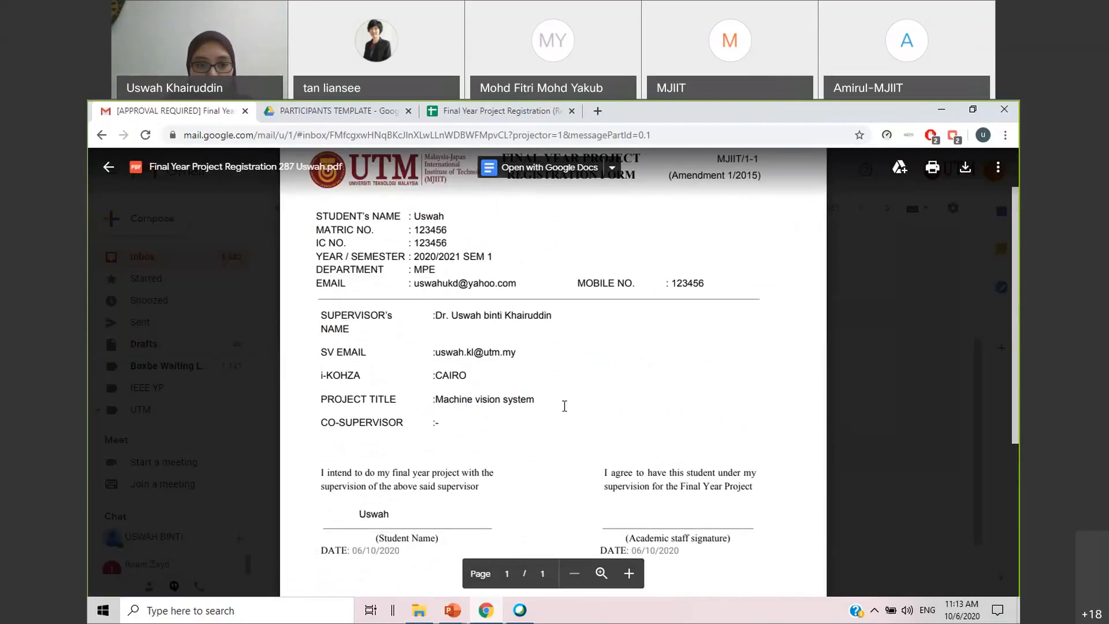
scroll(564, 406, down, 1)
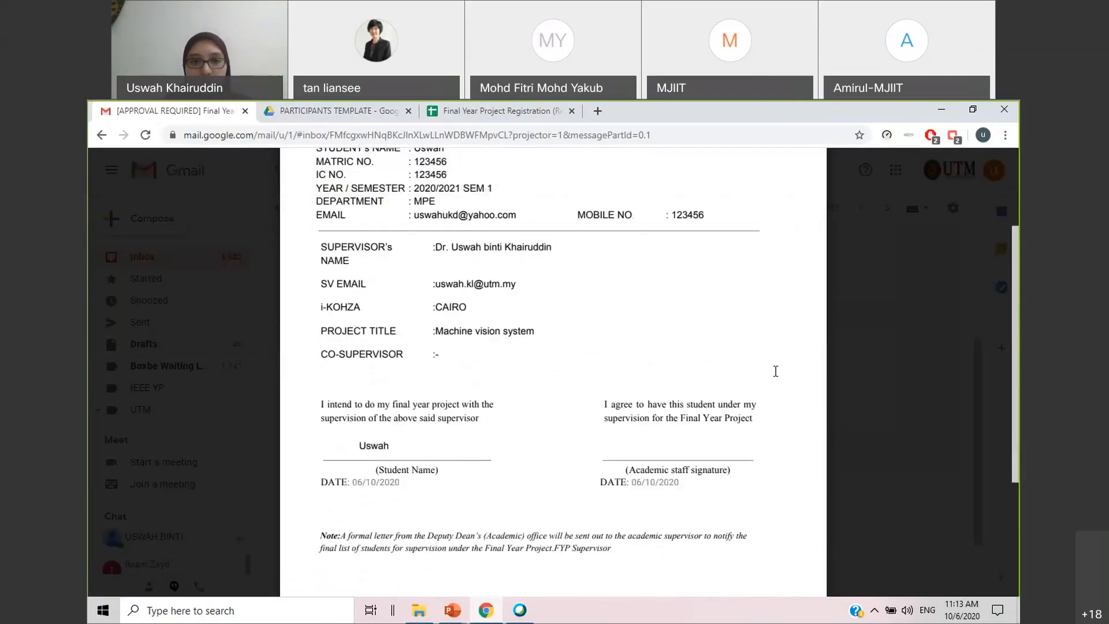
scroll(738, 347, up, 2)
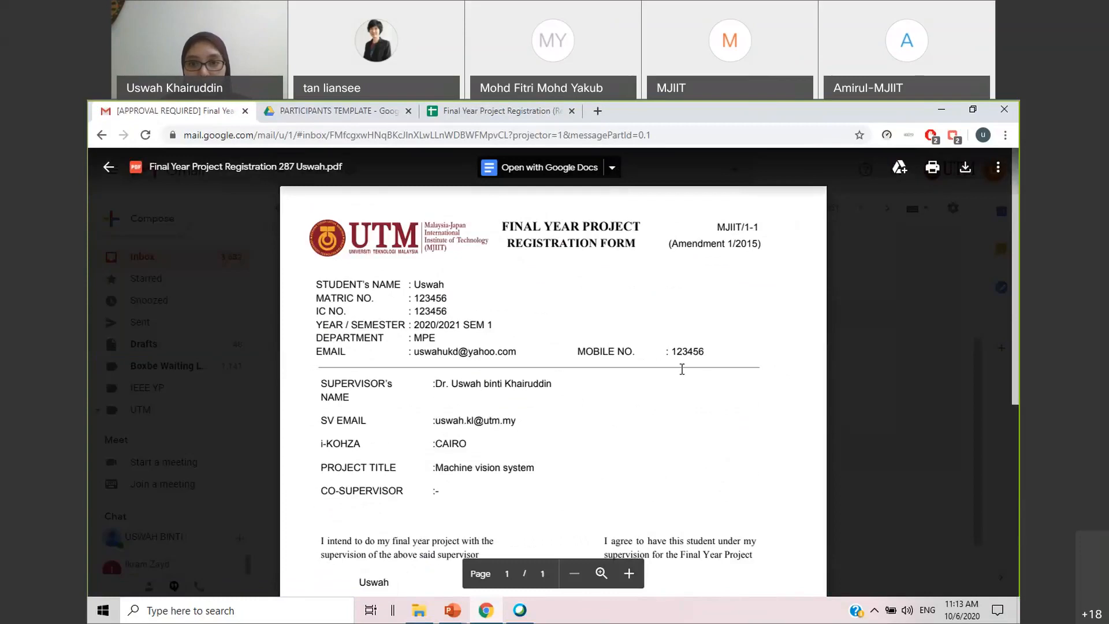
click(909, 367)
Open the Approve / Reject link from the email and enter "ok" as the comment
click(504, 391)
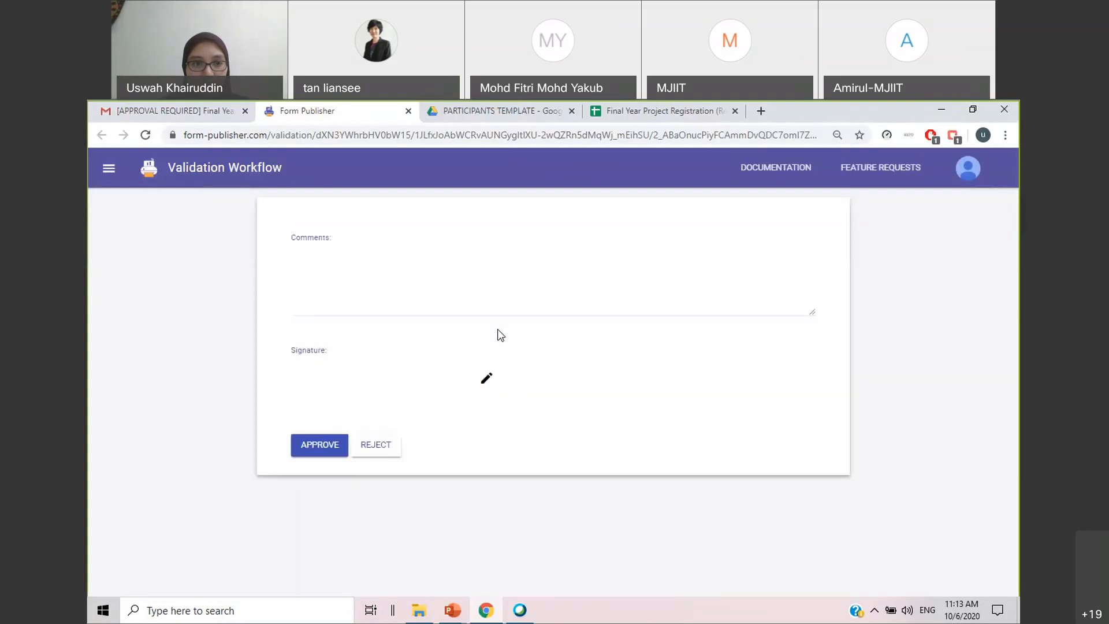
click(359, 237)
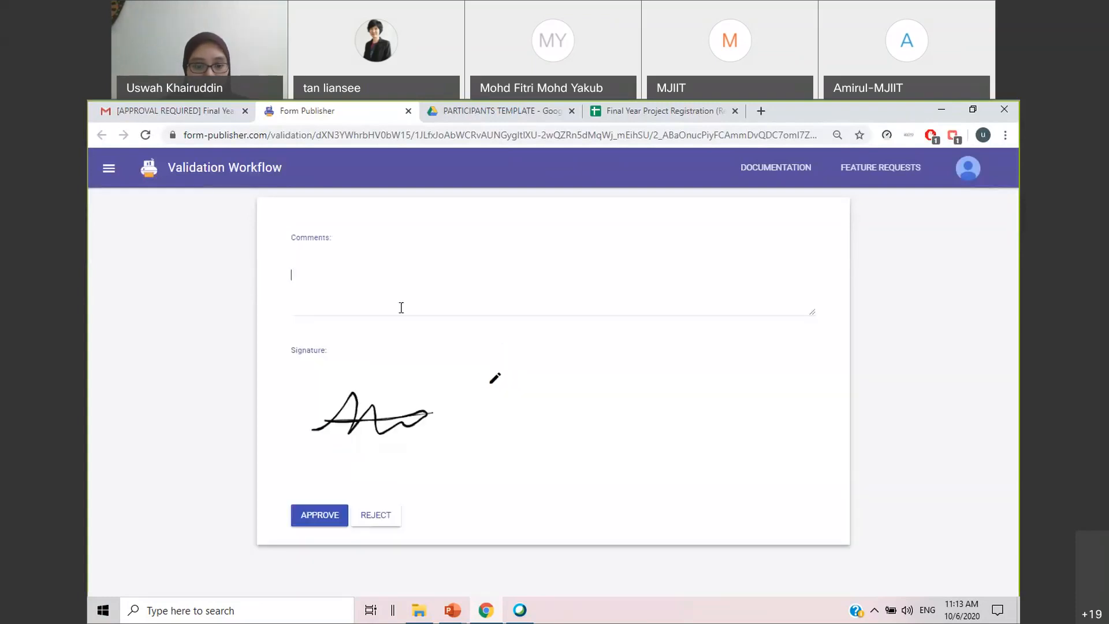
text(ok)
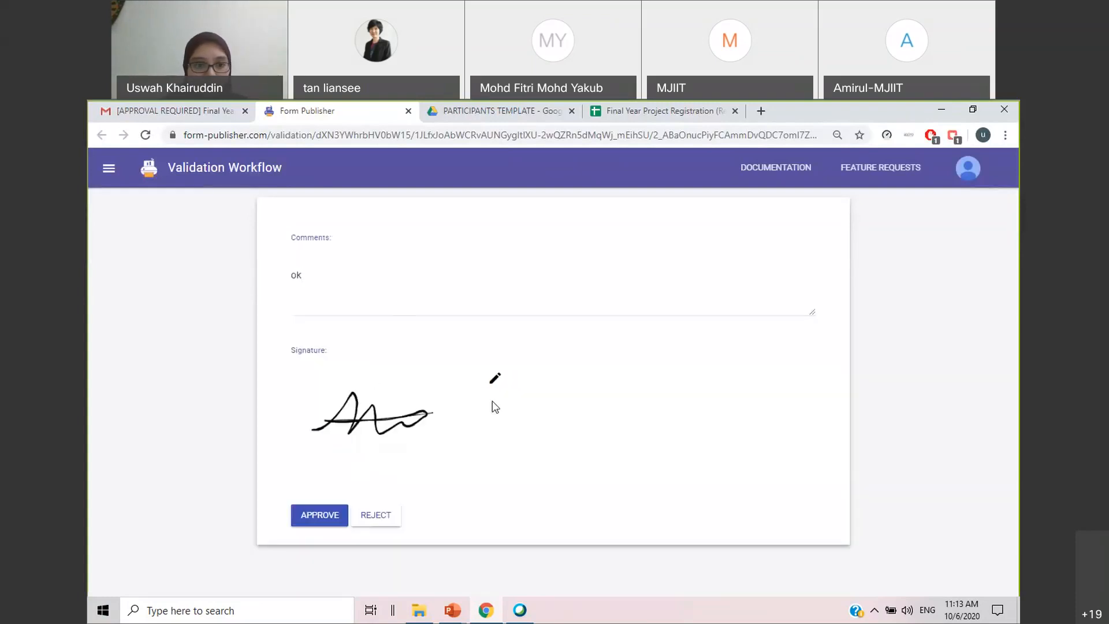
Draw a new handwritten signature in the signature area and approve the student's registration
click(497, 380)
drag(356, 414, 379, 462)
mouse_move(395, 415)
mouse_down()
mouse_move(399, 452)
mouse_move(408, 442)
mouse_up()
click(333, 577)
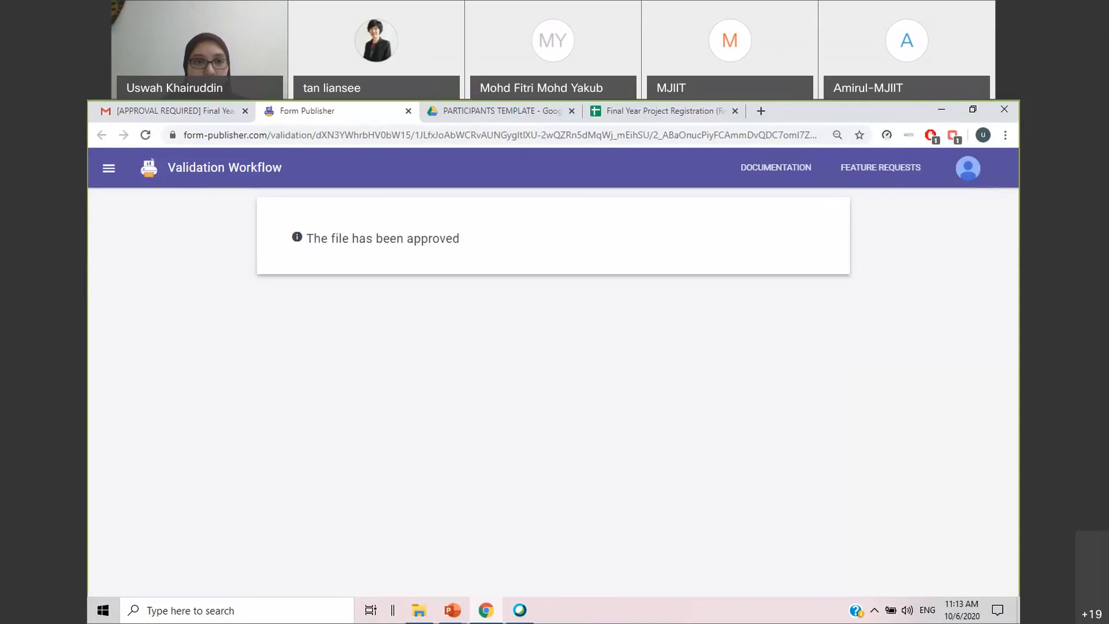
Switch to the Final Year Project Registration (Responses) spreadsheet and unhide the Form Responses 1 sheet
click(658, 116)
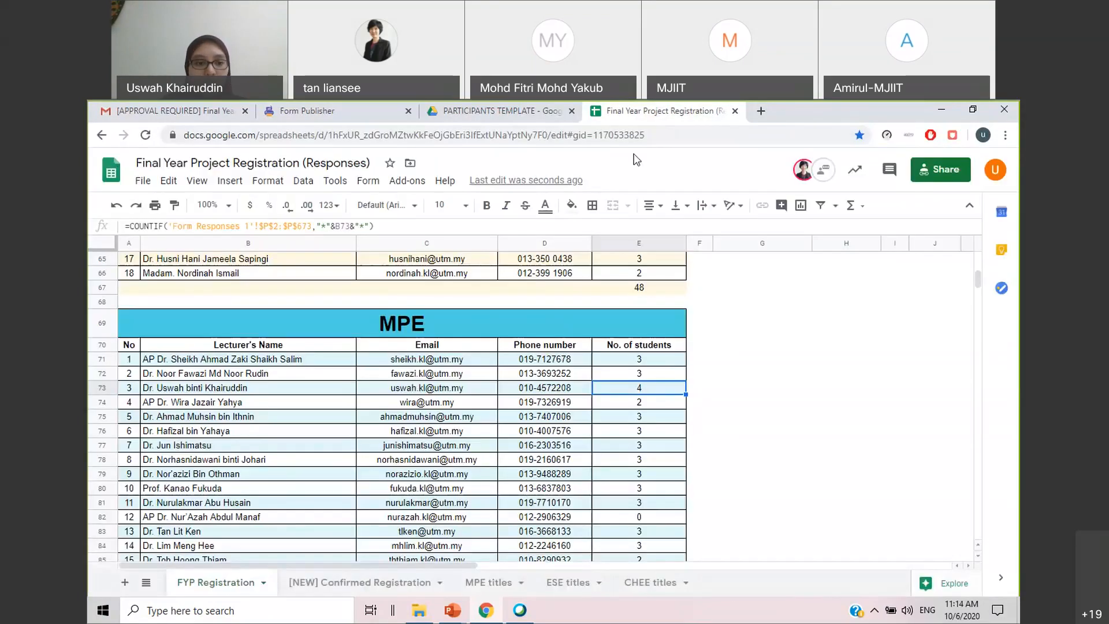
scroll(191, 255, up, 3)
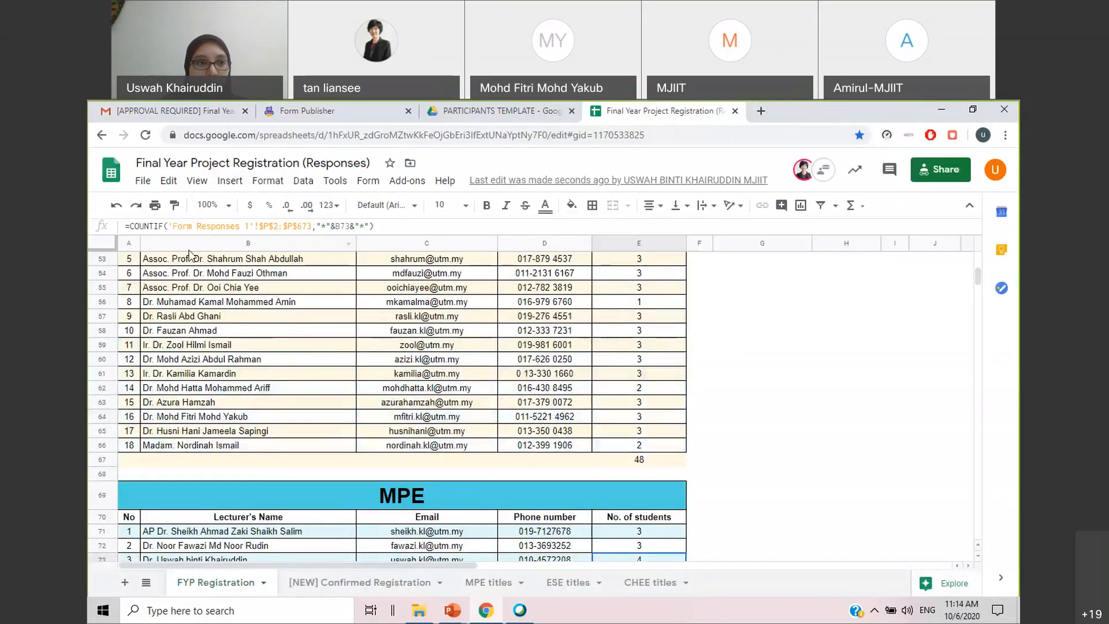
scroll(191, 254, up, 3)
click(229, 181)
mouse_move(199, 182)
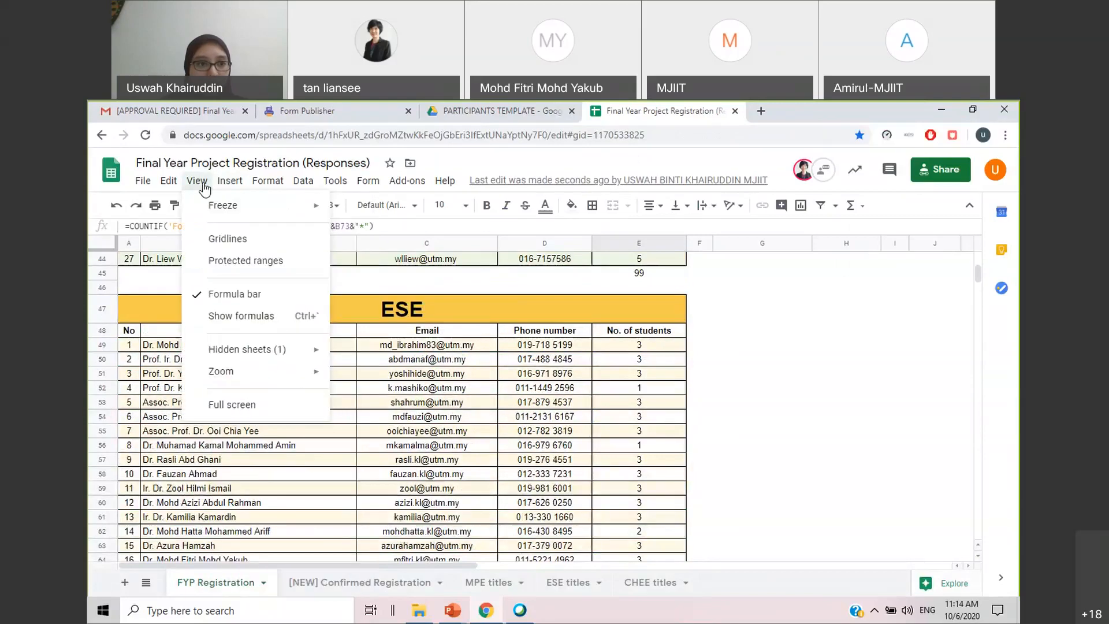
mouse_move(306, 351)
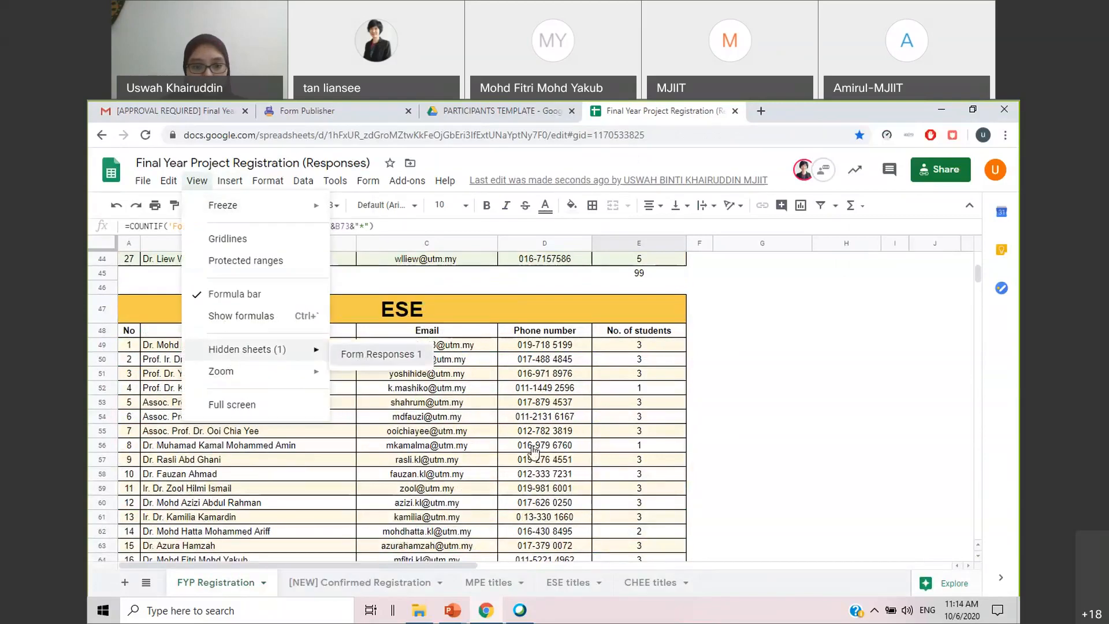
click(378, 355)
Find the newest submission in Form Responses 1, timestamped 6/10/2020 11:12:44, and select its whole row
scroll(390, 410, down, 5)
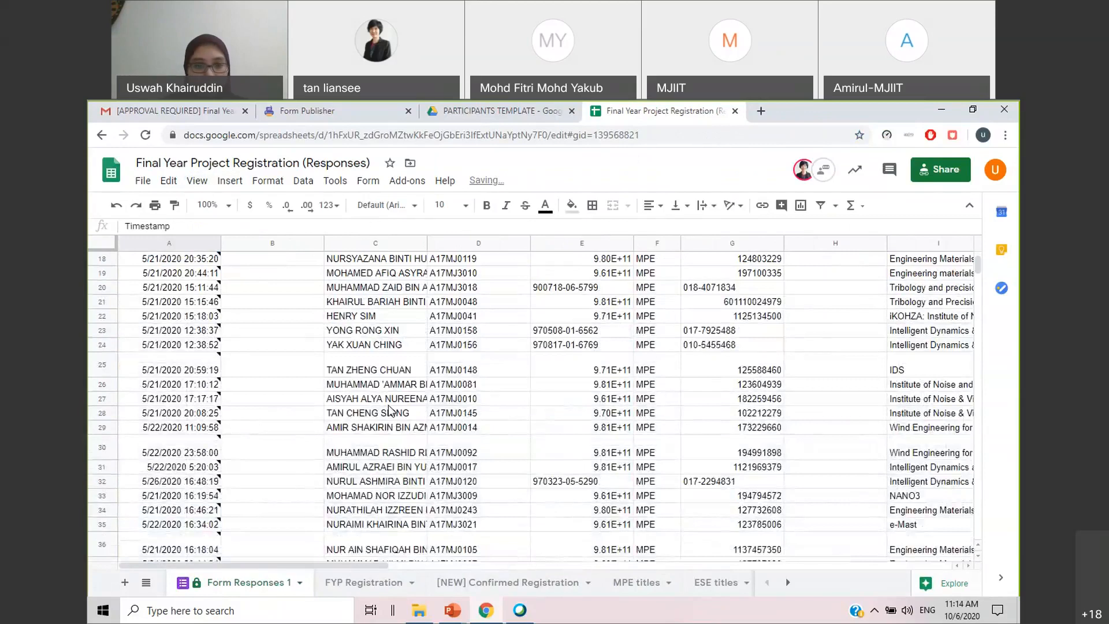
scroll(390, 410, down, 10)
drag(978, 268, 977, 308)
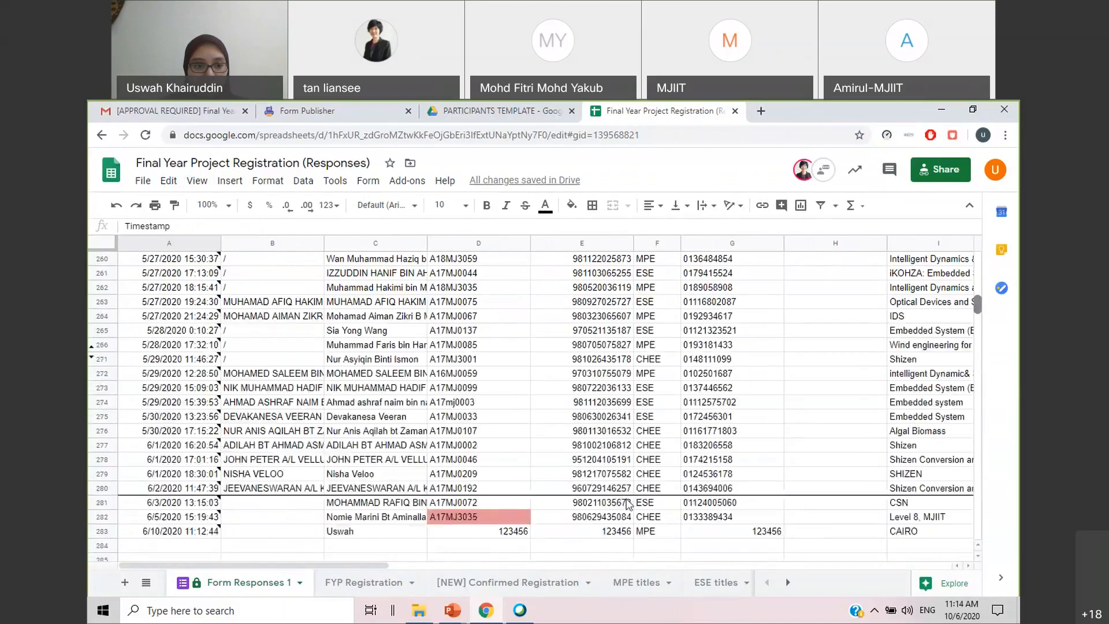
click(359, 532)
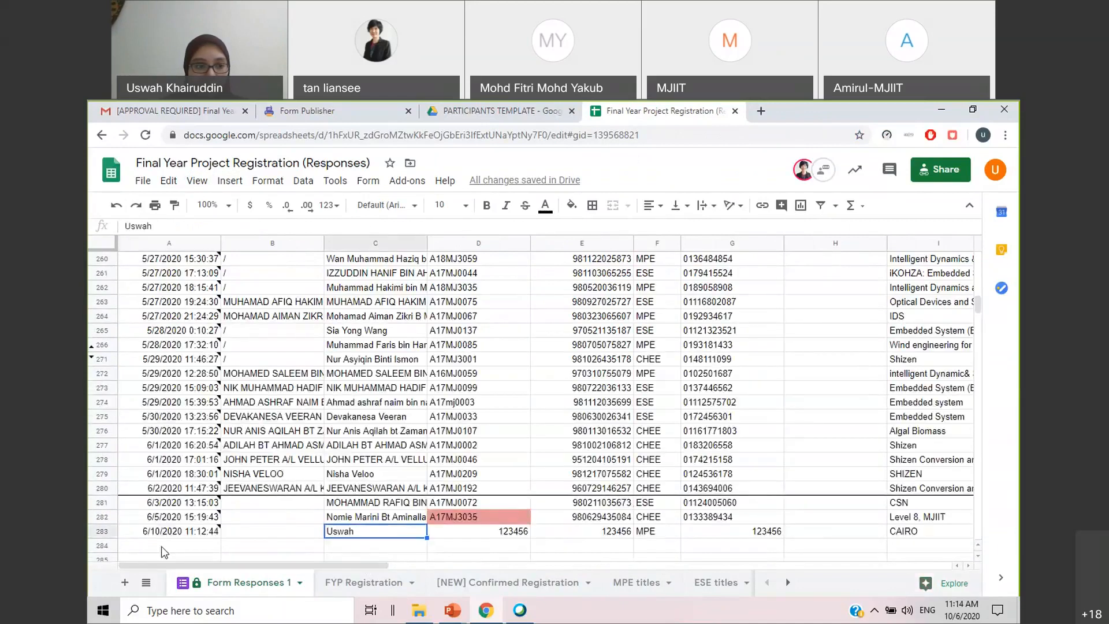
click(103, 531)
Check the approval status in column R for the newest submission and for the one directly above it
drag(306, 565, 762, 567)
click(468, 532)
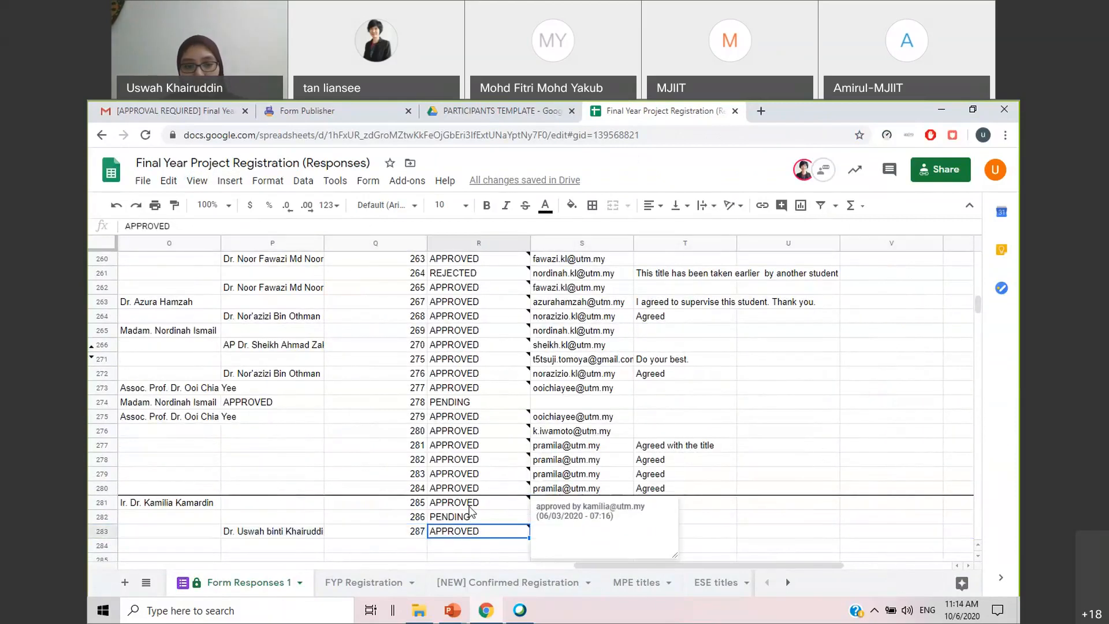
click(477, 519)
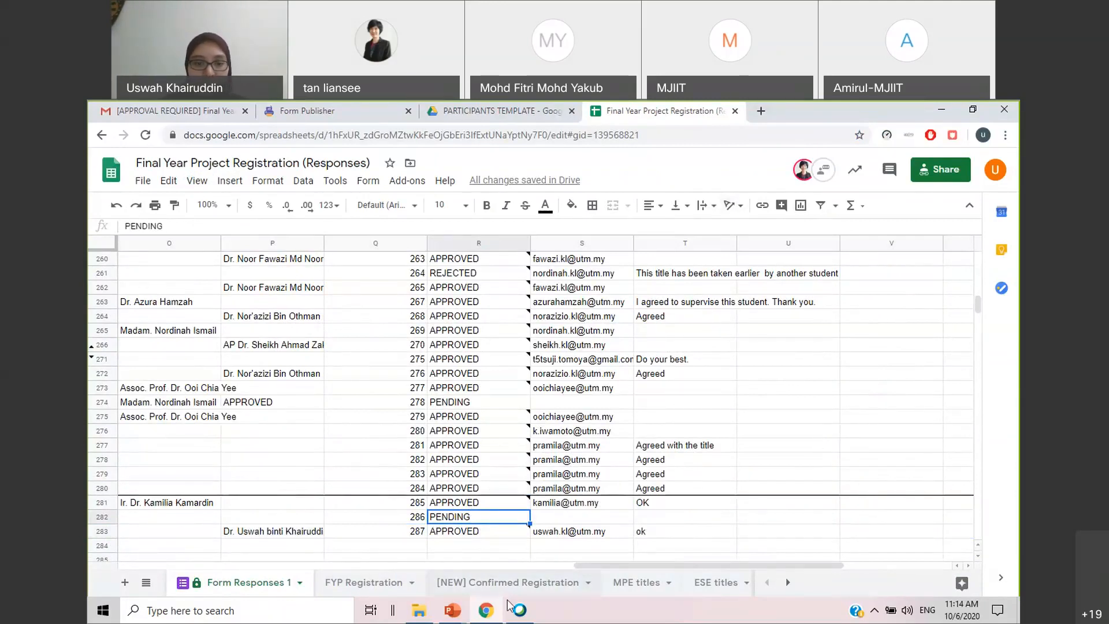
Switch to the running PowerPoint slide show and advance from the Student registration flow to the Validation Workflow approval slide
click(454, 612)
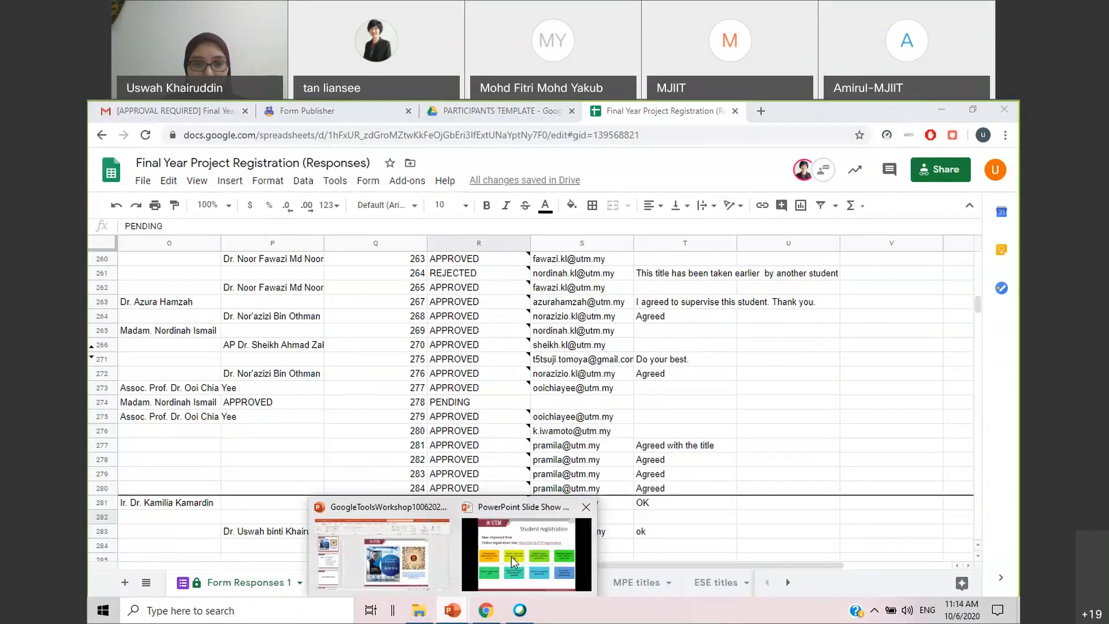
click(525, 553)
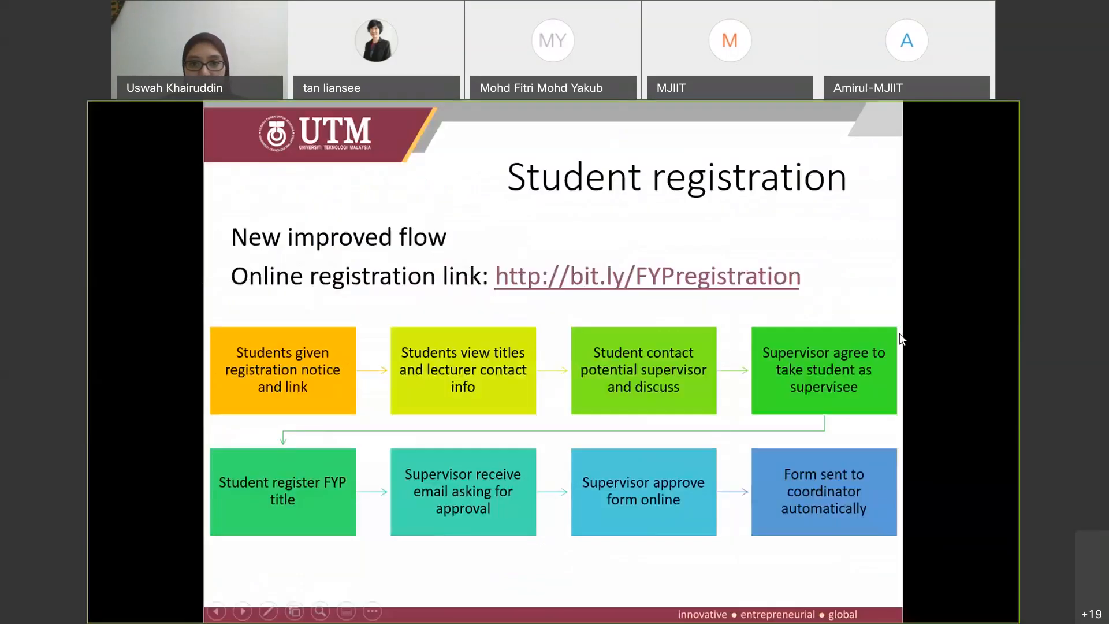
click(932, 541)
click(931, 541)
click(931, 539)
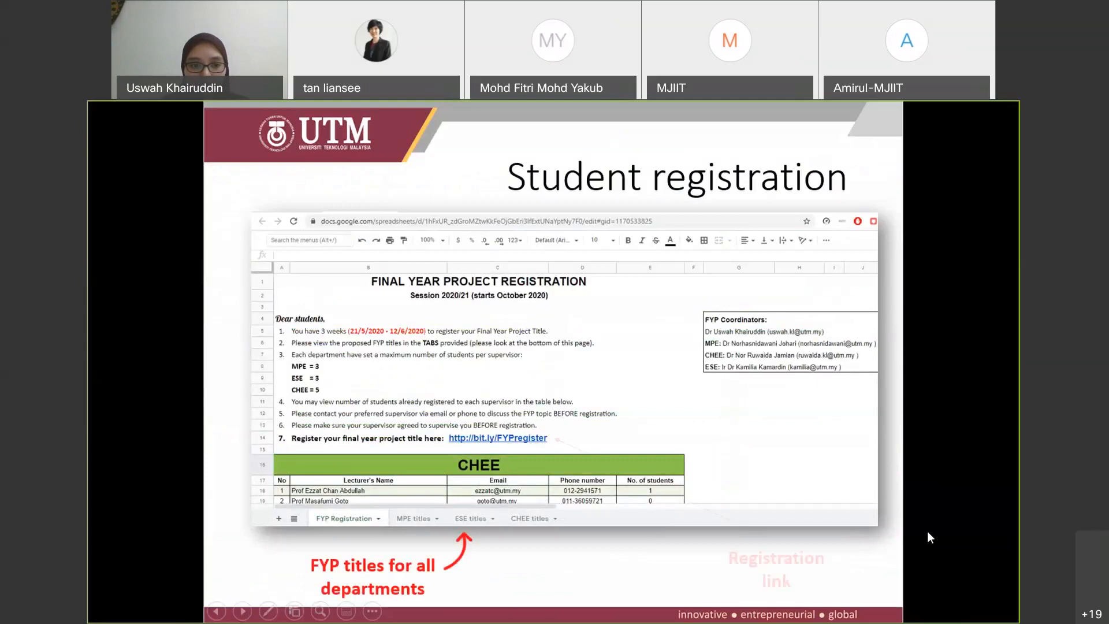
click(927, 533)
click(928, 532)
click(927, 533)
click(928, 532)
key(Right)
key(Right)
key(Right)
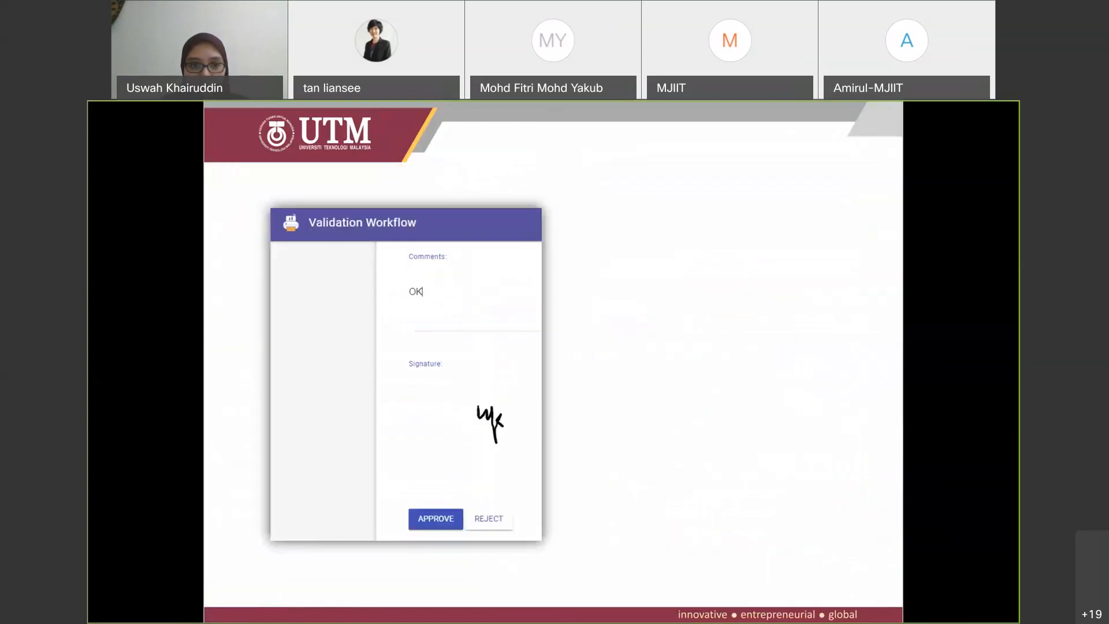
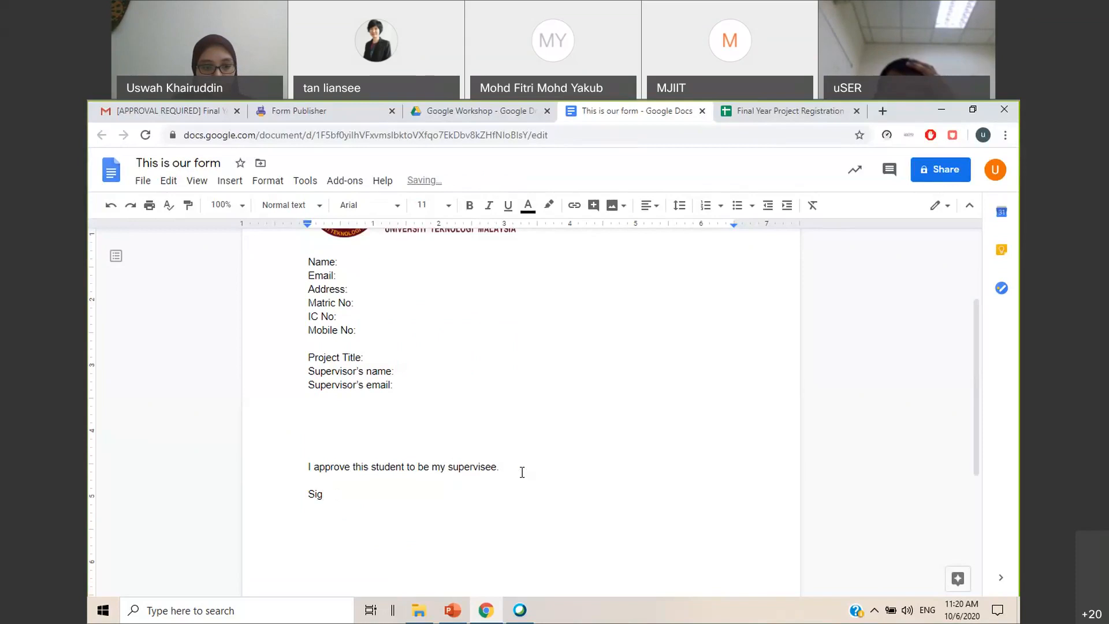
key(BackSpace)
Replace the text "Sig" below the supervisor's approval statement with a dashed signature line
key(Return)
text(---------)
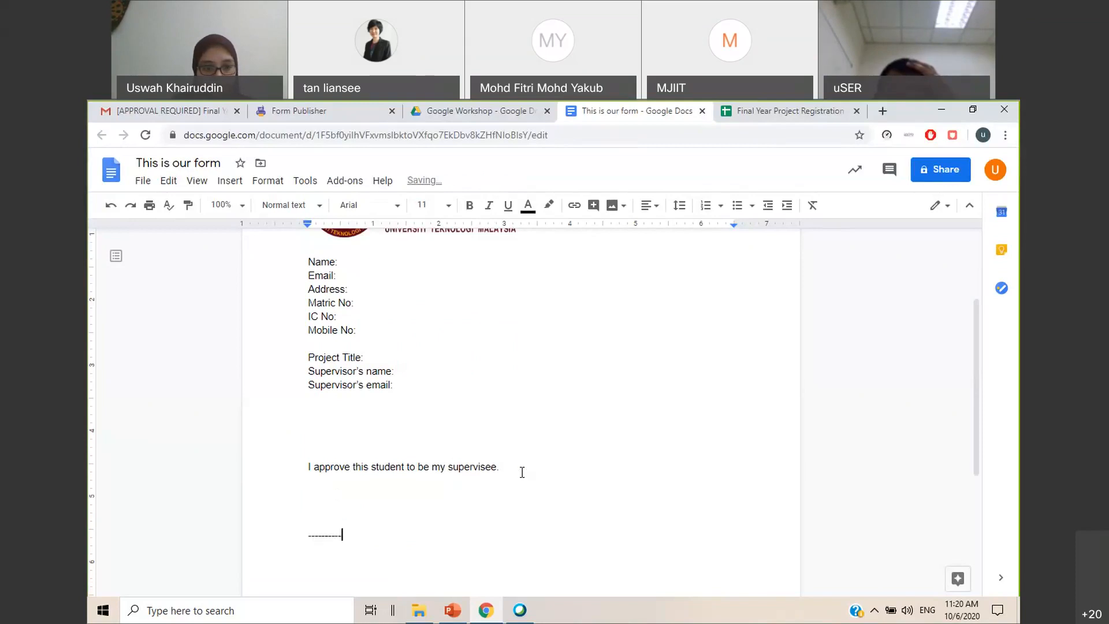
text(-------------------------------------------)
key(Return)
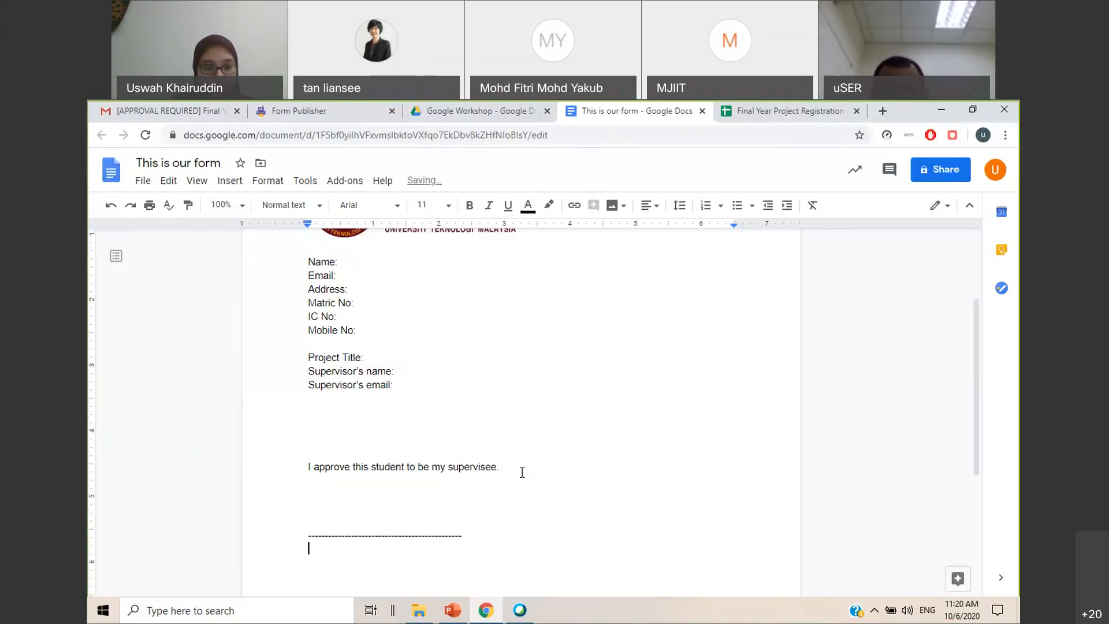
Add the lines "SV's name:" and "Date:" beneath the dashed signature line and review the form document
text(SV)
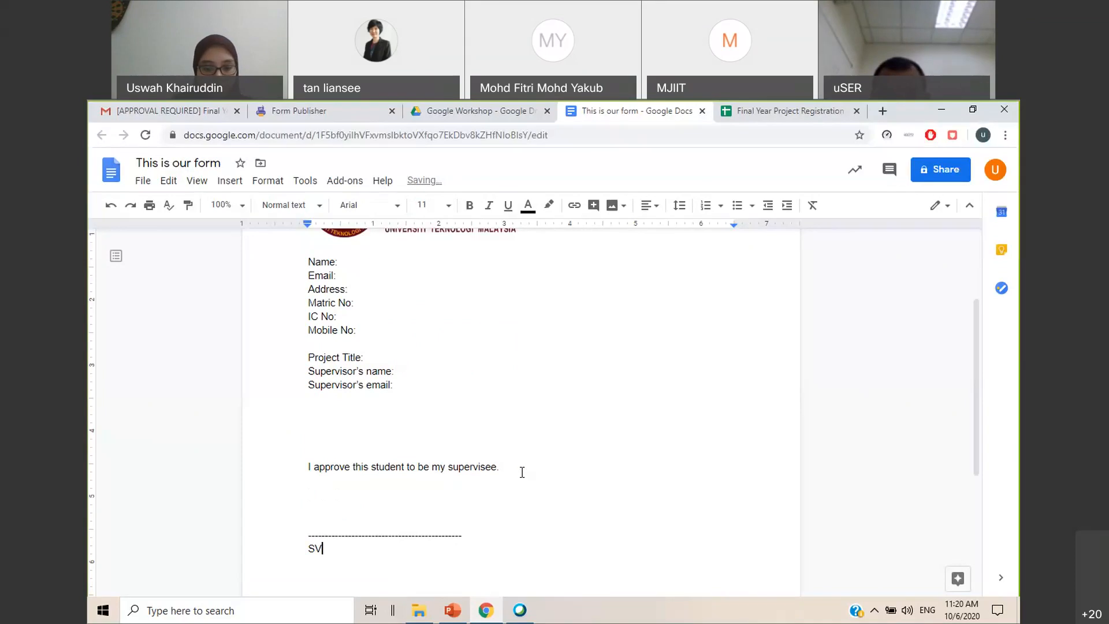
text('s name:)
key(Return)
text(Date:)
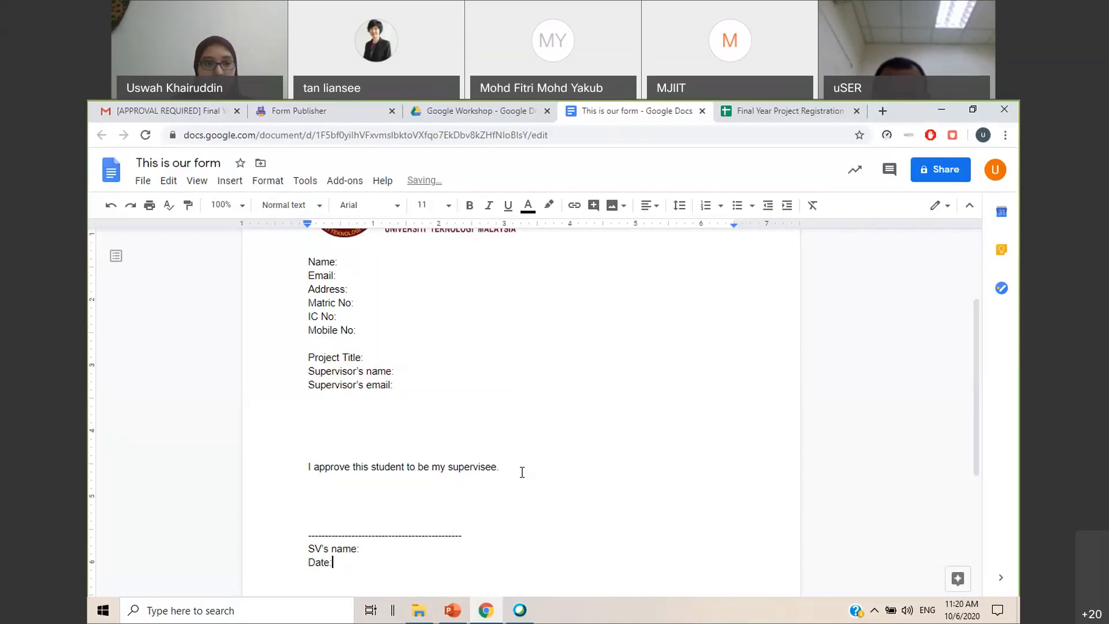
key(Return)
scroll(661, 347, up, 3)
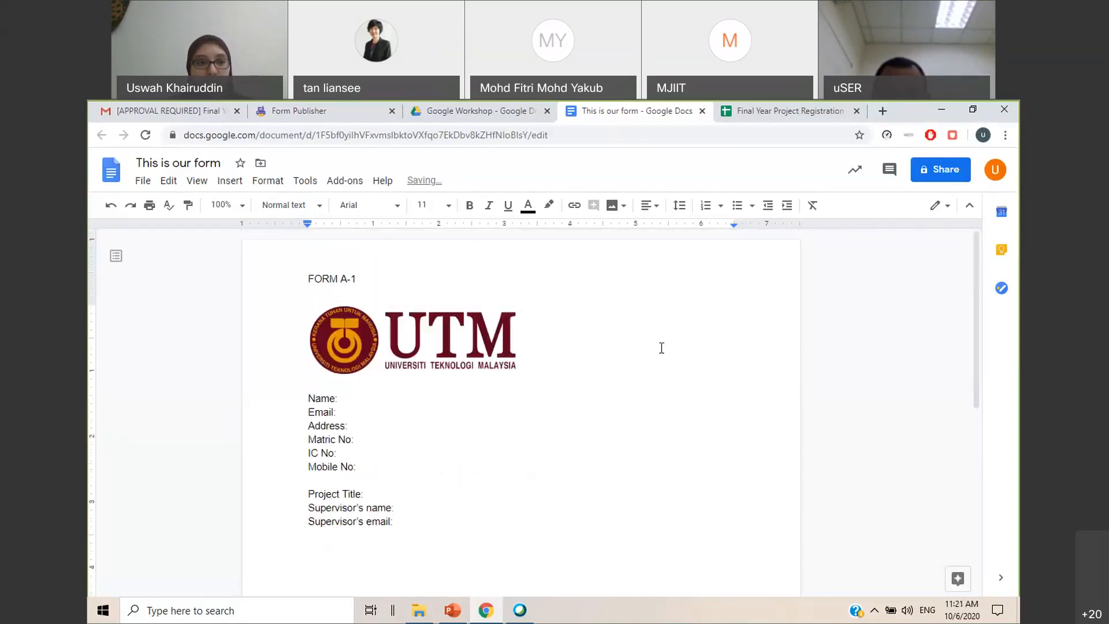
scroll(585, 348, down, 1)
scroll(585, 348, down, 5)
scroll(585, 347, up, 6)
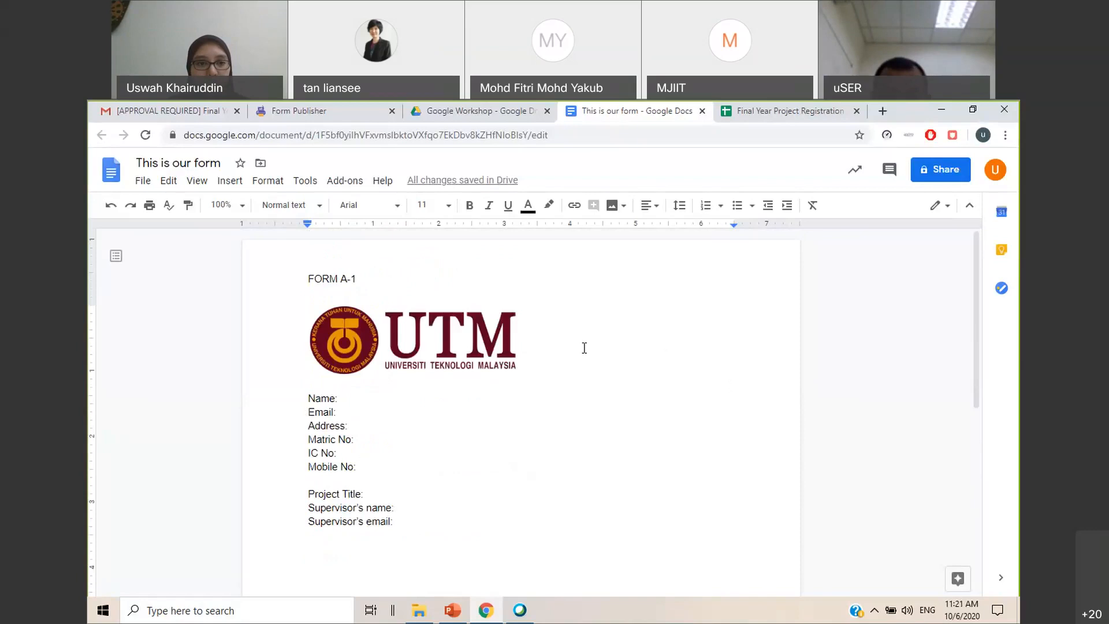
Switch to the Google Workshop folder in Google Drive, refresh it, and create a blank Google Form there
click(438, 118)
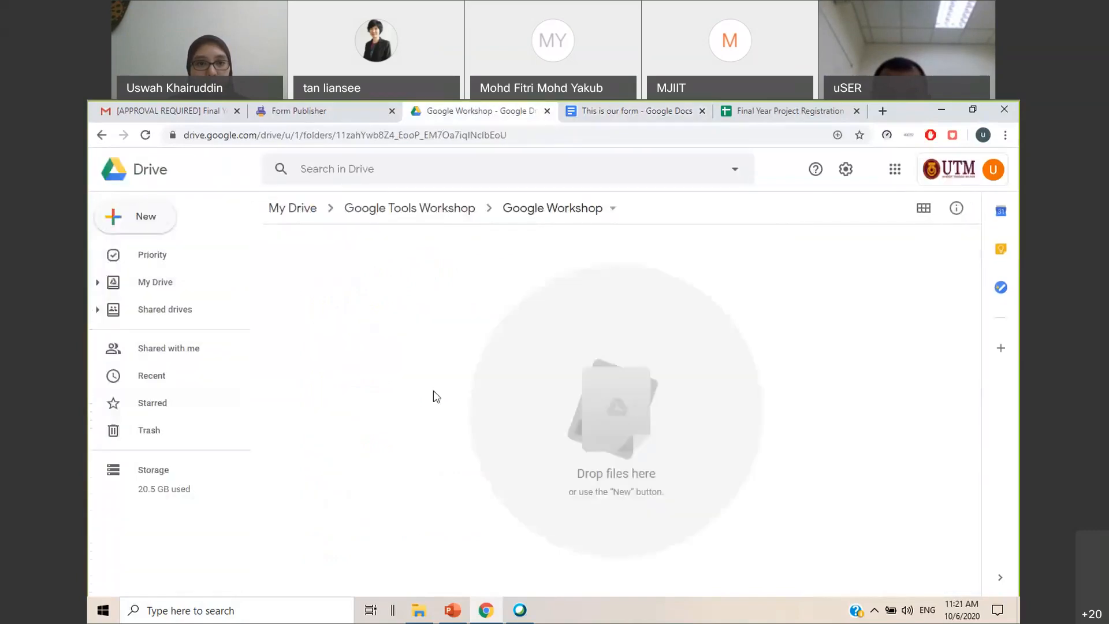
click(145, 134)
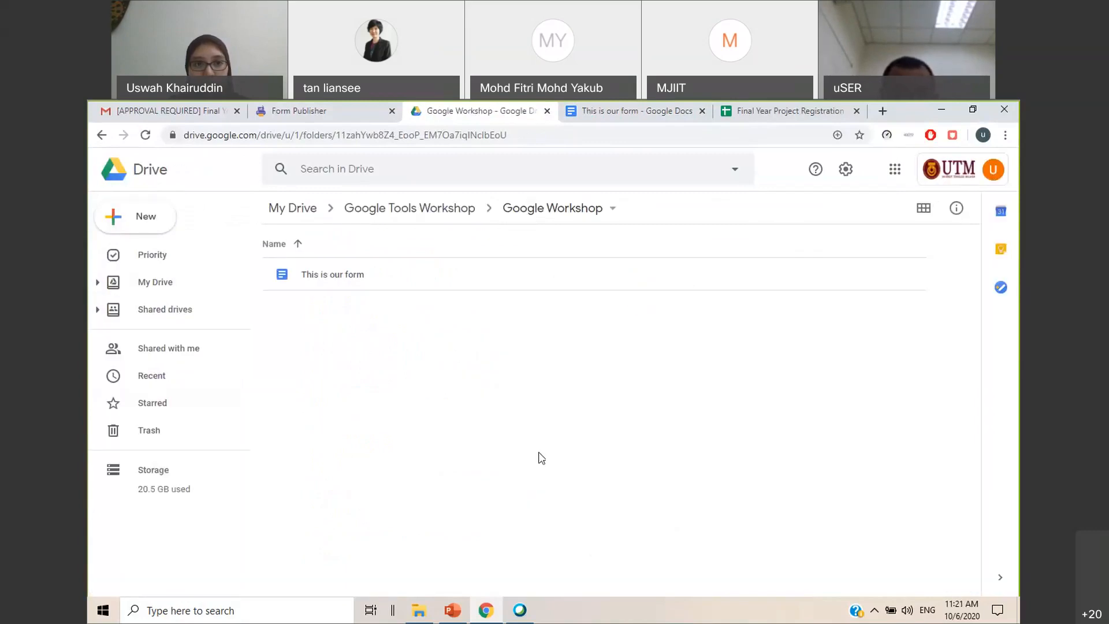
click(373, 280)
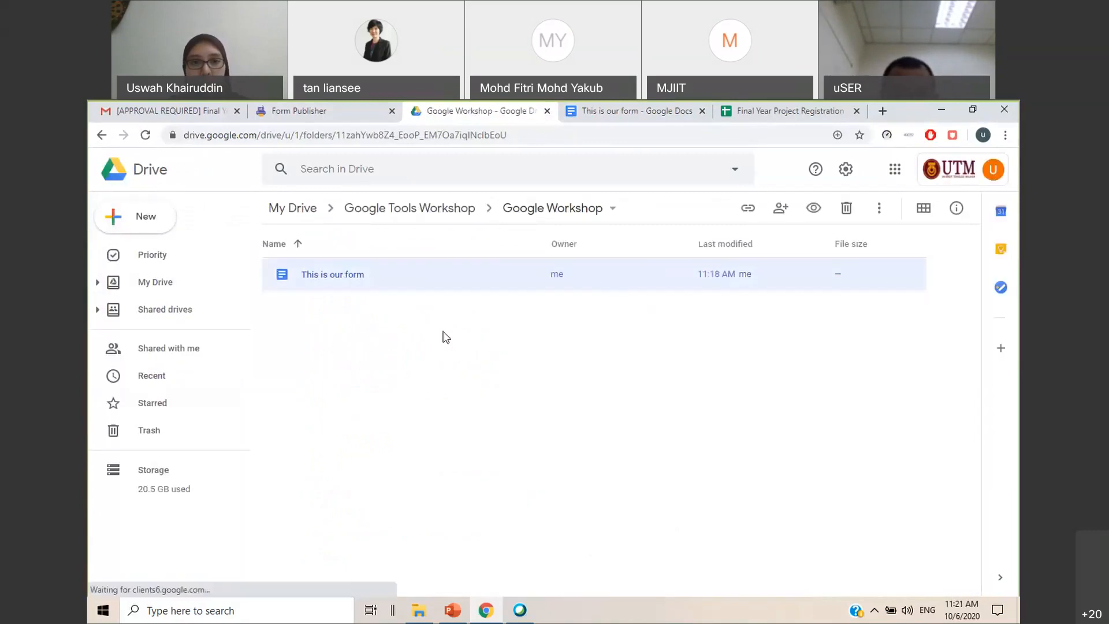
click(166, 229)
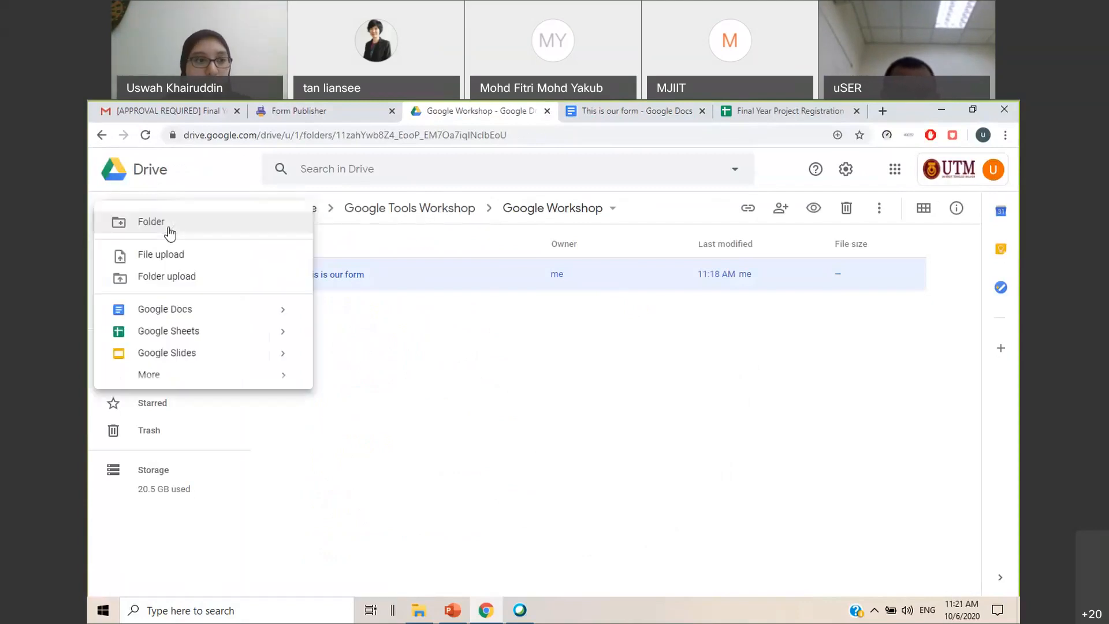
mouse_move(205, 375)
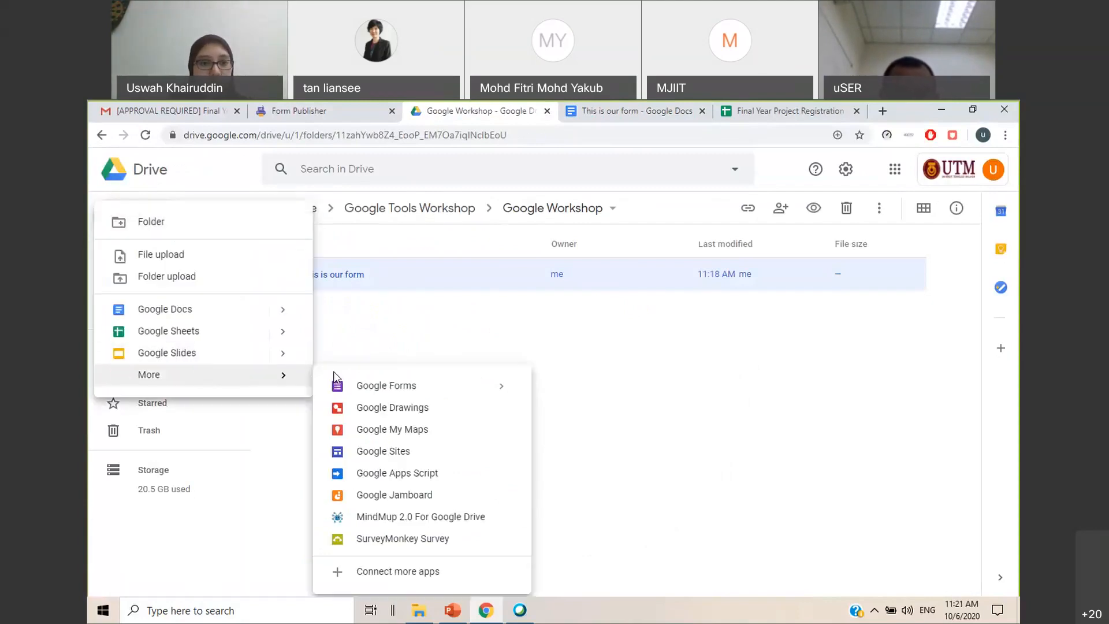
click(374, 386)
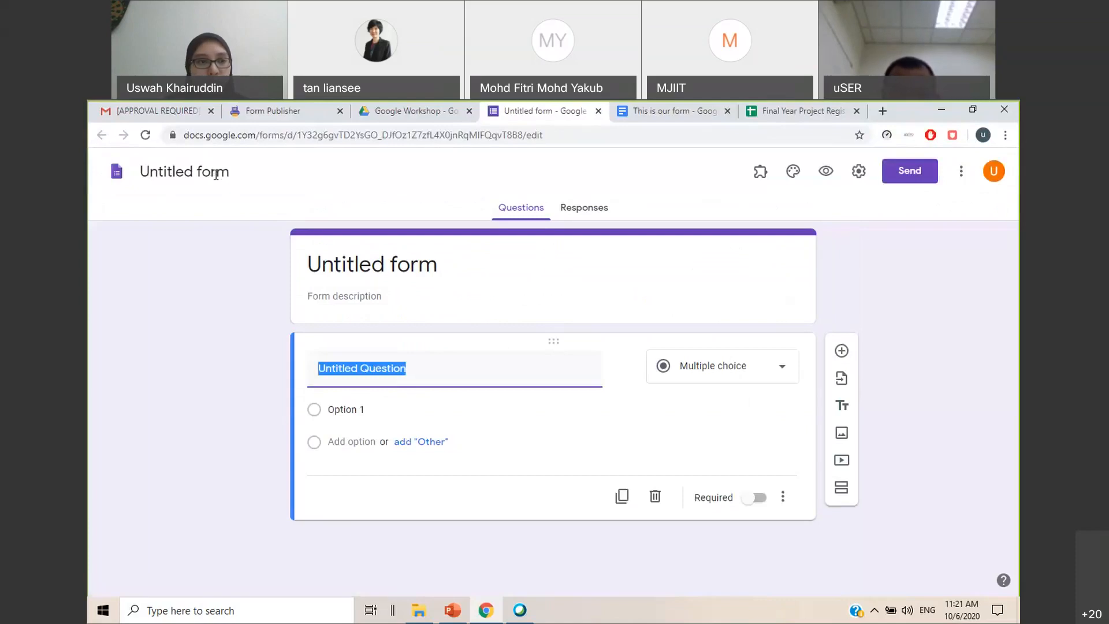
Title the new form "This is our online form"
click(213, 171)
text(This)
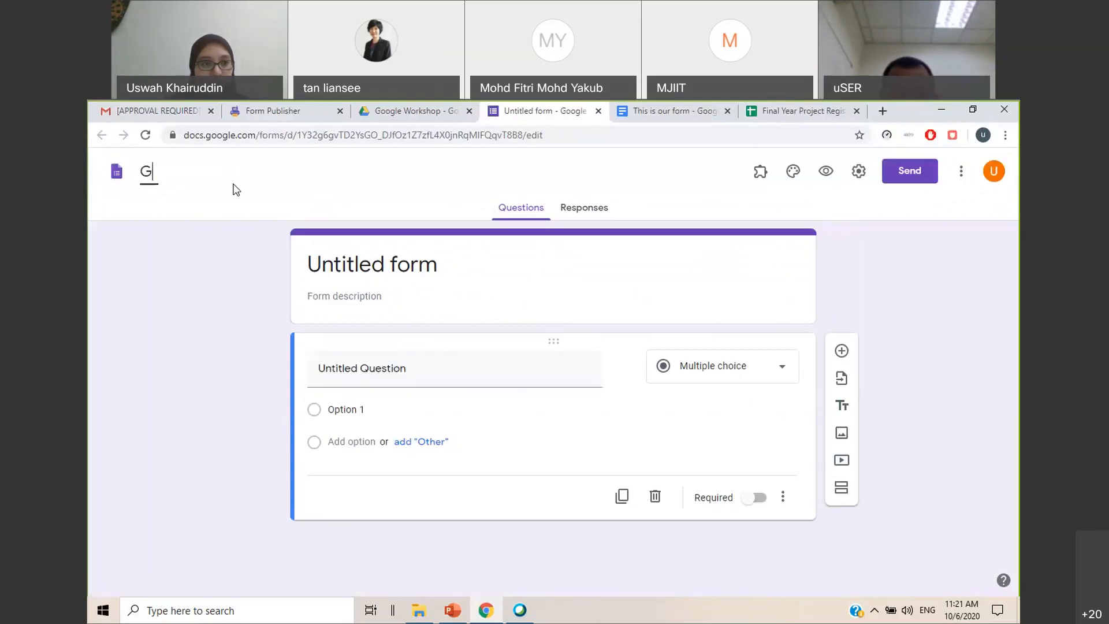
text( is Our)
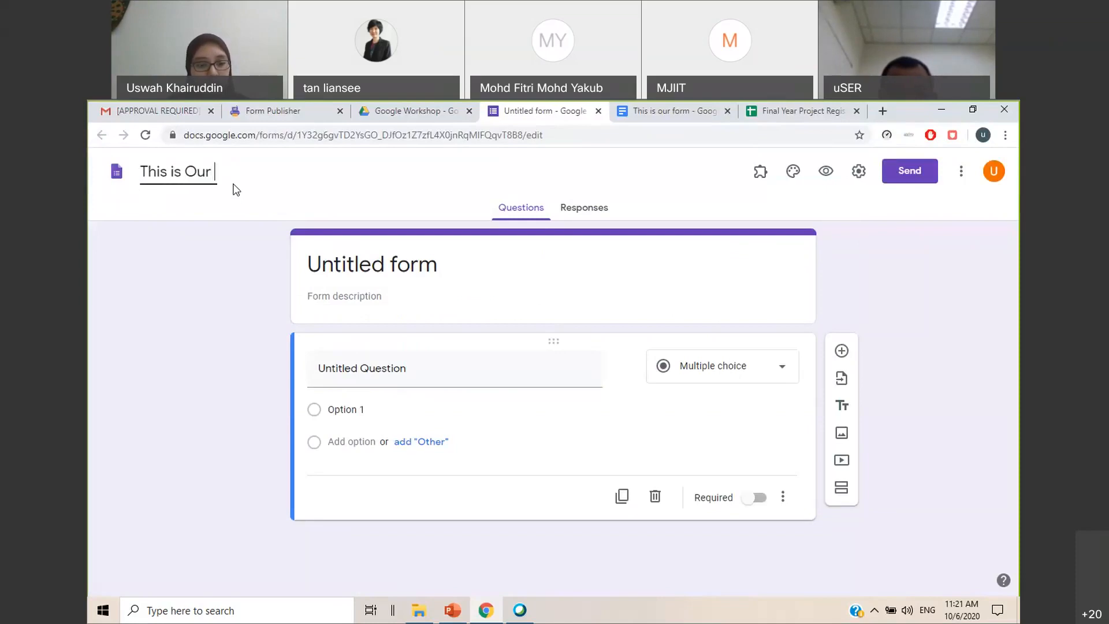
text( online form)
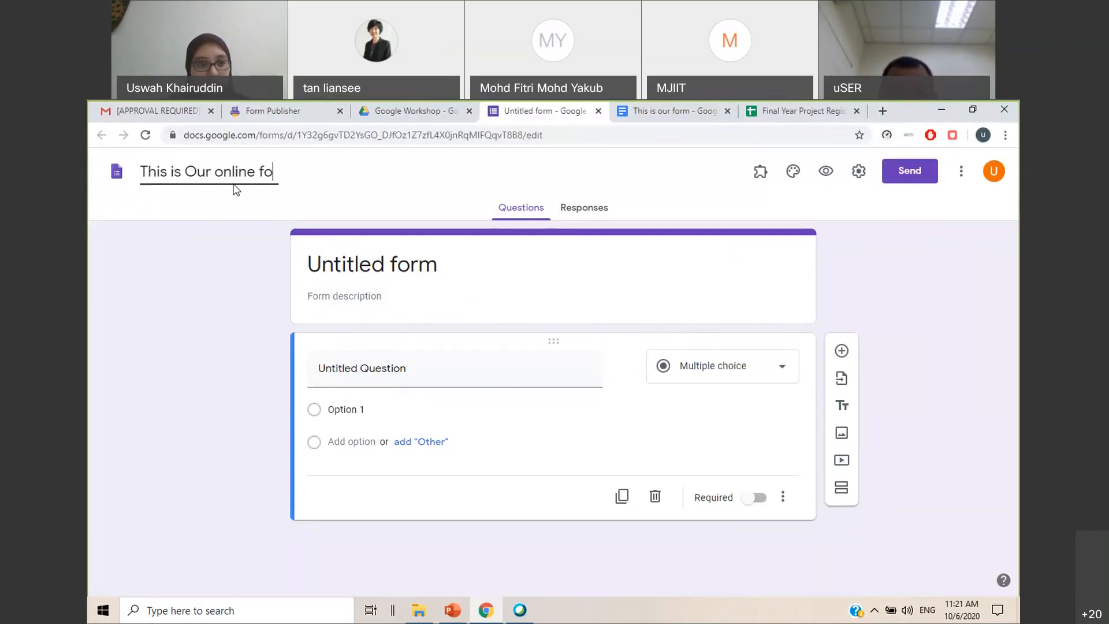
click(198, 177)
key(BackSpace)
text(o)
right_click(198, 181)
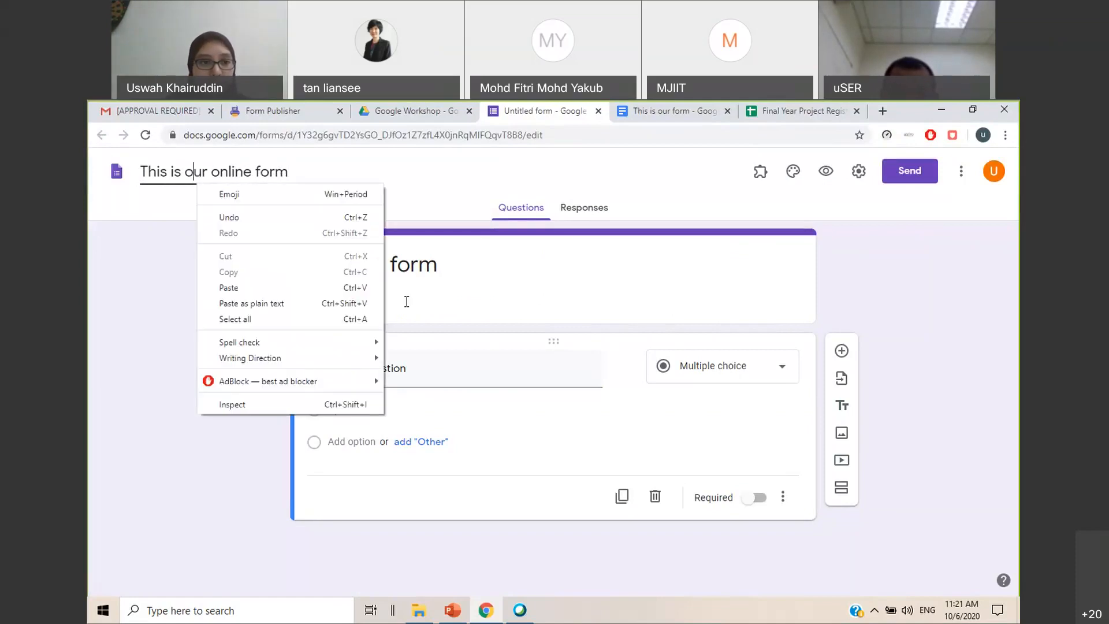
click(388, 287)
Enter "Please fill in this form" as the form description
click(396, 297)
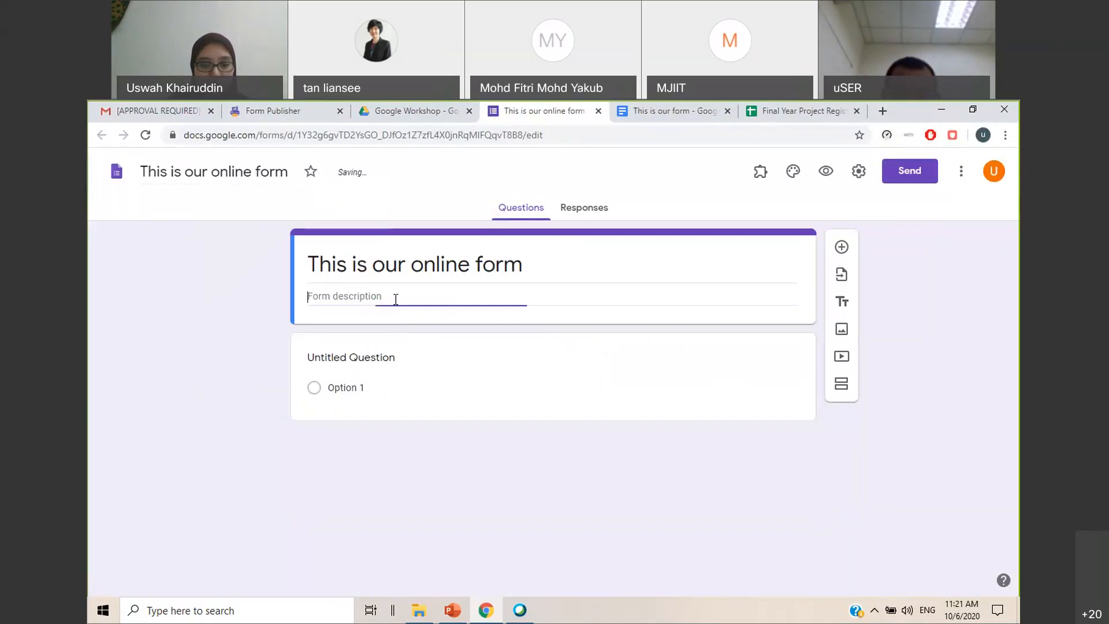
text(Please fill in this form)
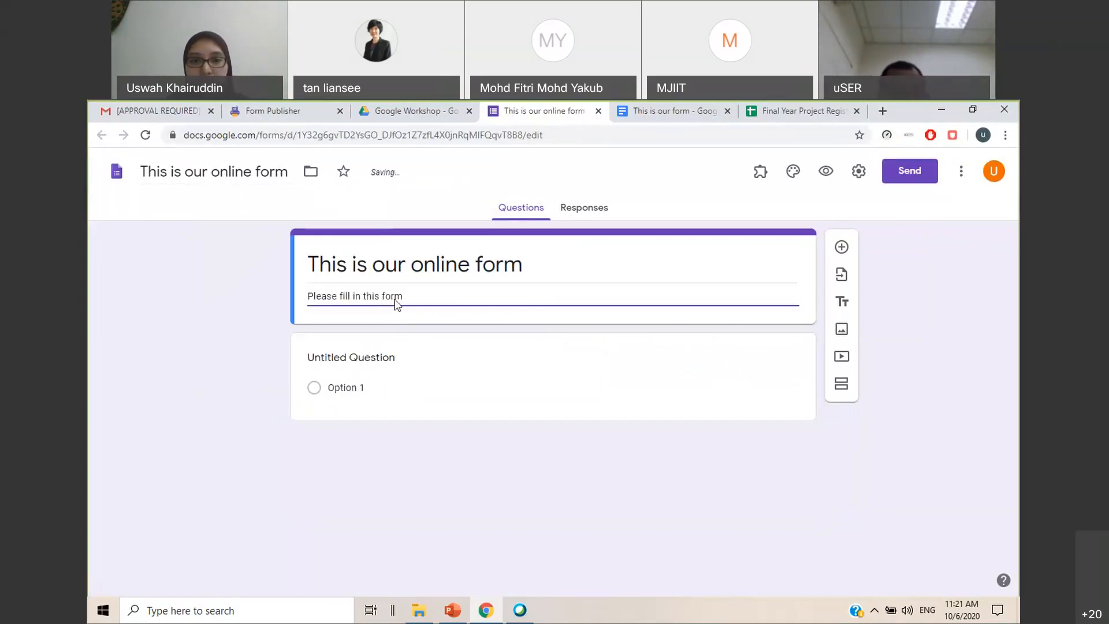
click(752, 454)
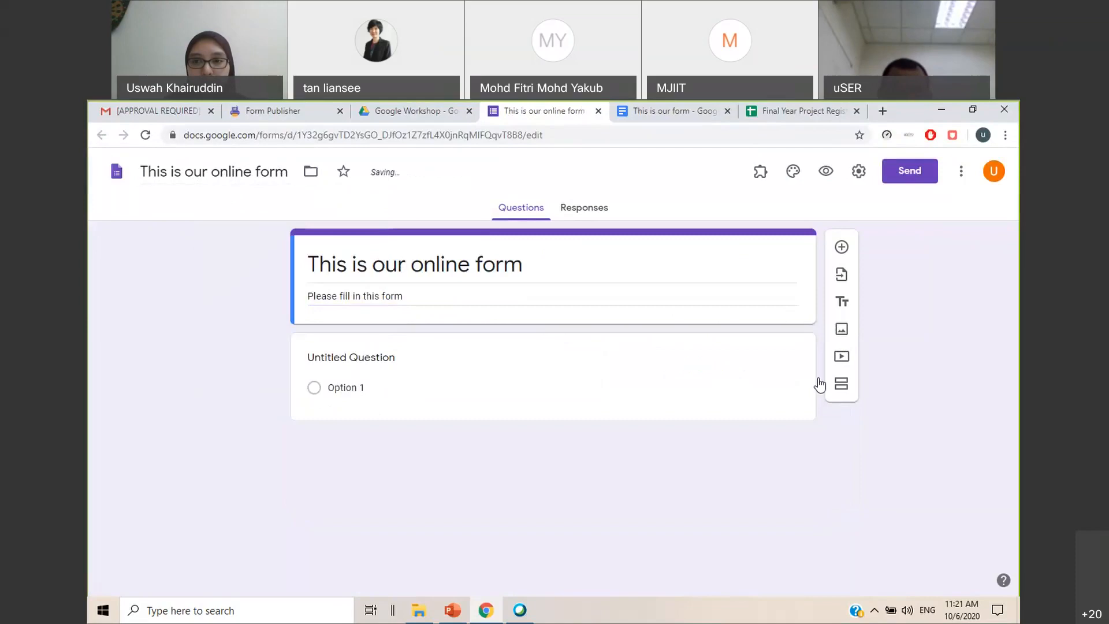
Move the "This is our form" document into its own window and arrange it side by side with the online form
click(355, 380)
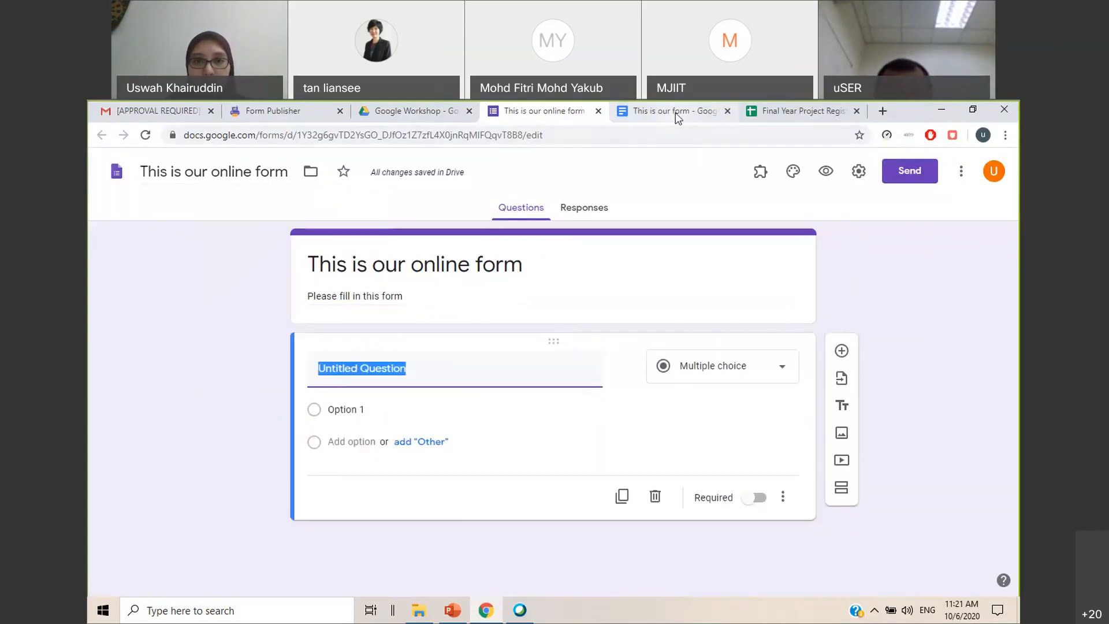
click(691, 115)
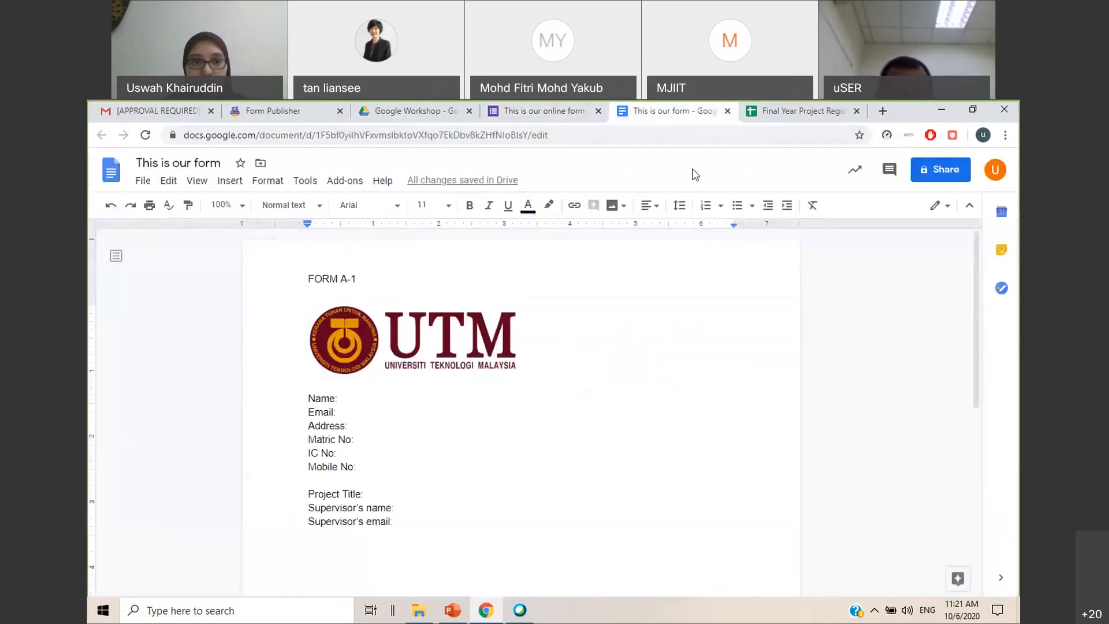
click(970, 118)
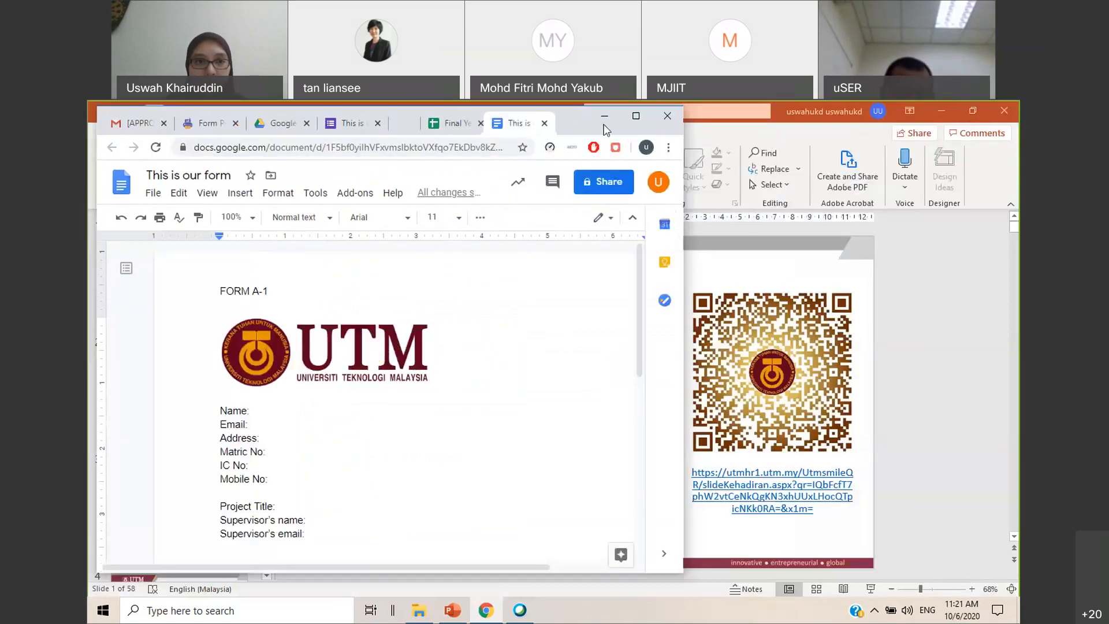
drag(517, 123, 635, 124)
click(370, 123)
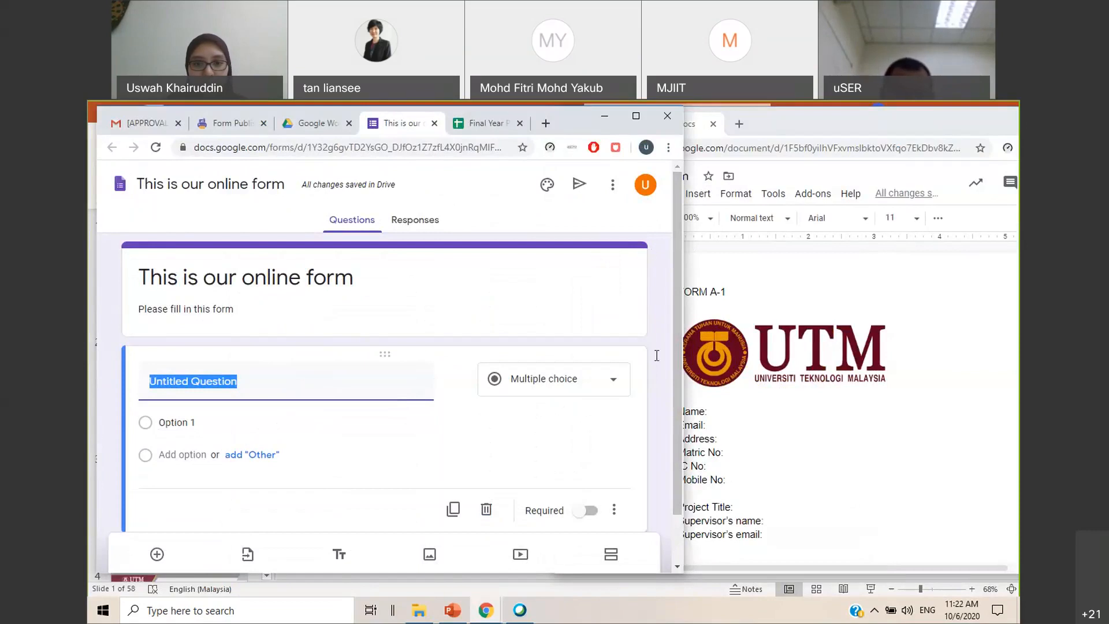
drag(647, 251, 598, 250)
scroll(722, 341, down, 2)
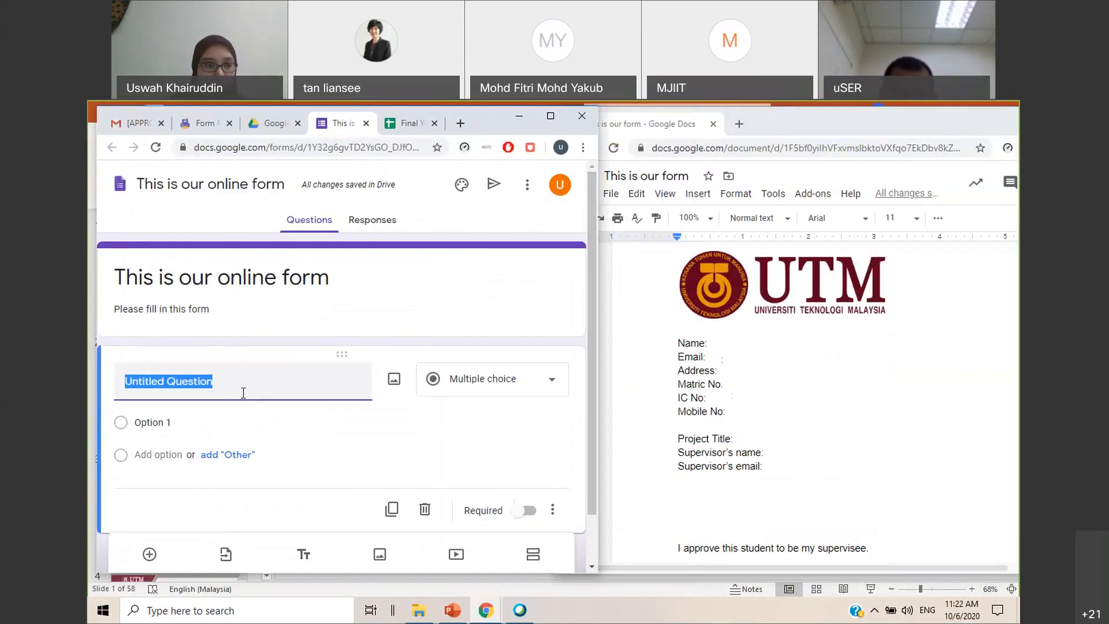
Set up two required short answer questions, "Name" and "Email address"
text(Name)
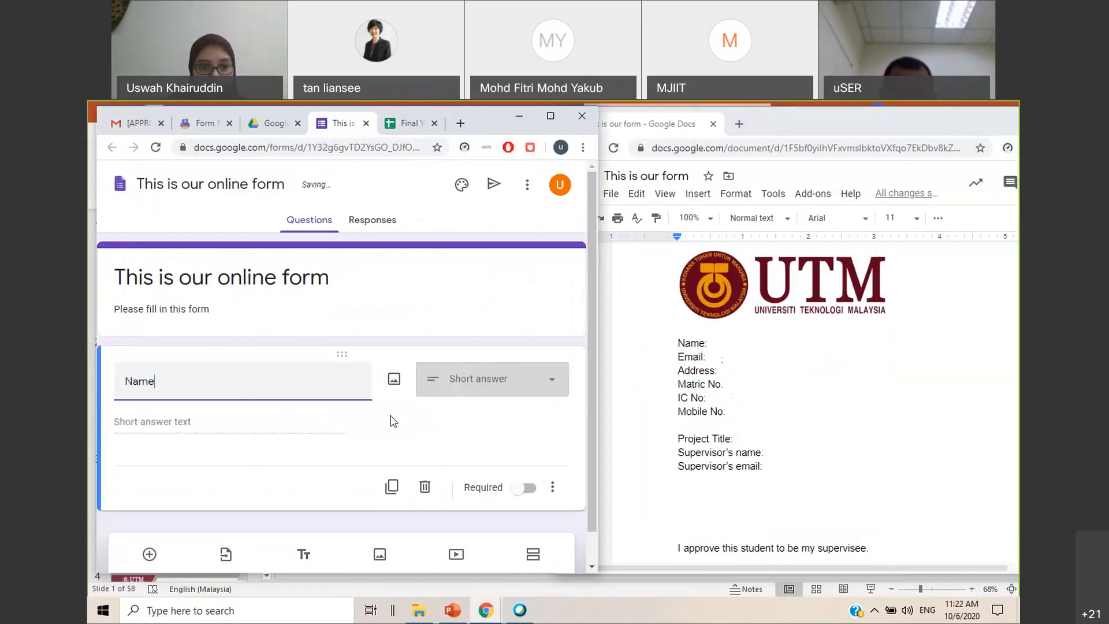
click(524, 488)
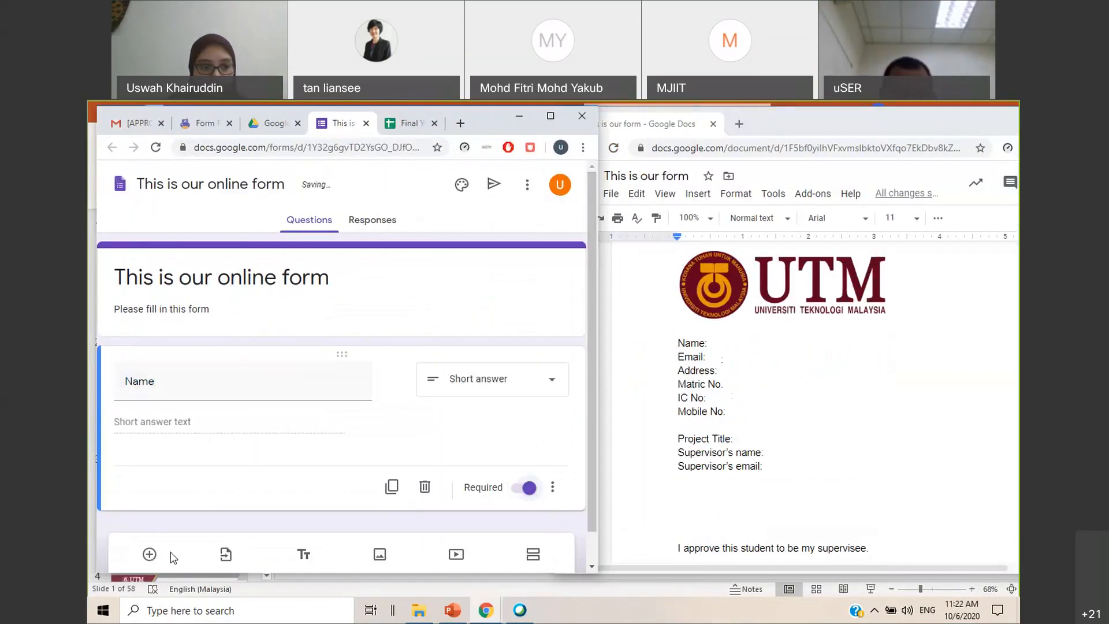
click(150, 555)
text(E)
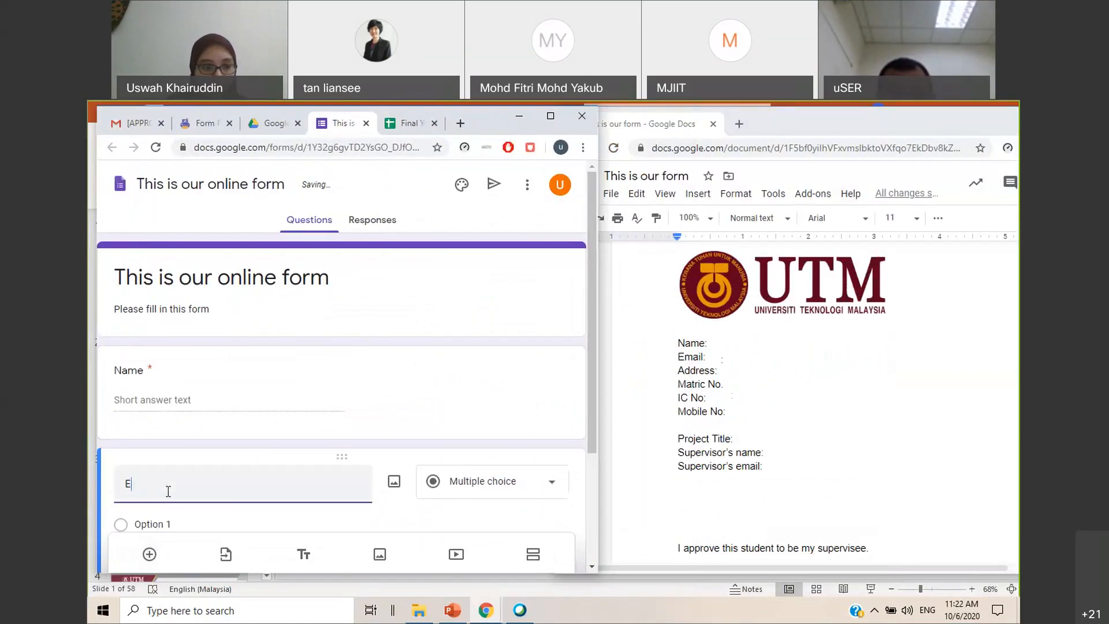
text(mail address)
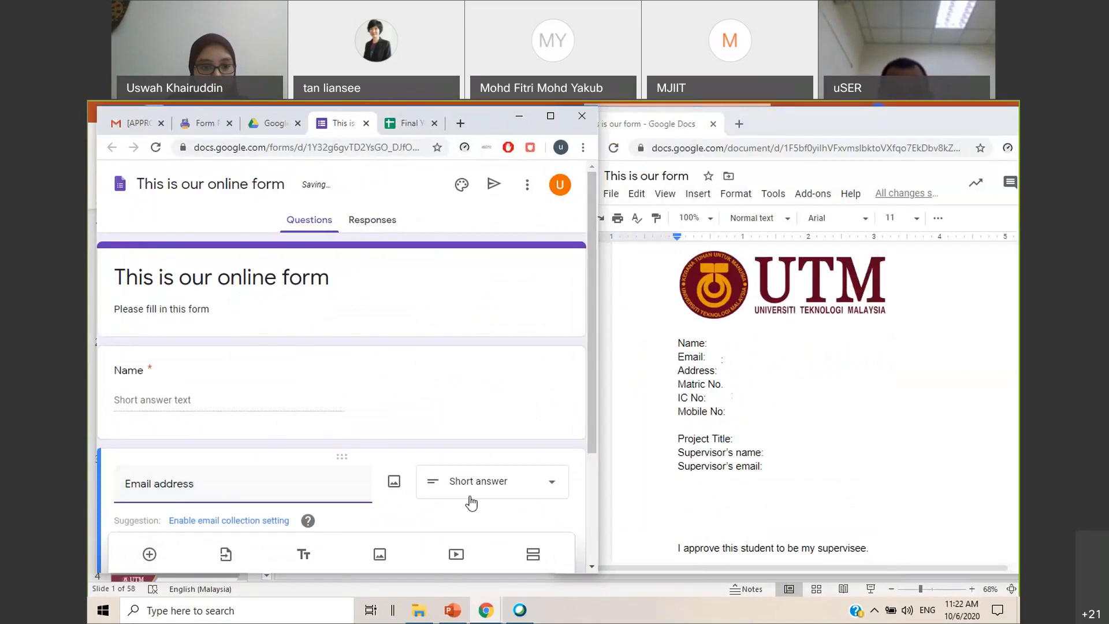
click(525, 457)
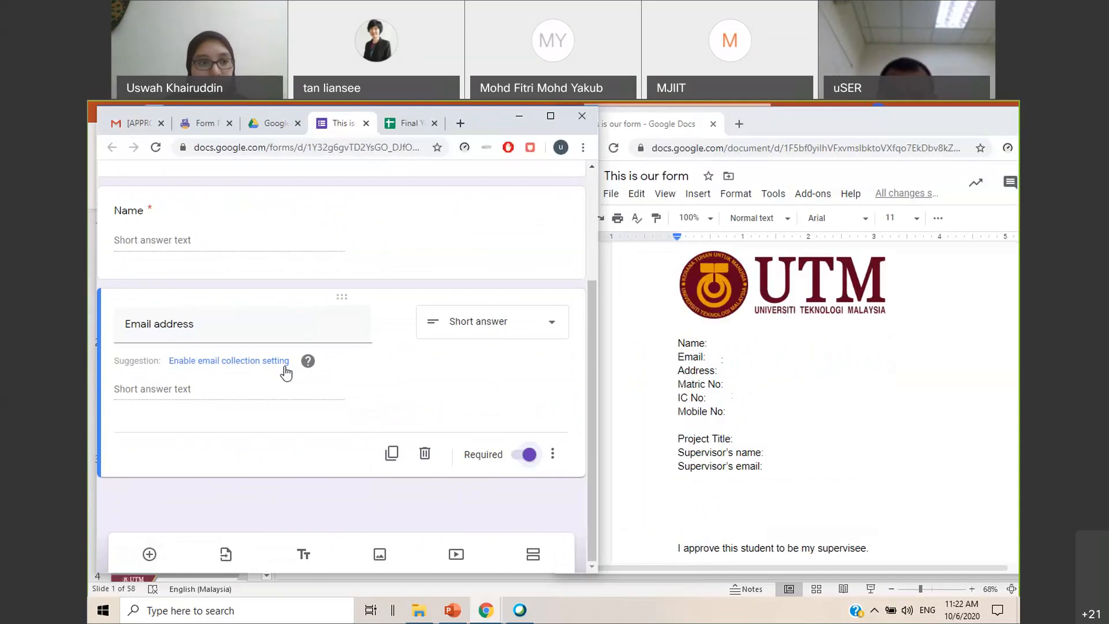
Add a required paragraph question titled "Address"
click(150, 554)
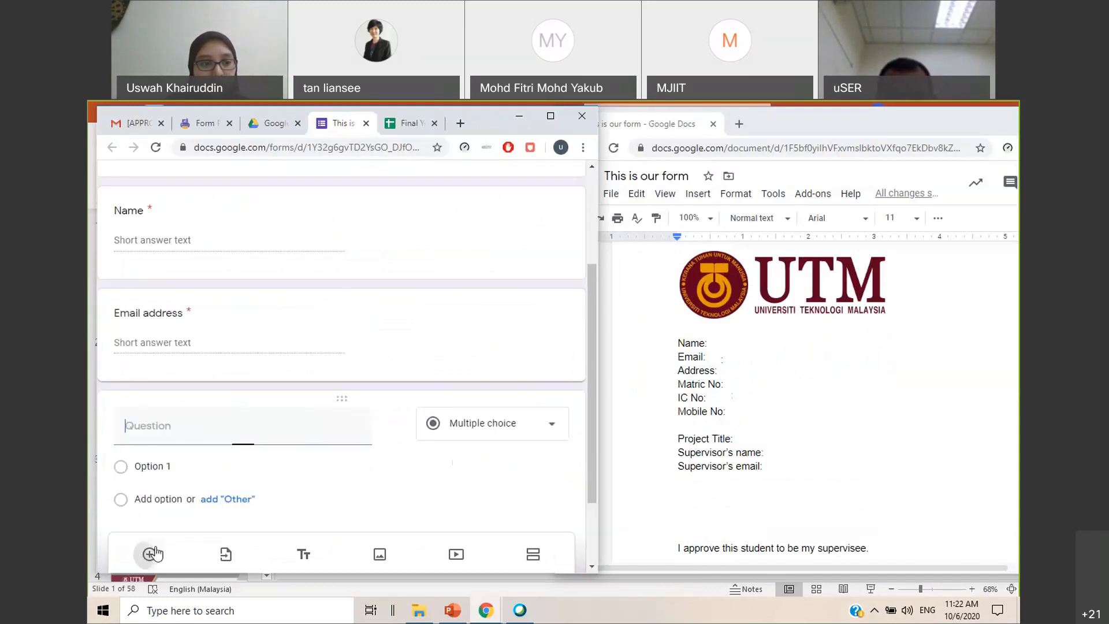
text(Address:)
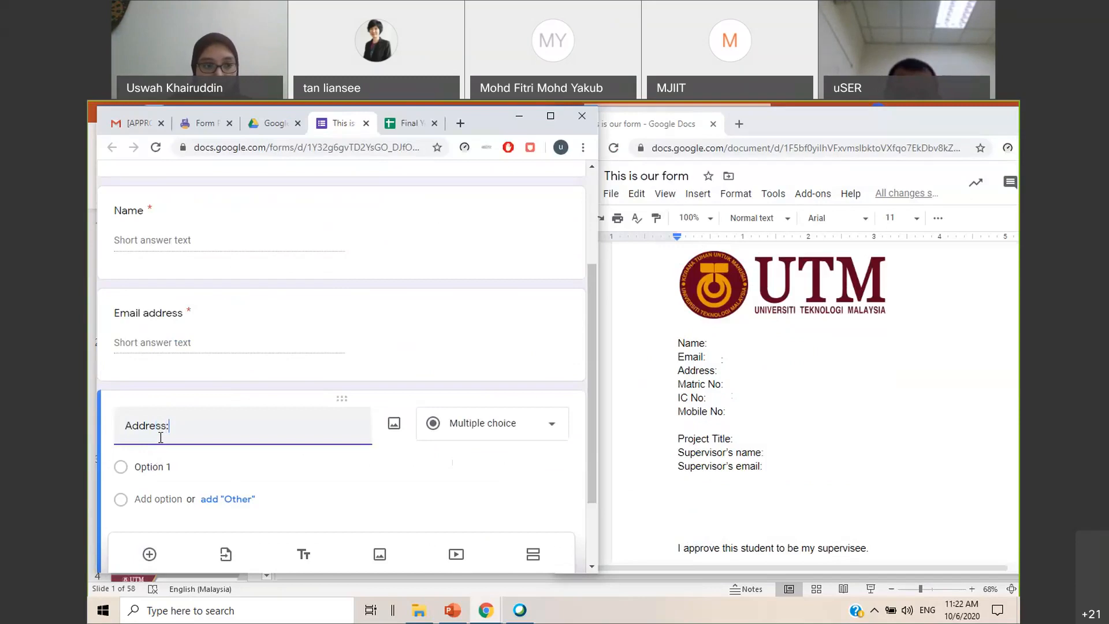
scroll(511, 503, down, 2)
click(527, 454)
Add a required short answer question titled "Matric No"
click(149, 554)
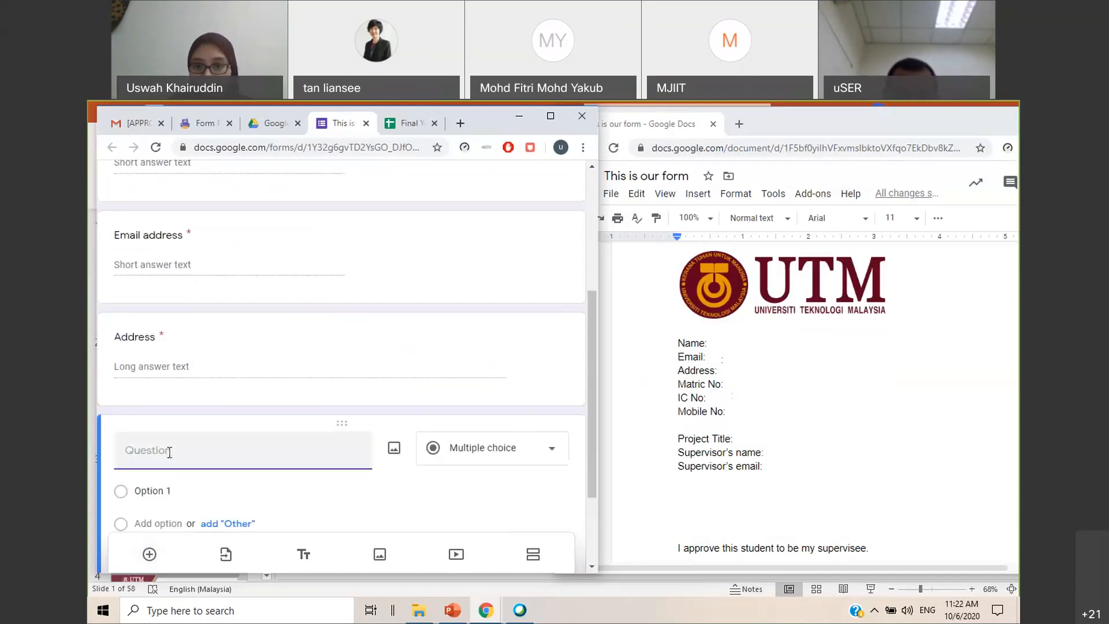
text(Matric No)
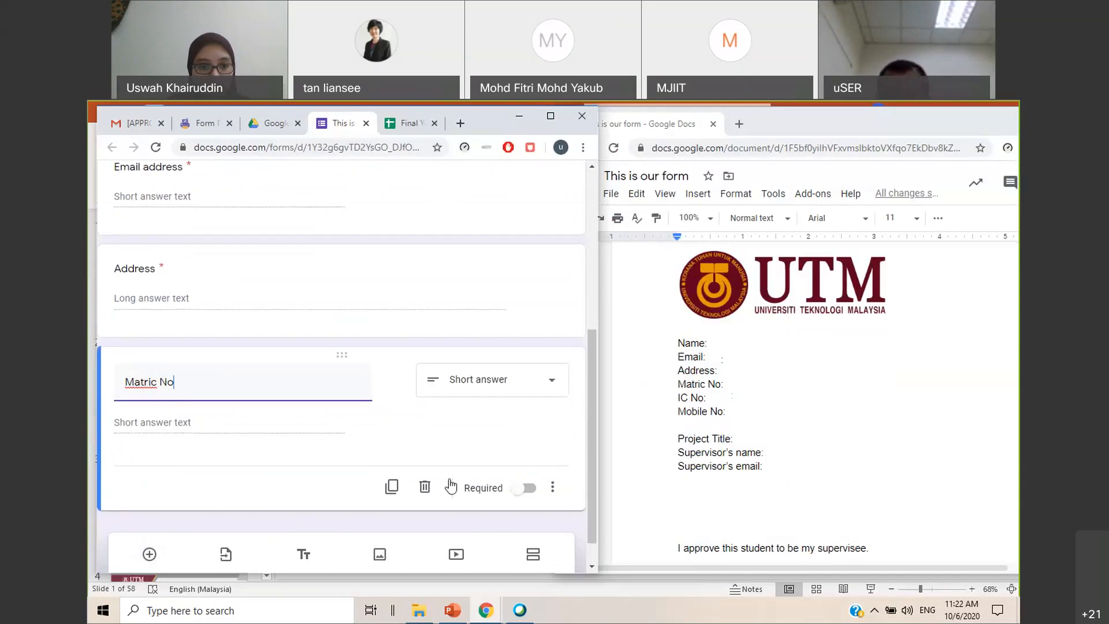
click(523, 490)
Make the Address question optional
click(178, 272)
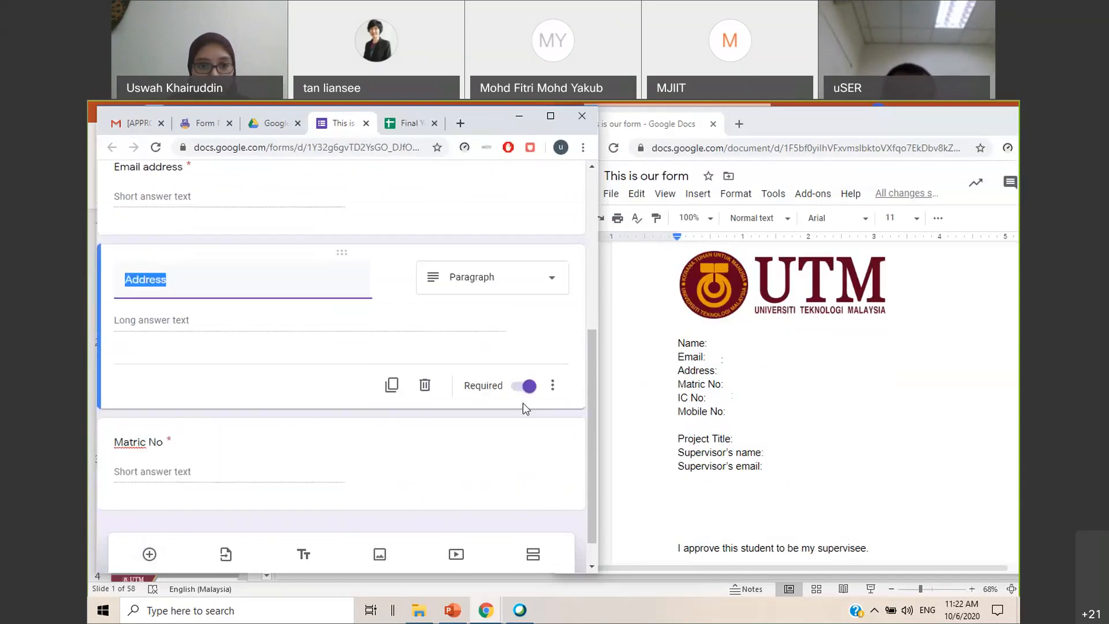
click(522, 387)
scroll(404, 439, down, 1)
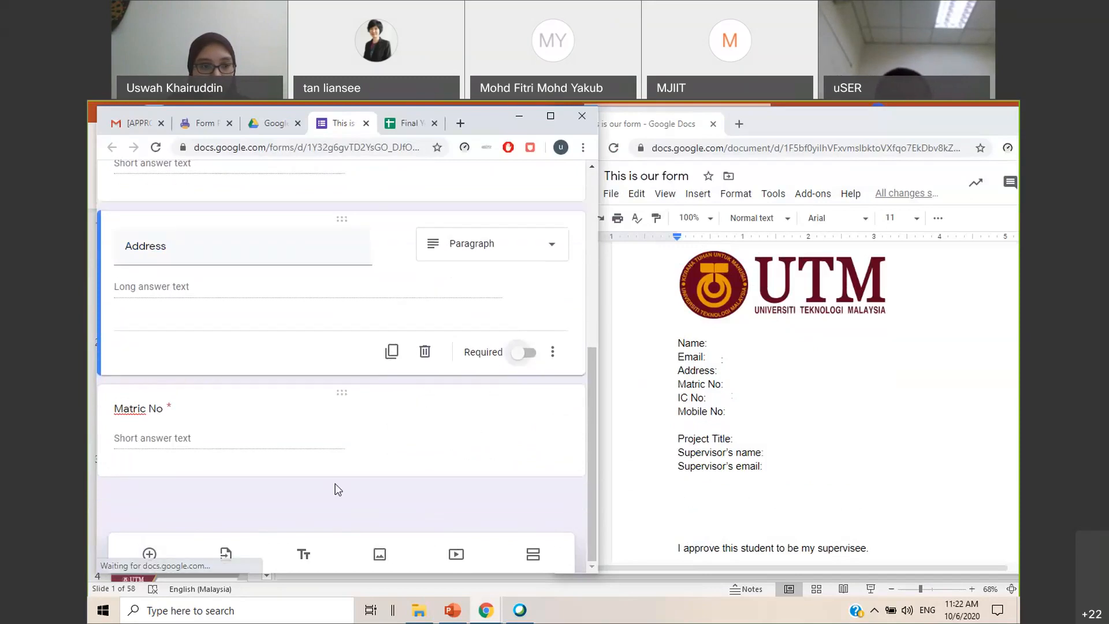
Add a short answer question titled "IC No" below Matric No, without response validation
click(148, 554)
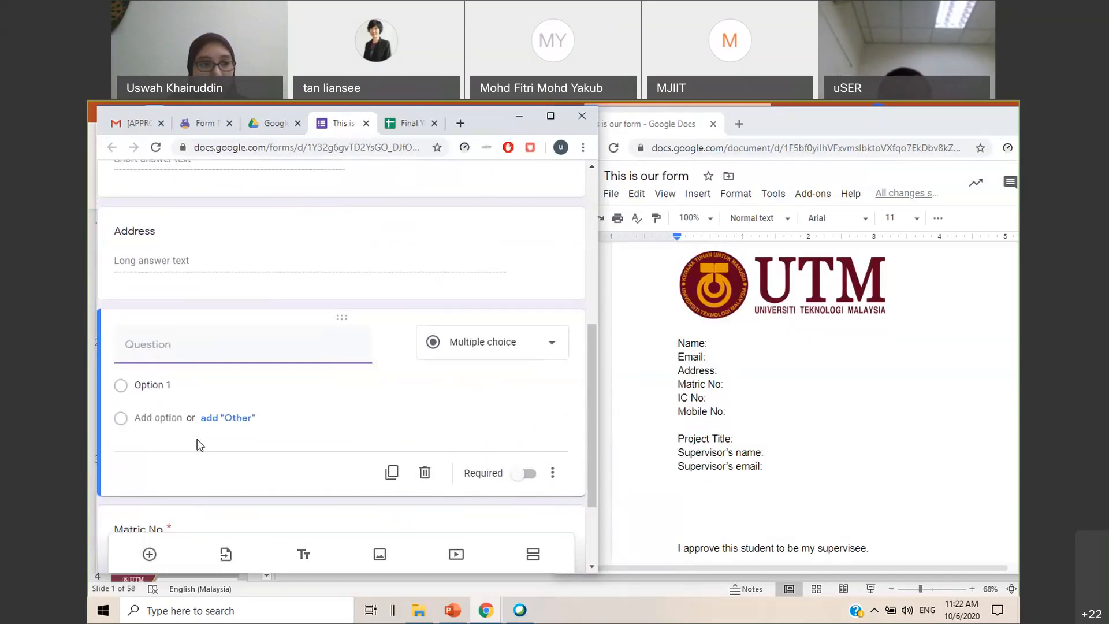
drag(335, 199, 295, 448)
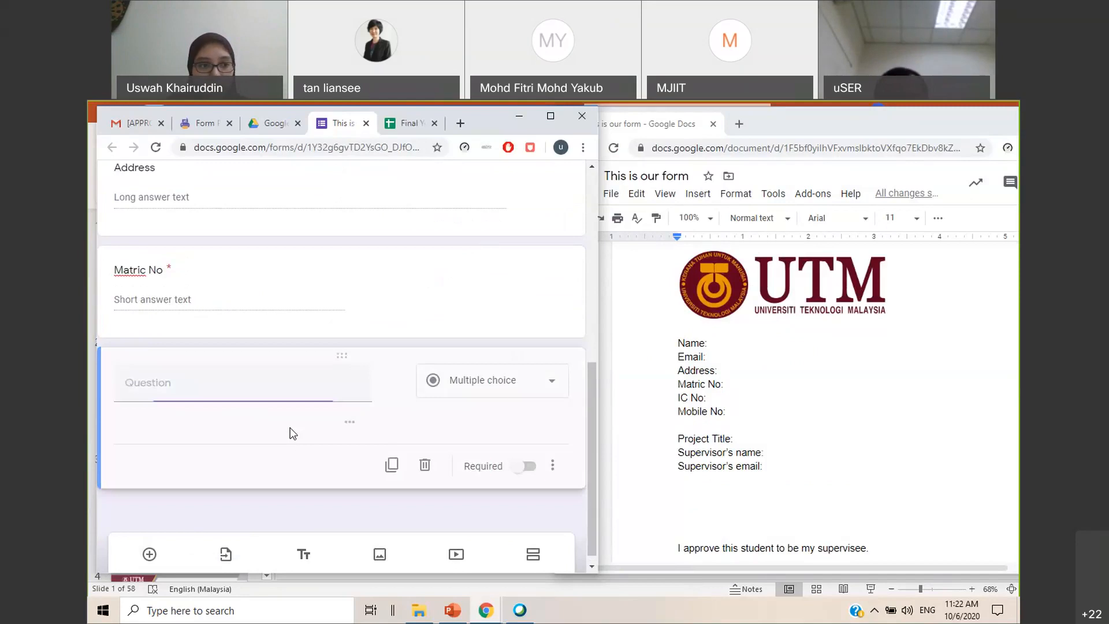
text(IC No)
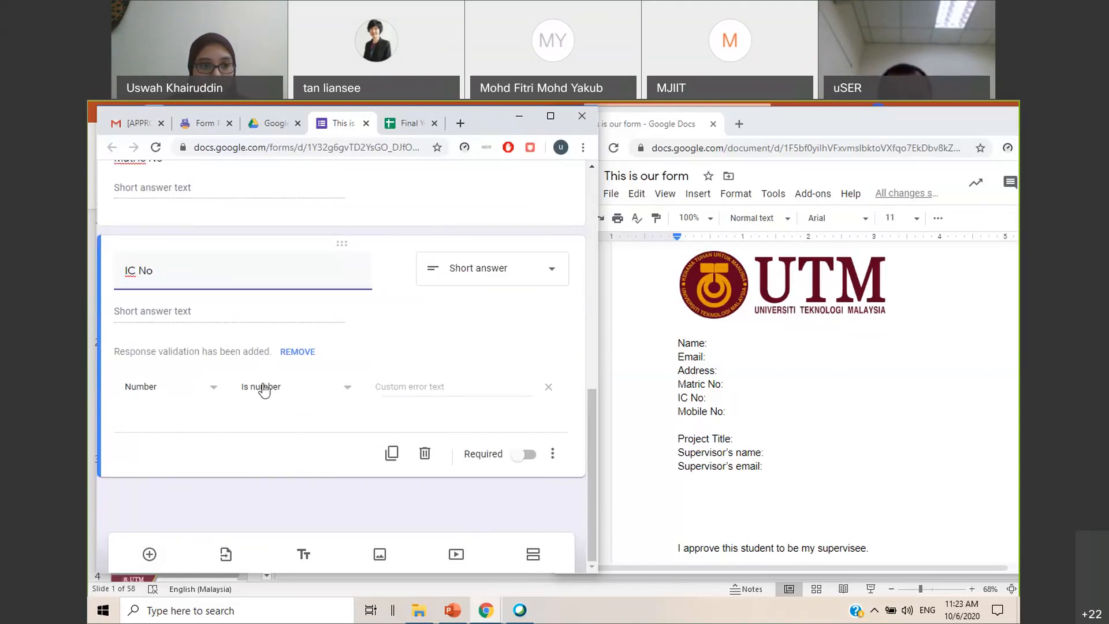
click(298, 351)
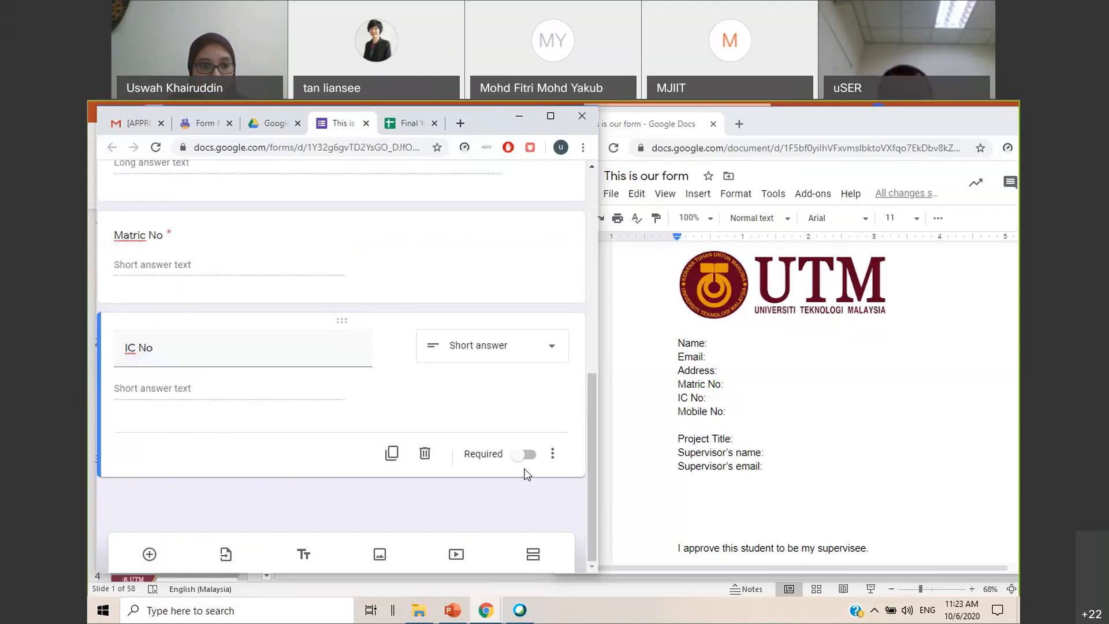
Add two short answer questions below IC No, "Mobile No" without response validation and "Project Title"
click(149, 554)
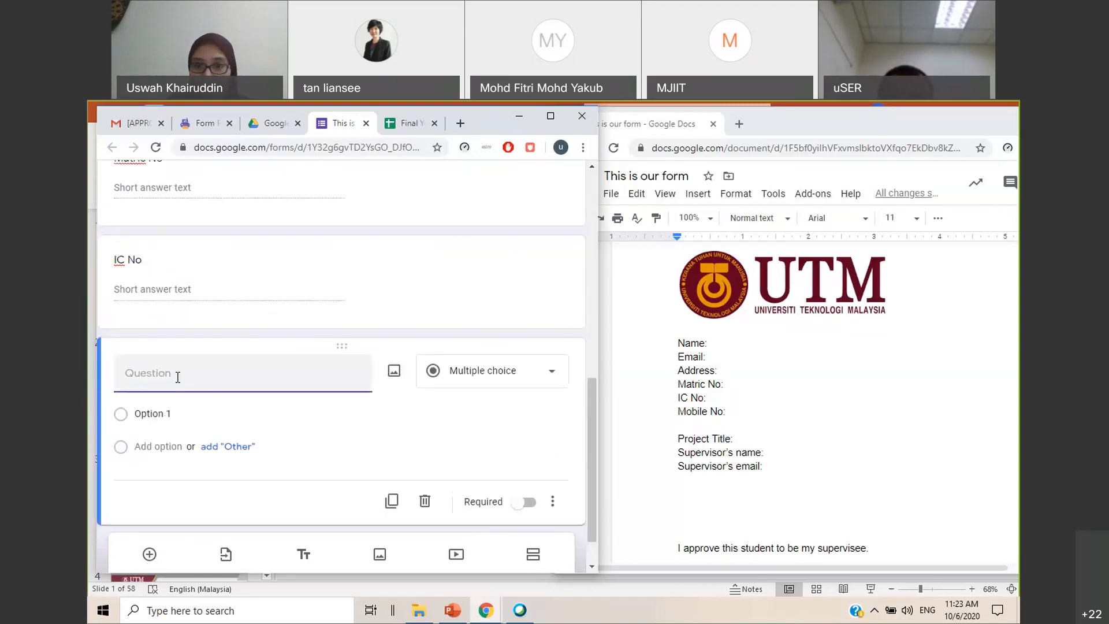
text(Mobile No)
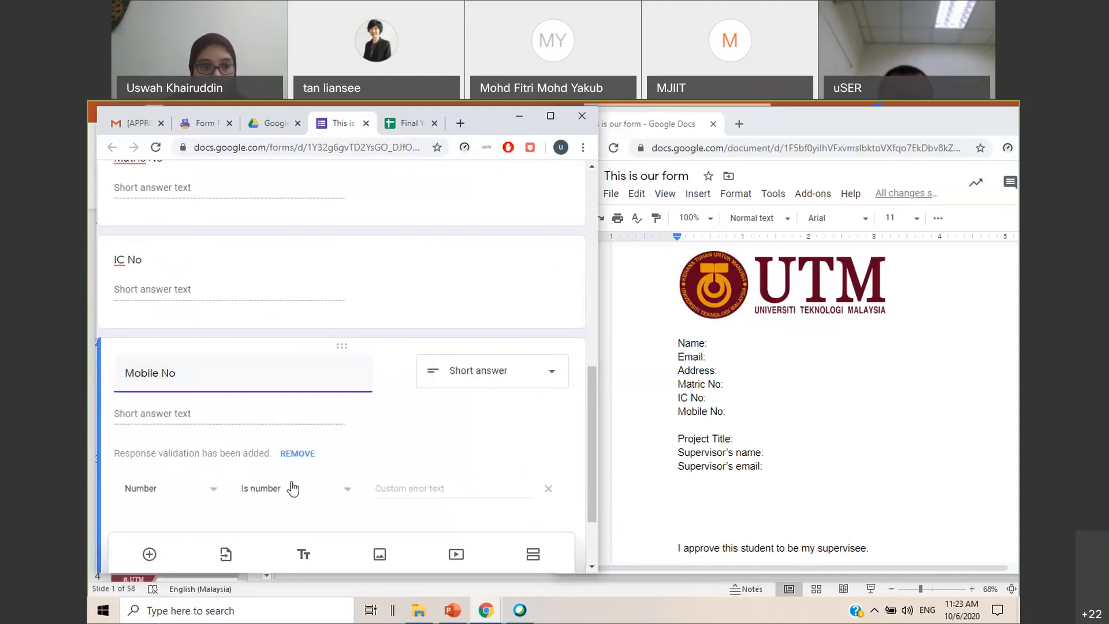
click(297, 454)
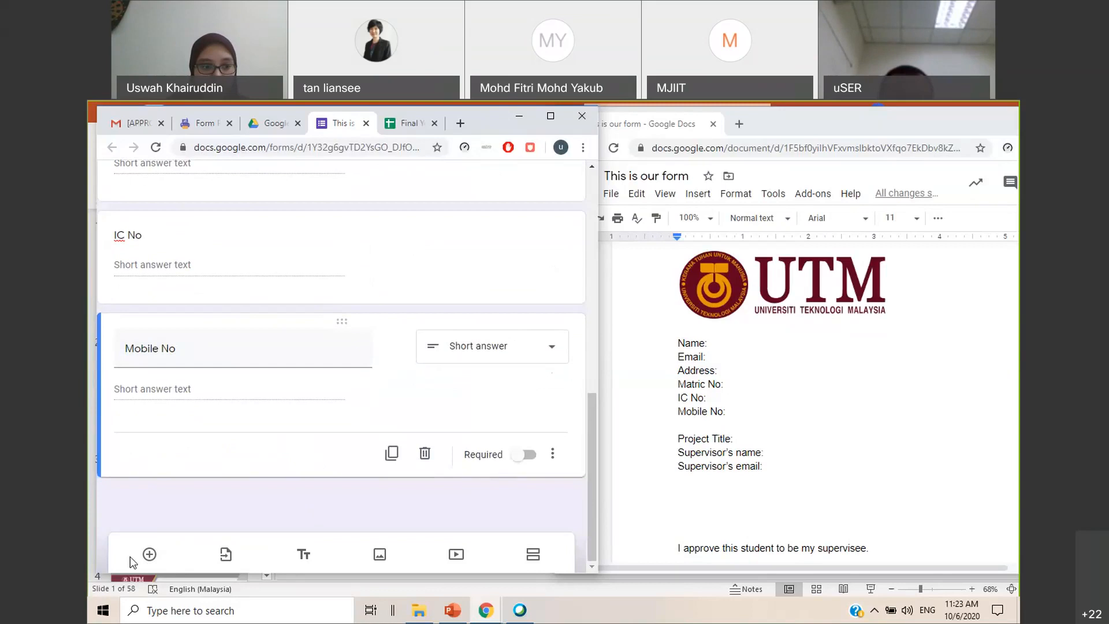
click(150, 554)
text(Project Title)
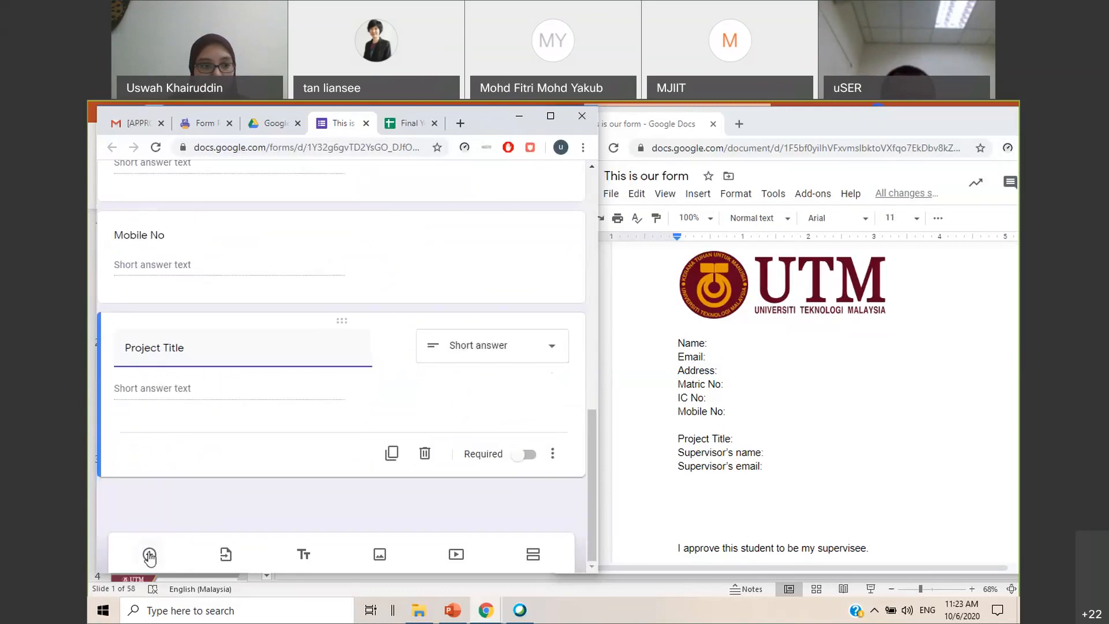
click(150, 555)
text(Superv)
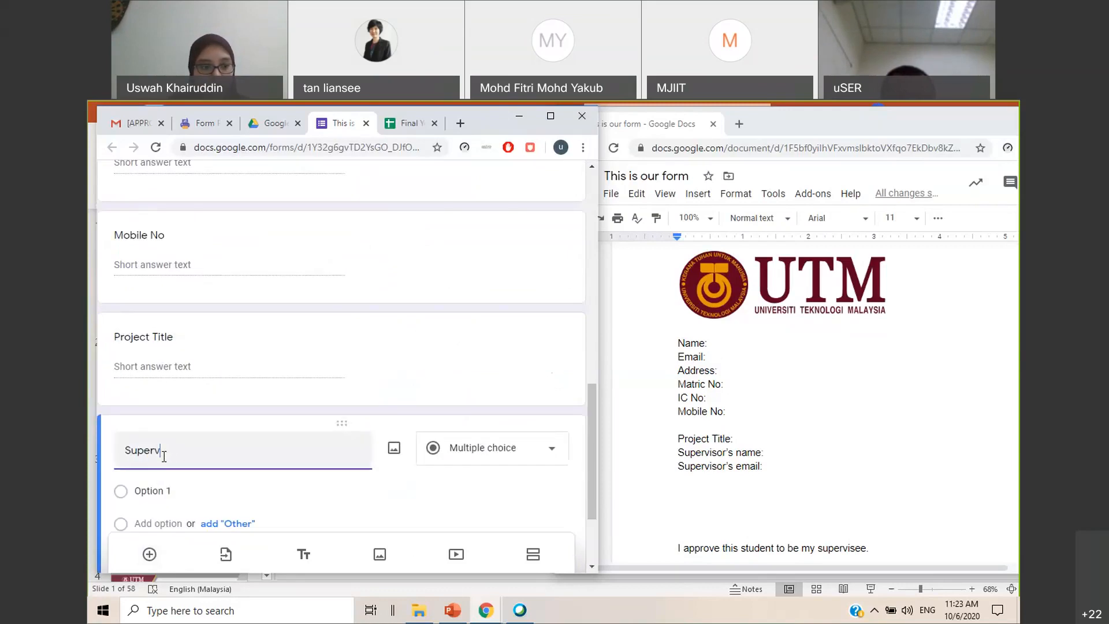
text(isor's name)
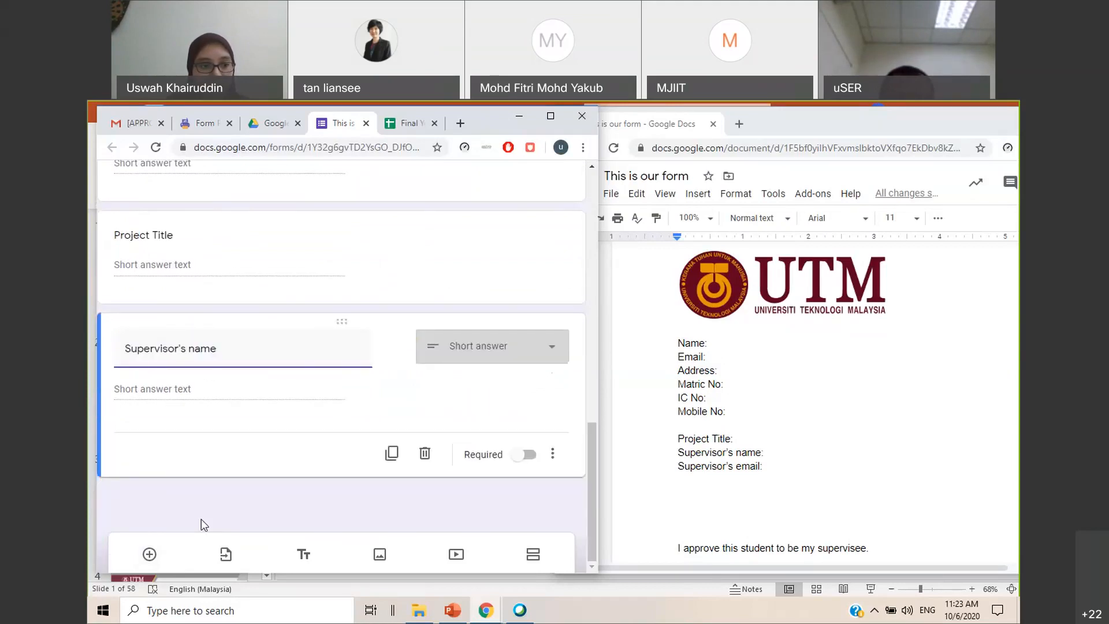
click(149, 554)
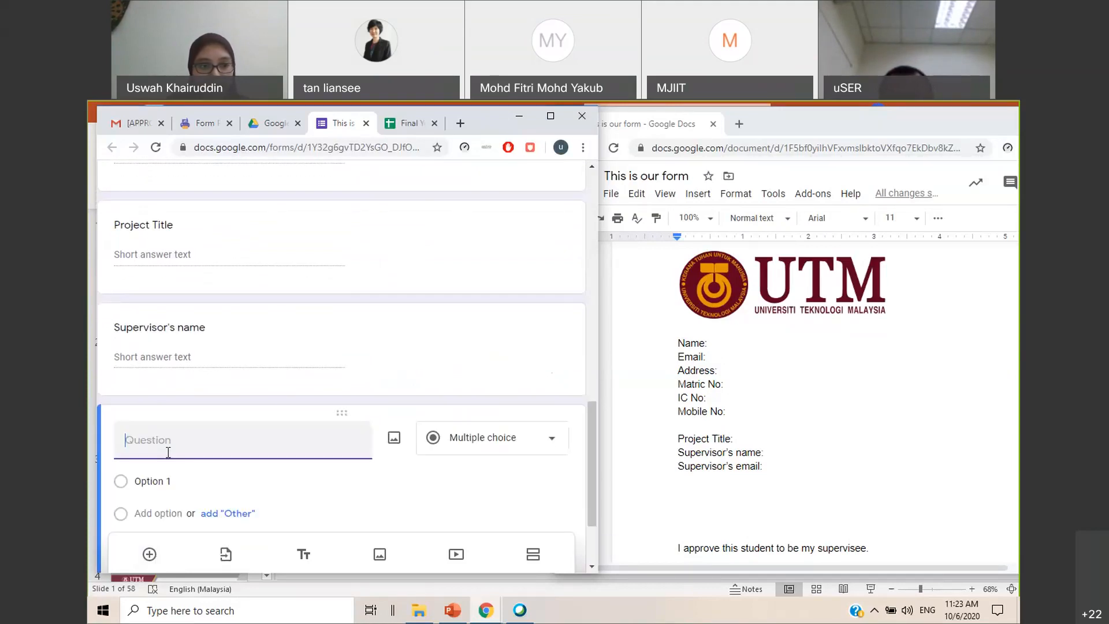
text(Superv)
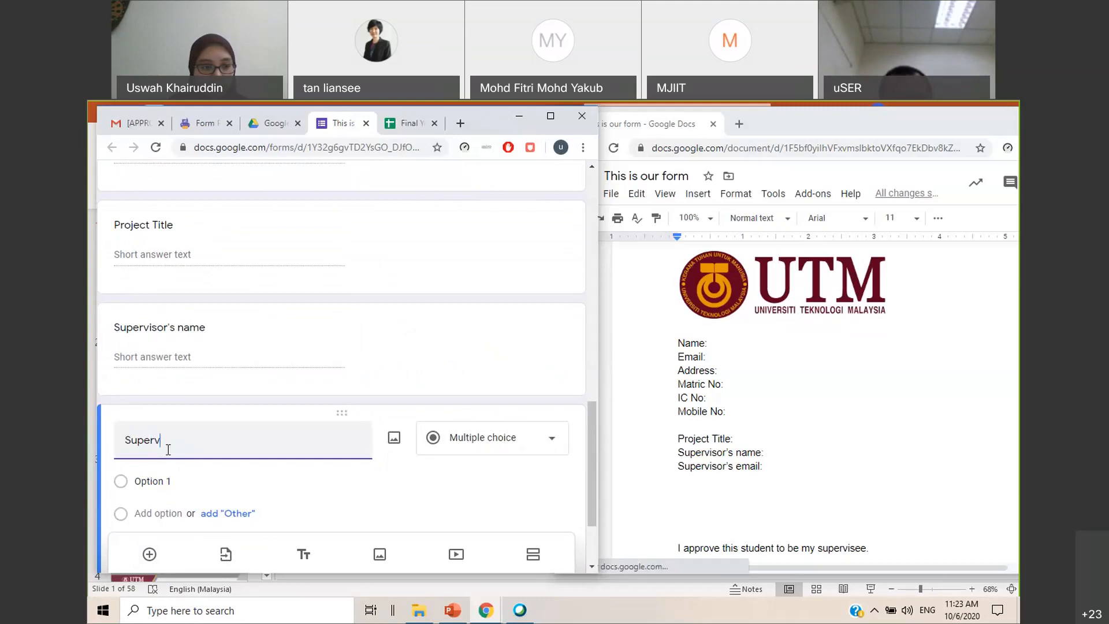
text(isor's email)
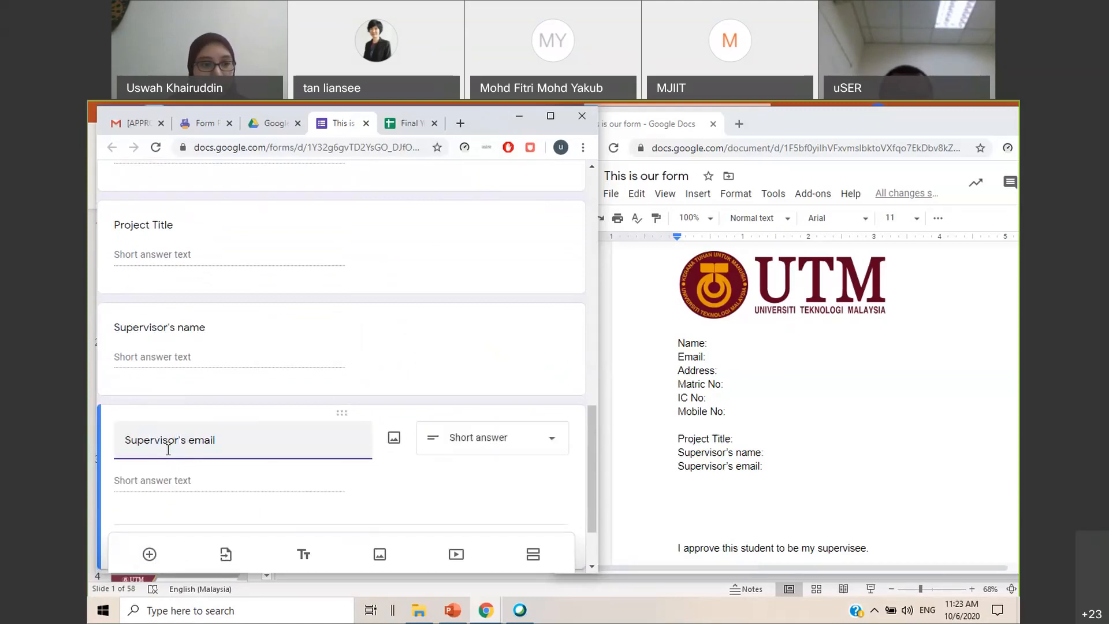
scroll(168, 450, down, 2)
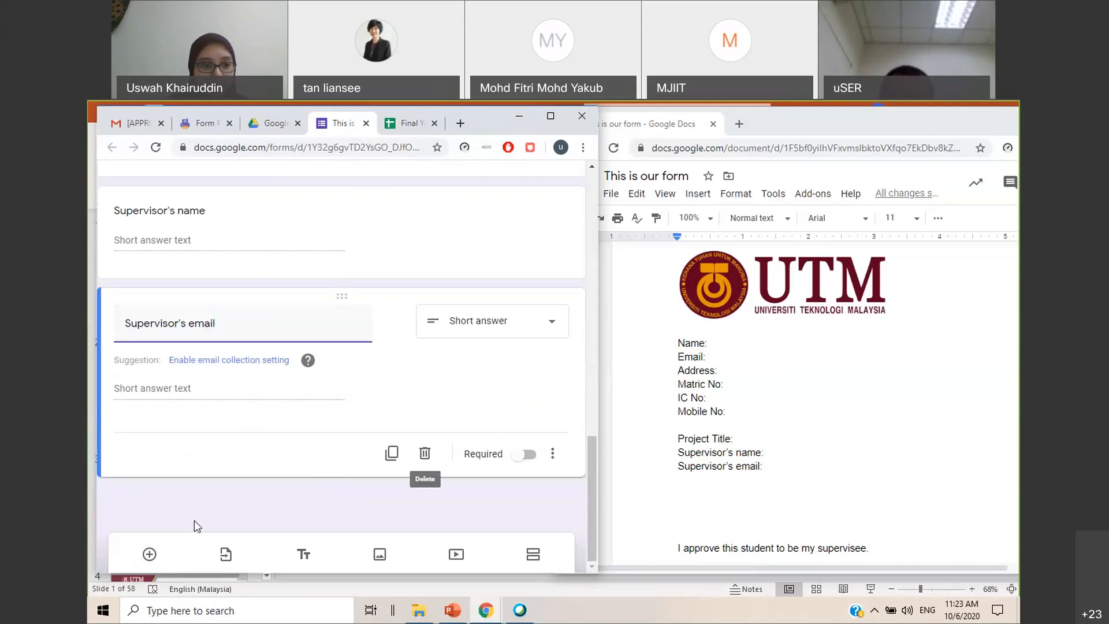
click(149, 554)
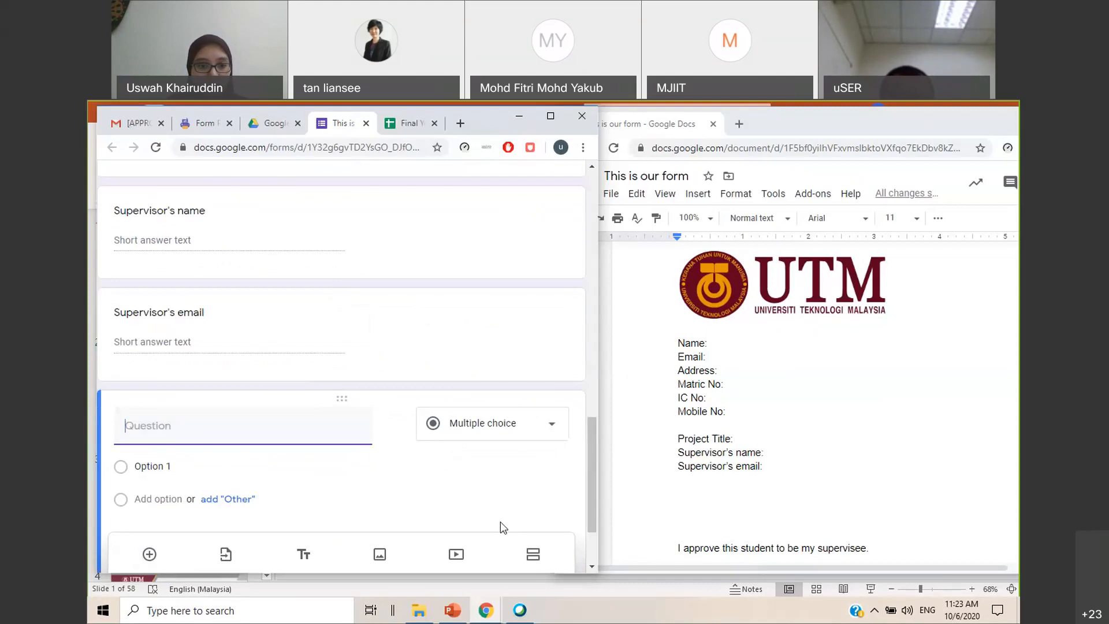
scroll(500, 521, down, 2)
click(425, 468)
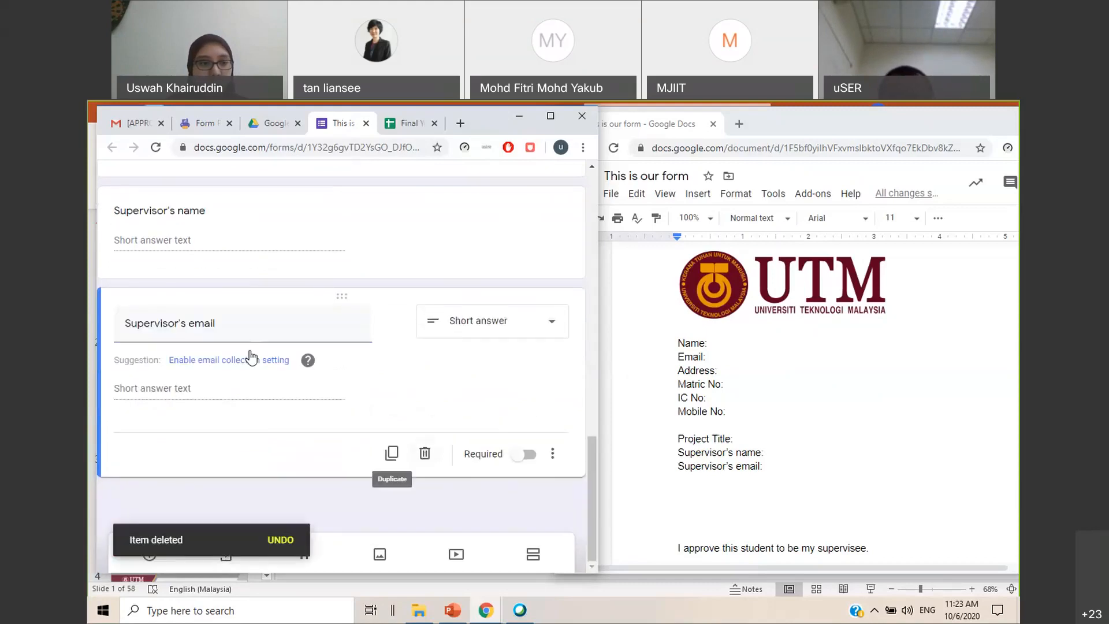
Review the form's questions back up to its title and widen the form window slightly
scroll(344, 311, up, 5)
scroll(441, 309, up, 8)
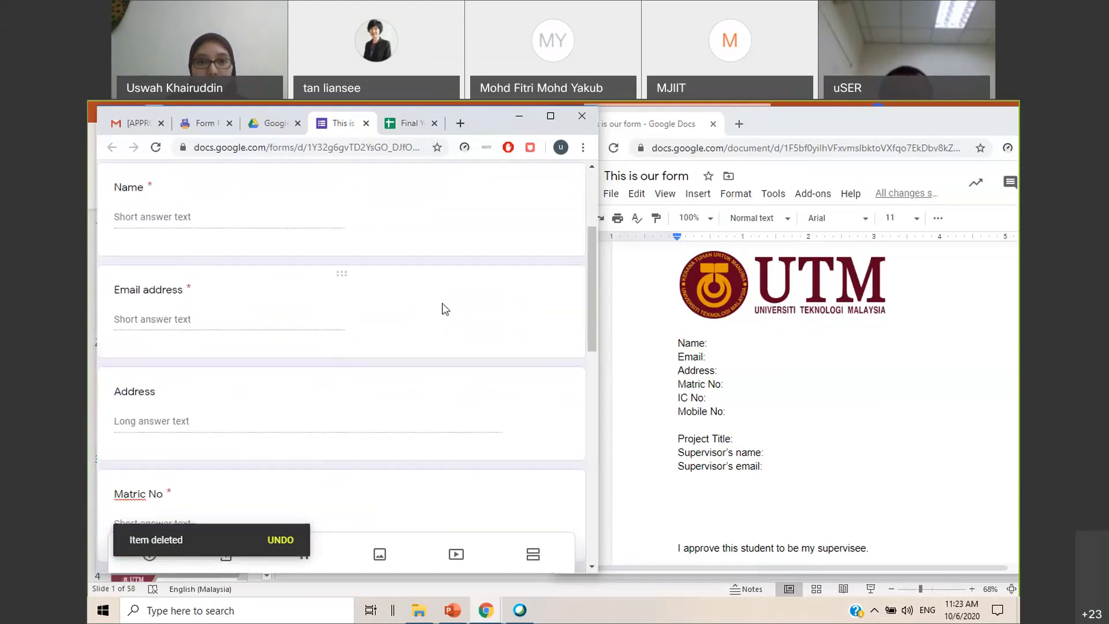
scroll(591, 301, up, 4)
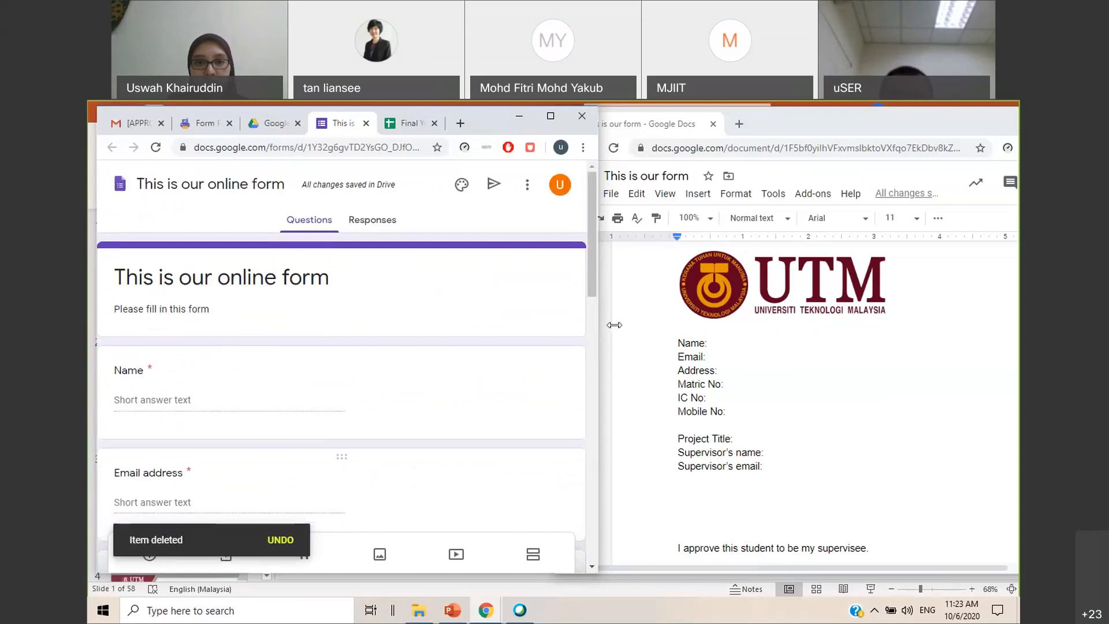
drag(602, 323, 614, 323)
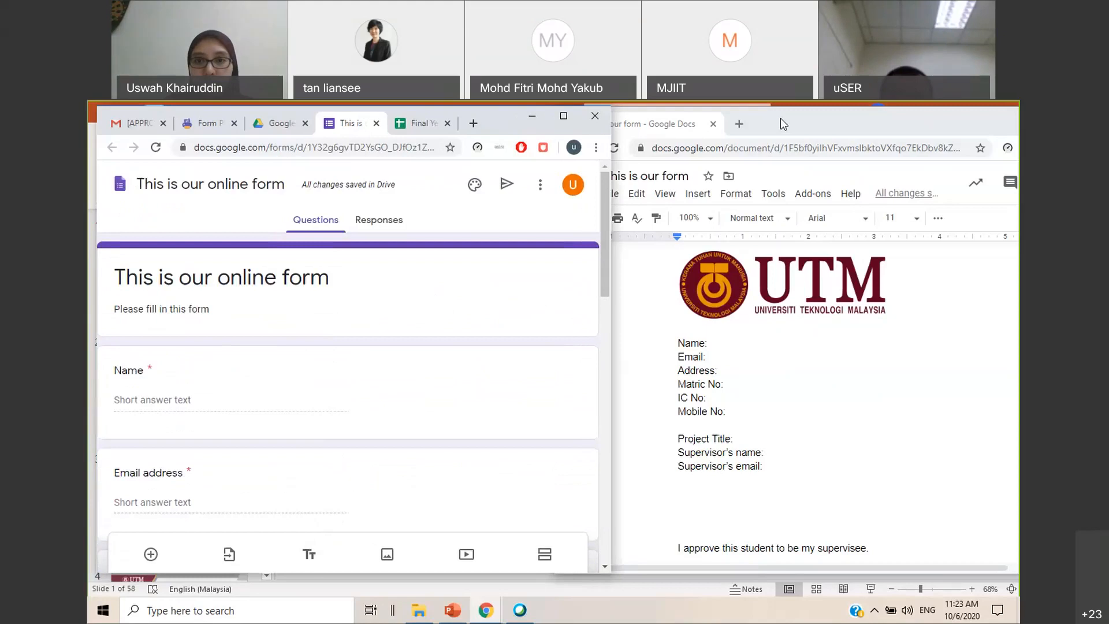
Switch to the PowerPoint workshop slides and review slide 19 on preparing the form and the Google Form
click(455, 611)
scroll(179, 416, down, 10)
scroll(193, 417, down, 10)
click(190, 317)
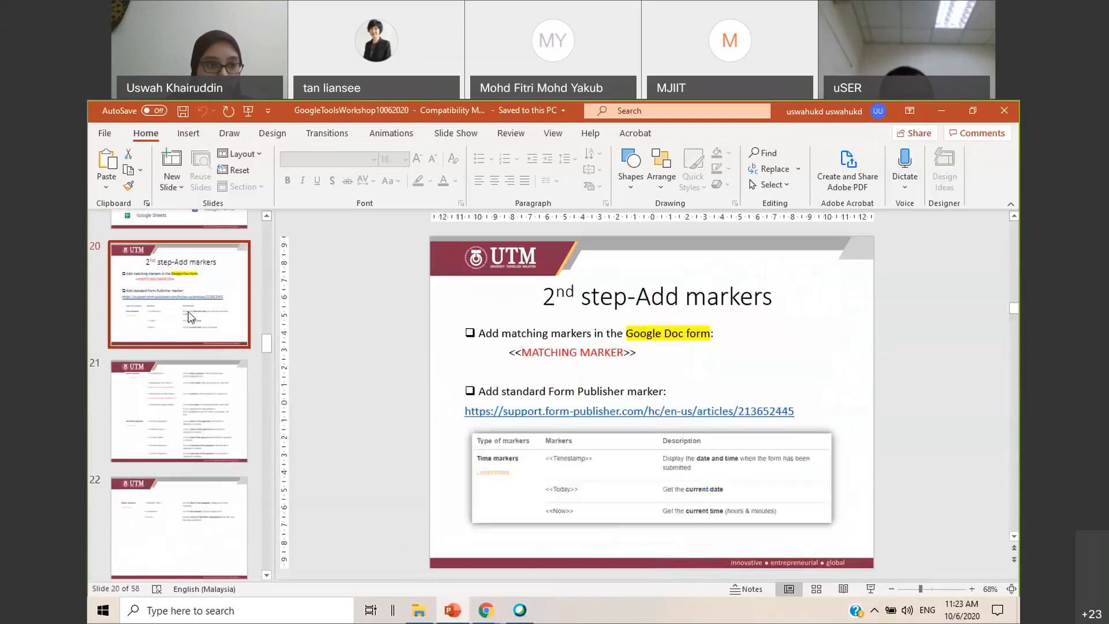
scroll(191, 323, up, 4)
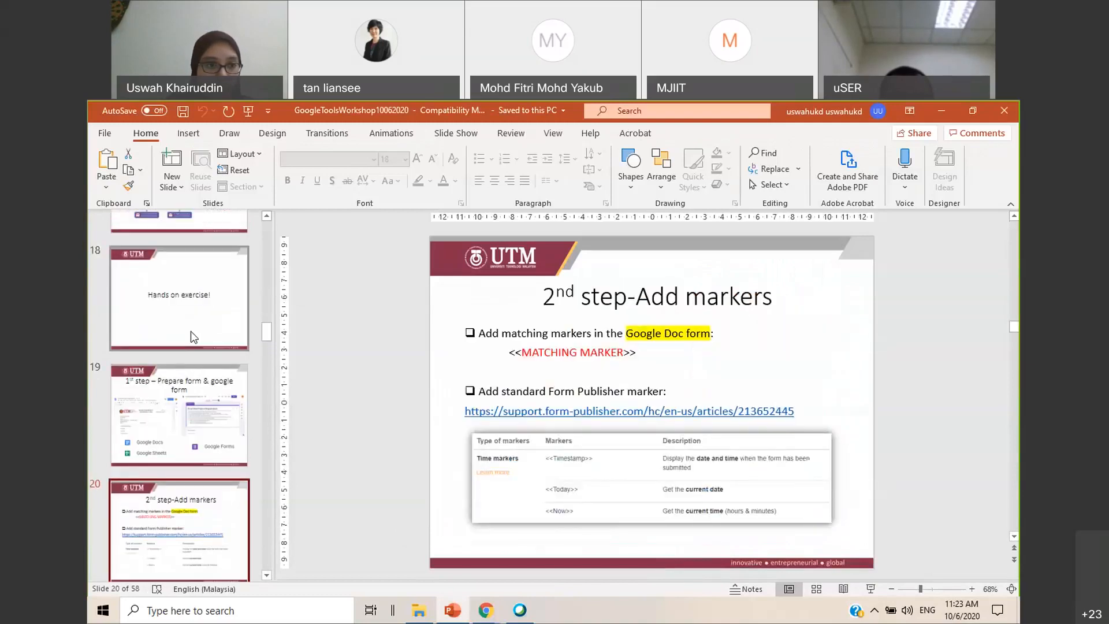
click(191, 331)
click(196, 407)
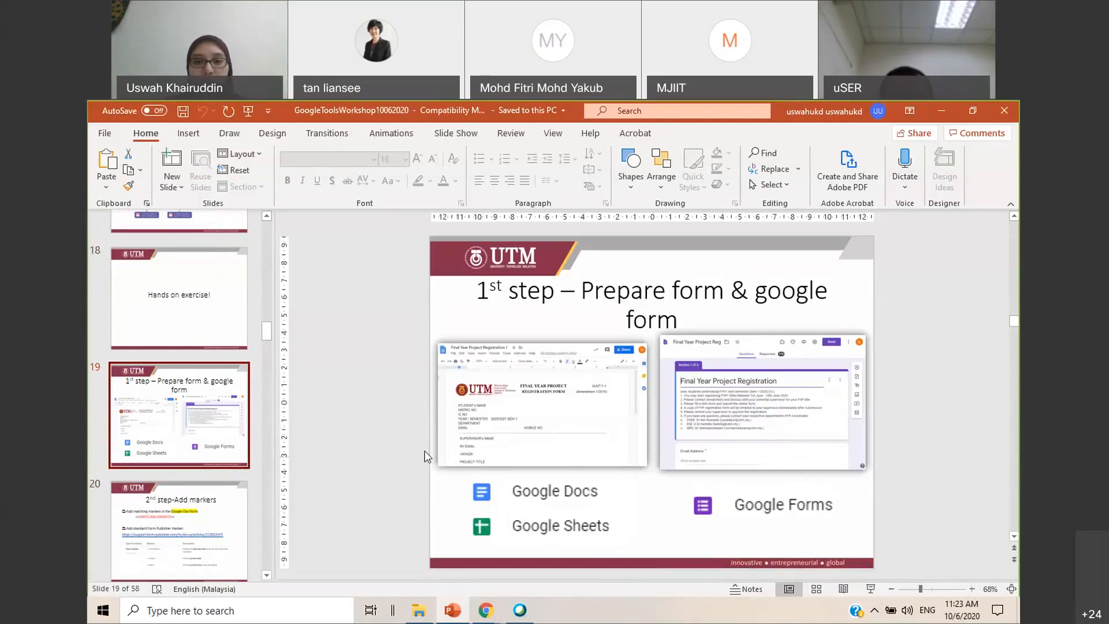
click(578, 430)
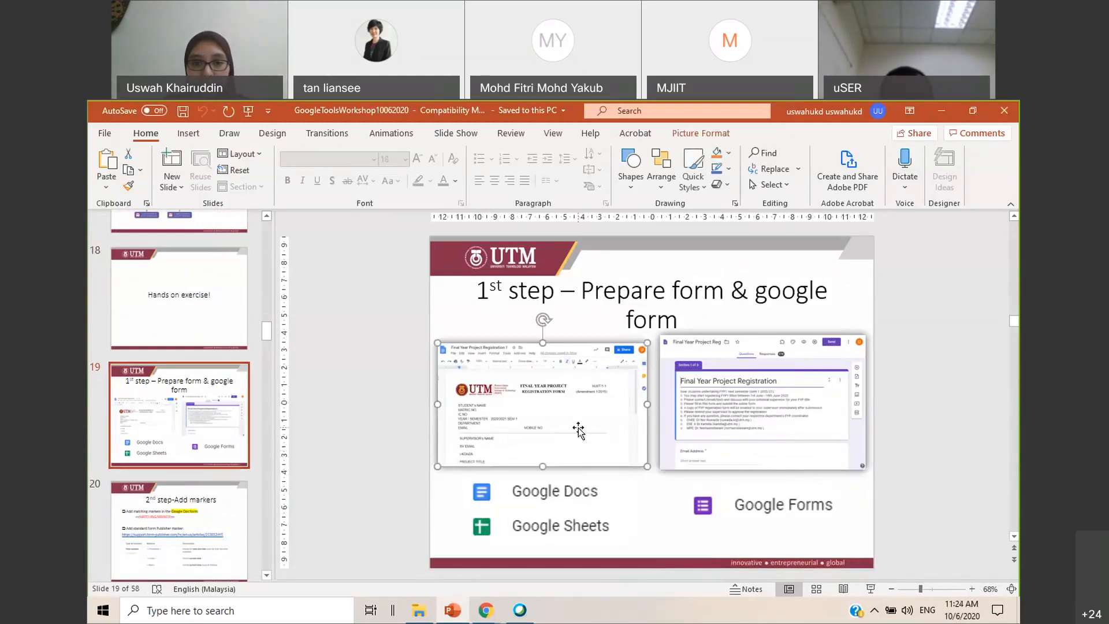
click(807, 409)
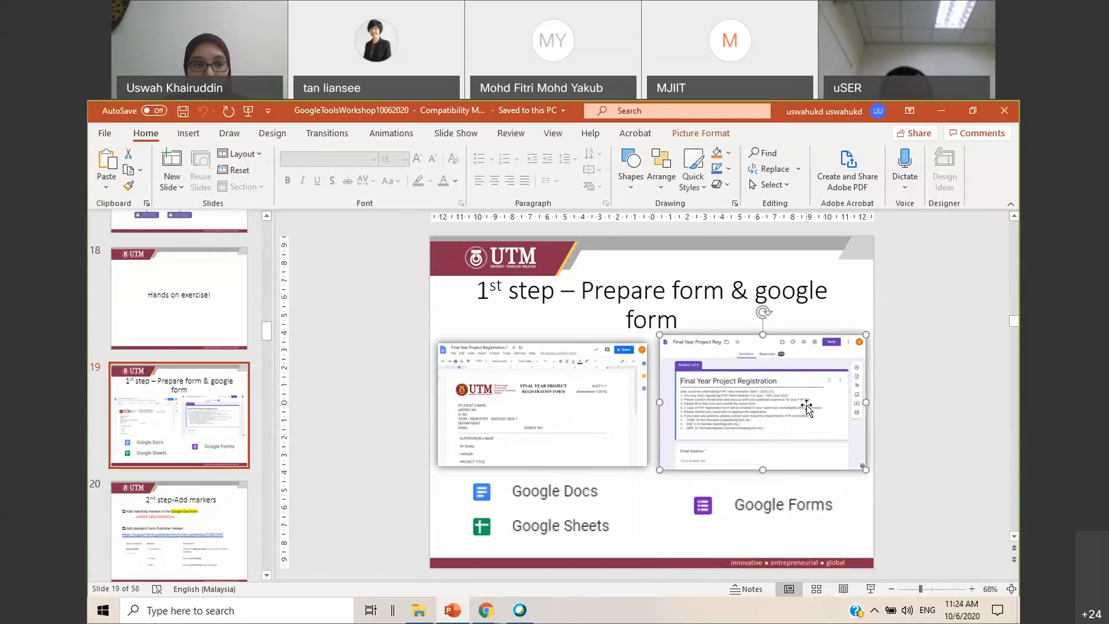
Examine slide 20 on adding markers, covering the matching marker syntax and the standard Form Publisher markers
scroll(179, 415, down, 1)
click(185, 456)
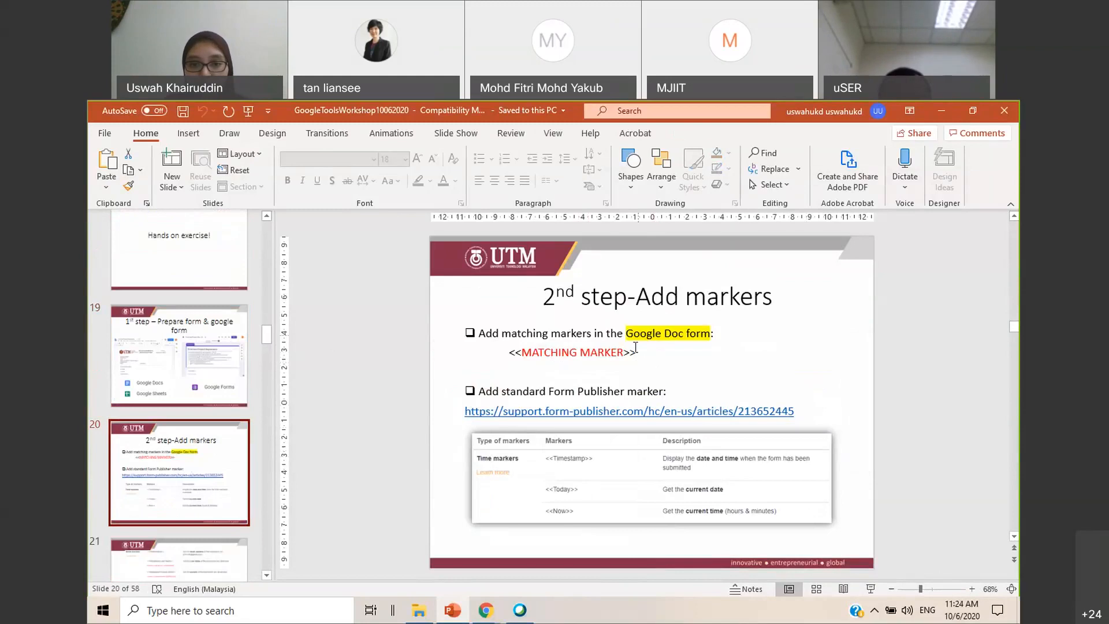
double_click(516, 353)
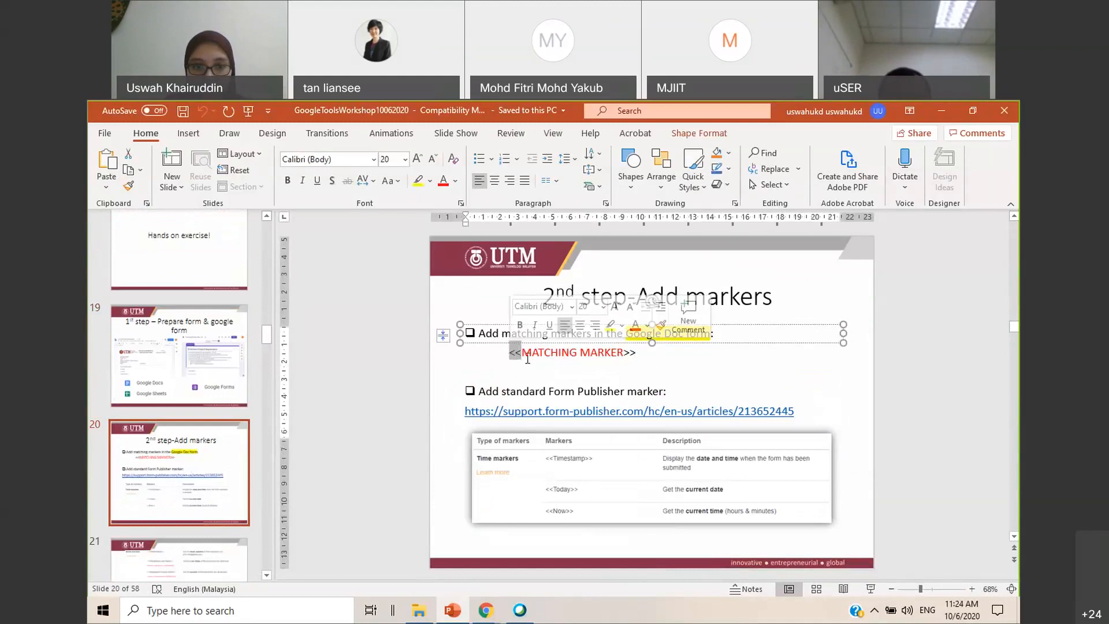
double_click(631, 353)
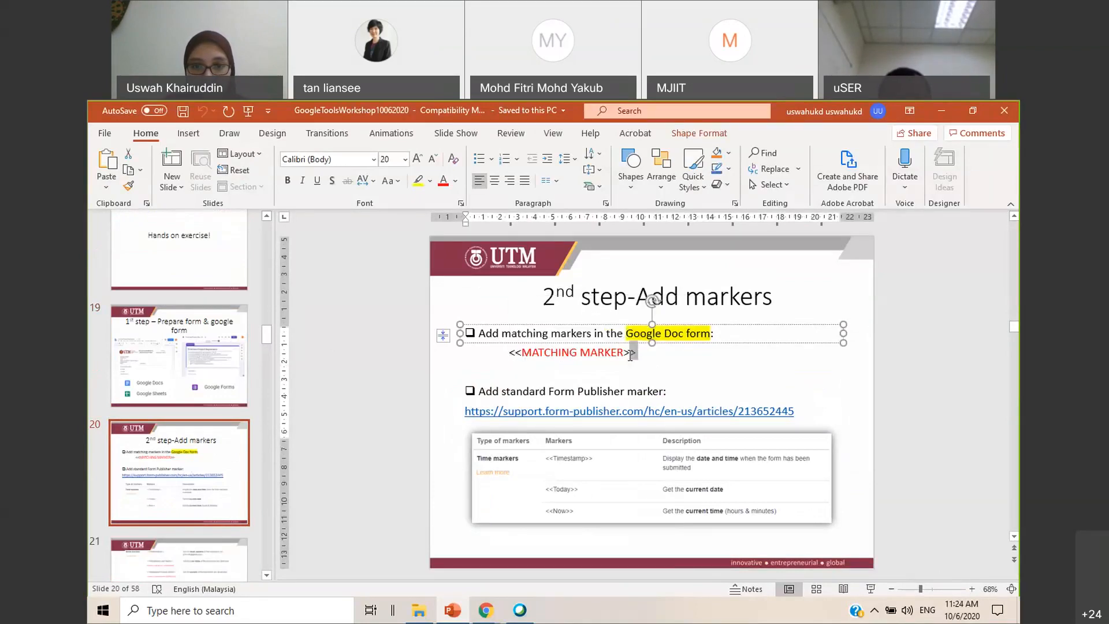
click(666, 367)
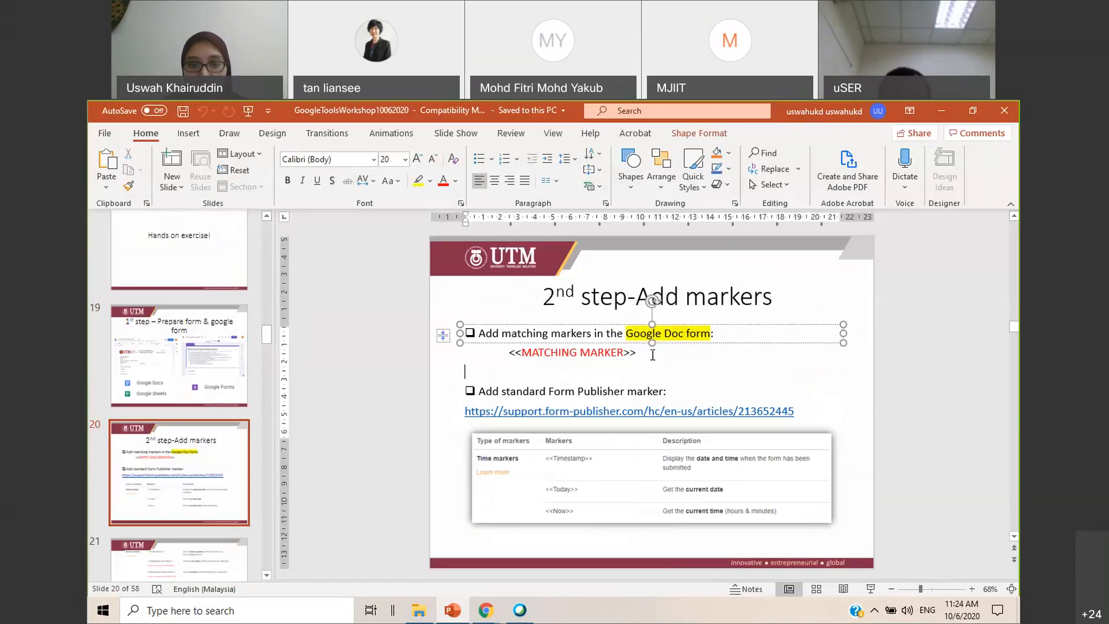
click(831, 363)
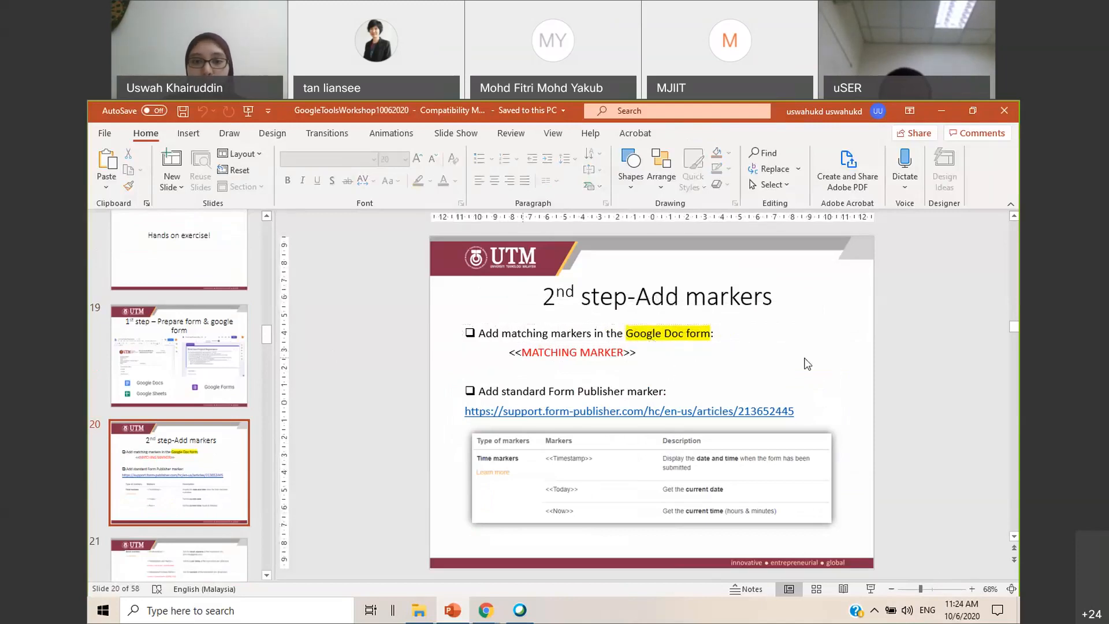
drag(502, 334, 593, 335)
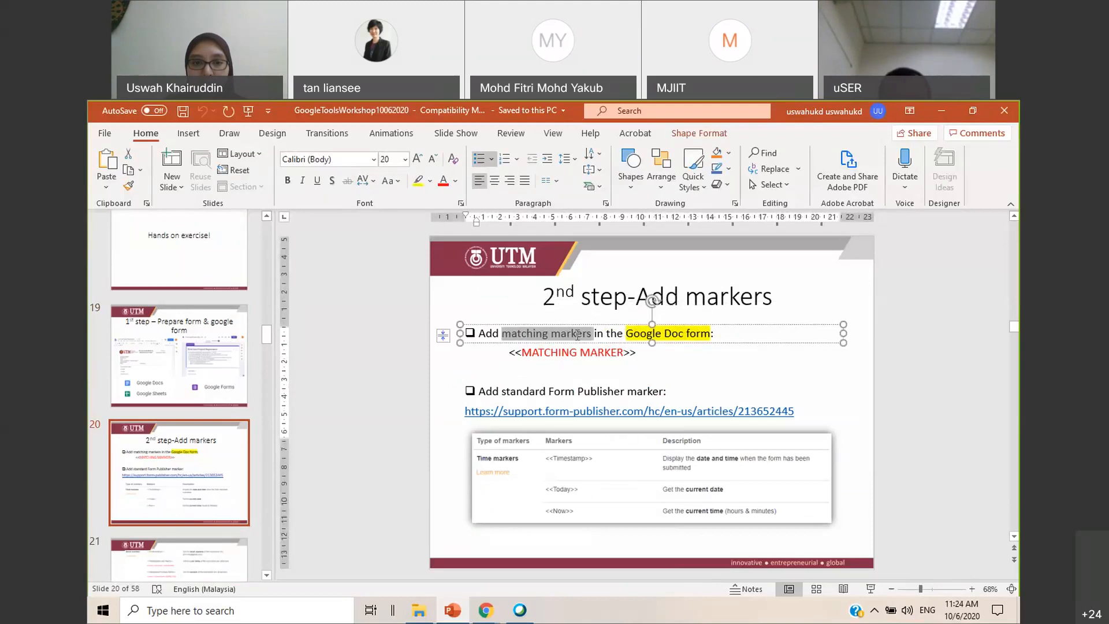
click(528, 392)
drag(503, 391, 605, 391)
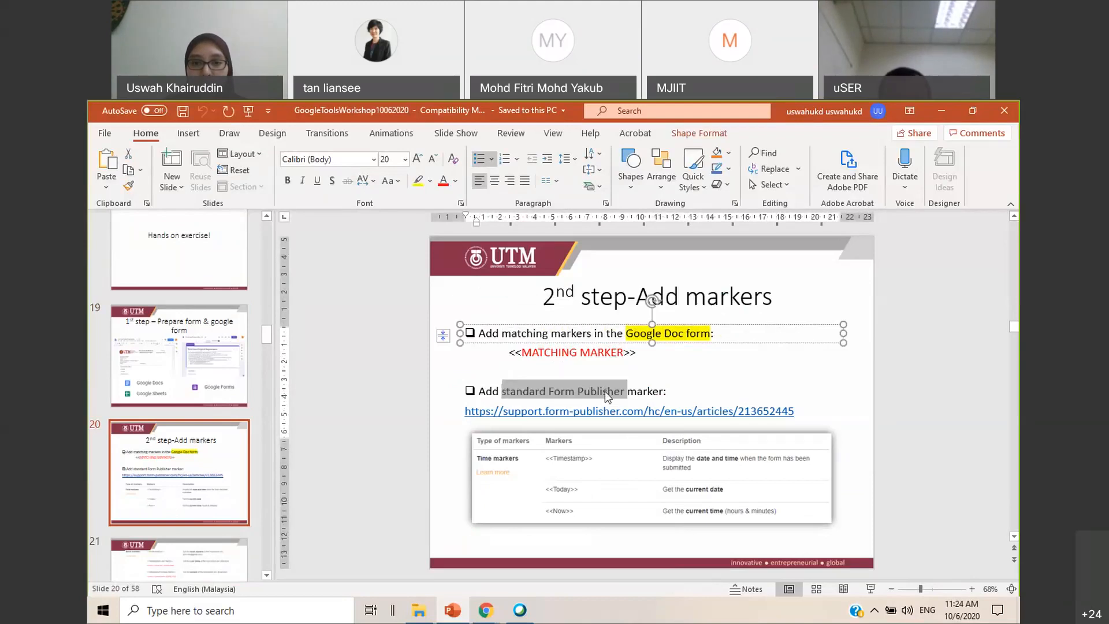
click(851, 404)
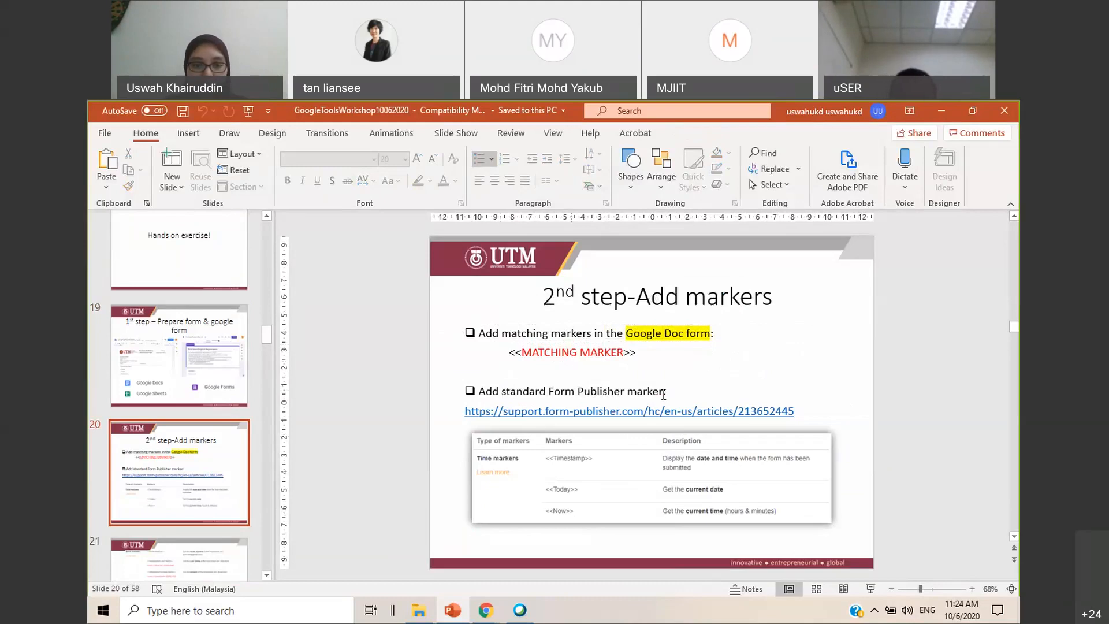
Return from the slides to the Google Docs template and add the marker <<Name>> after the Name label, matching the form's question title
click(951, 117)
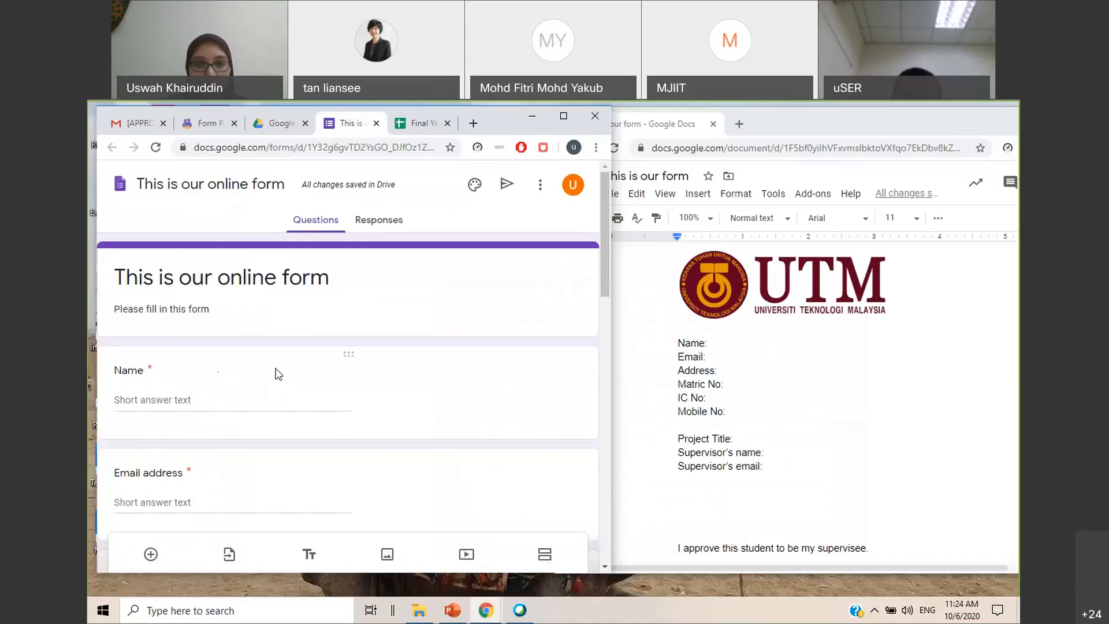
click(733, 343)
scroll(705, 347, right, 2)
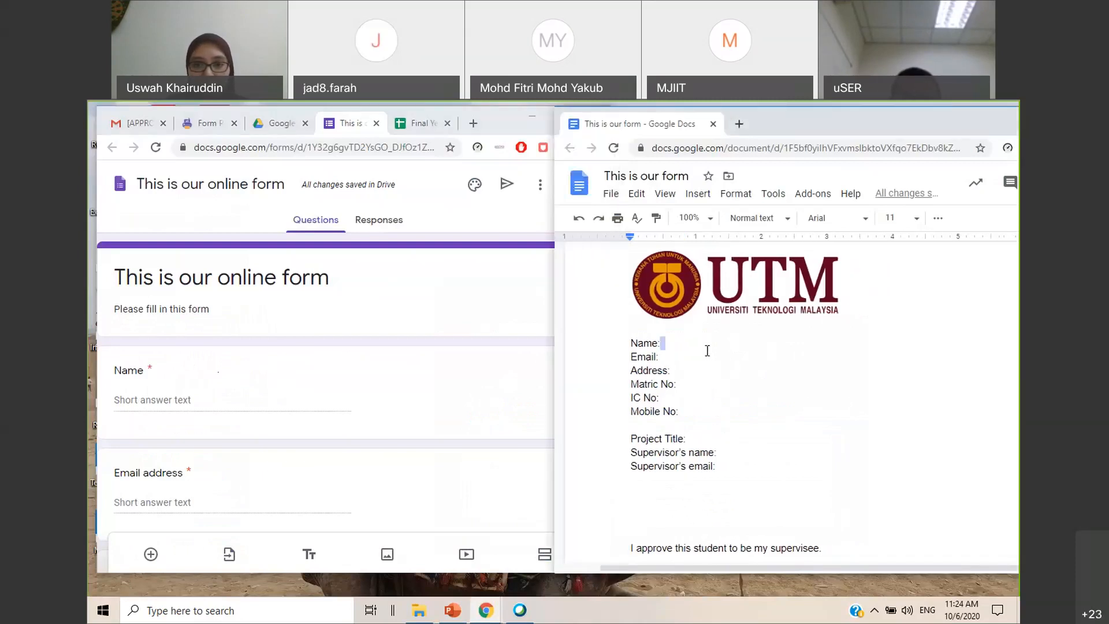
text(<<)
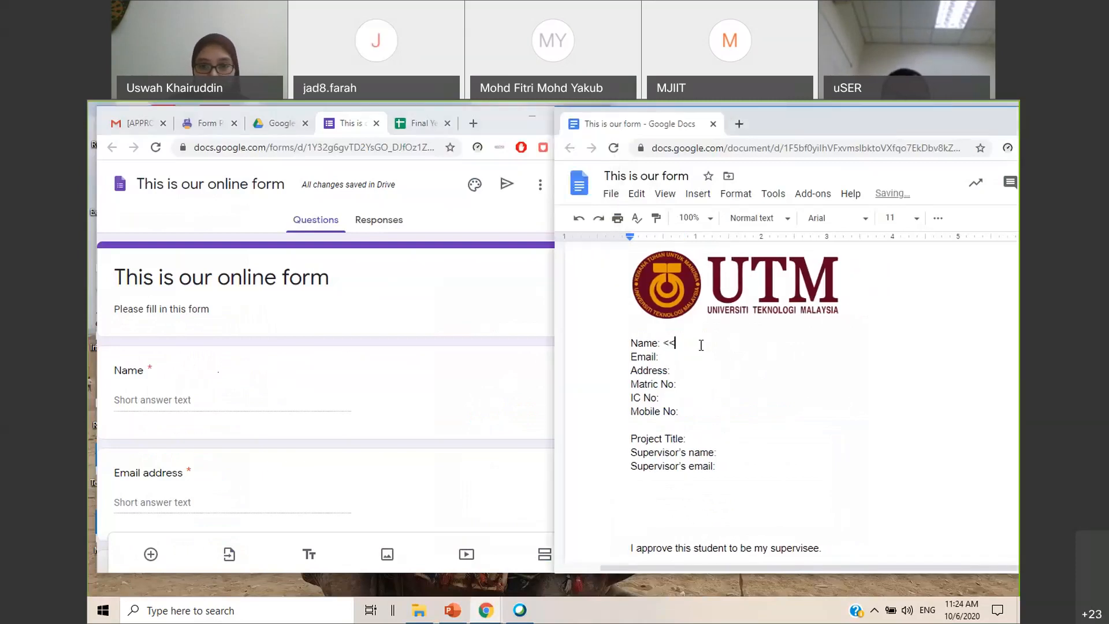
text(>>)
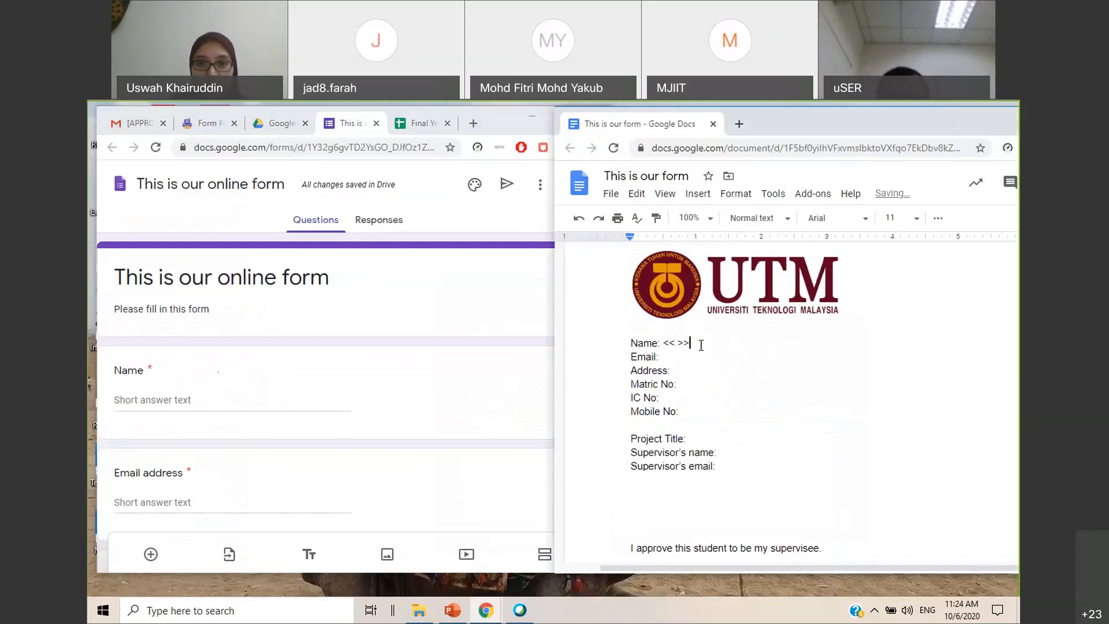
click(679, 341)
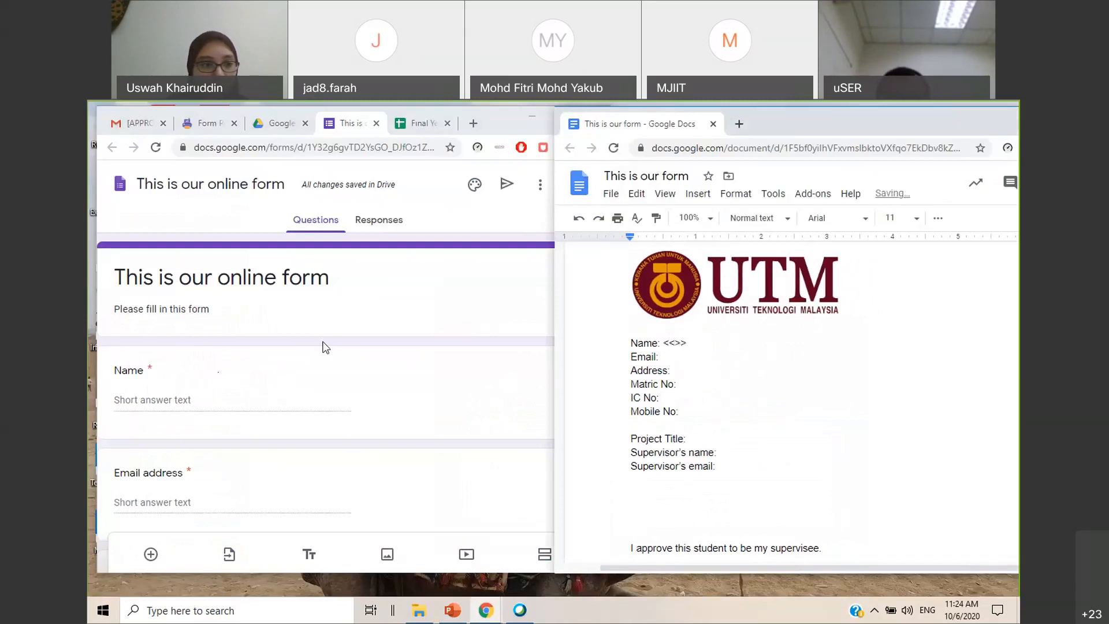
click(147, 380)
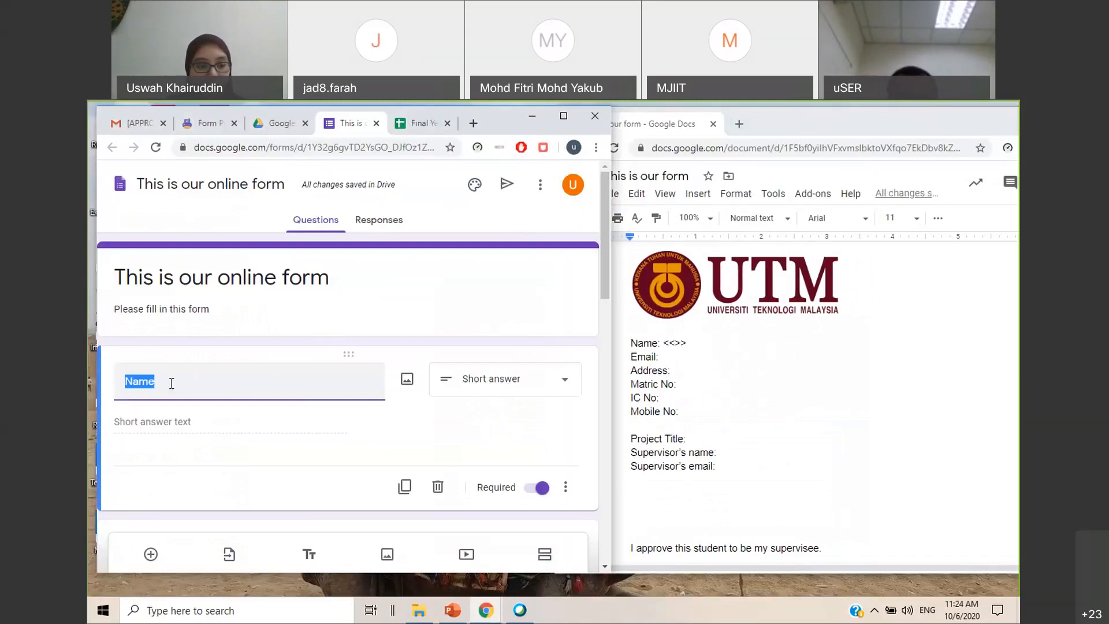
click(231, 332)
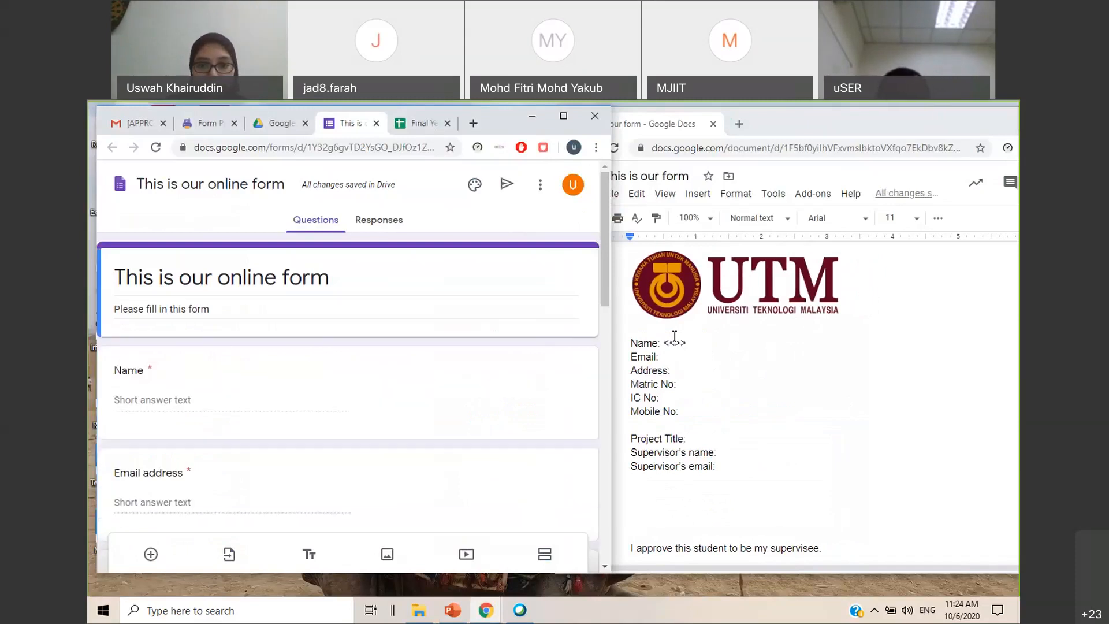
click(675, 343)
text(Name)
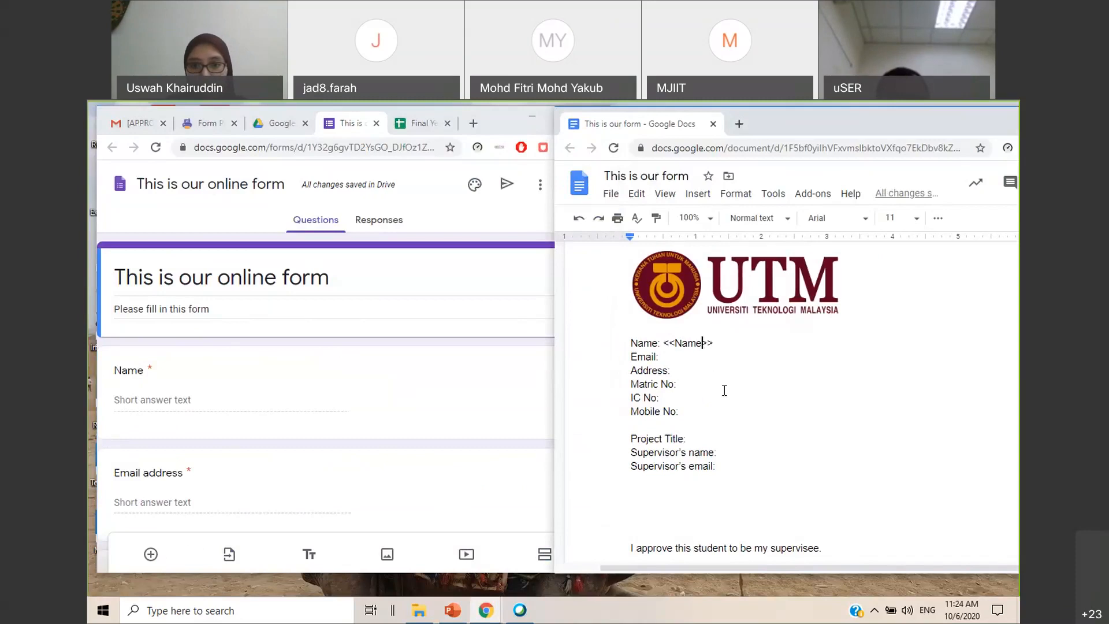
Add the marker <<Email address>> after the Email label in the template, copying the wording from the form's email question
click(674, 357)
text(<<>>)
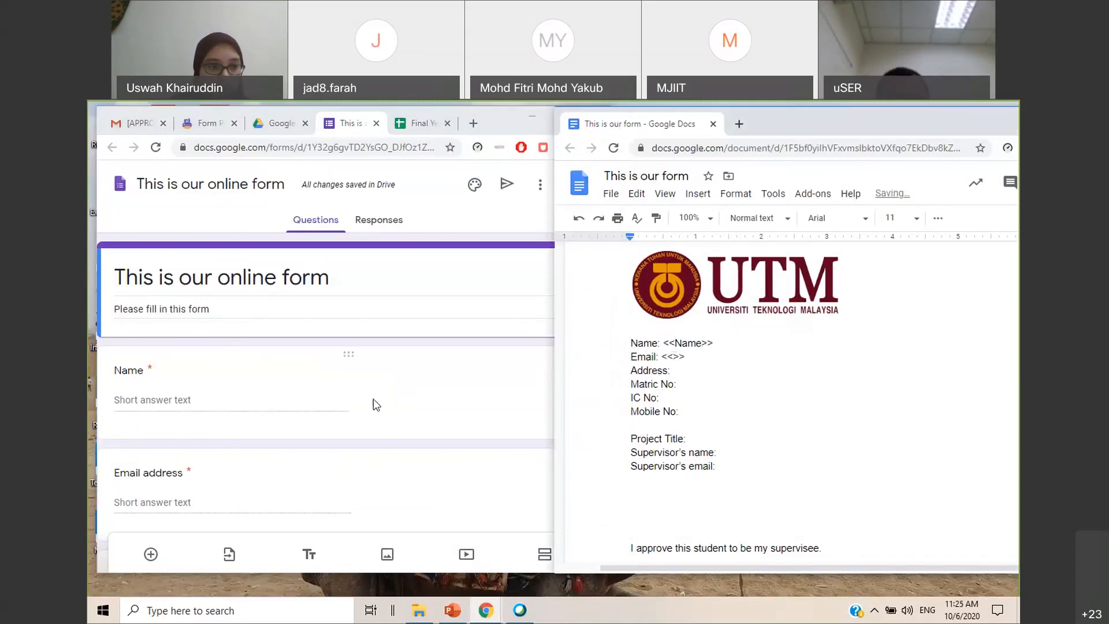
scroll(374, 399, down, 2)
click(172, 341)
key(ctrl+c)
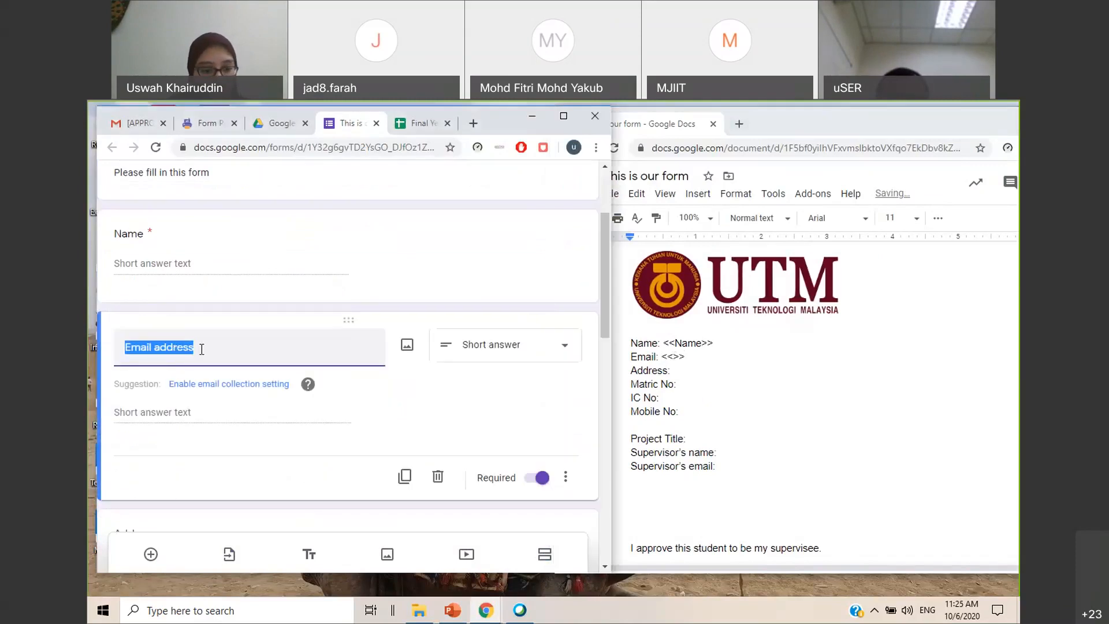
click(674, 357)
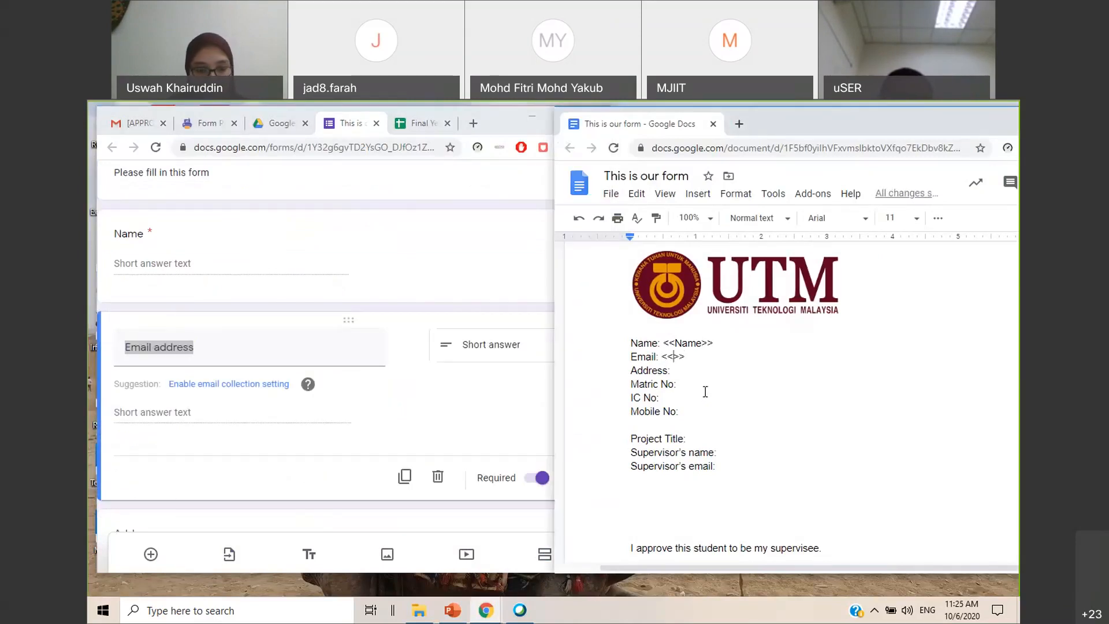
key(ctrl+v)
Add the marker <<Address>> after the Address label in the template, using the title of the form's Address question
click(700, 376)
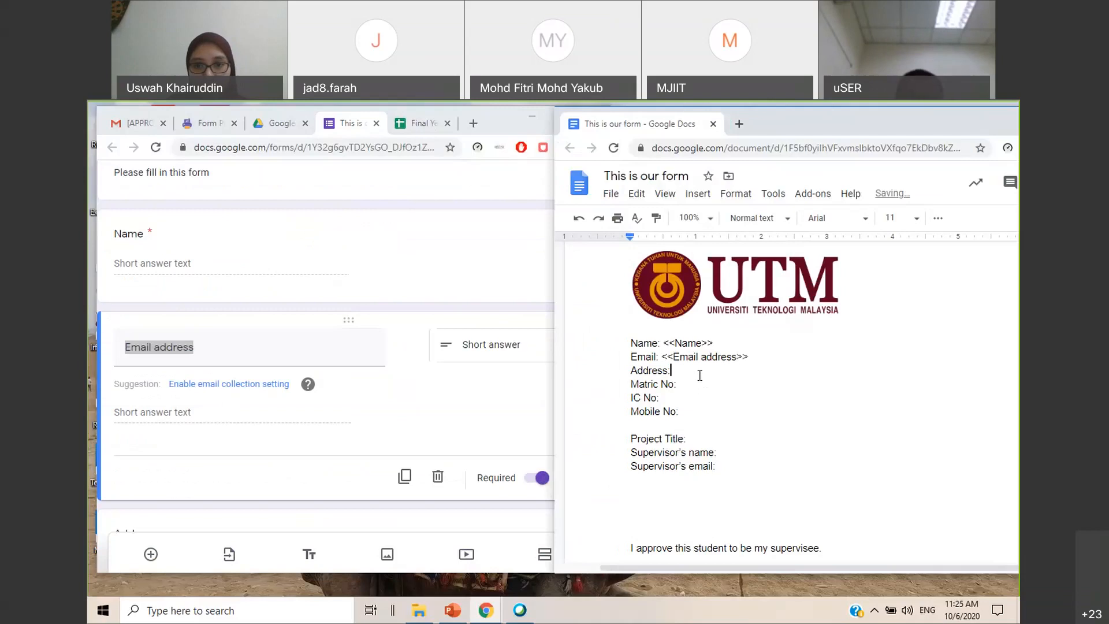
text(<<>>)
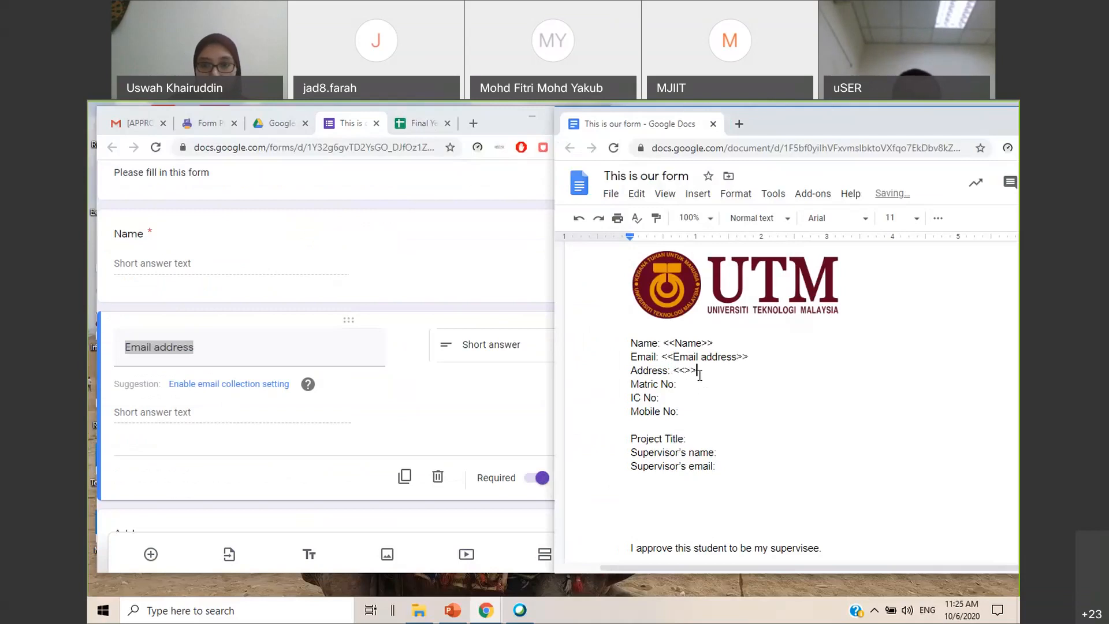
scroll(208, 384, down, 3)
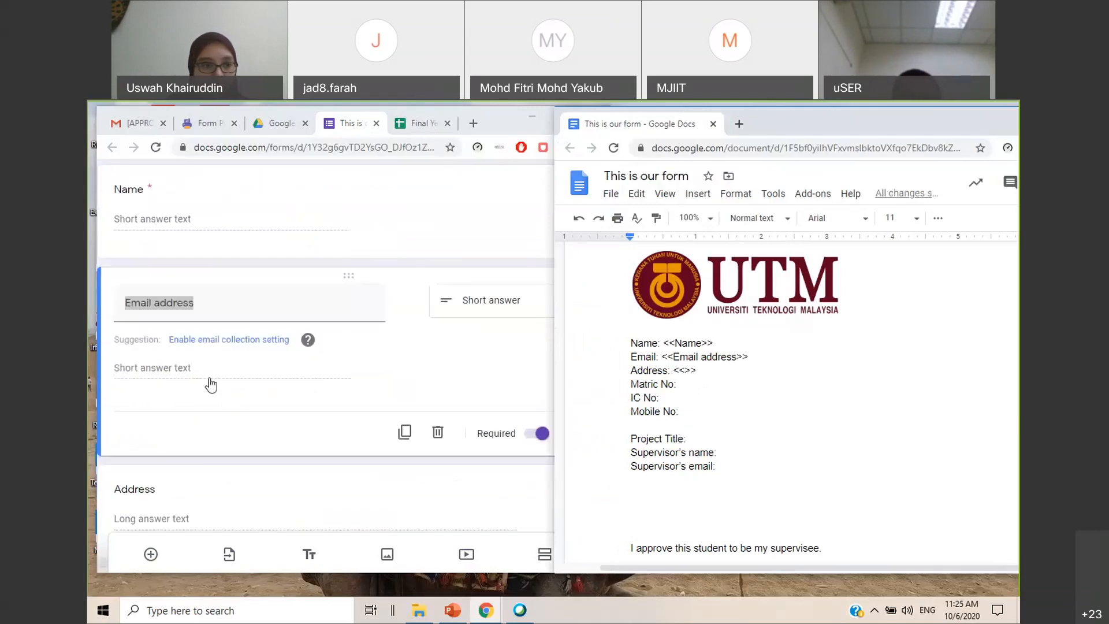
click(170, 338)
key(ctrl+c)
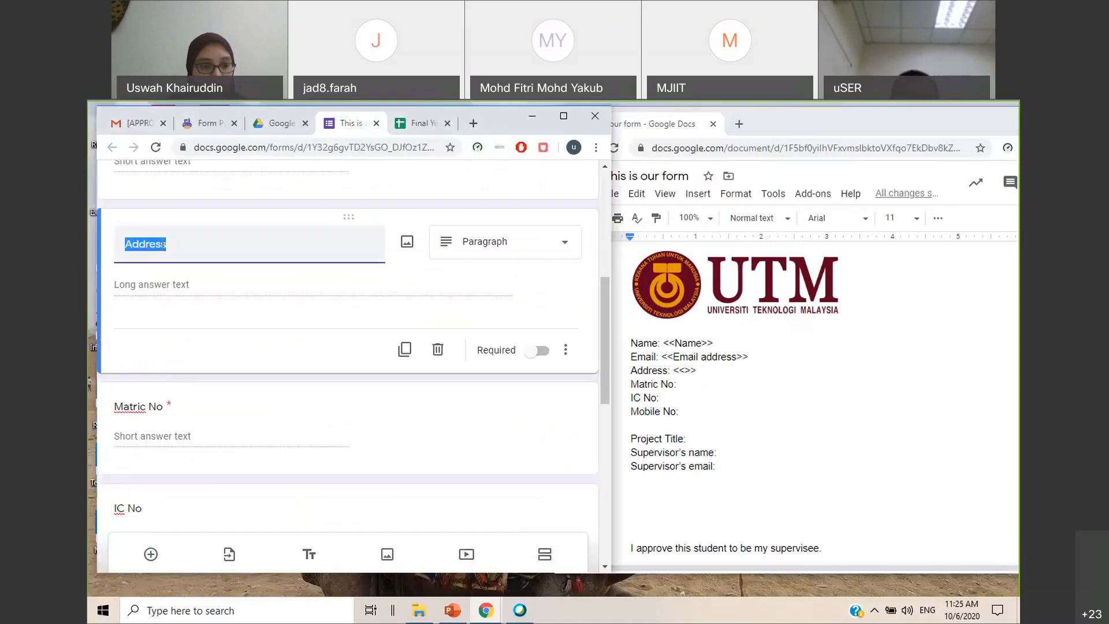
click(685, 371)
key(ctrl+v)
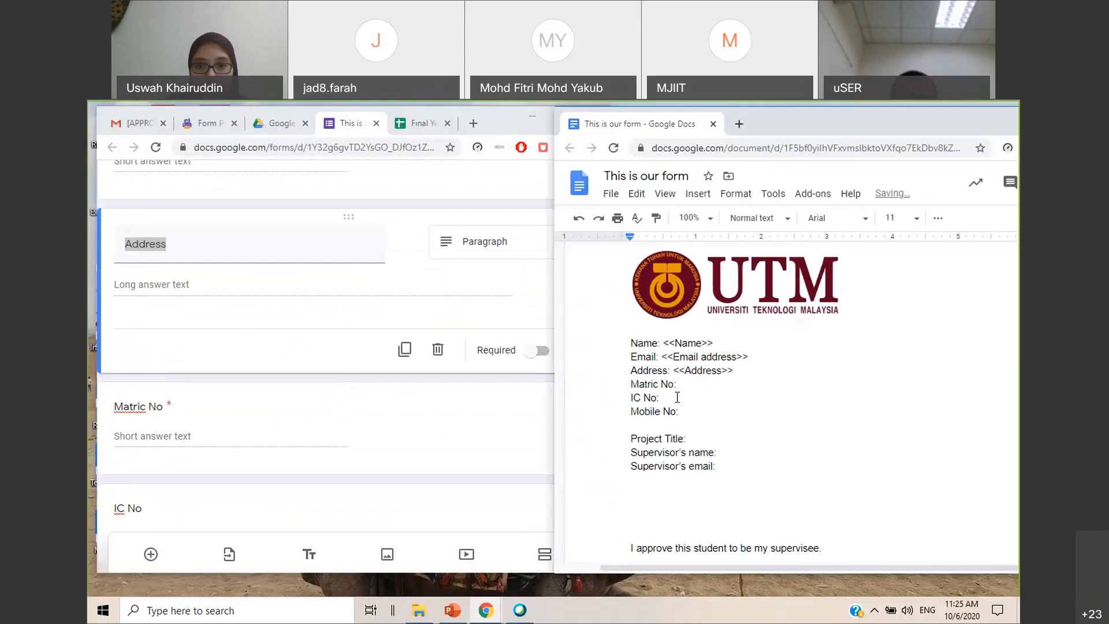
Add the marker <<Matric No>> after the template's Matric No label by copying the form question's title, and check that both texts match
click(709, 389)
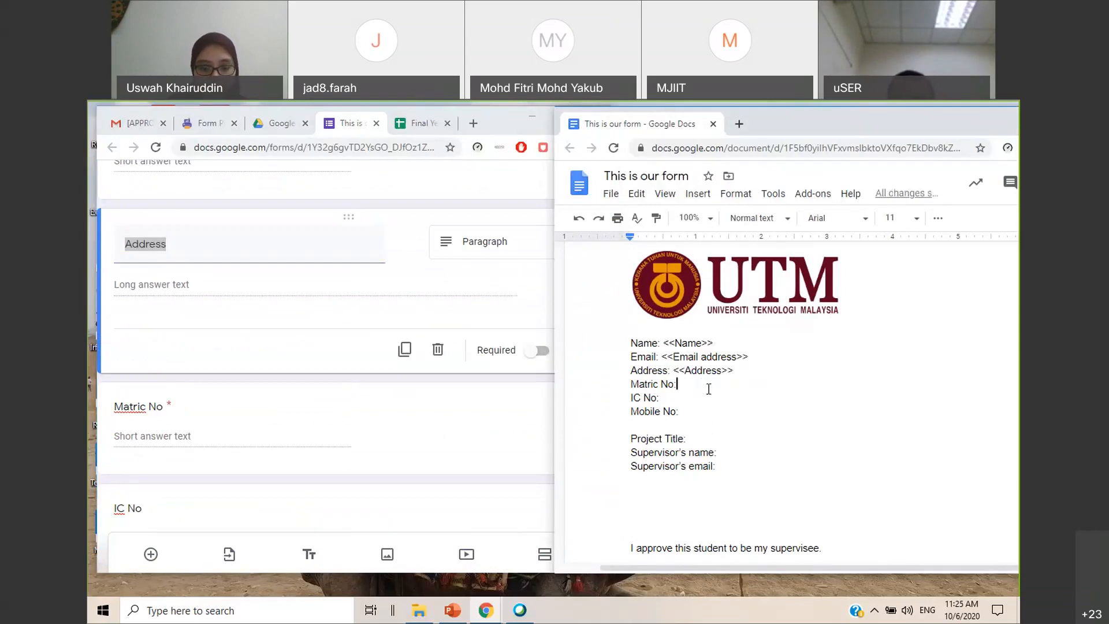
text(<<>>)
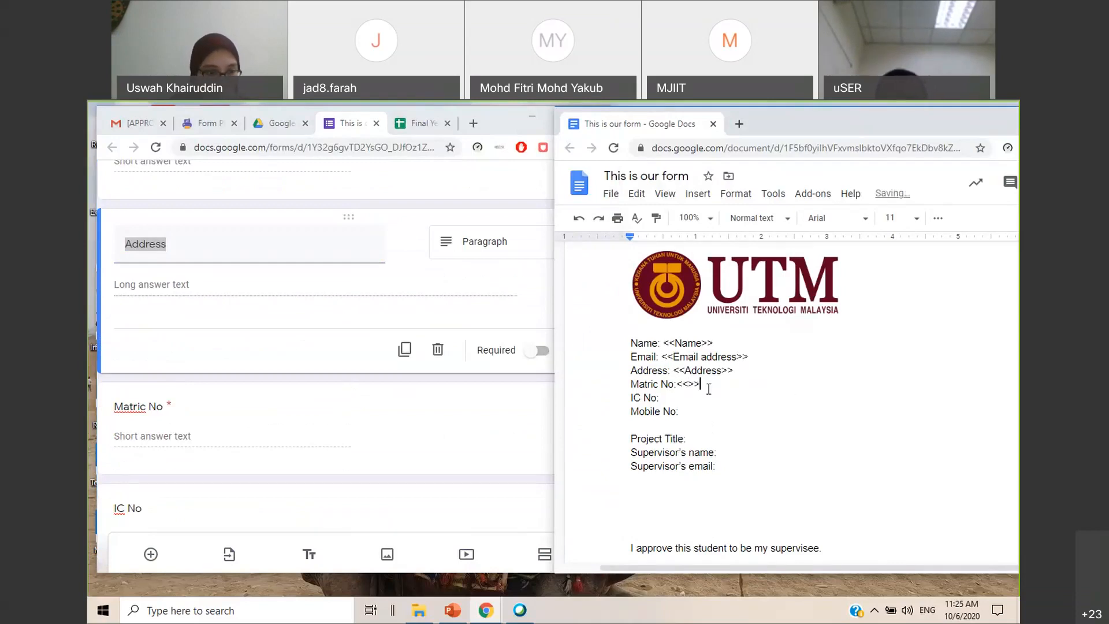
click(161, 404)
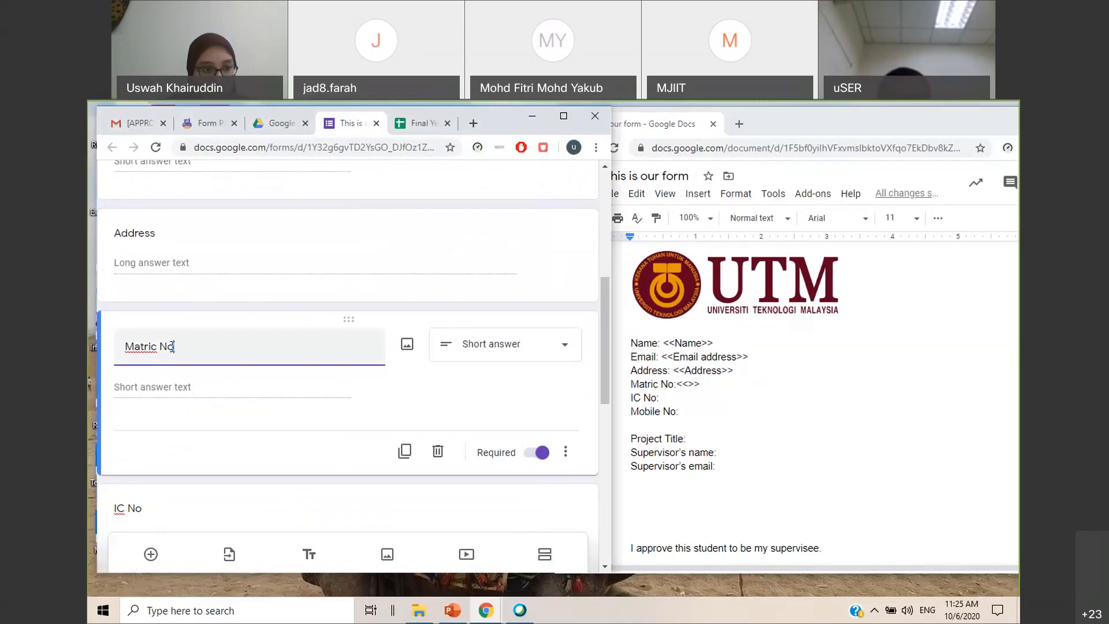
drag(119, 347, 174, 346)
key(ctrl+c)
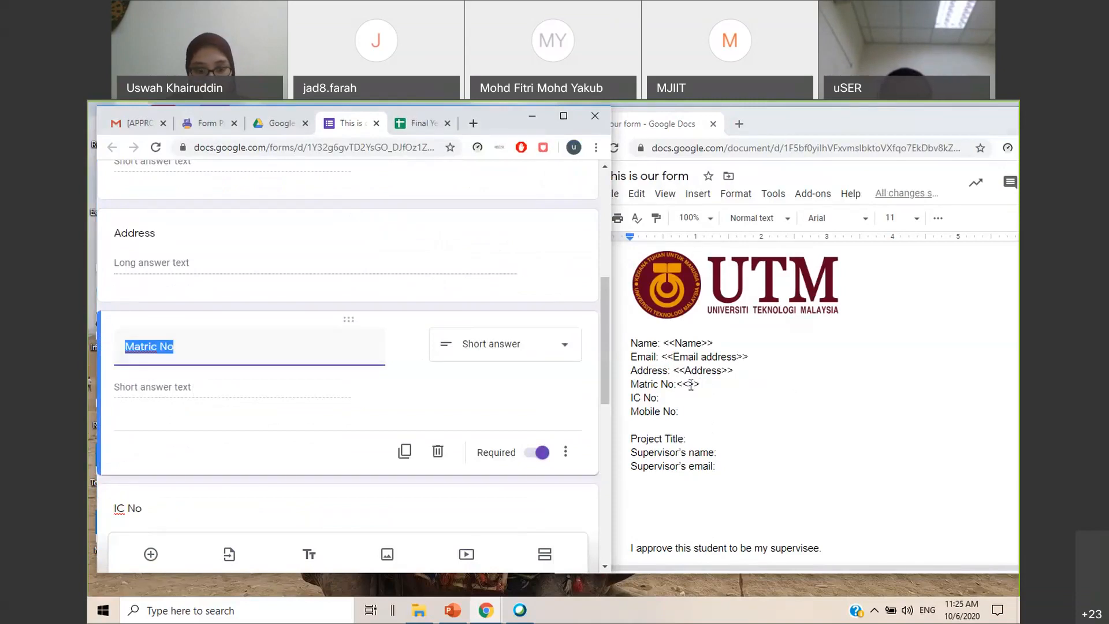
click(689, 383)
key(ctrl+v)
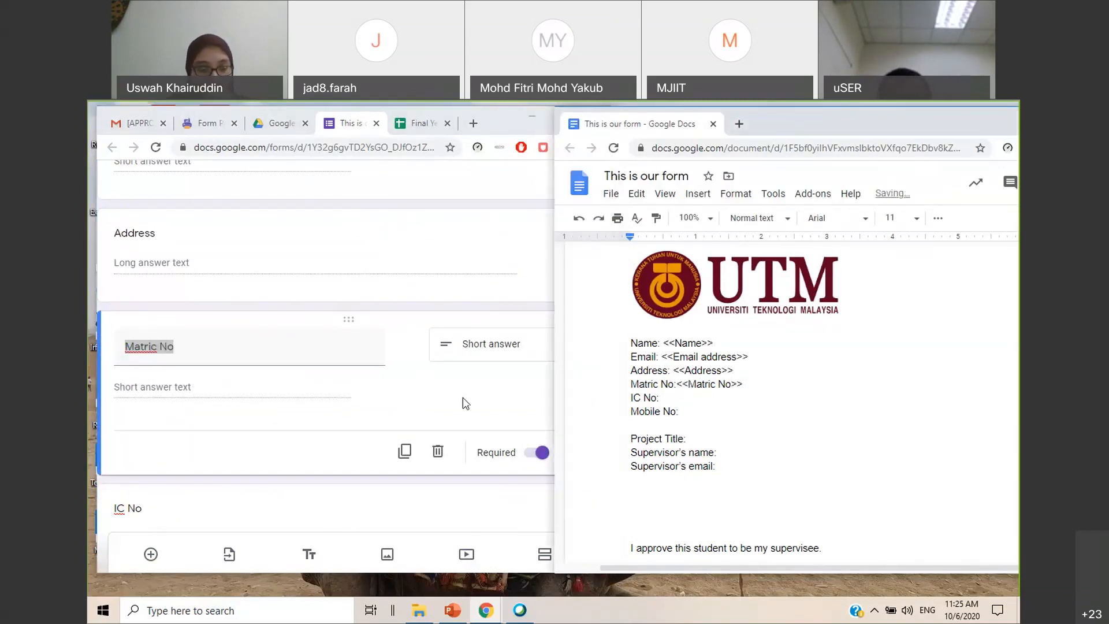
click(233, 362)
click(182, 349)
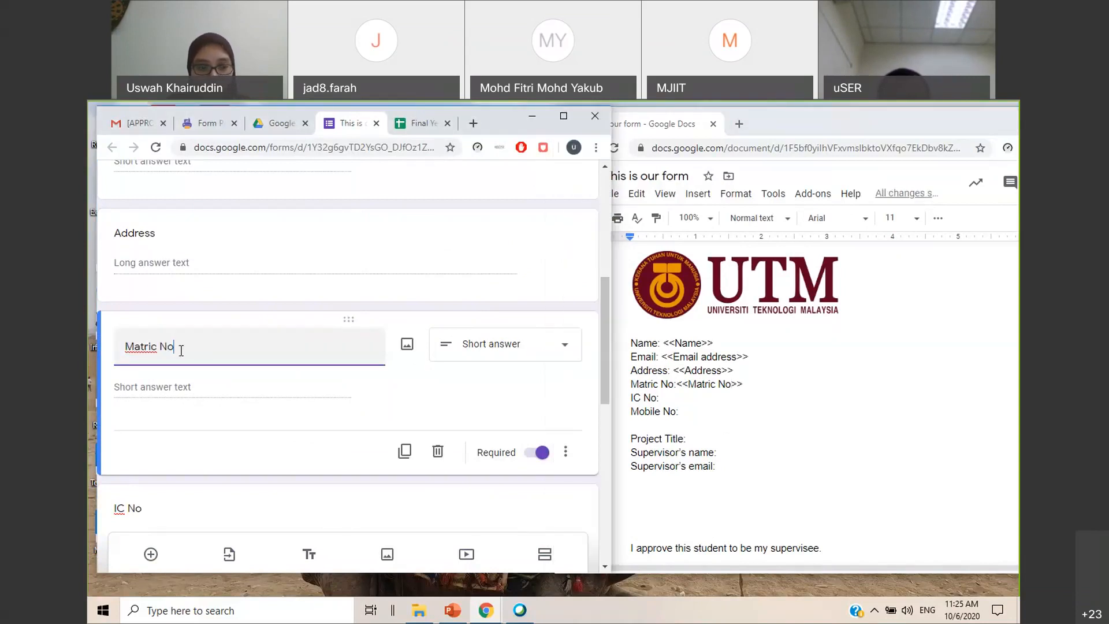
click(733, 386)
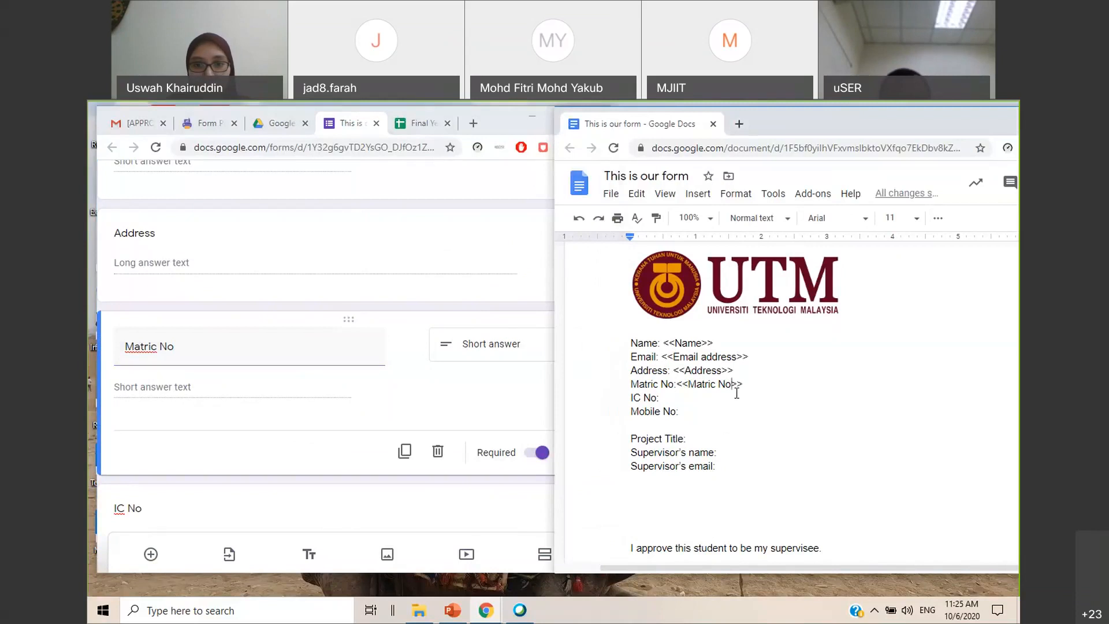
Rename the form's IC No question to "Identification Card No"
scroll(440, 372, down, 4)
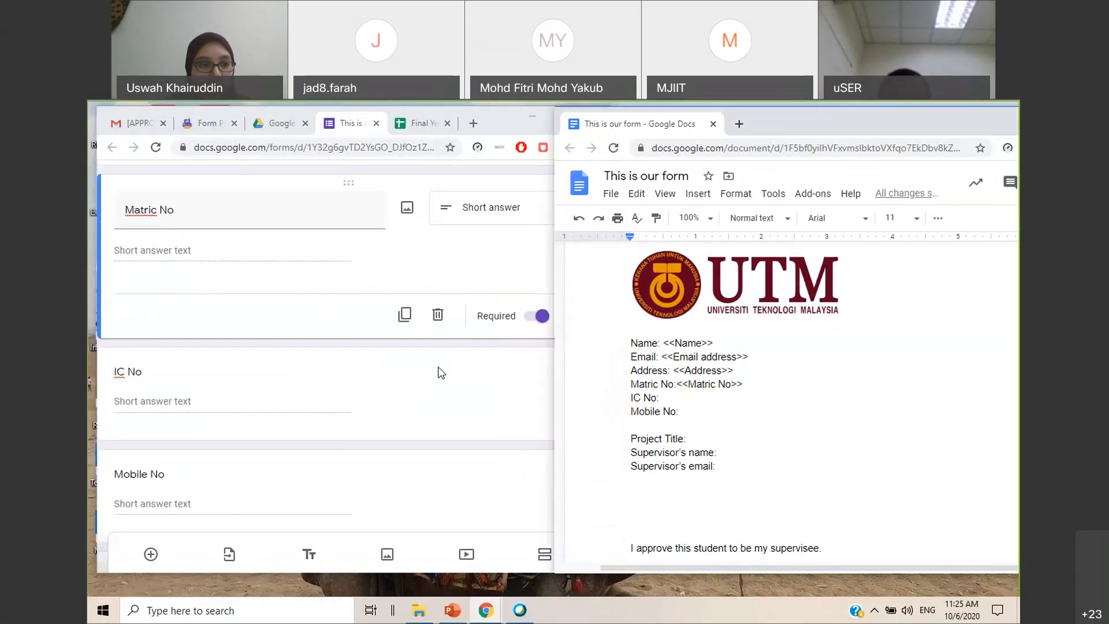
click(172, 369)
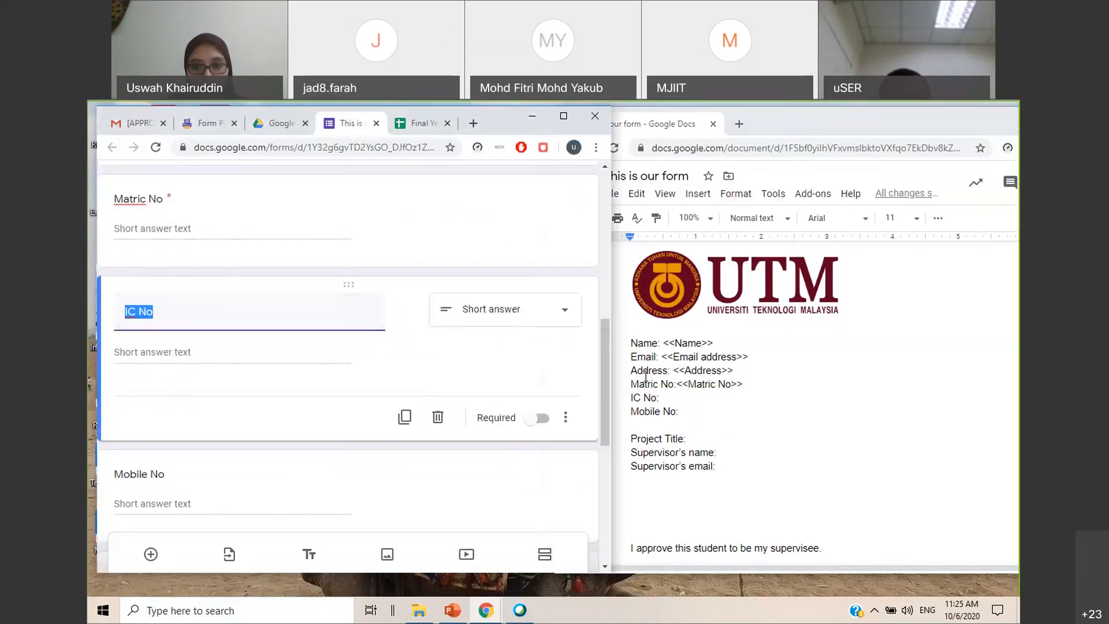
double_click(671, 398)
click(202, 313)
key(ctrl+a)
text(Identi)
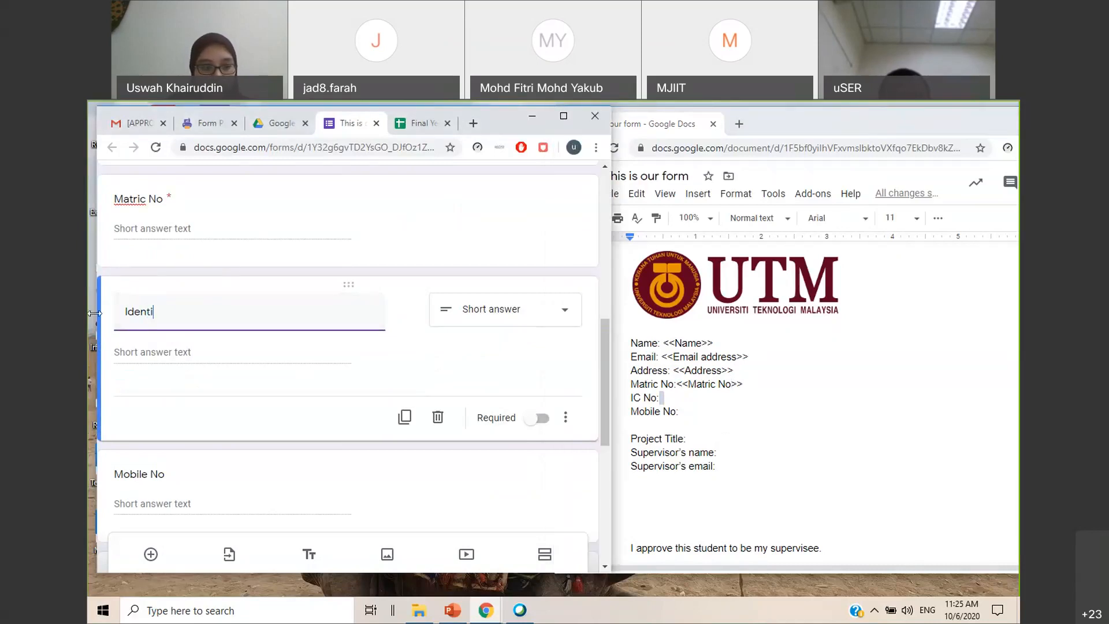
text(fication Card No)
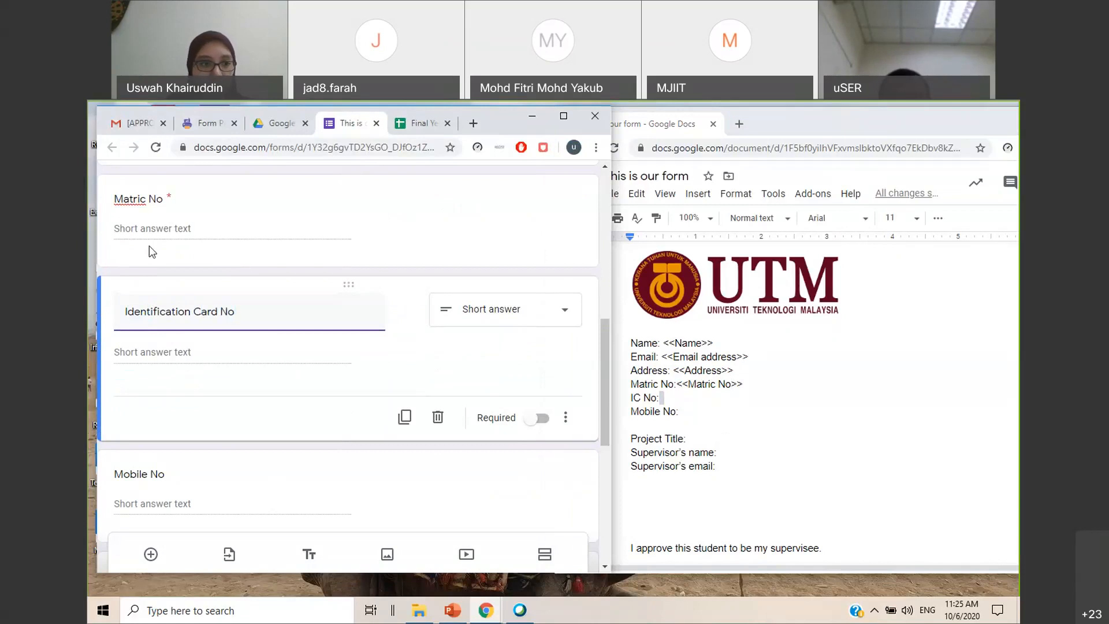
Copy the renamed question's title into the template as the marker <<Identification Card No>> after the IC No label
key(ctrl+a)
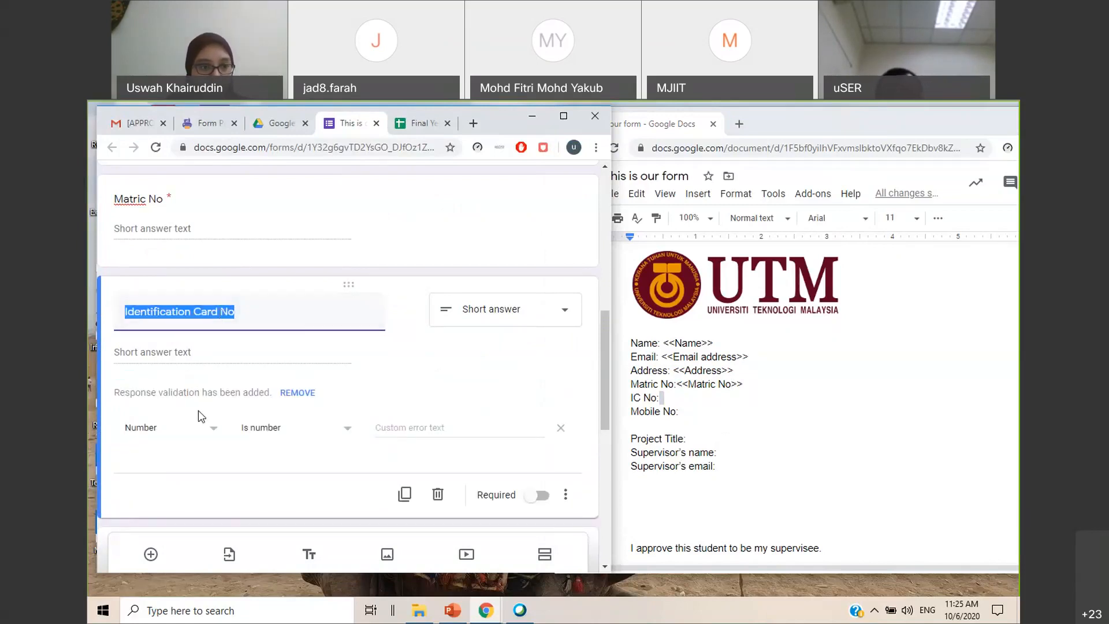
click(253, 317)
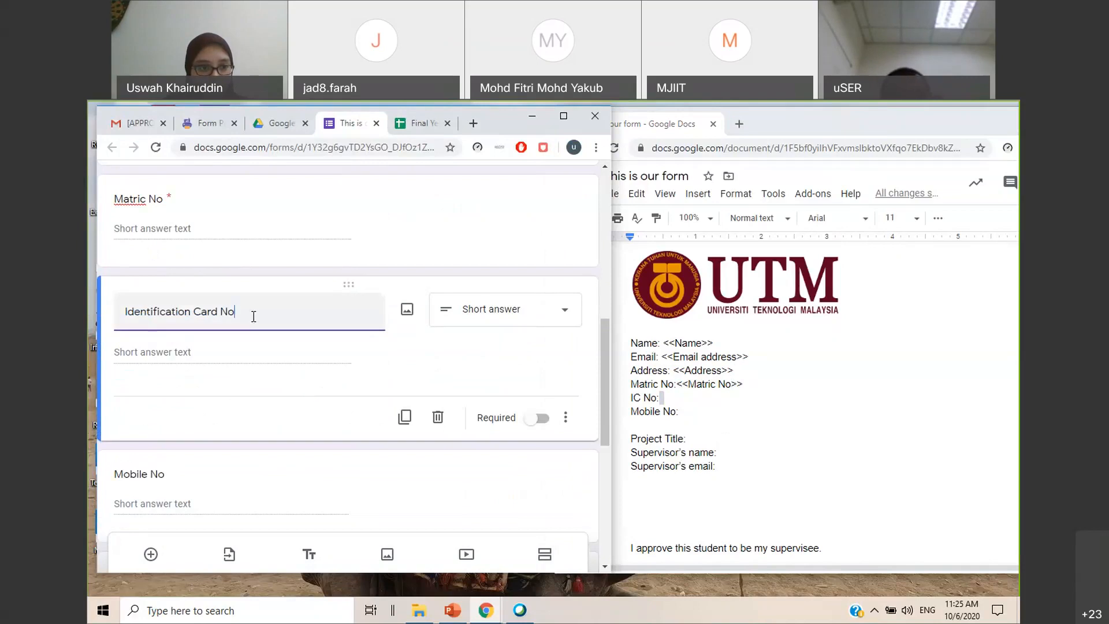
key(ctrl+a)
click(689, 402)
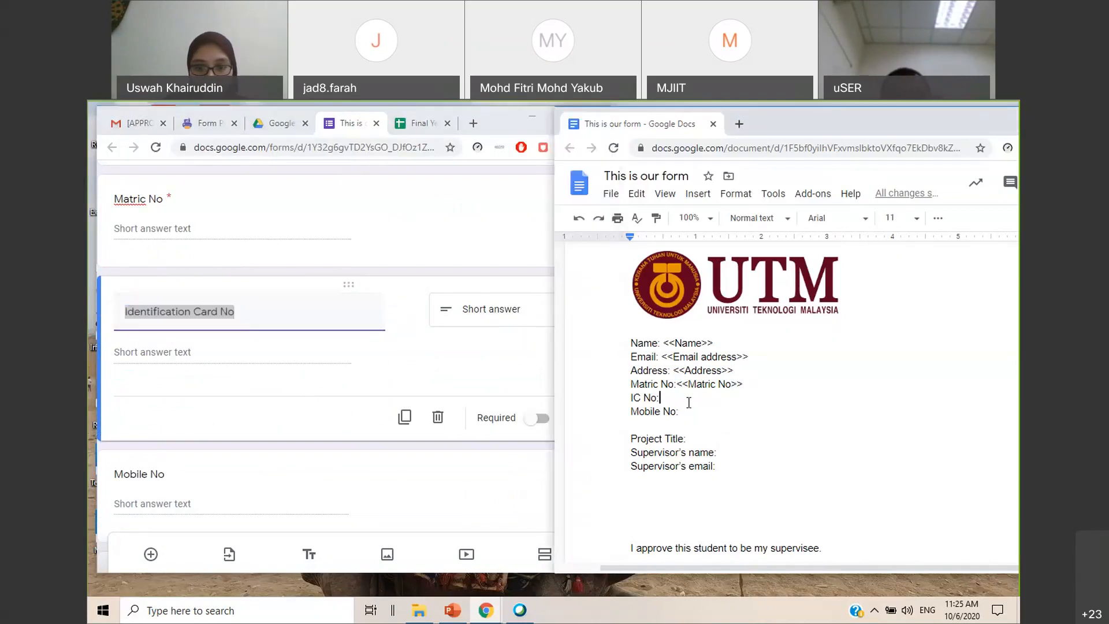
text(<<)
key(ctrl+v)
text(>>)
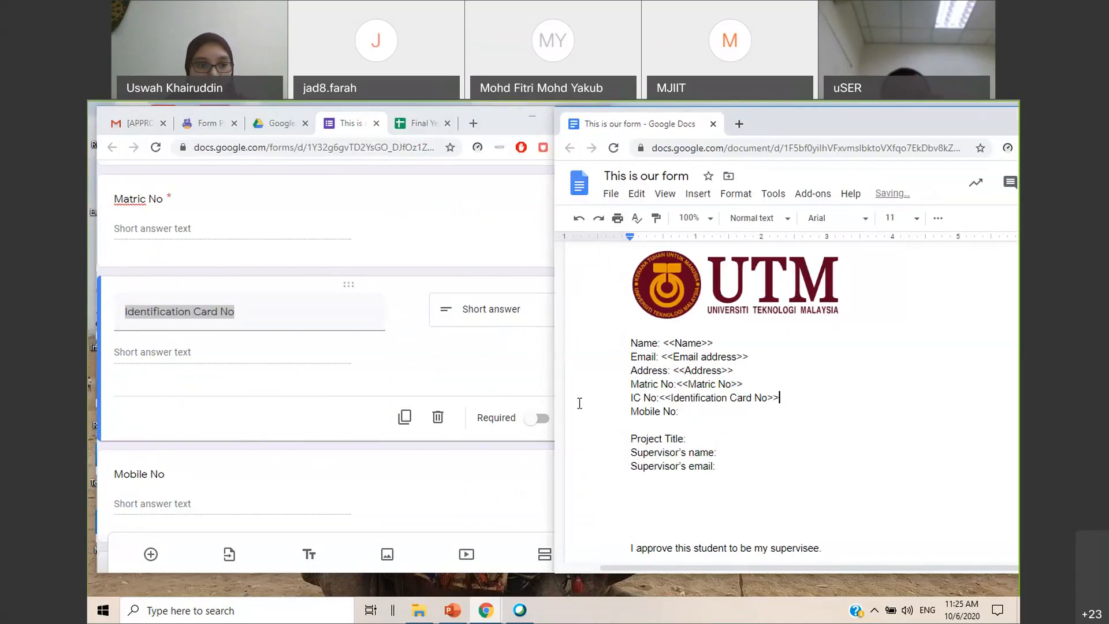
Rename the form's Mobile No question to "Handphone"
click(375, 453)
key(shift+Left)
key(shift+Left)
key(shift+Left)
key(shift+Left)
key(shift+Left)
key(shift+Left)
key(shift+Left)
key(shift+Left)
key(shift+Left)
text(Handphone)
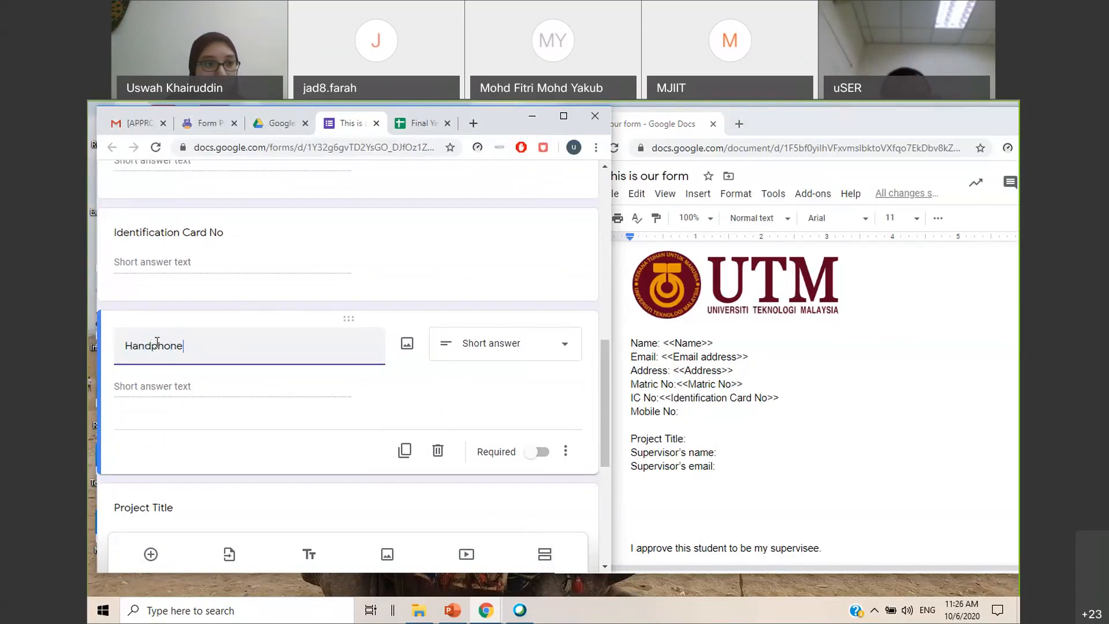
Add the marker <<Handphone>> after the Mobile No label in the template, copied from the form question's title
drag(192, 349, 121, 342)
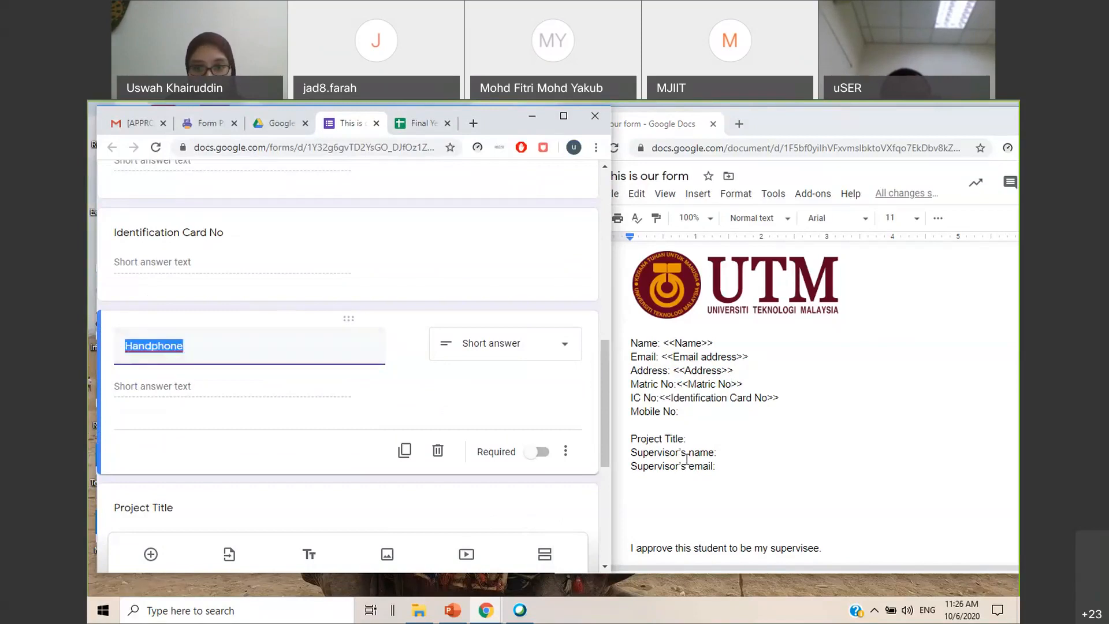
click(689, 413)
text(<<)
key(ctrl+v)
text(>>)
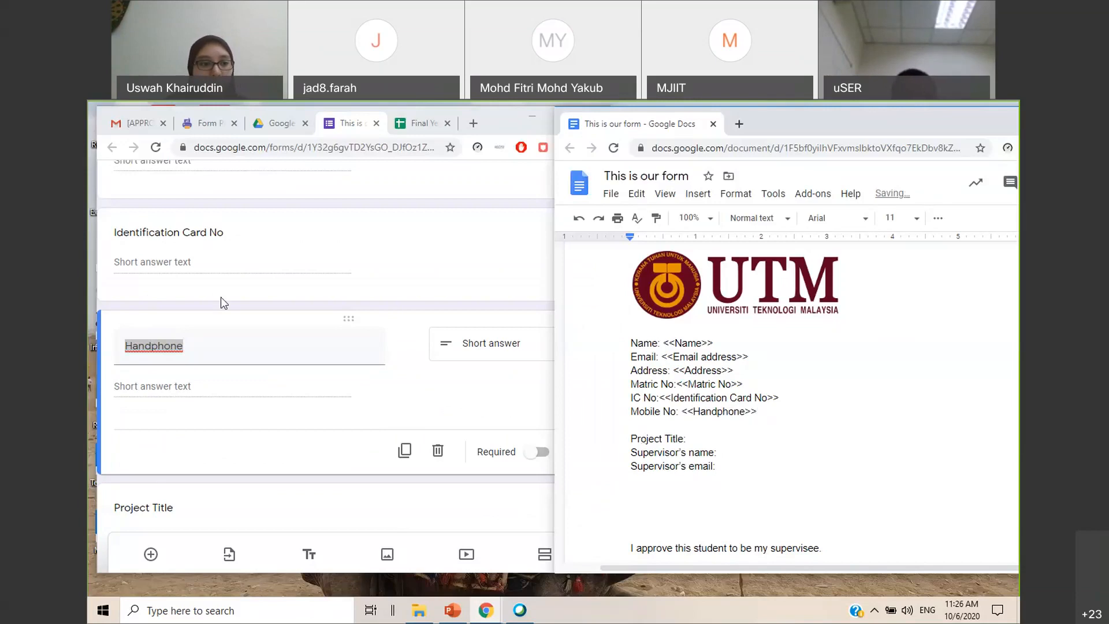
Add the marker <<Project Title>> after the Project Title label in the template, copied from the form question's title
scroll(220, 301, down, 2)
click(166, 370)
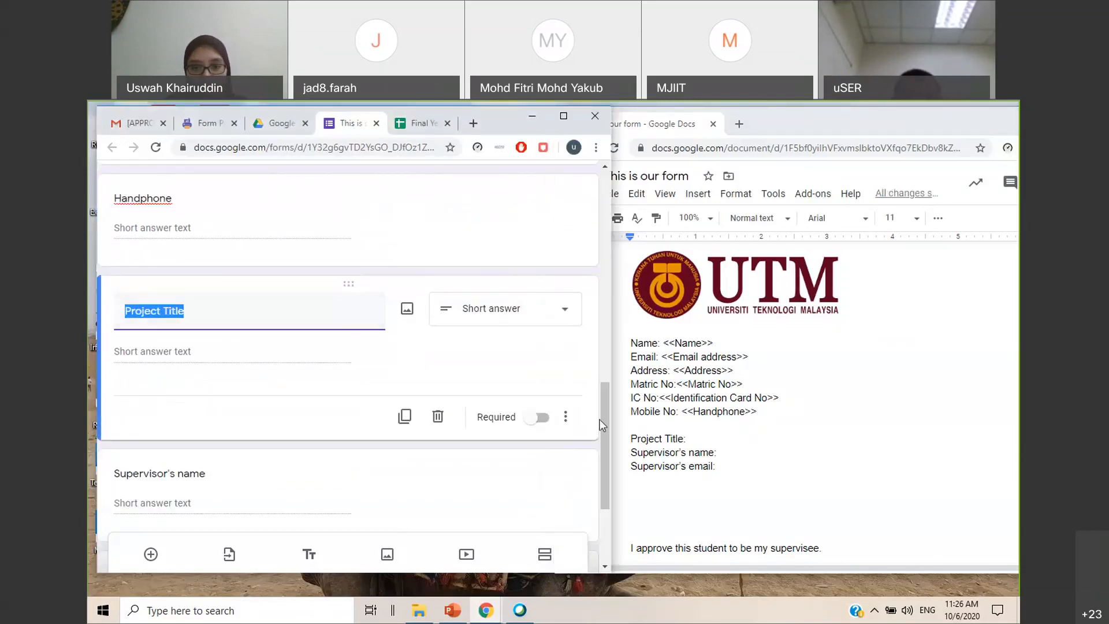
click(718, 439)
text(<<)
key(ctrl+v)
text(>>)
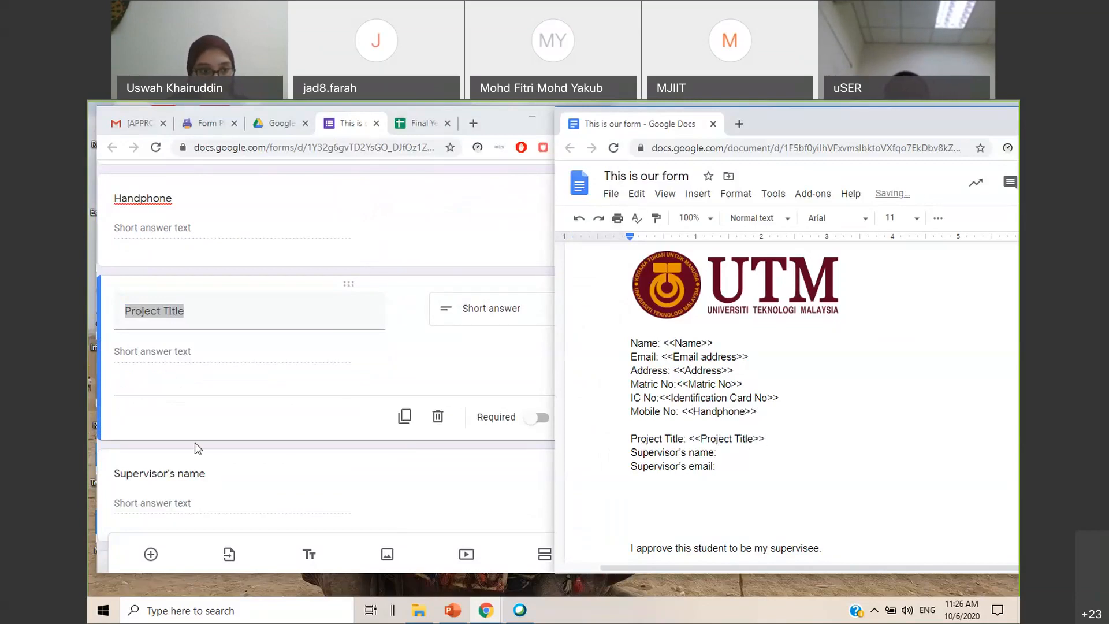
Copy the Supervisor's name question title into the template as the marker <<Supervisor's name>> after the matching label
scroll(246, 354, down, 2)
click(246, 354)
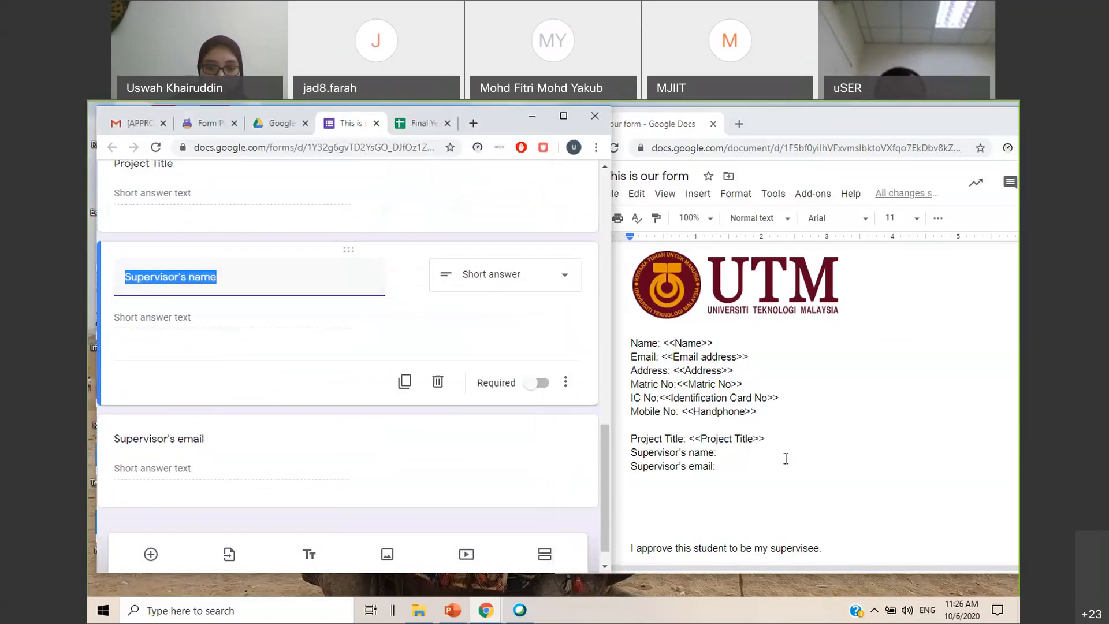
click(750, 455)
text(<<)
key(ctrl+v)
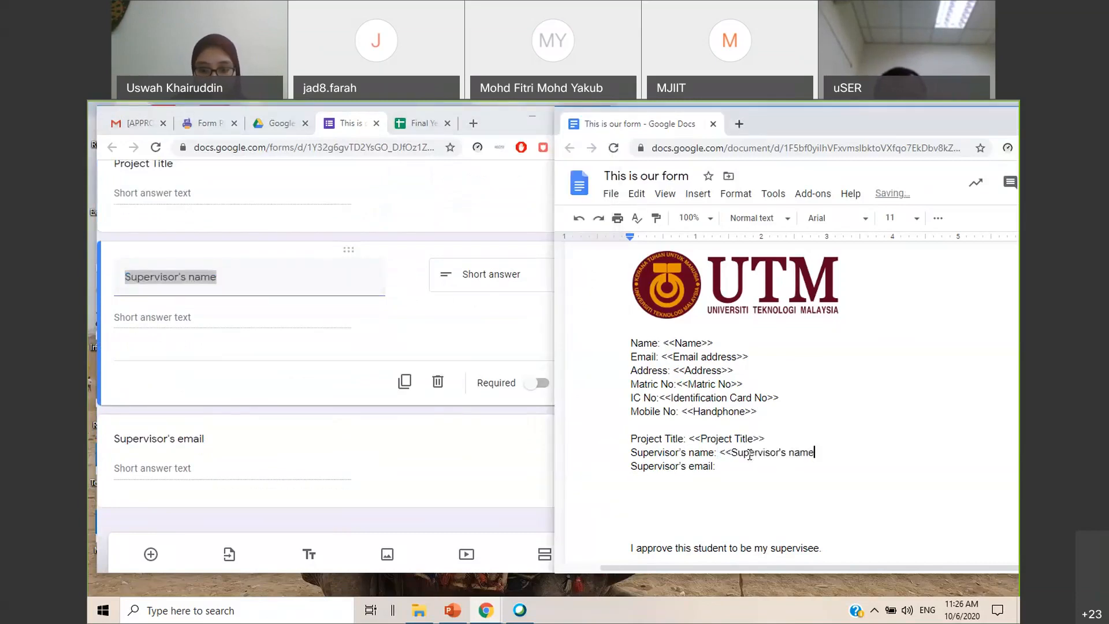
text(>>)
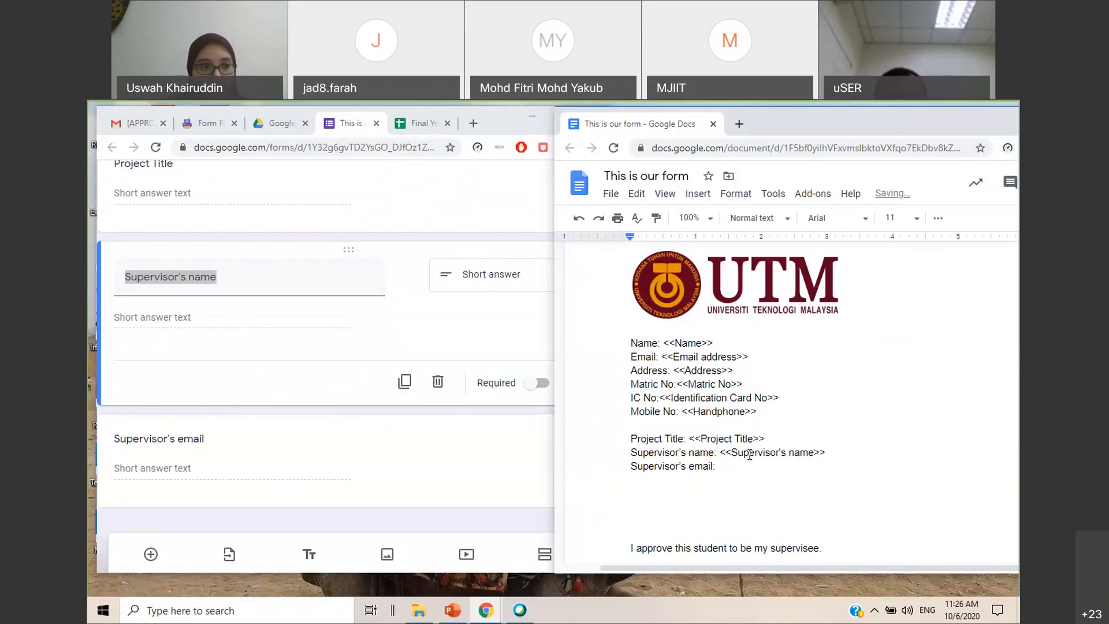
click(173, 440)
triple_click(214, 379)
key(ctrl+c)
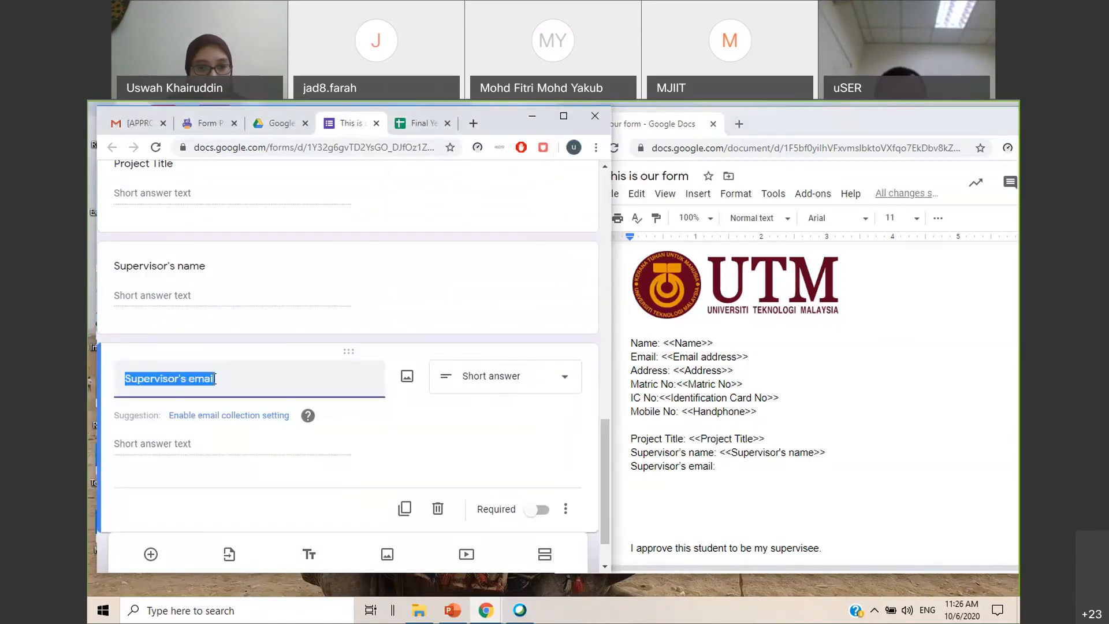
click(718, 465)
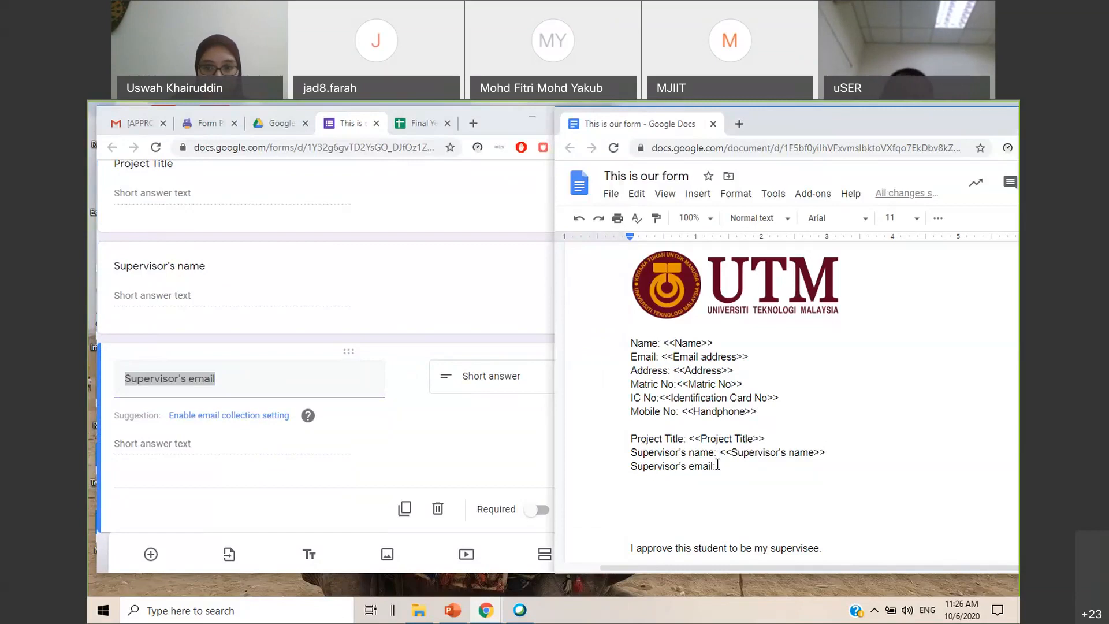
text(<<)
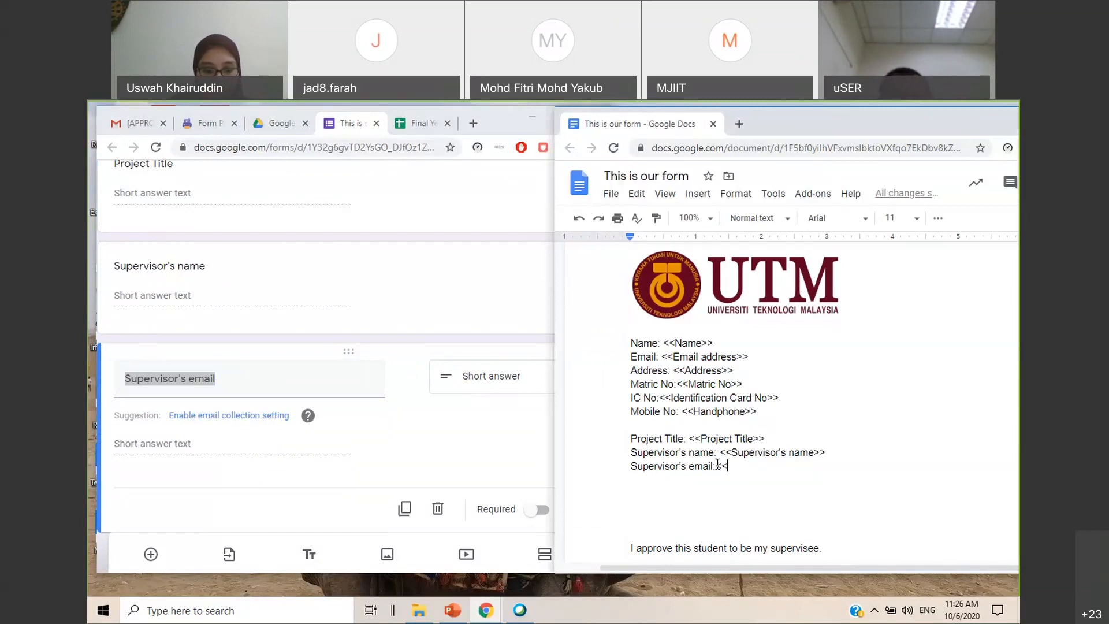
key(ctrl+v)
text(>>)
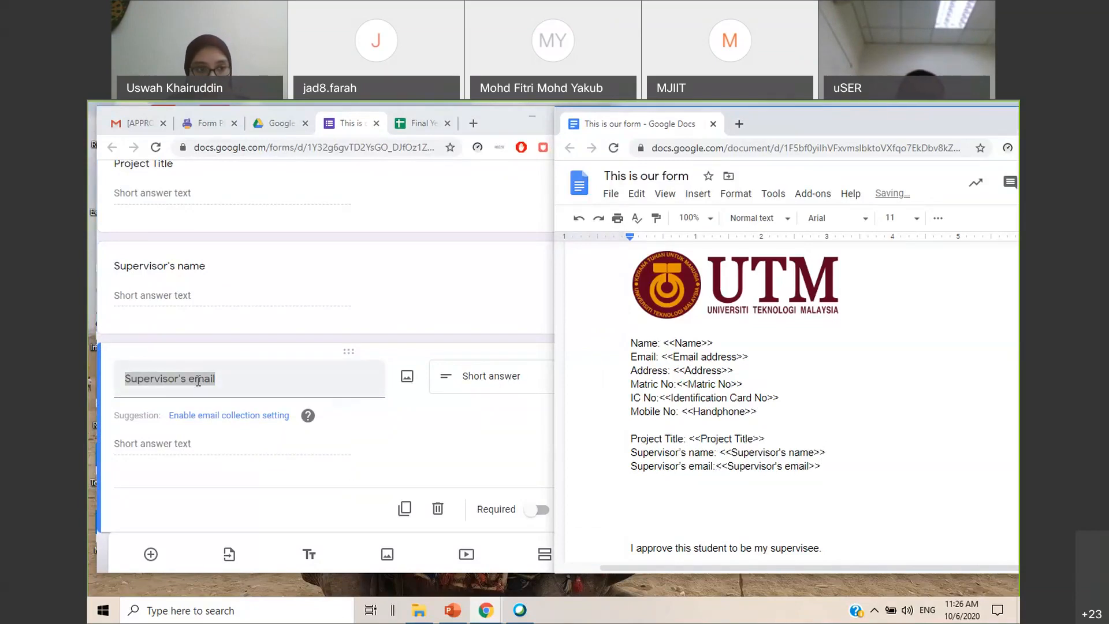
click(497, 404)
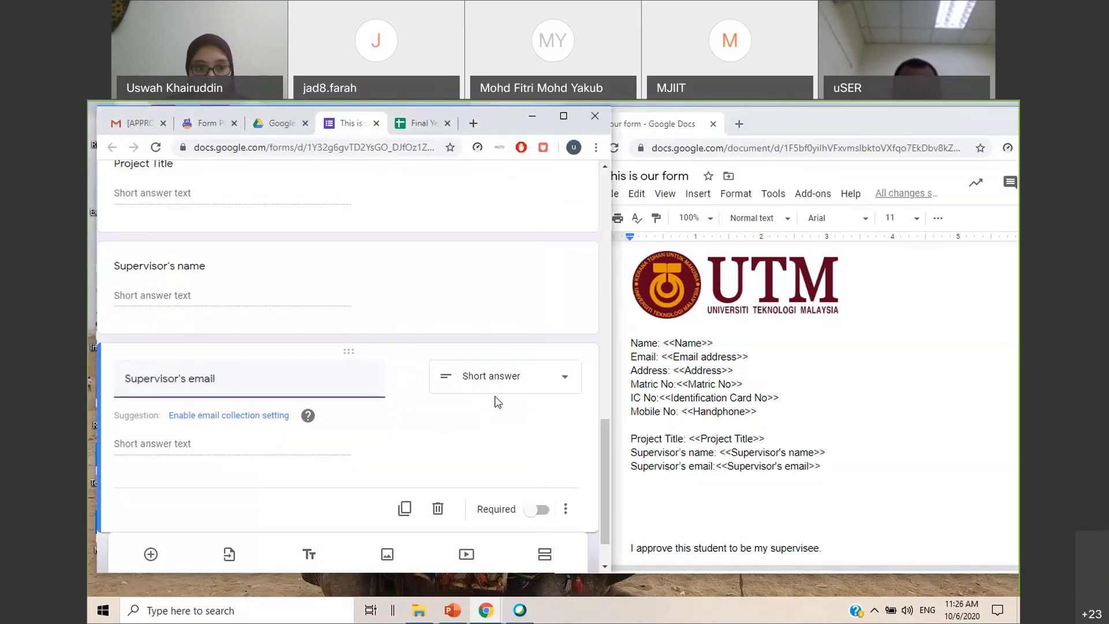
Copy the <<Supervisor's name>> marker to the SV's name line under the signature line of the template
scroll(405, 398, down, 1)
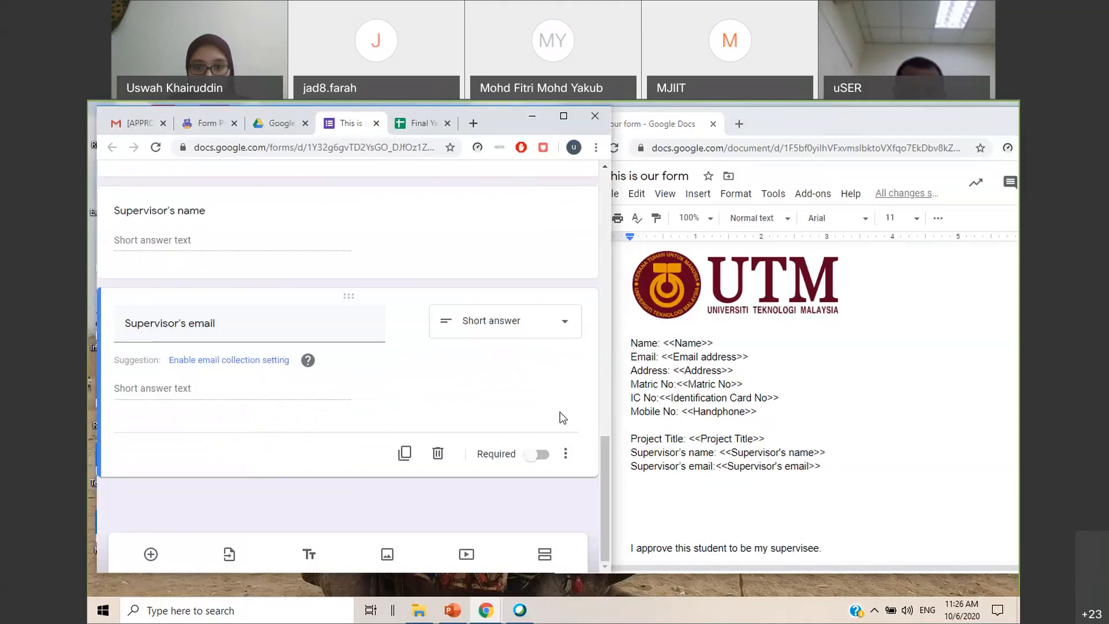
scroll(780, 410, down, 3)
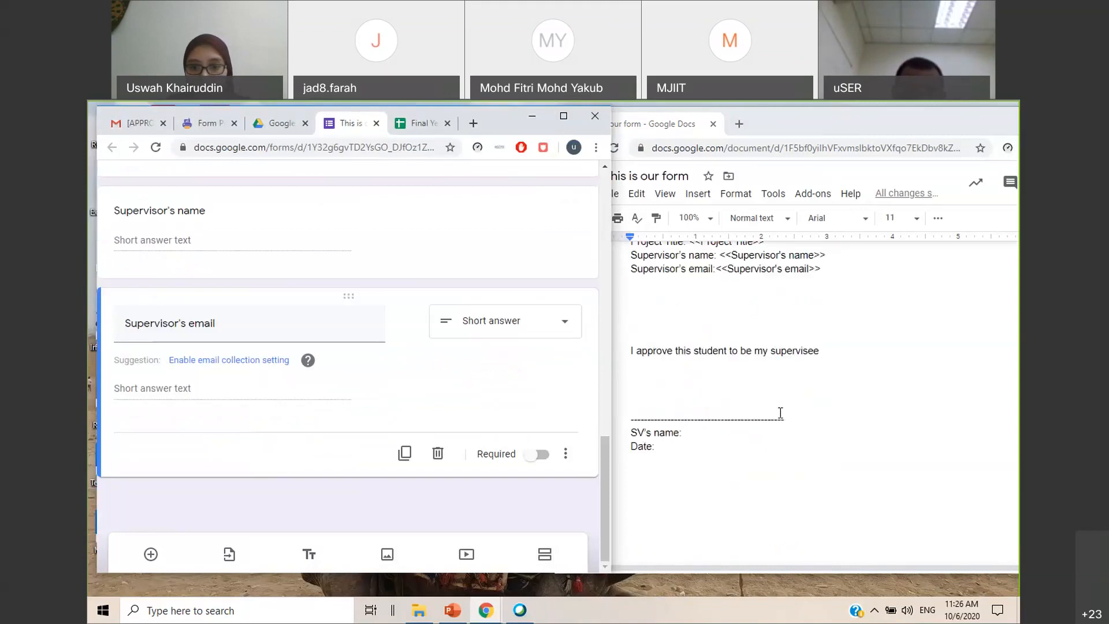
double_click(703, 429)
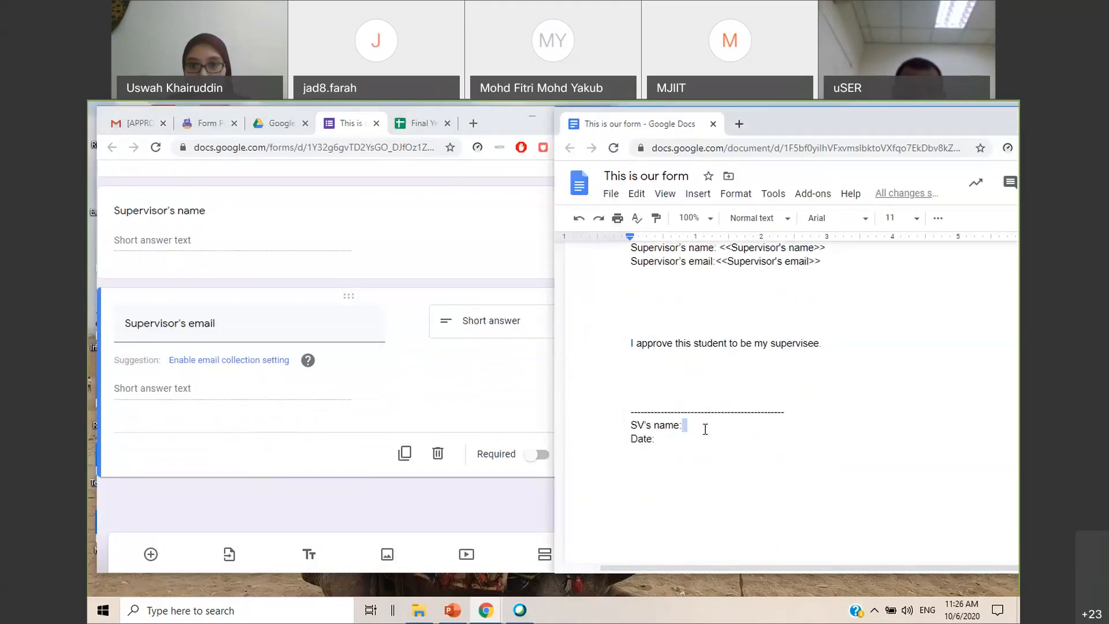
drag(834, 251, 719, 333)
key(ctrl+c)
scroll(733, 370, down, 2)
click(718, 370)
key(ctrl+v)
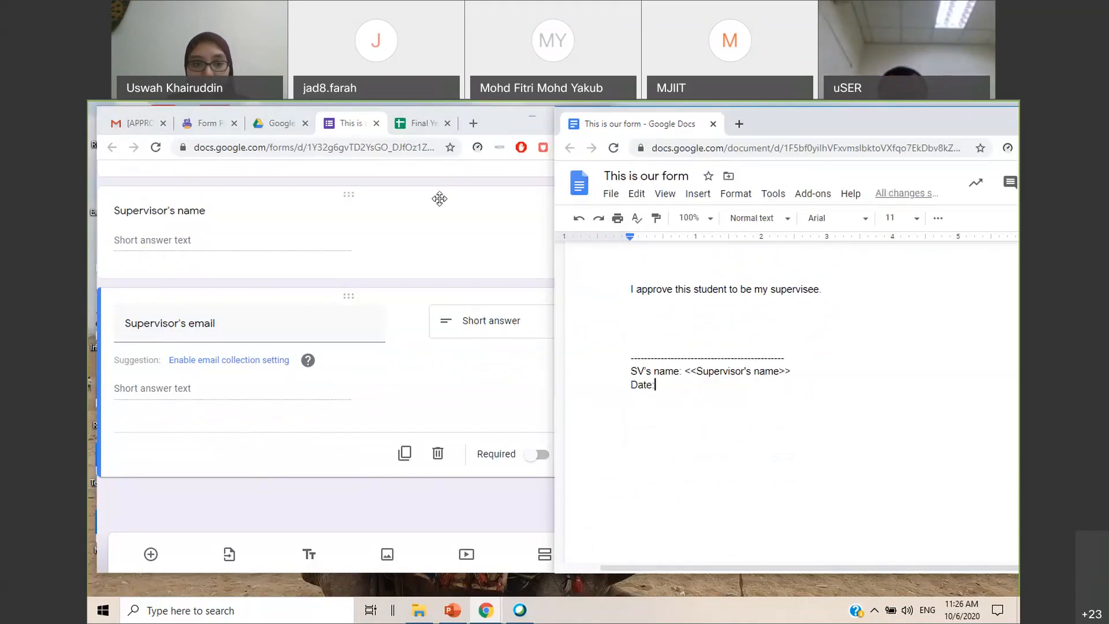
Switch to the PowerPoint workshop slides and examine the standard Form Publisher time, email and workflow markers on slides 20 and 21
key(alt+Tab)
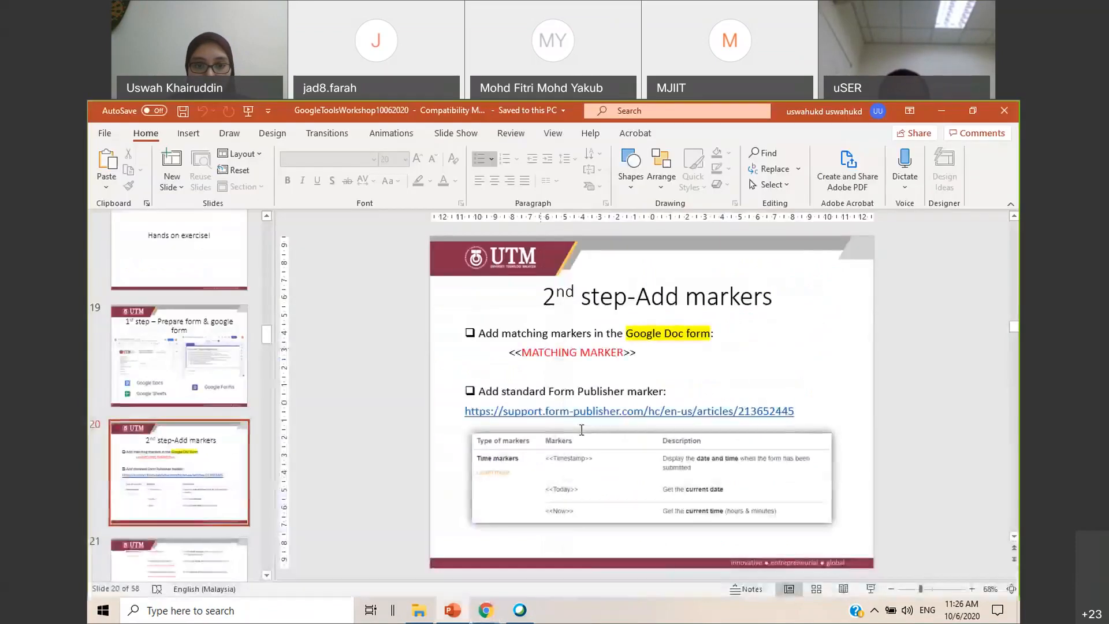
click(973, 589)
click(990, 589)
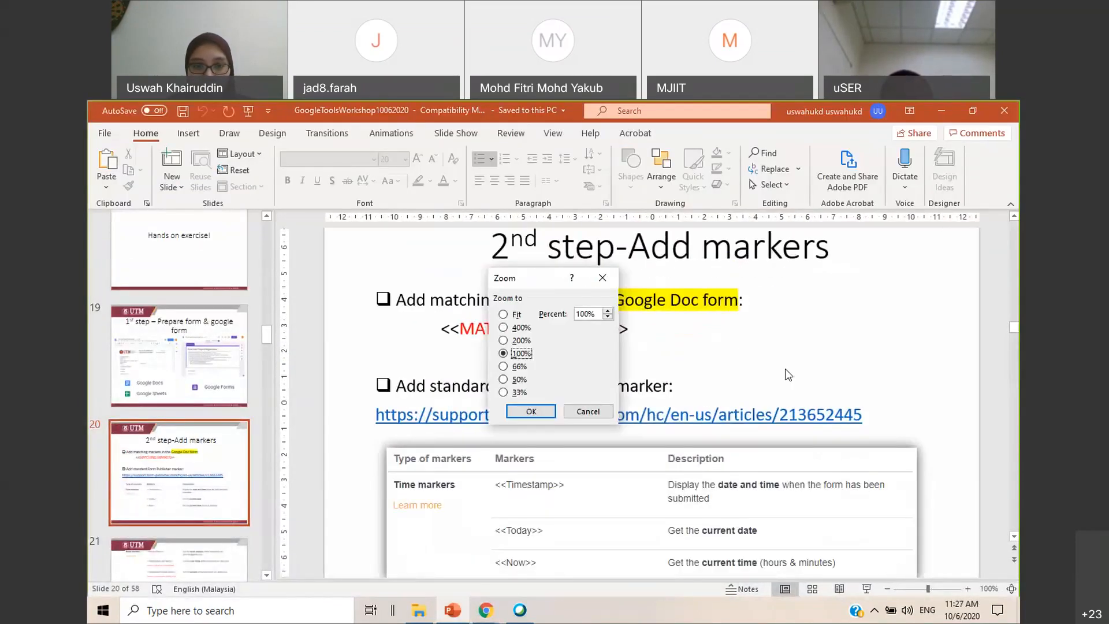
key(Return)
scroll(607, 416, down, 1)
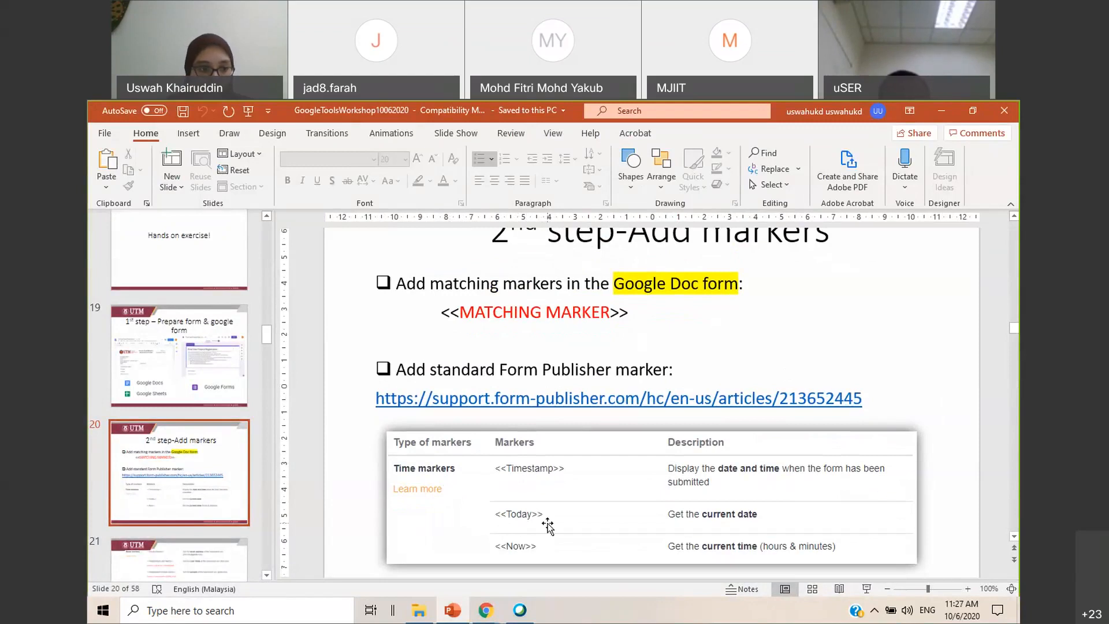
scroll(211, 508, down, 2)
click(211, 514)
scroll(600, 350, up, 2)
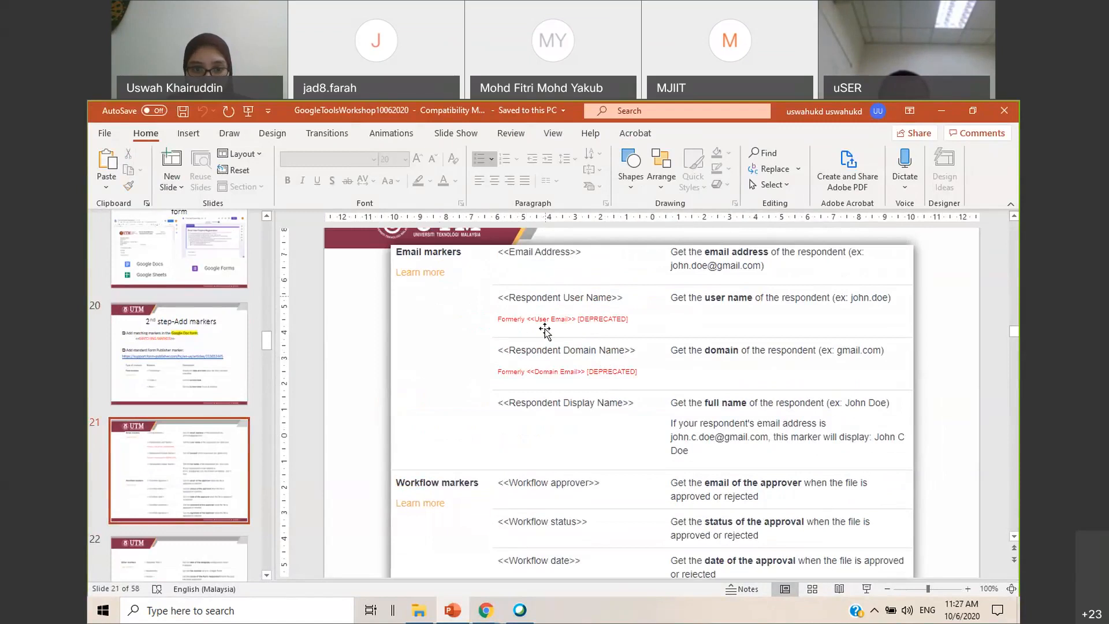
scroll(546, 332, down, 2)
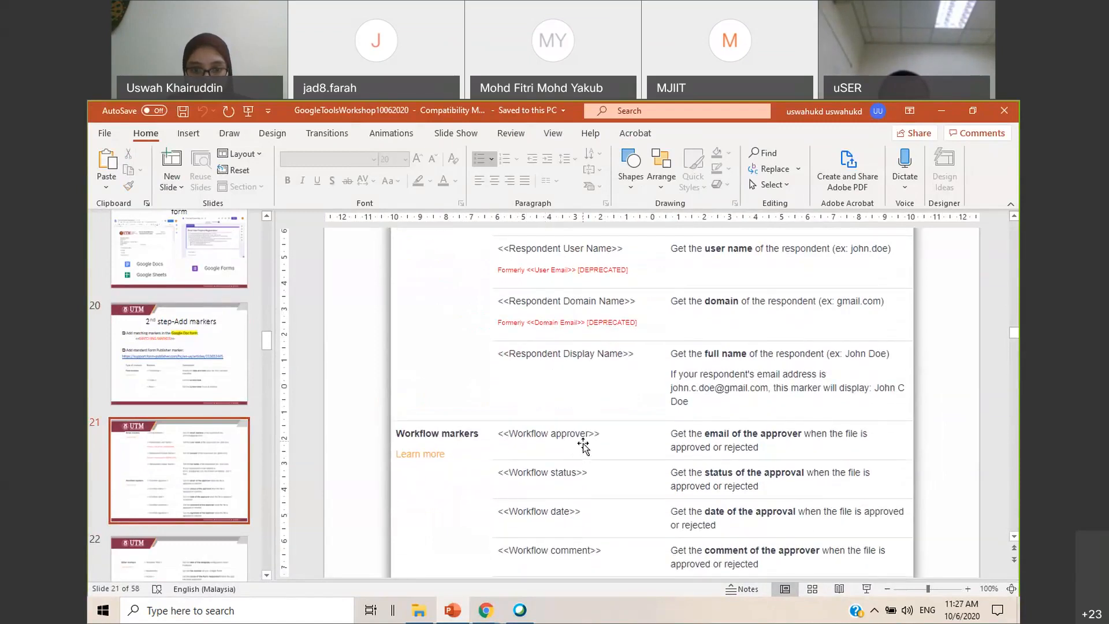
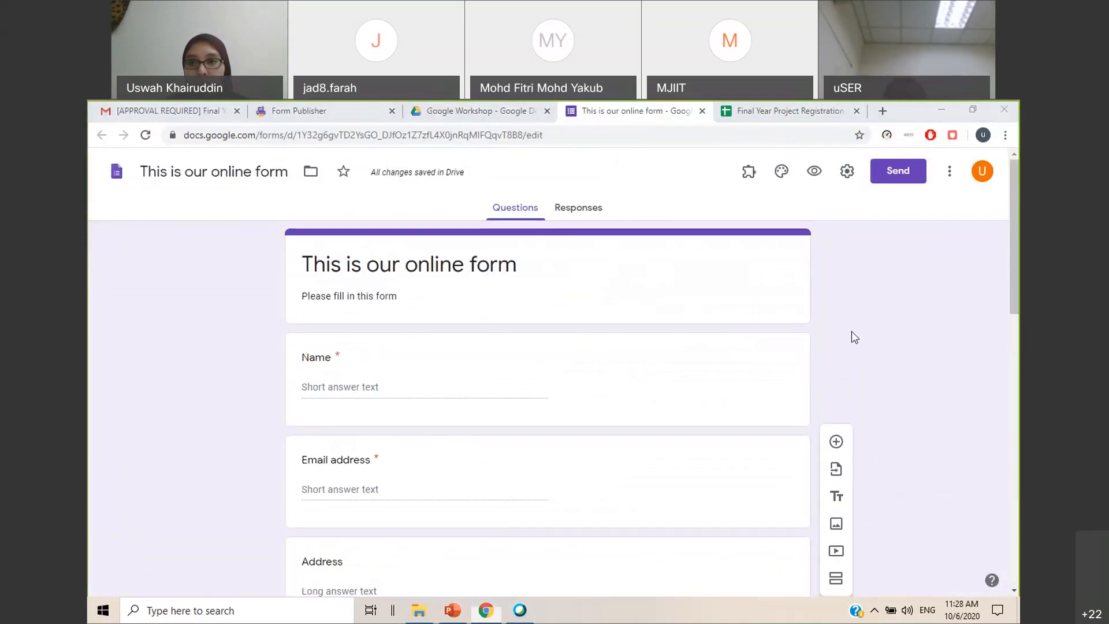
Browse the G Suite Marketplace add-ons for Forms and locate Form Publisher
click(949, 179)
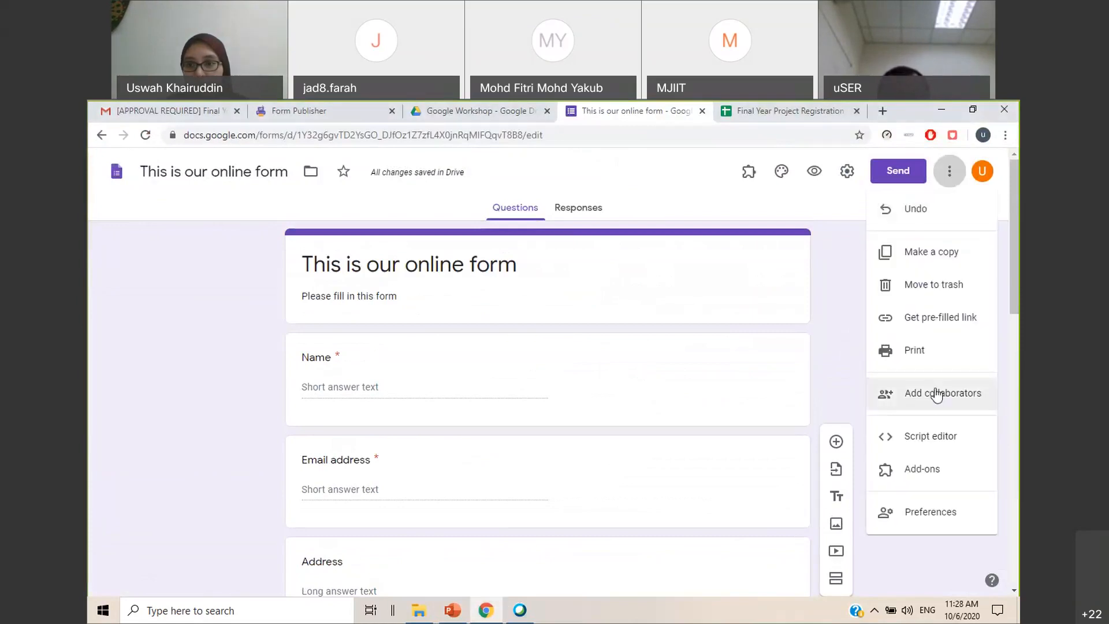
click(921, 469)
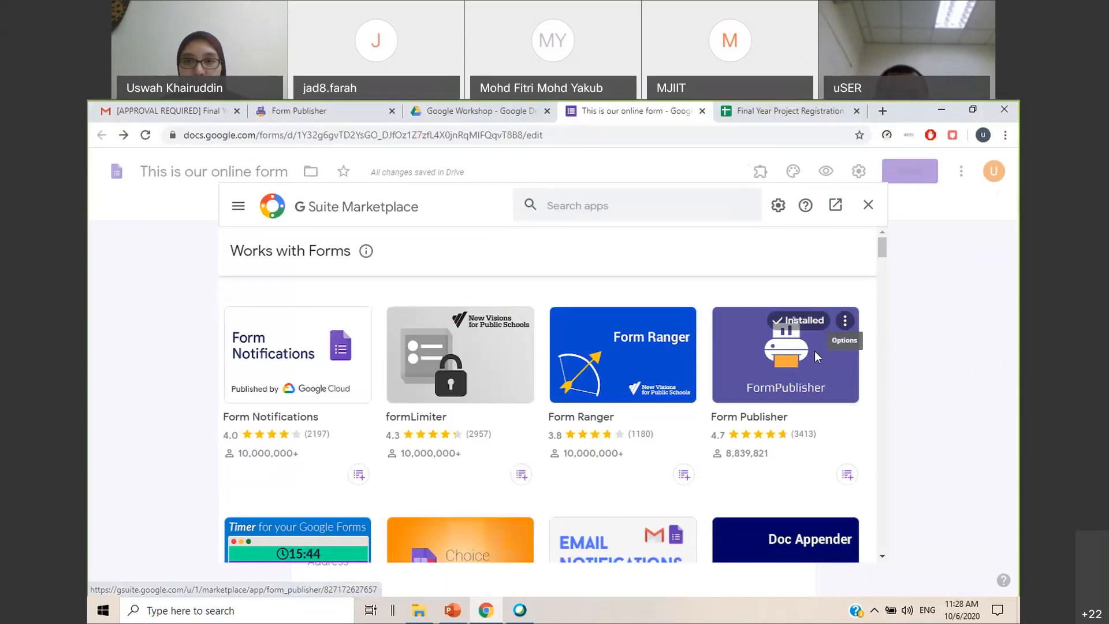
click(867, 206)
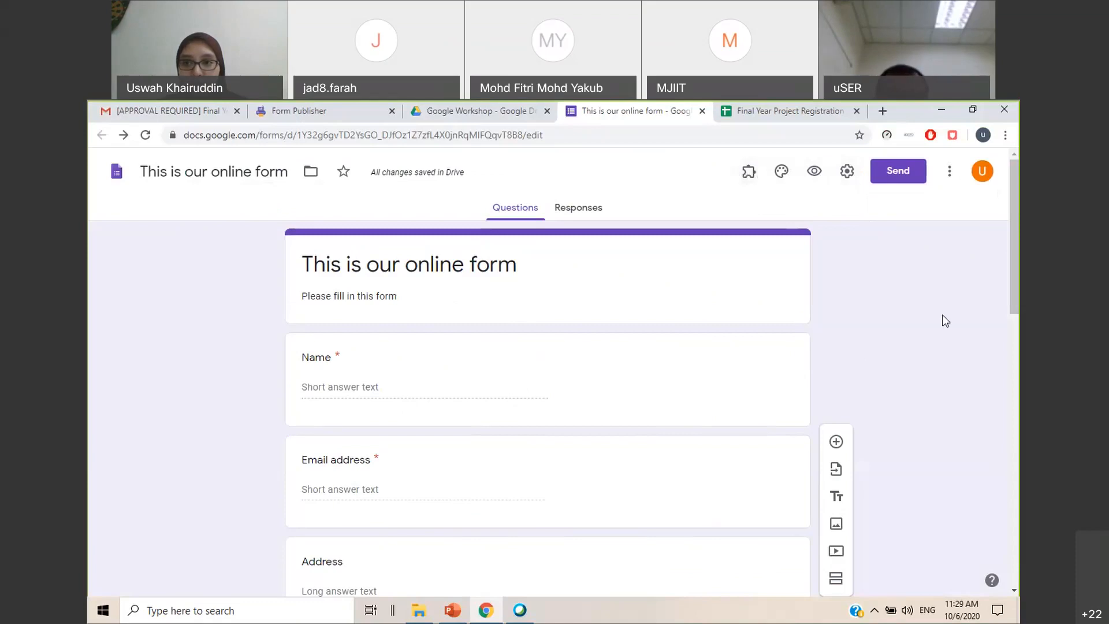
Try to start Form Publisher from the online form's installed add-ons
click(753, 182)
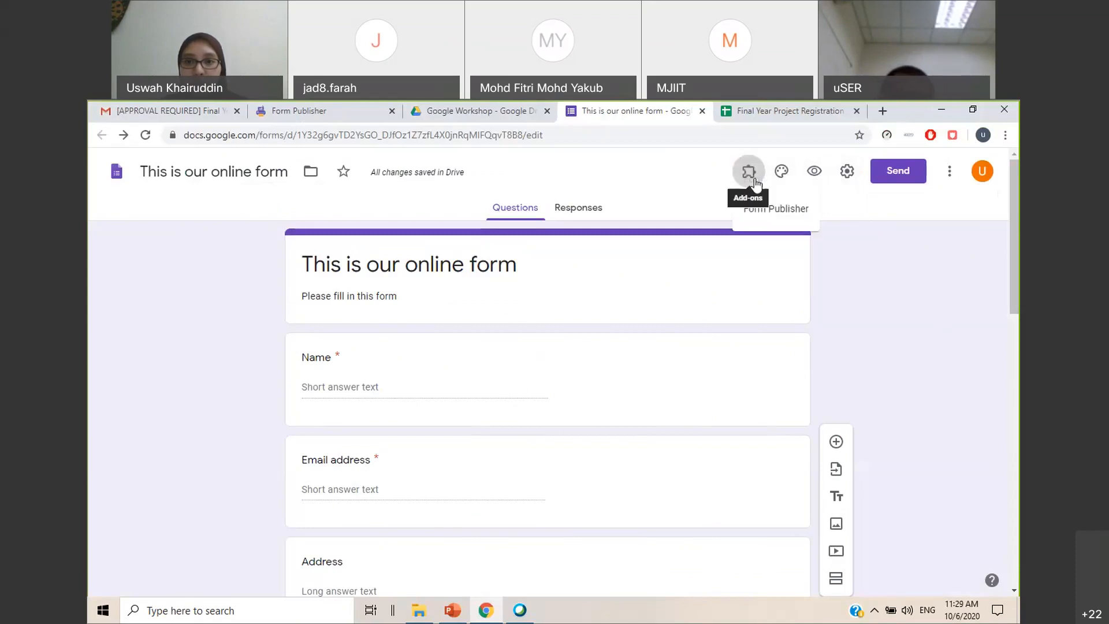
click(778, 212)
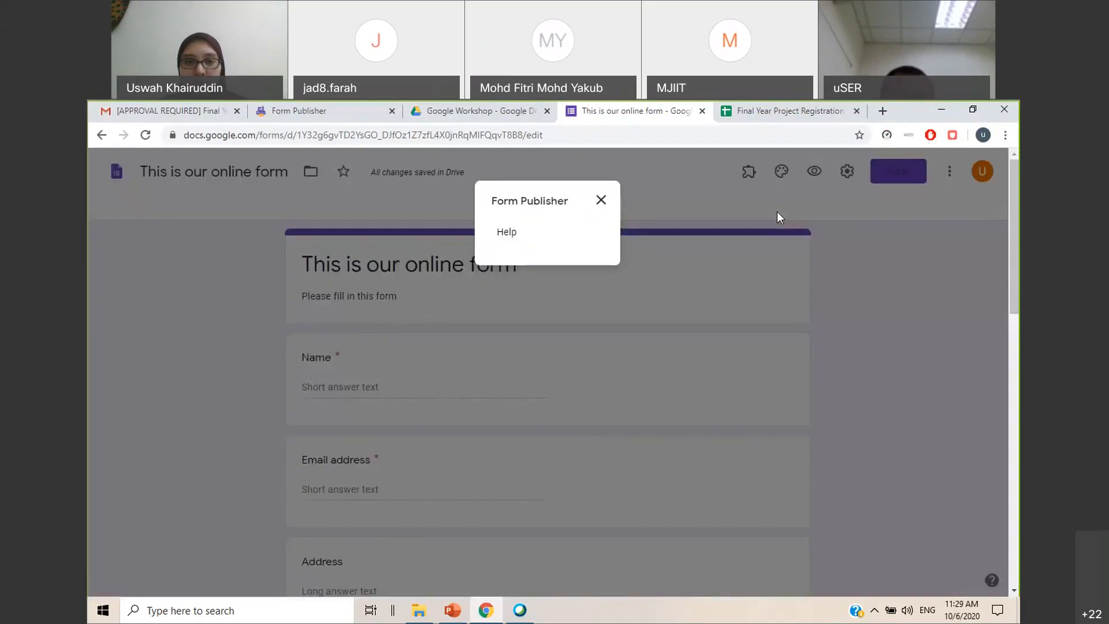
click(601, 203)
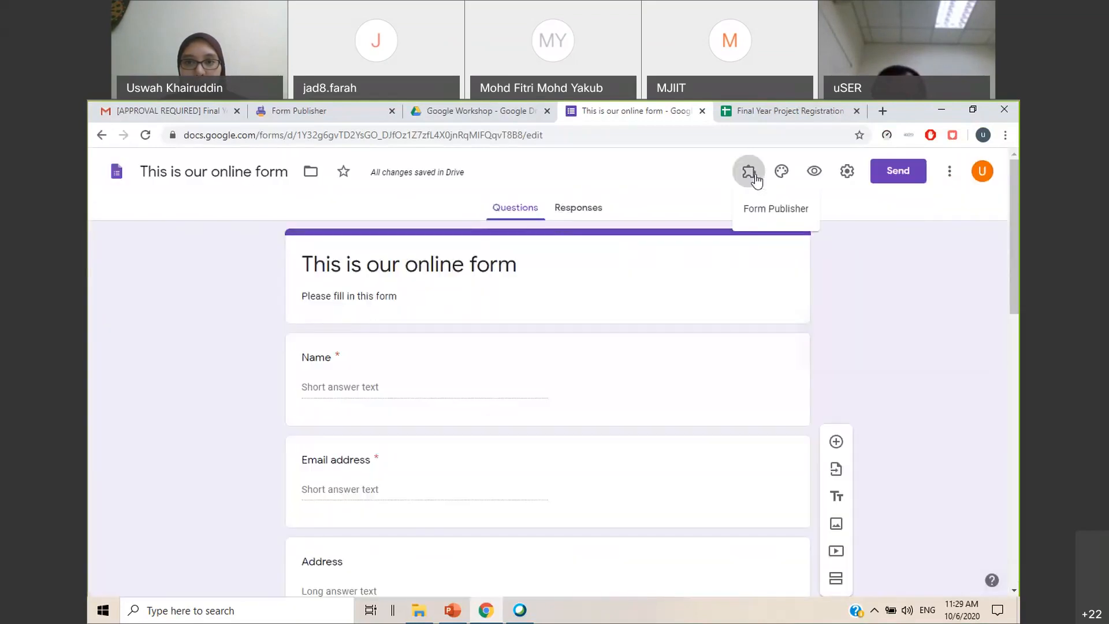
Close the online form and the registration spreadsheet, reload the Google Workshop Drive folder, and reopen "This is our online form"
click(703, 112)
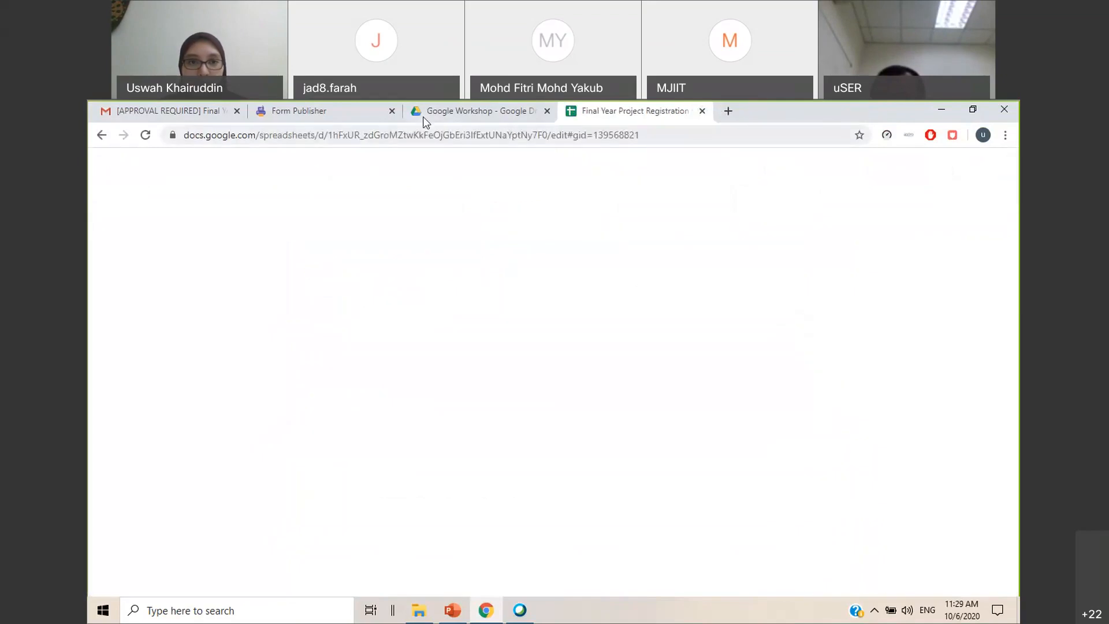
click(425, 112)
click(702, 112)
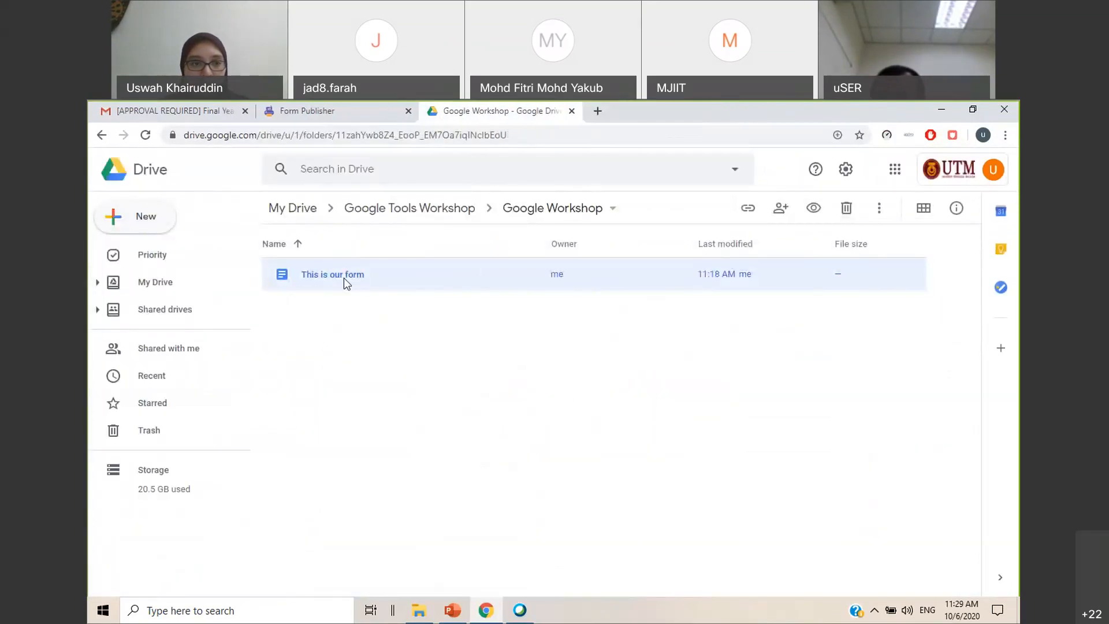
click(145, 135)
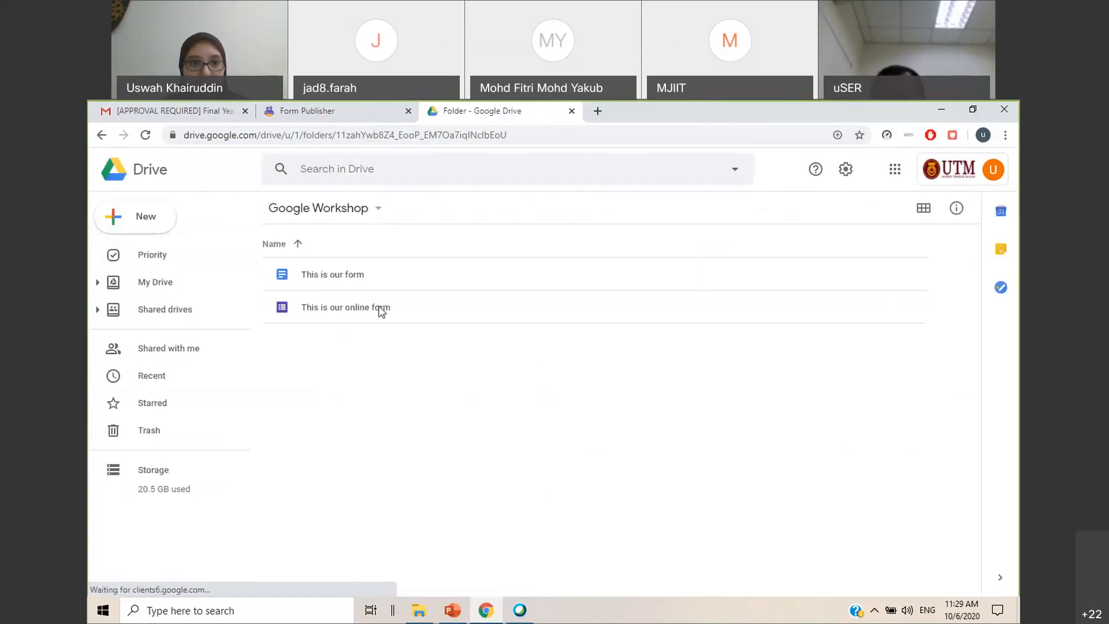
double_click(352, 309)
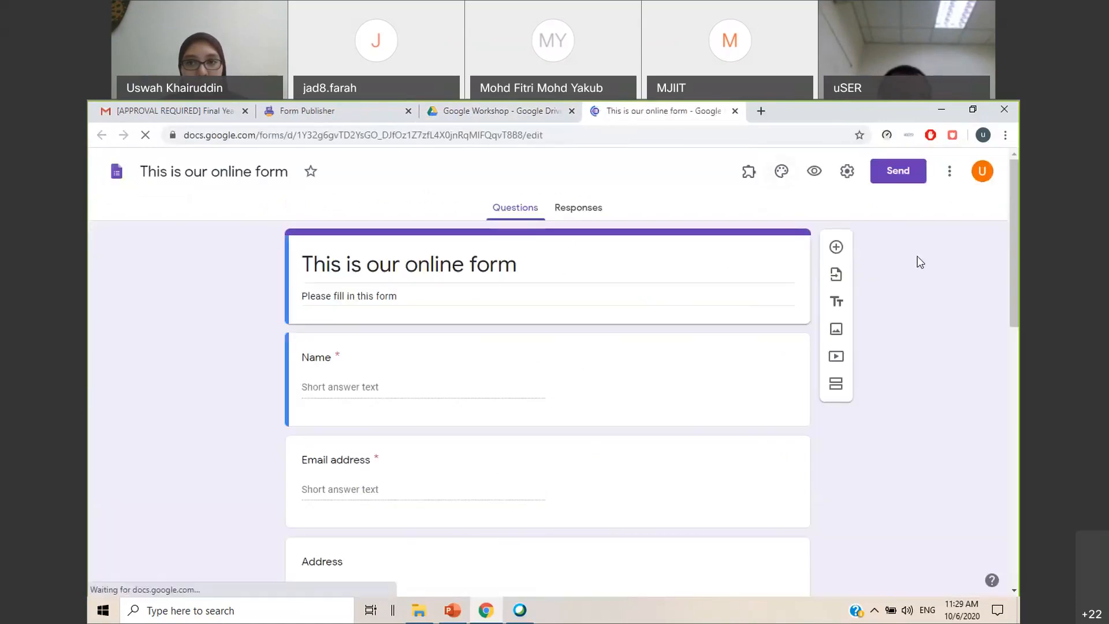
Start the Form Publisher add-on setup for the reopened online form
click(754, 183)
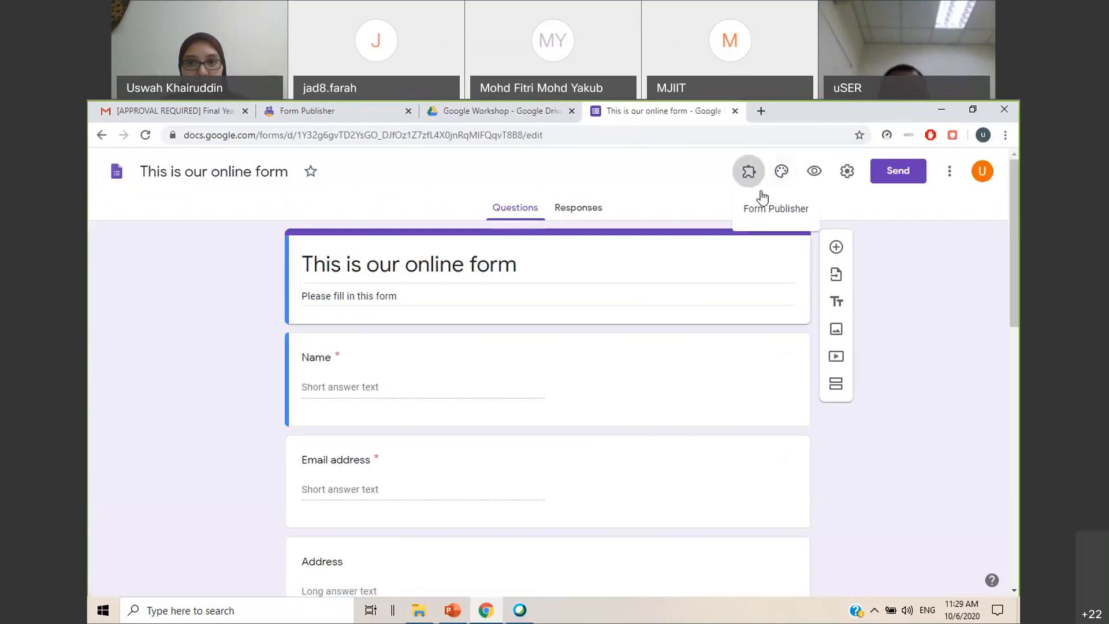
click(768, 208)
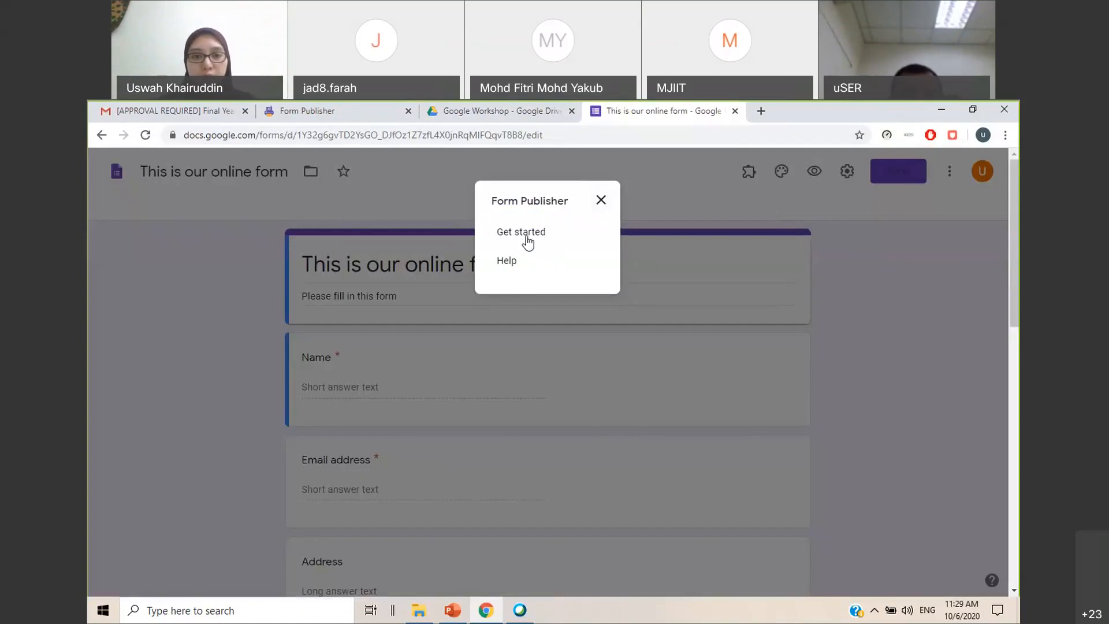
click(527, 237)
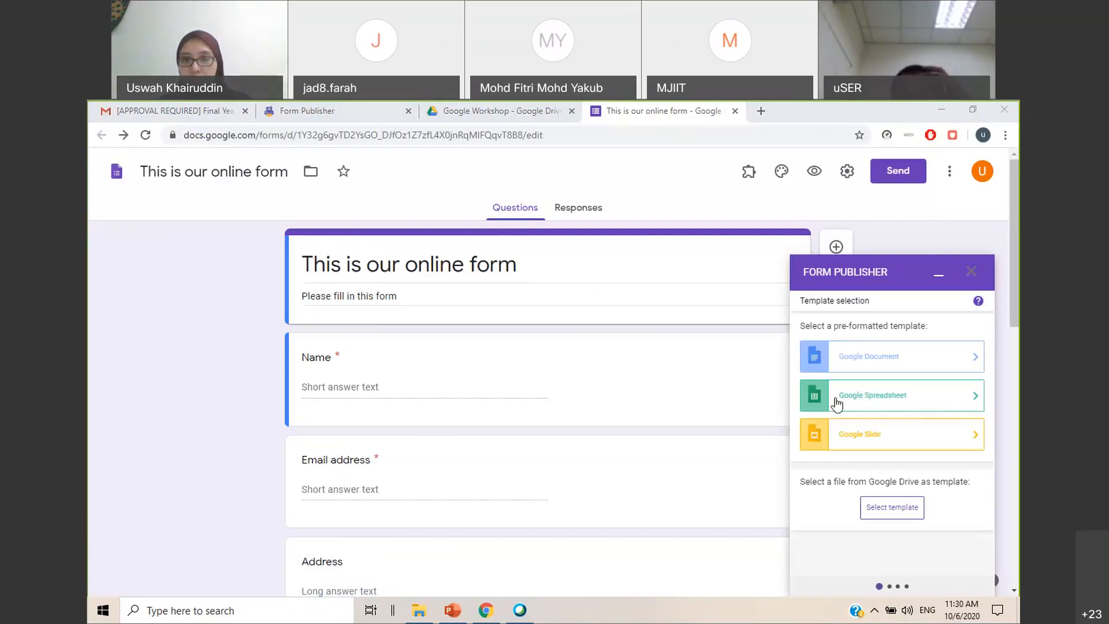
Open the "This is our form" document from the Google Workshop Drive folder, and return to the online form
click(462, 115)
double_click(421, 276)
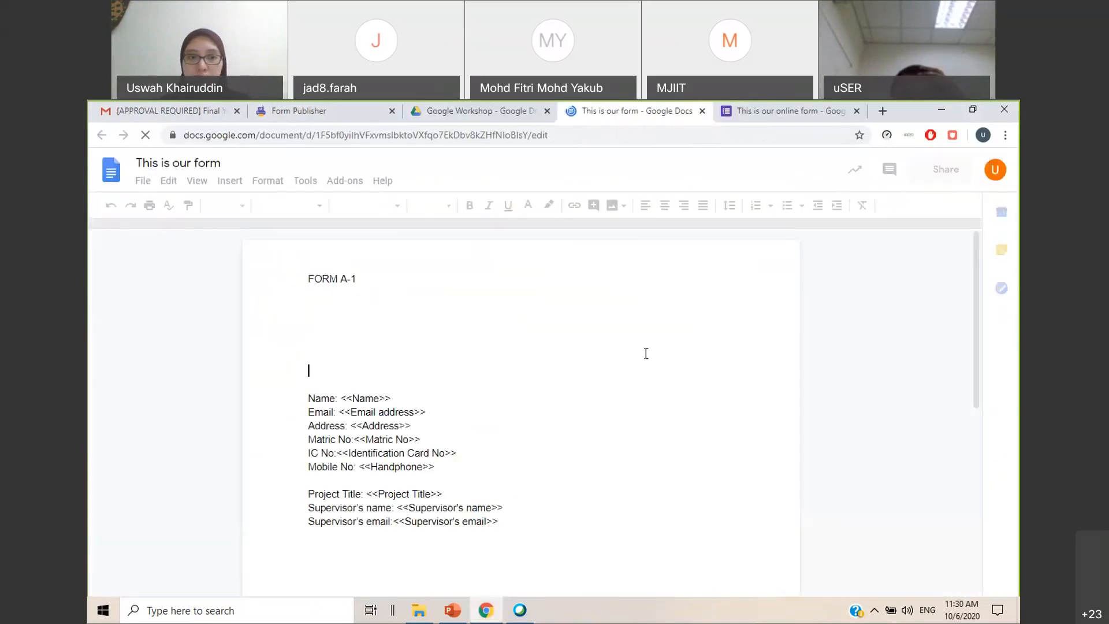
click(778, 117)
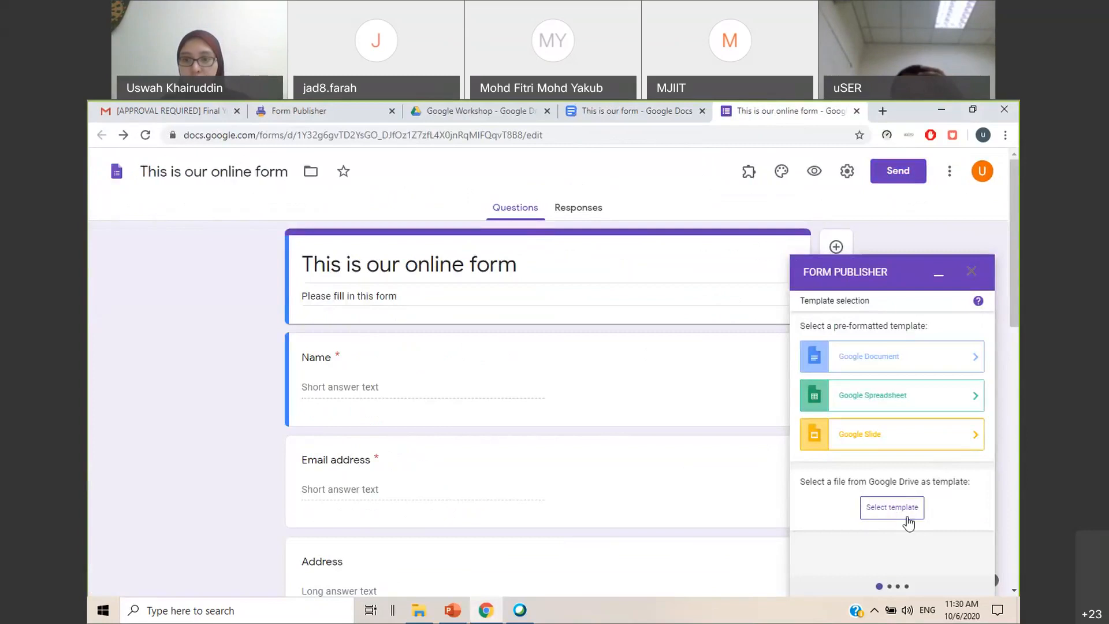
Select the "This is our form" document from Google Drive as the Form Publisher template
click(904, 513)
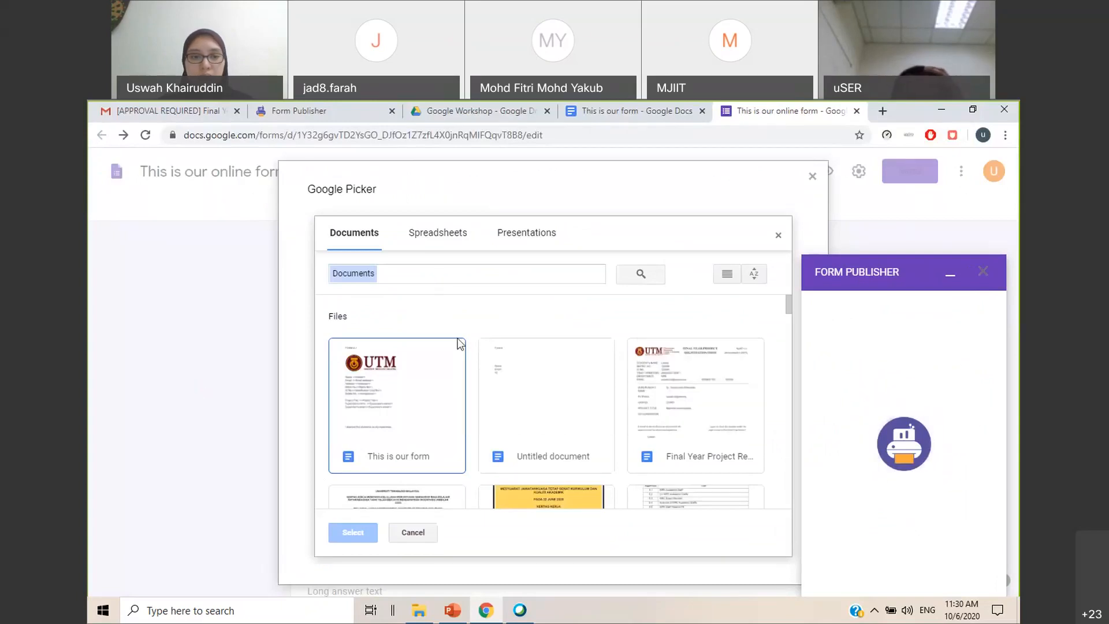
click(414, 411)
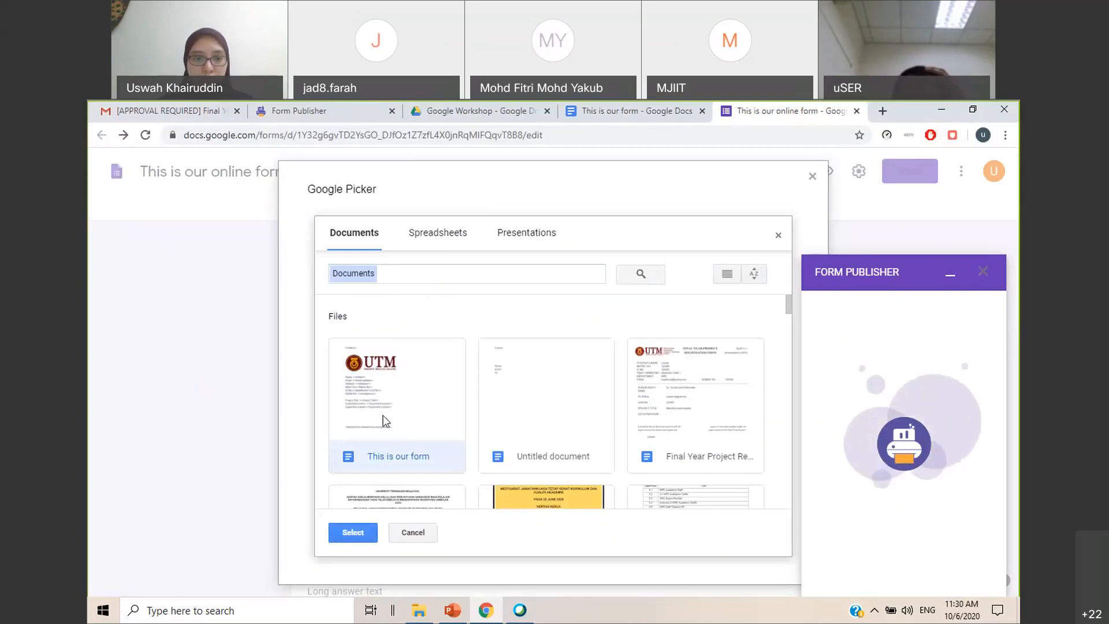
click(362, 532)
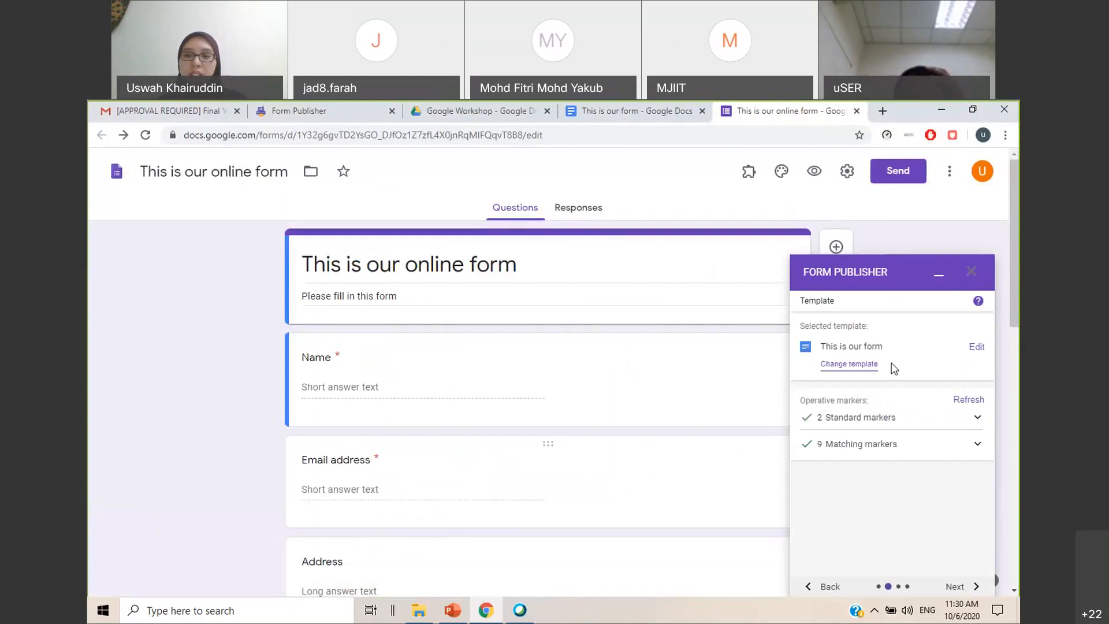
Review all markers in the "This is our form" template document, from the student details down to the form number
click(676, 112)
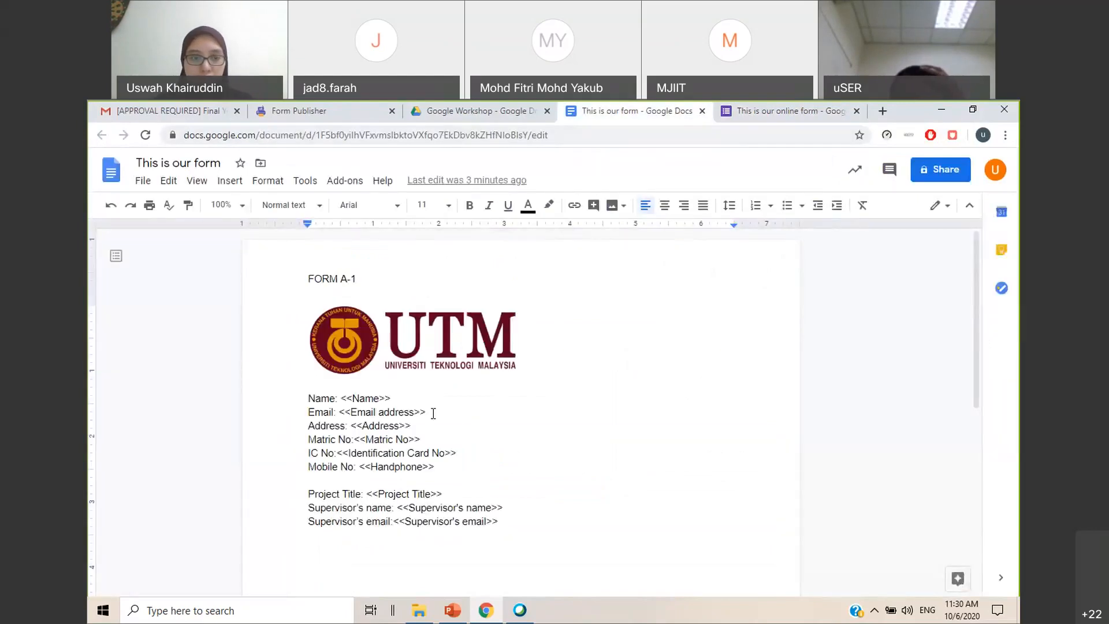
scroll(436, 416, down, 3)
scroll(436, 416, up, 1)
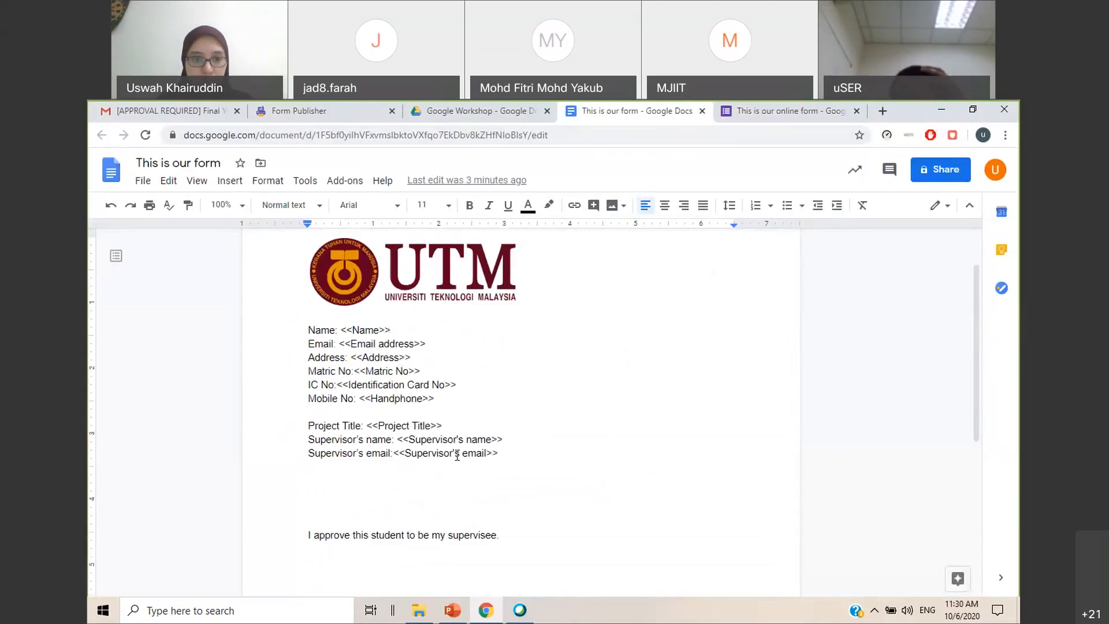
scroll(497, 447, down, 2)
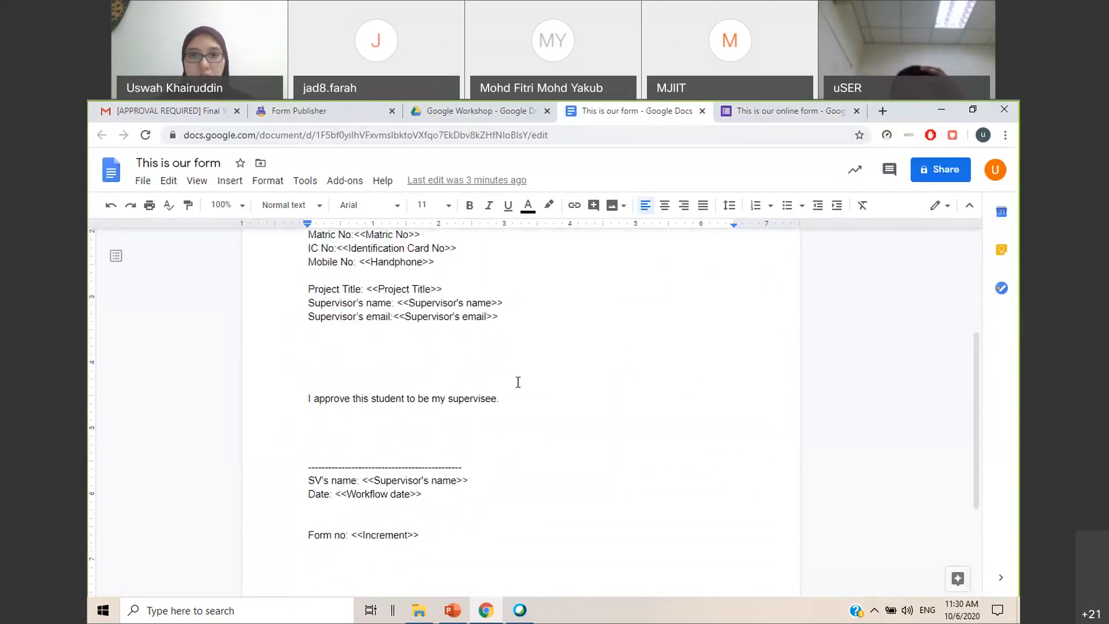
scroll(517, 382, up, 2)
click(758, 113)
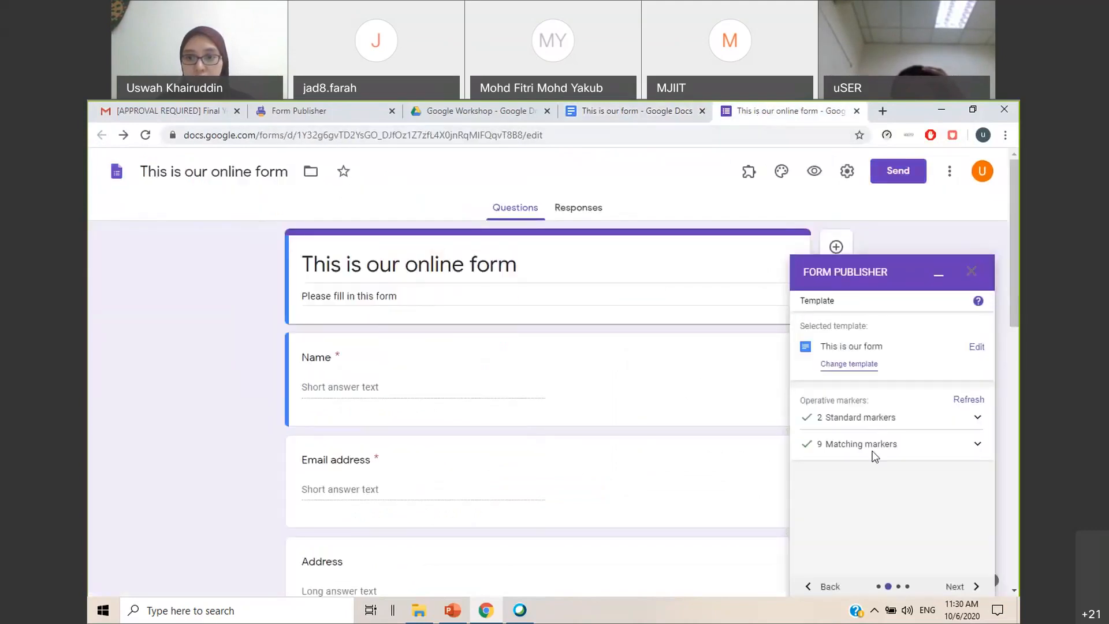
Examine the standard markers and the matching markers that Form Publisher lists for the selected template
click(978, 427)
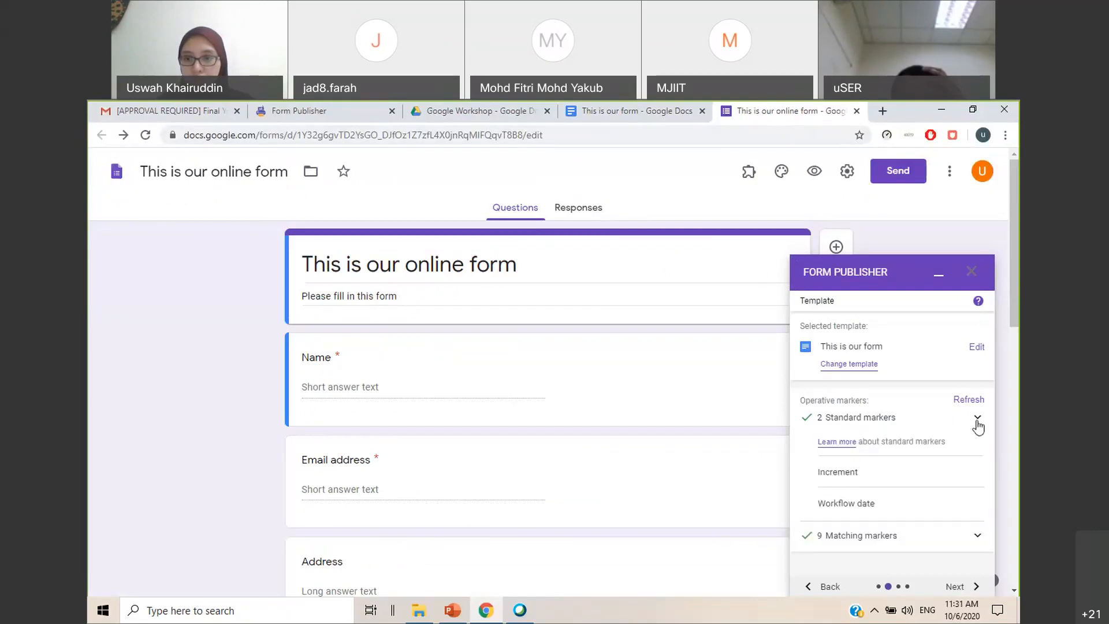
scroll(874, 433, down, 1)
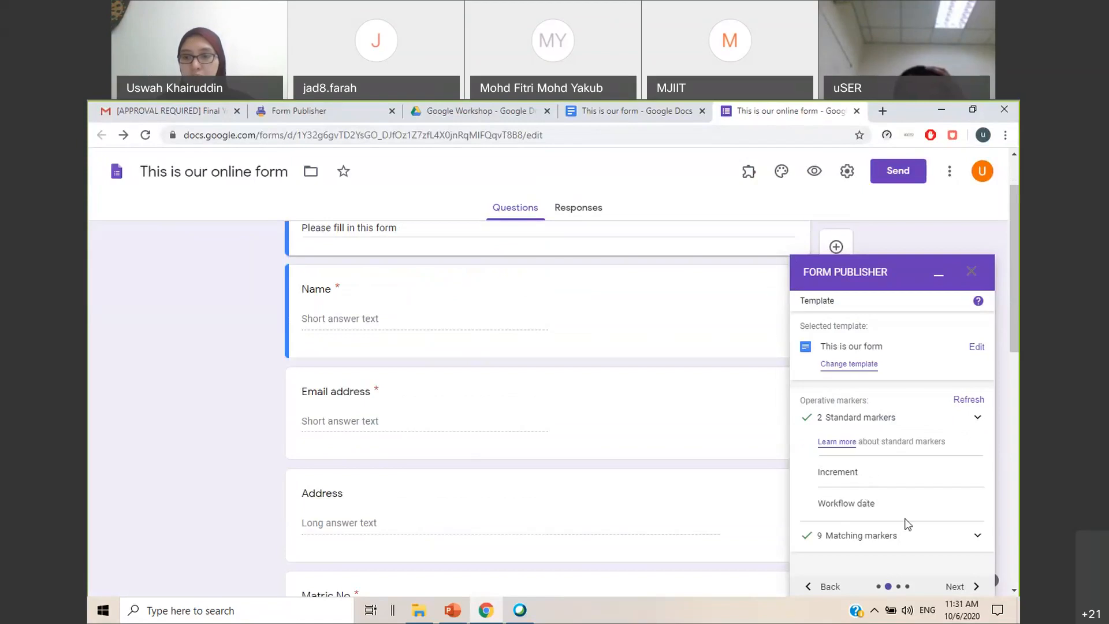
click(977, 536)
scroll(942, 479, down, 5)
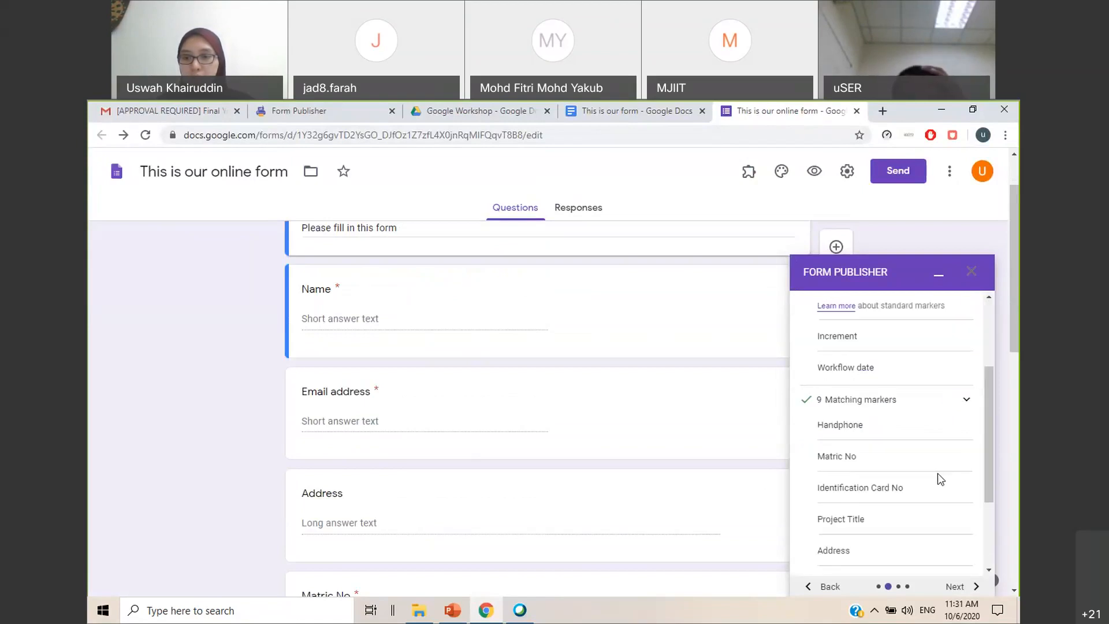
scroll(866, 401, up, 1)
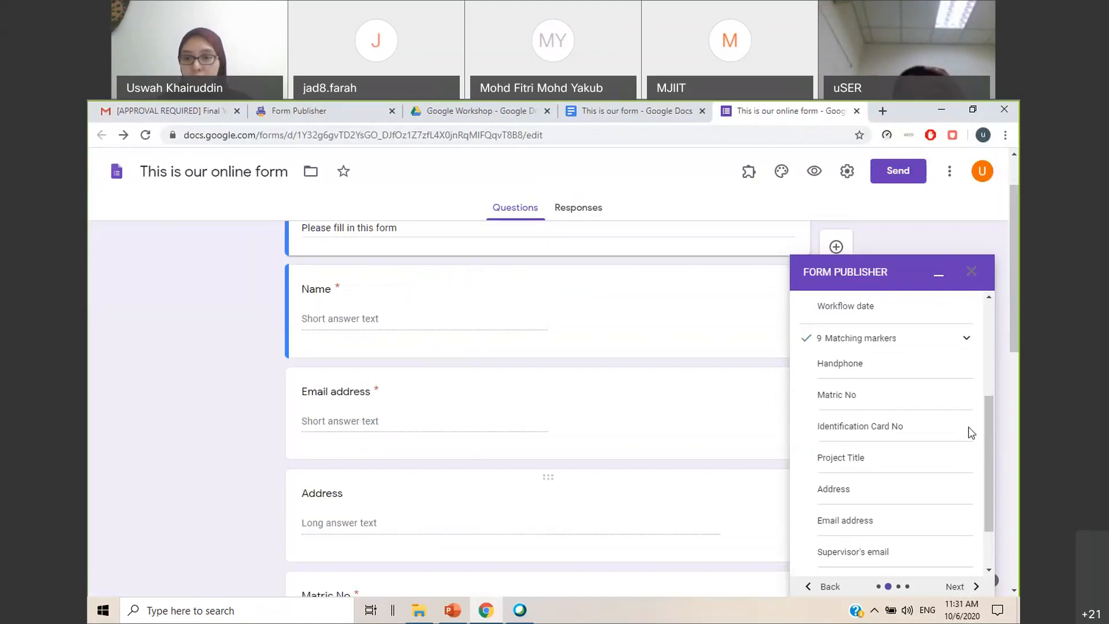
scroll(891, 421, down, 1)
scroll(891, 421, up, 5)
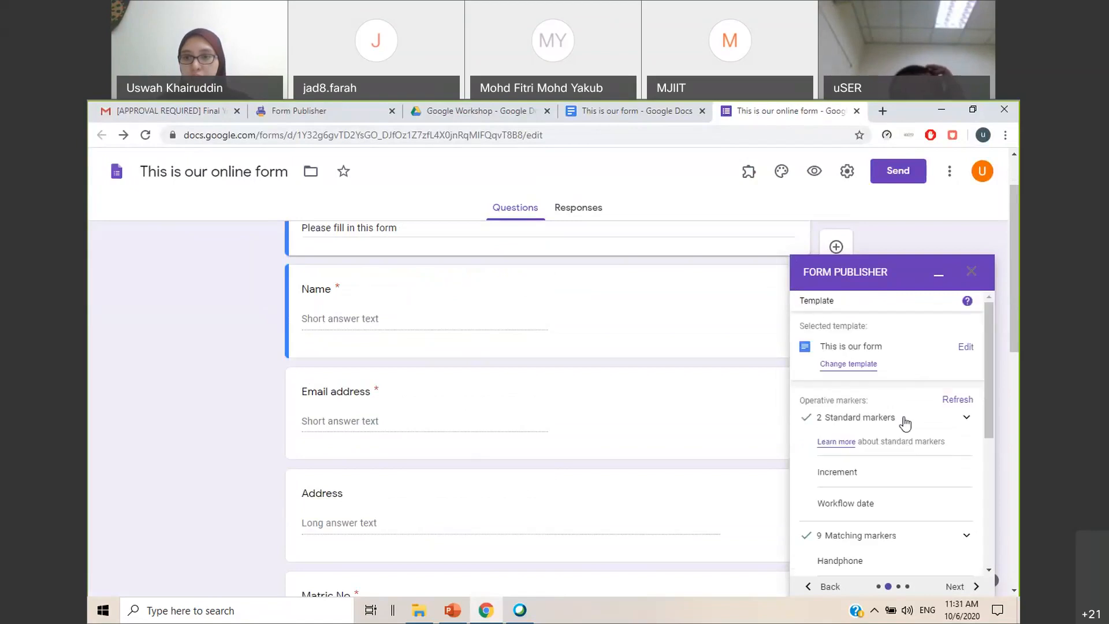
click(965, 418)
click(967, 446)
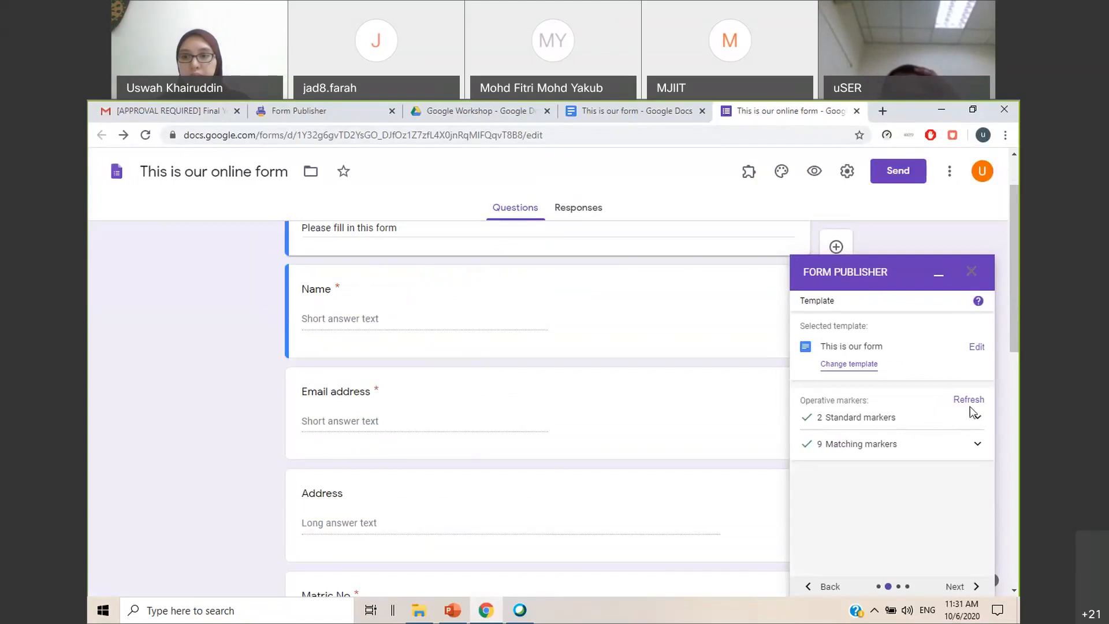
Add the test marker <<formname>> on a new line below the Form no line of the template document
click(686, 113)
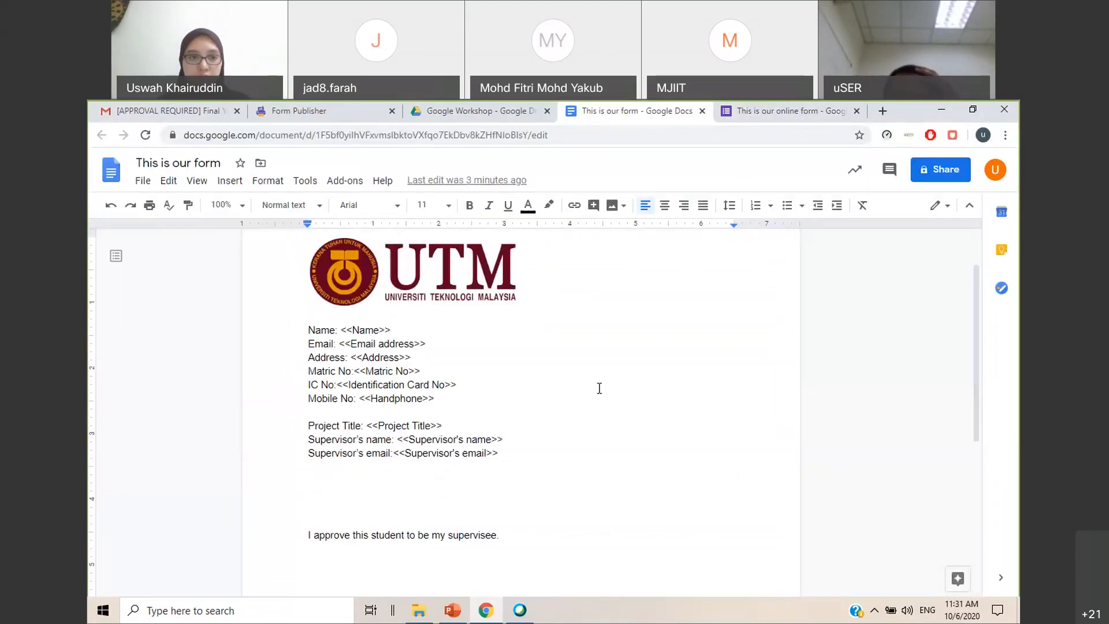
scroll(584, 368, down, 1)
click(489, 424)
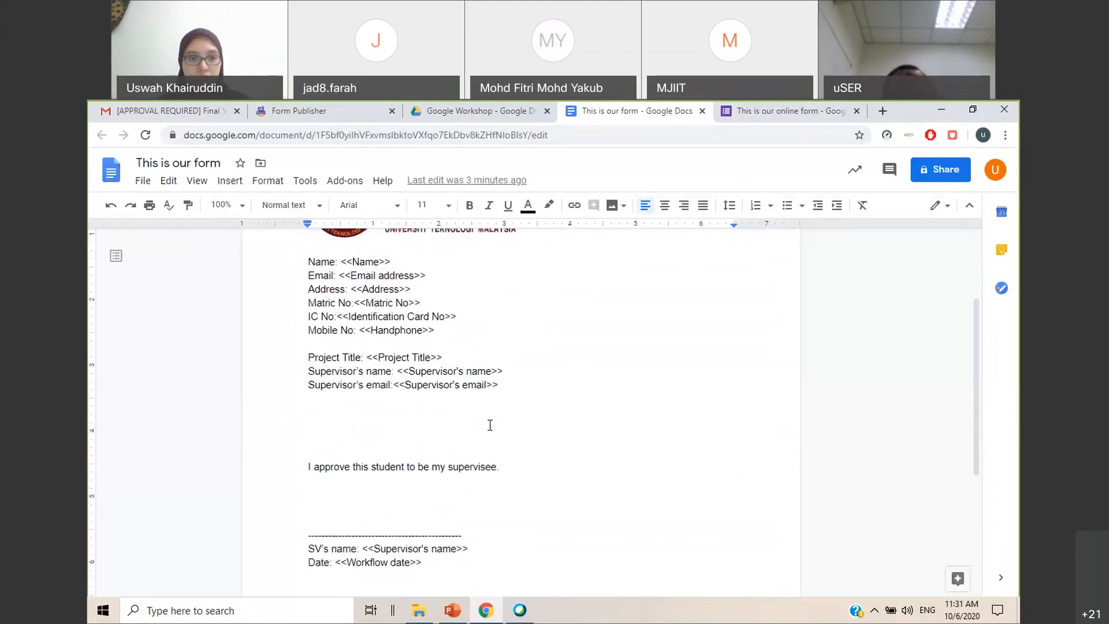
scroll(490, 425, down, 5)
click(489, 426)
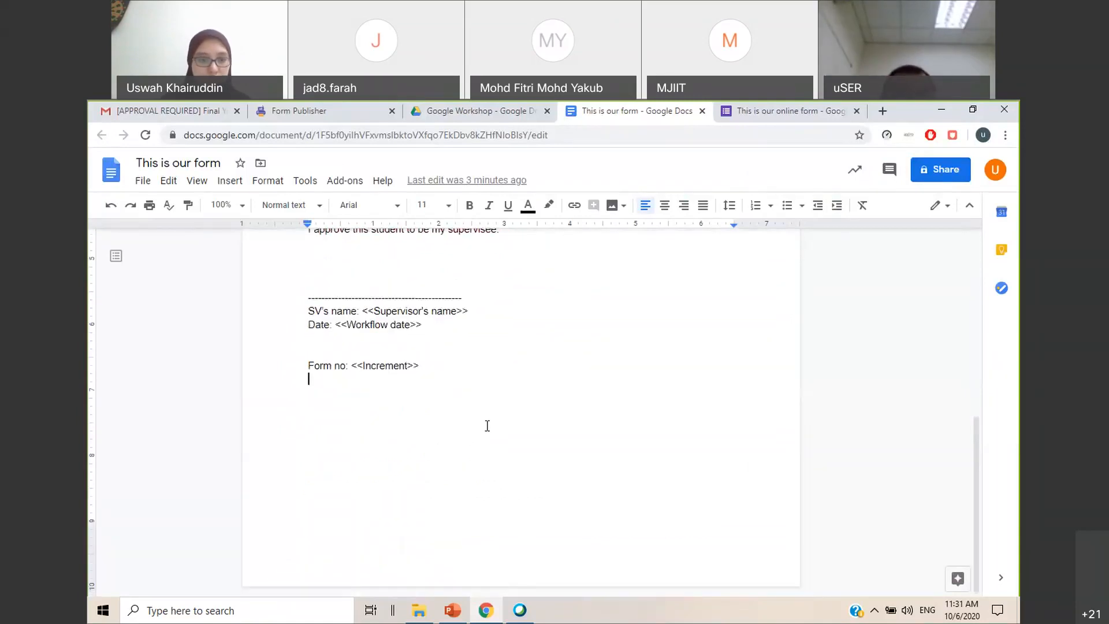
text(<<)
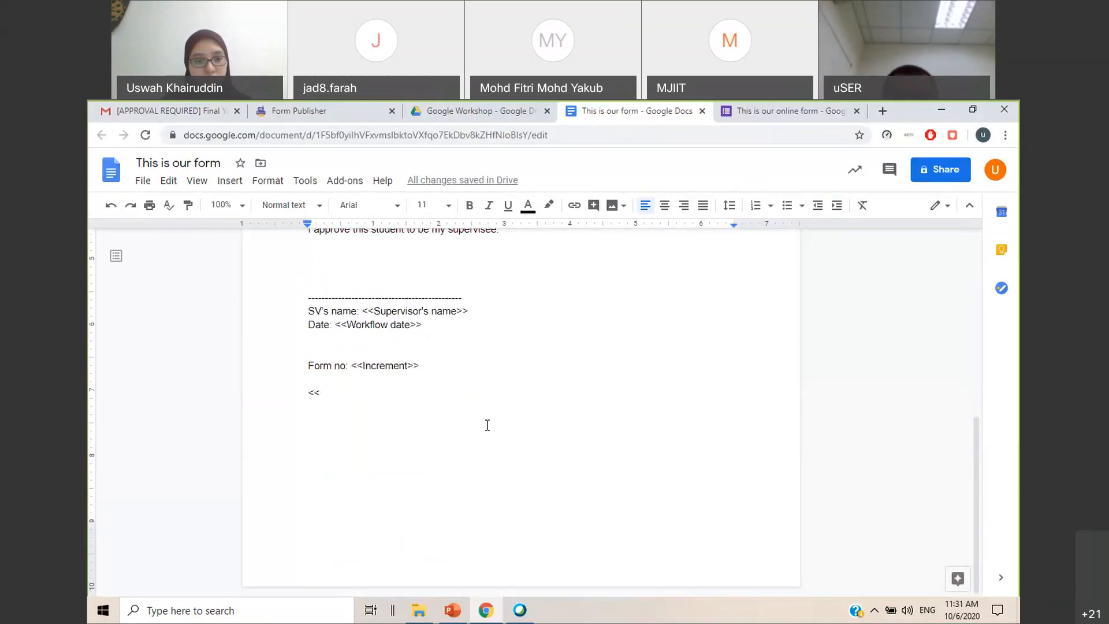
text(formname>>)
Refresh the template's operative markers in Form Publisher and check the issue markers
click(792, 111)
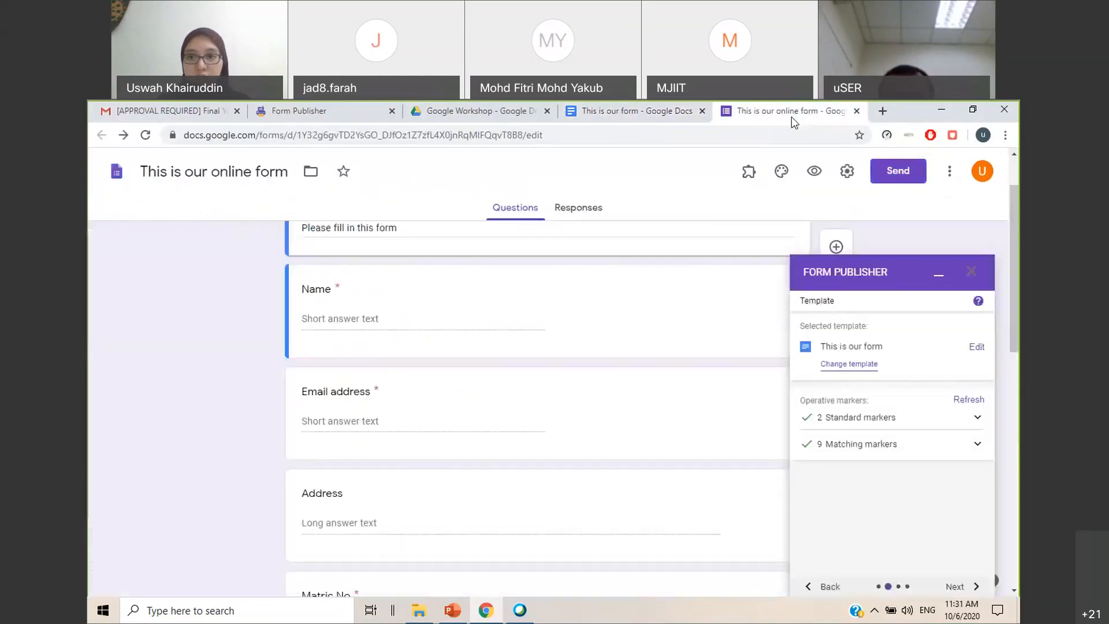
click(962, 400)
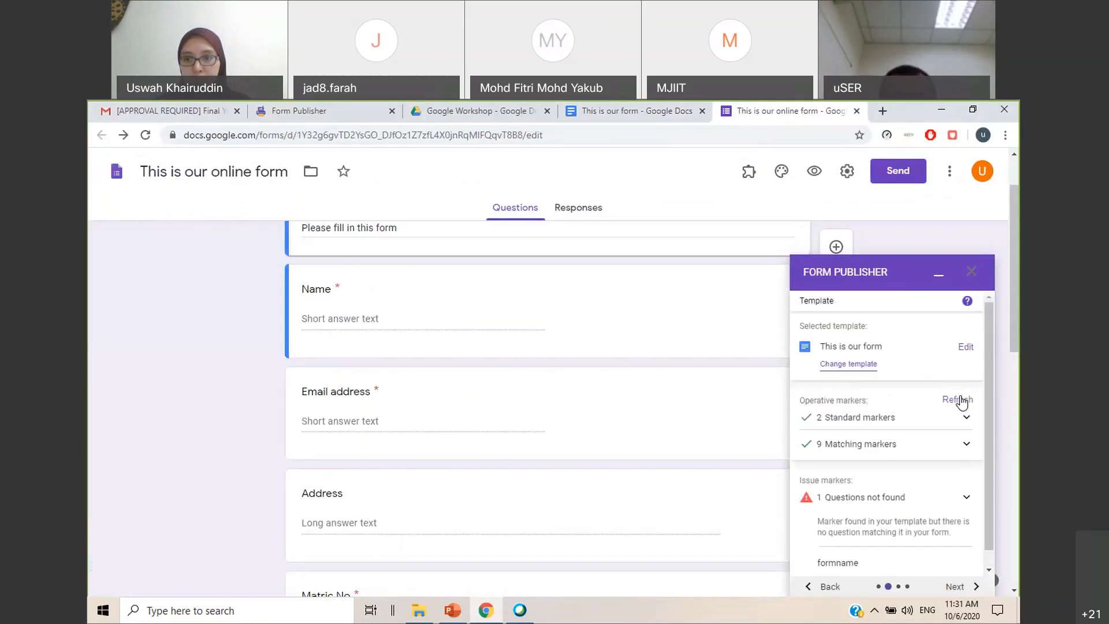
scroll(962, 399, down, 1)
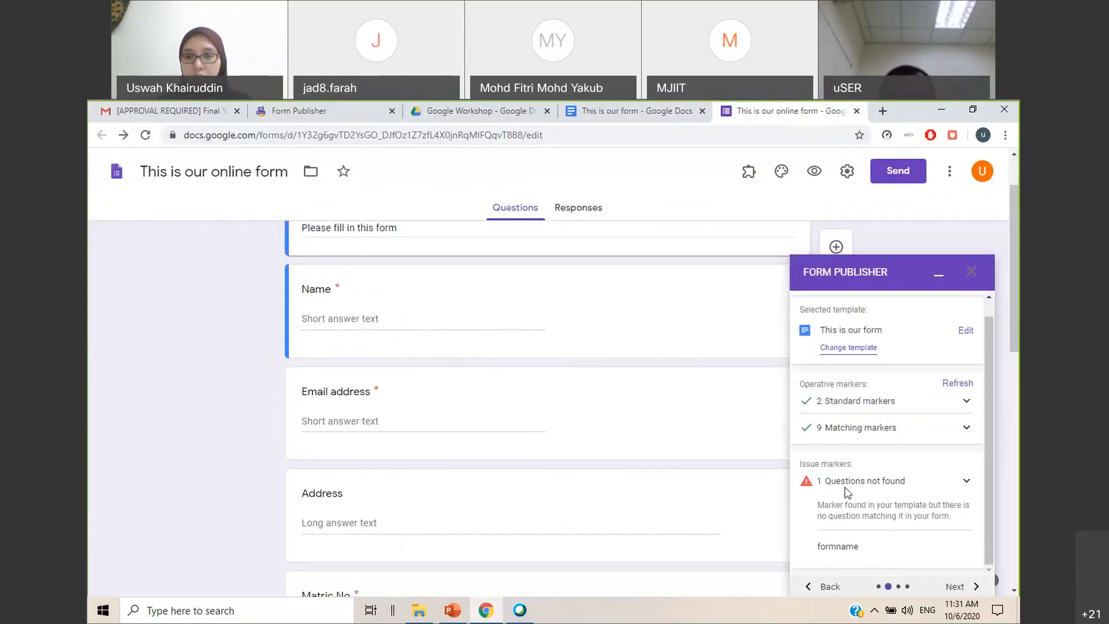
Delete the <<formname>> test marker from the template document and return to the online form's refreshed marker list in Form Publisher
click(670, 111)
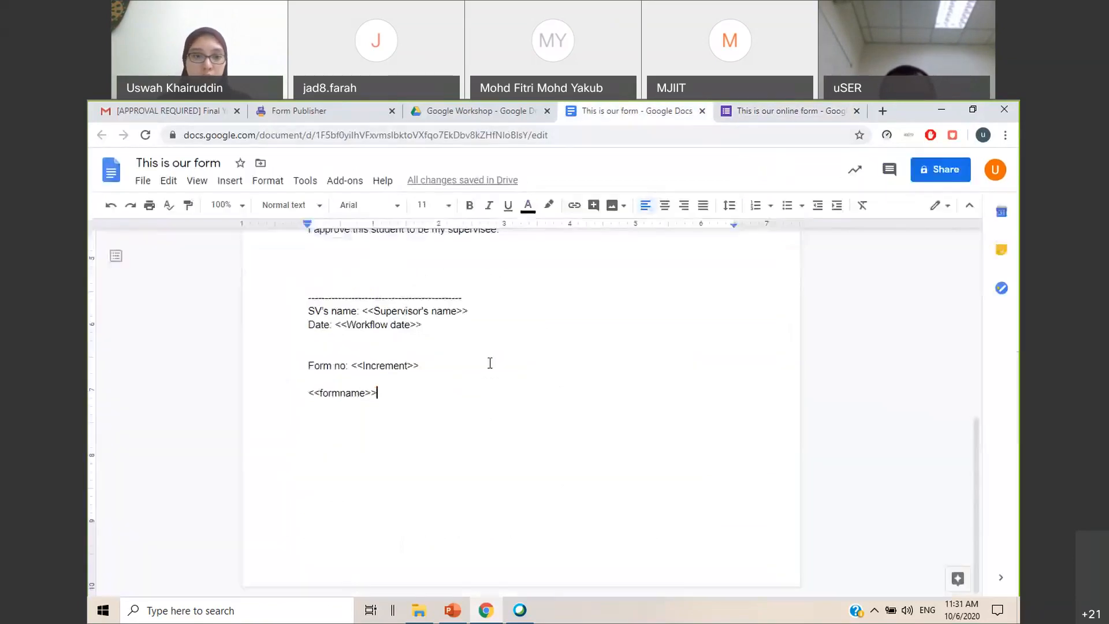
drag(379, 393, 310, 393)
key(Delete)
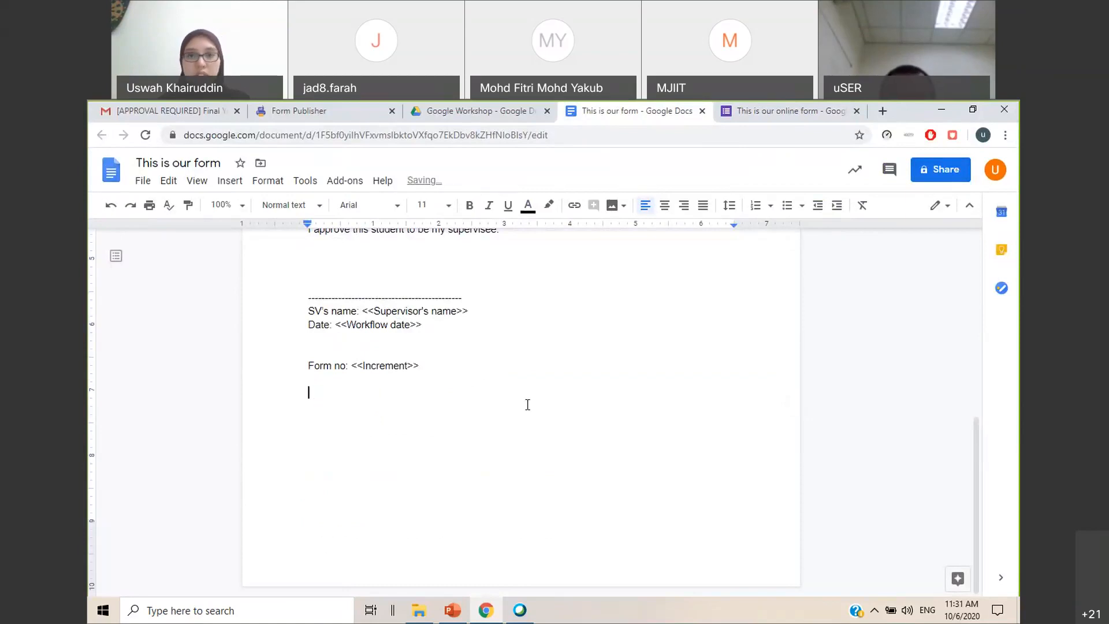
click(786, 111)
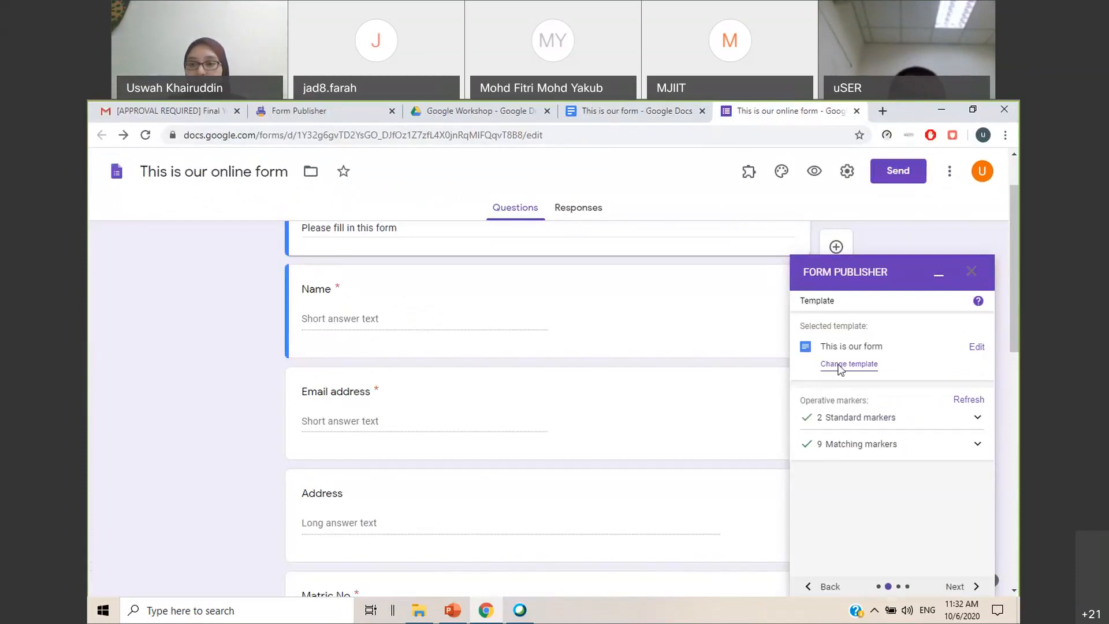
Advance Form Publisher to the destination folder and naming convention settings and examine the output folder and generated files title
click(962, 586)
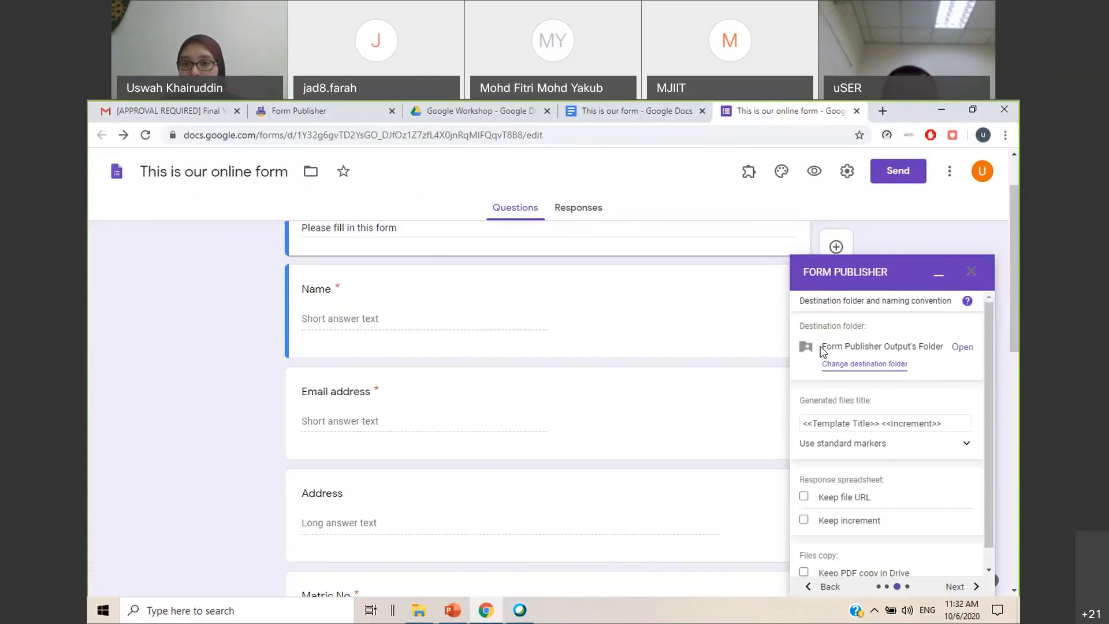
drag(827, 347, 945, 350)
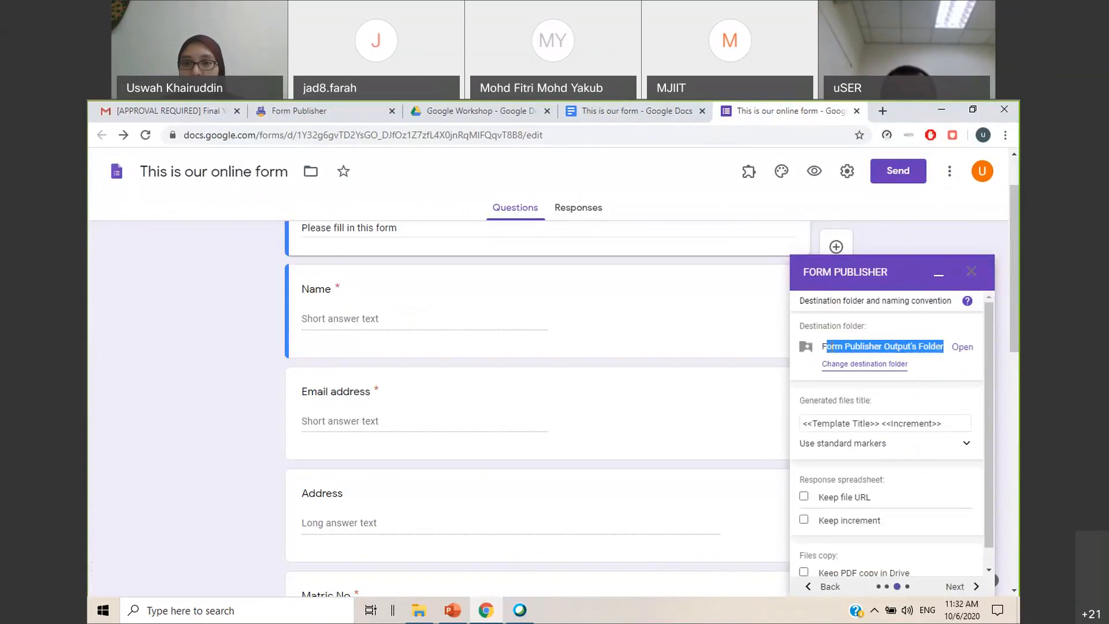
click(822, 348)
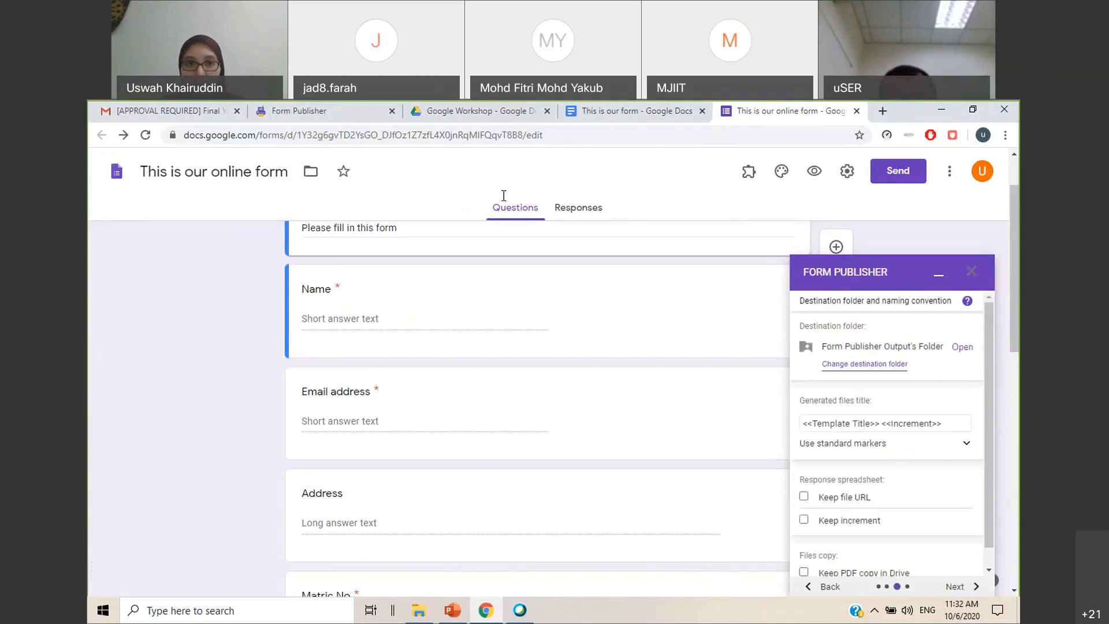
click(471, 110)
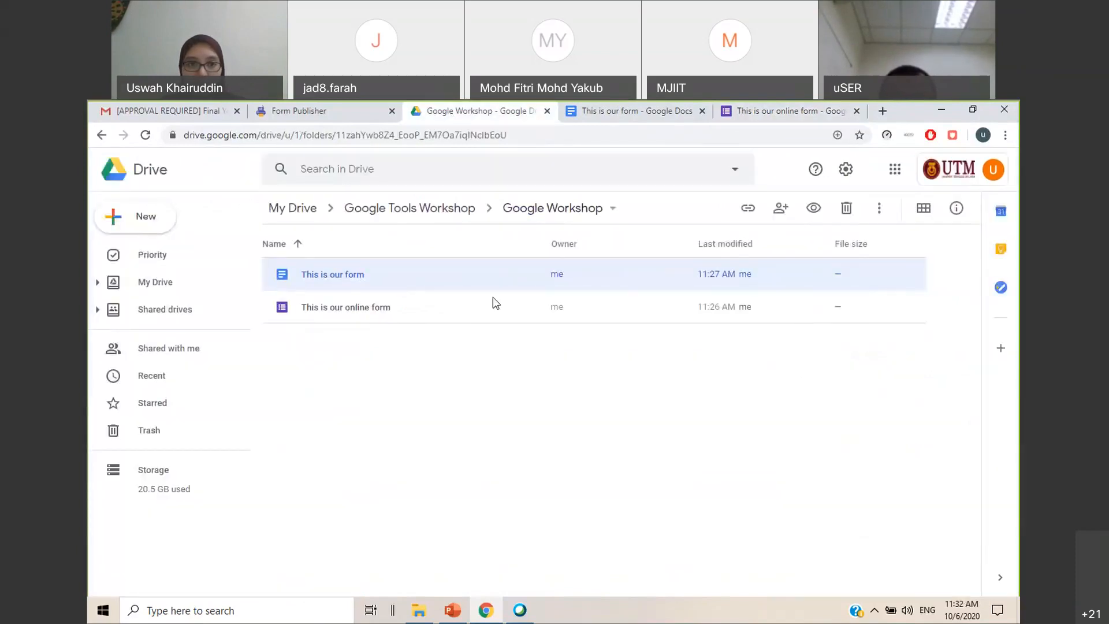
click(635, 110)
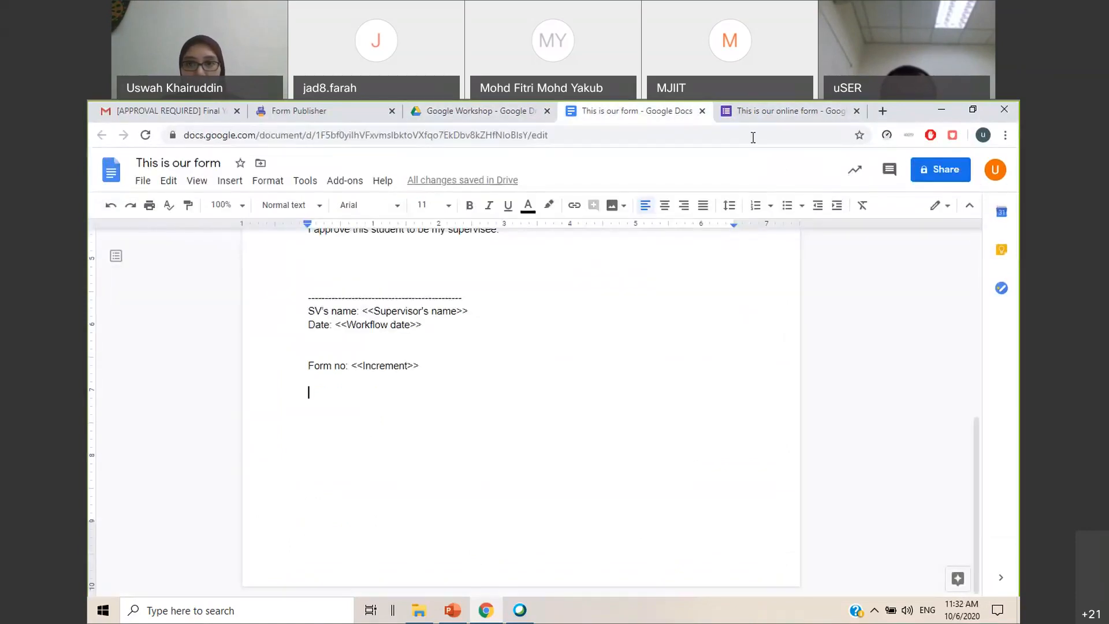
click(756, 113)
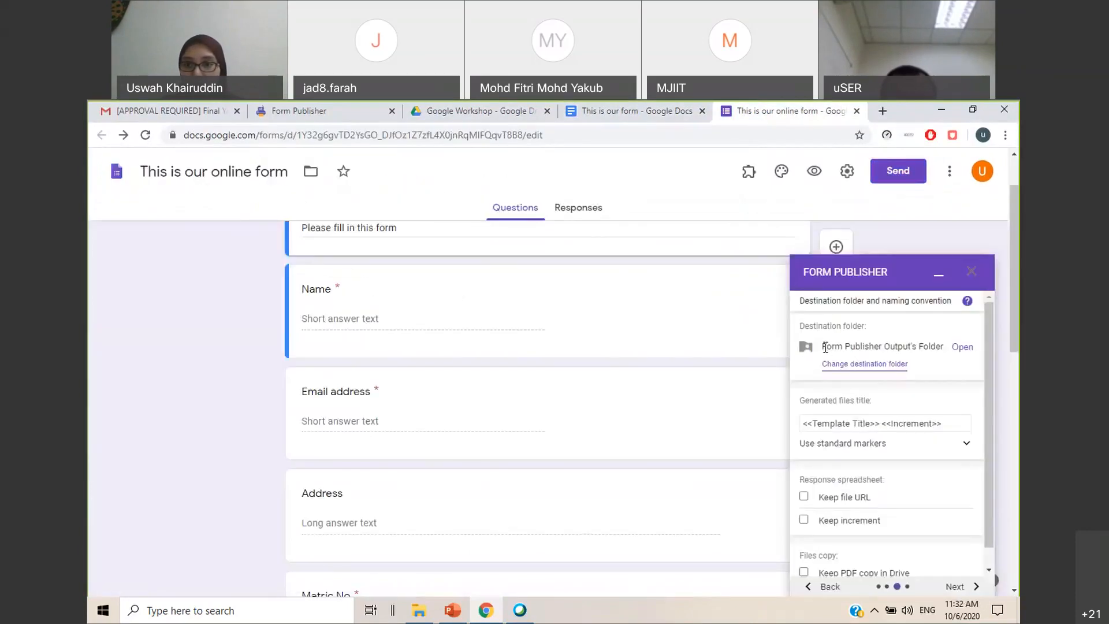
drag(822, 348, 939, 351)
click(941, 370)
scroll(940, 370, down, 1)
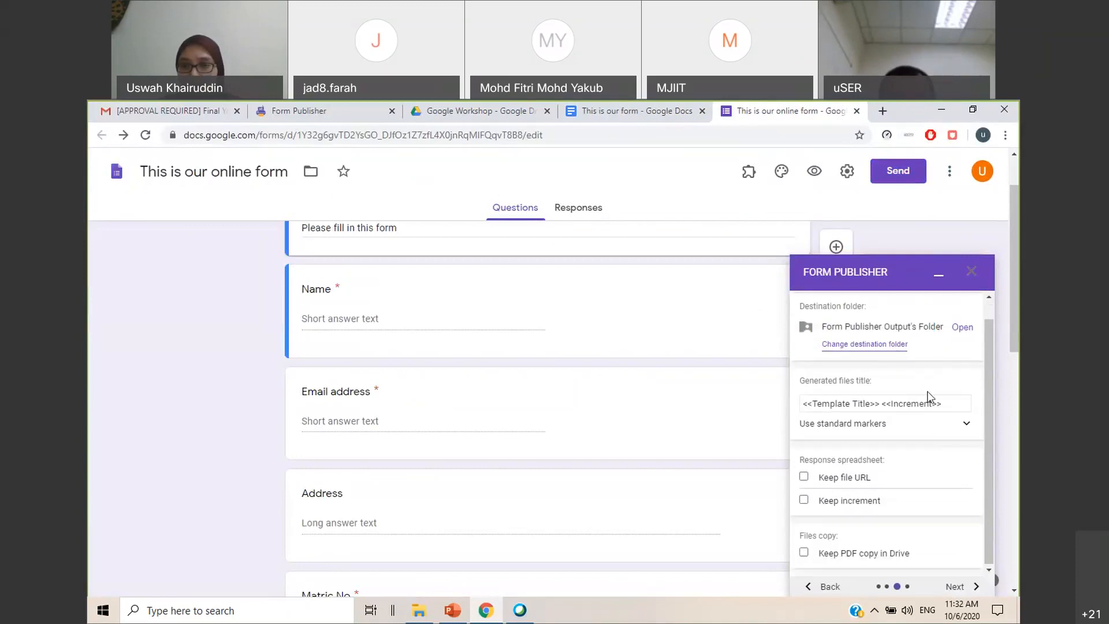
scroll(783, 399, down, 1)
scroll(775, 417, up, 2)
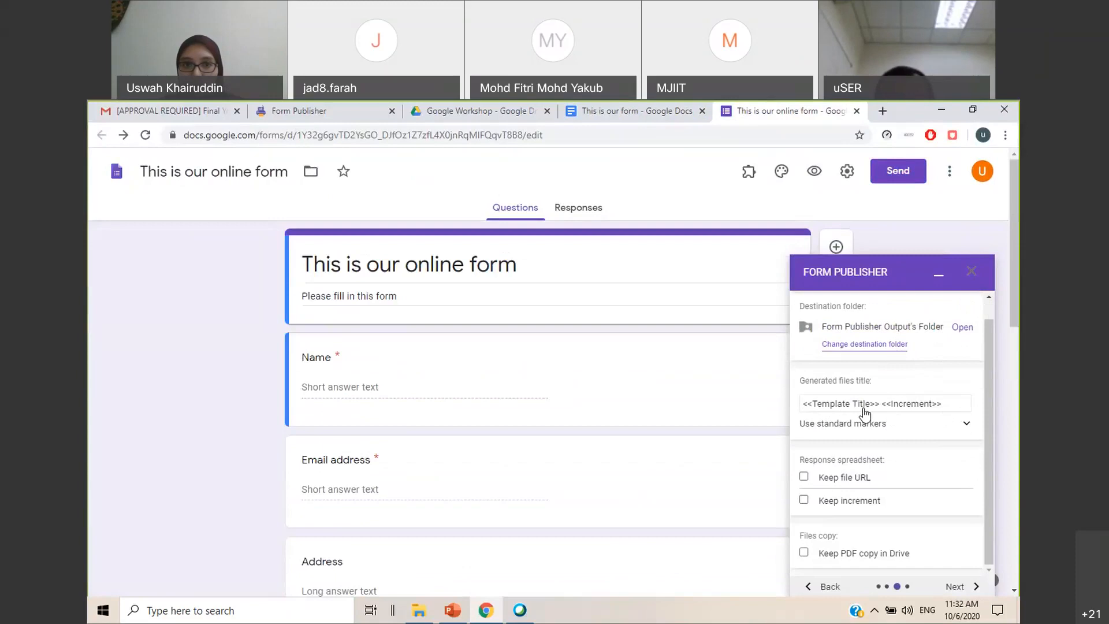
Check the template document's title and append the <<Name>> marker to the generated files title after <<Increment>>
click(635, 111)
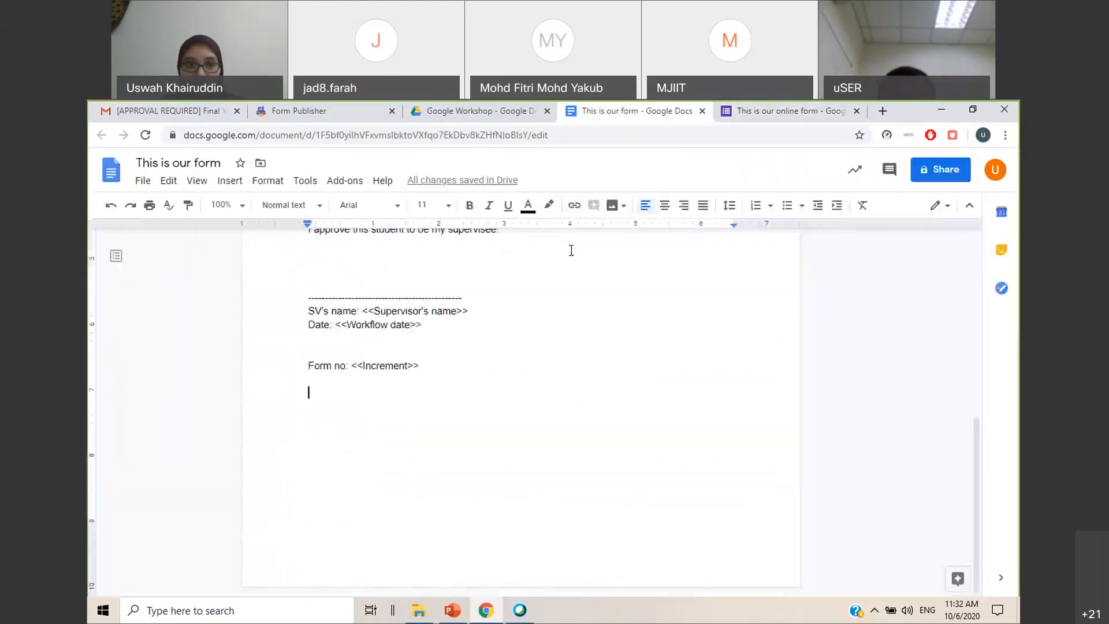
click(199, 164)
click(772, 112)
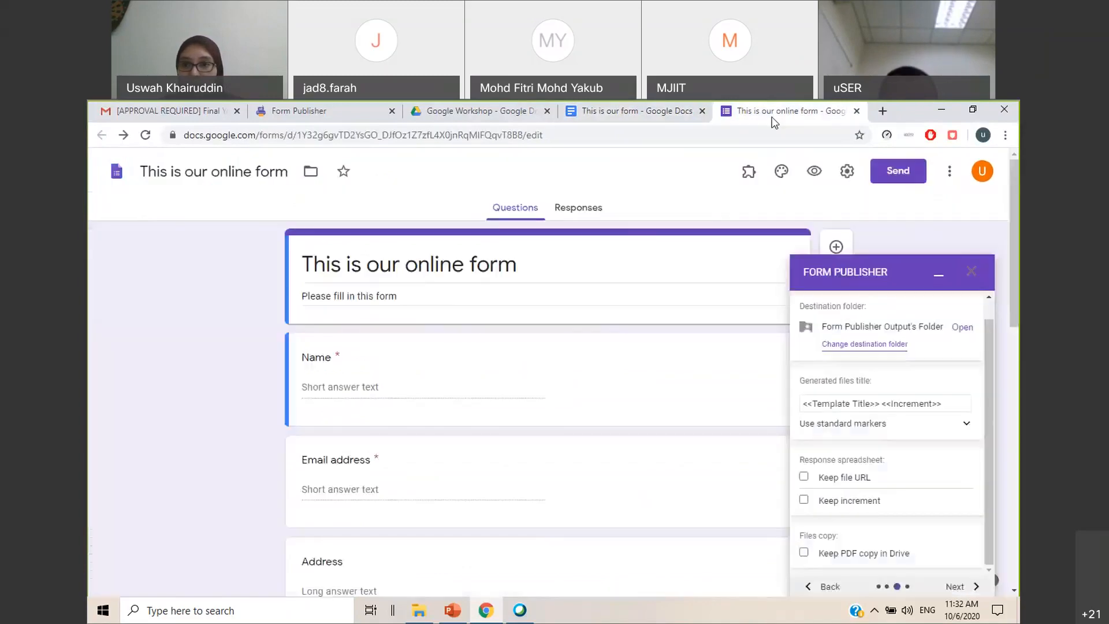
click(956, 408)
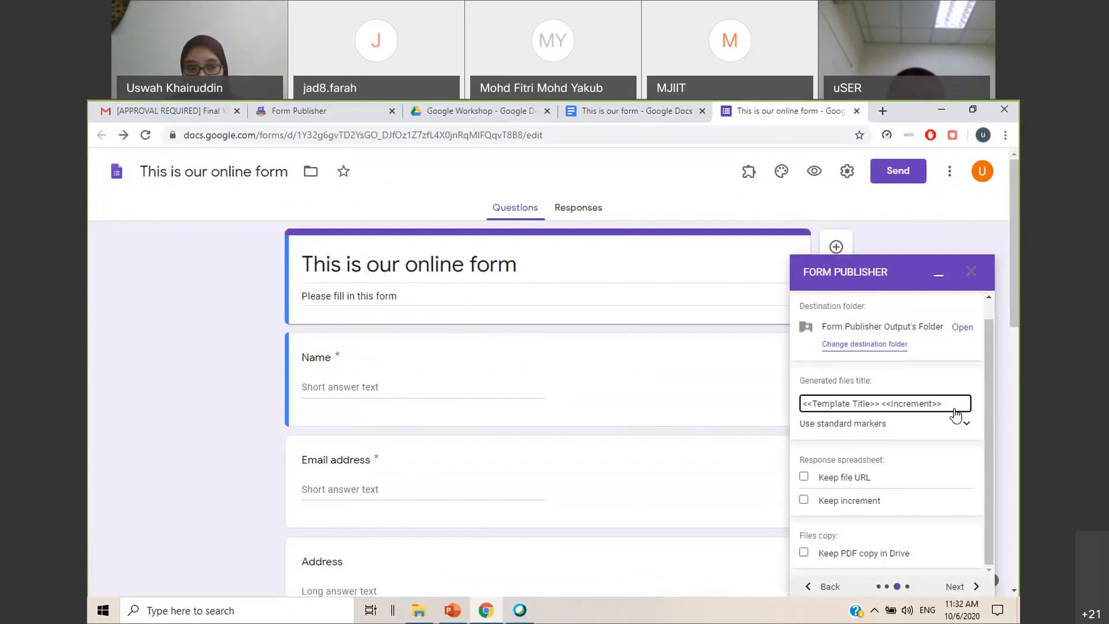
text(<<)
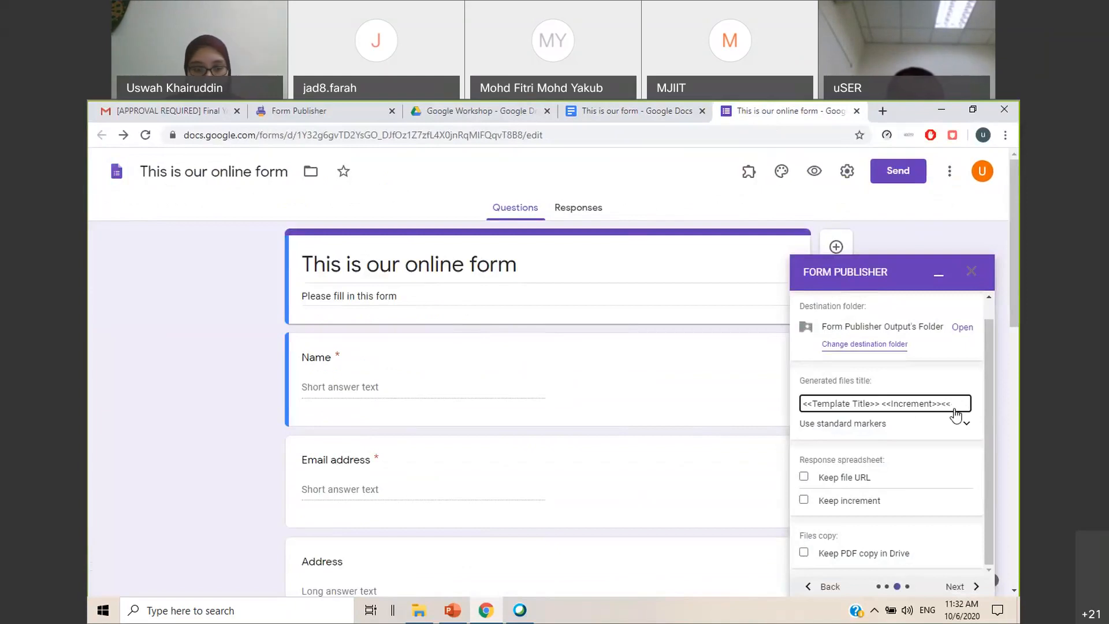
text(Name>>)
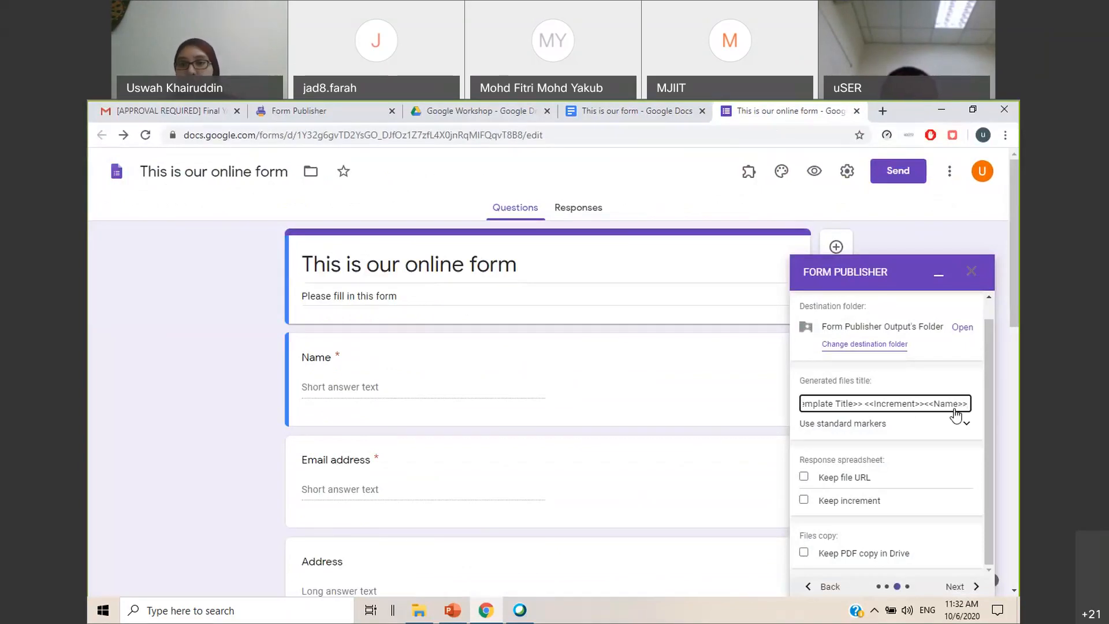
Examine the standard markers available for the generated files title, such as Today, Timestamp and Template Title
scroll(948, 448, down, 1)
click(966, 450)
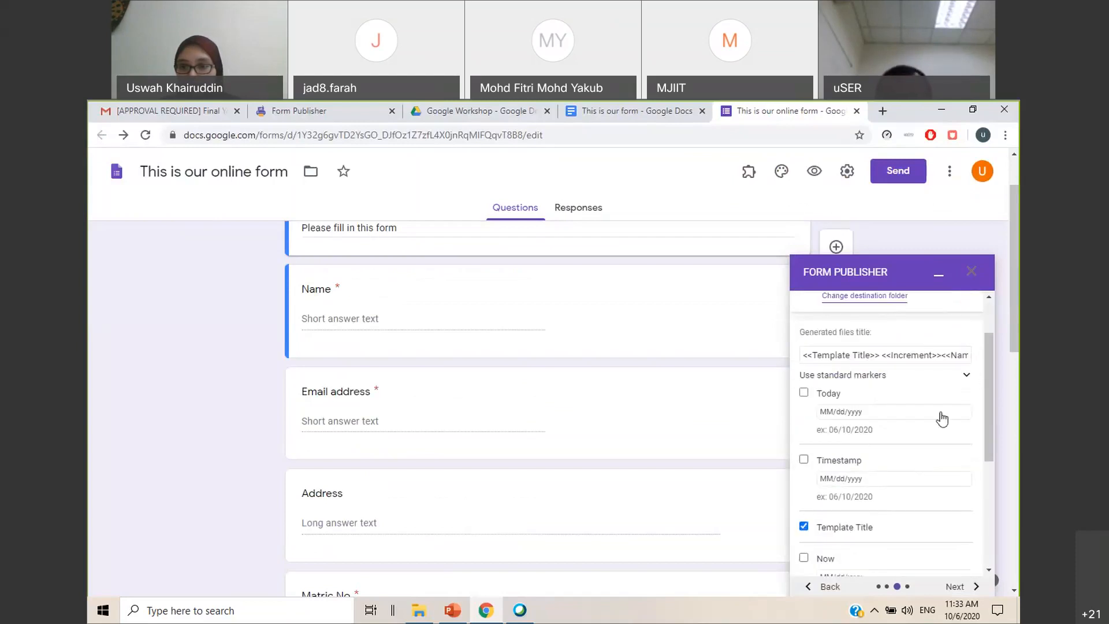
click(969, 377)
scroll(947, 428, down, 1)
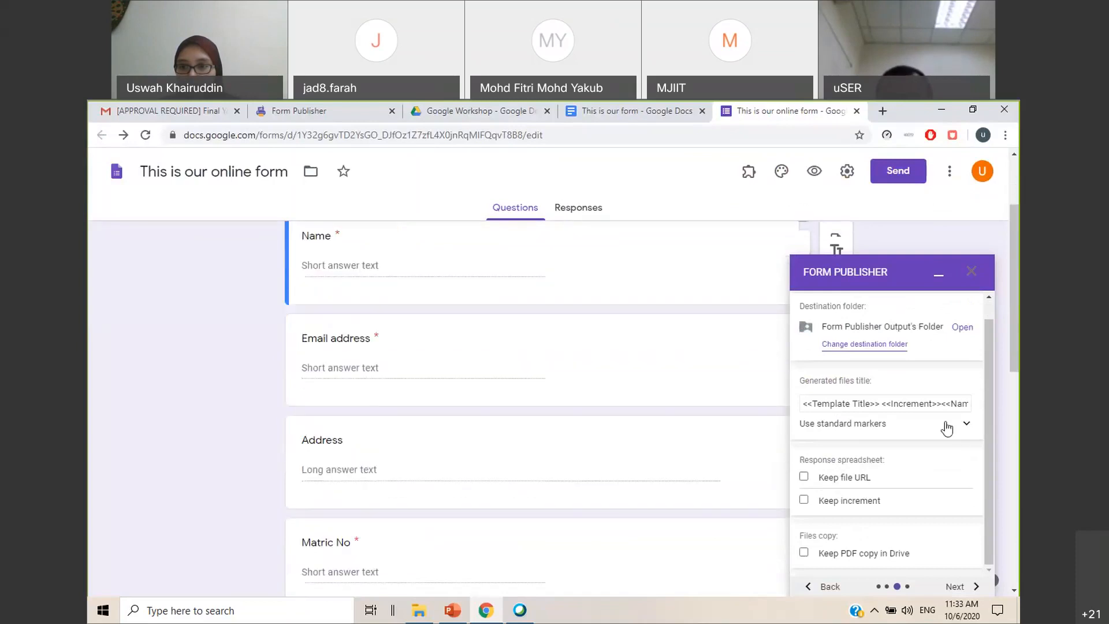
scroll(648, 409, up, 2)
scroll(862, 449, down, 1)
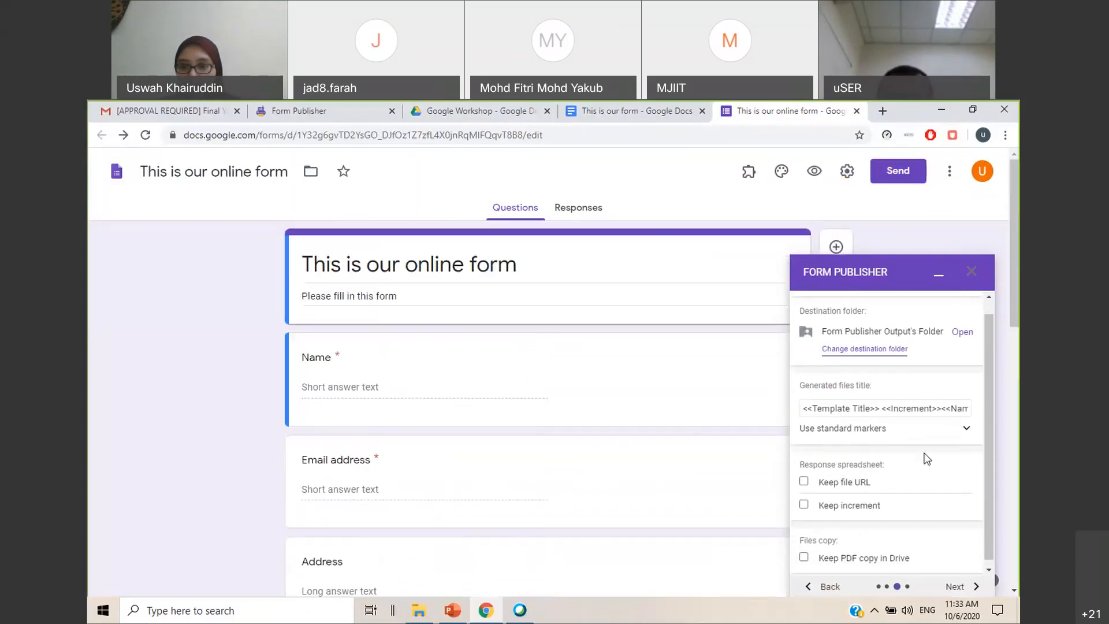
Enable Keep increment and Keep file URL for the response spreadsheet, plus Keep PDF copy in Drive
click(804, 500)
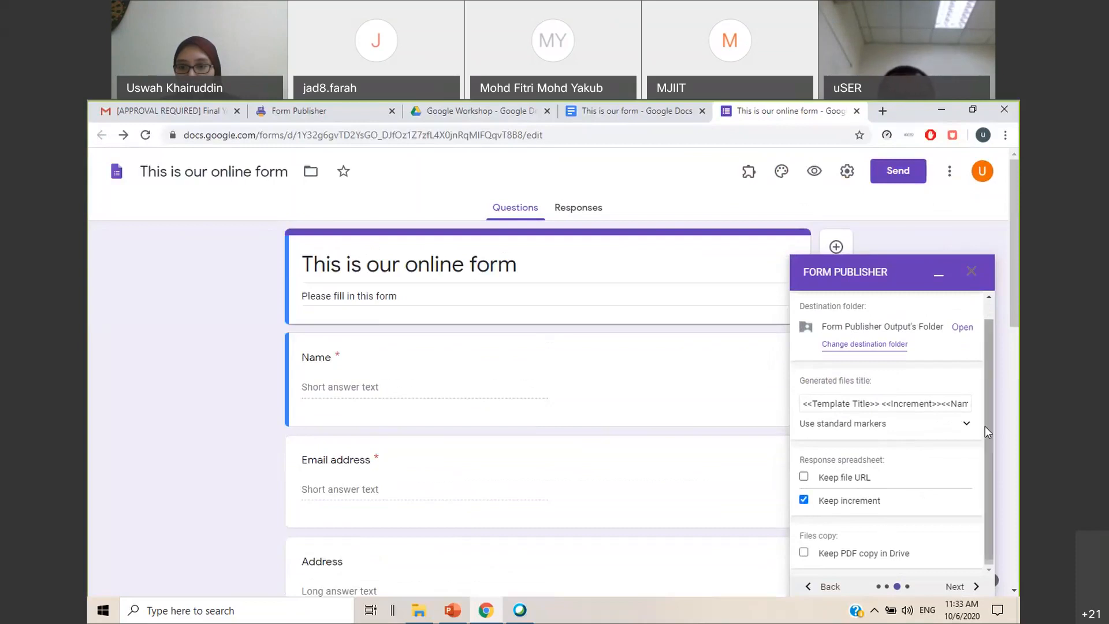
click(805, 477)
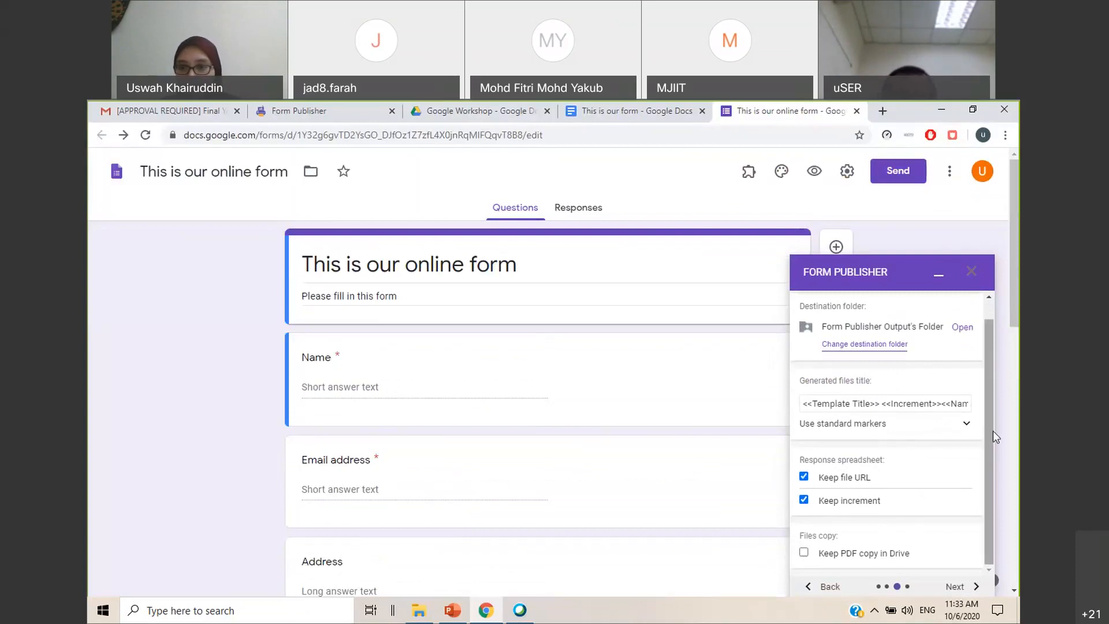
click(804, 553)
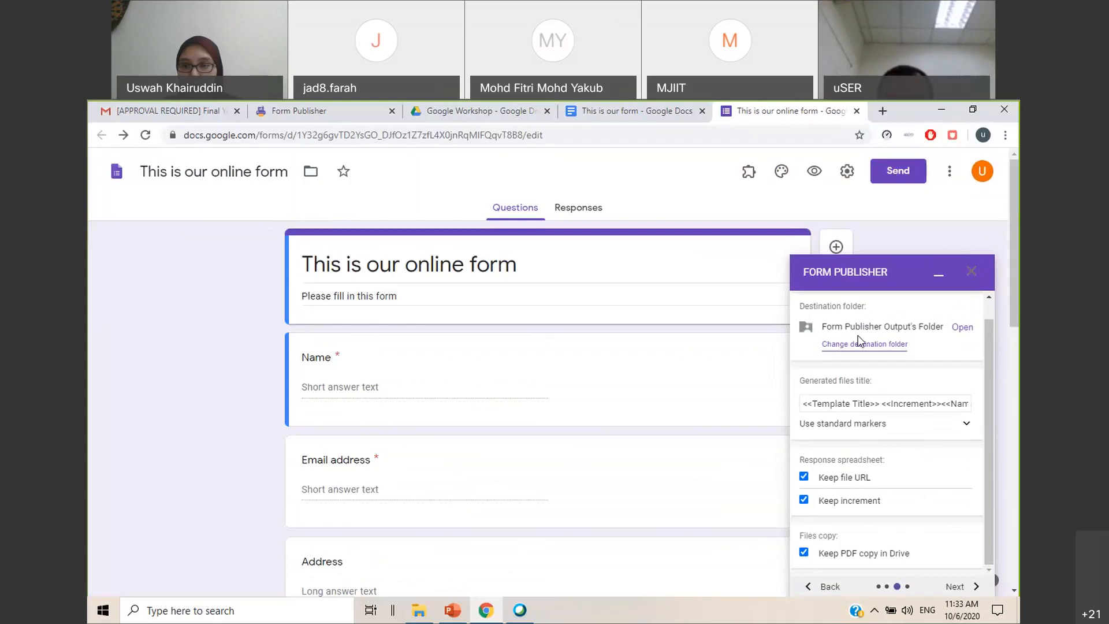
Advance to the sharing options and notifications and remove the existing e-mail recipient from the sharing list
click(970, 586)
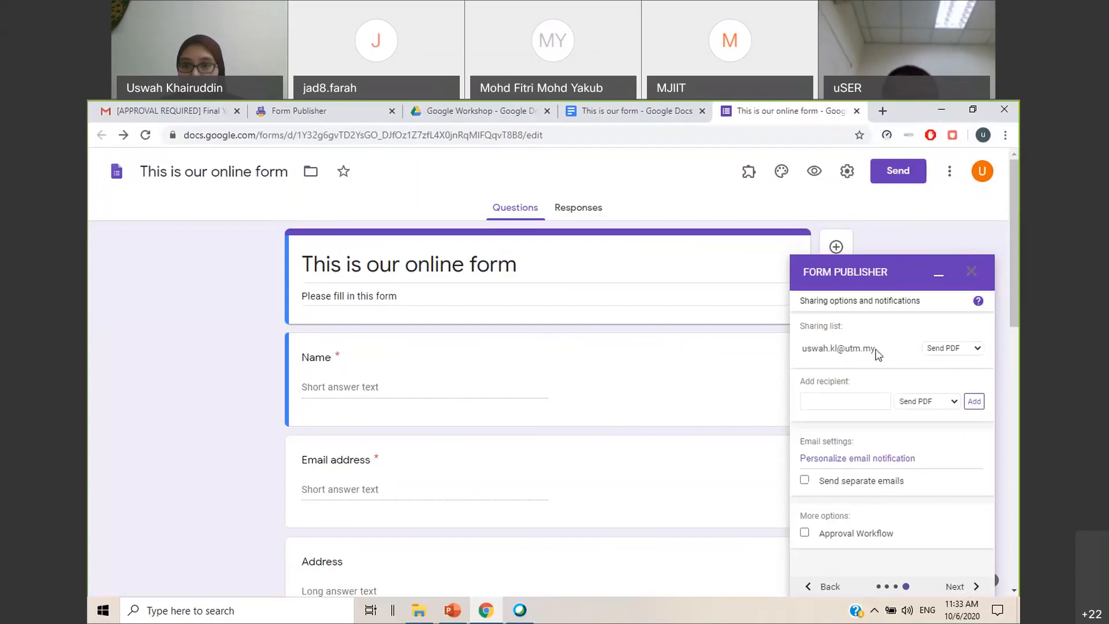
drag(805, 349, 874, 350)
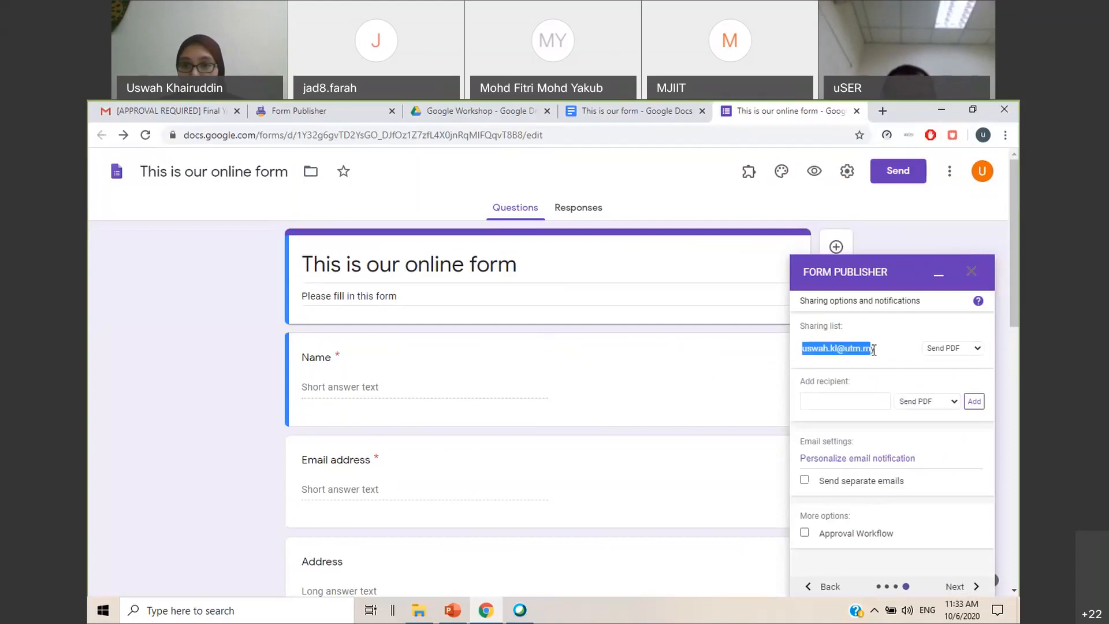
click(879, 352)
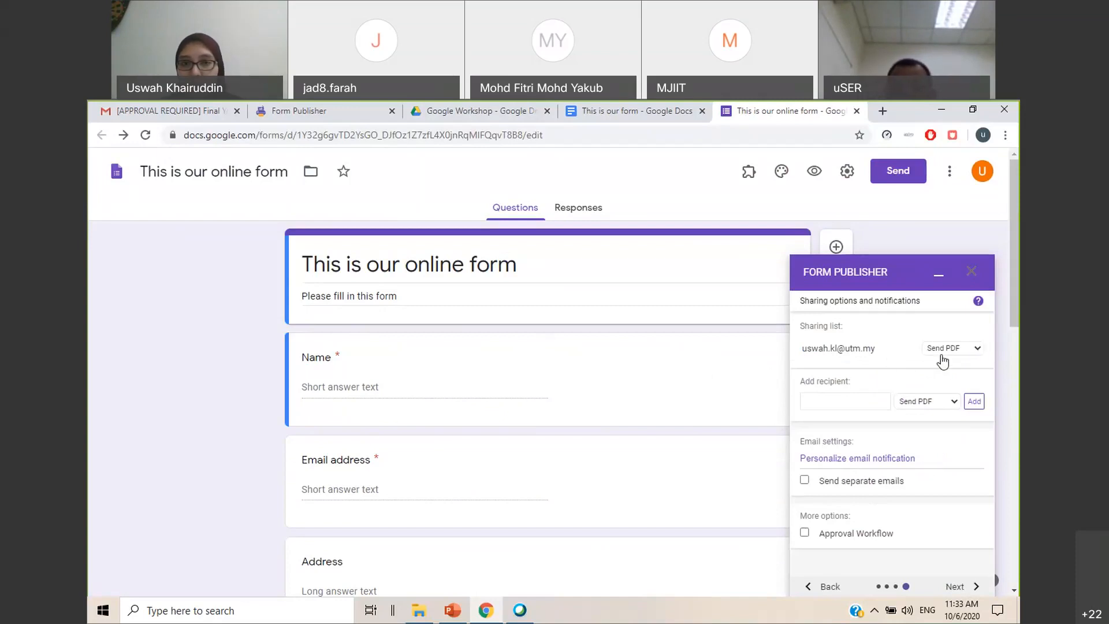
click(973, 350)
click(957, 387)
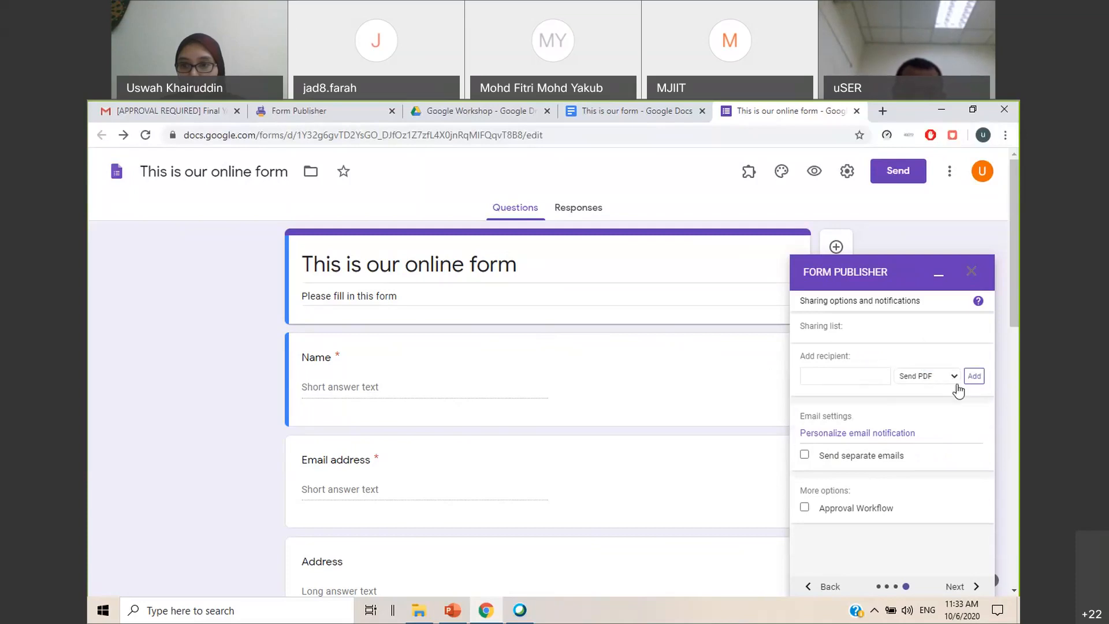
click(850, 382)
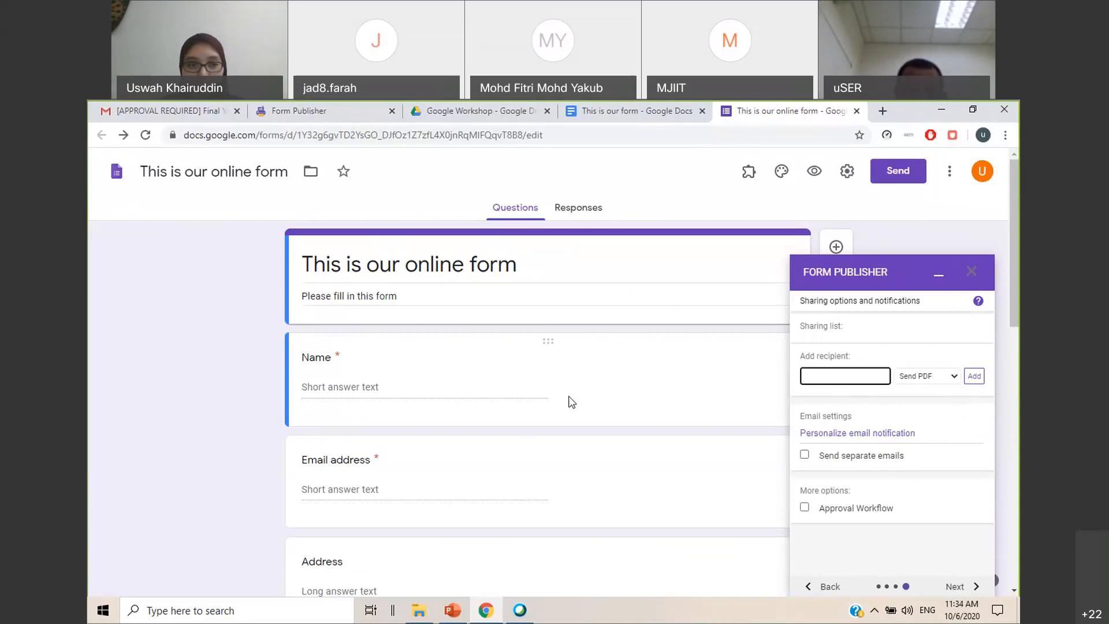
scroll(572, 401, down, 10)
scroll(571, 402, down, 2)
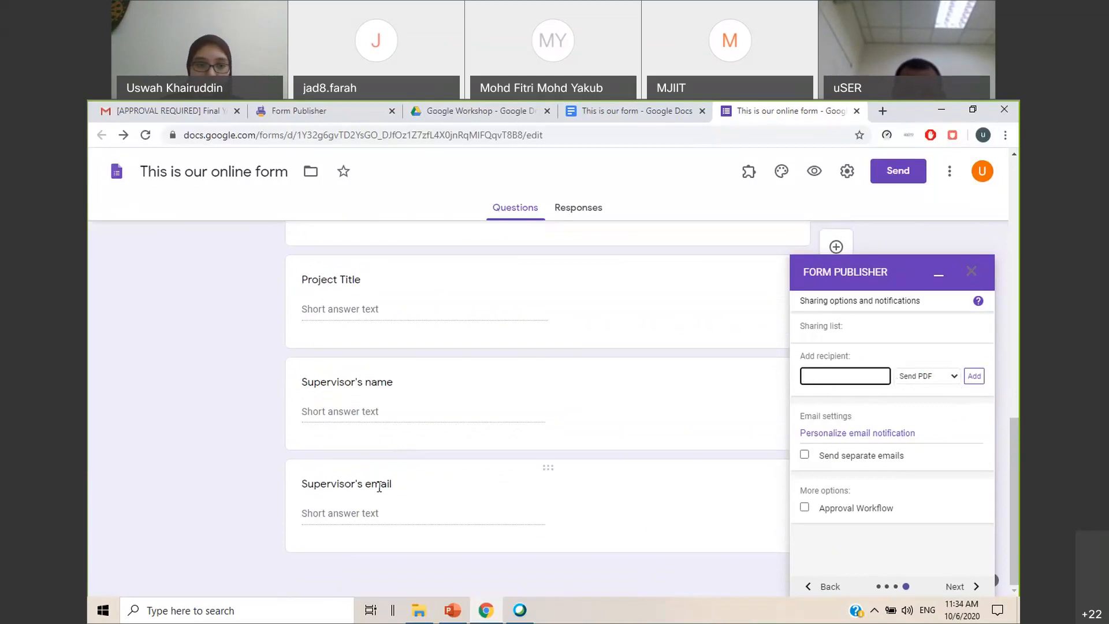
click(418, 489)
key(ctrl+c)
click(470, 444)
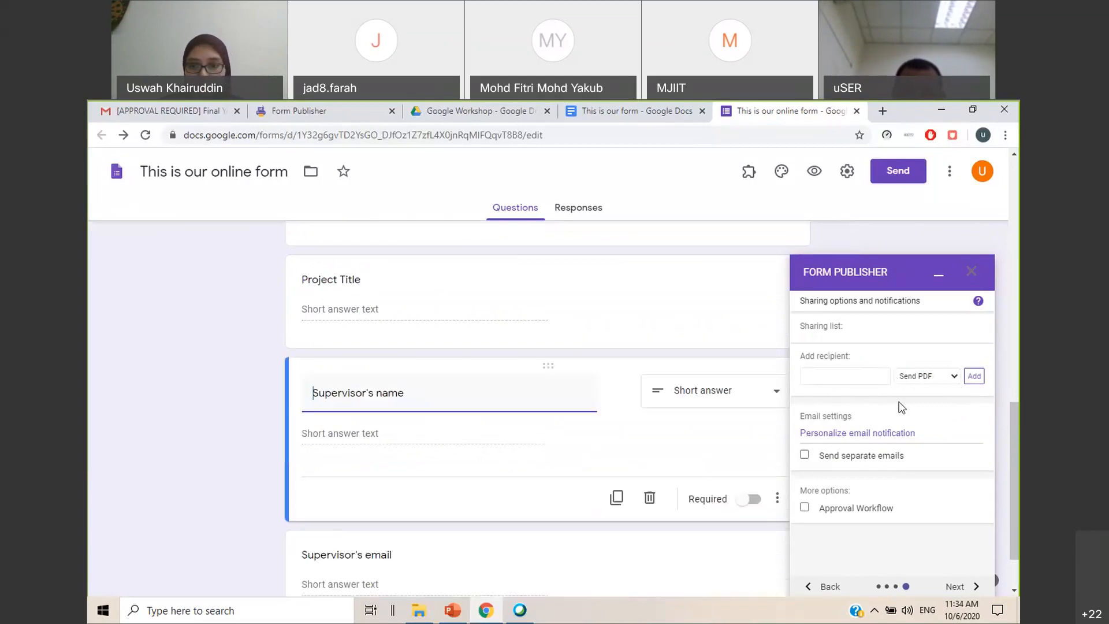
click(854, 381)
text(<<)
key(ctrl+v)
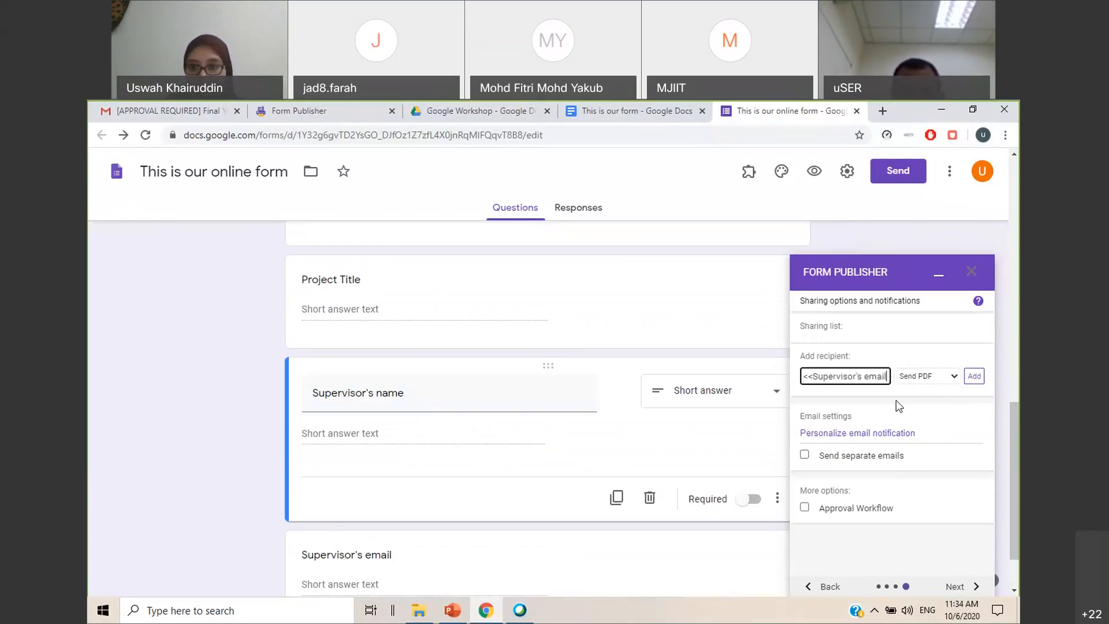
text(>>)
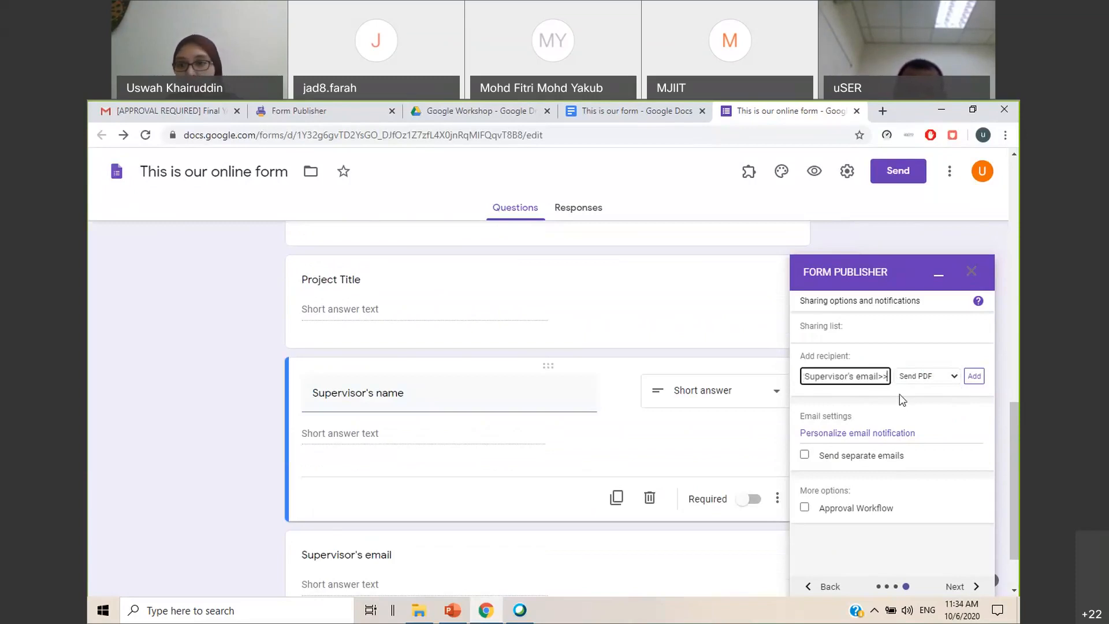
click(955, 381)
click(948, 386)
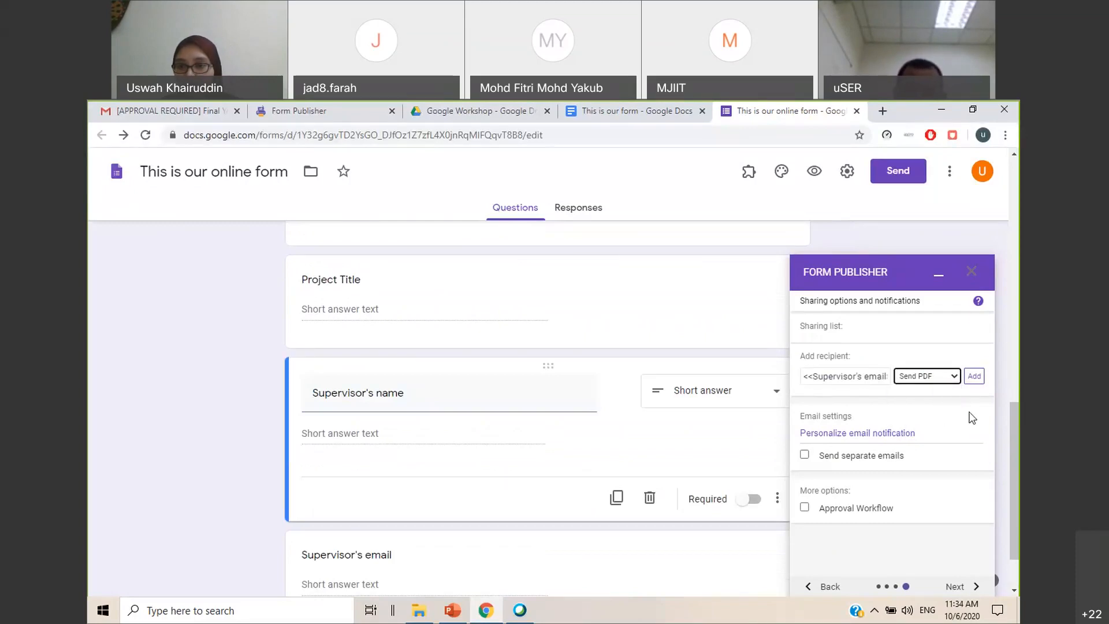
Enable the Approval Workflow option in the sharing options and notifications
click(805, 509)
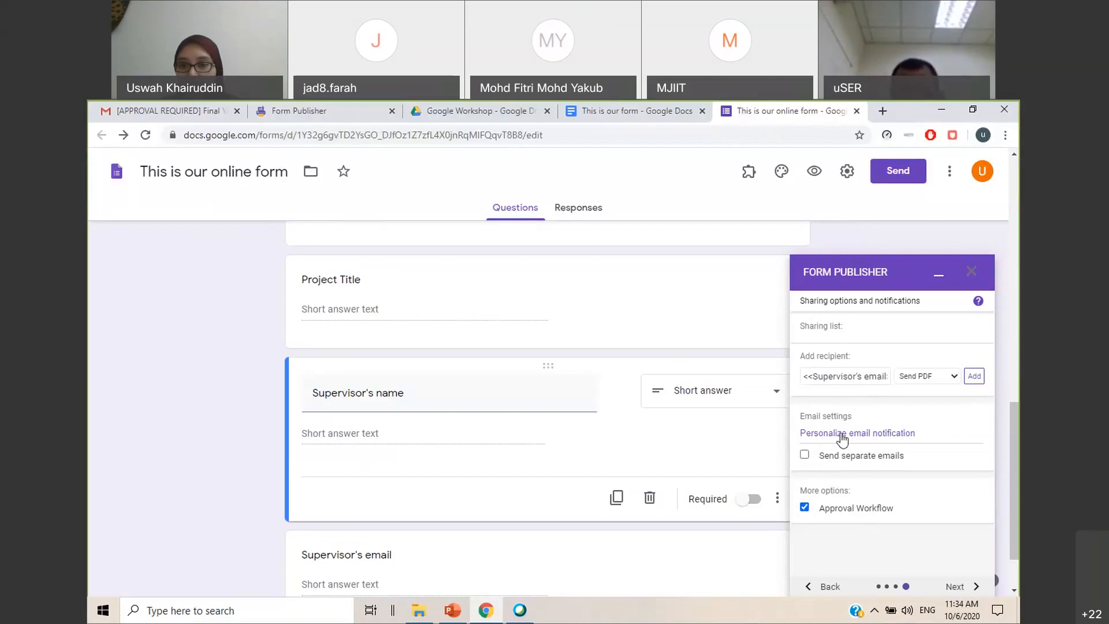
click(914, 436)
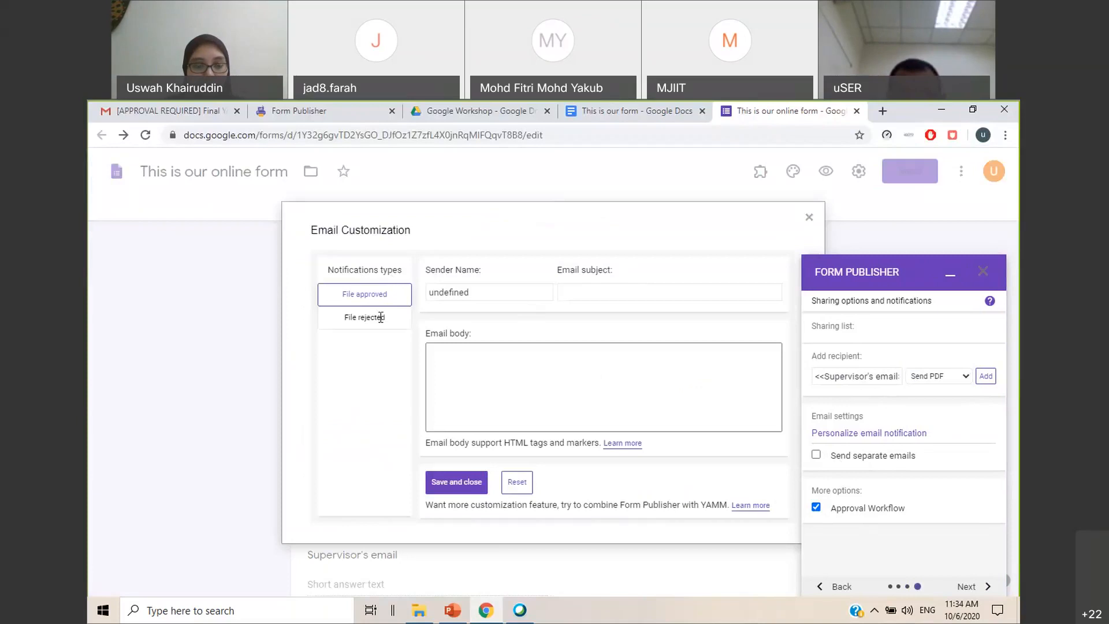
click(508, 295)
drag(508, 295, 437, 312)
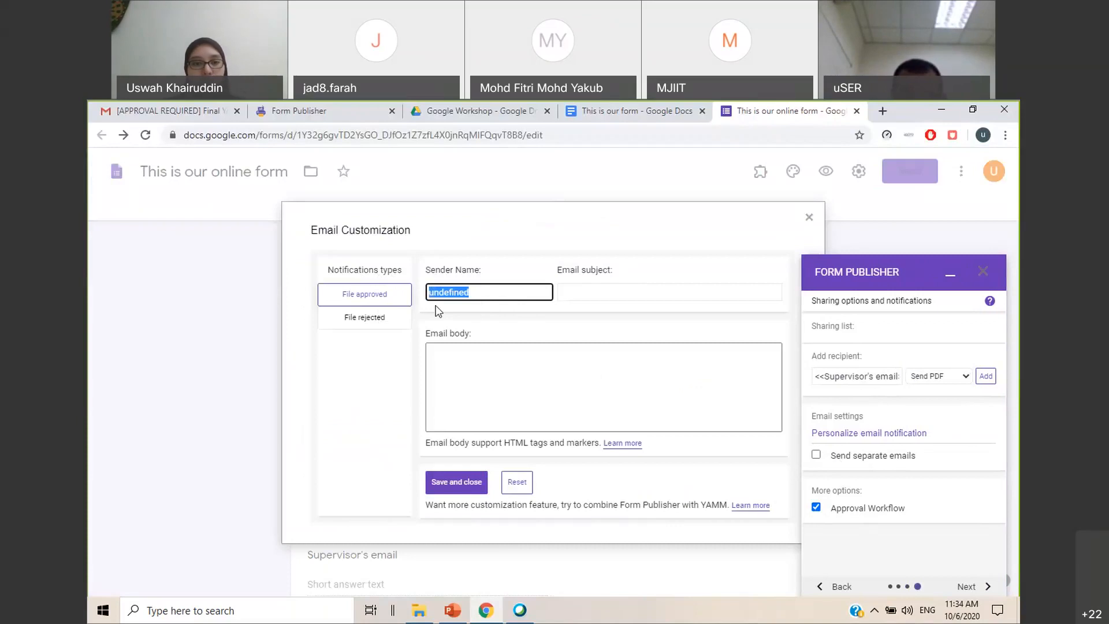
text(U)
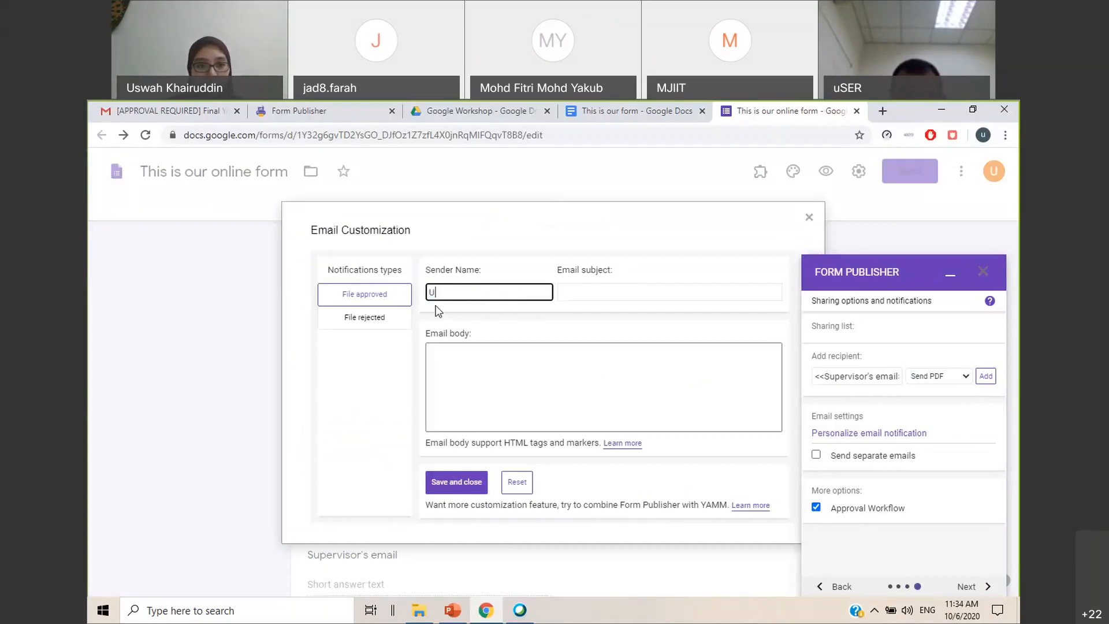
text(swah the host)
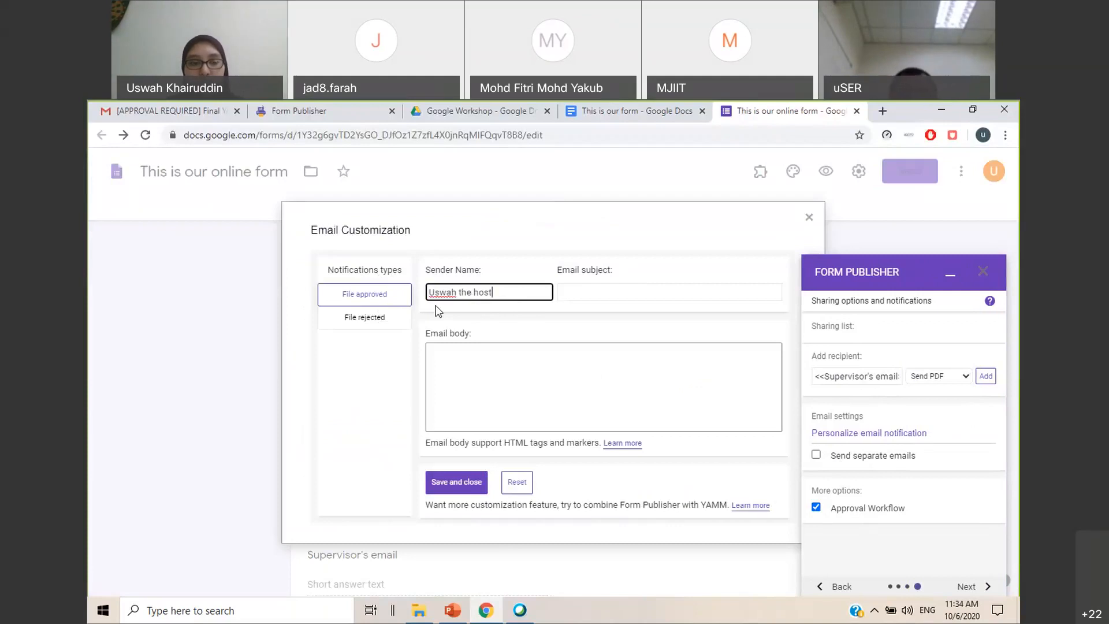
drag(491, 292, 428, 293)
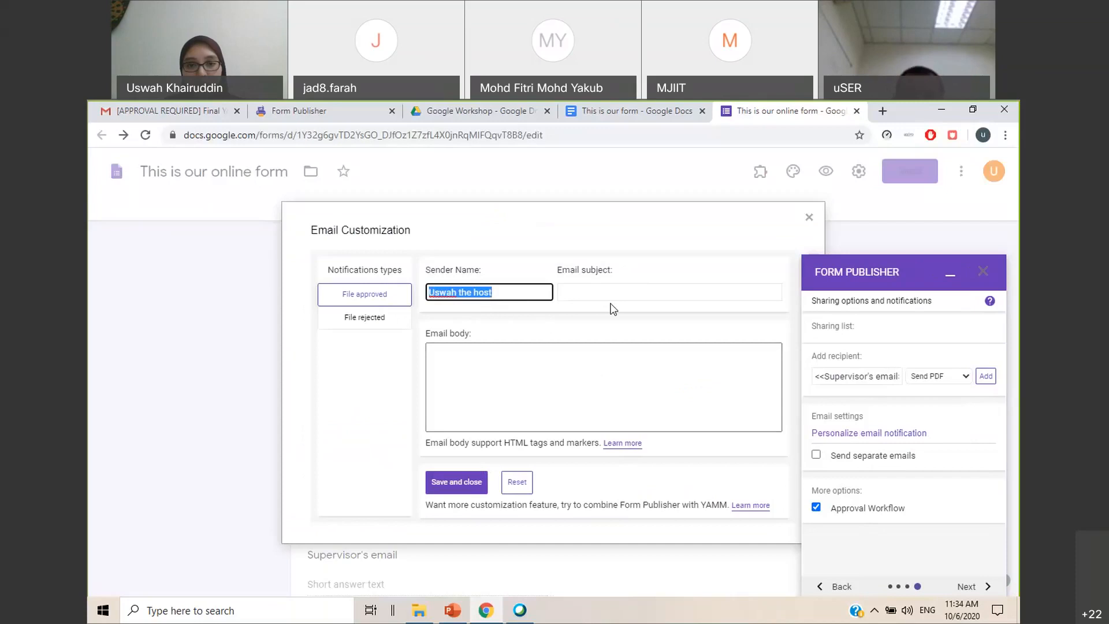
click(701, 301)
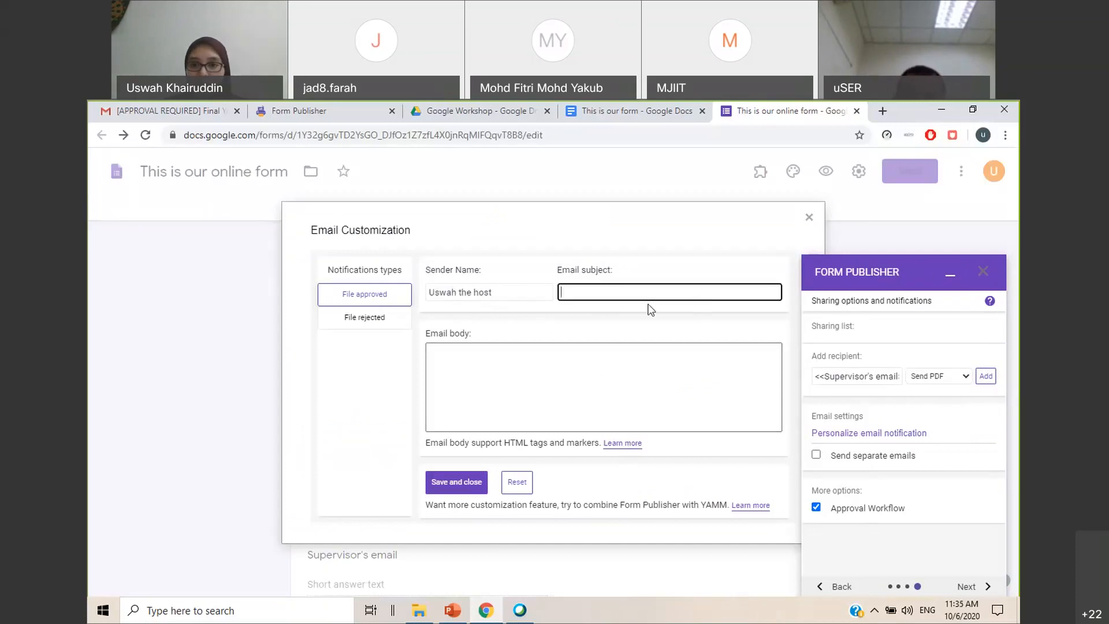
text(Please Approve this form)
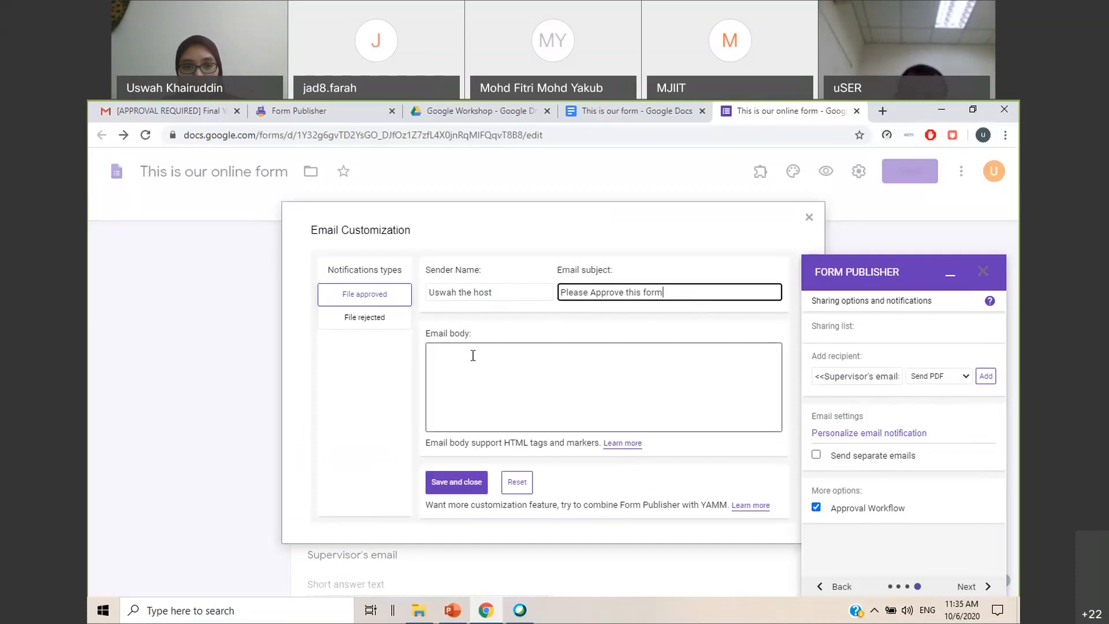
double_click(391, 270)
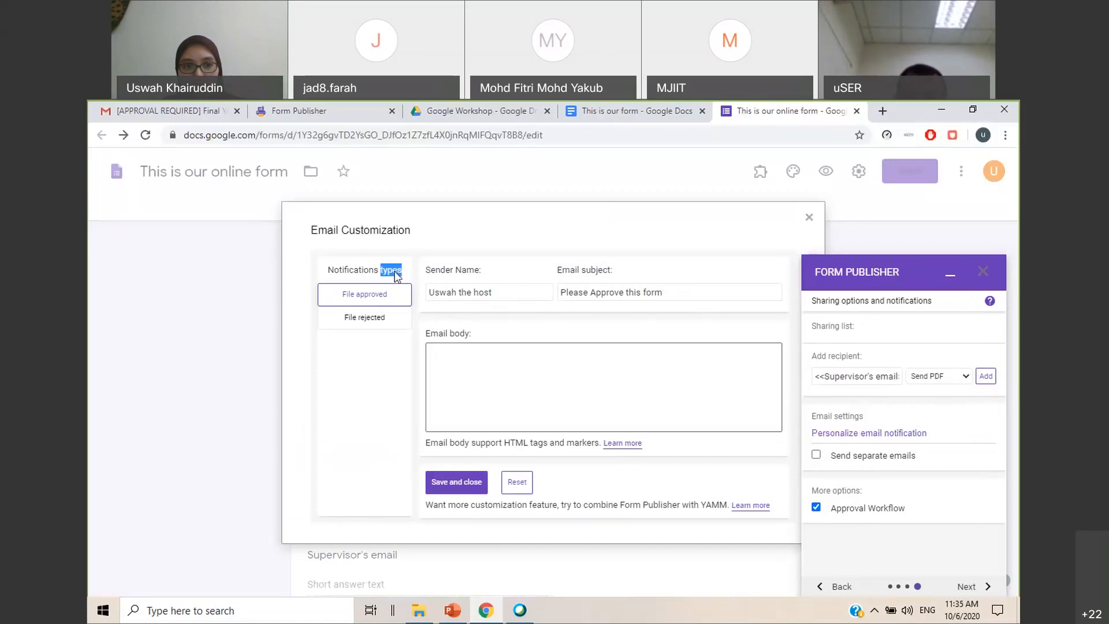
click(809, 218)
scroll(892, 479, down, 1)
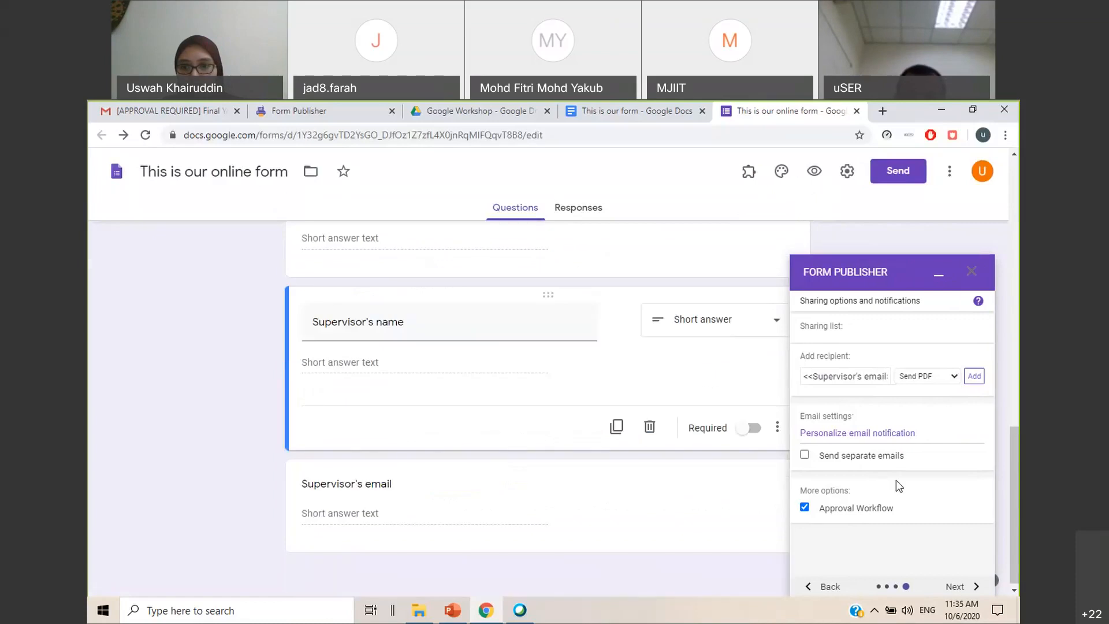
scroll(896, 471, up, 5)
scroll(907, 421, down, 2)
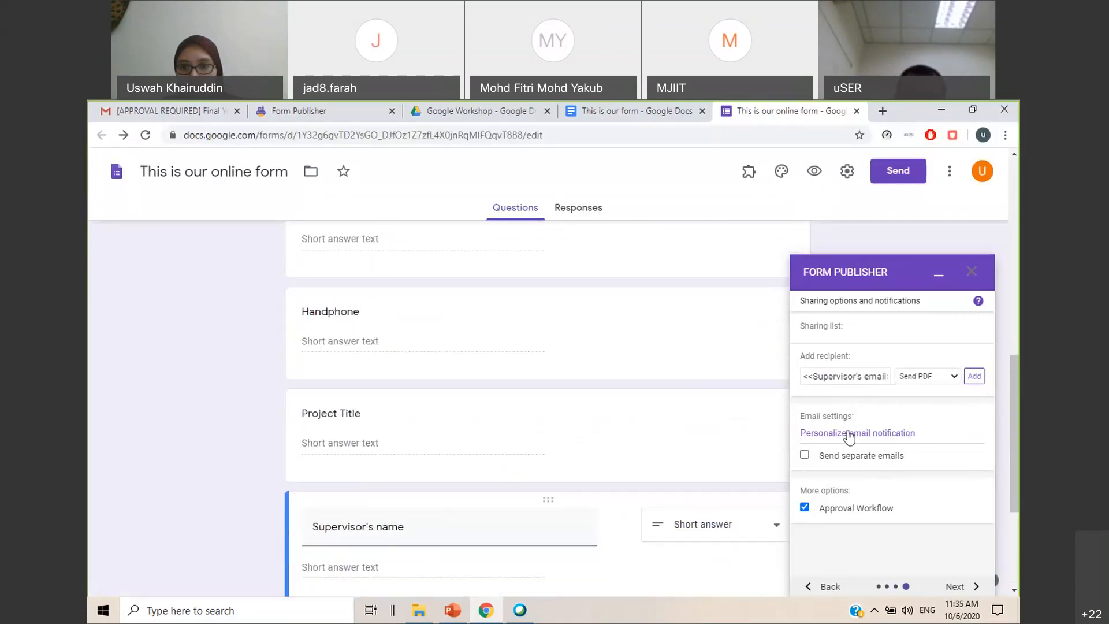
click(879, 435)
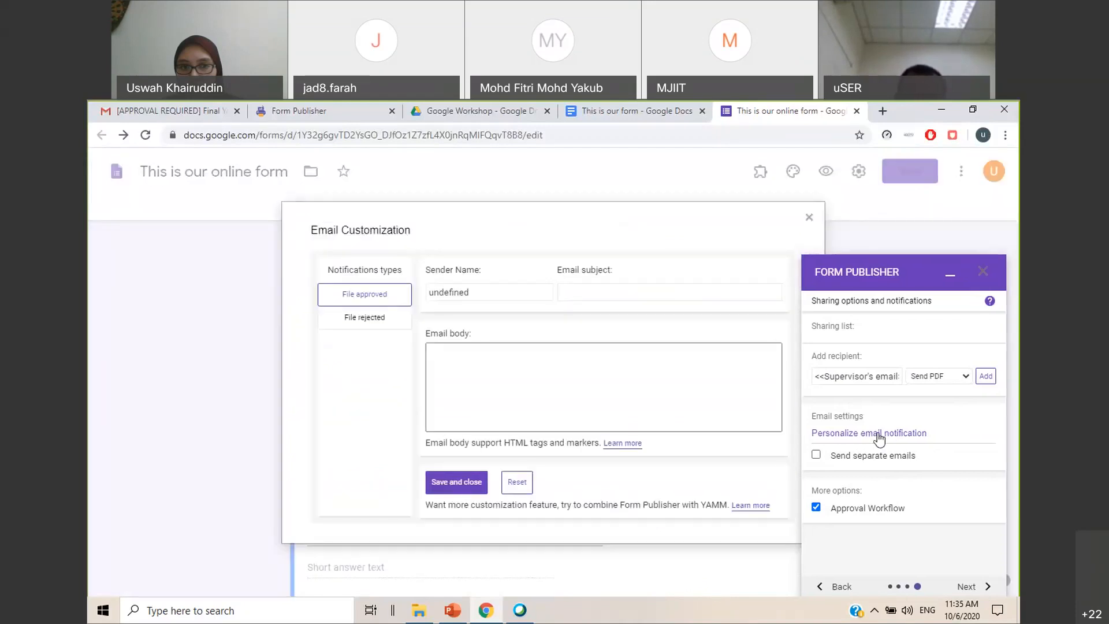
double_click(364, 270)
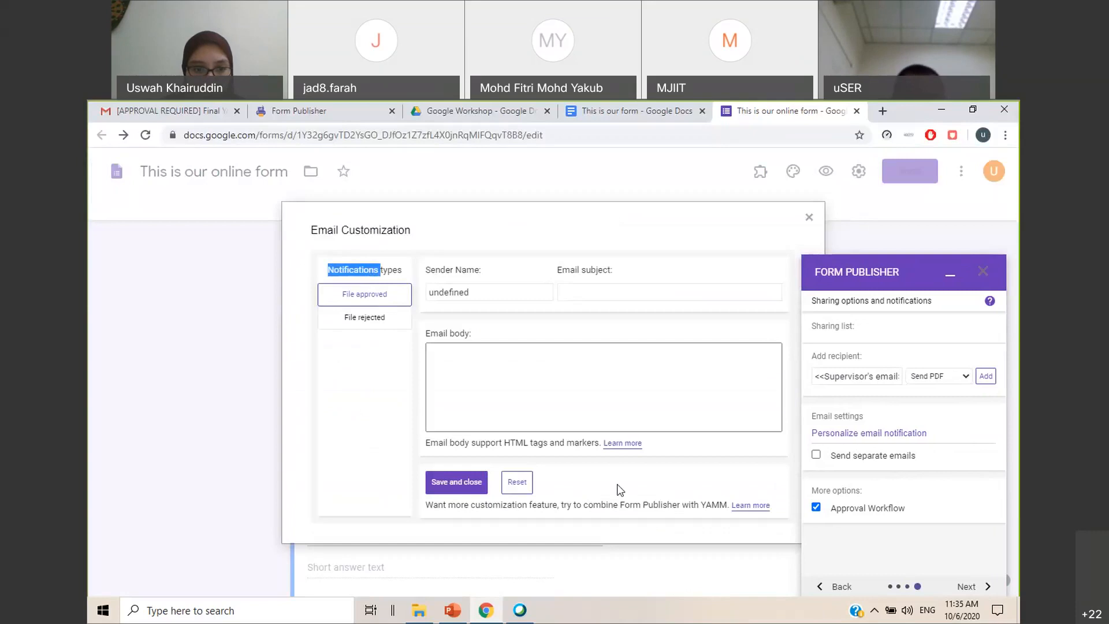
Switch to PowerPoint, check the slide on customizing the email for each notification type, and return to the online form in Chrome
click(452, 610)
scroll(243, 444, down, 2)
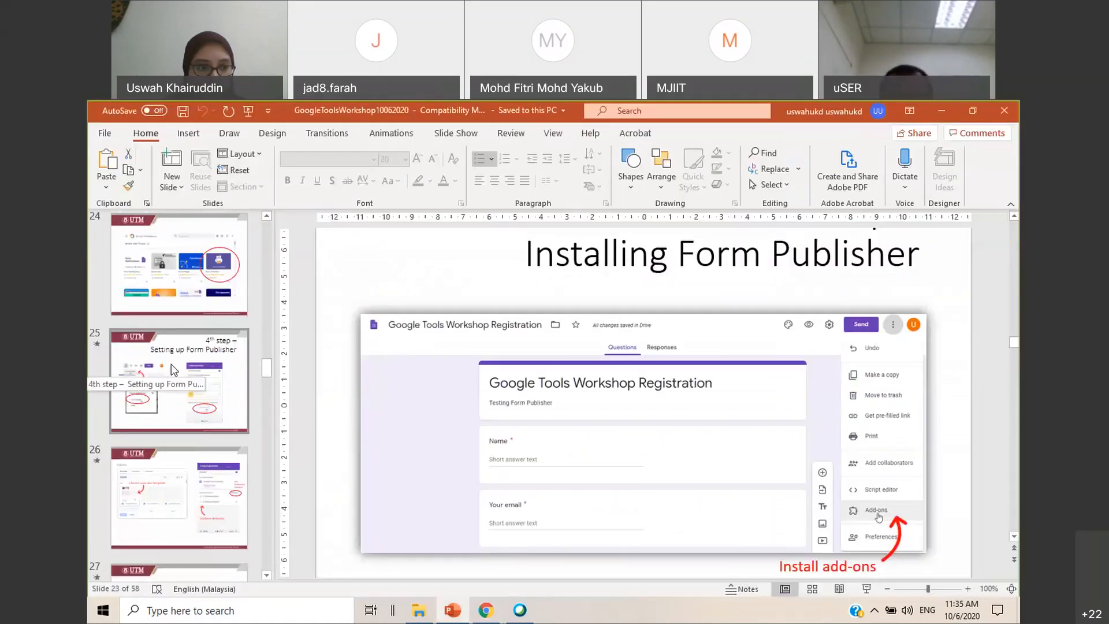
scroll(174, 369, down, 4)
click(176, 349)
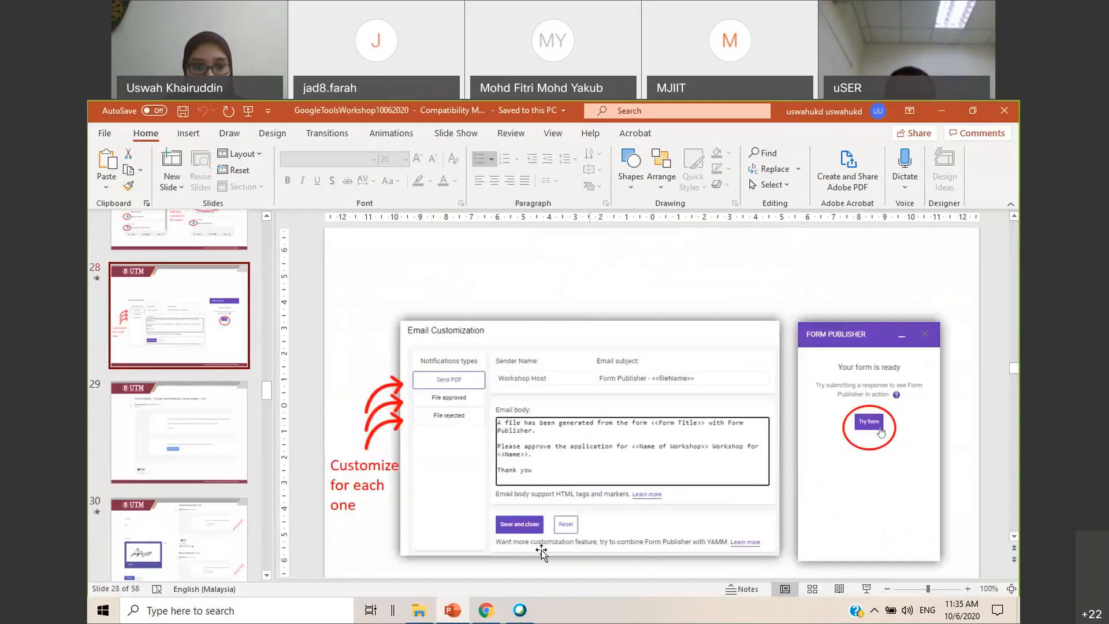
click(501, 592)
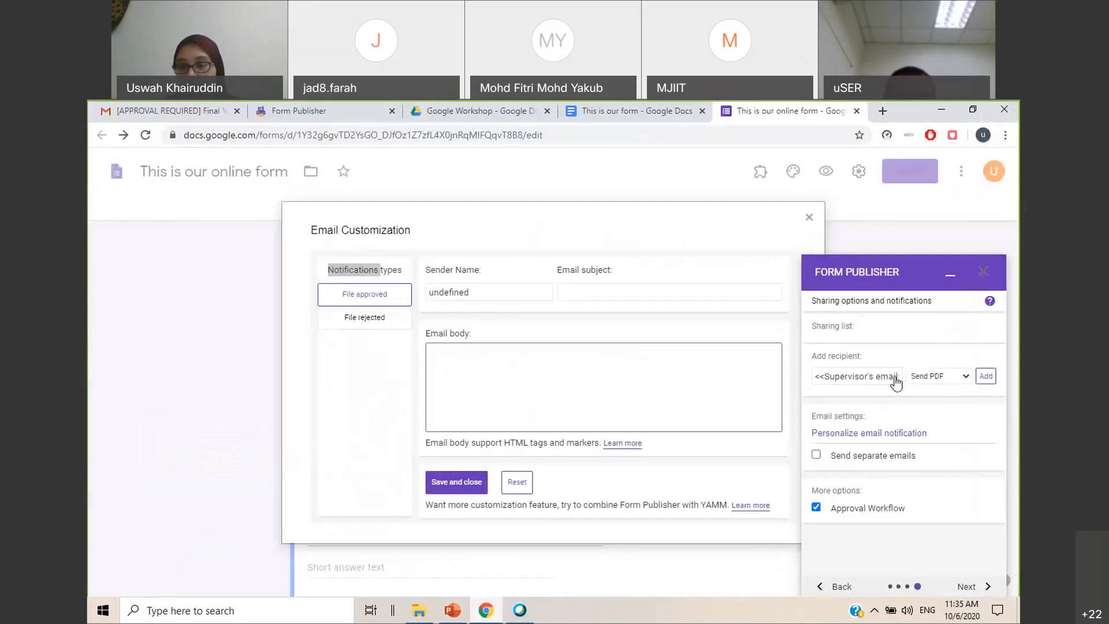
click(809, 217)
click(974, 376)
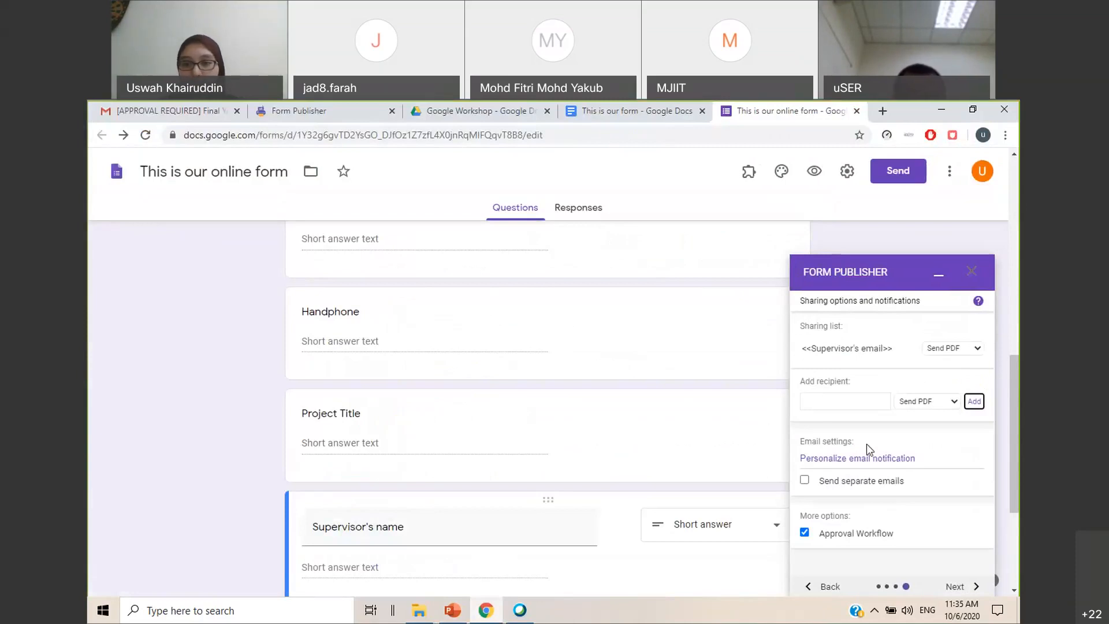
Open the email notification personalization and enter the host's name as sender name for the Send PDF notification
click(849, 459)
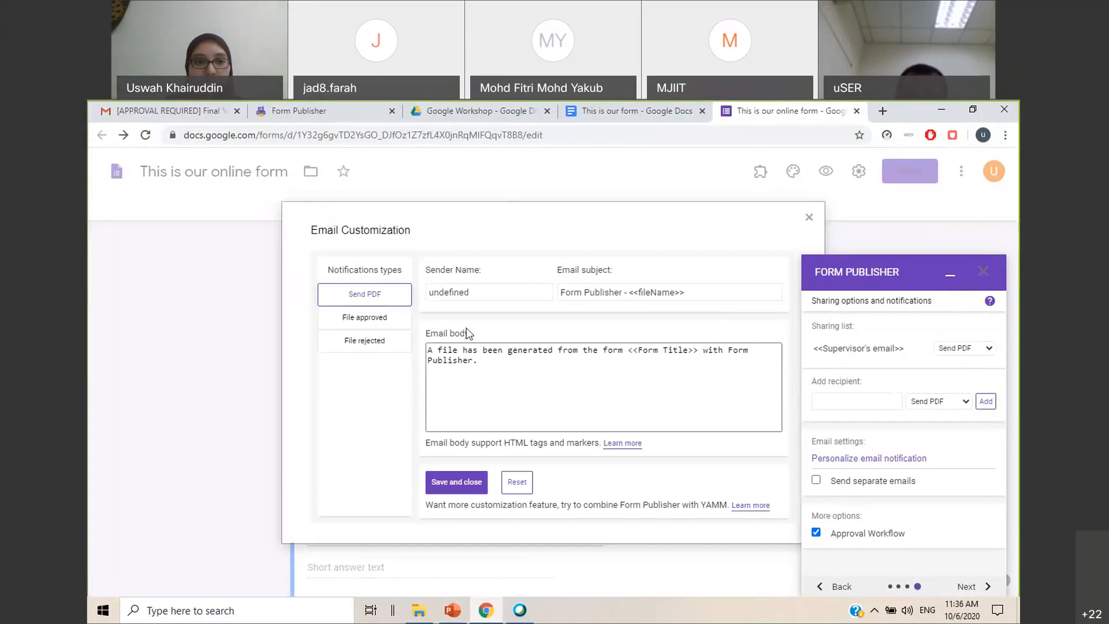
drag(485, 293, 363, 292)
text(Uswah the host)
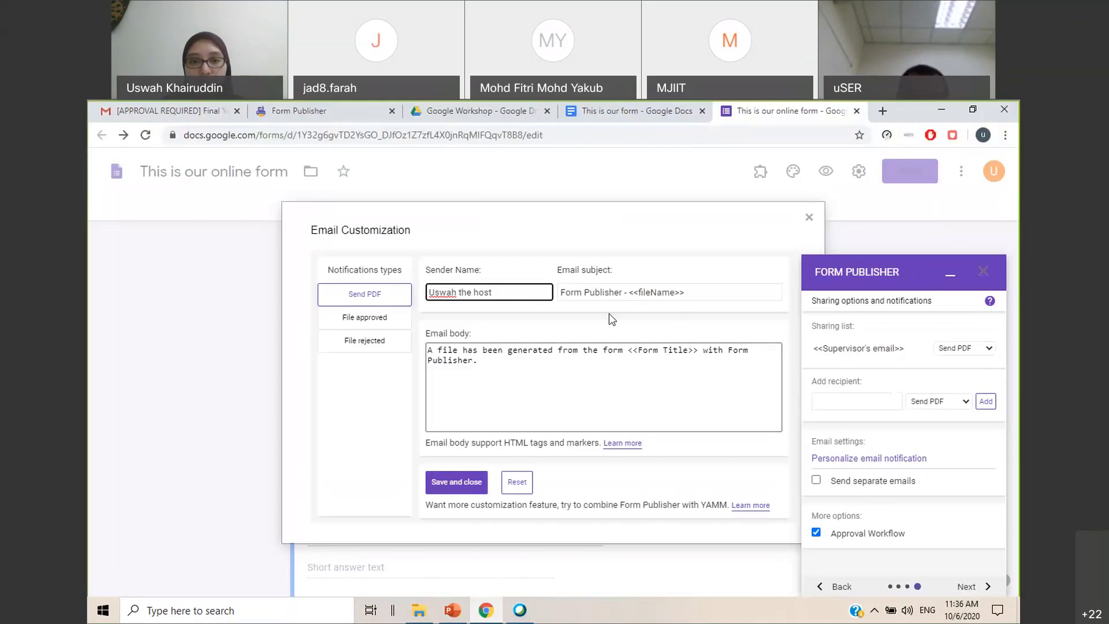
Set the Send PDF email subject to "Form Publisher - Please approve <<fileName>> by <<Name>>"
click(632, 294)
text(Plea)
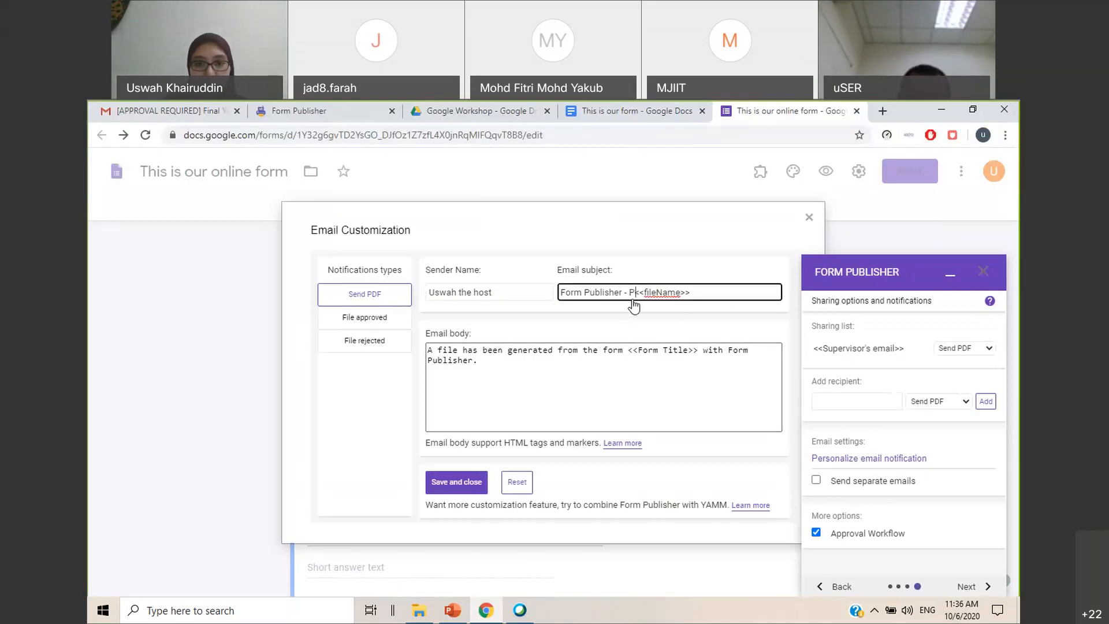
text(se approve)
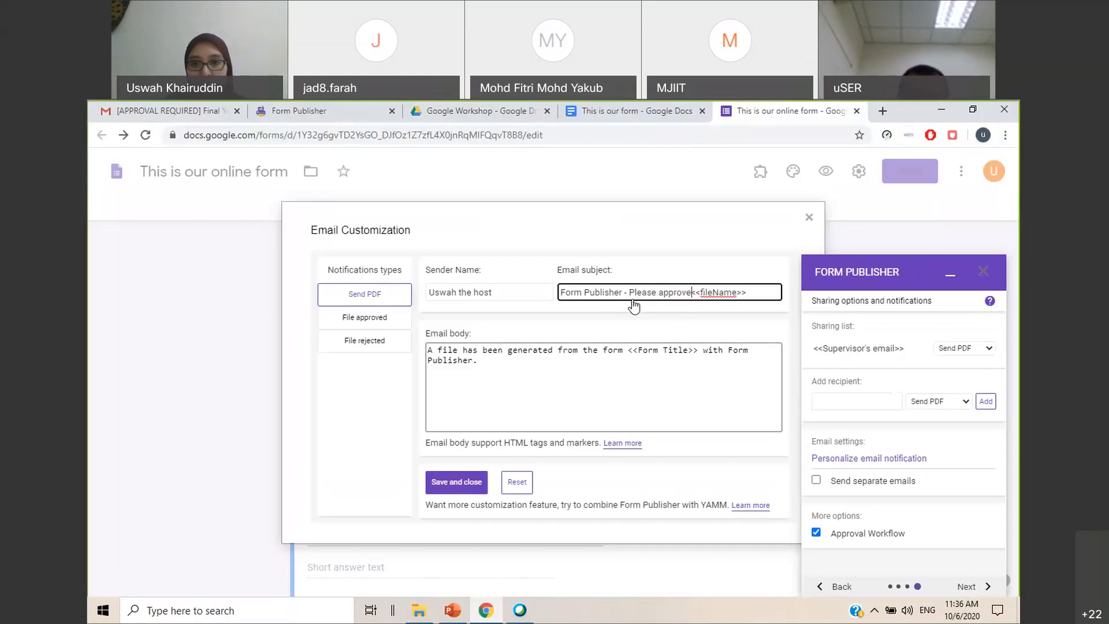
click(753, 304)
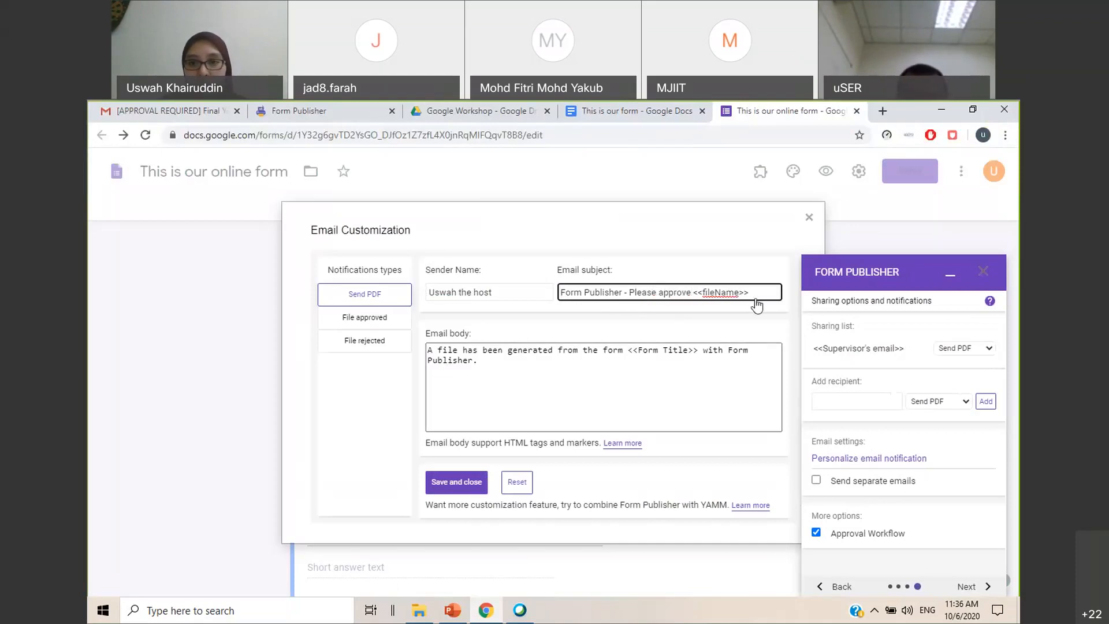
text(by )
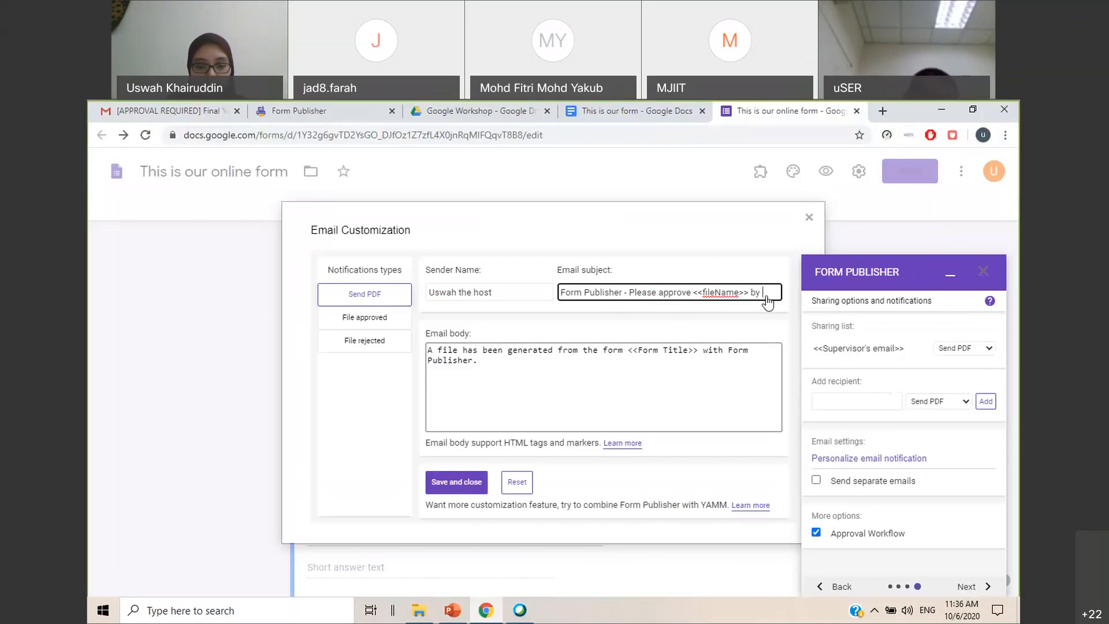
text(<<Name)
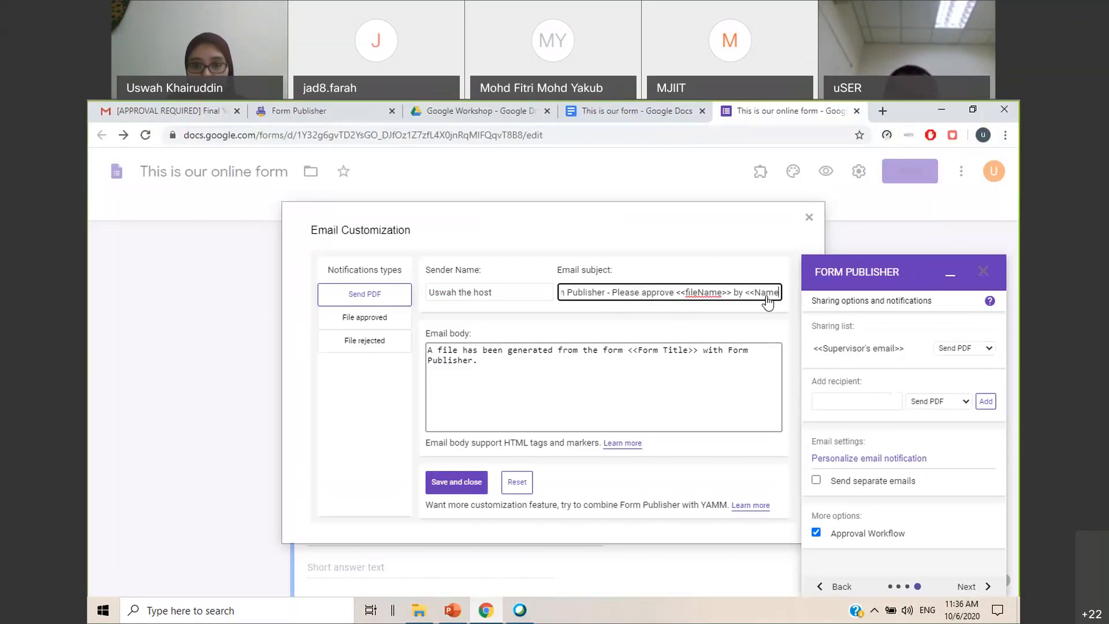
text(>>)
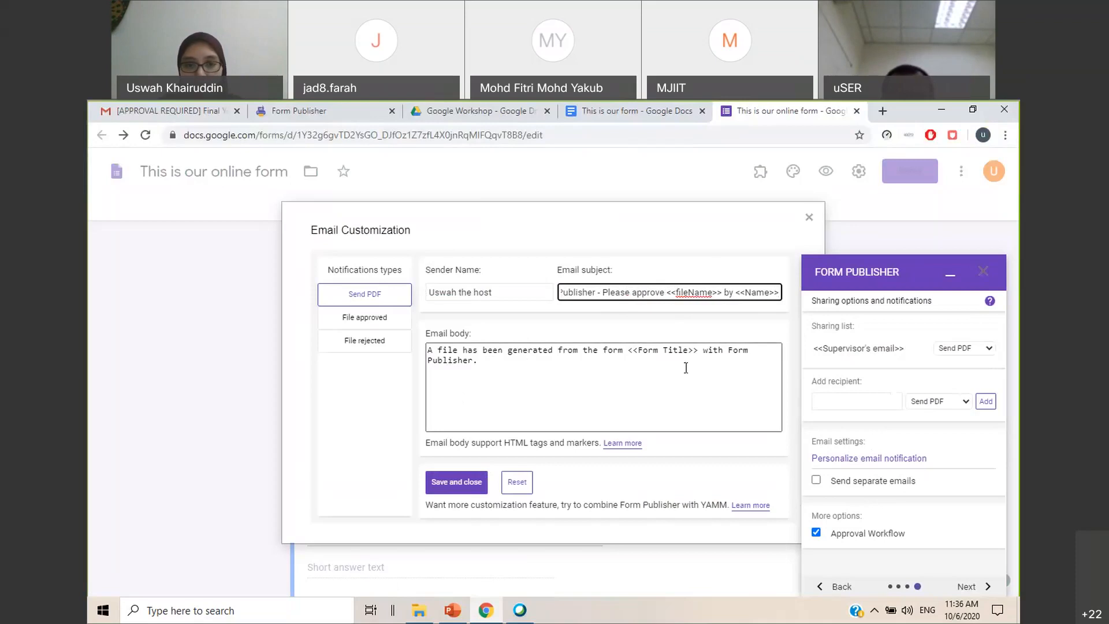
Add the paragraph "Please approve or reject using the button below" beneath the existing text in the Send PDF email body
click(496, 370)
text(Please appro)
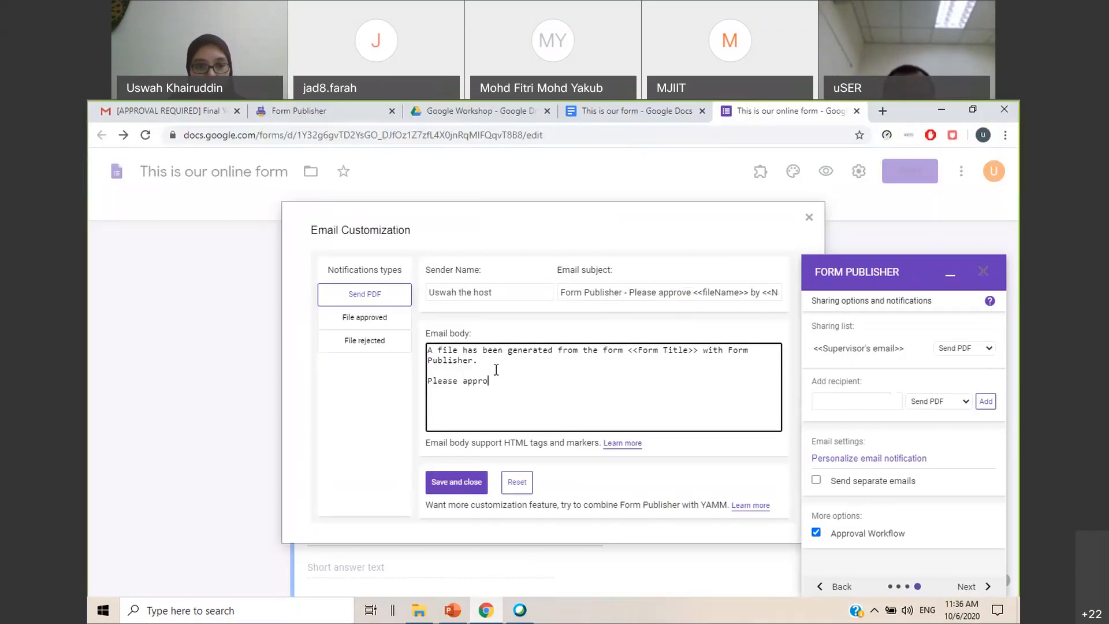
text(ve oor)
key(BackSpace)
key(BackSpace)
key(BackSpace)
text(r reject)
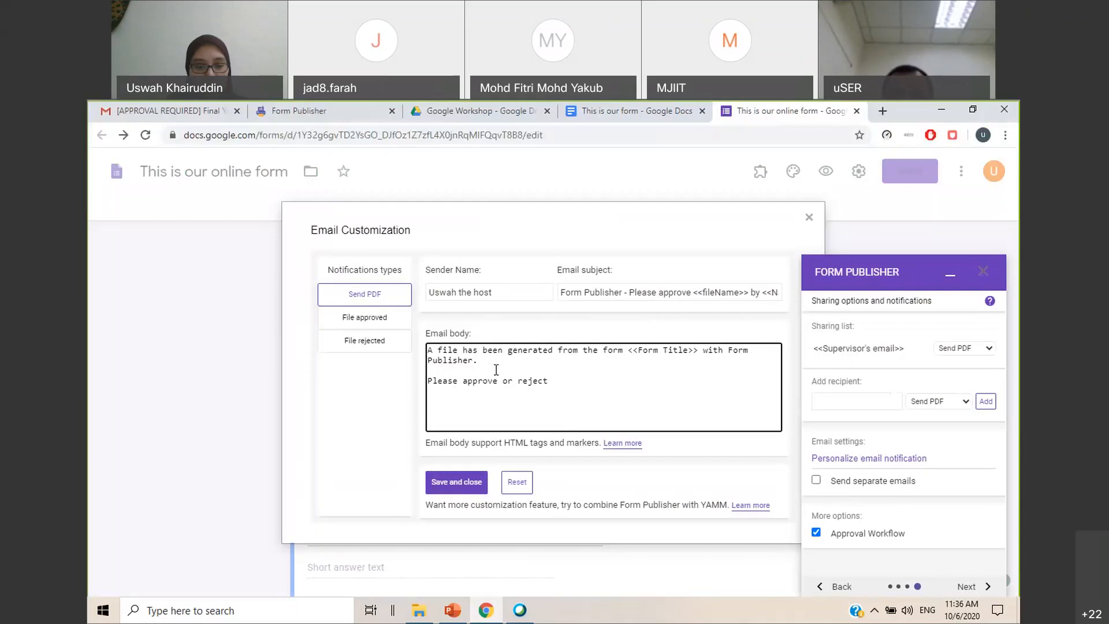
text( using the but)
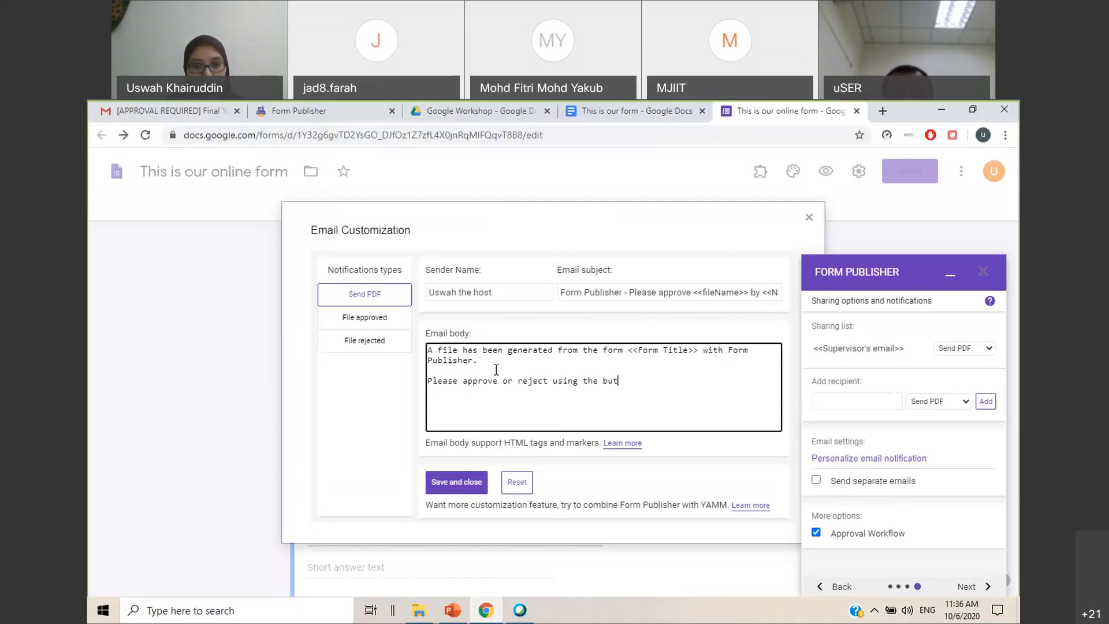
text(ton below)
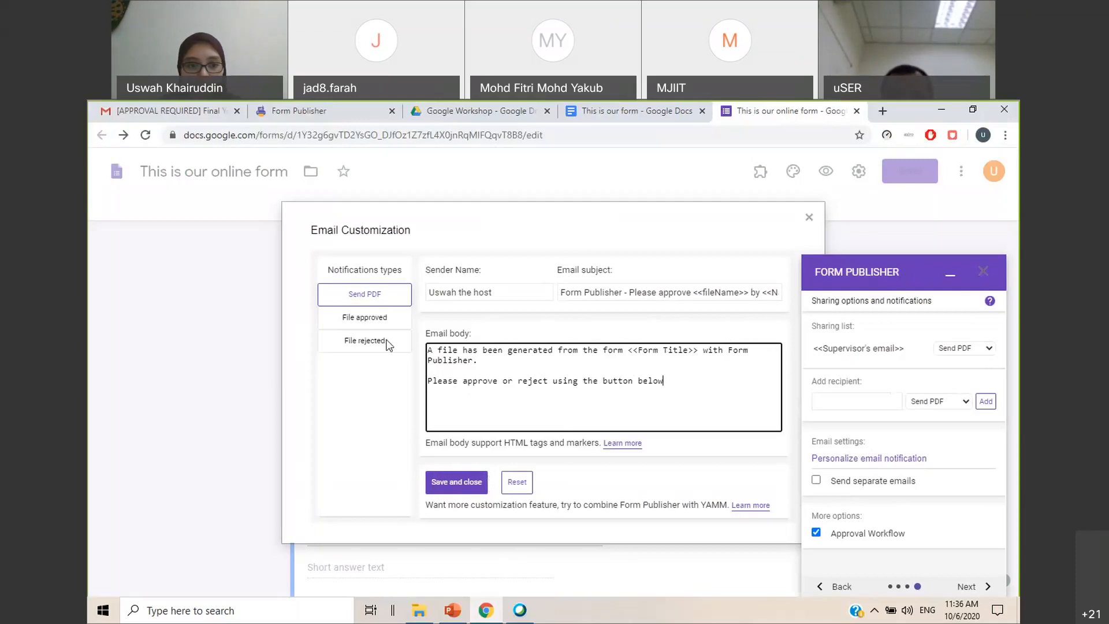
Choose the File approved notification type and enter the host's name as its sender name
click(378, 320)
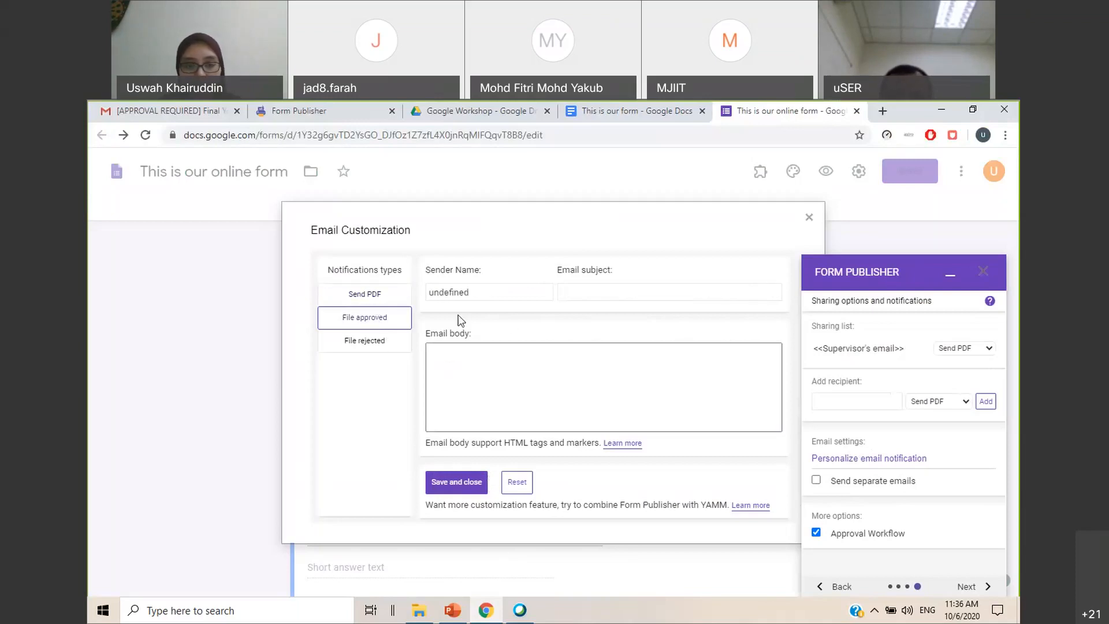
click(481, 293)
double_click(483, 295)
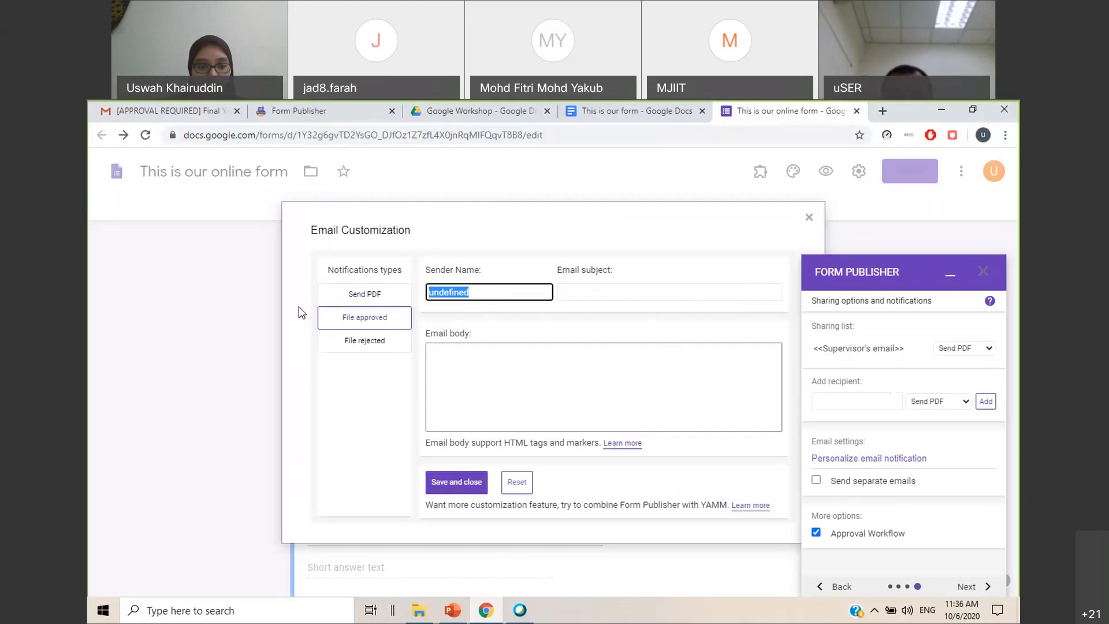
text(Uswah the Host)
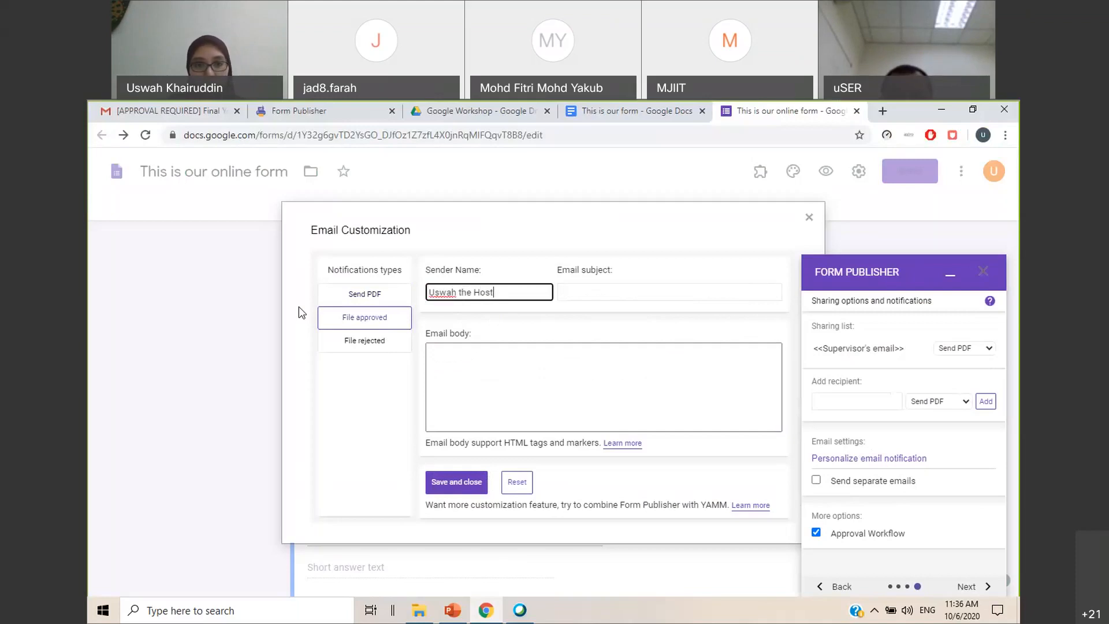
Set the File approved email subject to "You have APPROVED the form"
key(Tab)
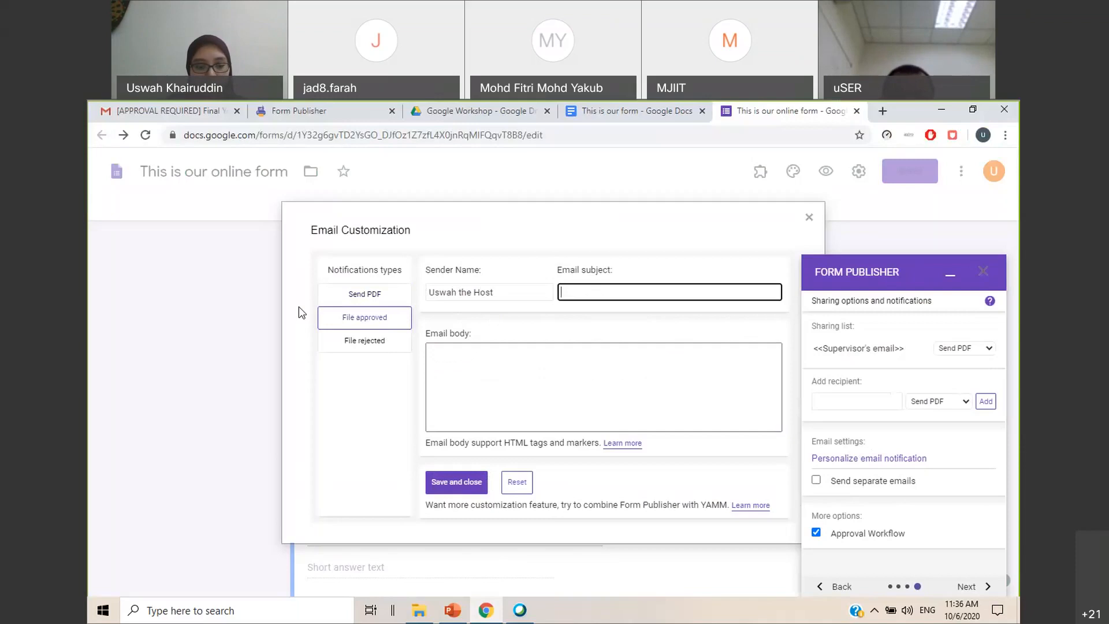
text(You have APPRO)
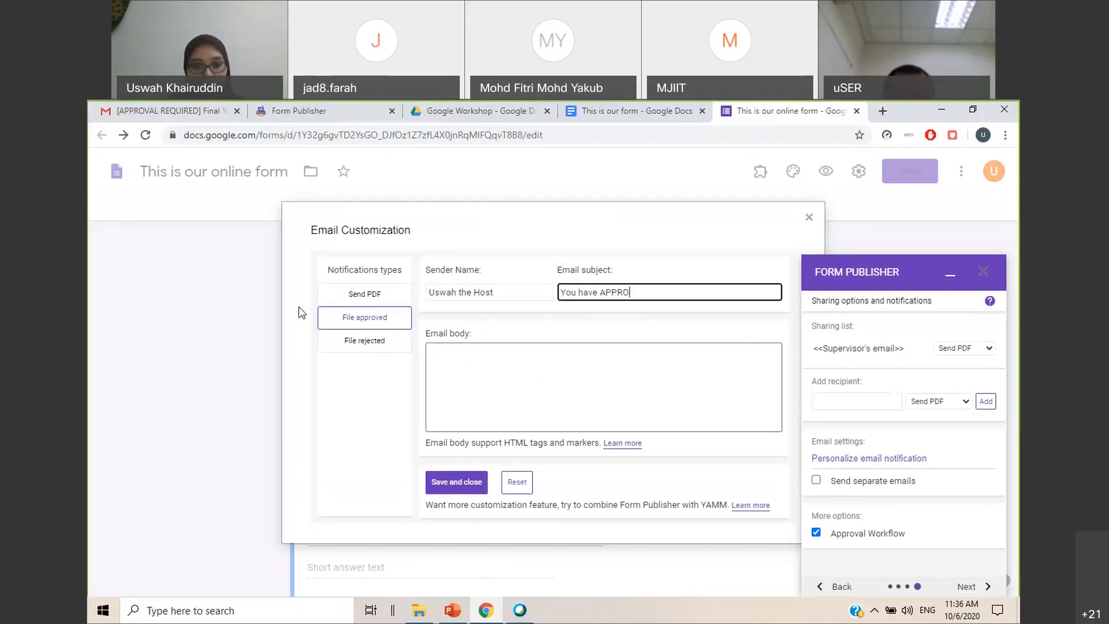
text(VED THE FOR)
key(BackSpace)
key(BackSpace)
key(BackSpace)
key(BackSpace)
key(BackSpace)
key(BackSpace)
key(BackSpace)
text(the form)
Set the File approved email body to "Thank you. The form has been approved"
key(Tab)
text(Thank you. )
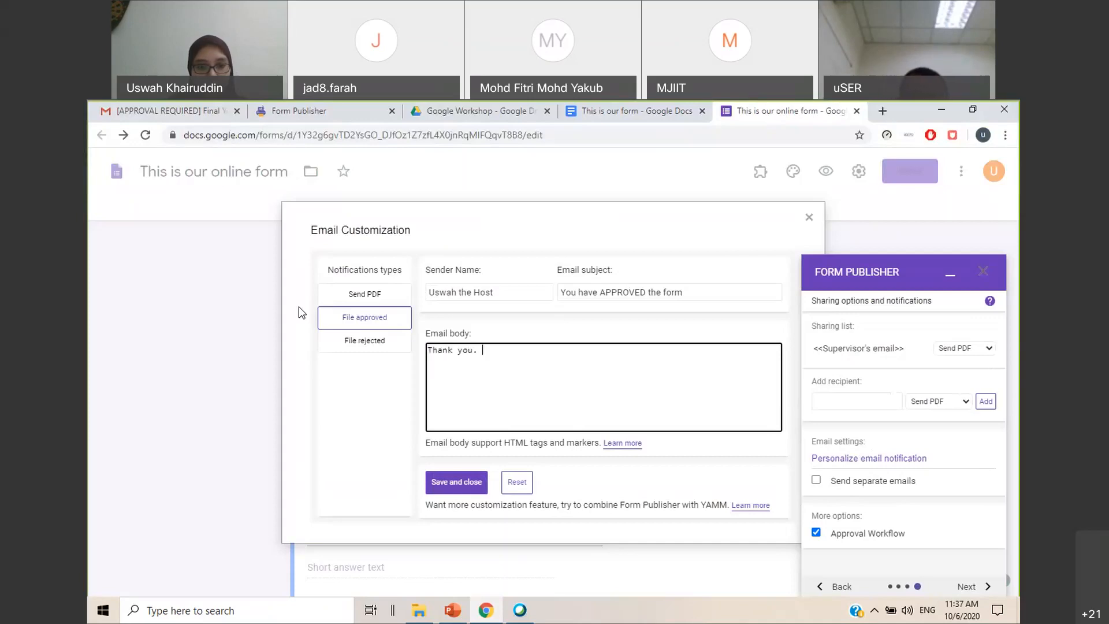
text(The form has been approved)
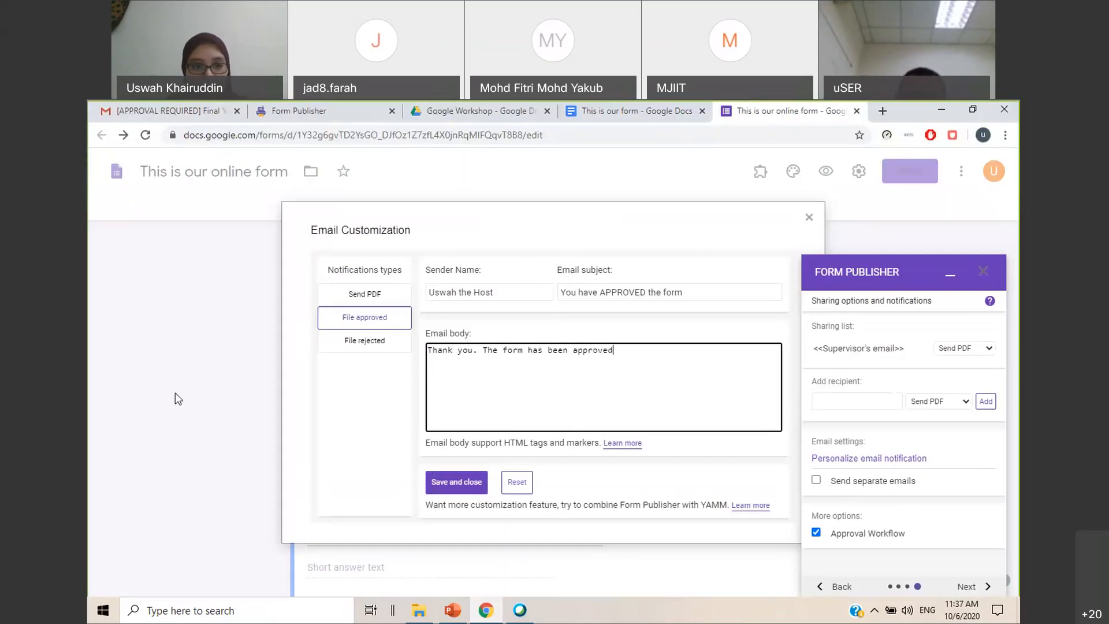
Choose the File rejected notification type and enter the host's name as its sender name
click(364, 342)
click(487, 297)
drag(487, 296, 283, 300)
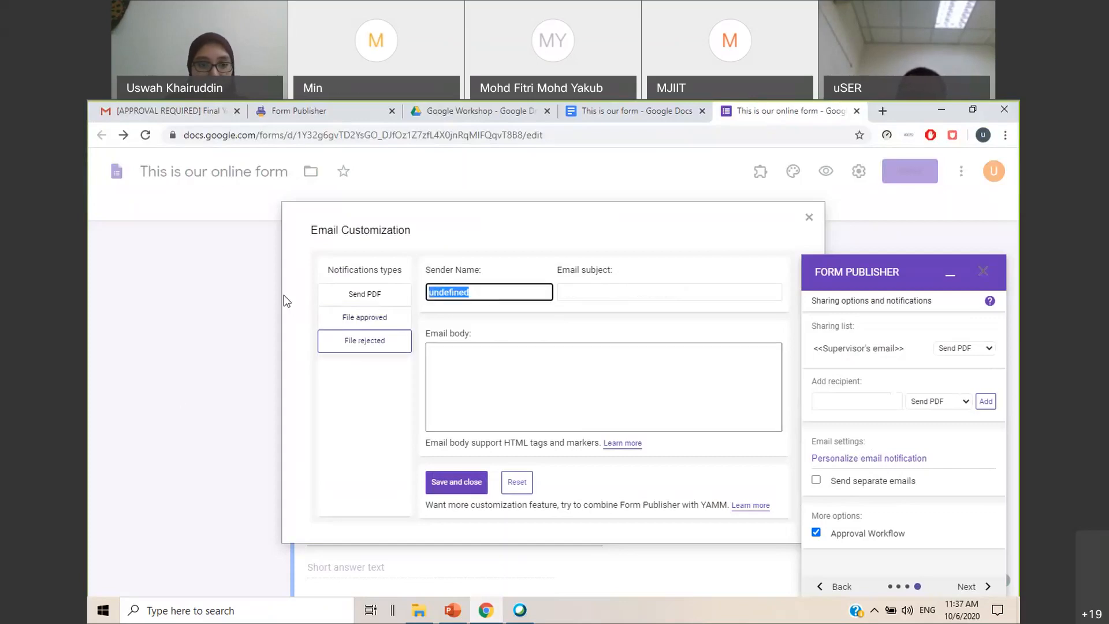
text(Uswah the H)
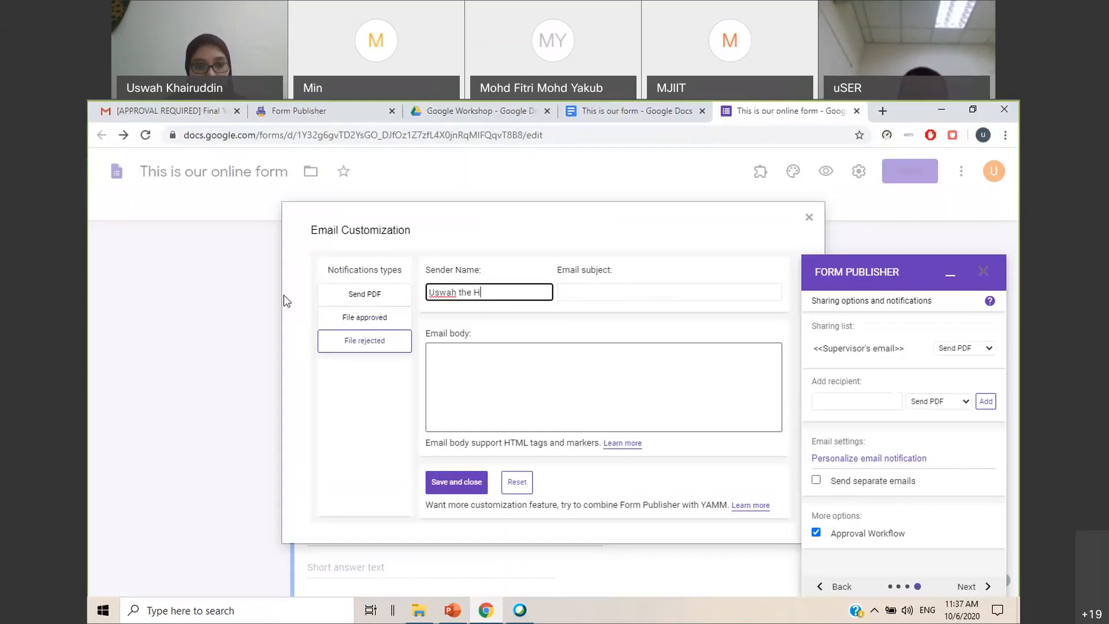
key(BackSpace)
text(host)
key(Tab)
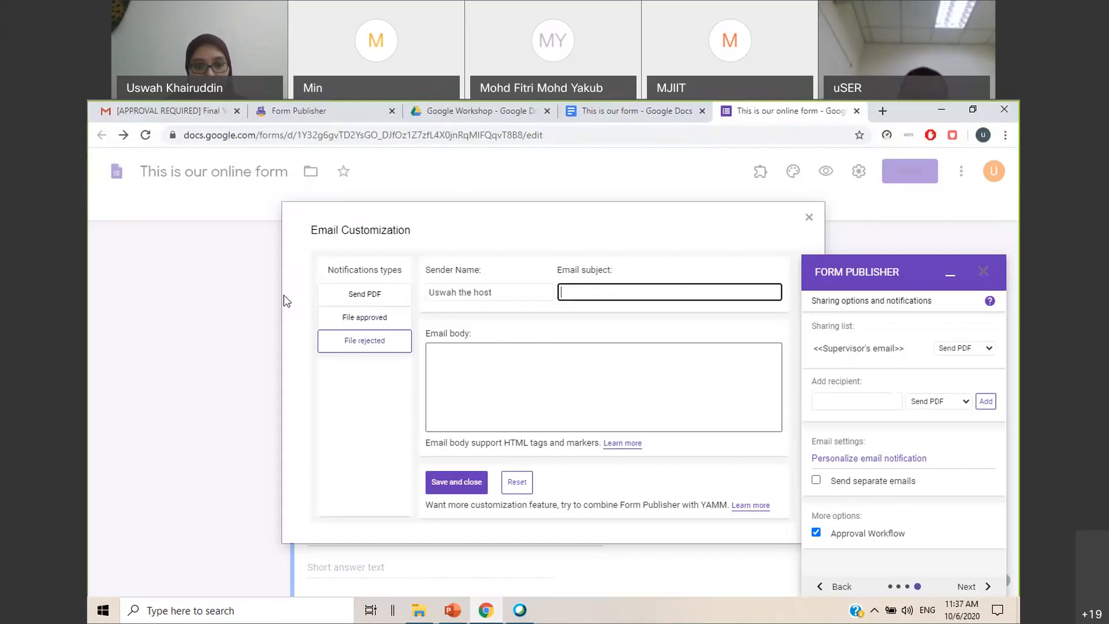
Set the File rejected email subject to "You have REJECTED the form"
text(You have REJECTED the form)
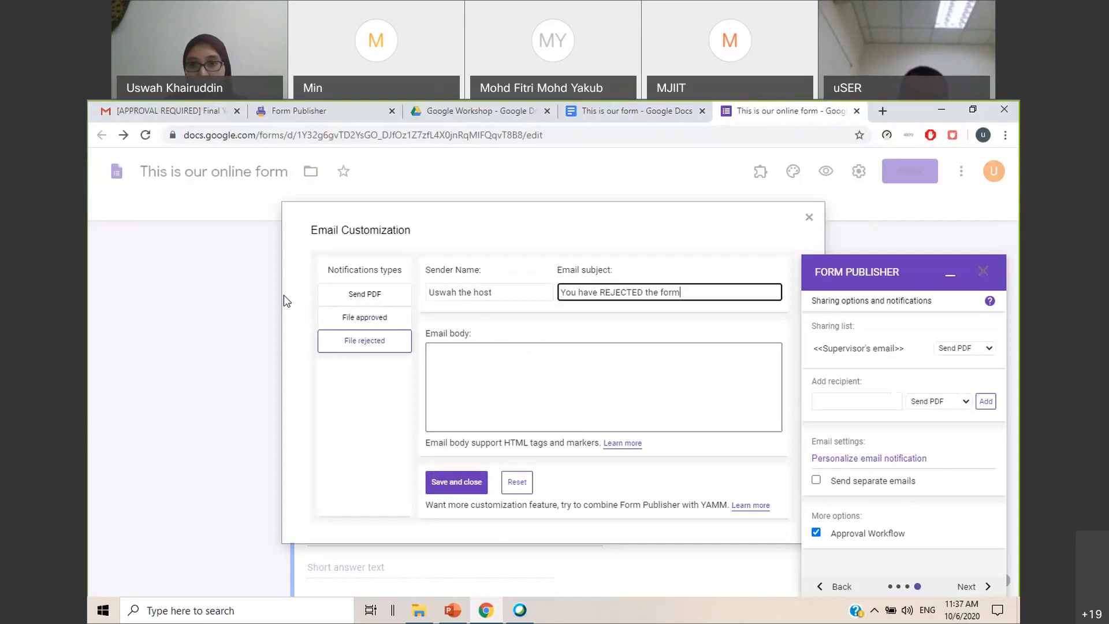
key(Tab)
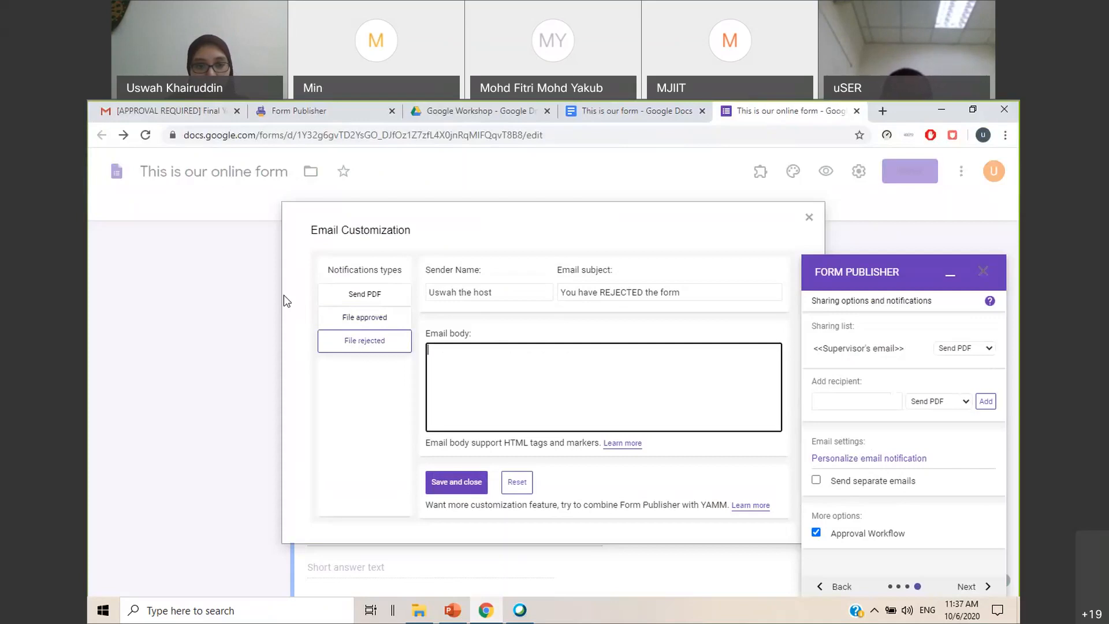
Set the File rejected email body to "You have rejected the student. May I know why?" and save the email customization
text(You have reje)
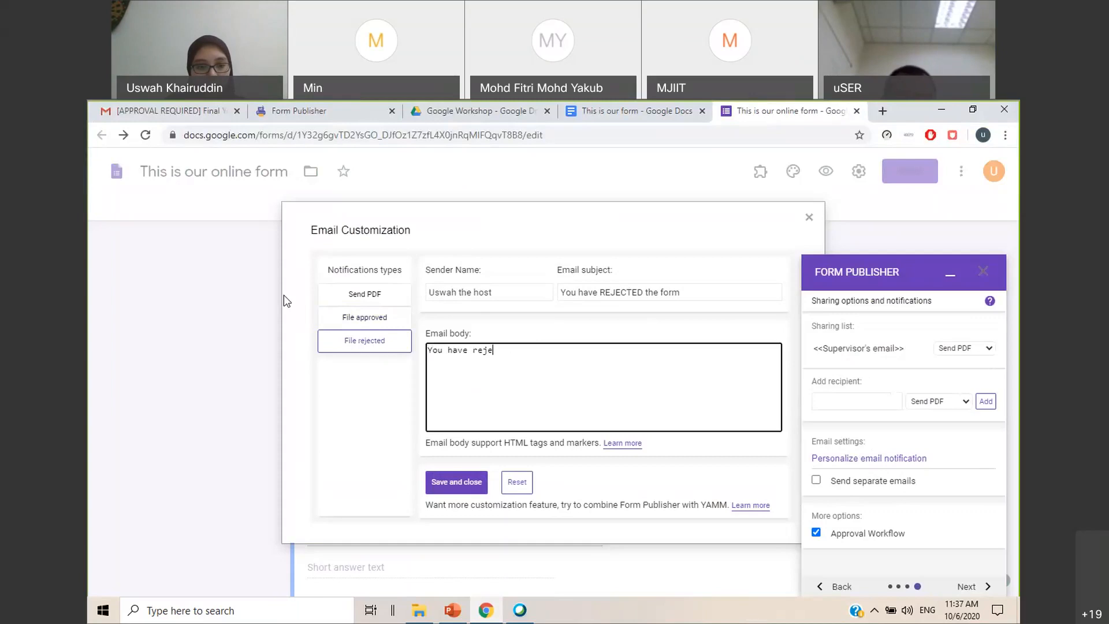
text(cted the stgudent)
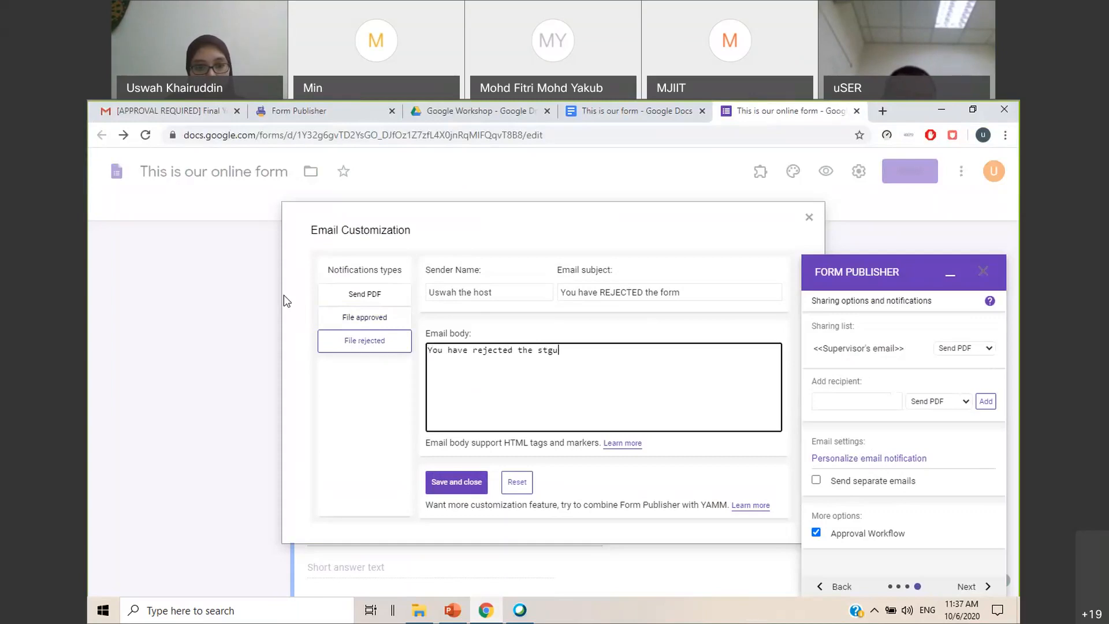
key(BackSpace)
key(BackSpace)
key(BackSpace)
key(BackSpace)
key(BackSpace)
key(BackSpace)
text(udent. May I k)
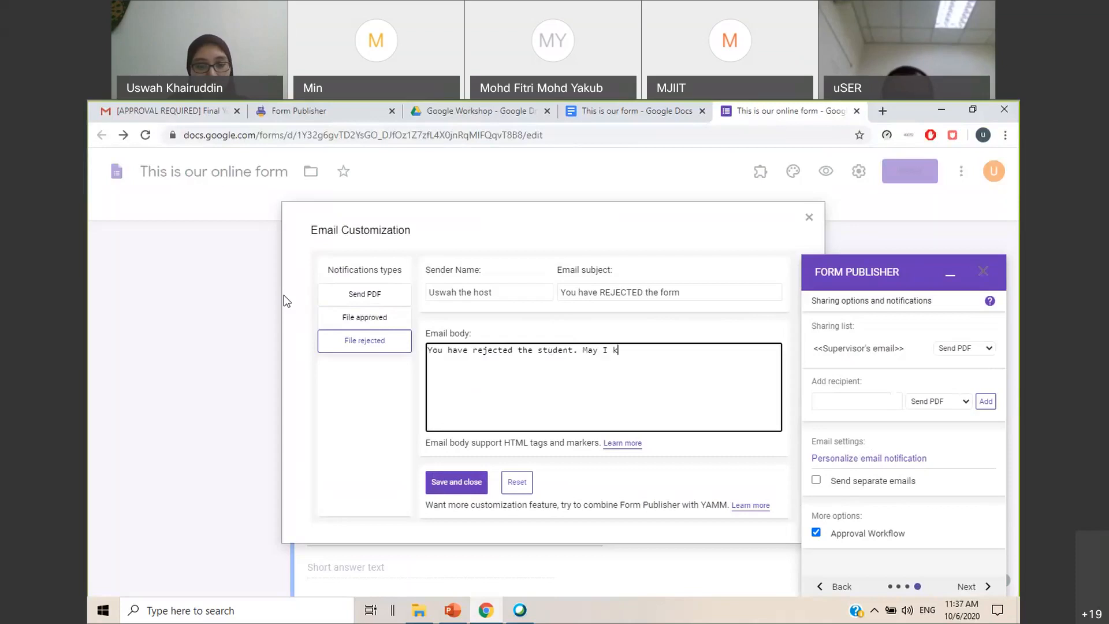
text(now why?)
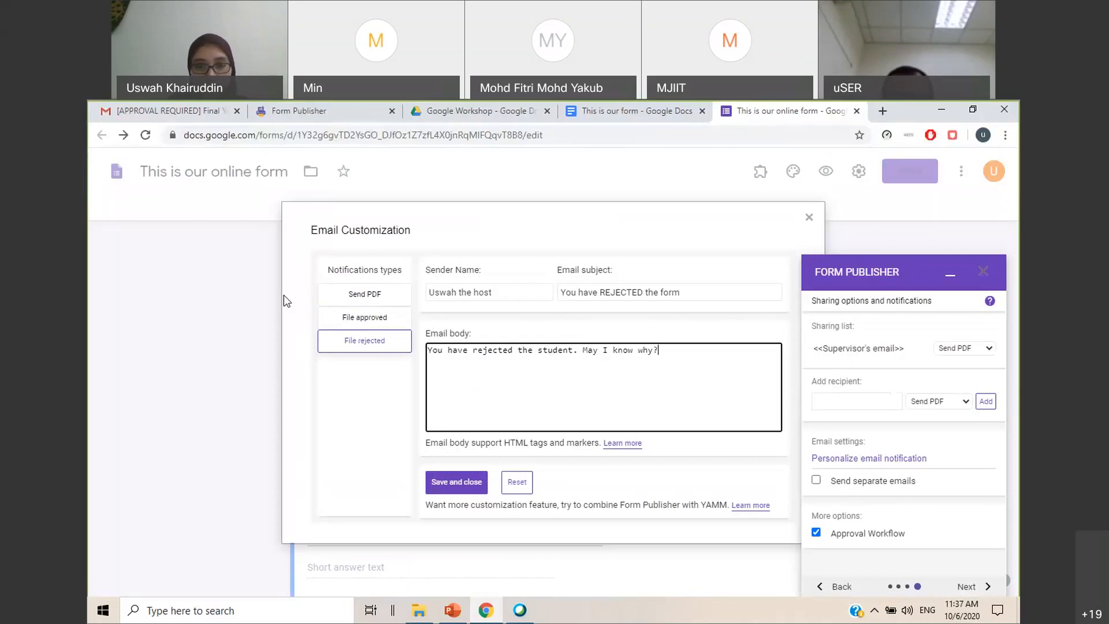
click(474, 482)
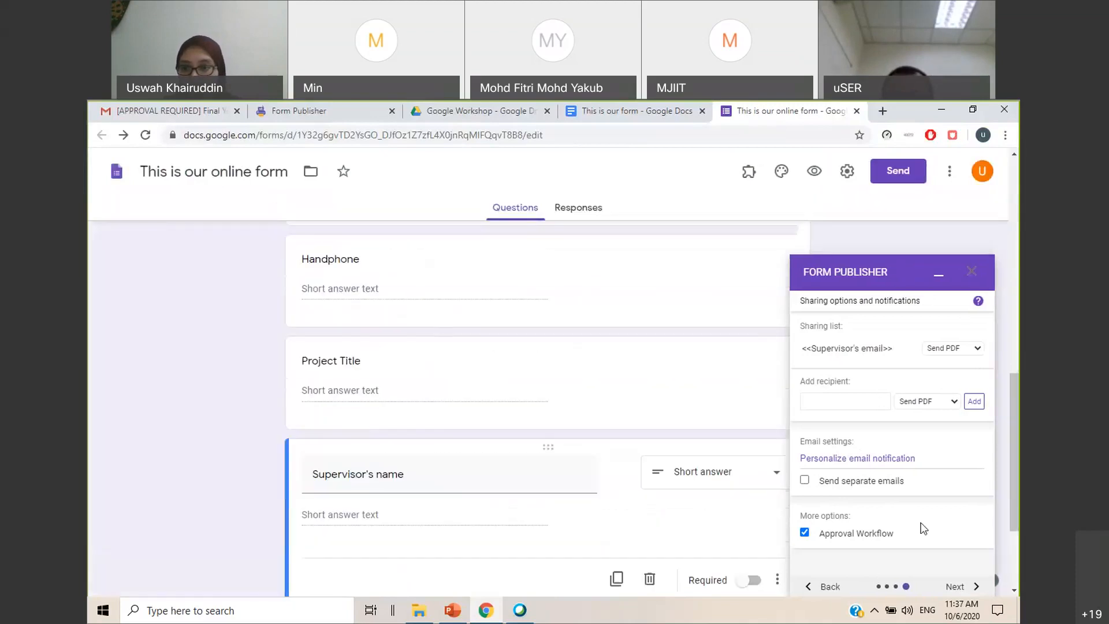
Finish the Form Publisher setup and open the live form for a trial submission
click(956, 586)
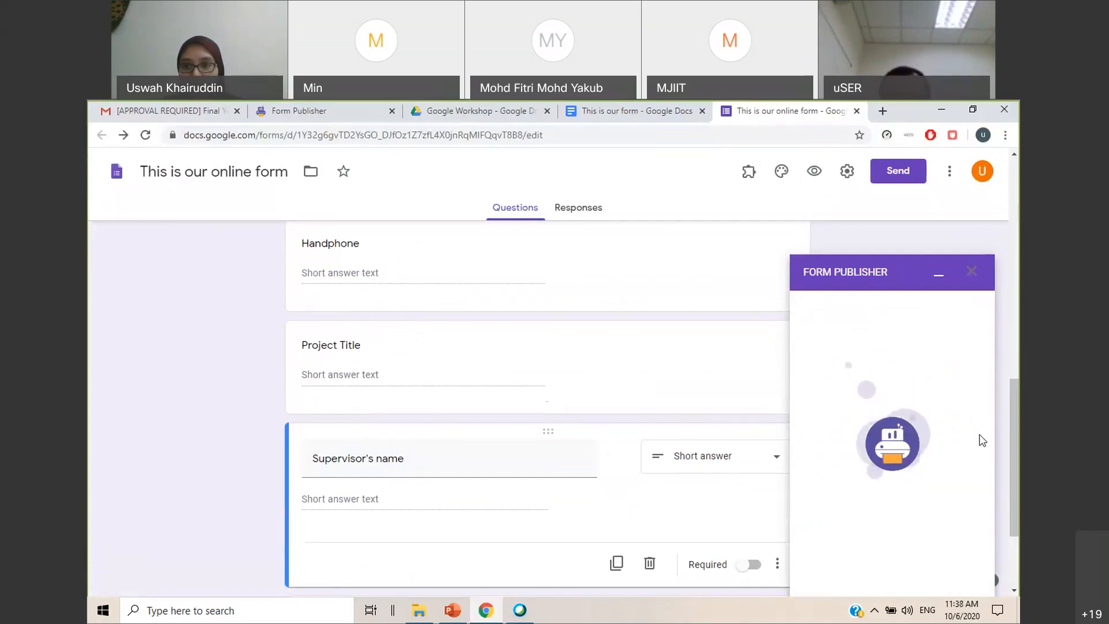
drag(1013, 400, 1016, 417)
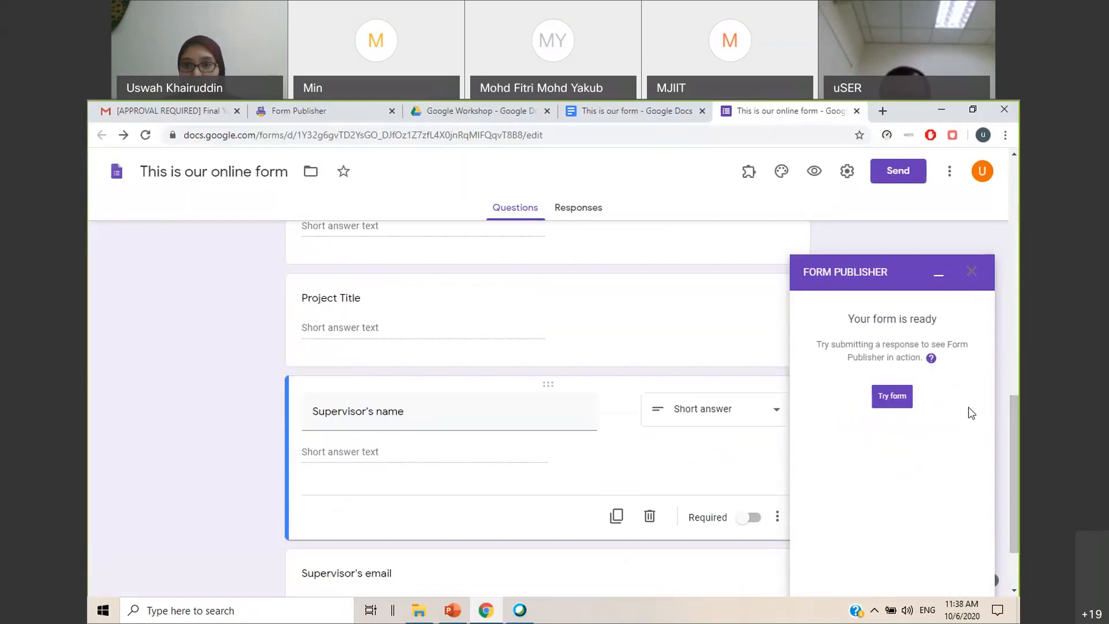
scroll(674, 414, up, 15)
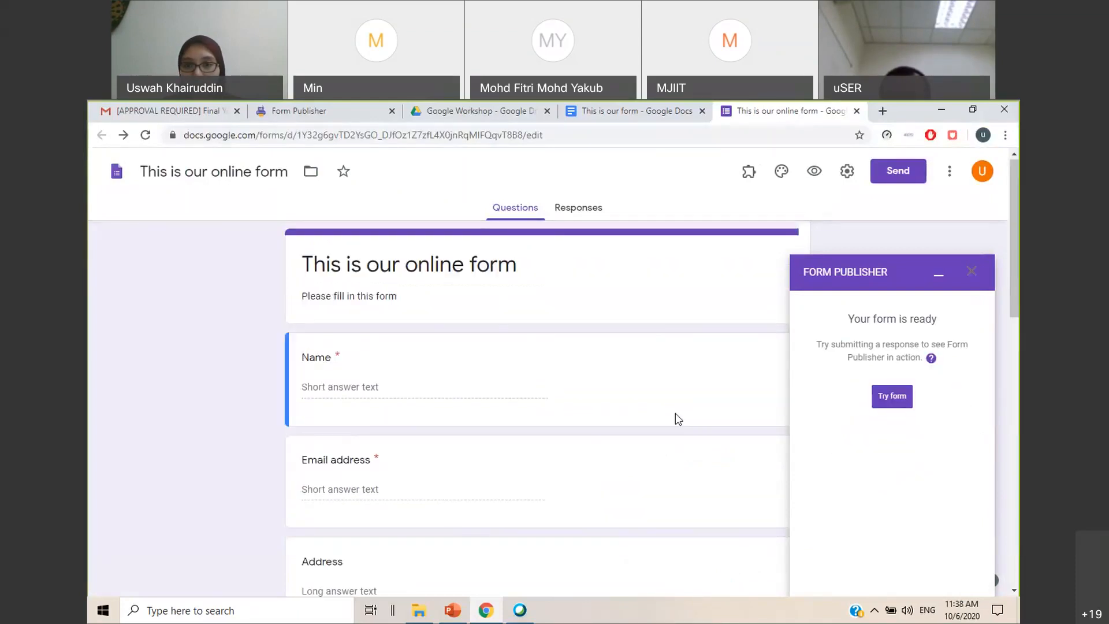
click(892, 396)
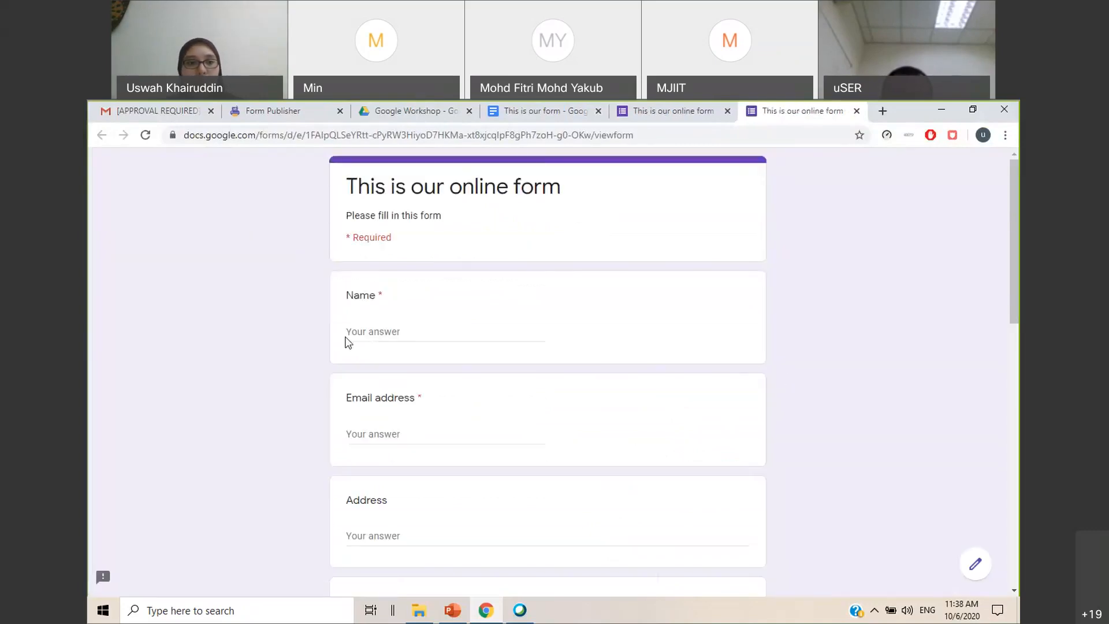
Enter the respondent's full name in the Name question of the live form
click(349, 334)
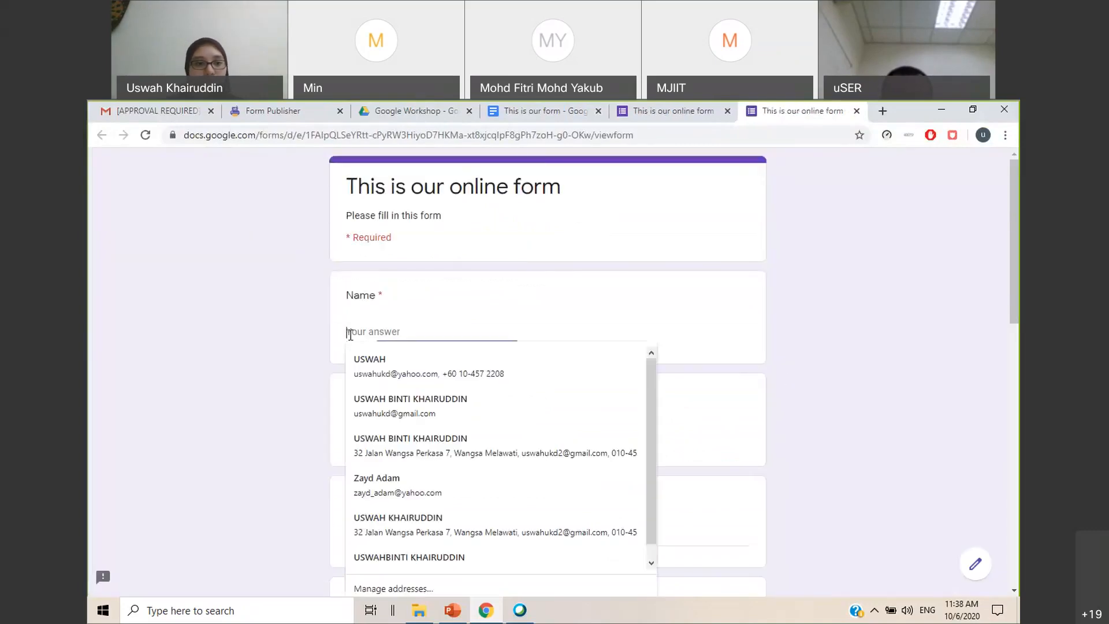
key(Tab)
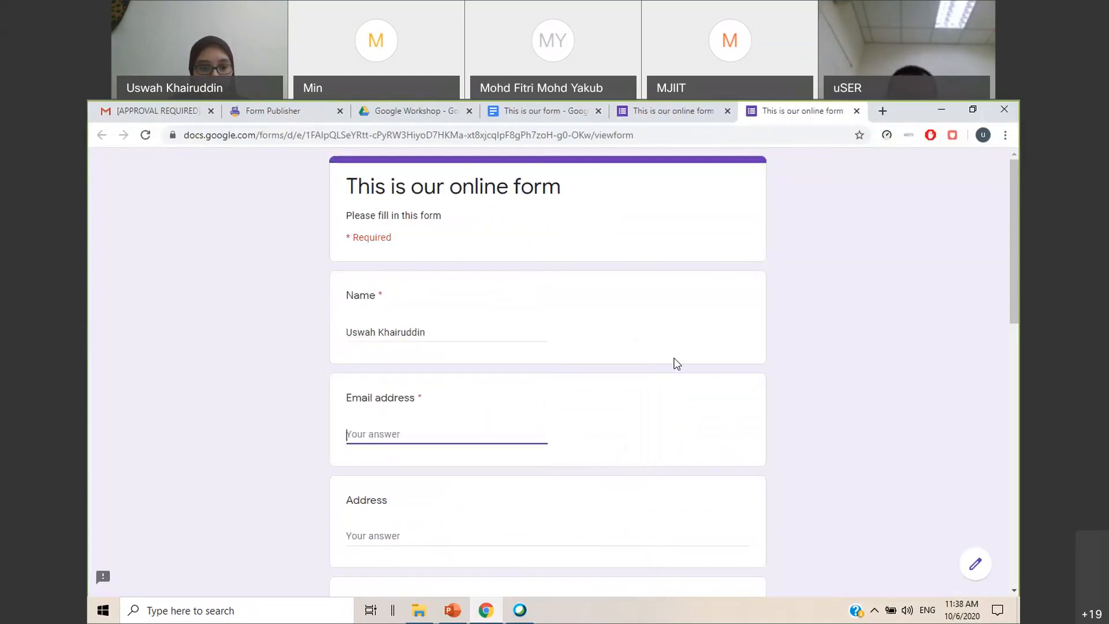
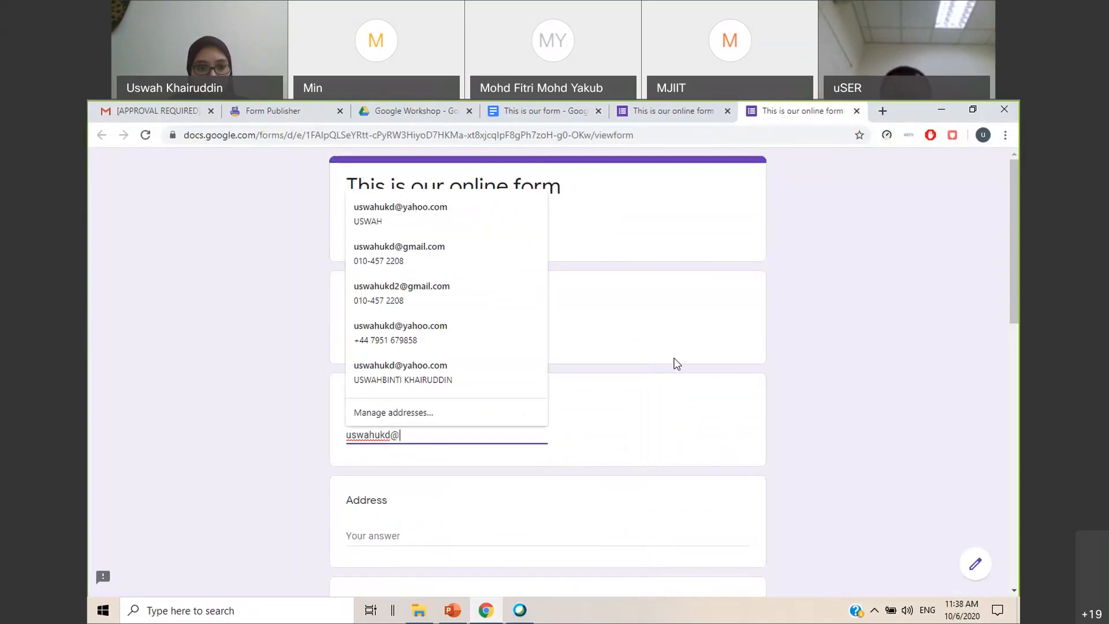
Fill in the respondent's e-mail in the Email address question
key(Tab)
Fill in the respondent's address and matric number
scroll(676, 364, down, 3)
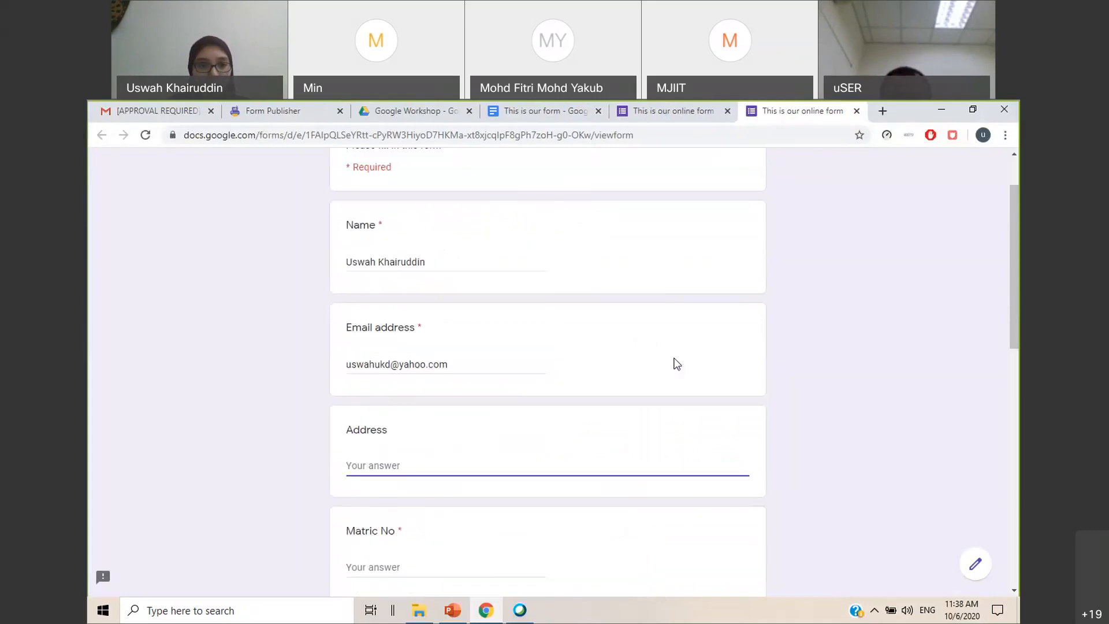
text(U)
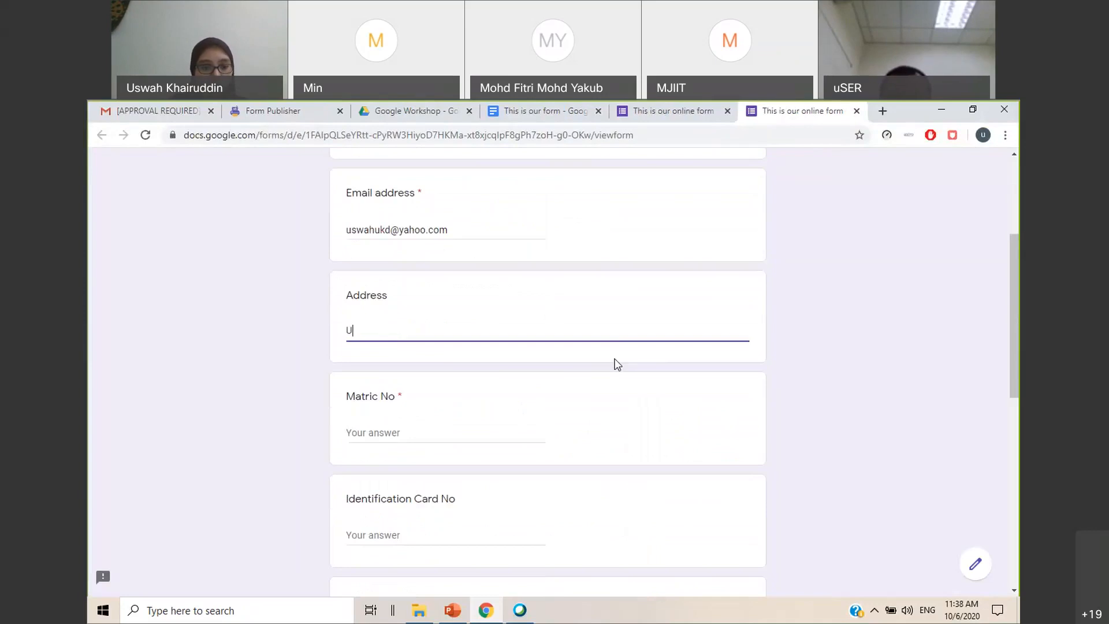
text(TM KL)
key(Tab)
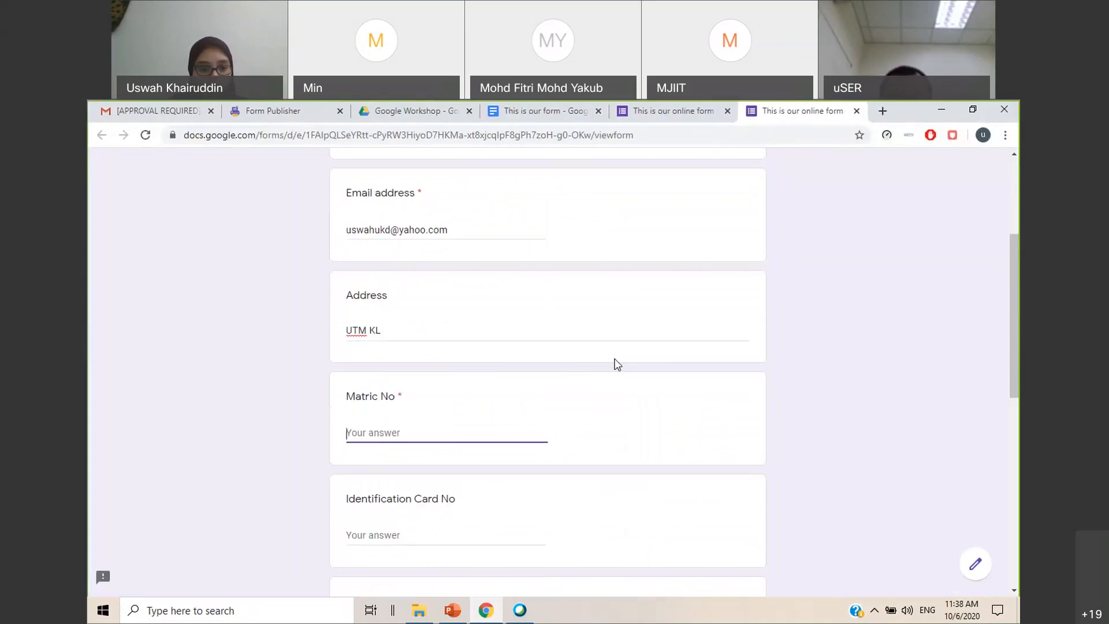
text(12345)
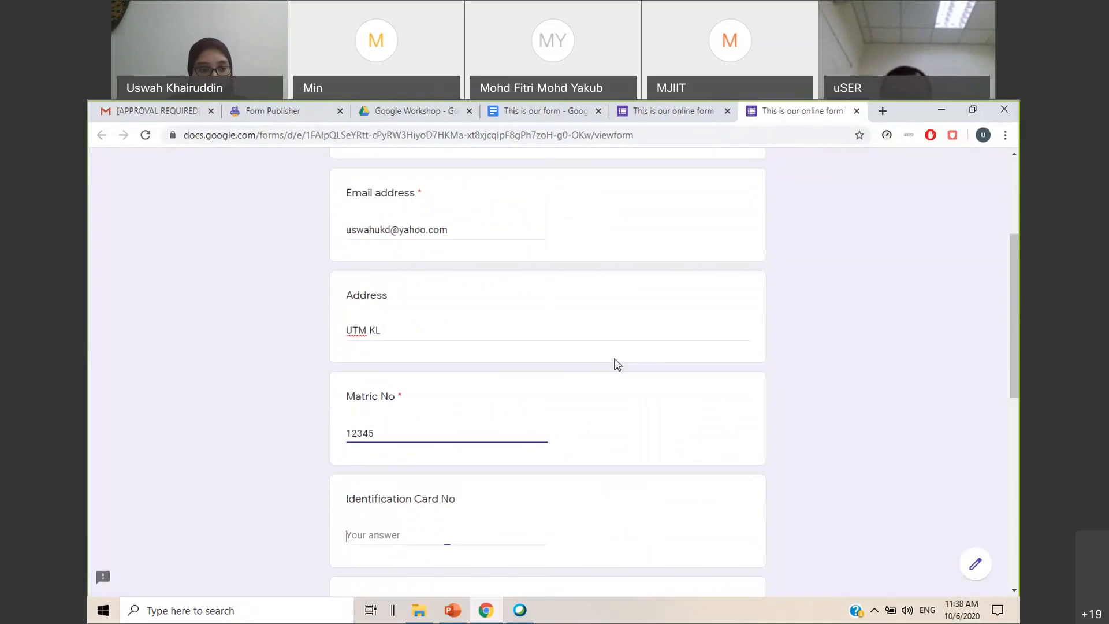
text(123456)
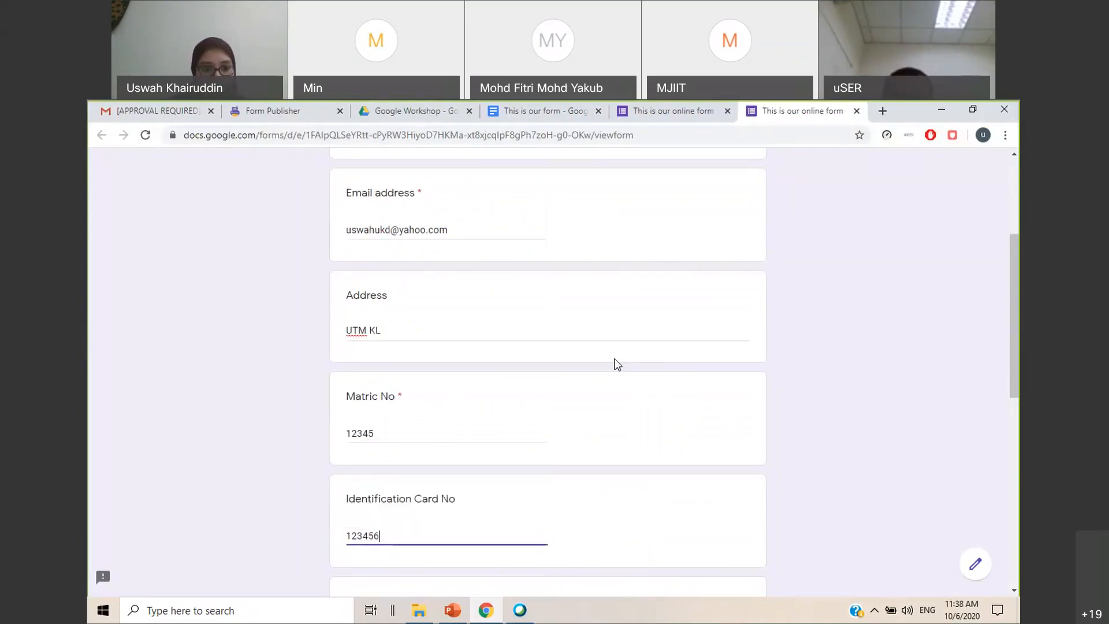
Enter the respondent's identification card number and handphone number in their respective questions
key(Tab)
text(123456)
key(Tab)
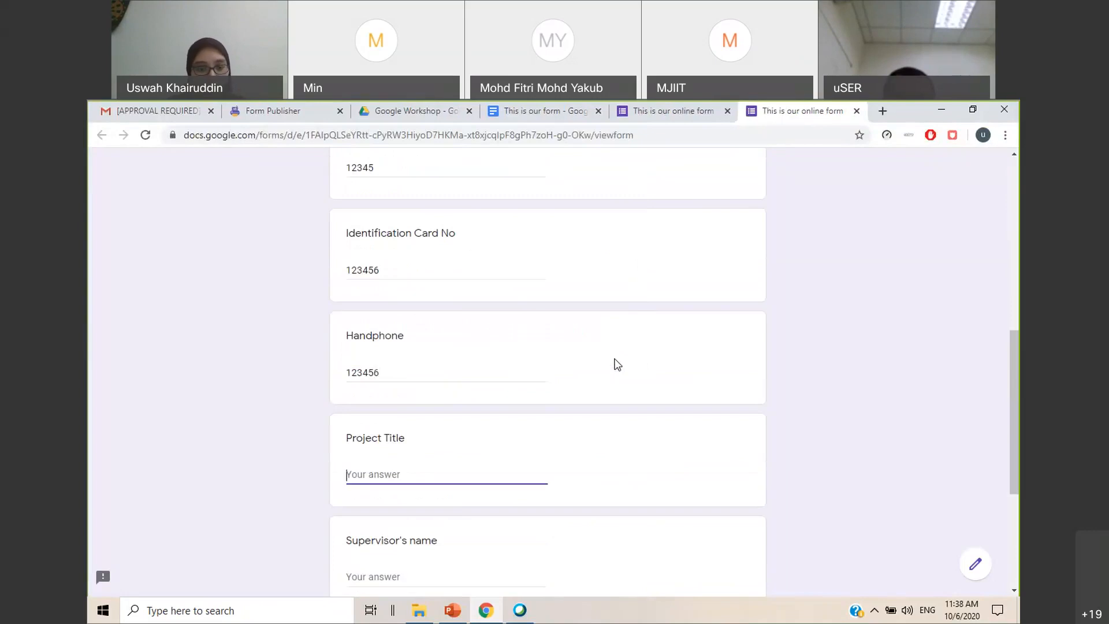
Enter "Machine Vision" as the project title and fill in the supervisor's full name
text(Machine)
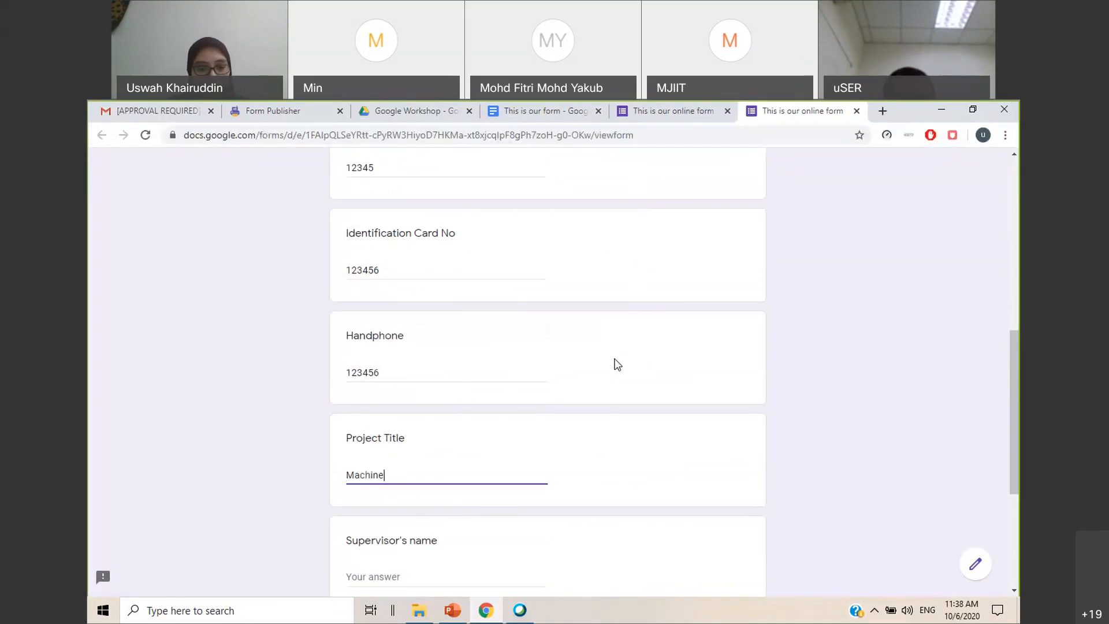
text( Vision)
key(Tab)
scroll(614, 364, down, 2)
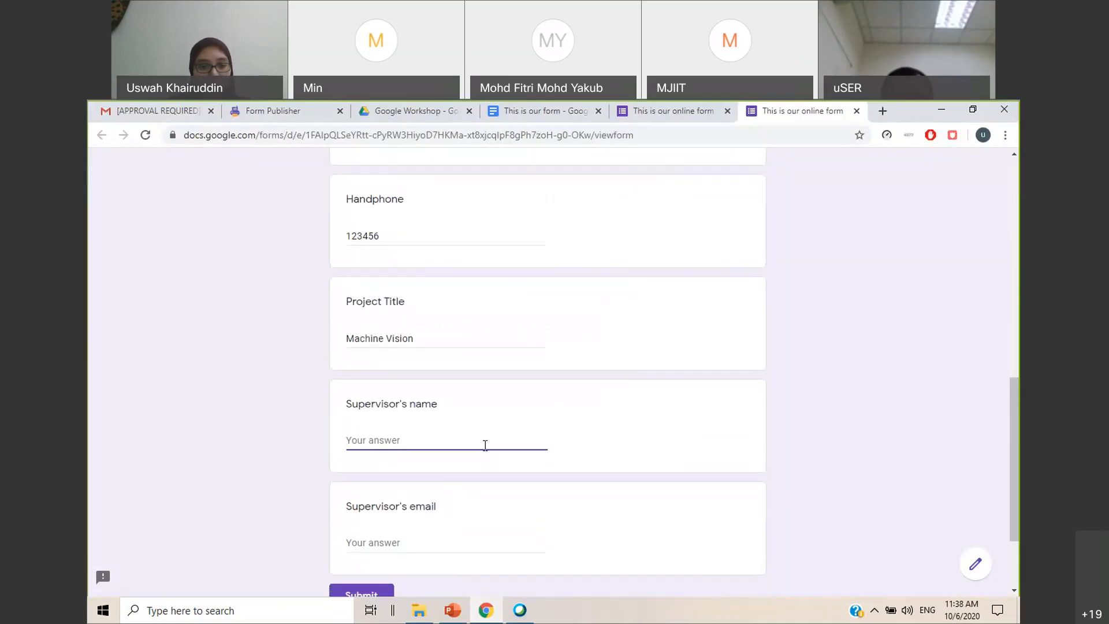
Fill in the supervisor's e-mail and submit the trial response
click(420, 536)
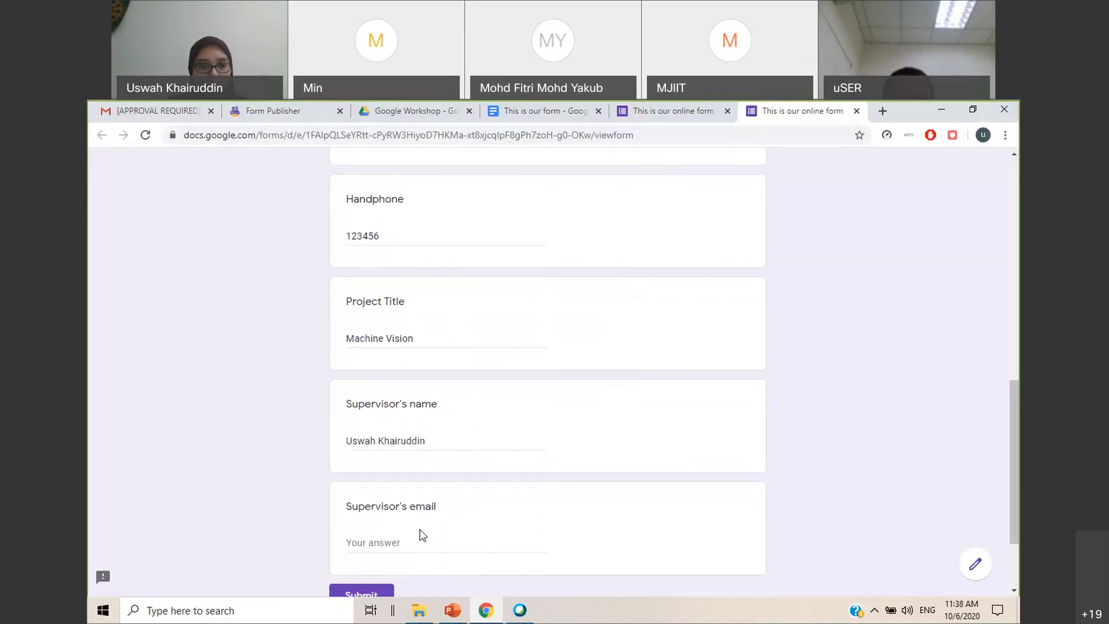
click(422, 538)
scroll(508, 377, down, 2)
click(400, 483)
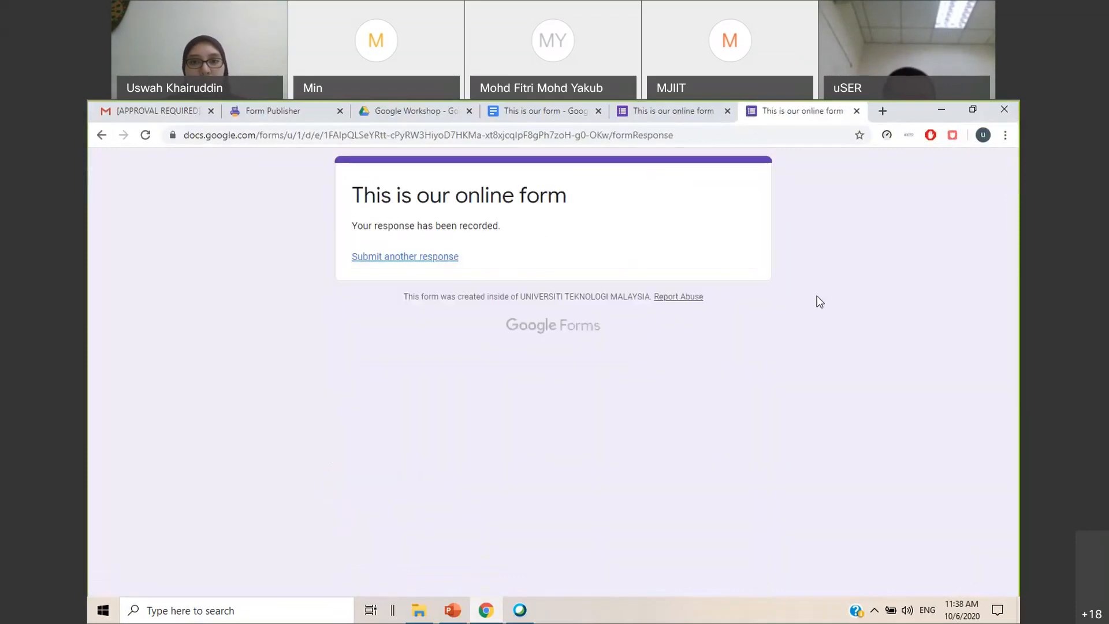
Close the submitted form and review the response summary in the form editor
click(857, 110)
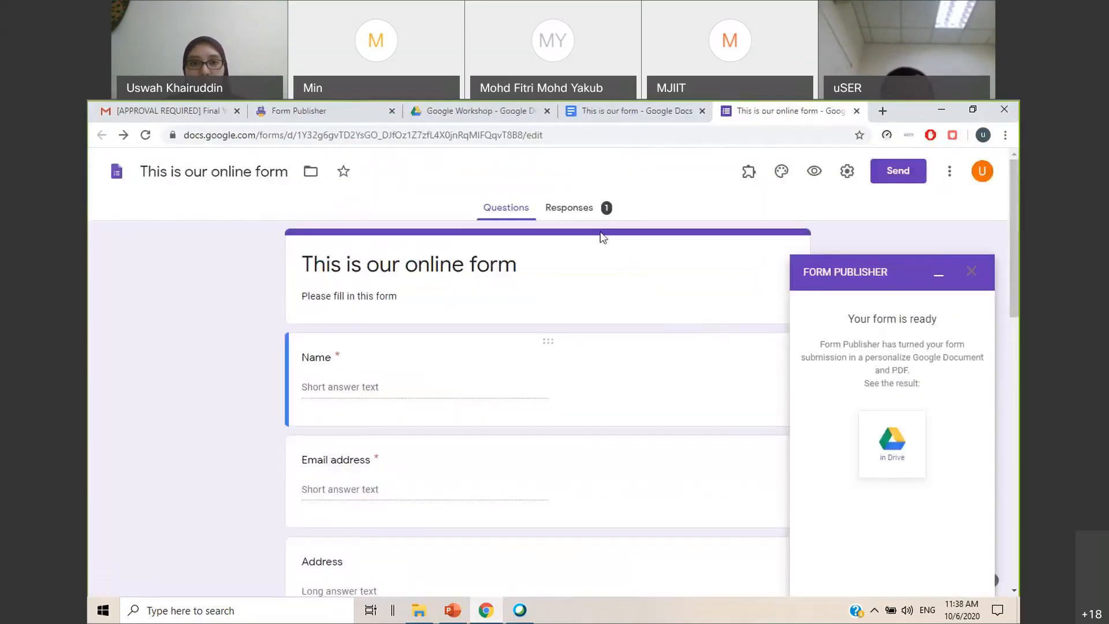
click(580, 209)
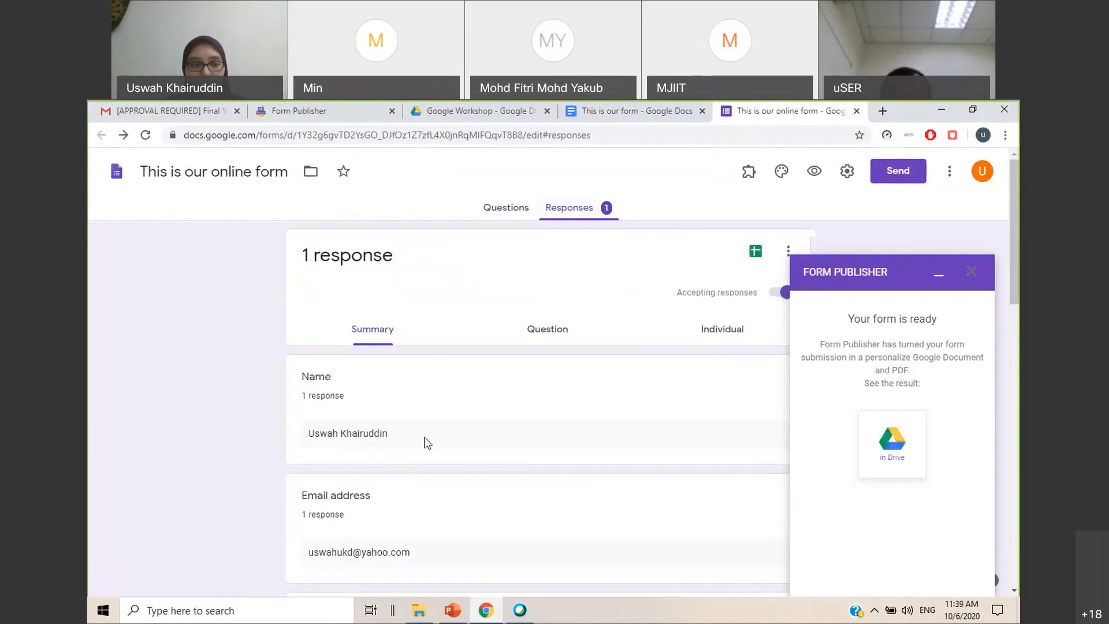
scroll(475, 437, down, 1)
scroll(473, 435, up, 1)
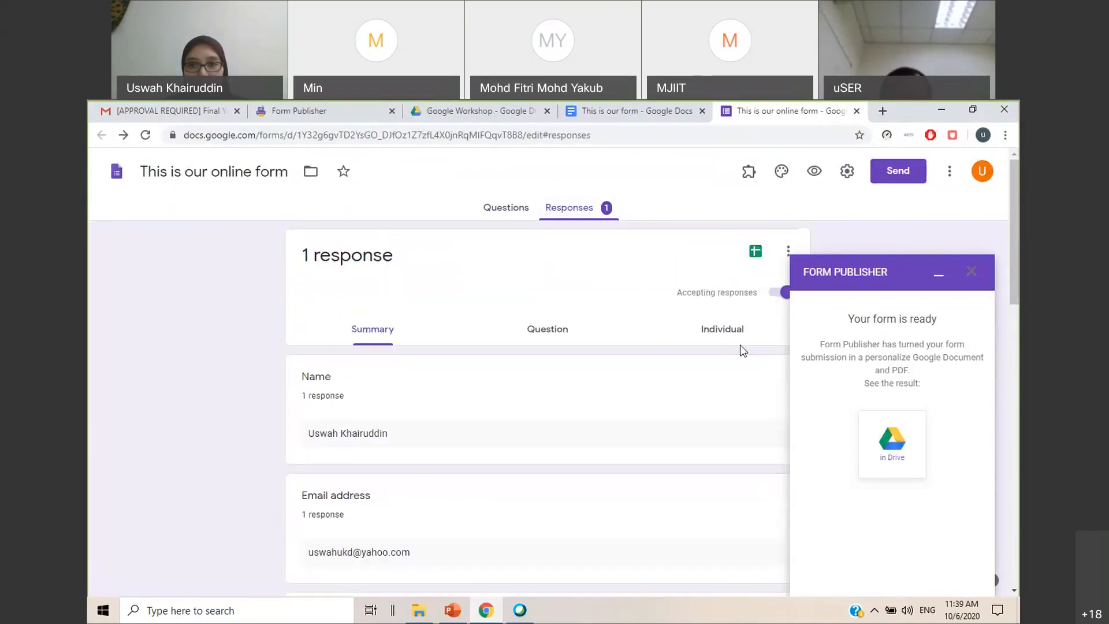
Set the form's response destination to a new spreadsheet with the suggested name and create it
click(788, 253)
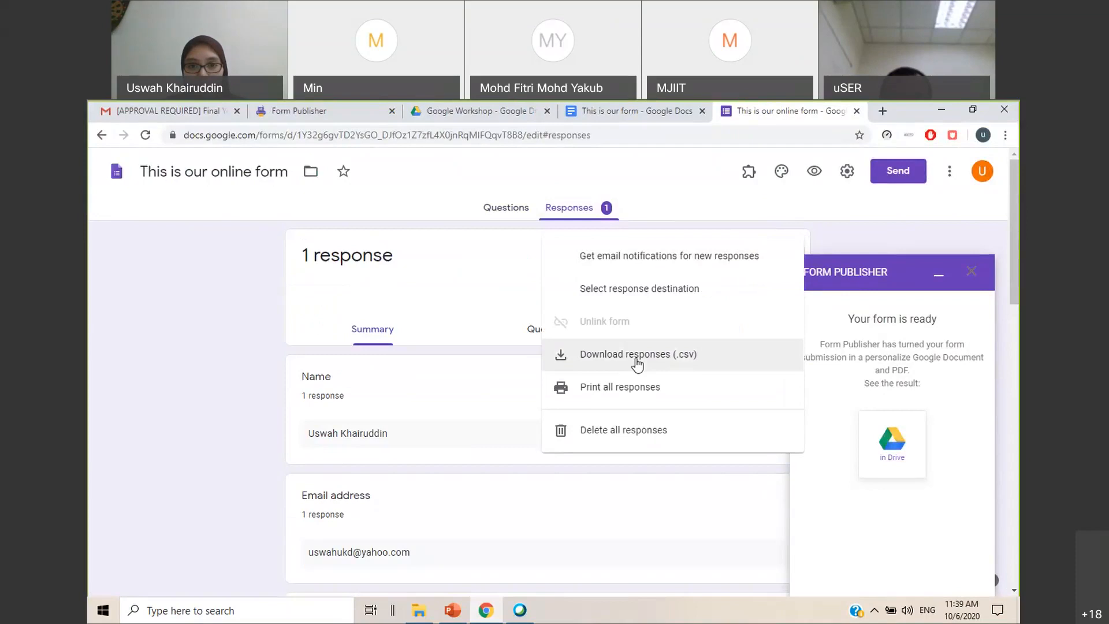
click(632, 300)
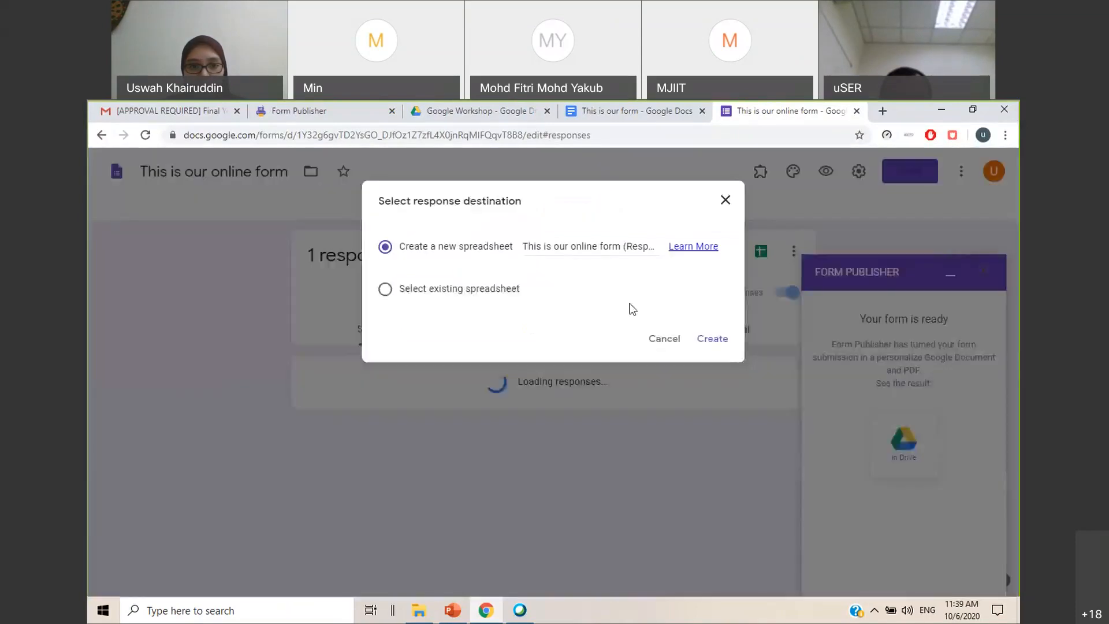
click(719, 348)
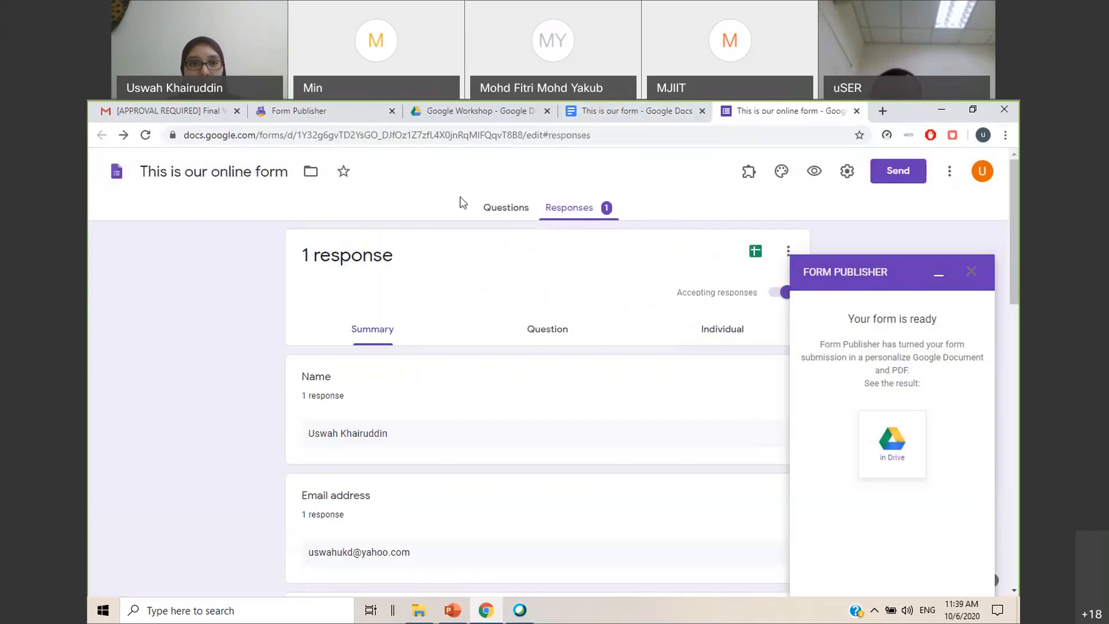
Refresh the Google Workshop folder in Drive and open the "This is our online form (Responses)" spreadsheet
click(458, 117)
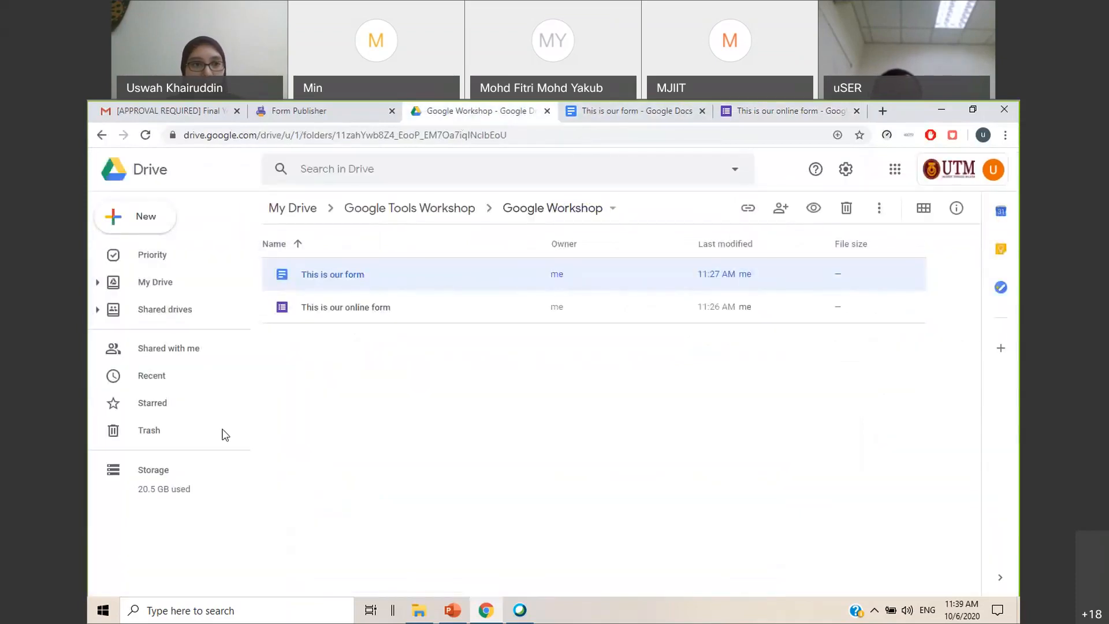
click(145, 136)
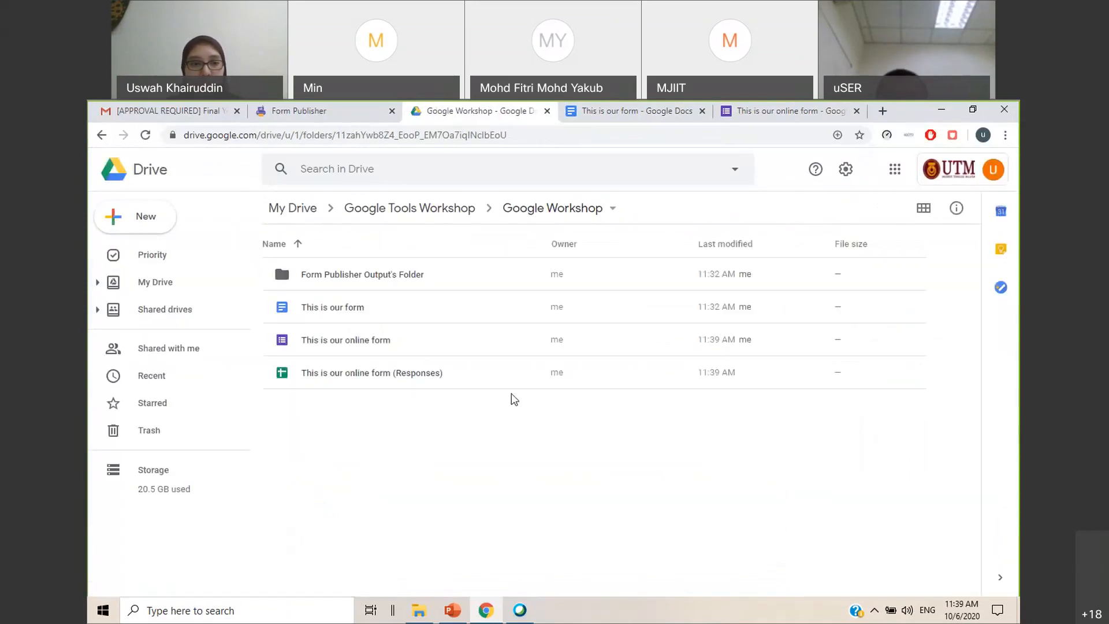
click(368, 379)
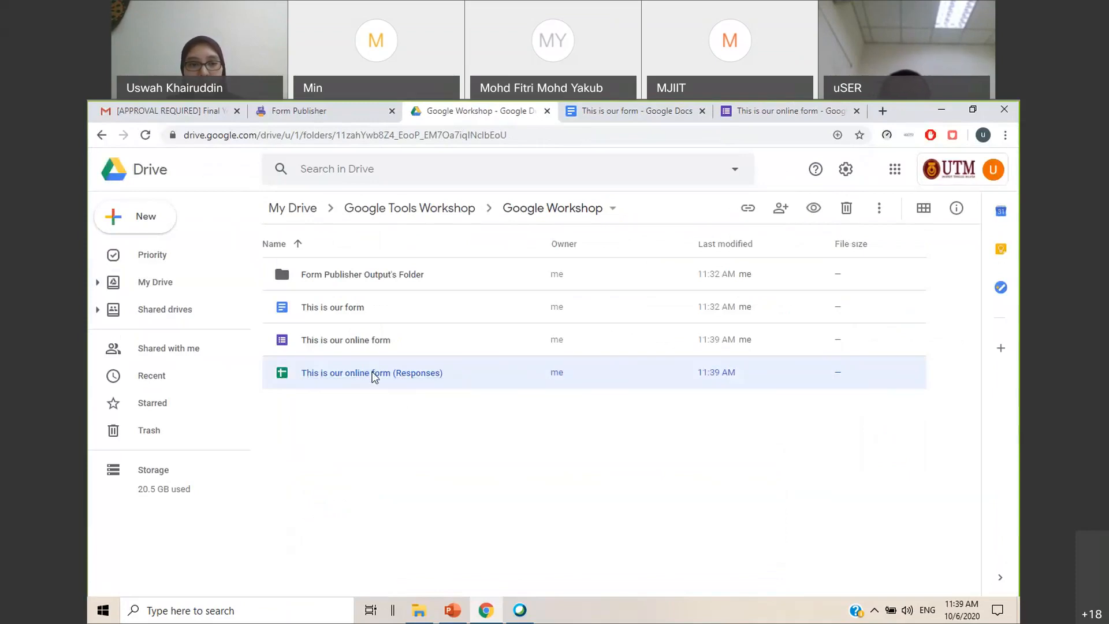
double_click(374, 377)
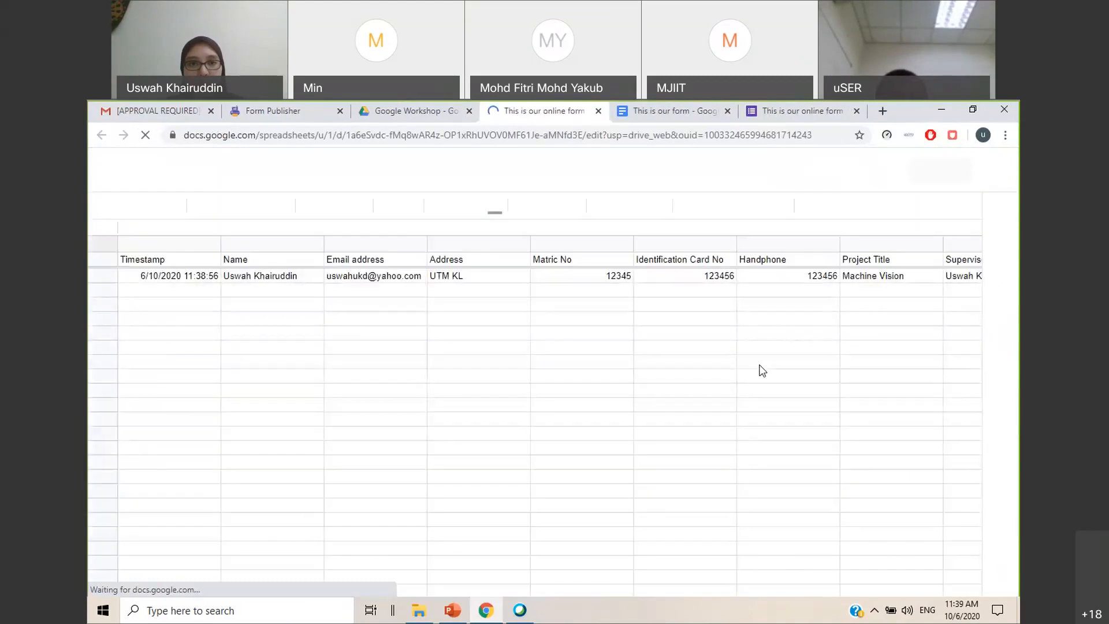
Look through the submitted response row up to the supervisor's email column, reloading the spreadsheet to check for added columns
click(114, 277)
drag(356, 570, 601, 582)
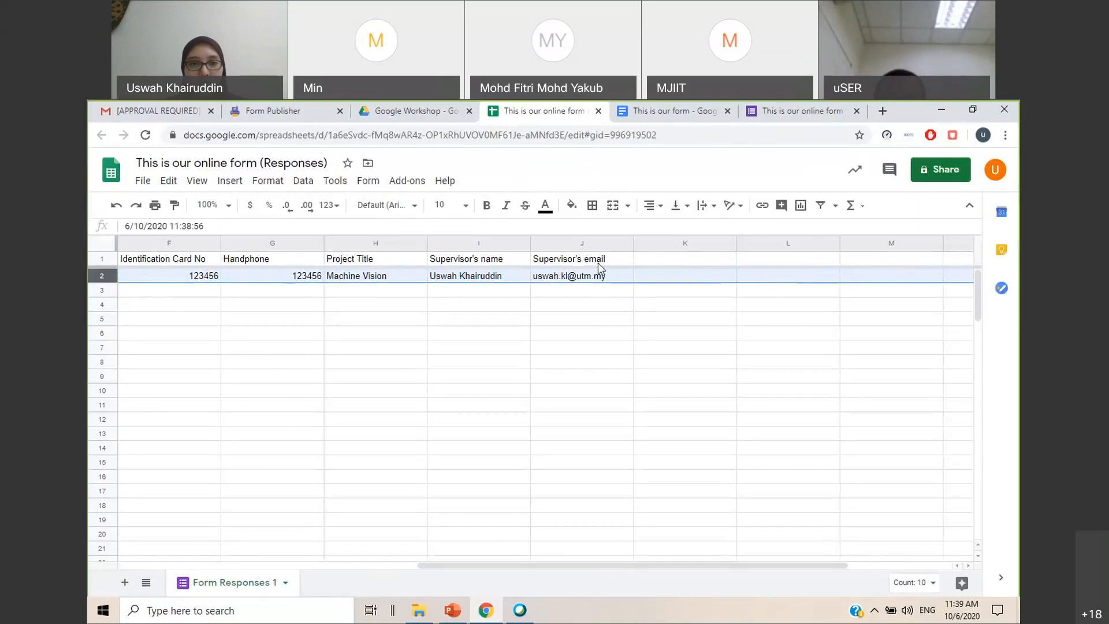
drag(639, 567, 628, 571)
drag(488, 567, 453, 569)
click(145, 137)
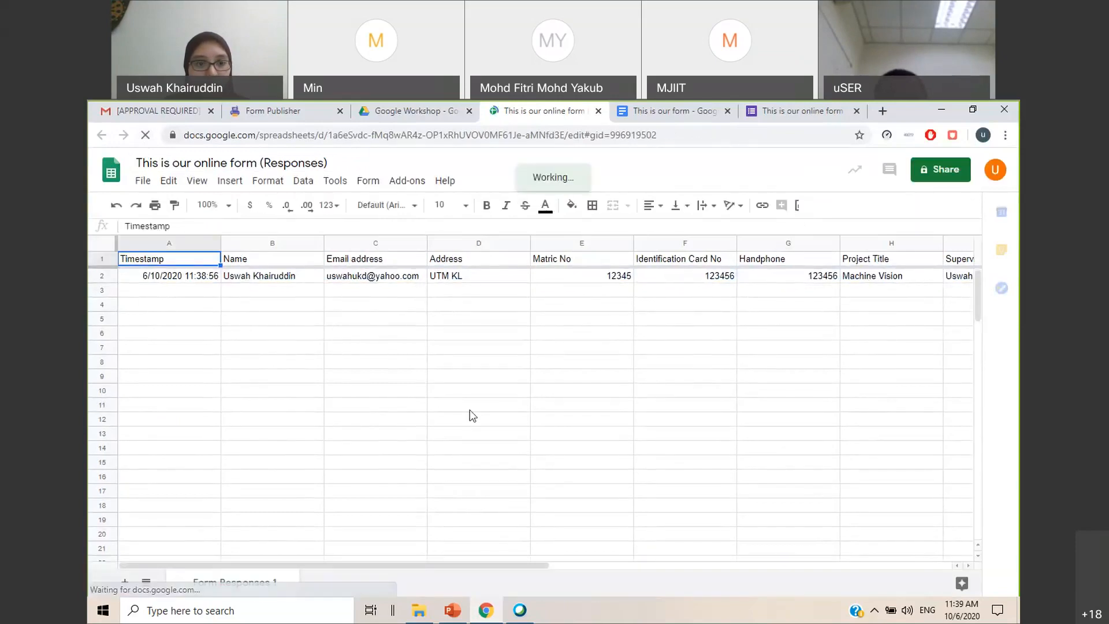
drag(414, 568, 673, 570)
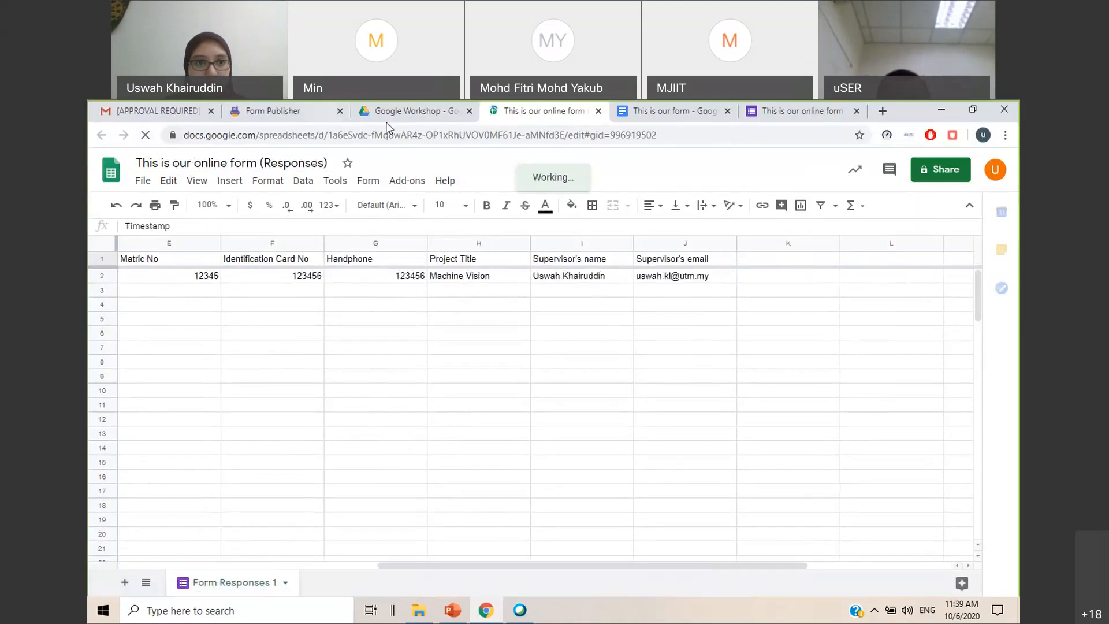
Open the newest Form Publisher approval request in the Gmail inbox and view its approval link and attached PDF
click(410, 111)
click(286, 111)
click(176, 105)
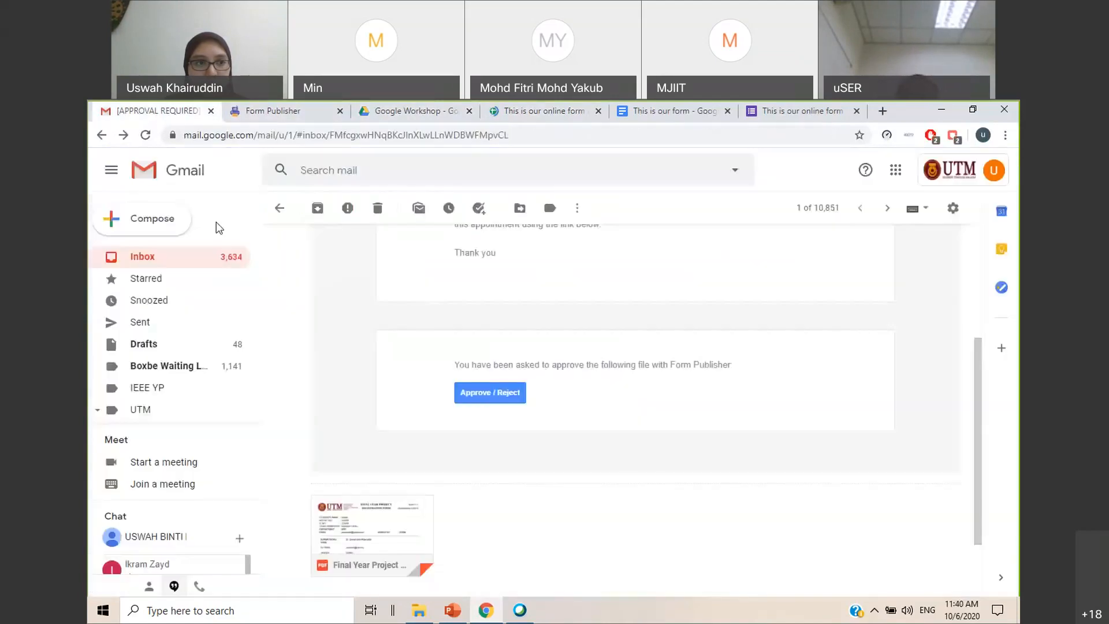
click(145, 263)
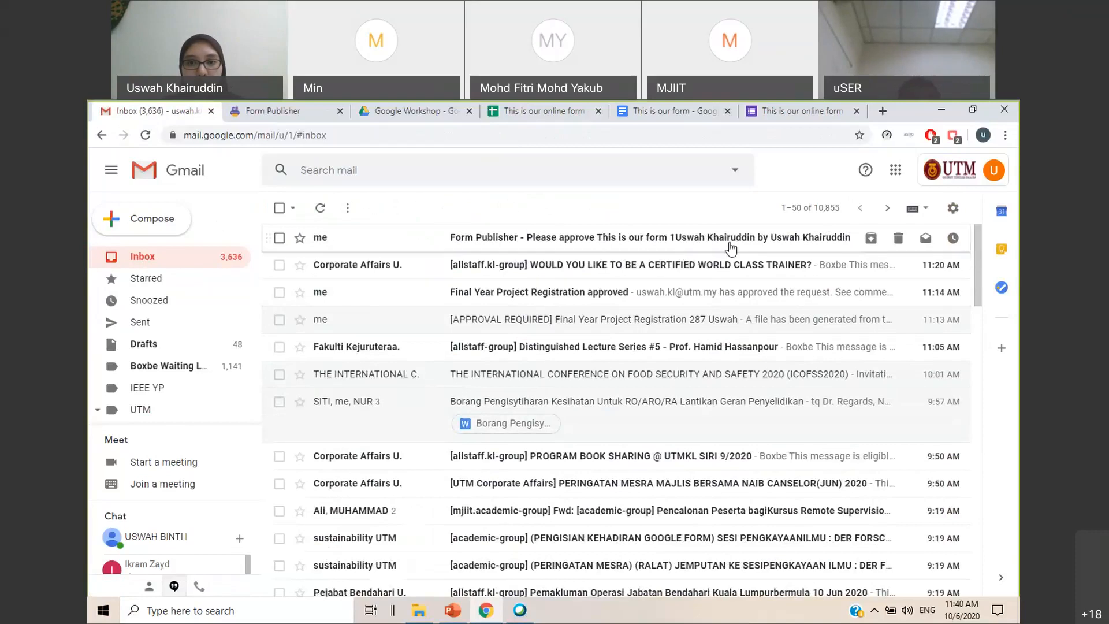
click(695, 247)
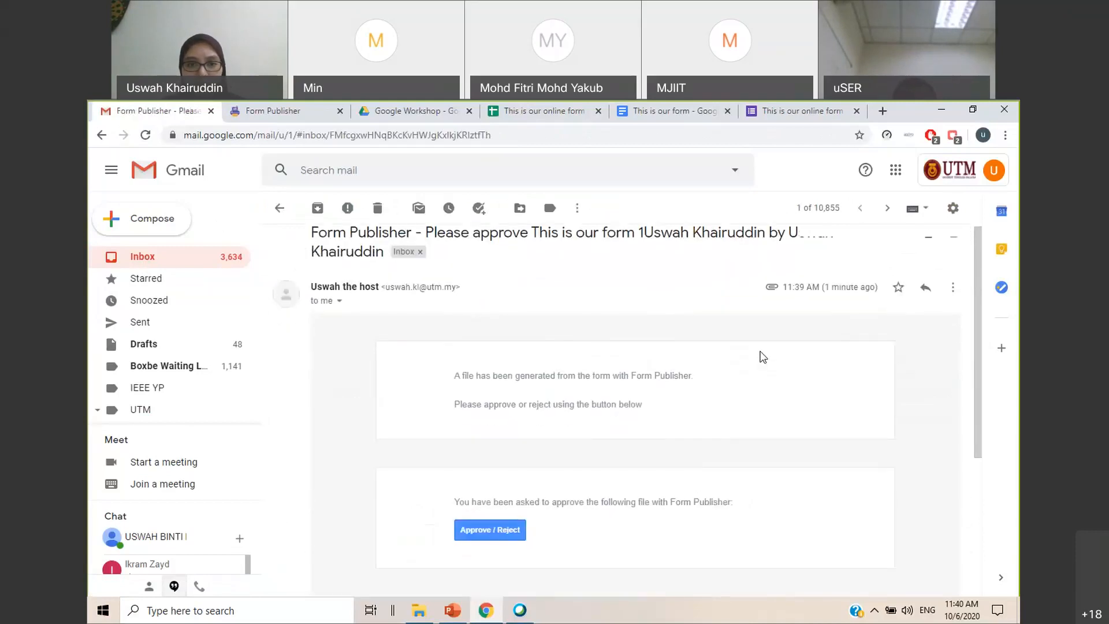
scroll(762, 355, down, 3)
scroll(762, 355, down, 1)
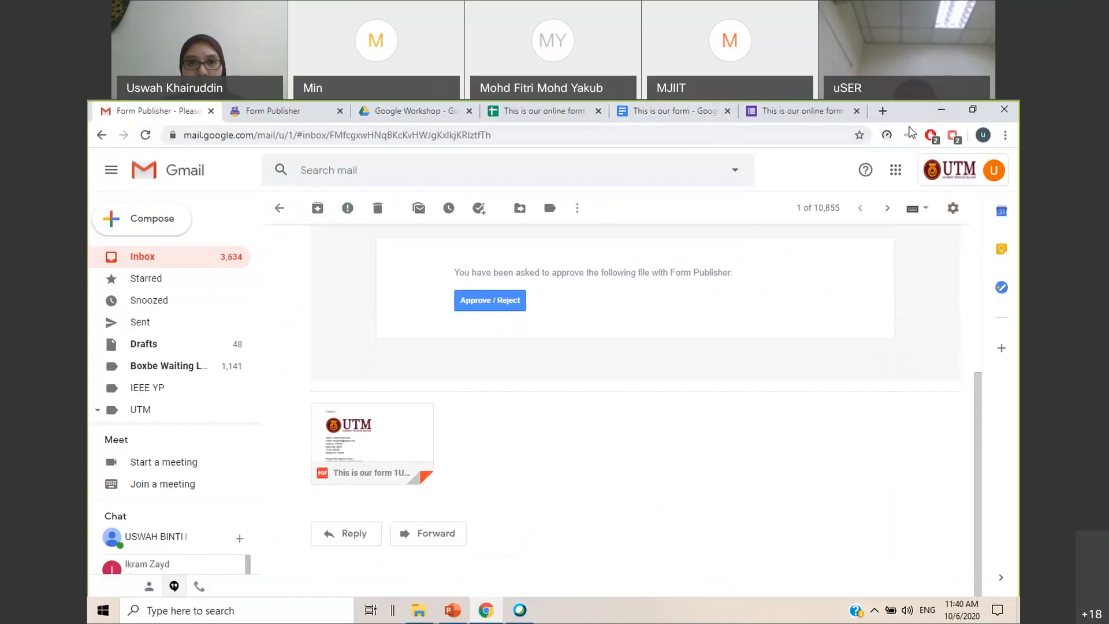
Close the responses spreadsheet, reopen it from the refreshed Google Workshop folder in Drive and check the columns after the supervisor's email
drag(717, 143, 736, 144)
click(490, 145)
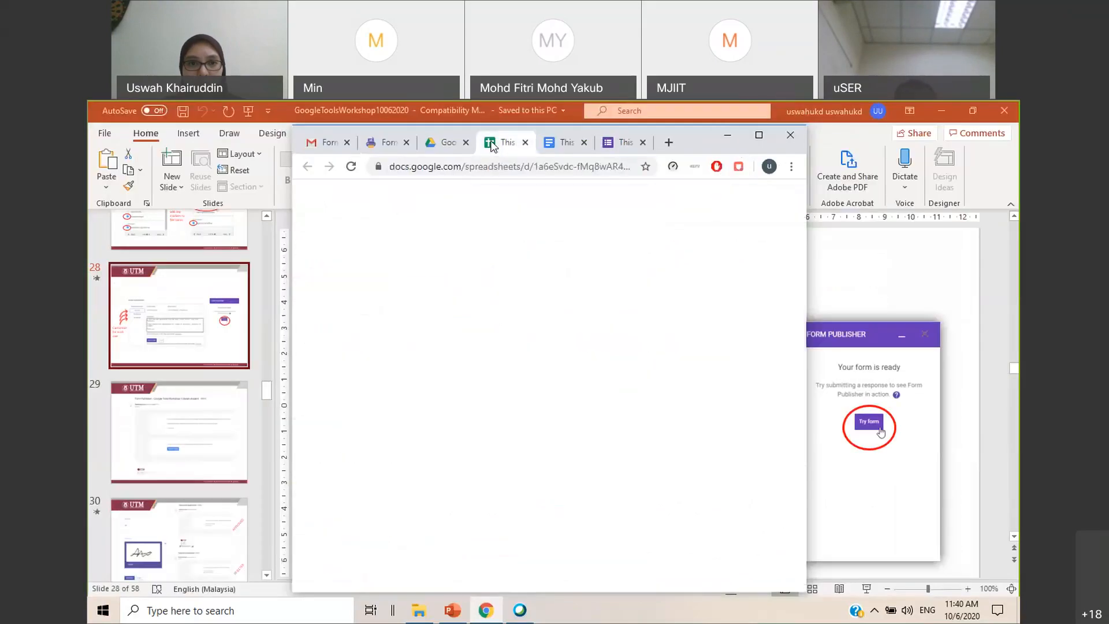
click(525, 142)
click(760, 135)
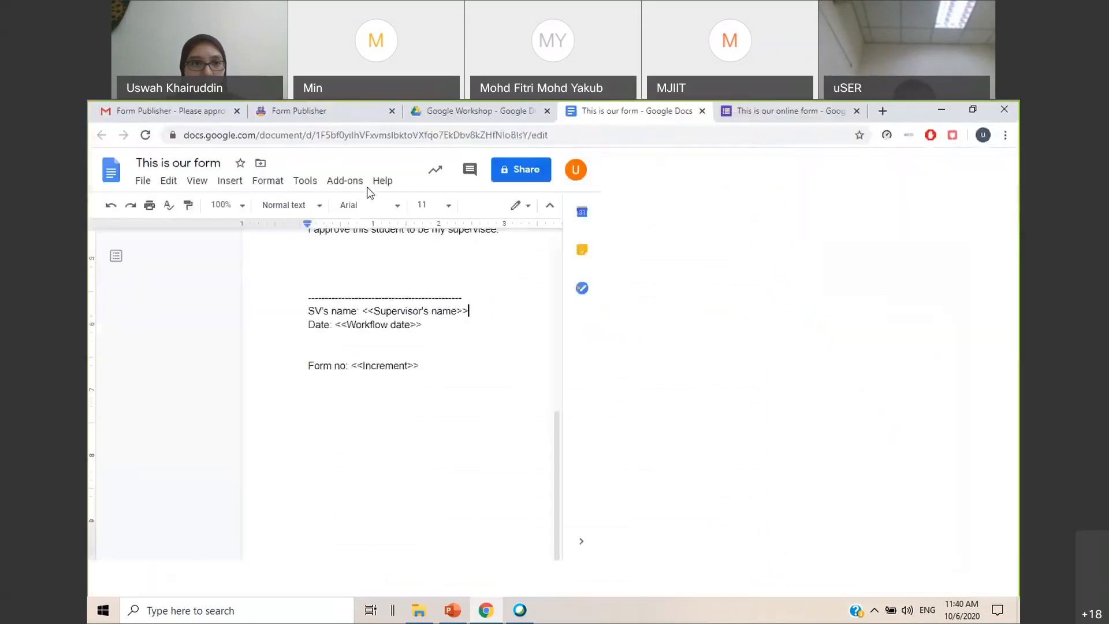
click(435, 113)
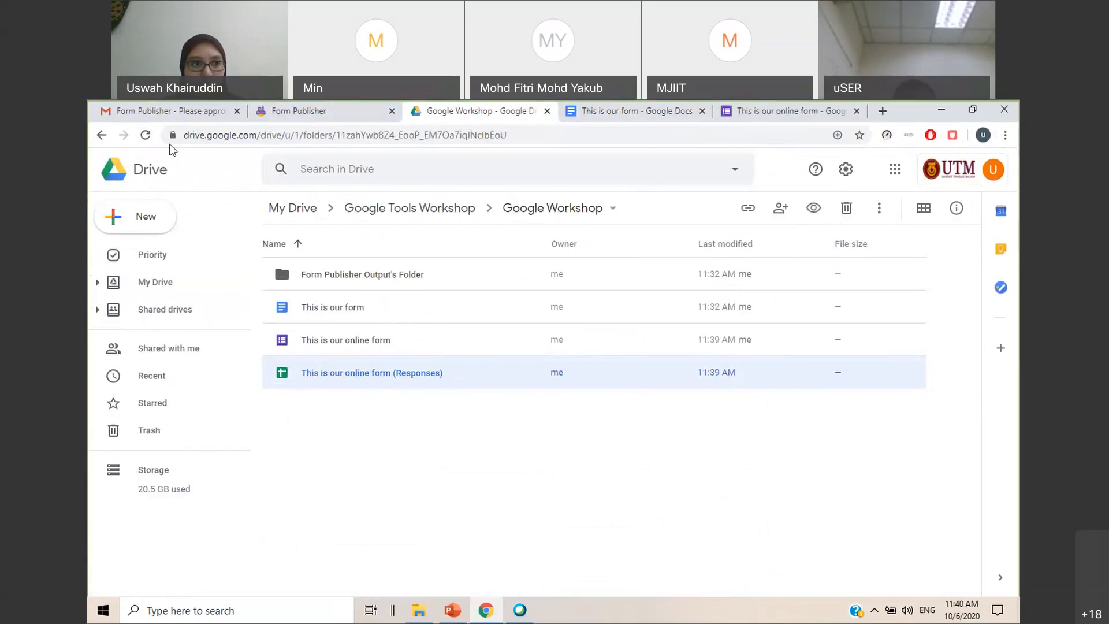
click(147, 134)
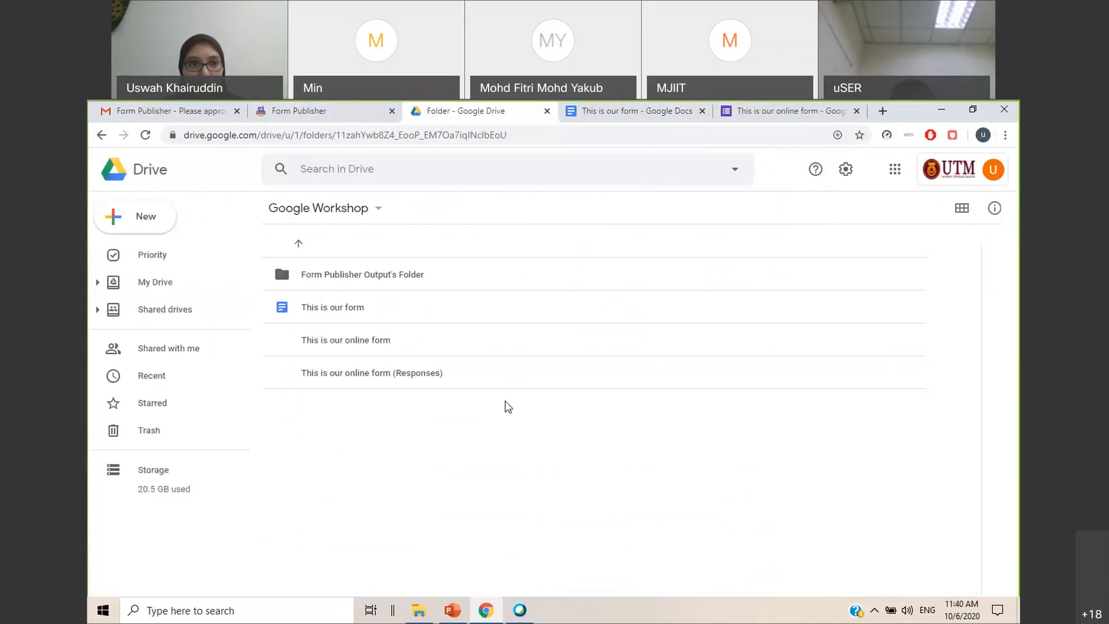
double_click(370, 379)
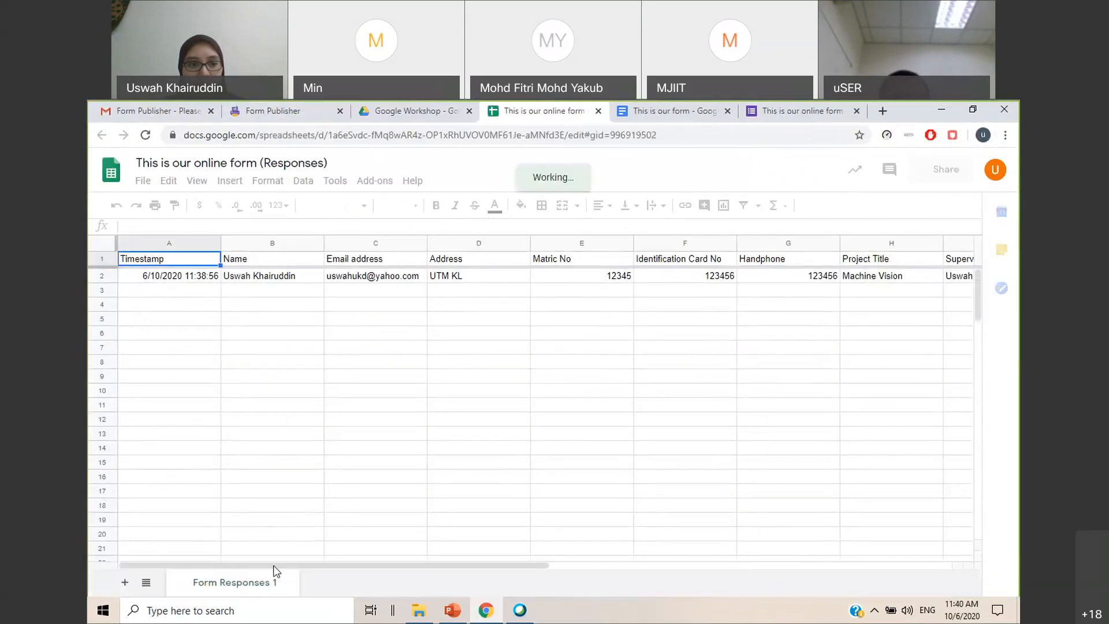
drag(369, 566, 695, 564)
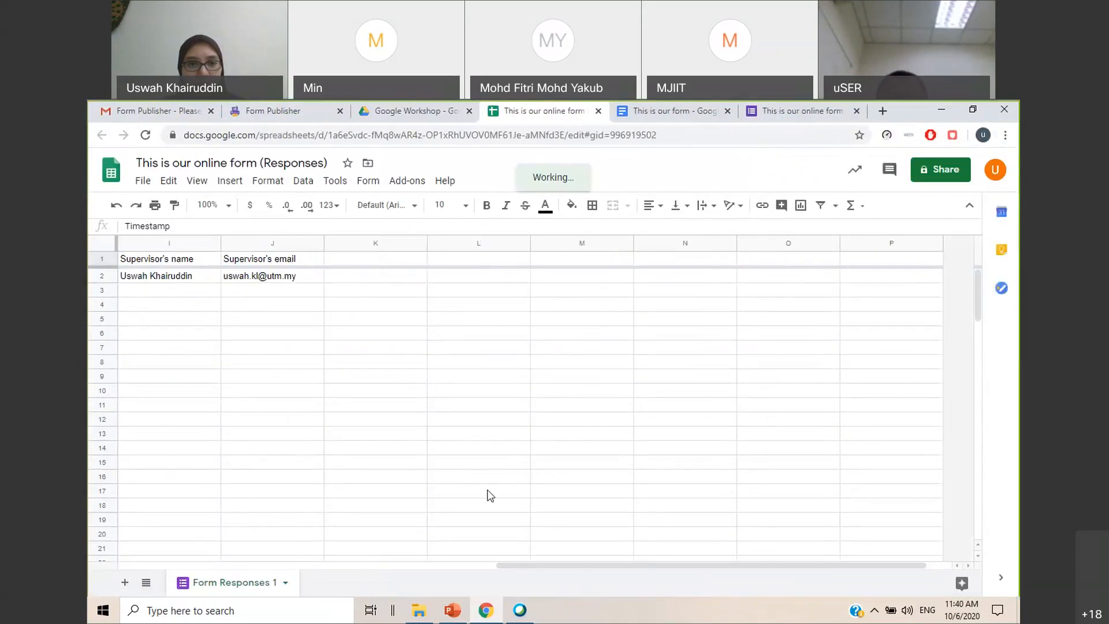
drag(619, 565, 549, 564)
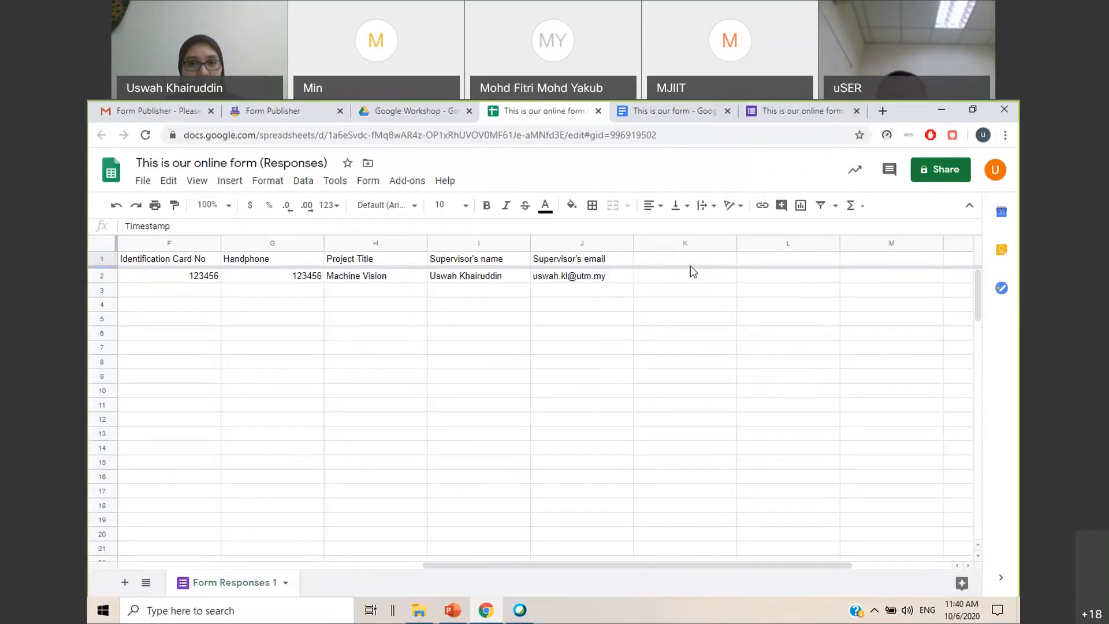
Open the approve/reject page from the approval e-mail to check its fields, then close it without deciding
click(147, 111)
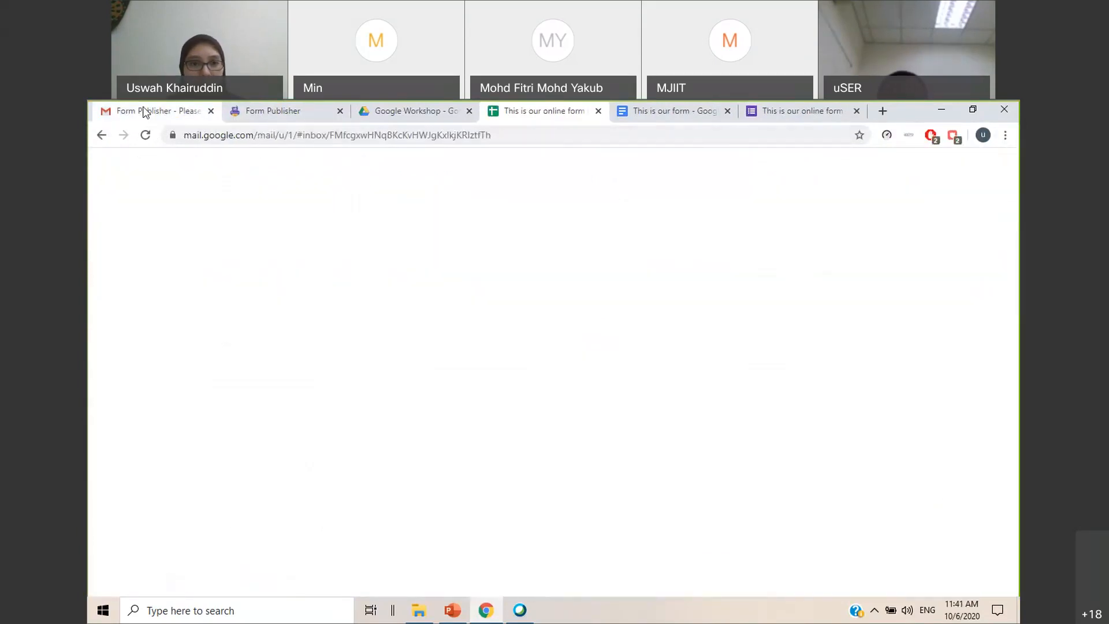
click(491, 309)
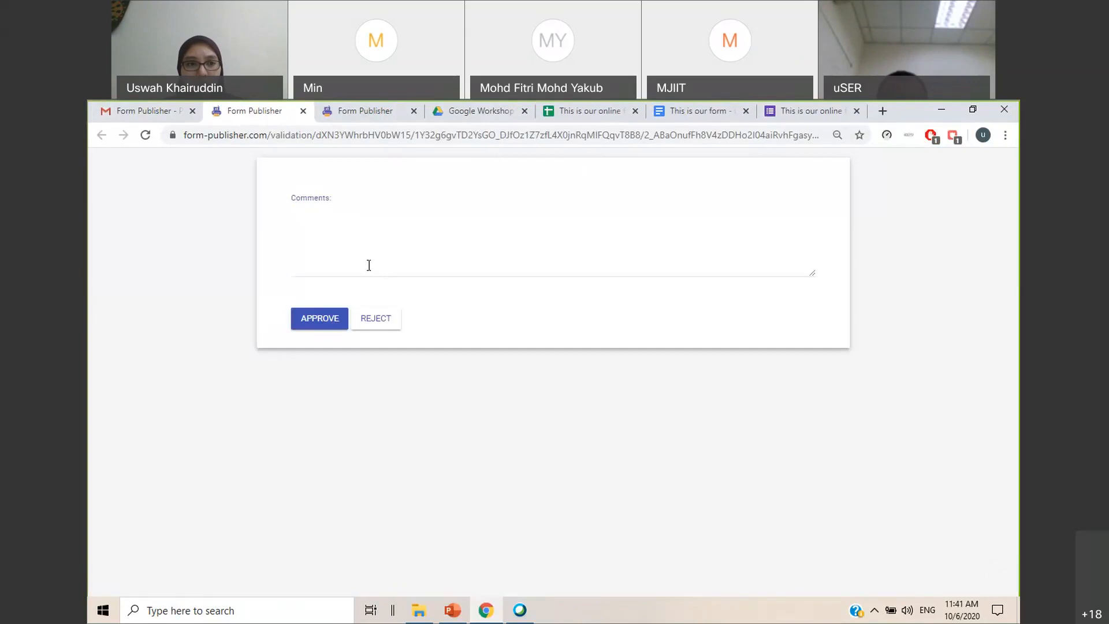
click(304, 111)
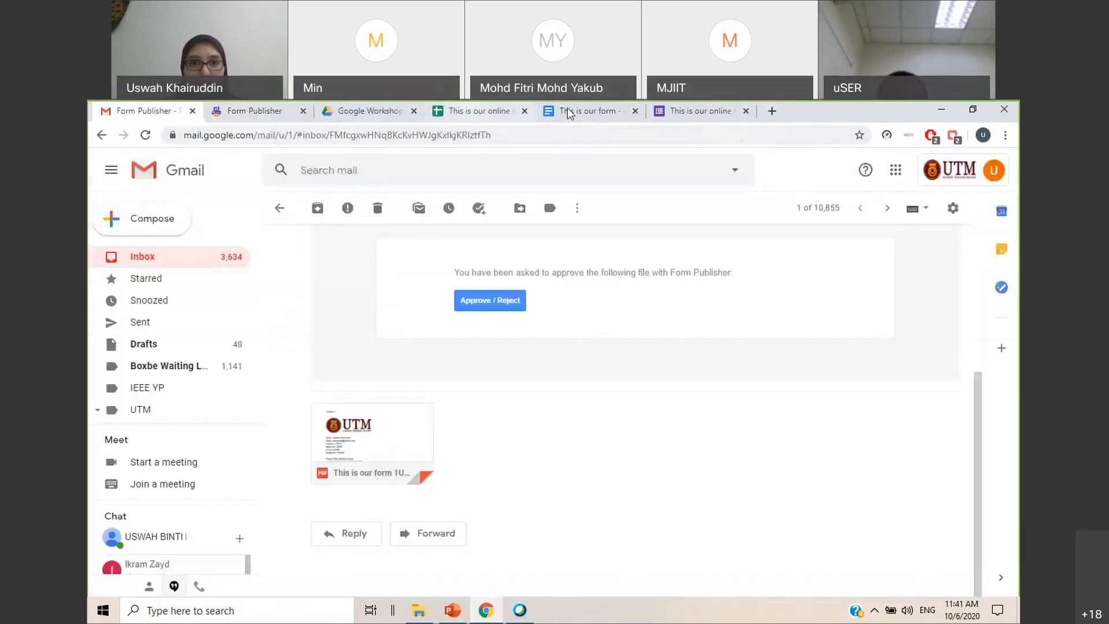
Add the marker <<Workflow signature>> above the supervisor's signature line in the "This is our form" document
click(626, 118)
scroll(411, 313, up, 1)
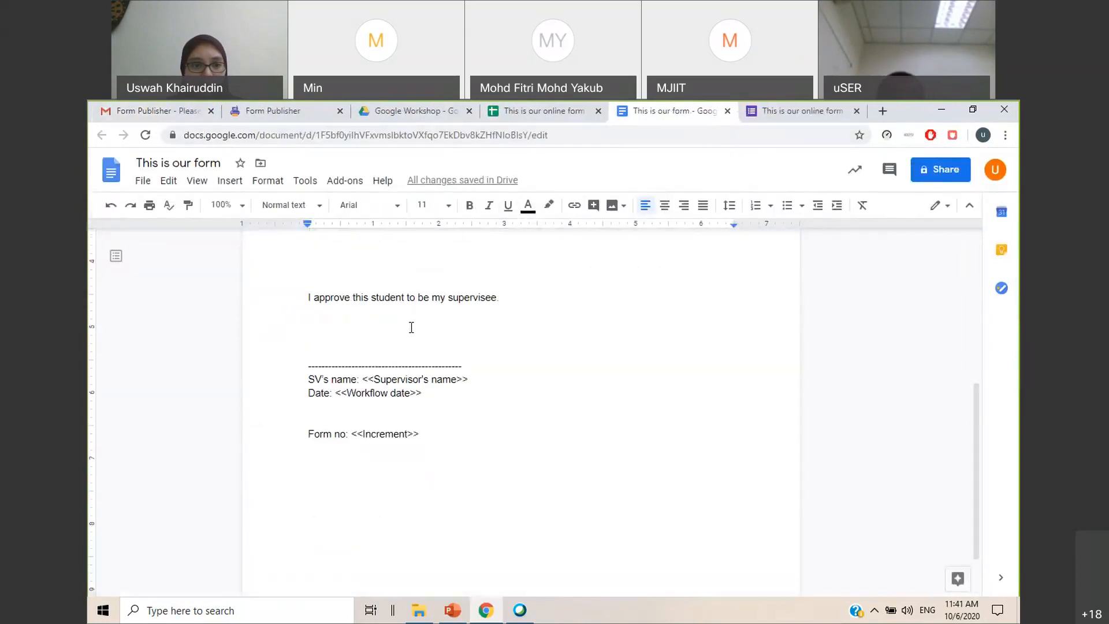
click(372, 333)
text(<<Wo)
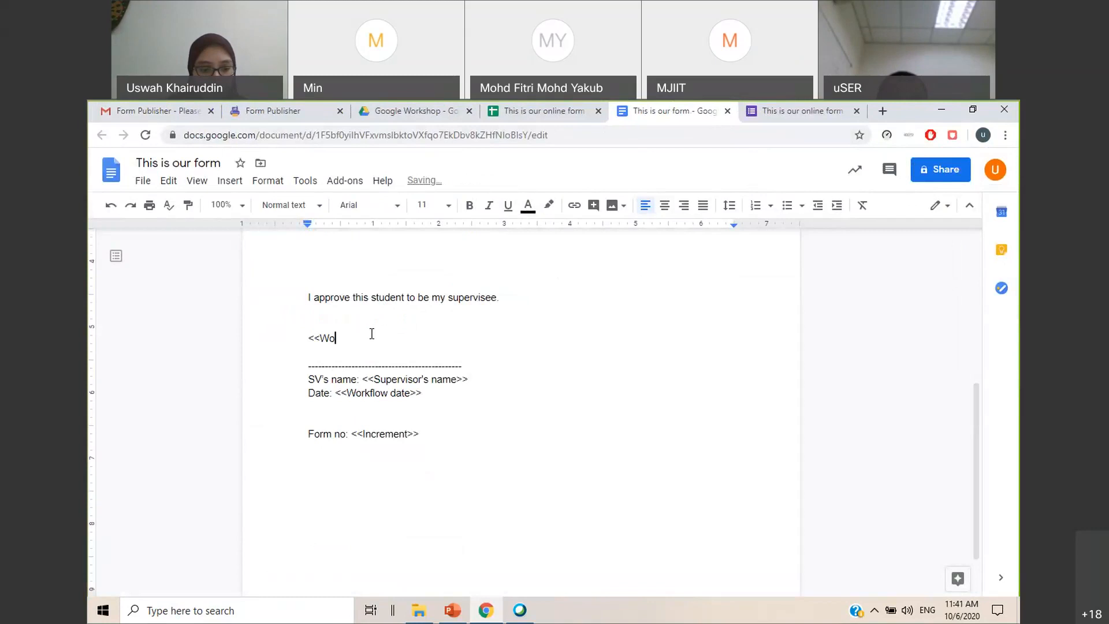
text(rkflow)
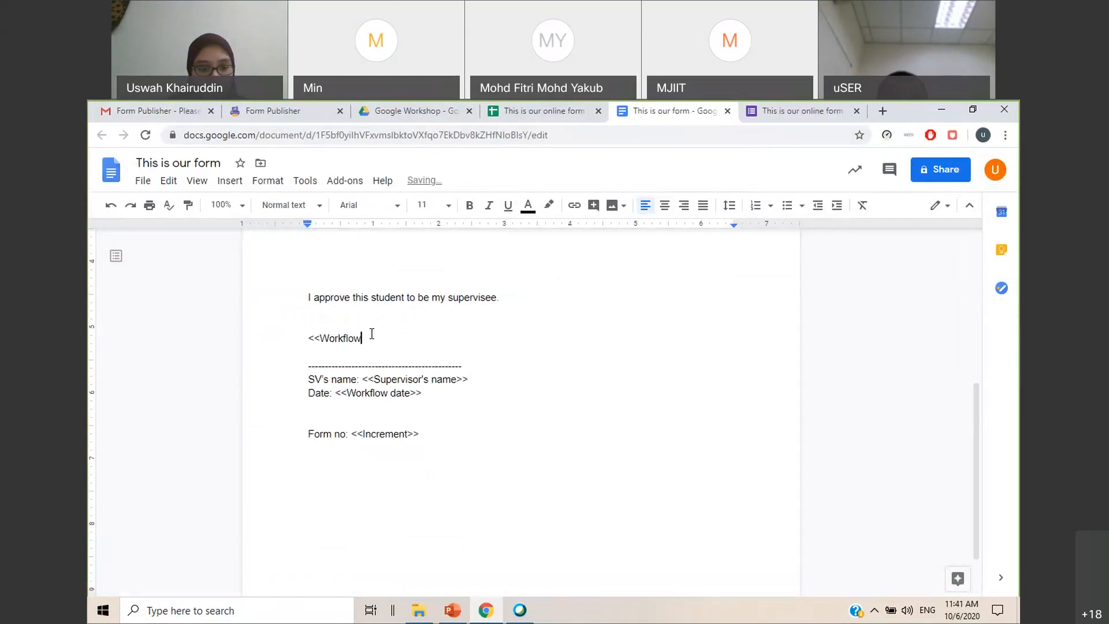
text( signature>>)
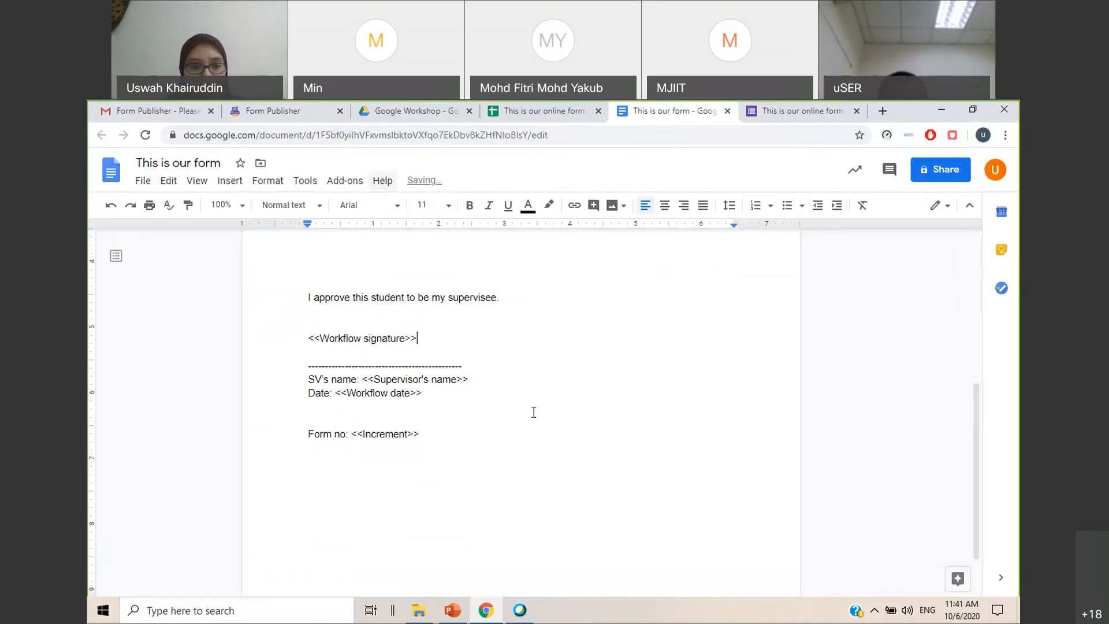
Switch to the PowerPoint workshop slides, check the workflow markers list on slide 21 and return to the form template
click(460, 616)
scroll(150, 393, down, 3)
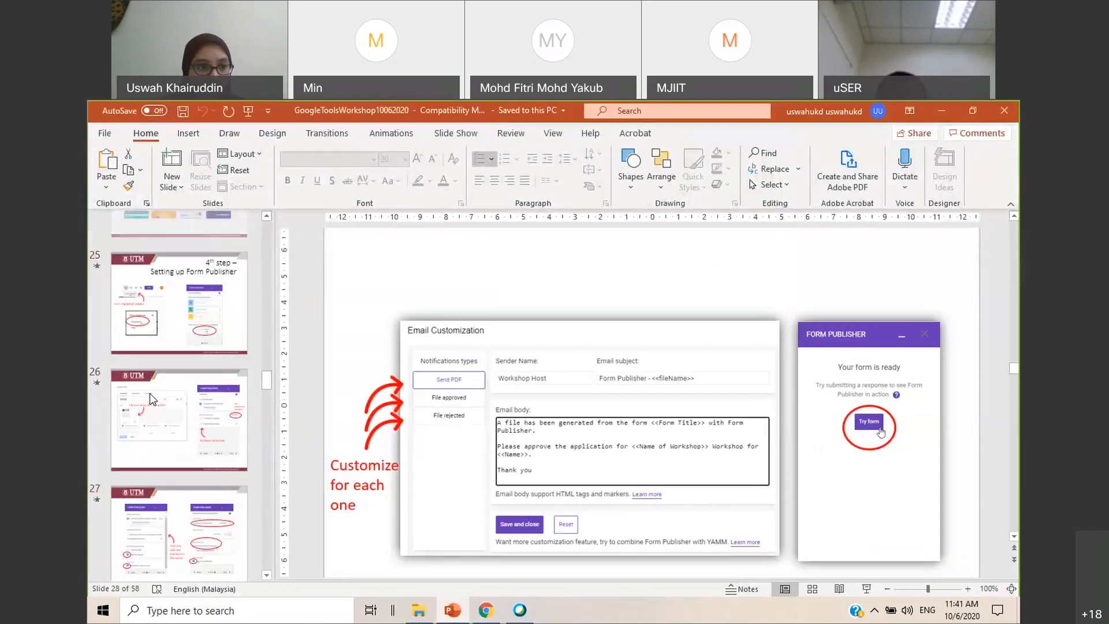
scroll(150, 394, up, 11)
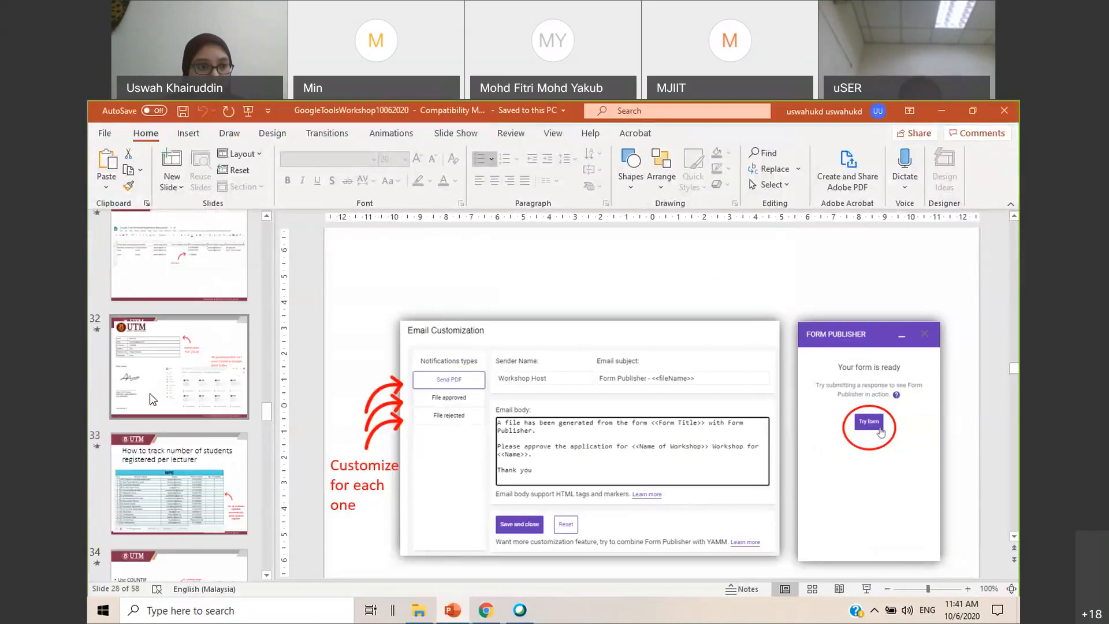
scroll(171, 437, down, 2)
click(171, 437)
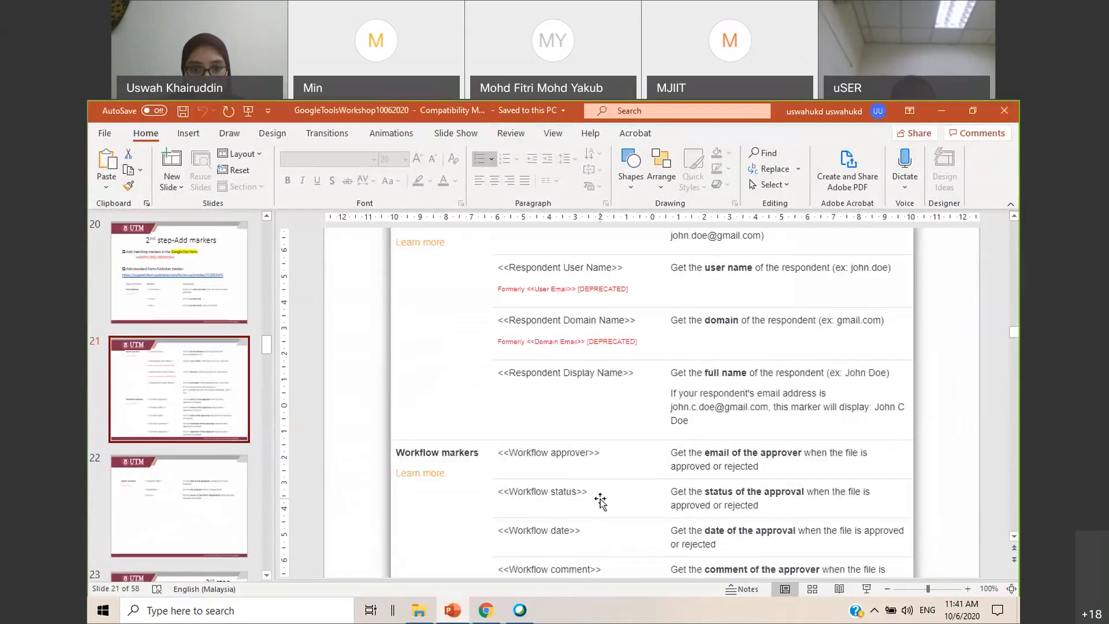
scroll(600, 503, down, 2)
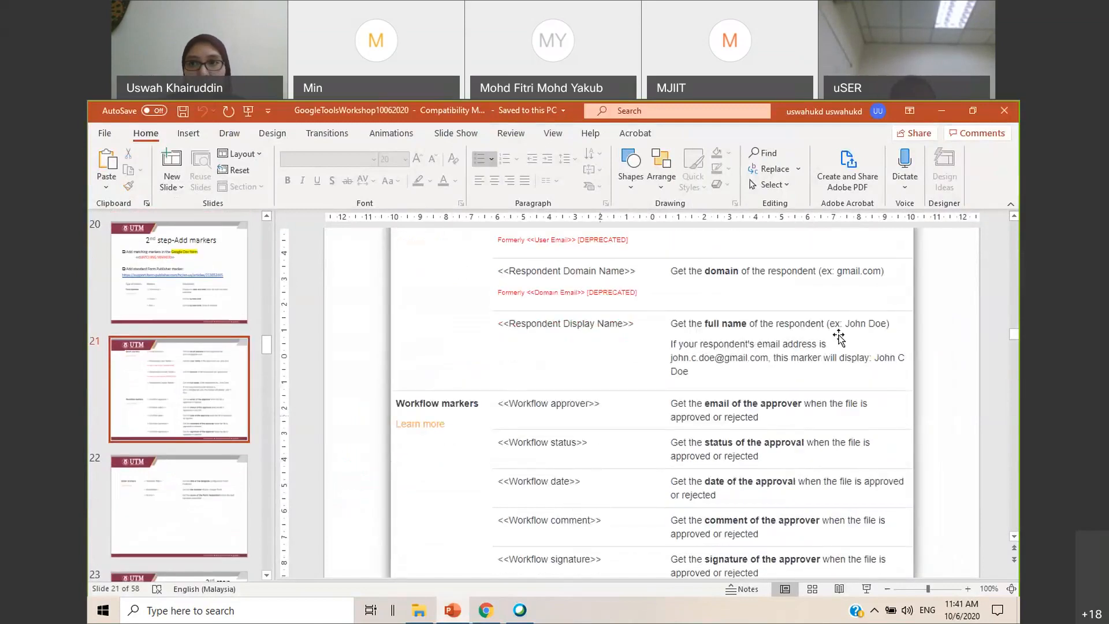
click(936, 115)
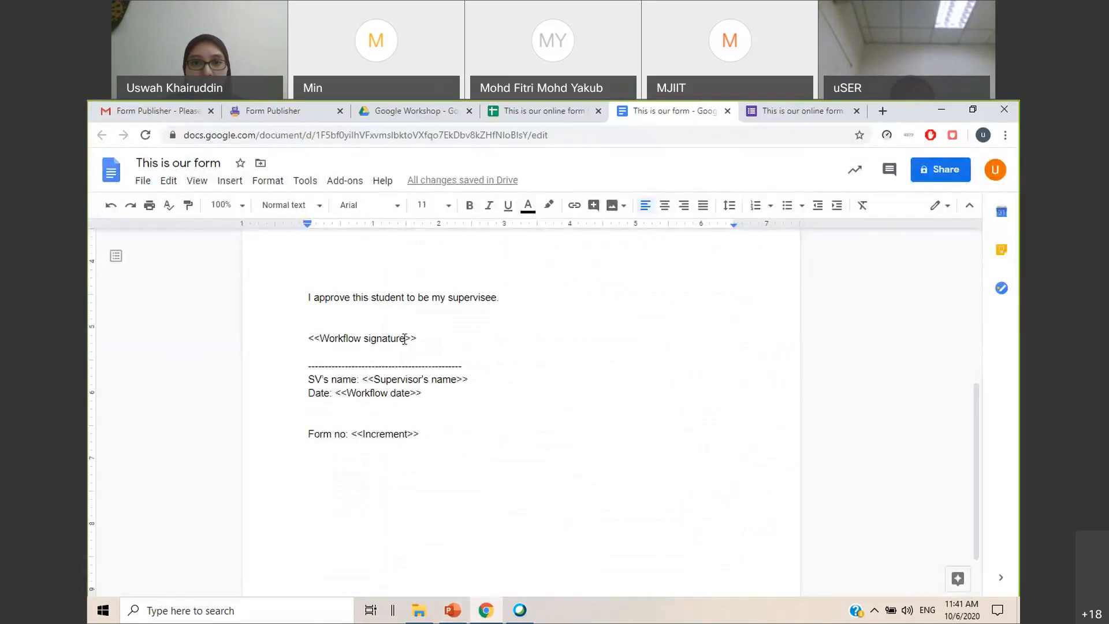
Return to the online form's editor and close the Form Publisher panel
click(803, 111)
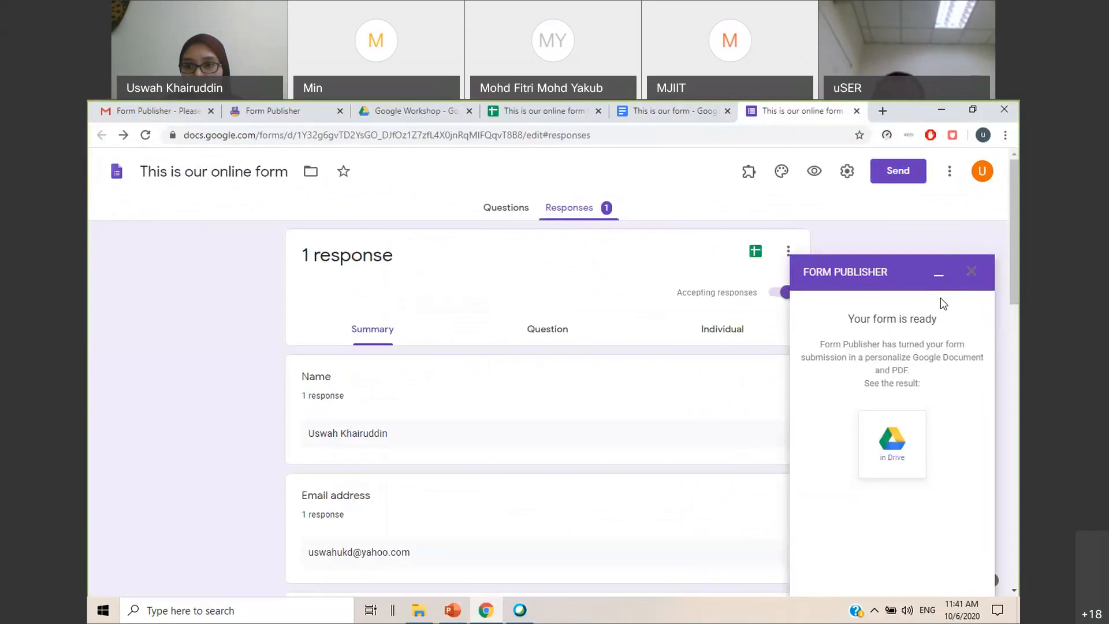
click(973, 275)
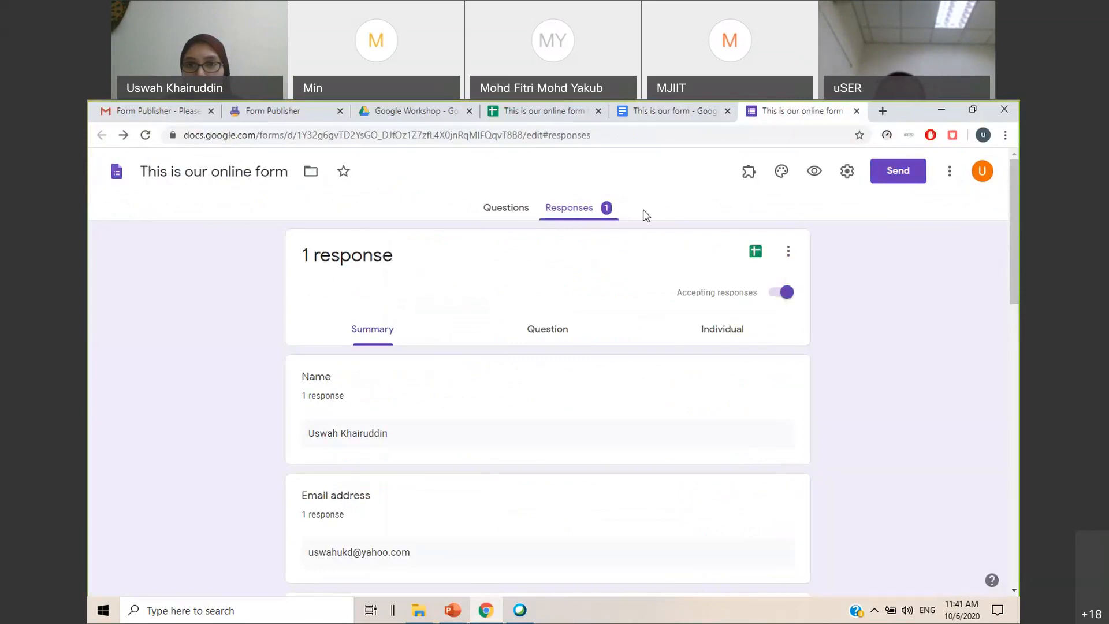
Open the Form Publisher template settings and examine the matching and standard markers detected in the "This is our form" template
click(749, 171)
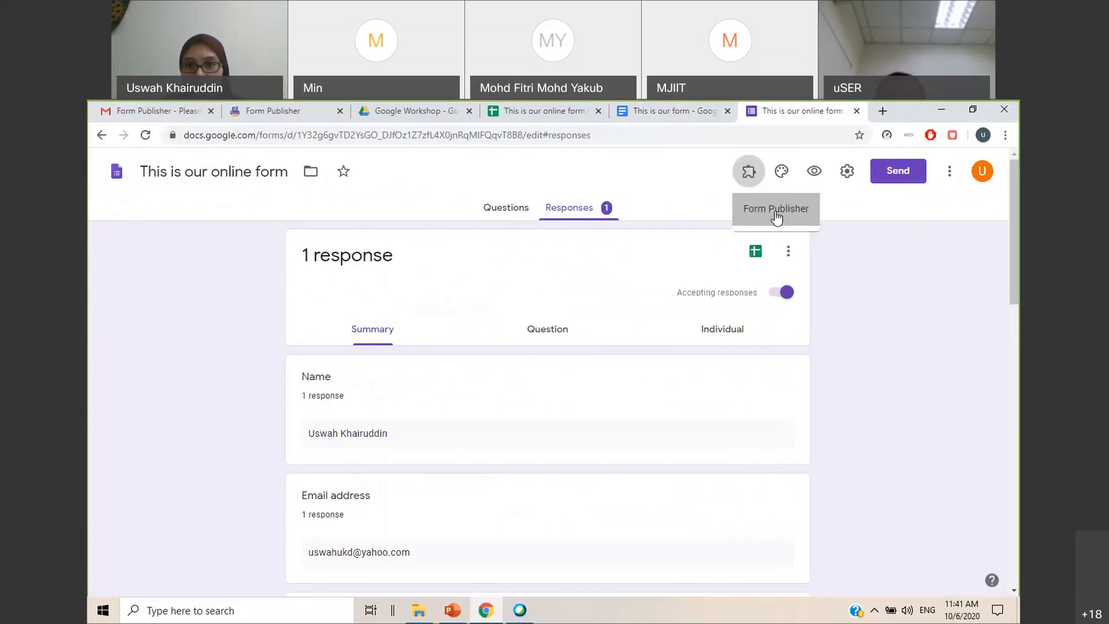
click(768, 210)
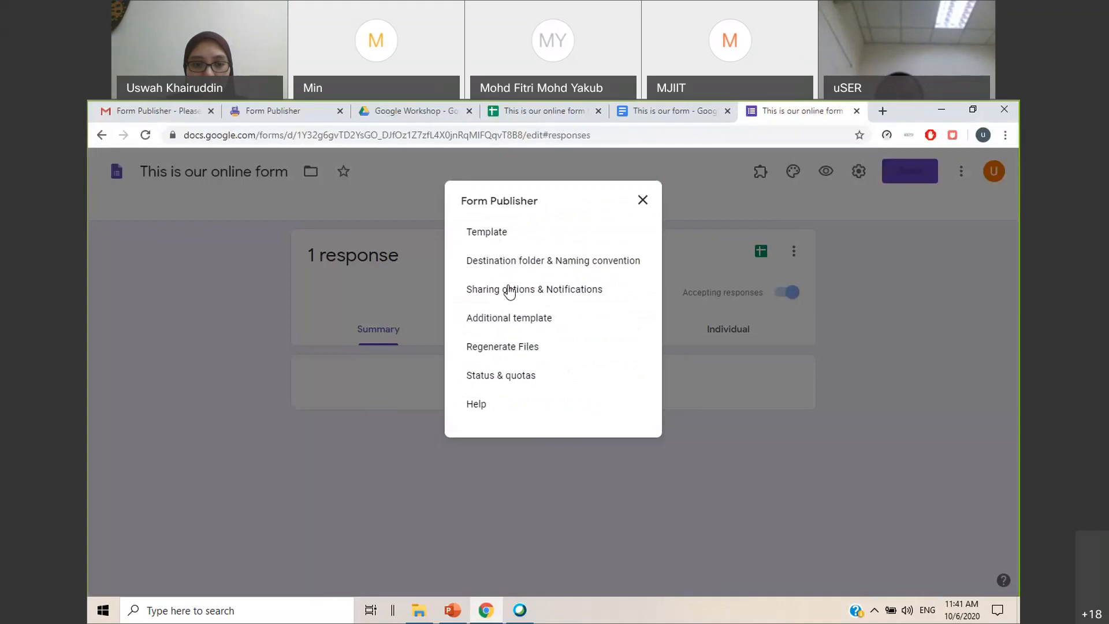
click(500, 236)
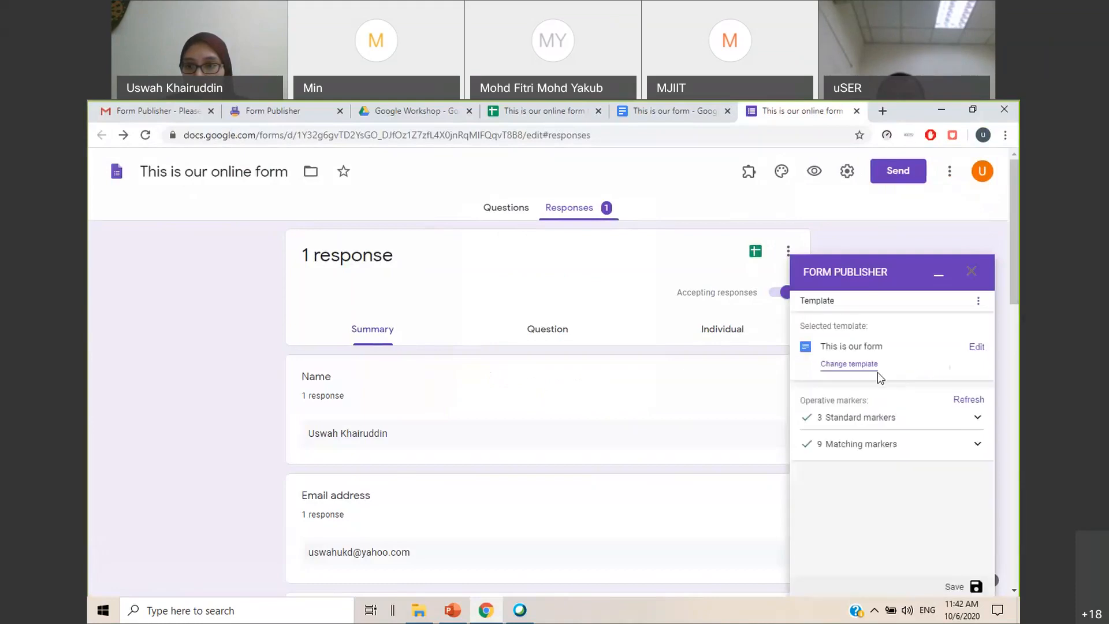
click(976, 445)
scroll(948, 448, down, 3)
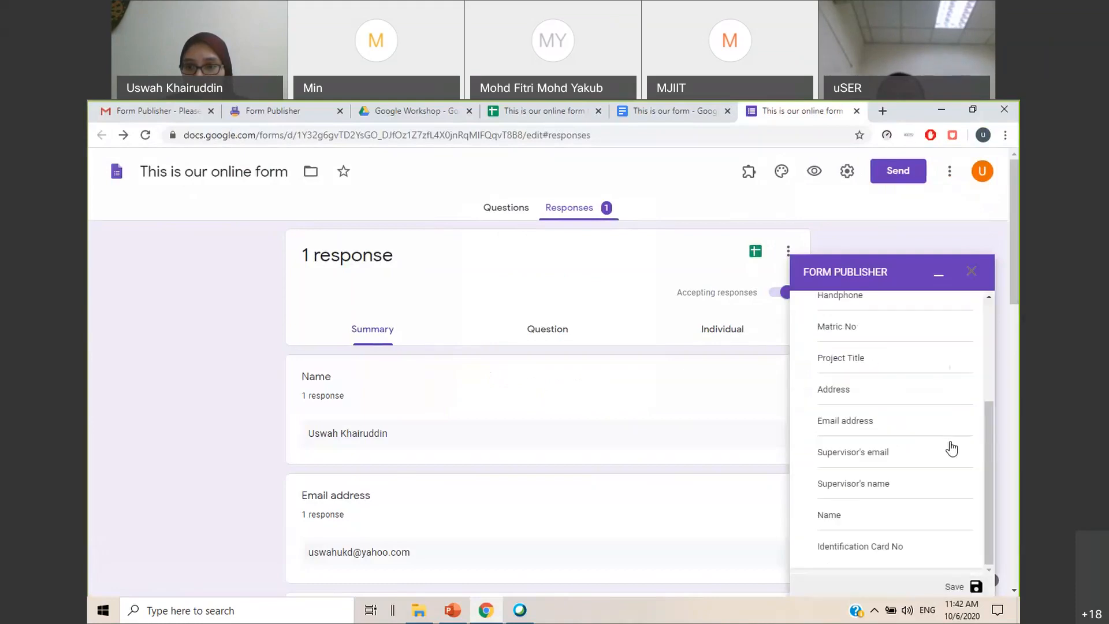
scroll(964, 416, up, 3)
click(965, 418)
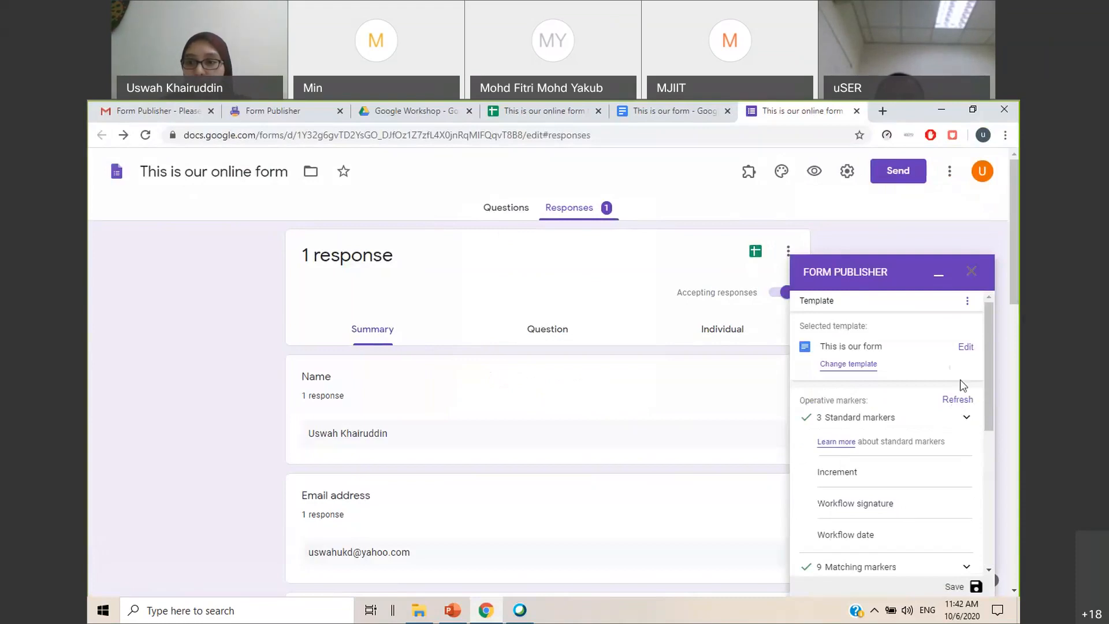
click(966, 303)
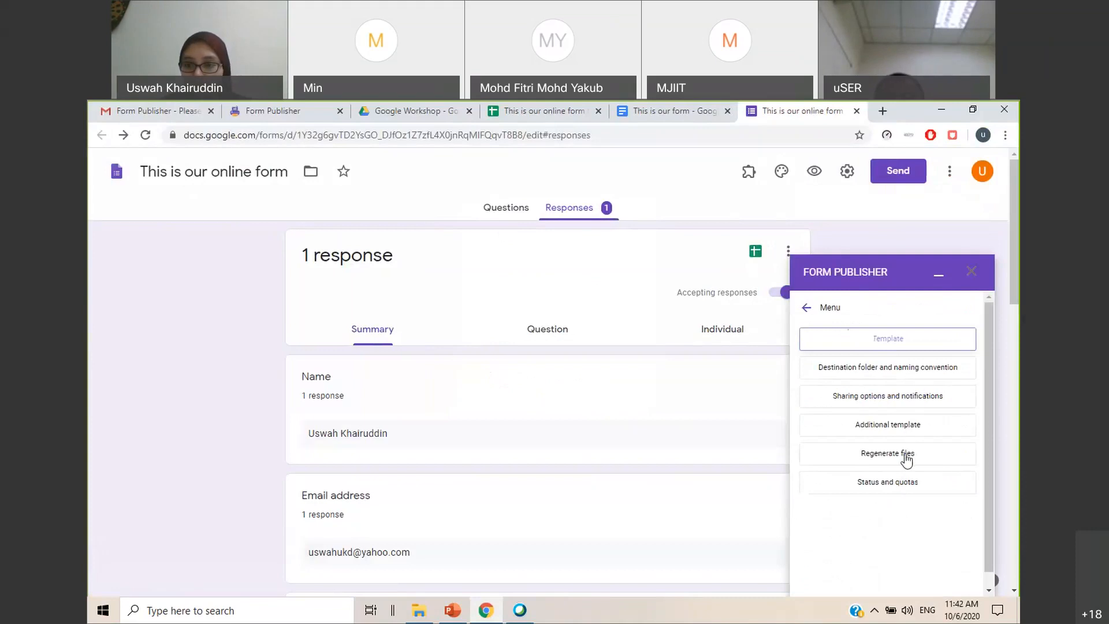
click(905, 455)
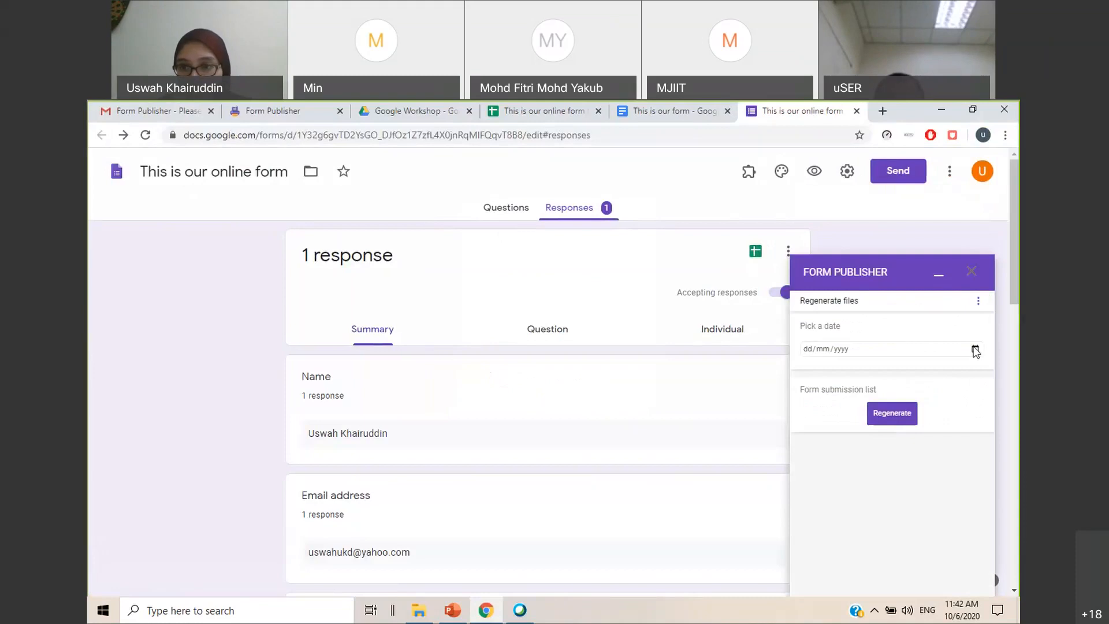
click(906, 347)
click(878, 413)
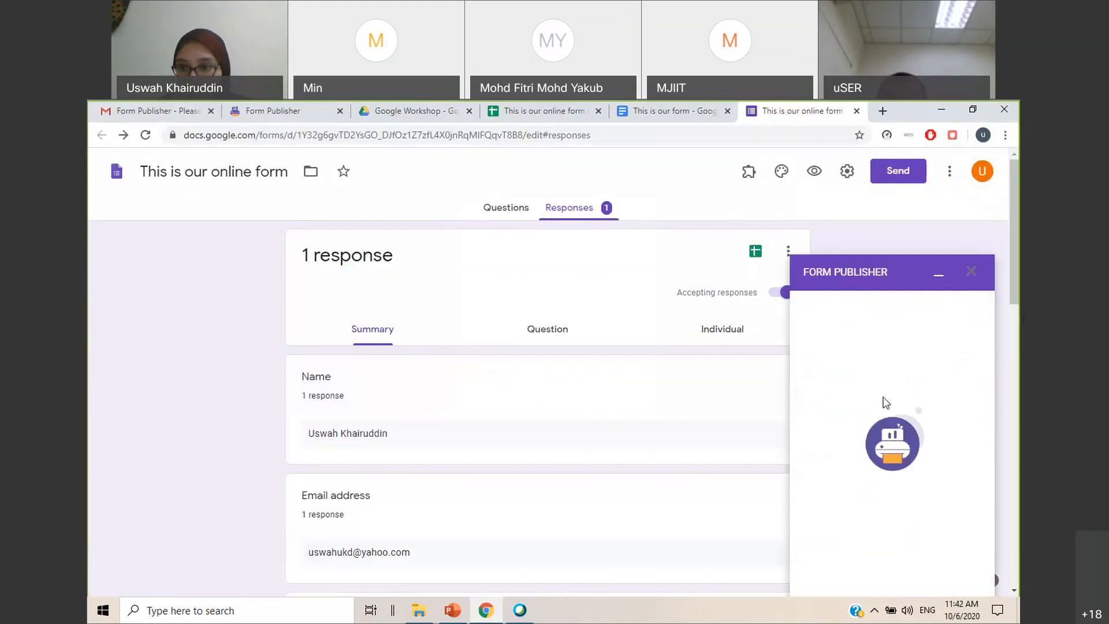
click(806, 411)
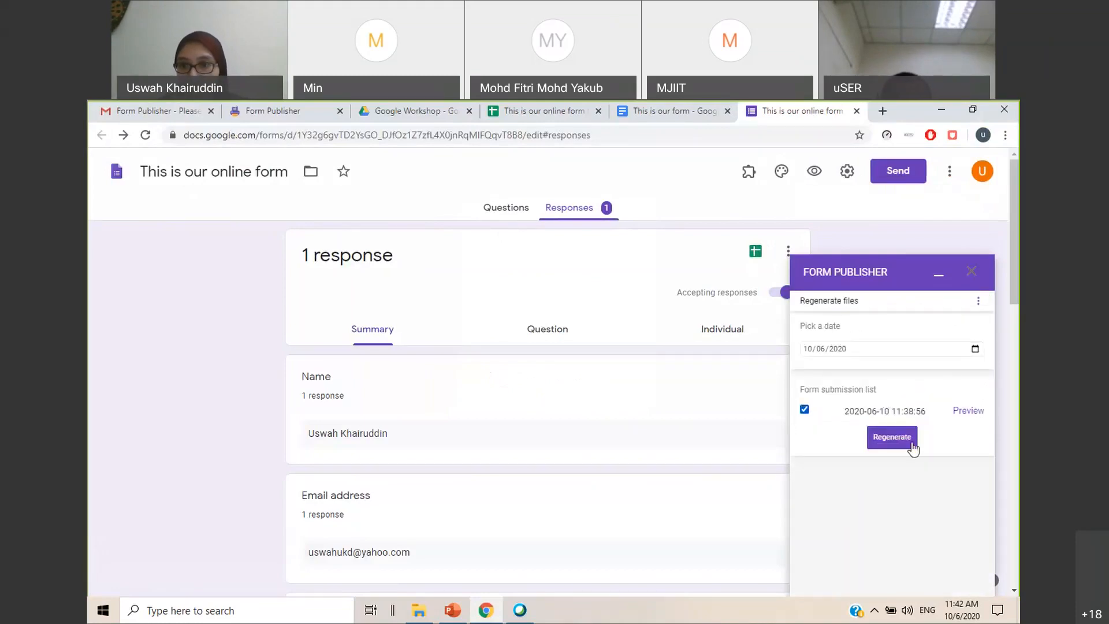
click(892, 437)
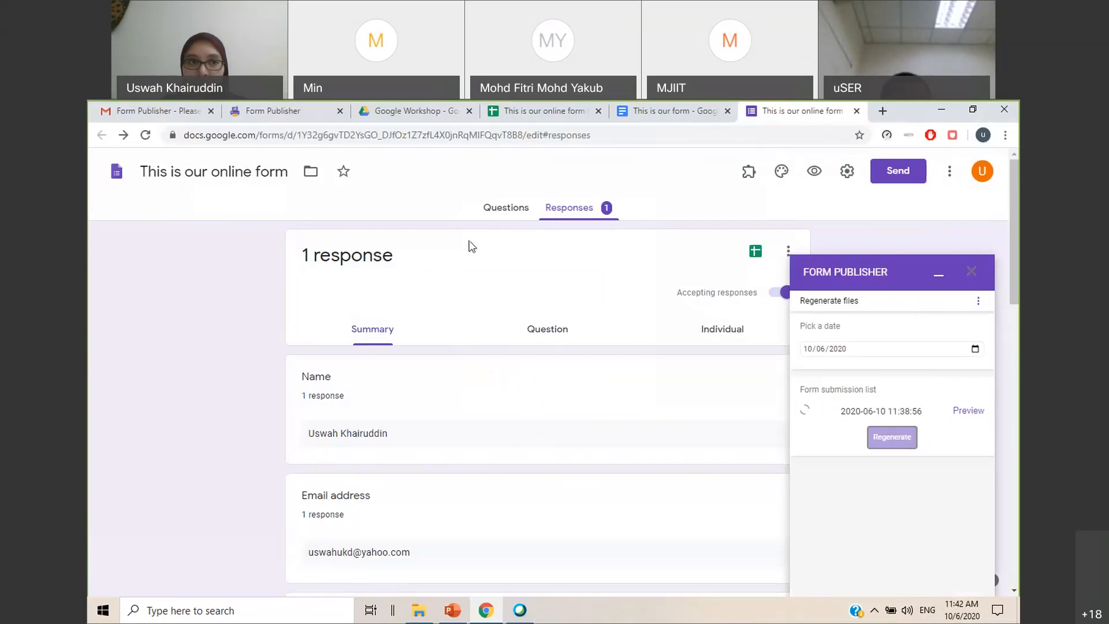
Close the old approval page, then open the Gmail inbox and reload it to look for the regenerated file's approval e-mail
click(281, 116)
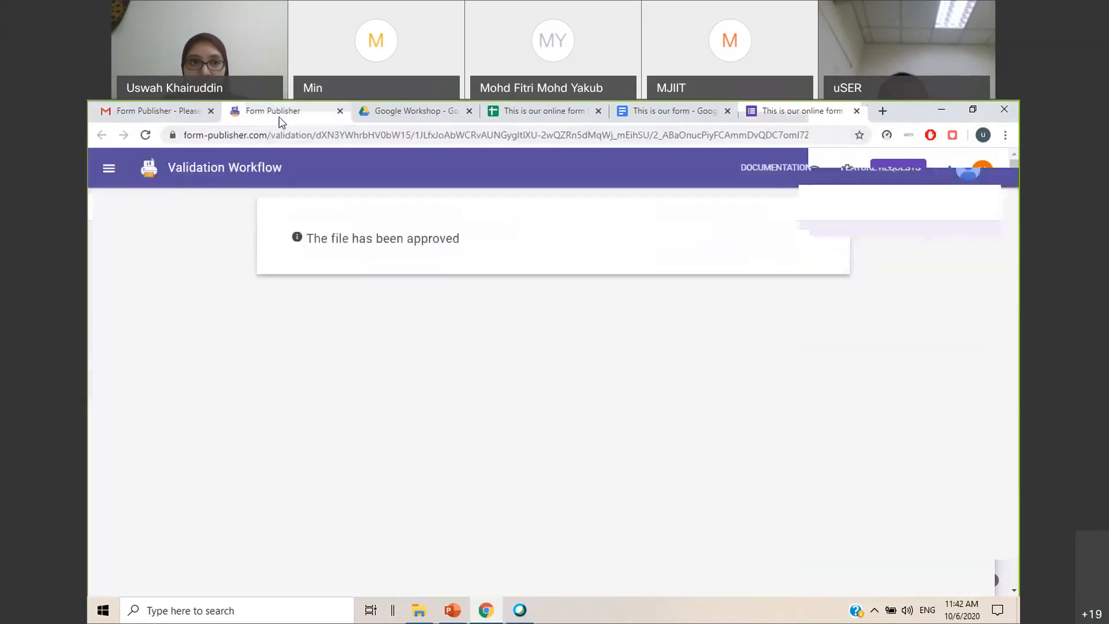
click(340, 111)
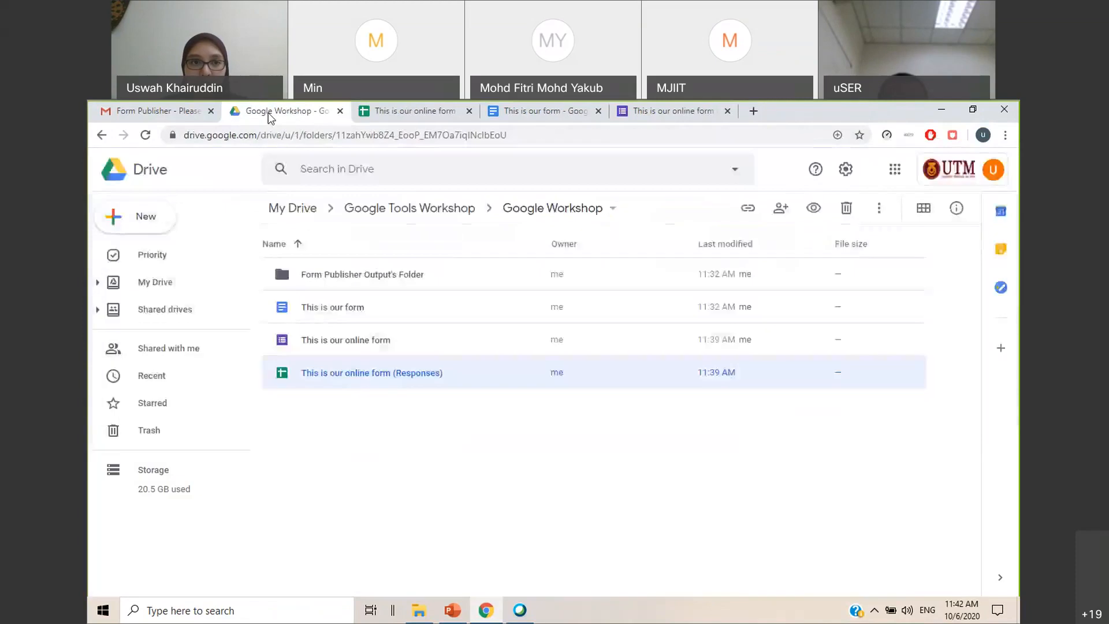
click(424, 113)
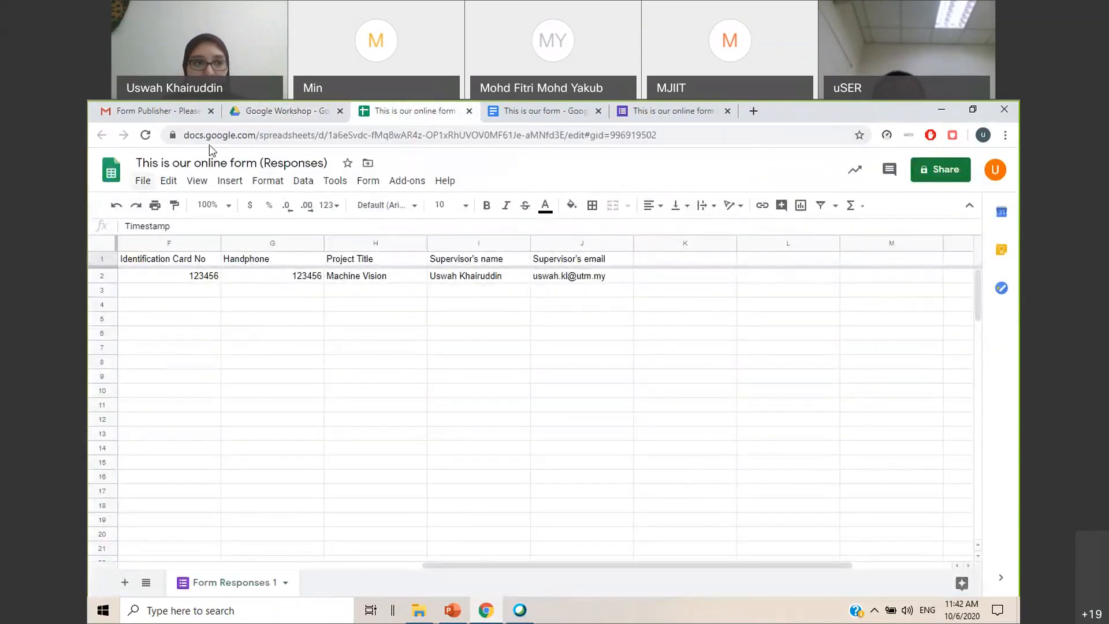
click(300, 111)
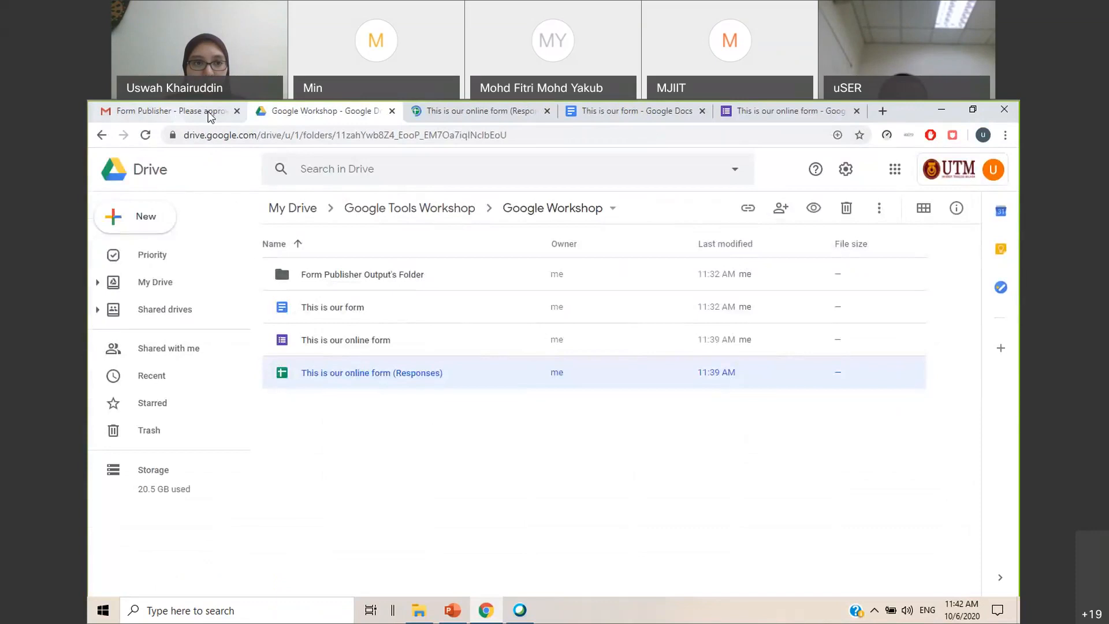
click(176, 113)
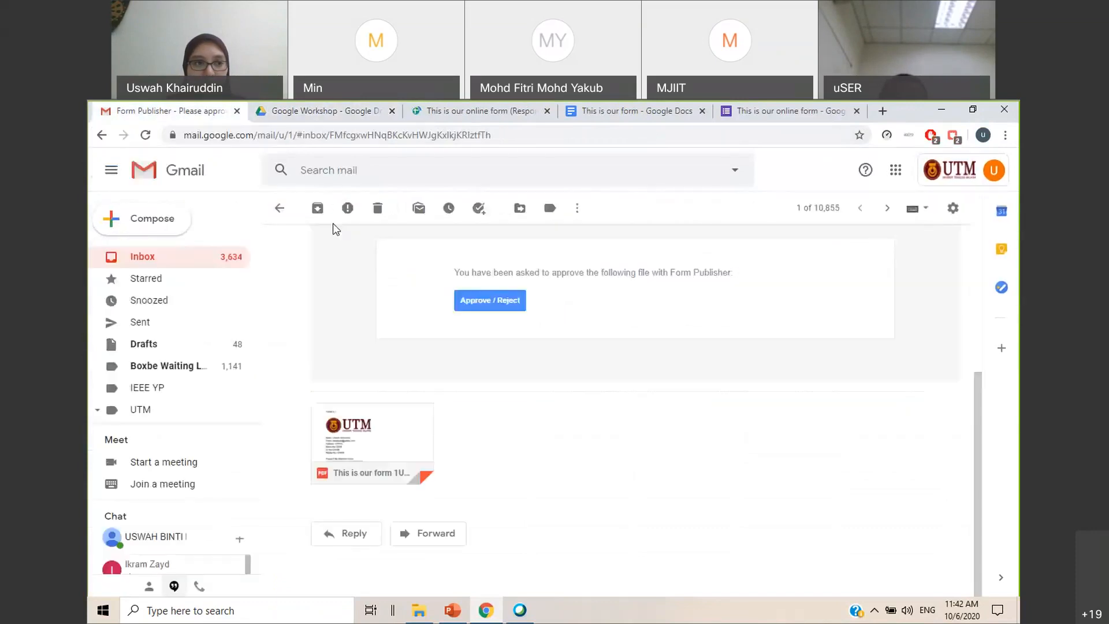
click(164, 257)
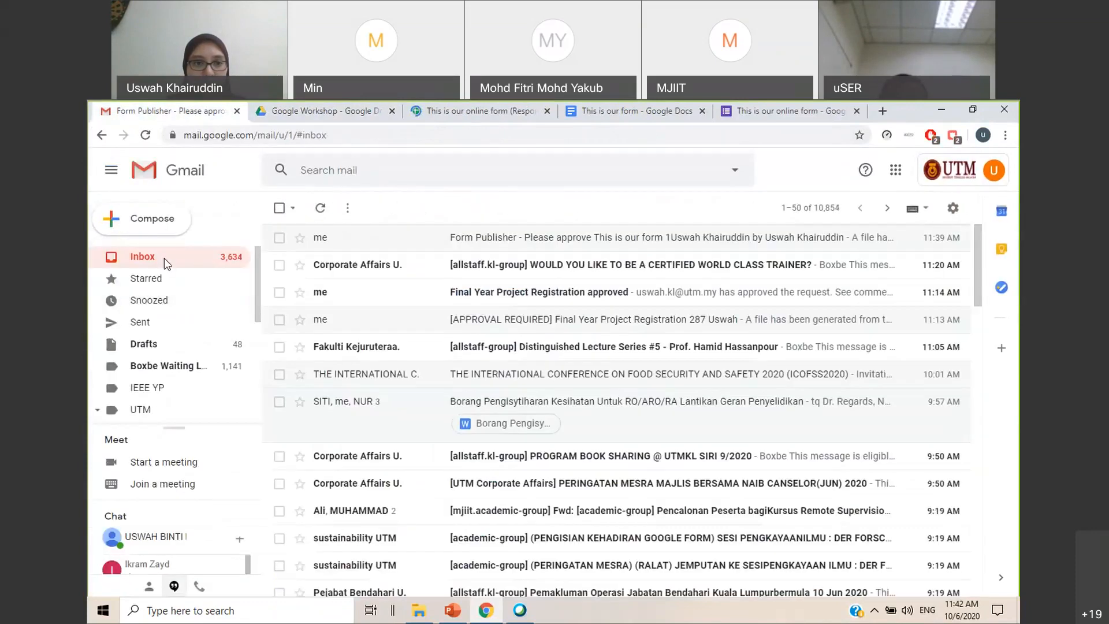
click(145, 135)
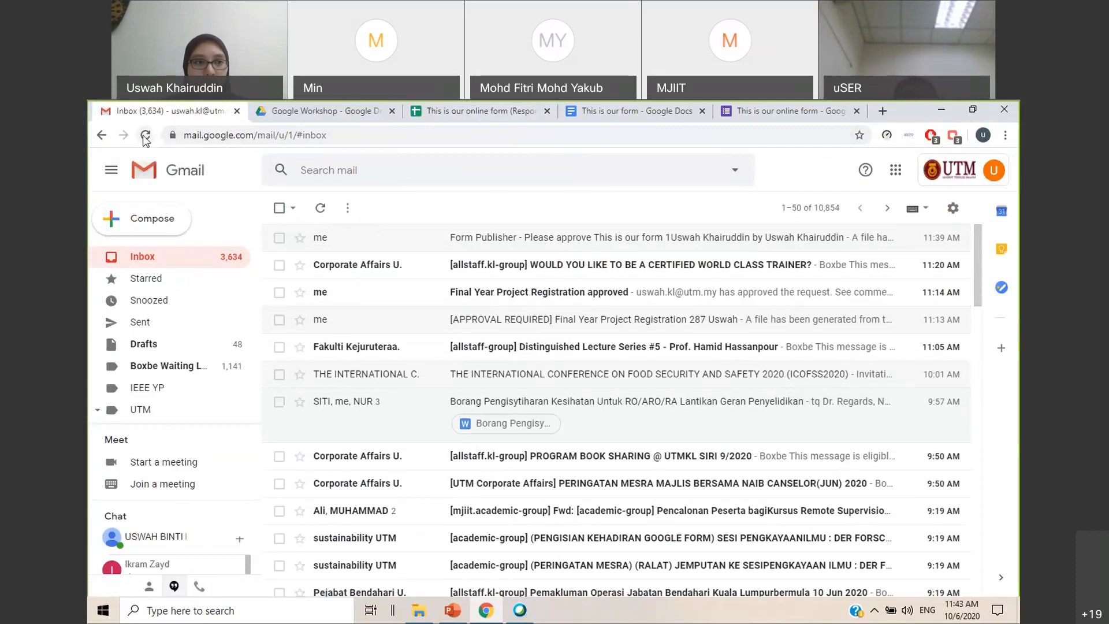
click(146, 136)
In the responses spreadsheet, examine the Form Publisher columns for document URL, increment, approval status and PDF URL
click(421, 113)
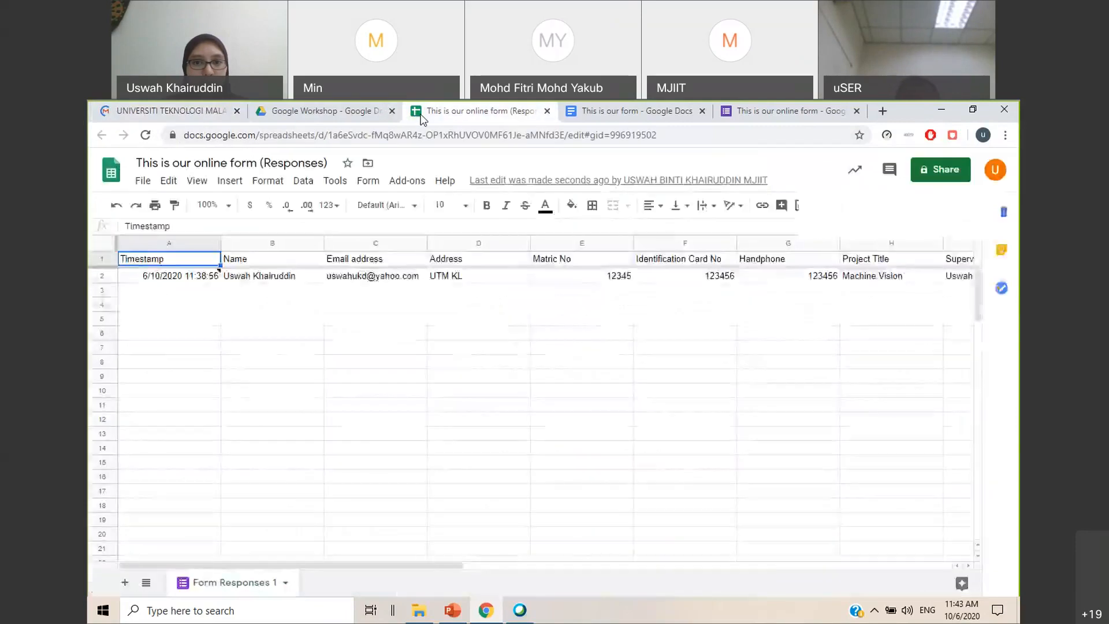
drag(341, 569, 636, 539)
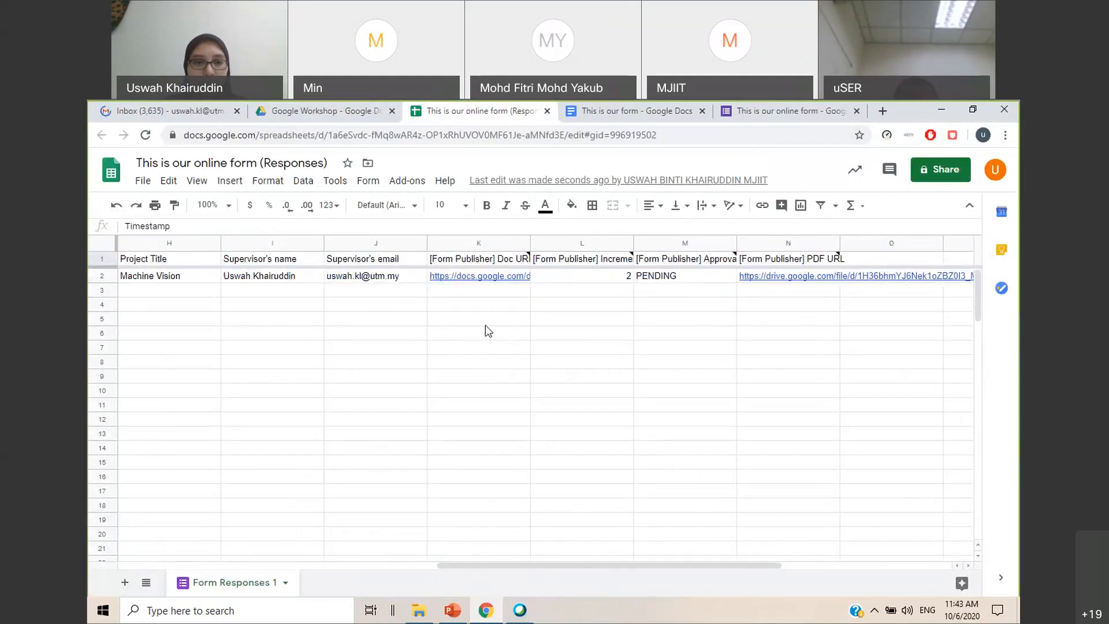
click(503, 260)
click(512, 291)
mouse_move(514, 283)
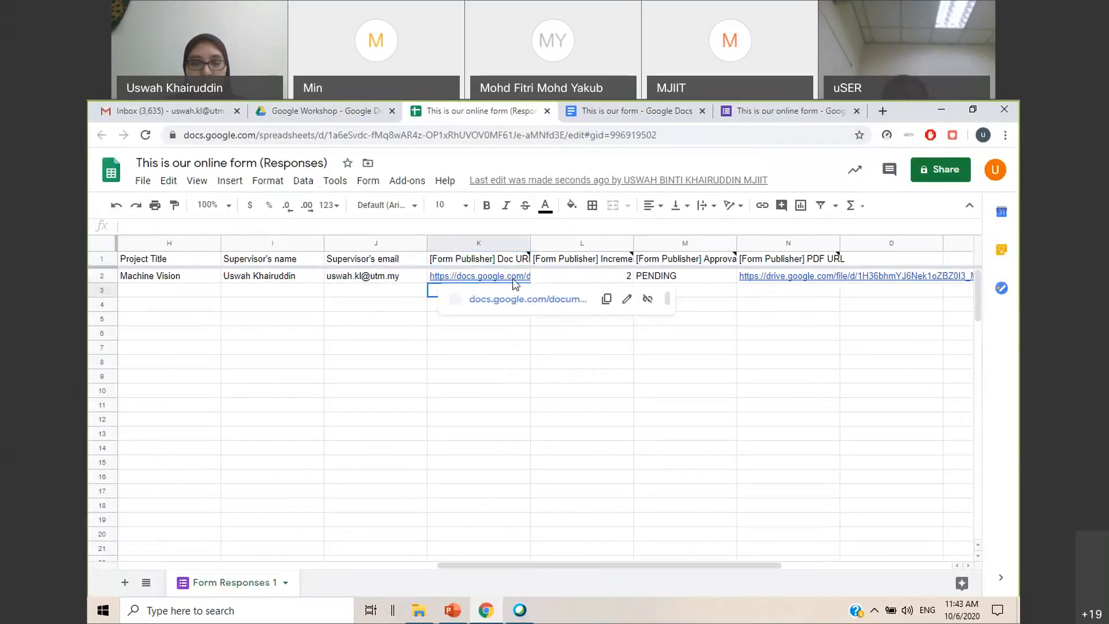
click(611, 275)
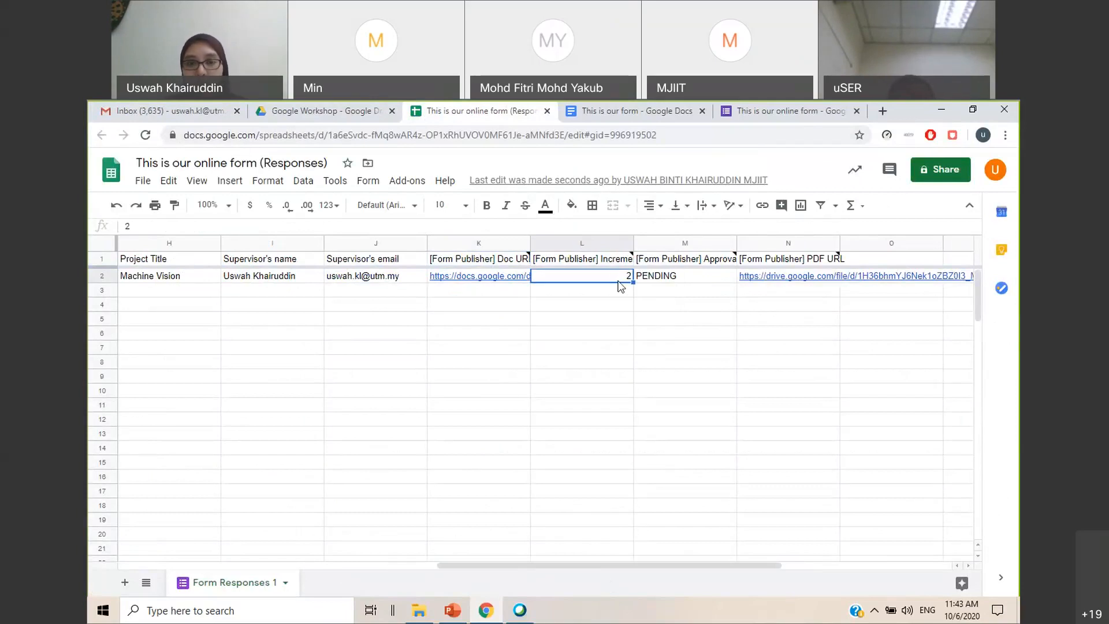
click(687, 278)
drag(658, 565, 761, 568)
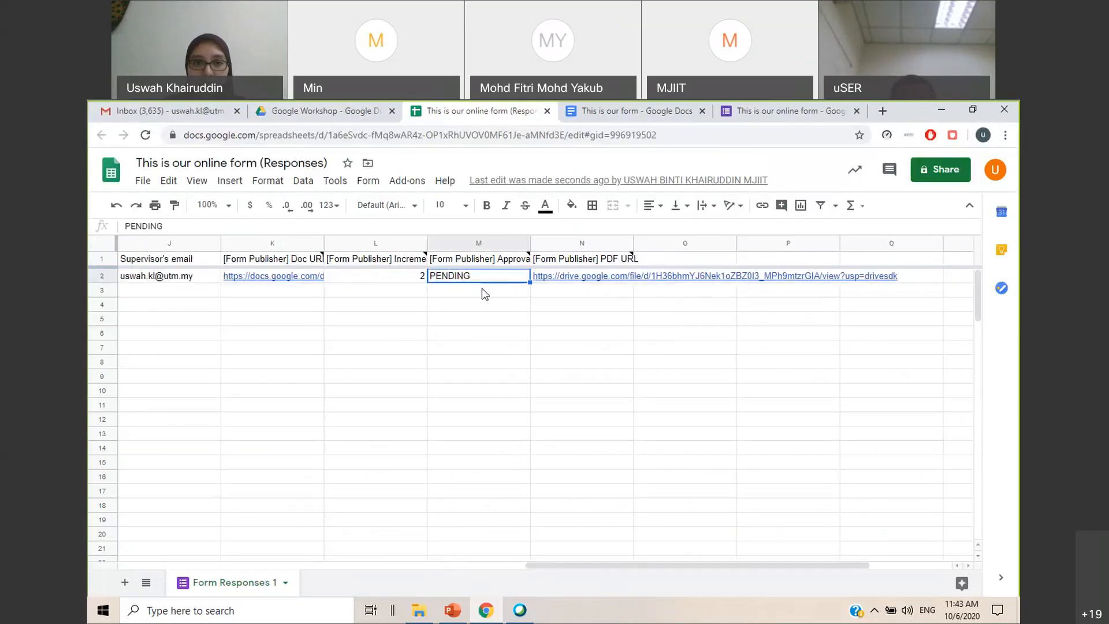
mouse_move(611, 281)
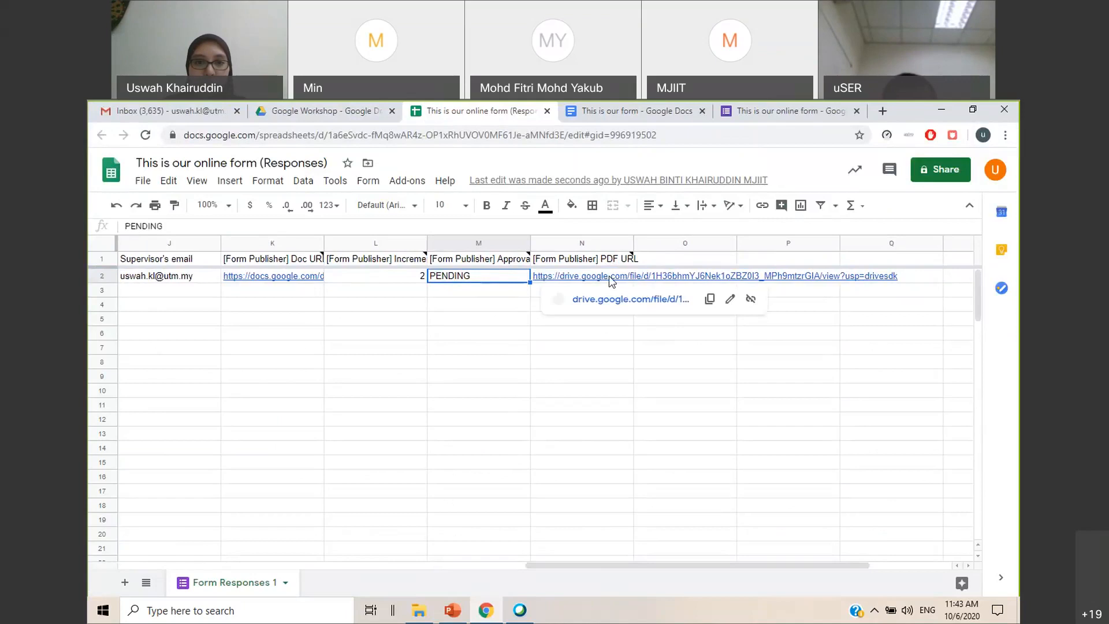
mouse_move(326, 274)
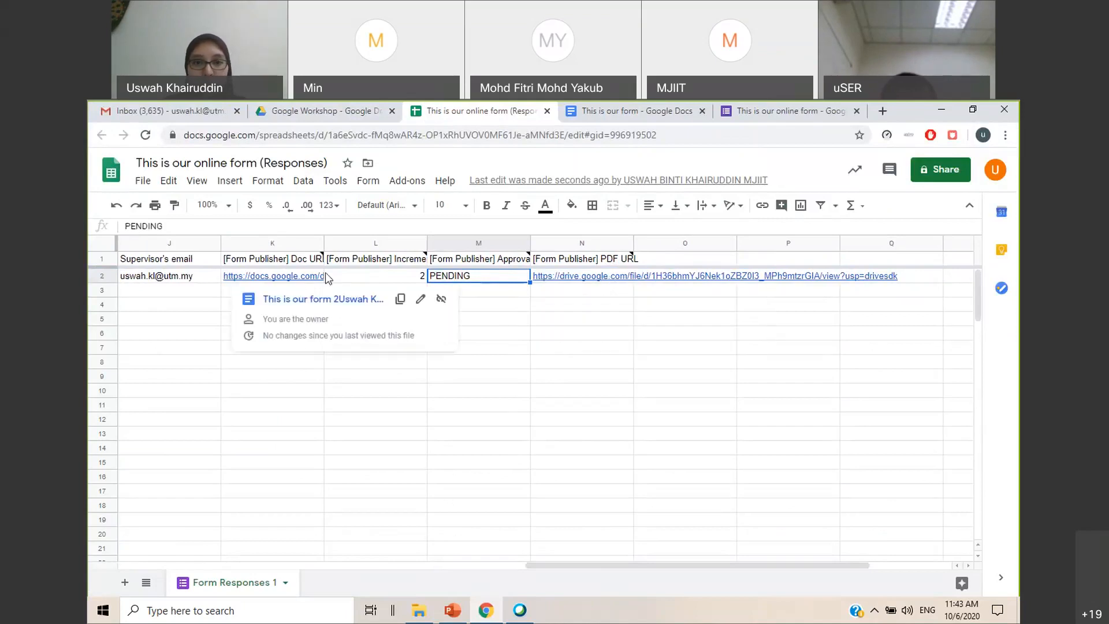
Open the newest Form Publisher approval e-mail in Gmail and go to its approve/reject page
click(176, 111)
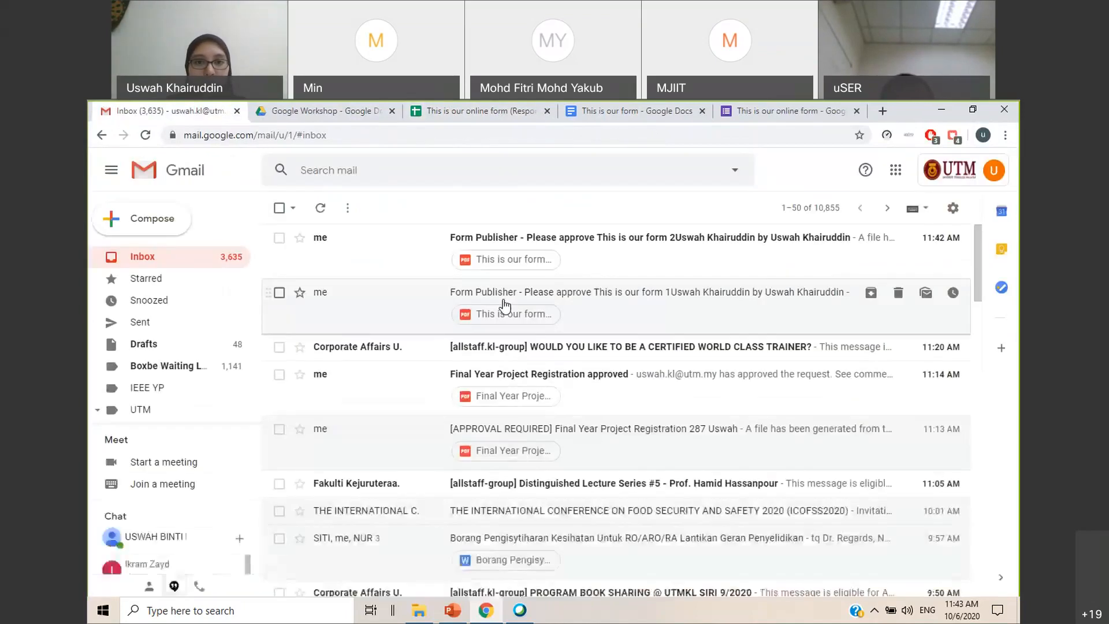
click(594, 238)
scroll(526, 467, down, 2)
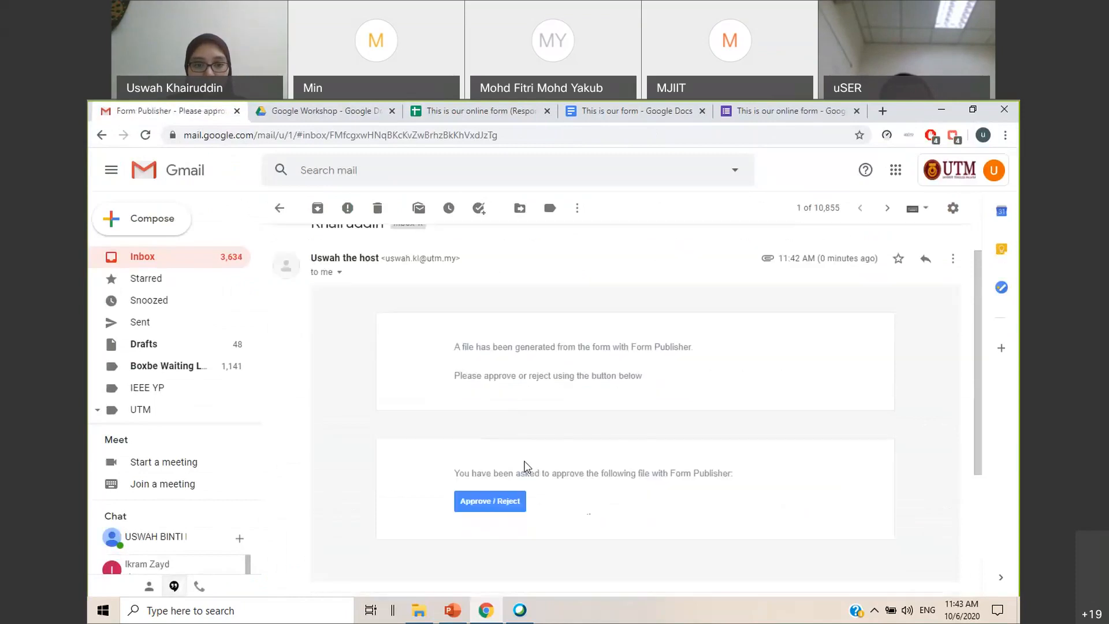
click(490, 500)
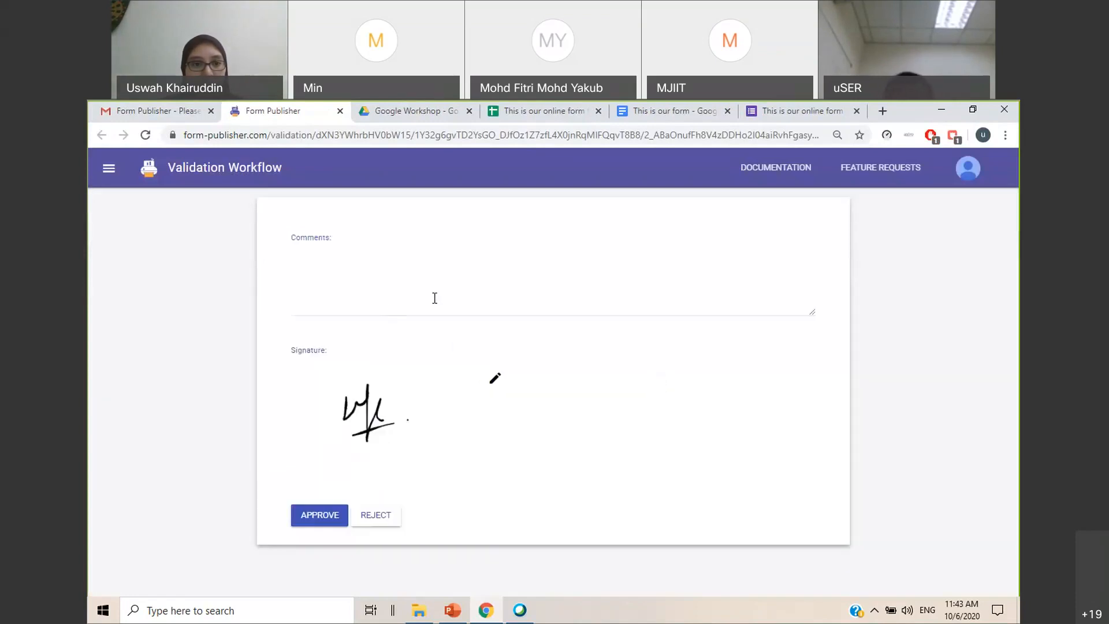
Replace the existing signature with a newly drawn one, add the comment "OK", approve the file and close the approval page
click(495, 377)
mouse_move(335, 418)
mouse_down()
mouse_move(335, 443)
mouse_move(376, 448)
mouse_move(365, 463)
mouse_move(416, 456)
mouse_up()
click(384, 312)
text(OK)
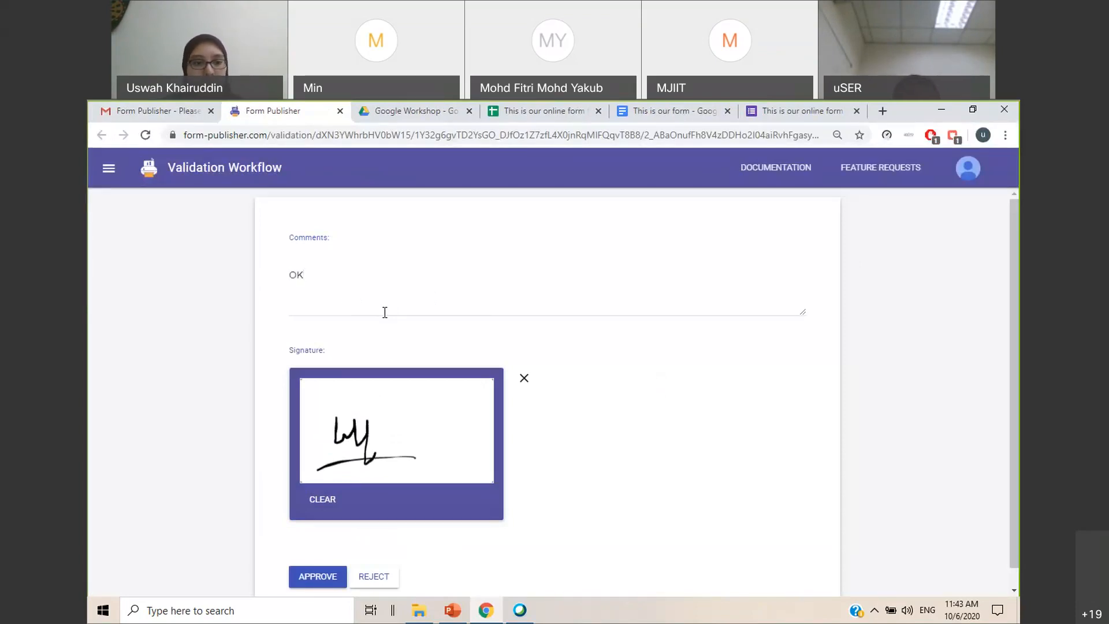
click(318, 569)
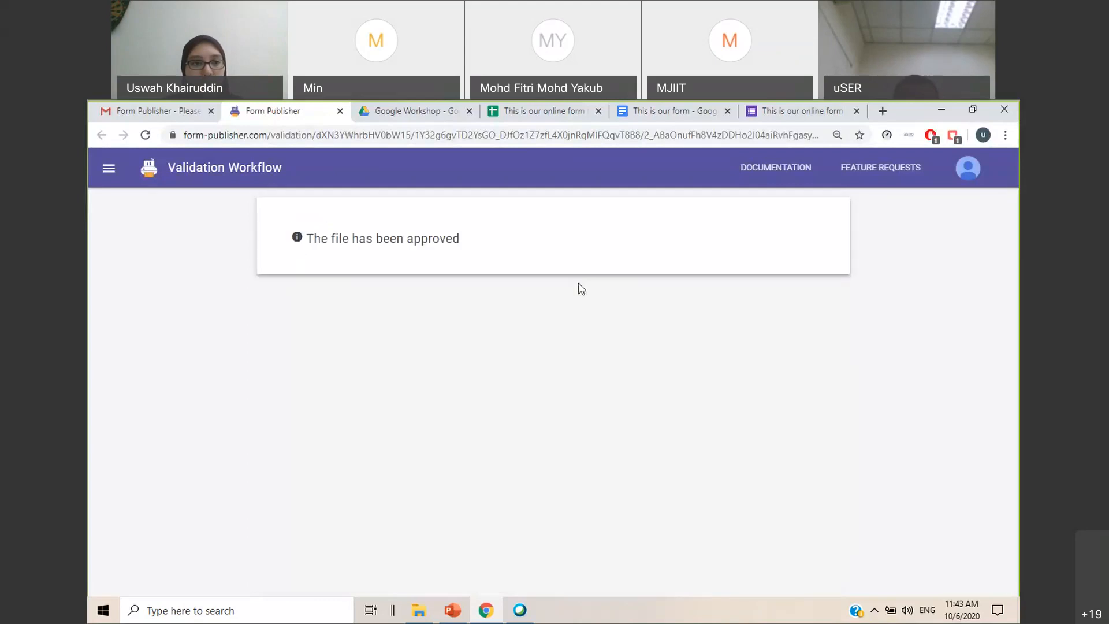
click(340, 111)
Reload the responses spreadsheet, check the submission's Form Publisher approval status and return to the Gmail approval e-mail
click(479, 111)
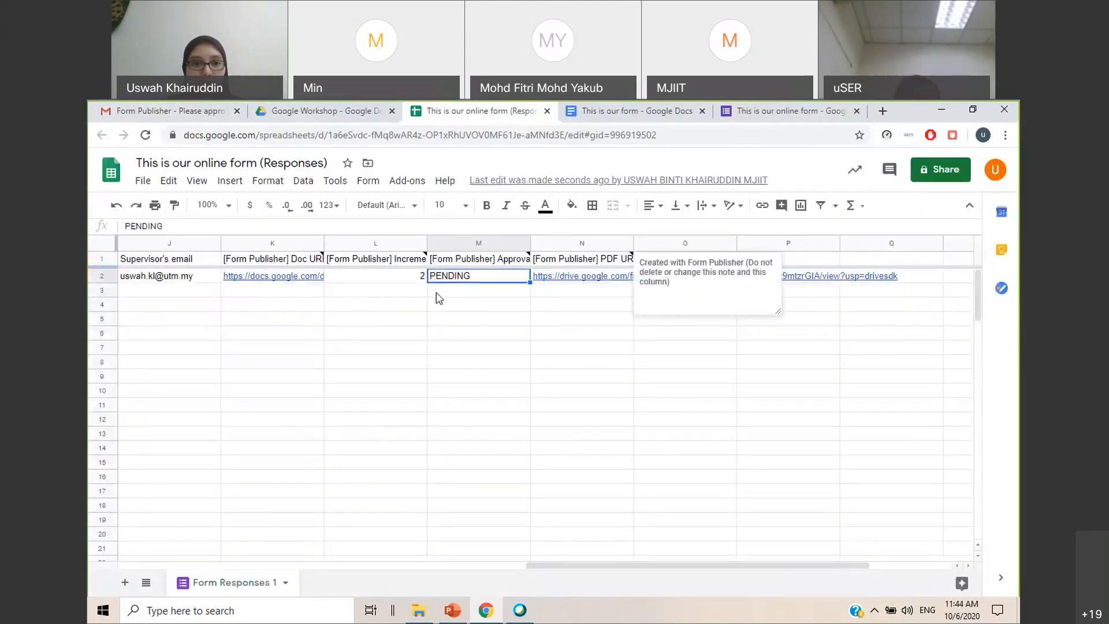
click(507, 391)
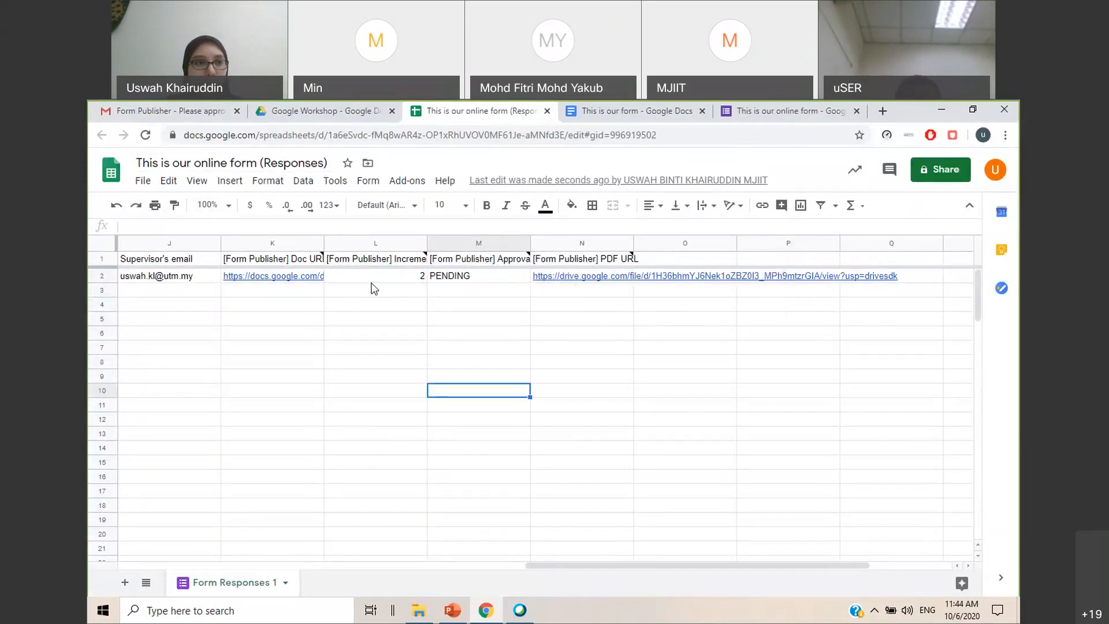
click(145, 134)
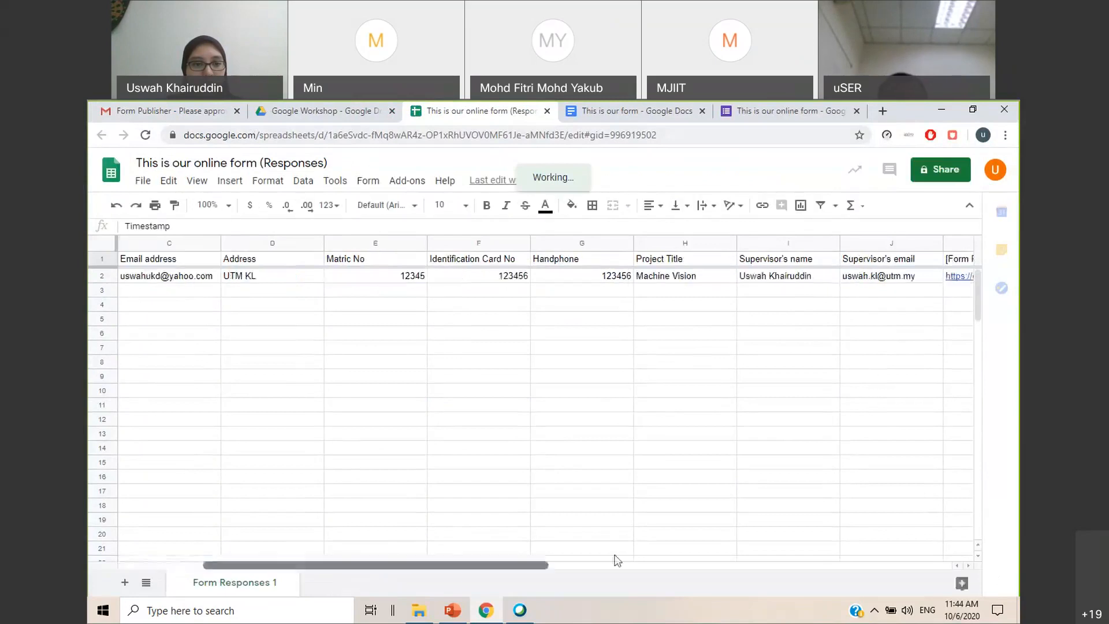
scroll(617, 559, right, 6)
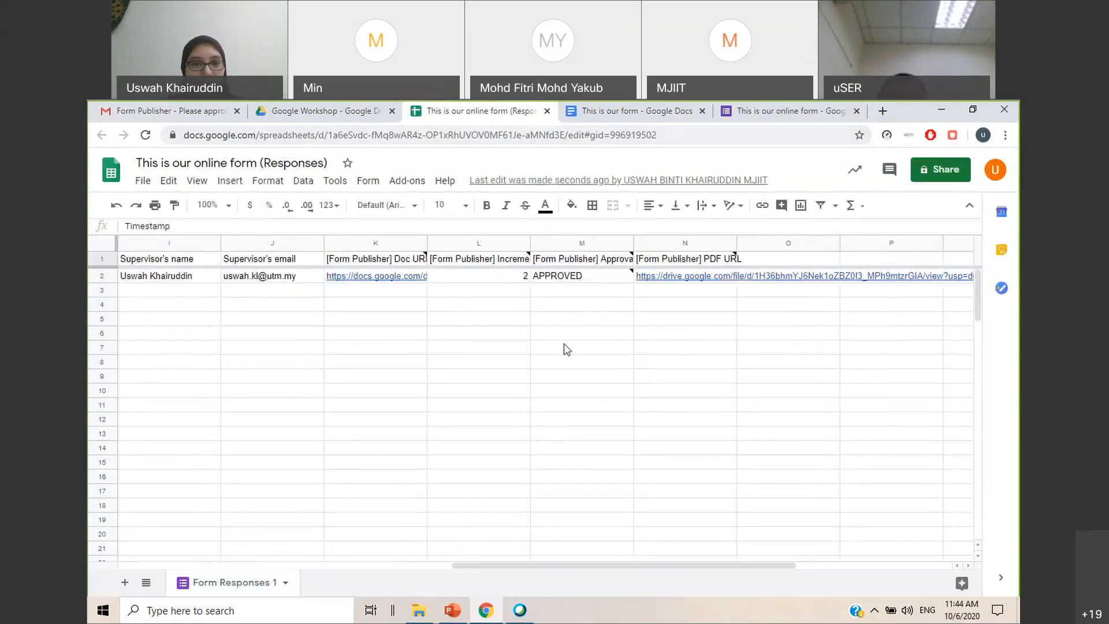
click(577, 280)
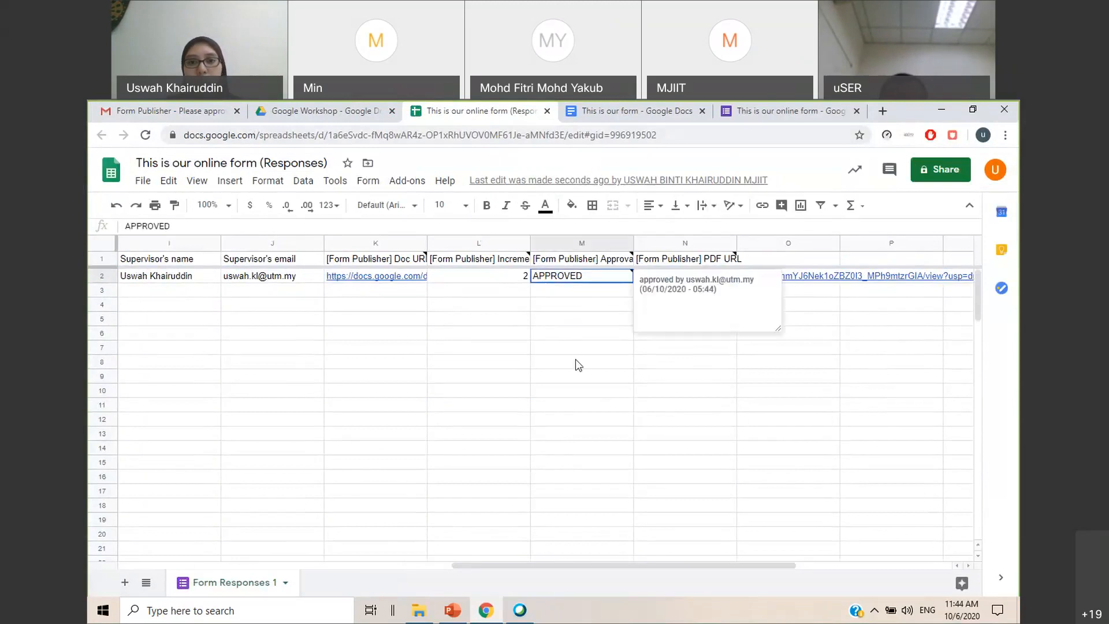
click(175, 113)
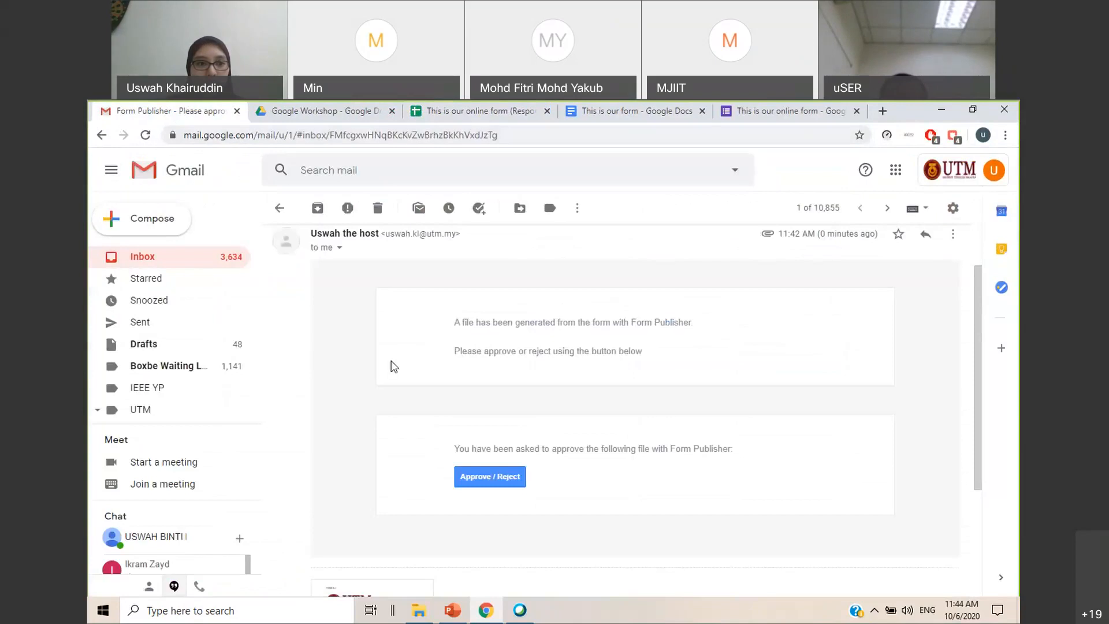
Refresh the Gmail inbox, open the newest e-mail, titled "You have APPROVED the form", and read its comment
click(166, 266)
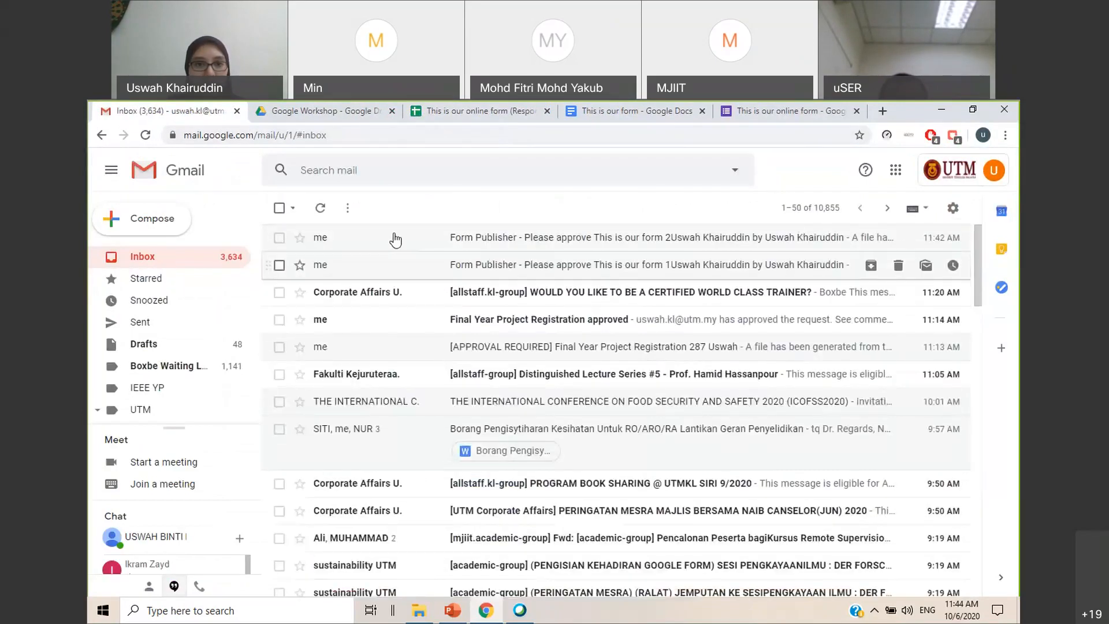
click(145, 134)
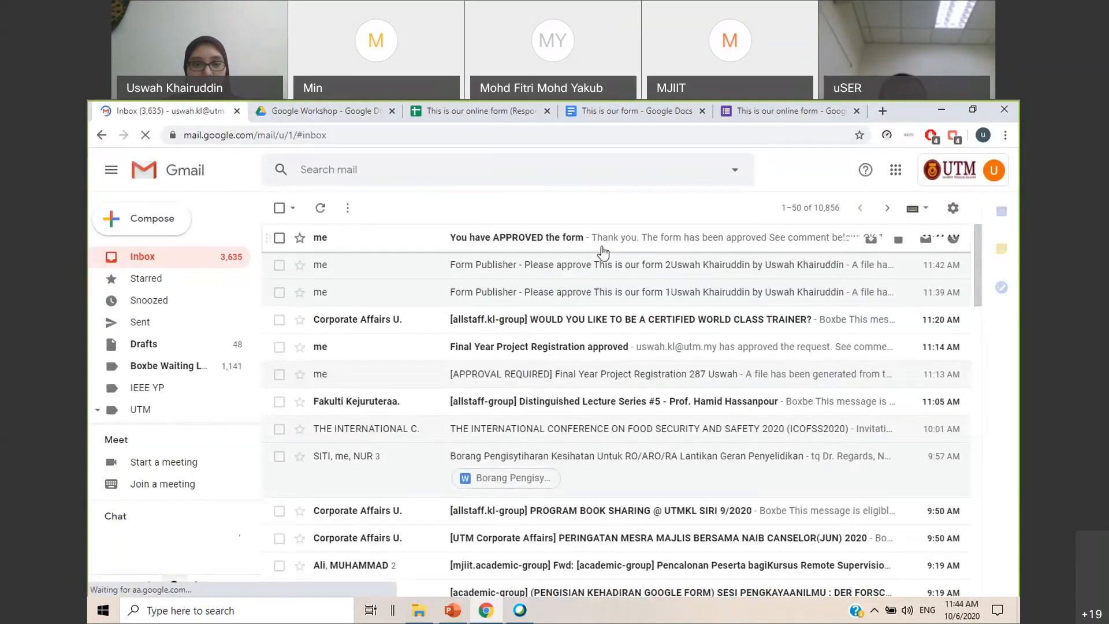
click(601, 252)
scroll(566, 320, down, 3)
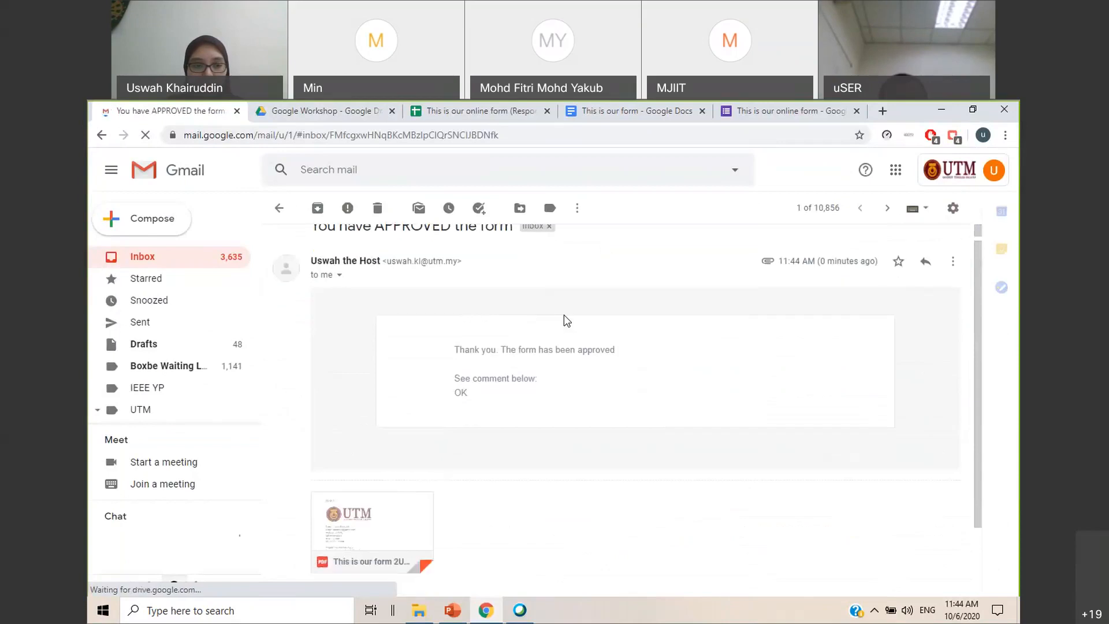
Preview the PDF attached to the approval e-mail, check the supervisor's signature and form details, and close the preview
mouse_move(362, 430)
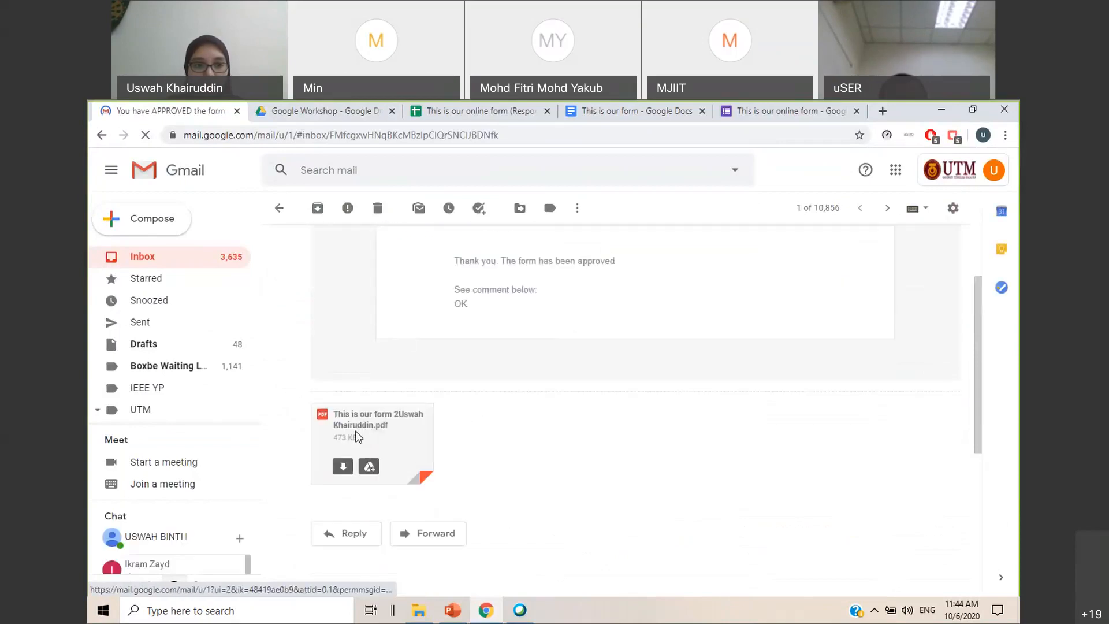
click(358, 426)
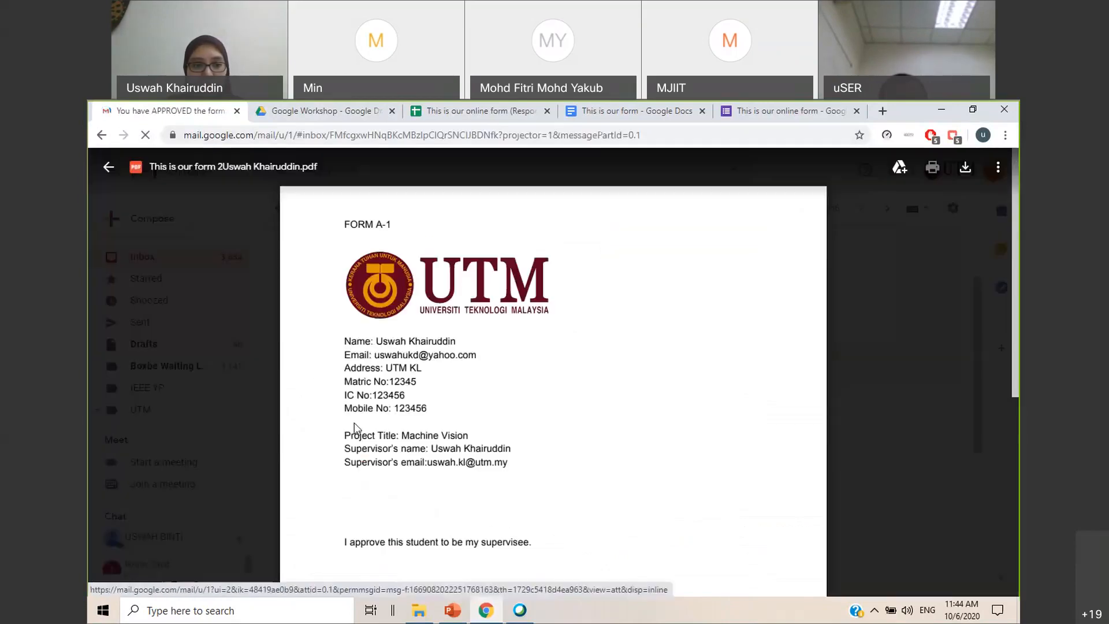
scroll(673, 339, down, 3)
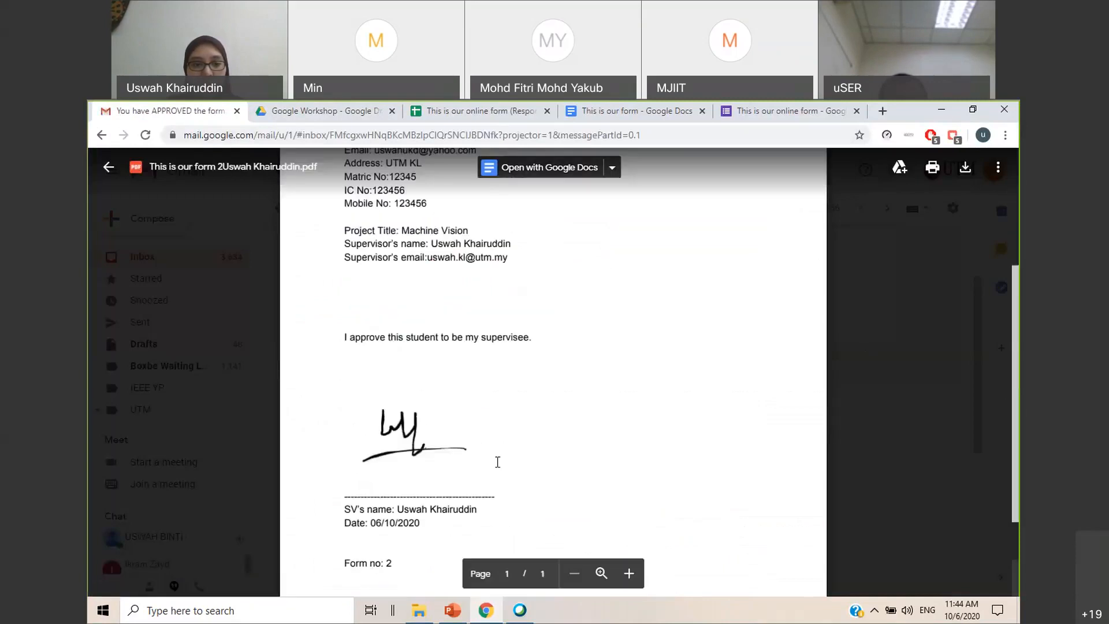
scroll(439, 439, down, 2)
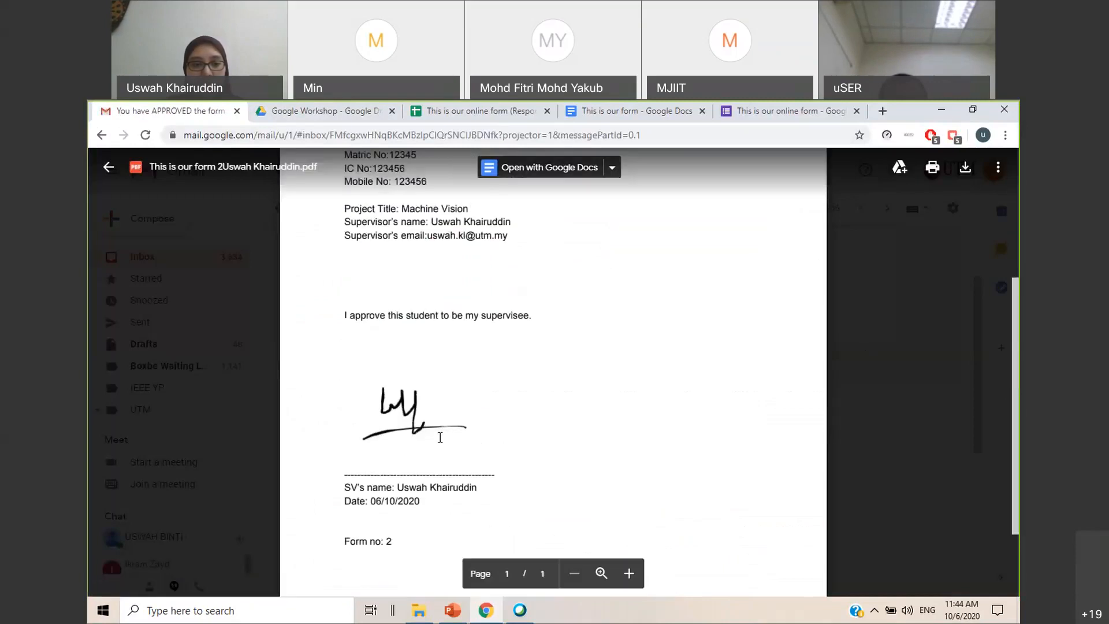
click(889, 369)
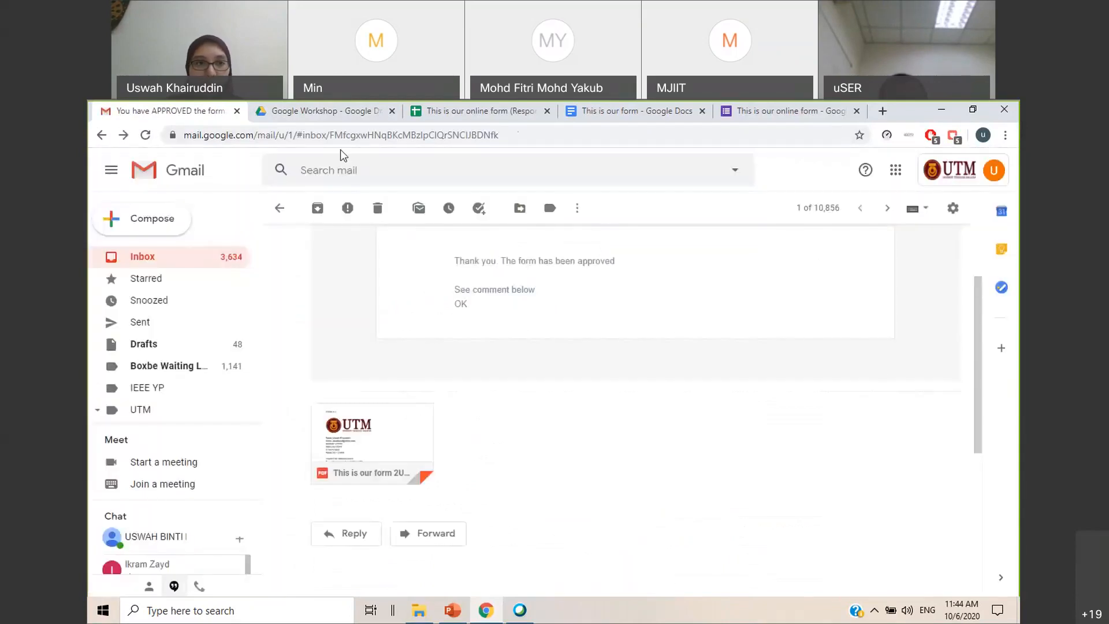
In Google Drive, open Form Publisher Output's Folder, review the signed form 2 PDF and close it
click(325, 111)
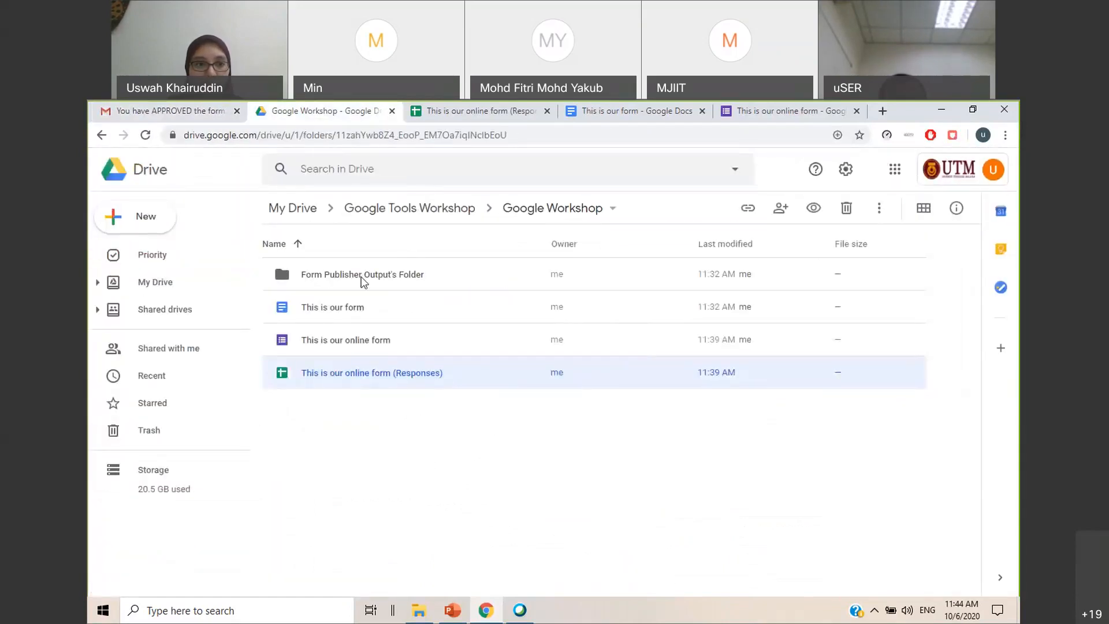
double_click(350, 280)
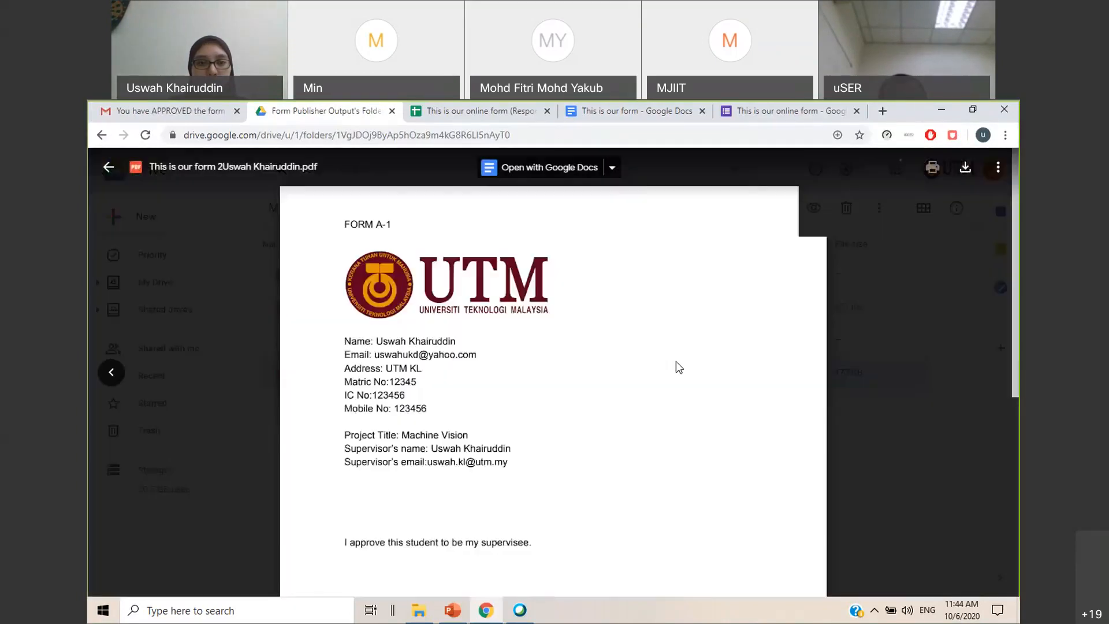
scroll(725, 346, down, 5)
scroll(728, 348, up, 2)
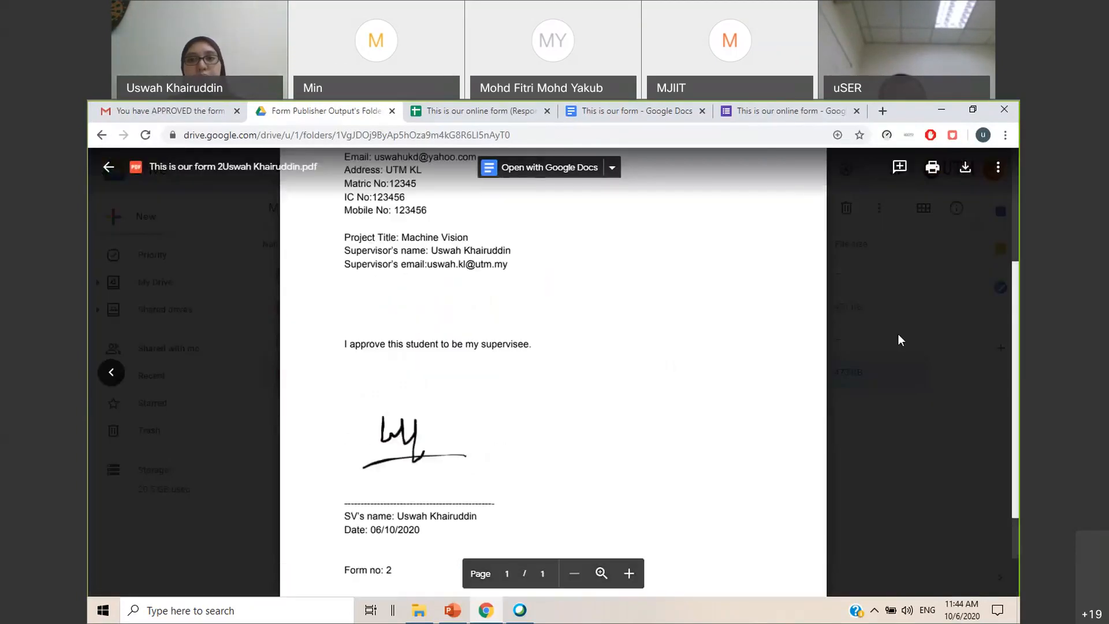
click(927, 324)
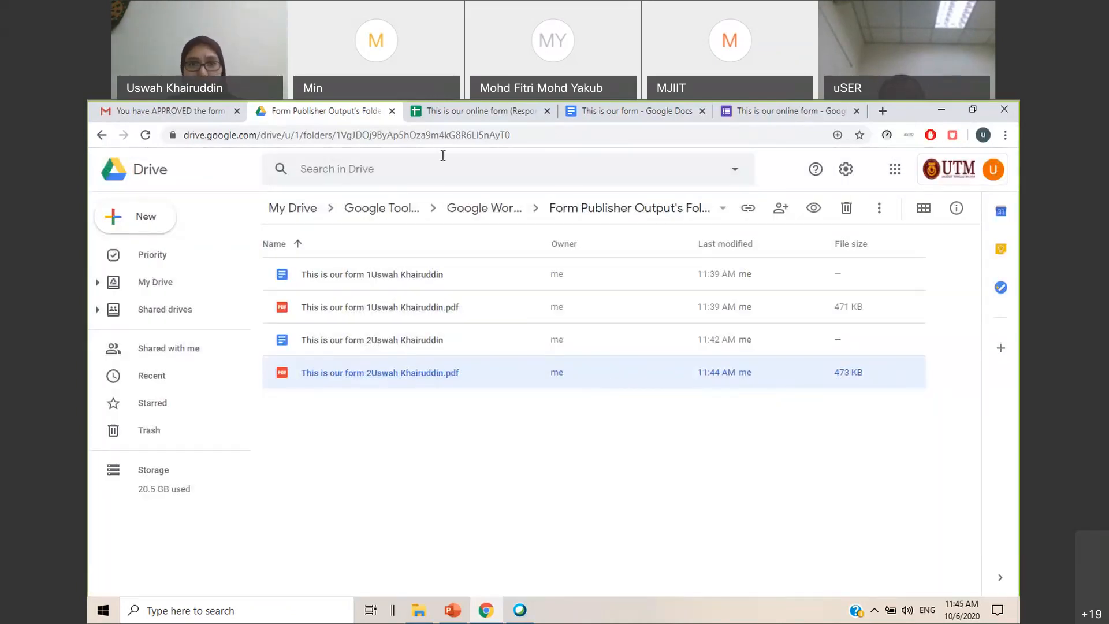
Switch to the GoogleToolsWorkshop10062020 presentation in PowerPoint and review the "Form publisher workflow" slide
click(453, 610)
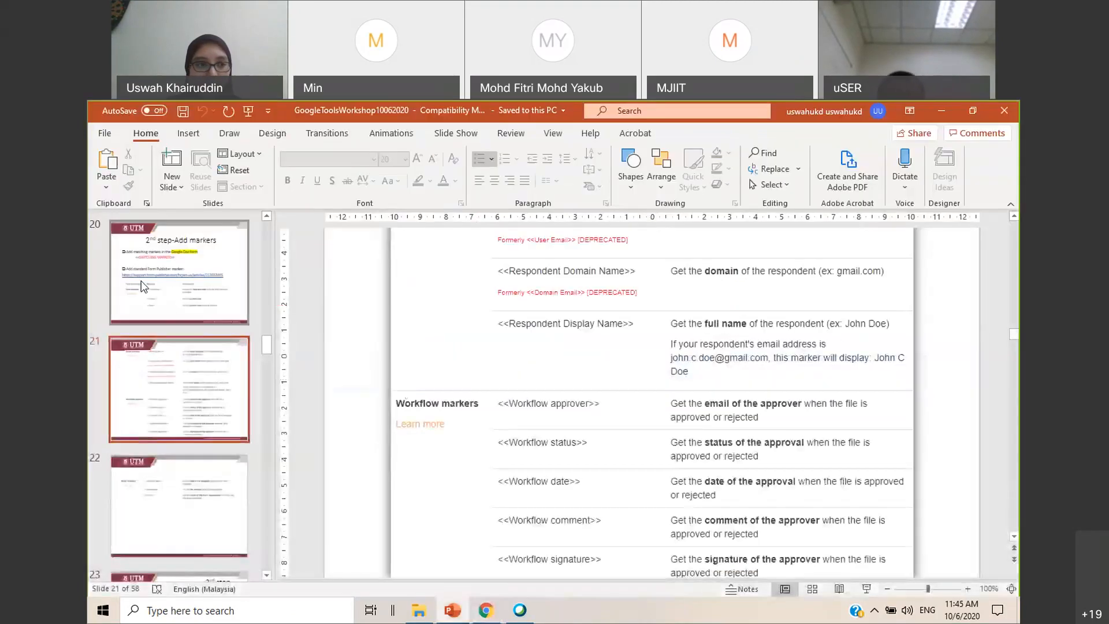
click(241, 323)
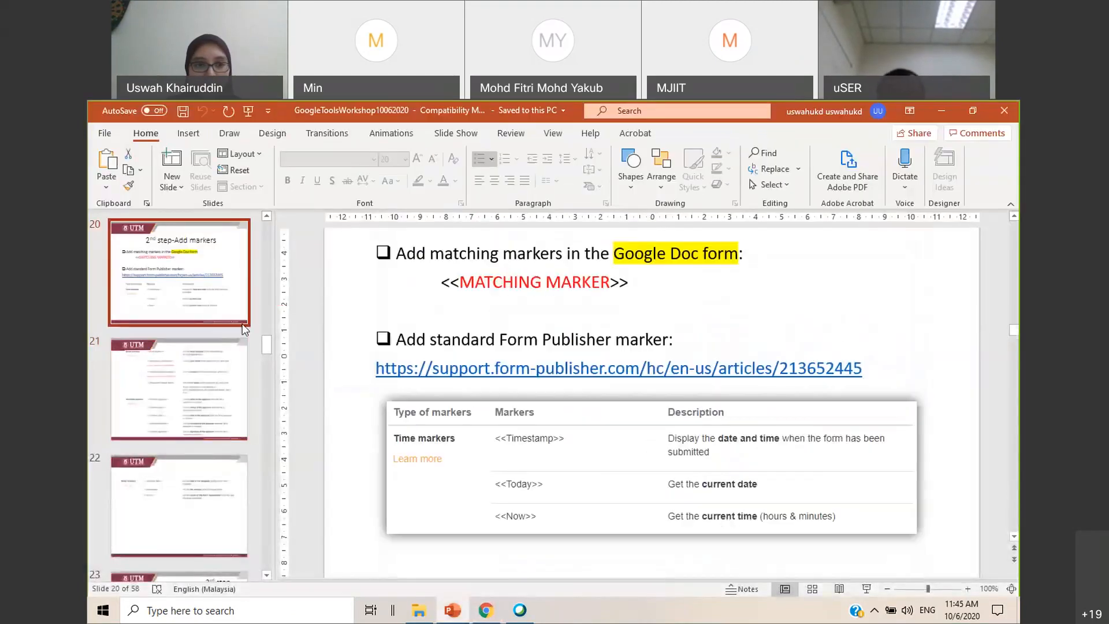
scroll(190, 338, up, 5)
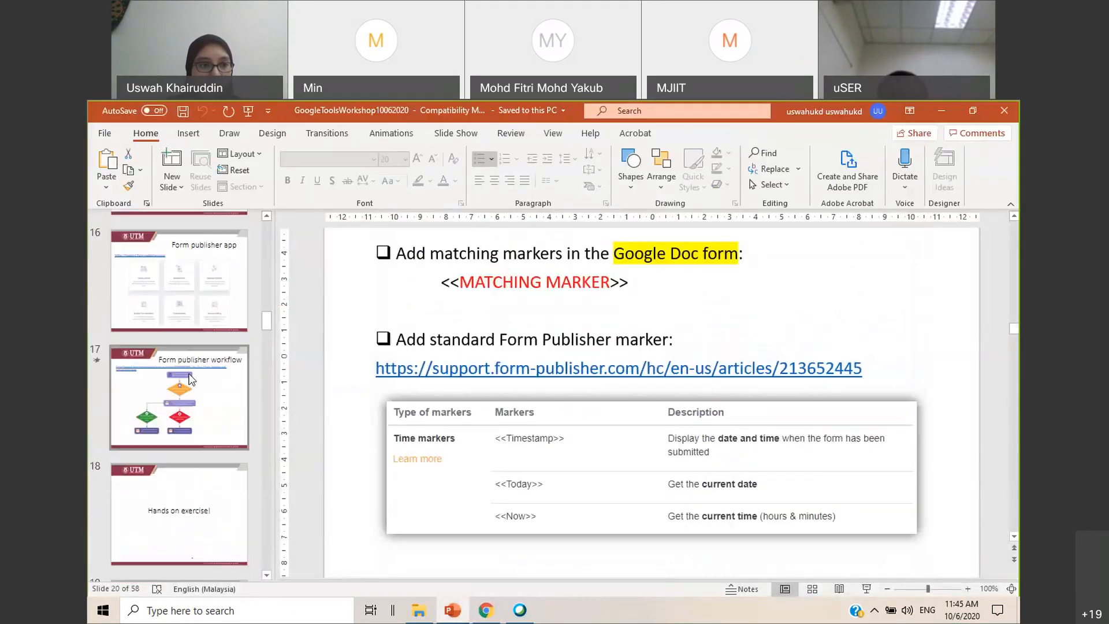
click(192, 380)
scroll(453, 322, up, 3)
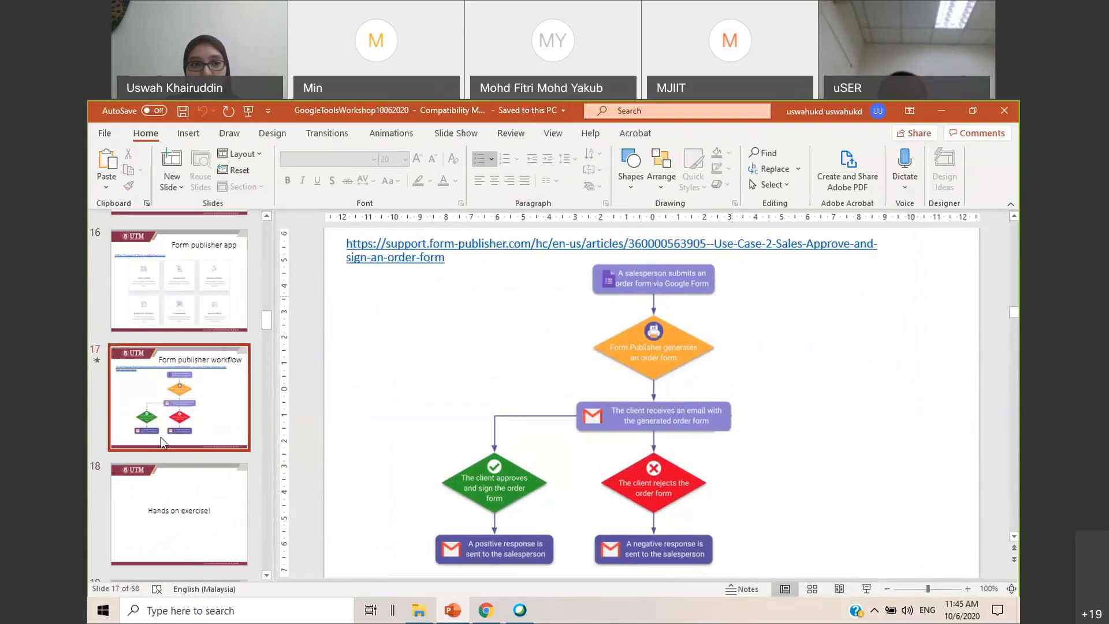
Review slides 19 to 24 on preparing the forms, adding markers and installing Form Publisher
scroll(160, 437, down, 4)
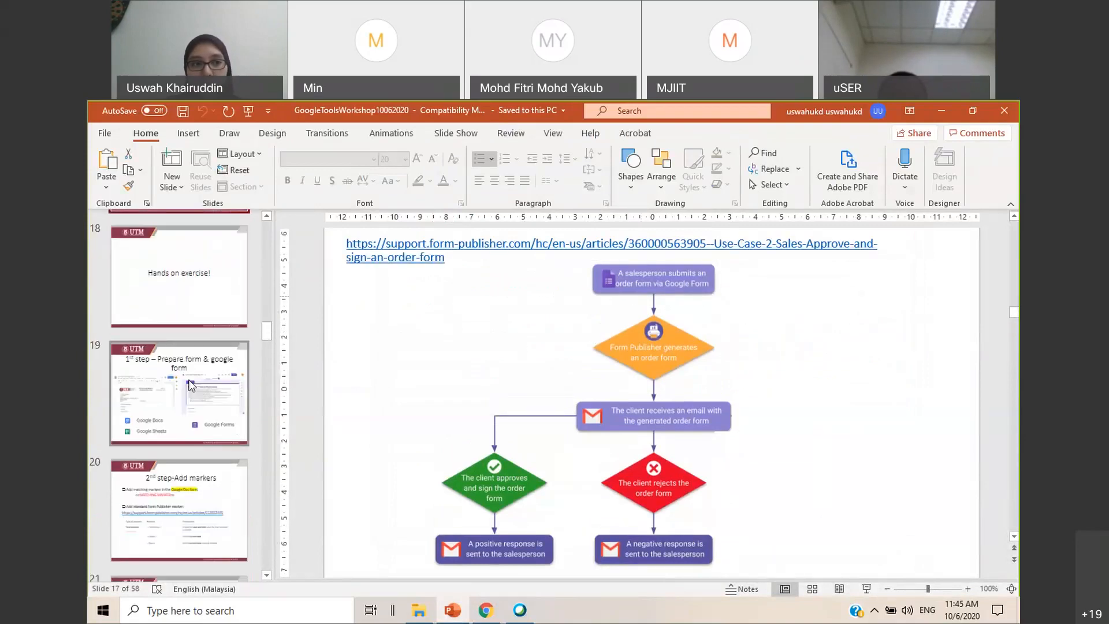
click(212, 379)
click(224, 466)
scroll(193, 386, down, 4)
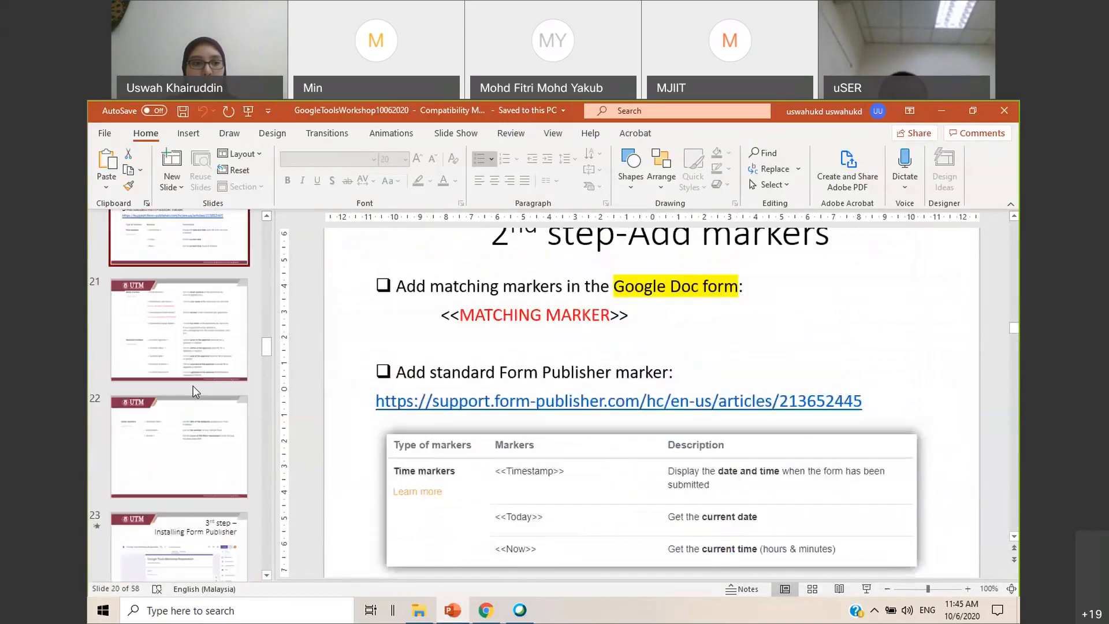
click(193, 382)
click(204, 444)
scroll(206, 452, down, 2)
click(206, 451)
click(196, 497)
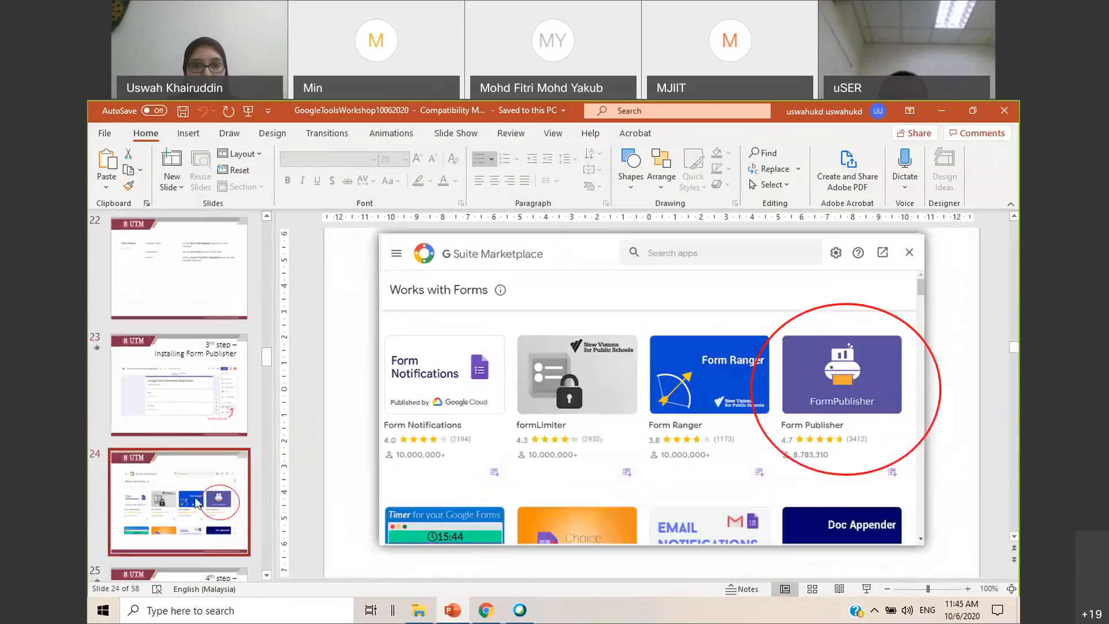
Review slides 25 to 30 on choosing the template, customizing the e-mails and approving or rejecting a file
scroll(195, 497, down, 3)
click(192, 445)
click(202, 528)
scroll(213, 379, down, 4)
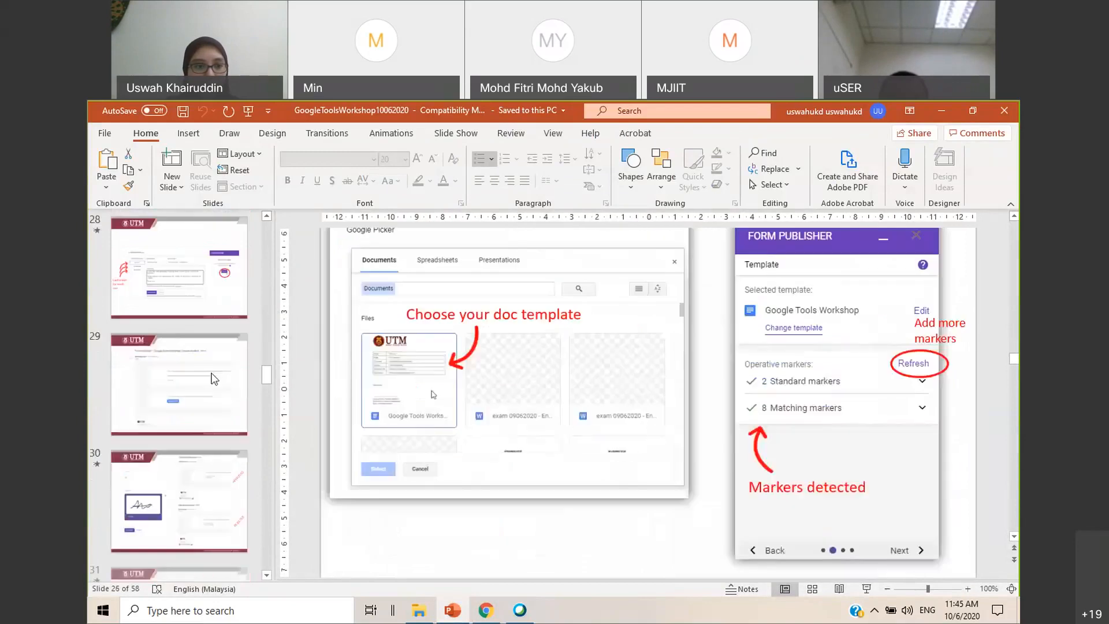
click(214, 296)
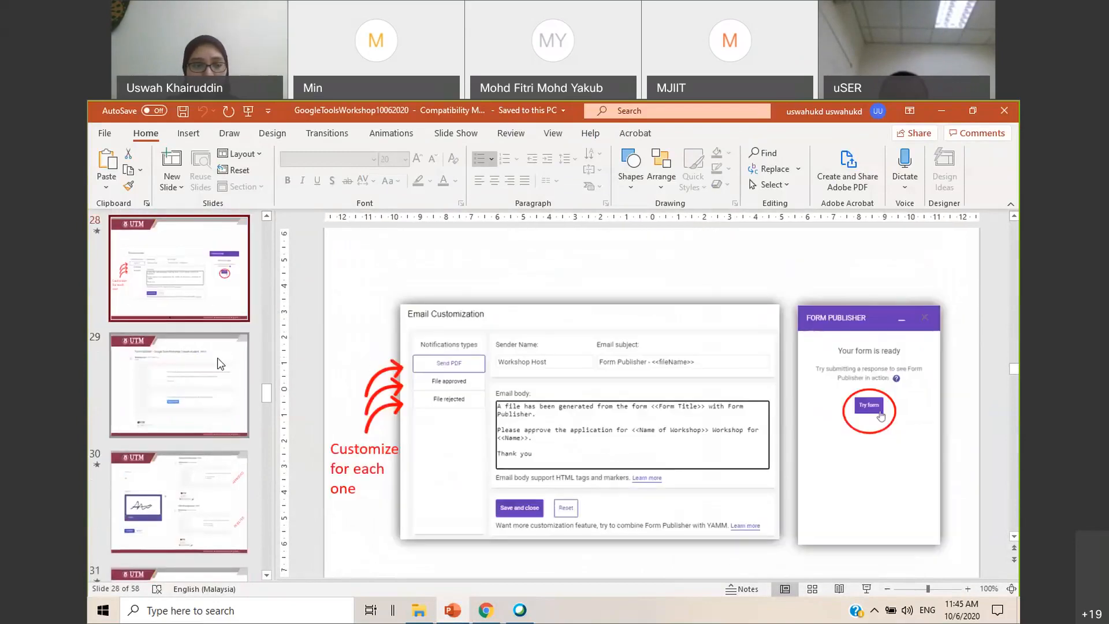
click(228, 386)
click(193, 494)
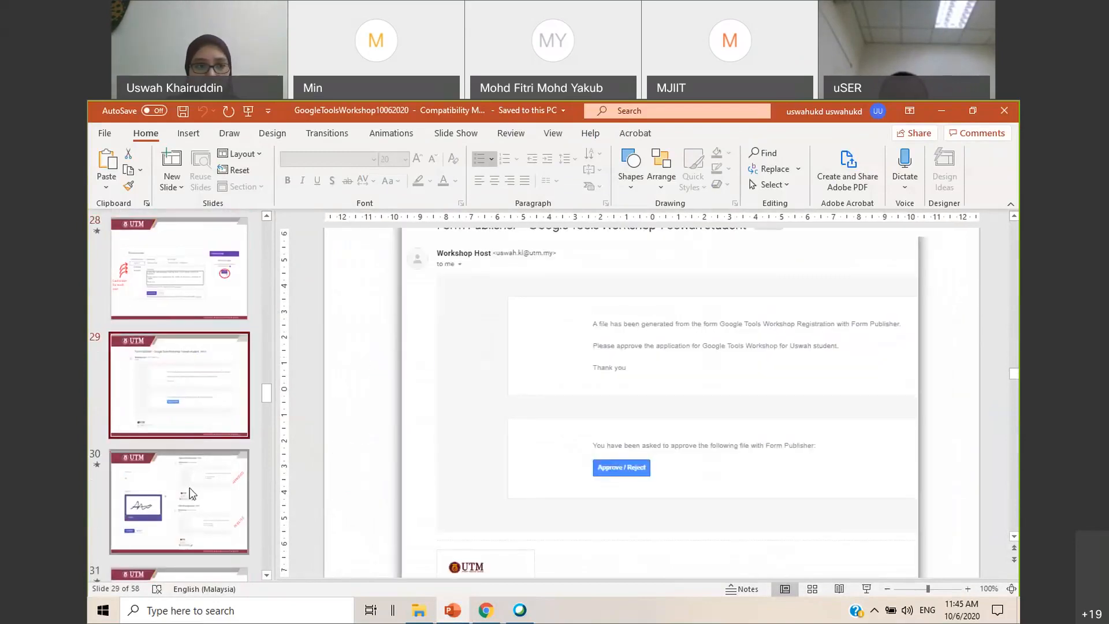
scroll(201, 300, down, 2)
Review slides 31 to 33 on approval status, the generated PDFs and tracking the number of students registered per lecturer
click(216, 356)
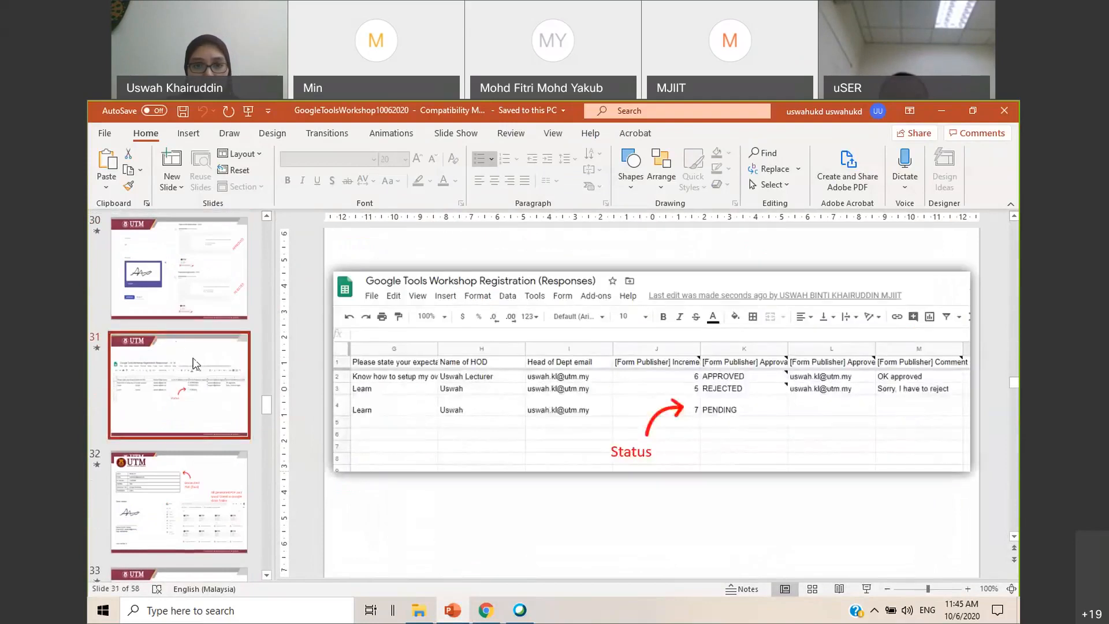
scroll(210, 387, down, 1)
click(210, 404)
scroll(213, 457, down, 1)
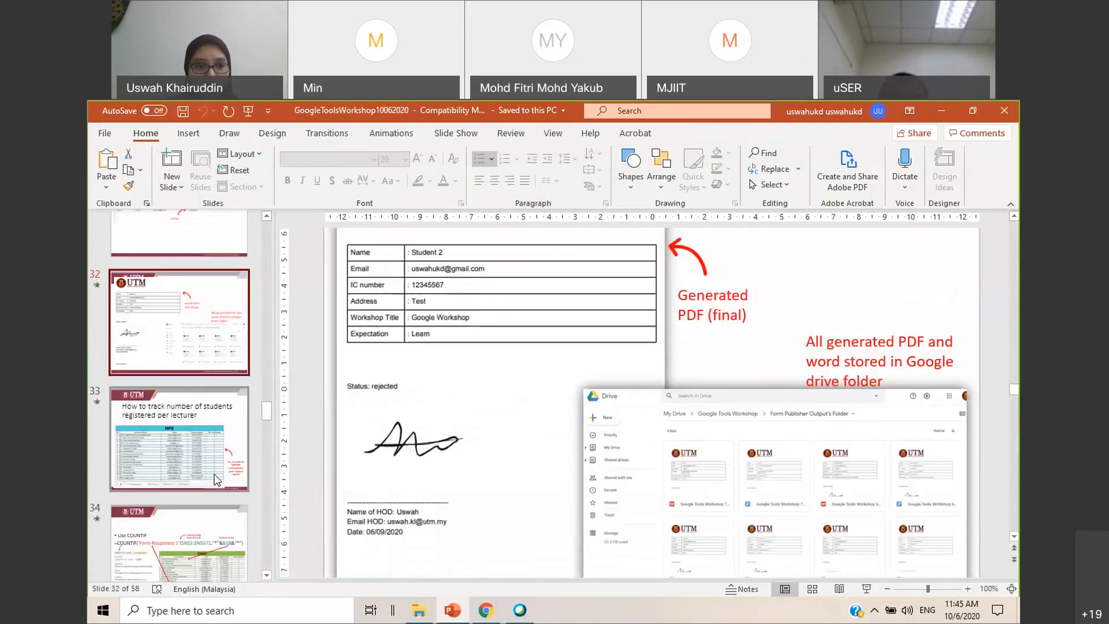
click(215, 479)
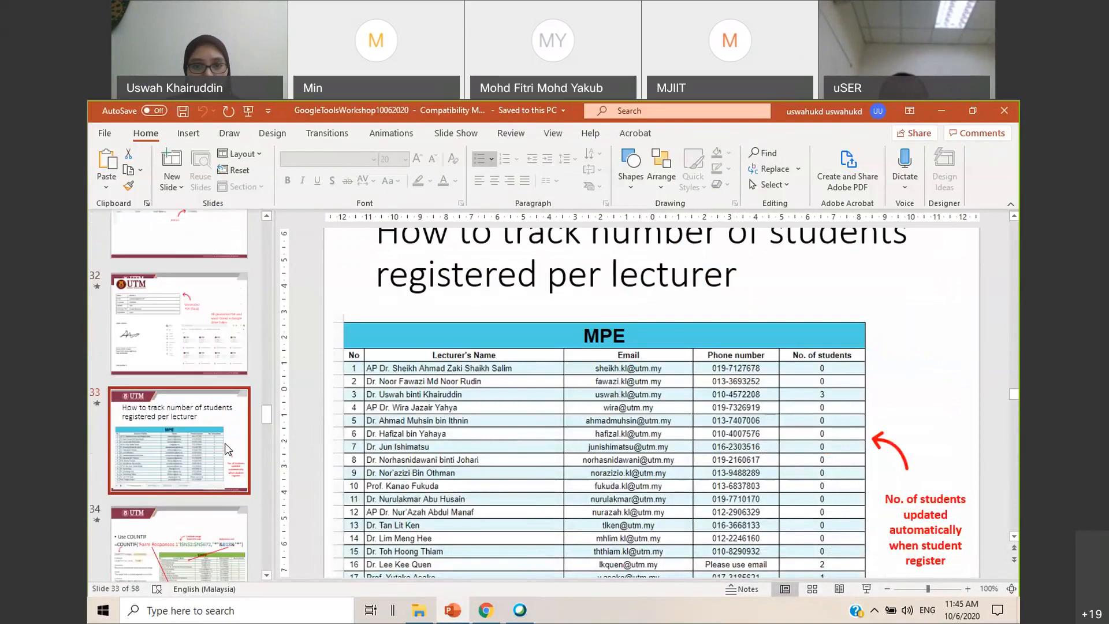
scroll(228, 450, down, 3)
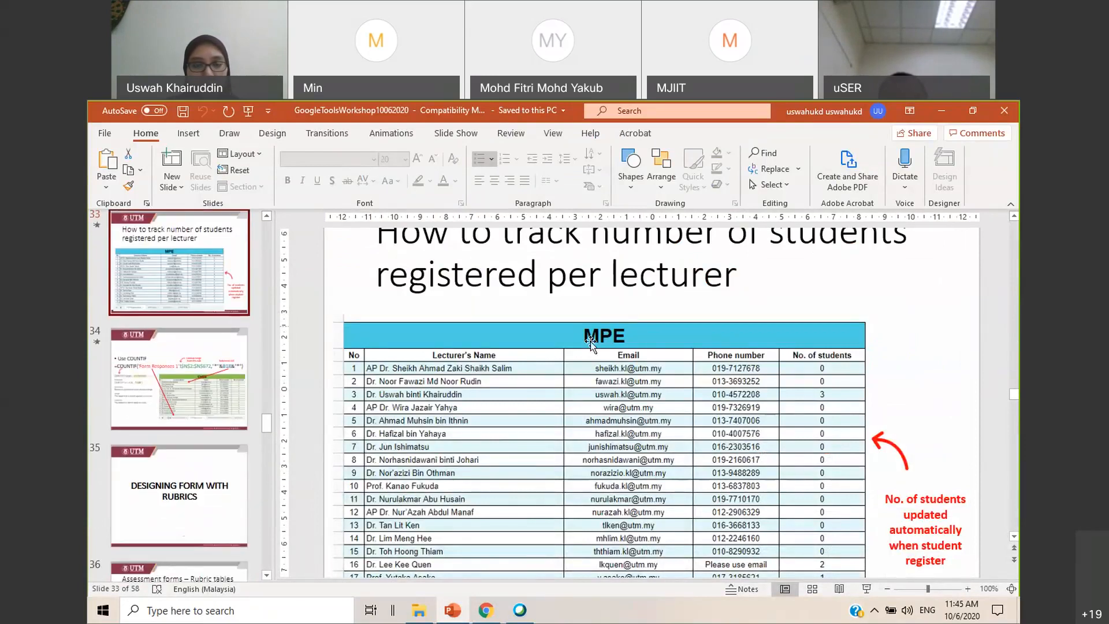
scroll(591, 342, up, 1)
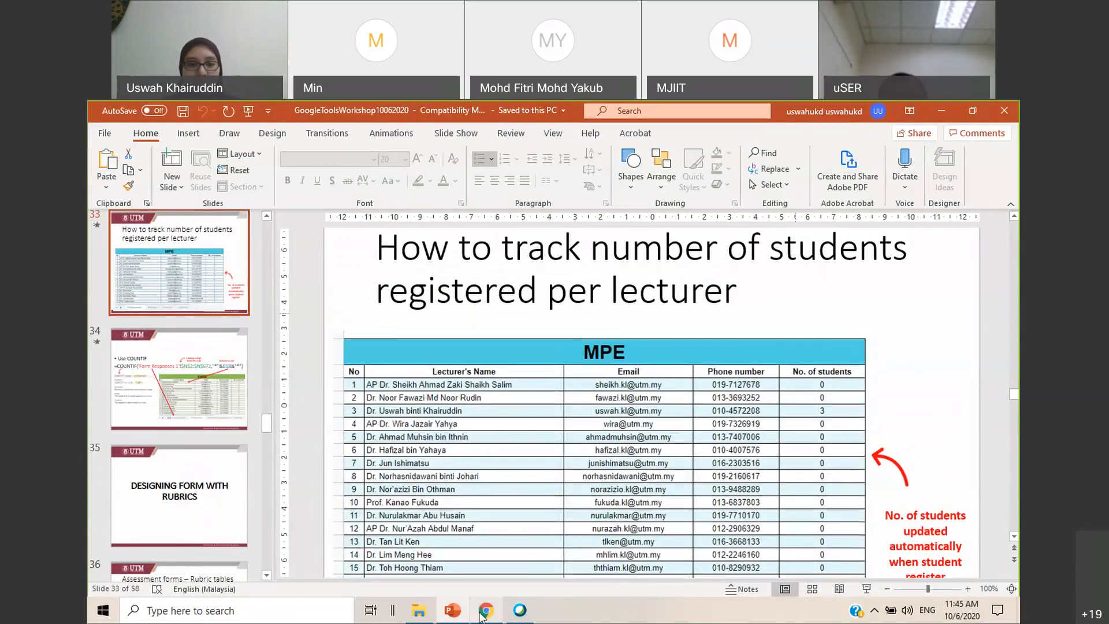
Switch back to Chrome and go to the My Drive folder list in Google Drive
click(483, 612)
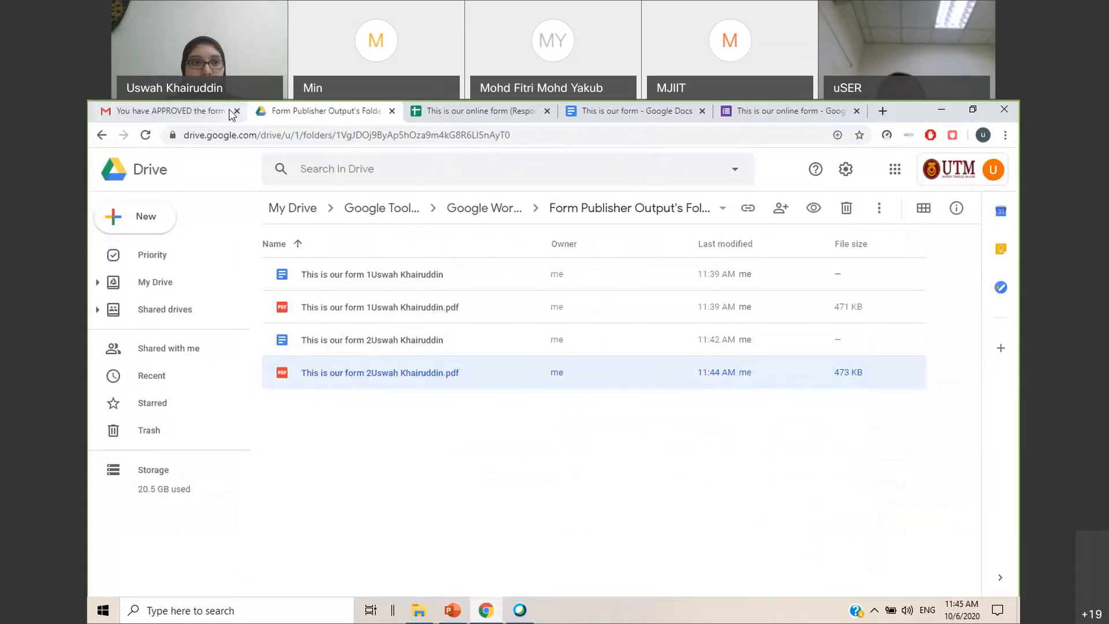
click(186, 112)
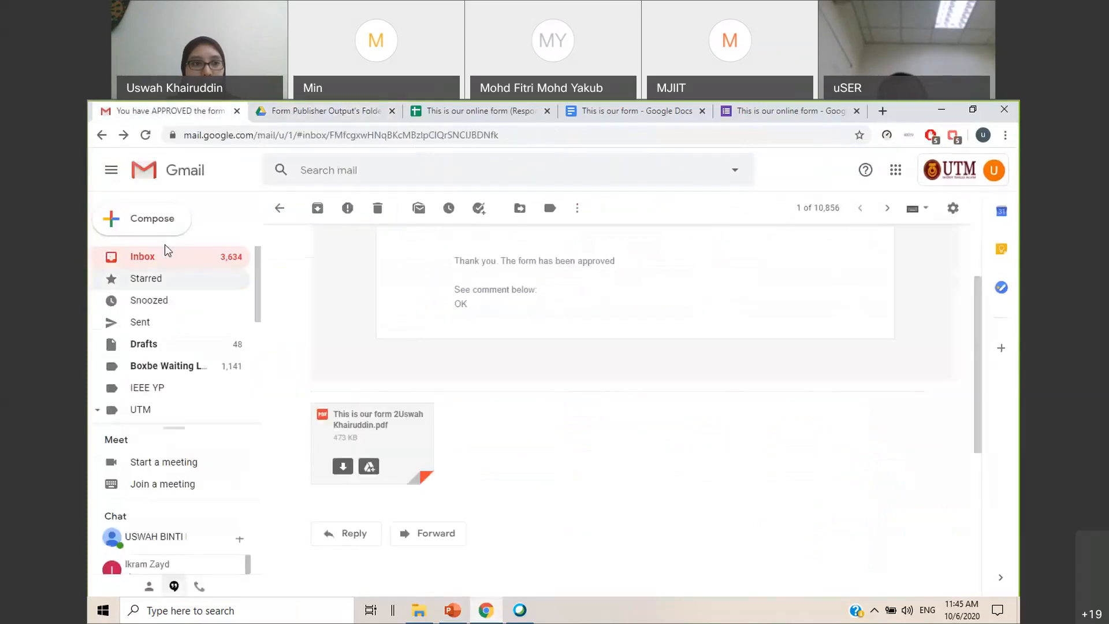
key(ctrl+Tab)
click(163, 283)
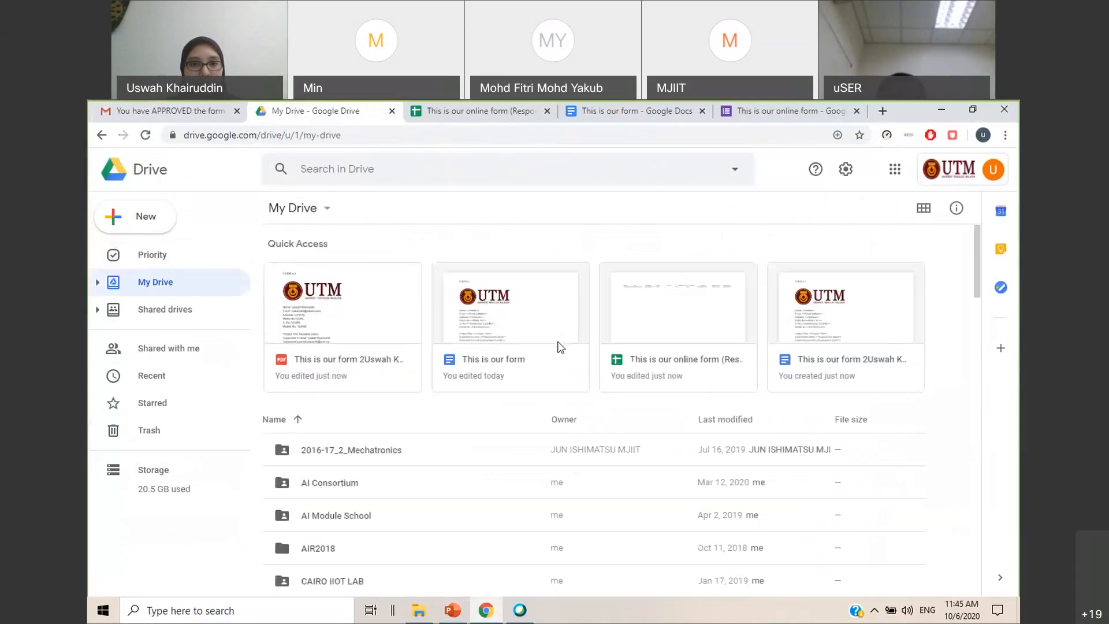
scroll(405, 455, down, 5)
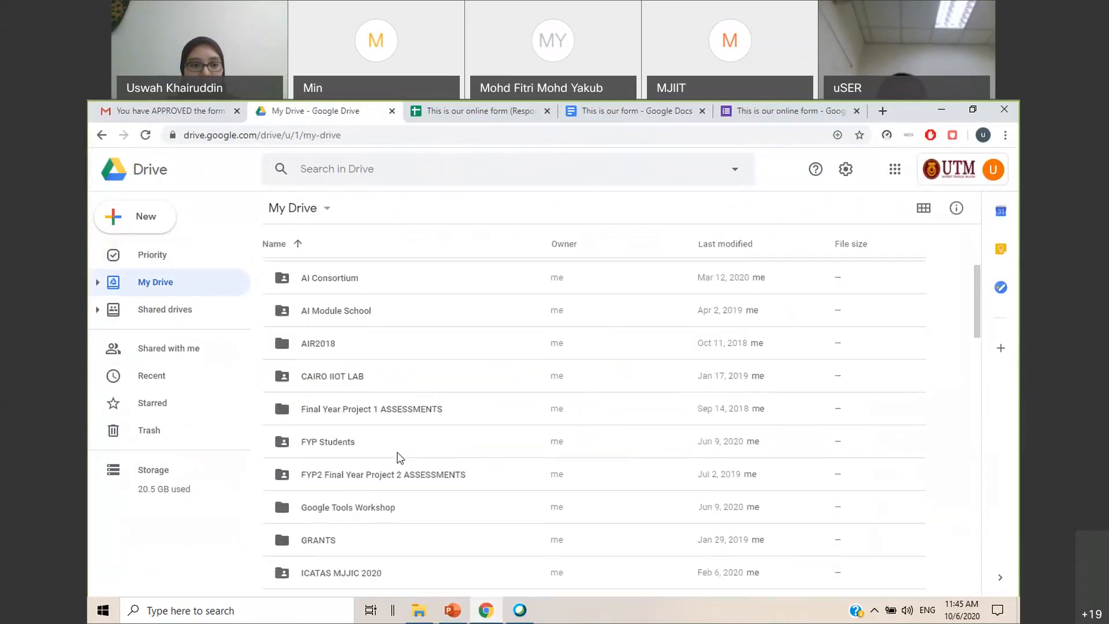
Open the Final Year Titles and Registration folder inside Final Year Project 1 ASSESSMENTS and find the registration responses spreadsheet
double_click(339, 379)
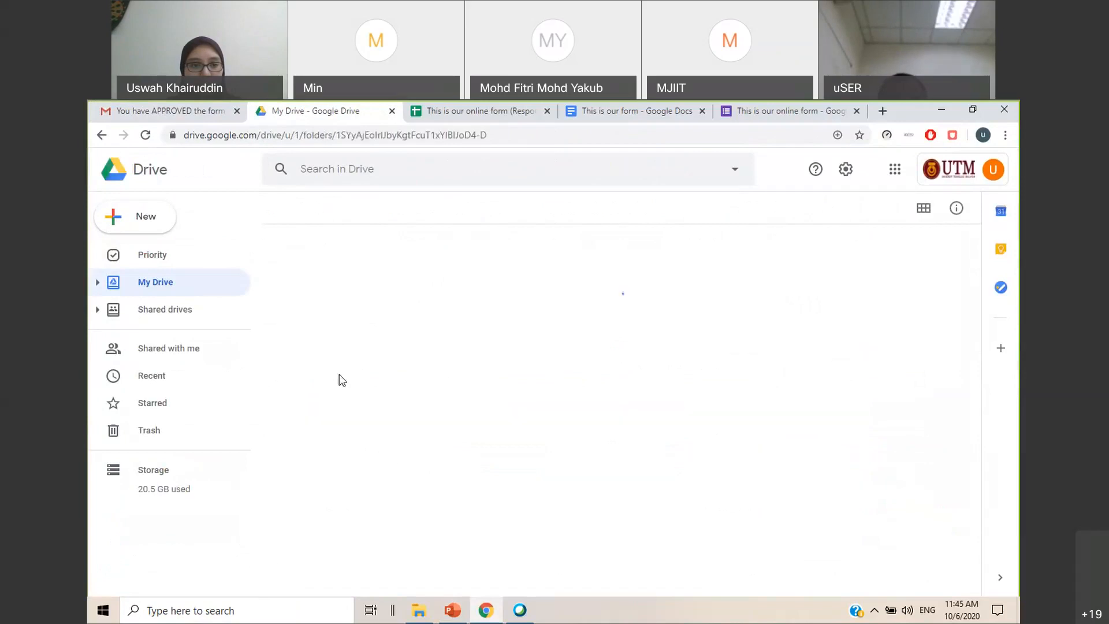
key(alt+Left)
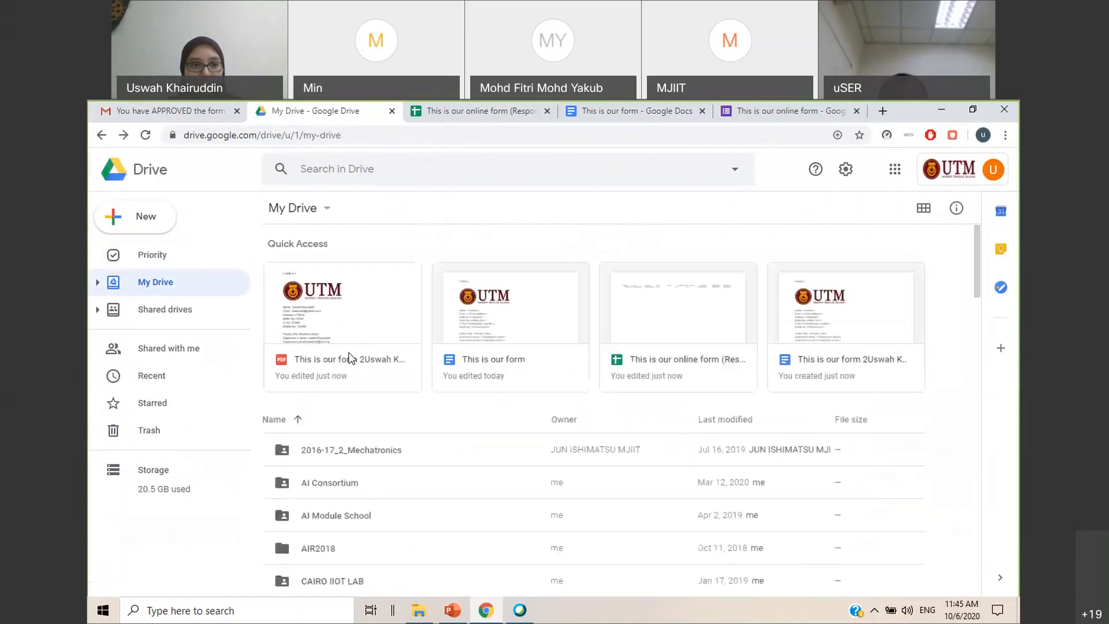
scroll(365, 469, down, 4)
click(373, 414)
double_click(373, 415)
click(375, 280)
double_click(377, 285)
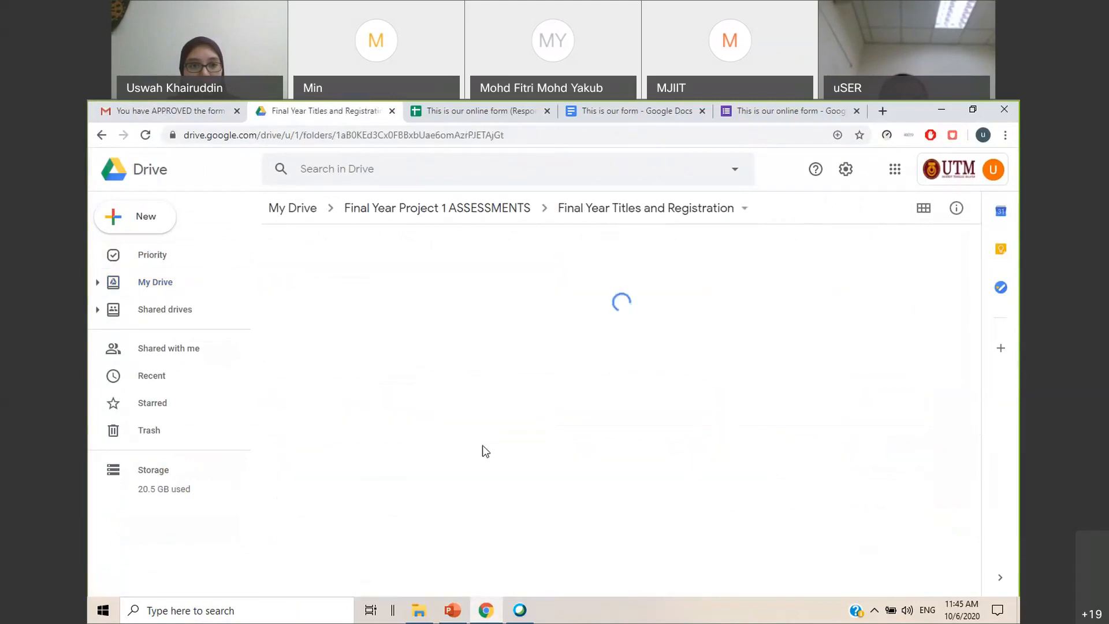
scroll(483, 451, down, 1)
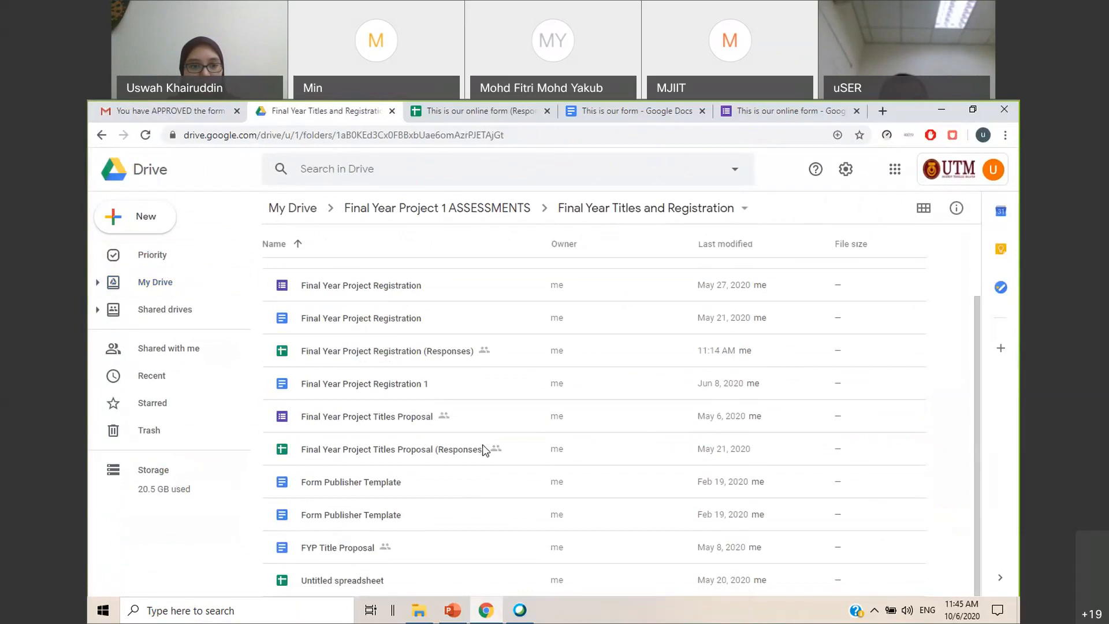
Open the Final Year Project Registration (Responses) spreadsheet and go to the CHEE lecturer table on the FYP Registration sheet
double_click(377, 362)
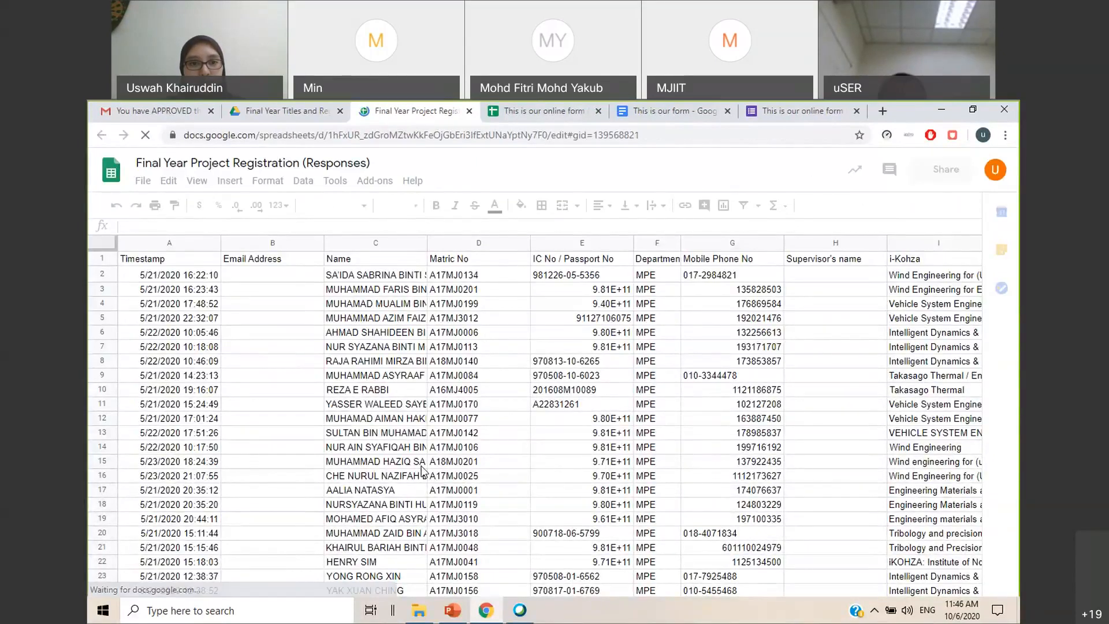
click(375, 585)
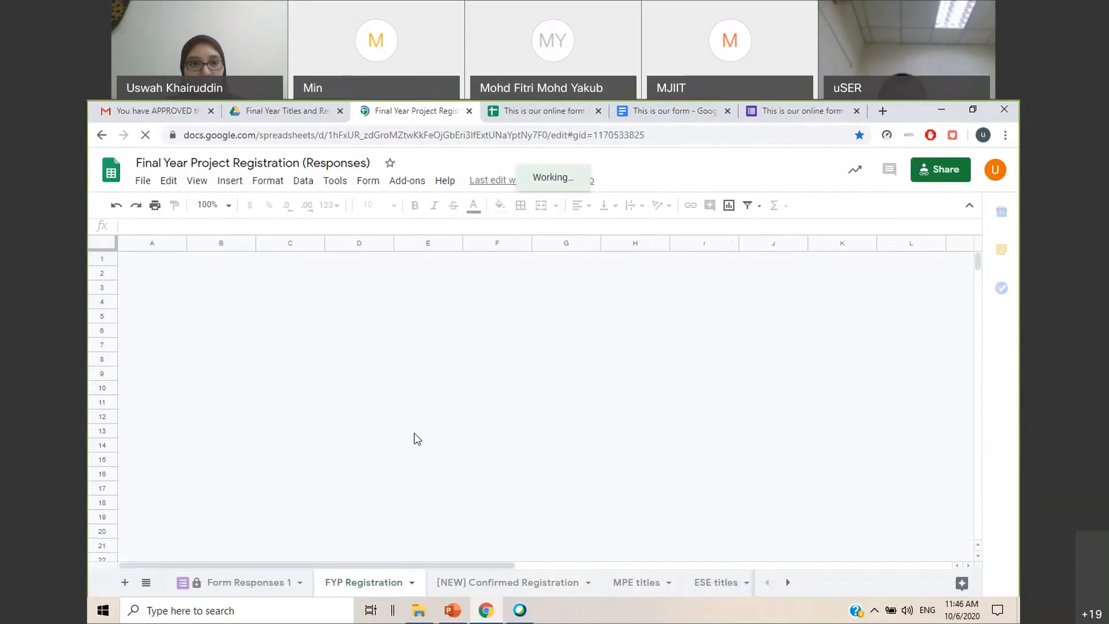
scroll(640, 402, down, 3)
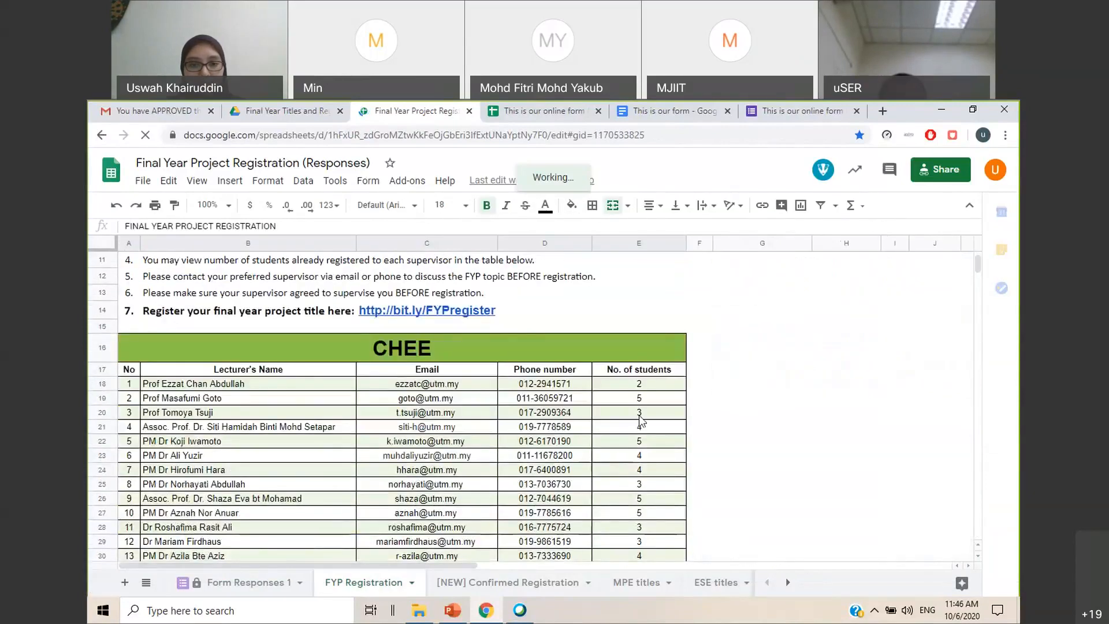
Examine the COUNTIF formulas in the No. of students column of the CHEE table, including the one in E18
click(681, 416)
scroll(681, 417, down, 2)
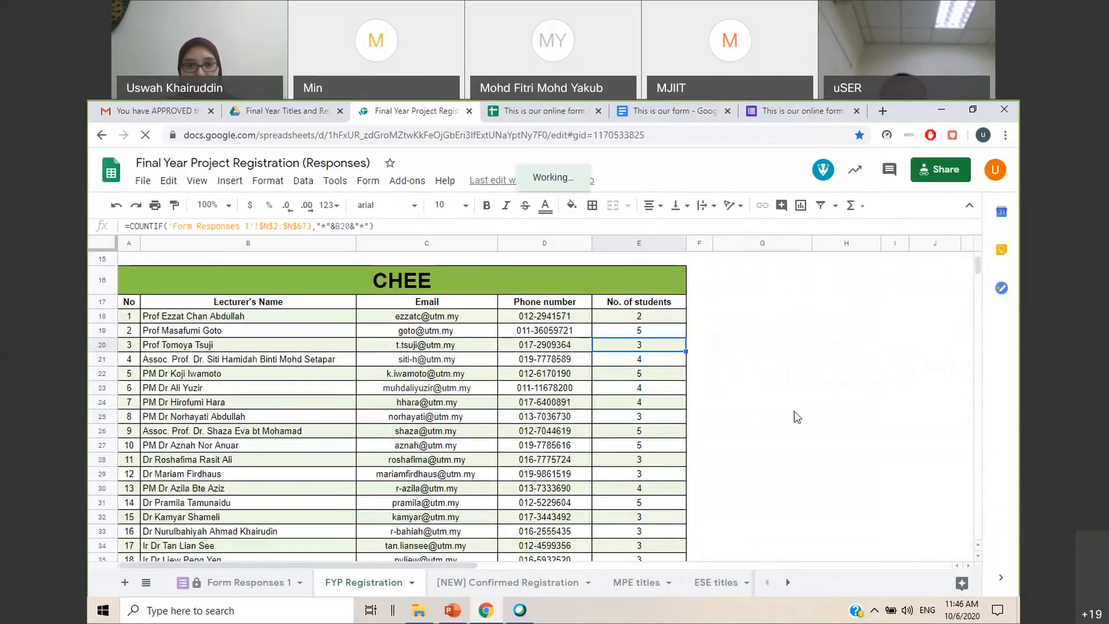
click(794, 414)
click(751, 330)
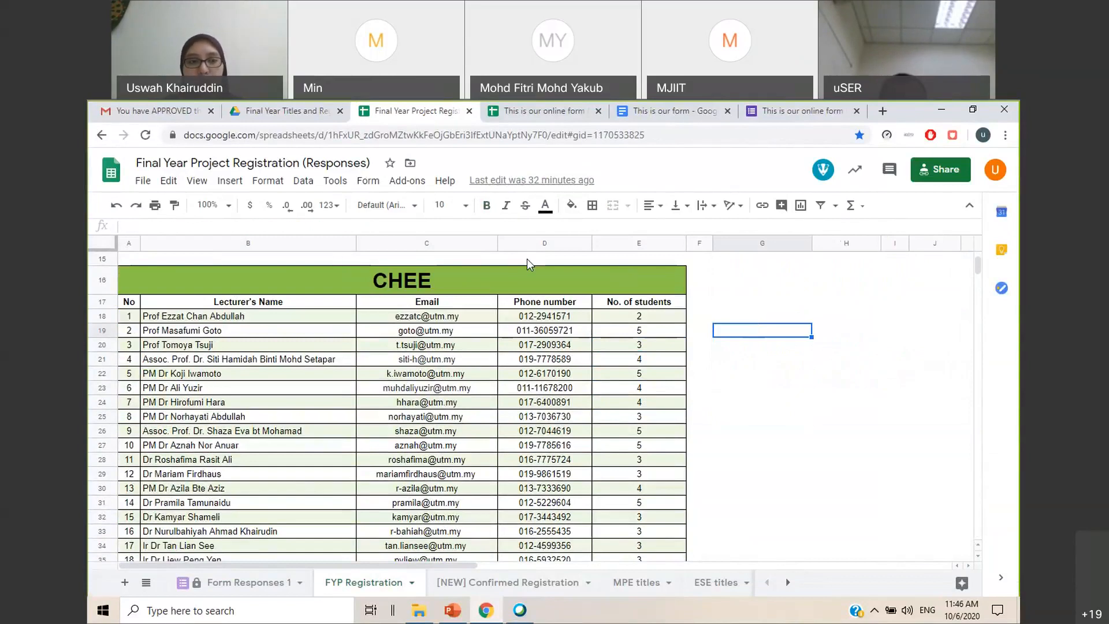
click(787, 363)
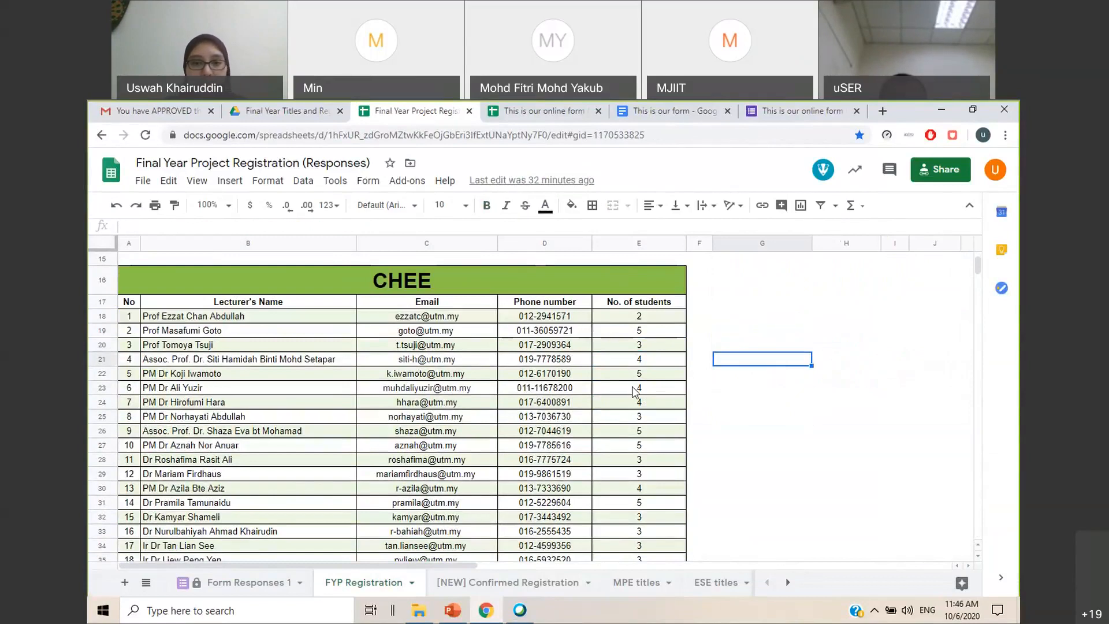
click(659, 319)
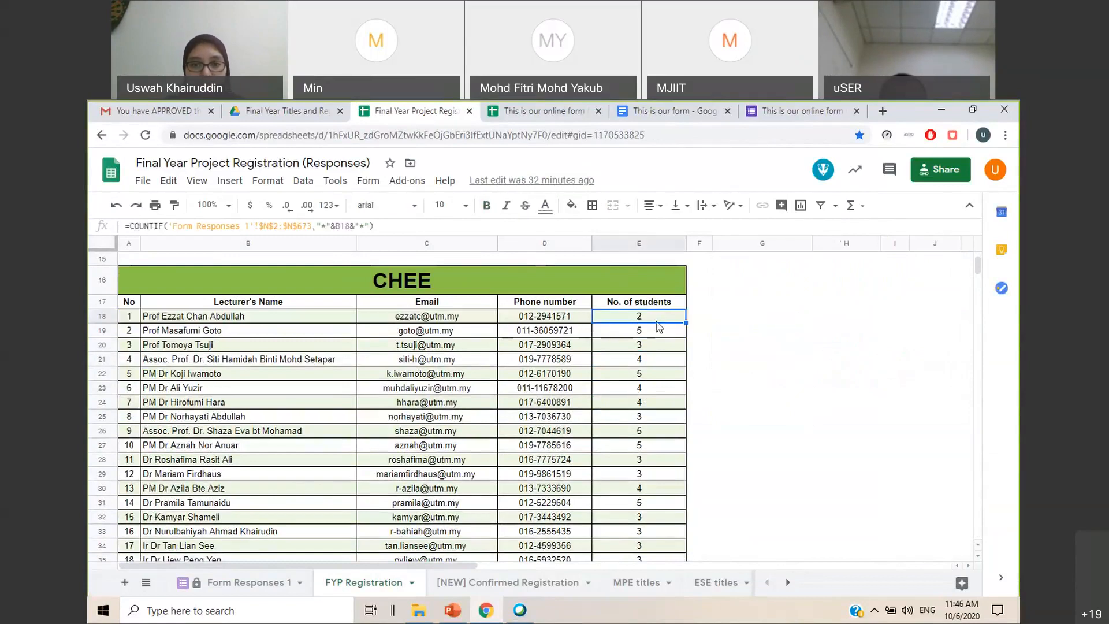
drag(375, 226, 128, 226)
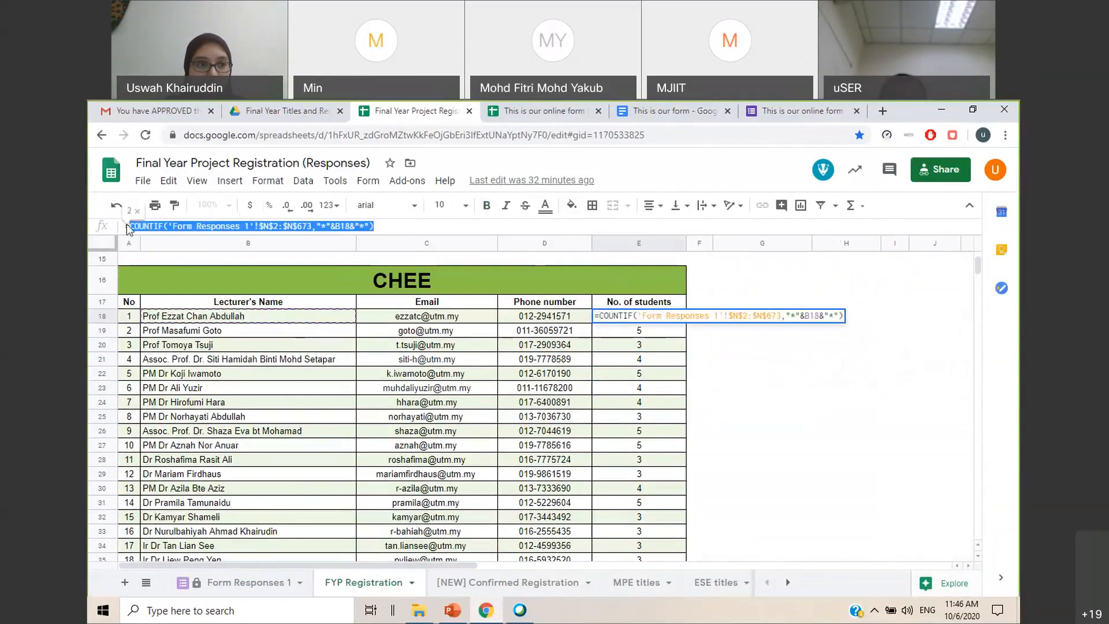
click(791, 388)
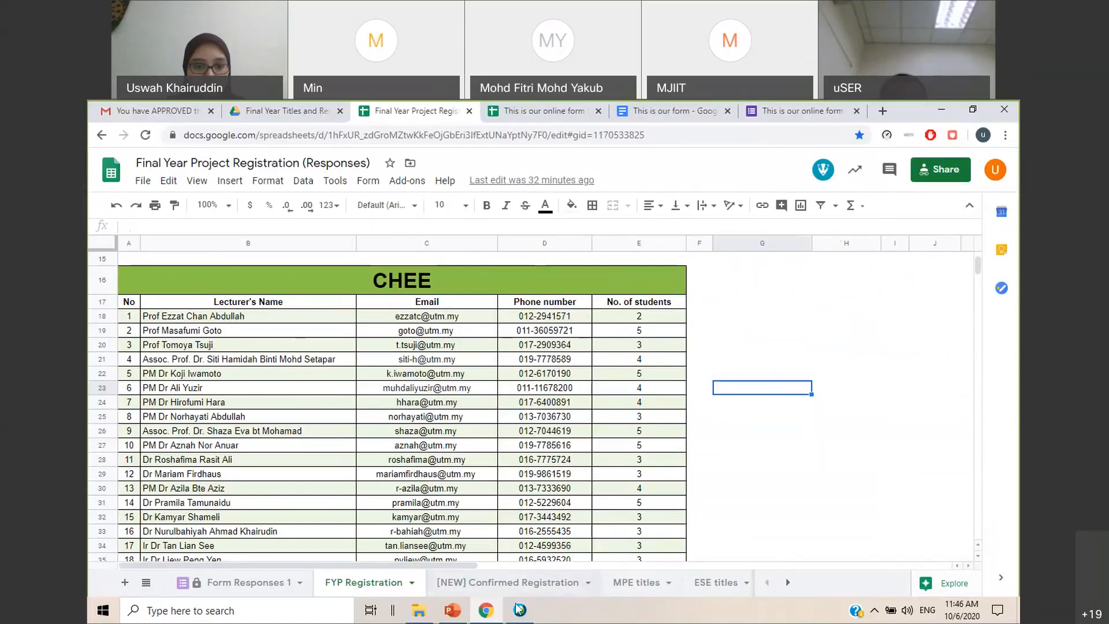
Switch to the GoogleToolsWorkshop10062020 presentation in PowerPoint and start the slide show from slide 34 on using COUNTIF
click(459, 615)
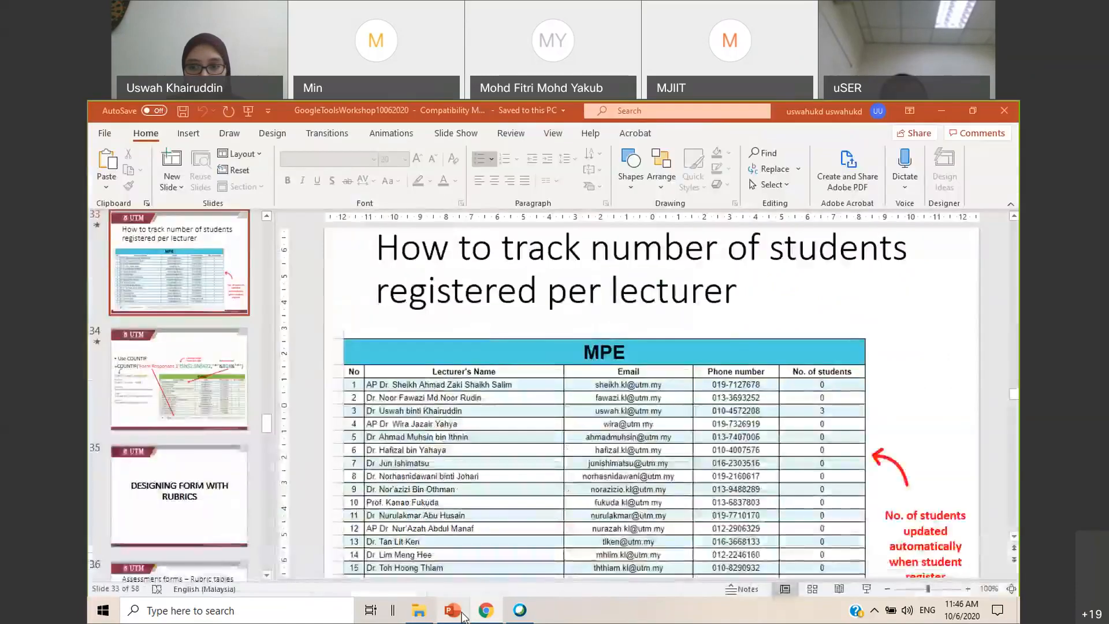
click(226, 403)
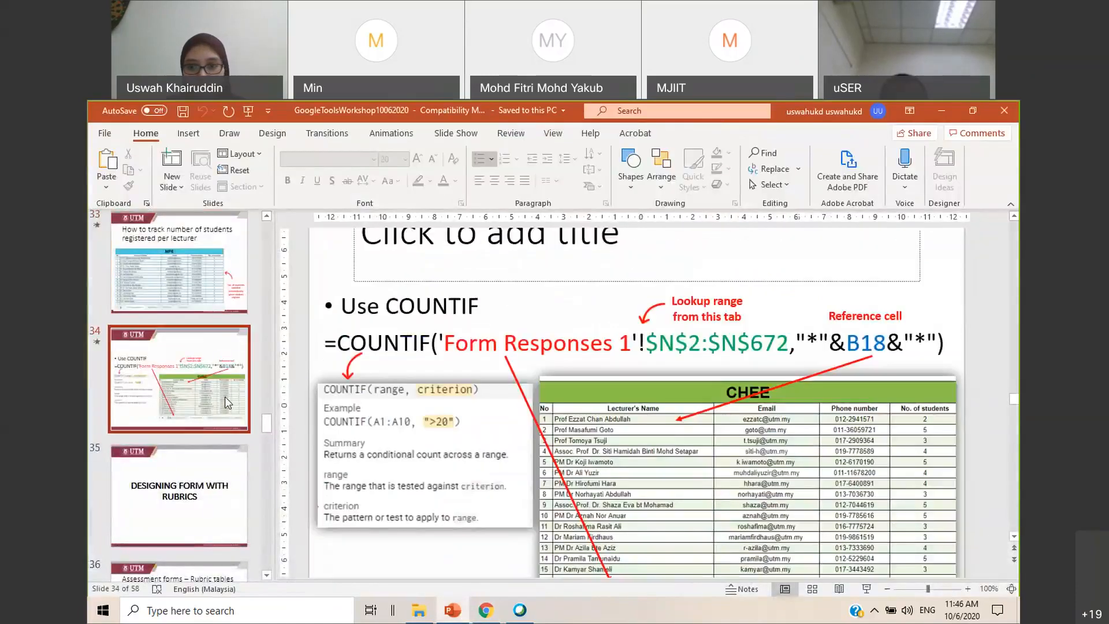
click(867, 588)
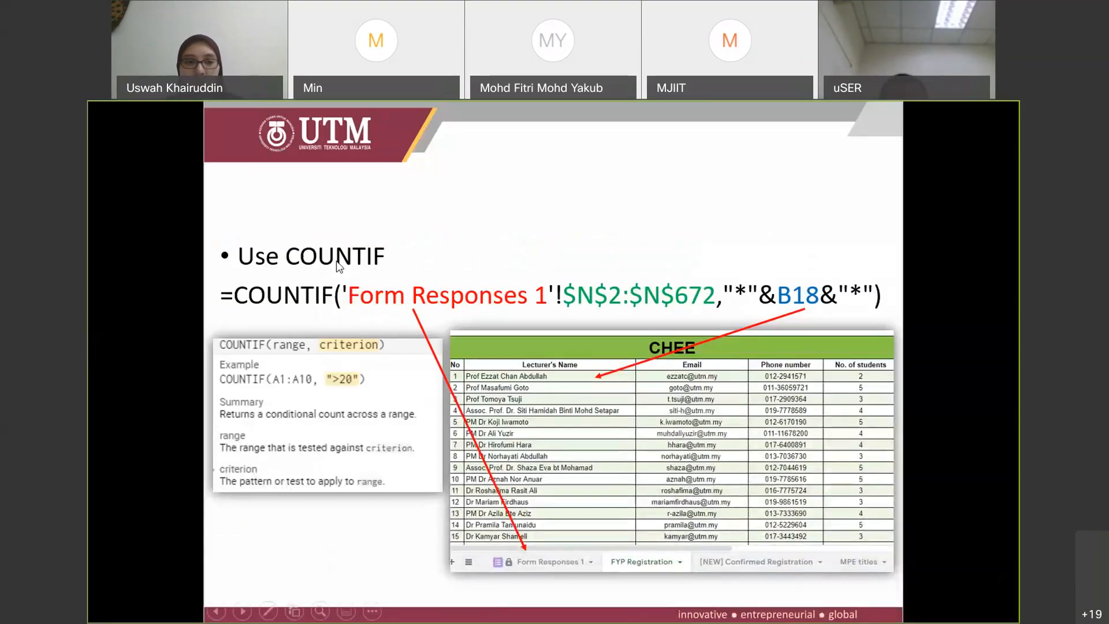
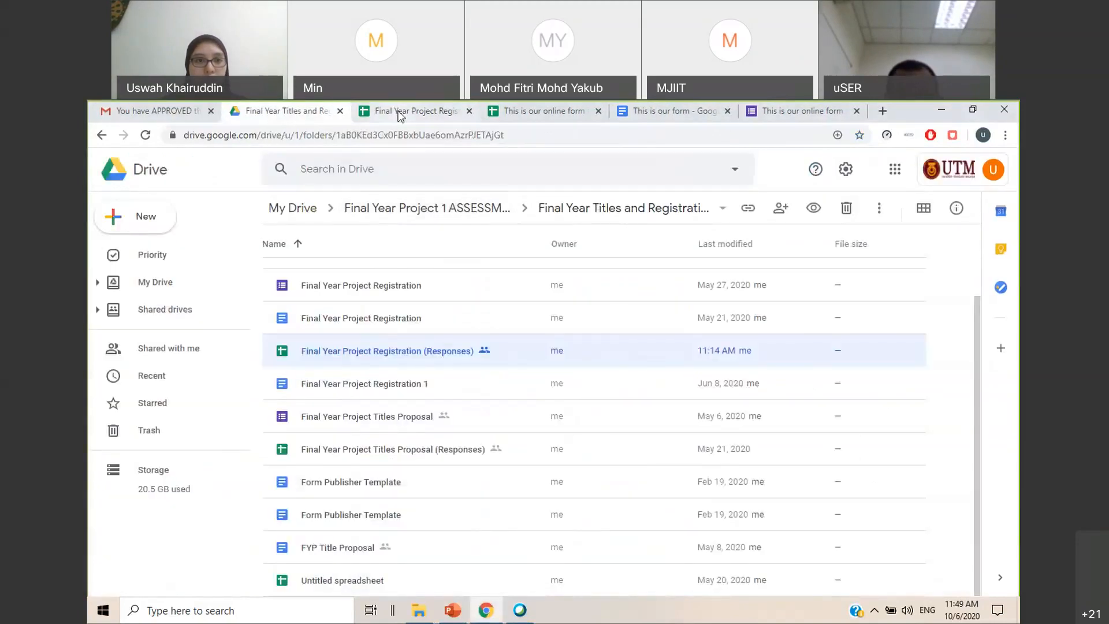
Open the Google Workshop folder inside the Google Tools Workshop folder in My Drive
click(155, 283)
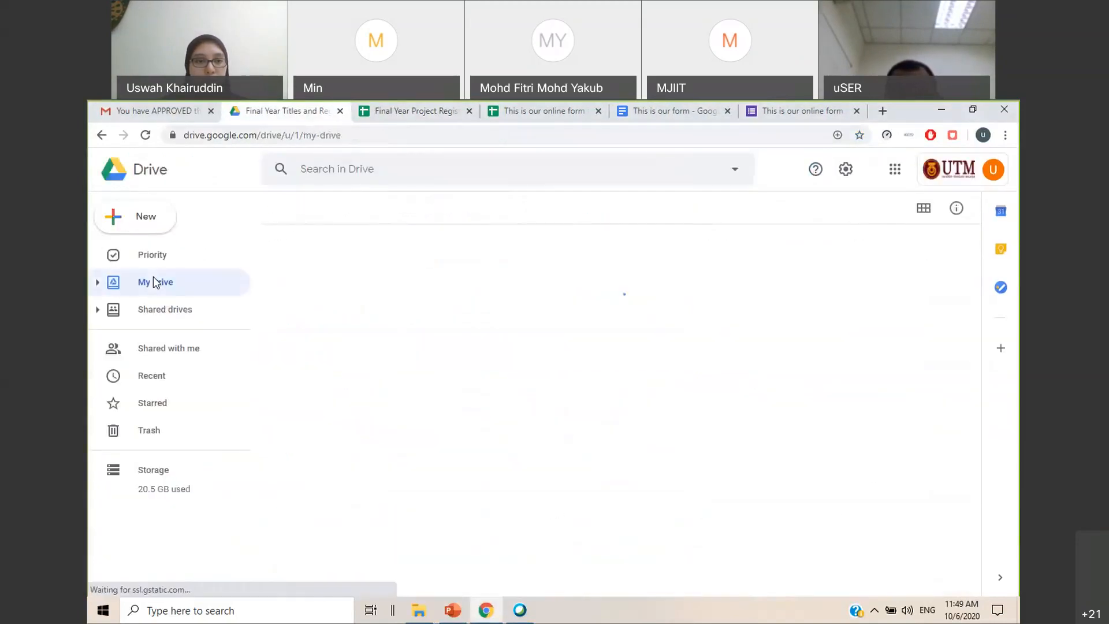
scroll(448, 410, down, 1)
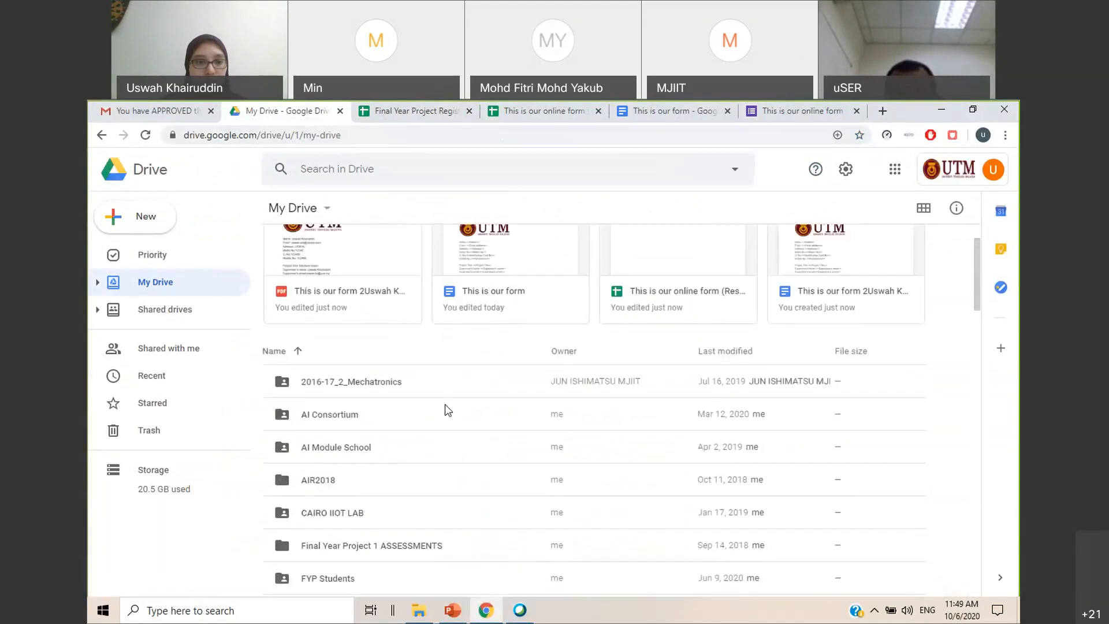
scroll(404, 409, down, 3)
scroll(354, 442, down, 1)
click(355, 445)
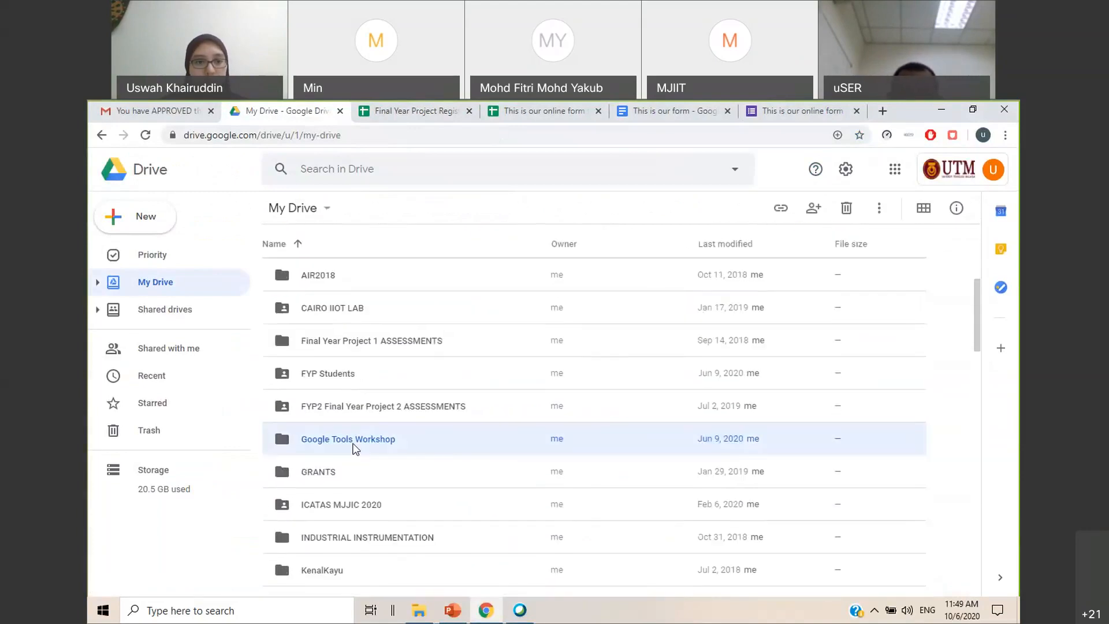
double_click(355, 447)
double_click(343, 343)
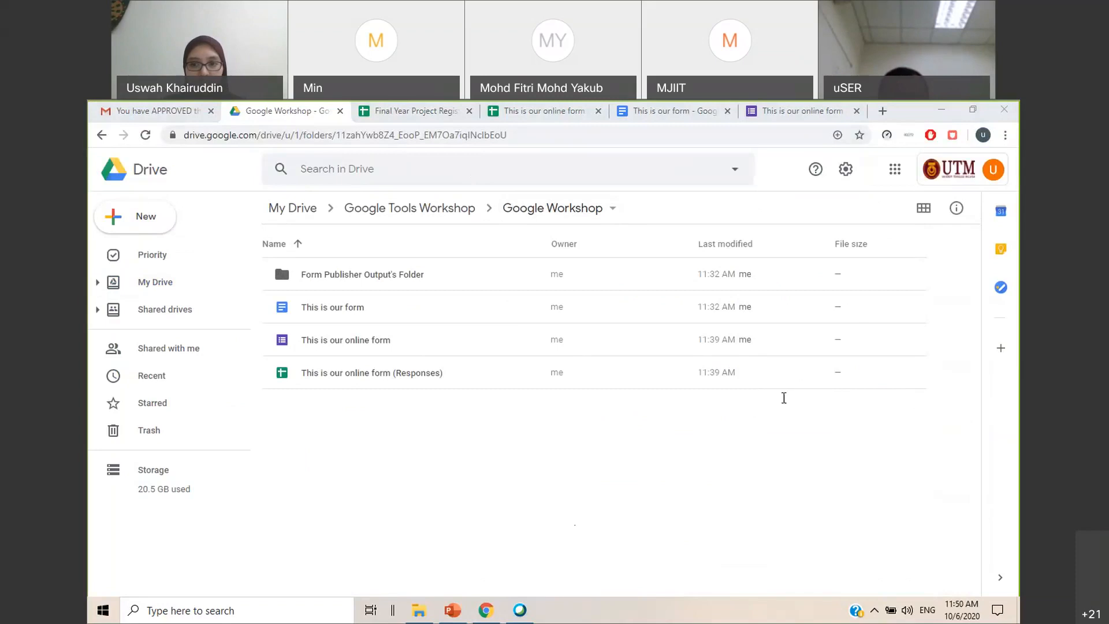
Close the open tabs of the workshop's online form, its form document and its responses spreadsheet
click(688, 113)
click(727, 111)
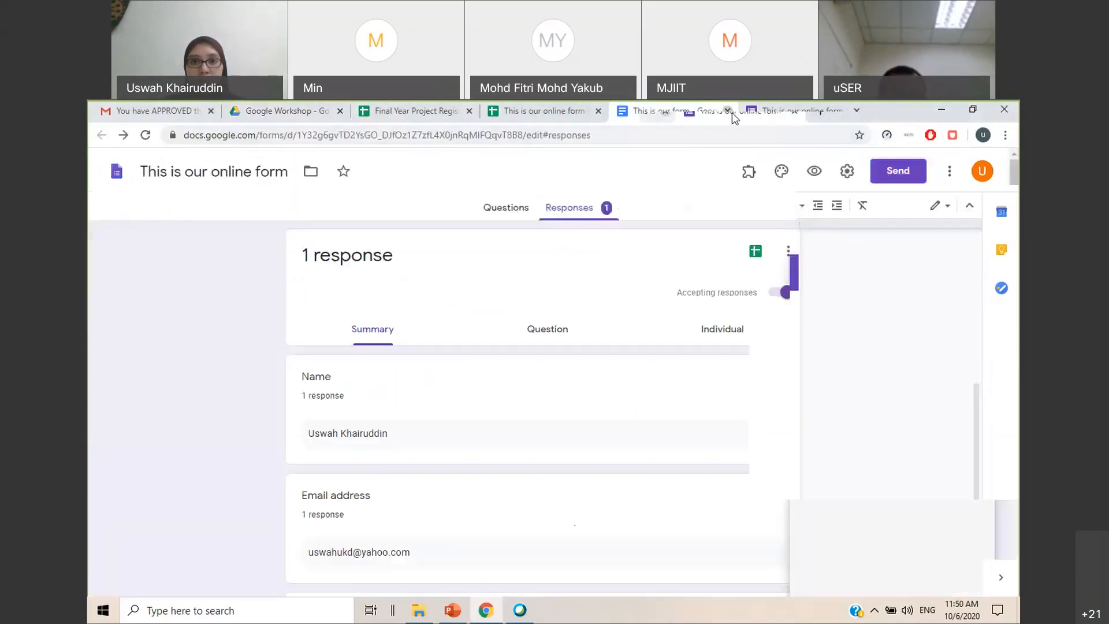
click(727, 111)
click(728, 111)
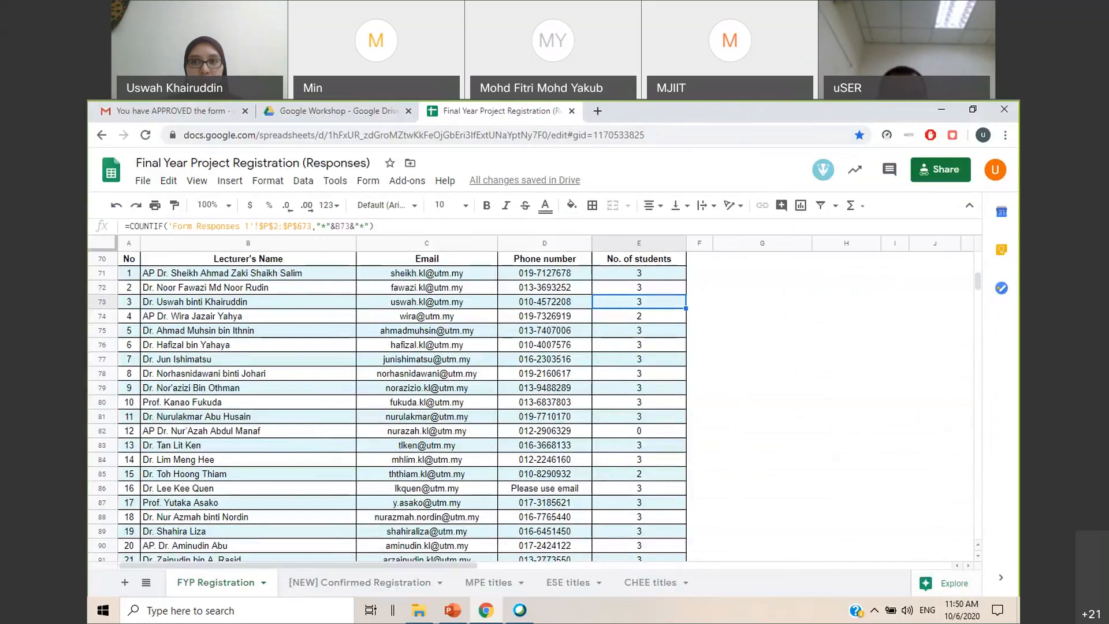
Open the copied share link of the PARTICIPANTS TEMPLATE Drive folder in a new browser tab
click(973, 111)
click(653, 141)
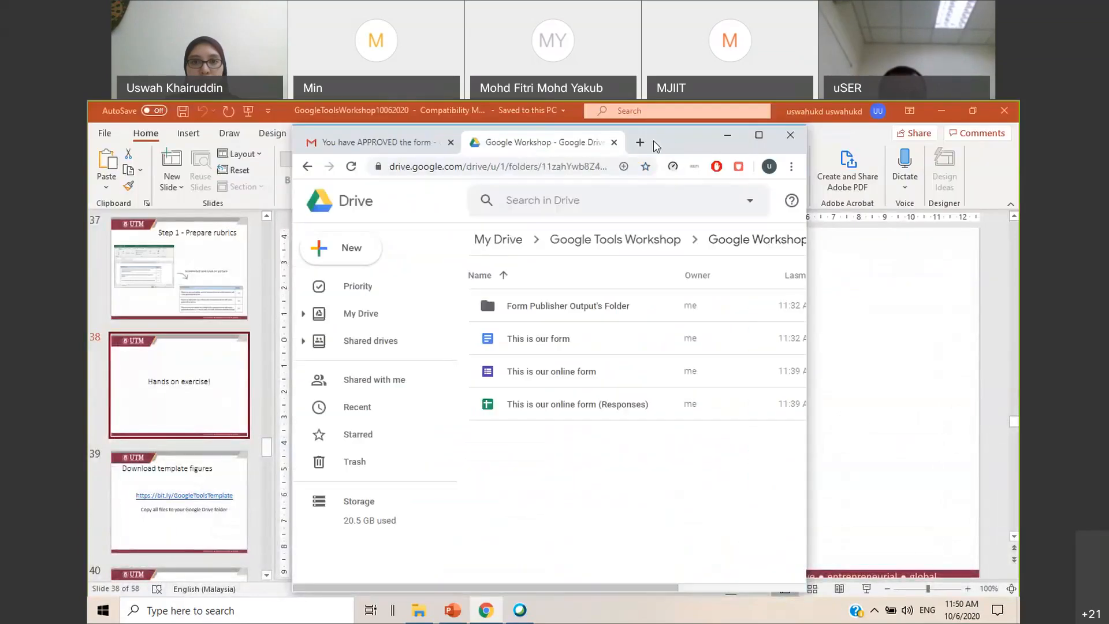
double_click(688, 137)
click(439, 110)
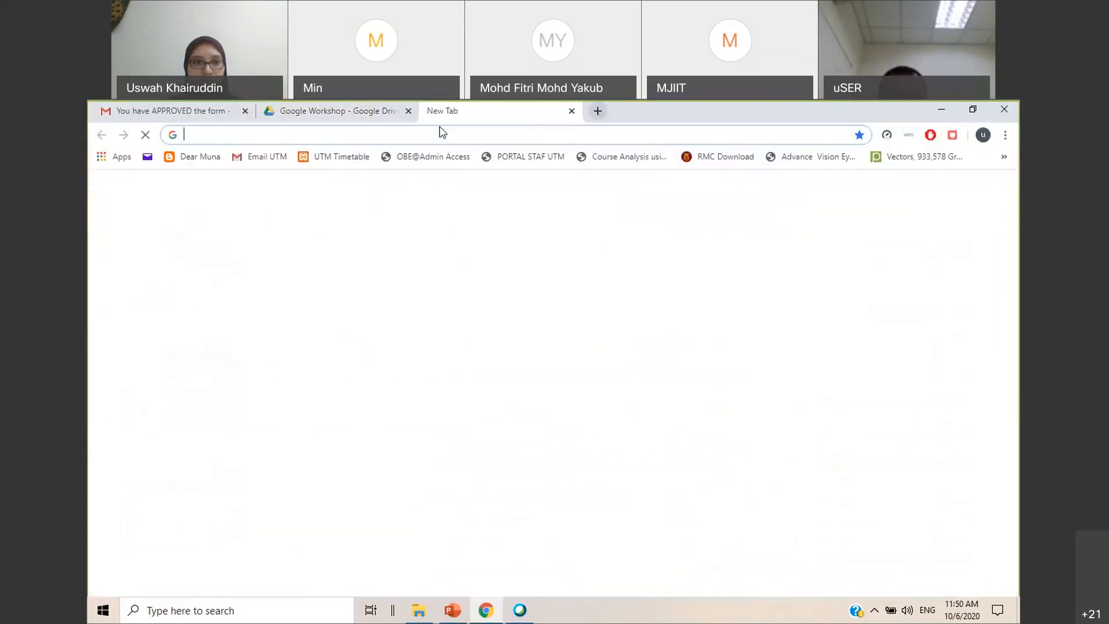
click(442, 134)
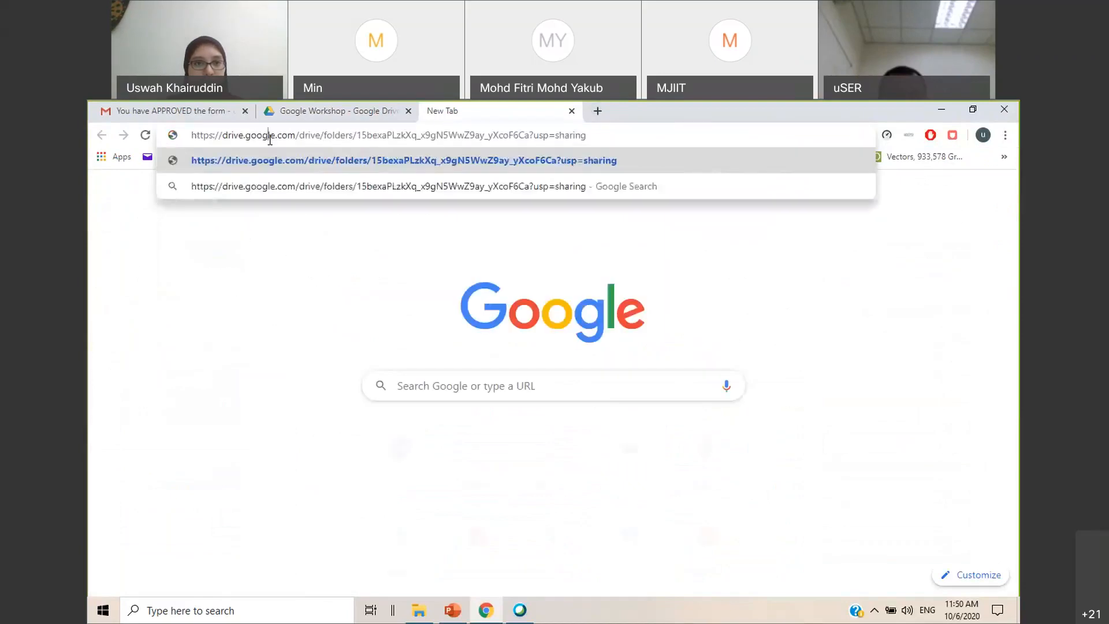
click(564, 160)
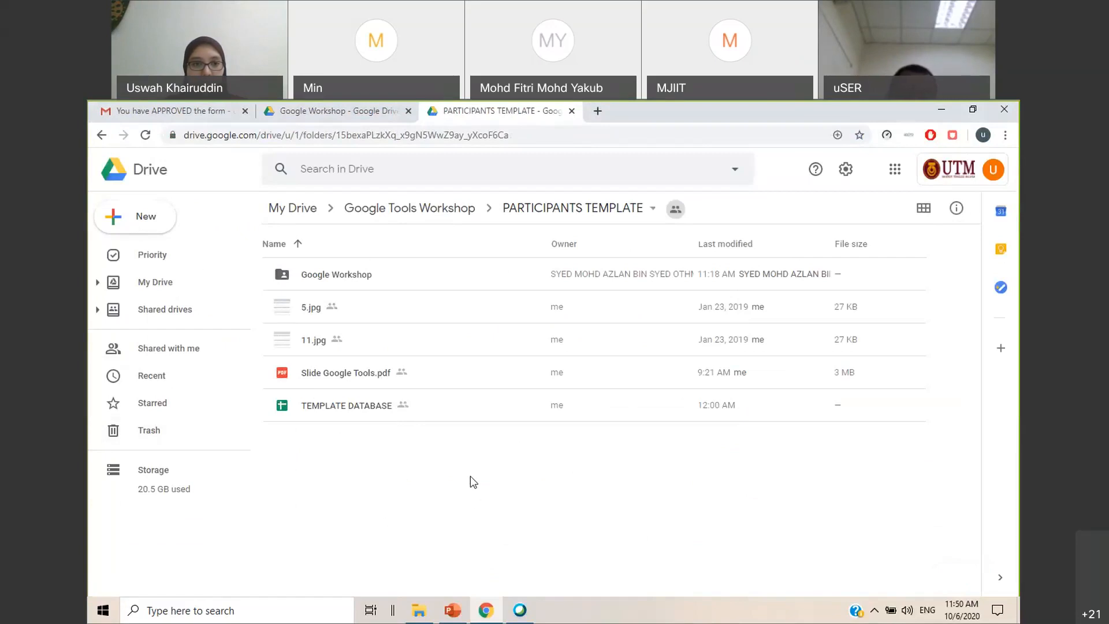
Examine 5.jpg, 11.jpg, Slide Google Tools.pdf and TEMPLATE DATABASE in the PARTICIPANTS TEMPLATE folder and compare with the Google Workshop folder
click(368, 410)
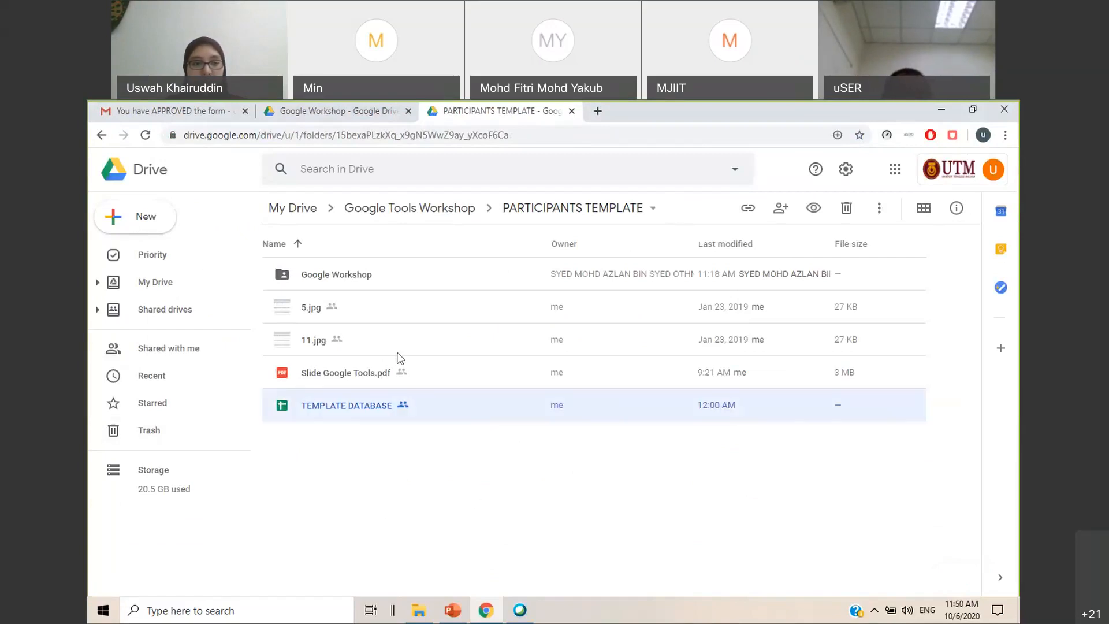
click(345, 376)
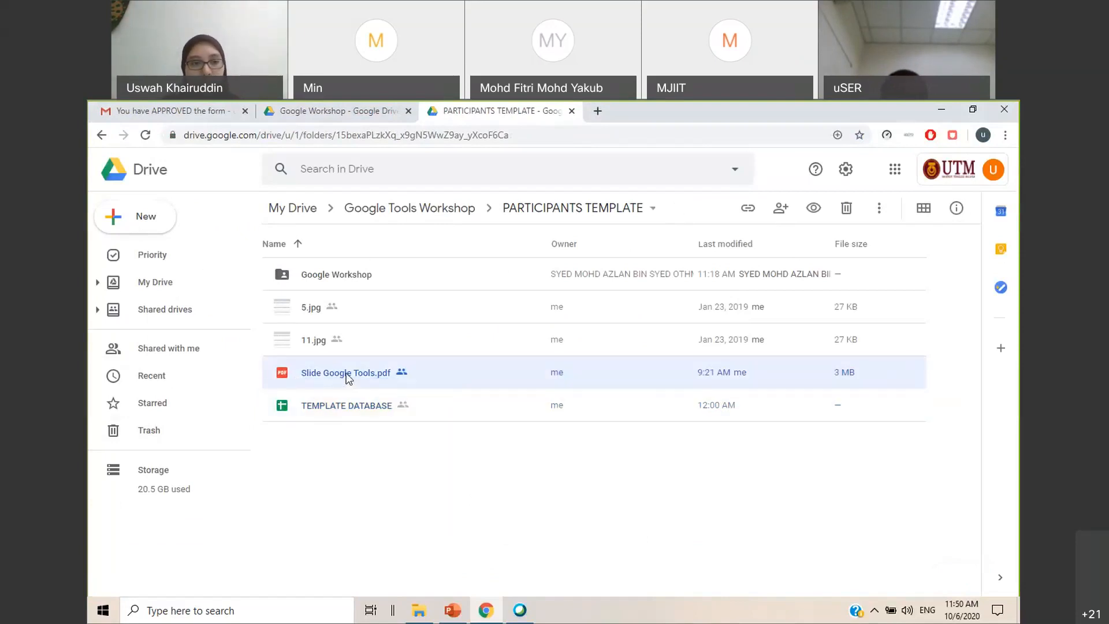
click(311, 308)
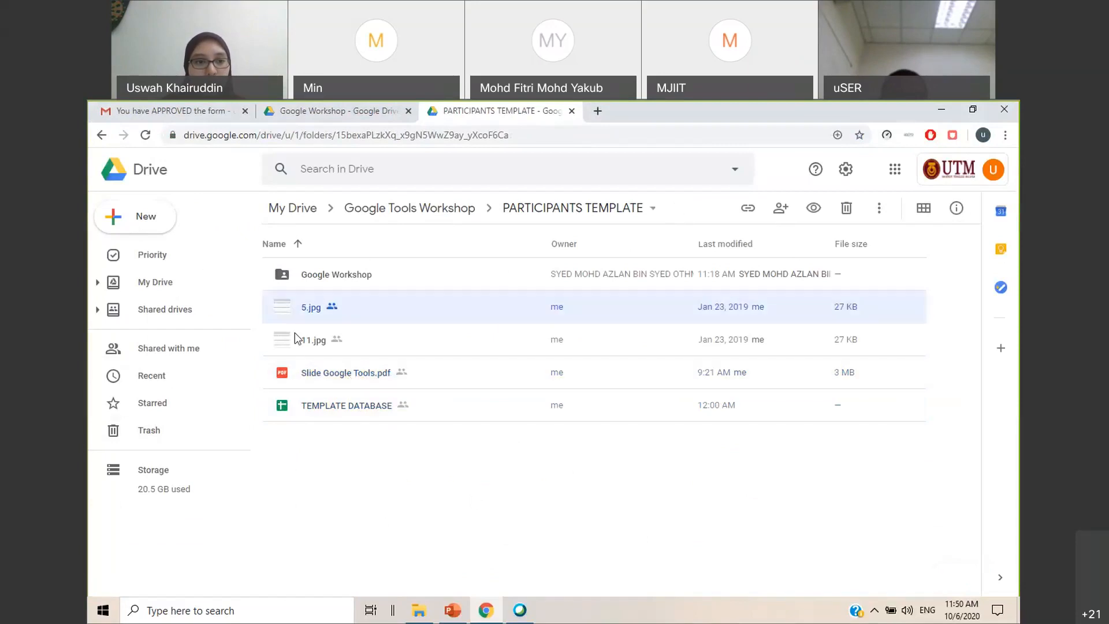
click(312, 345)
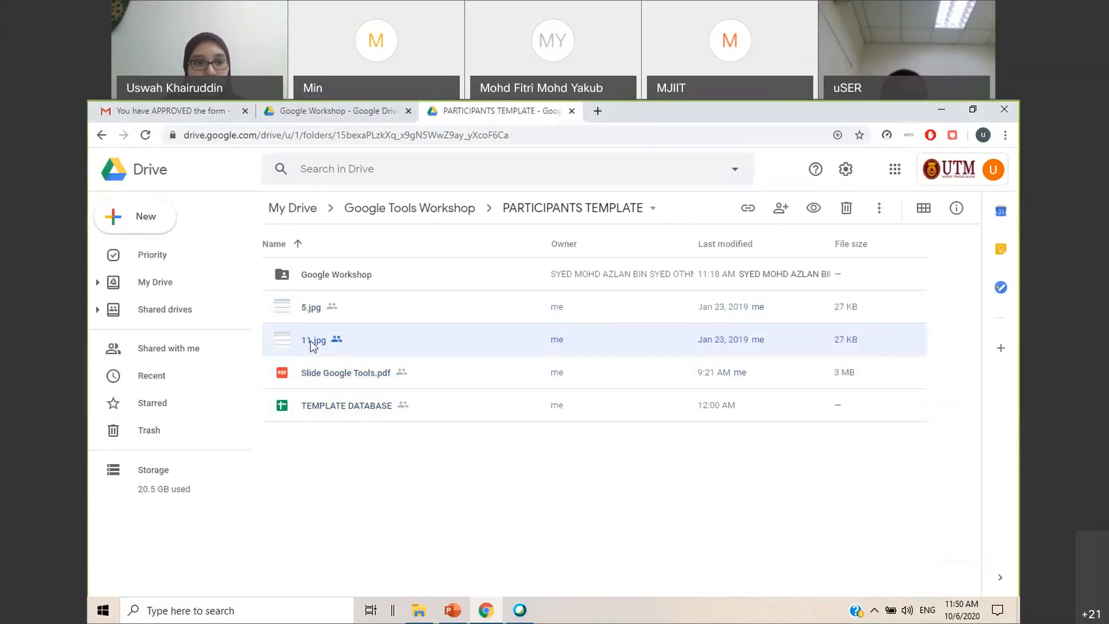
click(314, 308)
shift+click(332, 411)
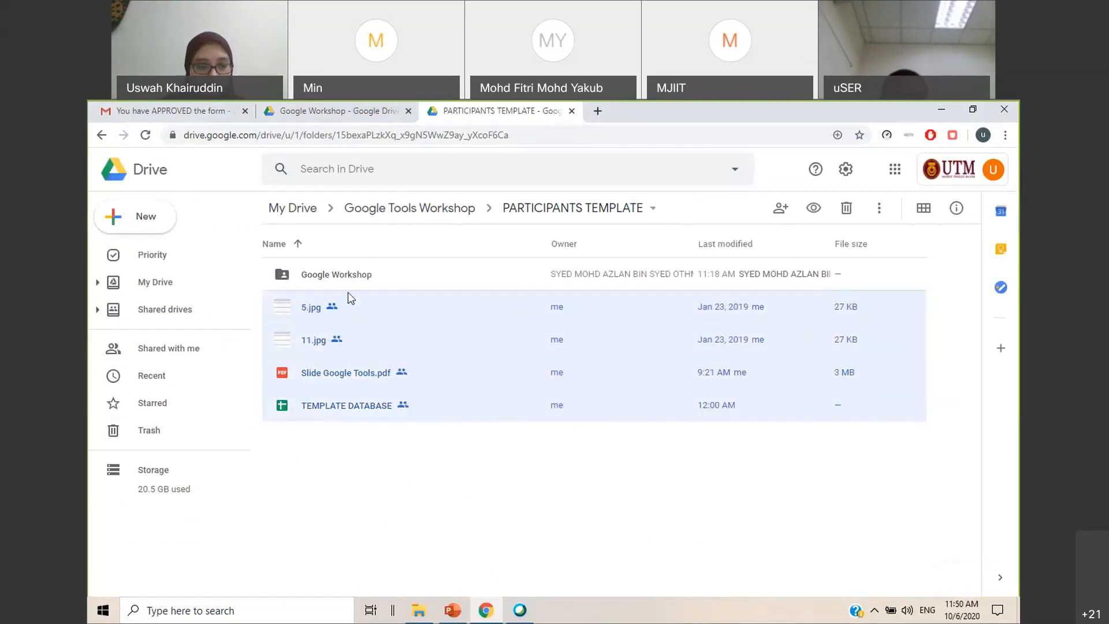
click(391, 466)
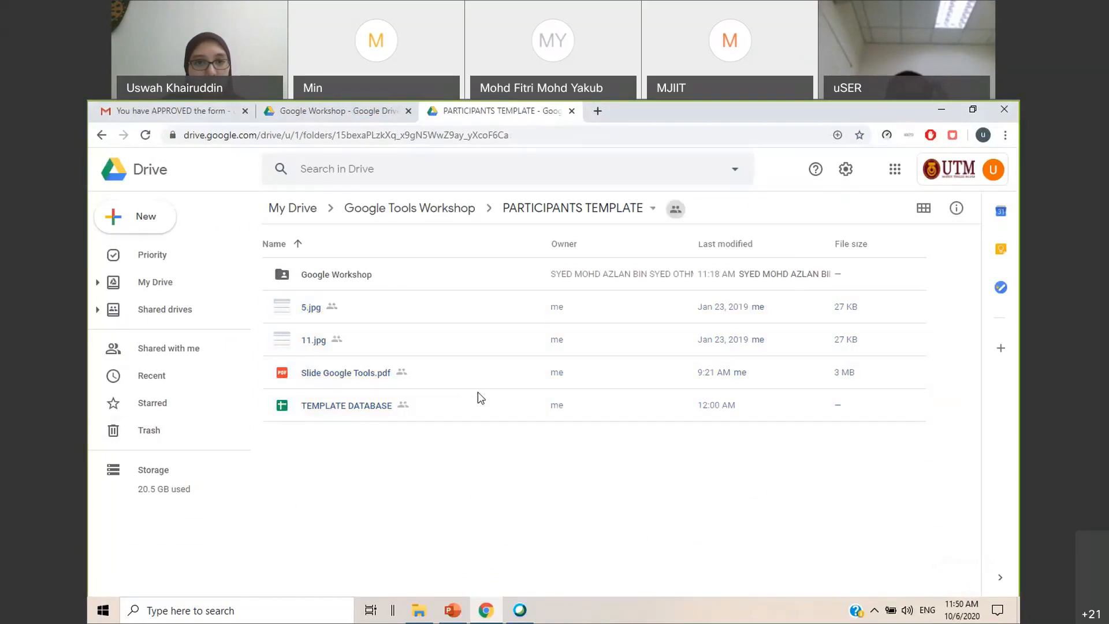
click(340, 113)
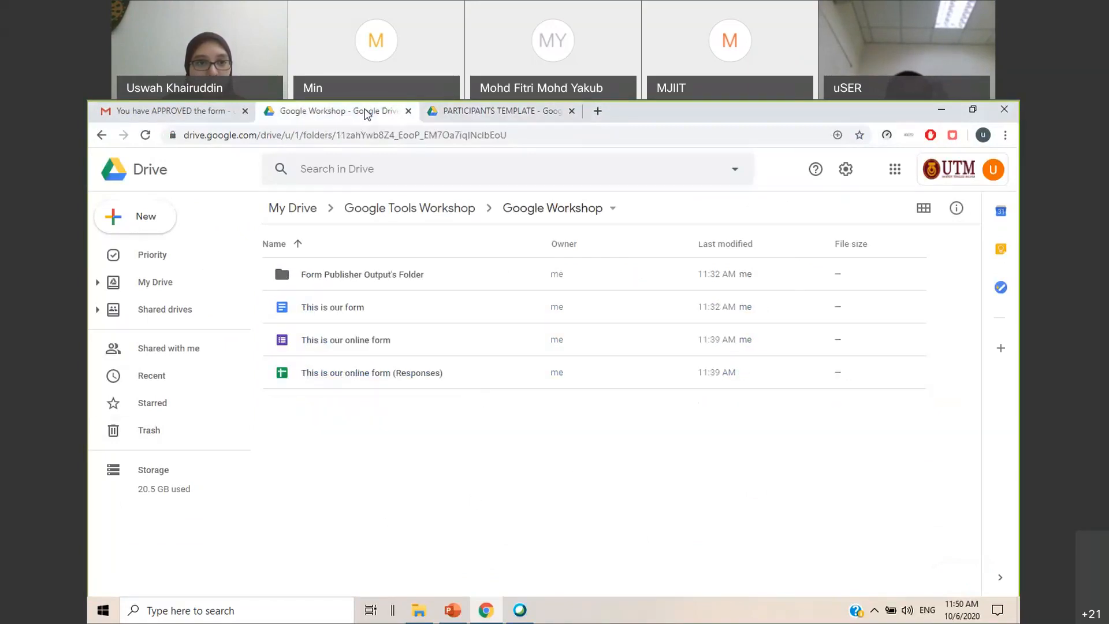
click(444, 116)
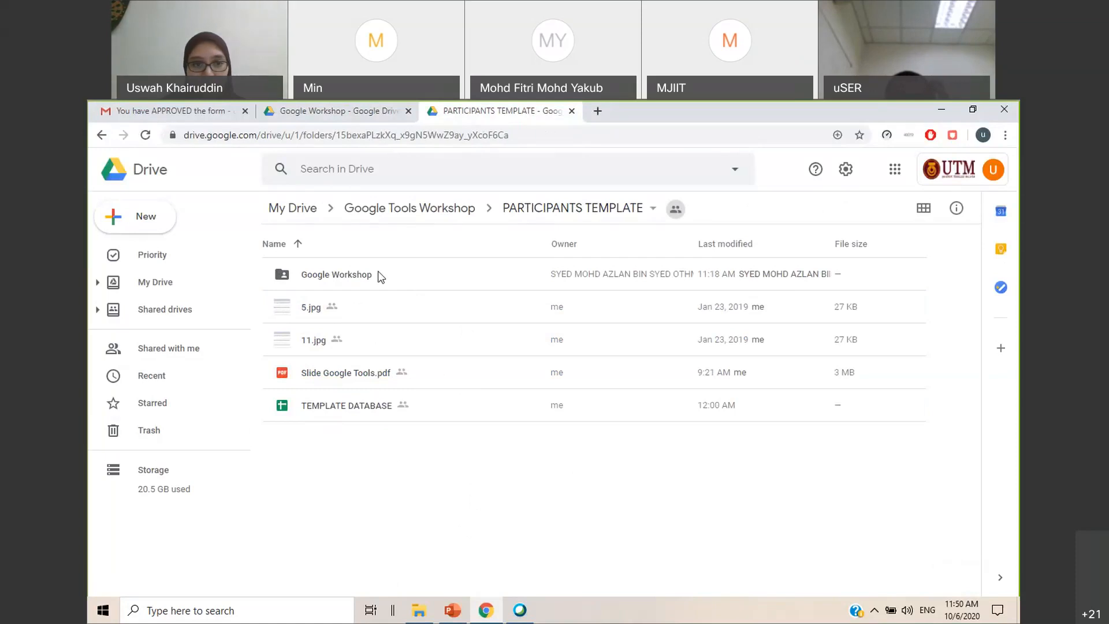
click(323, 113)
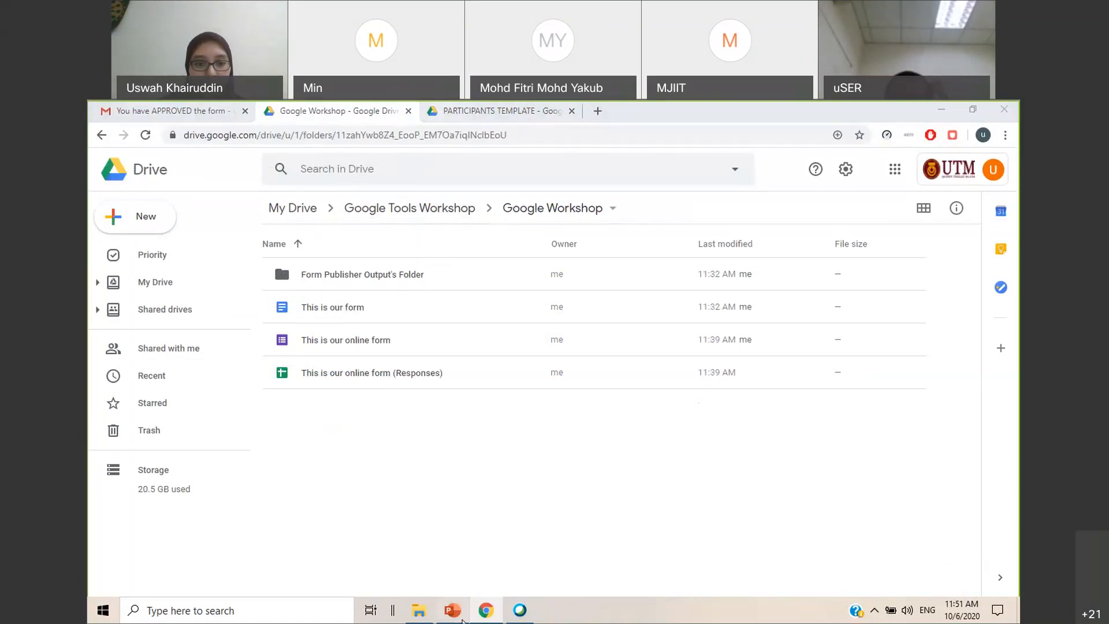
Switch to the PowerPoint presentation and view slide 39 on downloading the template figures and slide 40 on building the Google form
key(alt+Tab)
click(168, 493)
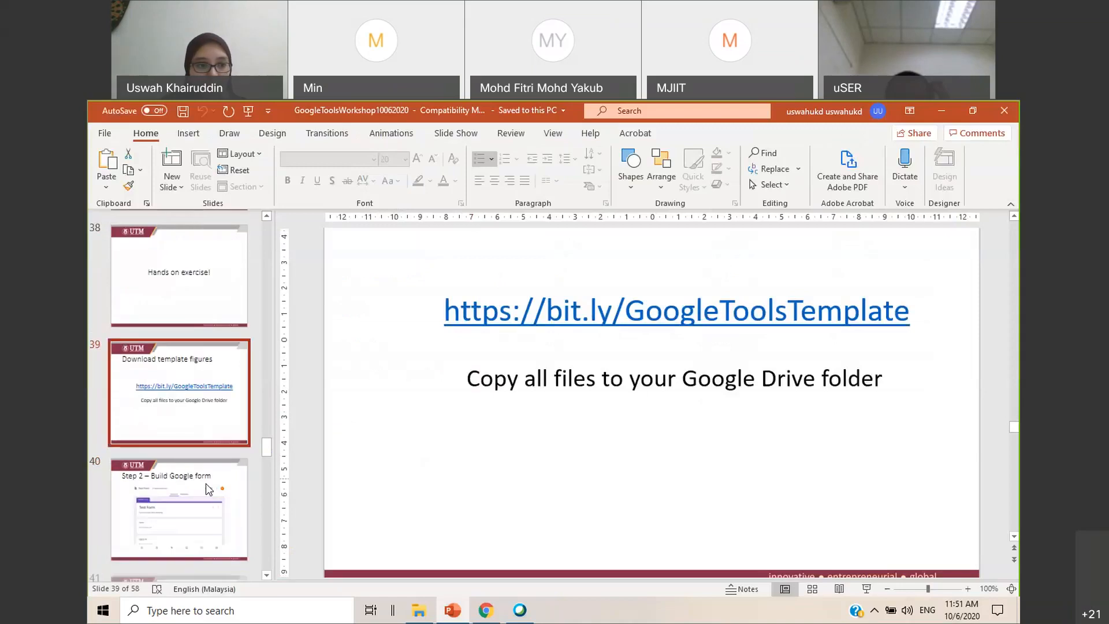
click(205, 498)
scroll(450, 449, up, 1)
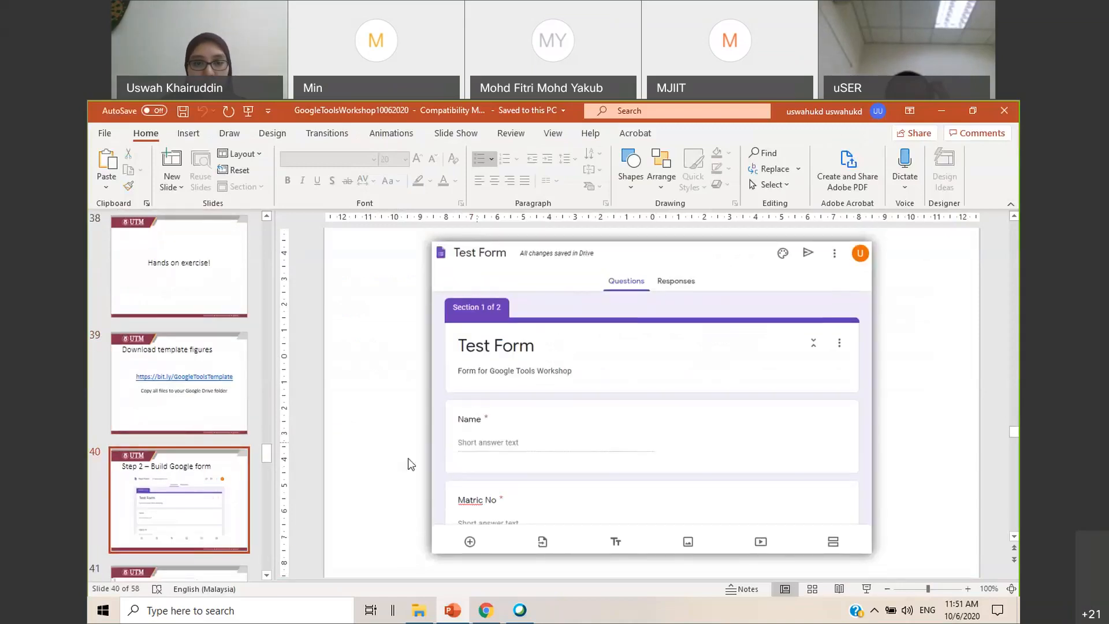
Return to Google Drive in Chrome and create a new blank Google Form in the Google Workshop folder
click(937, 112)
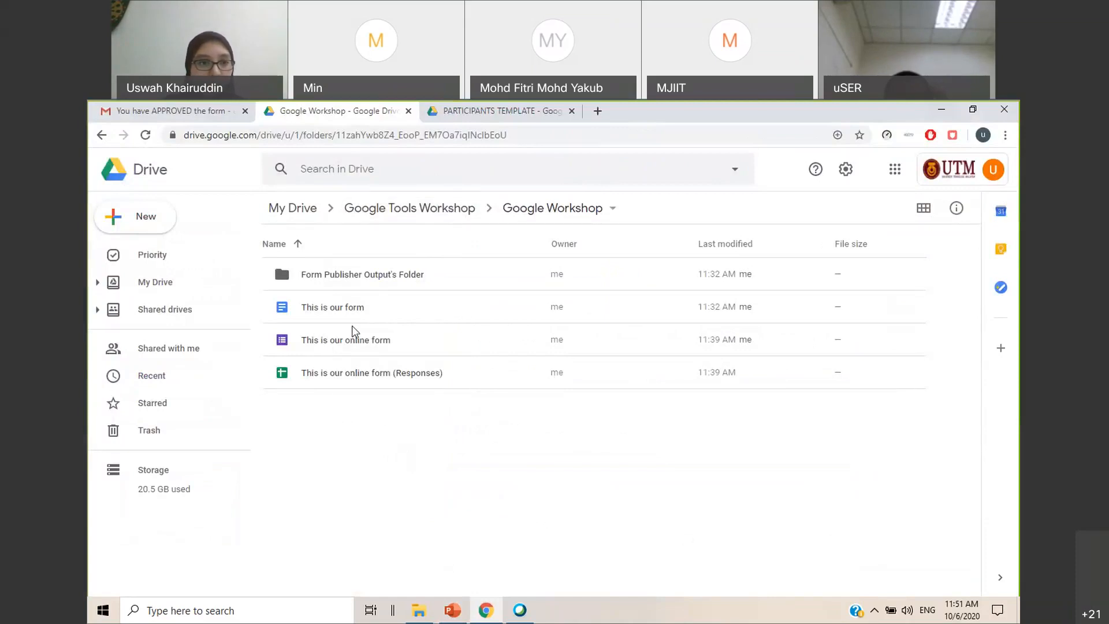
click(151, 218)
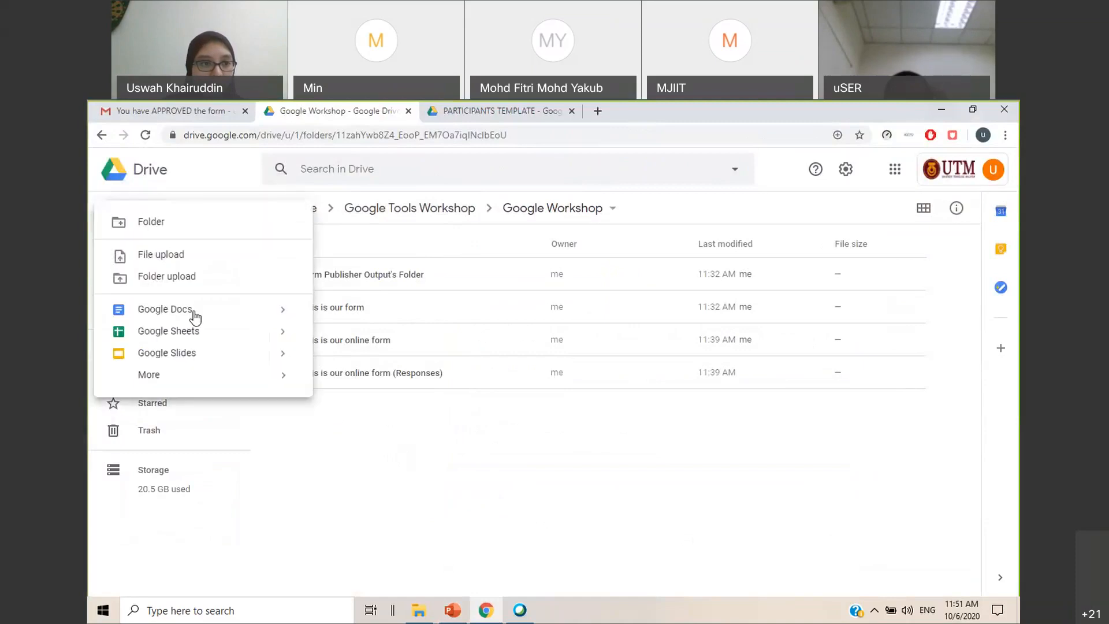
mouse_move(191, 381)
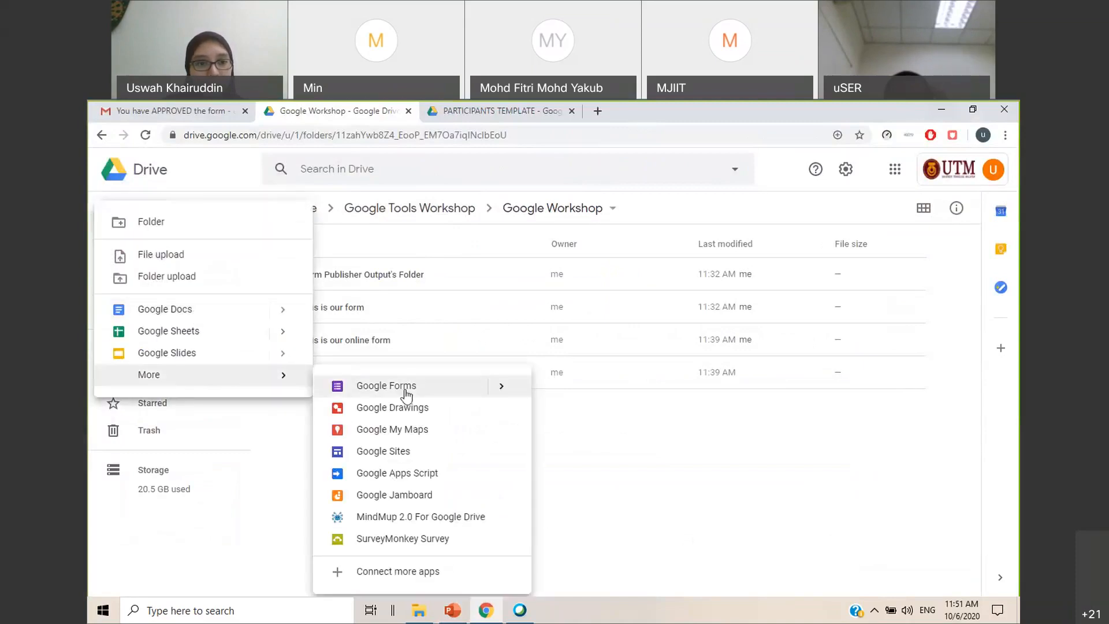
click(372, 385)
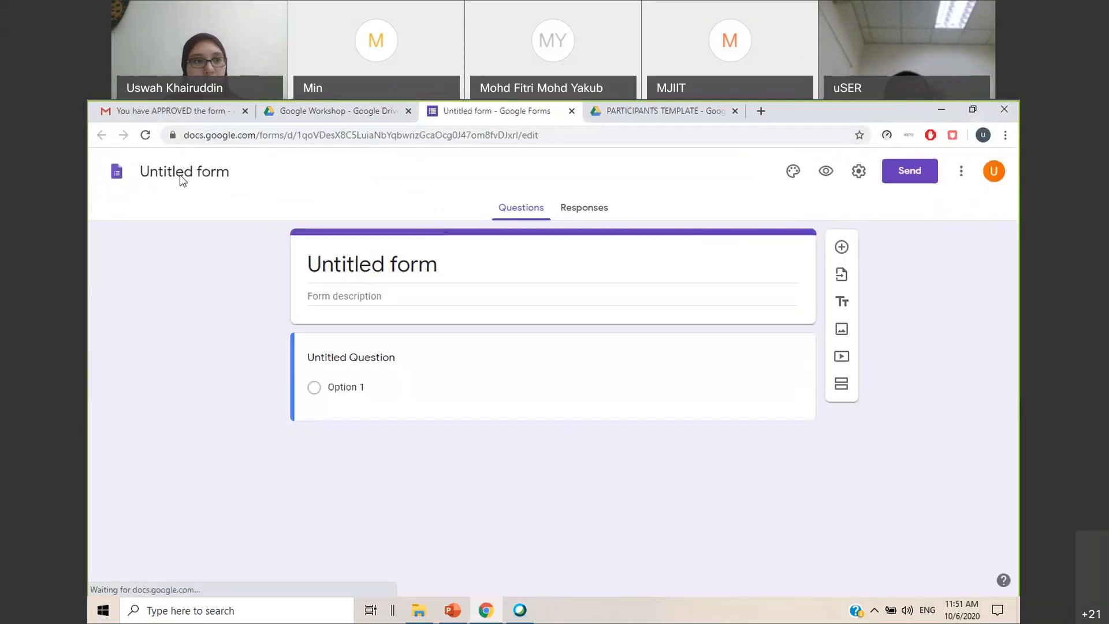
Name the new form Form Assessment 1 and apply the same title to its header
click(194, 175)
text(Form As)
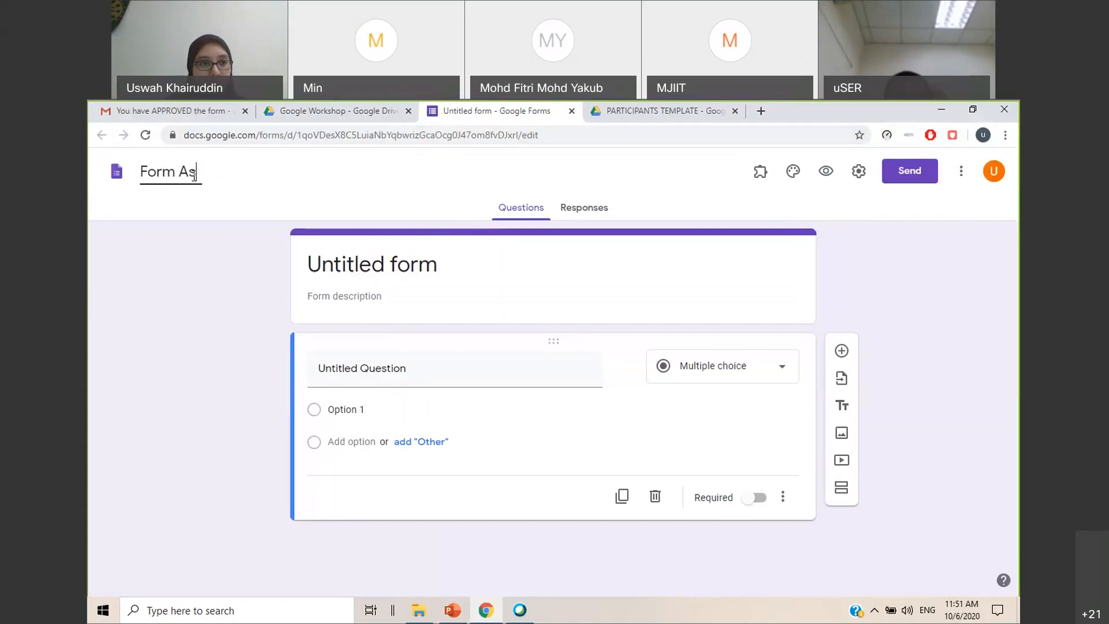
text(sessment )
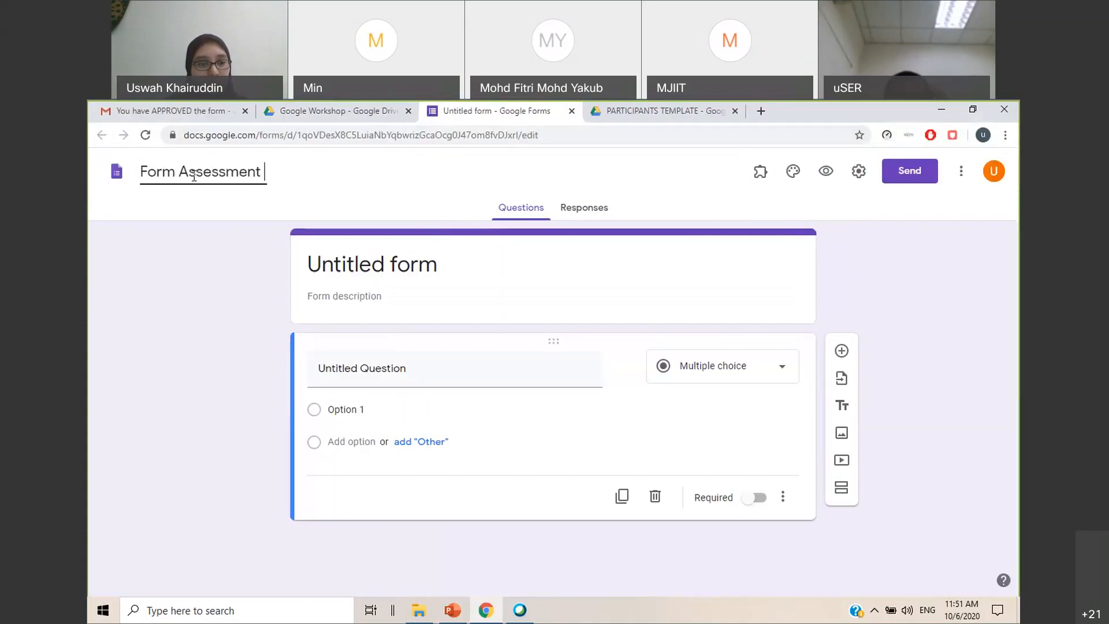
text(1)
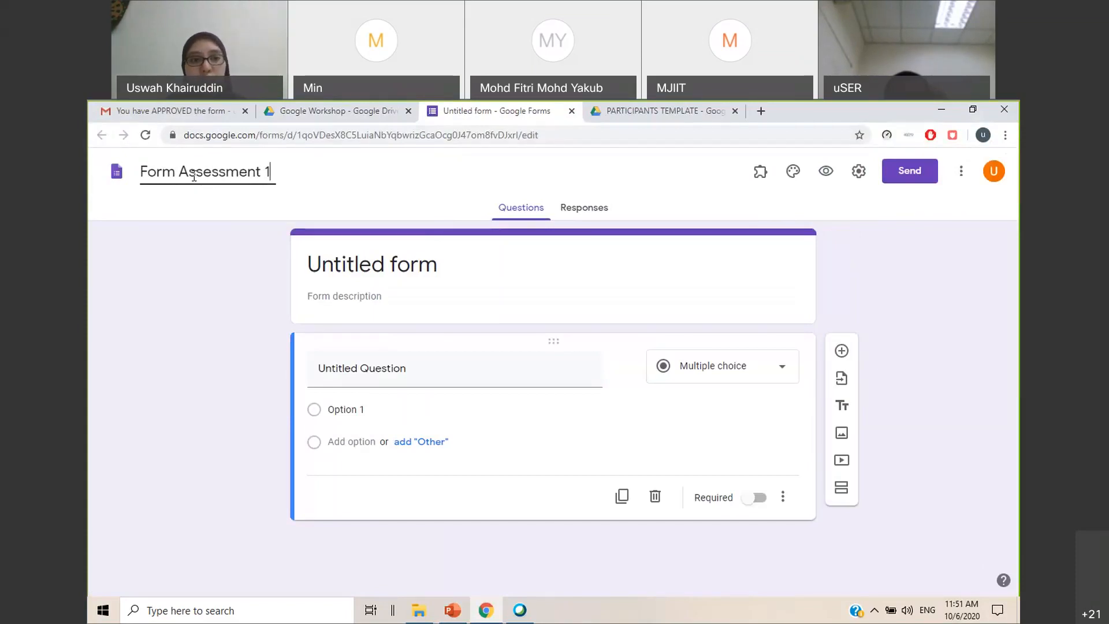
click(453, 282)
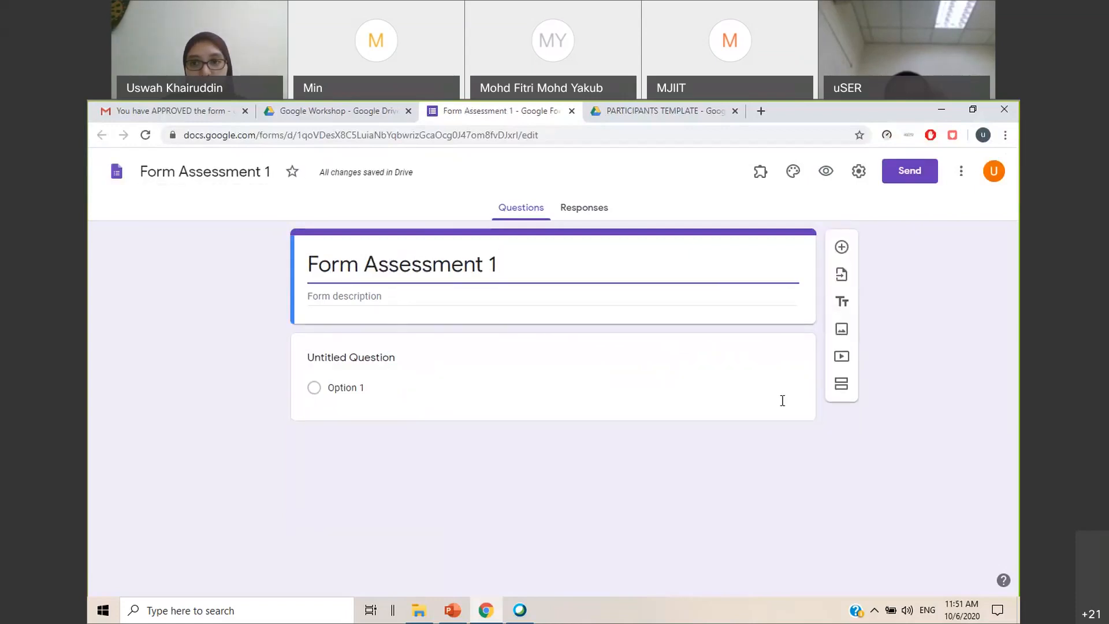
Turn the untitled question into a required short-answer question Name and add a required short-answer question Matric No
click(357, 364)
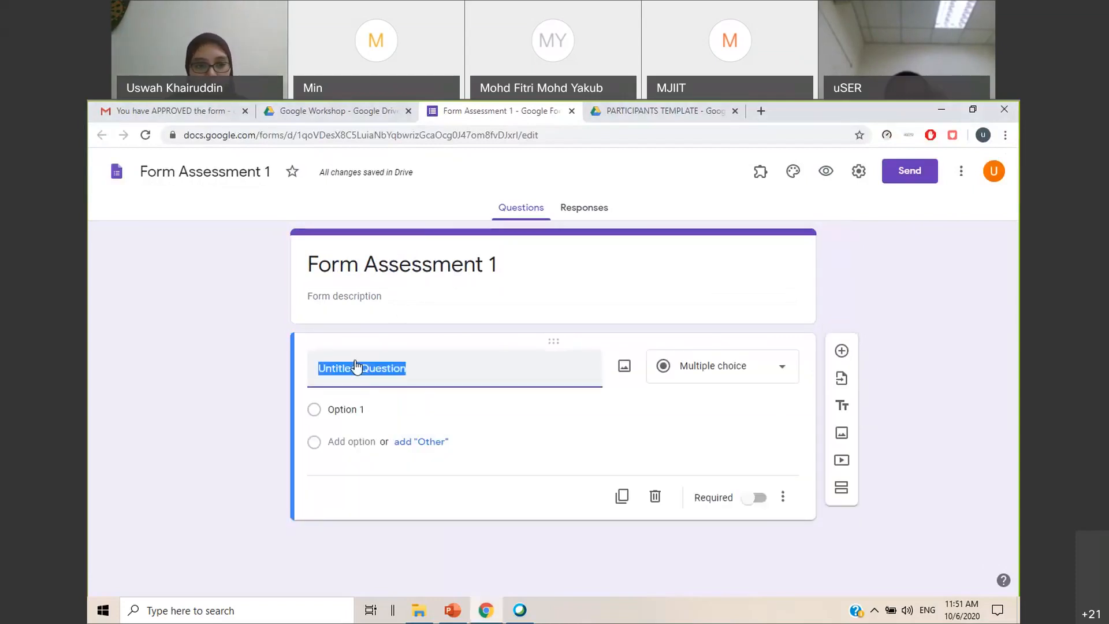
text(Name)
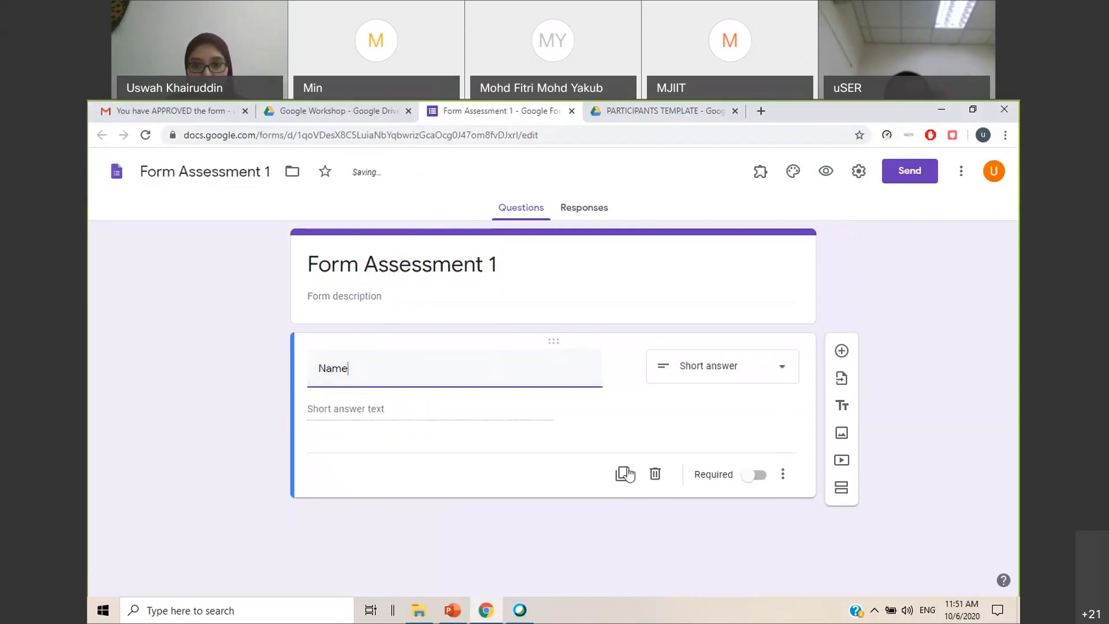
click(756, 474)
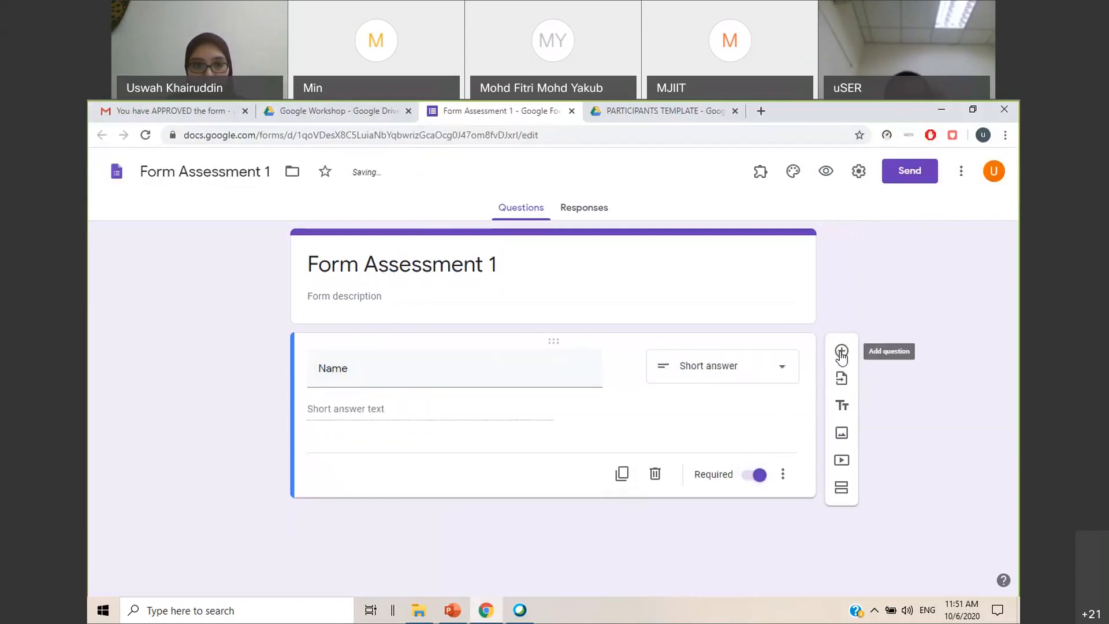
click(841, 350)
text(Matric No)
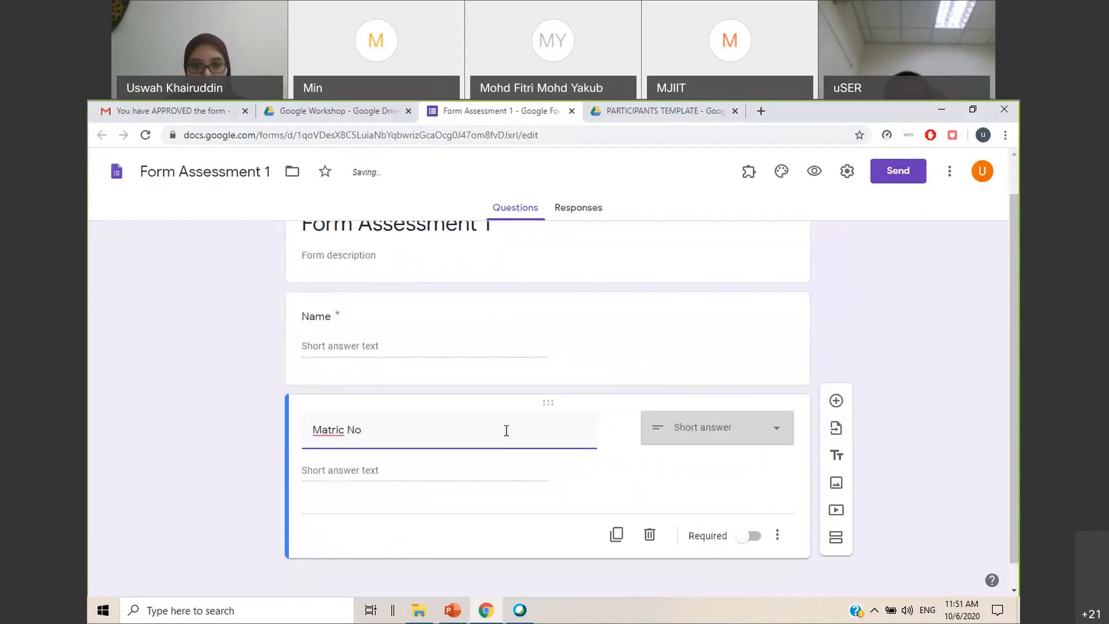
click(745, 532)
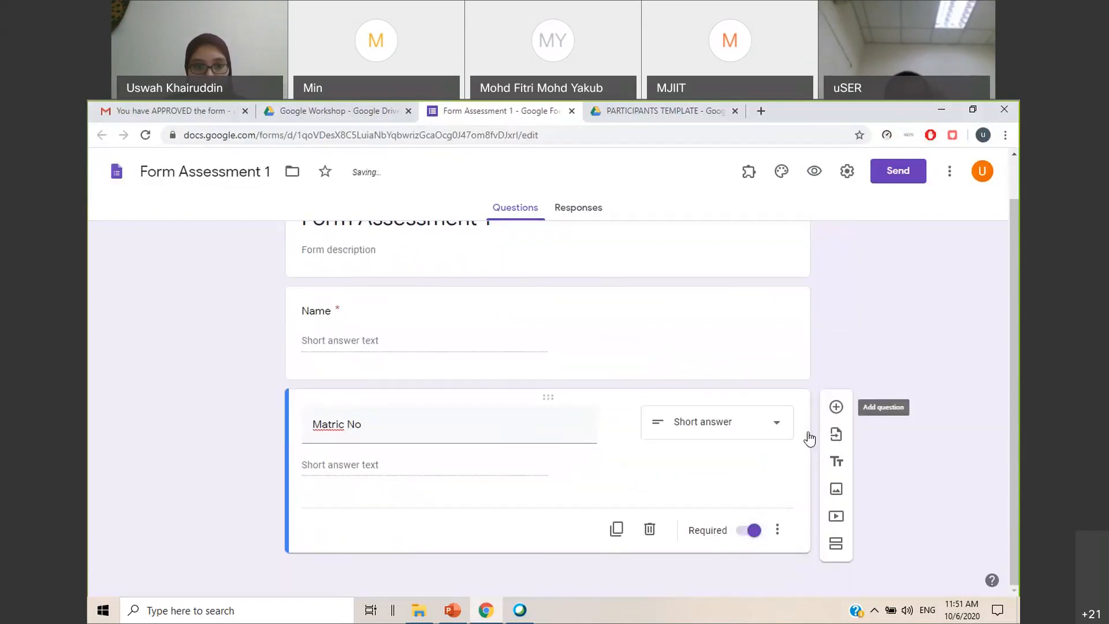
Add a required dropdown question Department with the options MPE, ESE and CHEE below the Matric No question
click(836, 407)
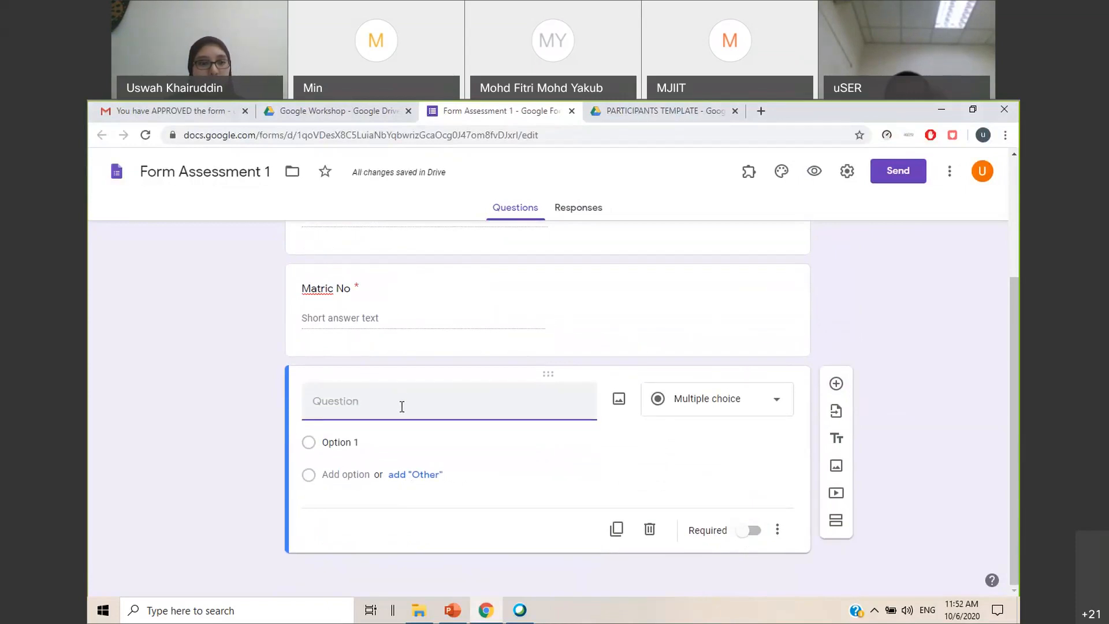
text(Department)
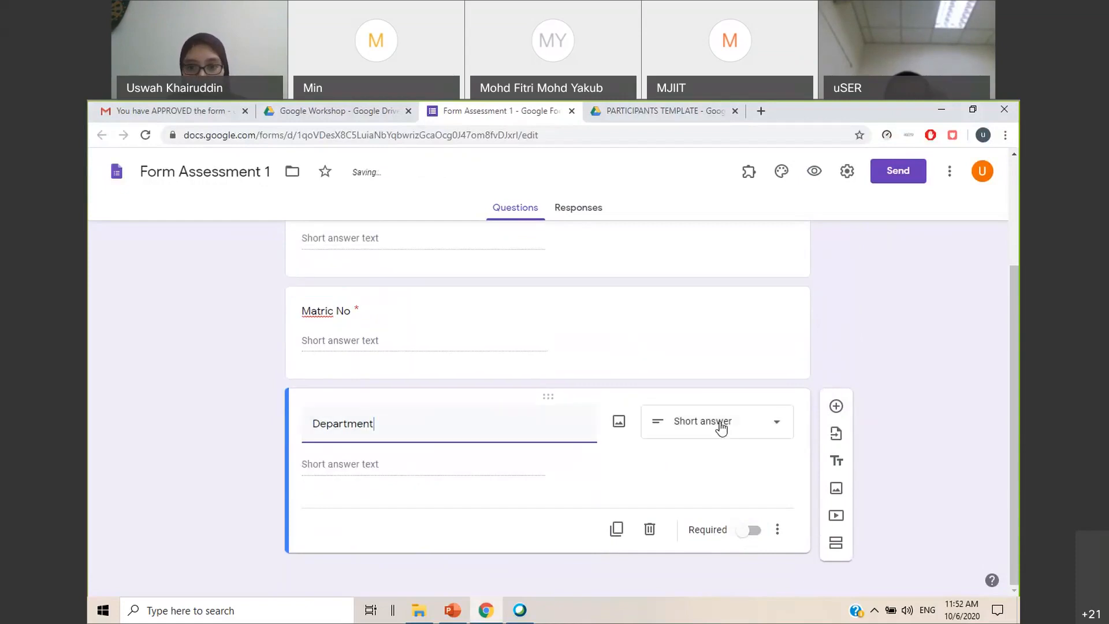
click(720, 425)
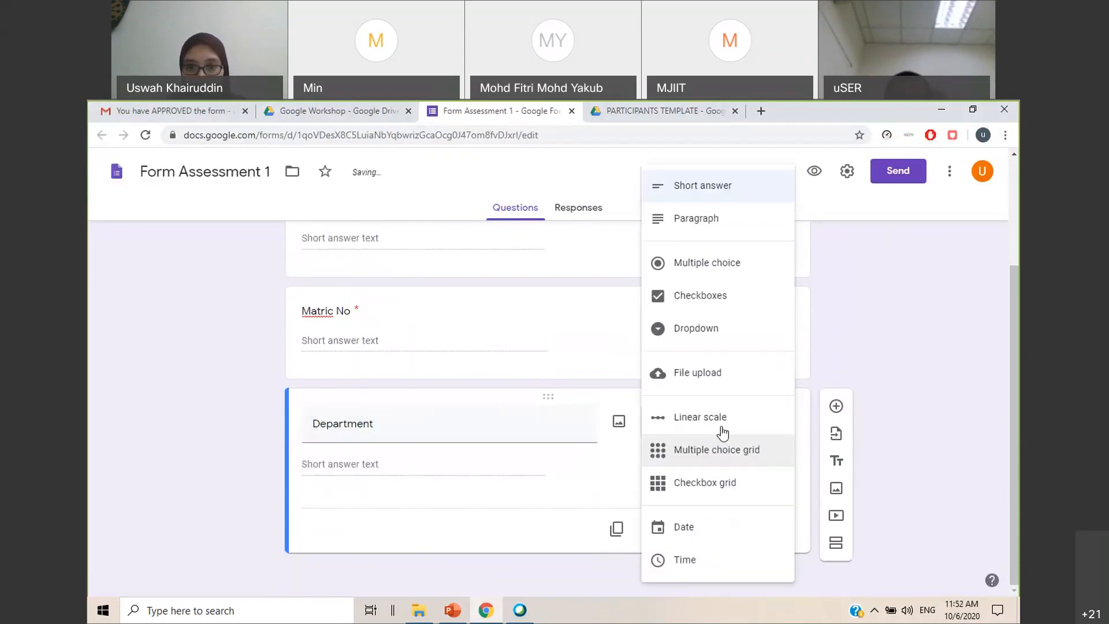
click(692, 329)
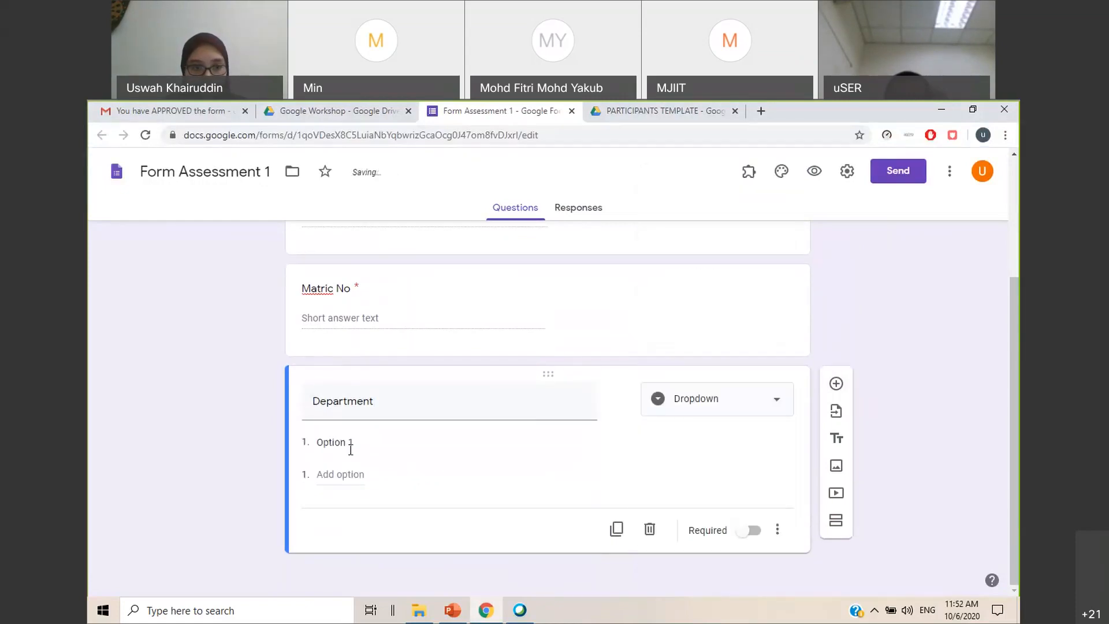
text(MPE)
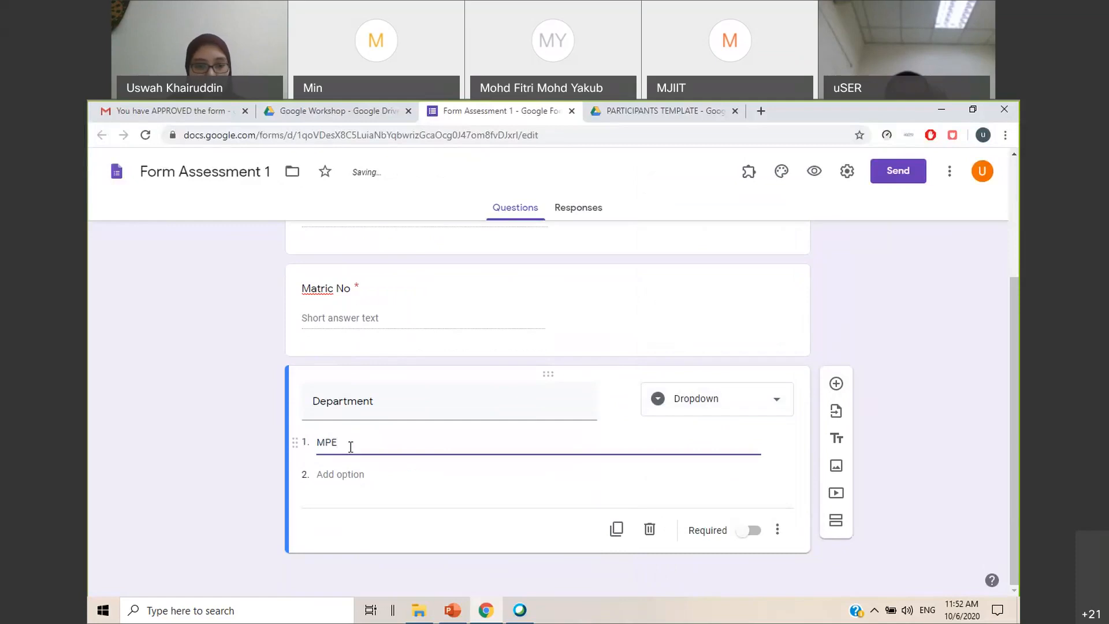
key(Return)
text(ESE)
key(Return)
text(CHEE)
scroll(405, 445, down, 1)
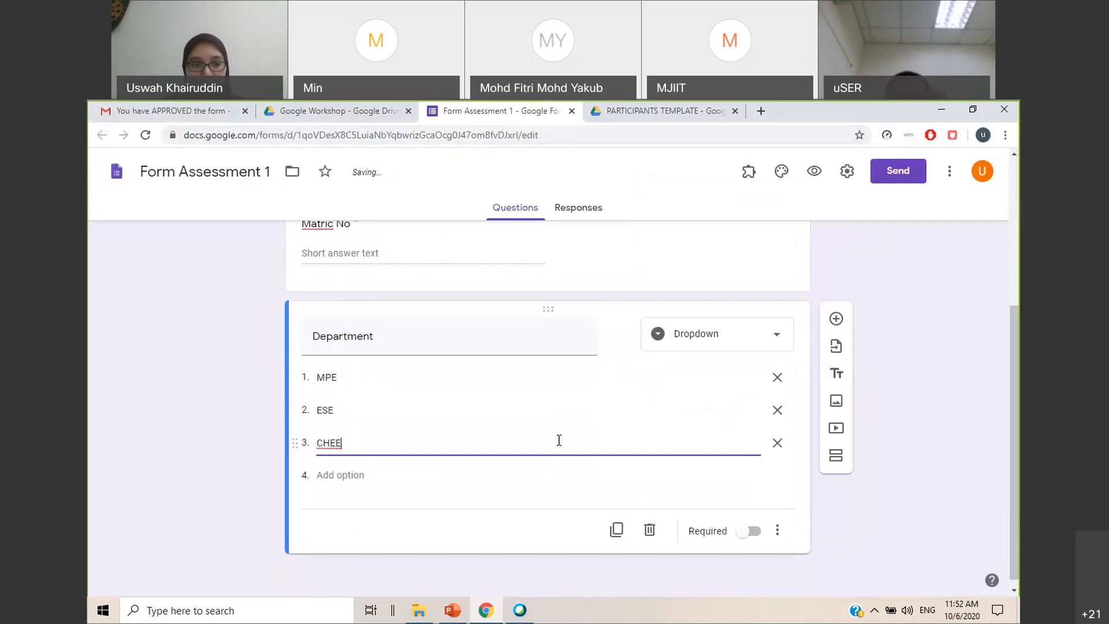
click(745, 530)
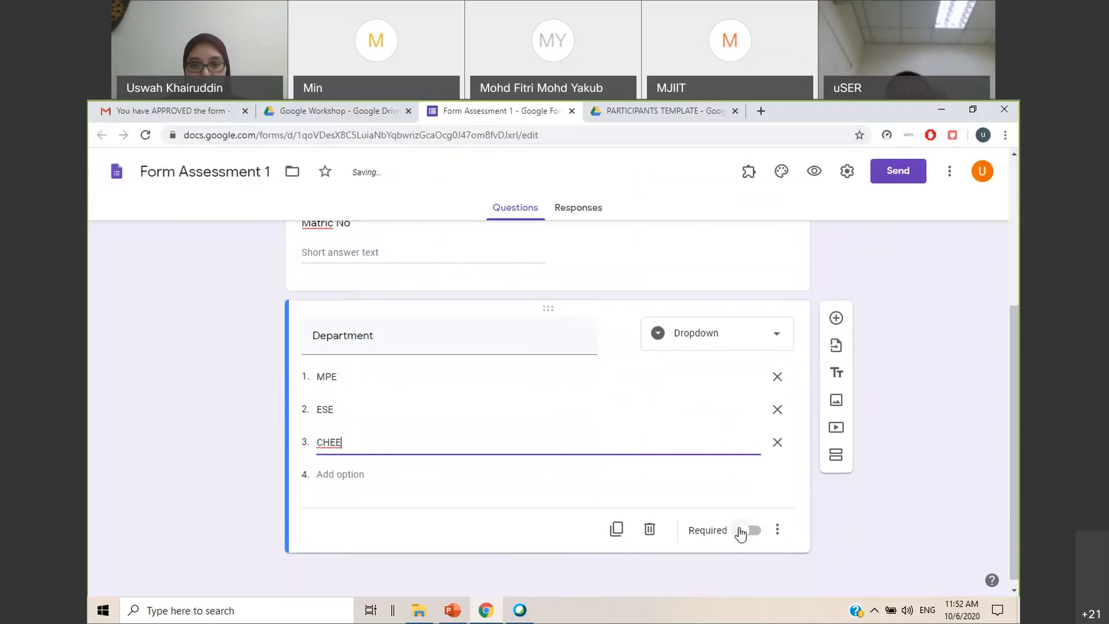
Add a short-answer question Supervisor's name and a required short-answer question Project Title
click(836, 318)
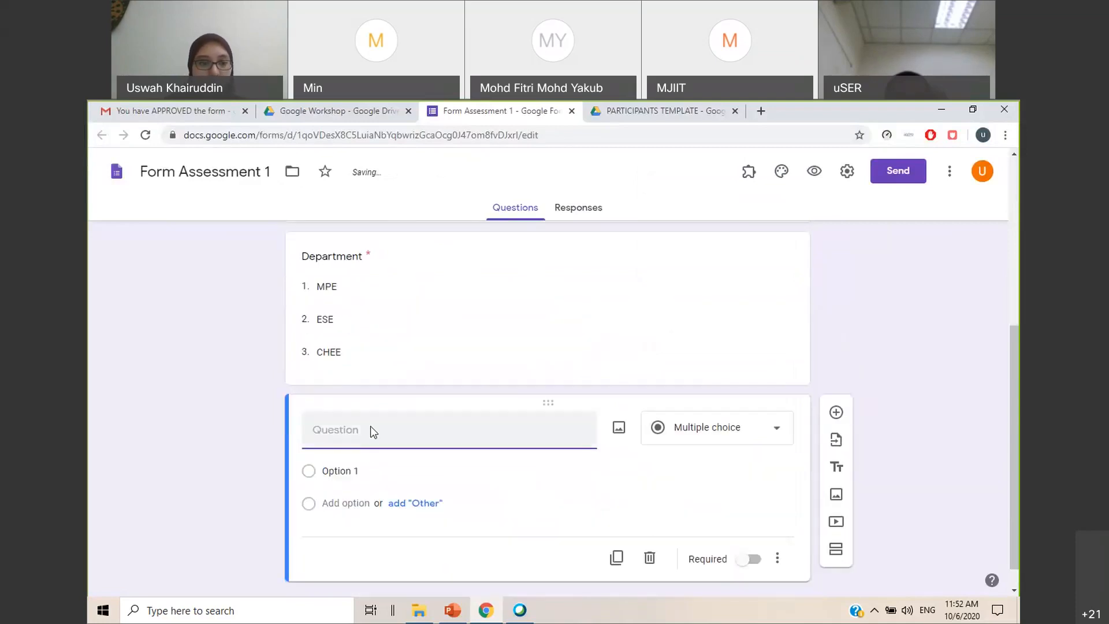
text(Supervi)
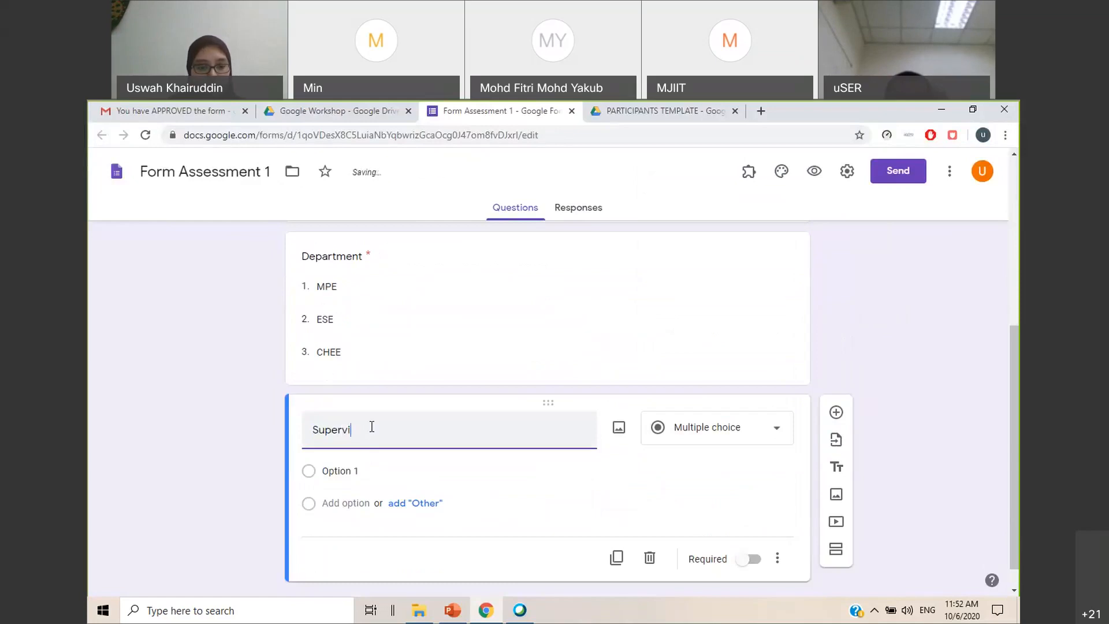
text(sor's name)
click(836, 412)
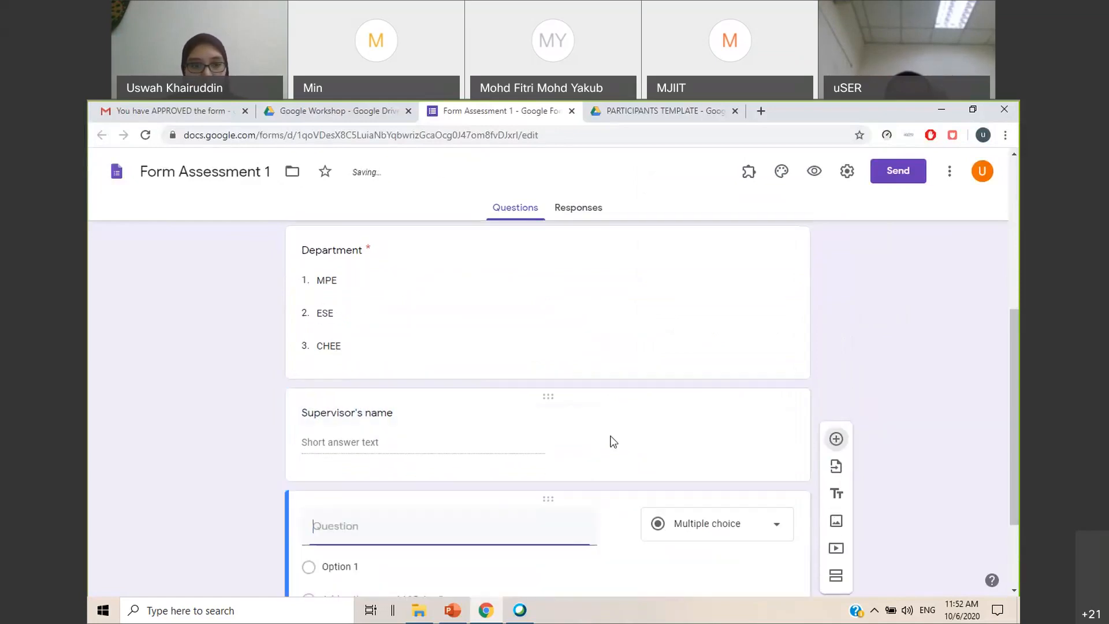
text(Pro)
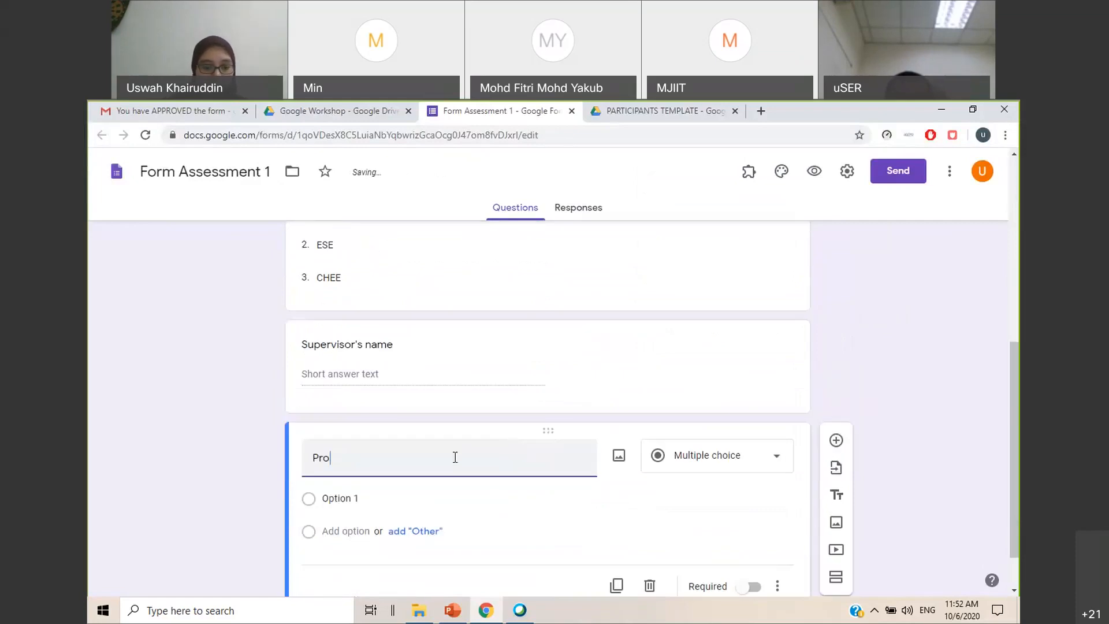
text(ject Title)
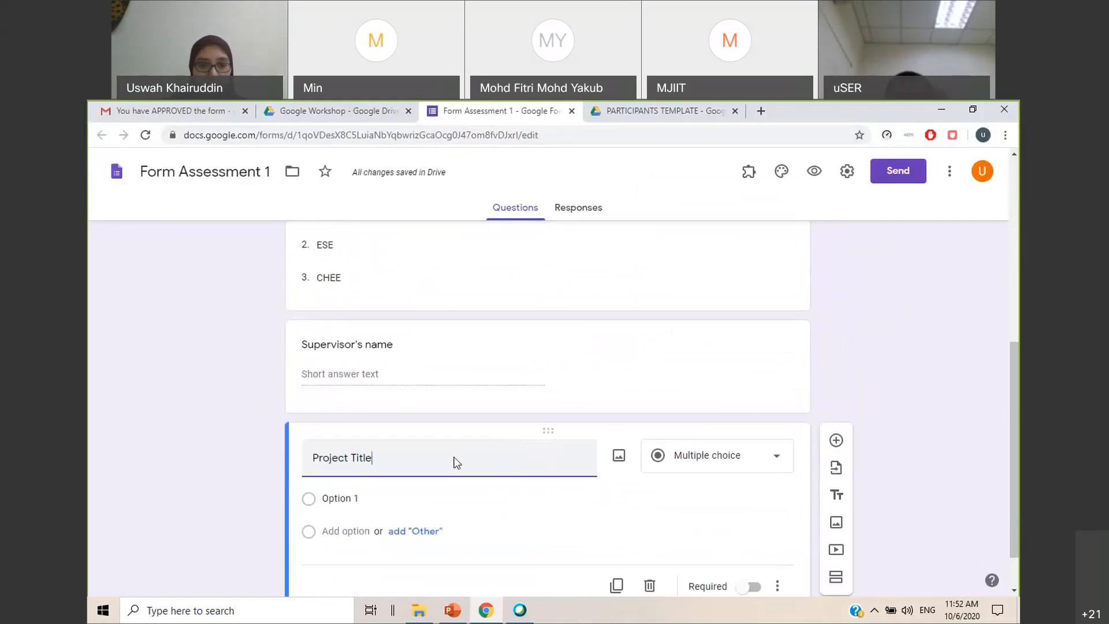
click(748, 531)
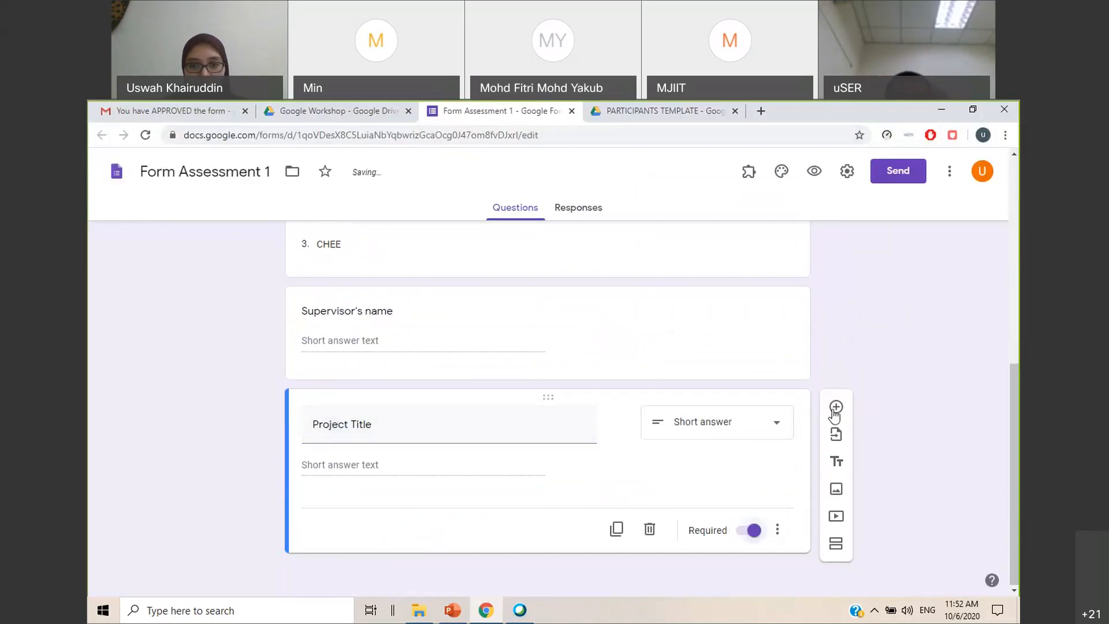
Add a required short-answer question Examiner's name at the end of the form
click(836, 407)
text(Examiner)
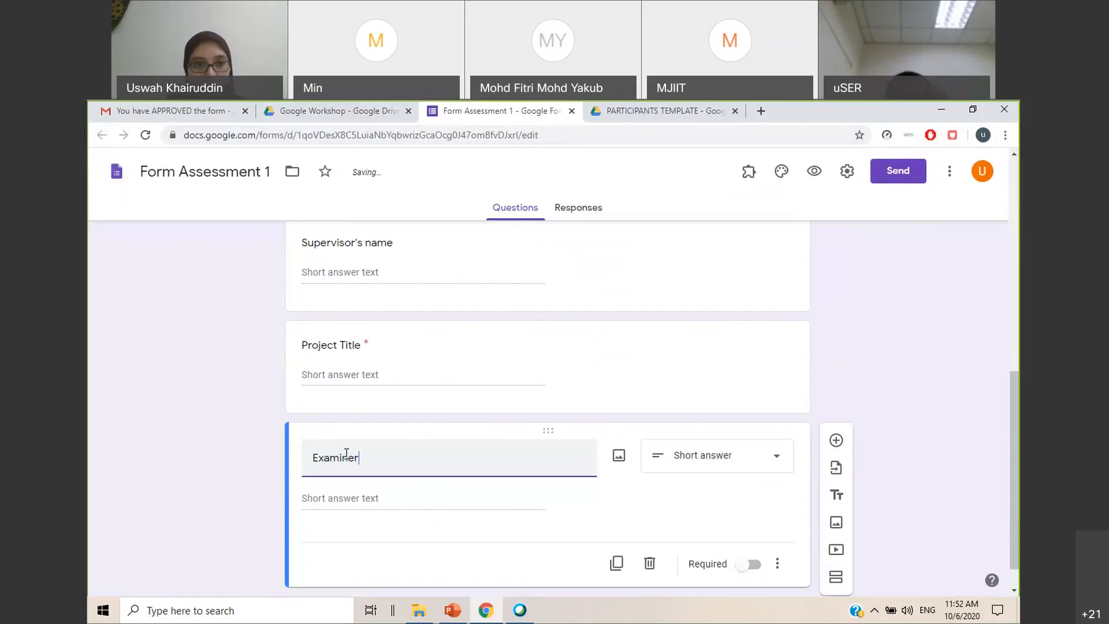
text('s name)
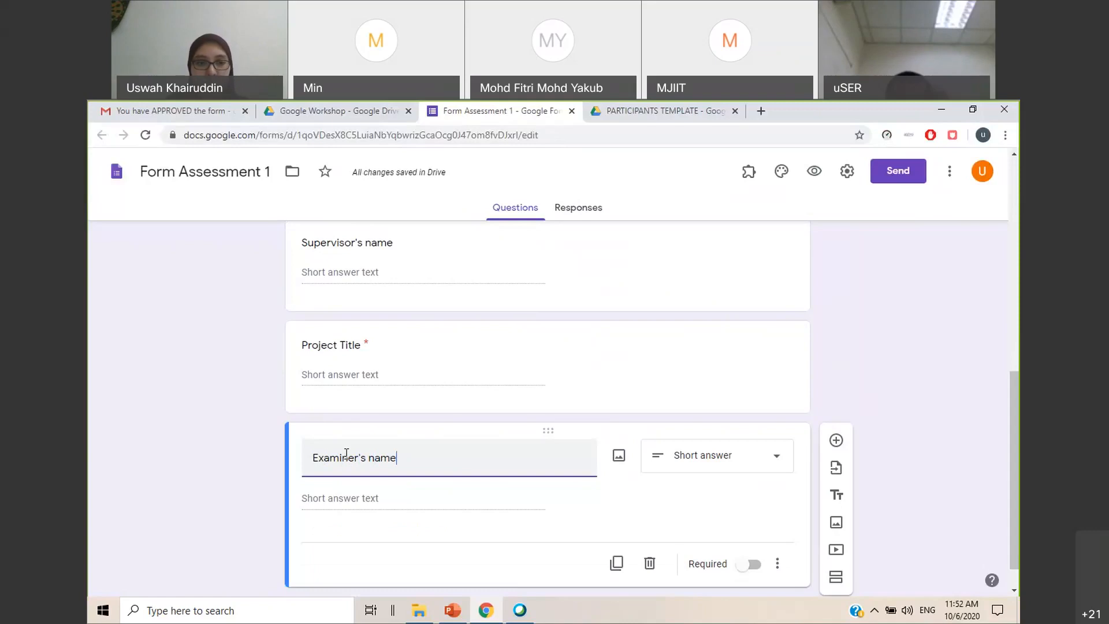
scroll(924, 354, down, 1)
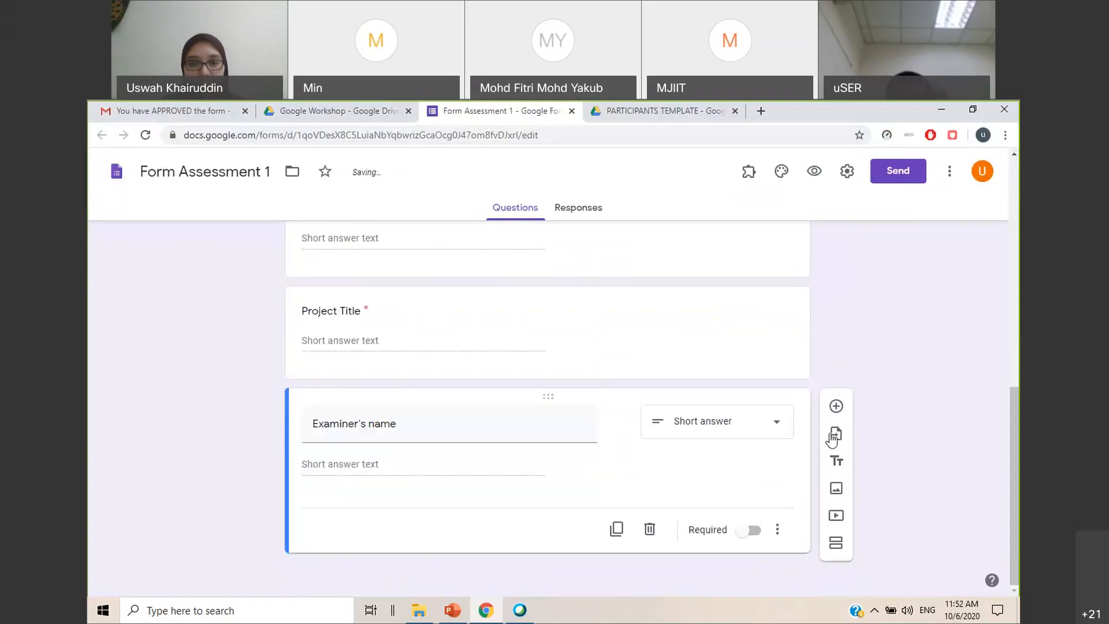
click(751, 530)
Review the form's questions, check slides 40 and 41 on building the form in PowerPoint, and return to the form in Chrome
scroll(901, 459, up, 5)
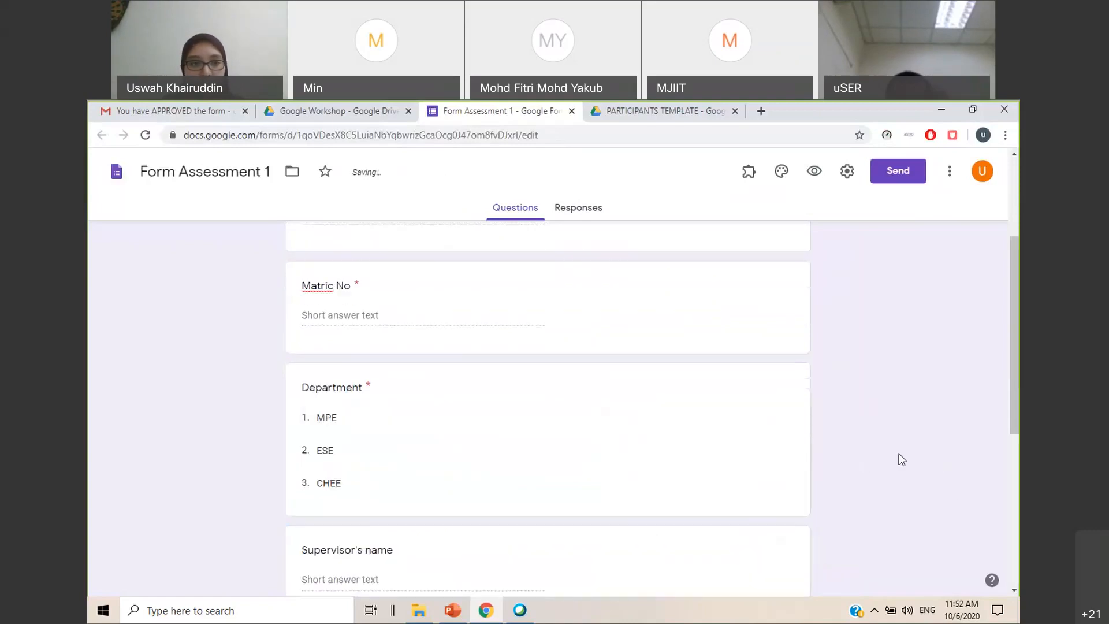
scroll(900, 458, up, 3)
scroll(898, 459, down, 9)
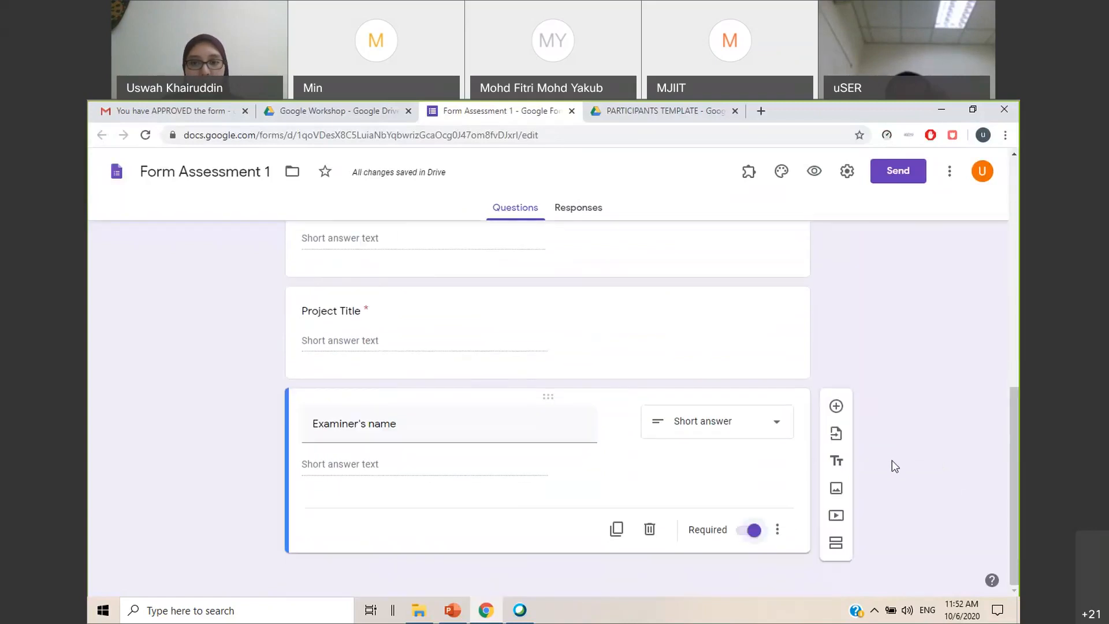
scroll(875, 470, up, 9)
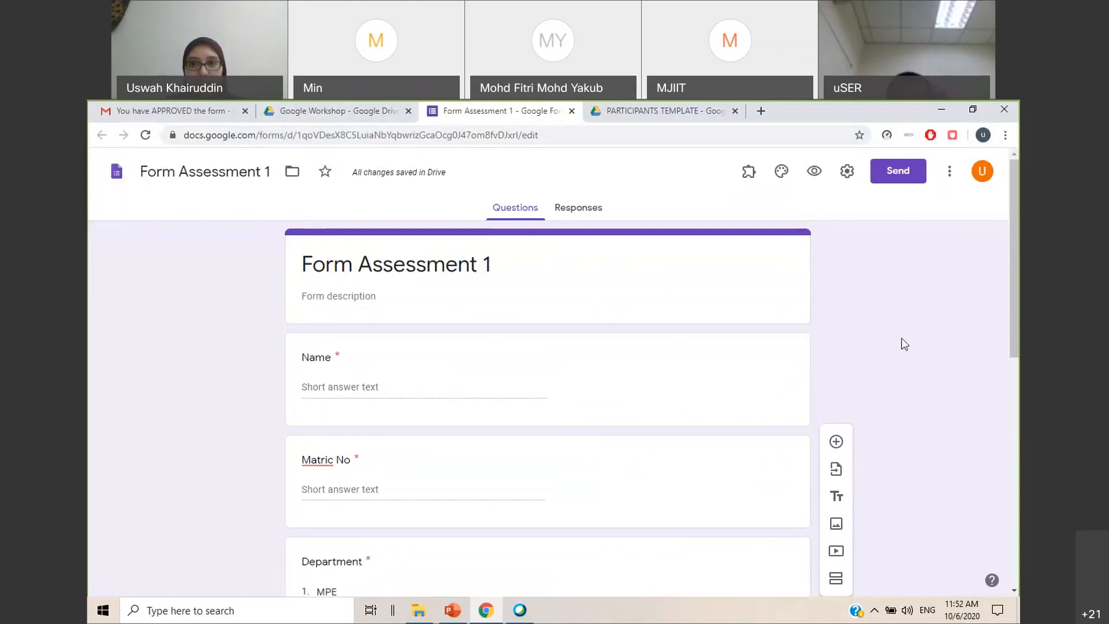
click(462, 615)
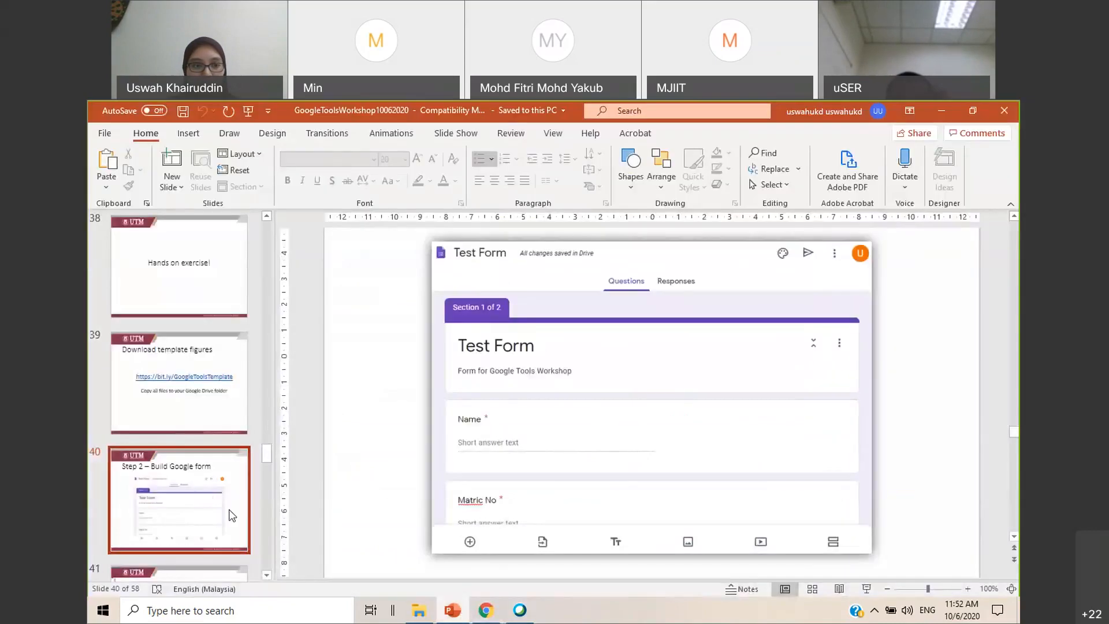
scroll(227, 512, down, 2)
scroll(227, 512, down, 1)
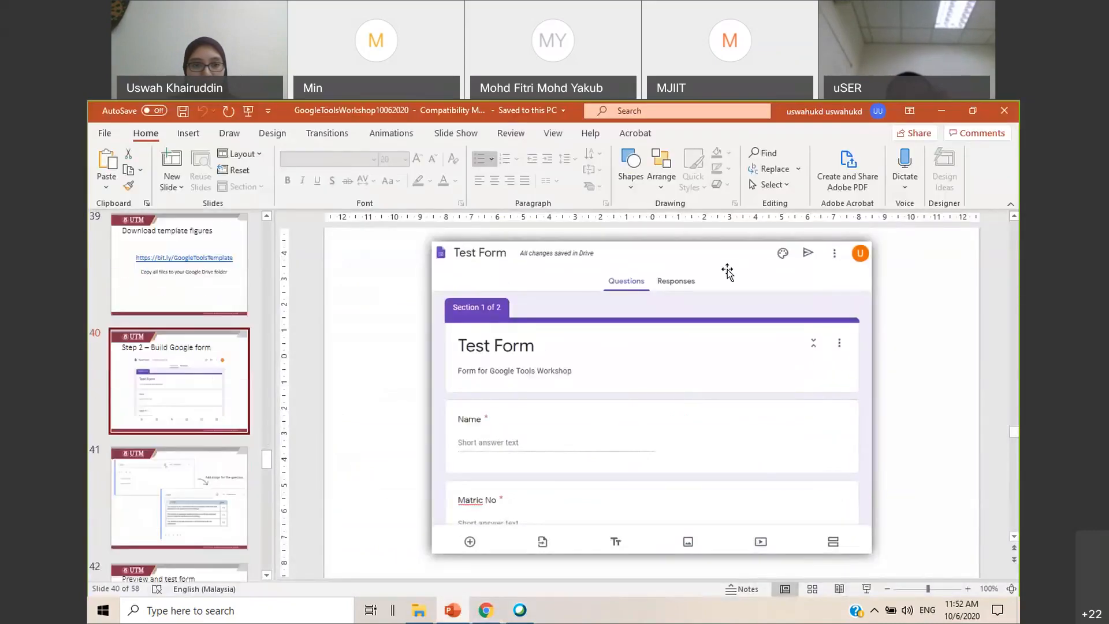
click(941, 111)
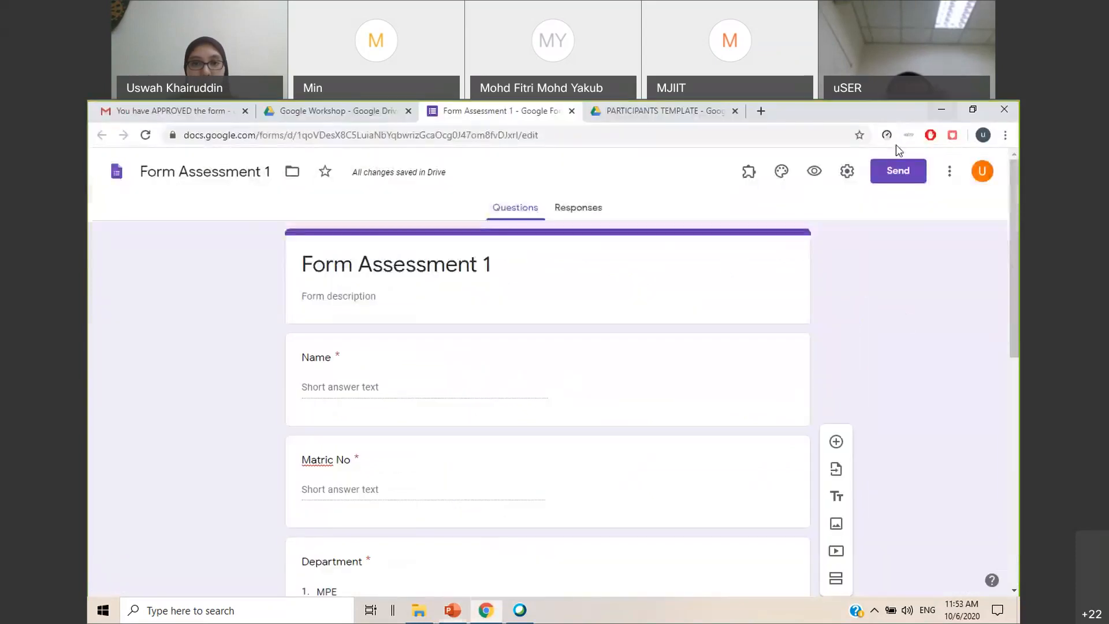
Add a second section after the Examiner's name question and title it Assessment 1
scroll(654, 324, down, 10)
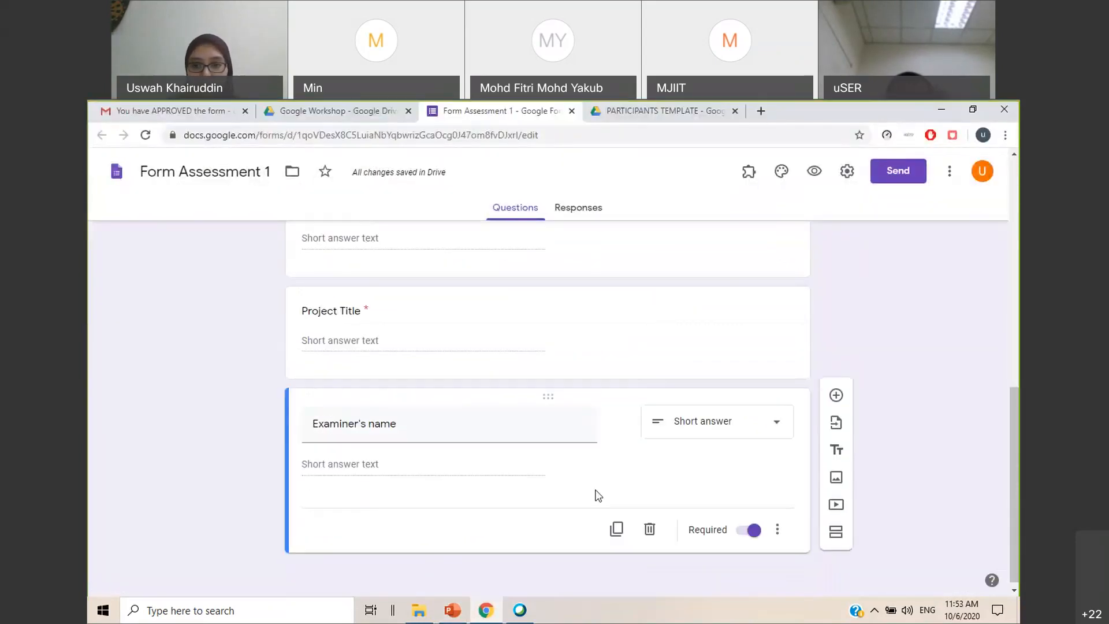
click(836, 543)
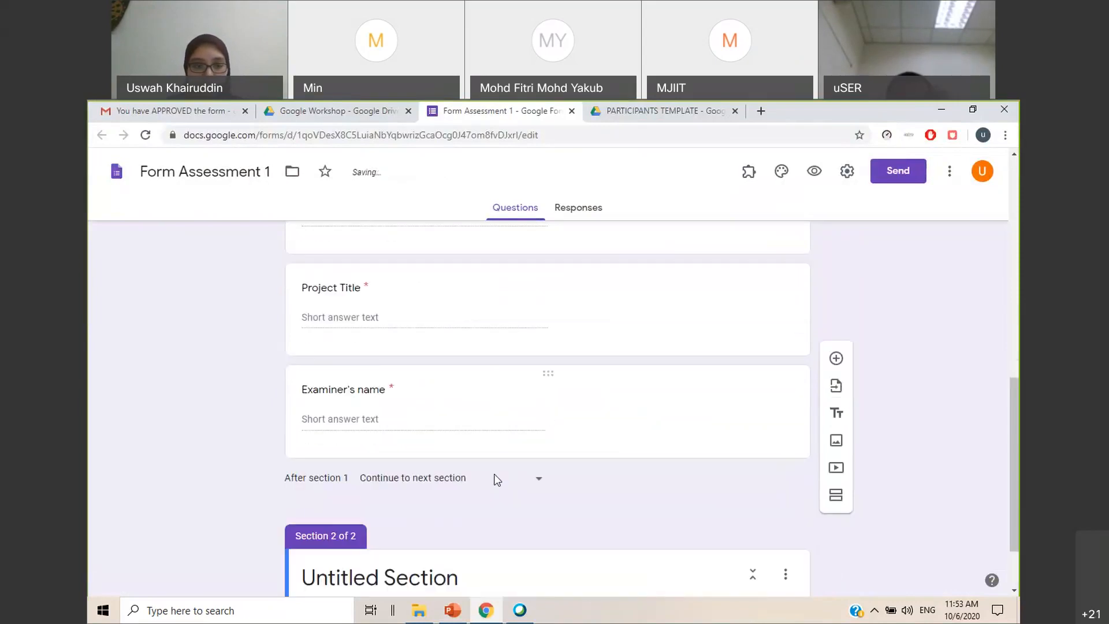
click(388, 493)
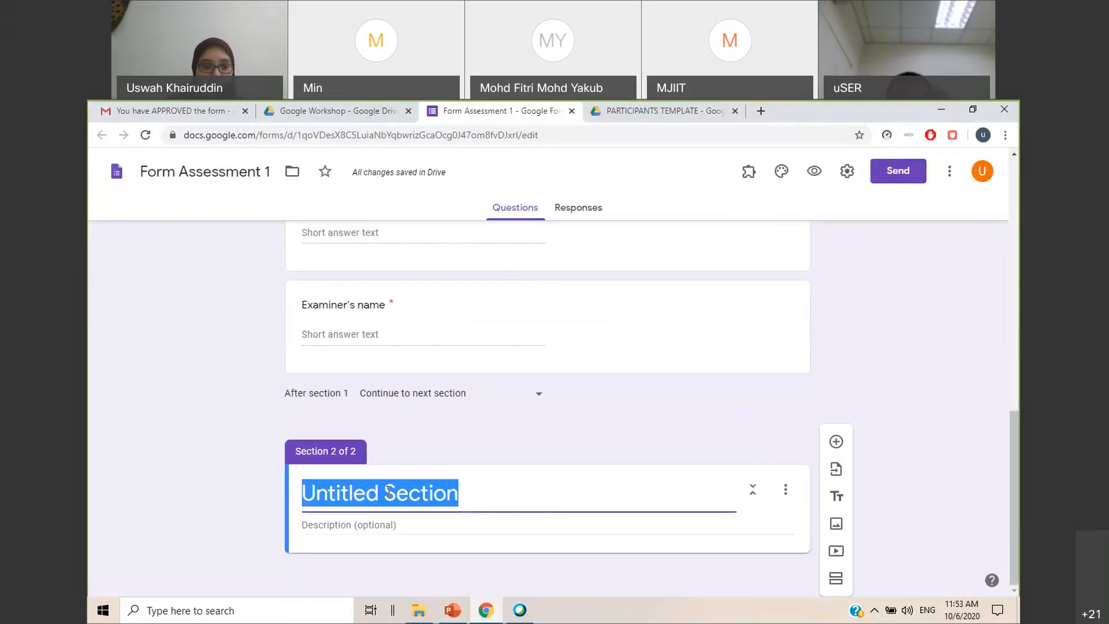
text(Assee)
key(BackSpace)
text(ssment 1)
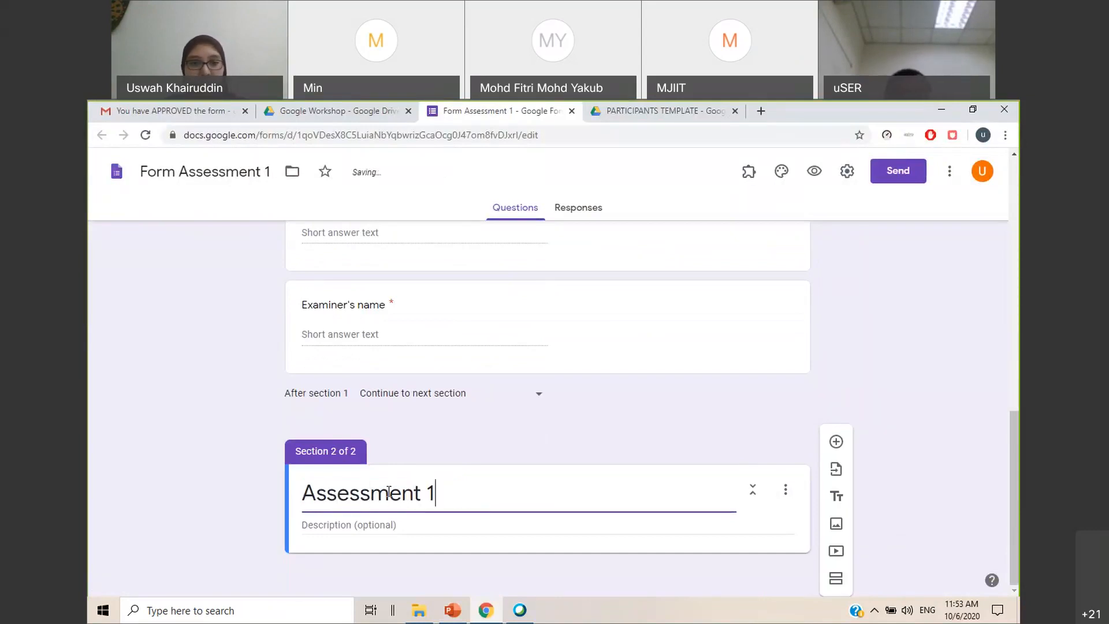
click(722, 414)
Give the Assessment 1 section the description Please choose appropriate marks, correcting the spelling of appropriate
click(425, 530)
text(Please choose appropiarte)
key(BackSpace)
key(BackSpace)
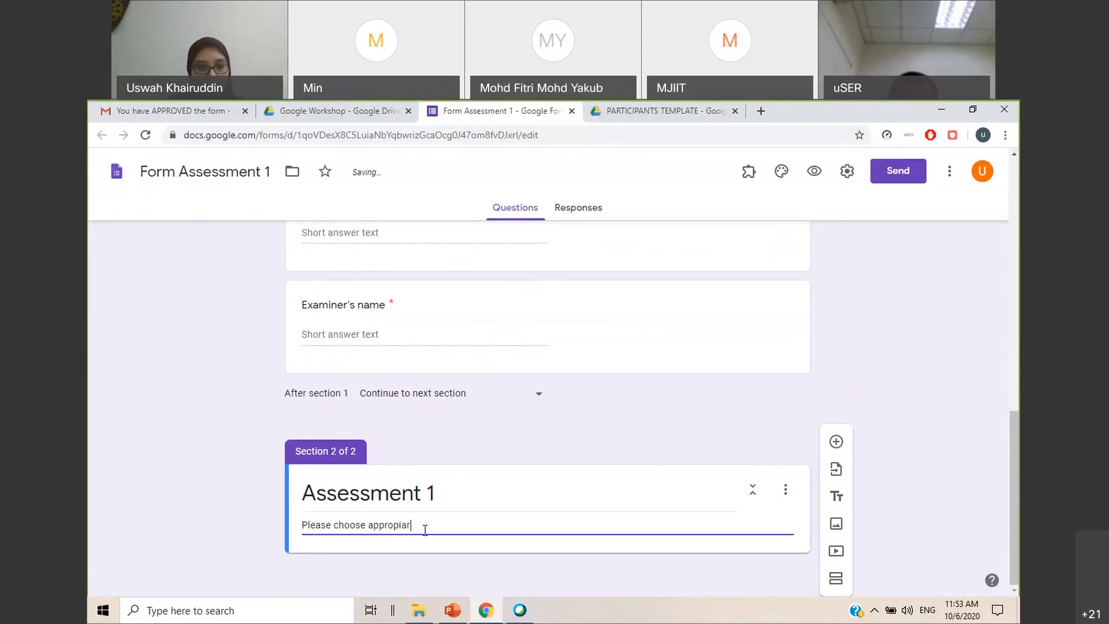
key(BackSpace)
text(te marks)
right_click(425, 529)
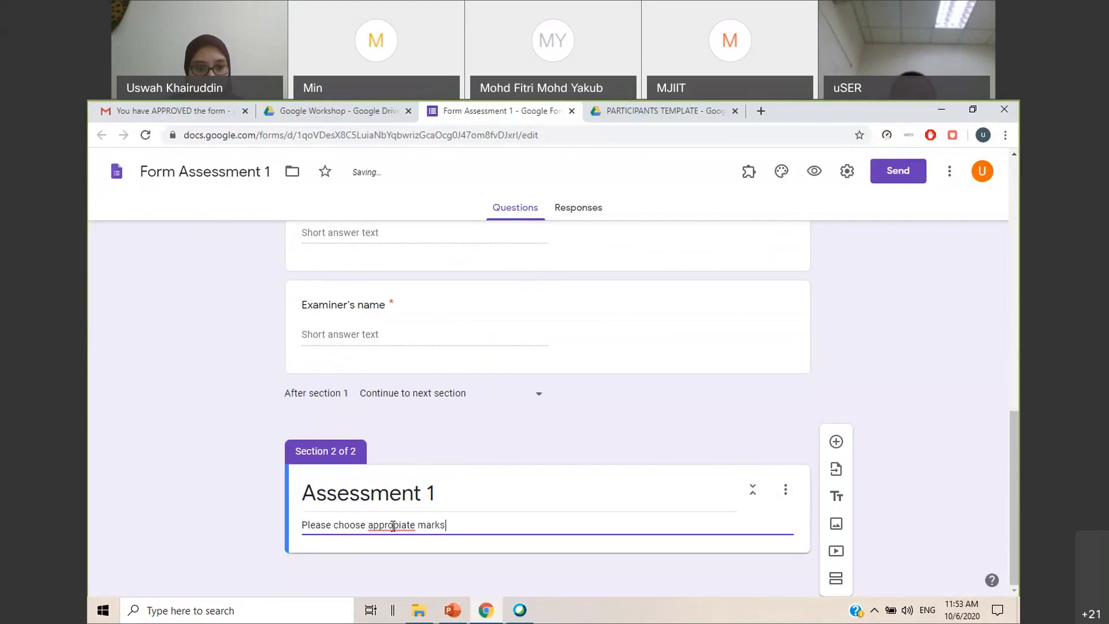
click(433, 324)
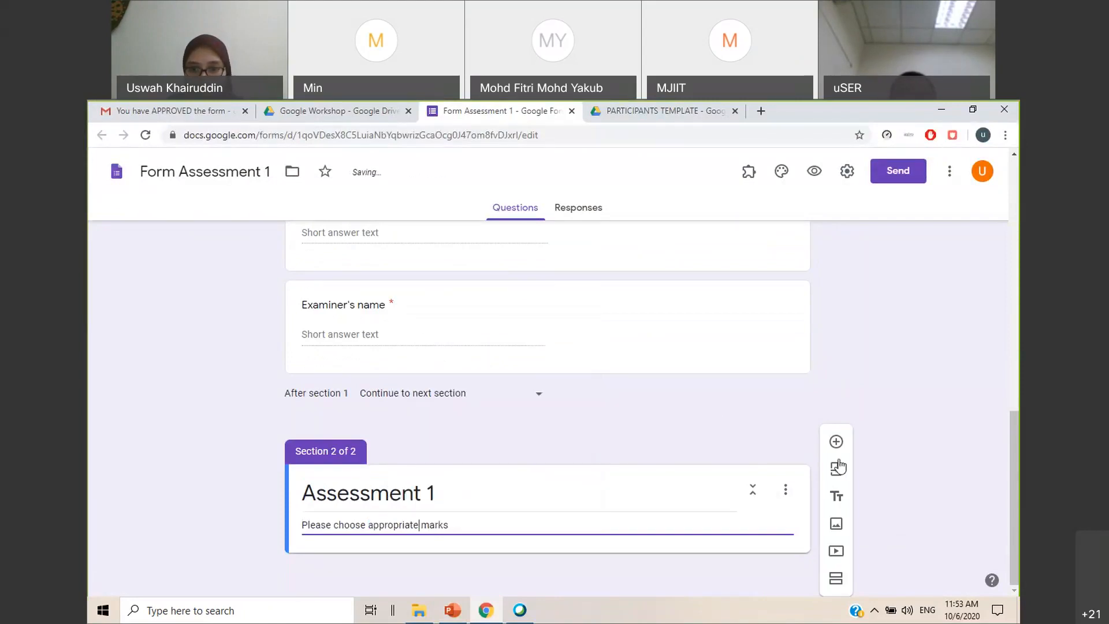
Add the question 1. Intro to the Assessment 1 section and upload its problem-definition rubric image from the FYP2-4 Report NSV folder
click(836, 441)
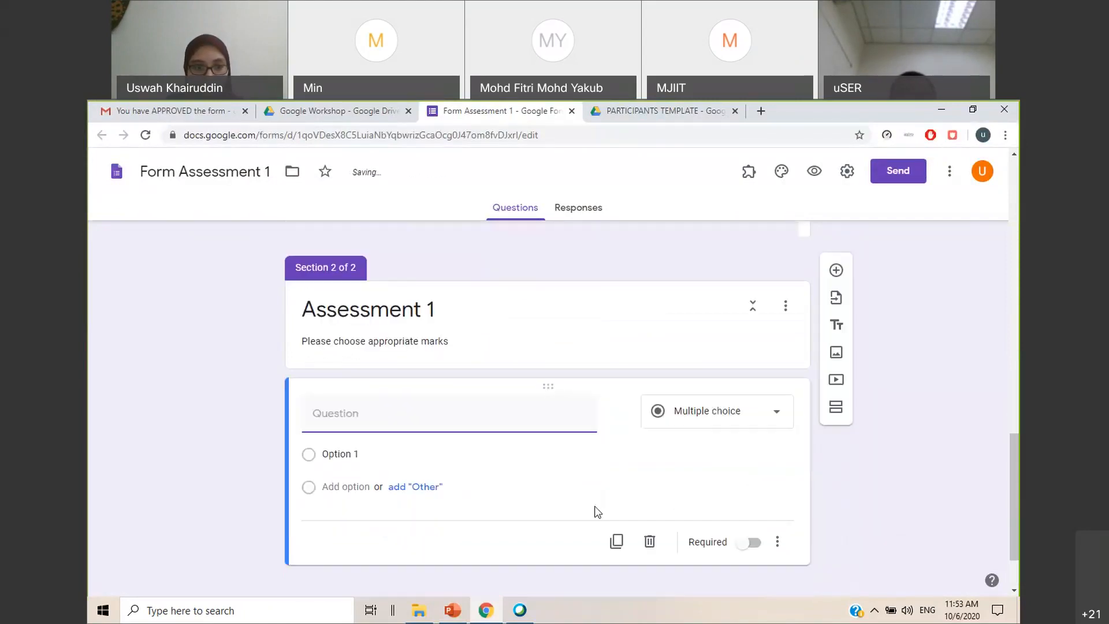
text(1. Intro)
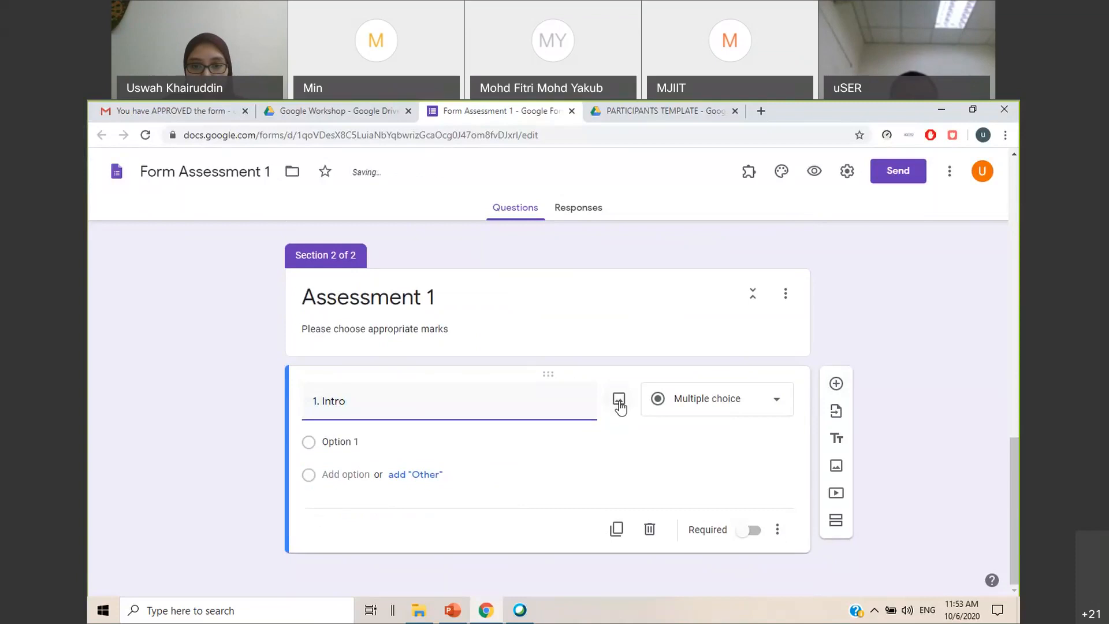
click(619, 404)
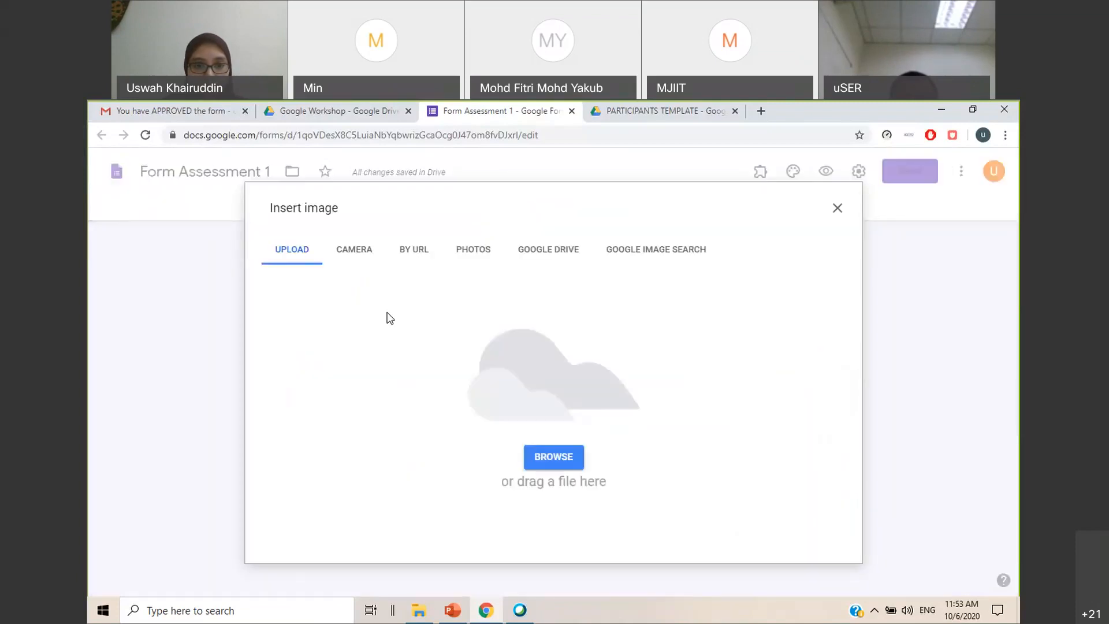
click(564, 459)
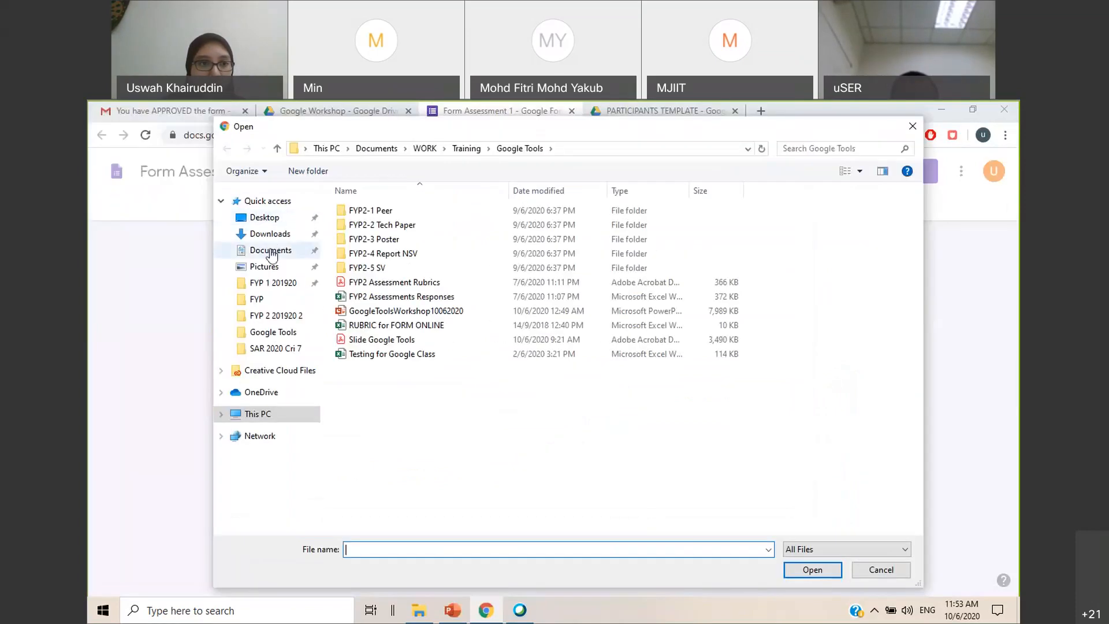
click(270, 234)
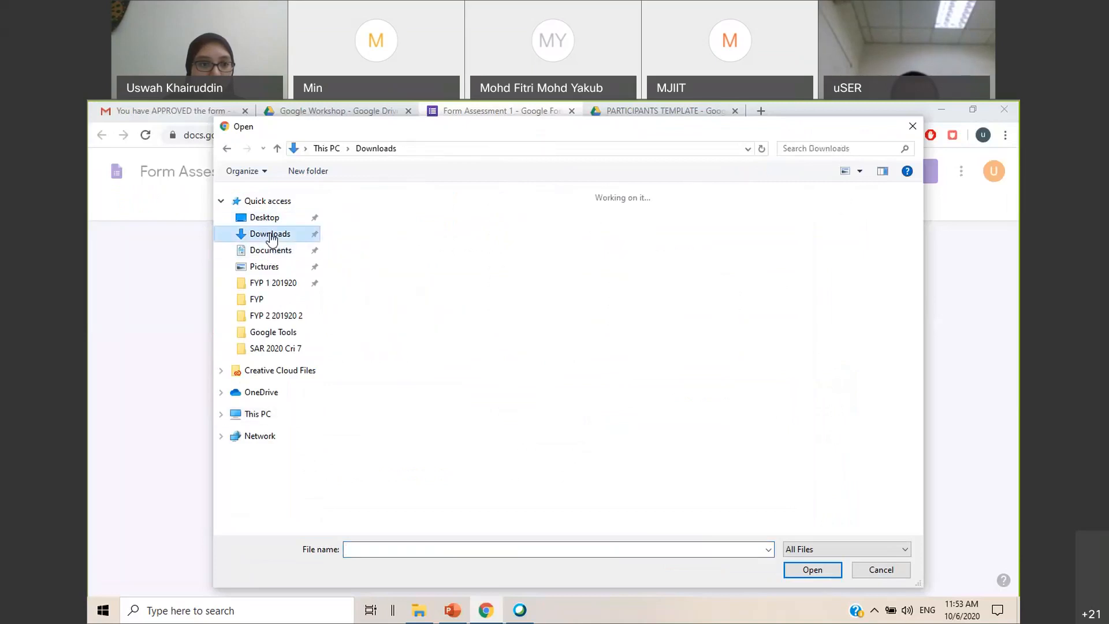
click(272, 332)
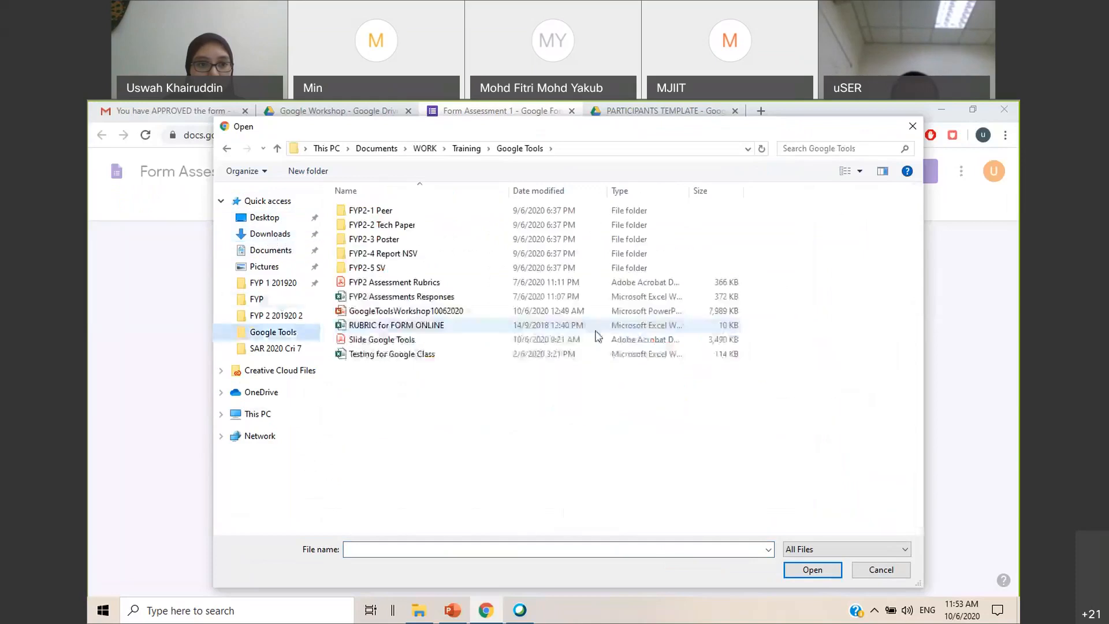
double_click(399, 259)
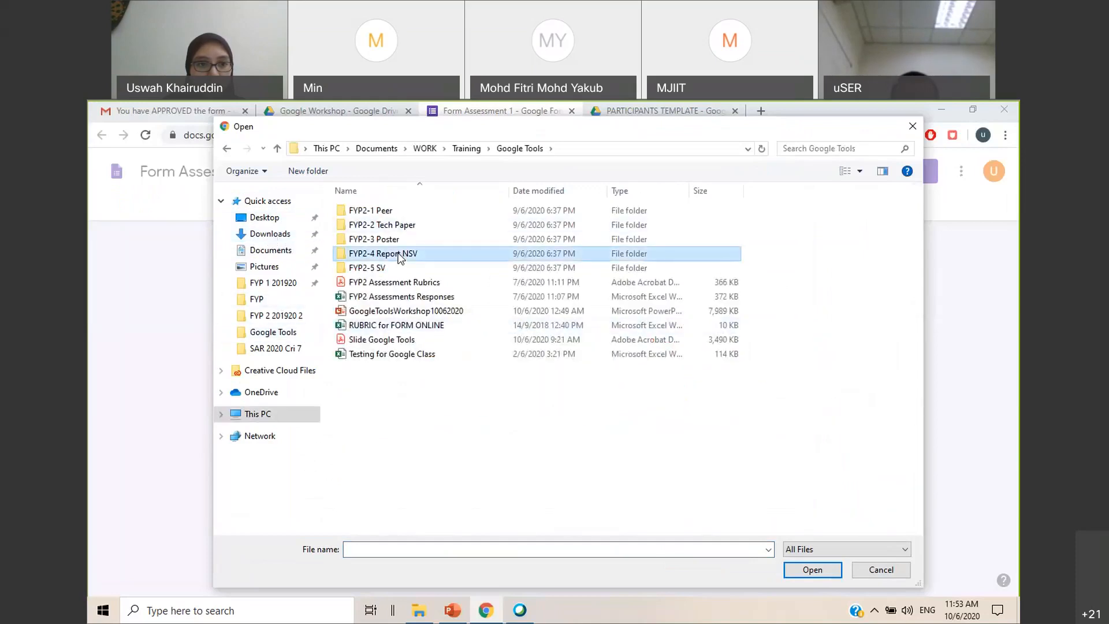
click(468, 232)
click(811, 570)
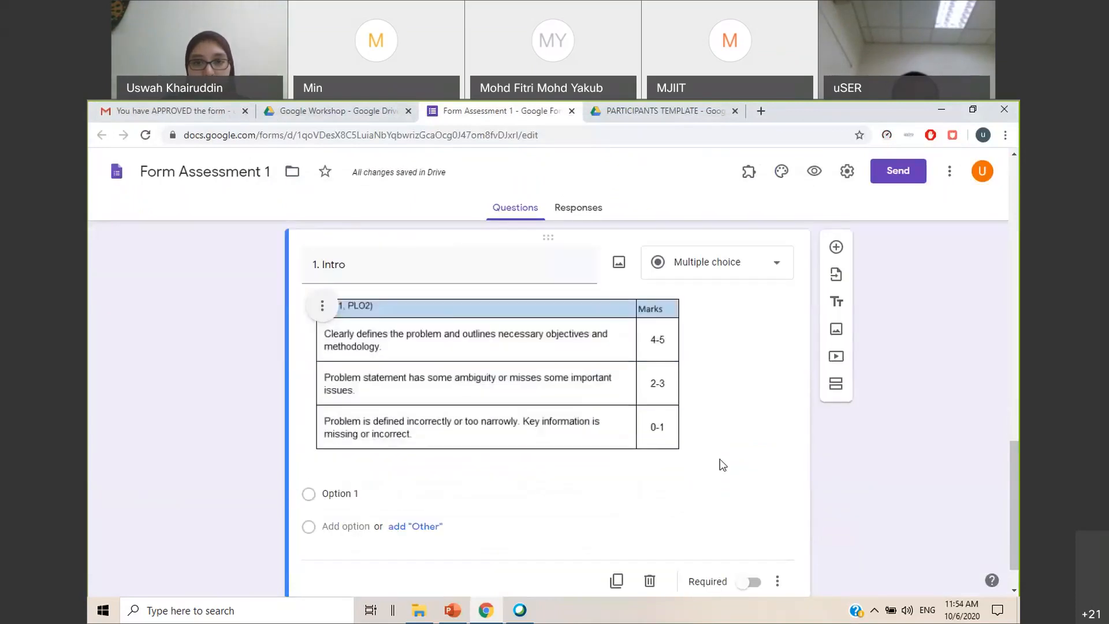
Make the 1. Intro question a required linear scale running from 0 to 5
click(769, 260)
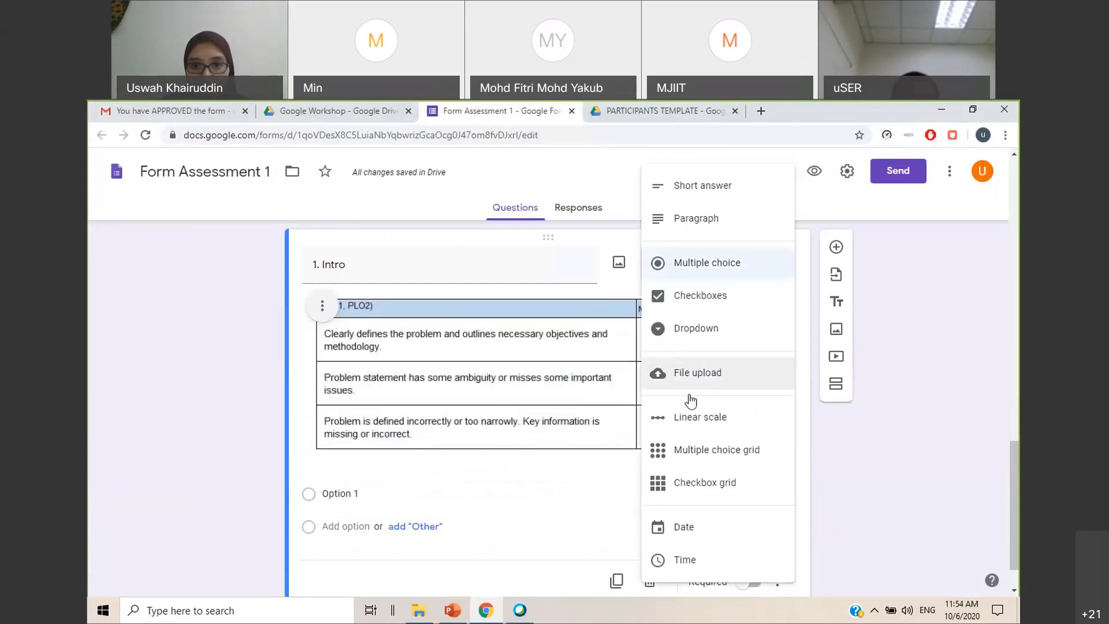
click(691, 417)
scroll(530, 487, down, 2)
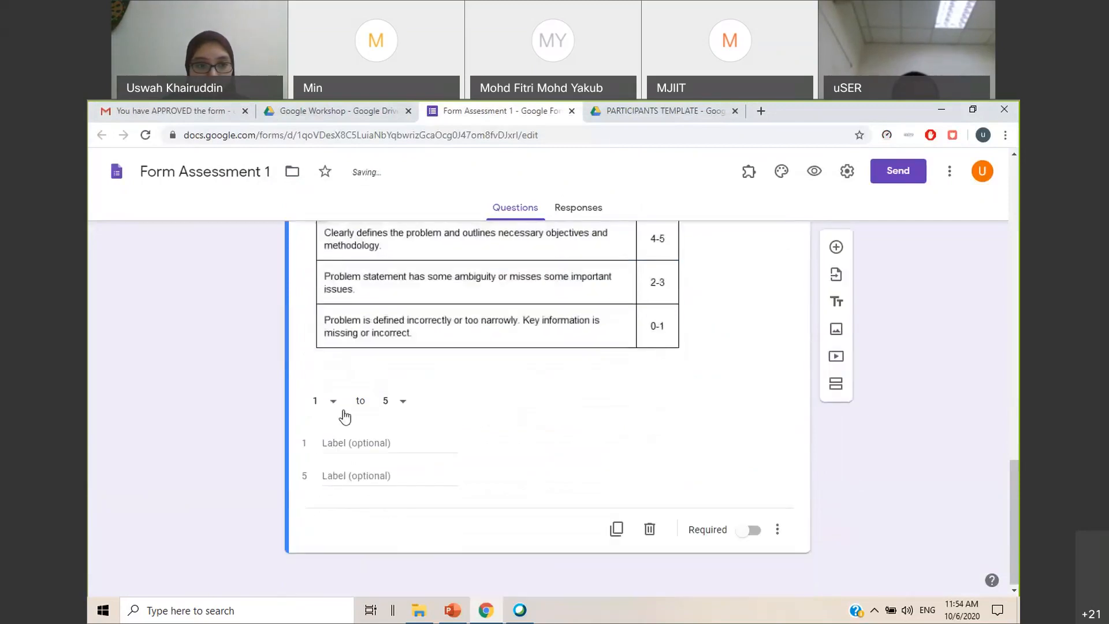
click(334, 404)
click(315, 367)
scroll(629, 411, up, 1)
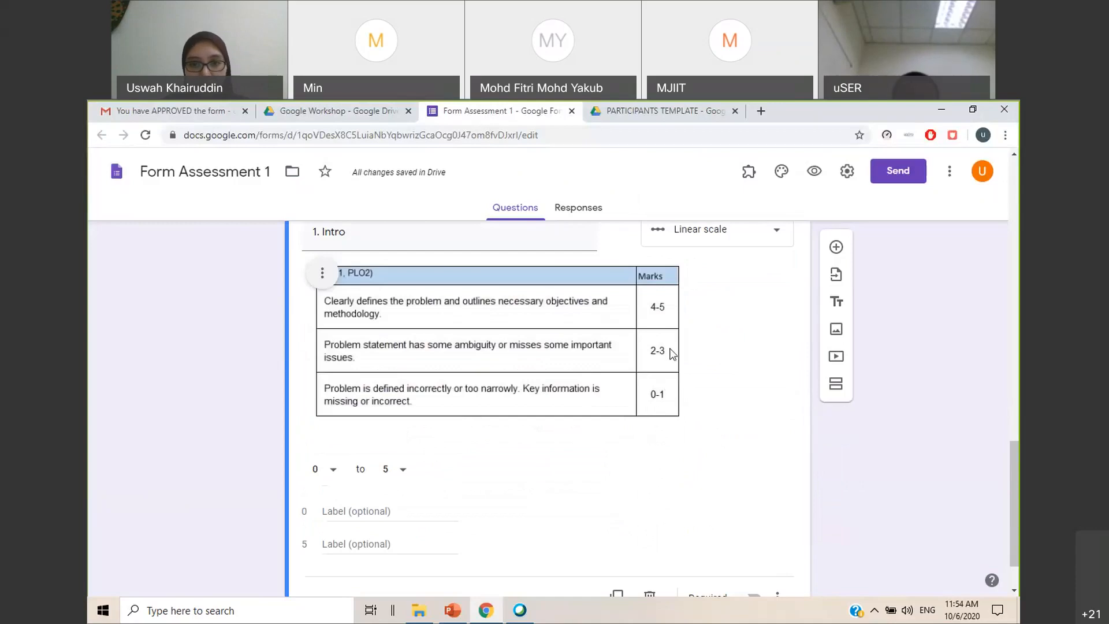
scroll(369, 480, down, 1)
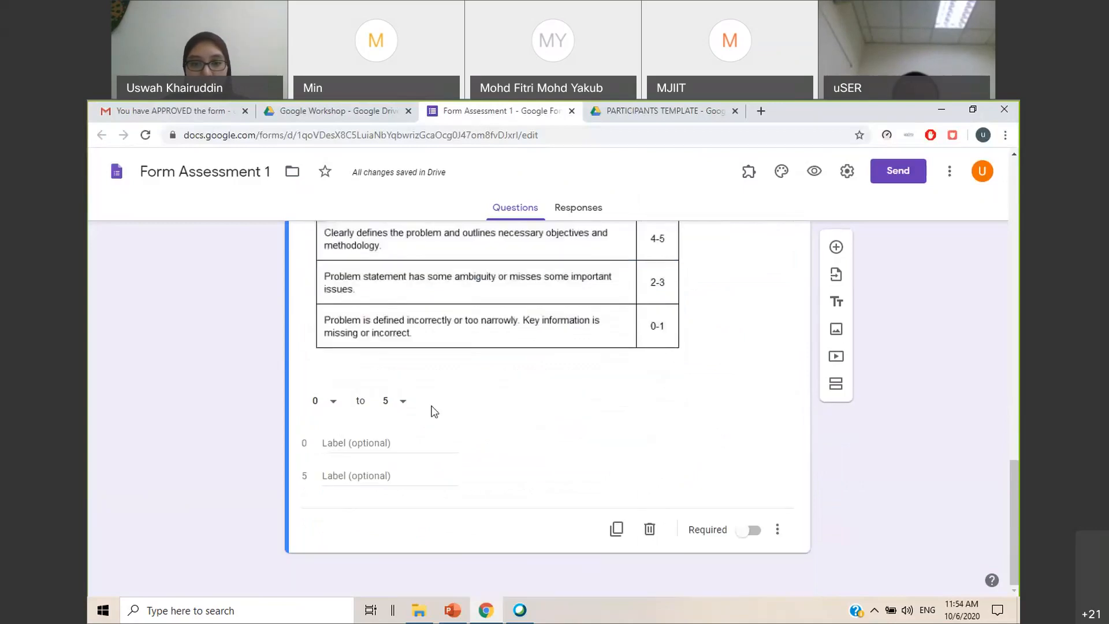
click(751, 530)
scroll(918, 393, up, 1)
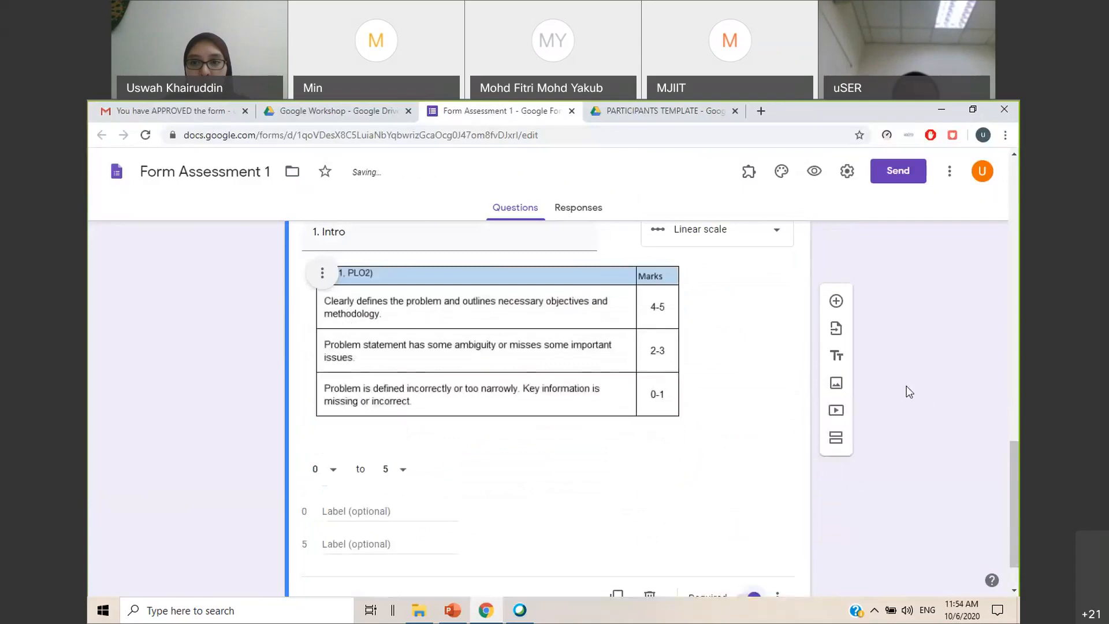
Add the question 2. Method below 1. Intro and upload the rubric image on objectives and scopes to it
click(836, 245)
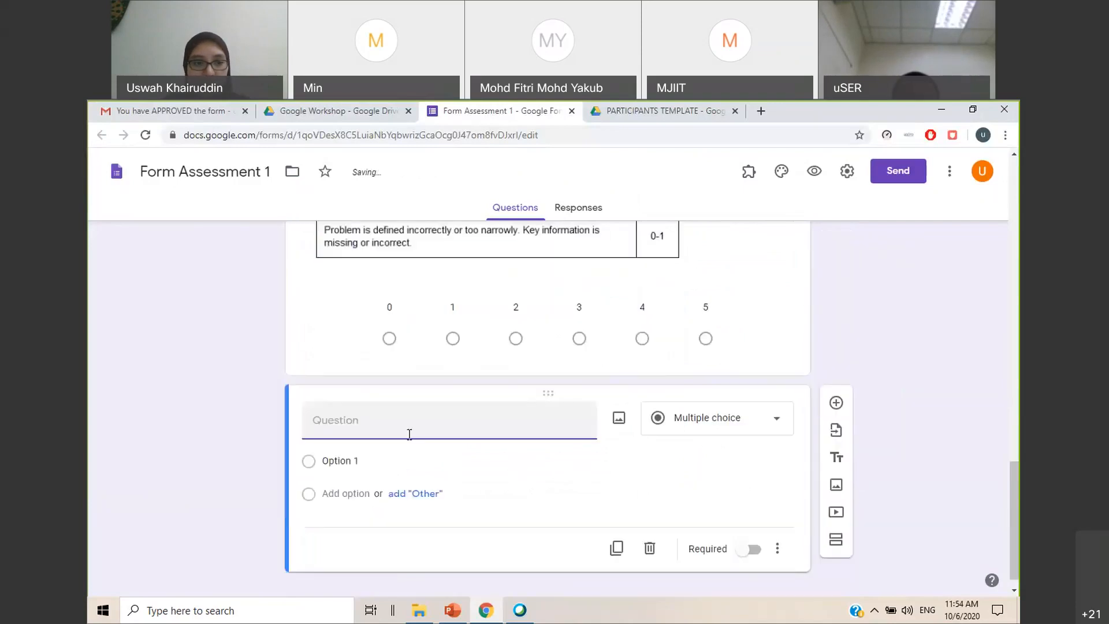
scroll(410, 436, up, 3)
scroll(408, 444, down, 3)
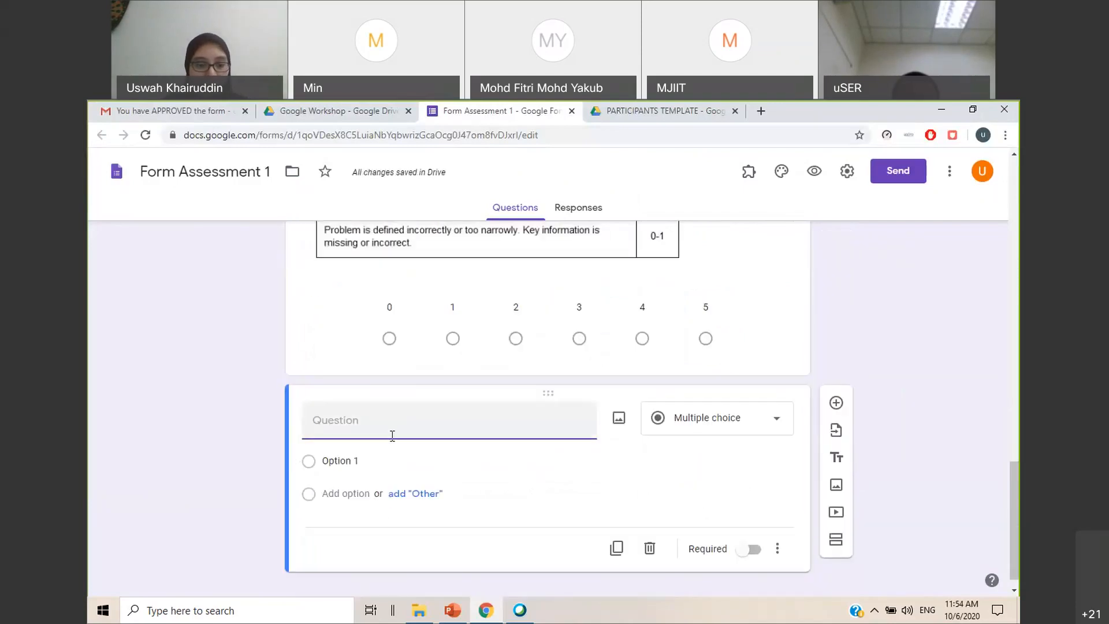
text(2. Method)
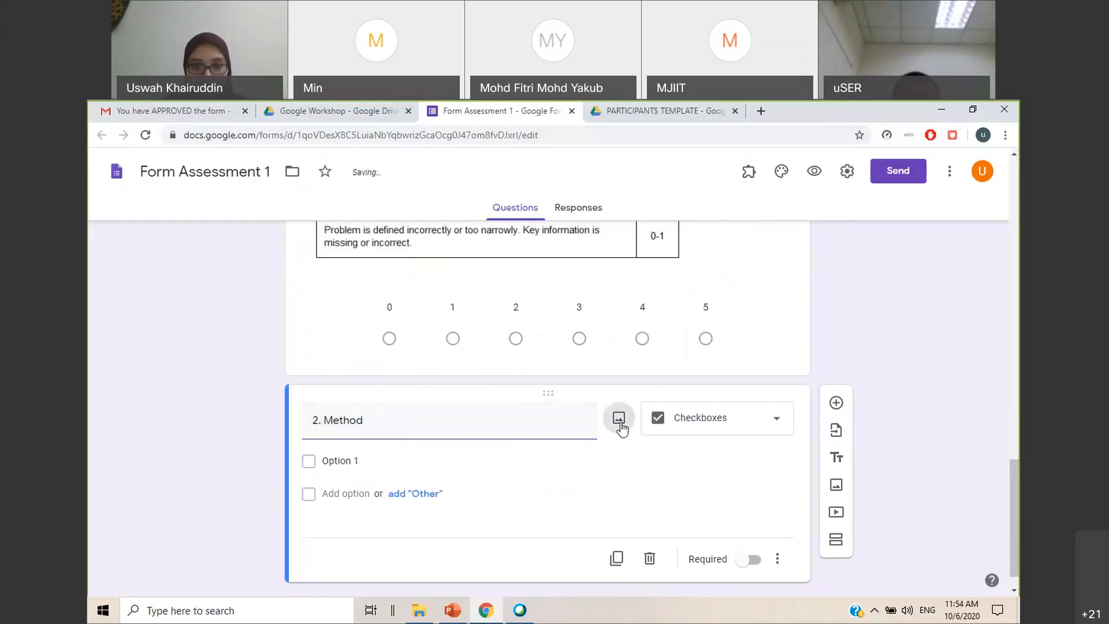
click(618, 417)
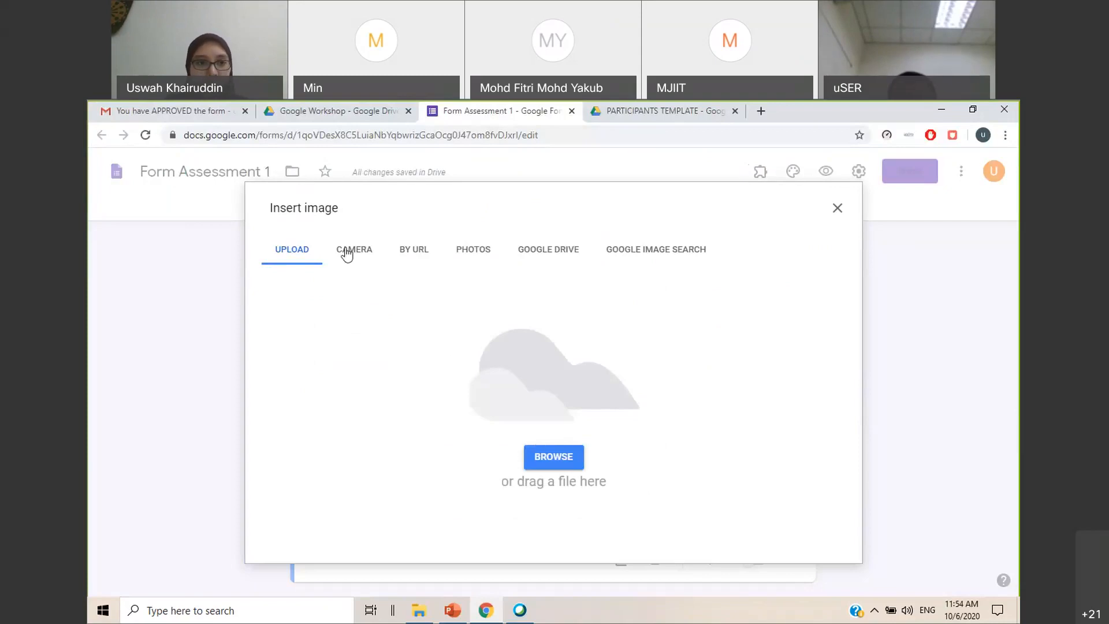
click(546, 452)
click(516, 239)
click(809, 569)
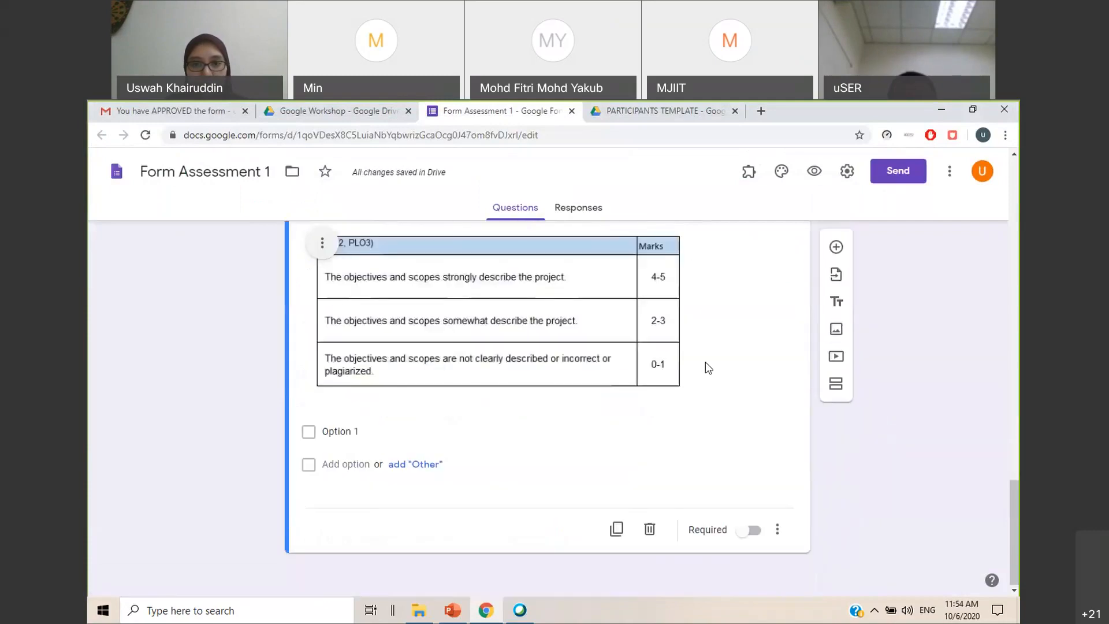
Make the 2. Method question a required linear scale running from 0 to 5
click(751, 271)
click(707, 430)
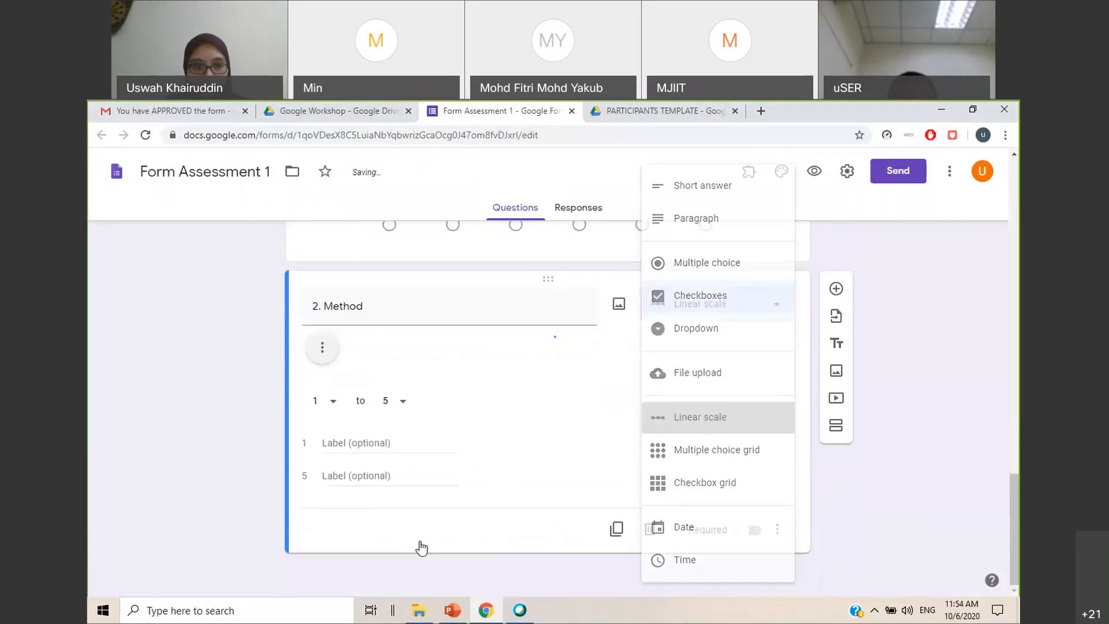
click(338, 511)
click(315, 475)
scroll(831, 442, down, 1)
scroll(830, 442, down, 1)
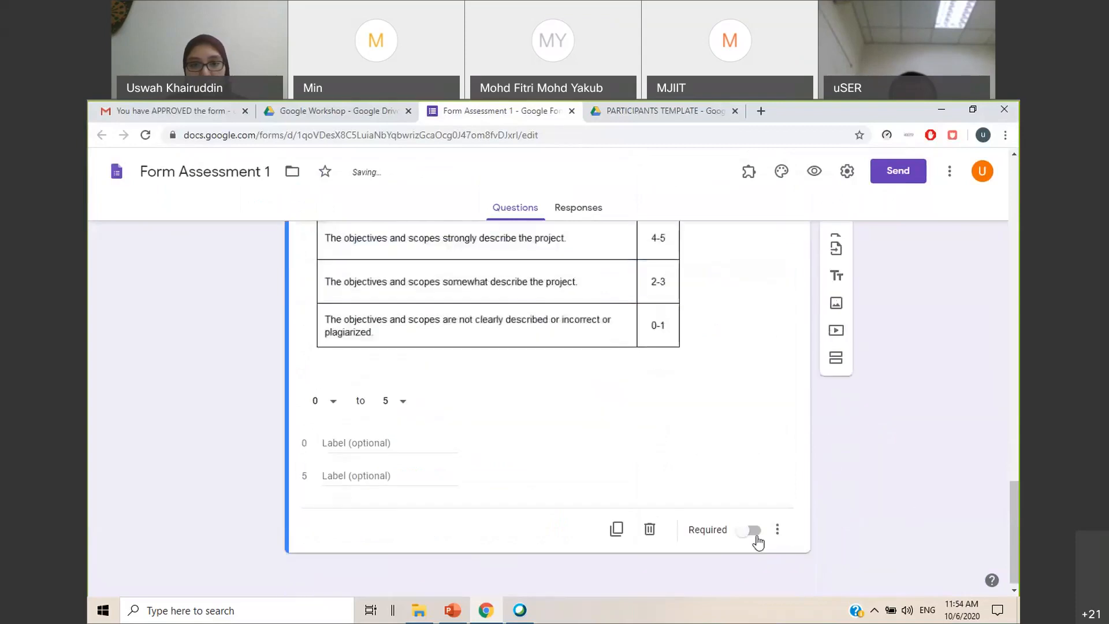
click(752, 533)
scroll(871, 527, up, 1)
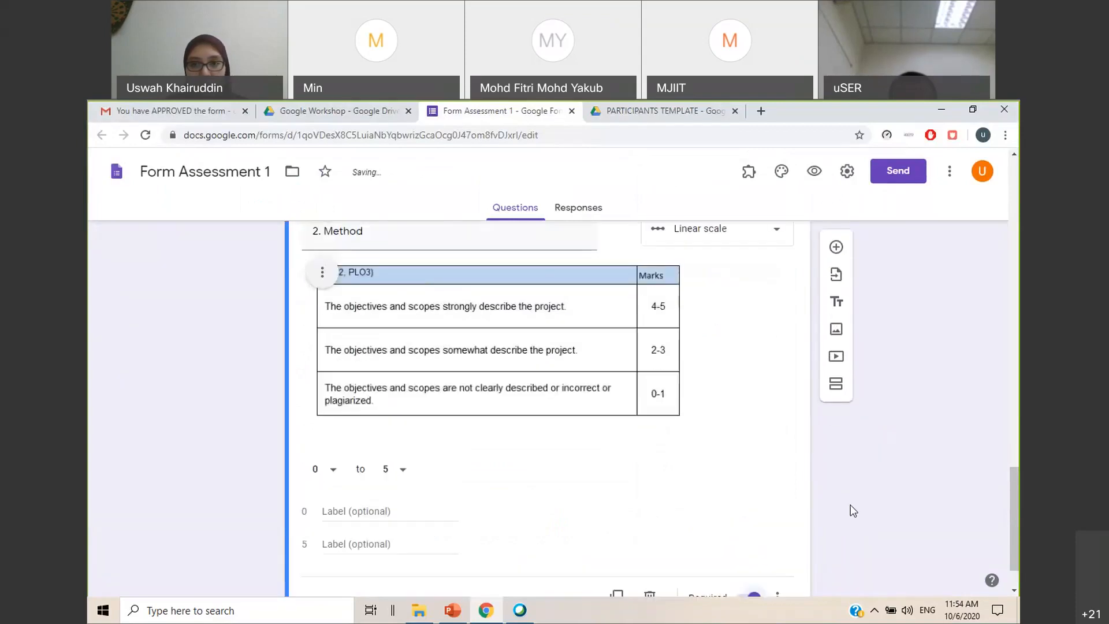
scroll(850, 511, up, 1)
scroll(854, 511, down, 2)
scroll(886, 374, down, 1)
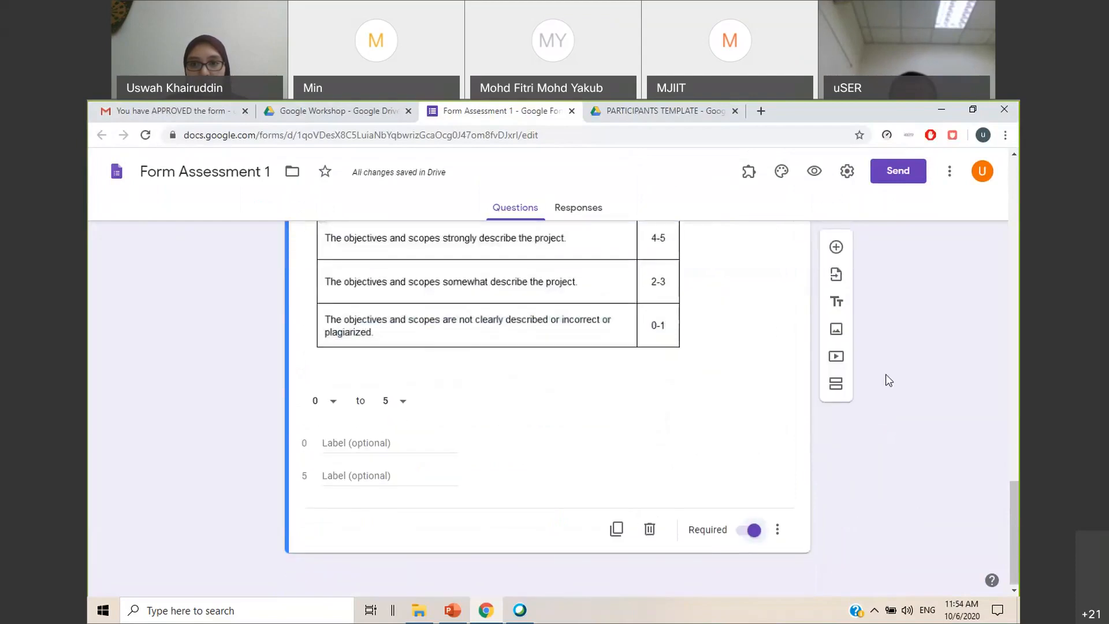
Link the form's responses to a new spreadsheet named Form Assessment 1 (Responses) and return to the questions
drag(1010, 560, 1011, 182)
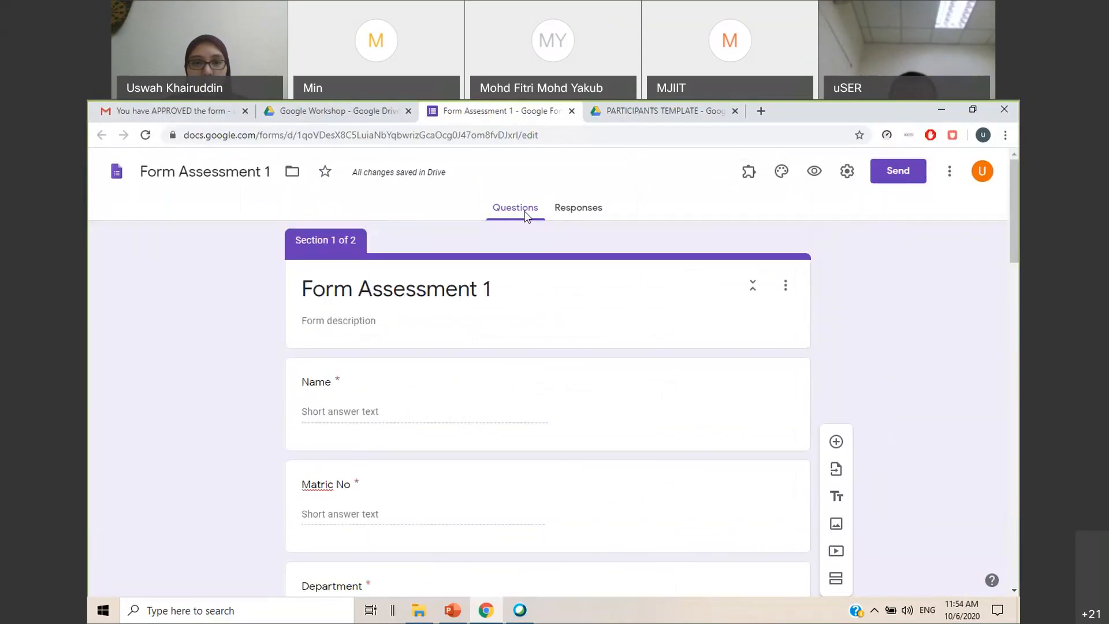
click(579, 212)
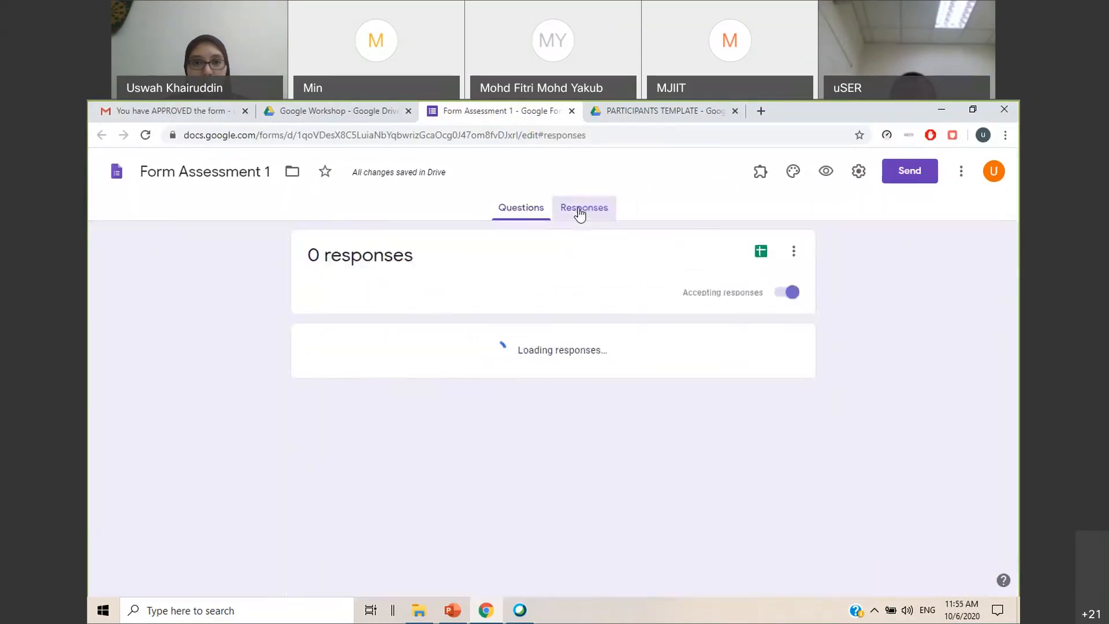
click(791, 253)
click(647, 293)
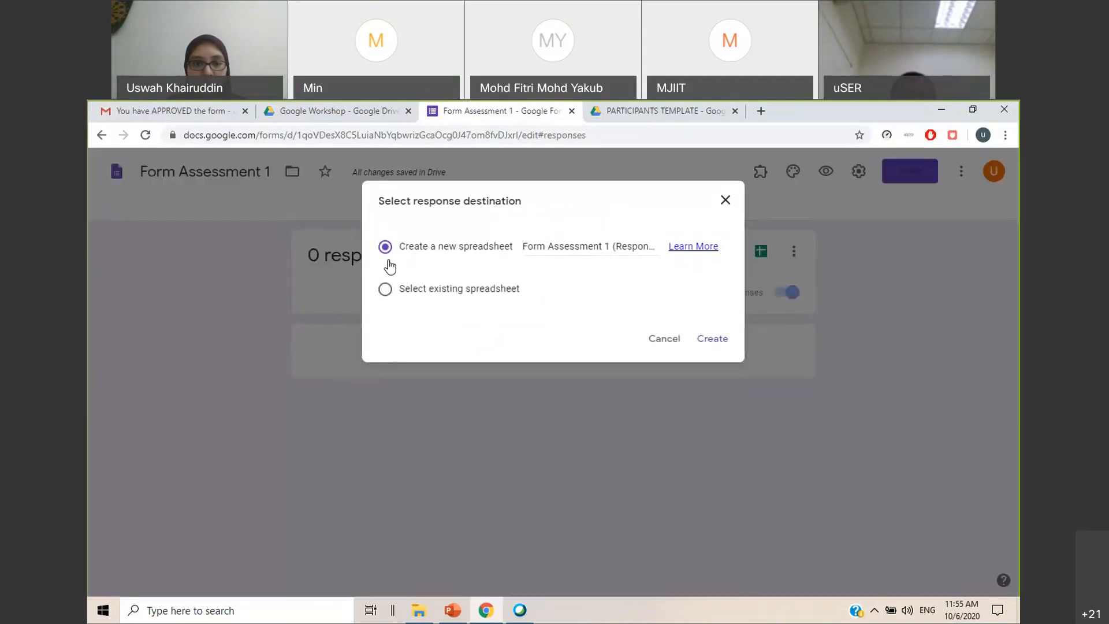
click(713, 341)
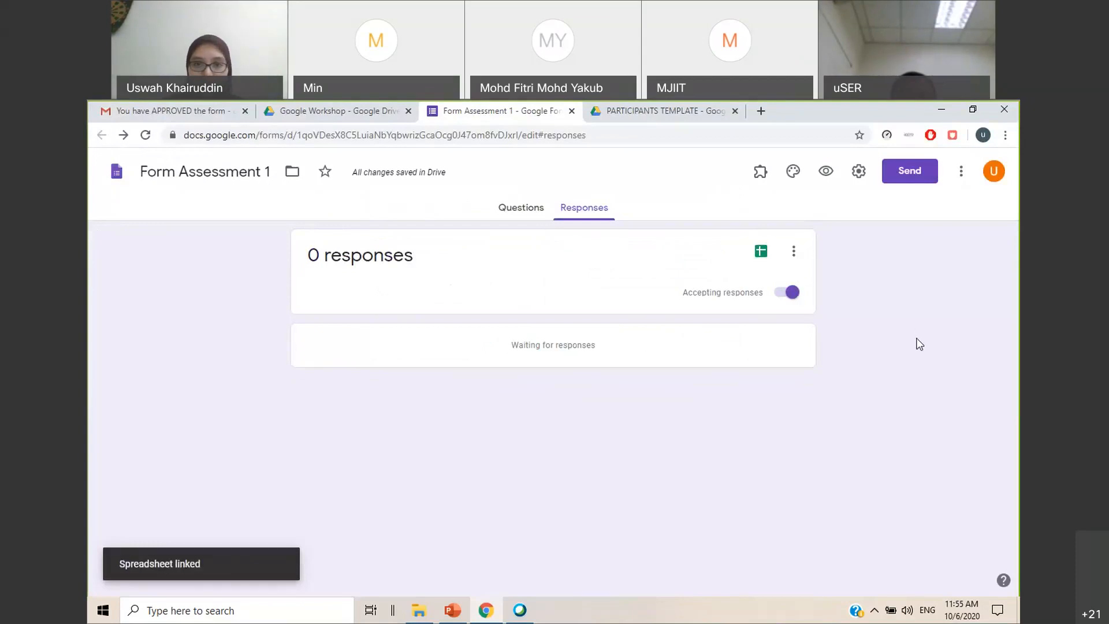
click(527, 218)
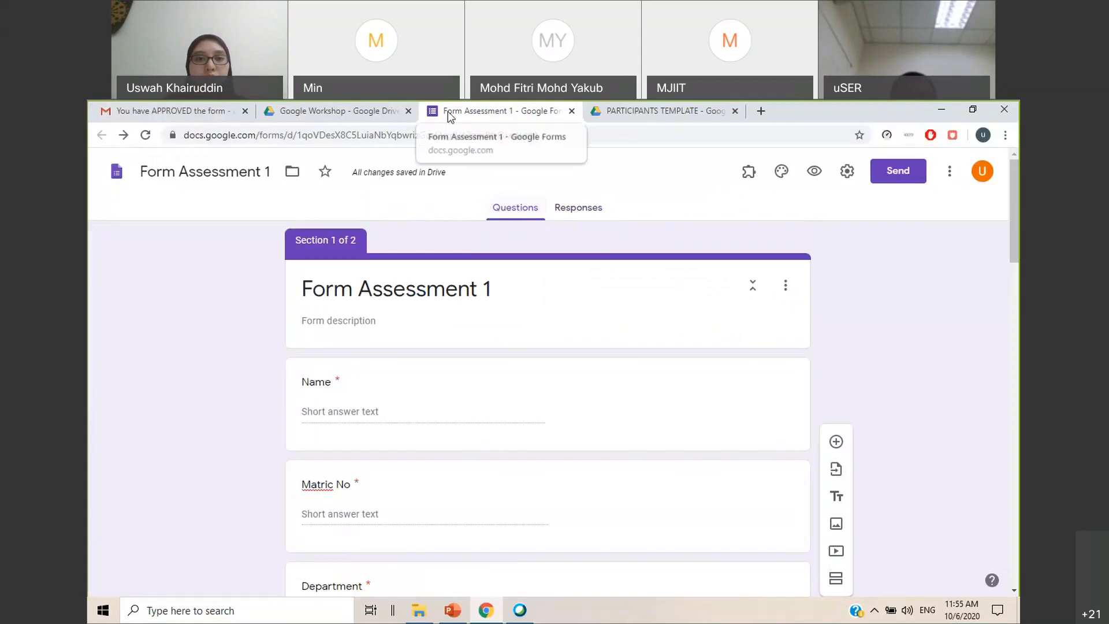
Switch to PowerPoint, check slides 41 and 42 on question images and previewing the form, and return to the form in Chrome
click(452, 610)
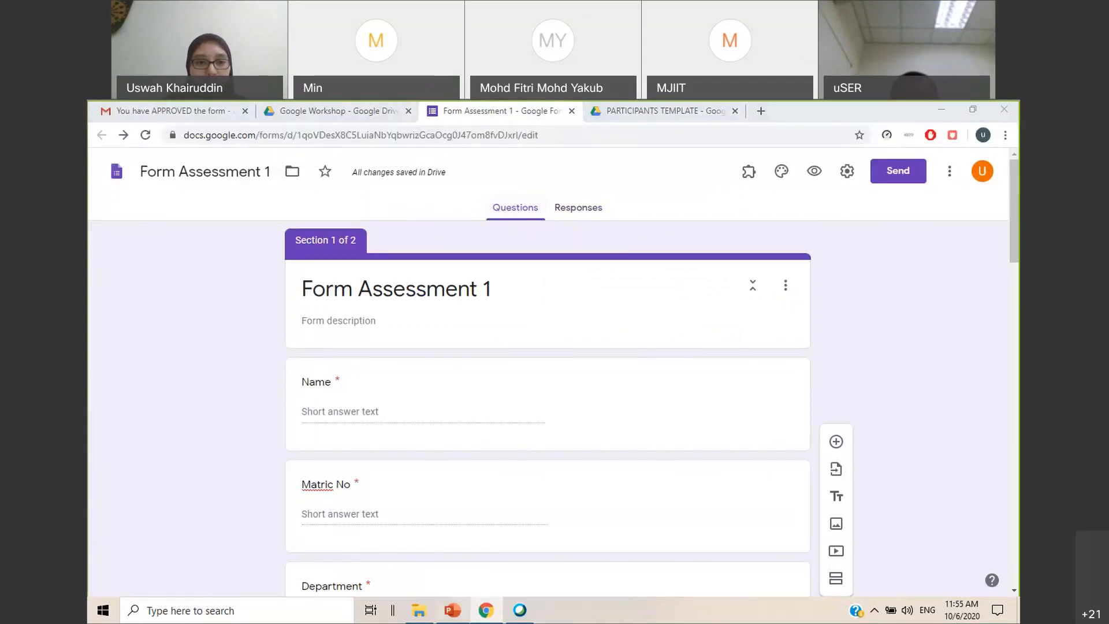
click(162, 483)
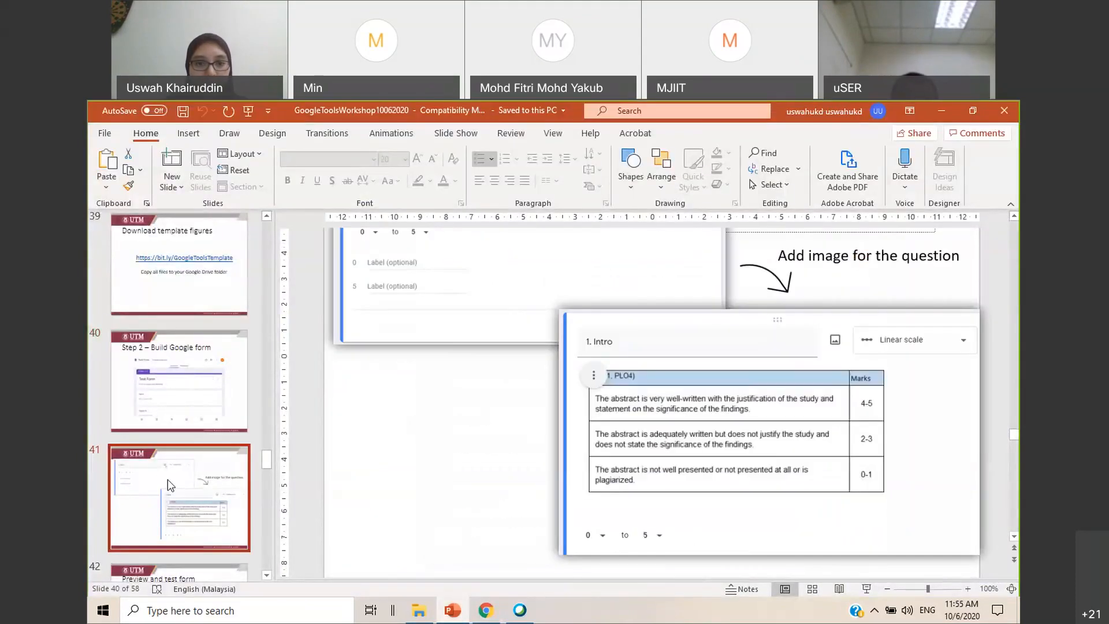
scroll(202, 445, down, 2)
scroll(202, 444, down, 2)
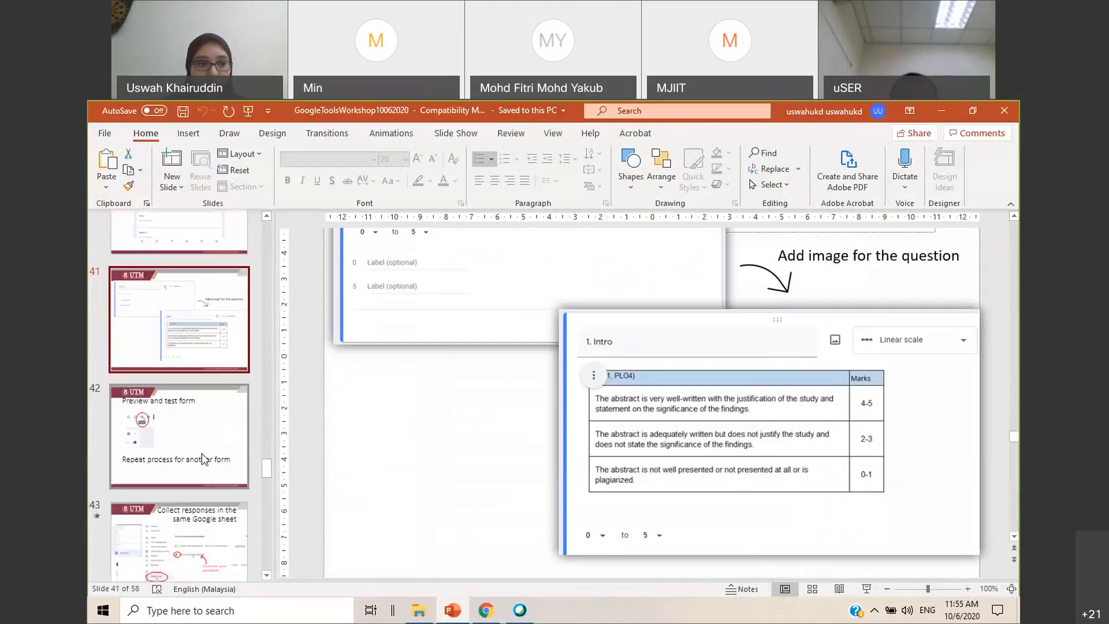
click(234, 411)
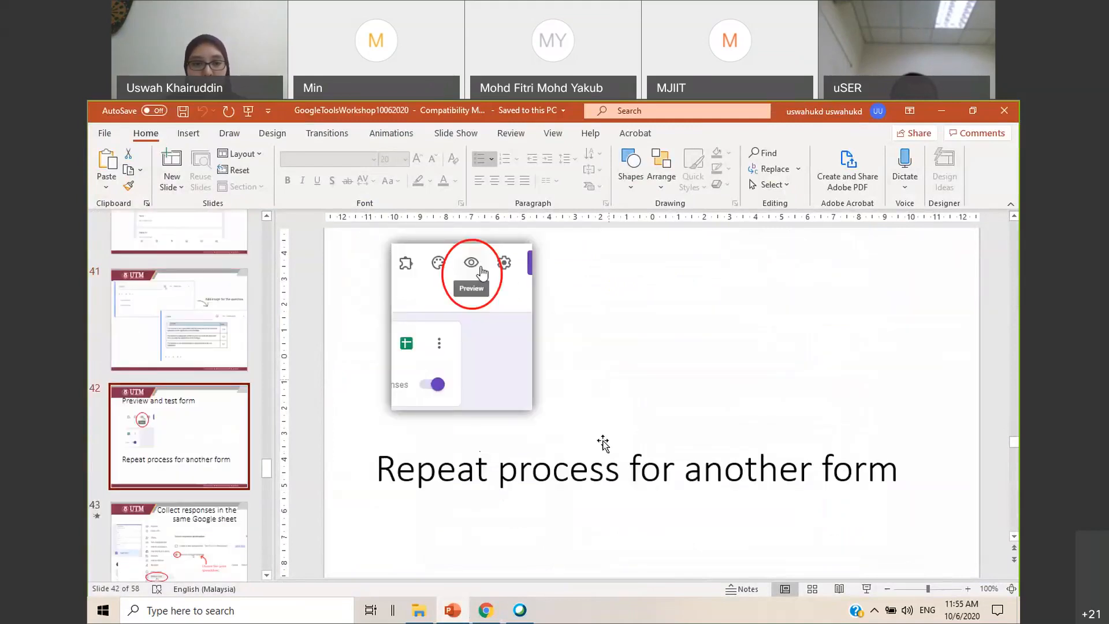
click(486, 610)
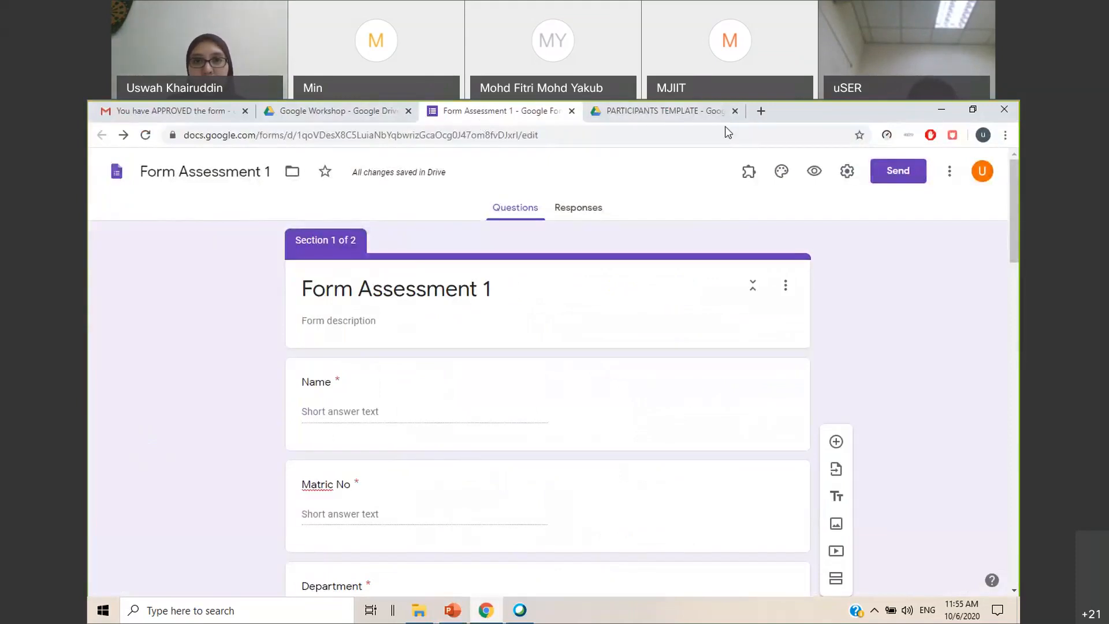
Close the form, refresh the Google Workshop folder in Drive and make a copy of Form Assessment 1
drag(480, 120, 332, 127)
click(408, 110)
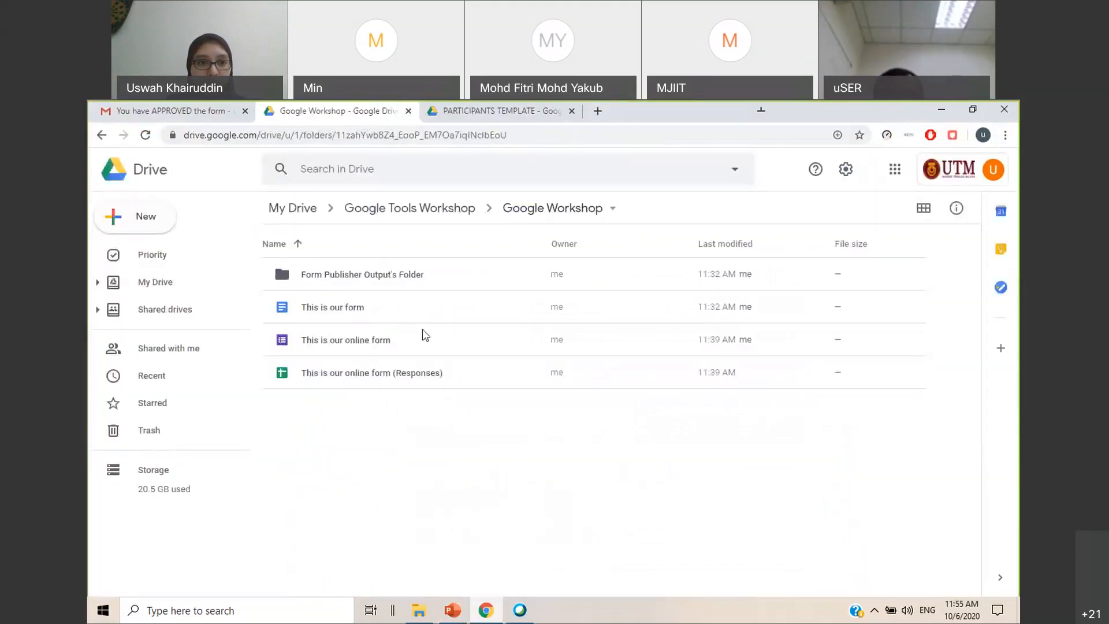
click(149, 137)
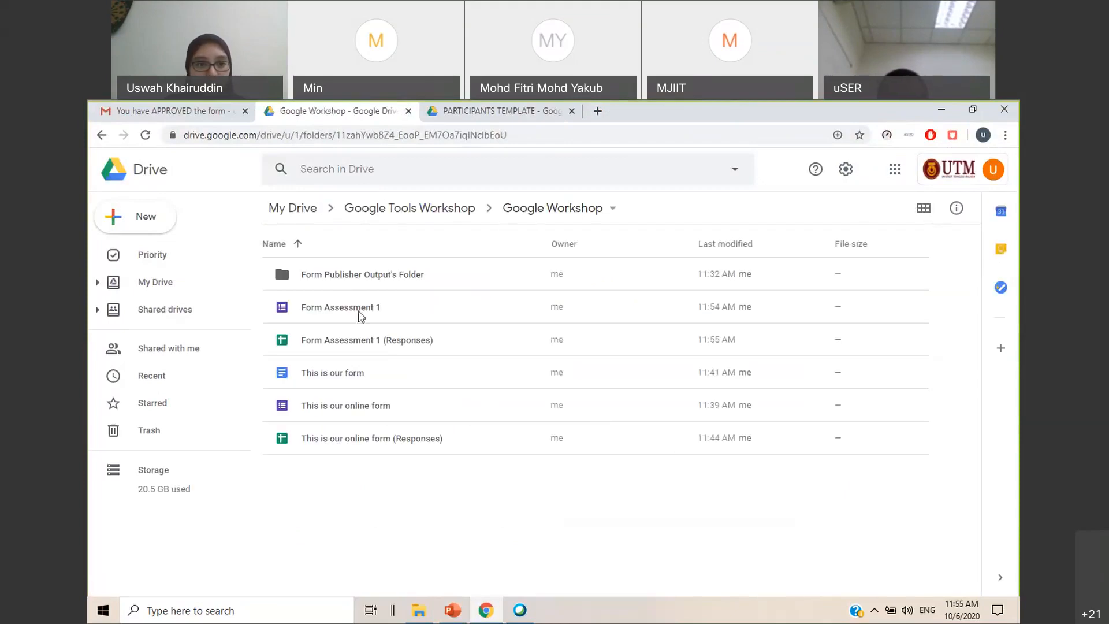
click(350, 312)
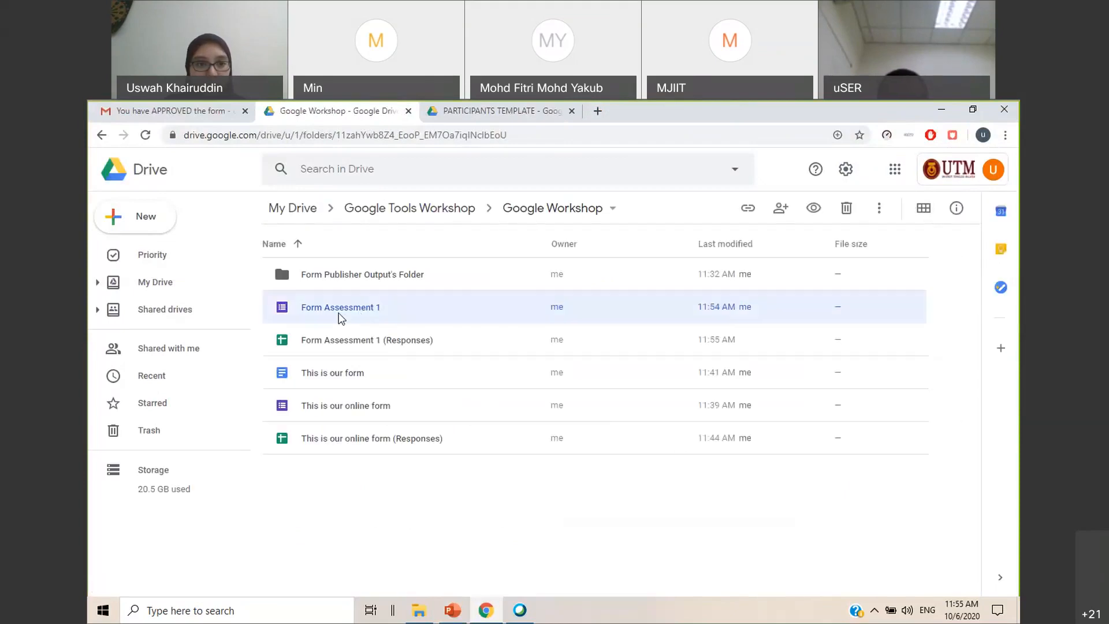
right_click(375, 316)
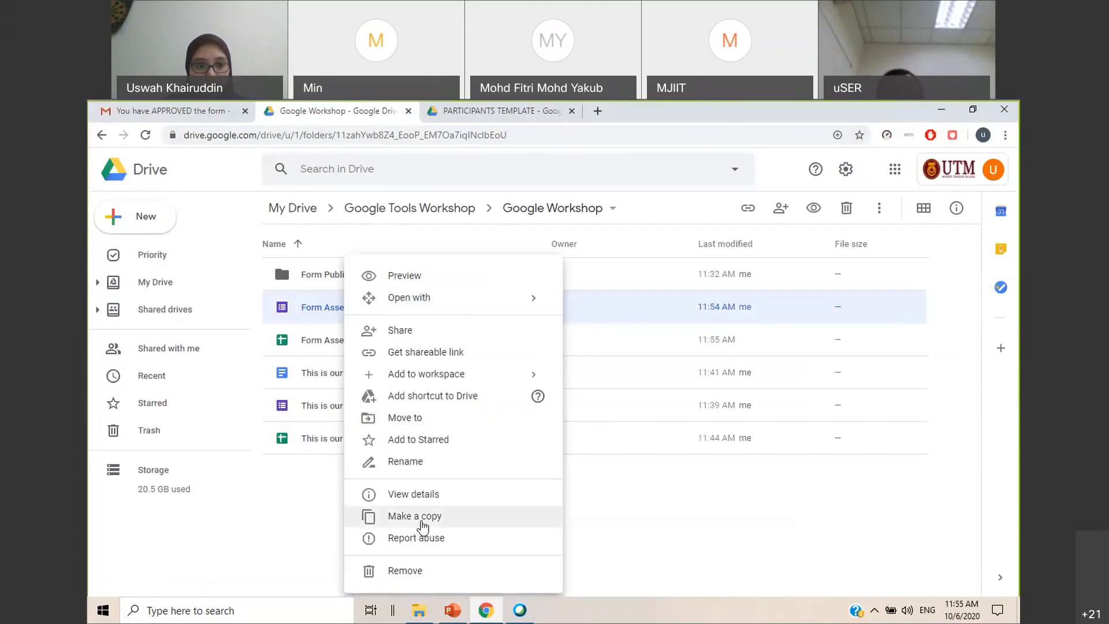
click(421, 523)
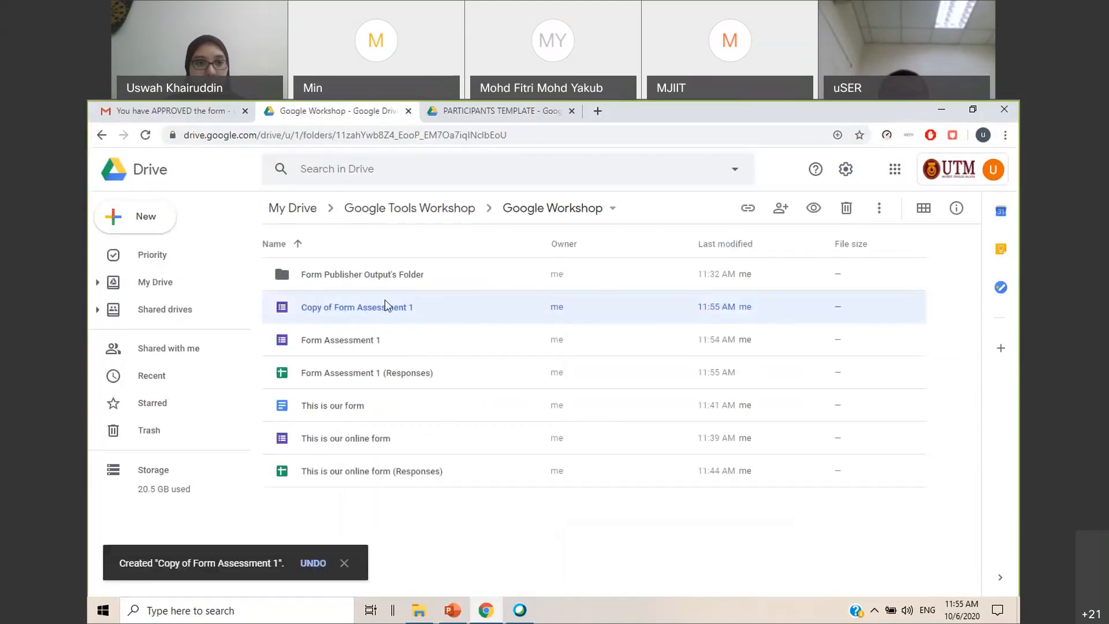
Rename the copied form as Form Assessment 2
right_click(384, 302)
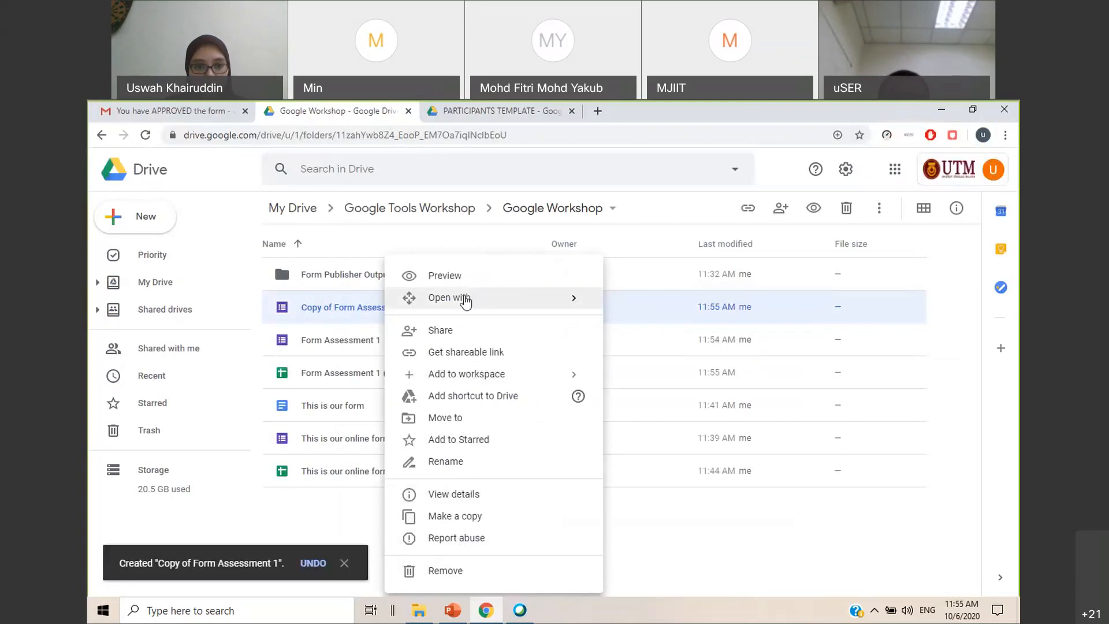
click(468, 465)
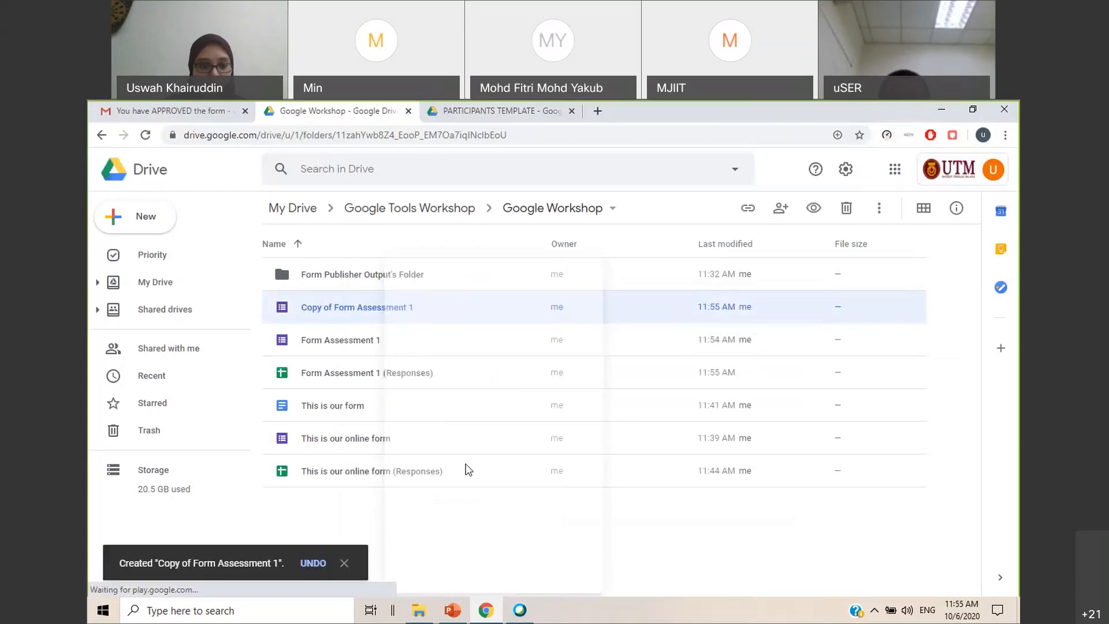
text(Form Assessment n)
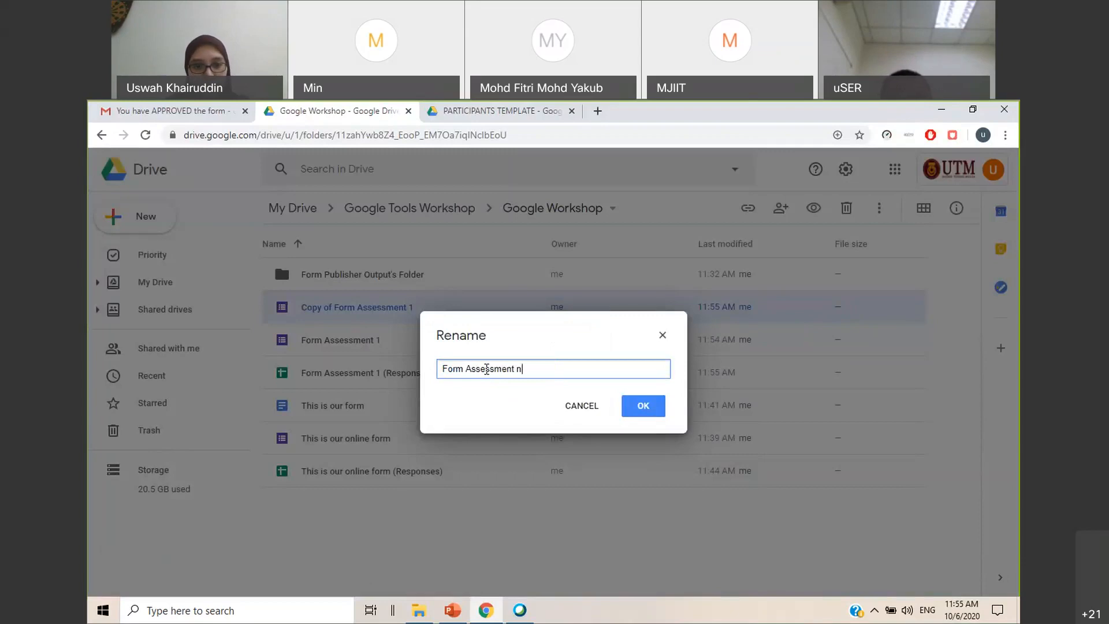
key(BackSpace)
text(2)
click(647, 409)
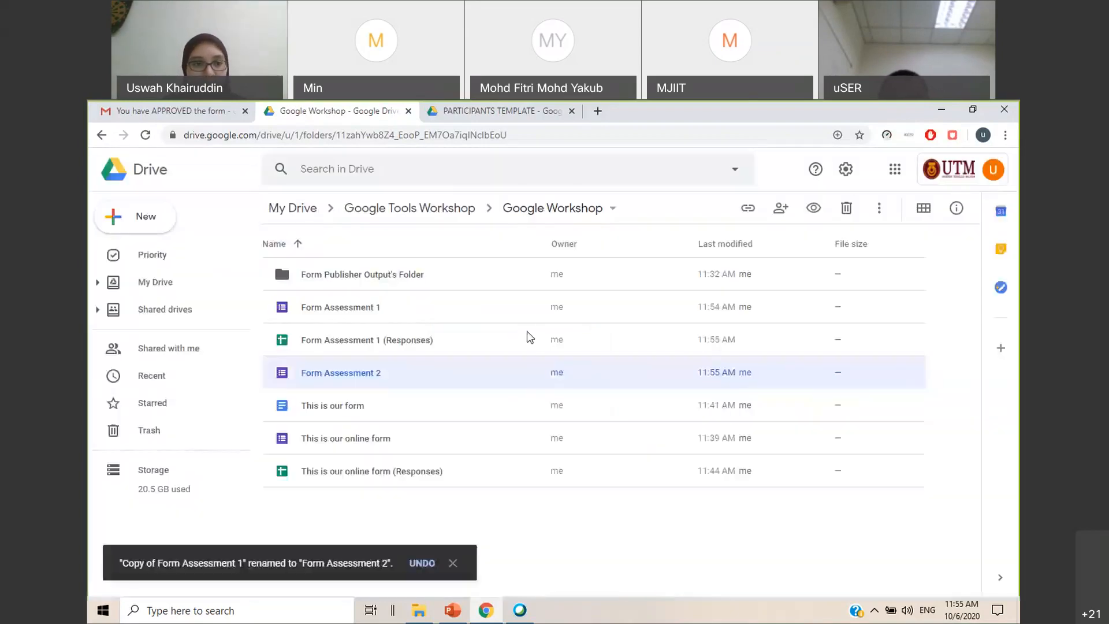
Open Form Assessment 2 and change its theme colour to light orange
double_click(351, 377)
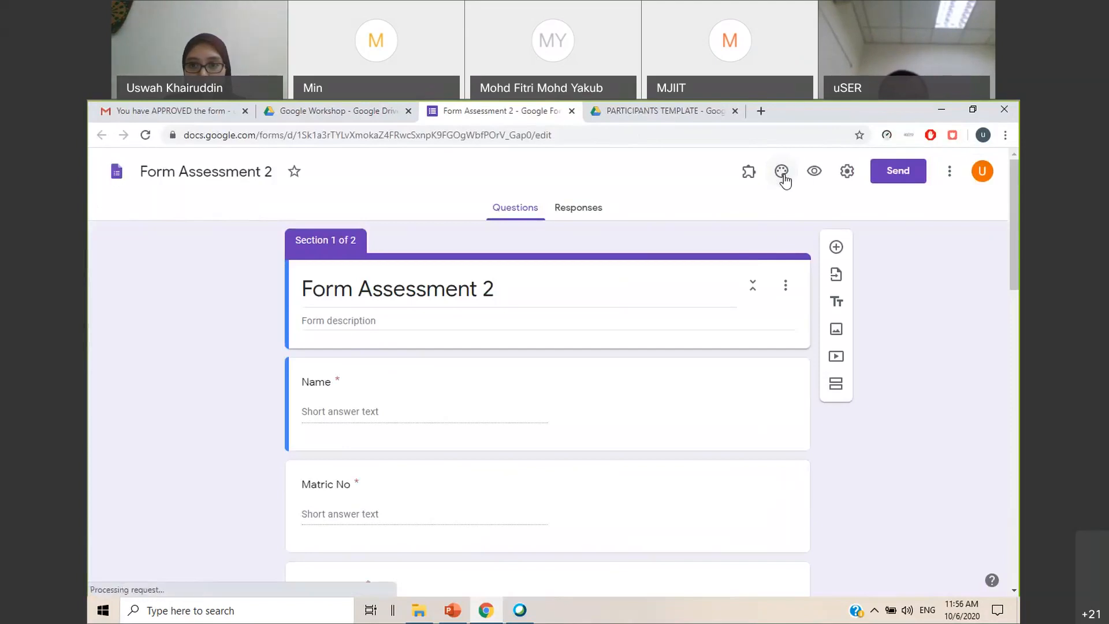
click(783, 173)
click(854, 408)
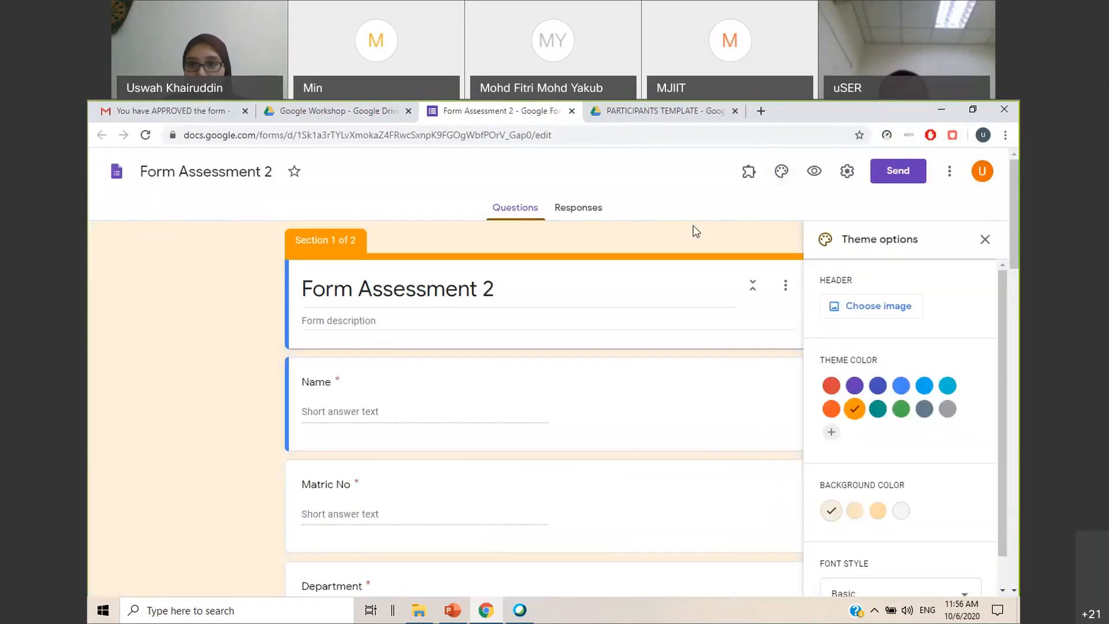
click(985, 240)
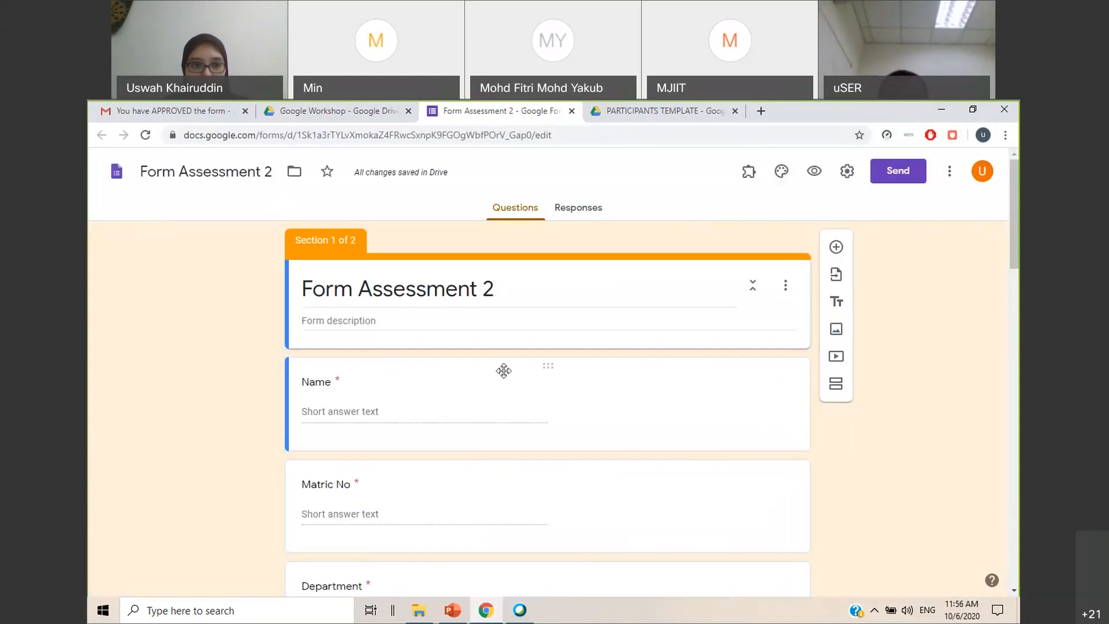
Rename the first marking question in section 2 from Intro to 1. Result
scroll(504, 371, down, 6)
scroll(504, 376, down, 8)
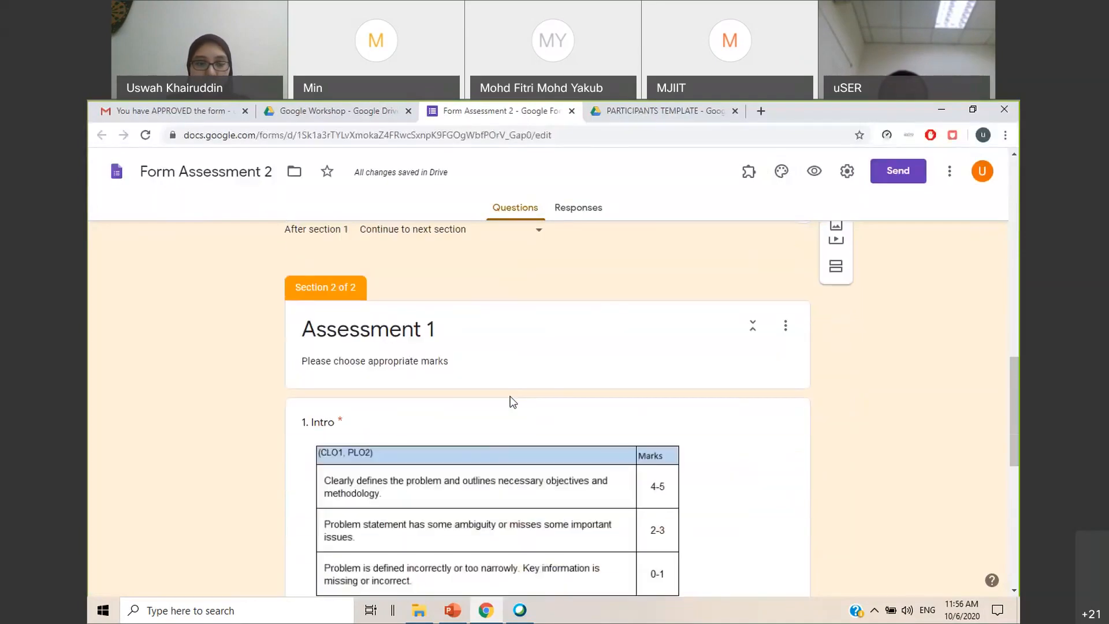
scroll(431, 365, down, 1)
scroll(427, 364, up, 1)
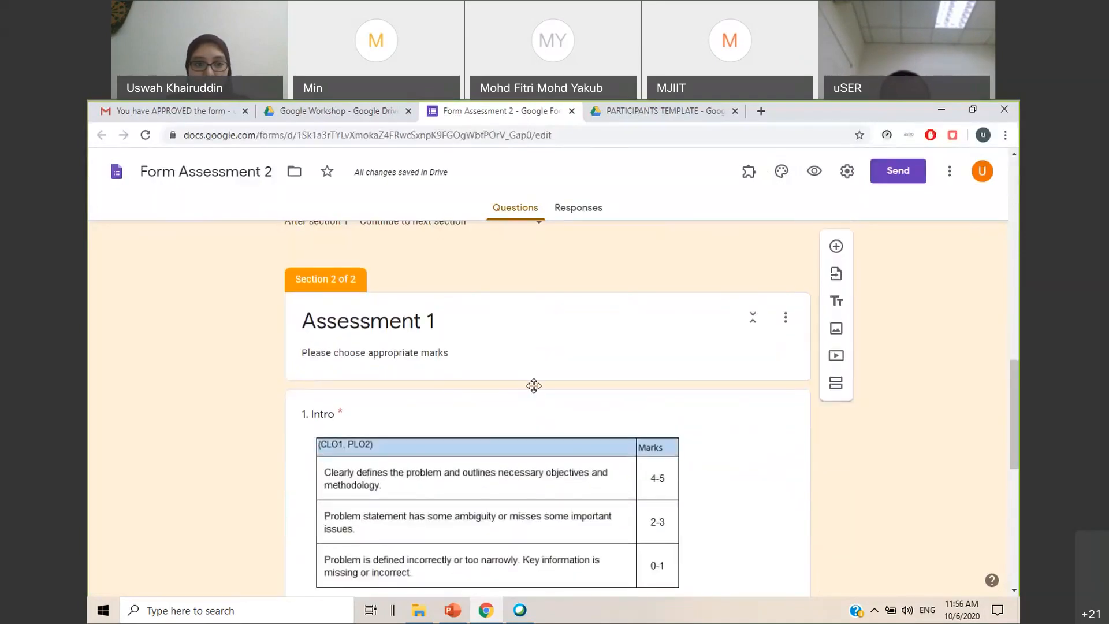
scroll(509, 385, down, 2)
scroll(485, 384, up, 1)
click(326, 347)
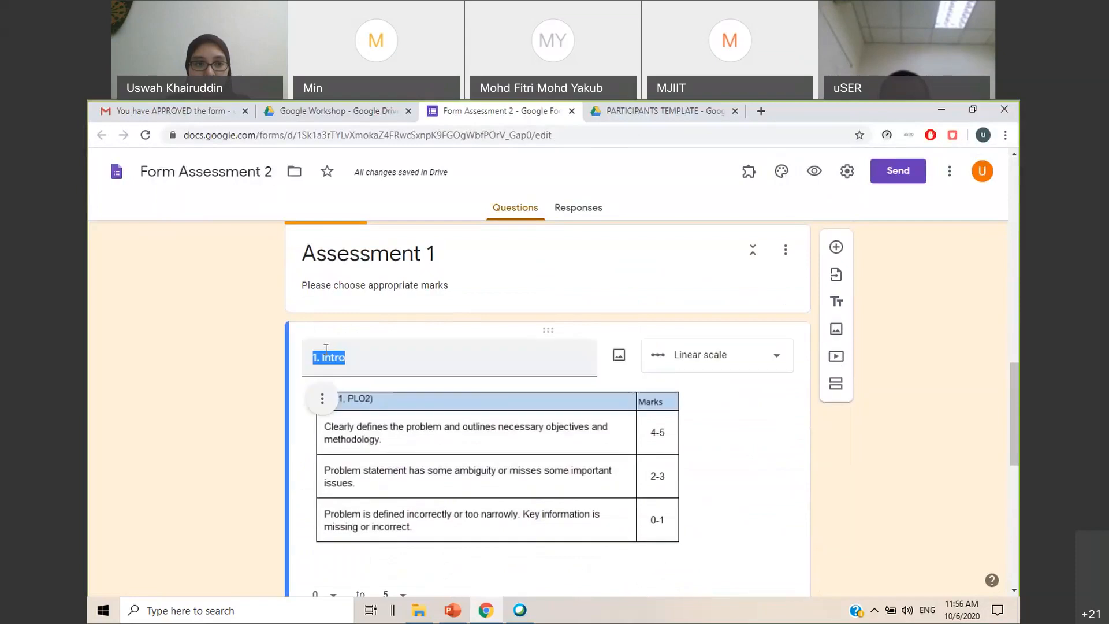
click(357, 358)
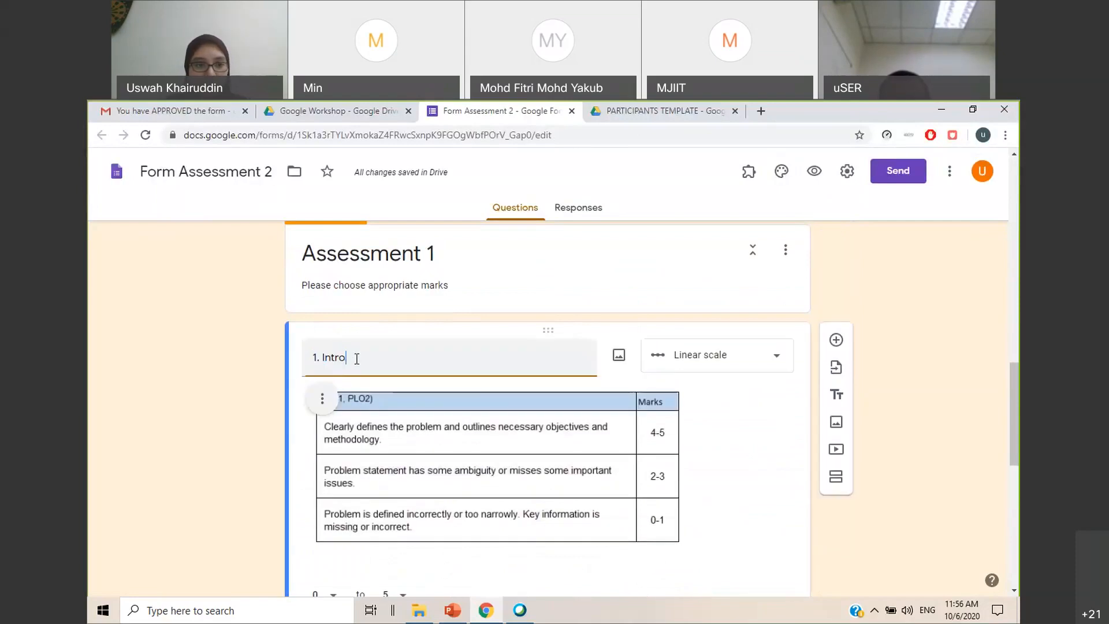
drag(347, 358, 322, 358)
text(Result)
Rename the second marking question as 2. Conclusion
scroll(372, 405, down, 3)
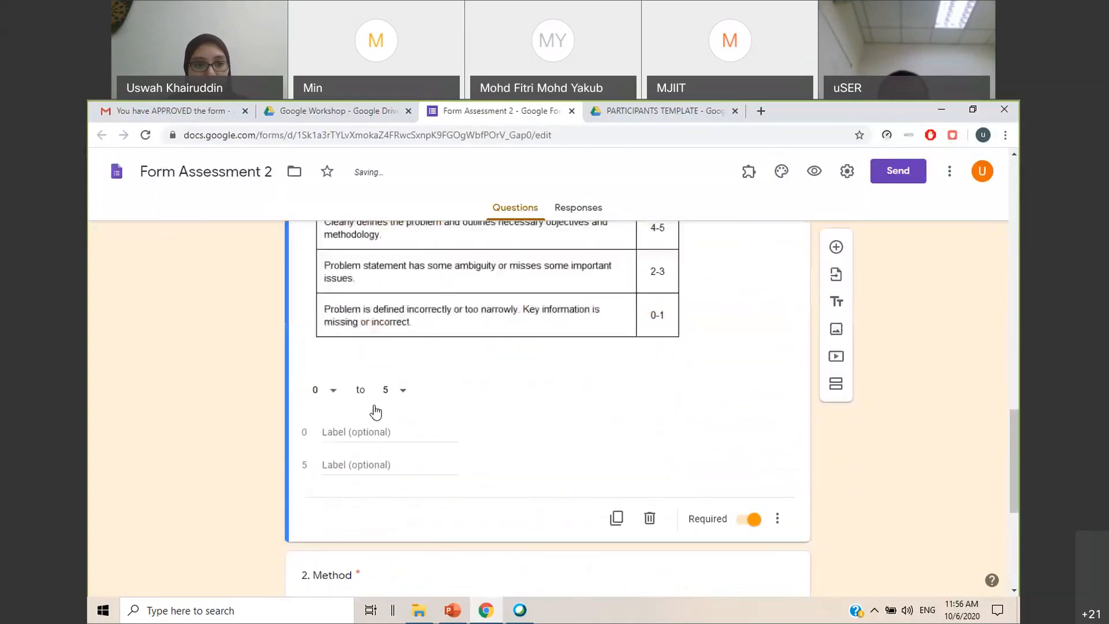
scroll(575, 436, down, 2)
click(330, 441)
drag(363, 341, 325, 340)
text(Conclusion)
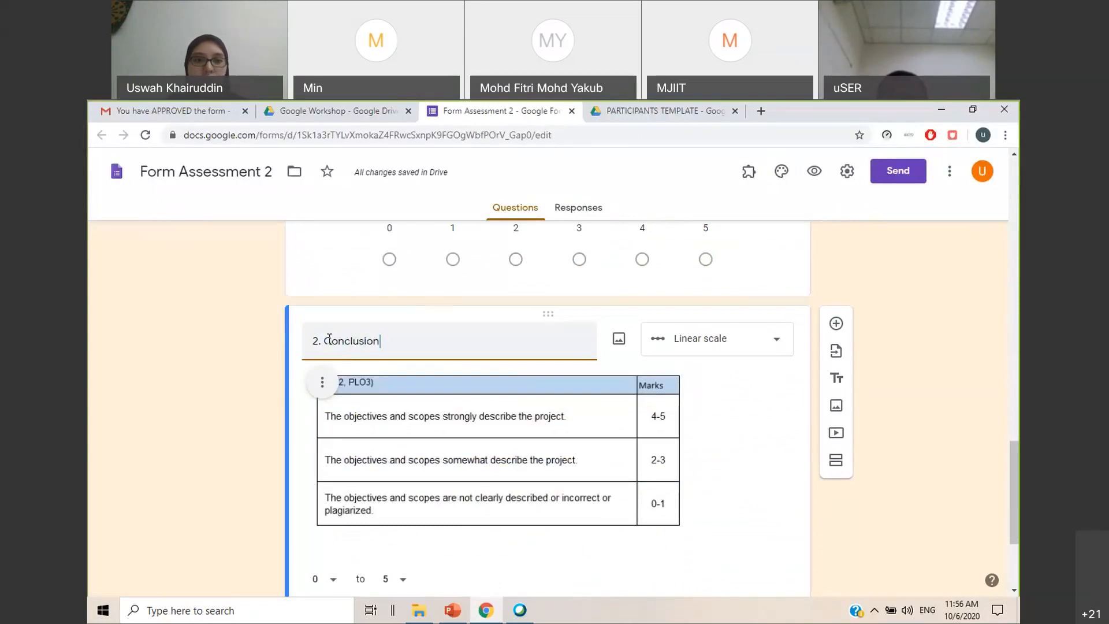
click(925, 273)
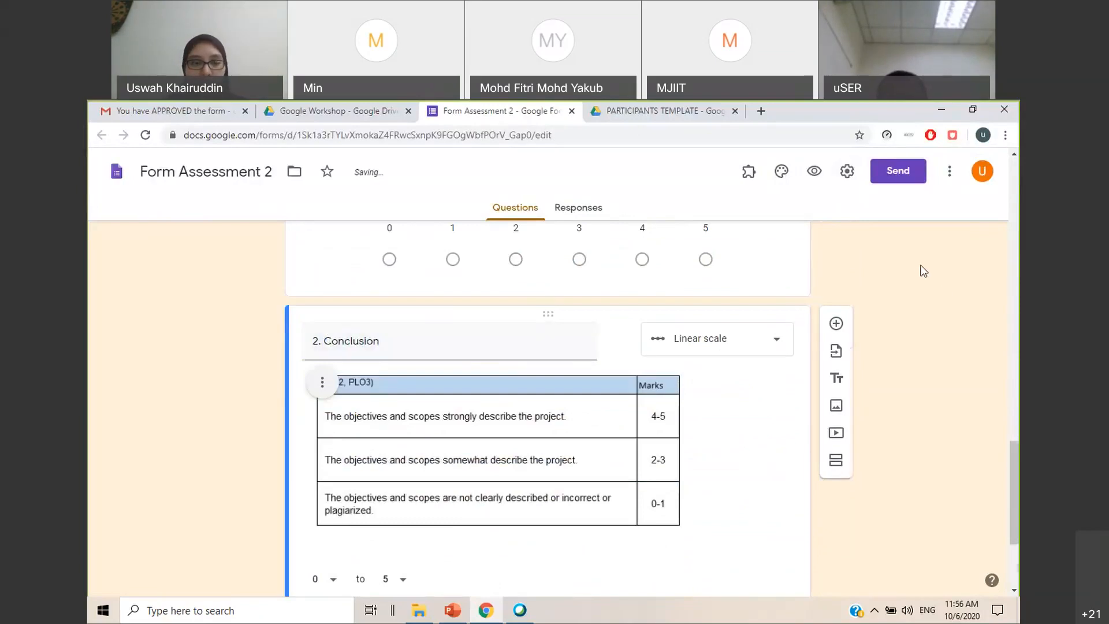
Link Form Assessment 2's responses to the existing spreadsheet Form Assessment 1 (Responses)
scroll(922, 268, down, 3)
scroll(922, 269, up, 15)
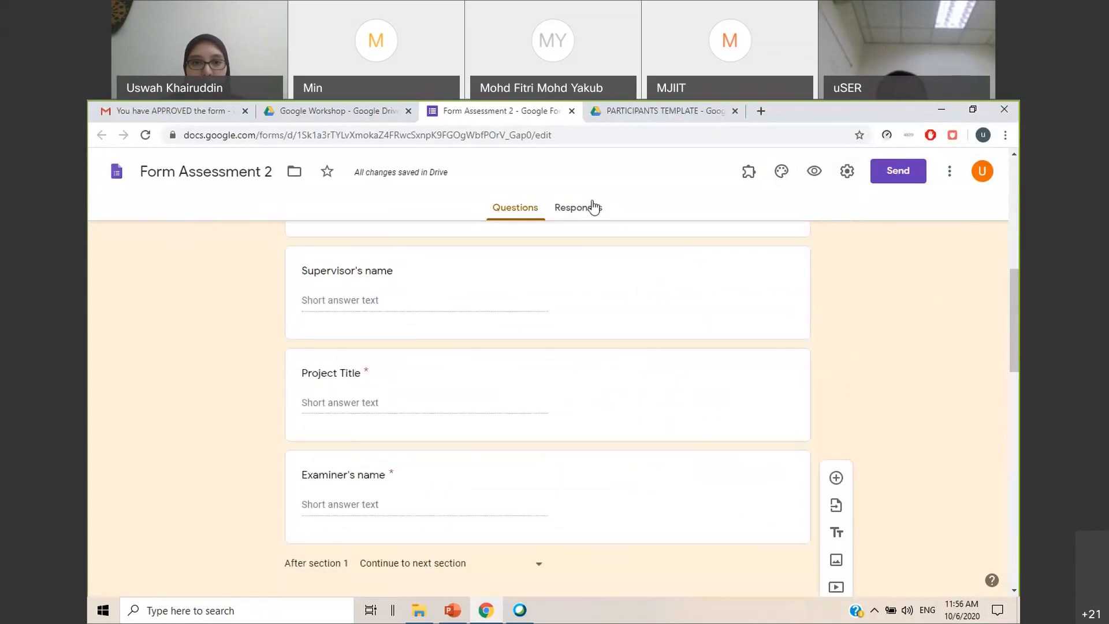
click(589, 207)
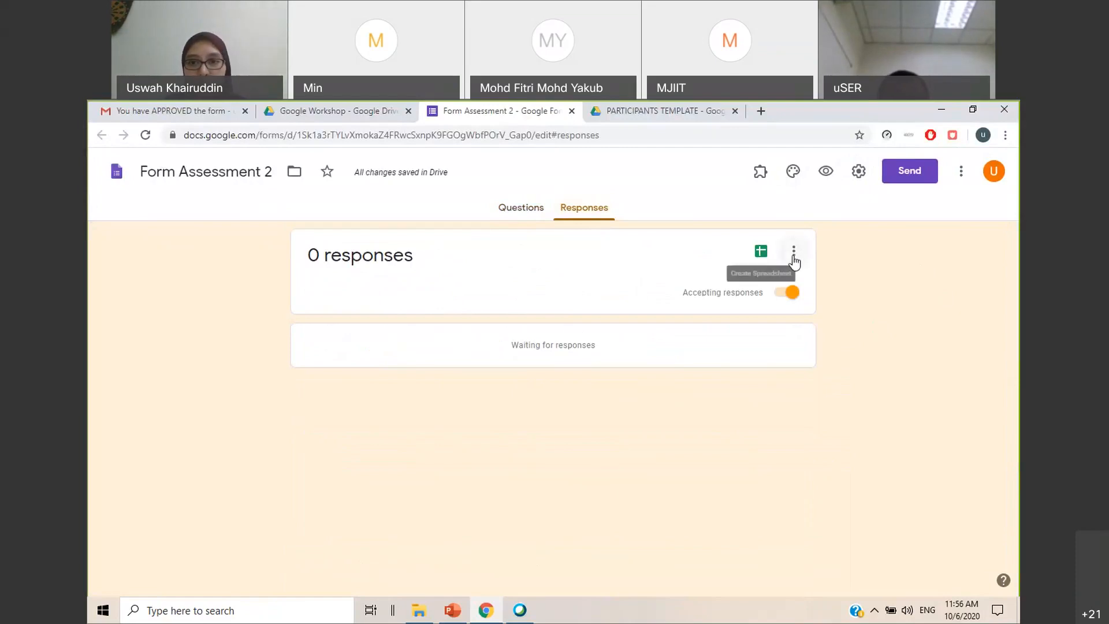
click(794, 254)
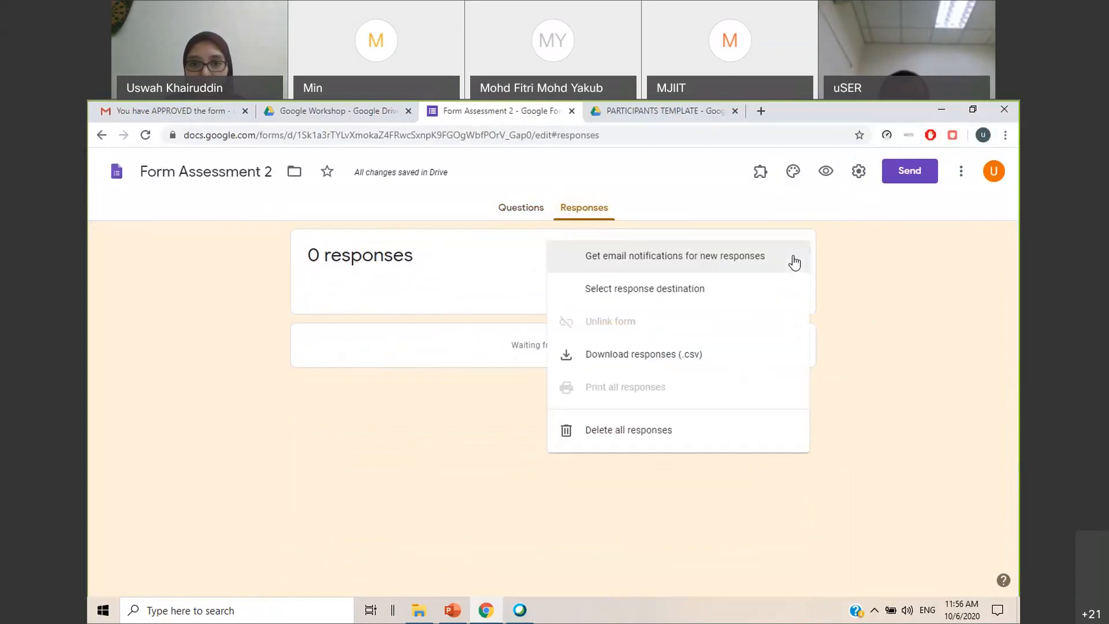
click(677, 292)
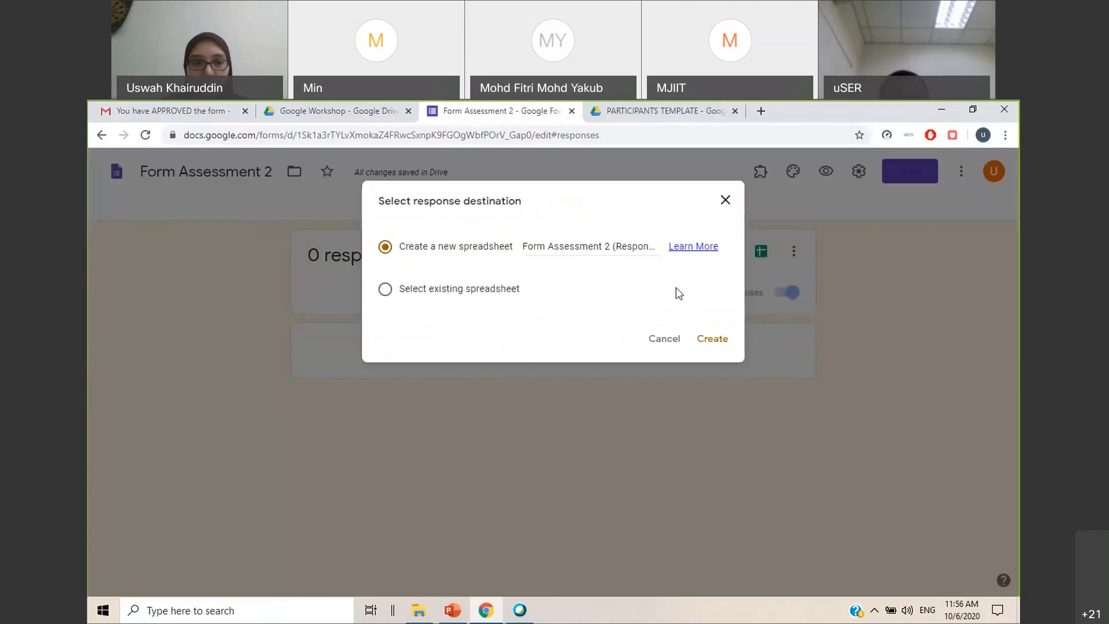
click(419, 292)
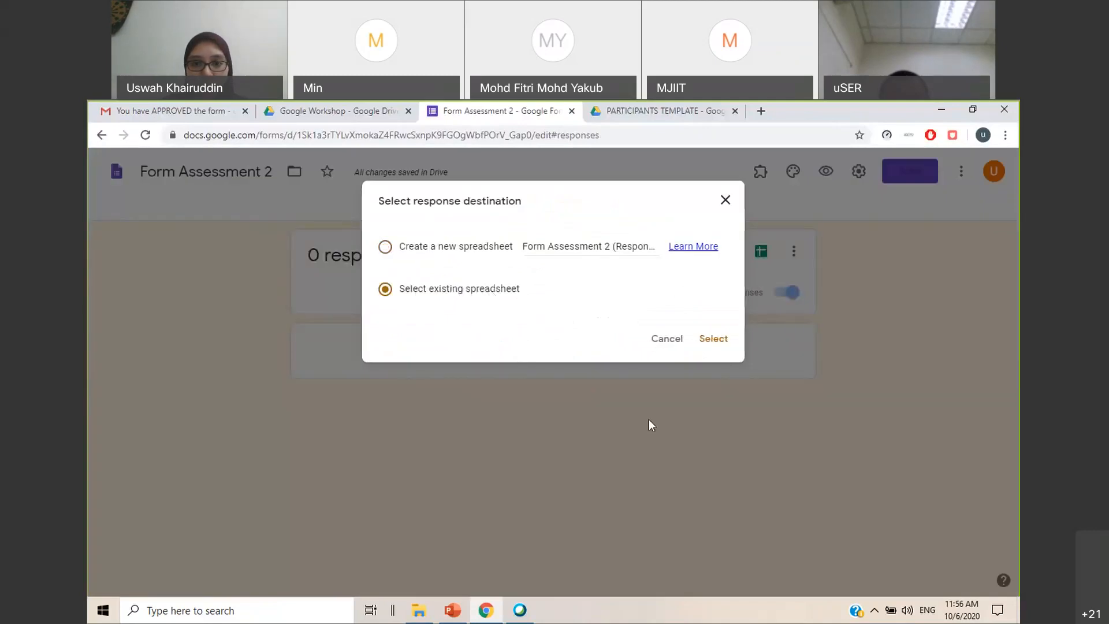
click(706, 340)
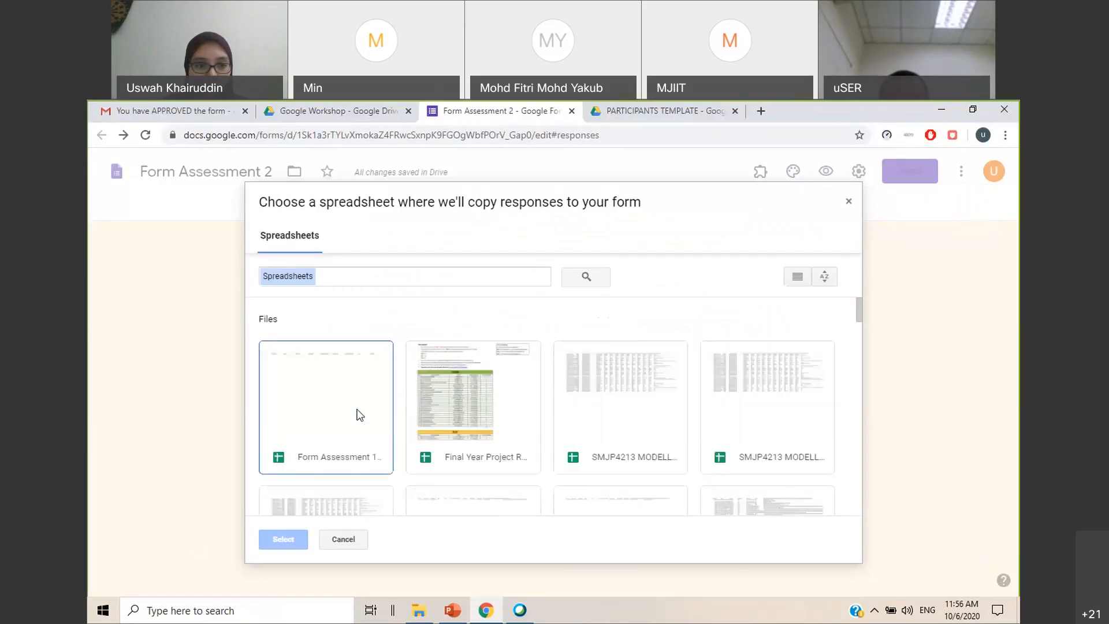
click(321, 391)
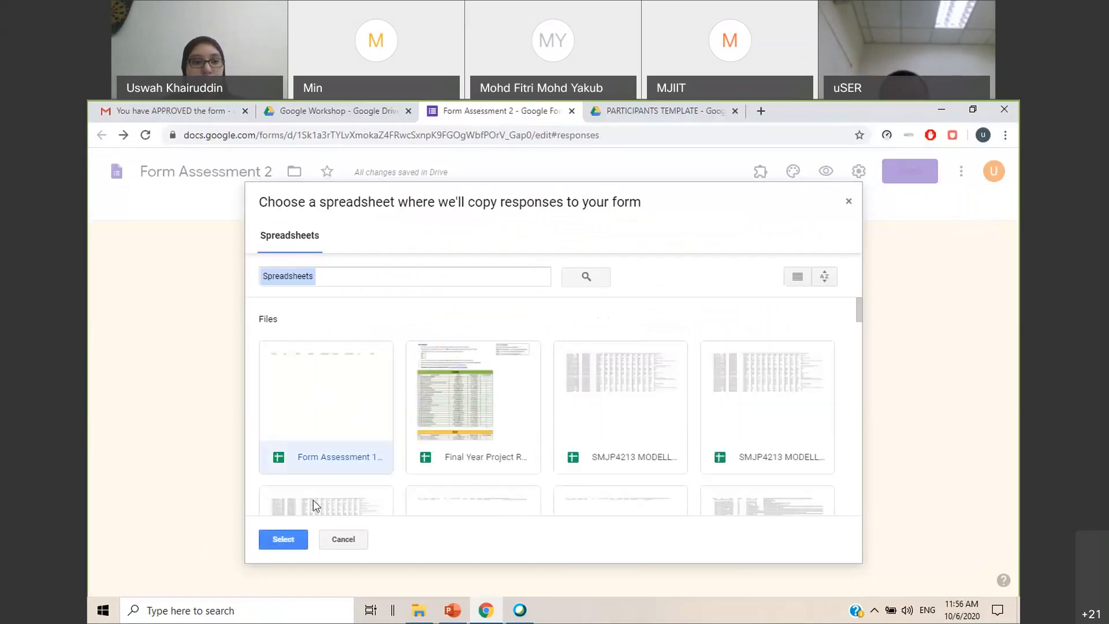
click(287, 540)
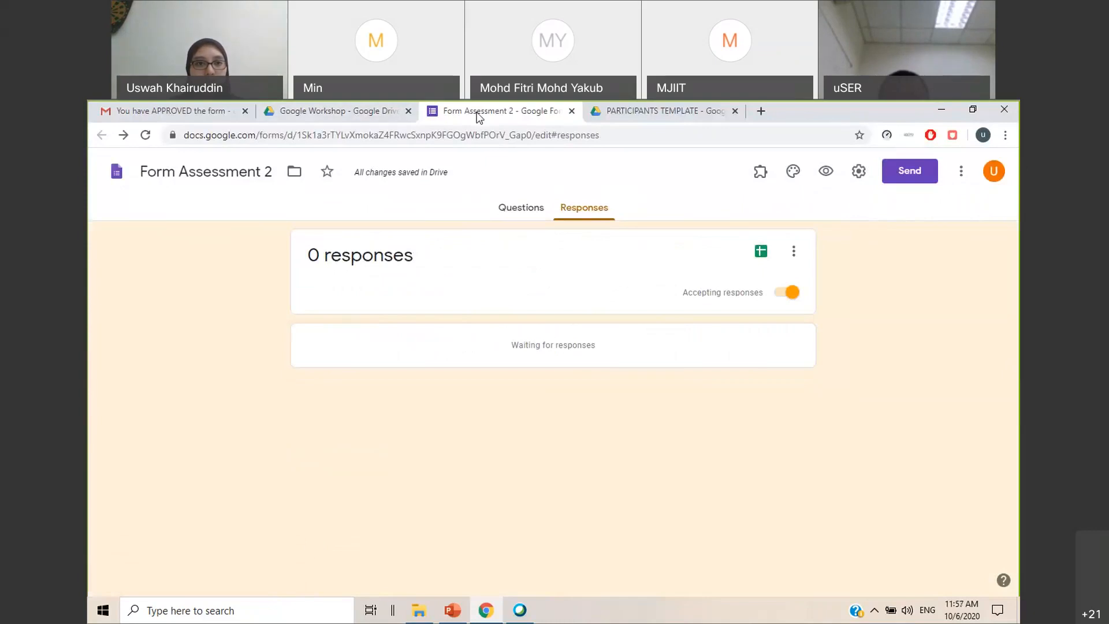
Close Form Assessment 2 and open the Form Assessment 1 (Responses) spreadsheet from the Google Workshop folder
click(376, 119)
click(462, 120)
drag(462, 121, 786, 121)
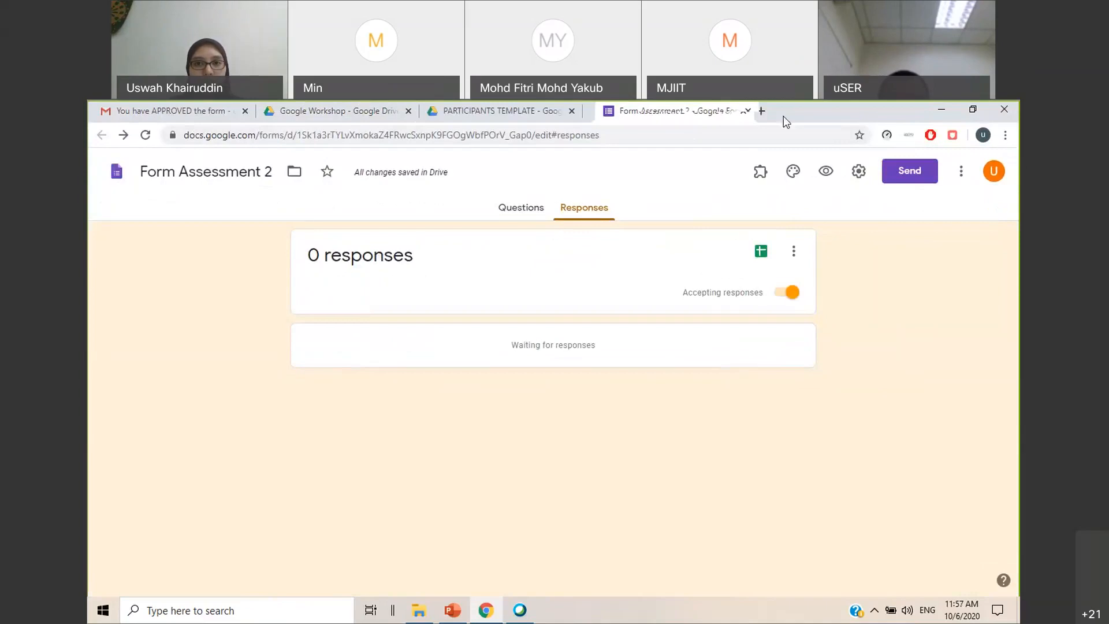
click(746, 110)
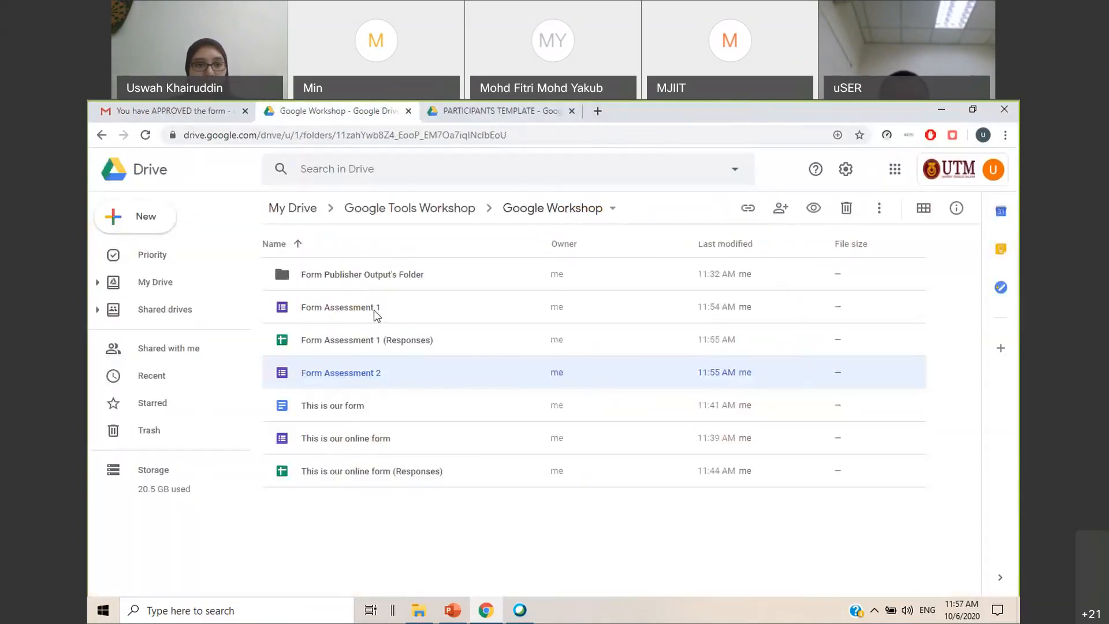
double_click(341, 348)
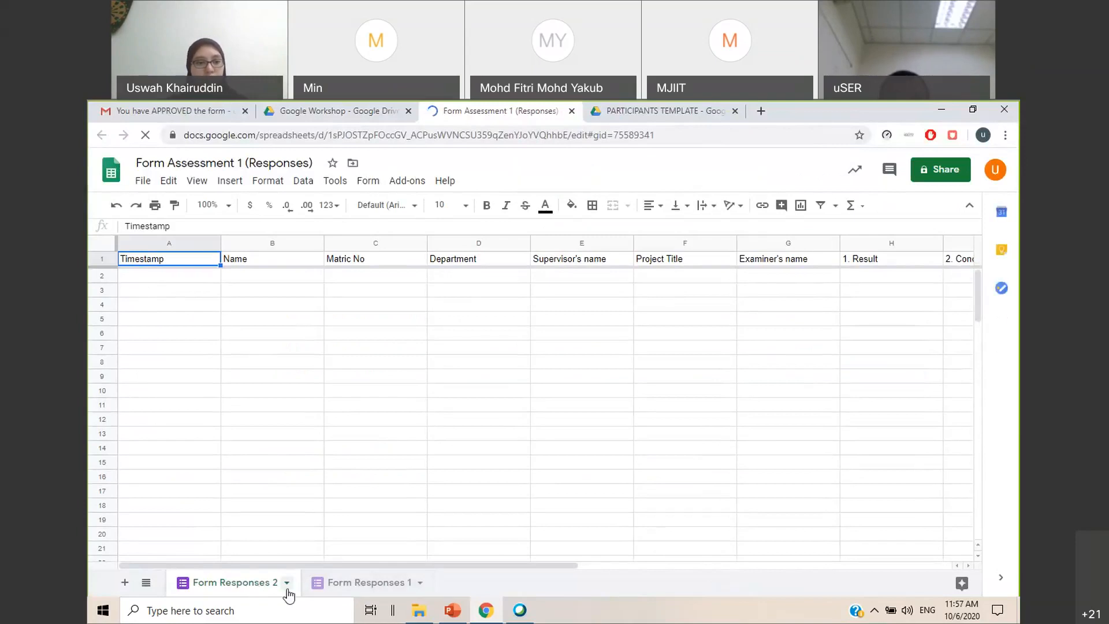
Move the Form Responses 2 sheet after Form Responses 1 and check the column headings on both sheets
drag(218, 587, 354, 578)
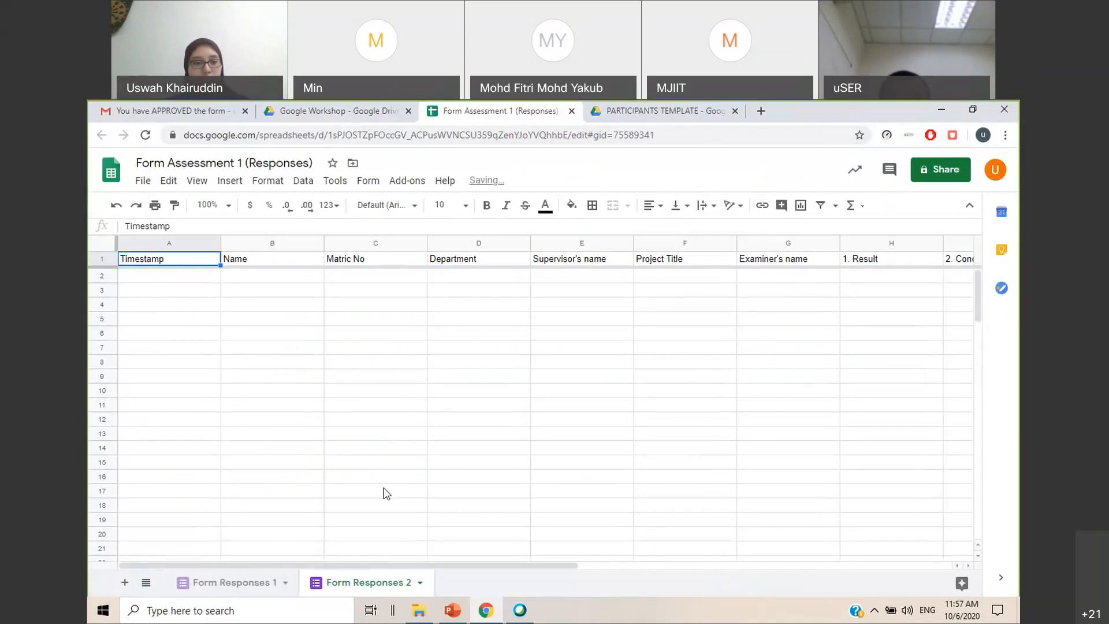
click(488, 477)
click(247, 585)
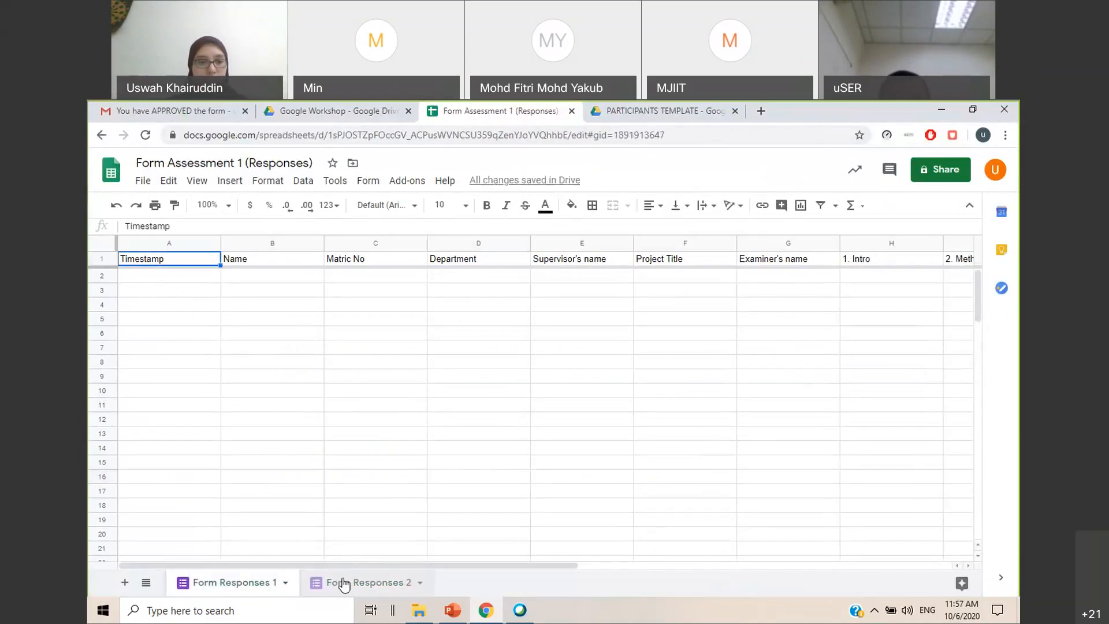
click(342, 585)
Create a new Google Sheets spreadsheet in the Google Workshop folder and name it Student database
click(344, 113)
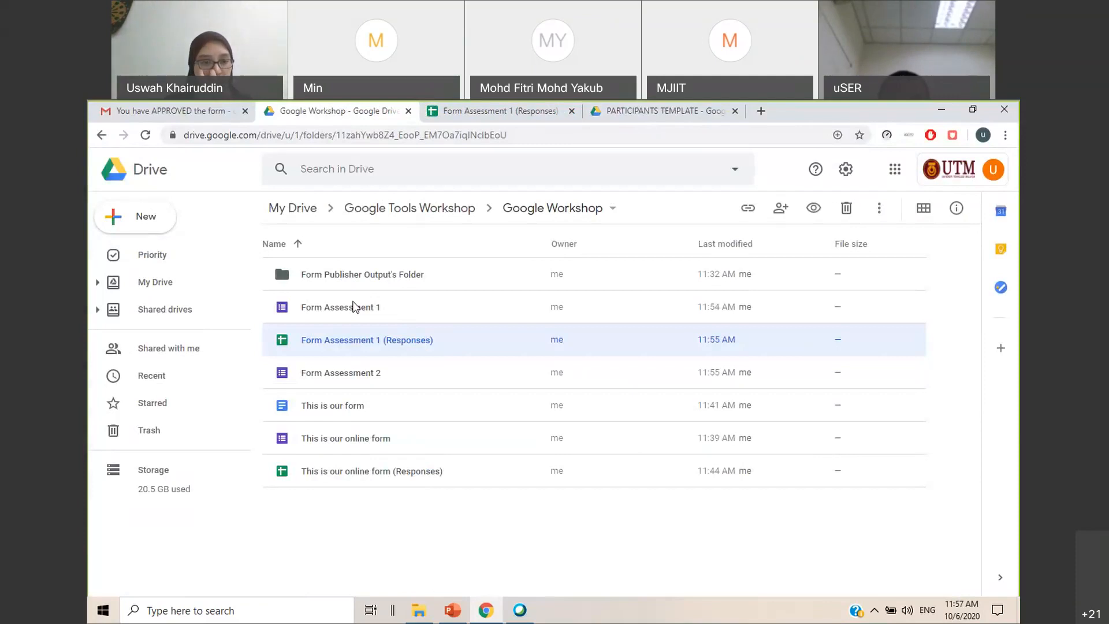
click(469, 522)
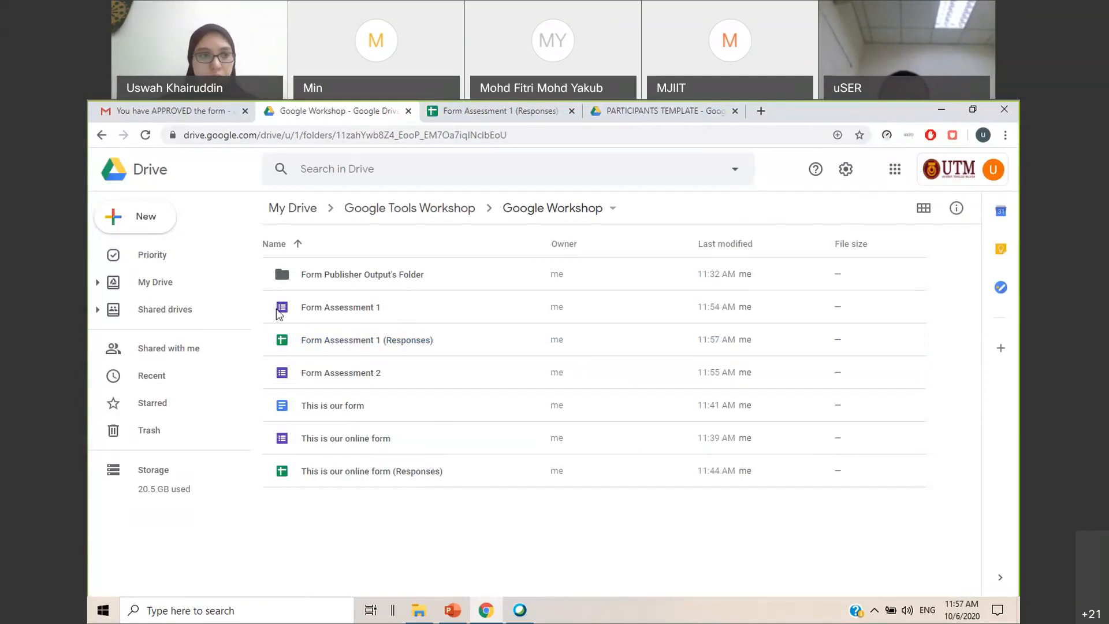
click(148, 224)
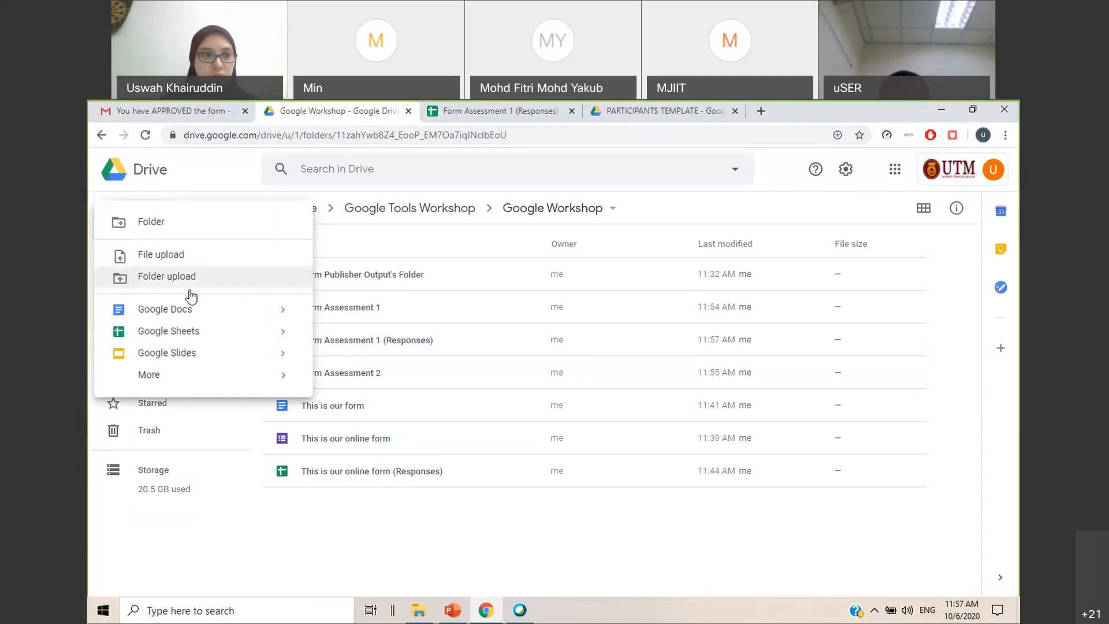
click(199, 333)
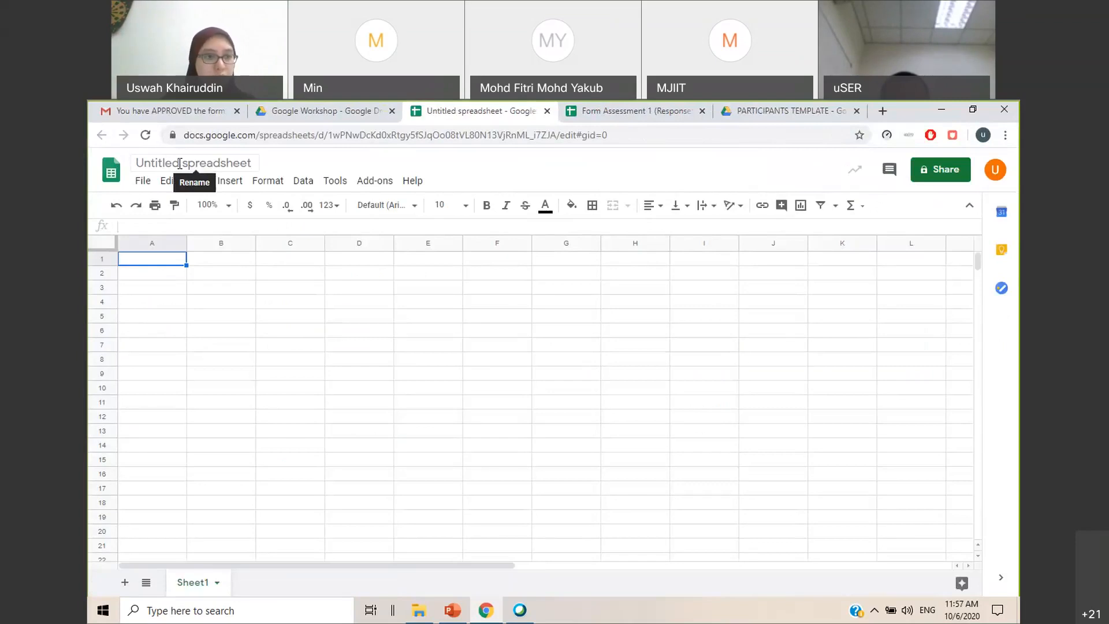
click(184, 163)
text(Stud)
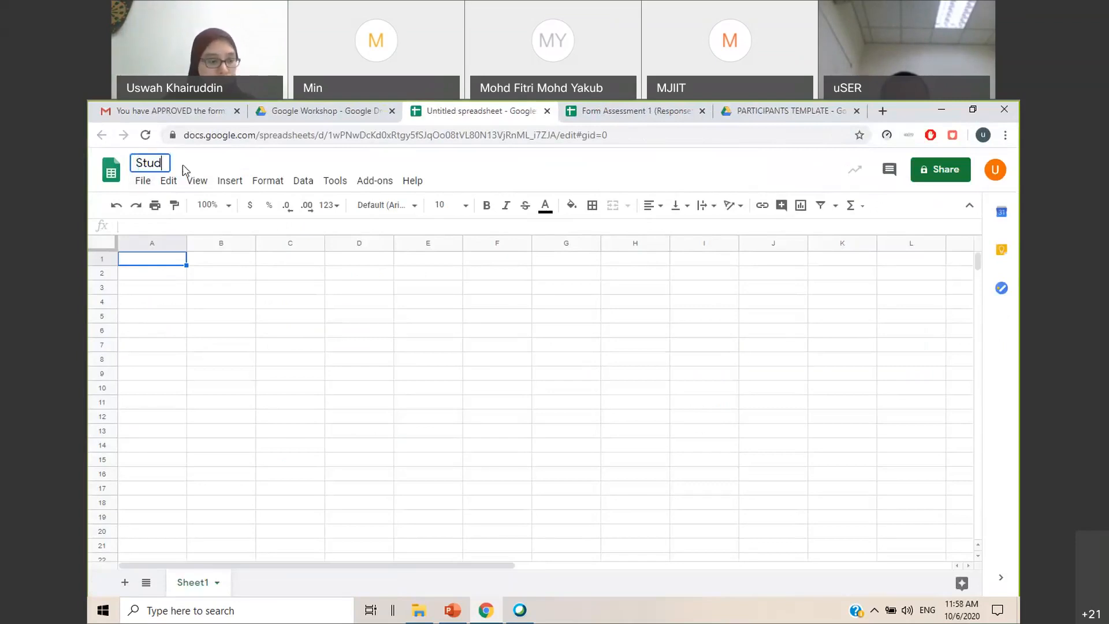
text(ent database)
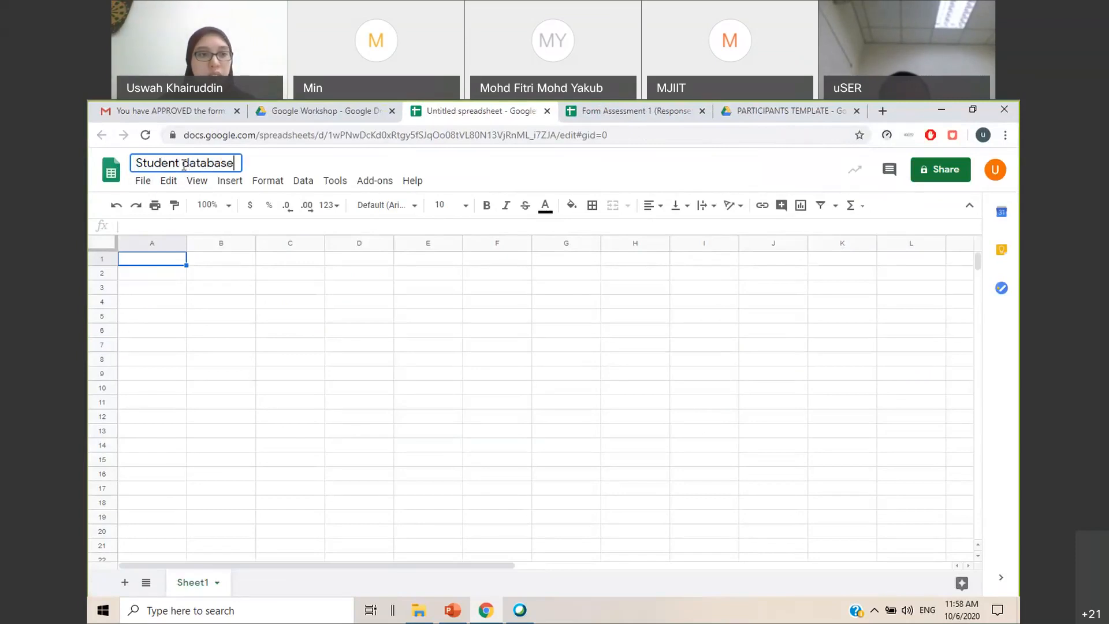
key(Return)
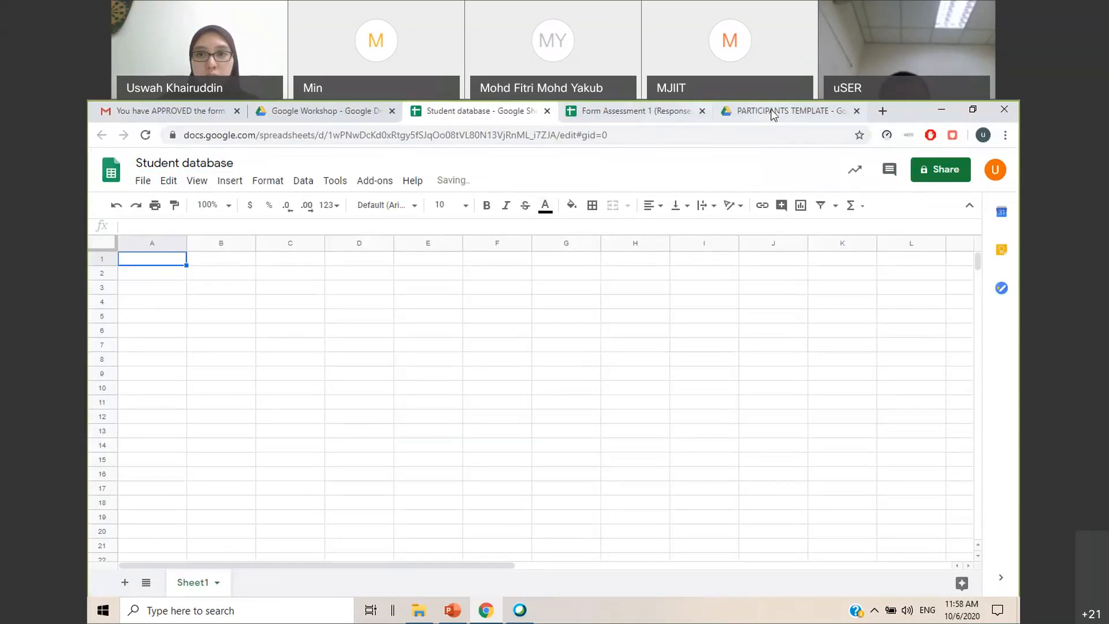
Copy the whole student table, including the form and status columns, from TEMPLATE DATABASE in PARTICIPANTS TEMPLATE into Student database starting at A1
click(773, 113)
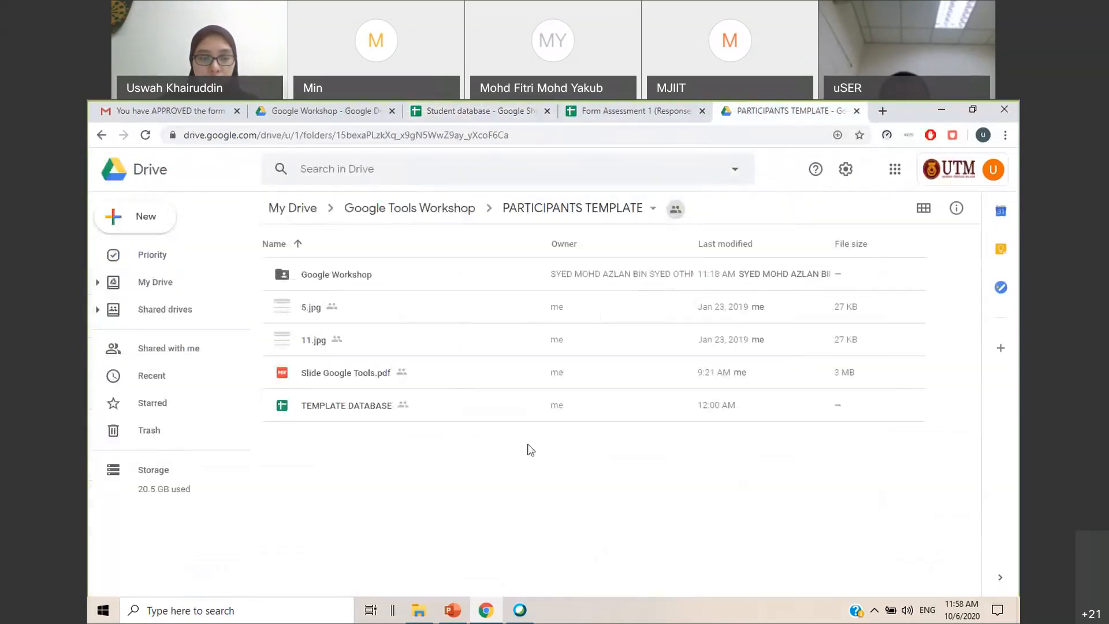
double_click(372, 407)
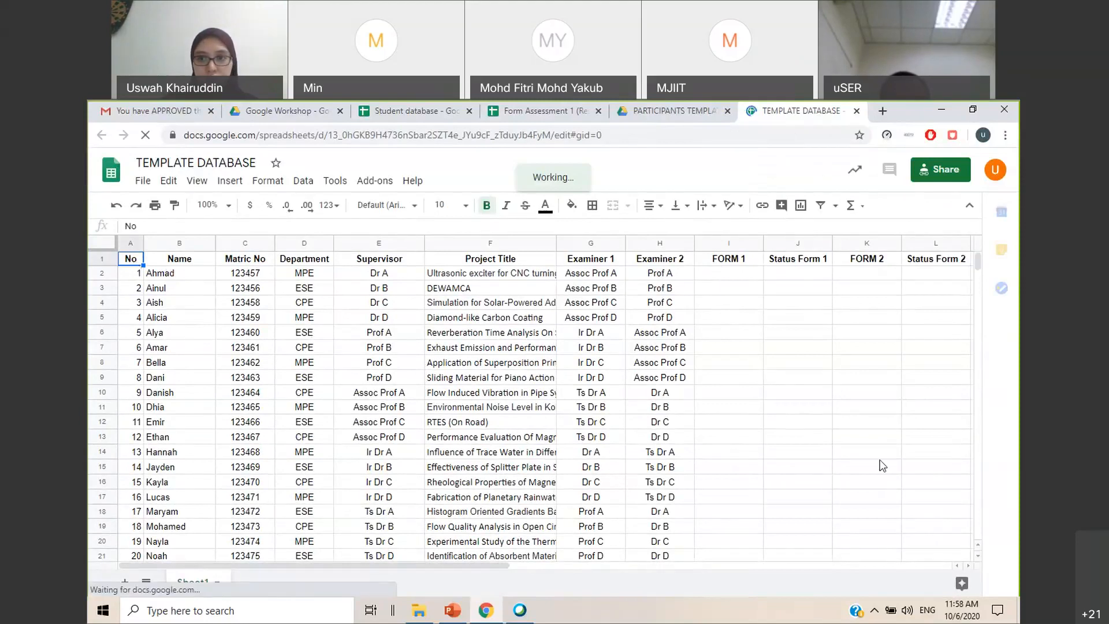
drag(353, 566, 339, 462)
scroll(338, 467, down, 3)
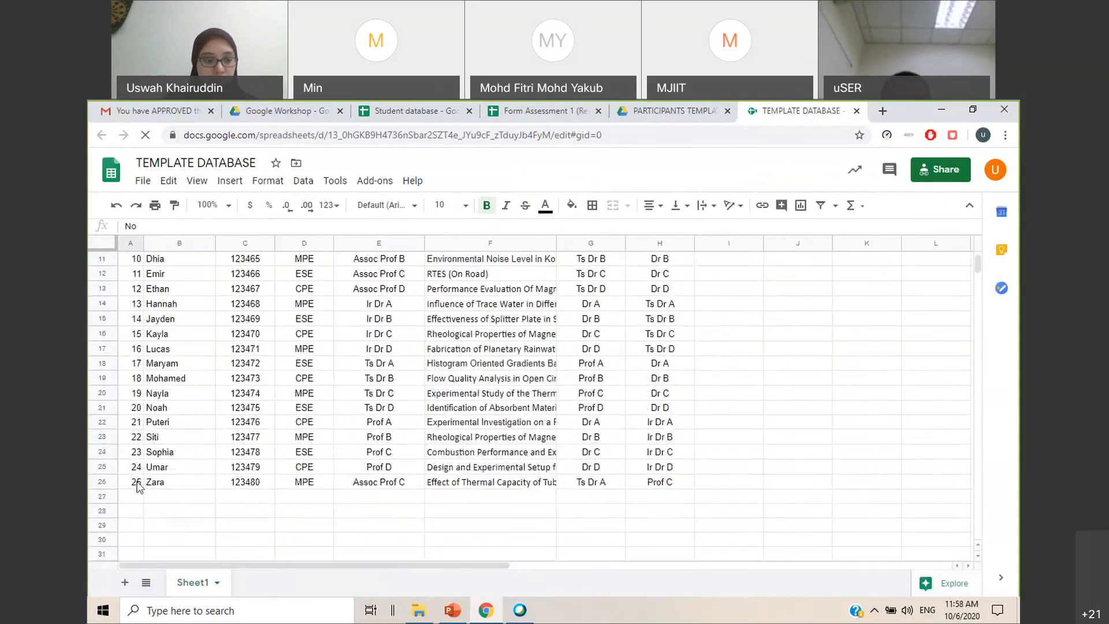
shift+click(139, 489)
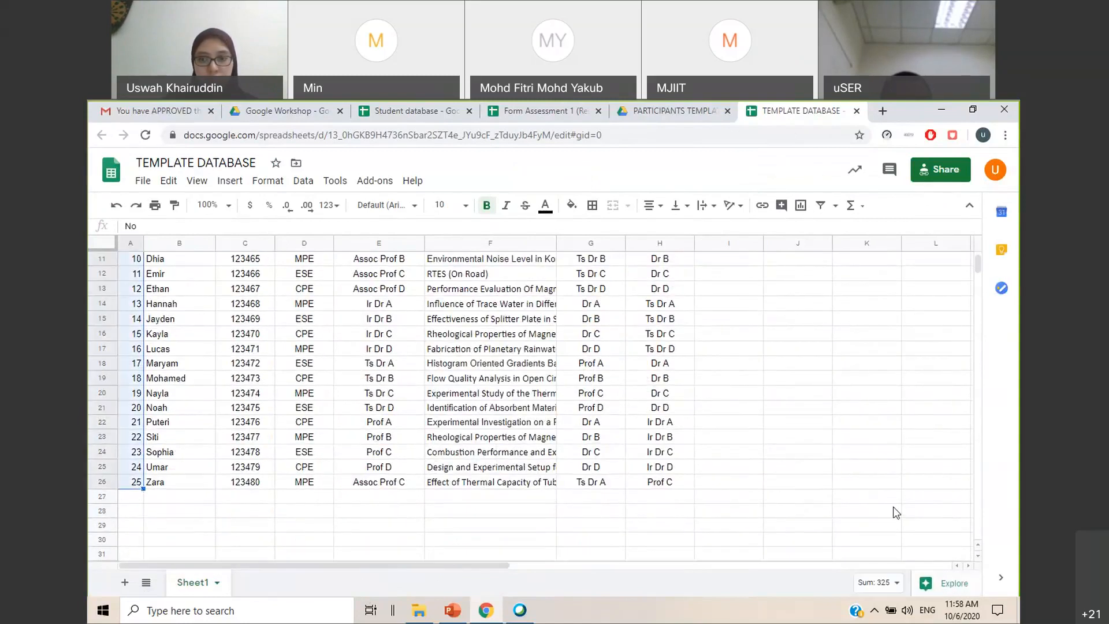
drag(455, 568, 507, 566)
shift+click(895, 492)
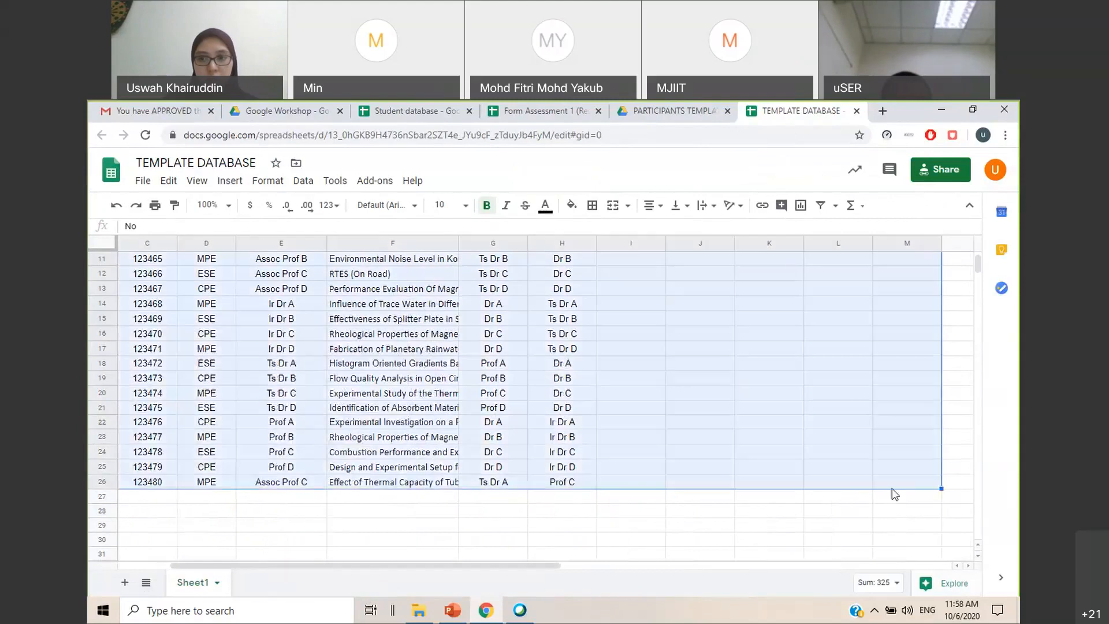
scroll(895, 494, up, 3)
key(ctrl+c)
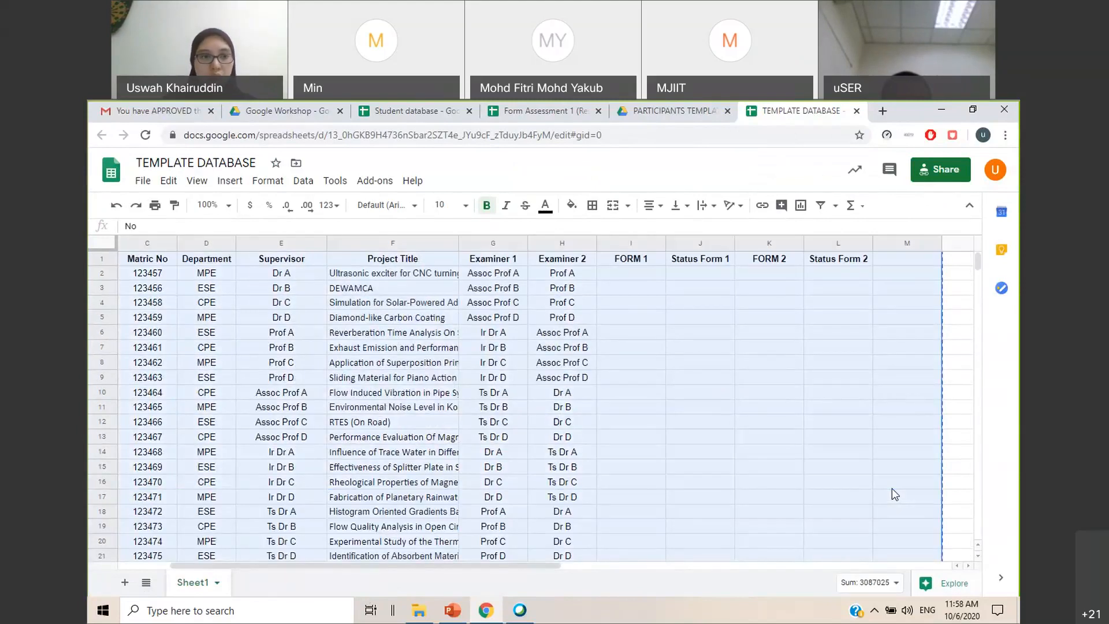
click(396, 111)
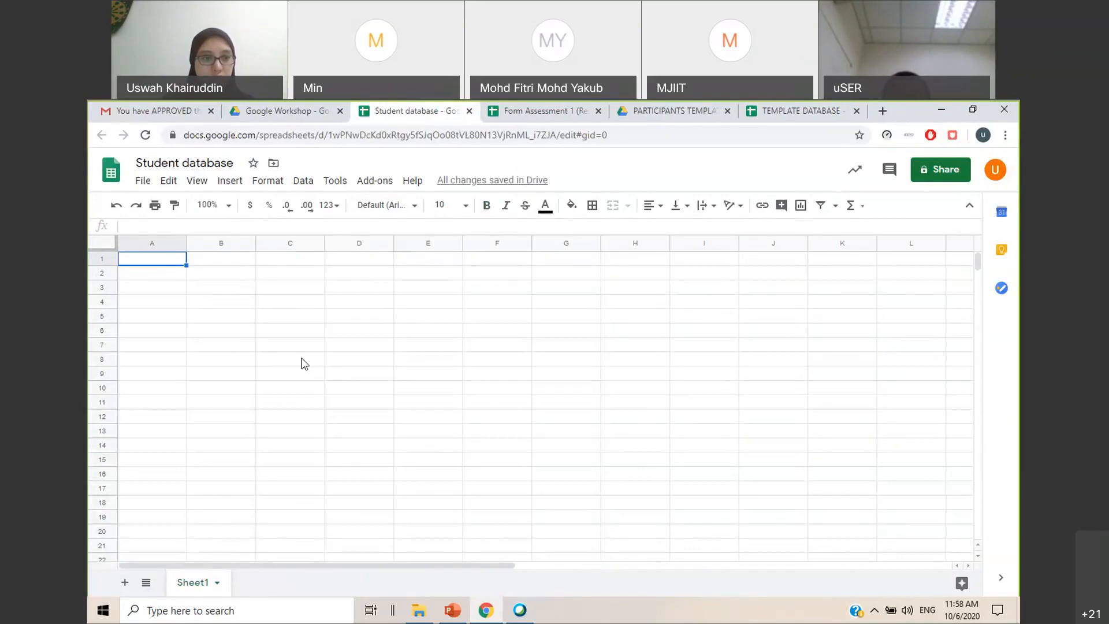
key(ctrl+v)
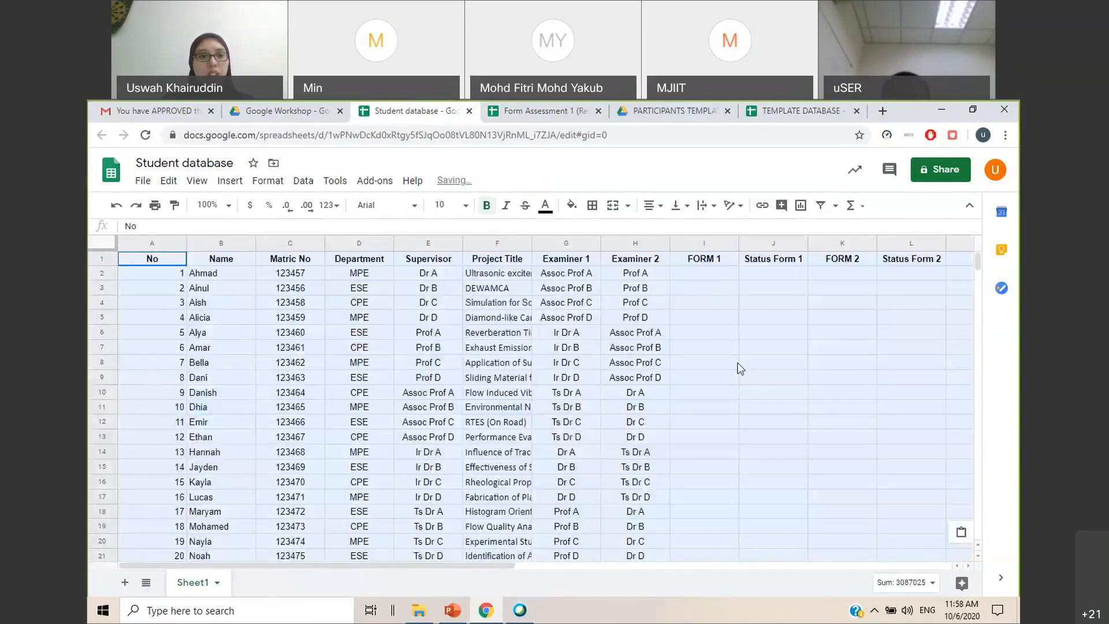
Narrow the No column, widen the Project Title column slightly, and close the TEMPLATE DATABASE spreadsheet
click(734, 365)
drag(187, 243, 145, 243)
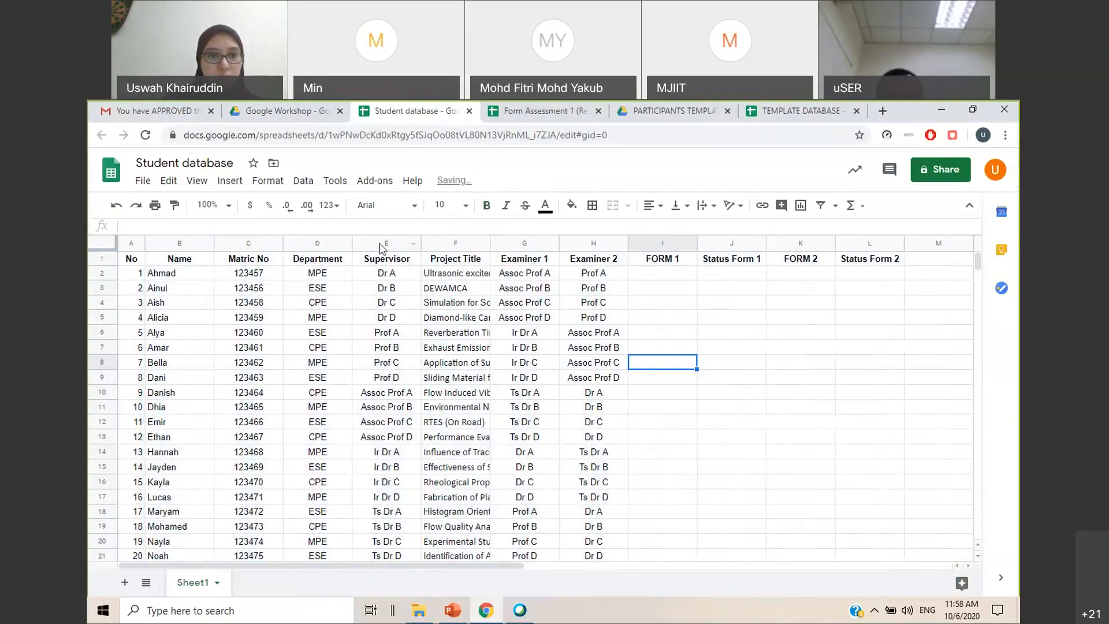
drag(490, 243, 513, 243)
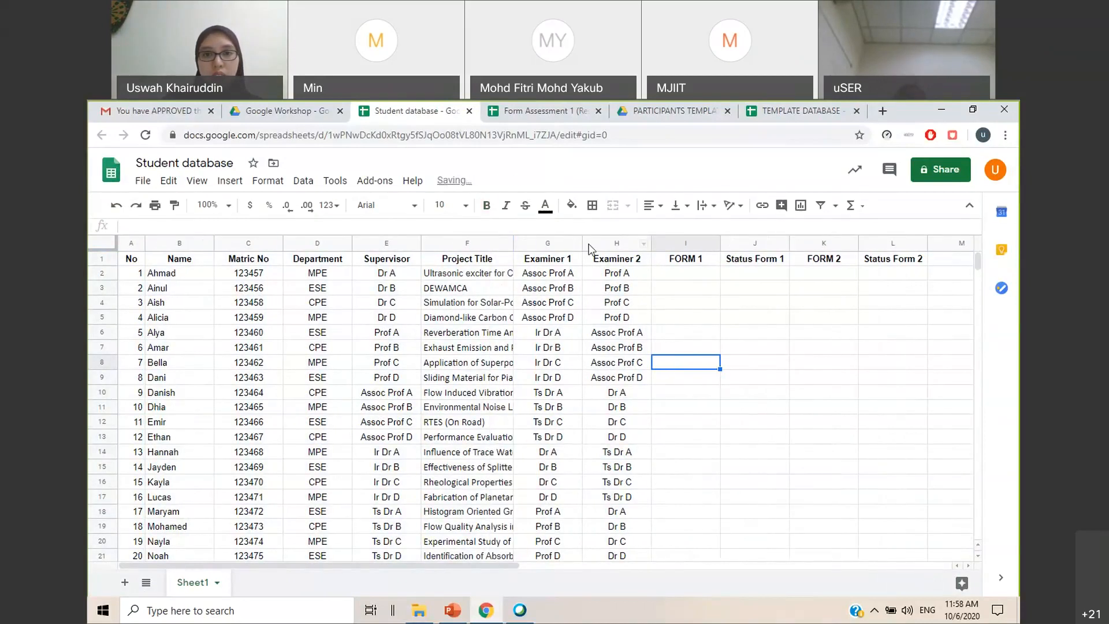
click(809, 350)
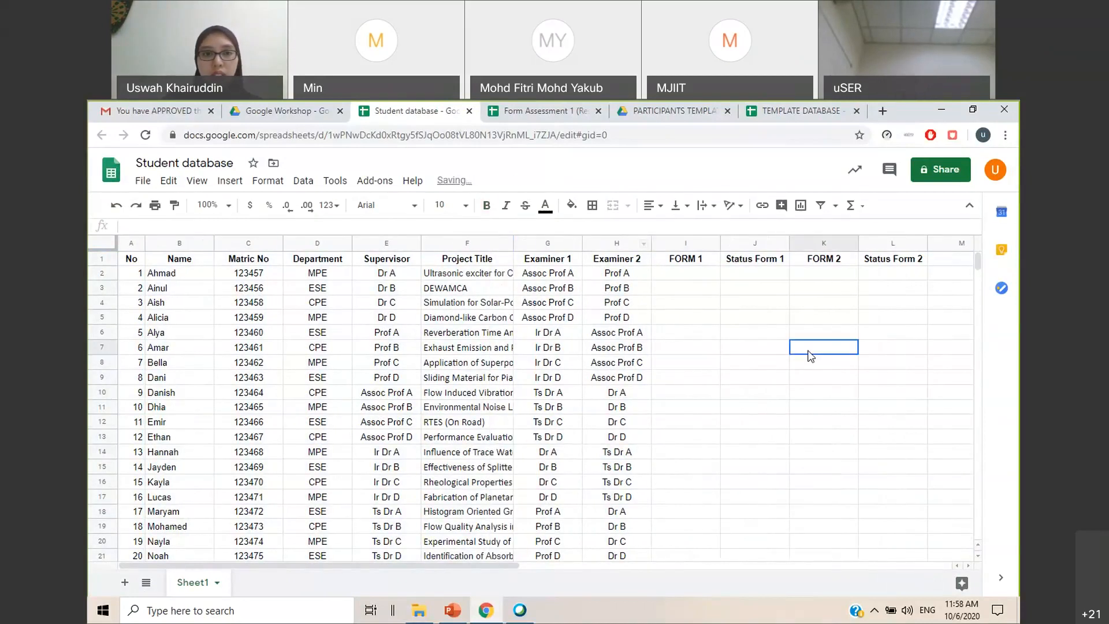
click(857, 110)
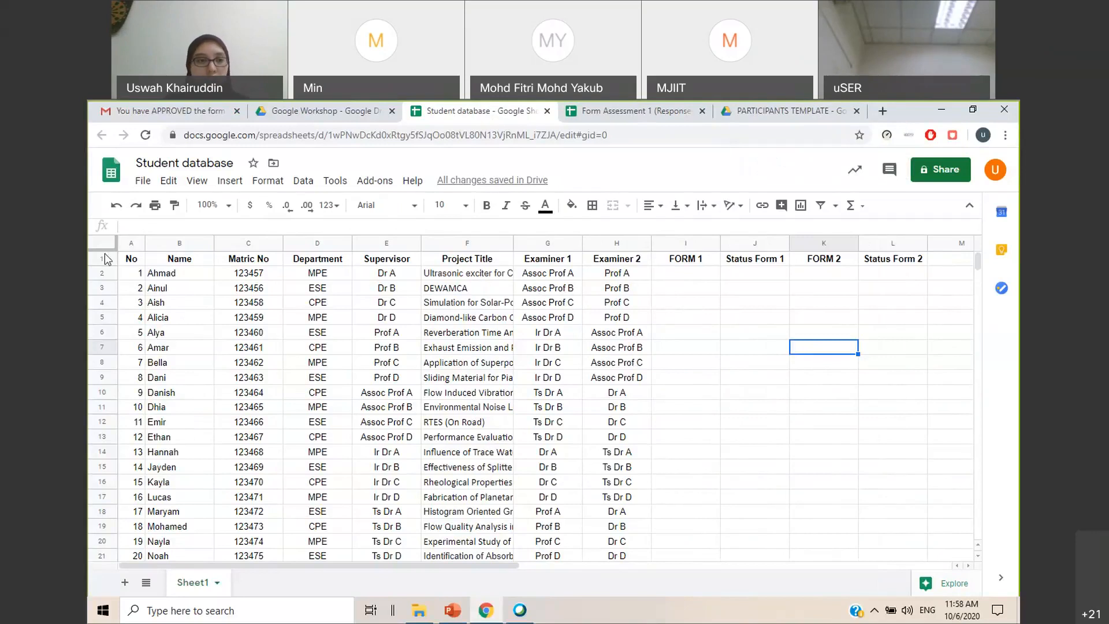
Review the name, matric number, department, supervisor, project title and examiner columns in the Student database
click(188, 276)
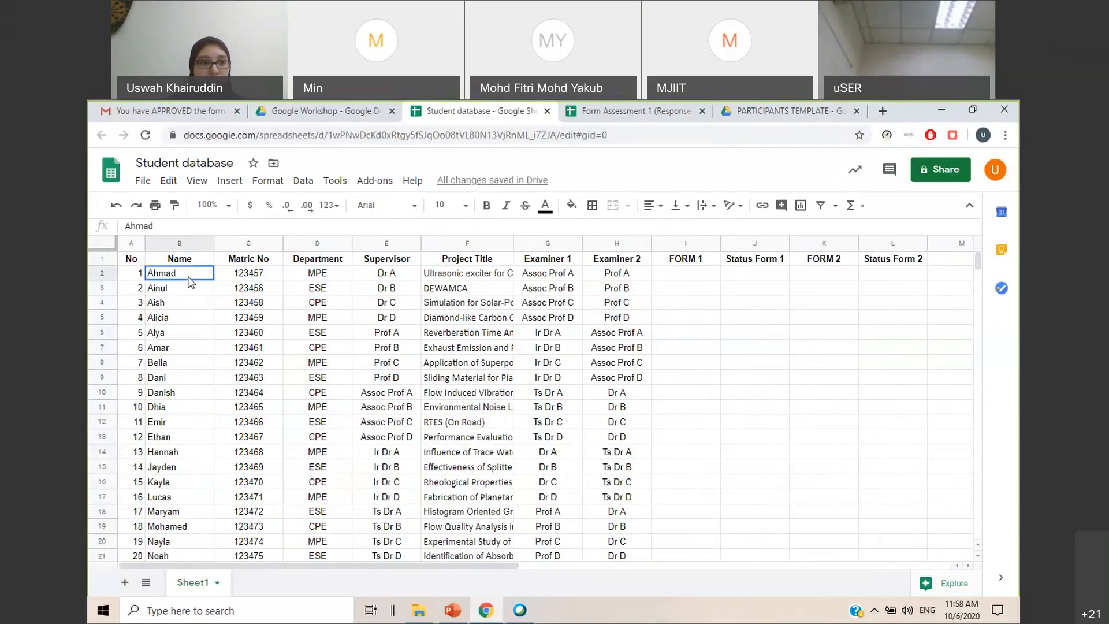
click(190, 383)
key(Up)
key(Up)
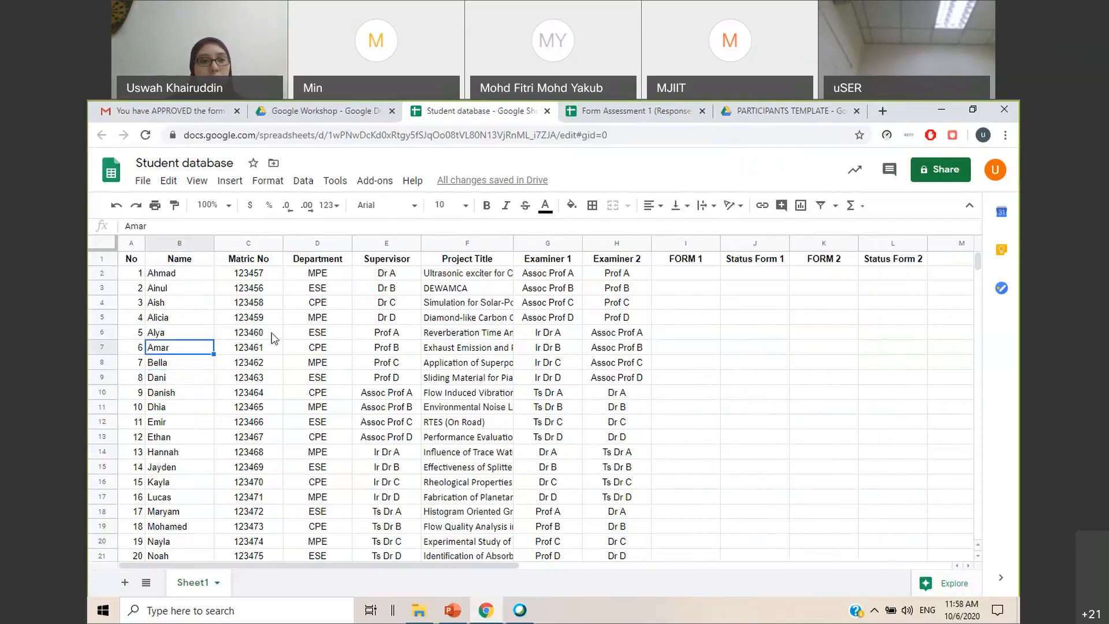
click(273, 349)
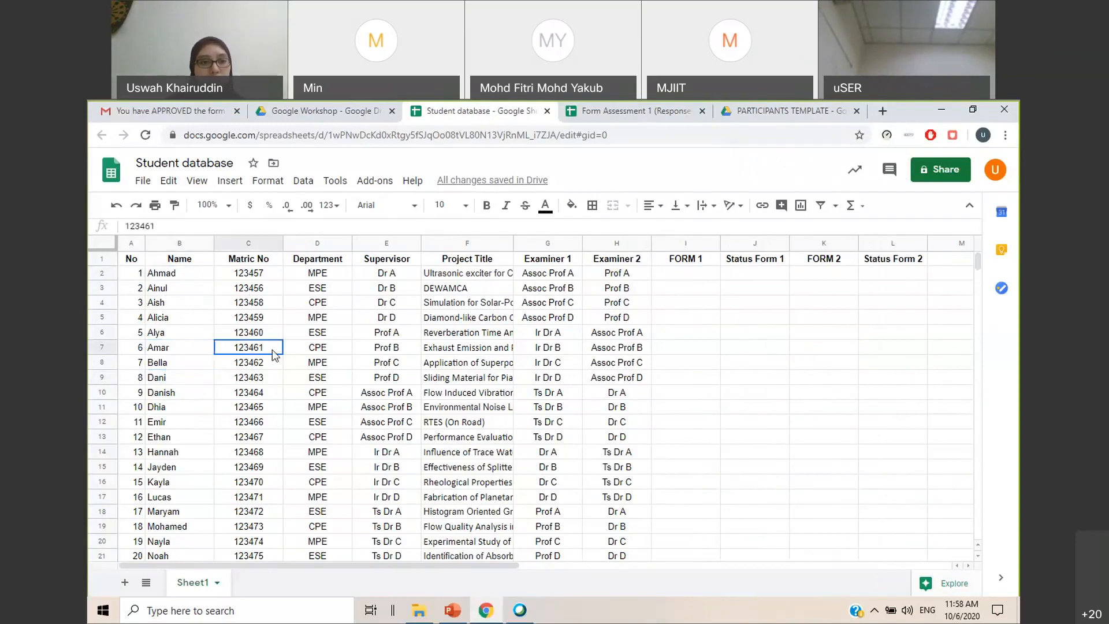
click(325, 355)
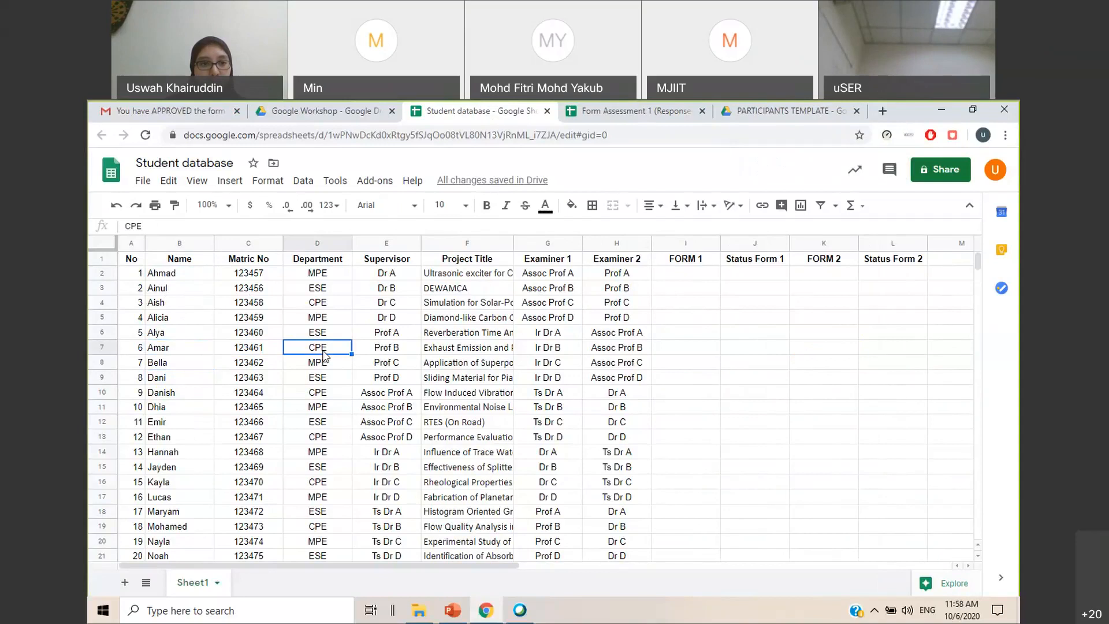
click(395, 337)
click(395, 349)
click(495, 336)
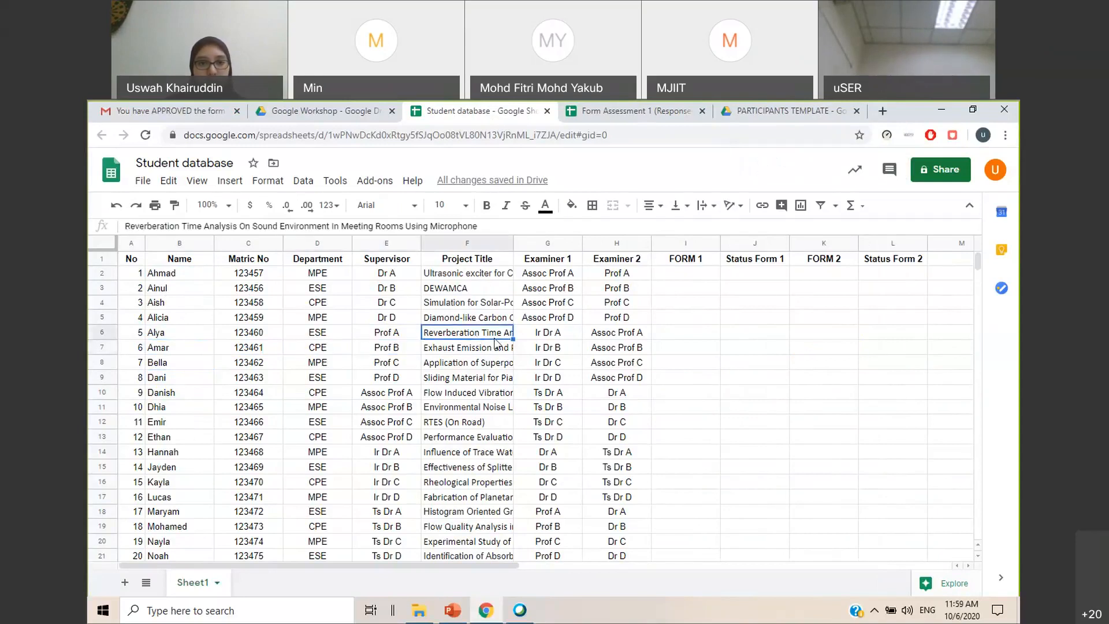
click(549, 378)
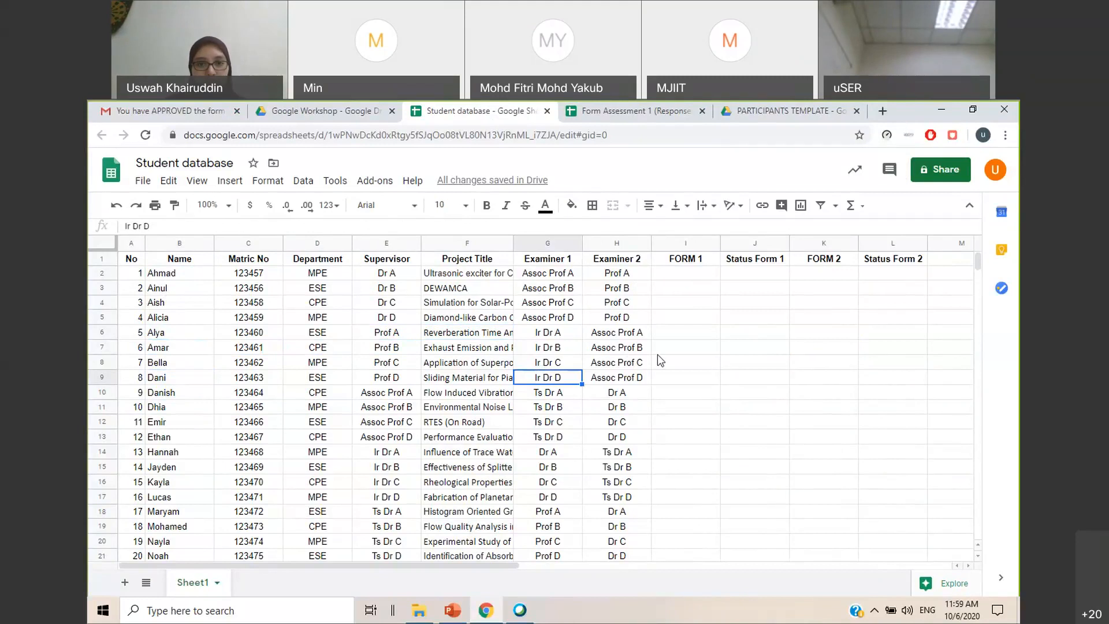
click(641, 350)
click(743, 335)
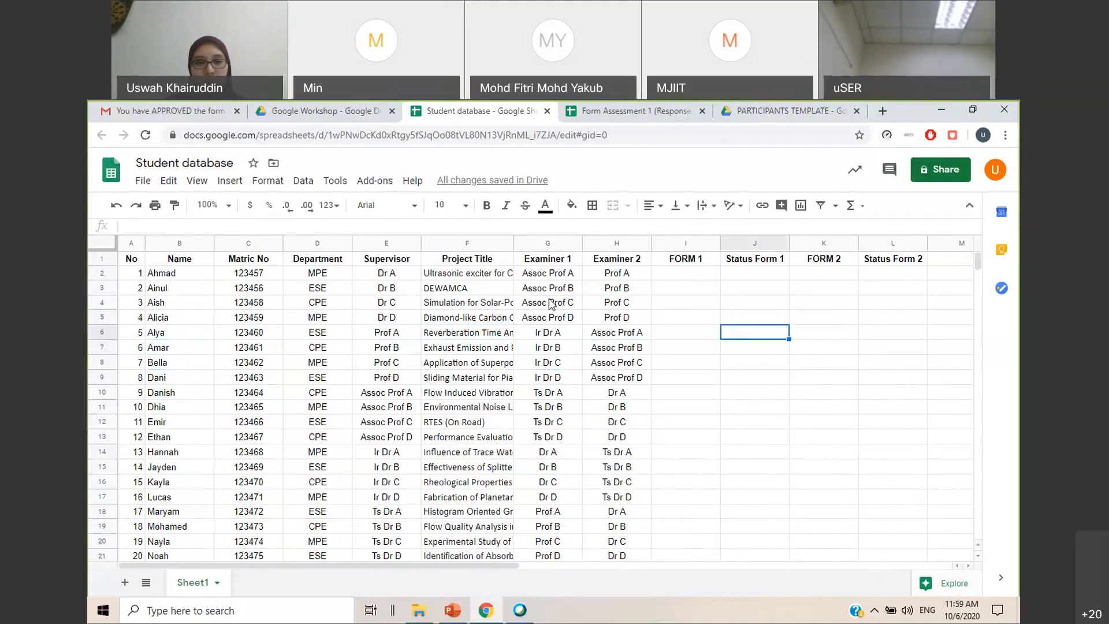
Compare the Examiner 1 and Examiner 2 assignments with the FORM 1 and FORM 2 columns and look through the student rows
click(574, 323)
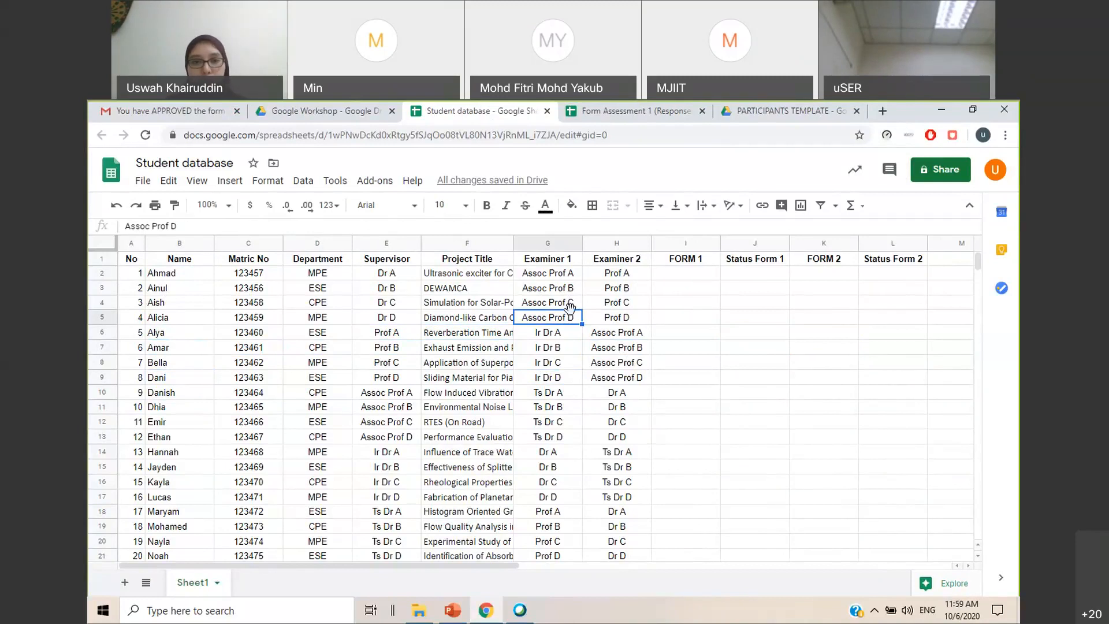
click(677, 317)
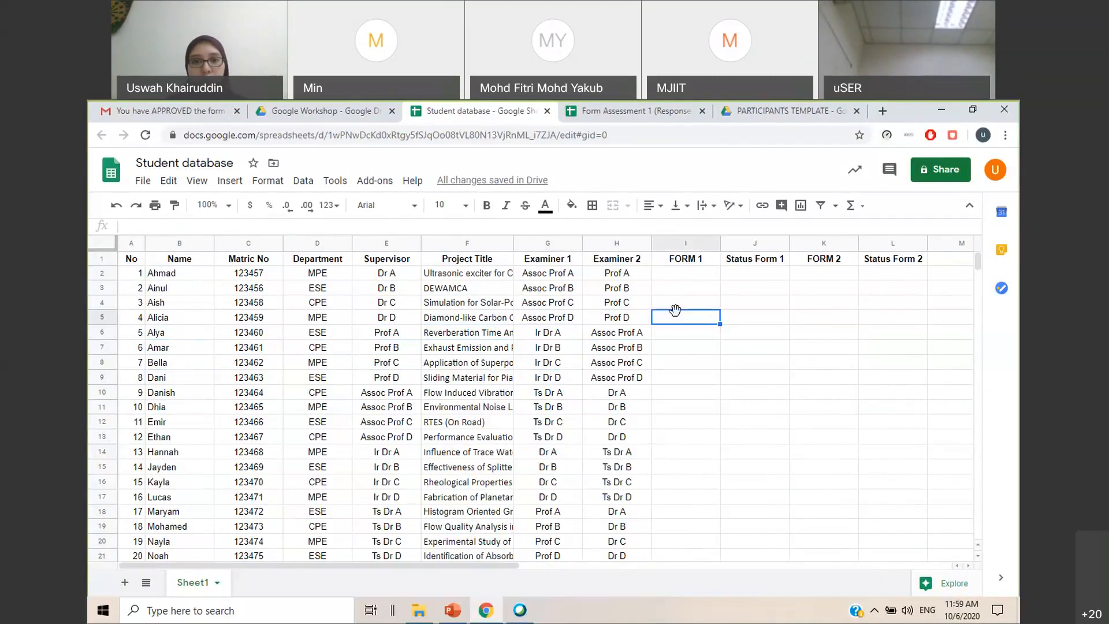
click(625, 323)
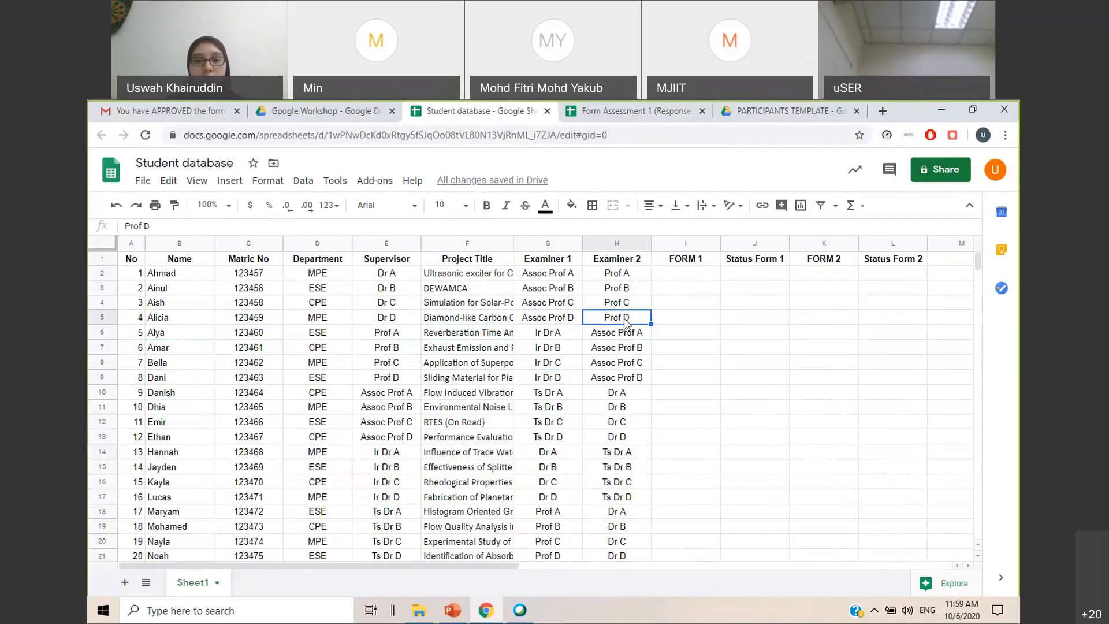
click(815, 321)
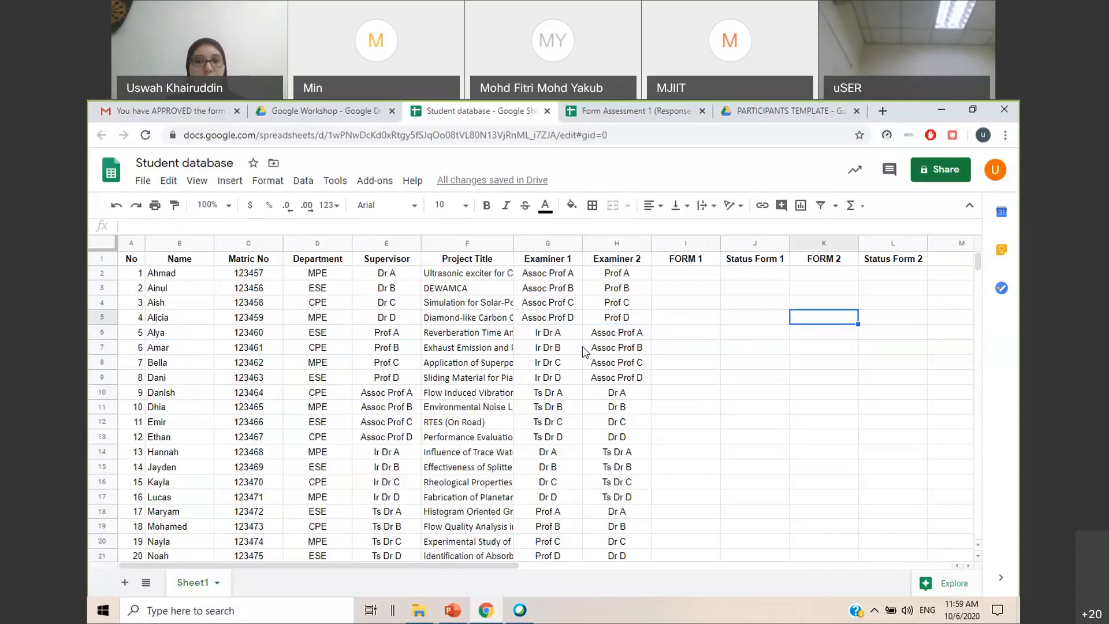
click(265, 319)
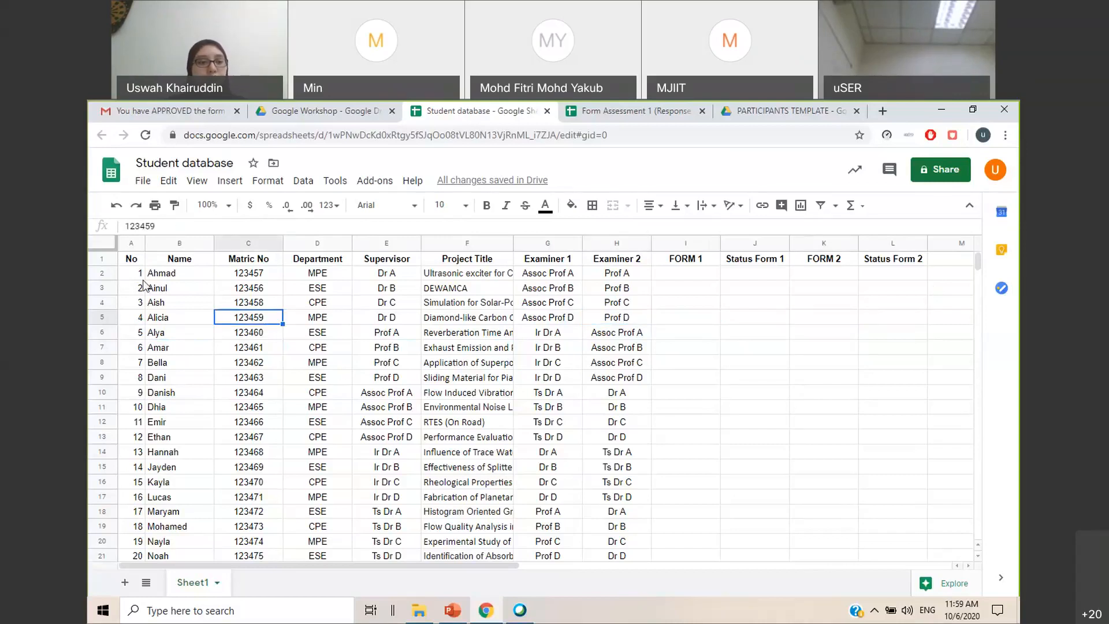
scroll(175, 279, down, 4)
scroll(175, 279, up, 4)
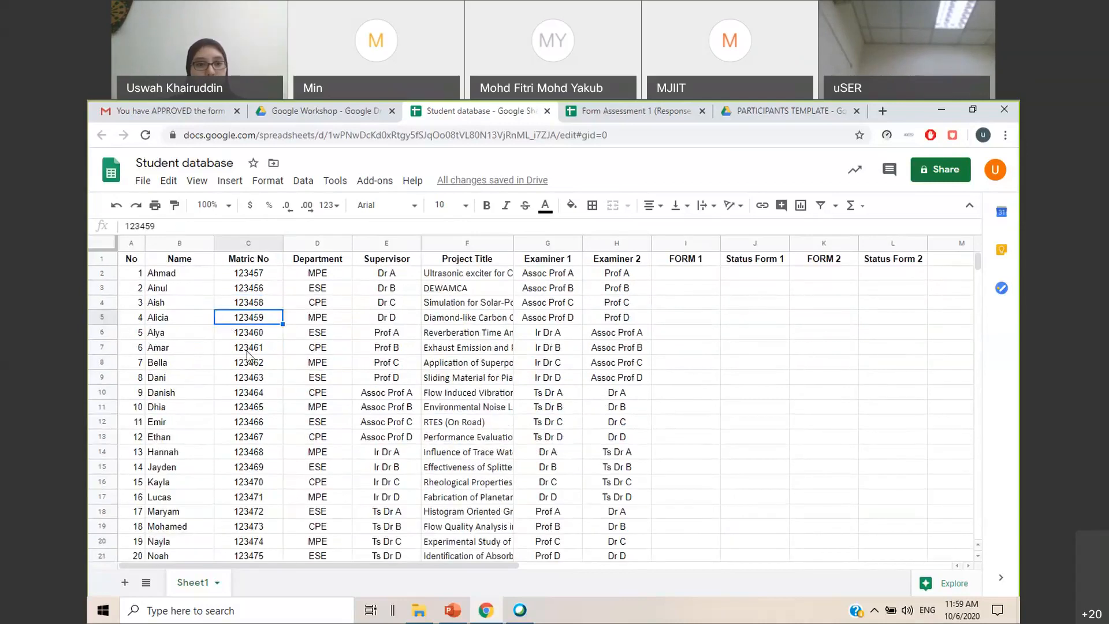
click(717, 392)
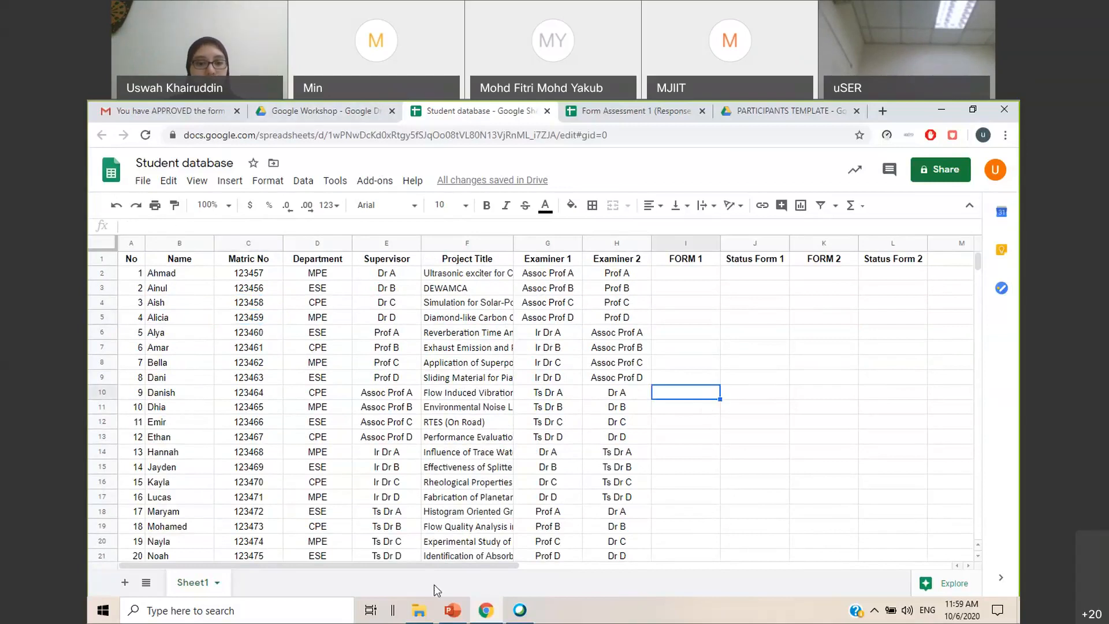
Switch to the GoogleToolsWorkshop10062020 presentation, browse to the PRE-FILLED GOOGLE FORM slide, and return to the browser
click(452, 610)
scroll(217, 439, down, 3)
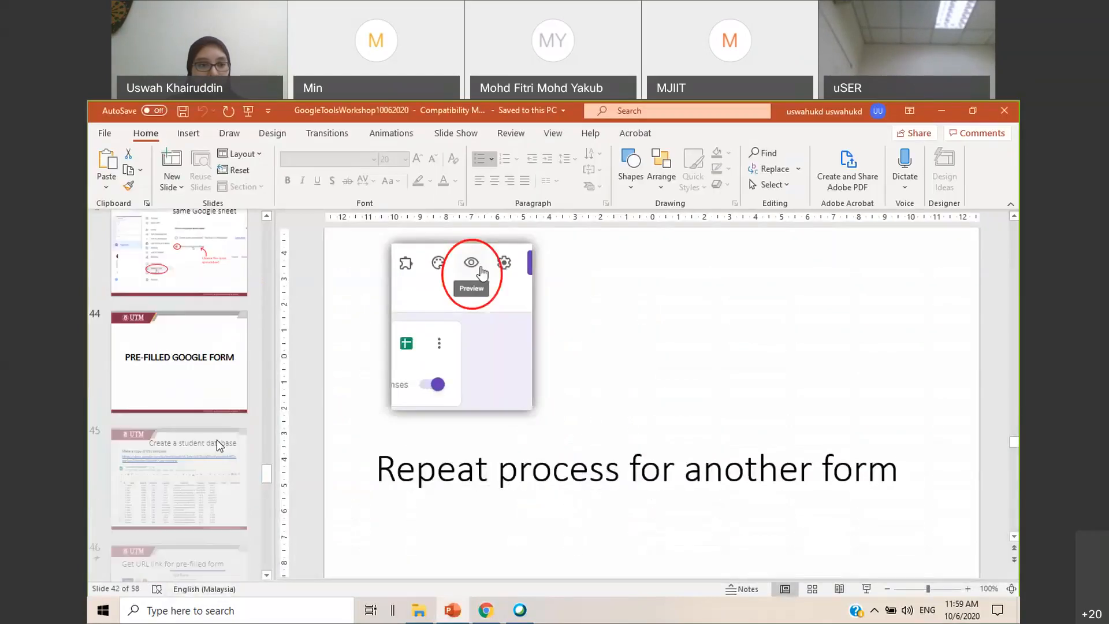
scroll(217, 439, down, 3)
scroll(199, 395, up, 8)
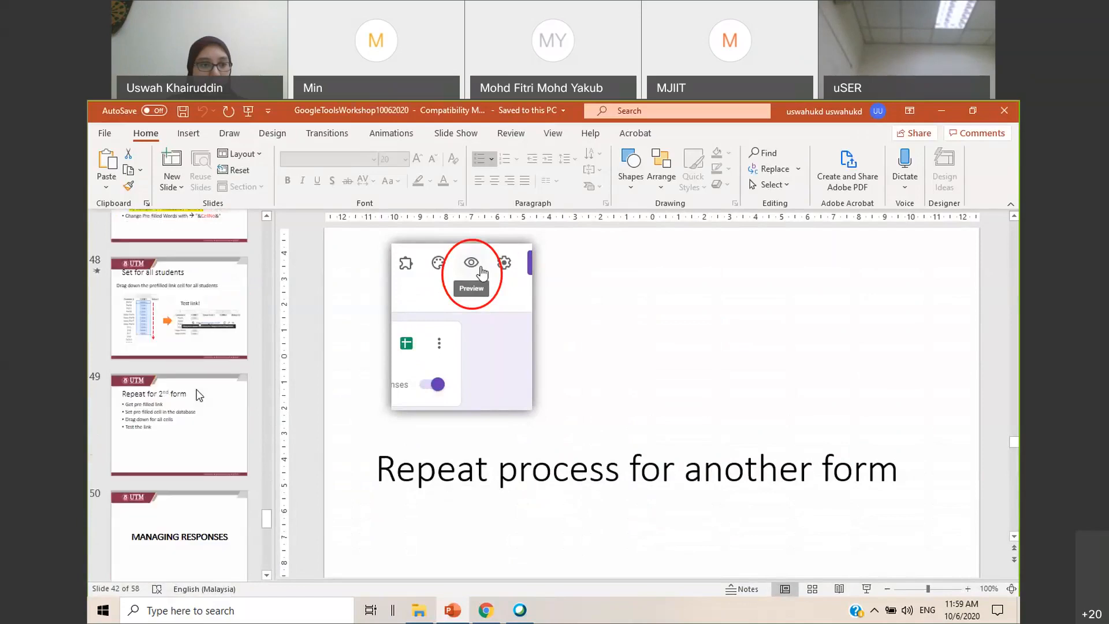
click(202, 337)
key(Down)
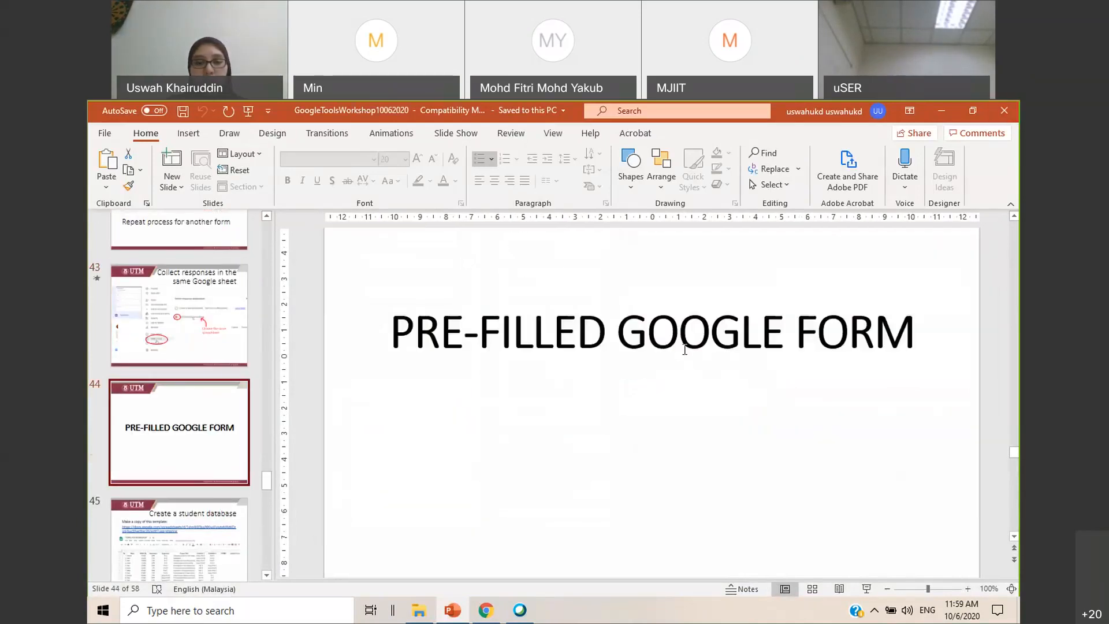
scroll(743, 378, up, 1)
click(746, 357)
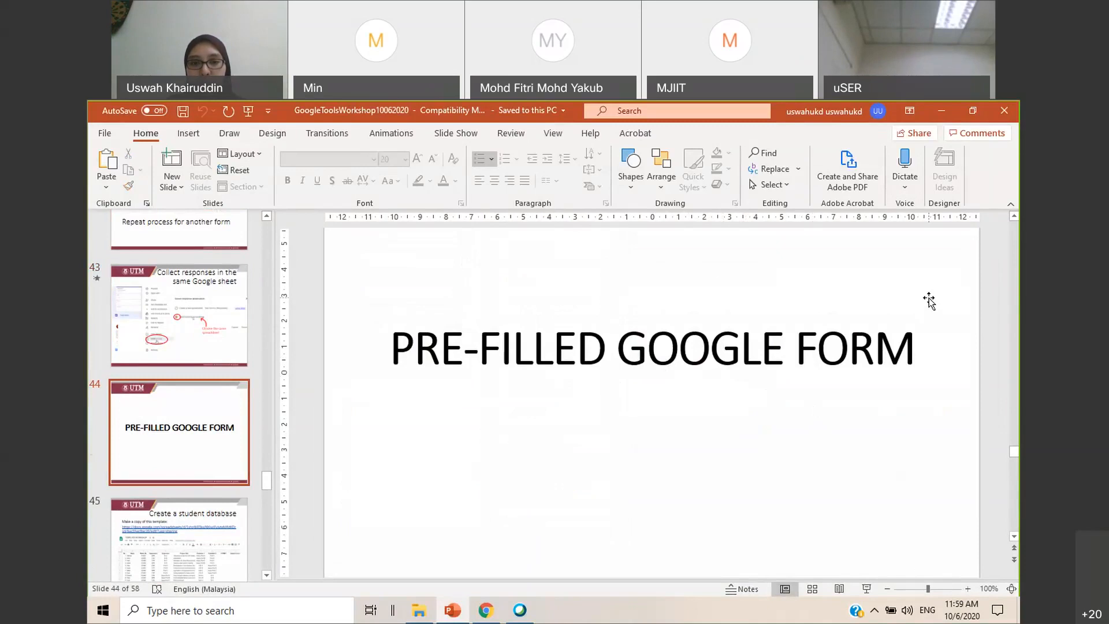
click(941, 111)
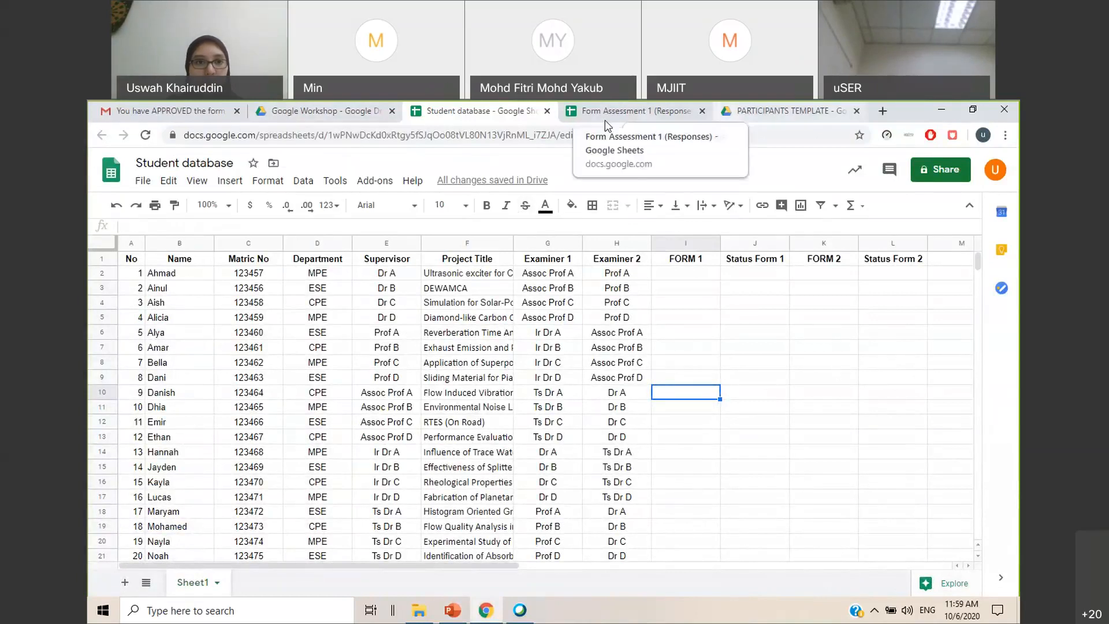
Open Form Assessment 1 from the Google Workshop folder and review its name, matric number, department, supervisor, project title and examiner questions
click(284, 111)
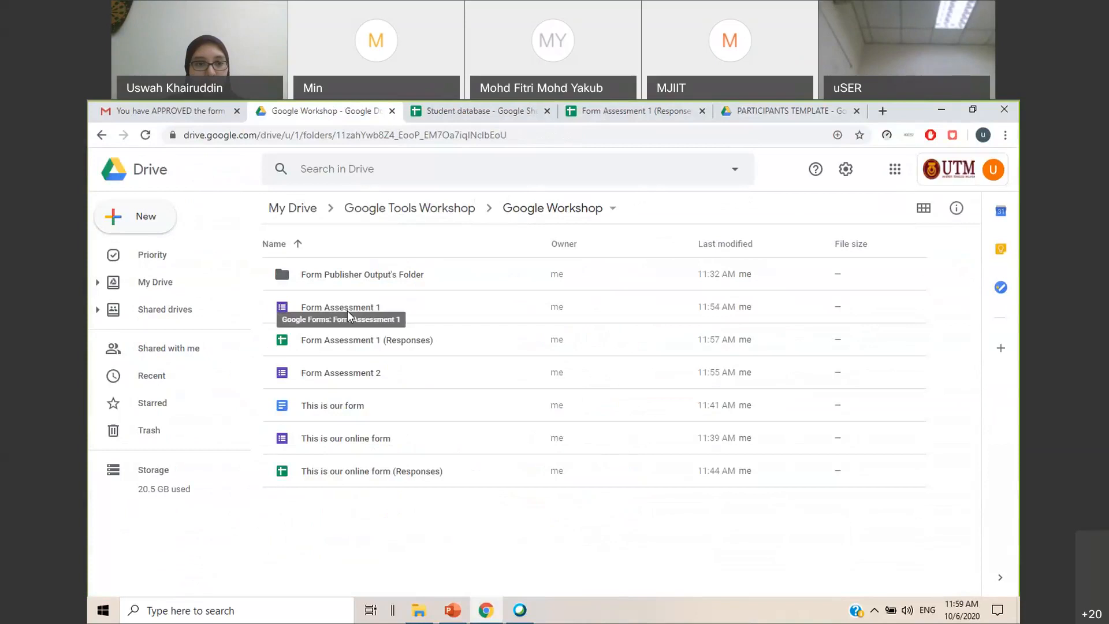
double_click(370, 312)
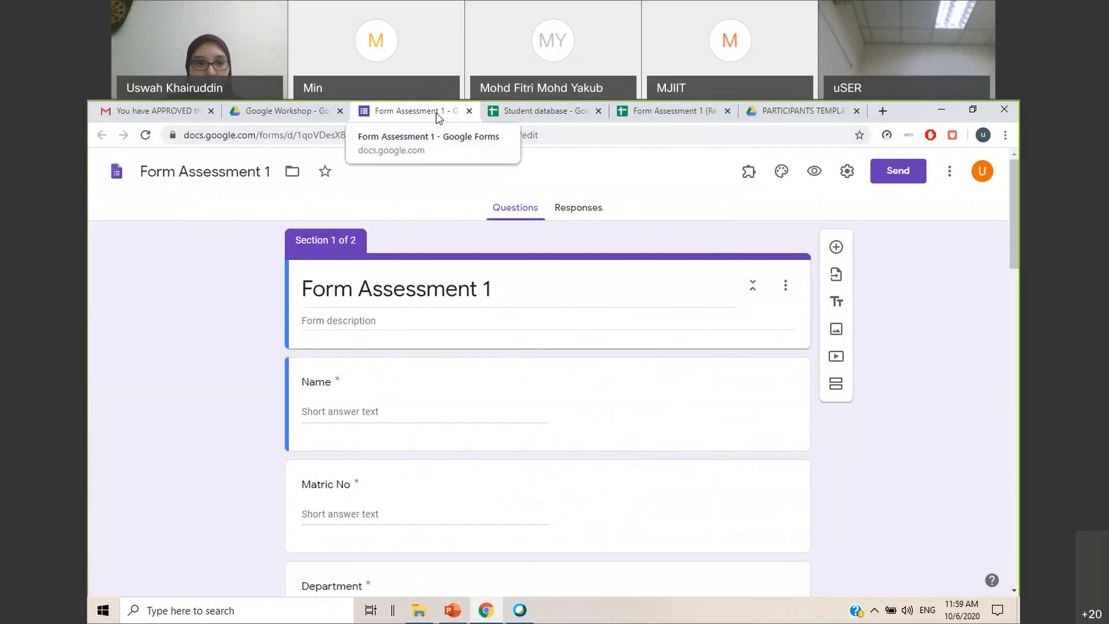
scroll(351, 381, down, 3)
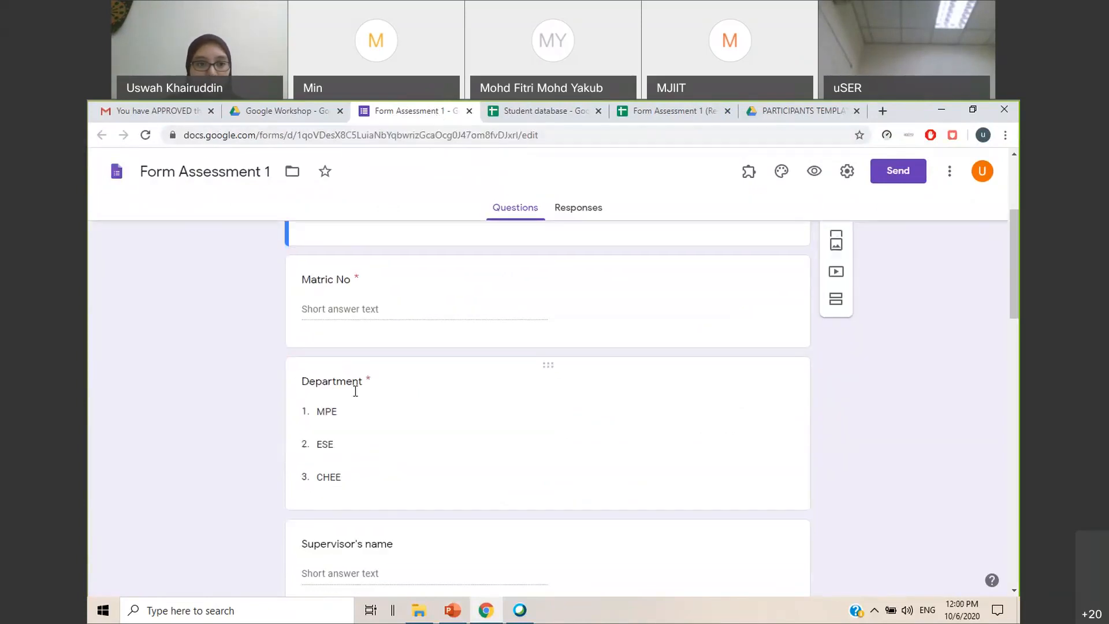
scroll(355, 392, down, 2)
scroll(376, 403, up, 4)
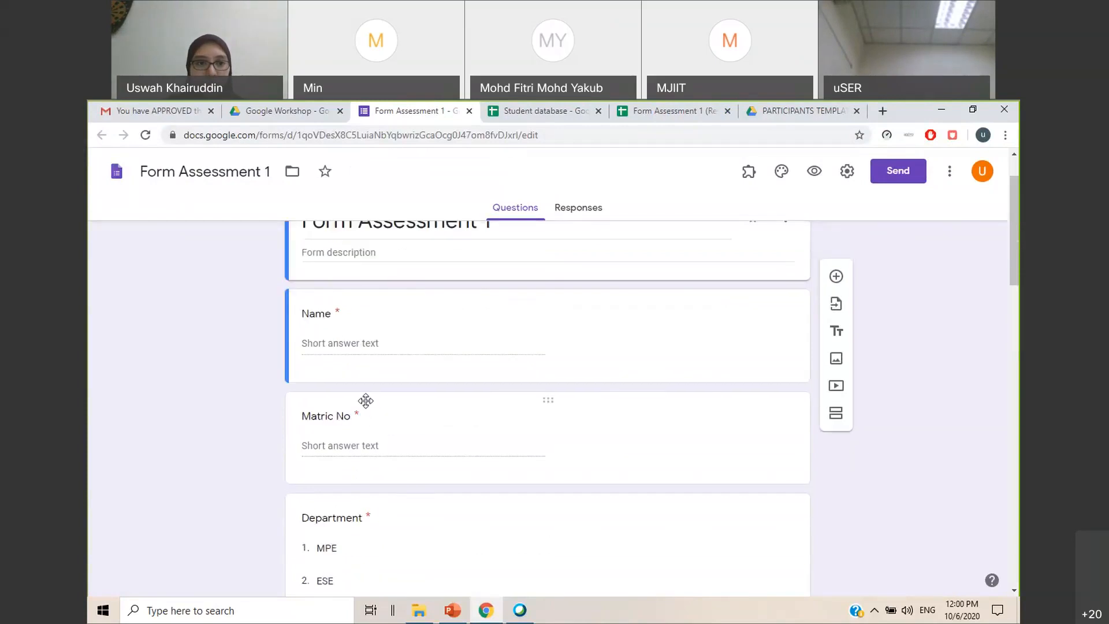
scroll(366, 400, up, 1)
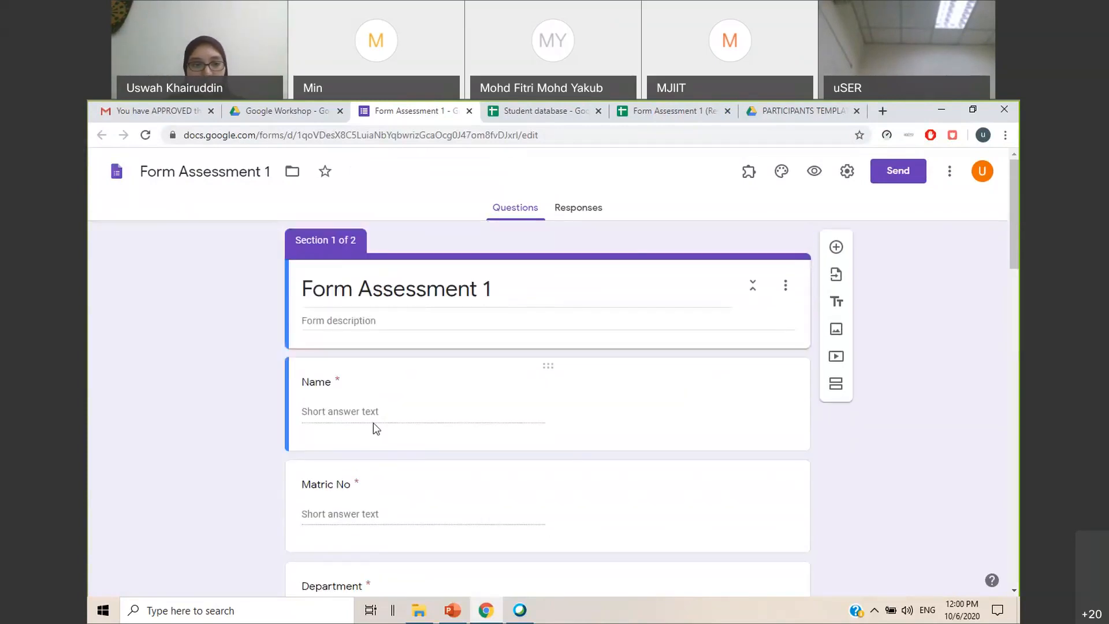
click(355, 418)
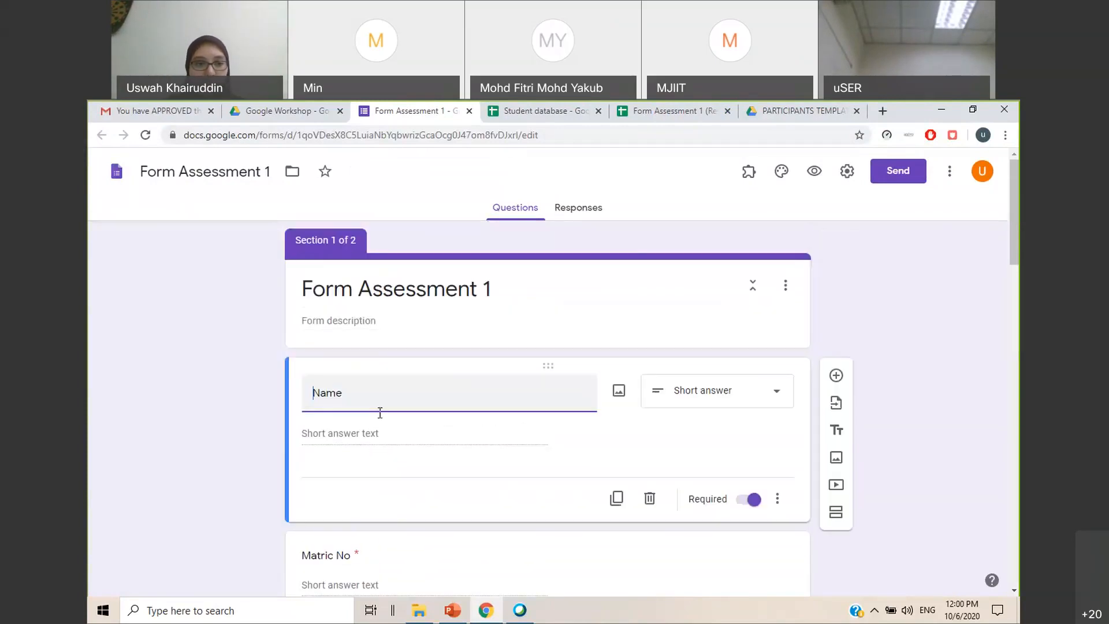
click(363, 435)
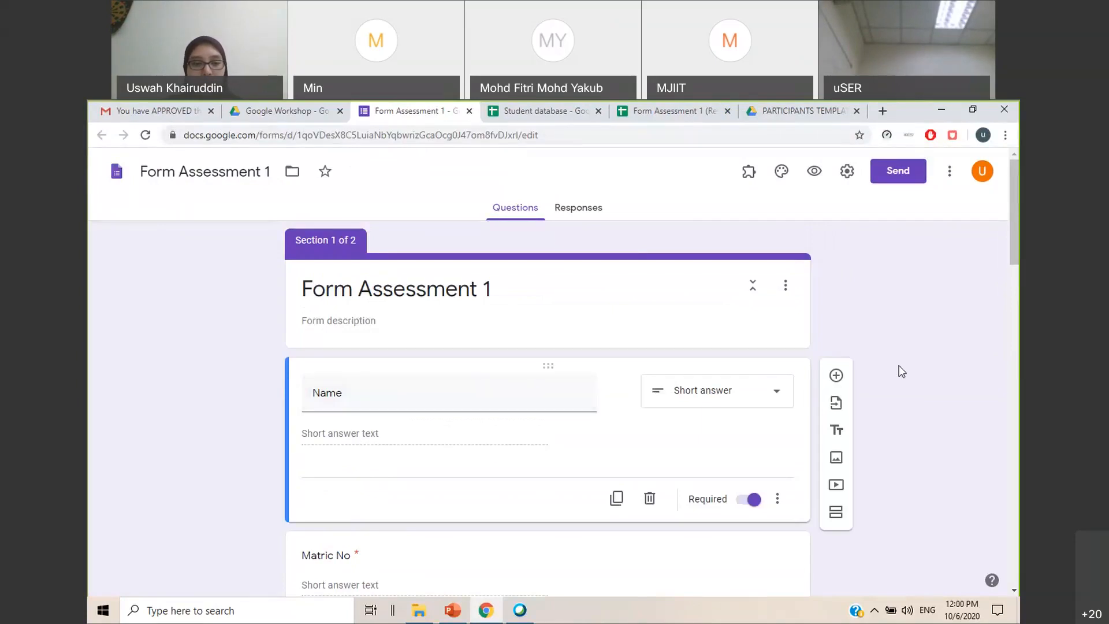
scroll(373, 446, down, 5)
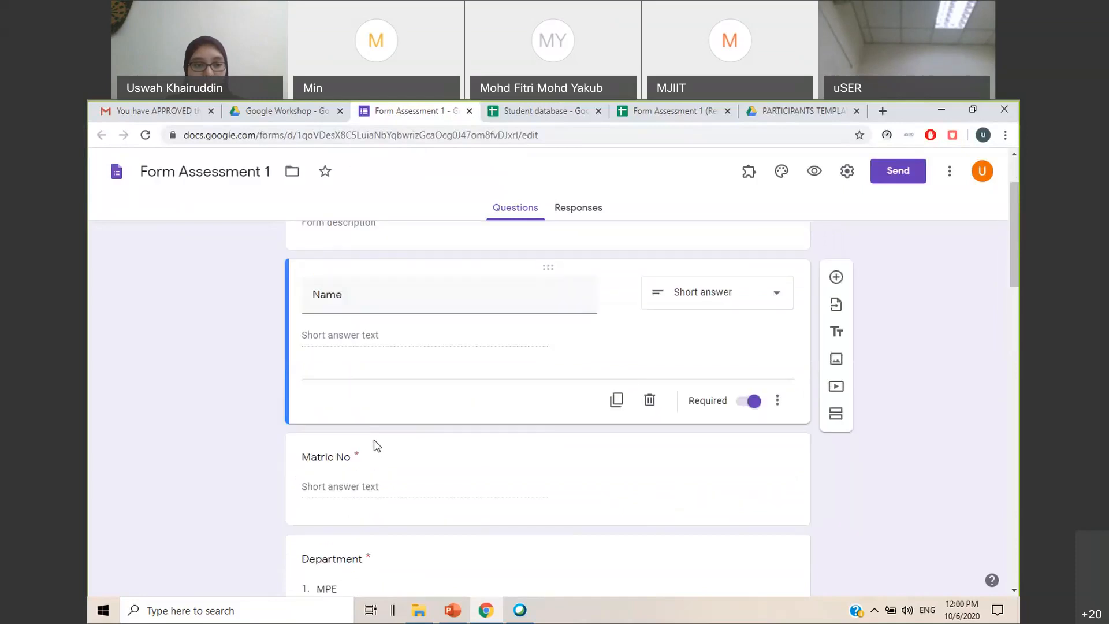
scroll(381, 446, down, 2)
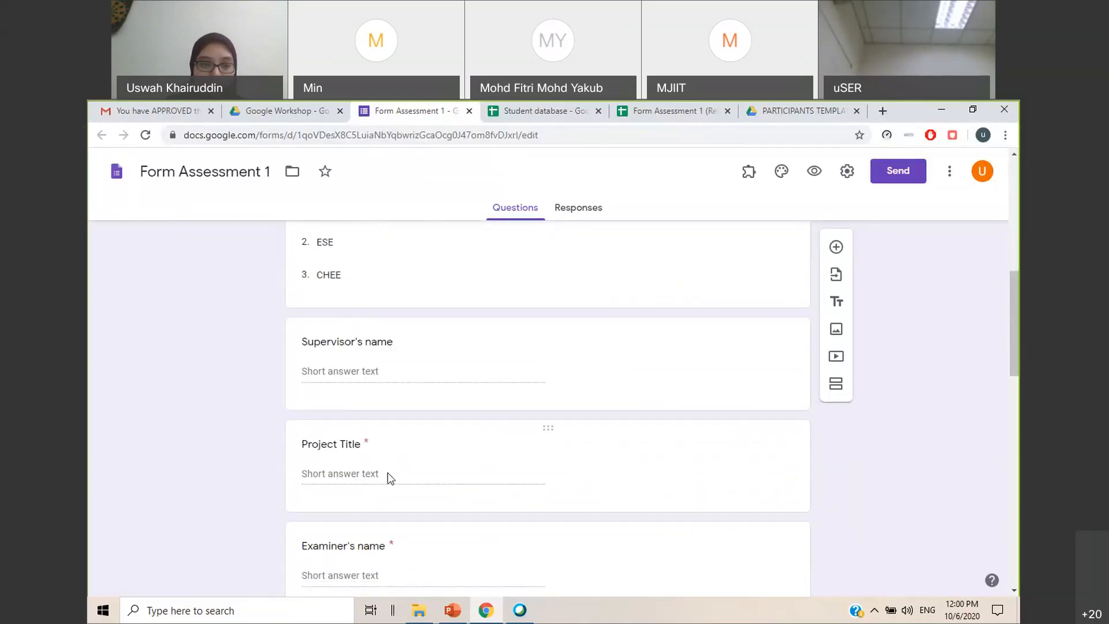
scroll(384, 429, up, 5)
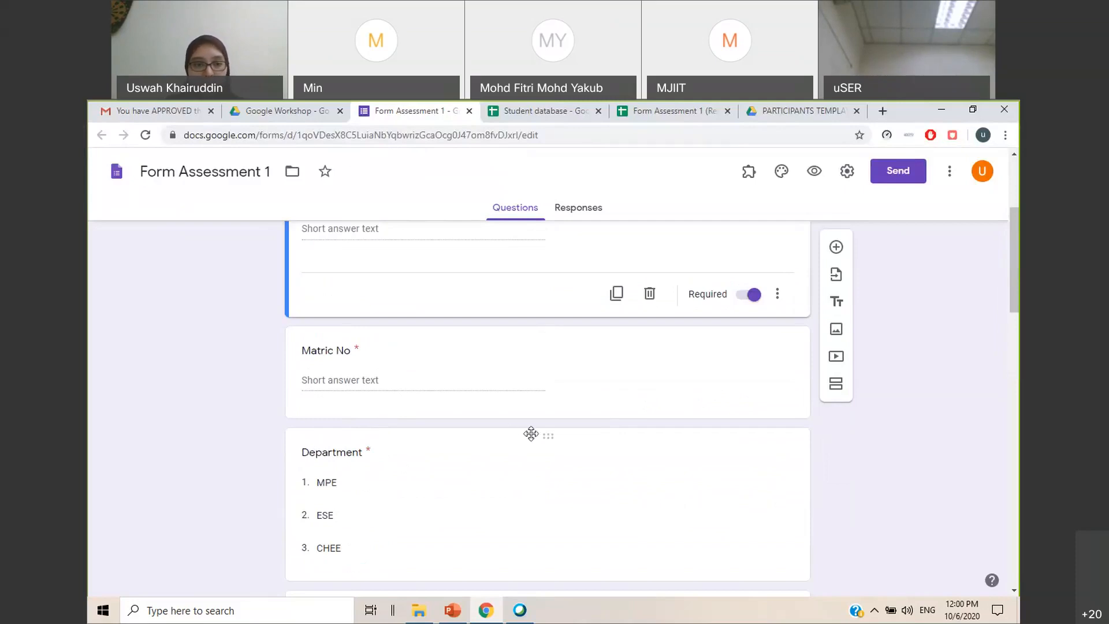
scroll(528, 433, down, 3)
scroll(603, 443, up, 7)
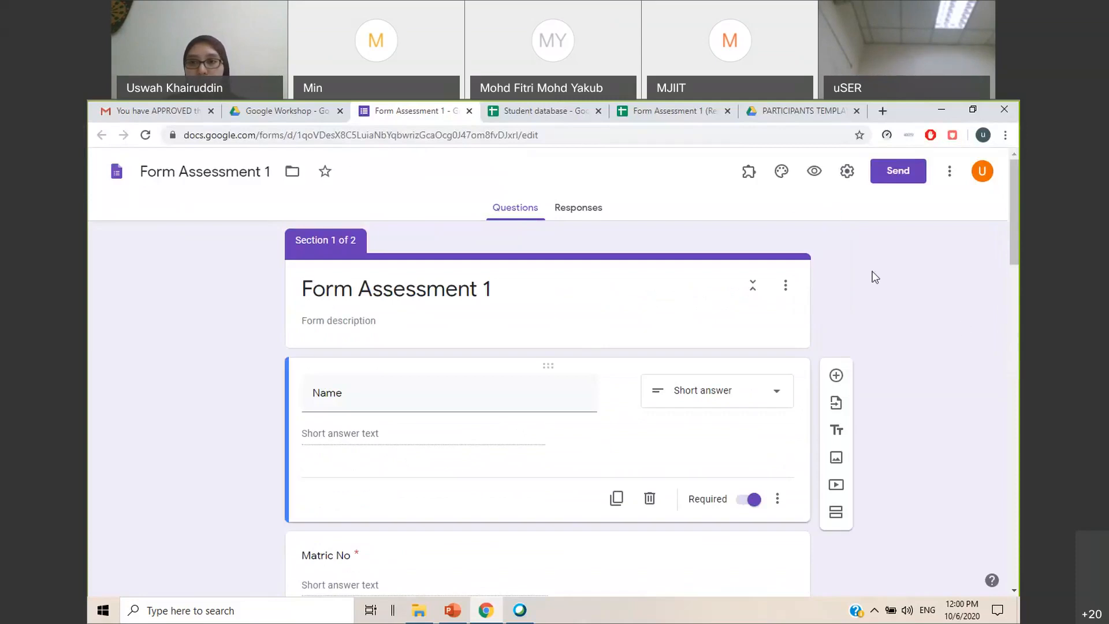
Open the pre-filled link version of Form Assessment 1
click(950, 172)
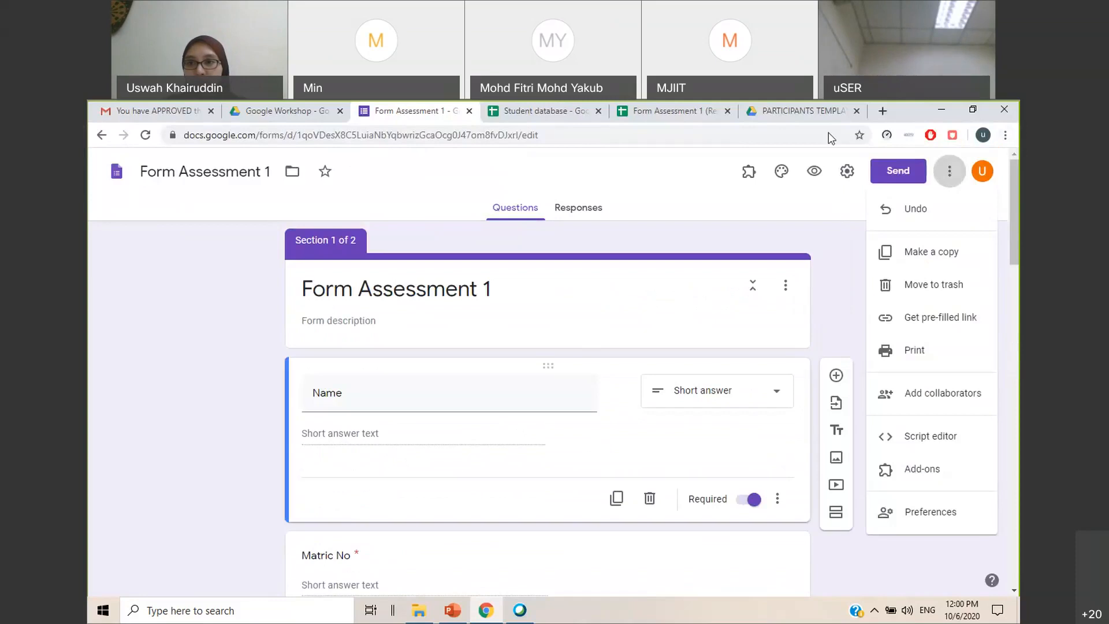
click(952, 172)
click(952, 173)
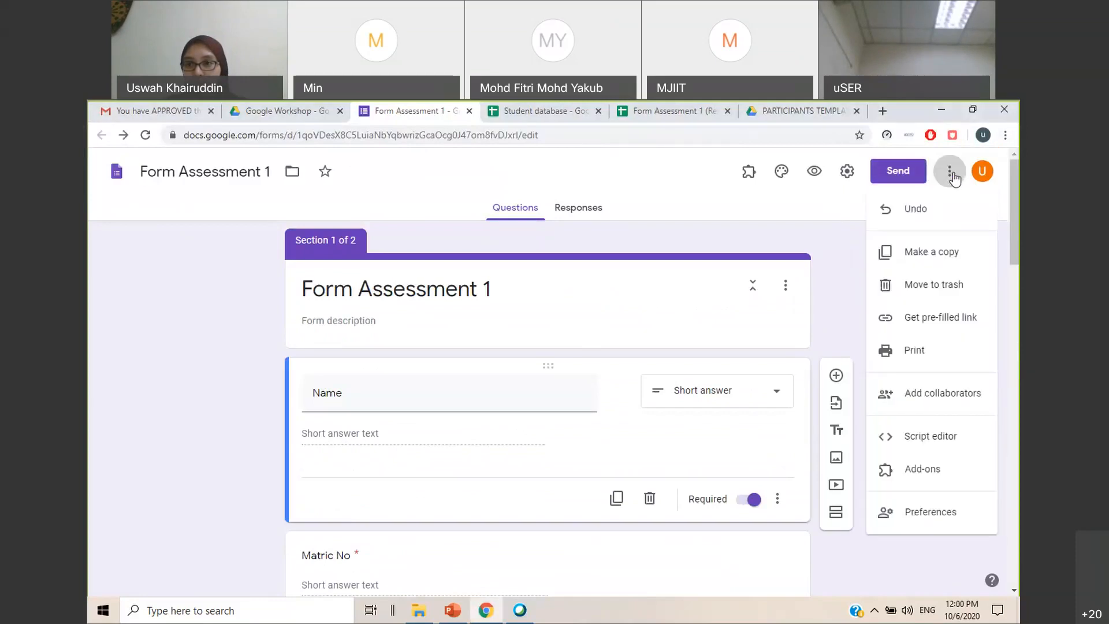
click(945, 327)
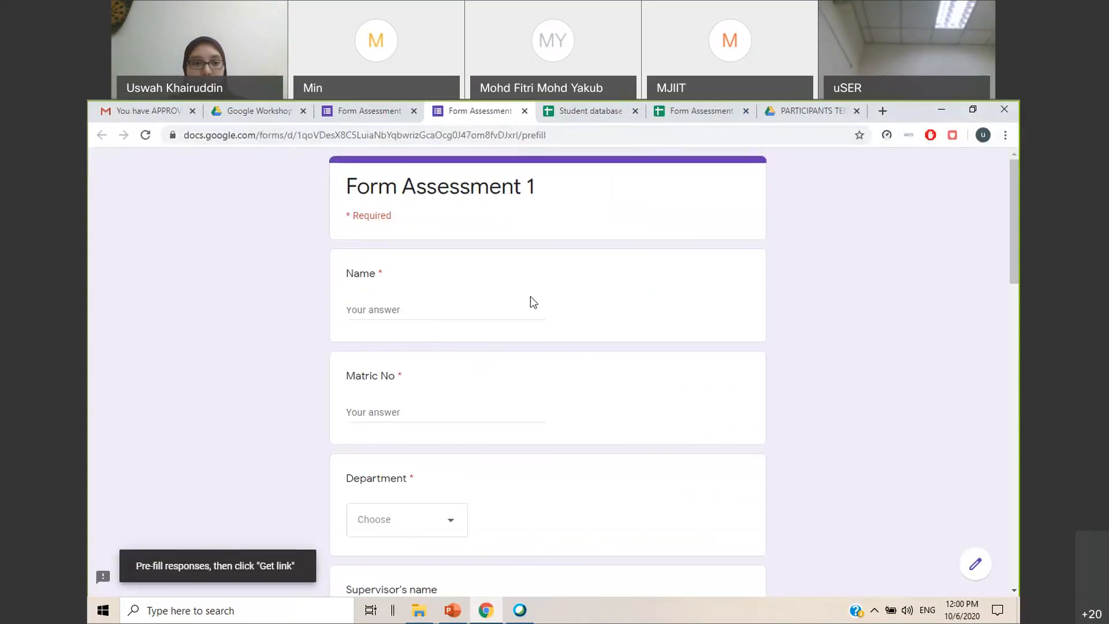
Fill in the placeholders STUDENTSNAME for Name and STUDENTMATRIC for Matric No
click(411, 311)
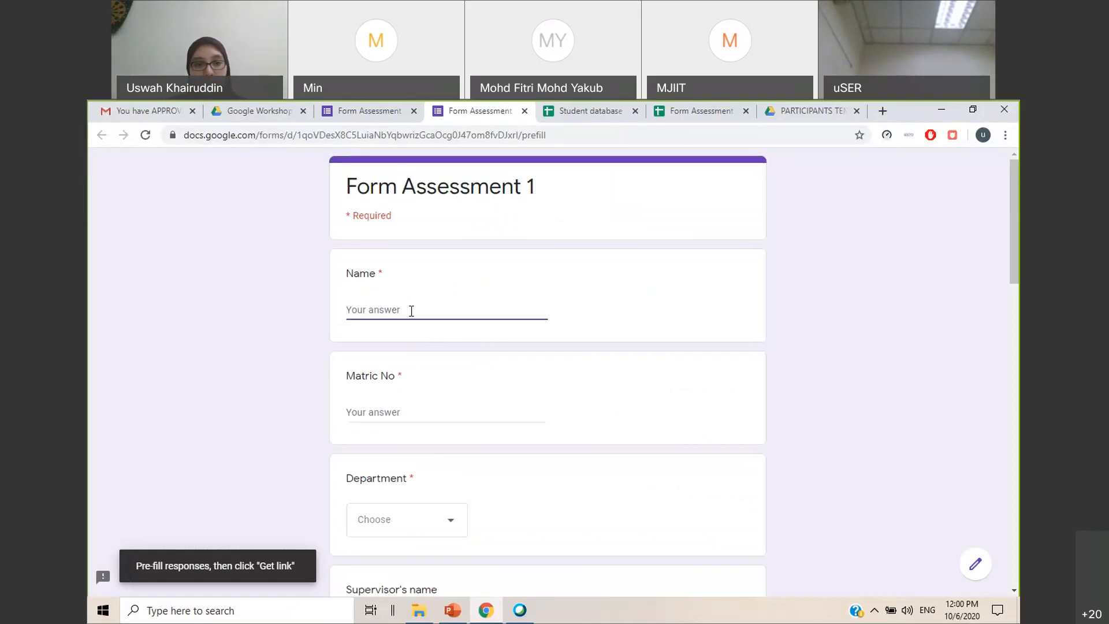
text(STUDENTSNAME)
click(382, 416)
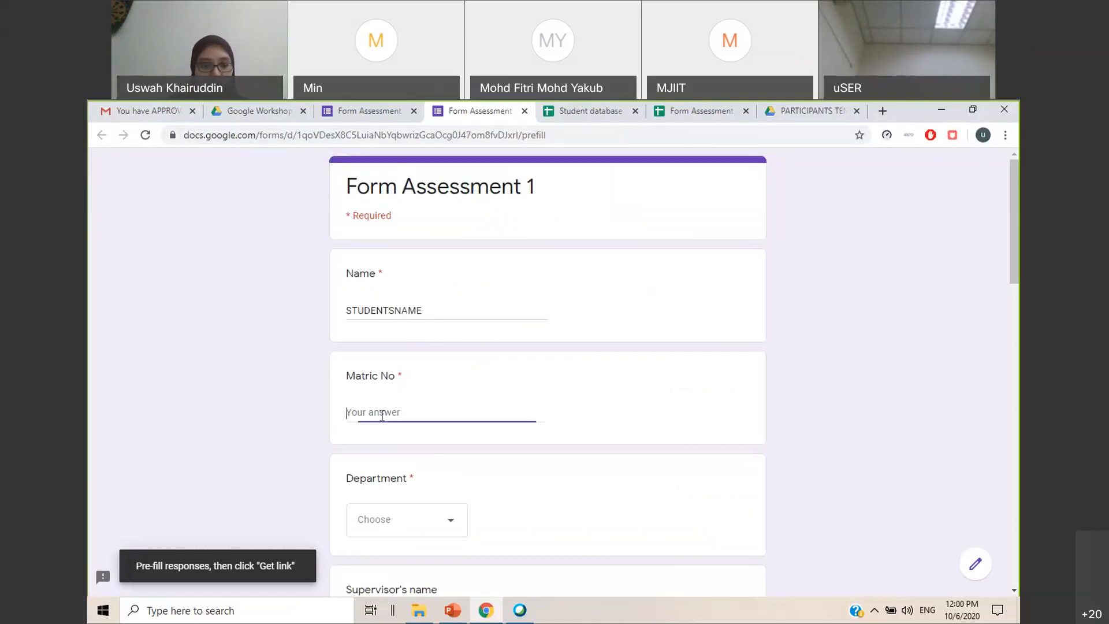
text(STUDENTMATRIC)
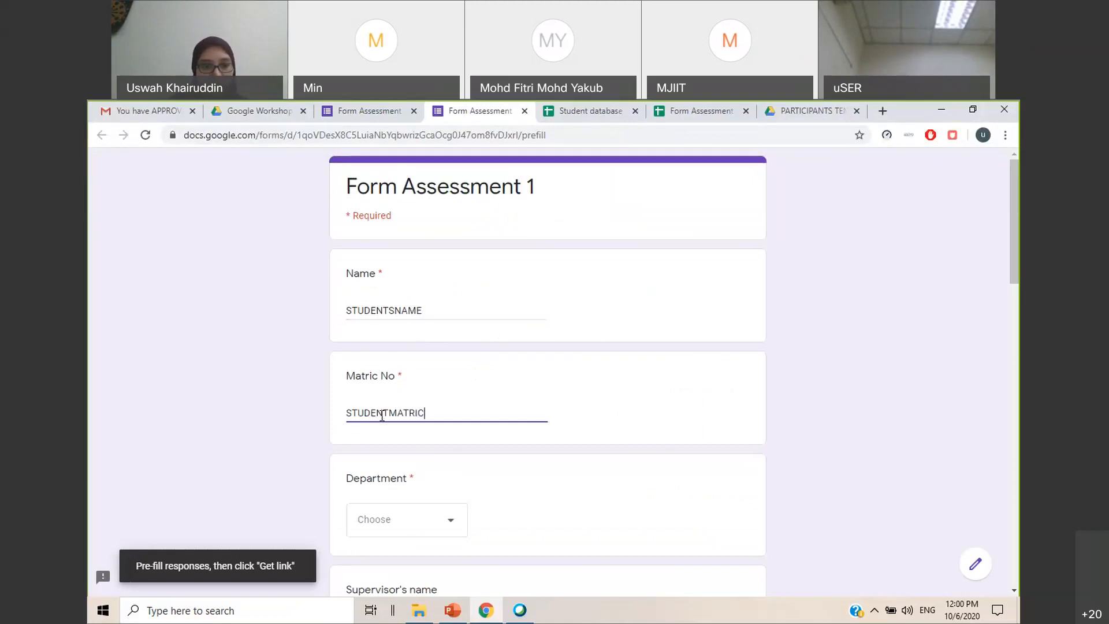
Choose MPE as the department and enter the placeholder SUPERVISORSNAME for the supervisor's name
scroll(391, 416, down, 2)
click(409, 391)
click(398, 430)
scroll(431, 376, down, 2)
click(432, 354)
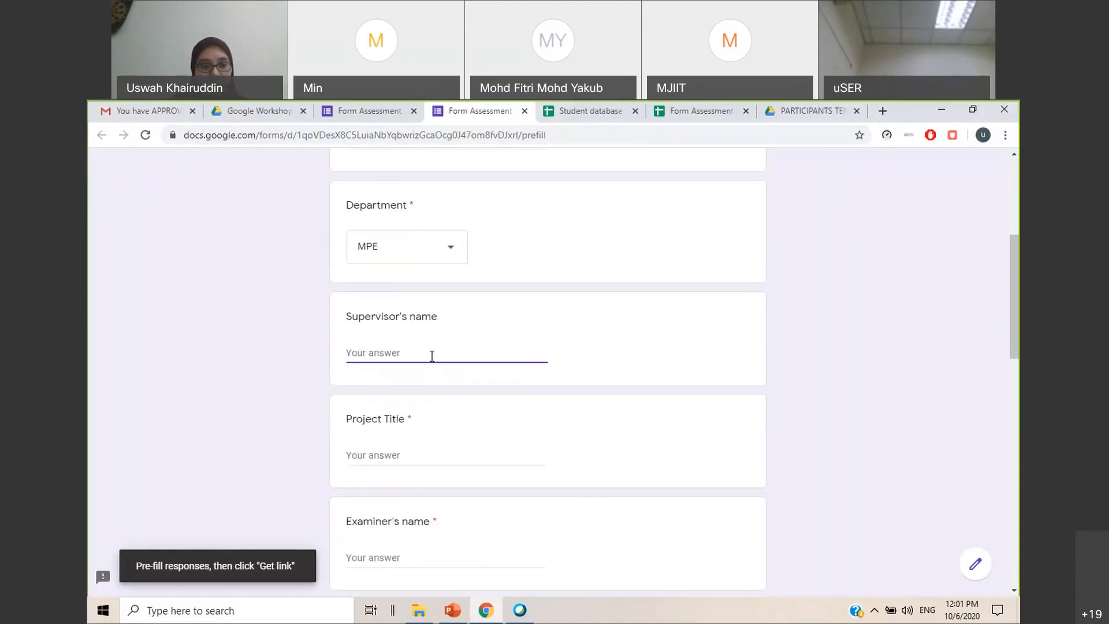
text(SUPERVISORSNAME)
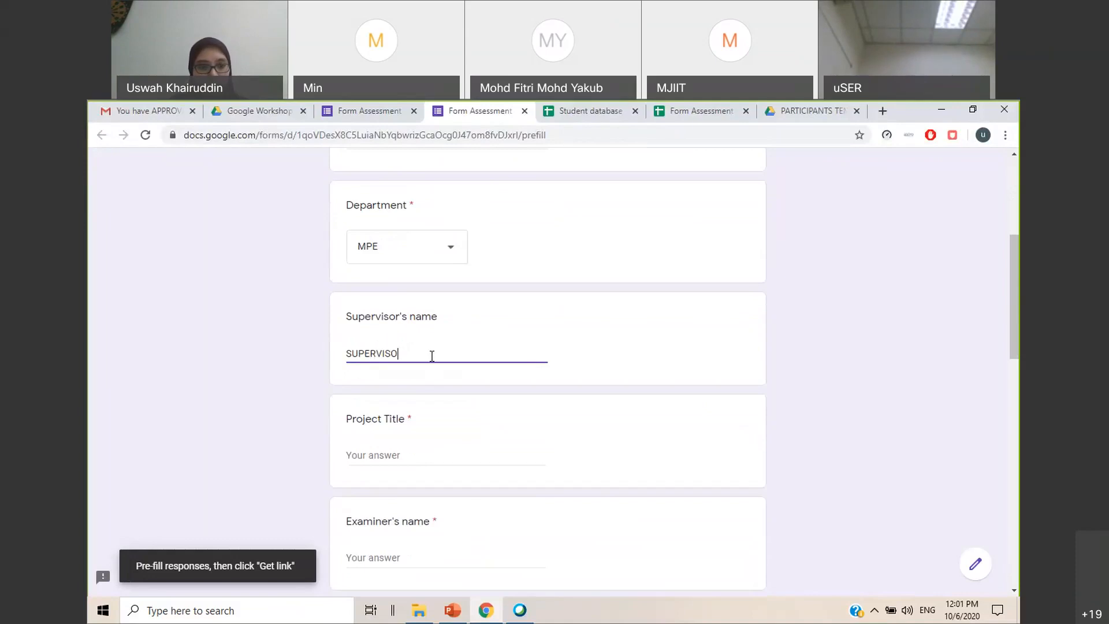
Enter the placeholders PROJECTTITLE for Project Title and EXAMINERSNAME for Examiner's name
click(428, 461)
text(PROJECTTITLE)
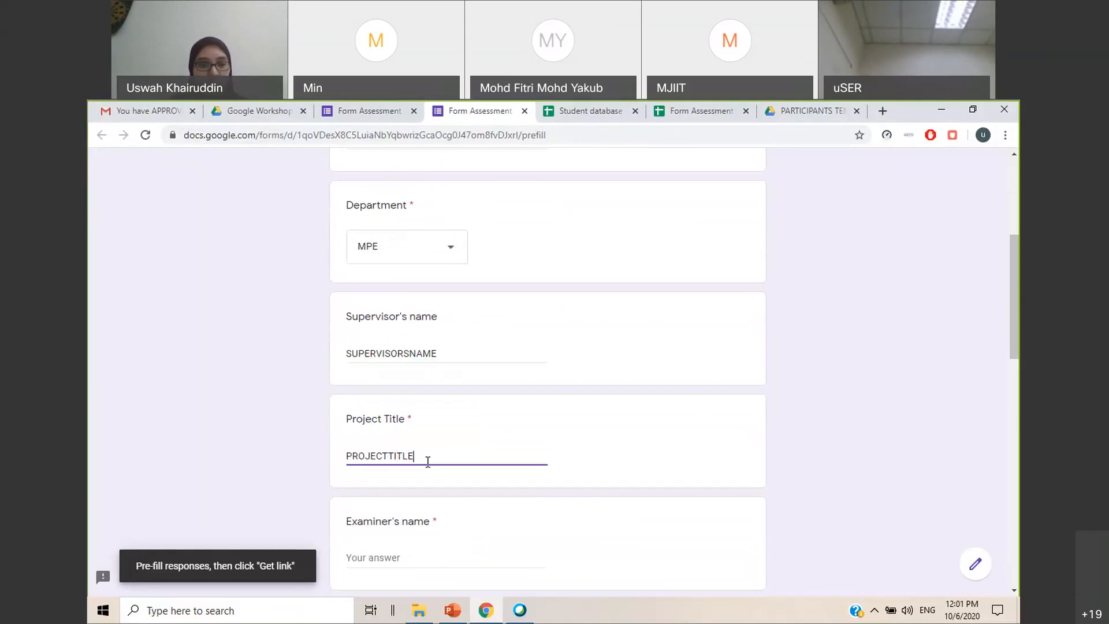
scroll(427, 450, down, 5)
click(402, 287)
text(EXAMINERSNAME)
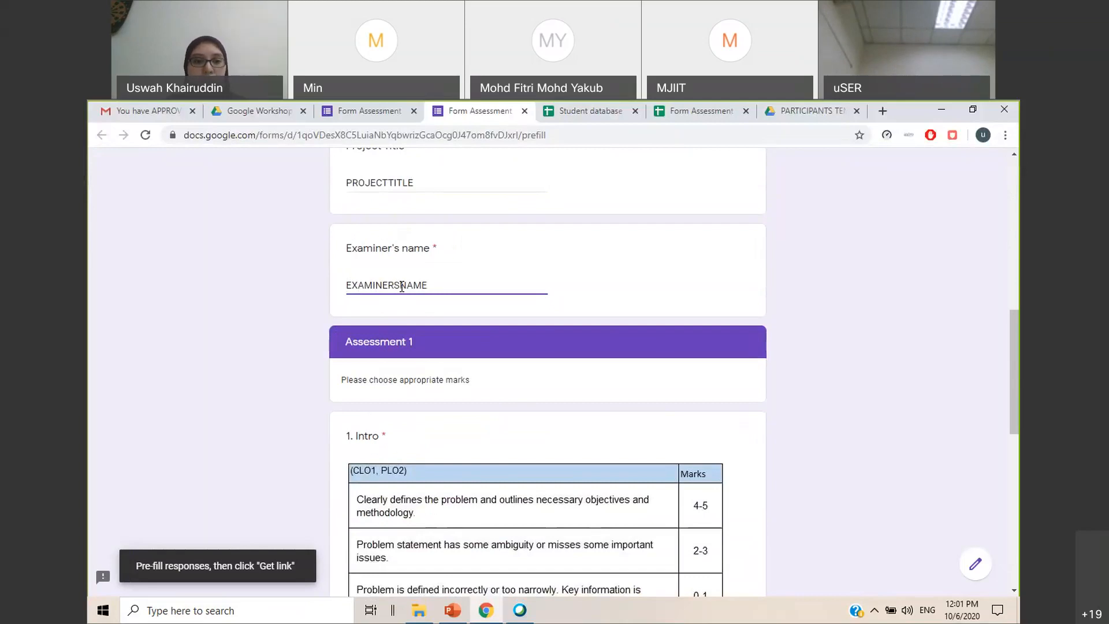
click(465, 257)
Leave the Intro and Method marks blank, generate the pre-filled form link, and copy it
scroll(465, 258, down, 2)
scroll(594, 506, down, 2)
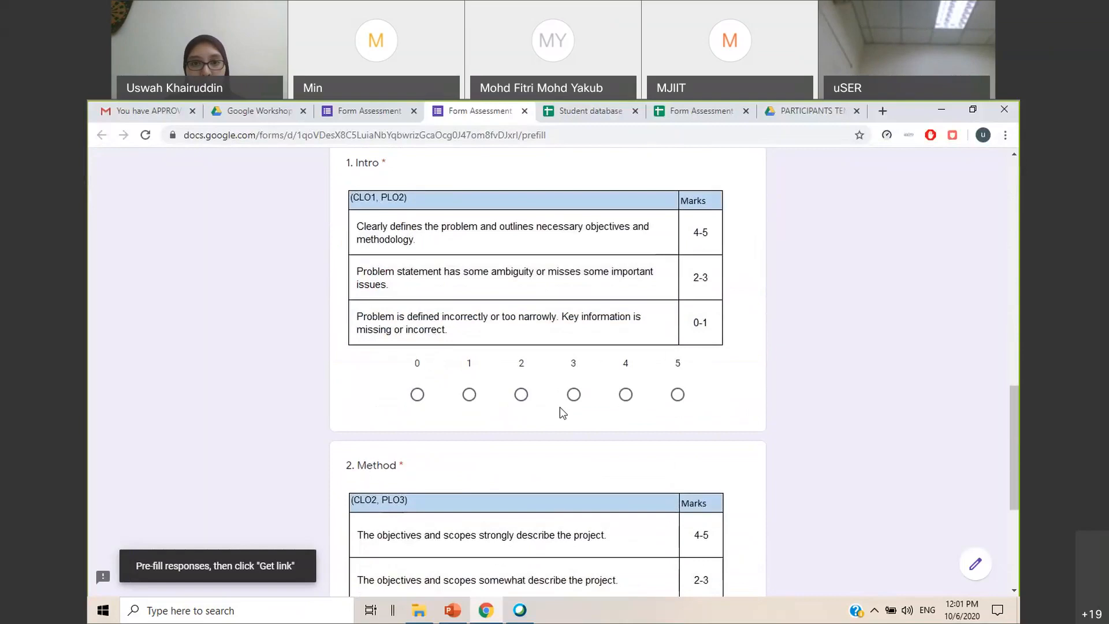
scroll(560, 407, down, 4)
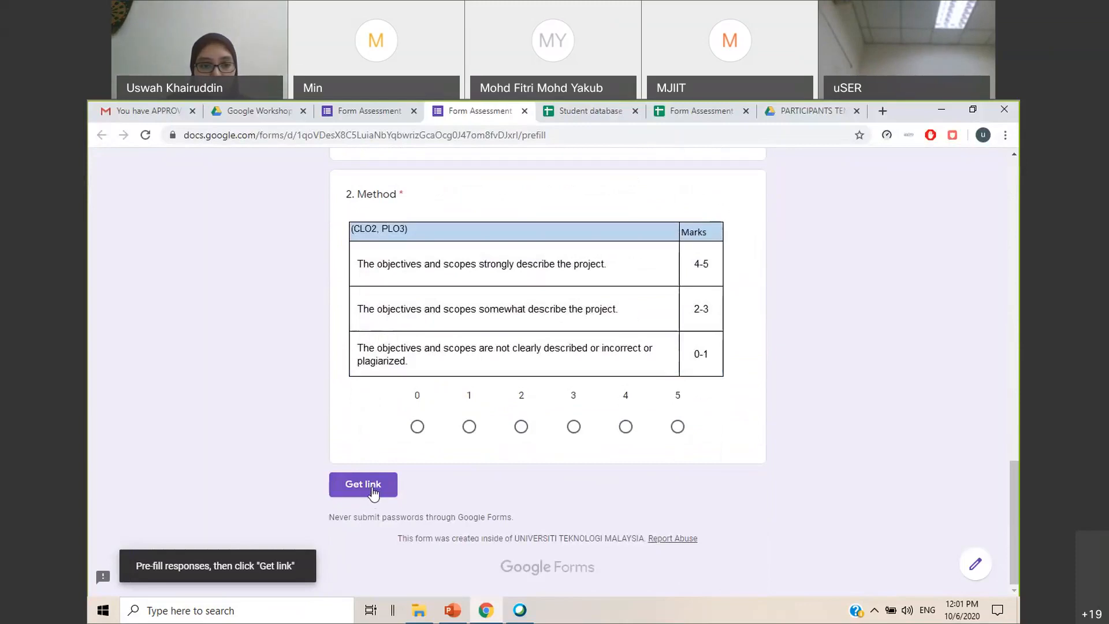
click(372, 490)
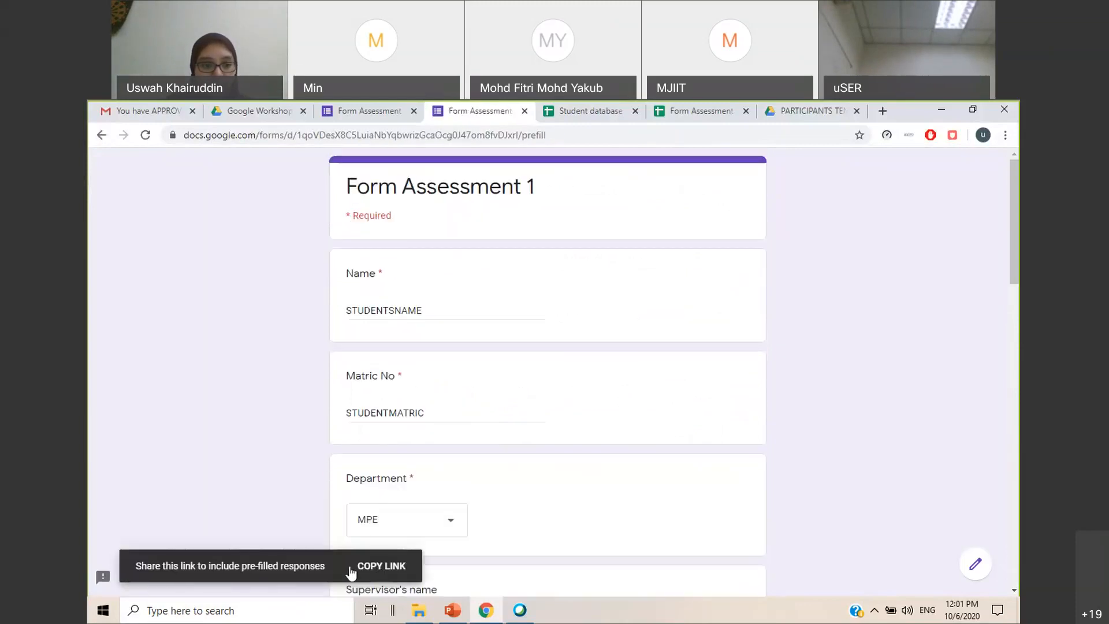
click(376, 572)
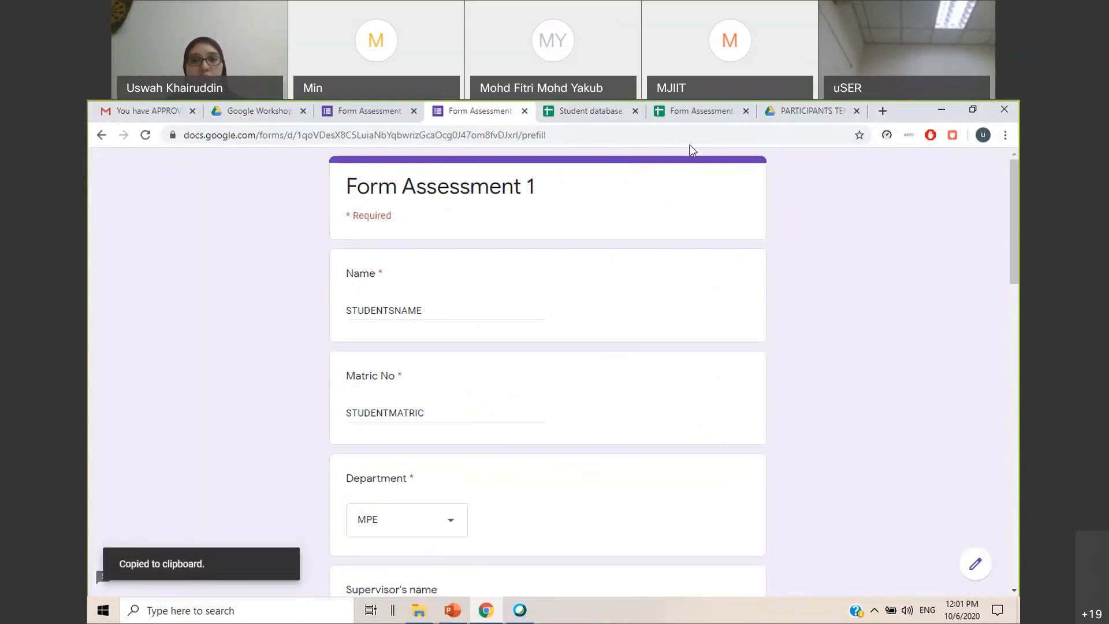
In cell I2 of the Student database, begin a HYPERLINK formula with the copied pre-filled form link as its quoted URL
click(595, 121)
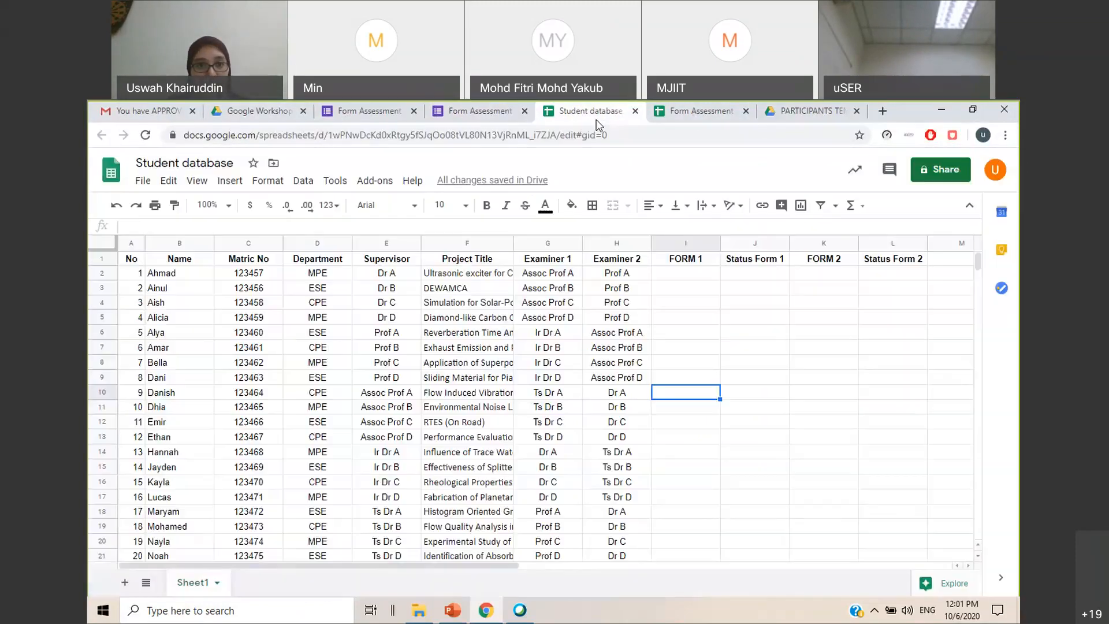
click(699, 276)
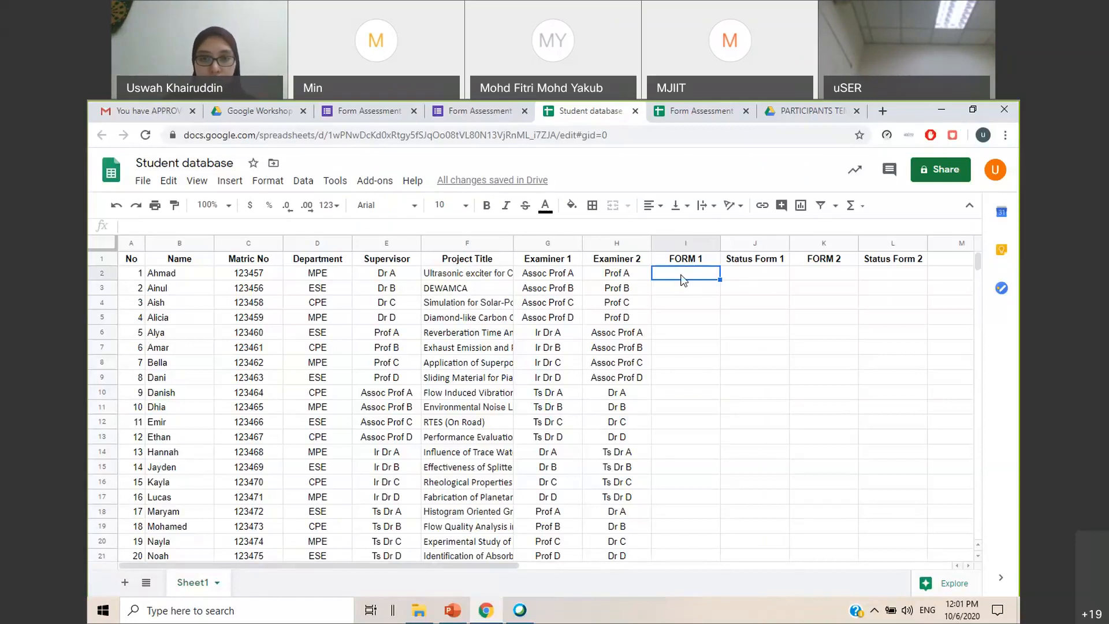
text(=HY)
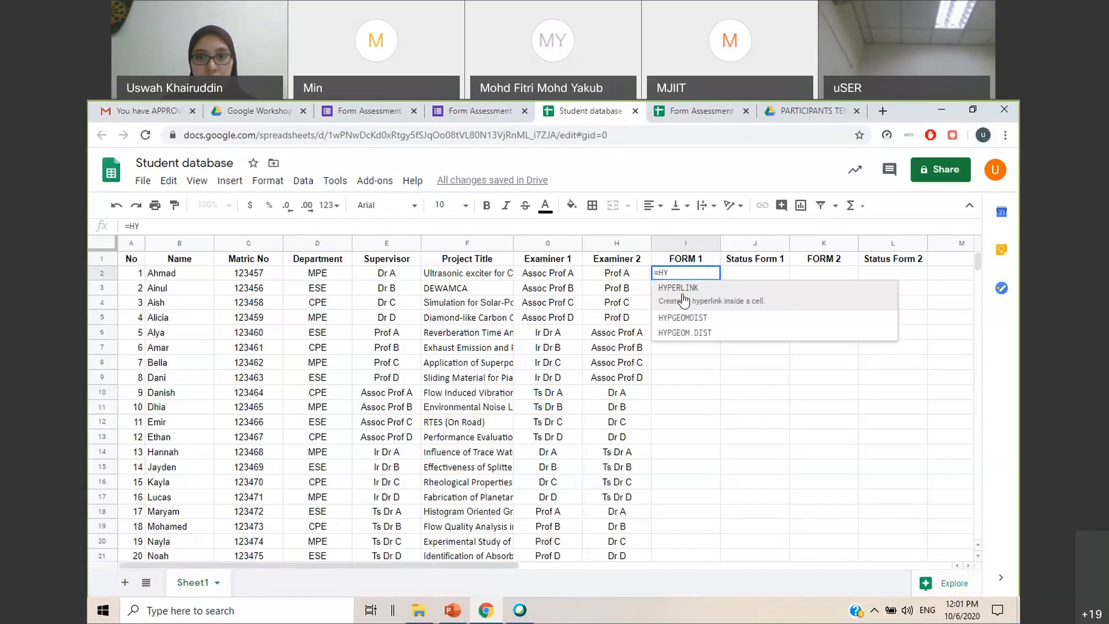
click(684, 300)
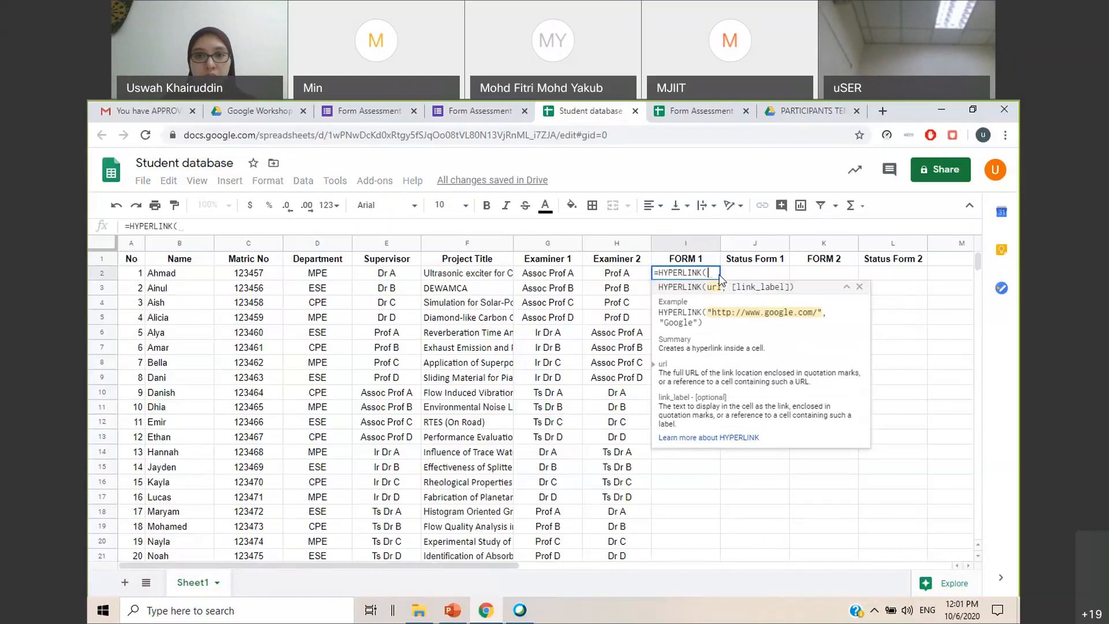
click(207, 225)
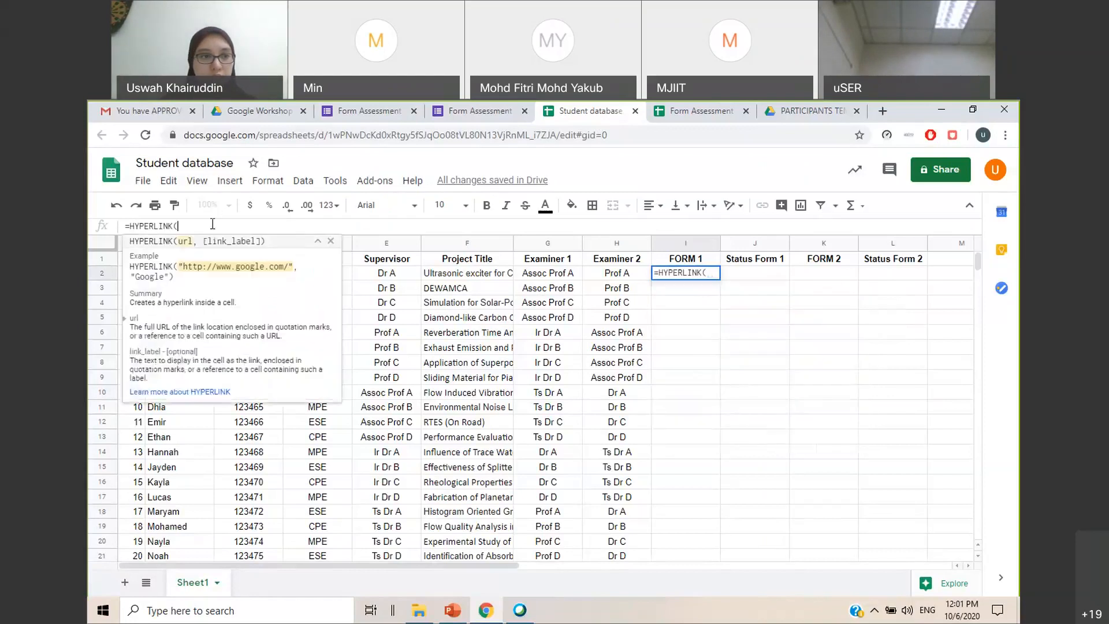
text(")
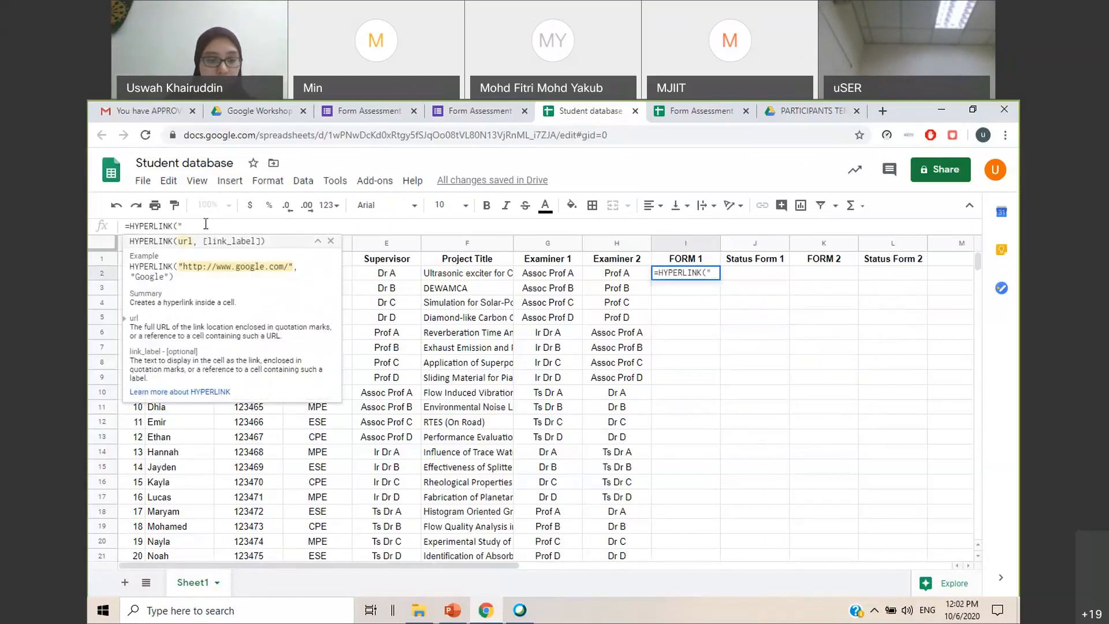
key(ctrl+v)
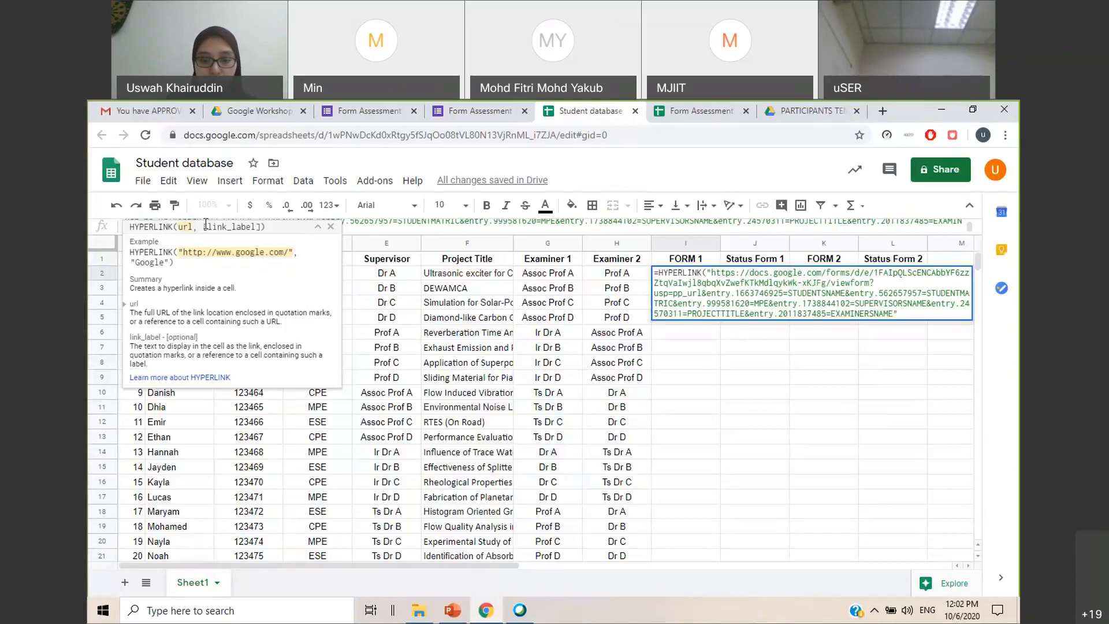
Add "FORM 1" as the link label and complete the HYPERLINK formula in cell I2
text(",)
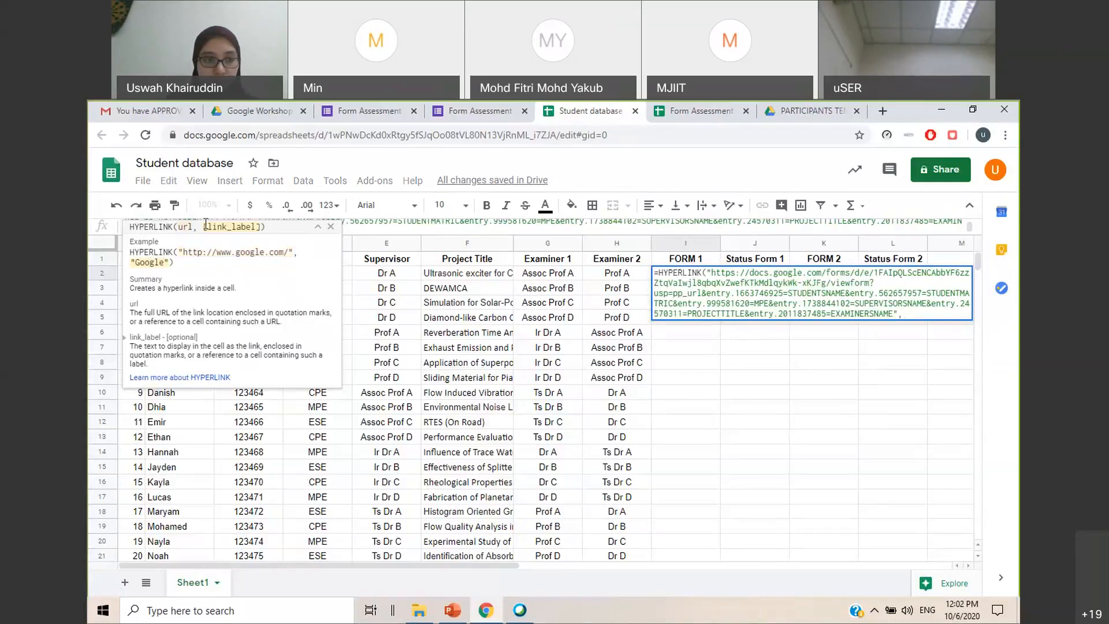
text("FORM 1)
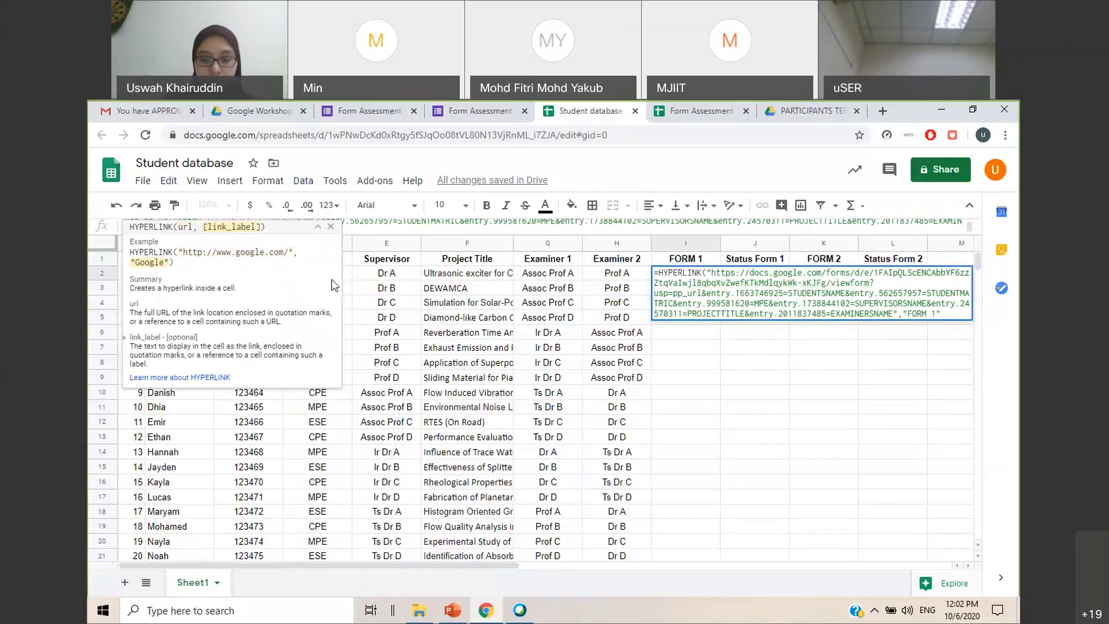
text())
key(Return)
click(840, 347)
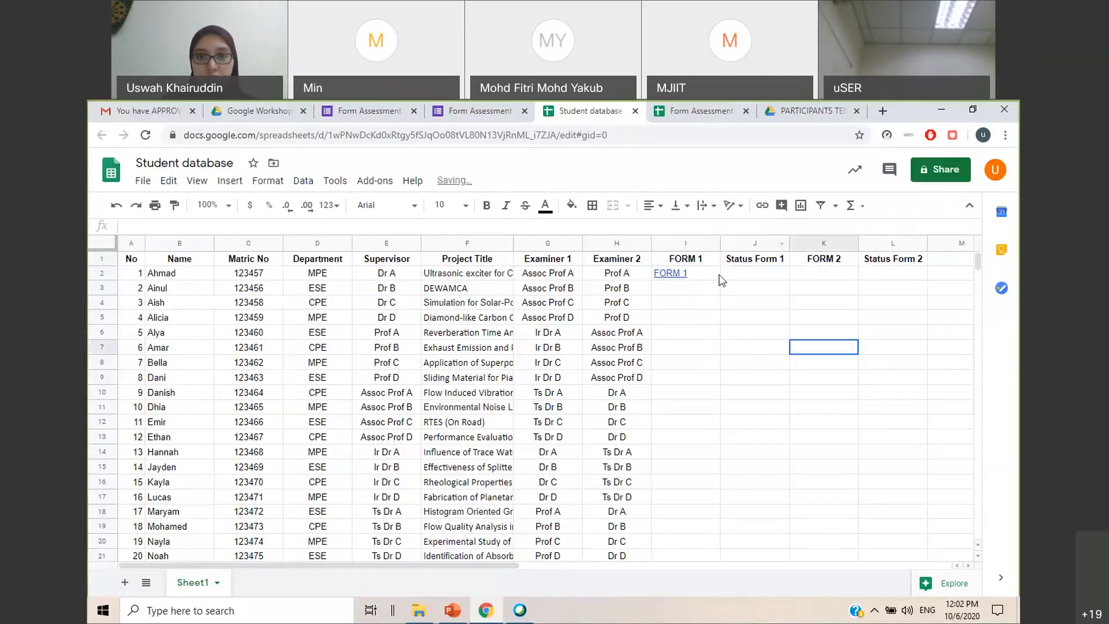
Center-align the whole FORM 1 column
click(715, 274)
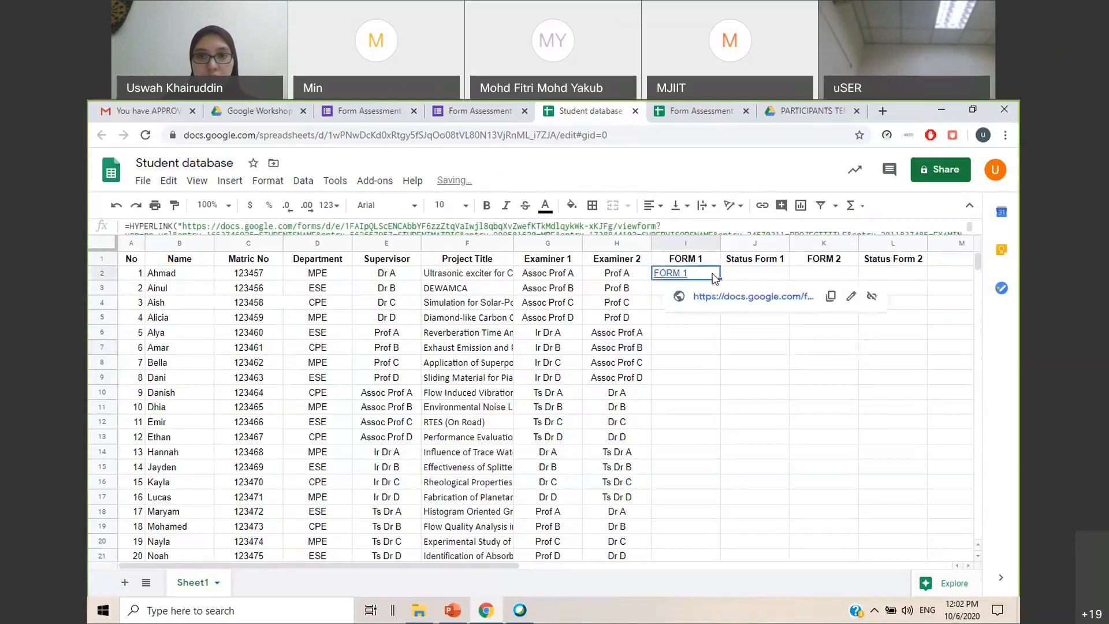
click(706, 378)
click(691, 274)
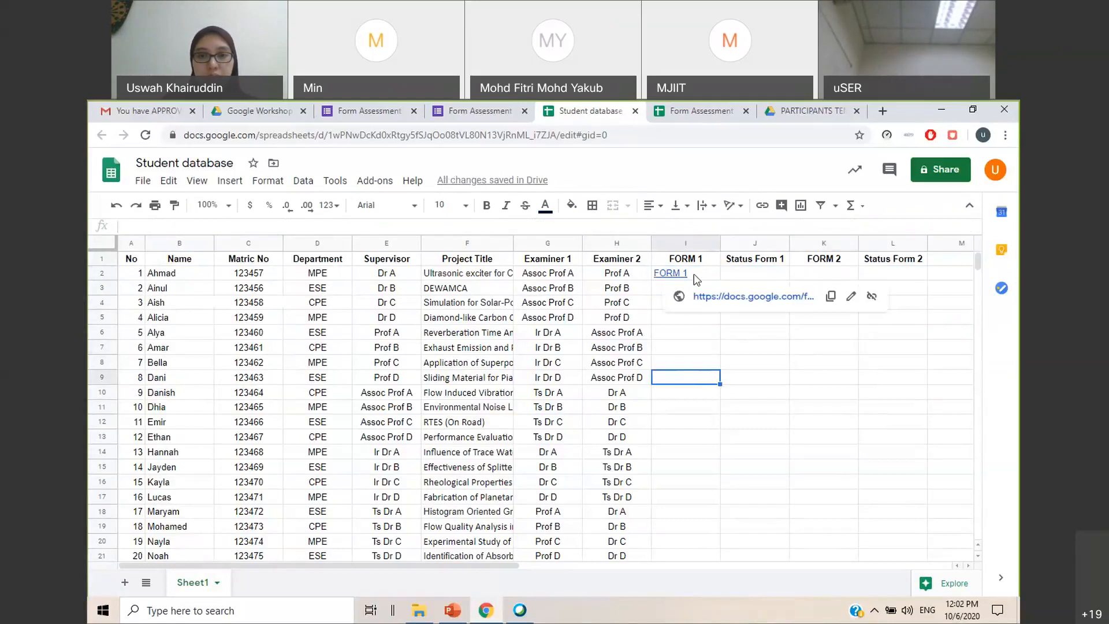
click(702, 243)
click(651, 205)
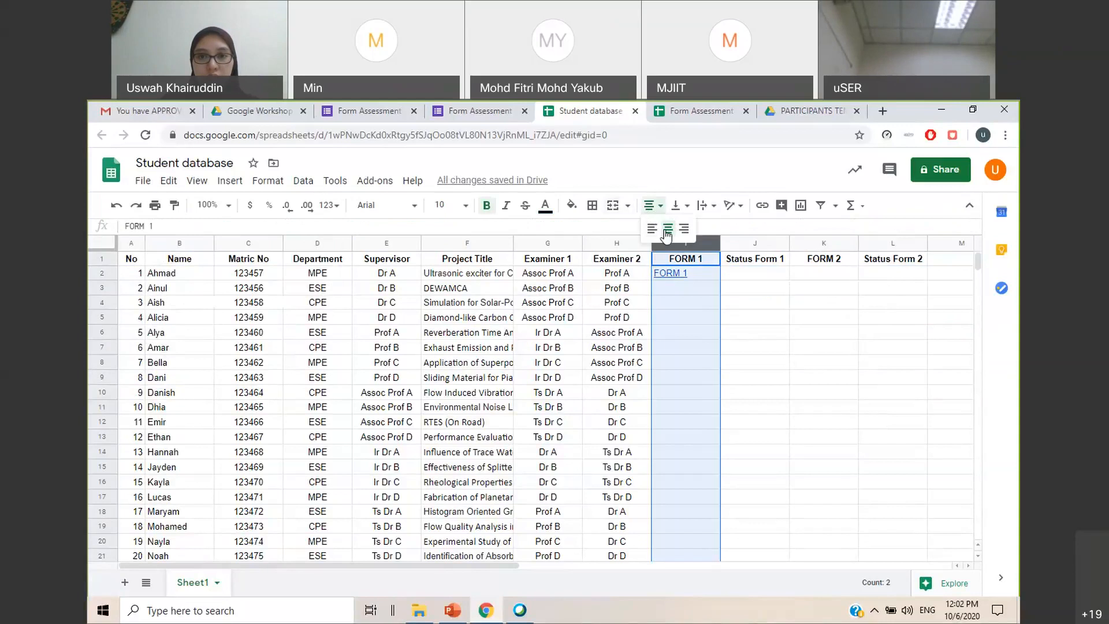
click(667, 232)
click(769, 318)
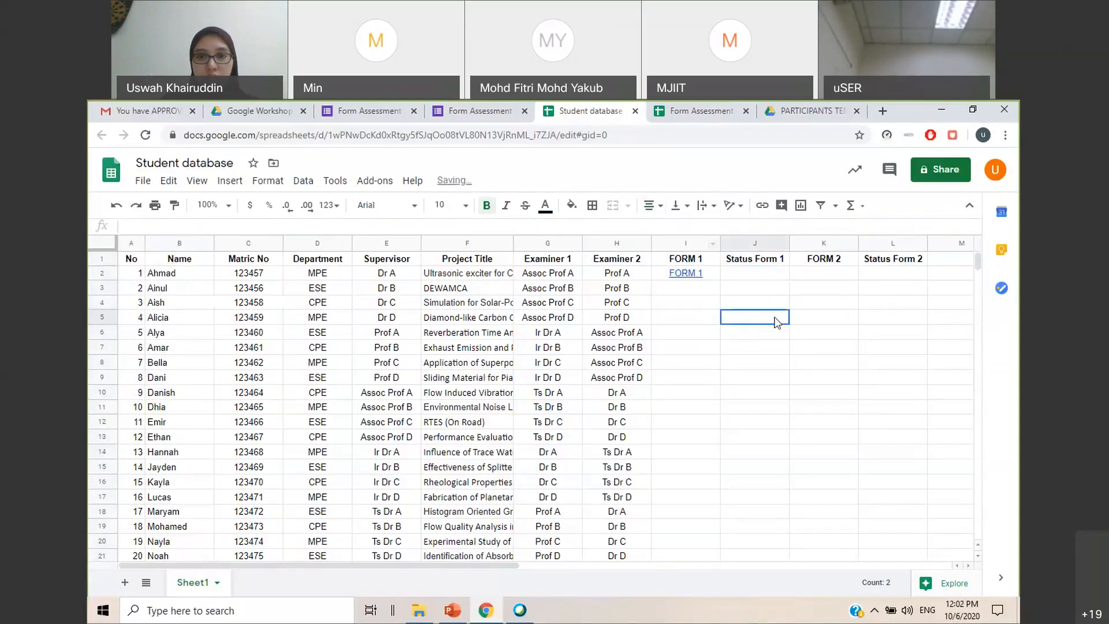
Enlarge the formula bar to fit I2's whole formula, and open the FORM 1 link to check its pre-filled placeholders, closing the form again
click(704, 277)
key(ctrl+shift+u)
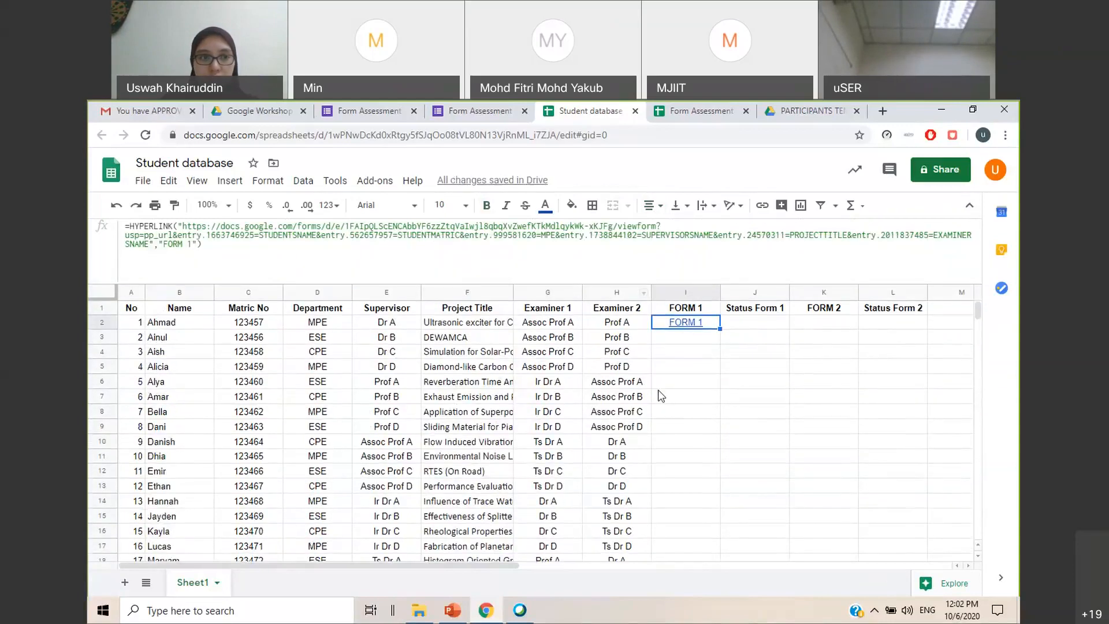
click(754, 397)
click(679, 324)
mouse_move(695, 328)
click(717, 348)
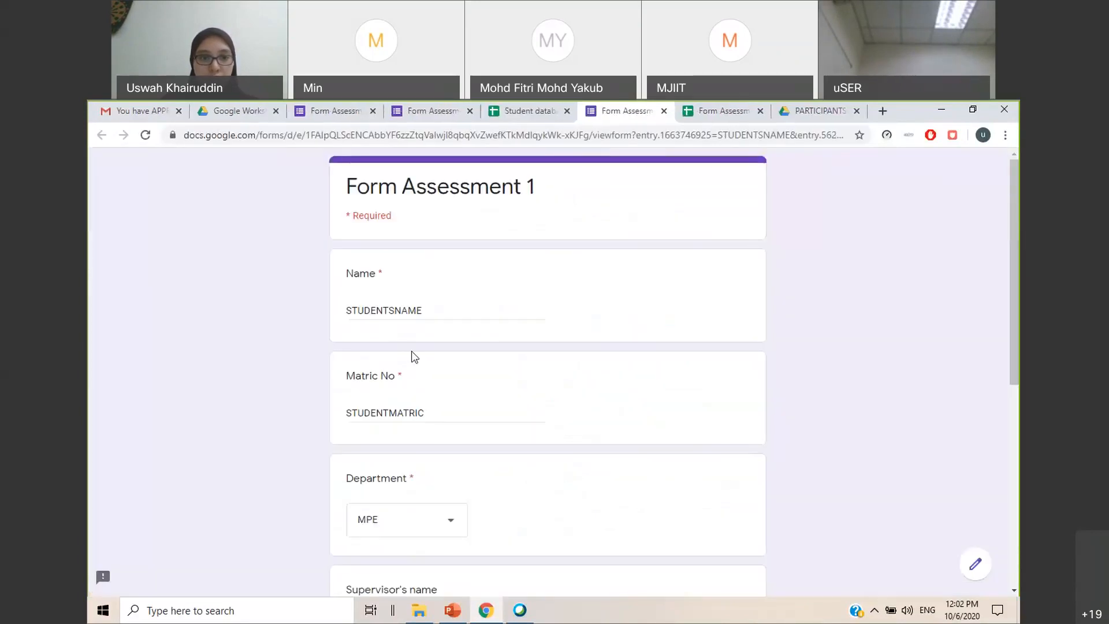
scroll(412, 353, down, 5)
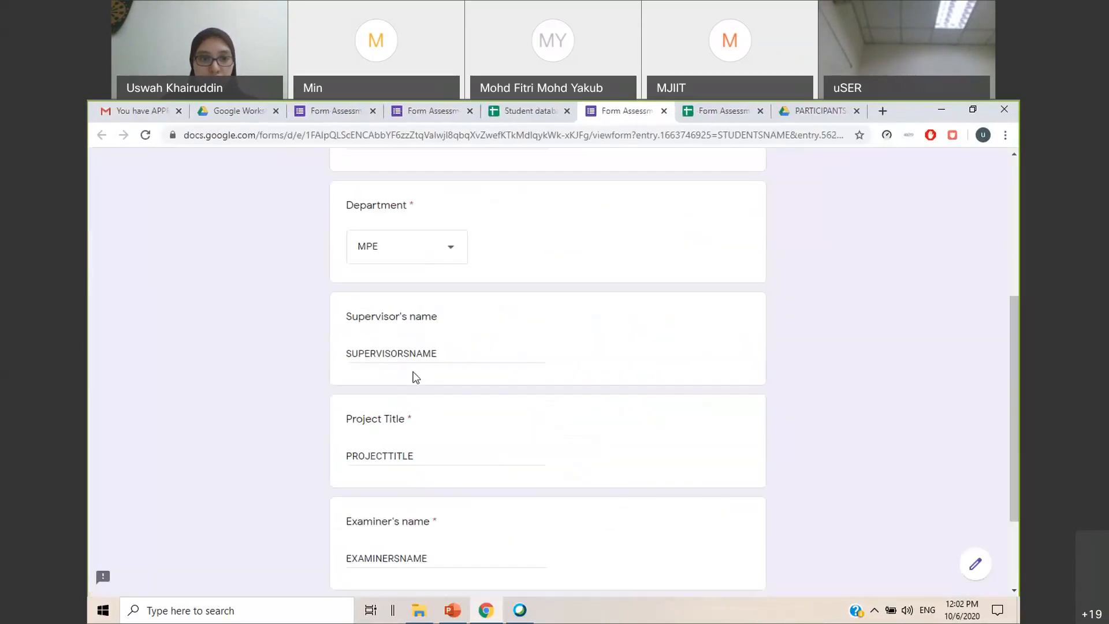
click(665, 116)
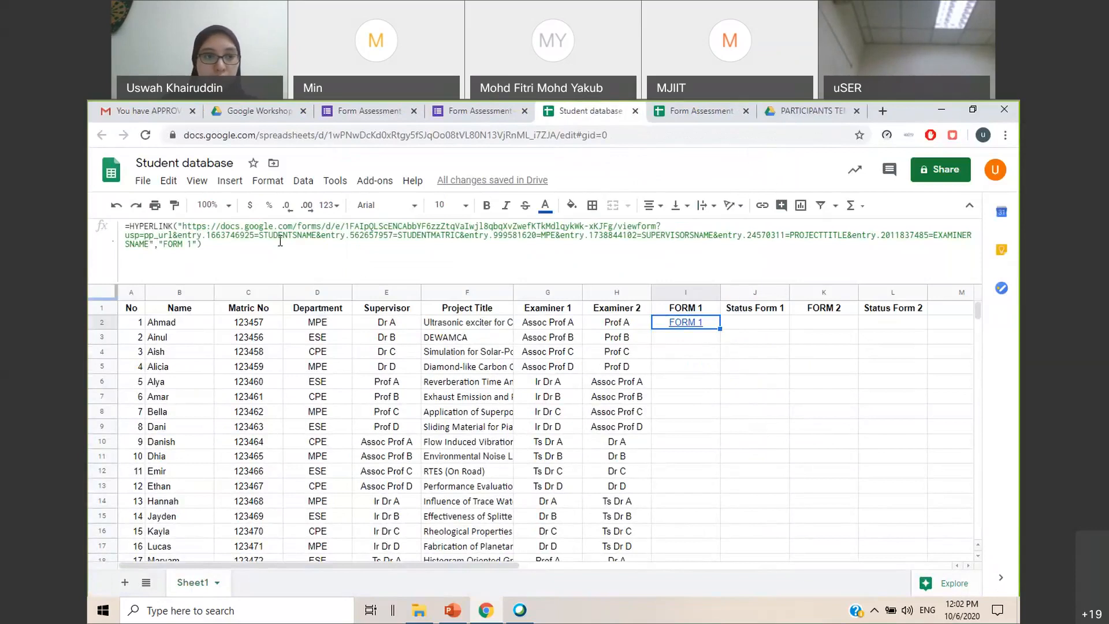
Examine the STUDENTSNAME placeholder in I2's formula against the student entries in the Name column
drag(316, 236, 258, 237)
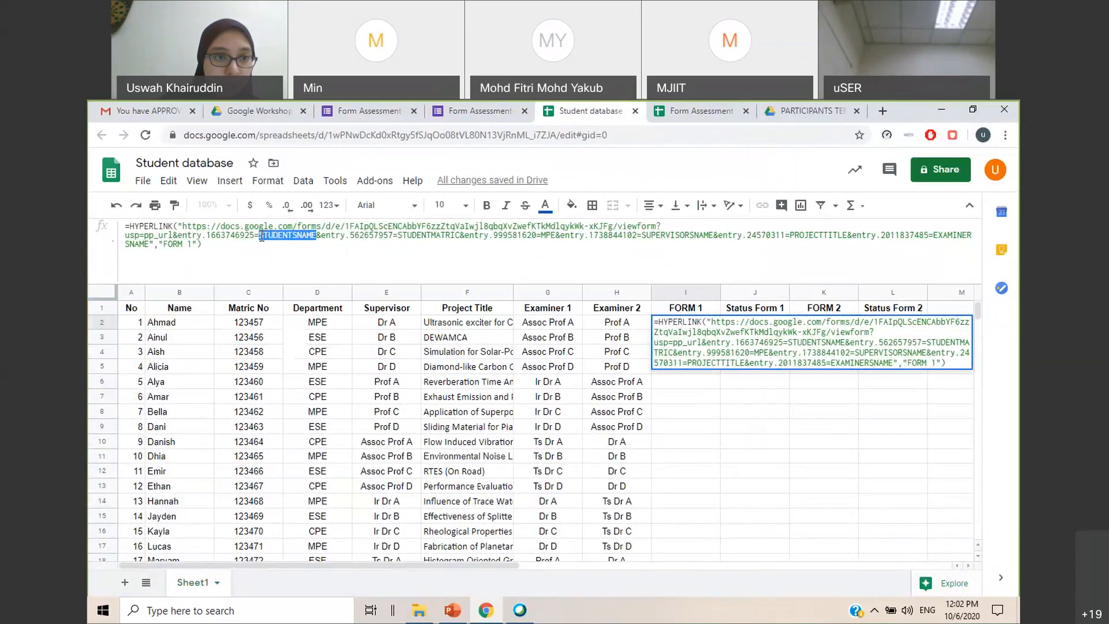
click(760, 447)
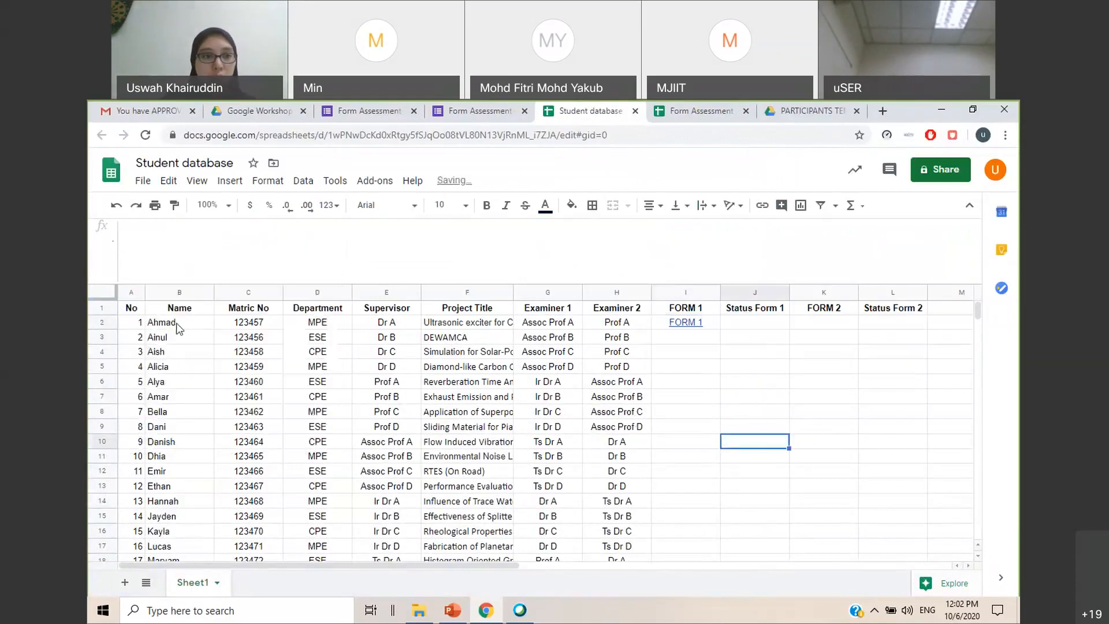
click(196, 325)
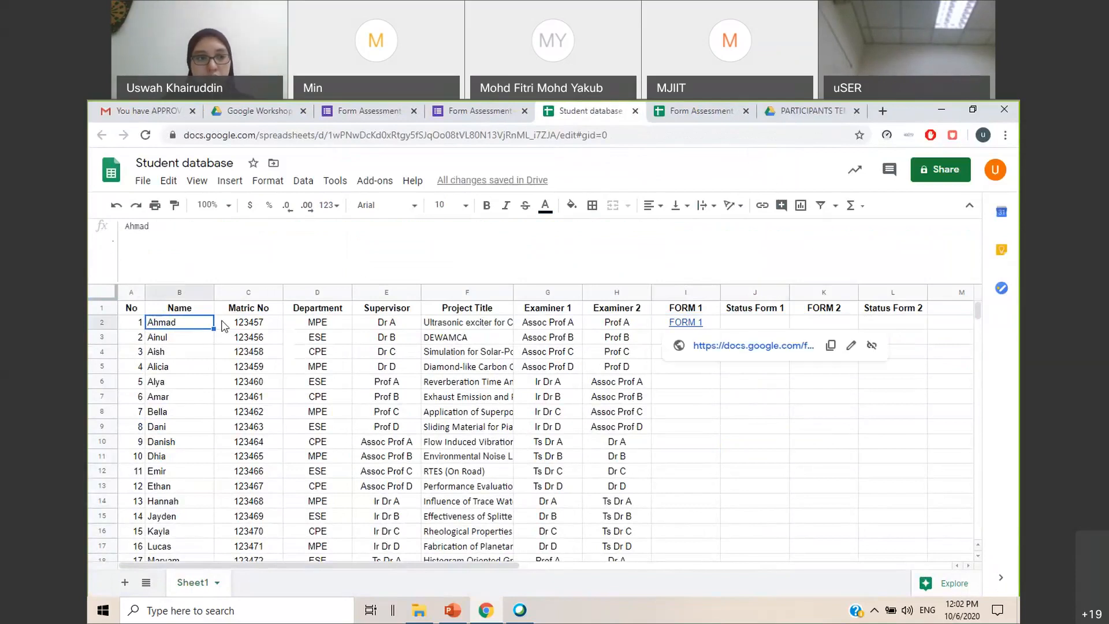
click(196, 351)
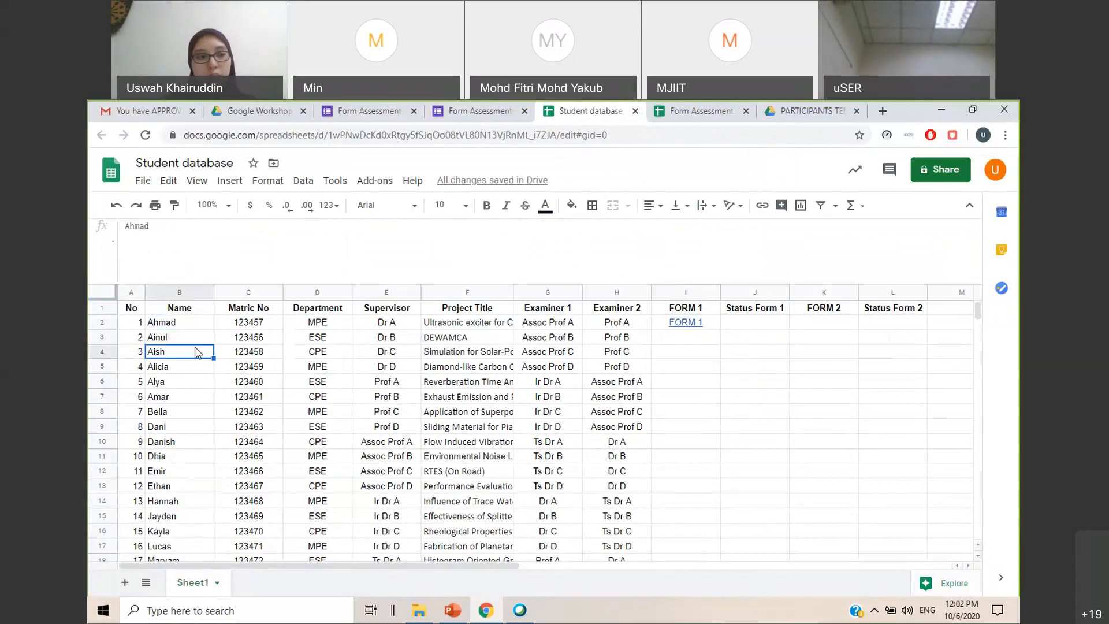
key(Down)
click(189, 327)
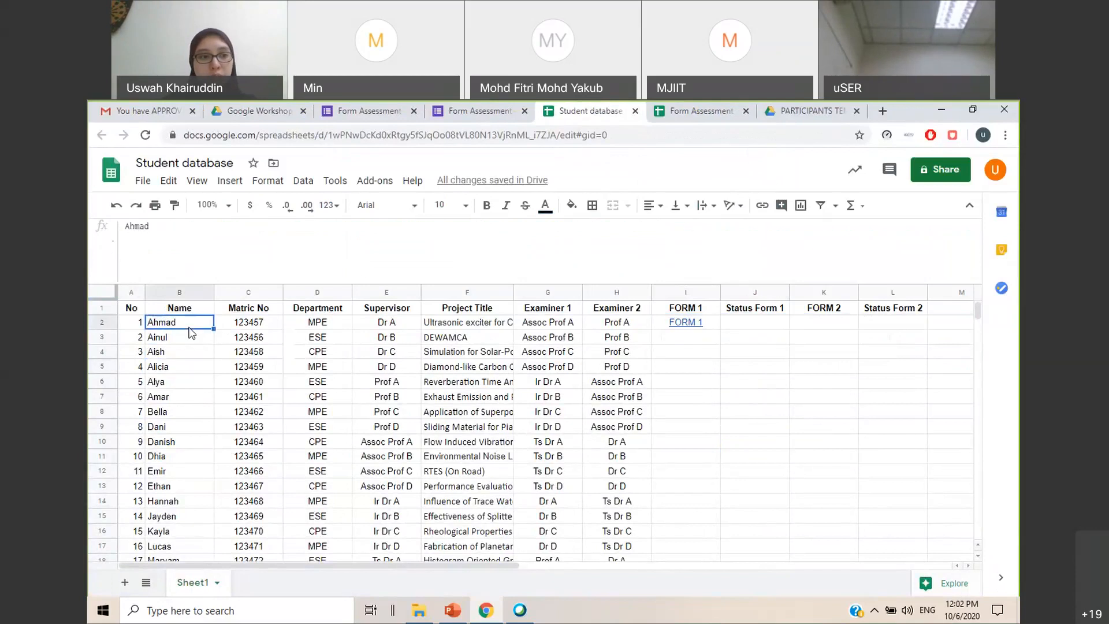
click(193, 292)
click(177, 323)
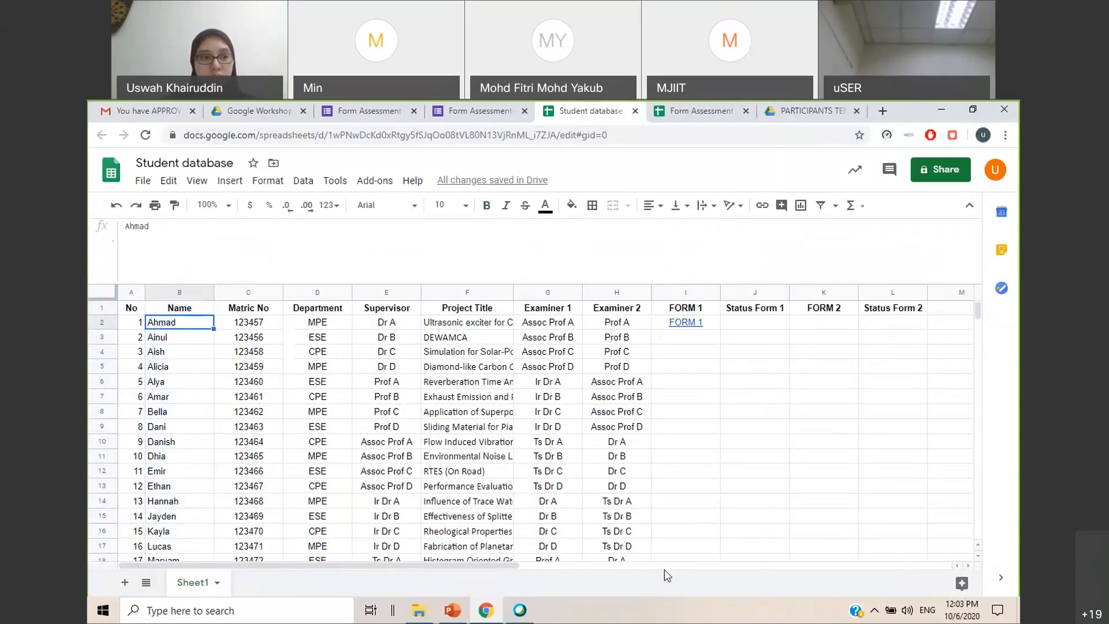
click(754, 441)
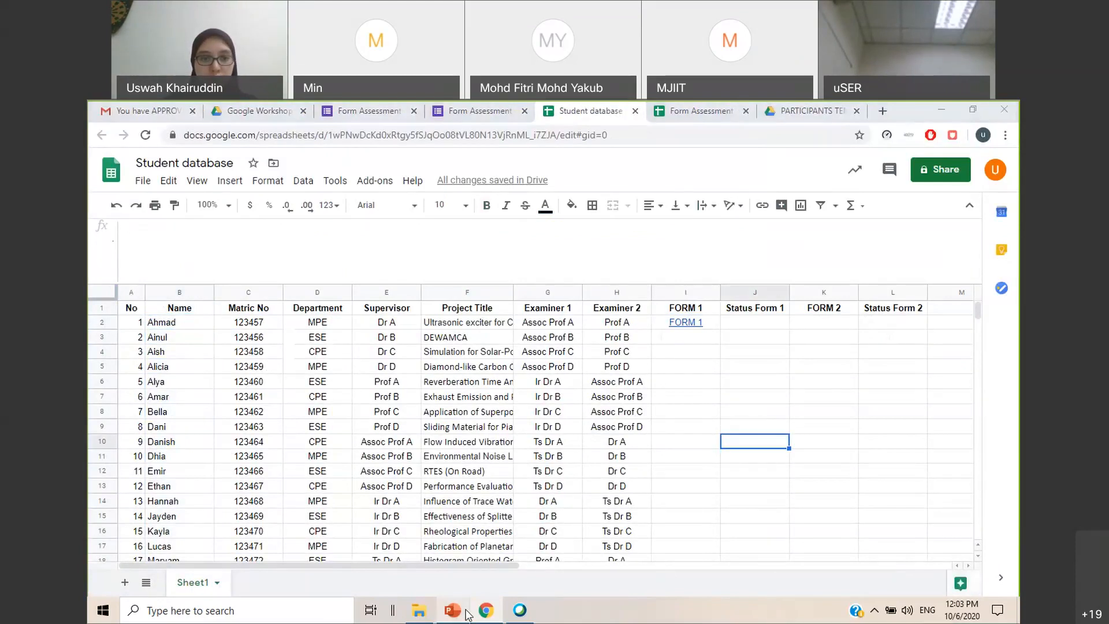
Switch to the PowerPoint workshop presentation and find the slide "Set pre-filled link in database"
click(452, 610)
click(180, 425)
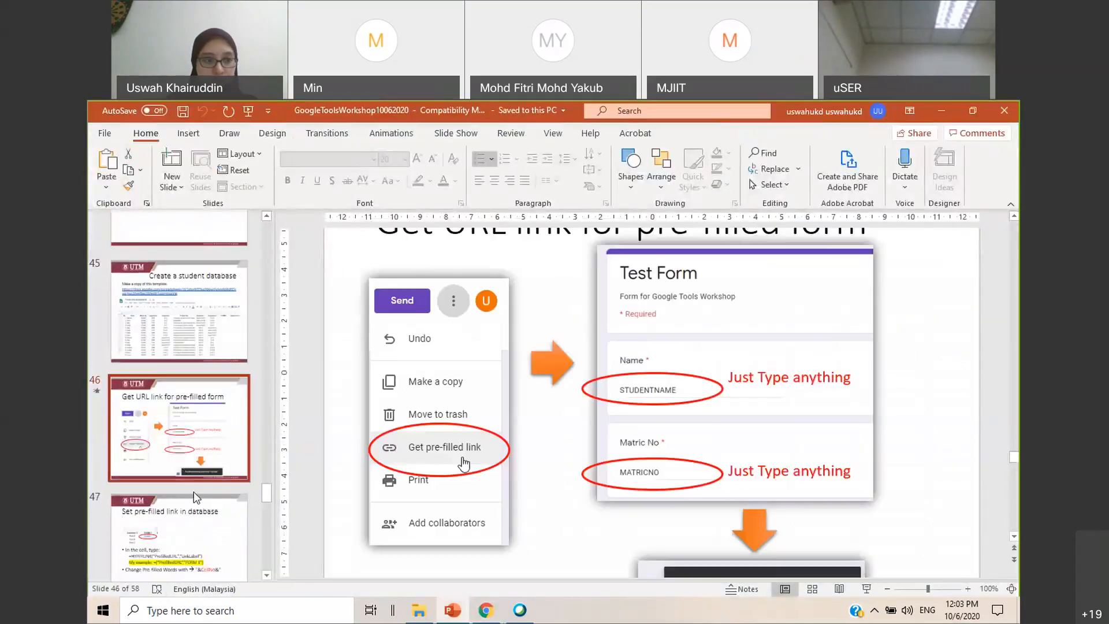
click(193, 497)
scroll(193, 491, down, 5)
click(214, 388)
click(203, 266)
scroll(202, 266, up, 2)
click(202, 300)
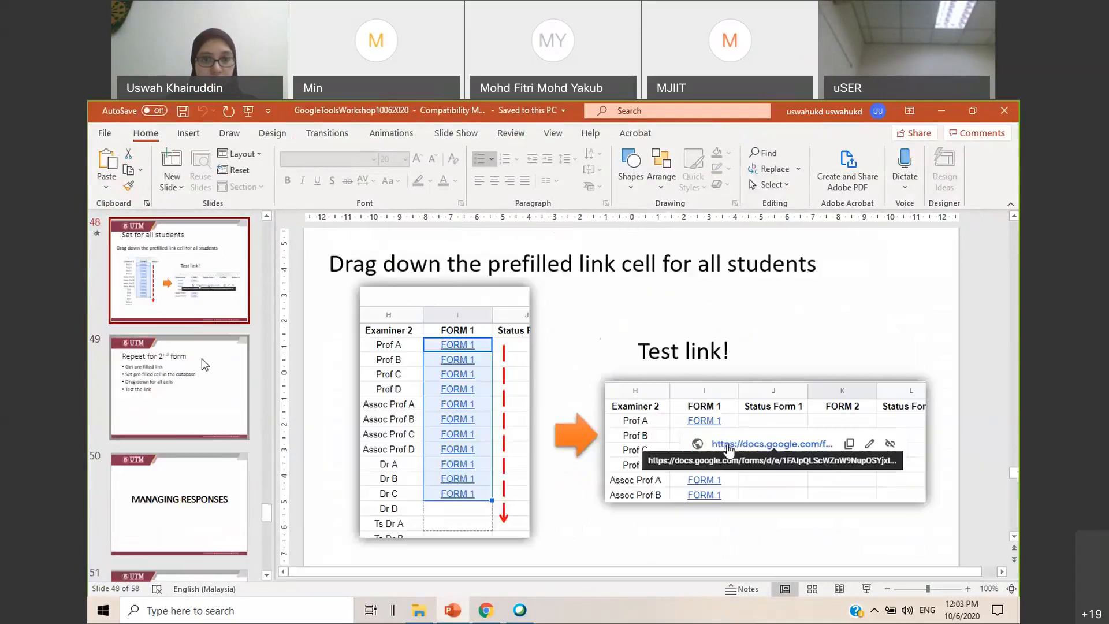
scroll(202, 359, up, 3)
click(194, 334)
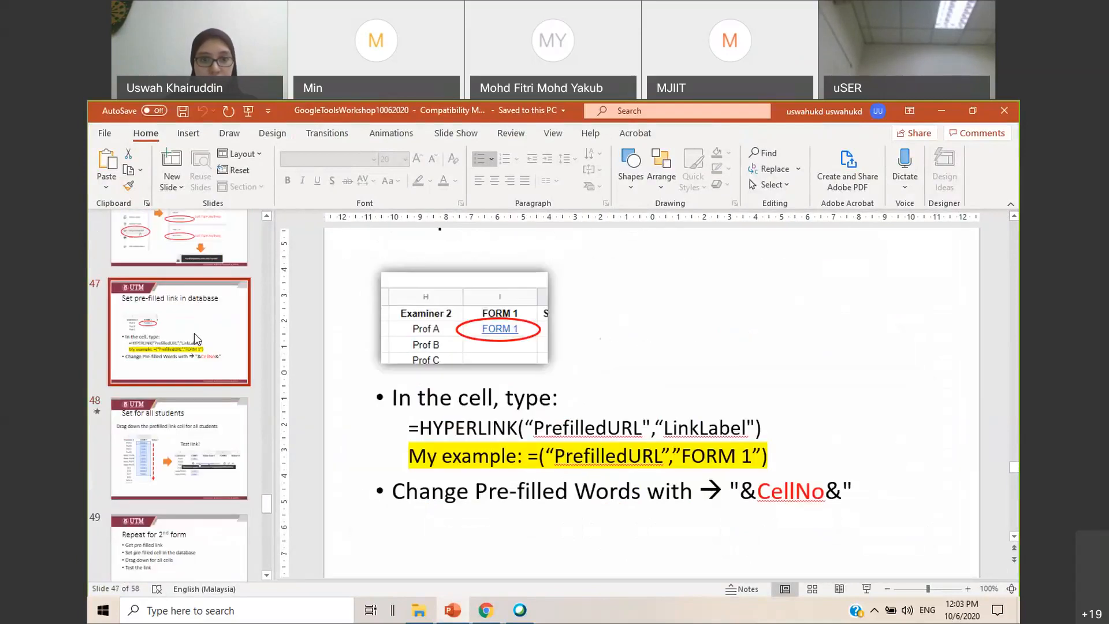
Examine the slide's "&CellNo&" syntax for replacing the pre-filled words, including its quotation marks and ampersands
click(610, 487)
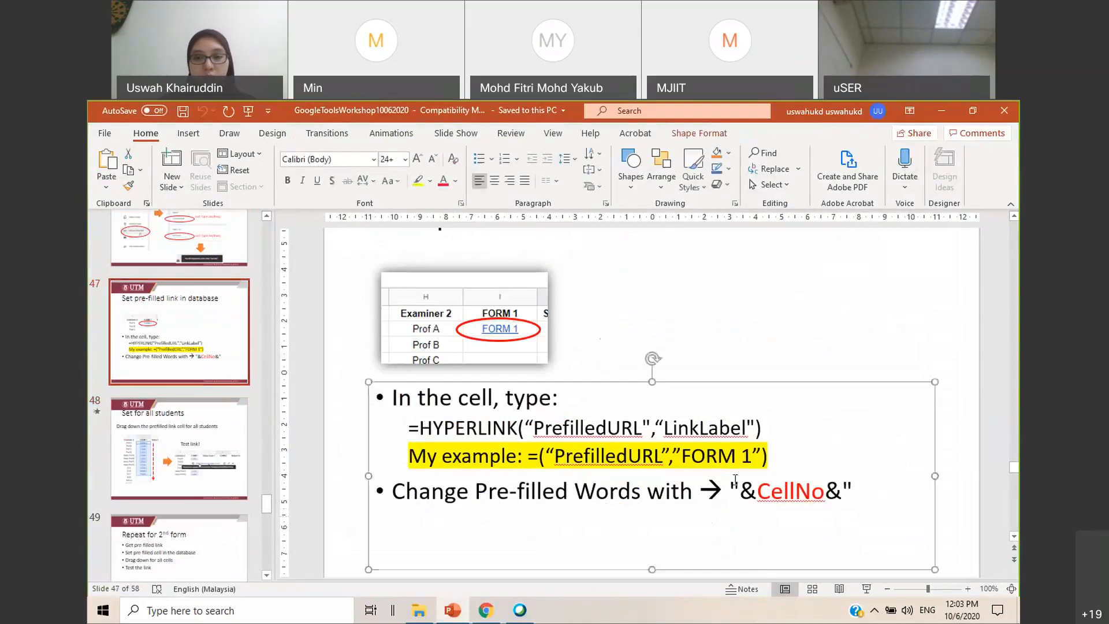
drag(731, 491, 857, 497)
click(856, 497)
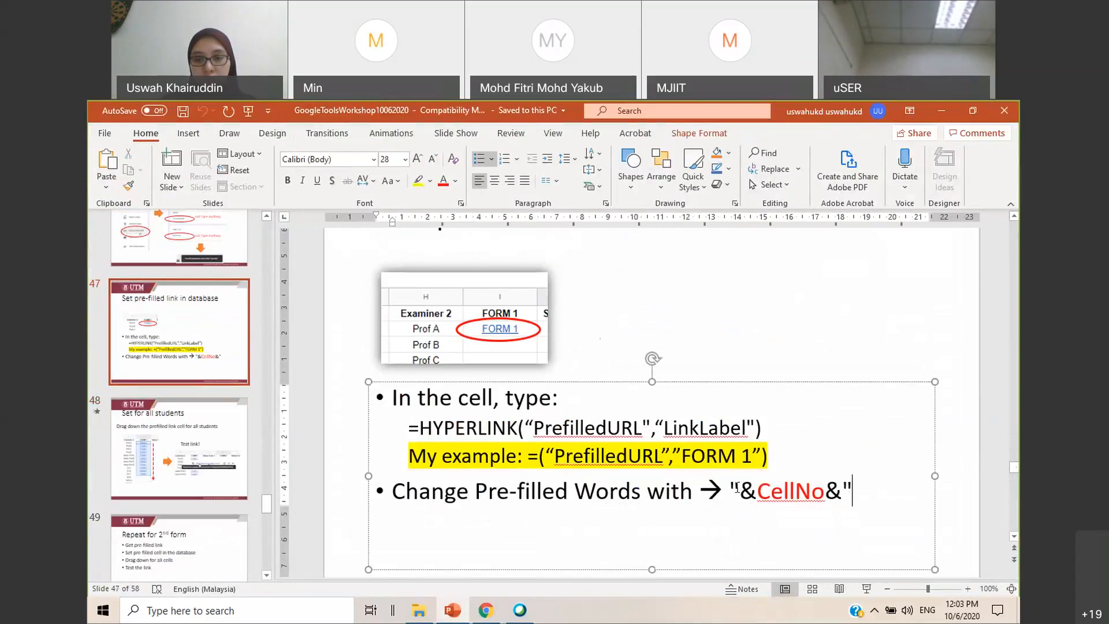
drag(740, 492, 733, 491)
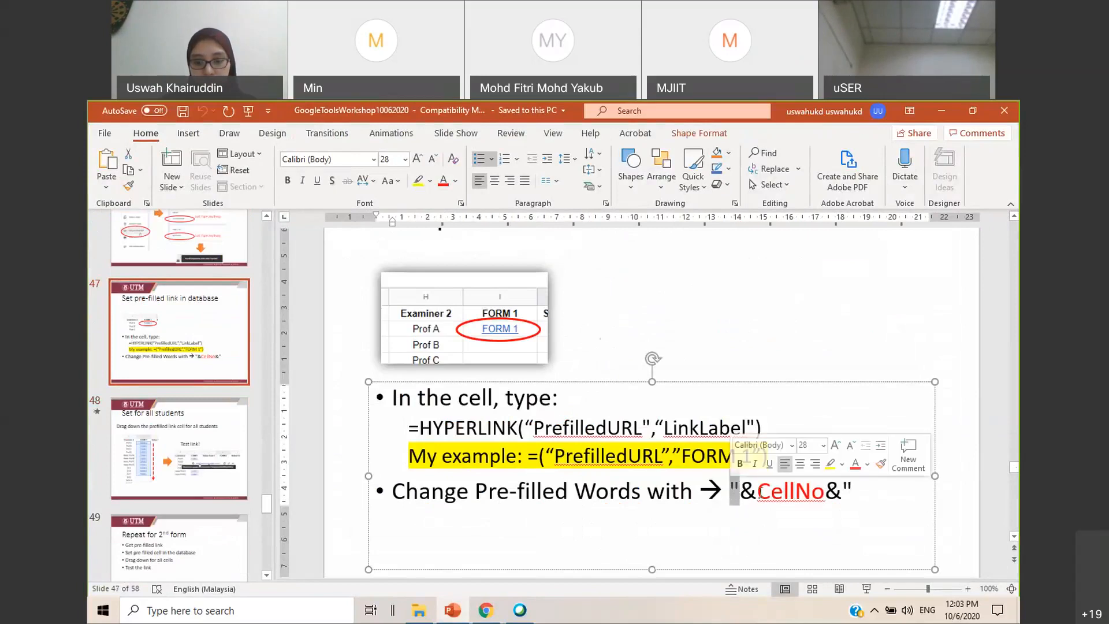
drag(741, 491, 757, 492)
click(847, 497)
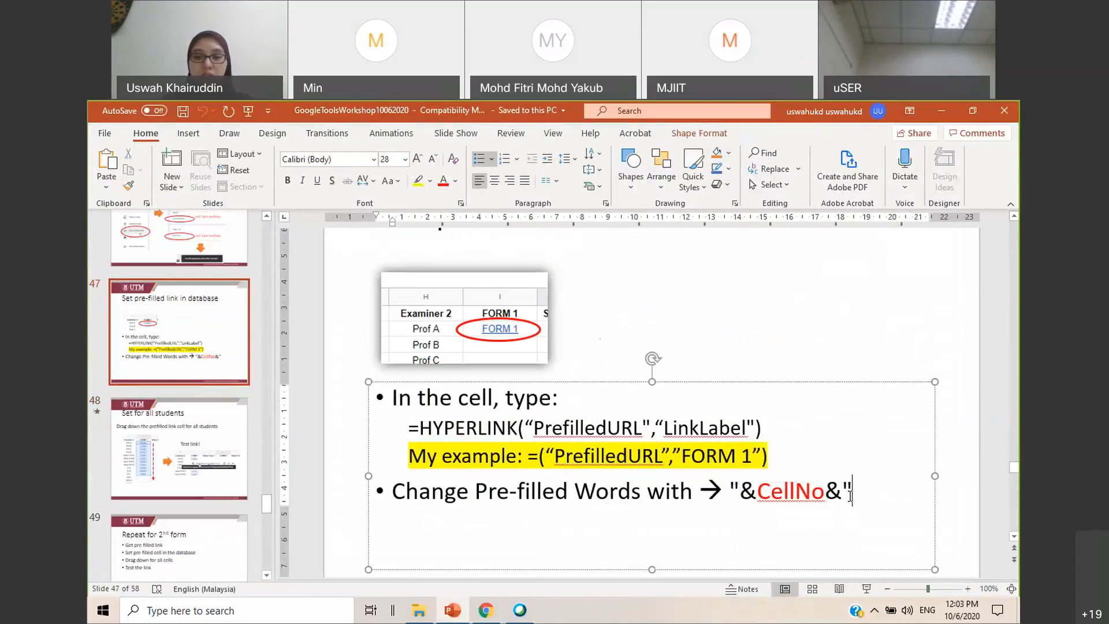
Switch back to the Student database spreadsheet and replace STUDENTSNAME in I2's HYPERLINK formula with the cell reference "&B2&"
click(951, 107)
click(699, 324)
click(284, 250)
drag(259, 235, 316, 236)
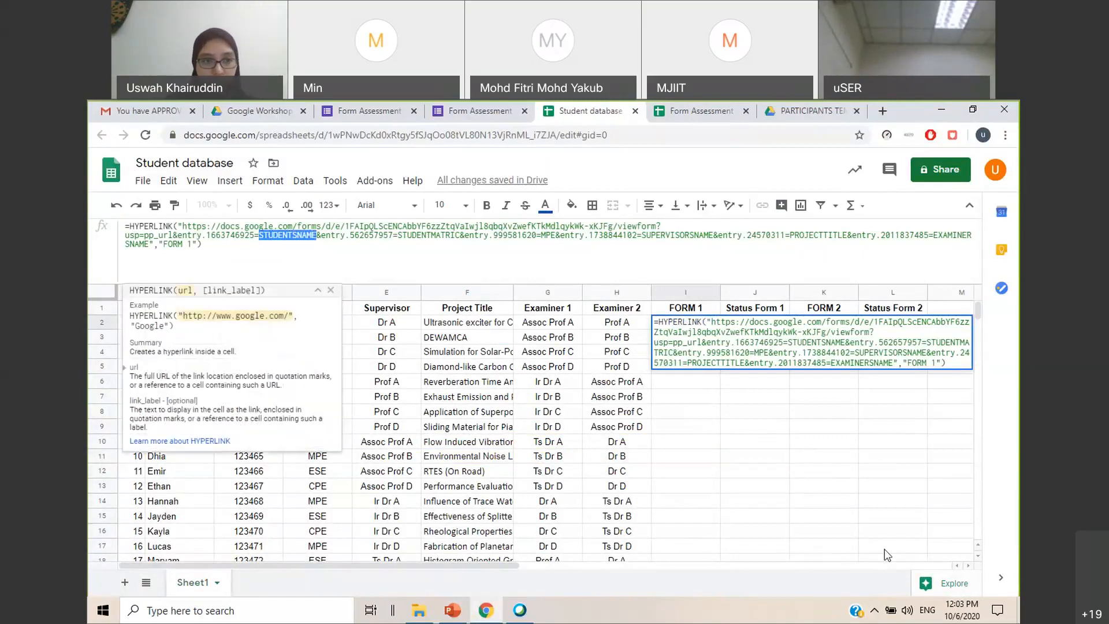
text("&&)
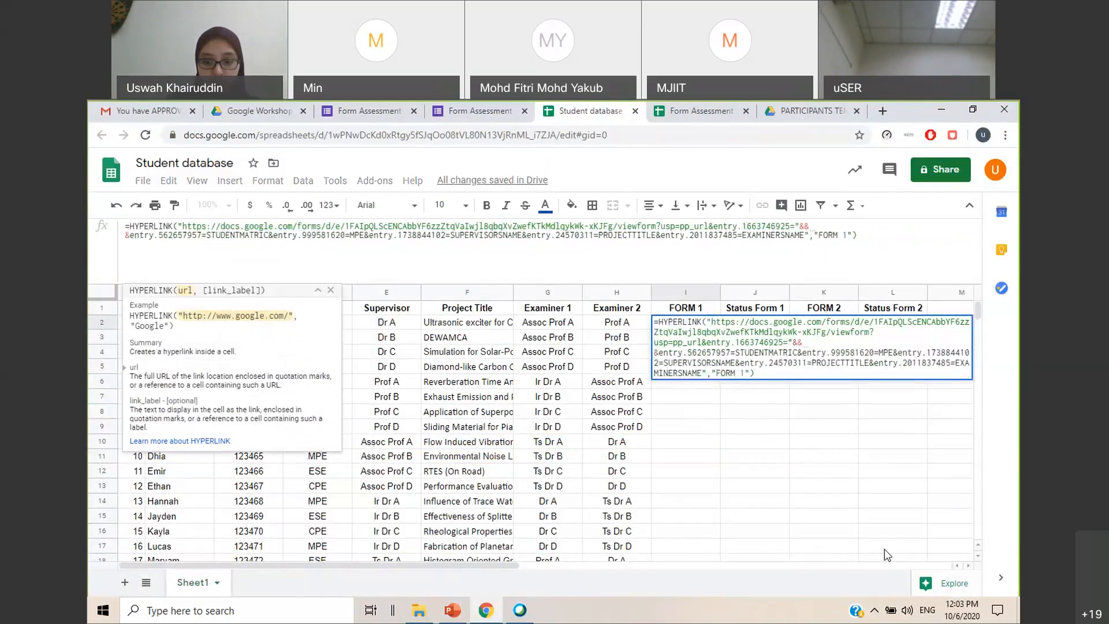
text(")
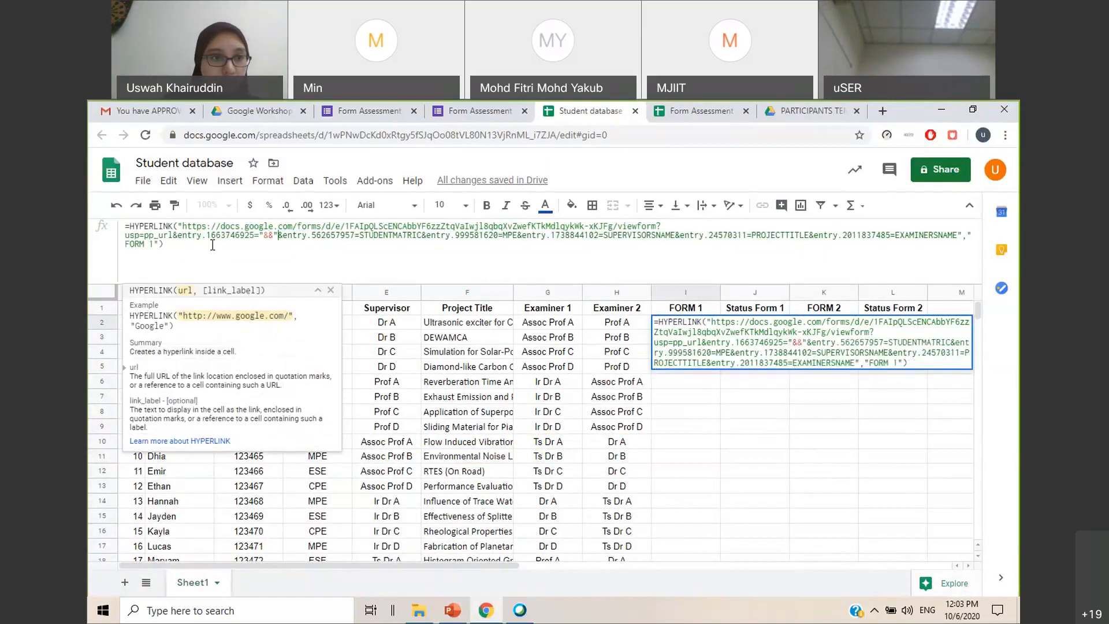
click(269, 236)
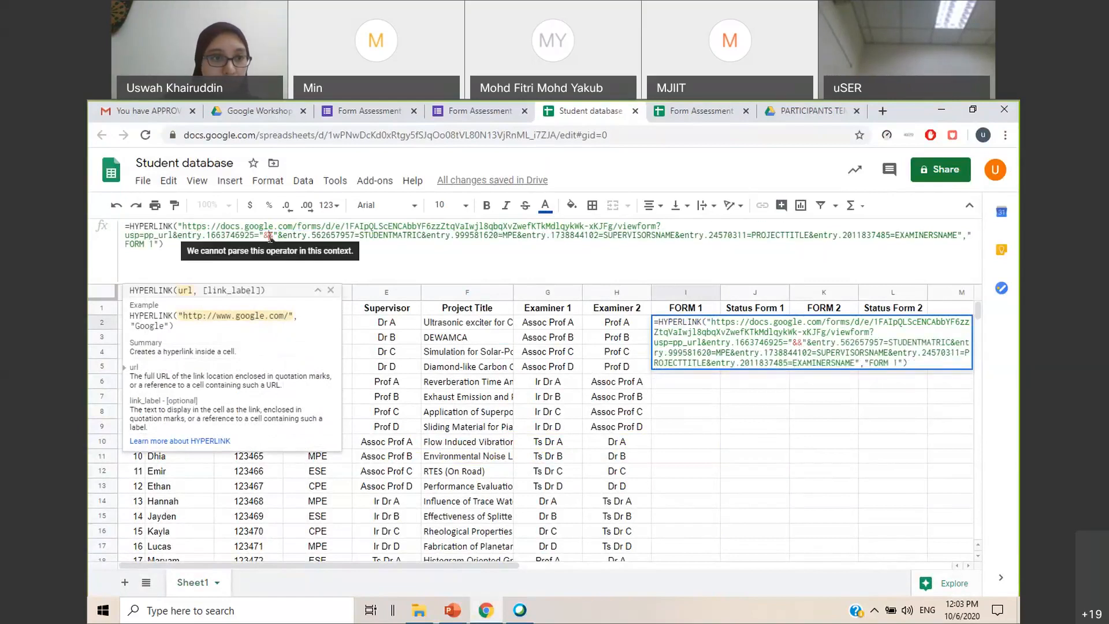
click(331, 291)
click(184, 323)
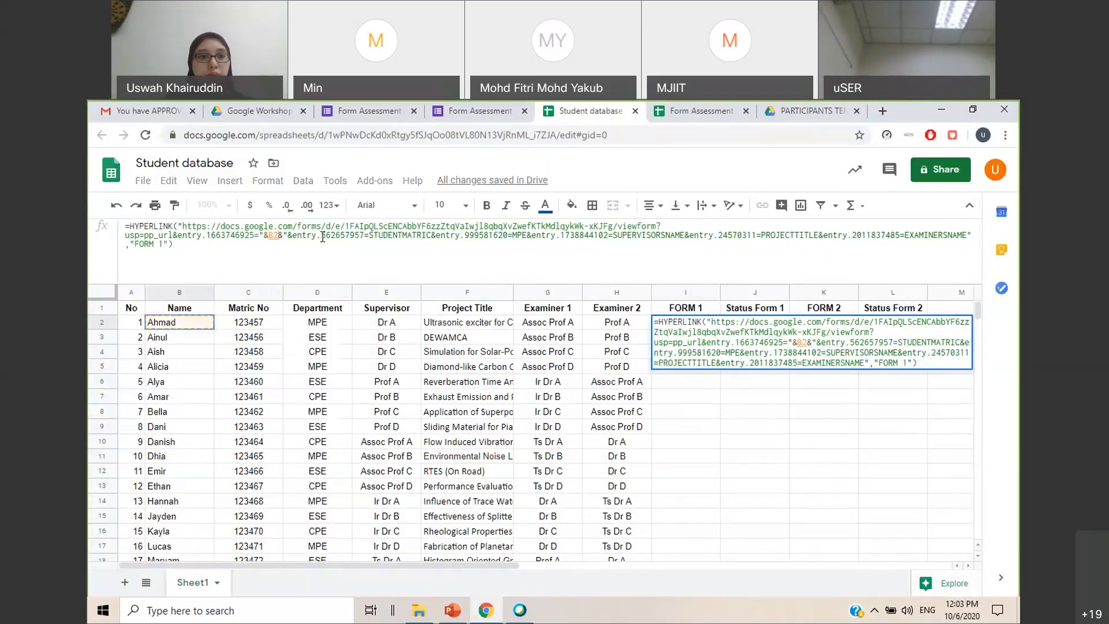
Replace the STUDENTMATRIC placeholder in I2's formula with "&C2&", referencing the Matric No column
drag(370, 236, 436, 238)
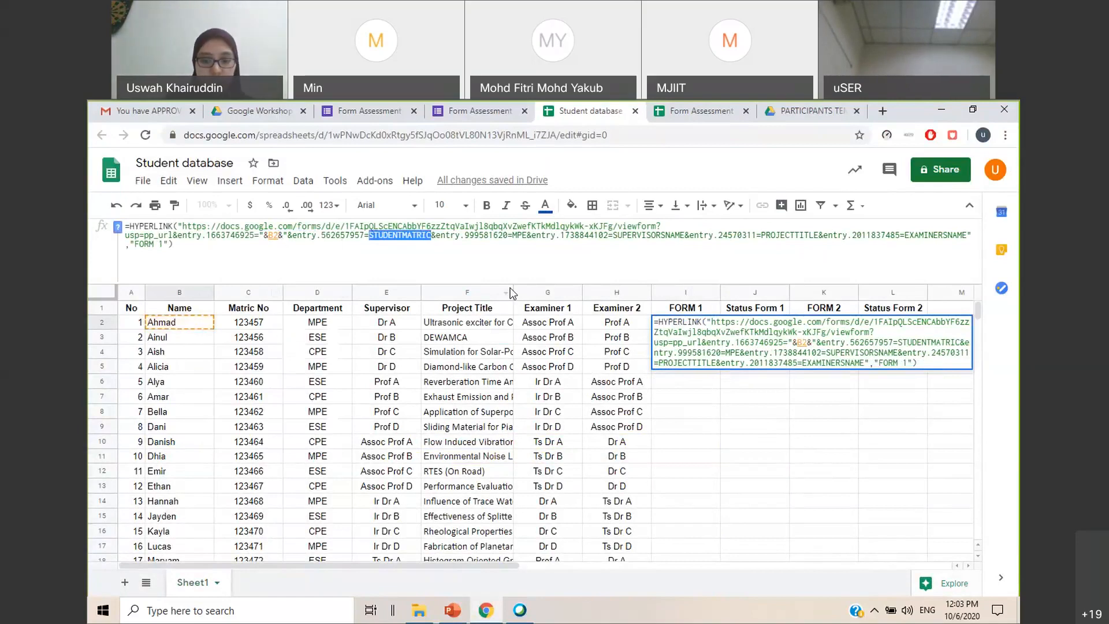
text("&&")
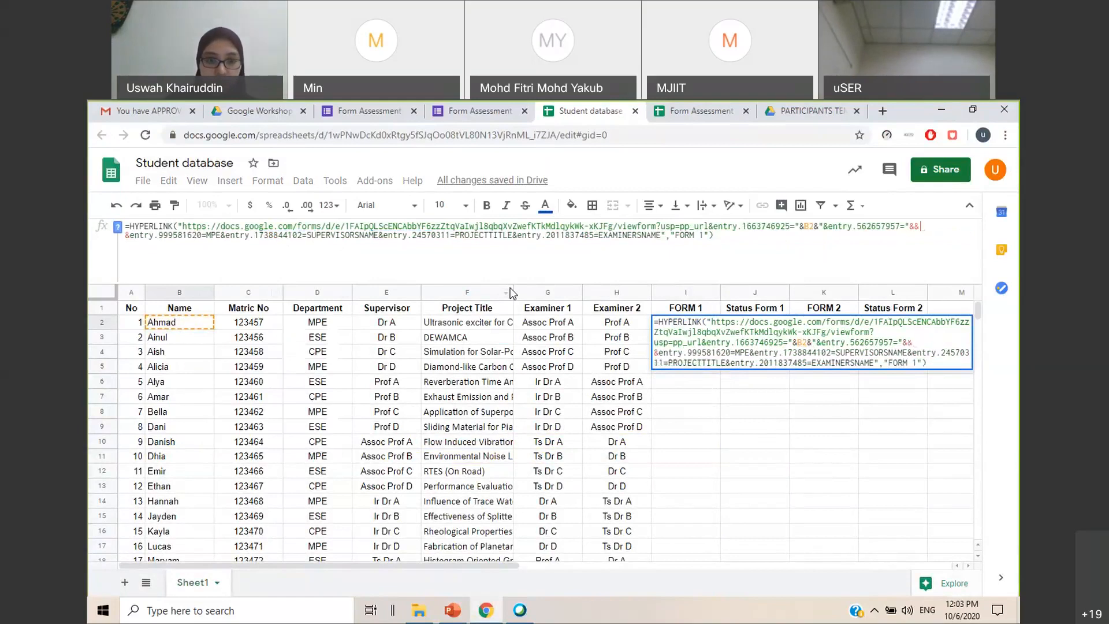
key(Left)
key(Left)
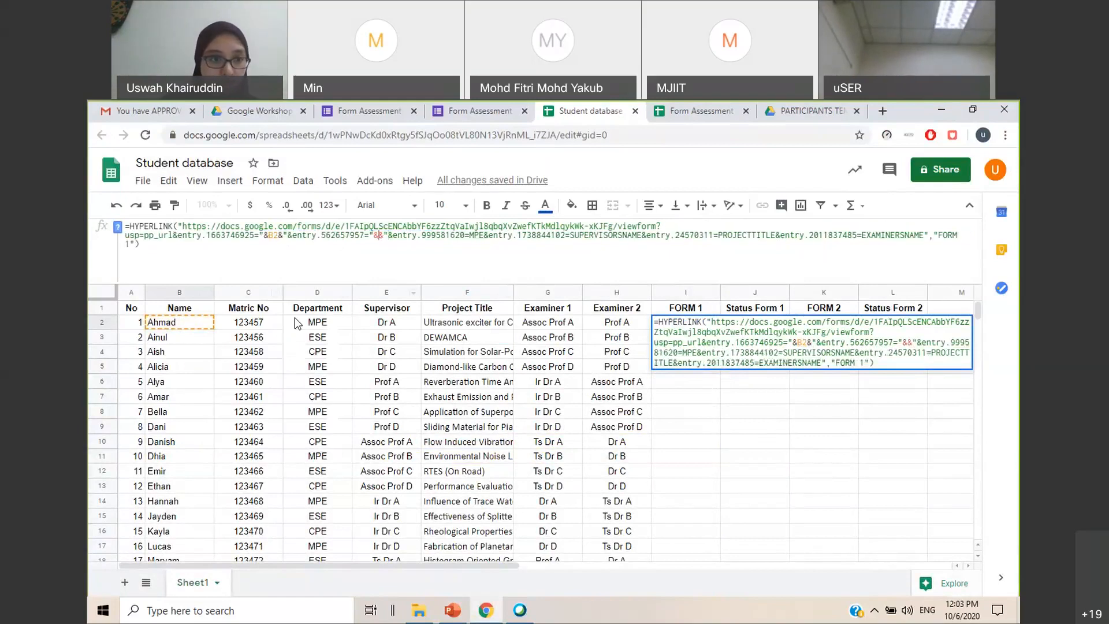
click(276, 323)
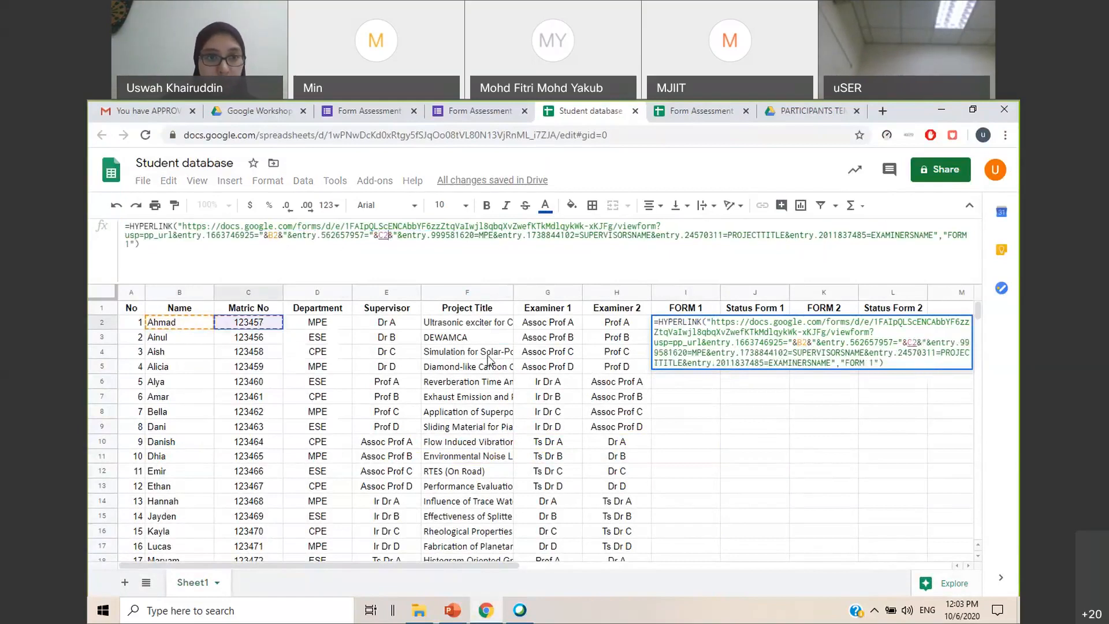
Replace the MPE department value in I2's formula with "&D2&"
double_click(491, 234)
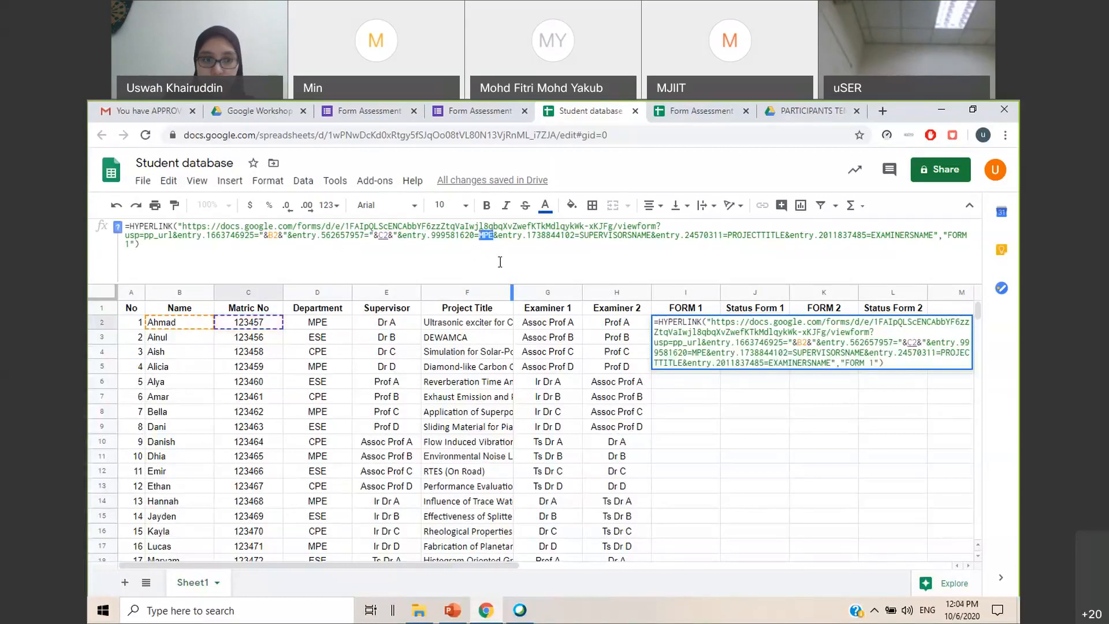
text("&&)
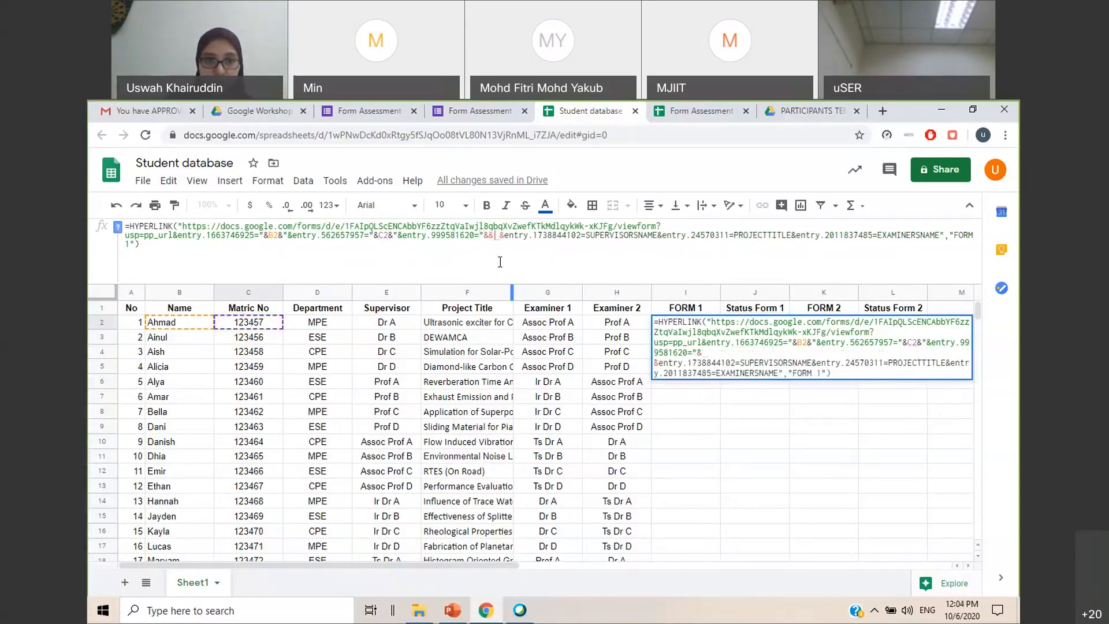
text(")
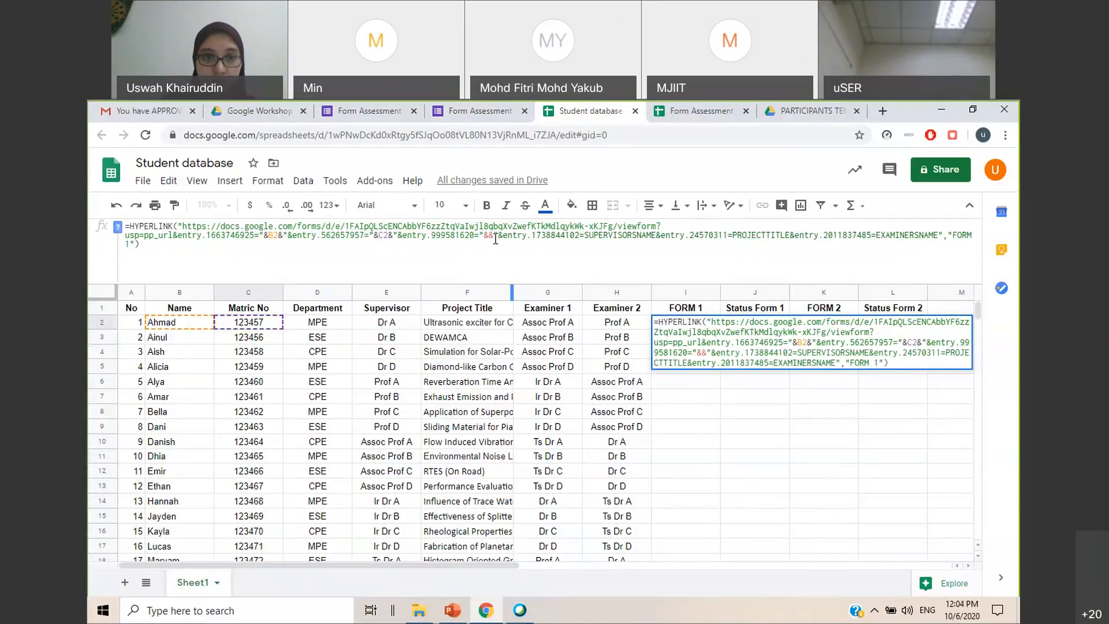
click(318, 321)
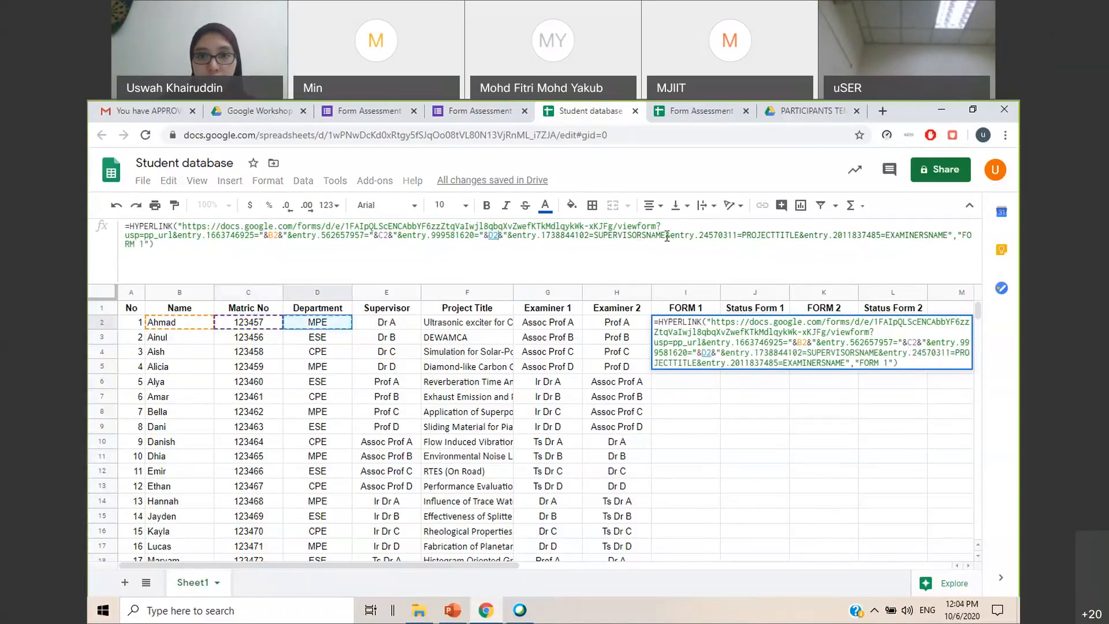
Replace SUPERVISORSNAME in I2's formula with "&E2&" so it references the Supervisor column
drag(667, 237, 596, 235)
text("&&)
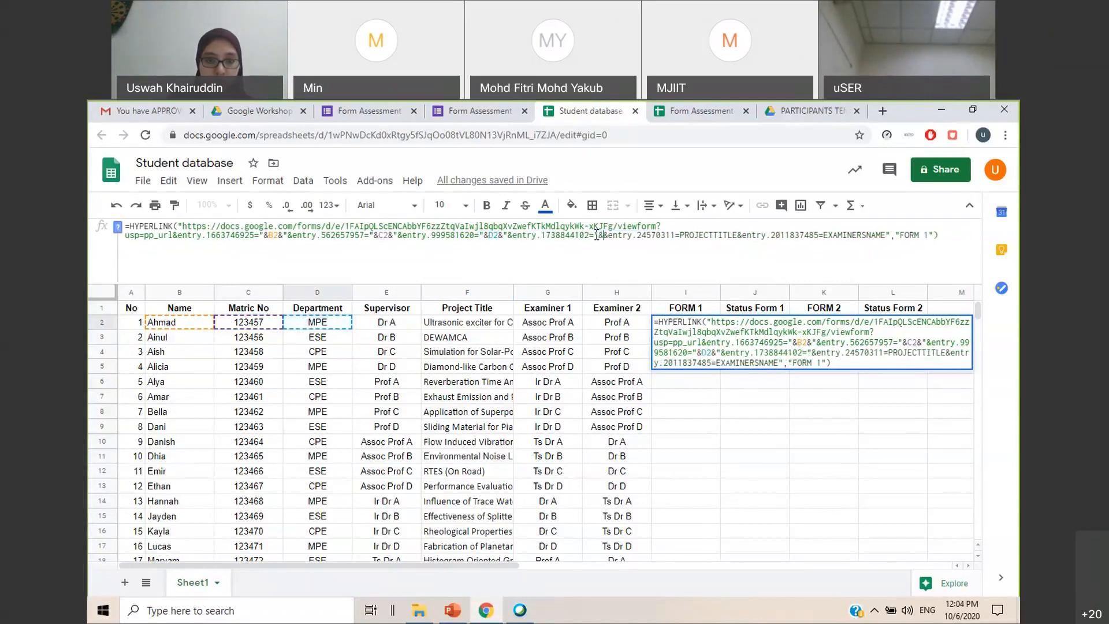
text("&)
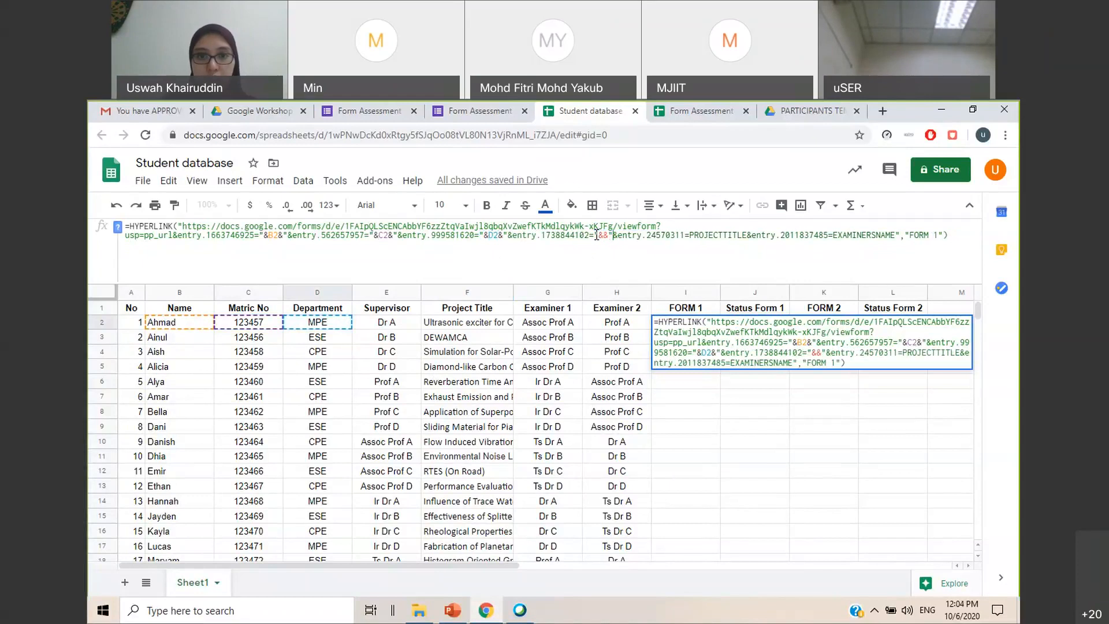
click(407, 327)
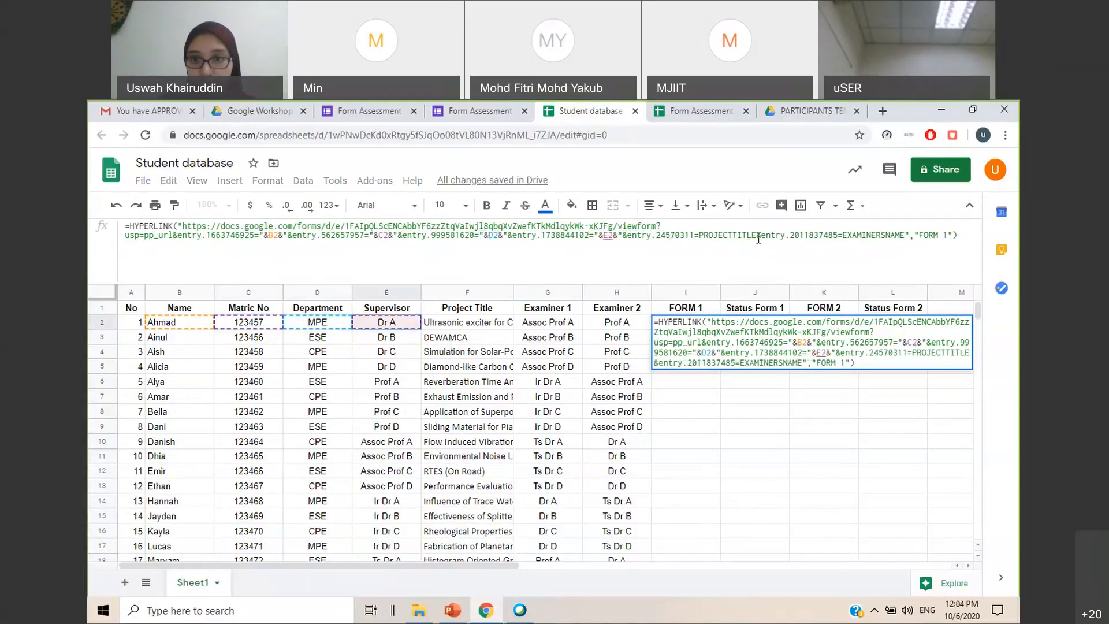
Replace PROJECTTITLE in I2's formula with "&F2&", using the Project Title cell
drag(757, 235, 701, 236)
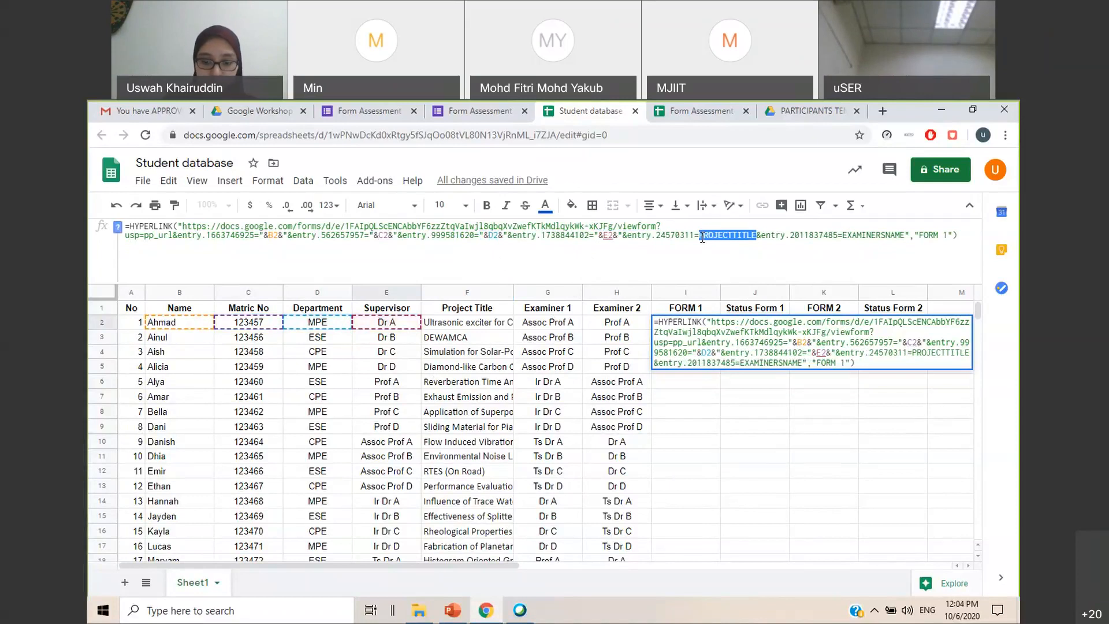
key(BackSpace)
text(&&")
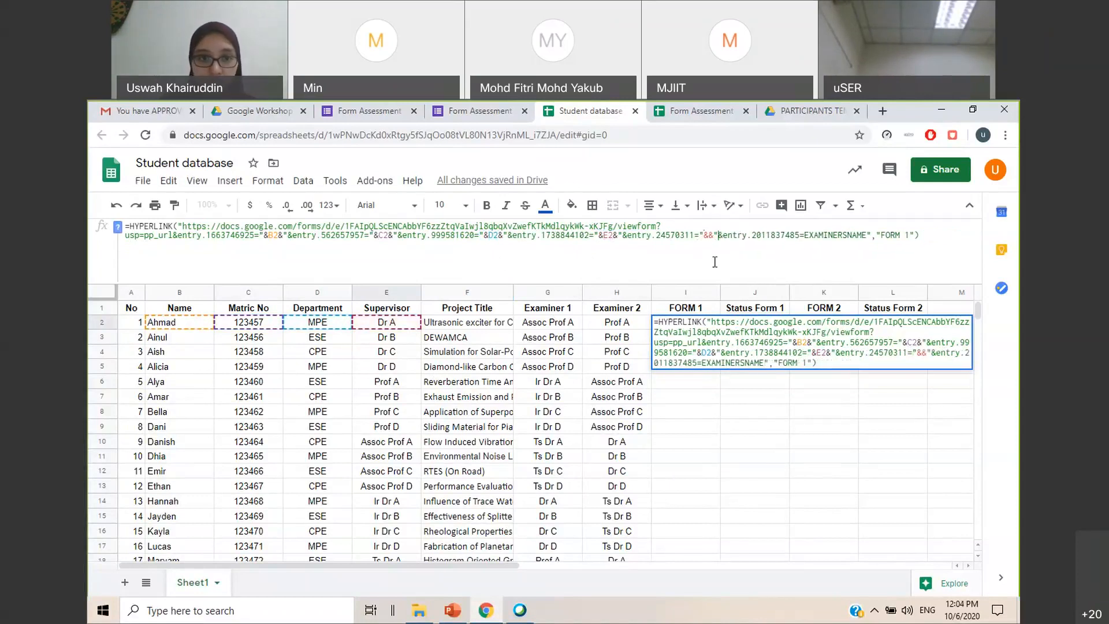
click(438, 328)
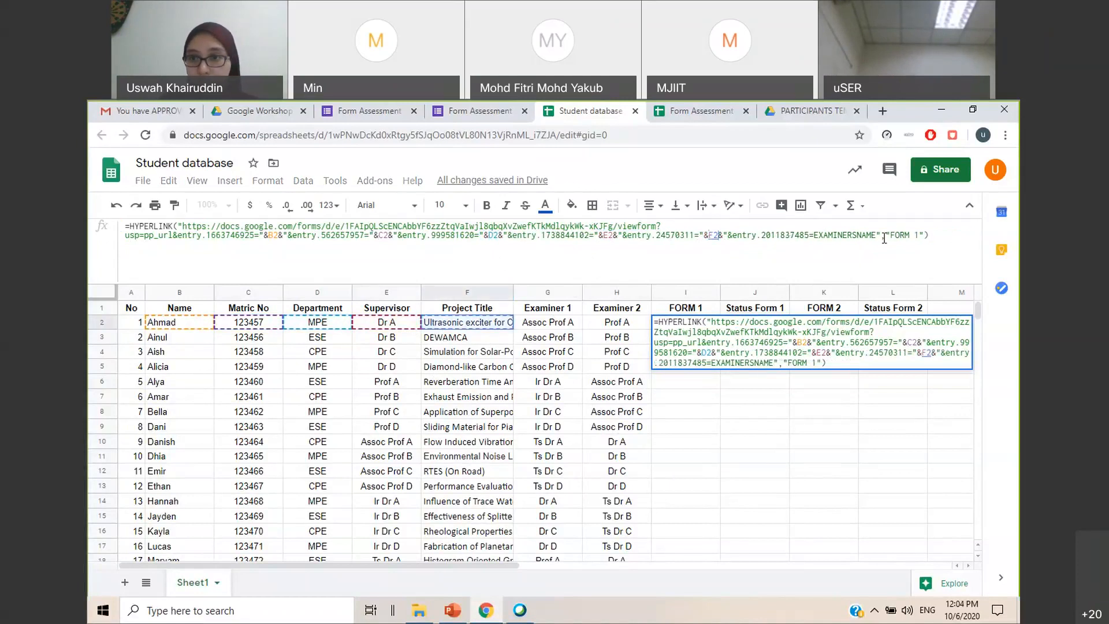
Replace EXAMINERSNAME with "&G2&" for Examiner 1 and commit the finished formula in I2
drag(875, 236, 816, 237)
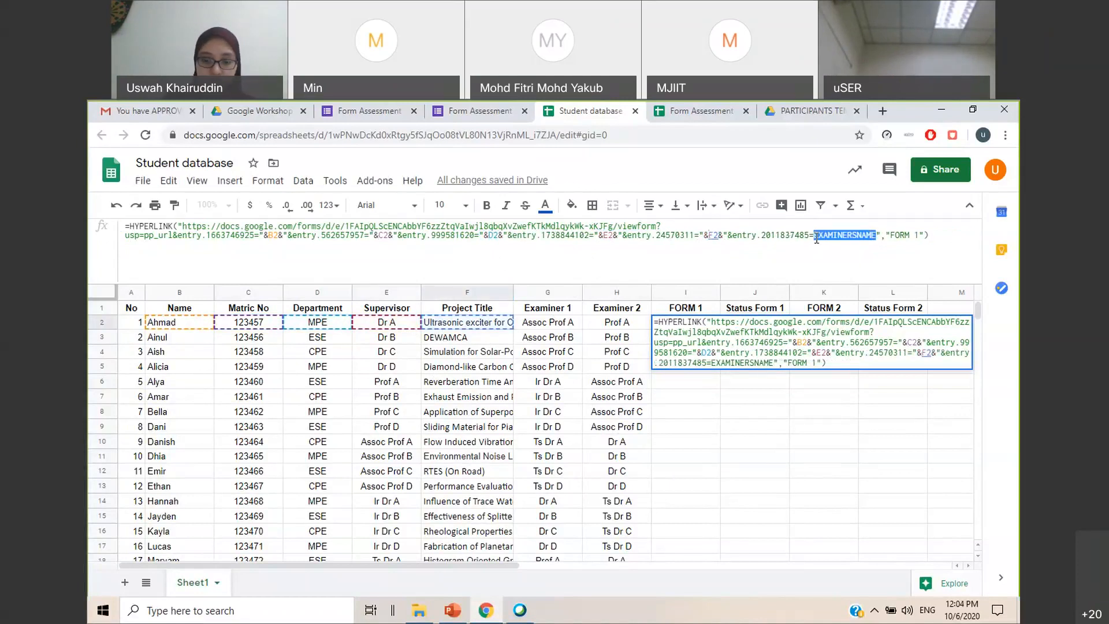
text("&&")
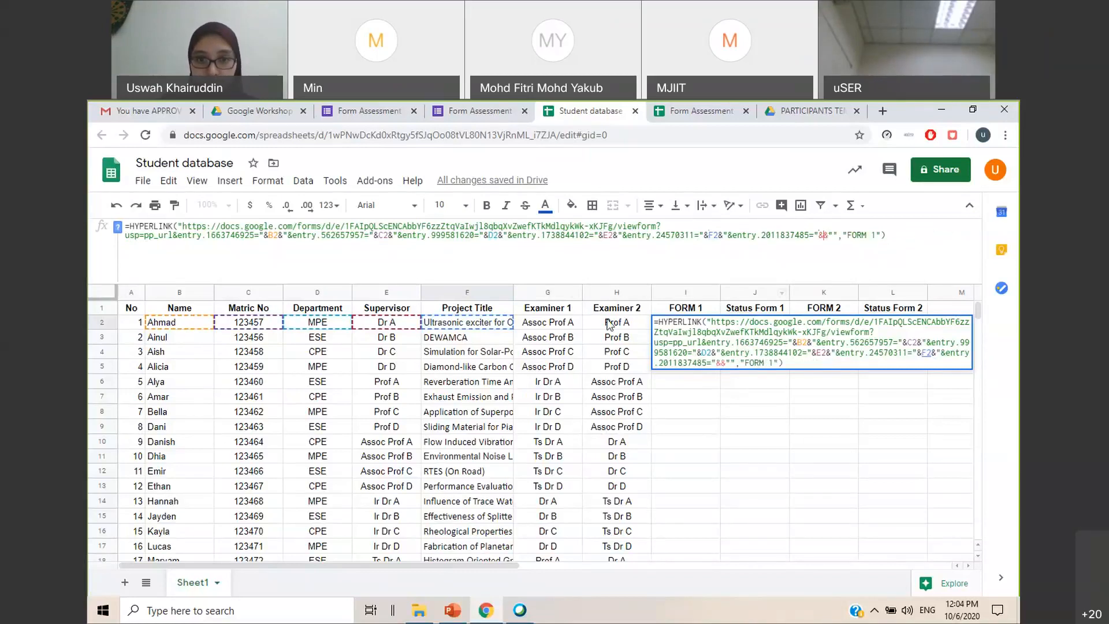
click(563, 327)
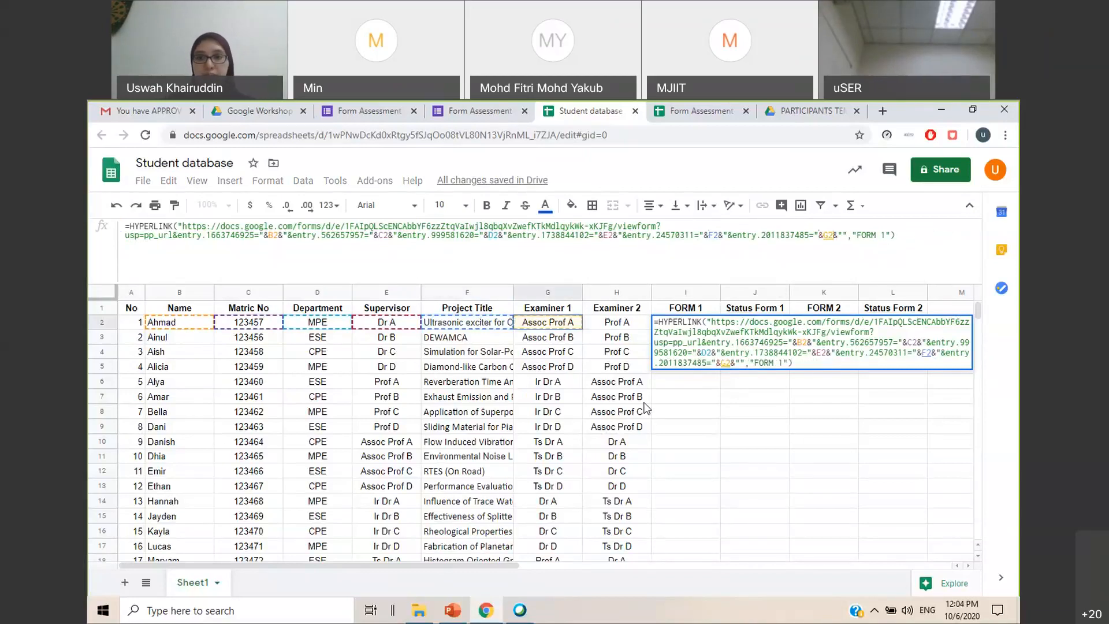
key(Return)
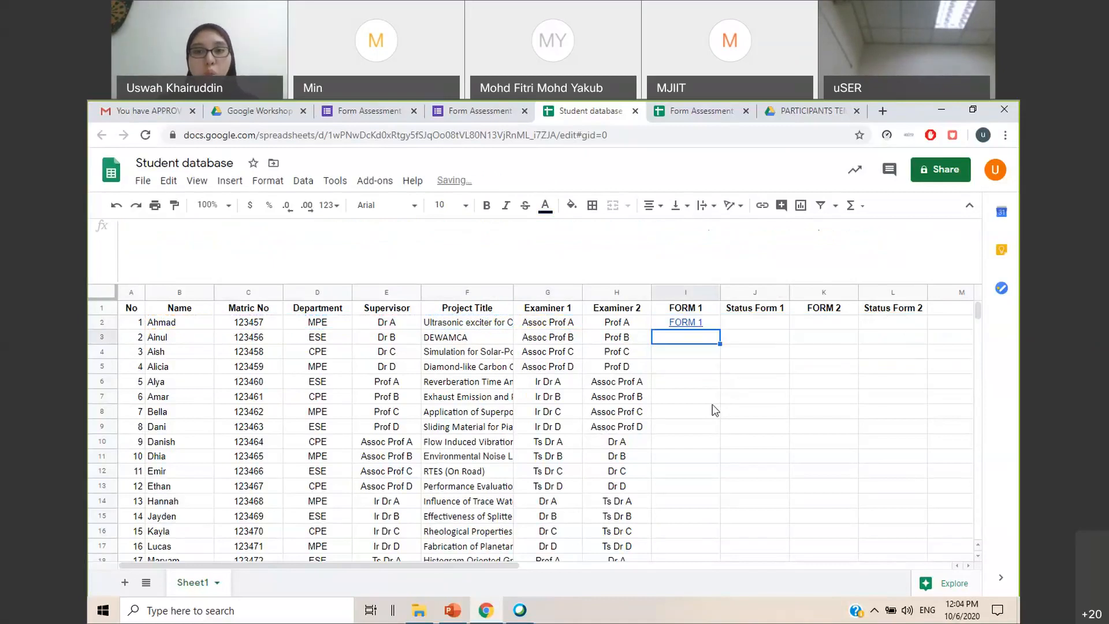
Fill I2's FORM 1 hyperlink formula down the column for all students, through row 26
click(716, 327)
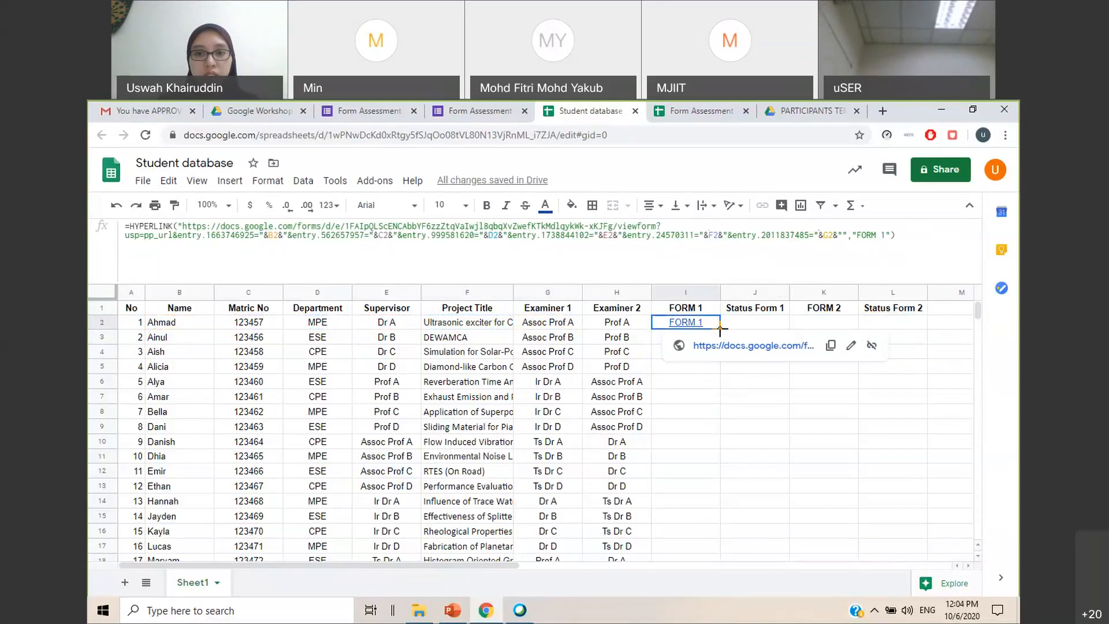
drag(720, 329, 714, 474)
click(832, 399)
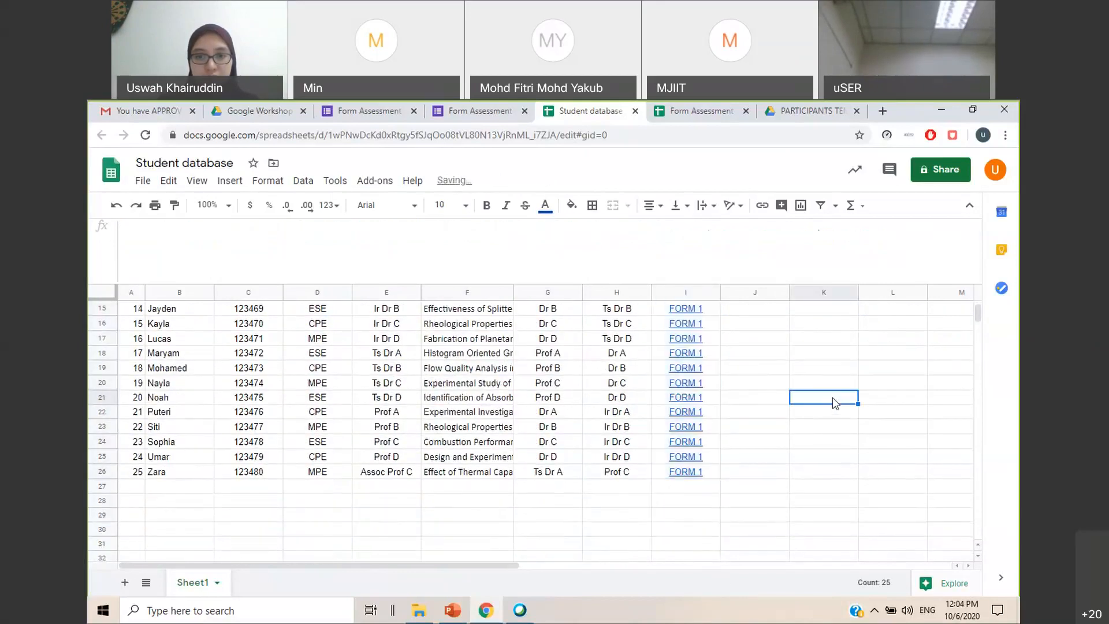
Preview the FORM 1 link in I2 and select row 2 to examine the first student's record
scroll(836, 403, up, 5)
mouse_move(699, 330)
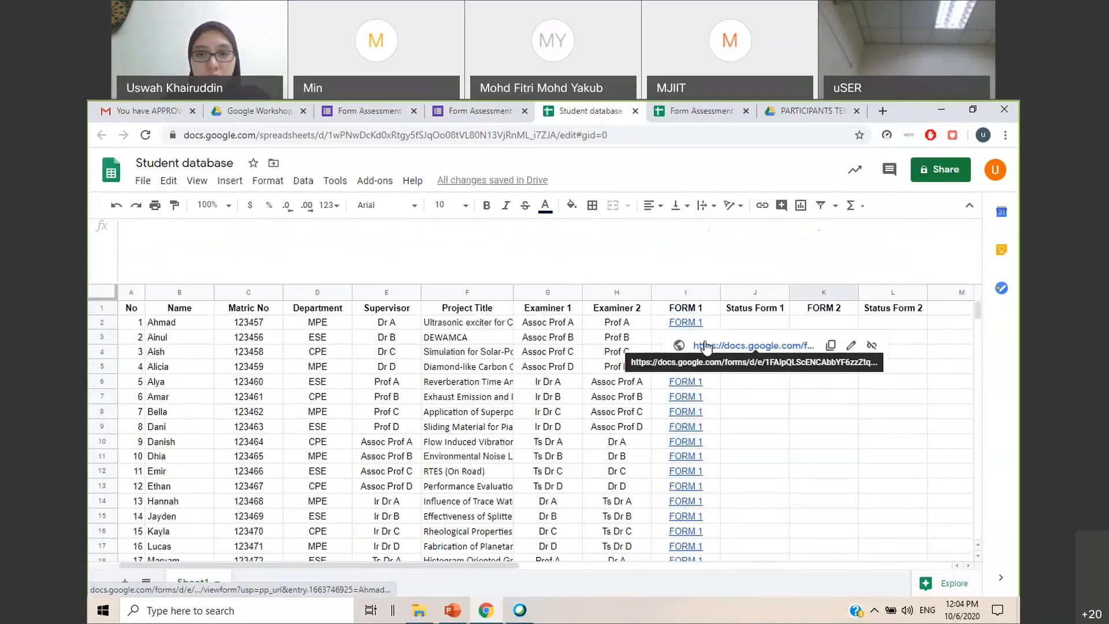
click(101, 322)
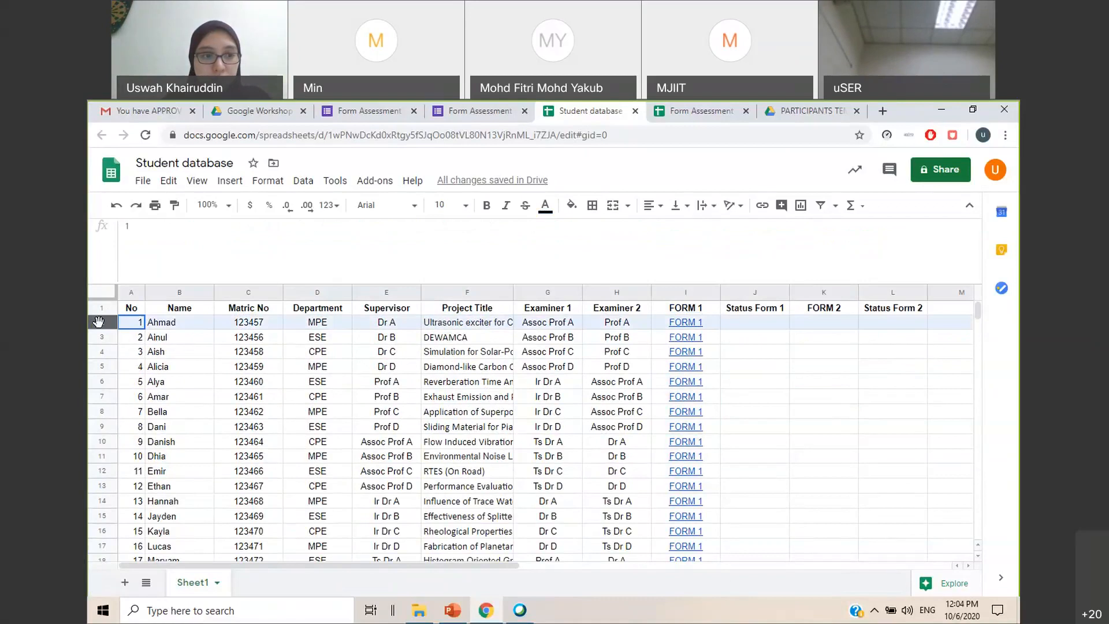
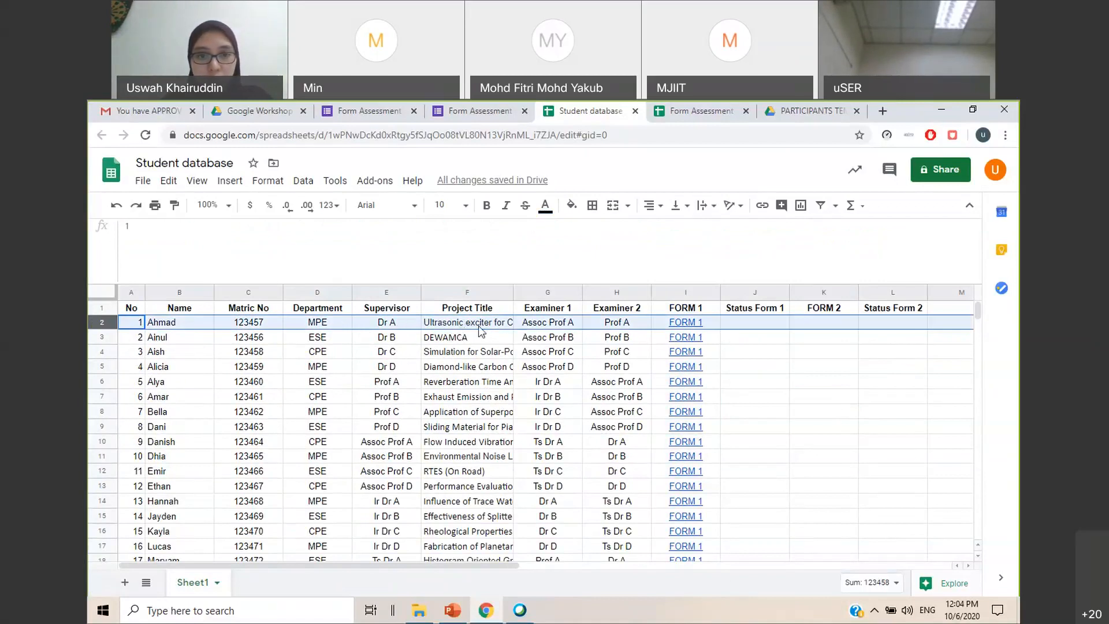
Open the FORM 1 link in I2 and check the pre-filled student, supervisor, project title and examiner details
click(789, 354)
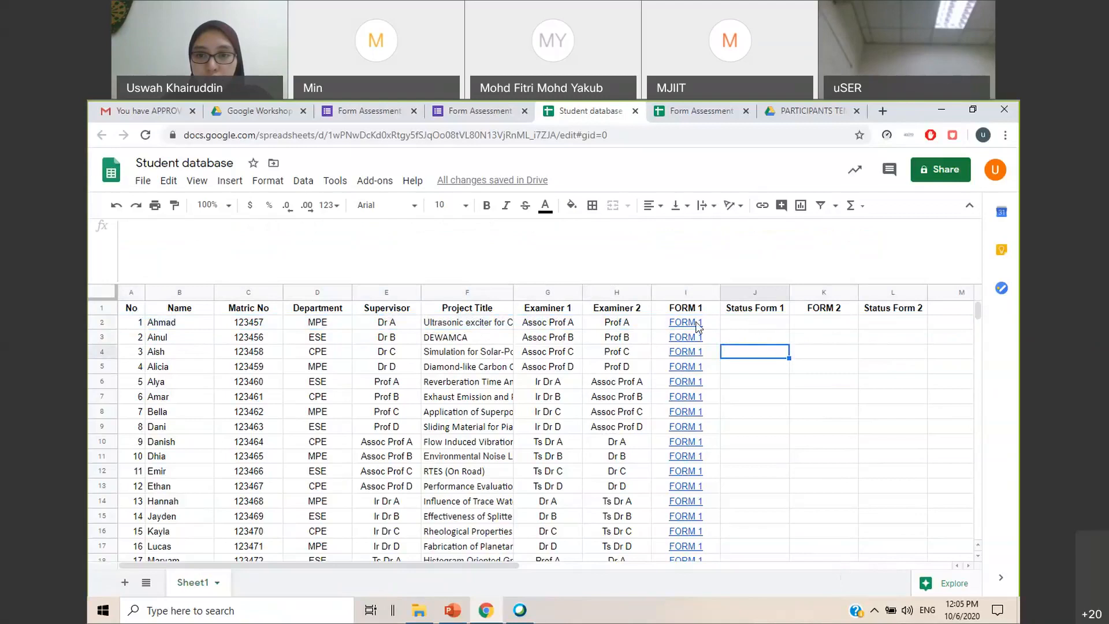
mouse_move(687, 351)
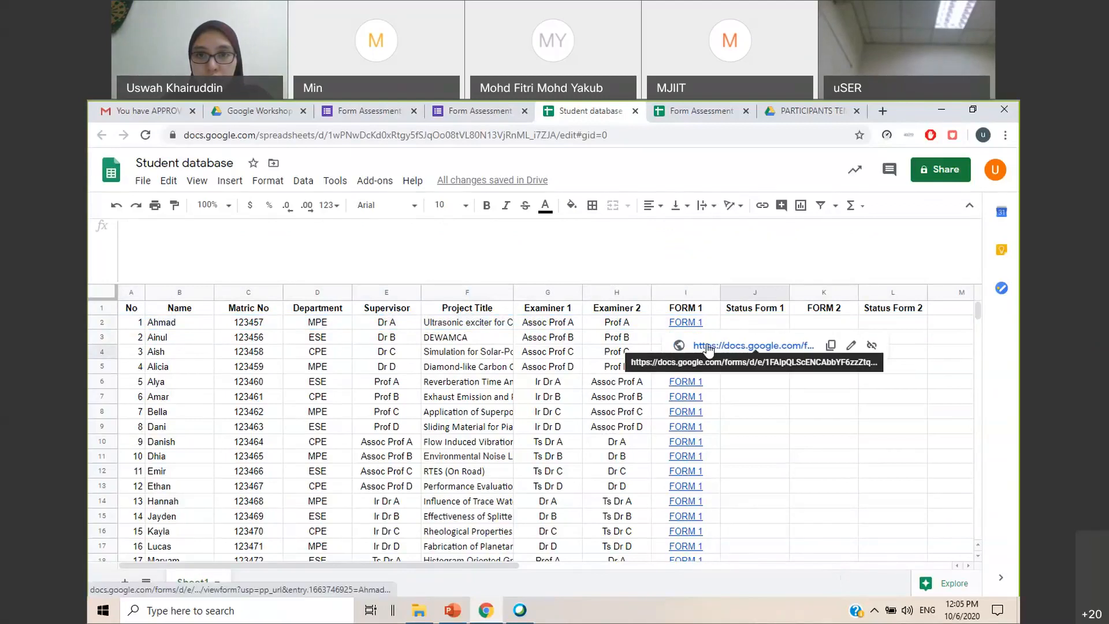
click(706, 345)
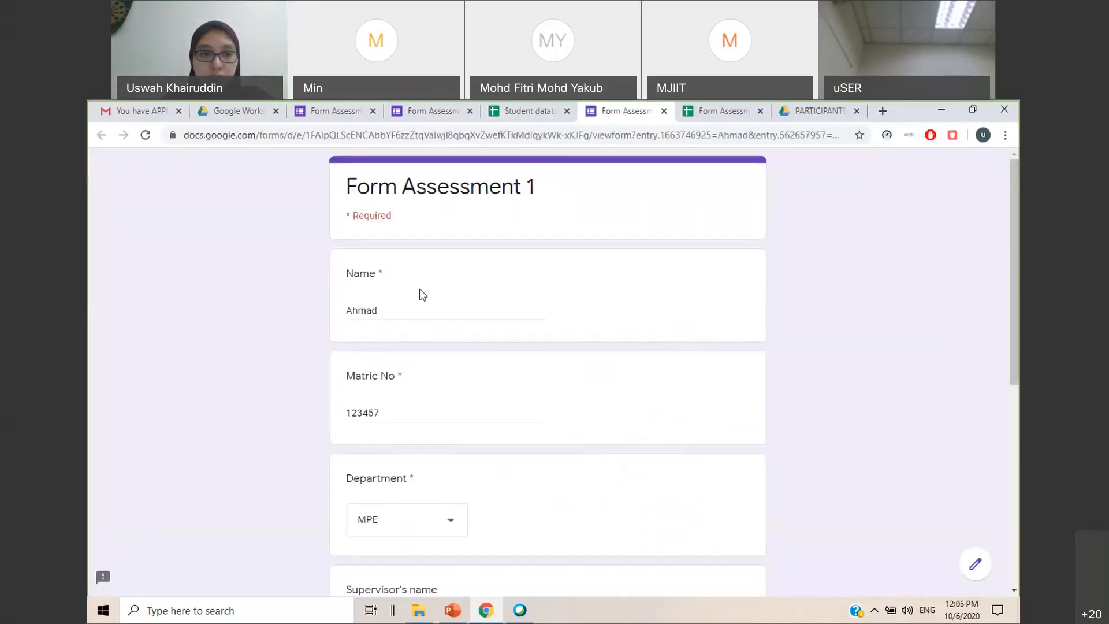
scroll(396, 312, down, 1)
double_click(403, 242)
click(415, 344)
drag(415, 344, 317, 345)
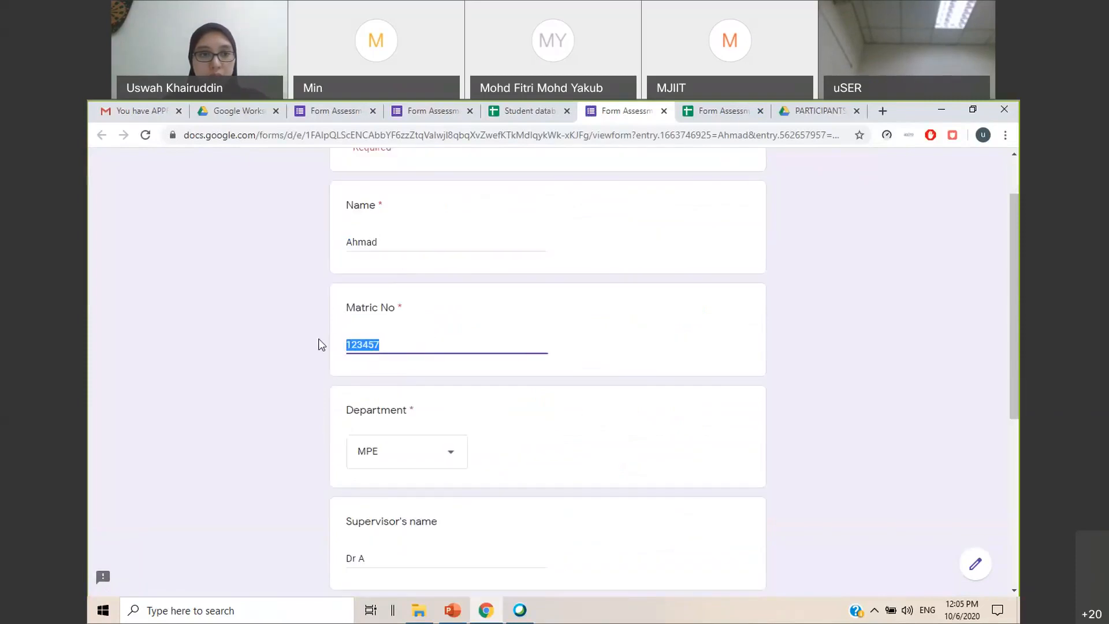
scroll(445, 339, down, 2)
scroll(492, 384, down, 3)
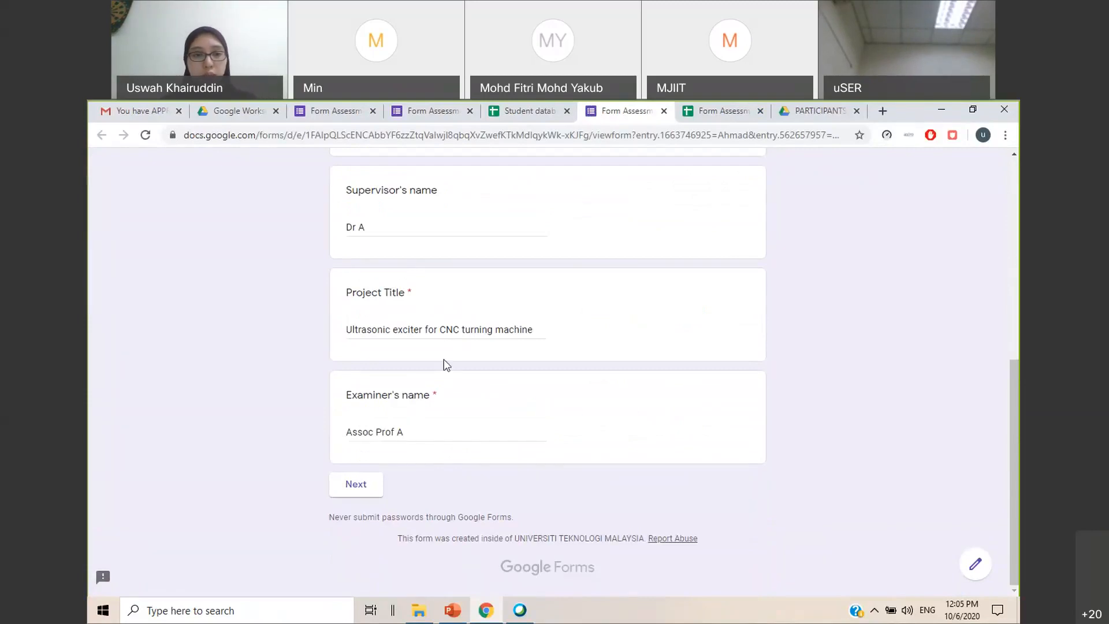
scroll(445, 364, up, 4)
scroll(457, 424, down, 4)
Mark Intro 4 and Method 3 in row 2's Form Assessment 1, submit the response, and close the form
click(356, 484)
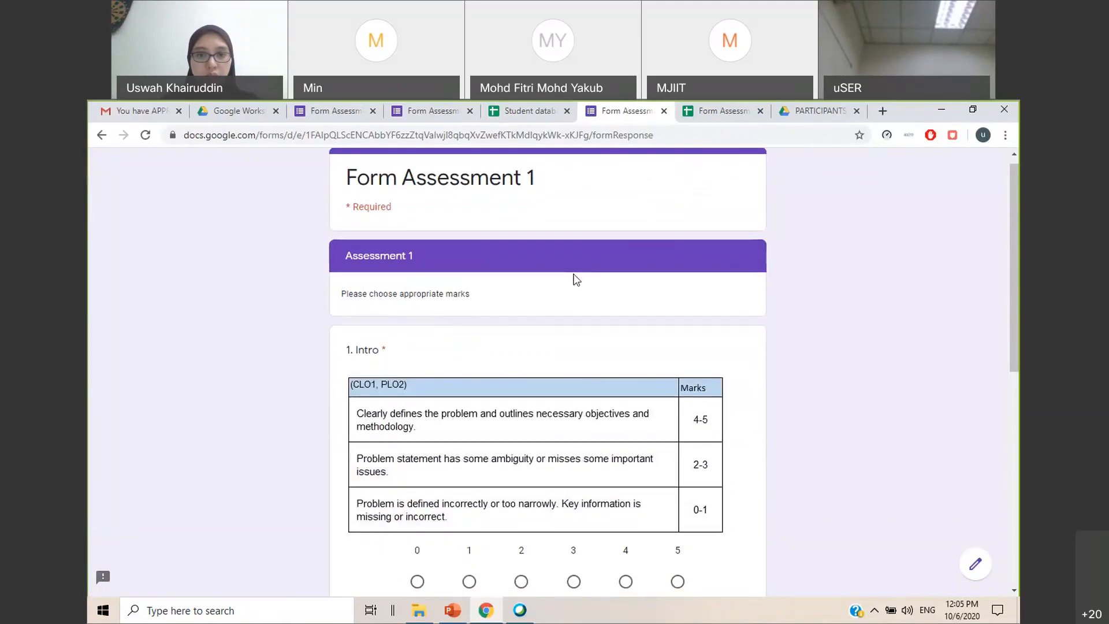
scroll(577, 289, down, 2)
click(626, 454)
scroll(706, 364, down, 4)
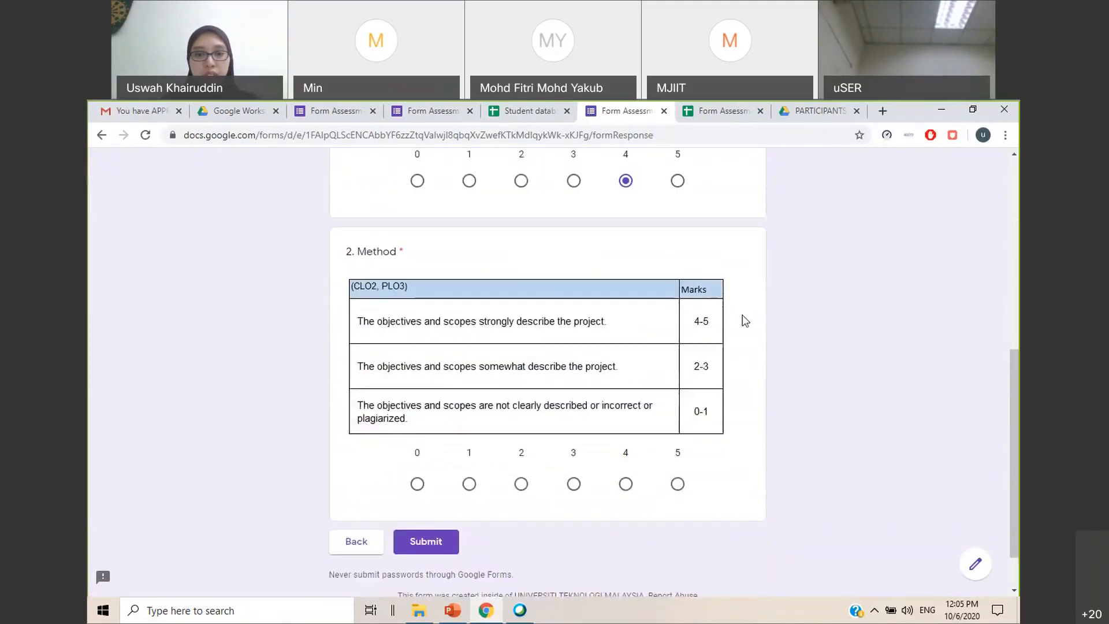
click(574, 484)
click(406, 548)
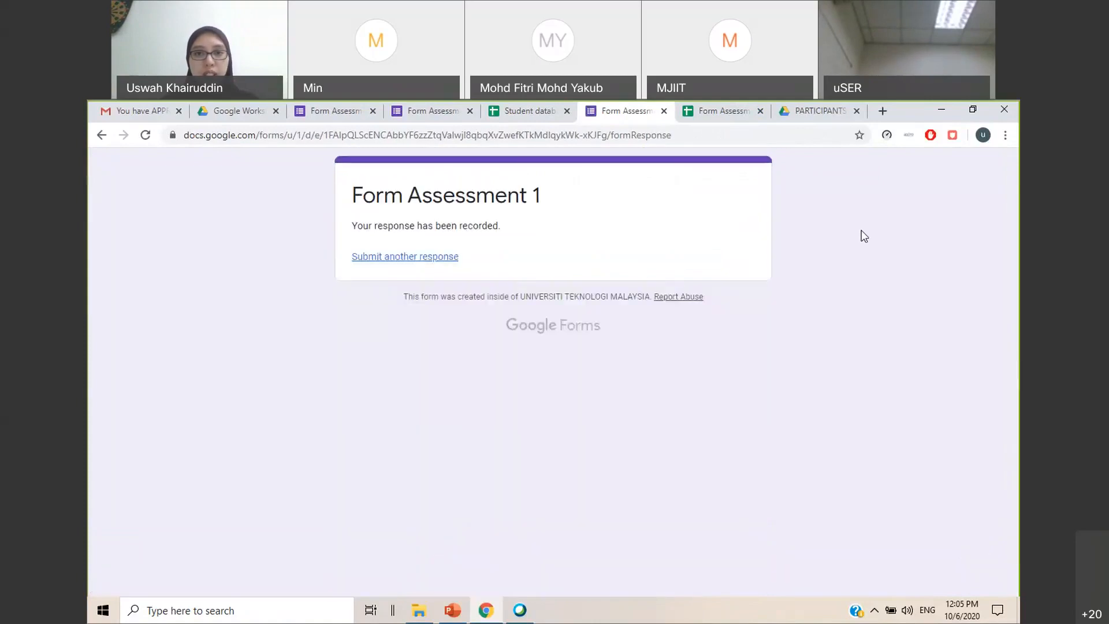
click(664, 110)
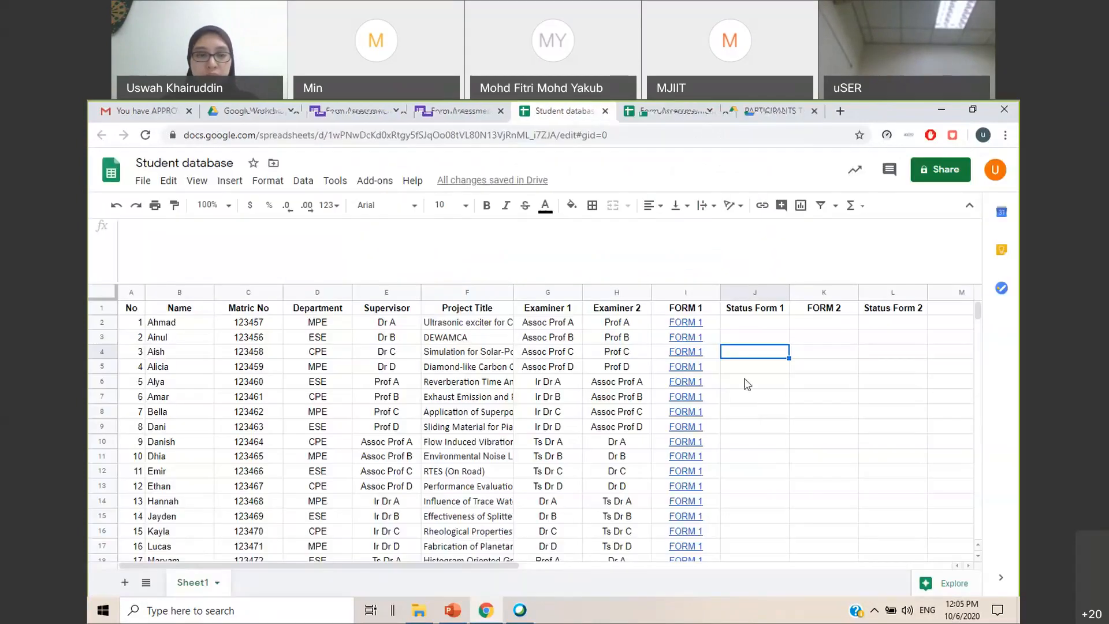
Examine the student record in row 11, open its FORM 1 link, and check that the pre-filled details match
click(759, 427)
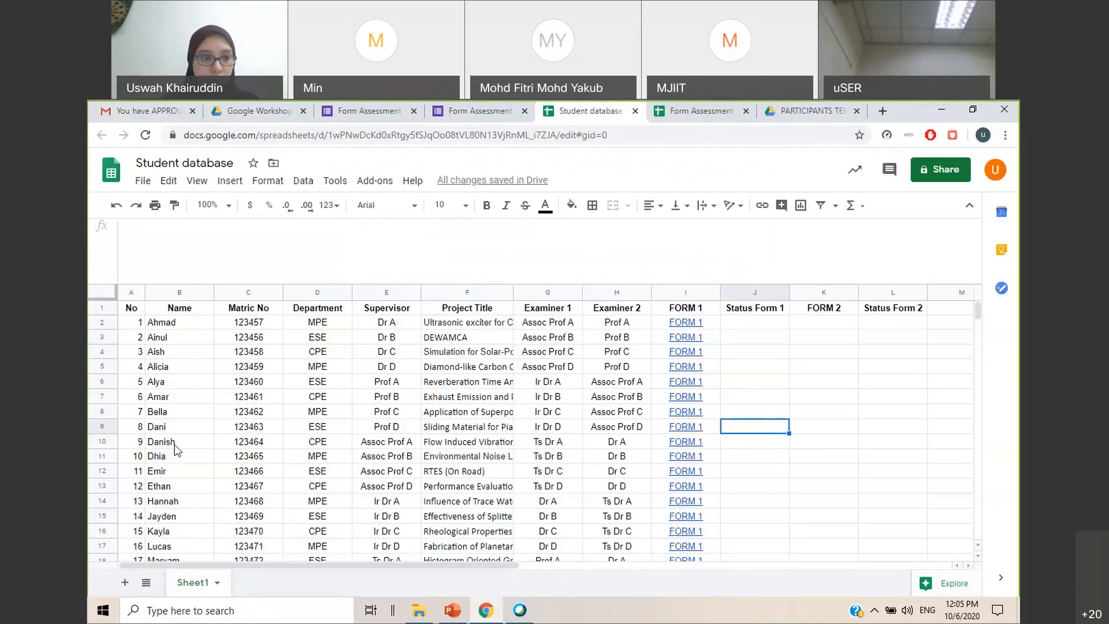
click(192, 460)
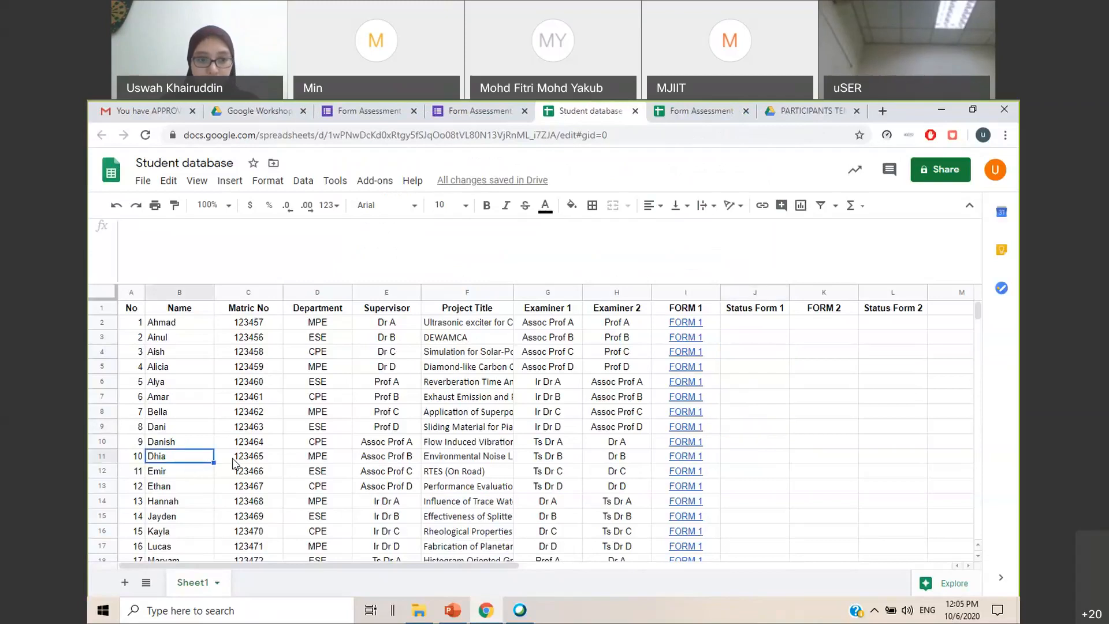
mouse_move(691, 460)
click(462, 462)
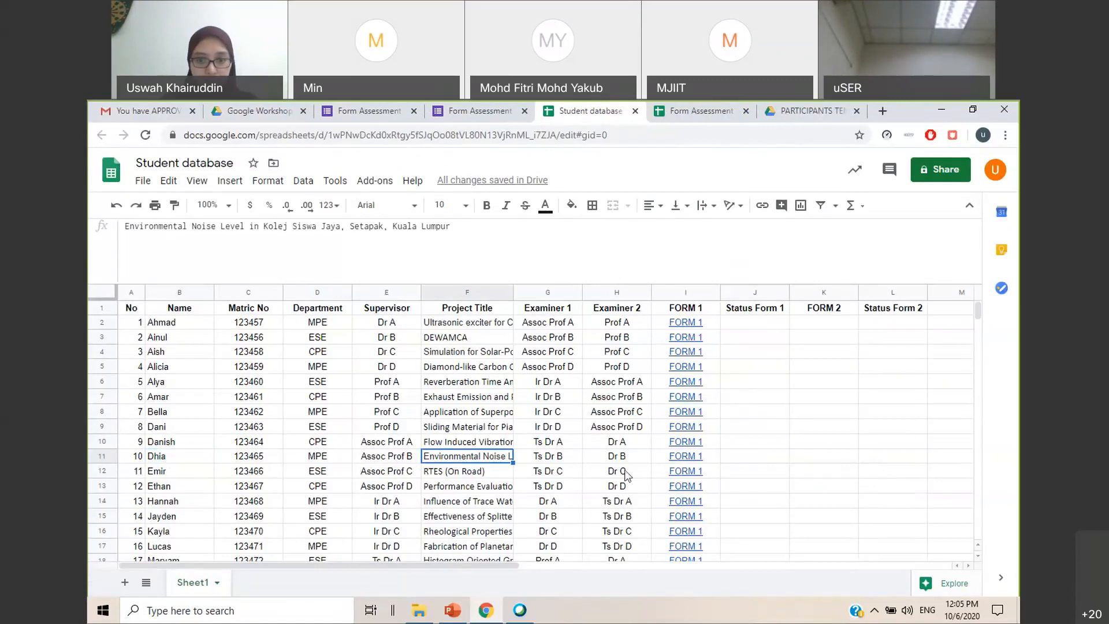
mouse_move(693, 469)
click(719, 482)
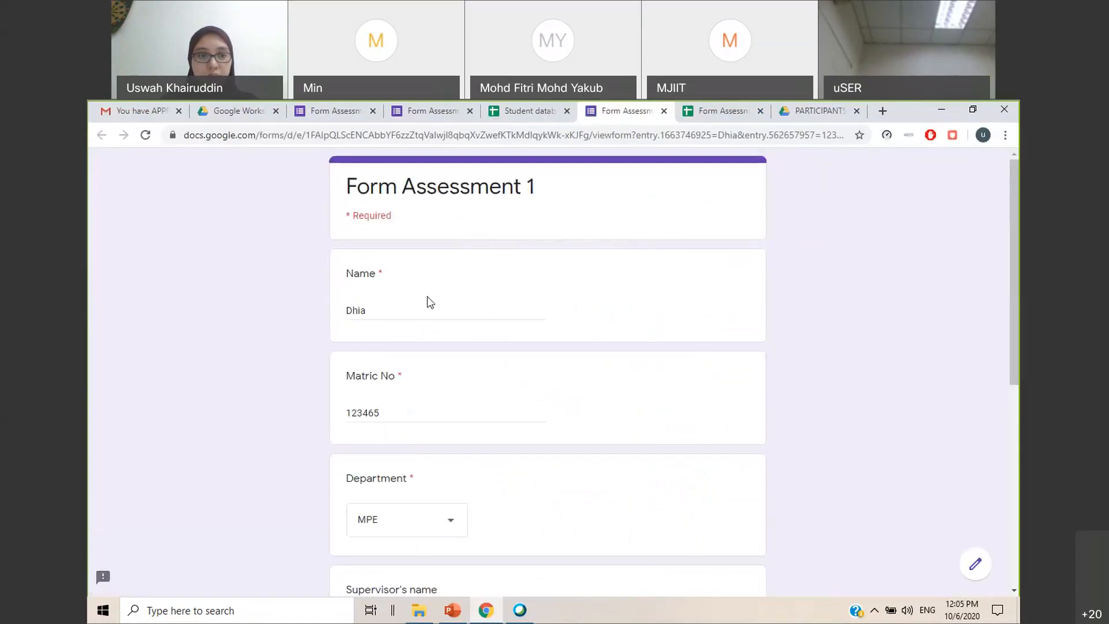
drag(409, 314, 302, 315)
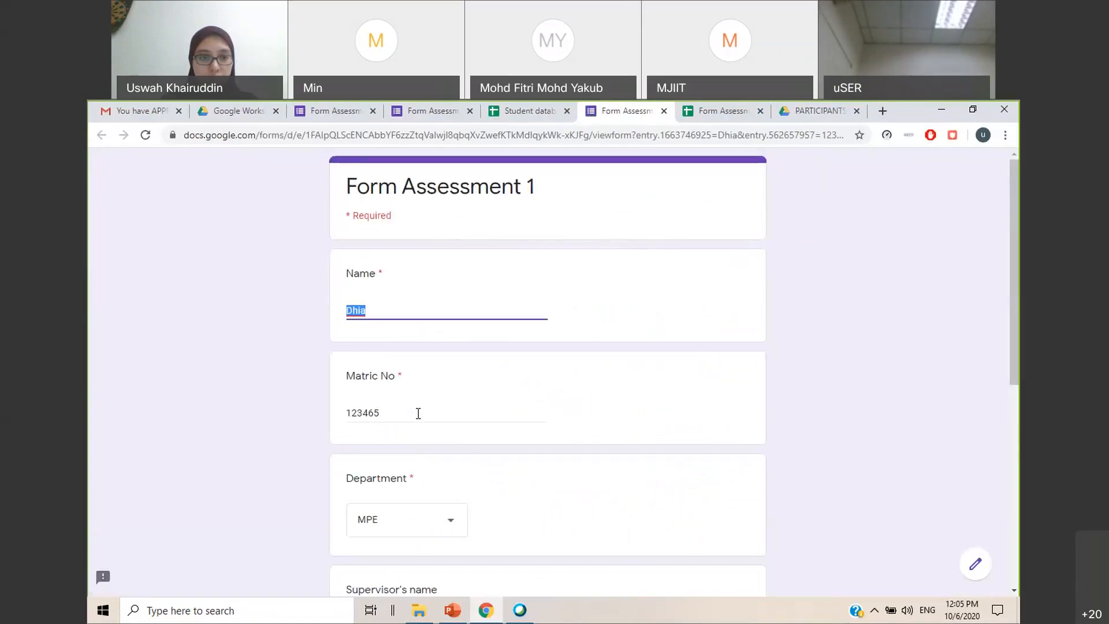
scroll(420, 413, down, 6)
click(407, 388)
scroll(393, 462, down, 1)
Mark Intro and give Method 5 in row 11's Form Assessment 1, submit the response, and close the form
click(360, 491)
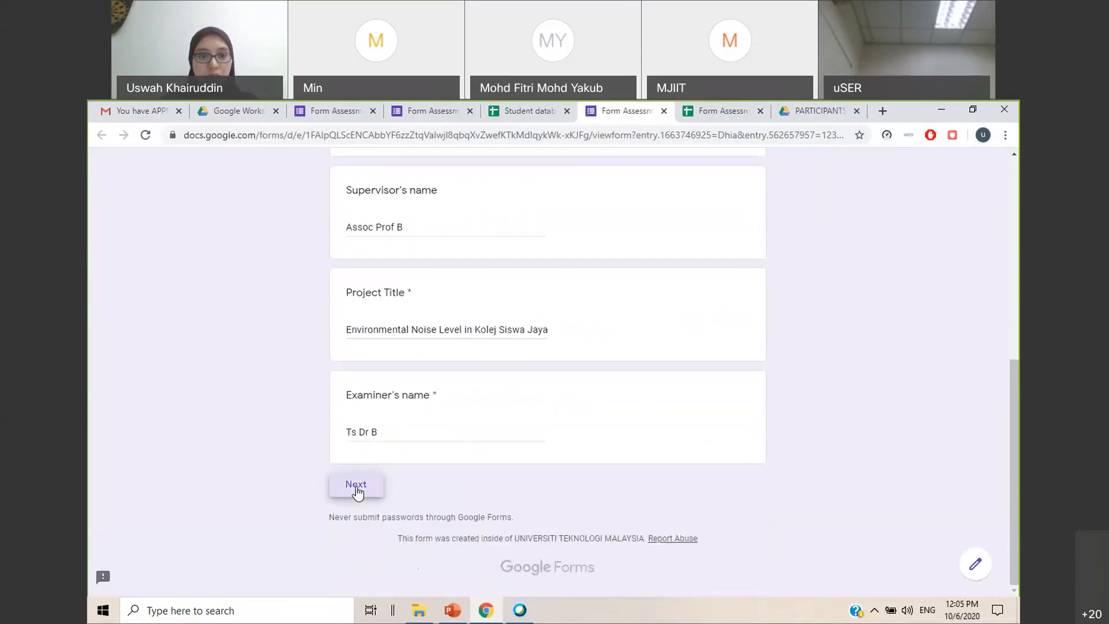
scroll(508, 376, down, 5)
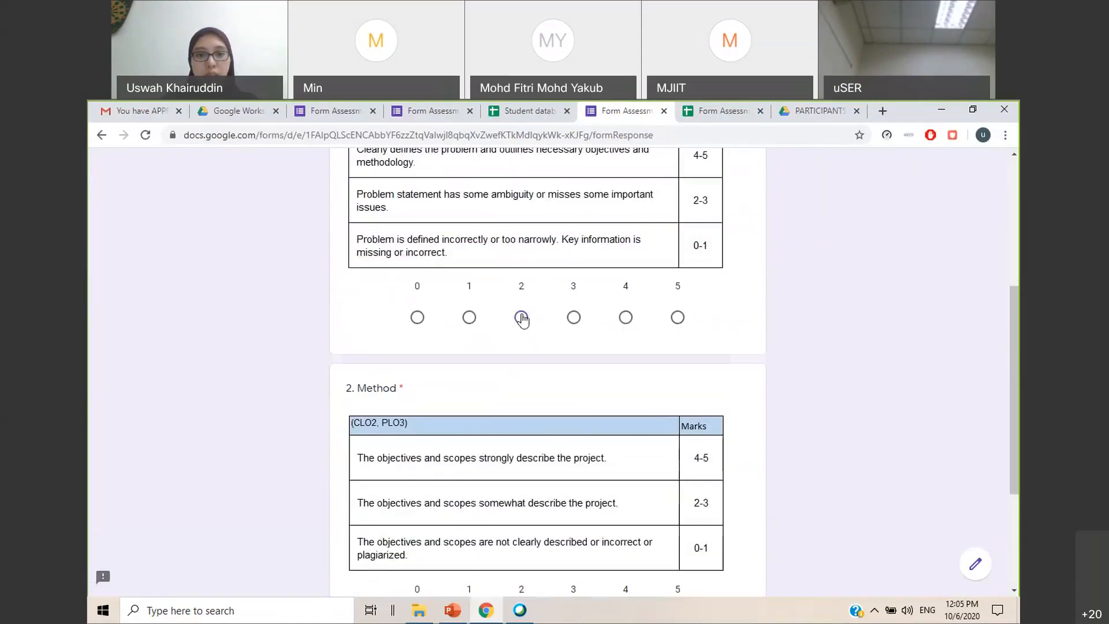
scroll(584, 346, down, 3)
click(677, 427)
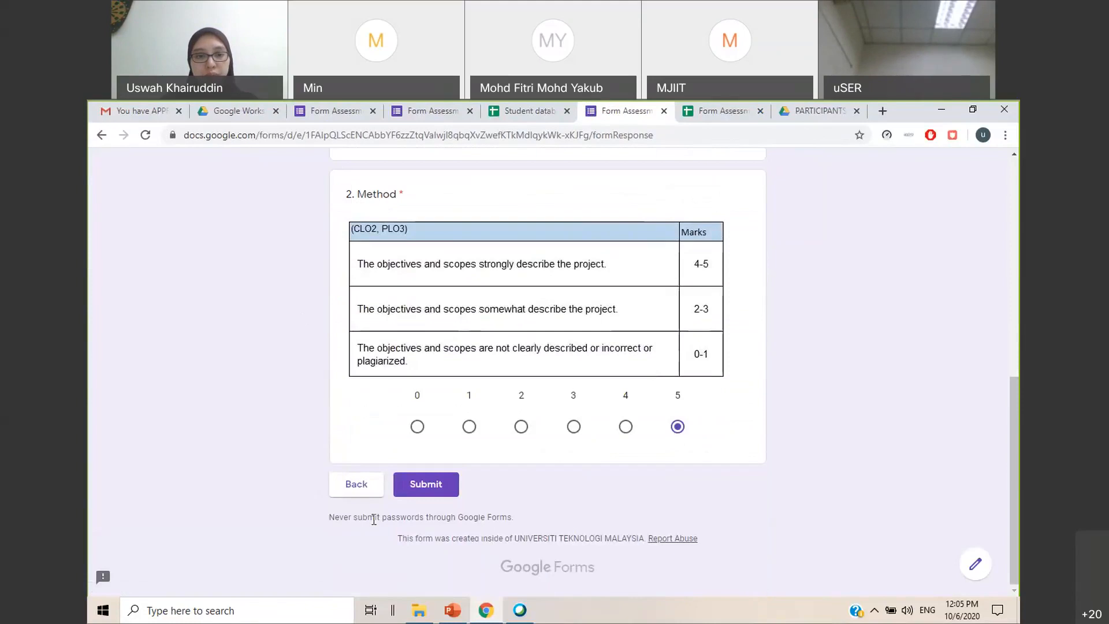
click(441, 481)
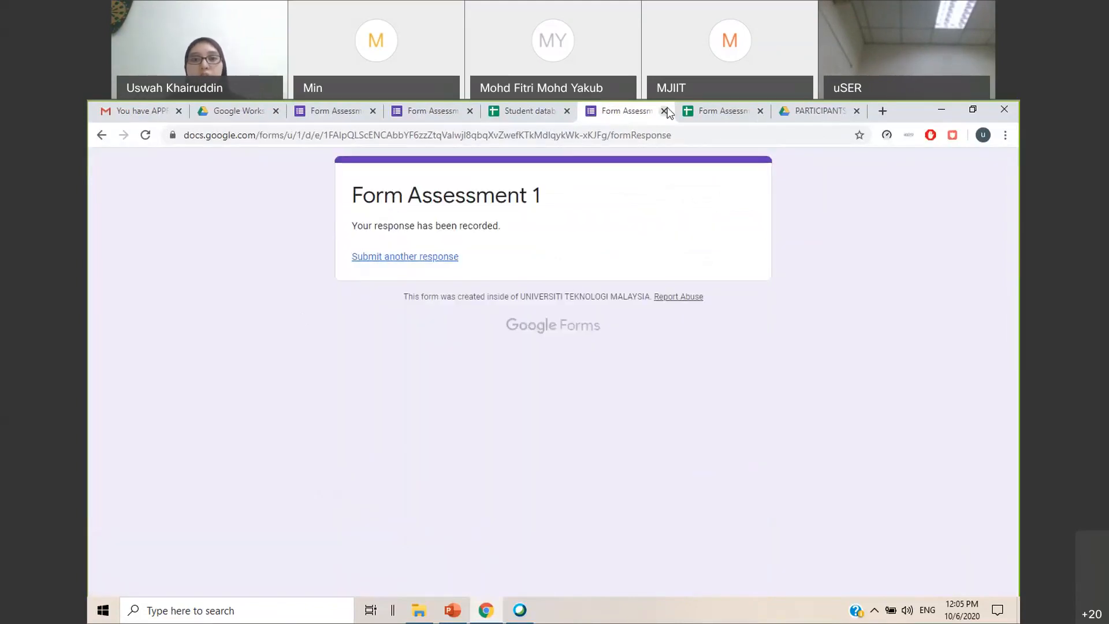
click(664, 110)
click(751, 397)
mouse_move(716, 327)
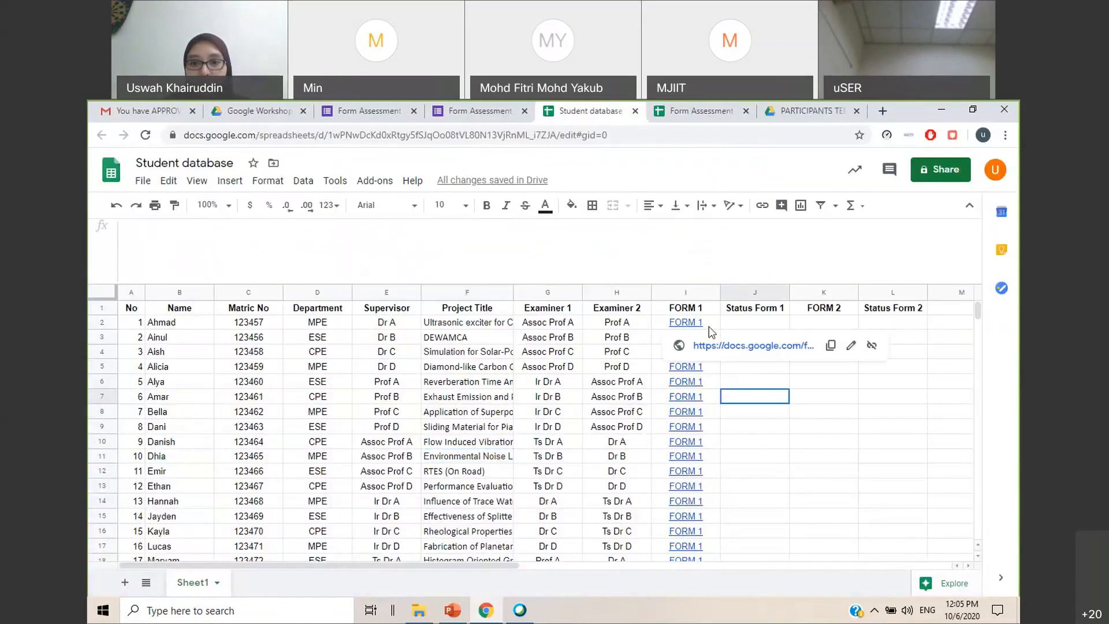
click(870, 485)
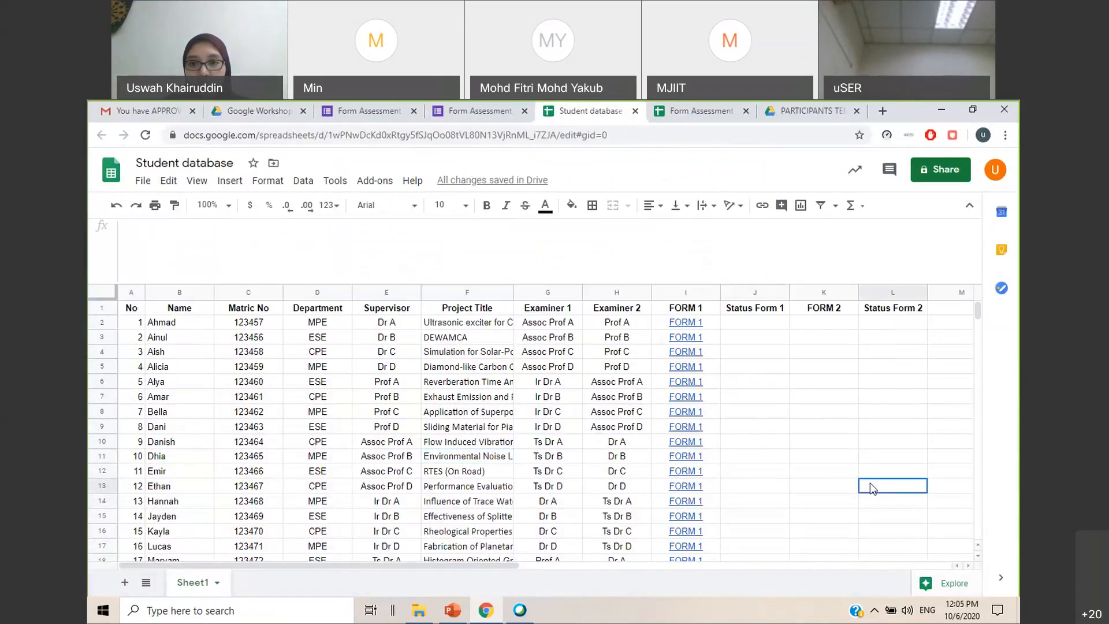
click(830, 326)
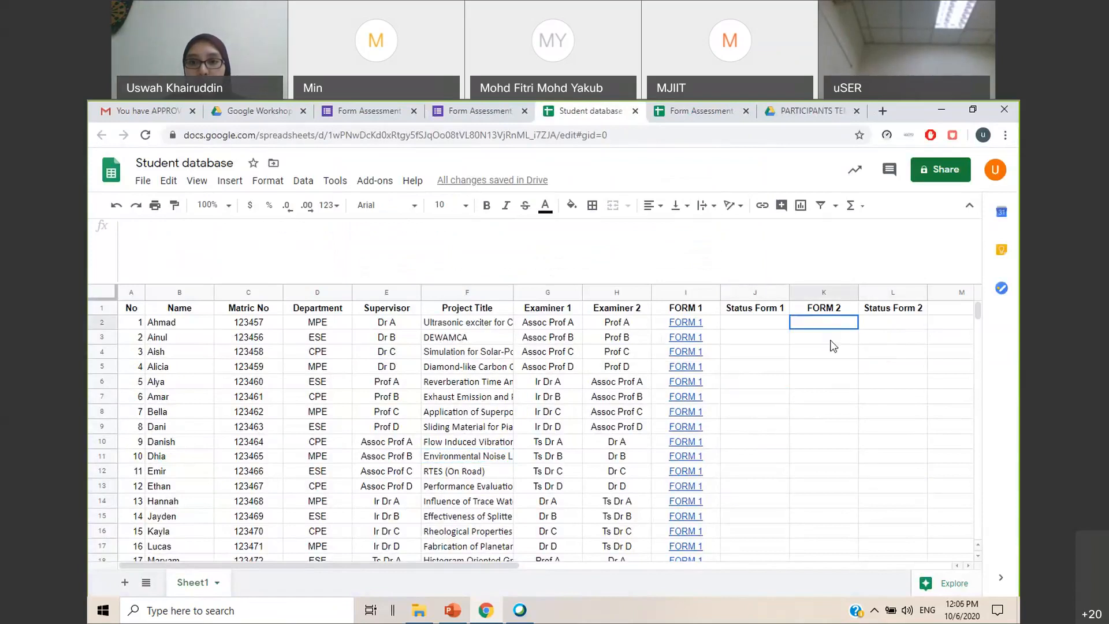
Open Form Assessment 2 from the Google Workshop folder in Drive and close the leftover Form Assessment 1 pages
click(254, 111)
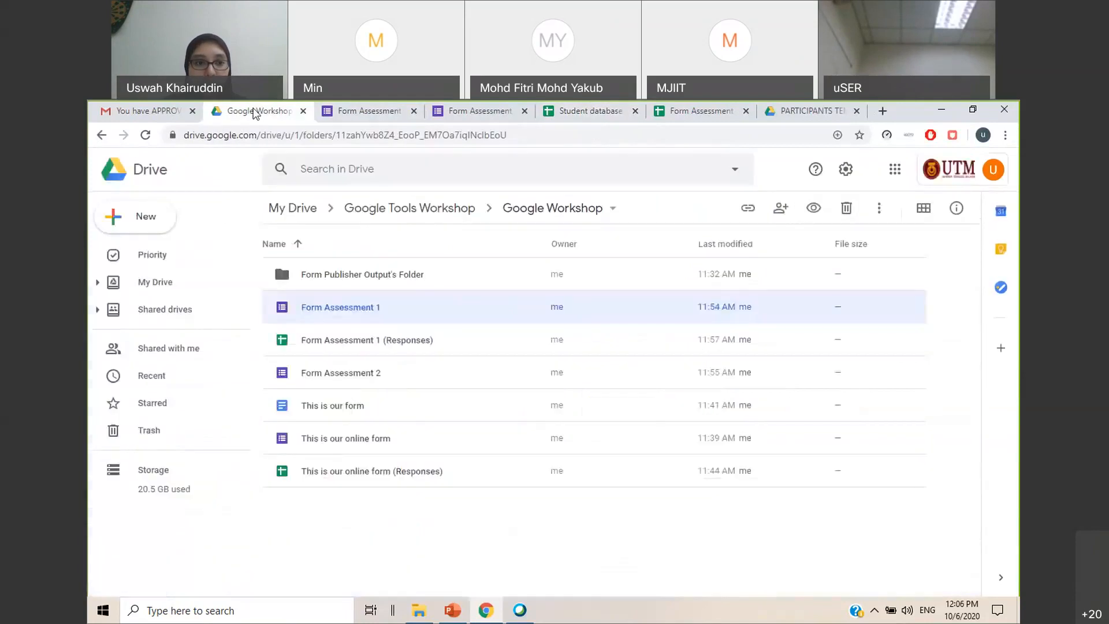
double_click(361, 383)
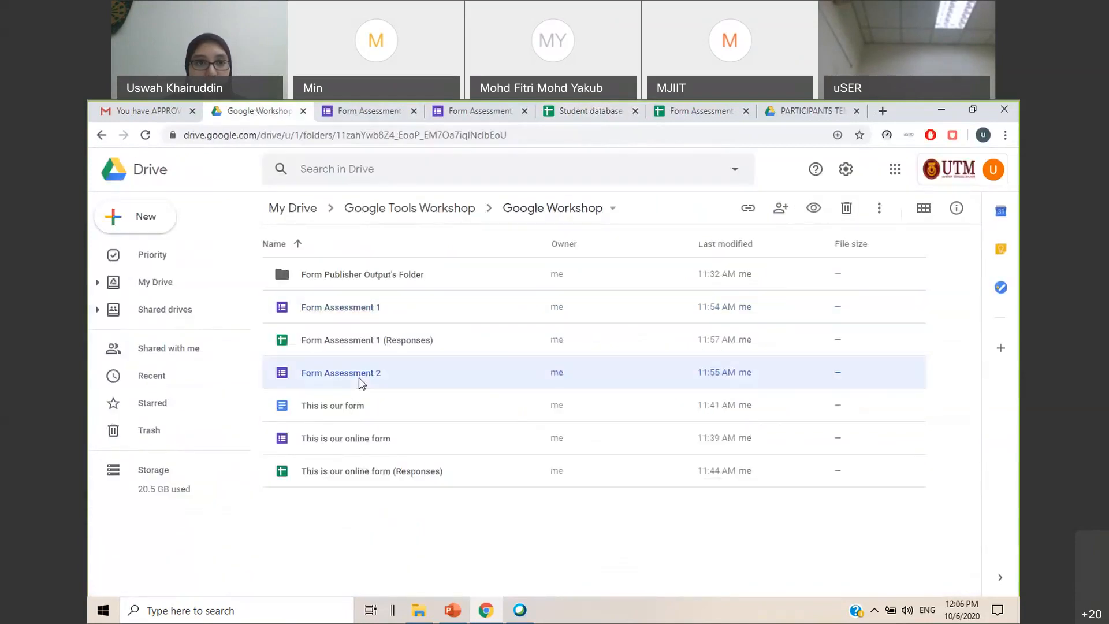
click(448, 113)
click(470, 110)
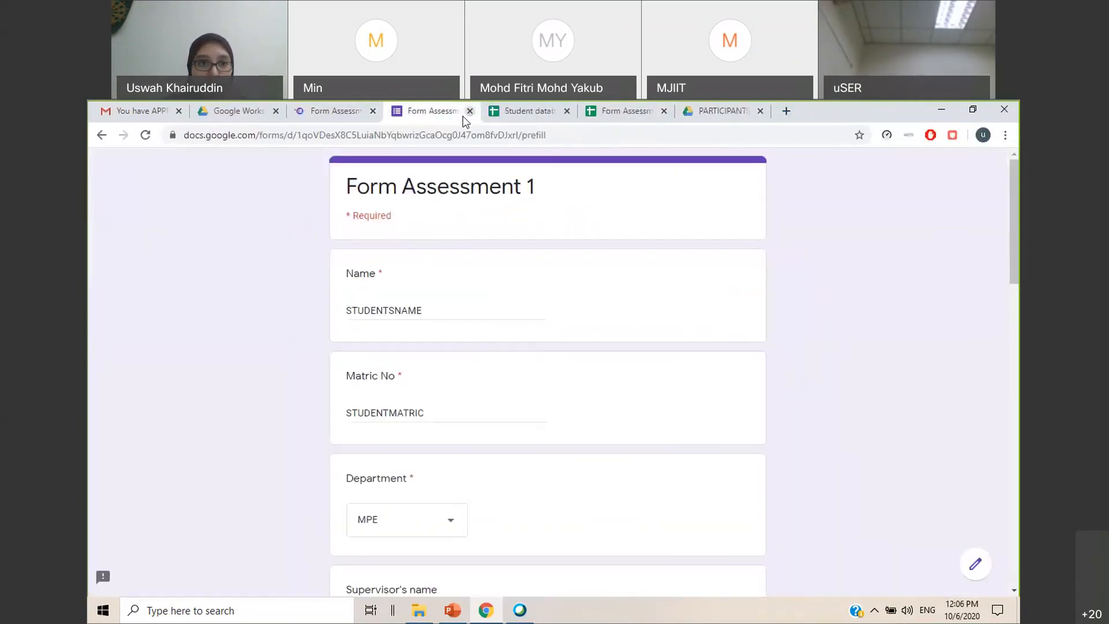
click(469, 111)
click(333, 113)
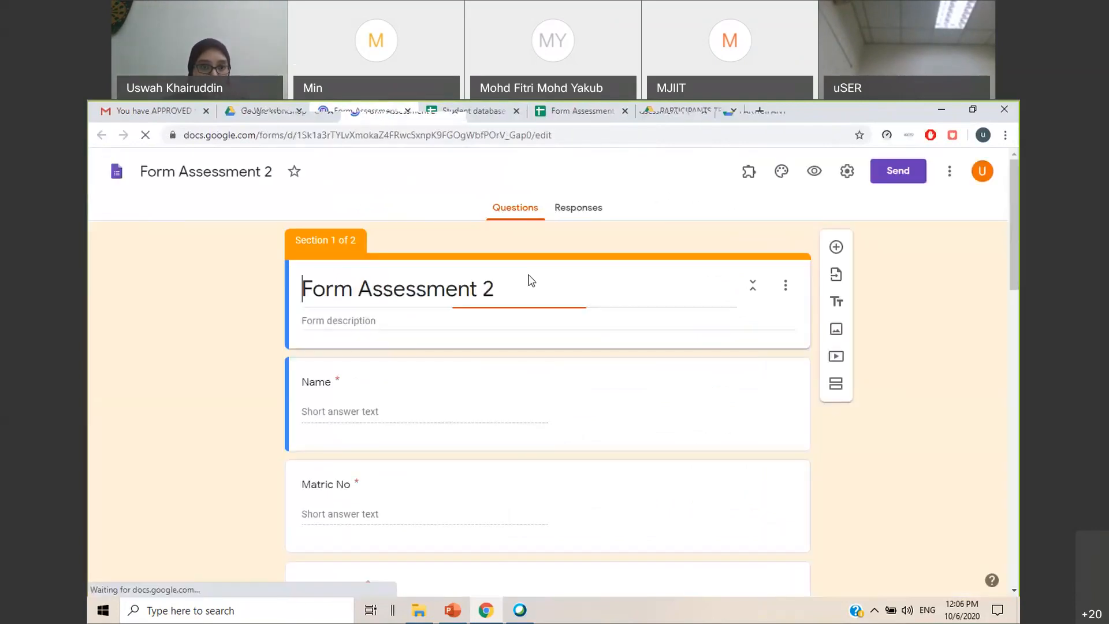
Start a pre-filled link for Form Assessment 2, with STUDENTSNAME as the Name and MATRICNO as the Matric No
click(950, 175)
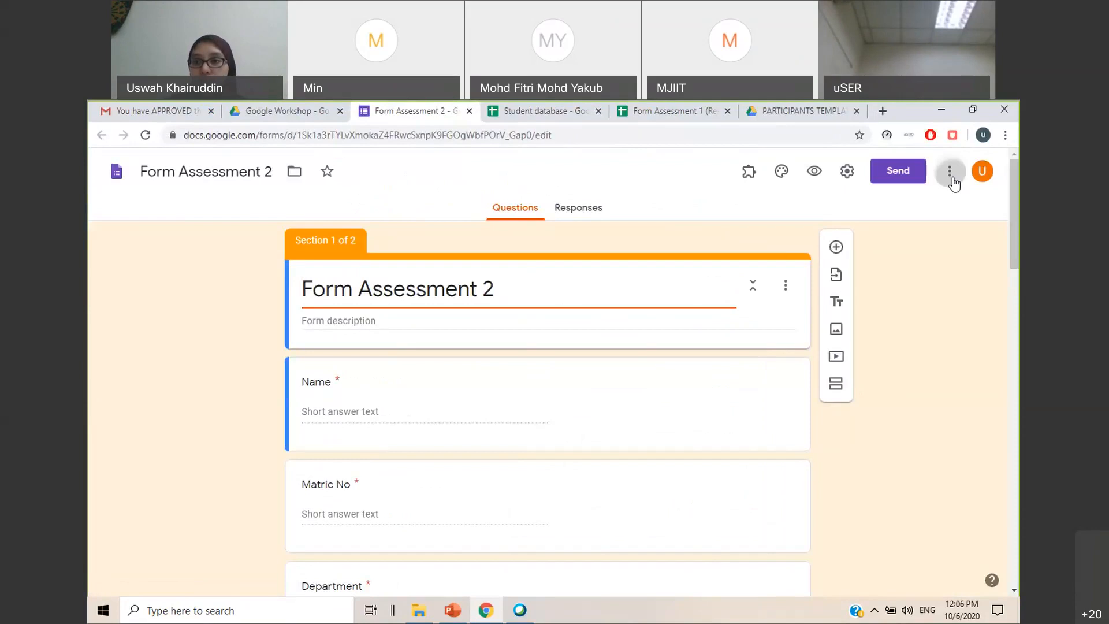
click(944, 324)
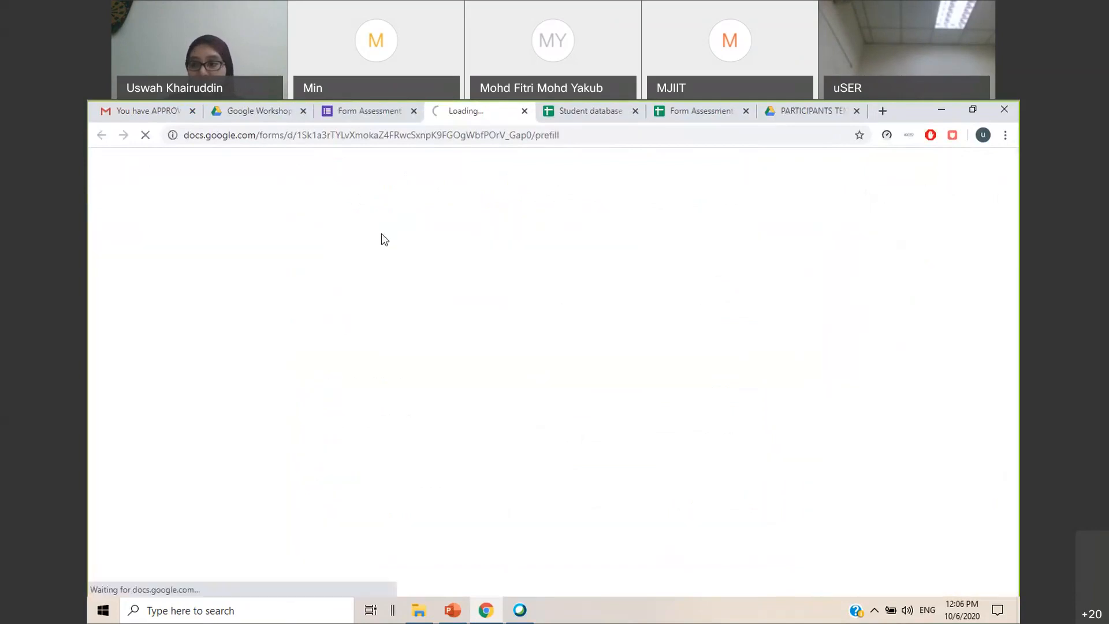
click(407, 309)
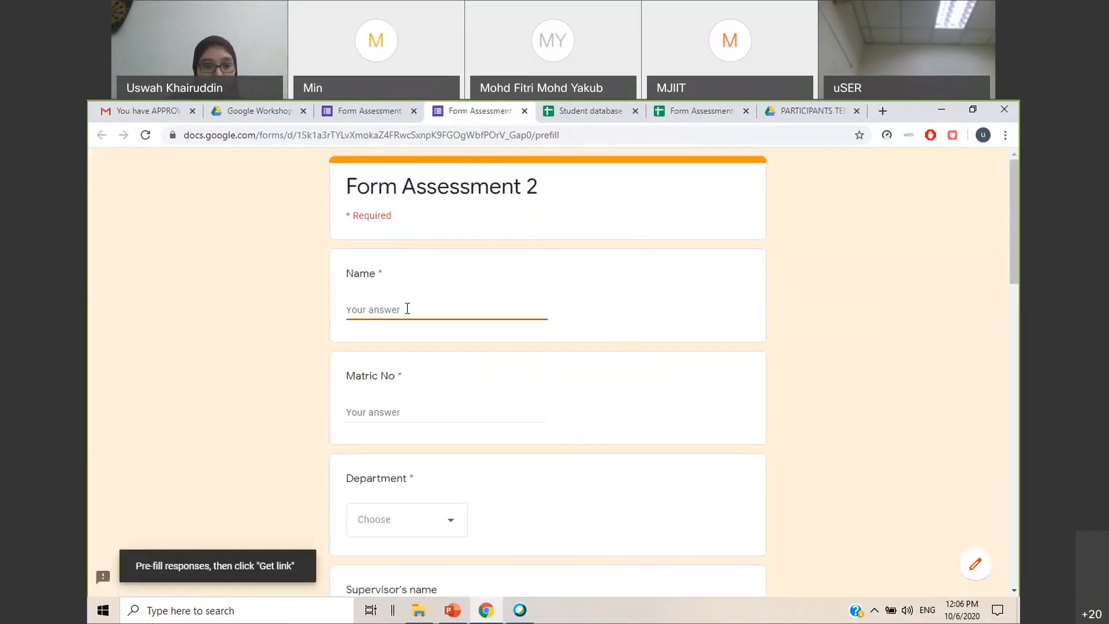
text(STUDENTSNAME)
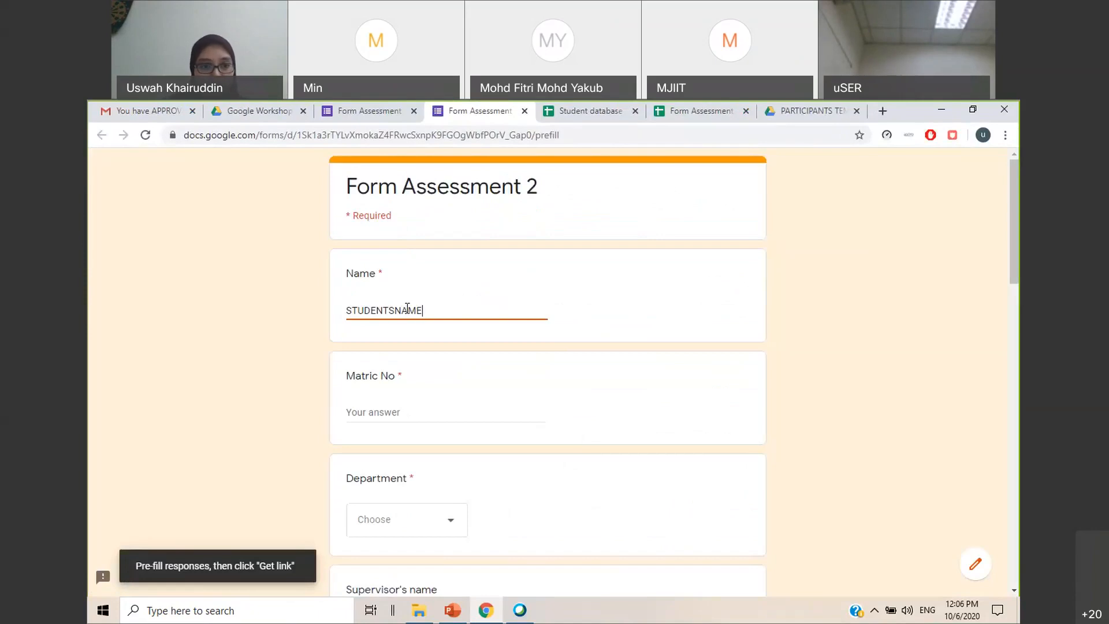
click(434, 410)
text(MATRICNO)
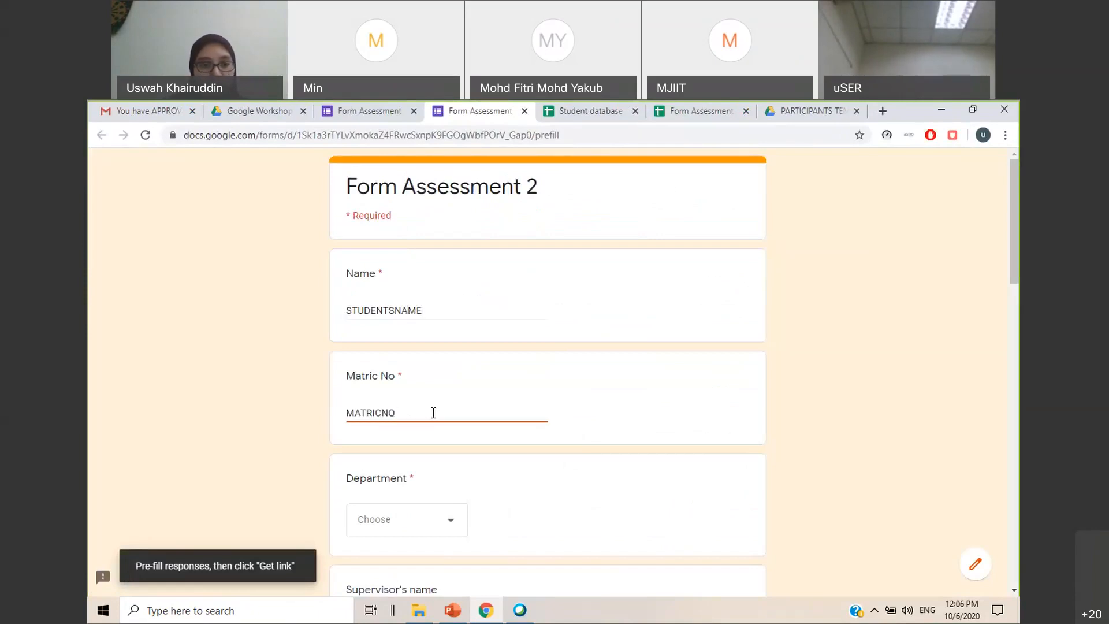
Pre-fill the Department as MPE and the Supervisor's name as SUPERVISORSNAME
scroll(433, 413, down, 4)
click(408, 316)
click(402, 360)
click(384, 418)
text(SUPERVIS)
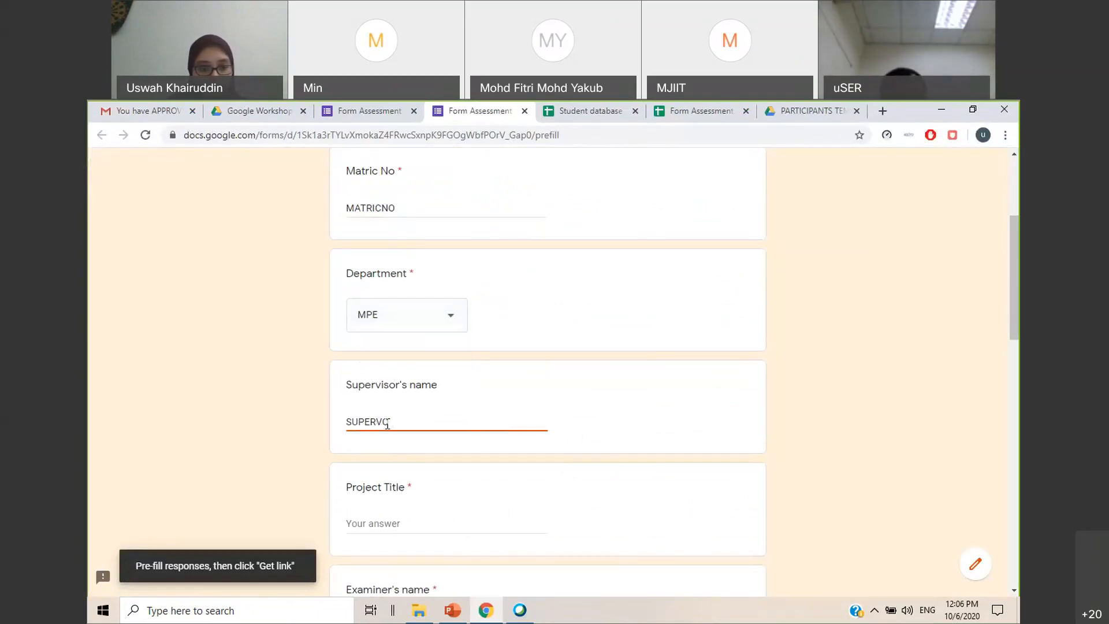
text(ORS)
text(NAME)
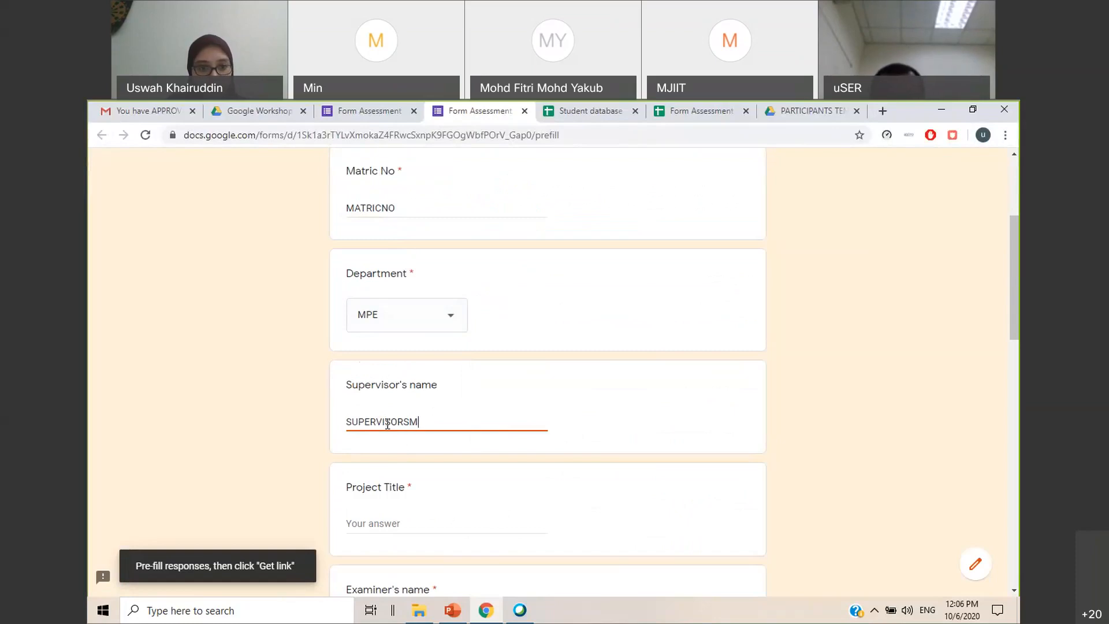
Pre-fill the Project Title as PROJECTTITLE and the Examiner's name as EXAMINERSNAME
click(397, 520)
text(PROJECTTITLE)
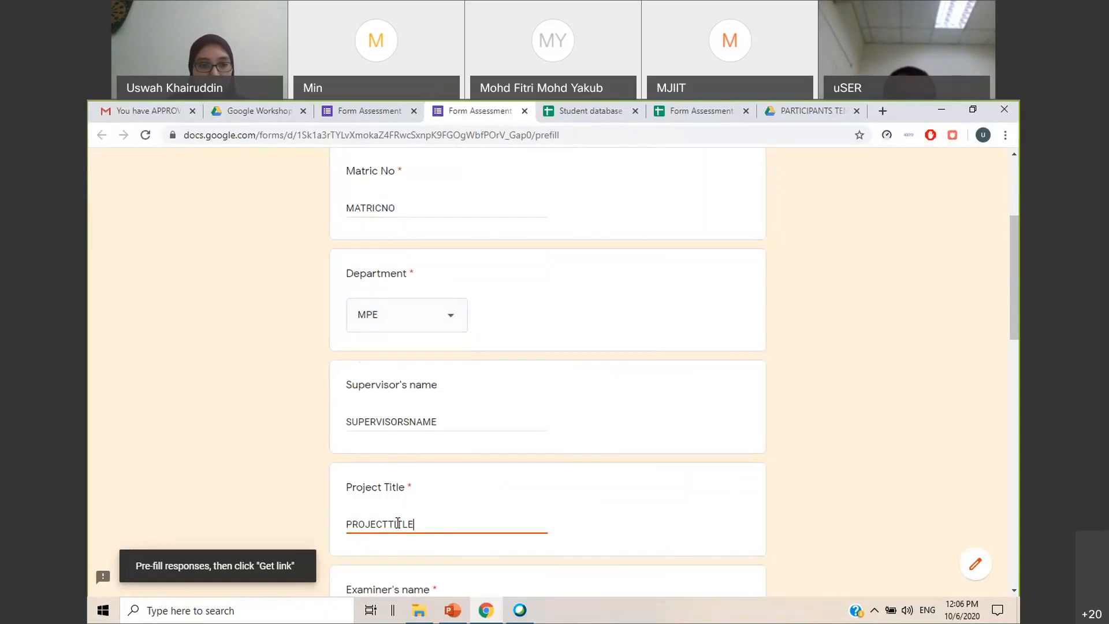
scroll(404, 491, down, 3)
click(402, 420)
text(EXAMINERSNAME)
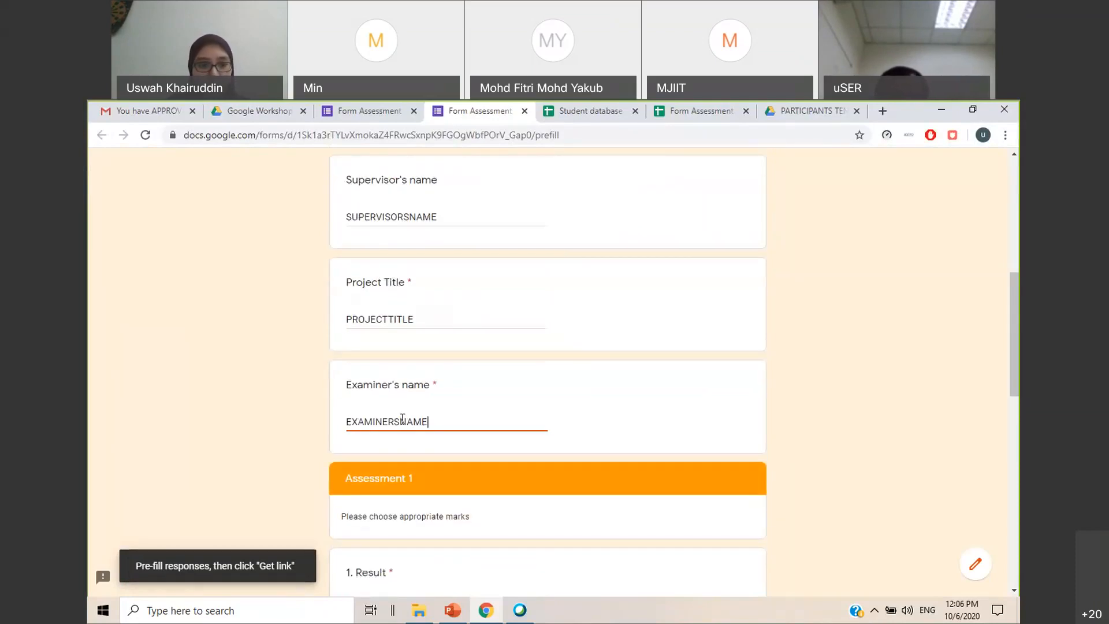
Generate the pre-filled link for Form Assessment 2 and copy it to the clipboard
scroll(403, 420, down, 3)
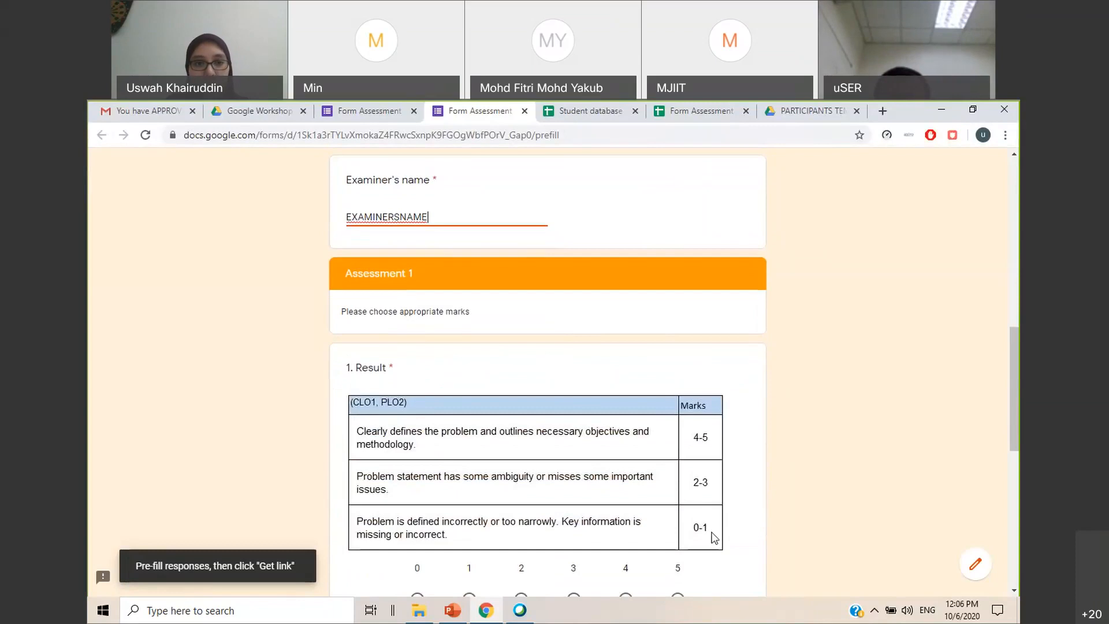
scroll(722, 416, down, 3)
scroll(701, 435, down, 4)
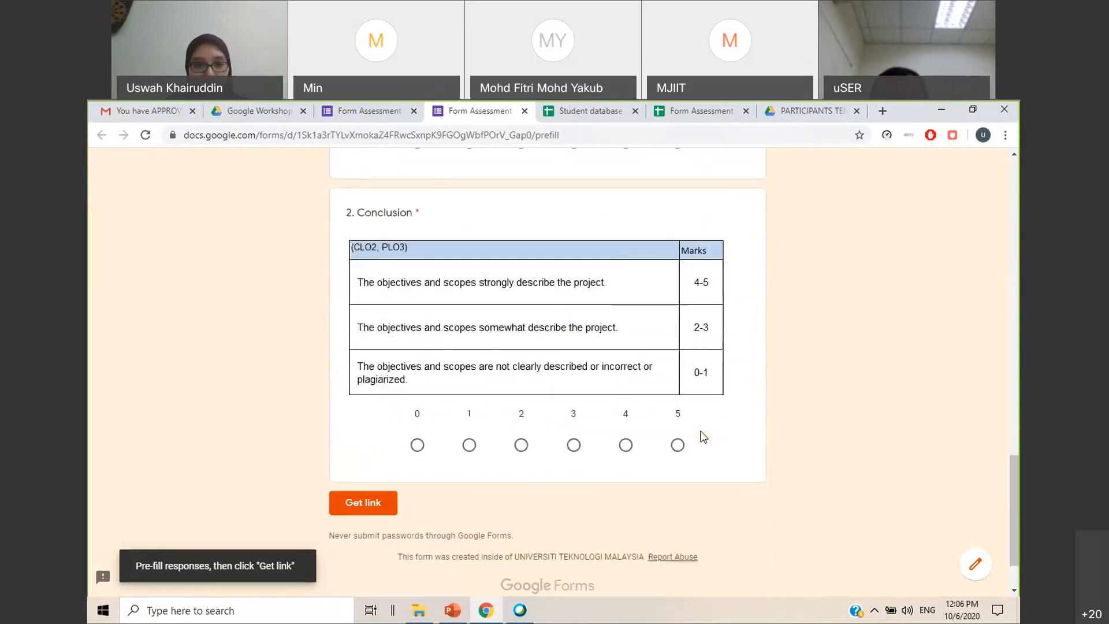
click(366, 487)
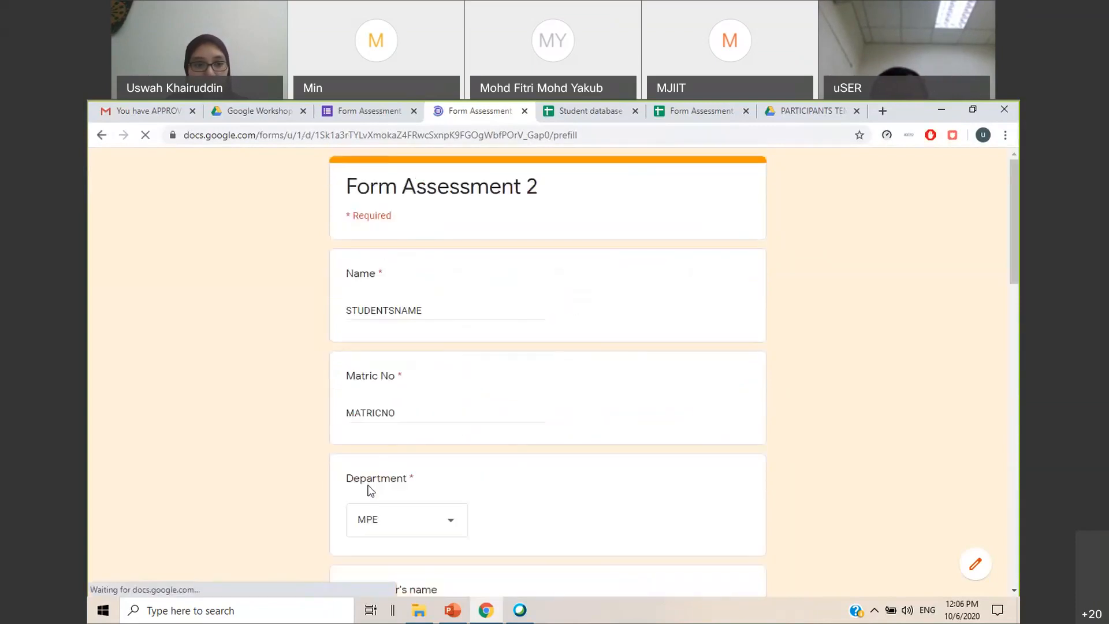
click(381, 565)
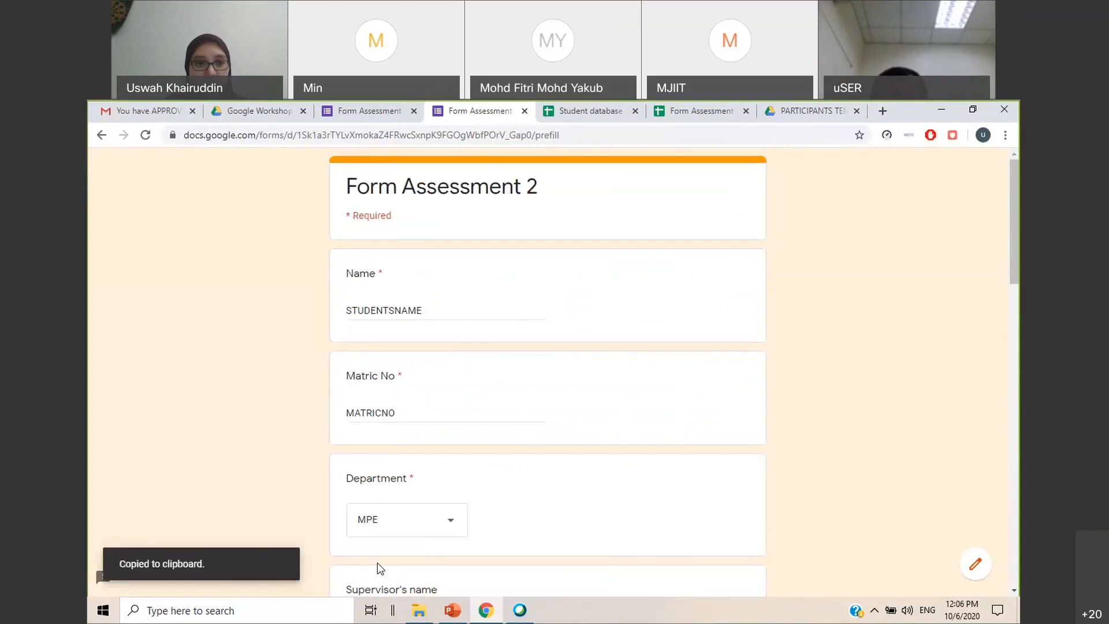
In the Student database sheet, write a HYPERLINK formula with two empty text arguments in FORM 2 cell K2
click(677, 115)
click(574, 118)
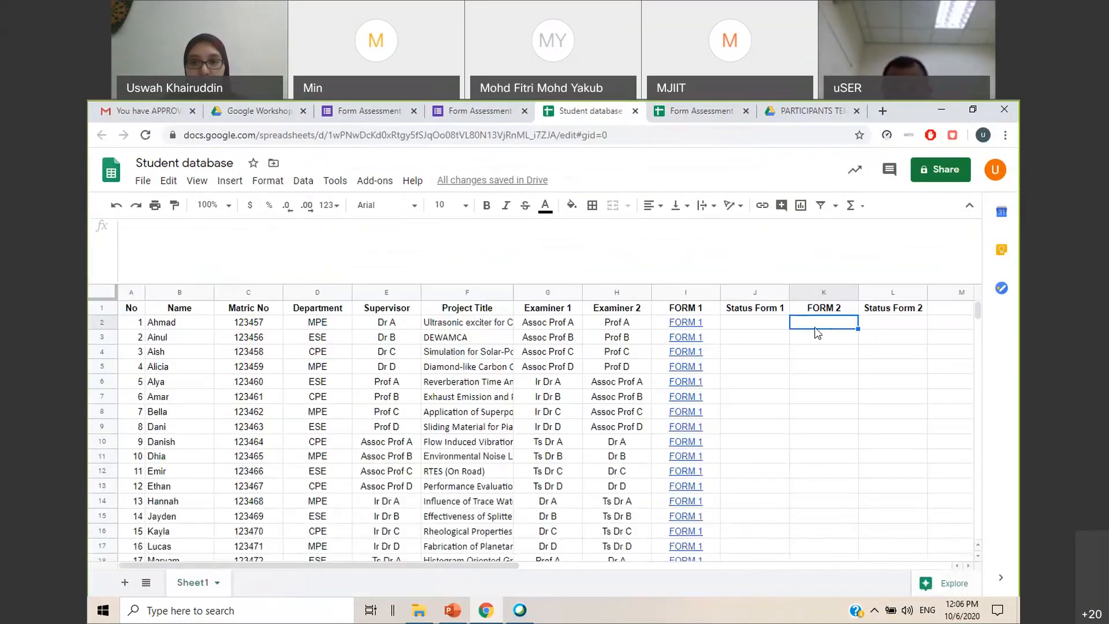
text(=HYPER)
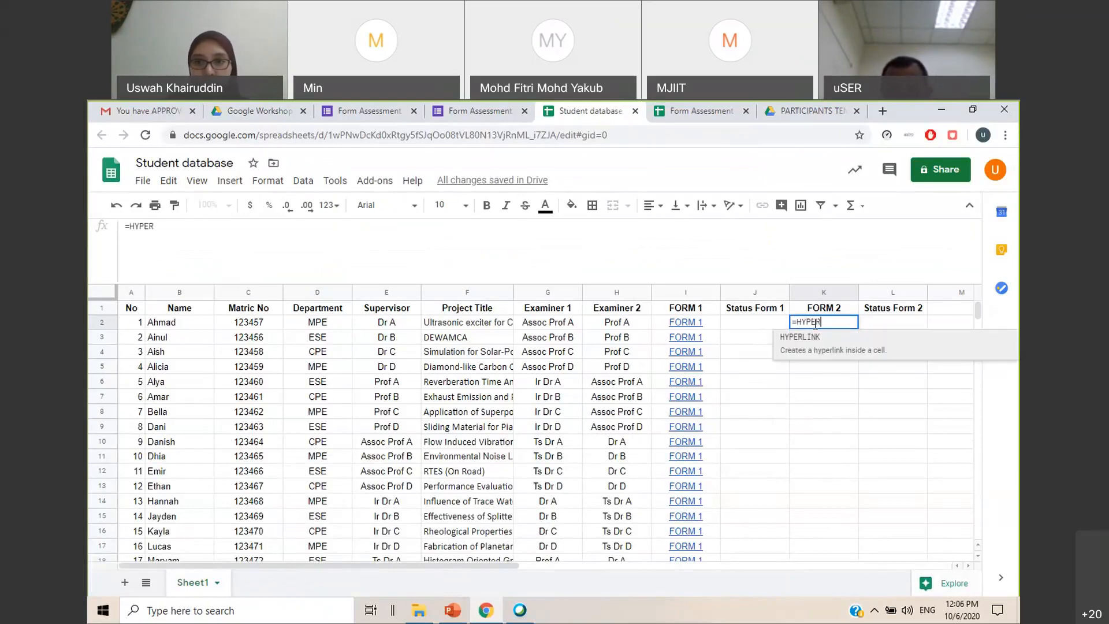
key(Tab)
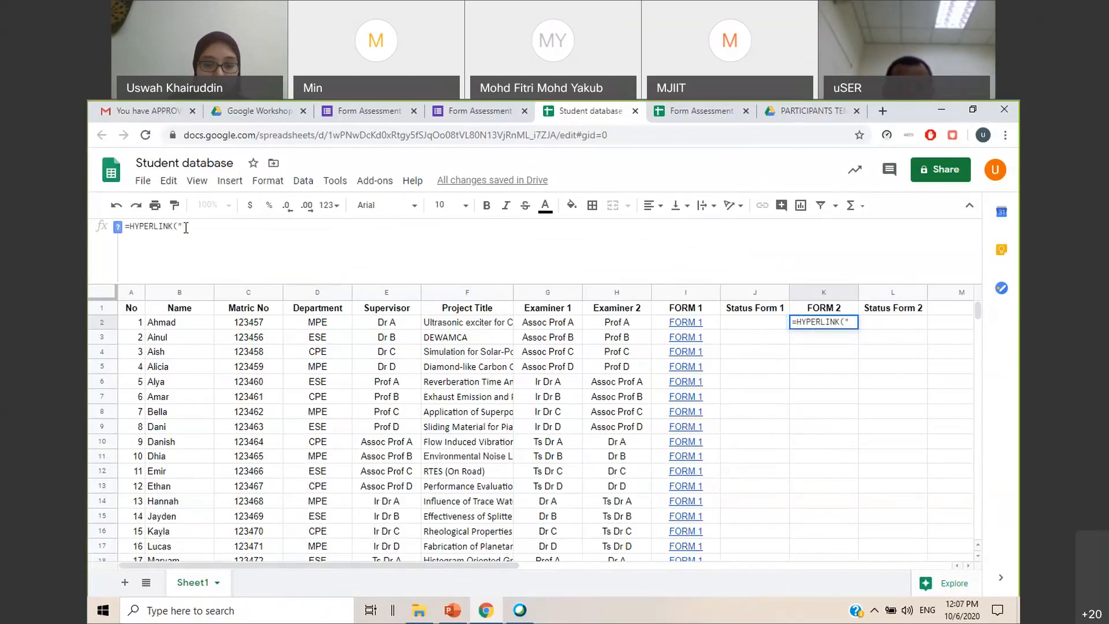
text(")
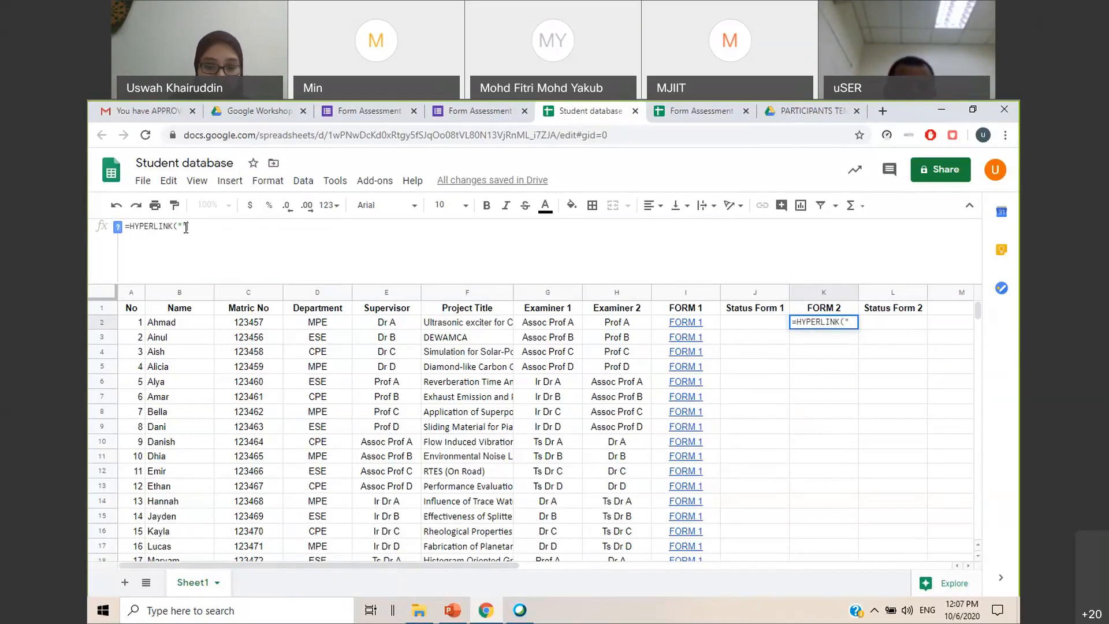
text(","")
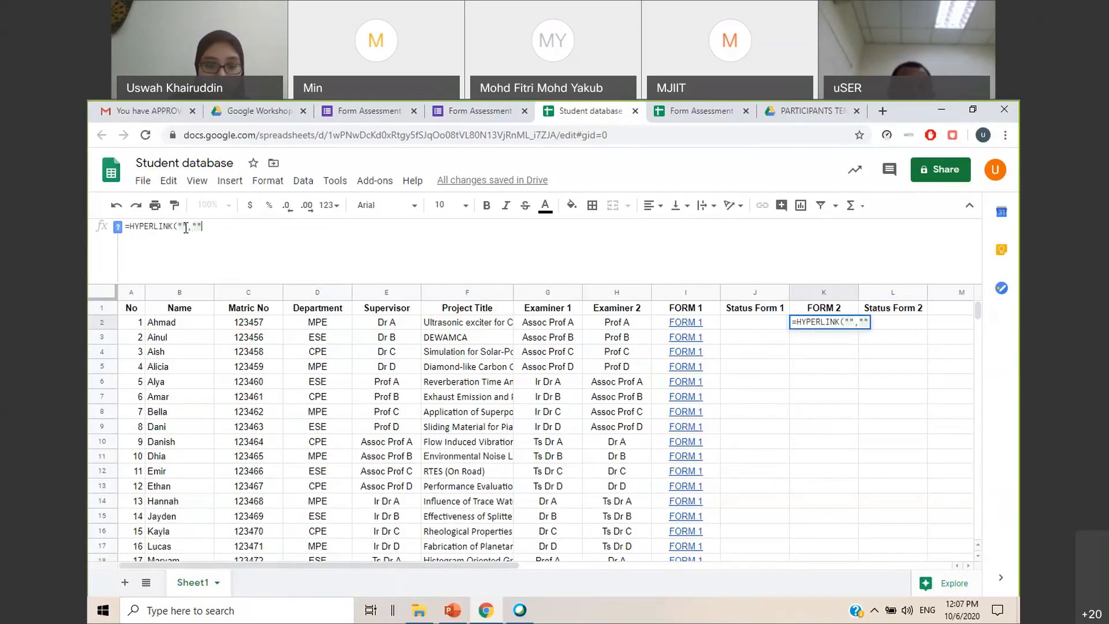
text())
Complete the K2 formula with FORM 2 as the link label and the copied pre-filled link as its URL
click(198, 226)
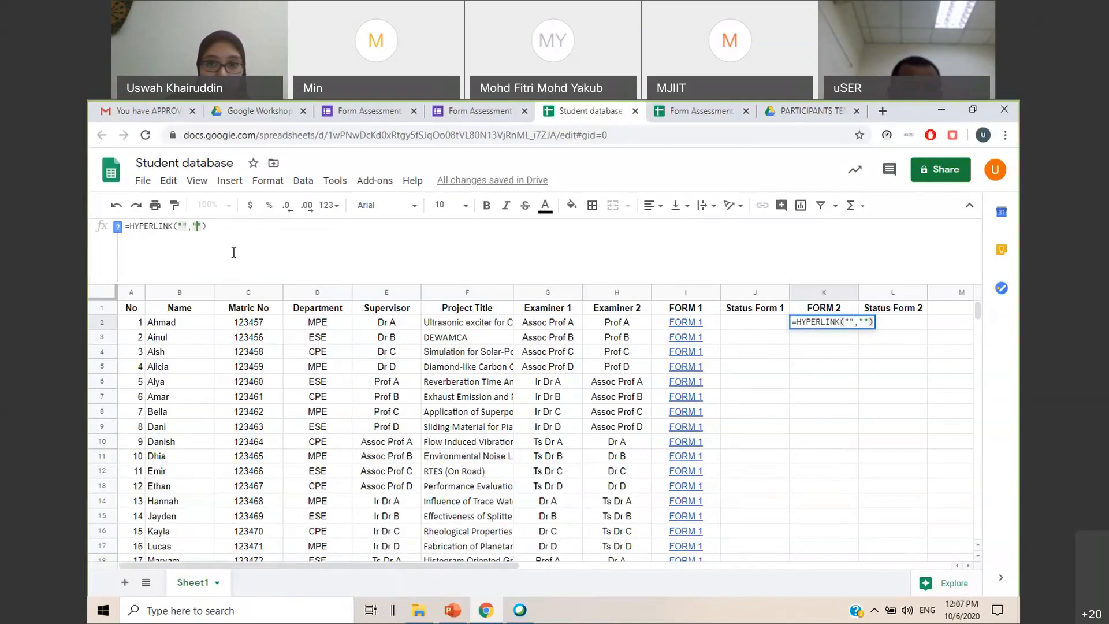
text(FORM 2)
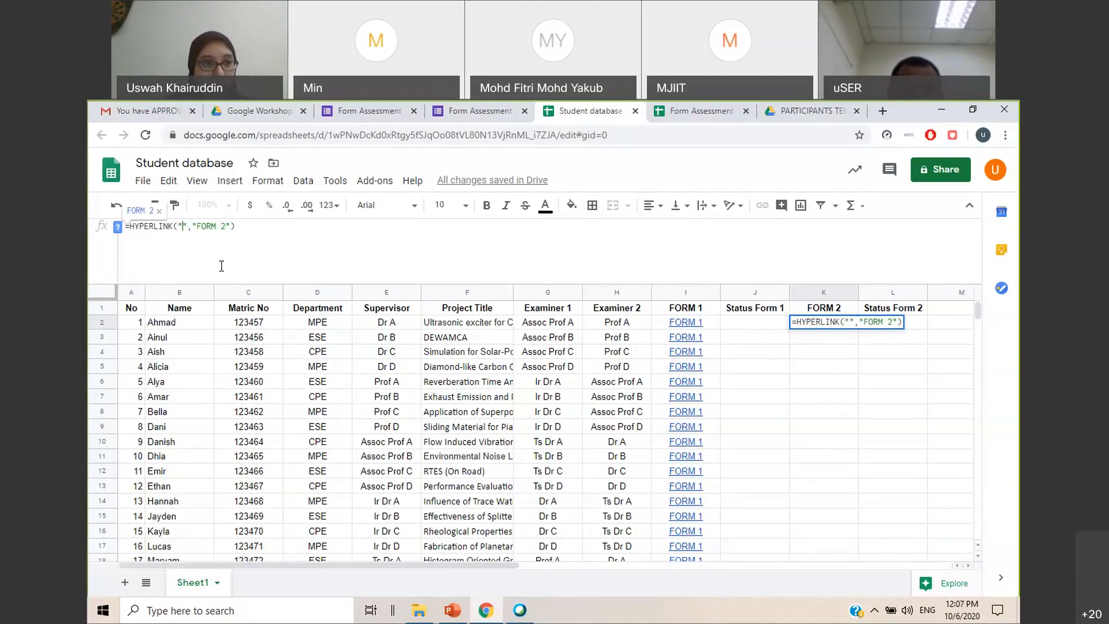
key(ctrl+v)
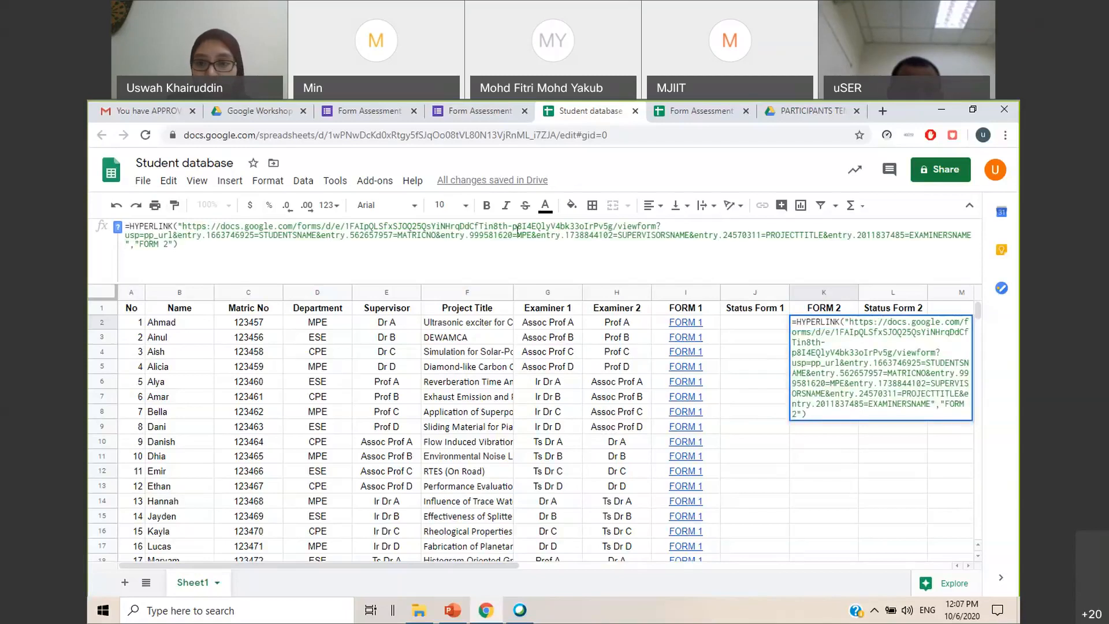
key(Return)
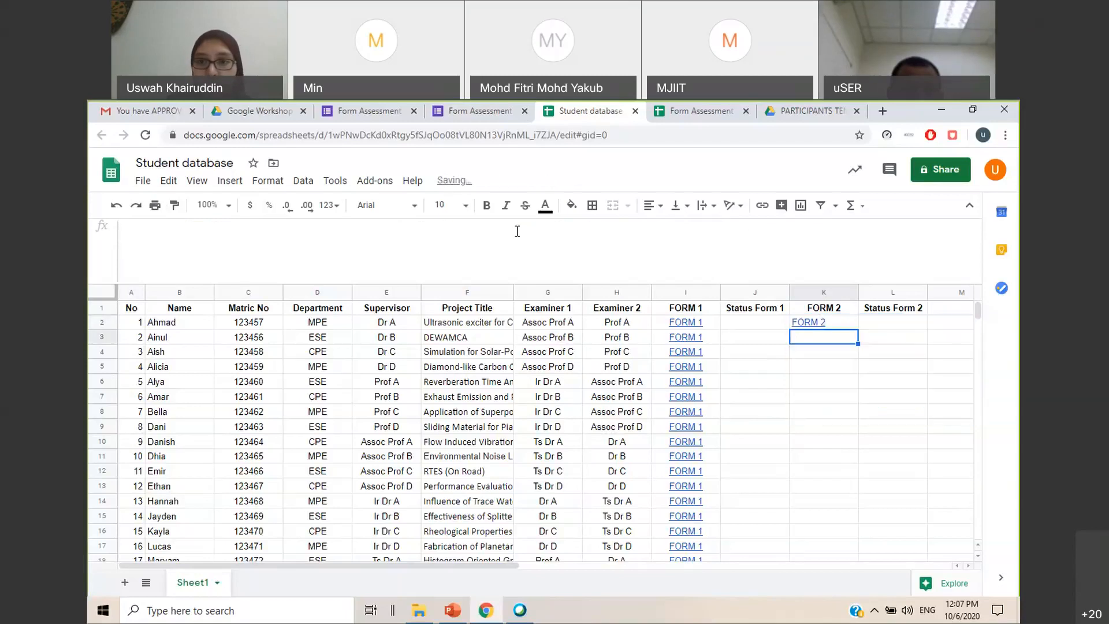
Center-align the whole FORM 2 column
click(838, 293)
click(653, 205)
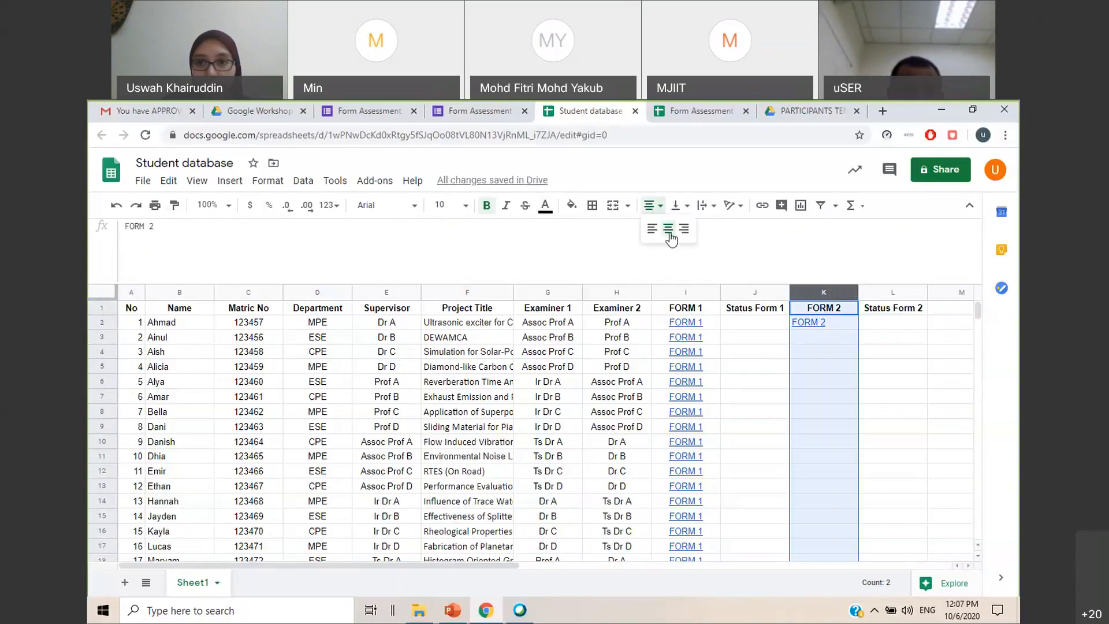
click(668, 229)
In the K2 link formula, replace STUDENTSNAME with a concatenated reference to B2 and MATRICNO with one to C2
click(820, 322)
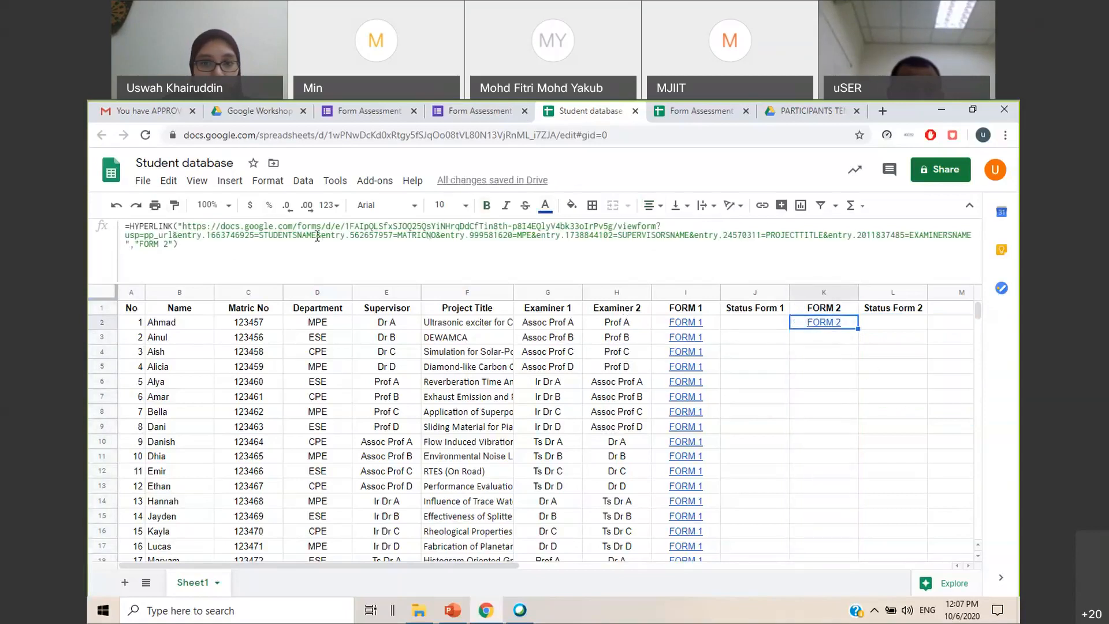
drag(317, 235, 259, 235)
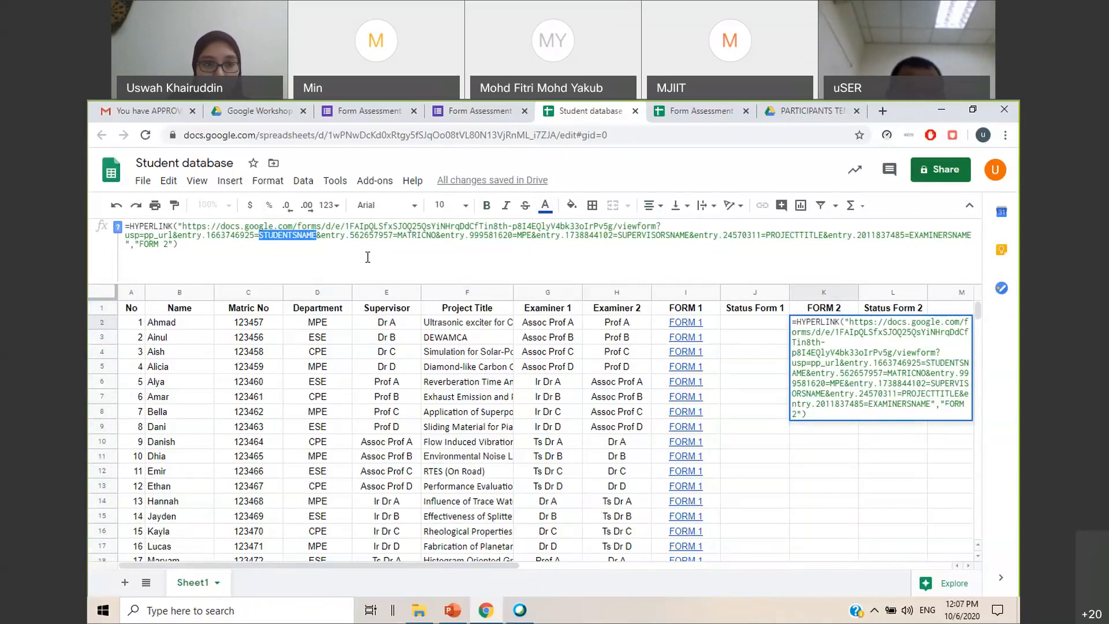
text("&&")
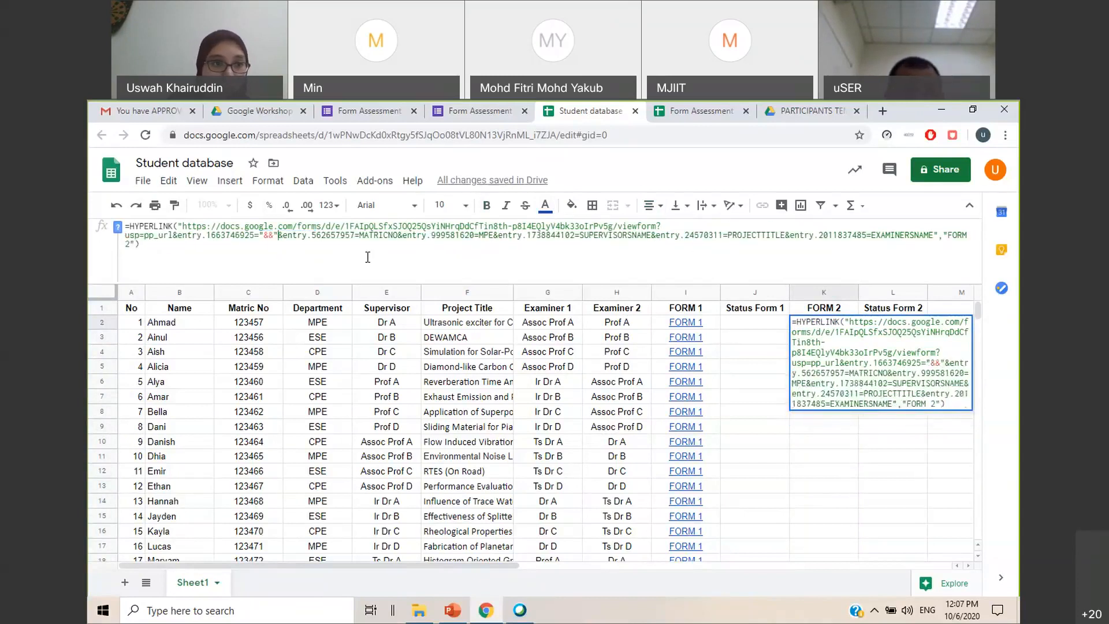
key(Left)
key(Left)
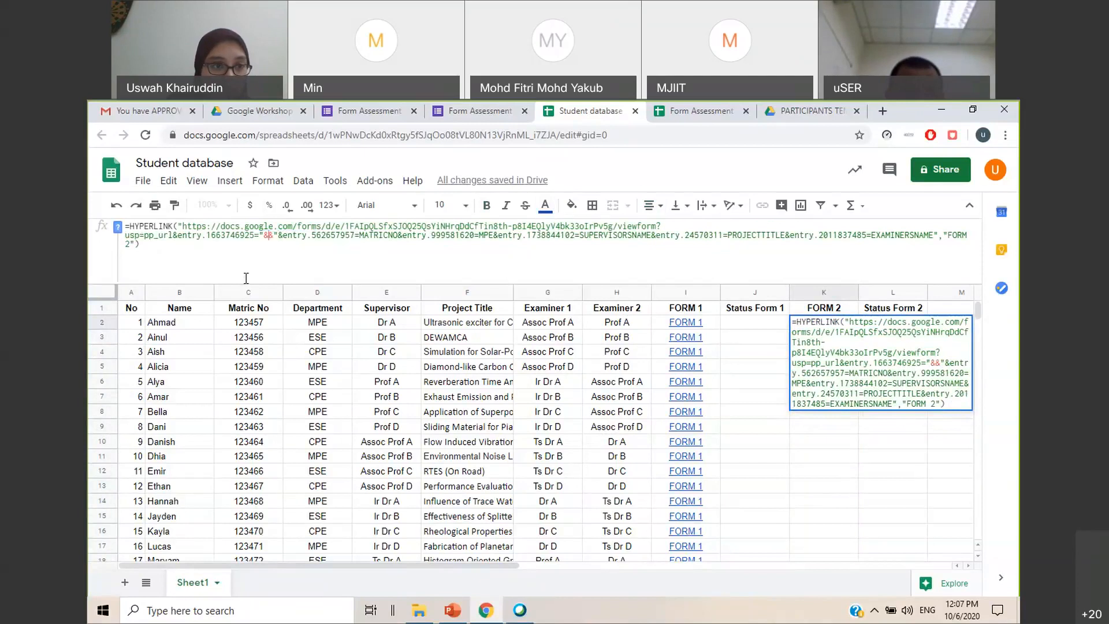
click(185, 322)
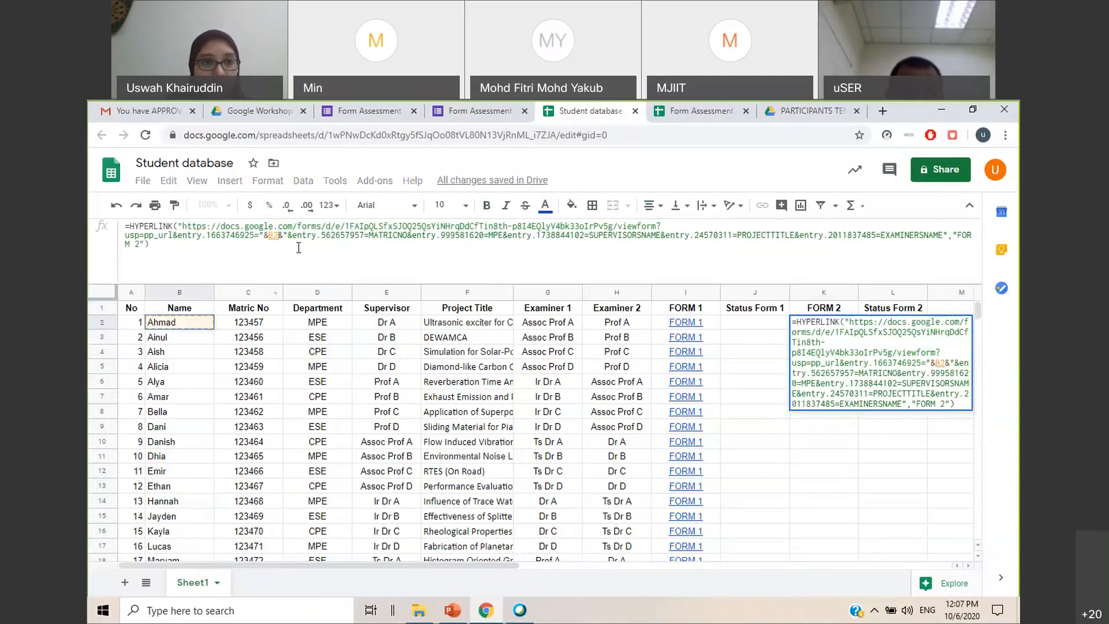
drag(409, 234, 372, 235)
text("&&")
click(376, 235)
click(265, 324)
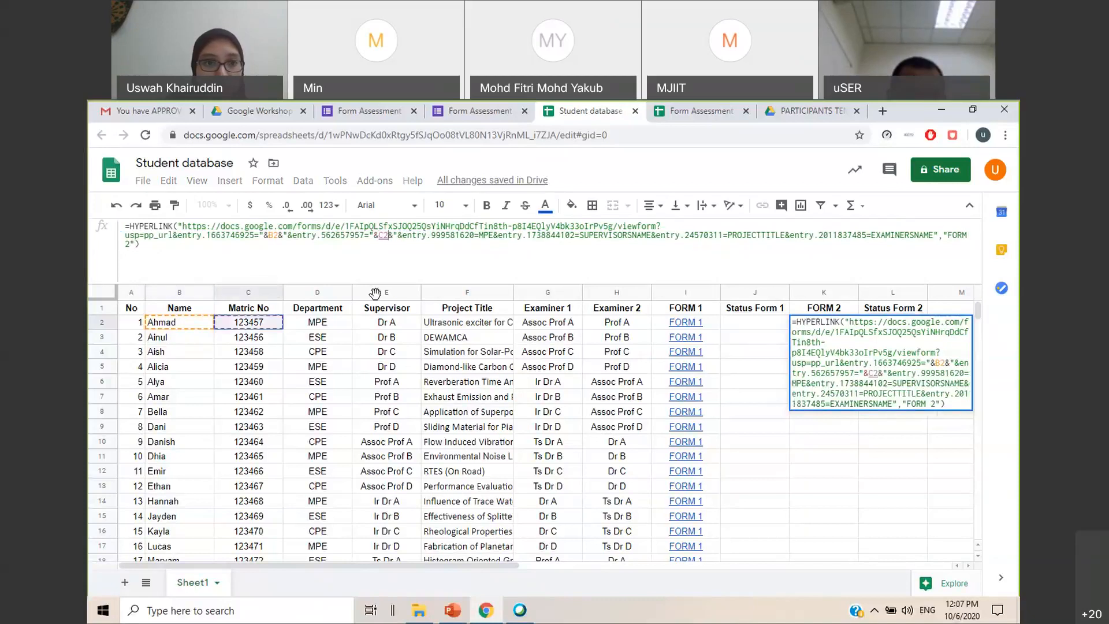
Replace MPE in the link formula with a concatenated reference to D2 and SUPERVISORSNAME with one to E2
drag(495, 235, 481, 235)
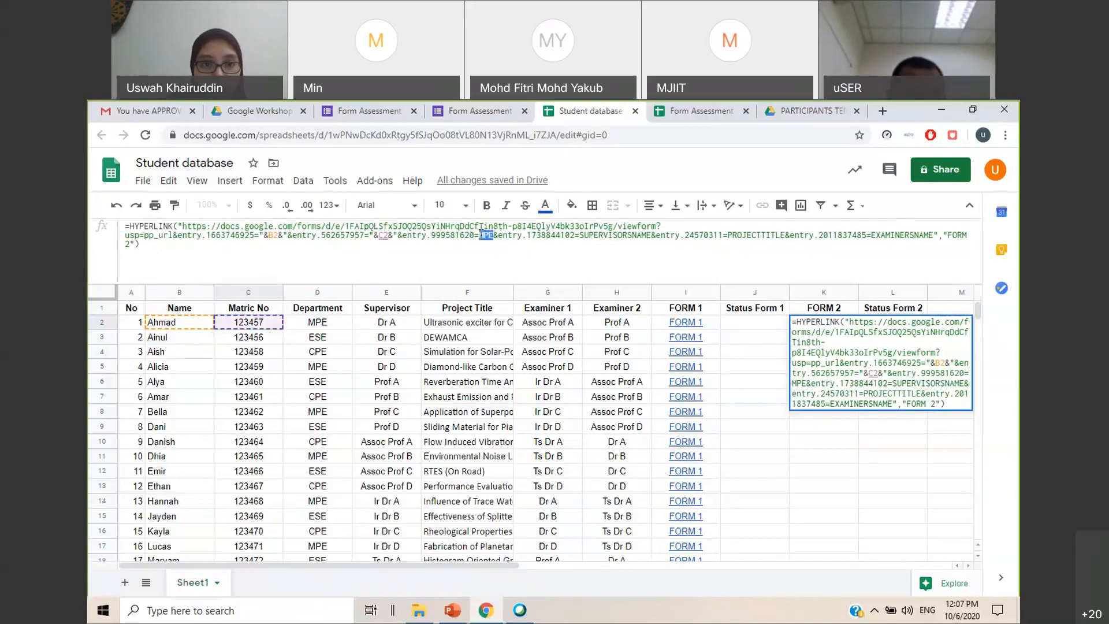
text("&&")
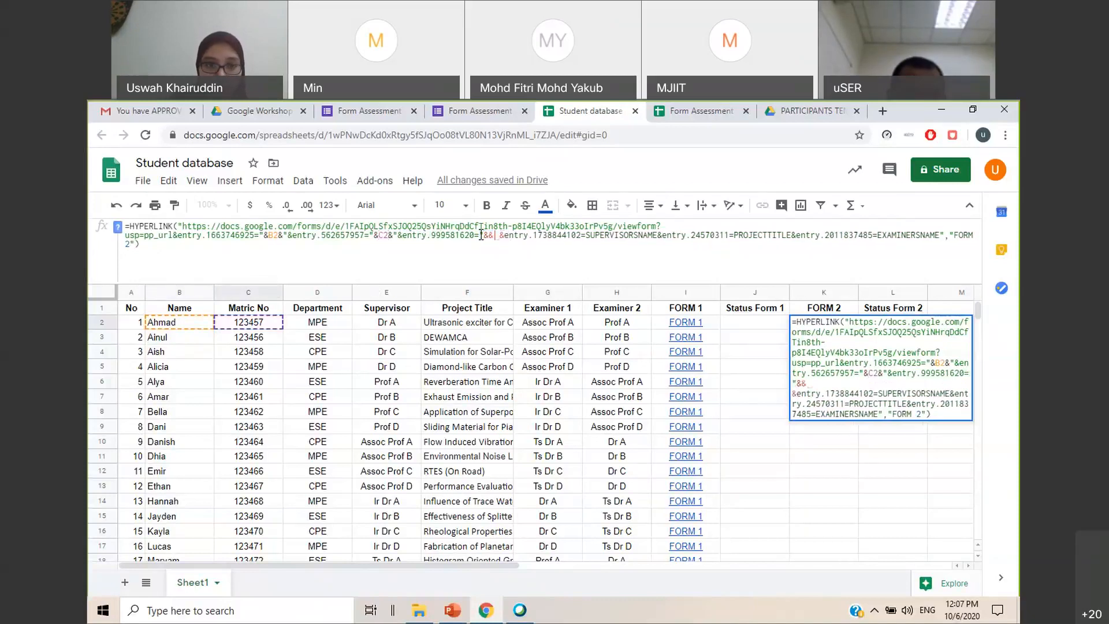
click(328, 325)
drag(666, 235, 596, 235)
text("&&")
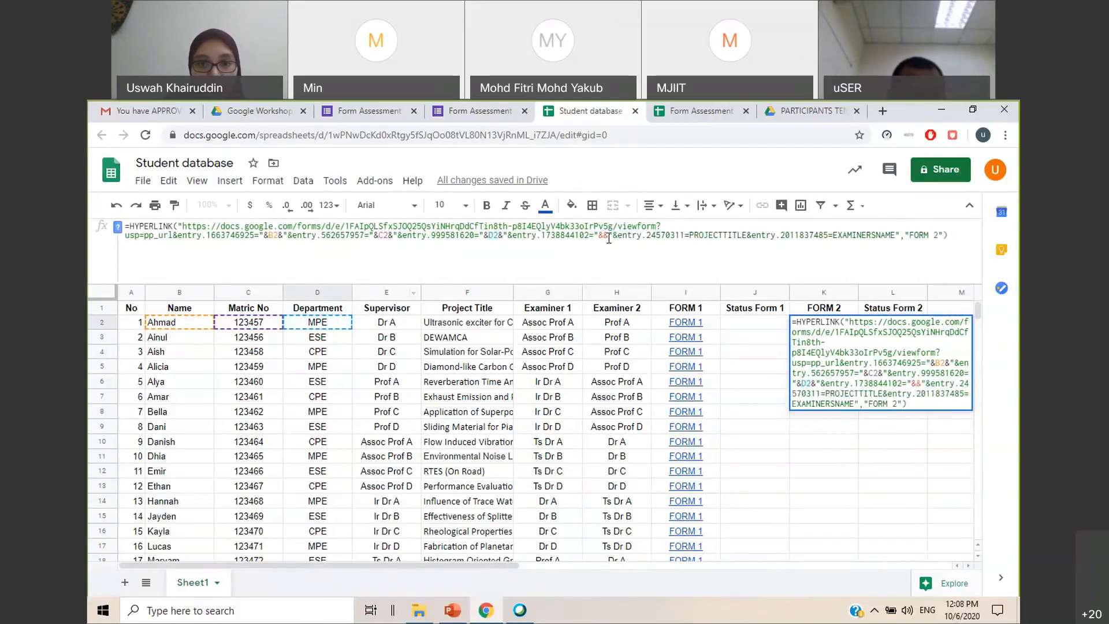
click(411, 321)
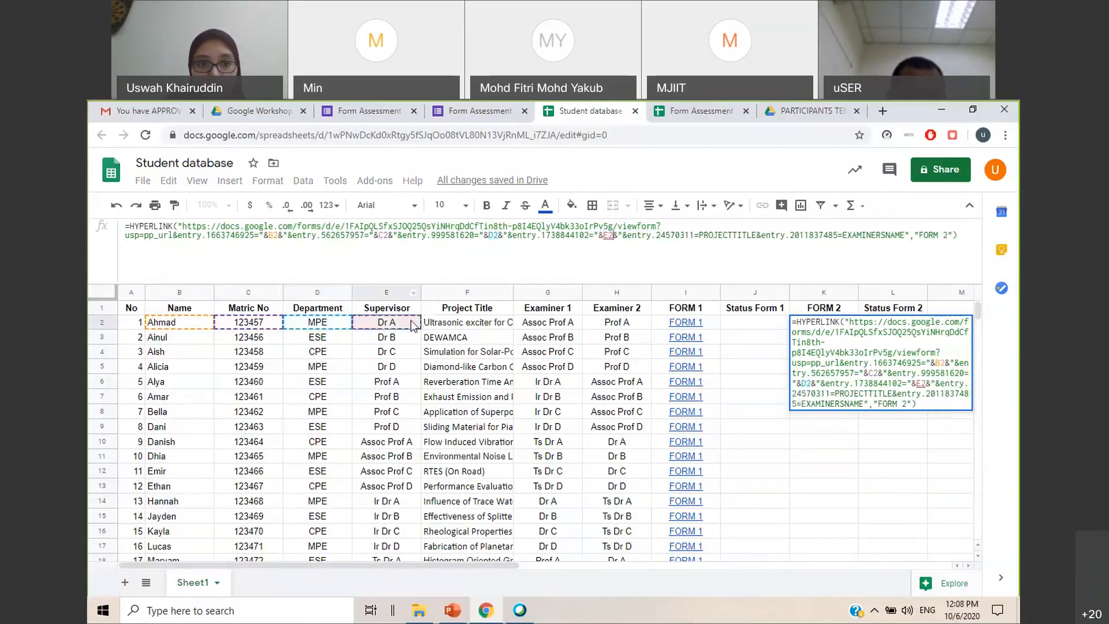
Replace PROJECTTITLE with a concatenated reference to F2 and EXAMINERSNAME with one to Examiner 2 cell H2, and commit the formula
drag(757, 235, 694, 235)
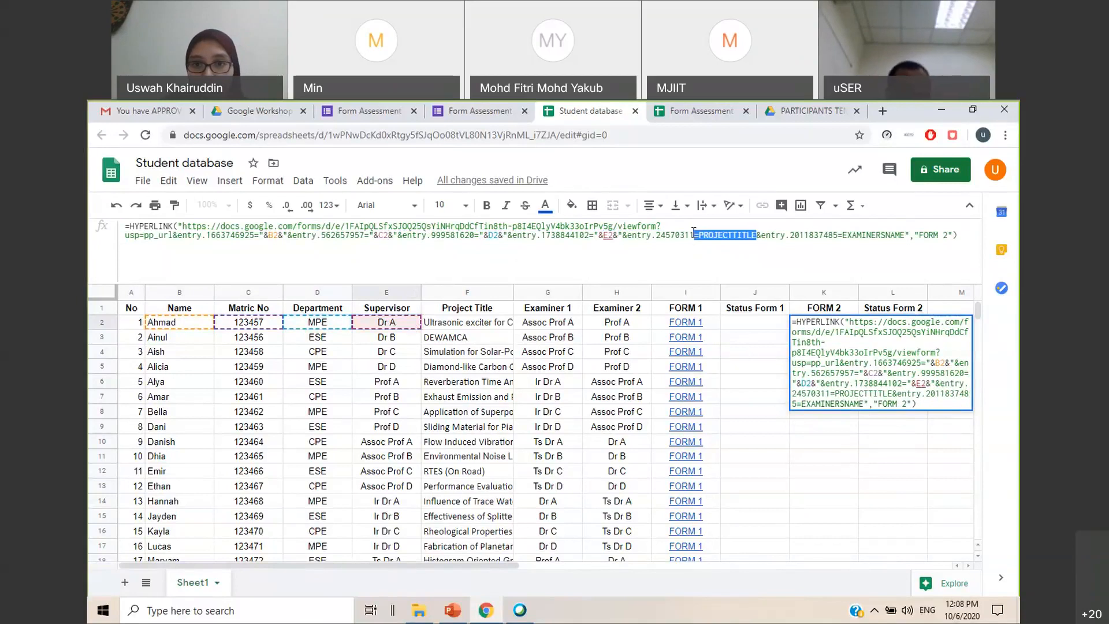
text(="&&")
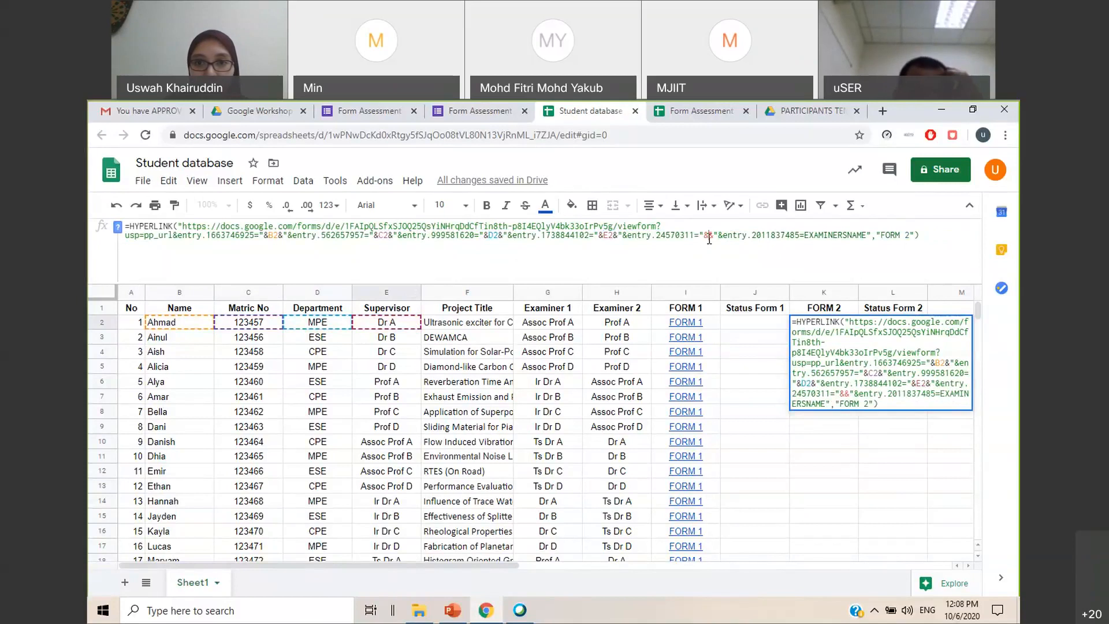
click(487, 325)
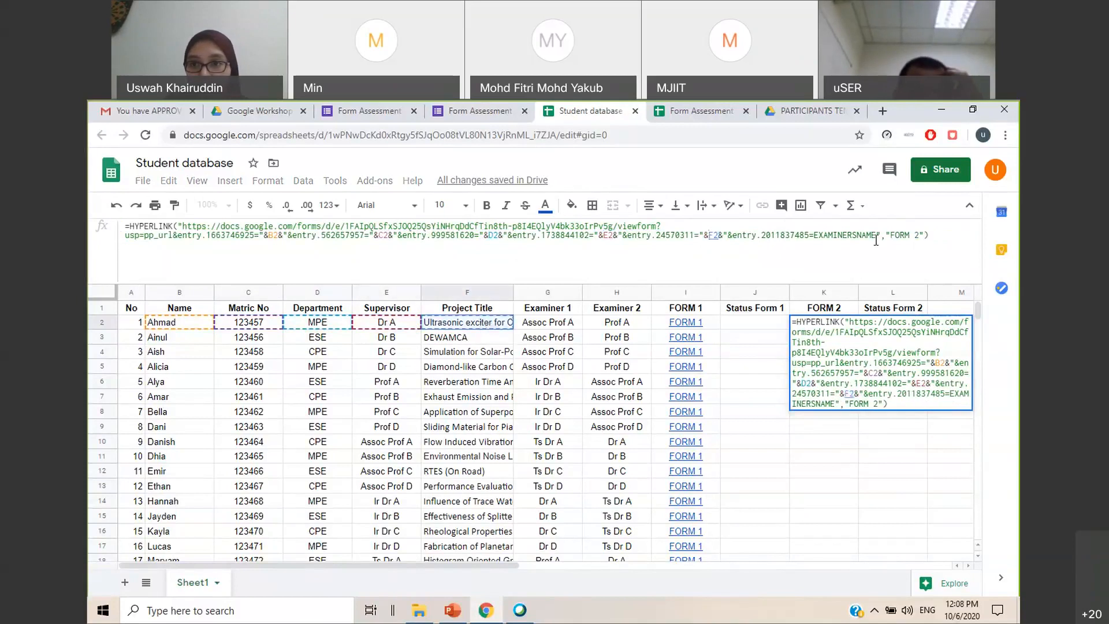
drag(876, 235, 817, 231)
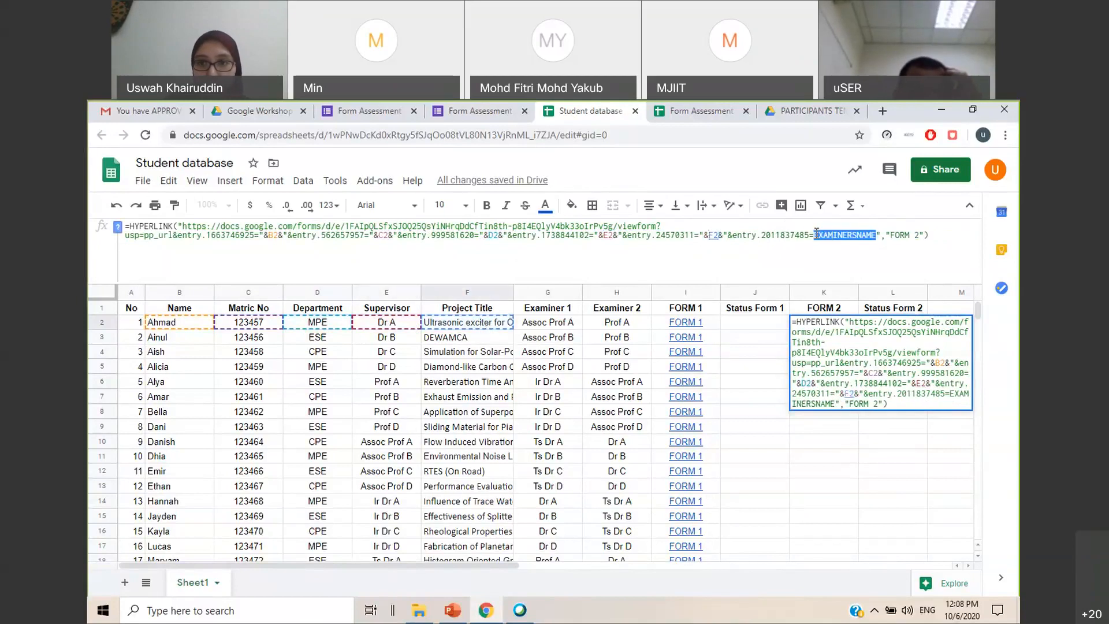
text("&&")
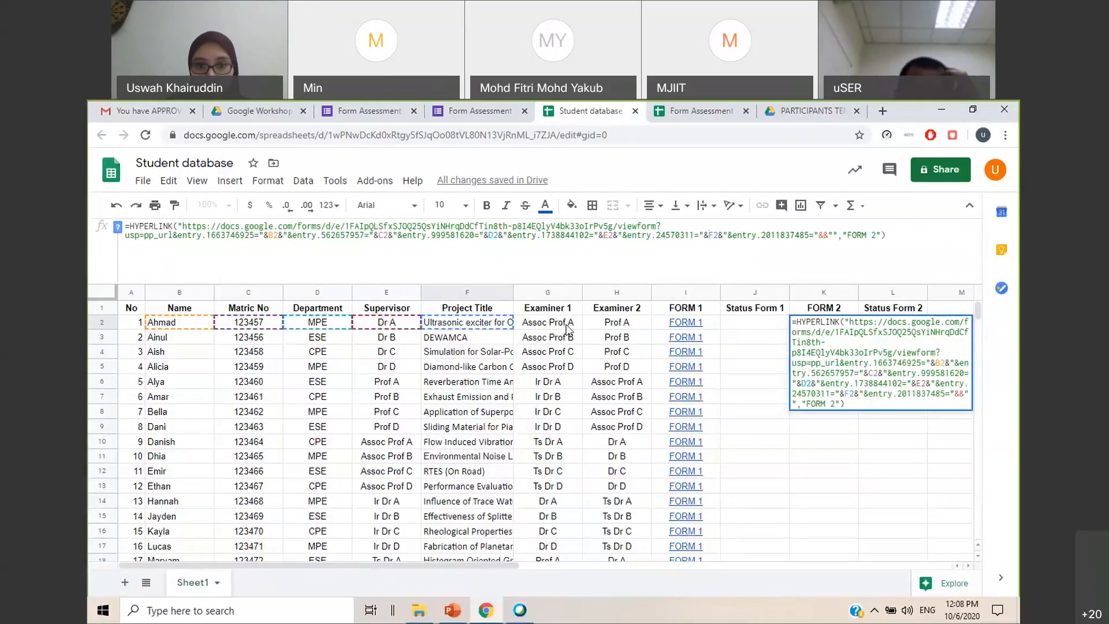
click(634, 326)
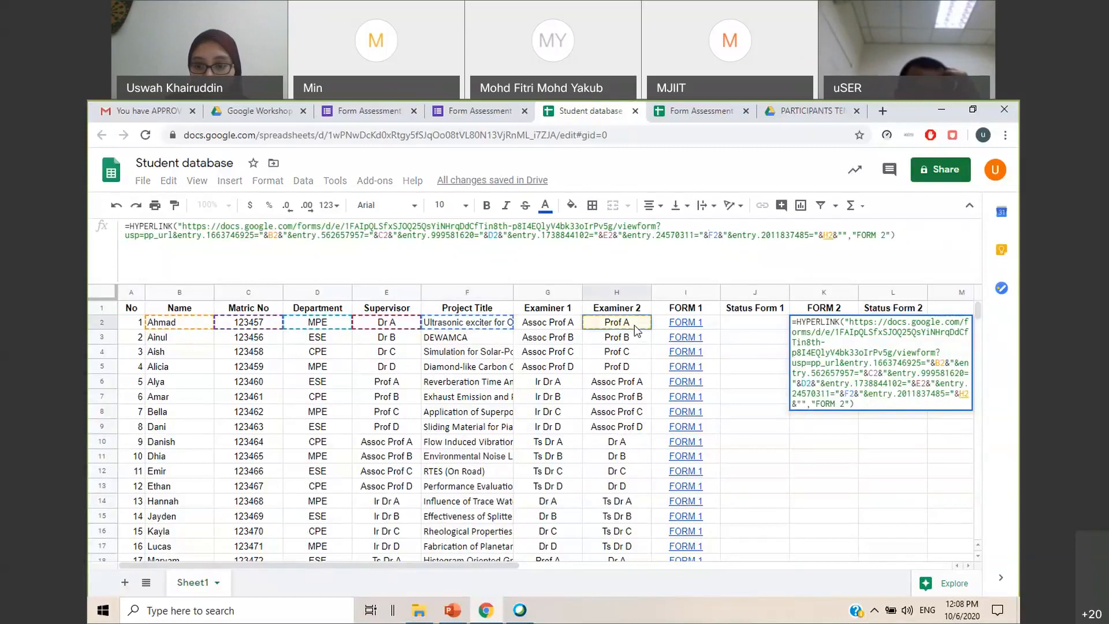
key(Return)
Fill the FORM 2 link formula from K2 down the column for the listed students
click(856, 325)
click(852, 326)
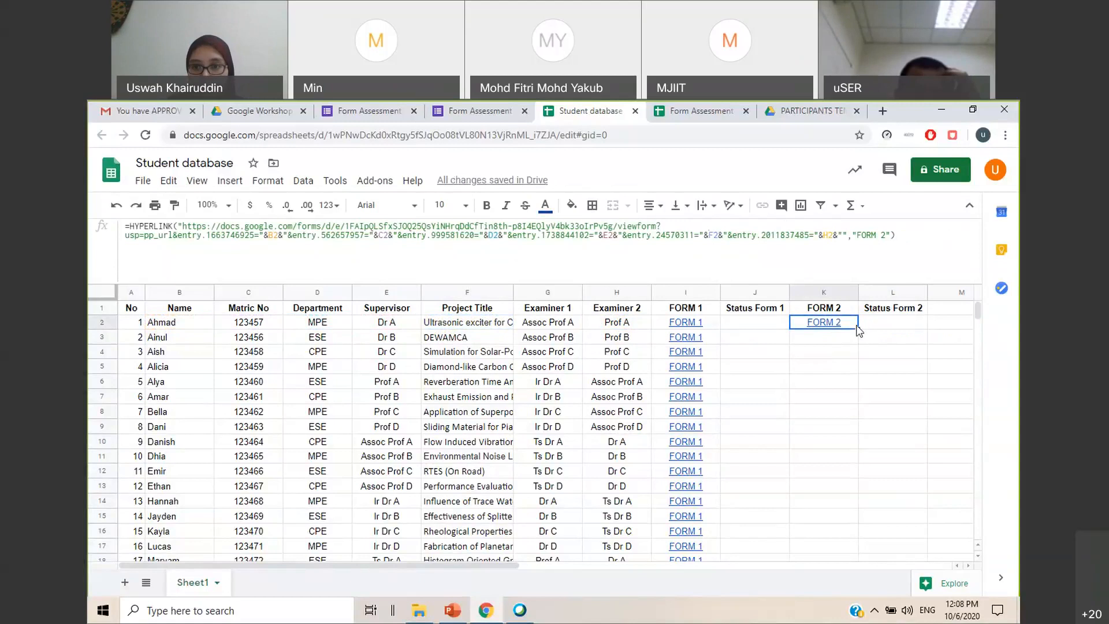
drag(860, 330, 859, 469)
click(919, 341)
scroll(919, 344, up, 5)
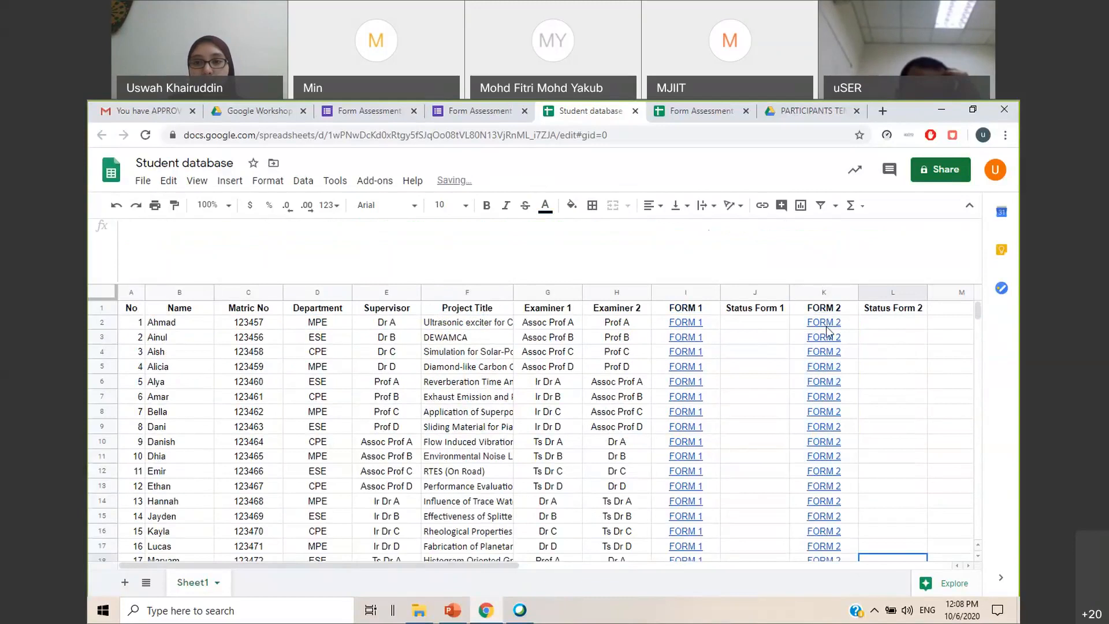
Preview the FORM 2 link in row 5 and highlight student rows 5, 8 and 6 one after another
mouse_move(826, 368)
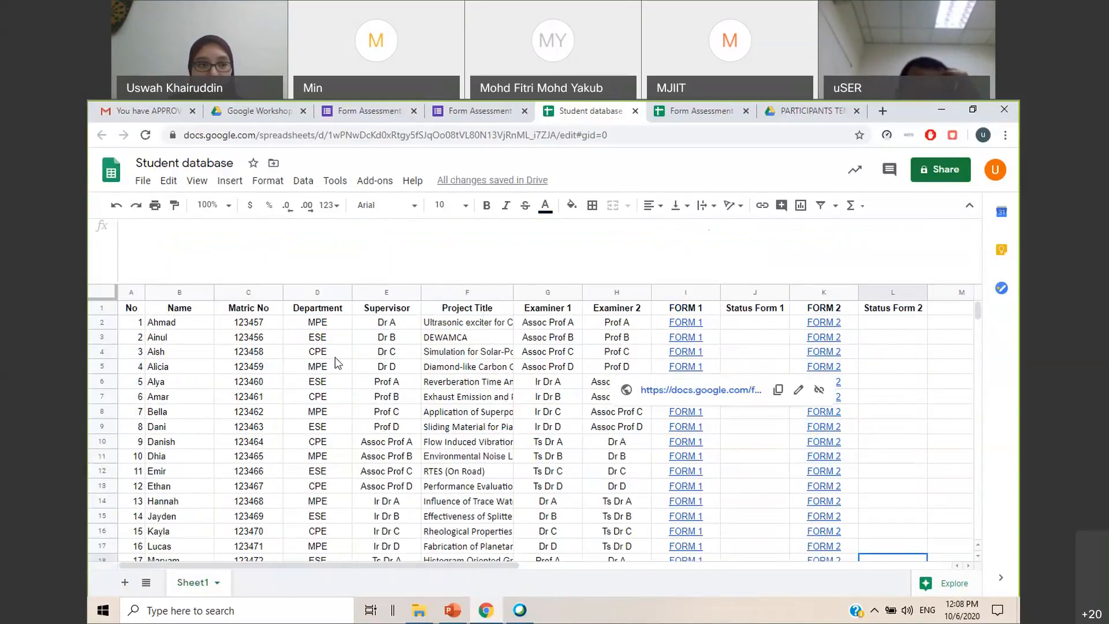
click(103, 366)
click(102, 411)
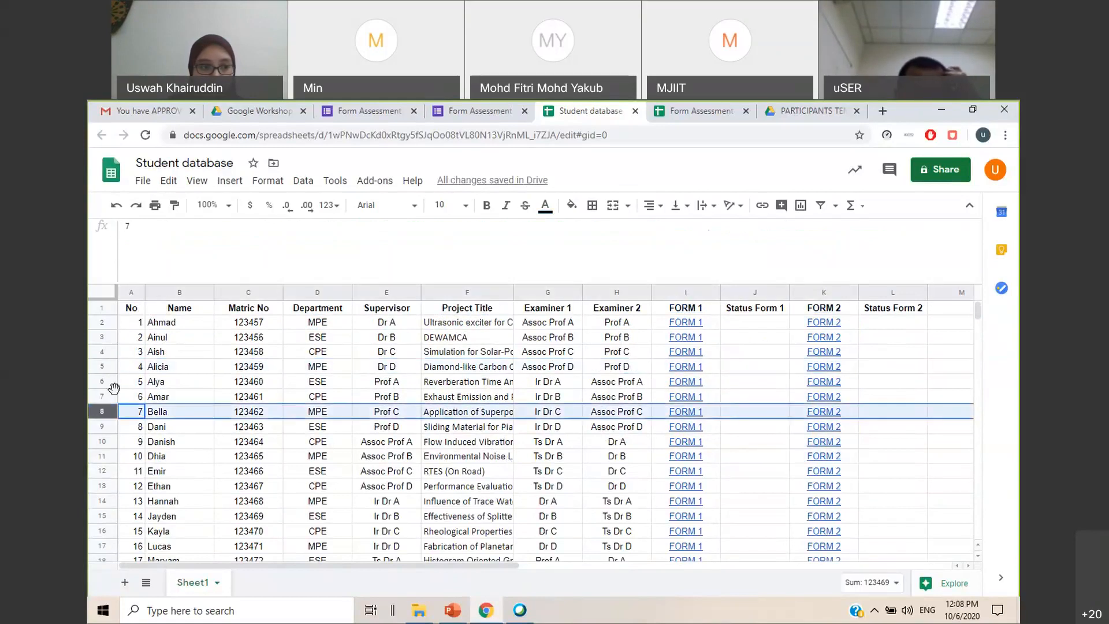
click(102, 382)
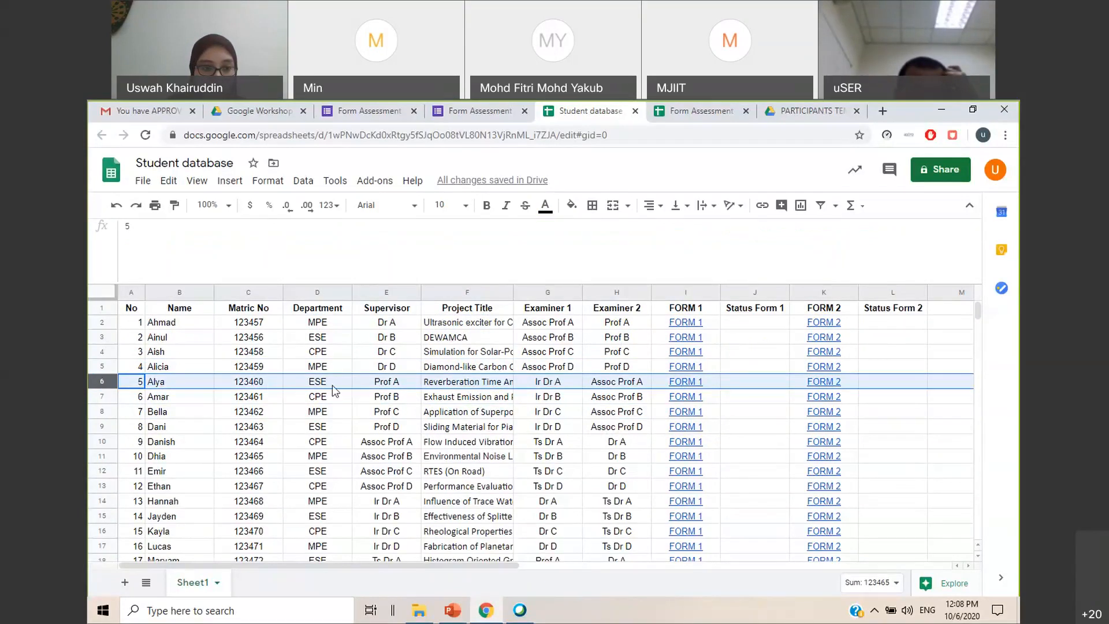
Open the FORM 2 link in row 6, review the pre-filled student details, and continue to the marks page
click(893, 426)
mouse_move(838, 388)
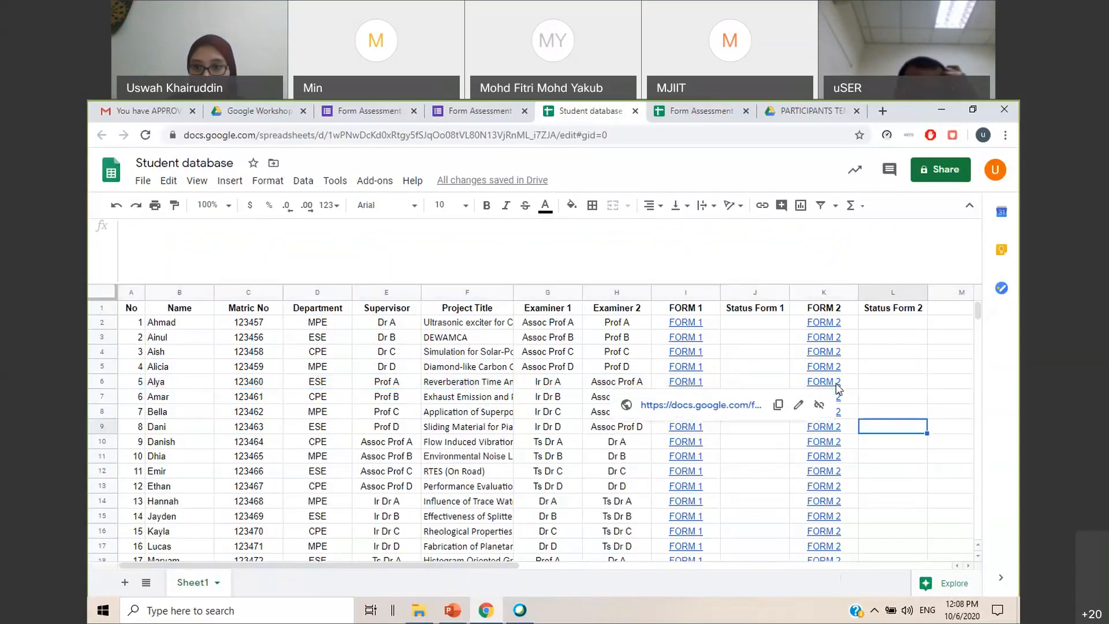
click(747, 407)
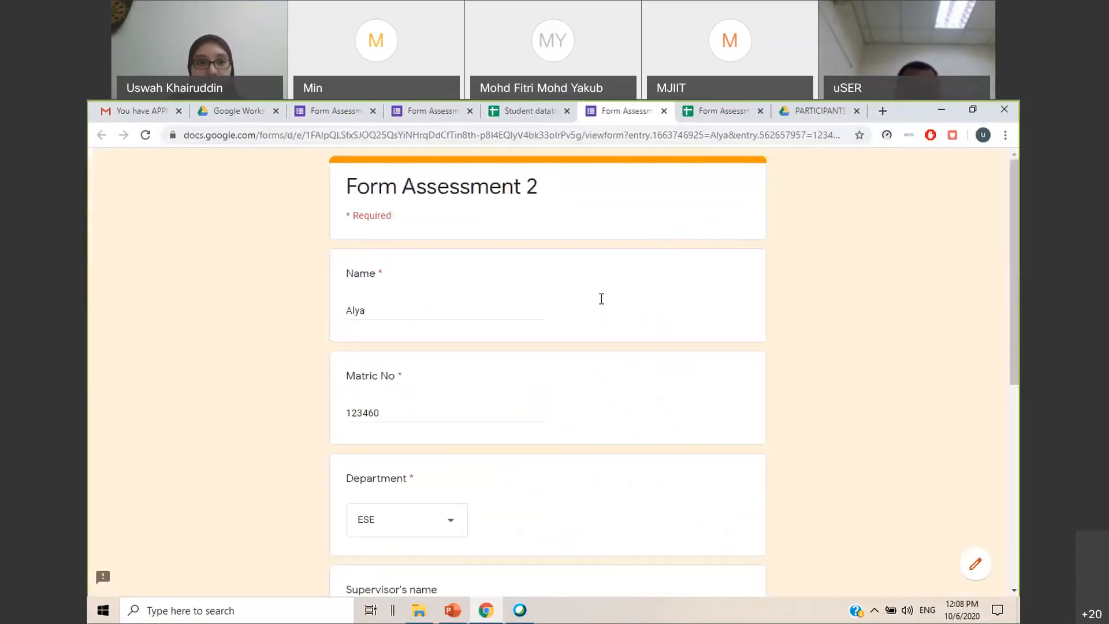
drag(339, 312, 455, 376)
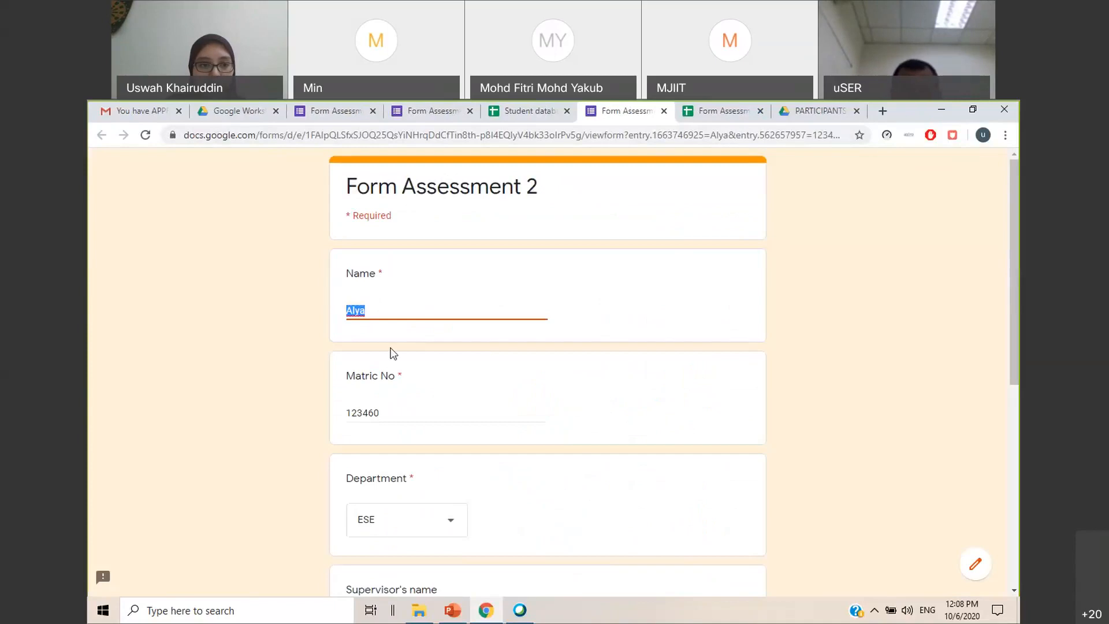
scroll(393, 353, down, 6)
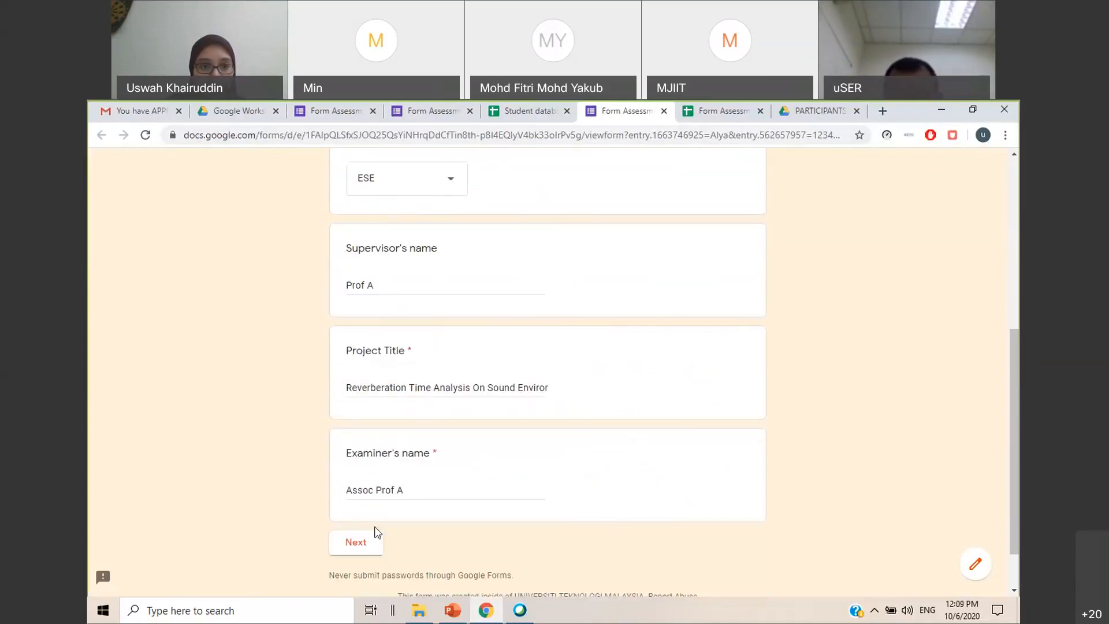
click(360, 546)
Mark Result as 5 and Conclusion as 3, submit the Form Assessment 2 response, and close the form
scroll(577, 462, down, 5)
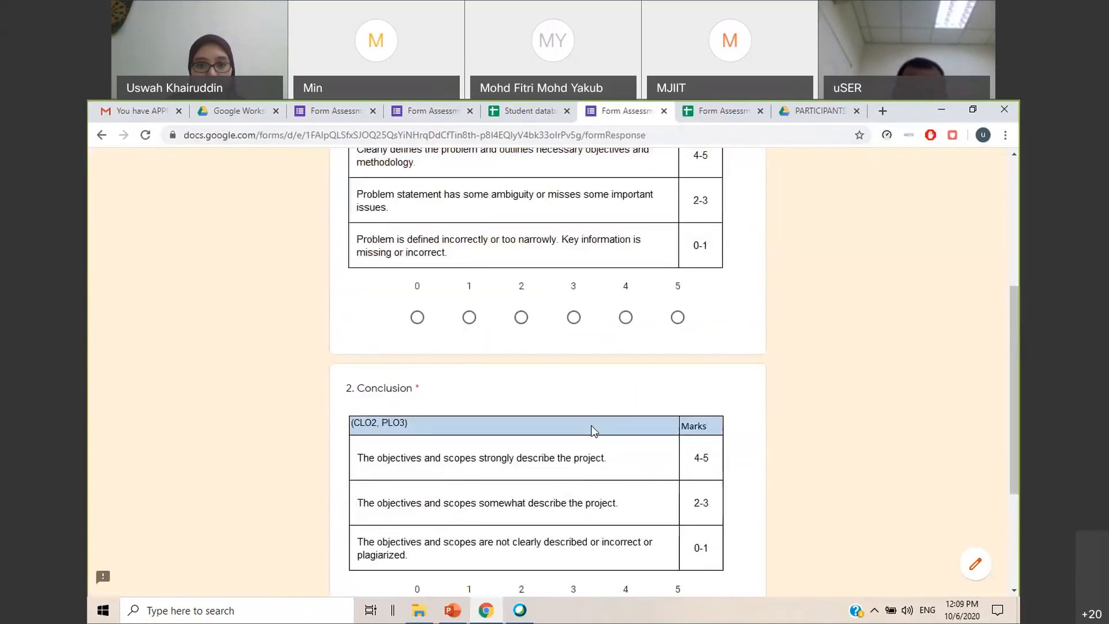
click(677, 317)
scroll(658, 376, down, 3)
click(572, 426)
click(427, 485)
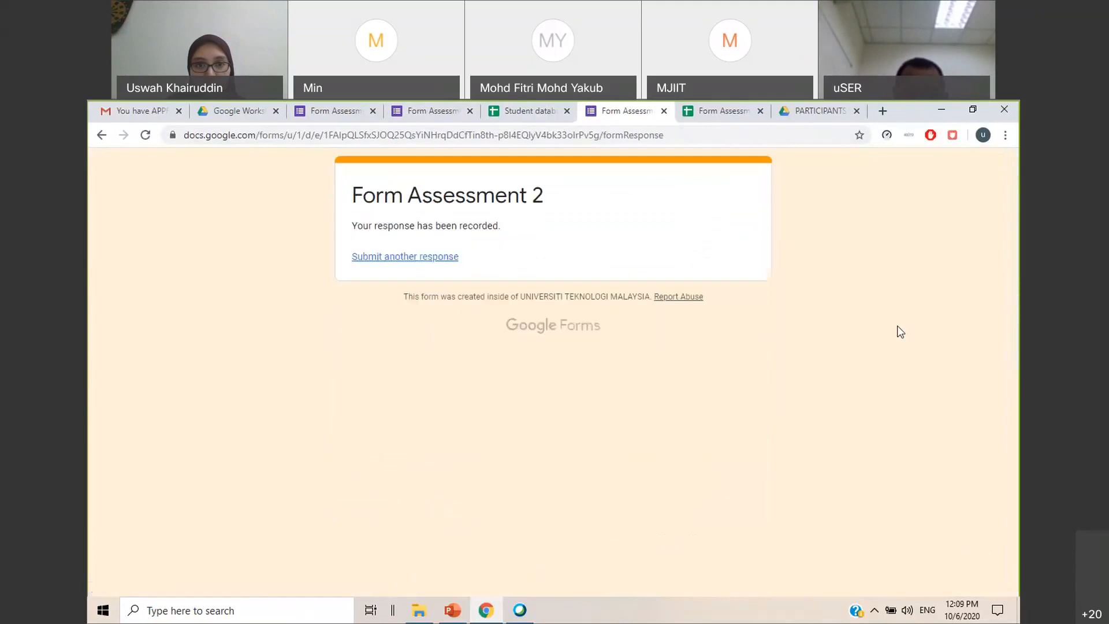
click(665, 111)
Open the FORM 2 link in row 5 of the Student database and continue past the pre-filled details to the marks page
scroll(884, 478, down, 2)
mouse_move(838, 403)
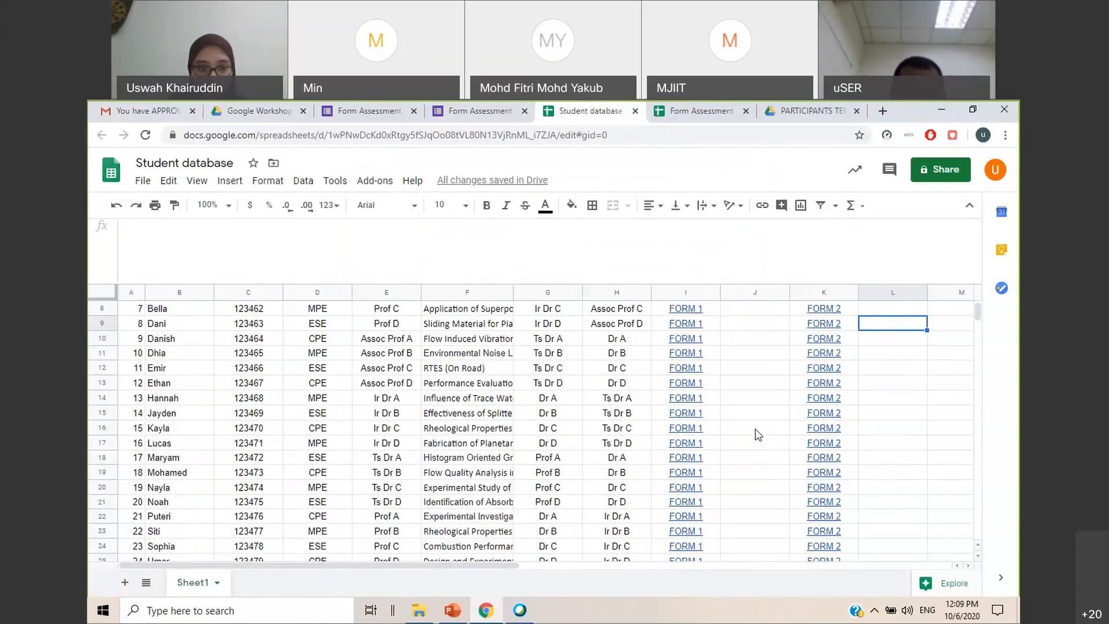
scroll(331, 437, up, 3)
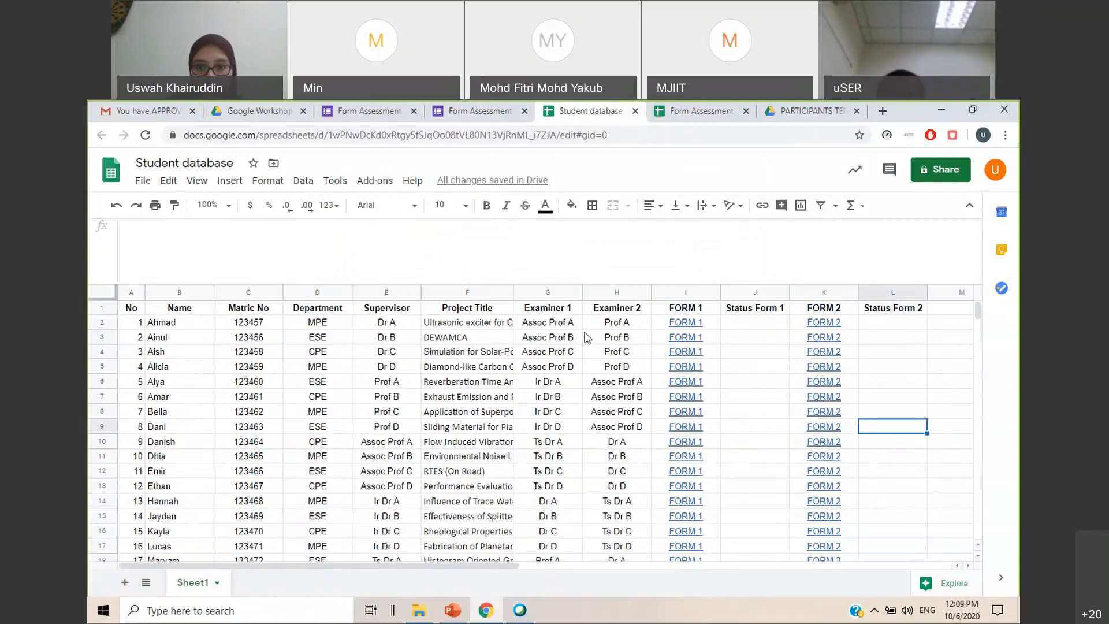
mouse_move(838, 372)
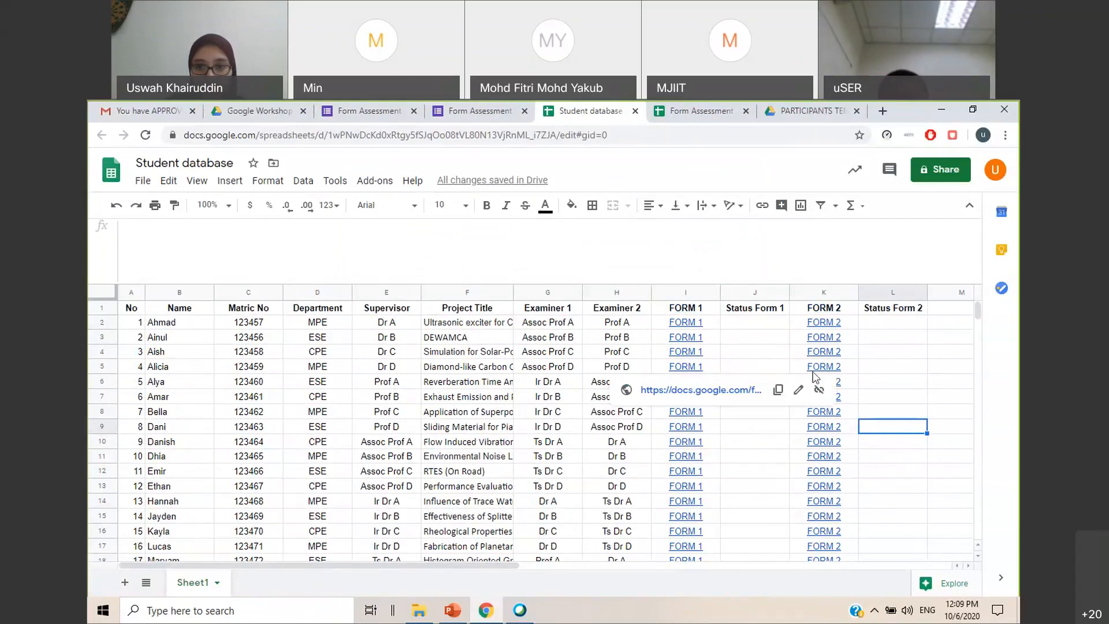
click(720, 391)
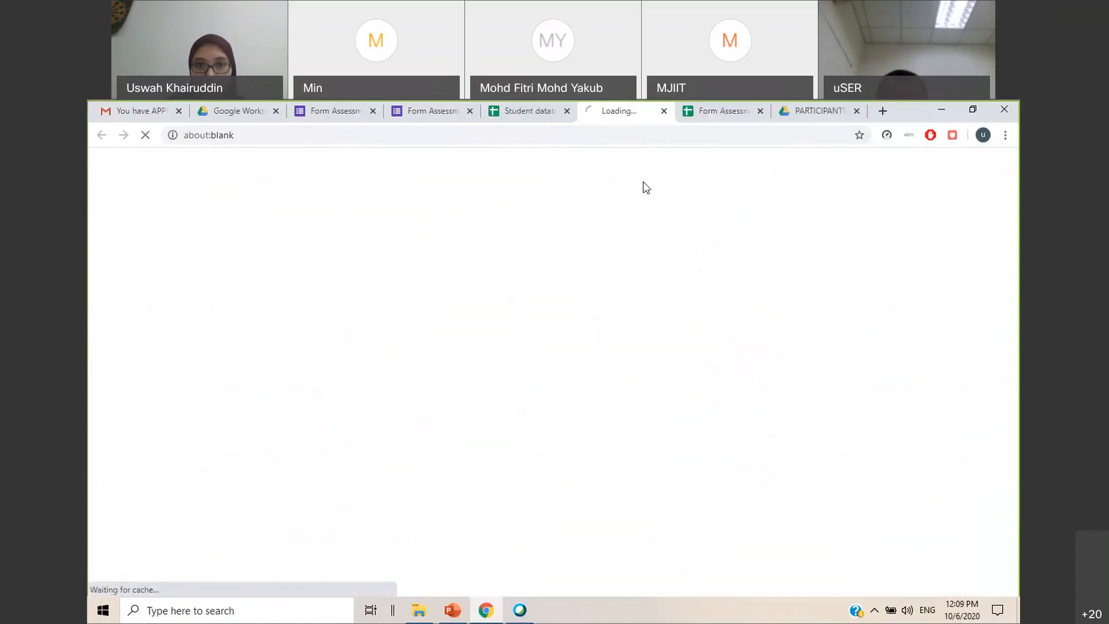
scroll(456, 327, down, 5)
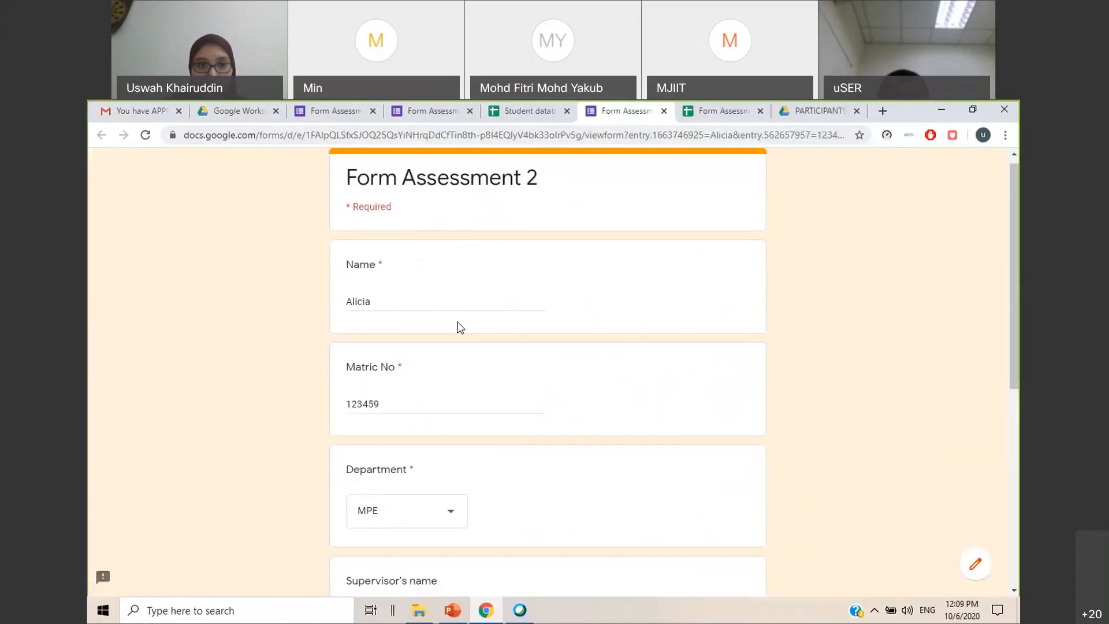
scroll(460, 328, down, 2)
click(369, 480)
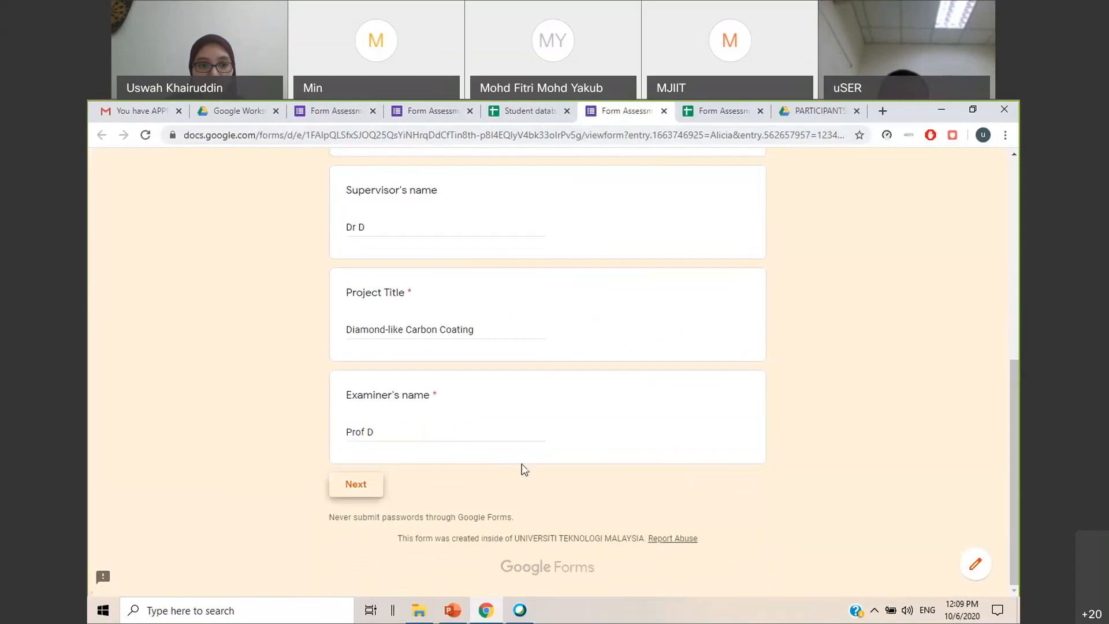
Mark Result as 3 and Conclusion as 5, submit the response, and return to cell J2 in the Student database
scroll(659, 410, down, 5)
click(573, 315)
scroll(578, 347, down, 3)
scroll(629, 410, down, 1)
click(678, 426)
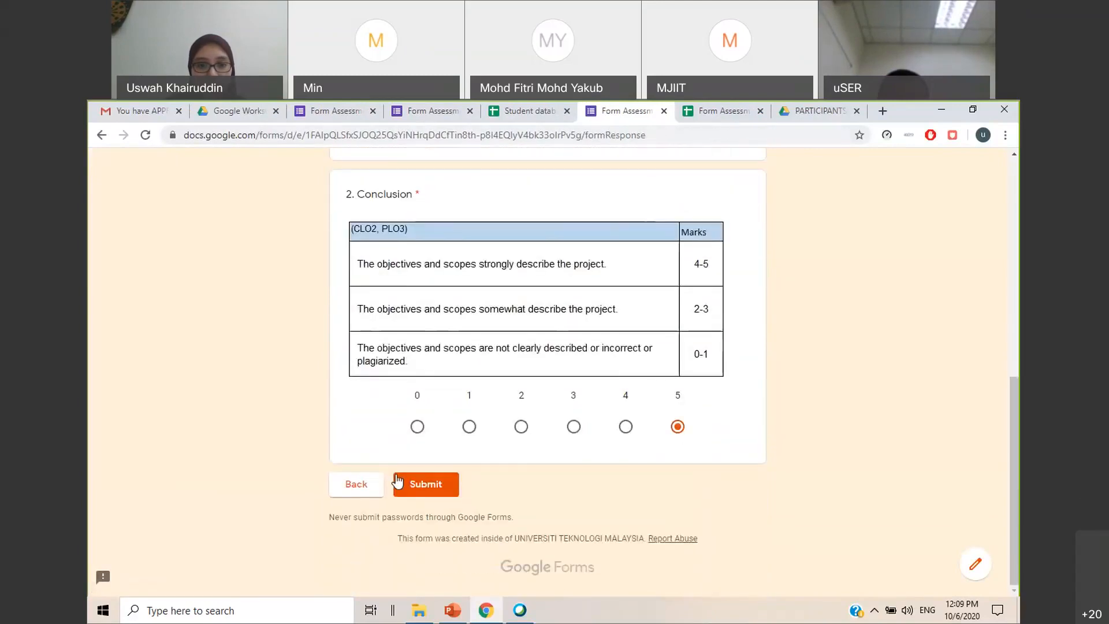
click(413, 484)
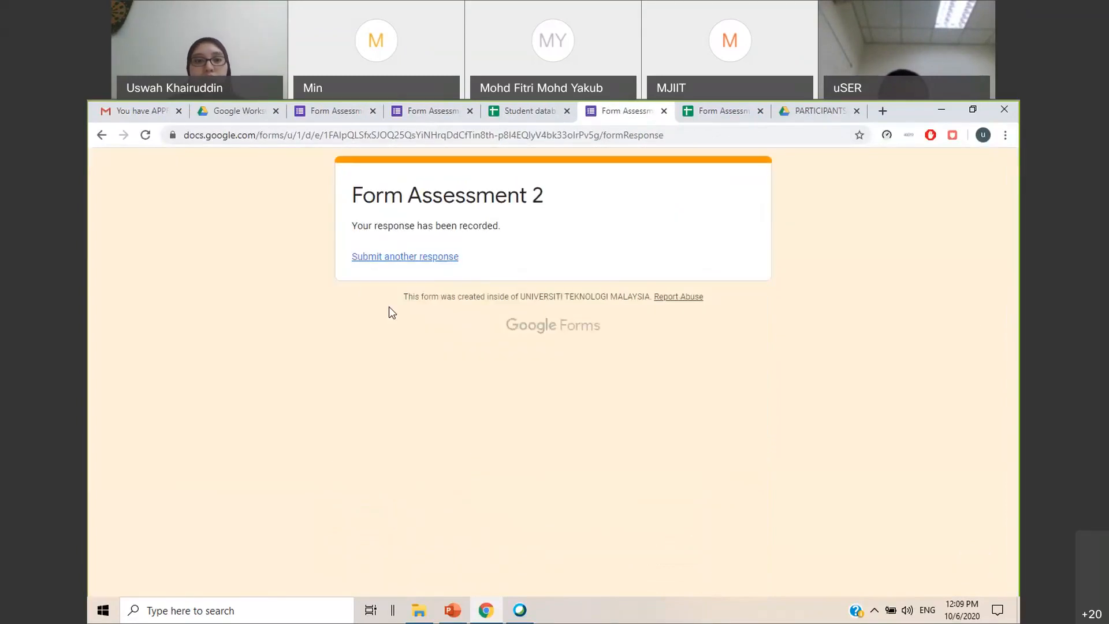
click(664, 112)
click(902, 353)
click(746, 323)
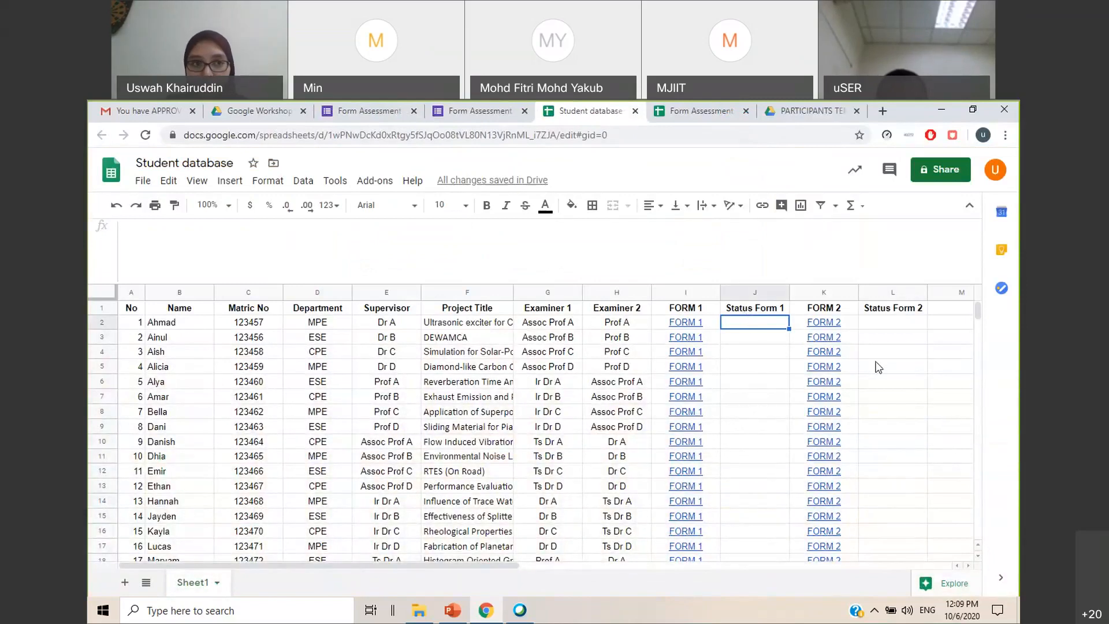
Set the Student database's link sharing to Anyone with the link and finish the sharing settings
click(944, 172)
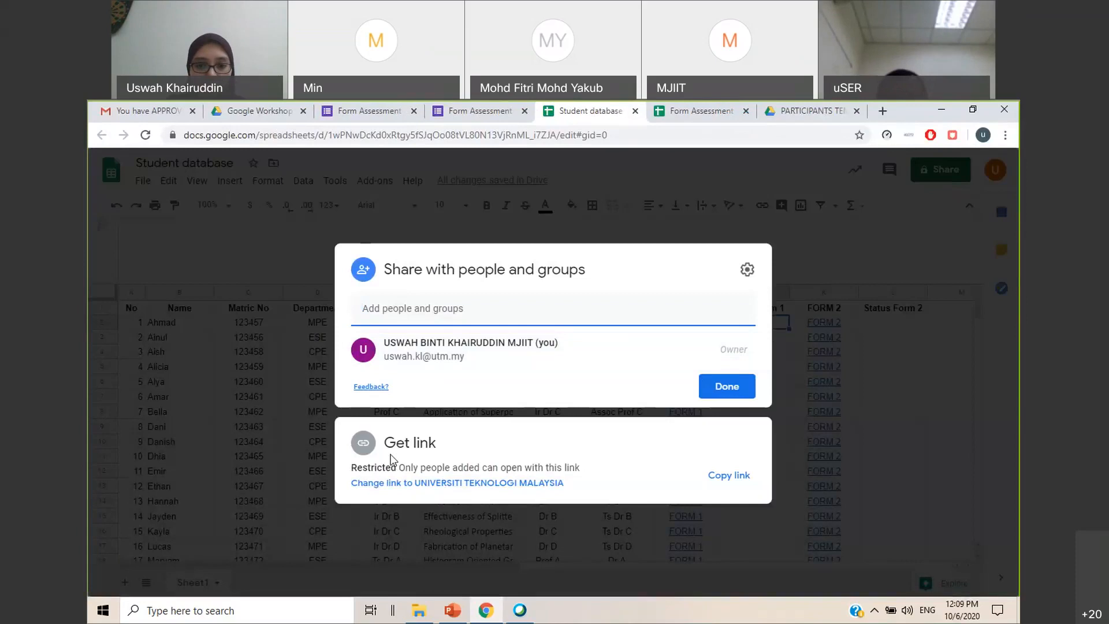
click(407, 485)
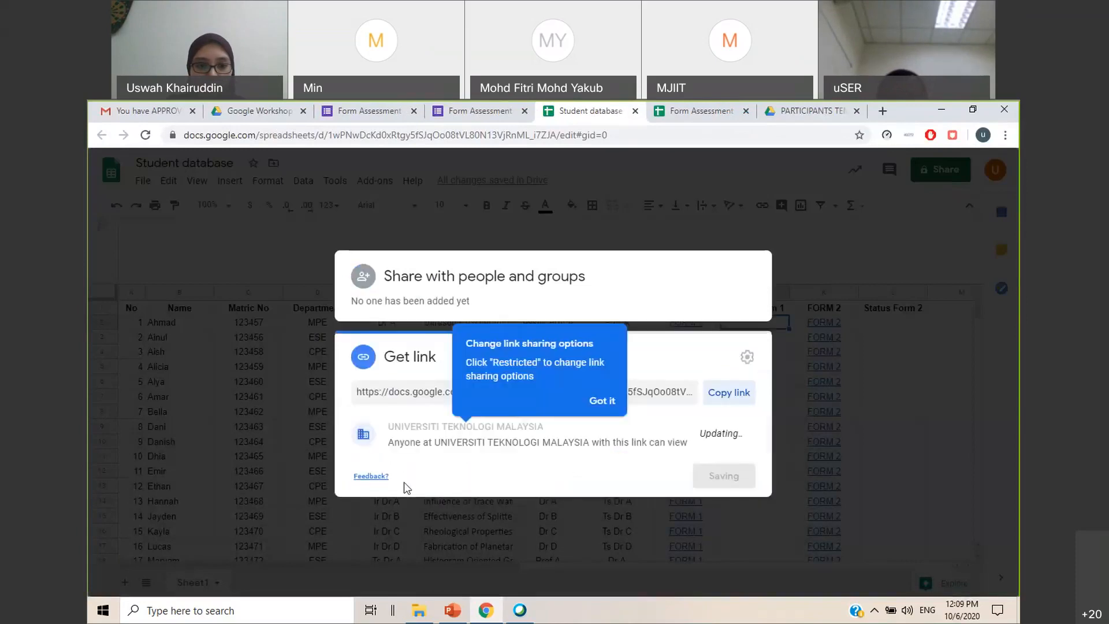
click(418, 434)
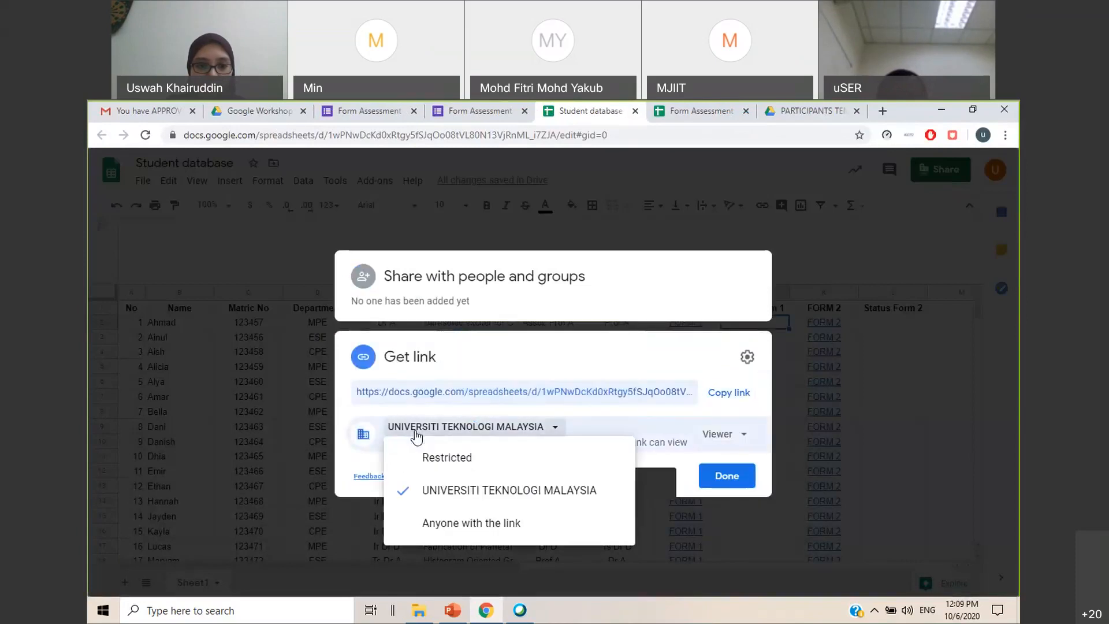
click(453, 519)
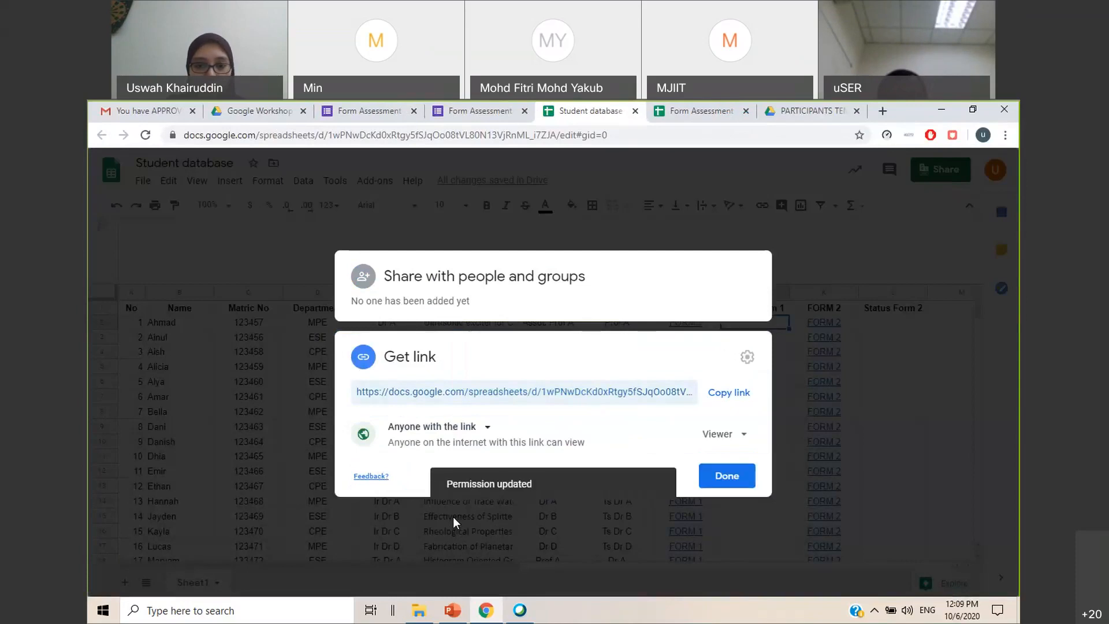
click(718, 476)
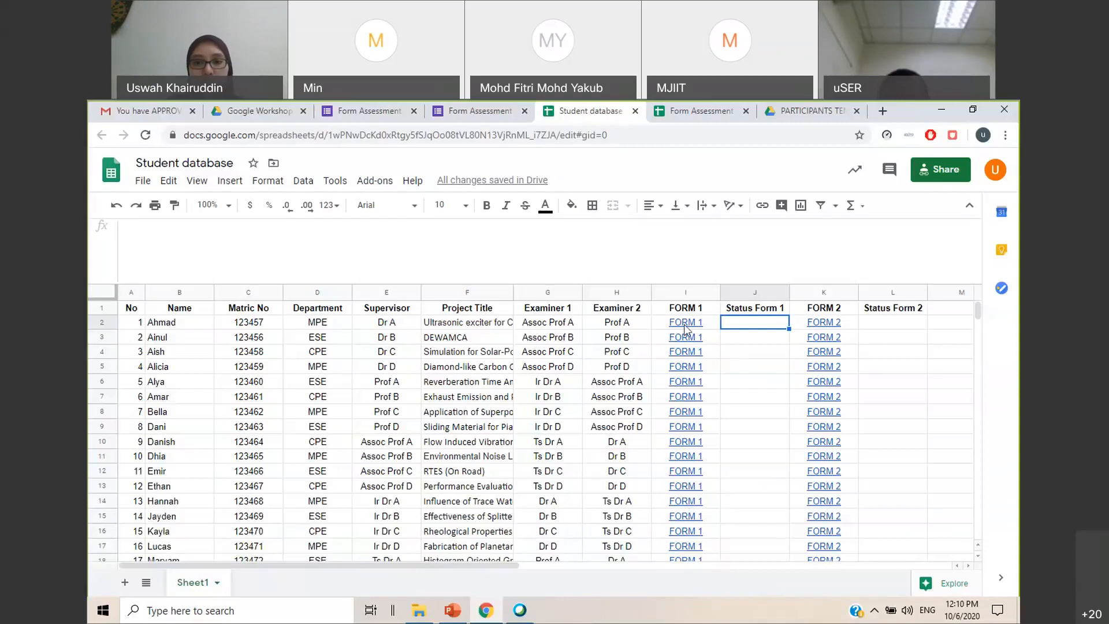
Preview the FORM 1 link in row 2 and select the first cell under Status Form 1, J2
mouse_move(686, 325)
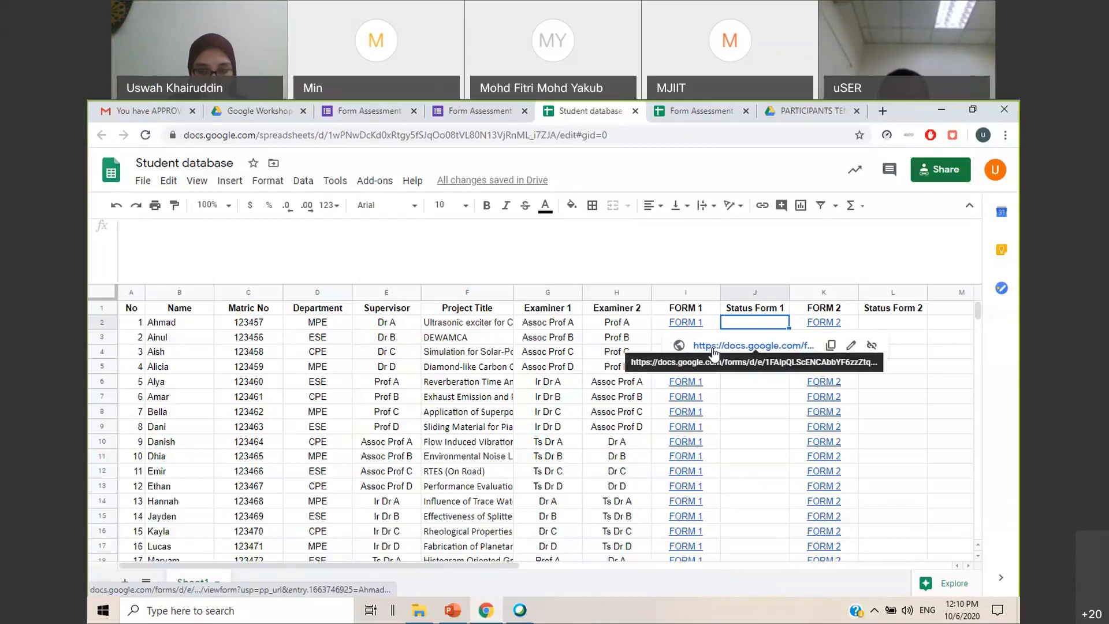
click(902, 380)
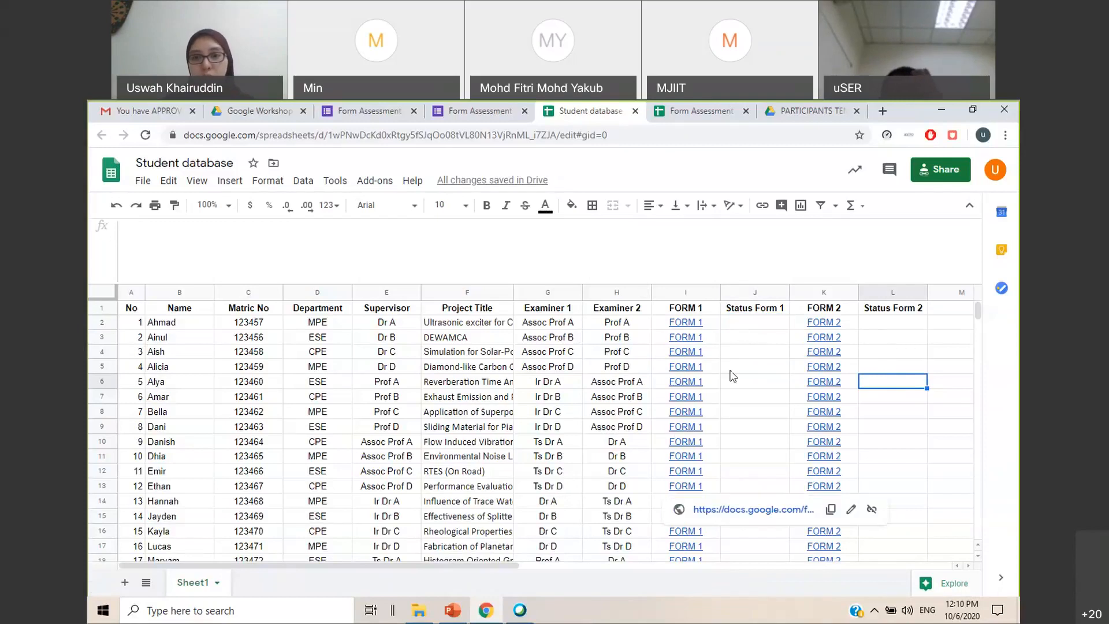
click(761, 326)
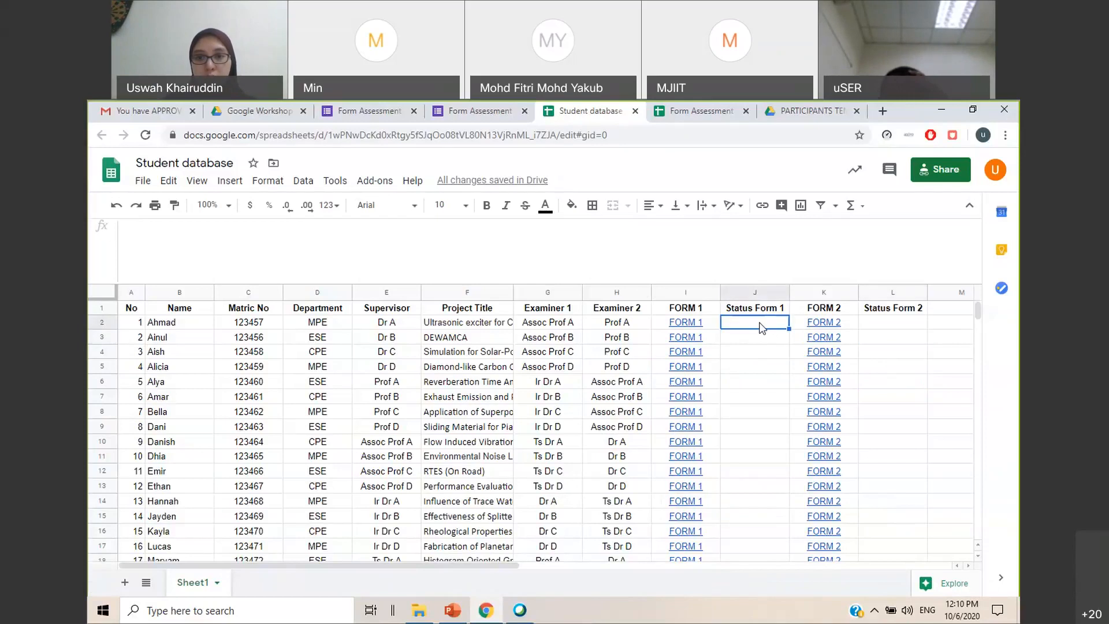
key(Down)
click(759, 312)
key(Down)
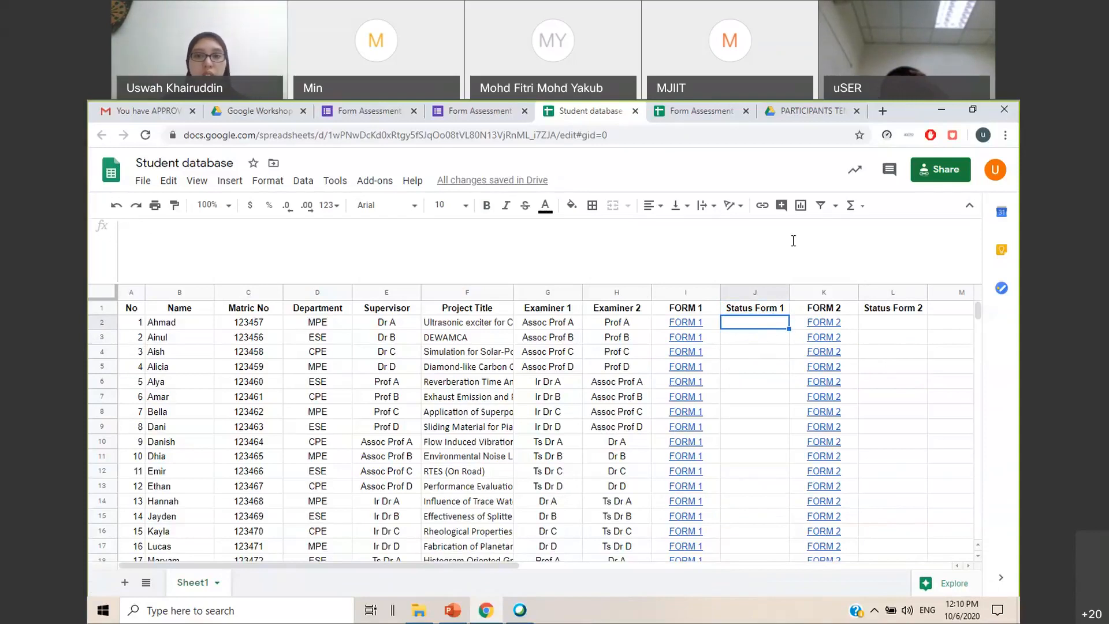
Switch to the Form Assessment 1 (Responses) spreadsheet and compare the entries on Form Responses 1 and Form Responses 2
click(686, 113)
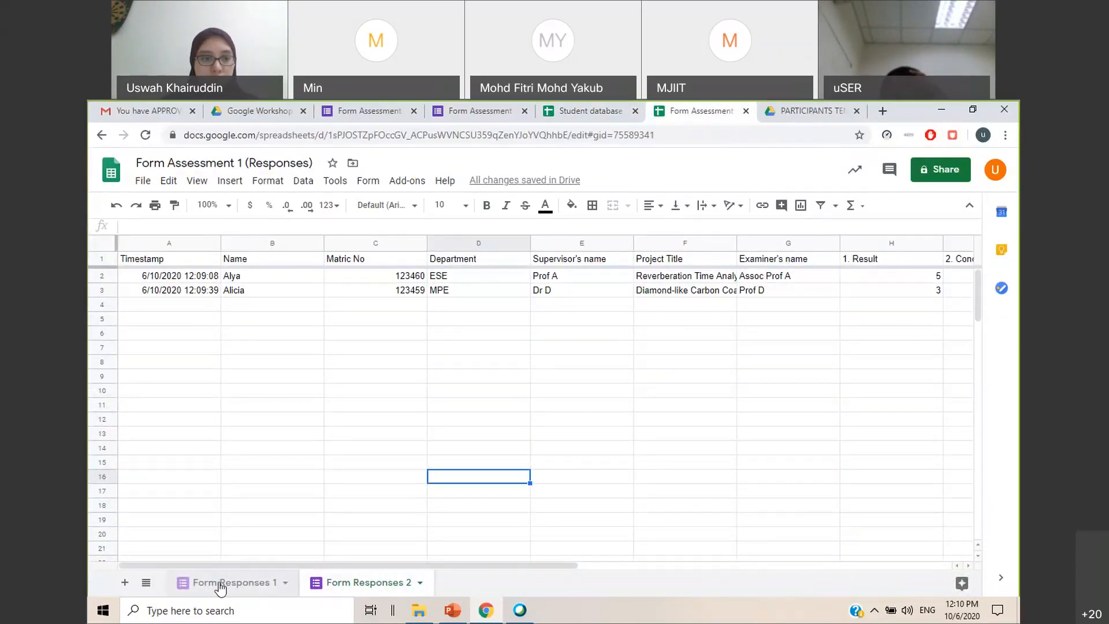
click(242, 584)
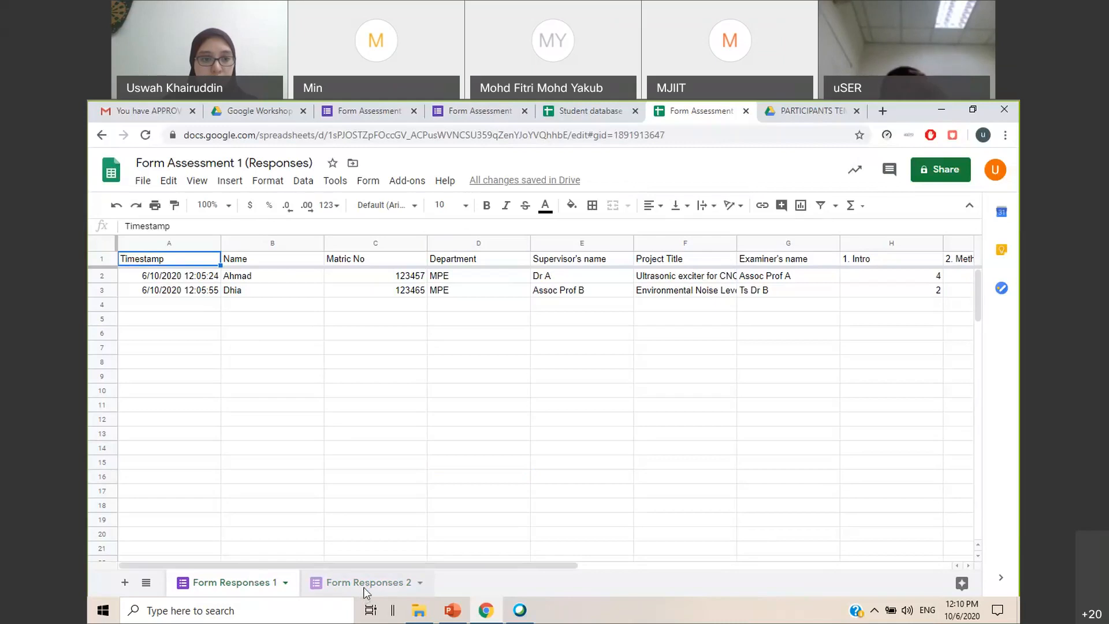
click(364, 583)
click(234, 583)
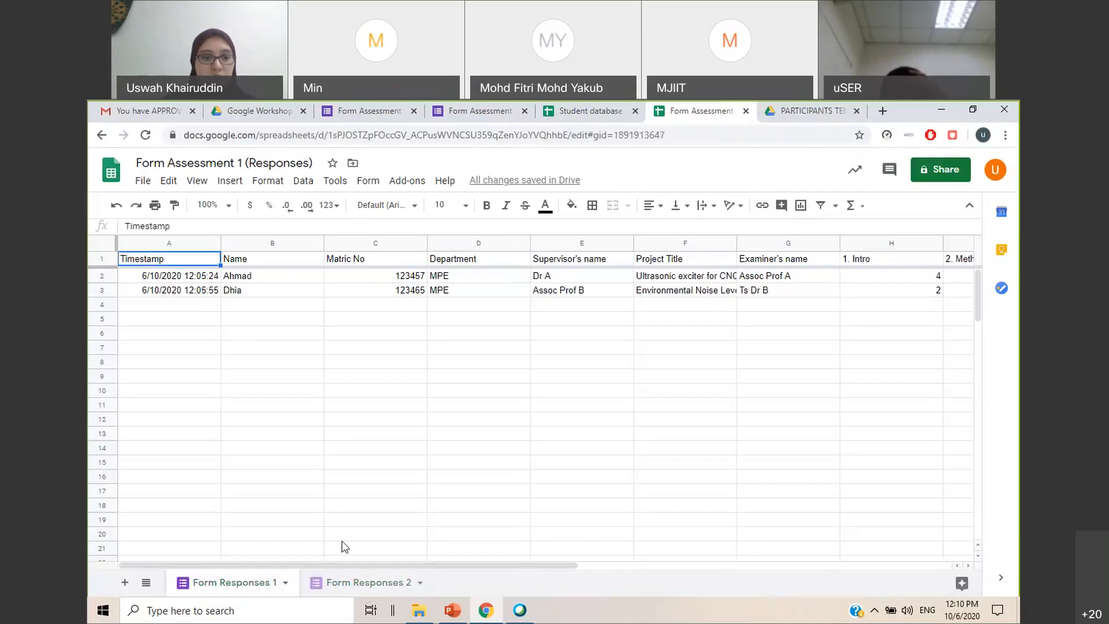
click(367, 584)
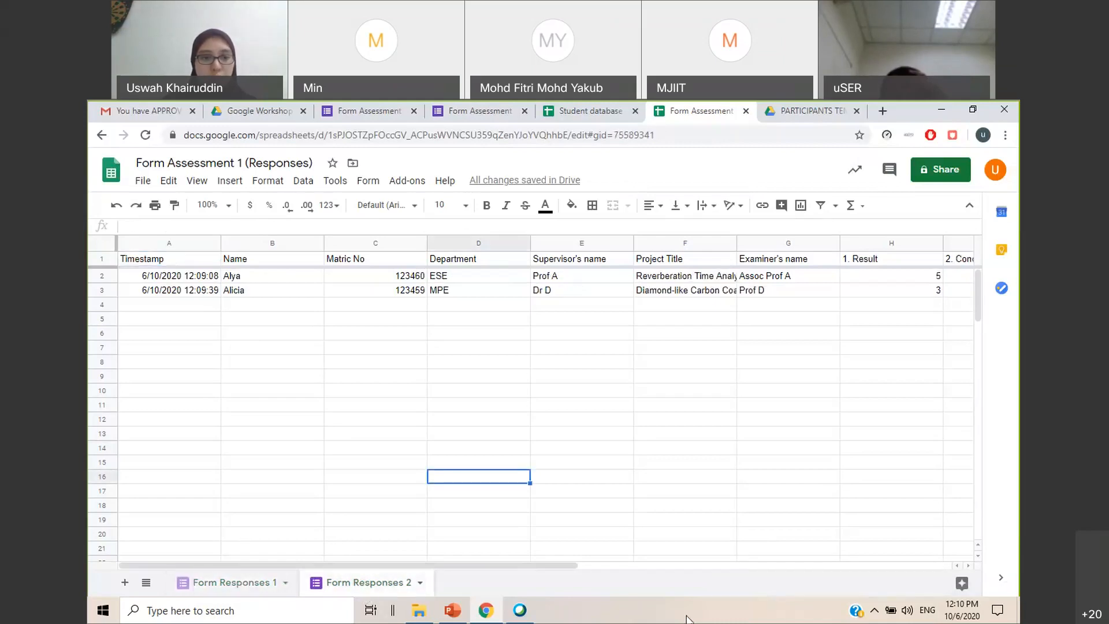
click(231, 583)
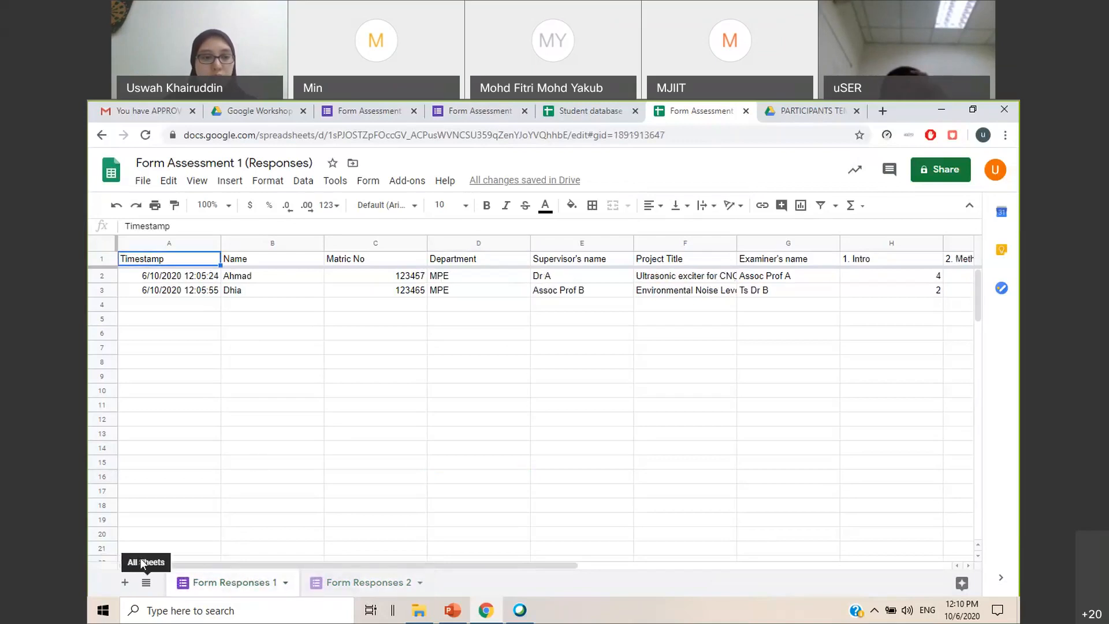
Add a new sheet to the responses spreadsheet, place it before Form Responses 1, and rename it MAIN
click(125, 583)
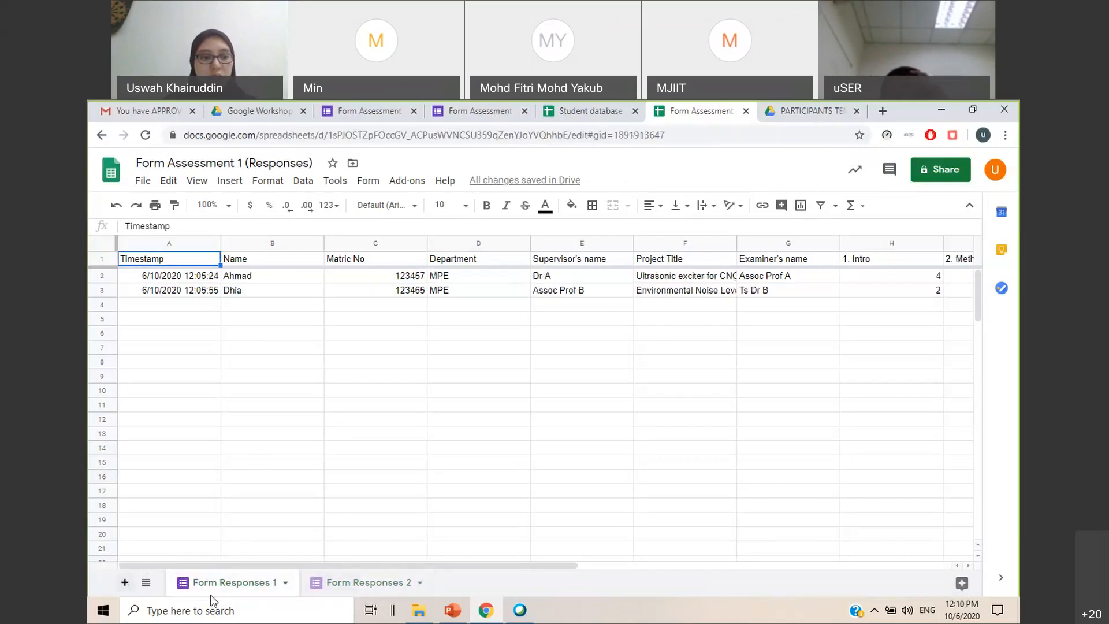
drag(333, 587, 185, 592)
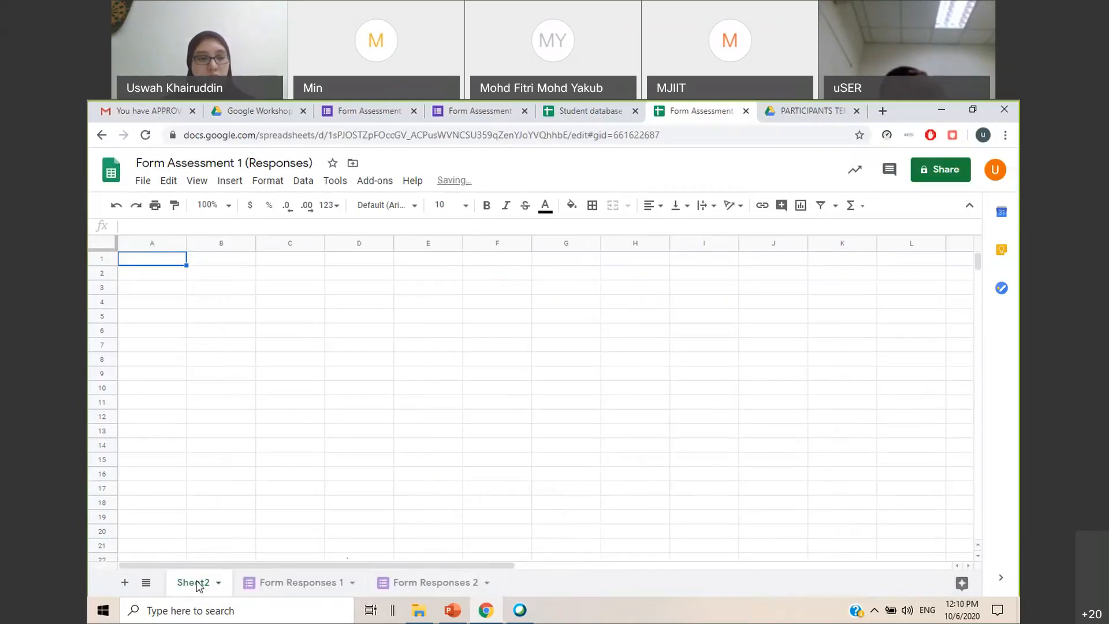
right_click(186, 589)
click(199, 413)
text(MAIN)
click(197, 408)
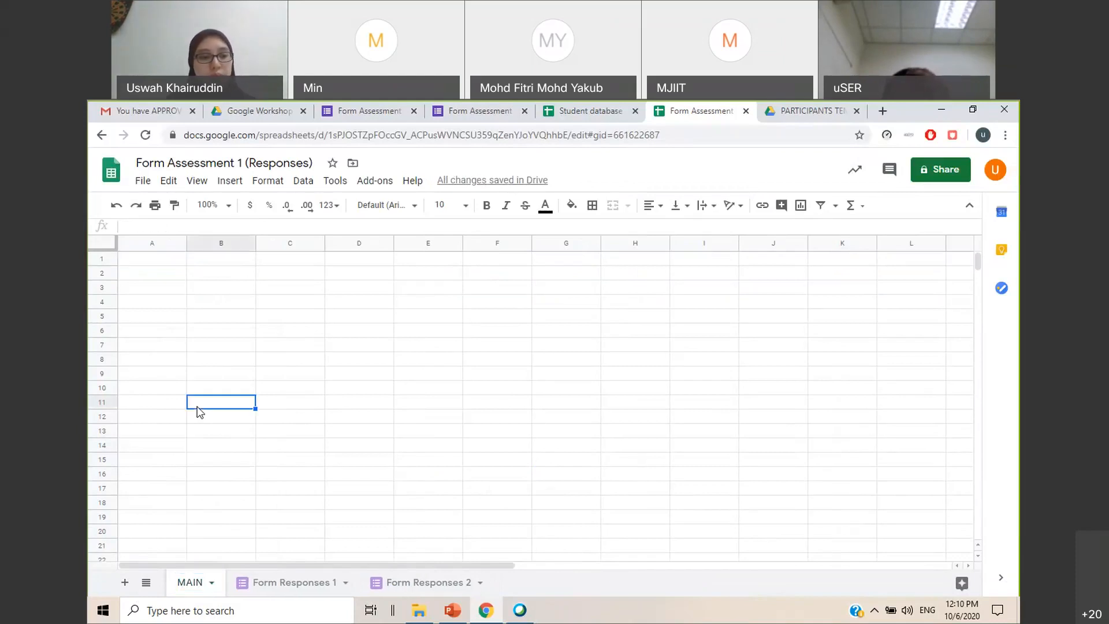
click(493, 387)
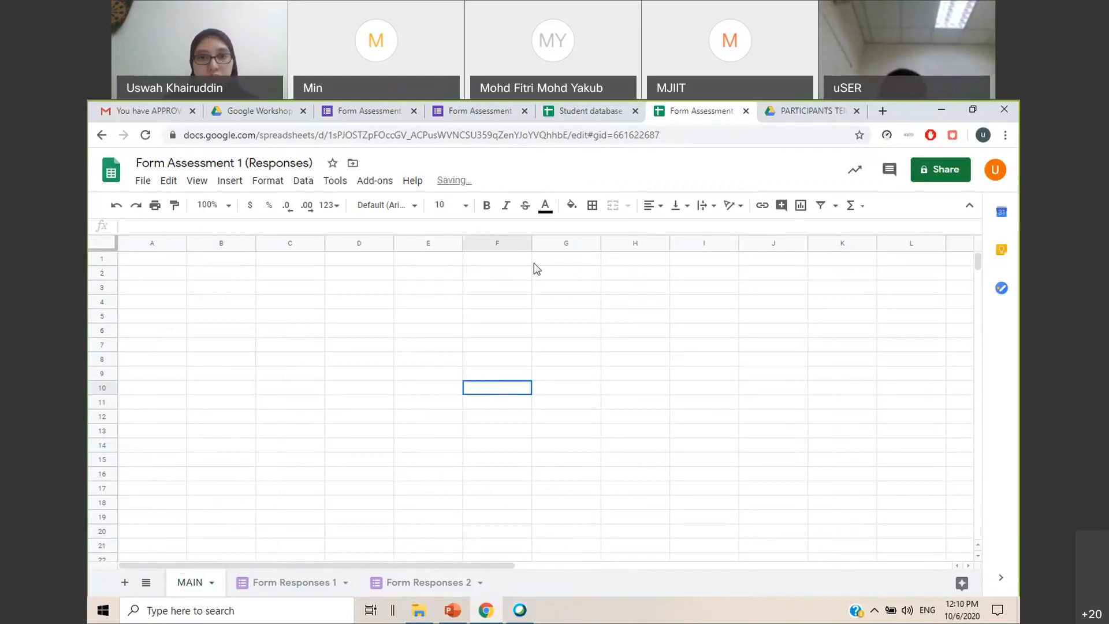
Copy the No through Supervisor columns for all students from the Student database into the responses spreadsheet's MAIN sheet, starting at A1
click(601, 118)
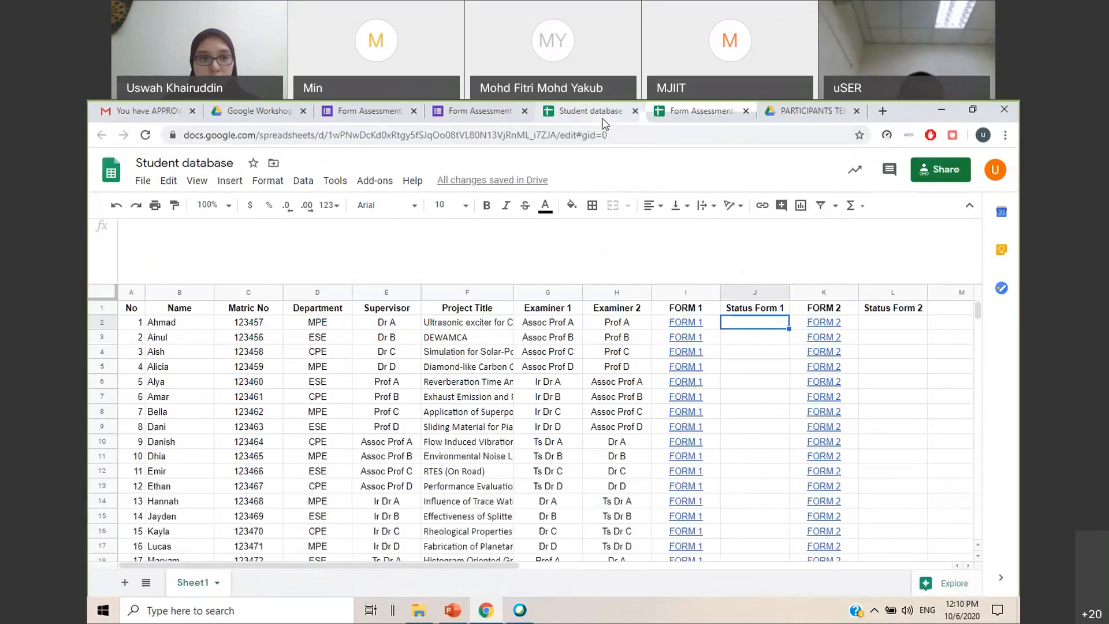
drag(134, 316, 437, 506)
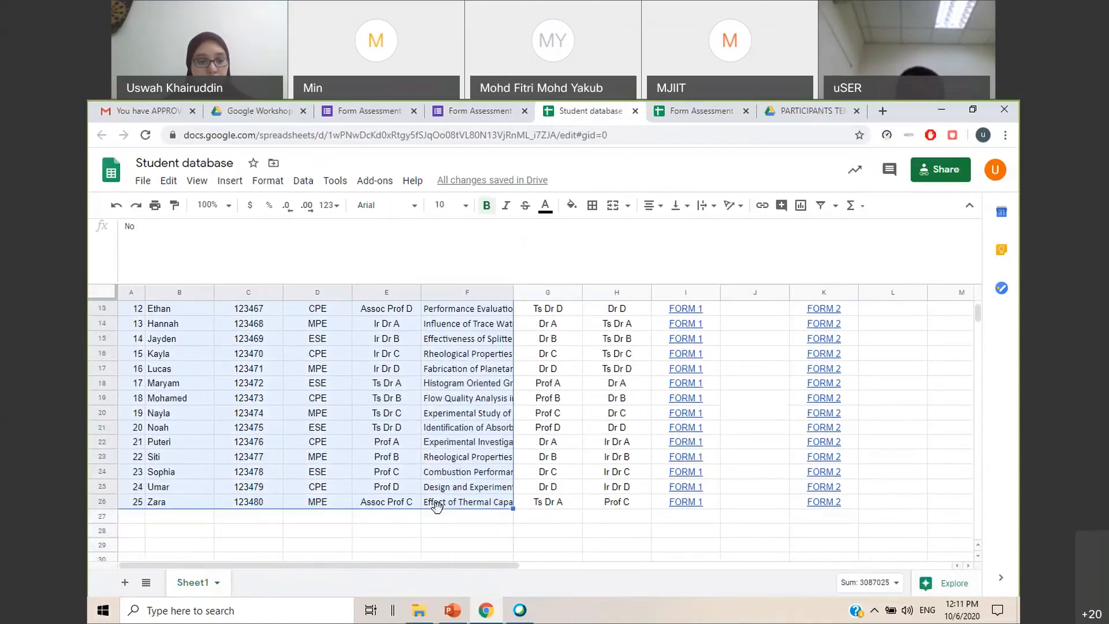
click(436, 544)
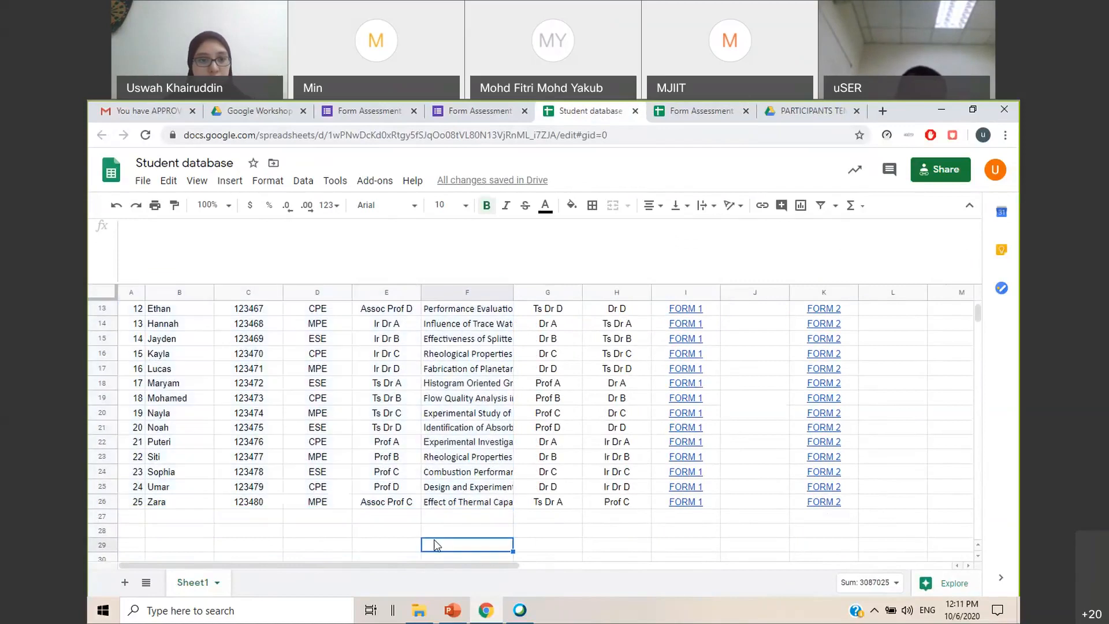
scroll(355, 503, up, 4)
drag(131, 308, 380, 498)
key(ctrl+c)
key(ctrl+Tab)
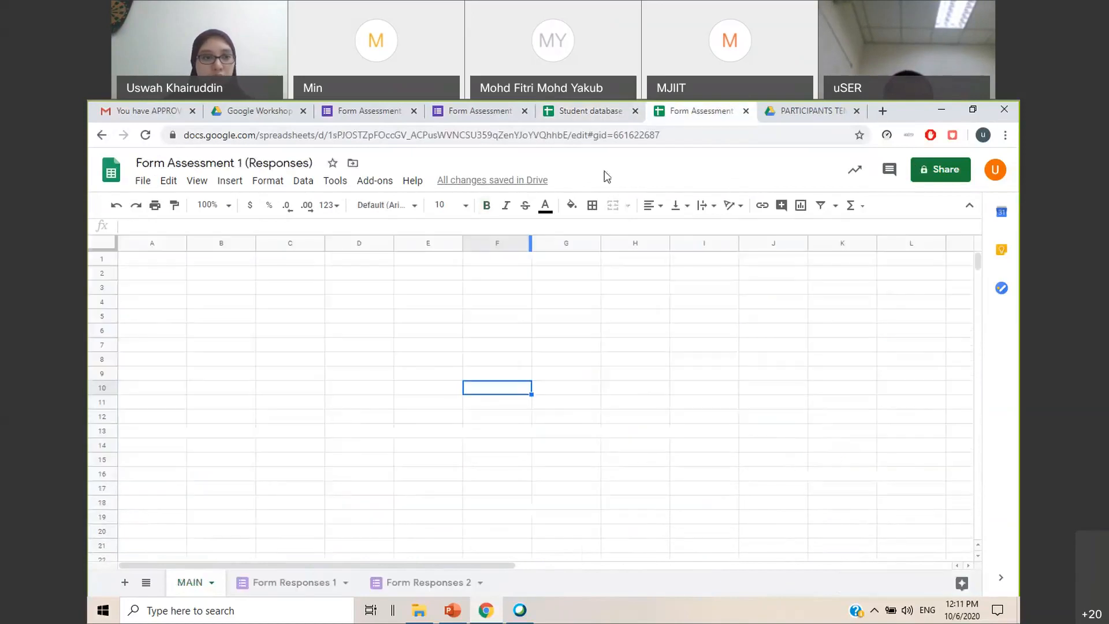
click(157, 261)
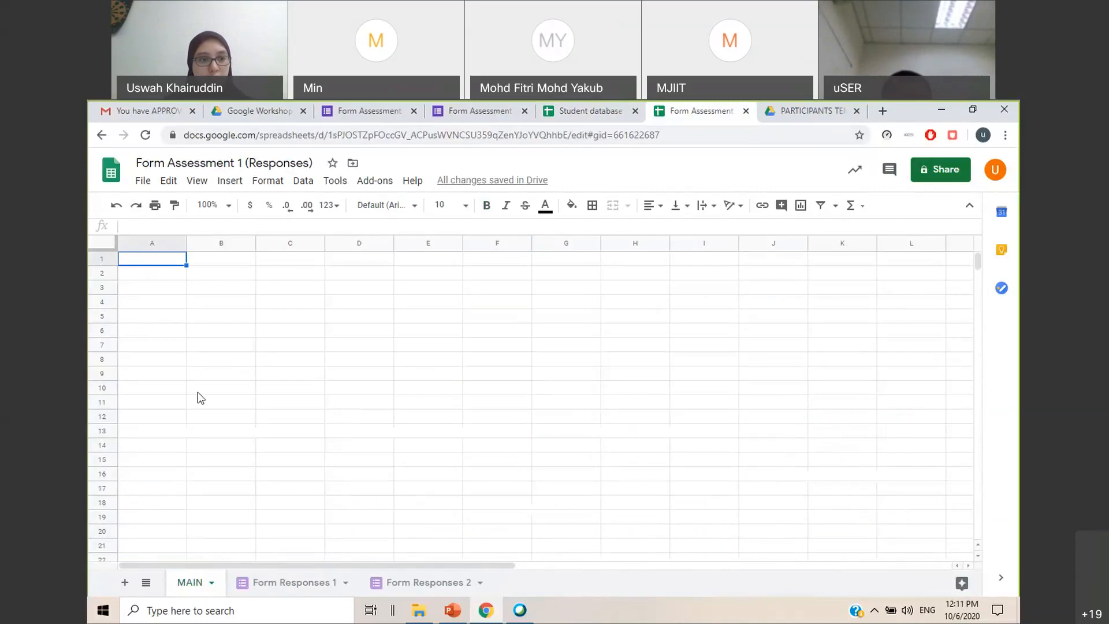
key(ctrl+v)
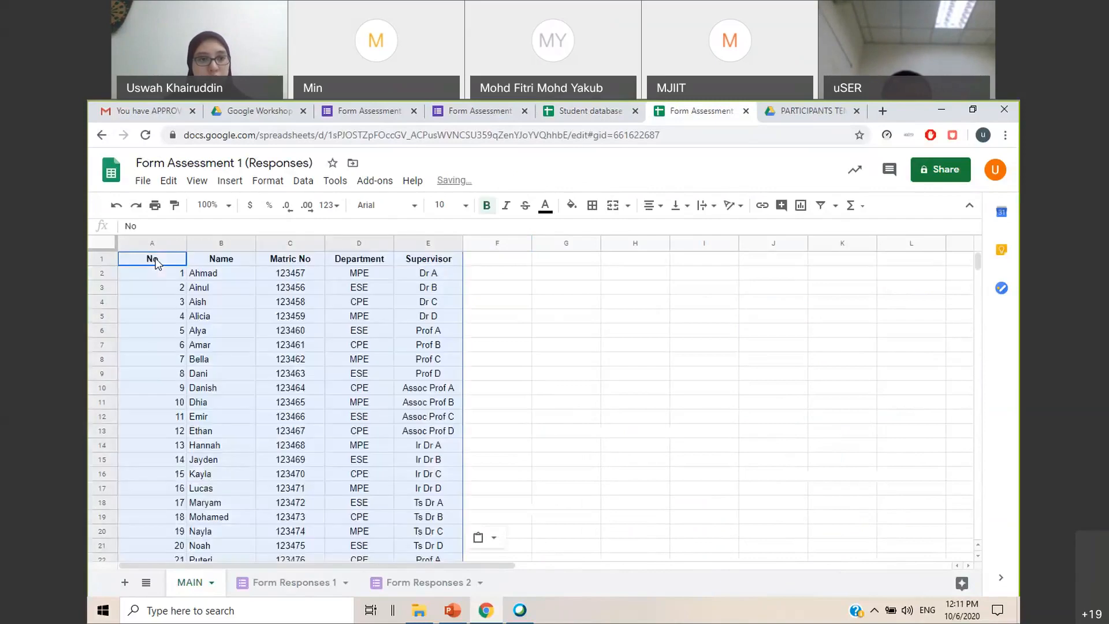
Fit the No column on MAIN to its contents and narrow it slightly further
click(566, 301)
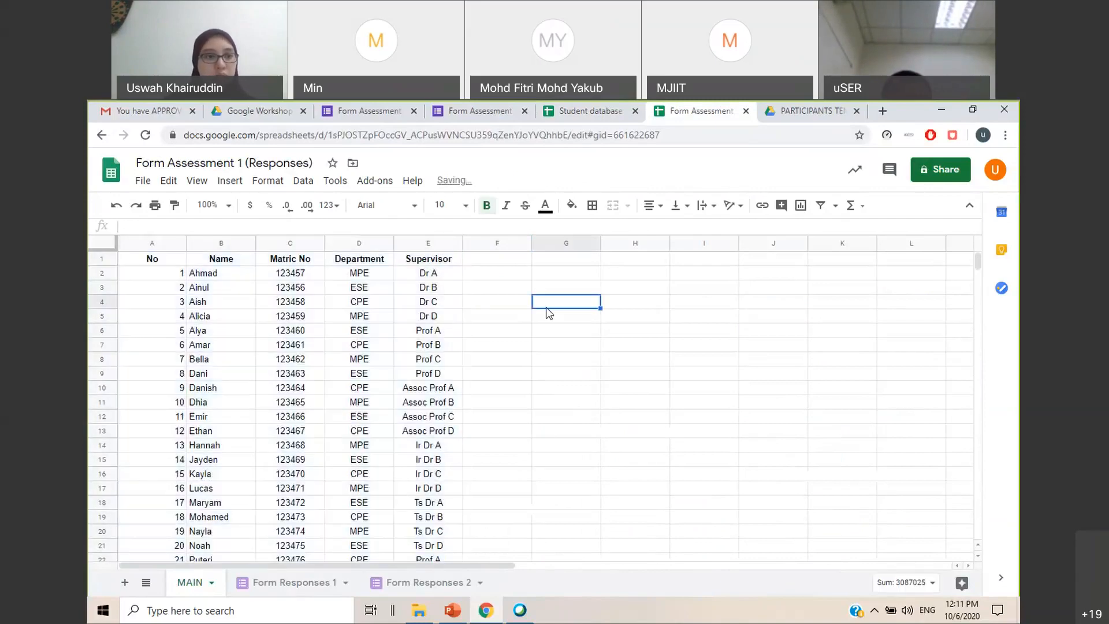
double_click(188, 243)
click(511, 332)
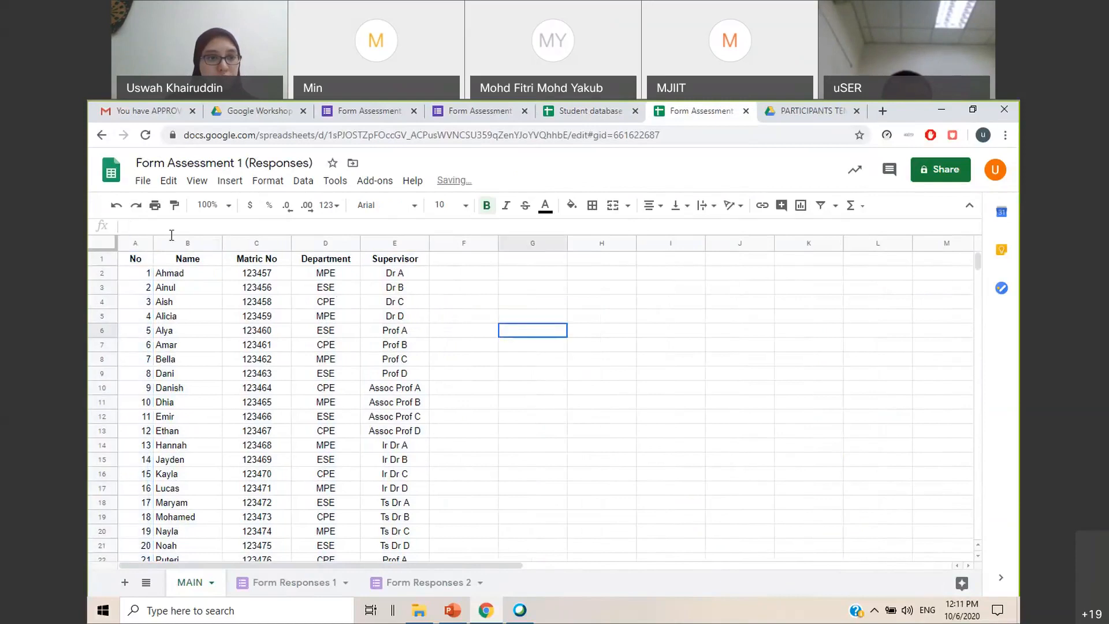
drag(153, 242, 142, 242)
click(549, 374)
Enter the headings Status Form 1 in F1 and Status Form 2 in G1 on MAIN
click(458, 261)
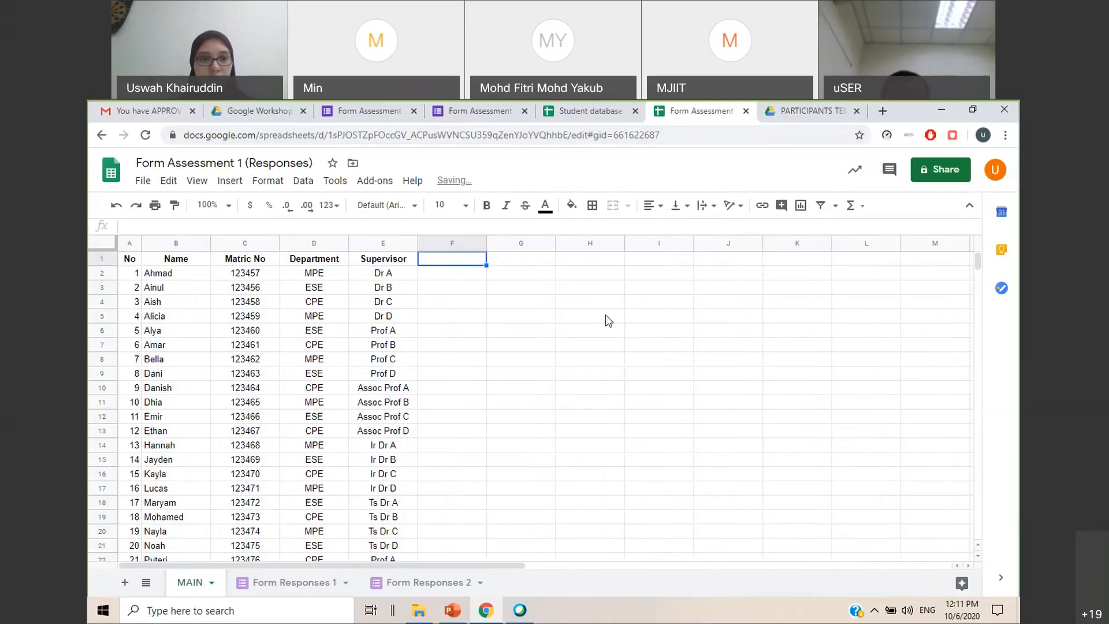
text(Status )
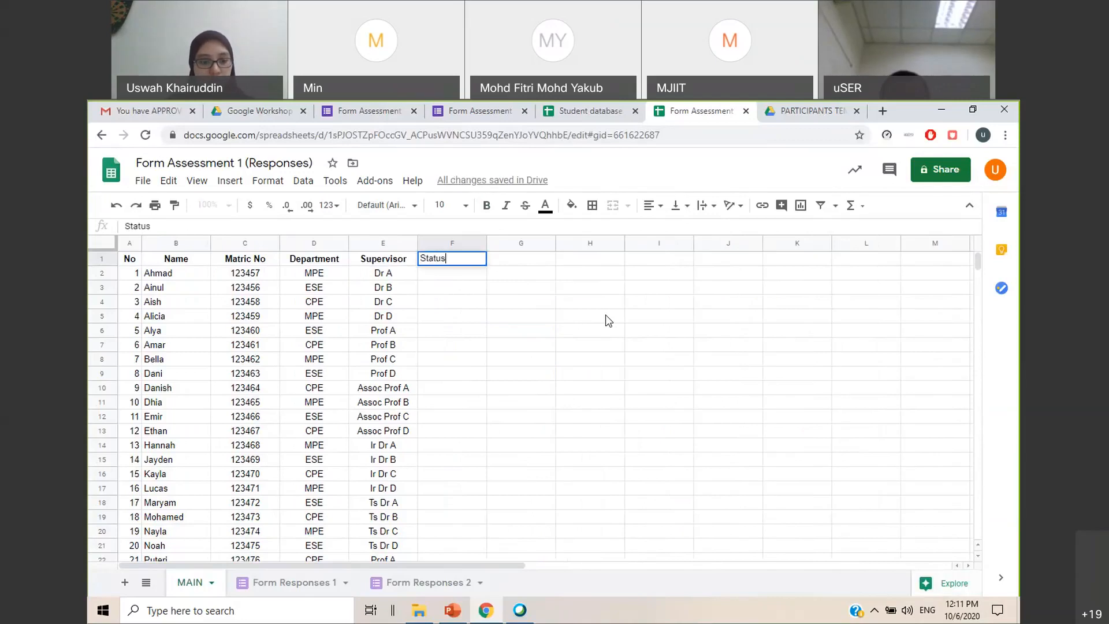
text(Form 1)
key(Tab)
text(Status Form 2)
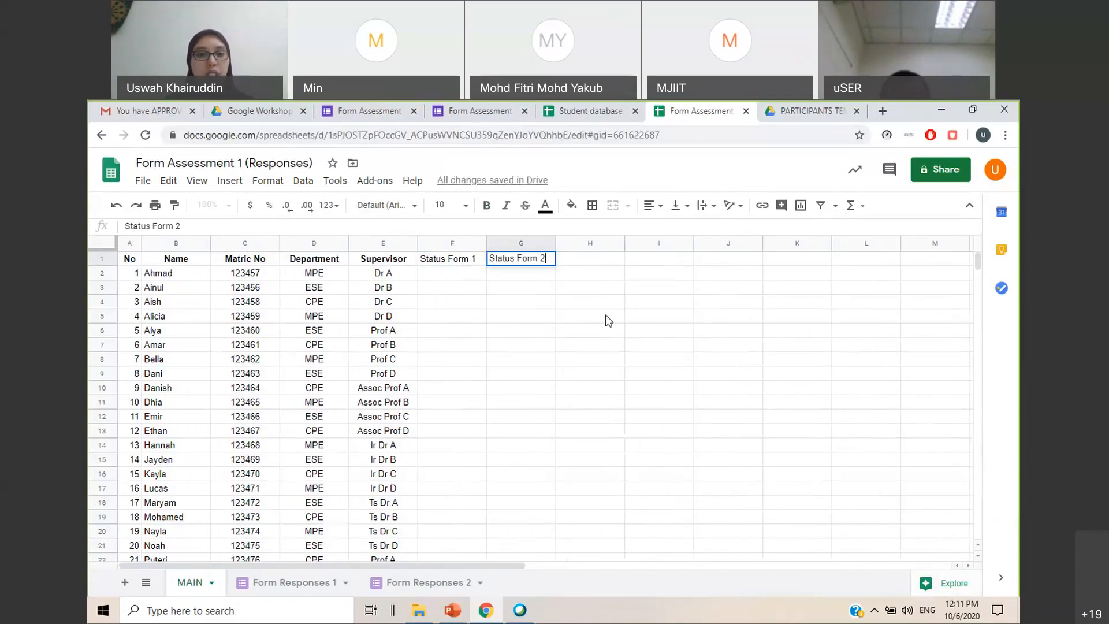
click(609, 320)
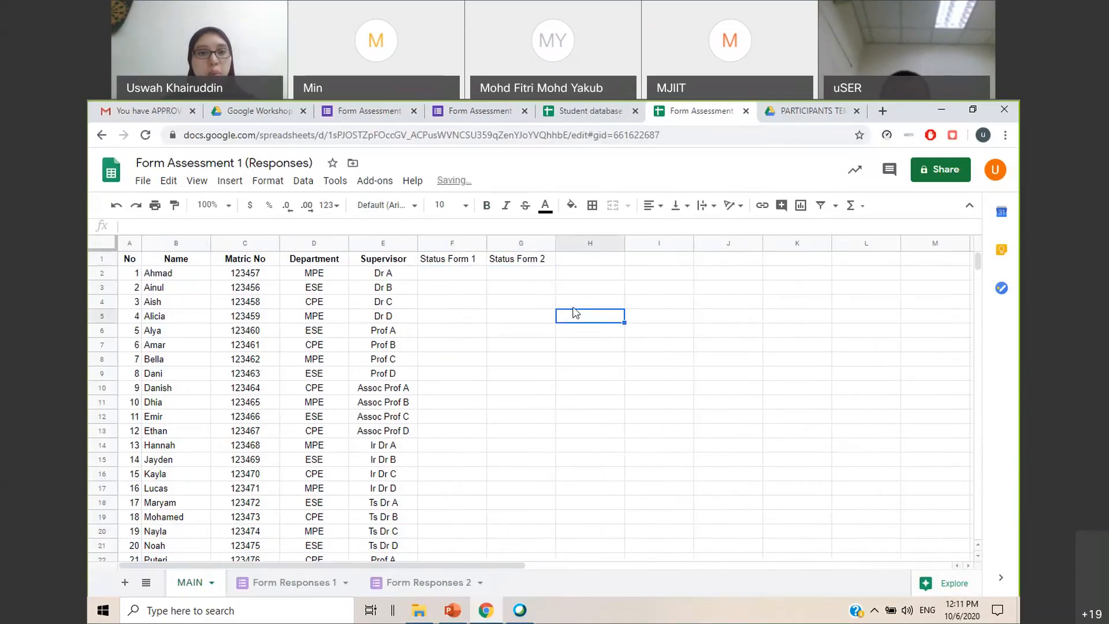
click(476, 277)
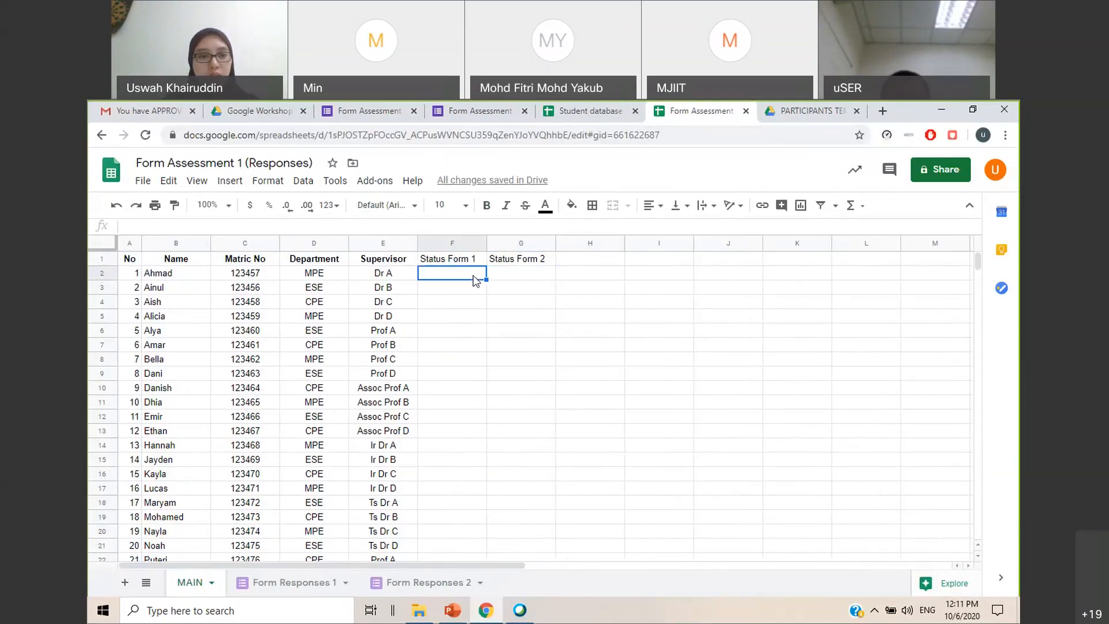
click(578, 331)
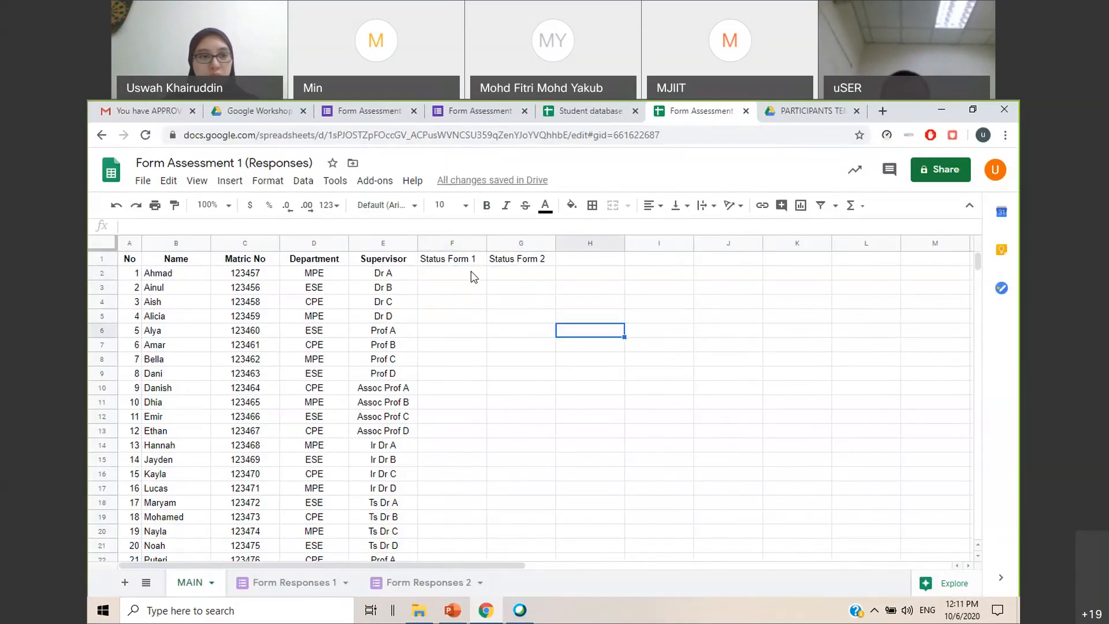
click(491, 287)
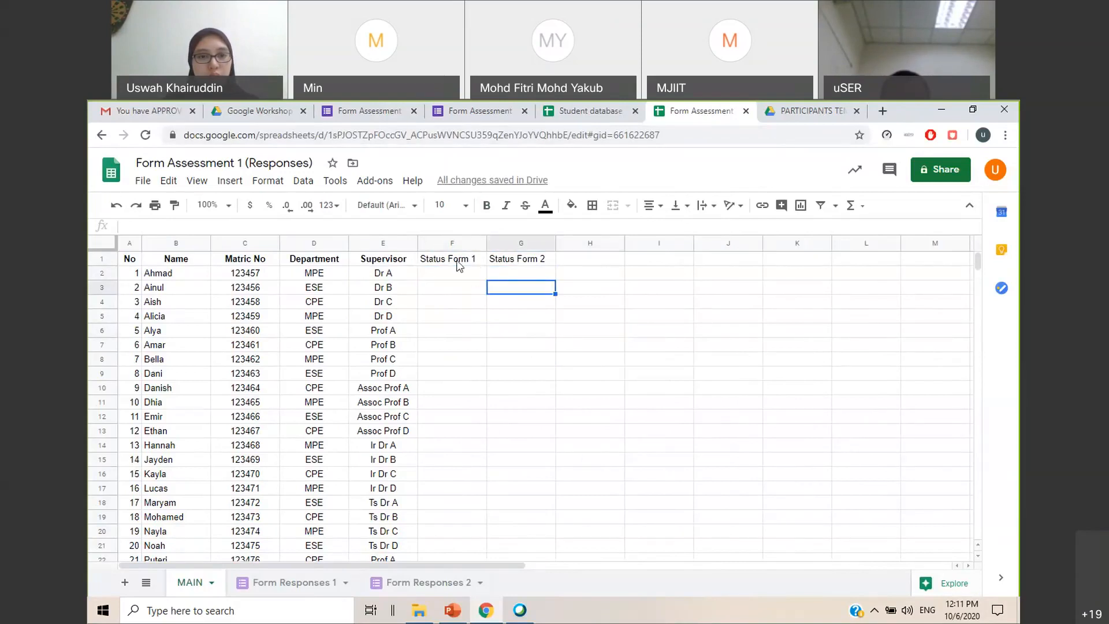
Copy the headings 1. Intro and 2. Method from Form Responses 1 into F1:G1 on MAIN, replacing the status headings
drag(457, 261, 520, 260)
click(287, 583)
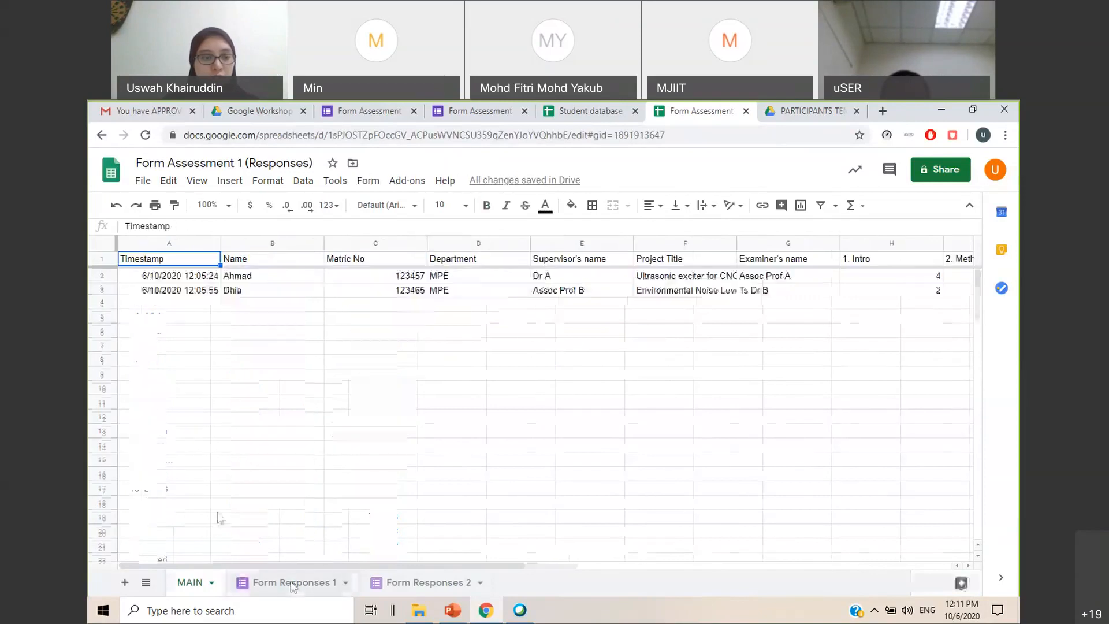
drag(276, 567, 535, 563)
click(490, 261)
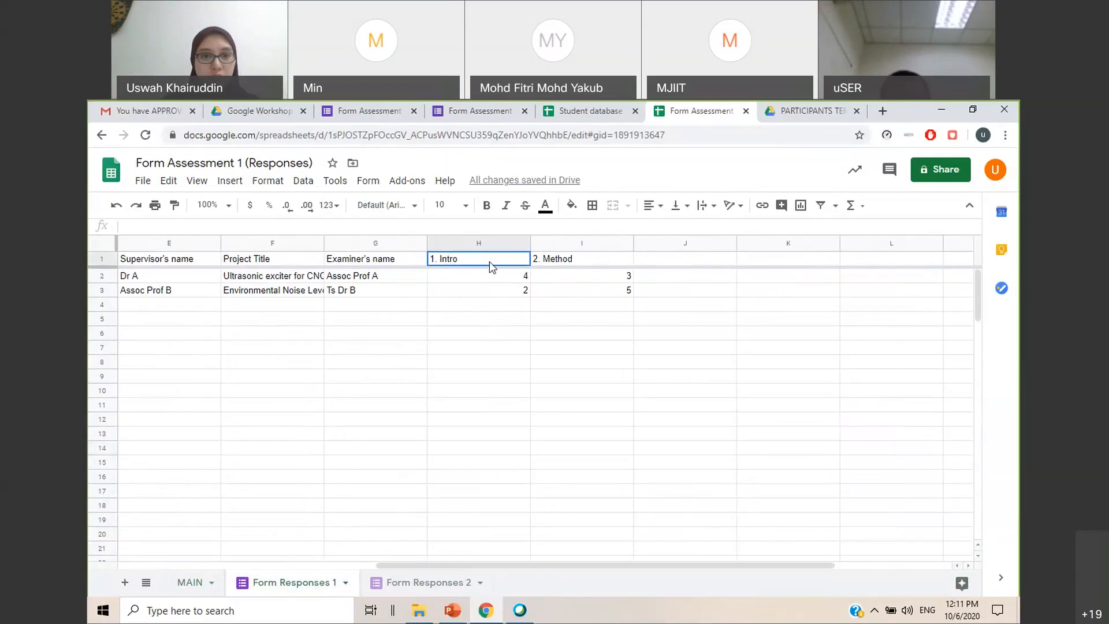
click(554, 266)
click(611, 334)
click(497, 261)
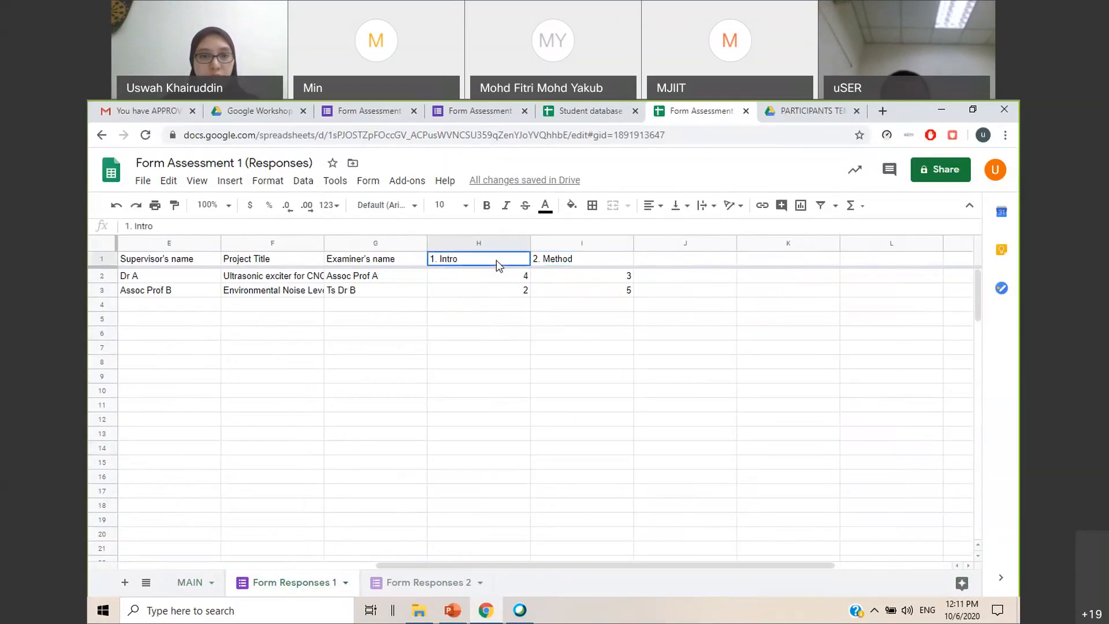
shift+click(564, 263)
key(ctrl+c)
click(190, 583)
shift+click(522, 264)
key(ctrl+v)
click(584, 330)
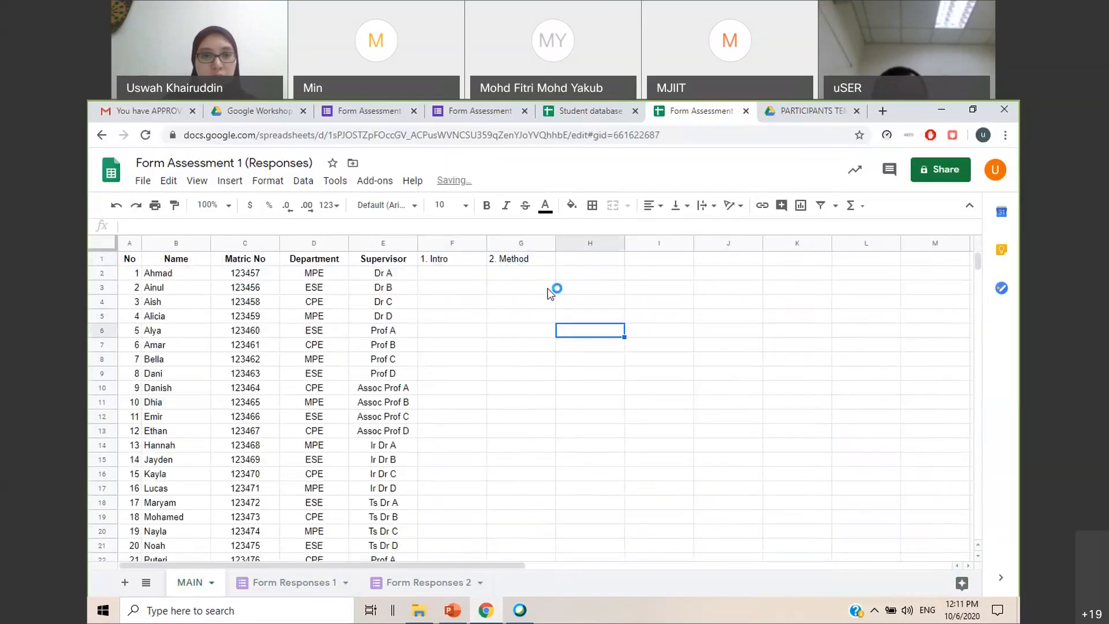
Enter the heading Status form 1 in H1, beside 2. Method
click(606, 263)
text(Status form 1)
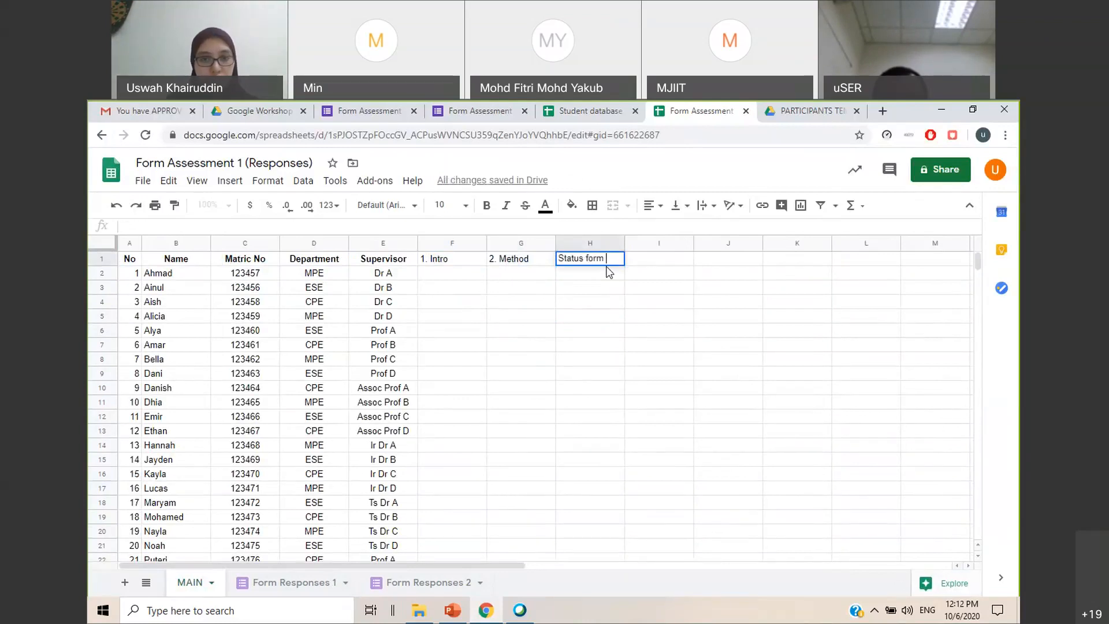
click(632, 263)
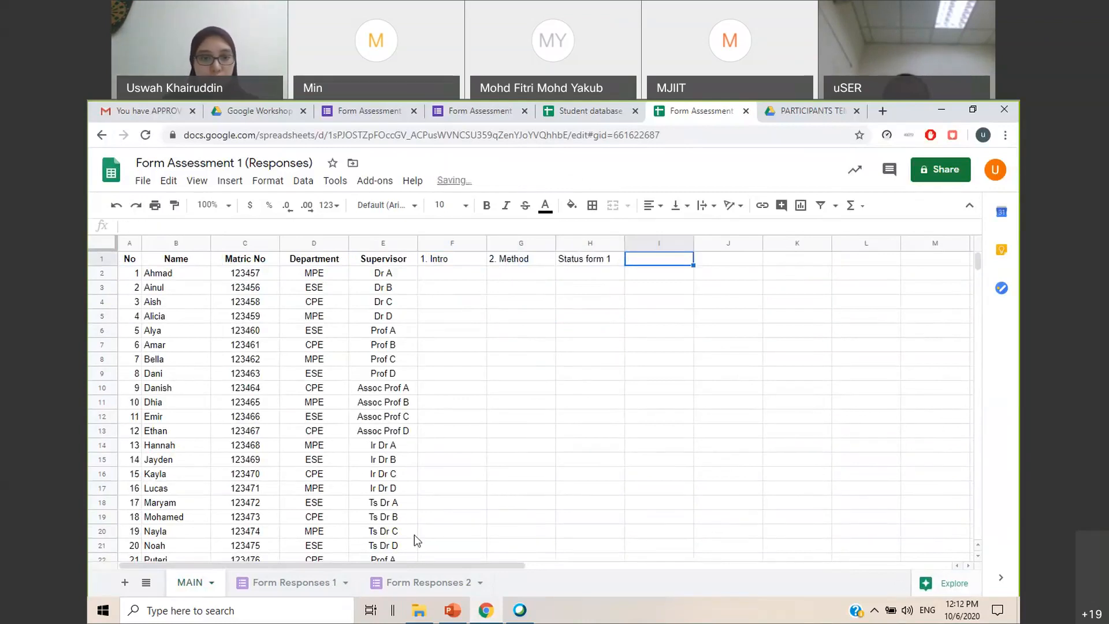
Copy the headings 1. Result and 2. Conclusion from Form Responses 2 into I1:J1 on MAIN
click(392, 583)
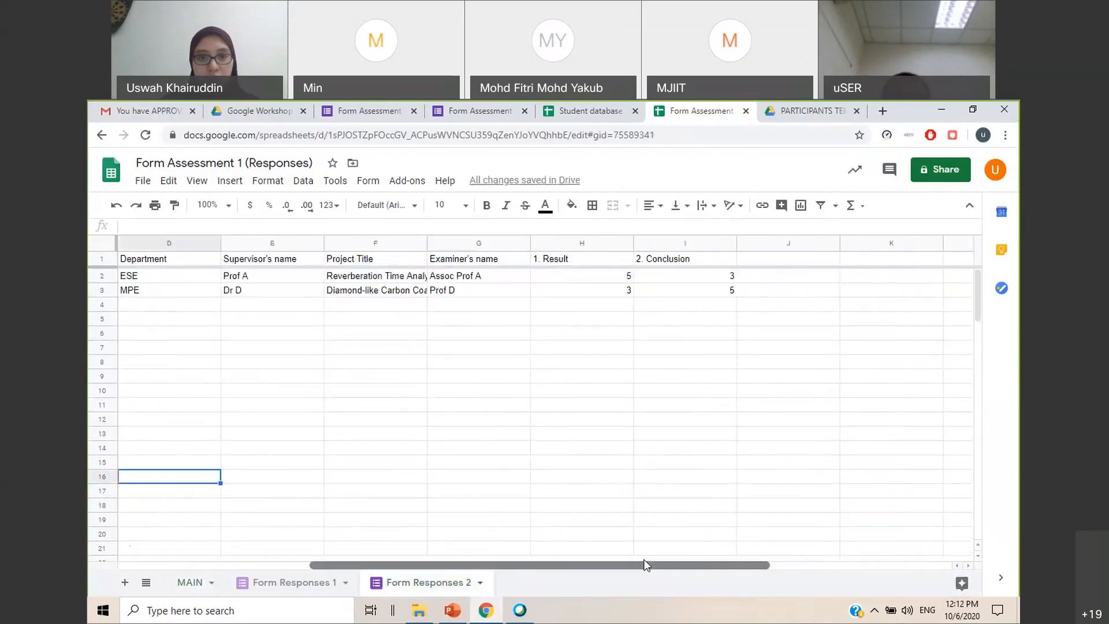
drag(595, 259, 683, 269)
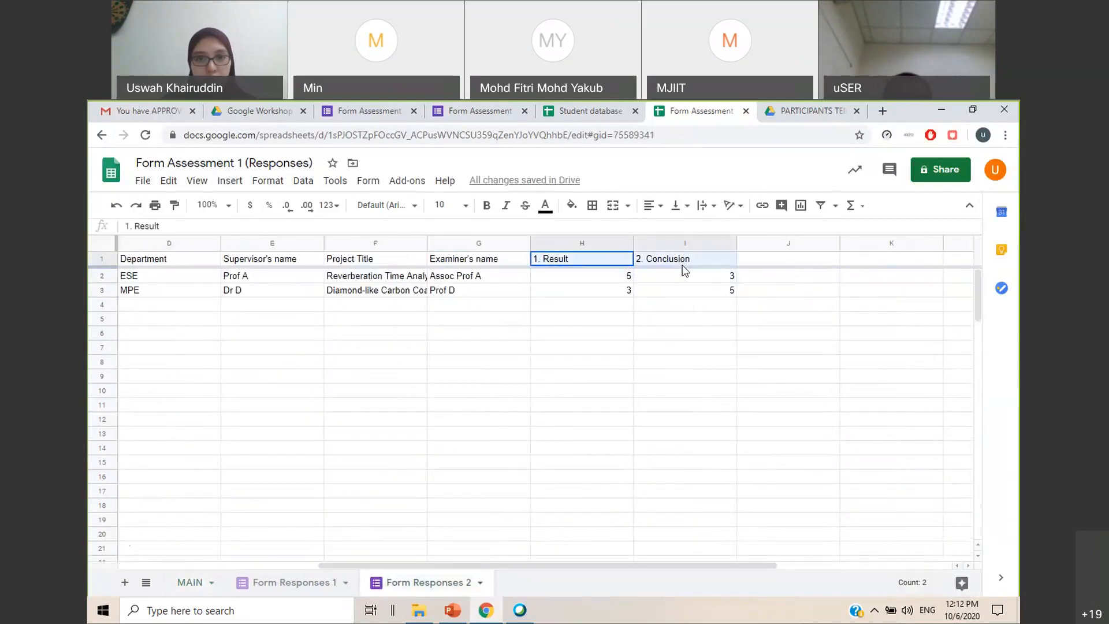
click(268, 585)
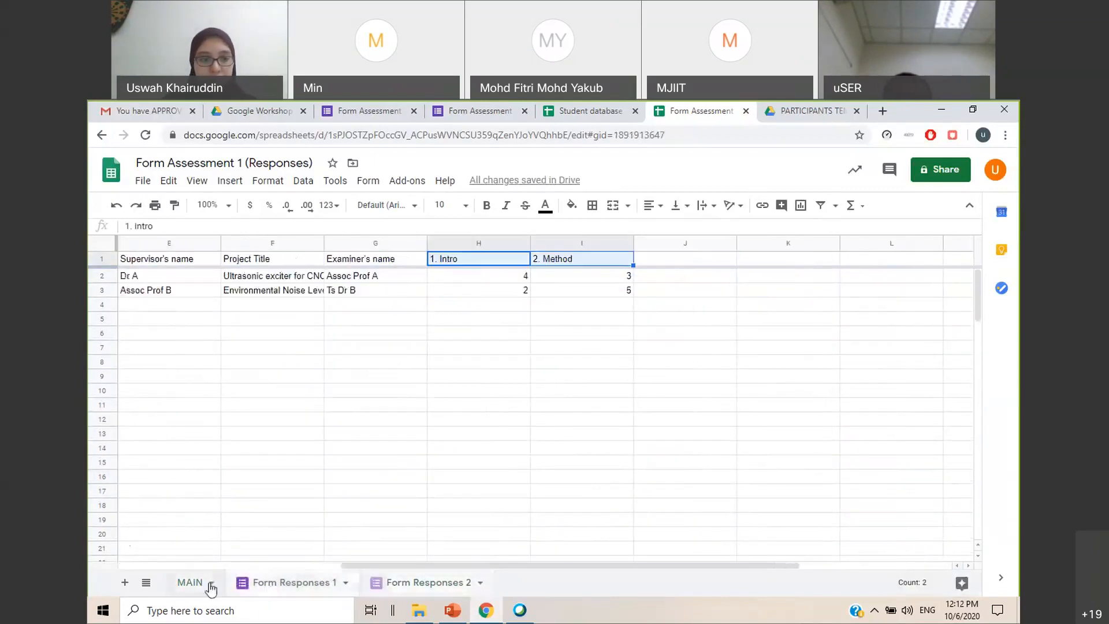
click(207, 584)
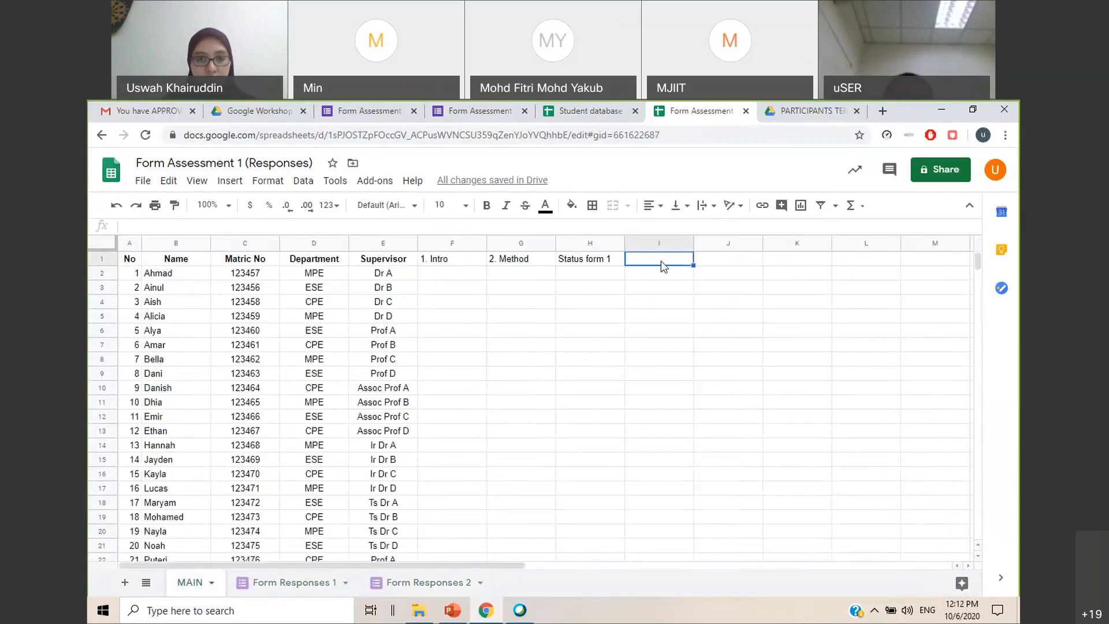
key(ctrl+v)
Enter the heading Status form 2 in K1, beside 2. Conclusion
click(773, 258)
text(Status form 2)
click(728, 358)
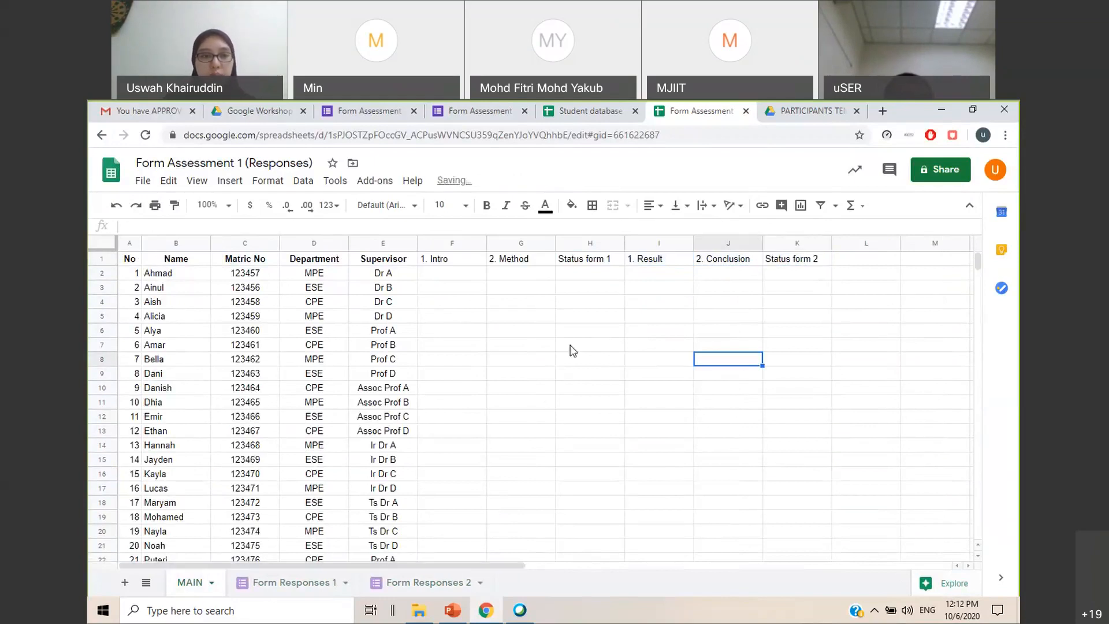
drag(185, 273, 184, 302)
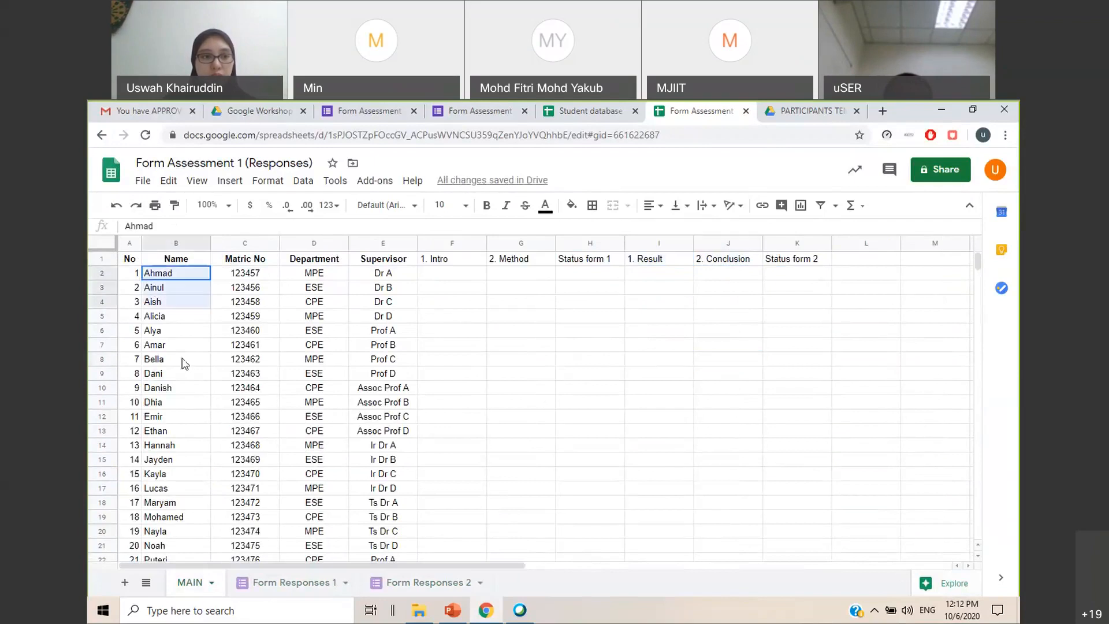
click(728, 358)
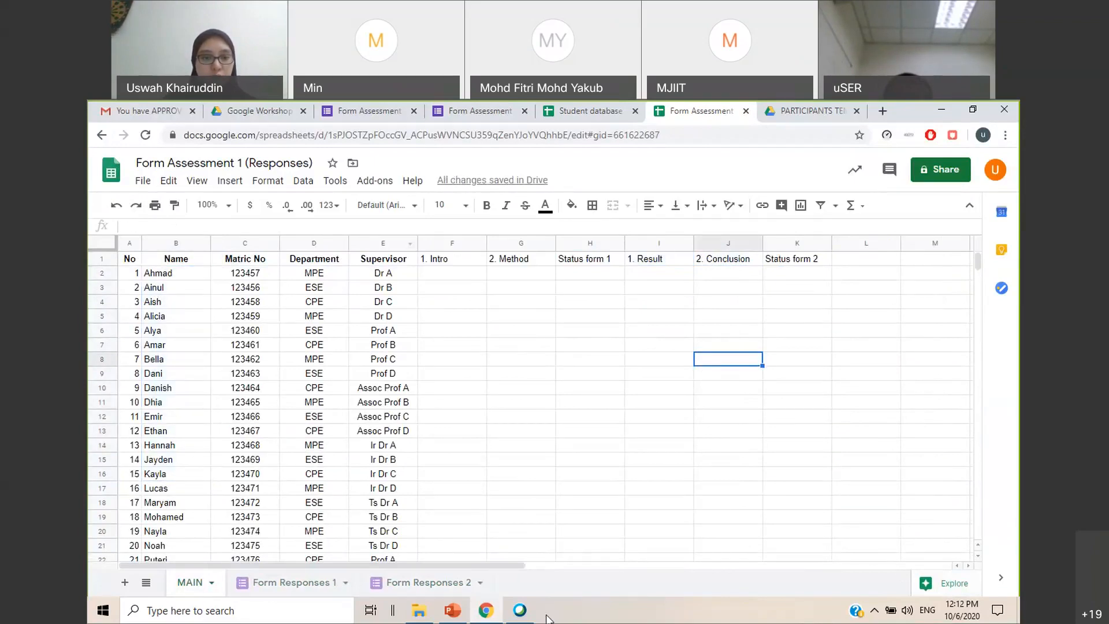
Switch to the GoogleToolsWorkshop10062020 presentation in PowerPoint and open slide 53, Add VLOOKUP function
click(452, 610)
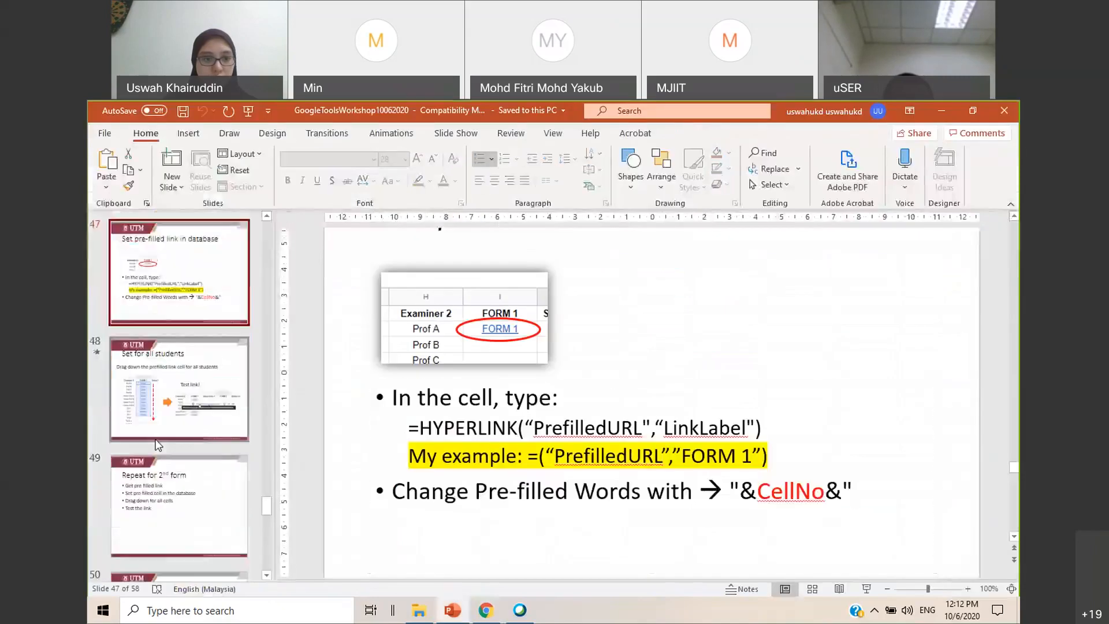
scroll(169, 409, down, 3)
click(206, 524)
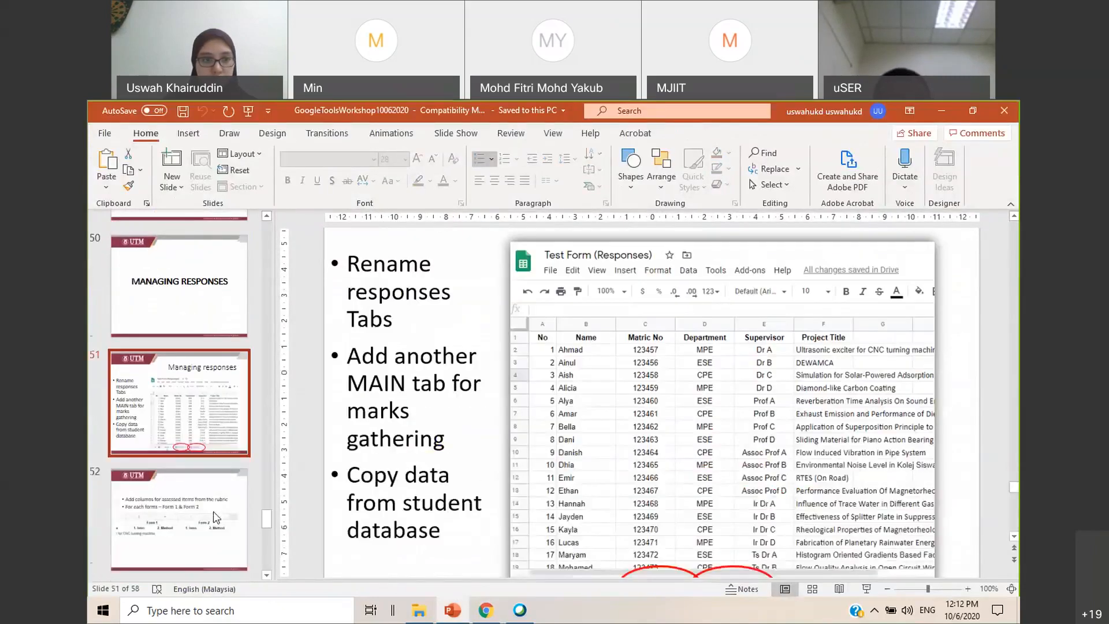
scroll(202, 497, down, 3)
click(191, 418)
click(202, 492)
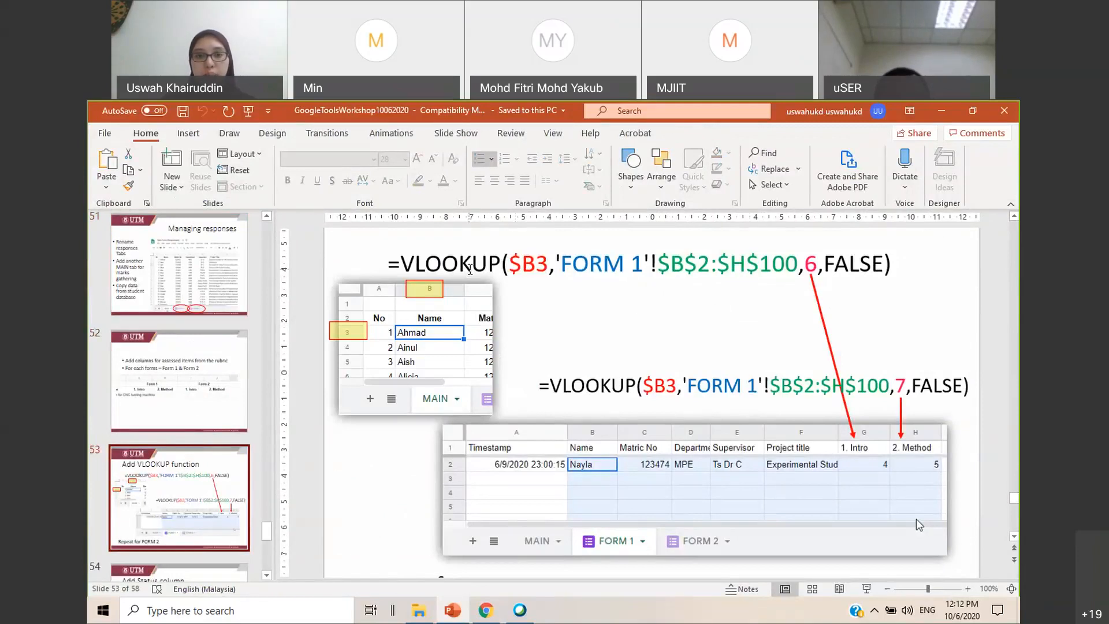
Select the whole formula =VLOOKUP($B3,'FORM 1'!$B$2:$H$100,6,FALSE) on the slide
click(407, 261)
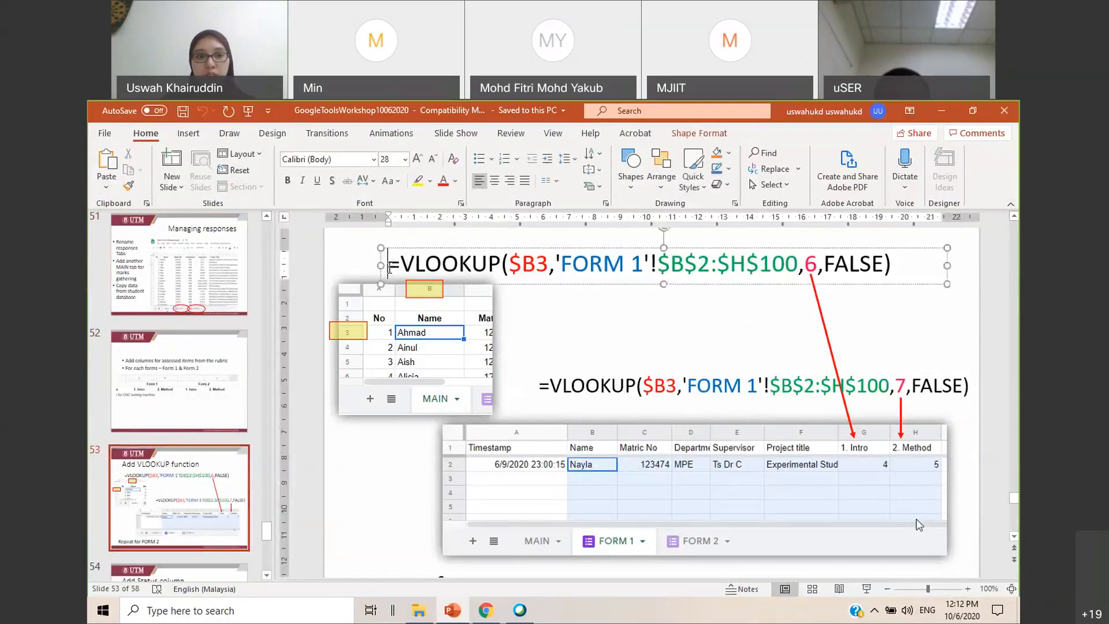
drag(389, 264, 548, 263)
drag(621, 258, 917, 332)
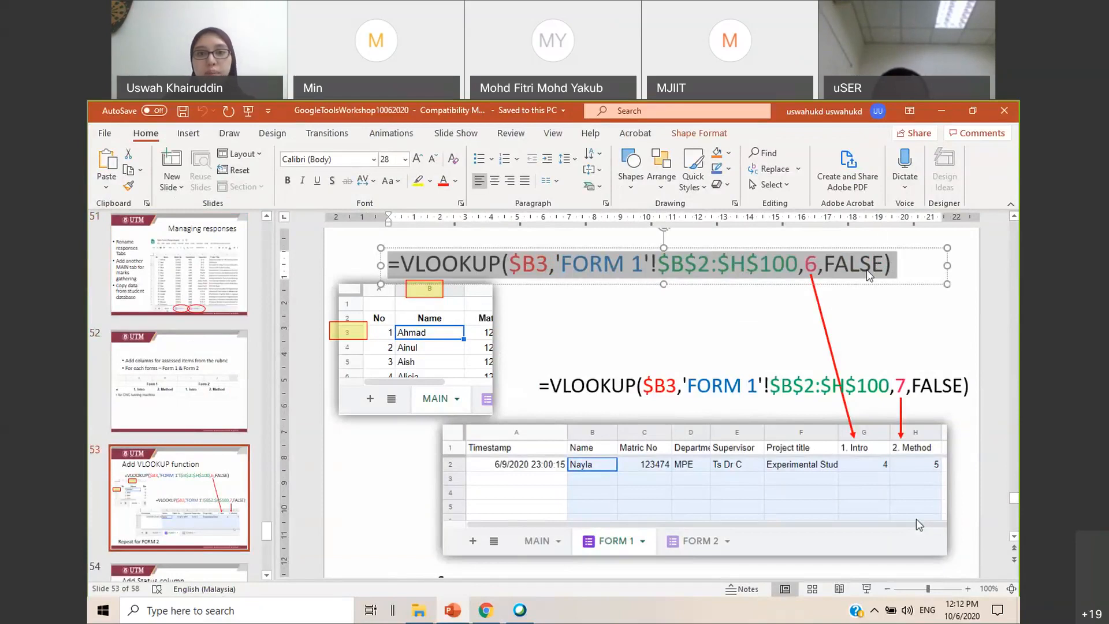
Switch to the responses spreadsheet, select F2 under 1. Intro on MAIN, and return to the VLOOKUP slide in PowerPoint
click(951, 113)
click(446, 274)
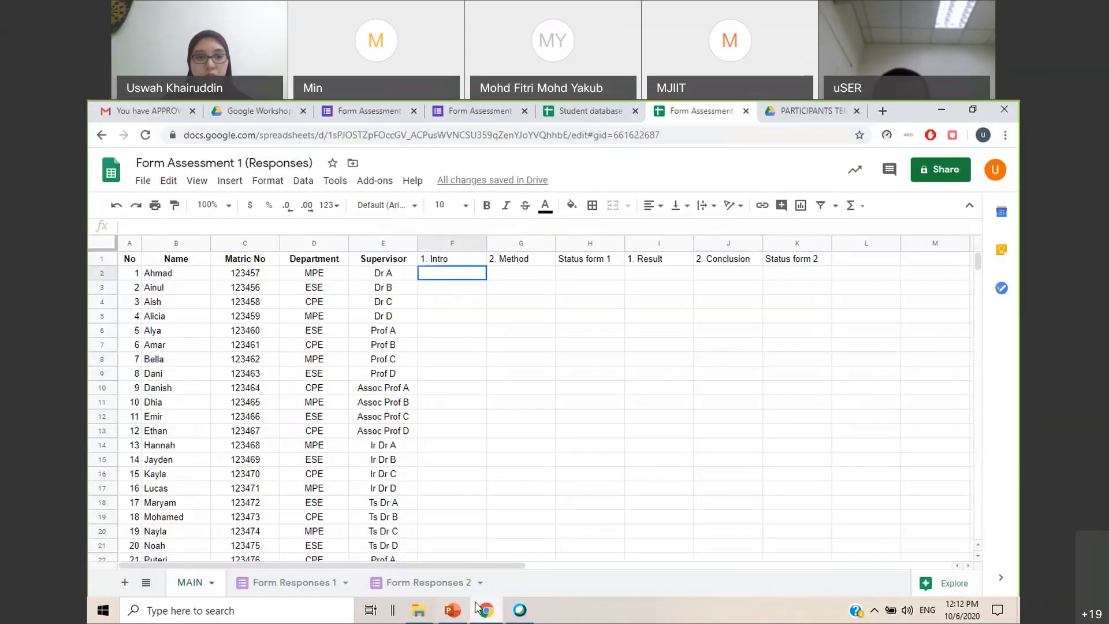
click(453, 610)
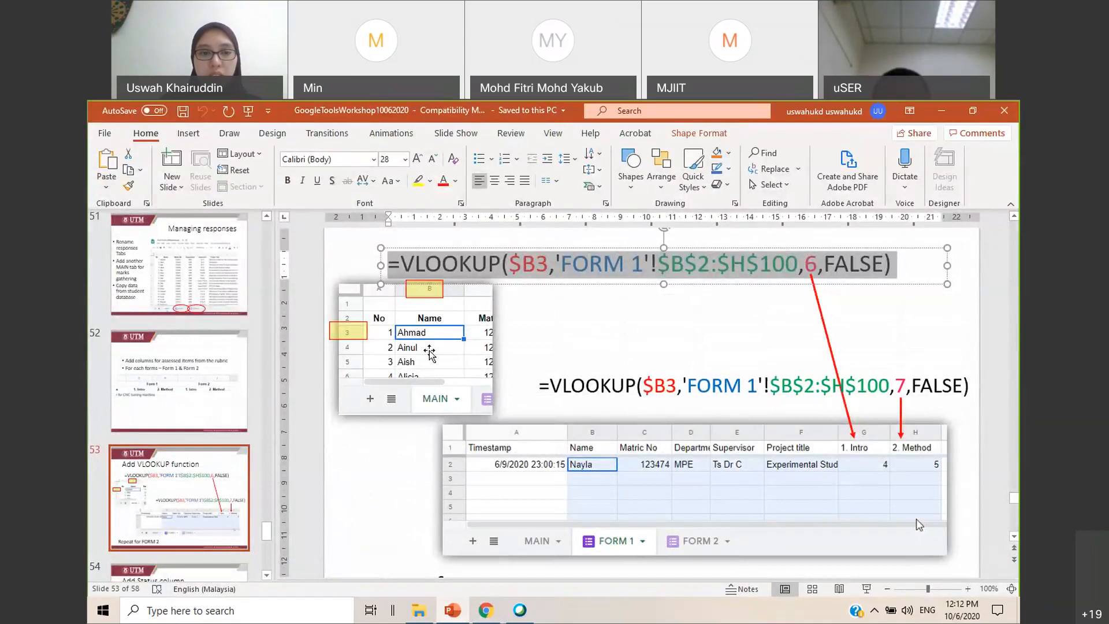
Examine the sheet name 'FORM 1', the range $B$2:$H$100 and the column index 6 in the slide's first VLOOKUP formula
click(526, 288)
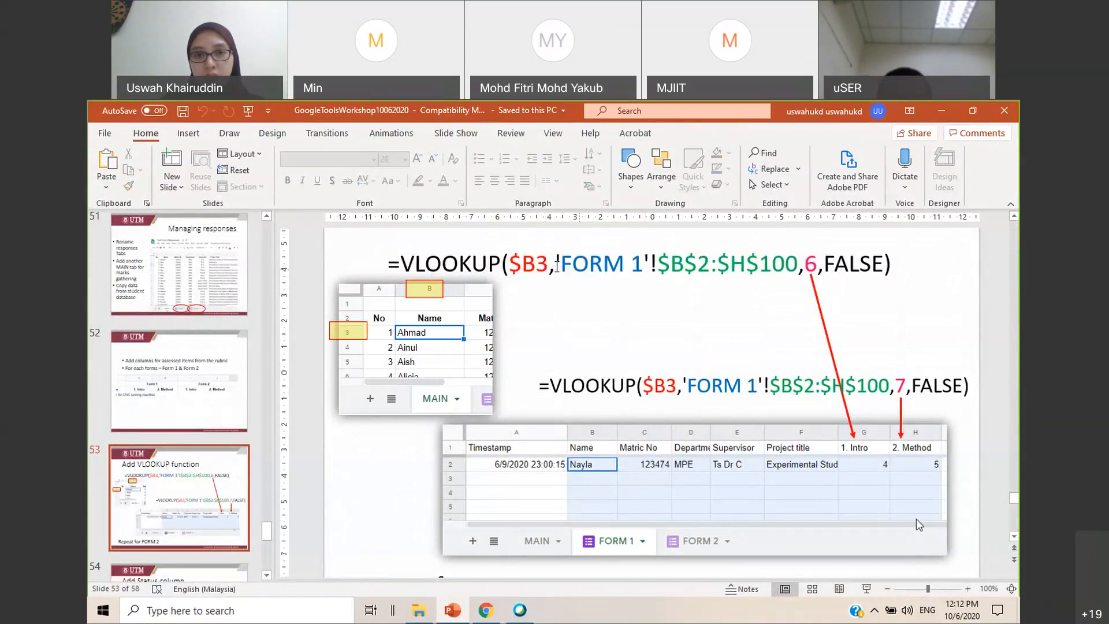
drag(561, 265, 643, 263)
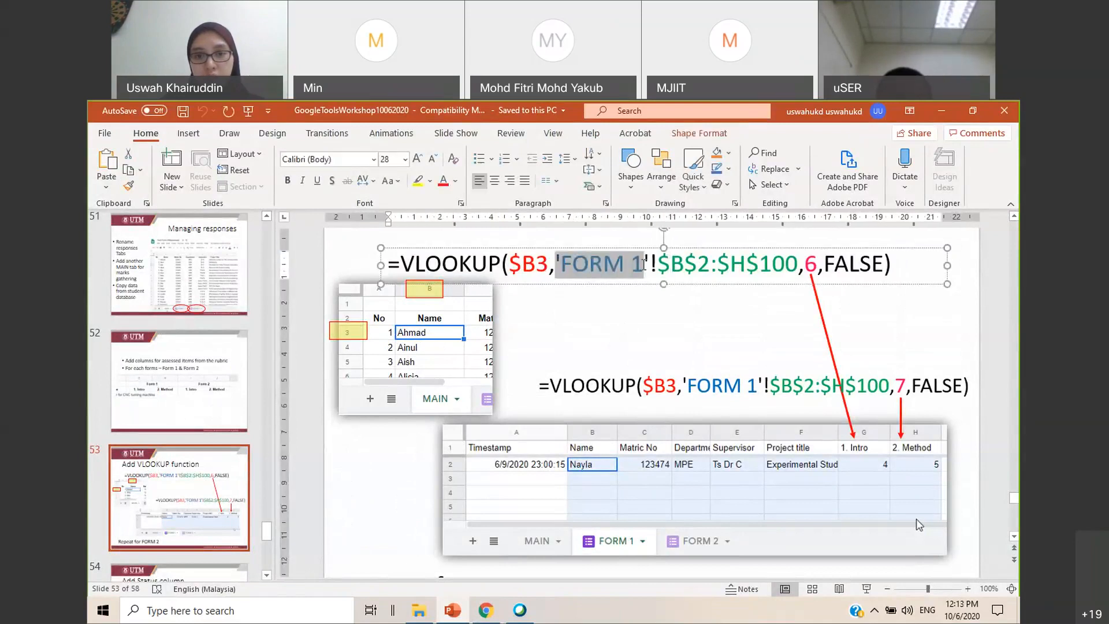
click(629, 344)
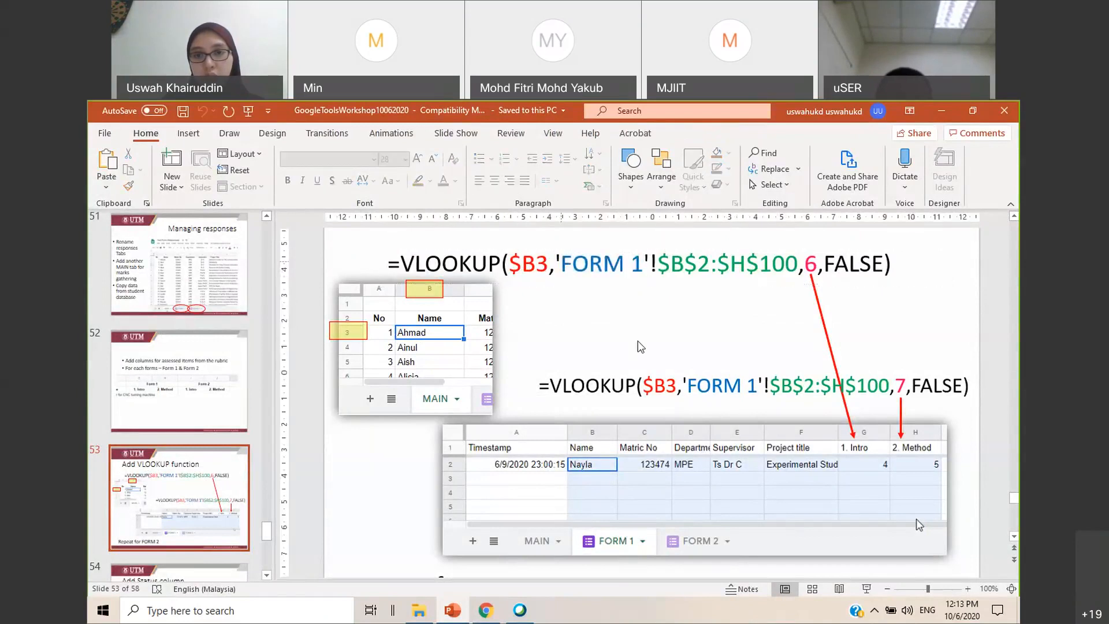
click(658, 264)
mouse_move(780, 262)
mouse_down()
mouse_move(815, 264)
mouse_move(799, 264)
mouse_up()
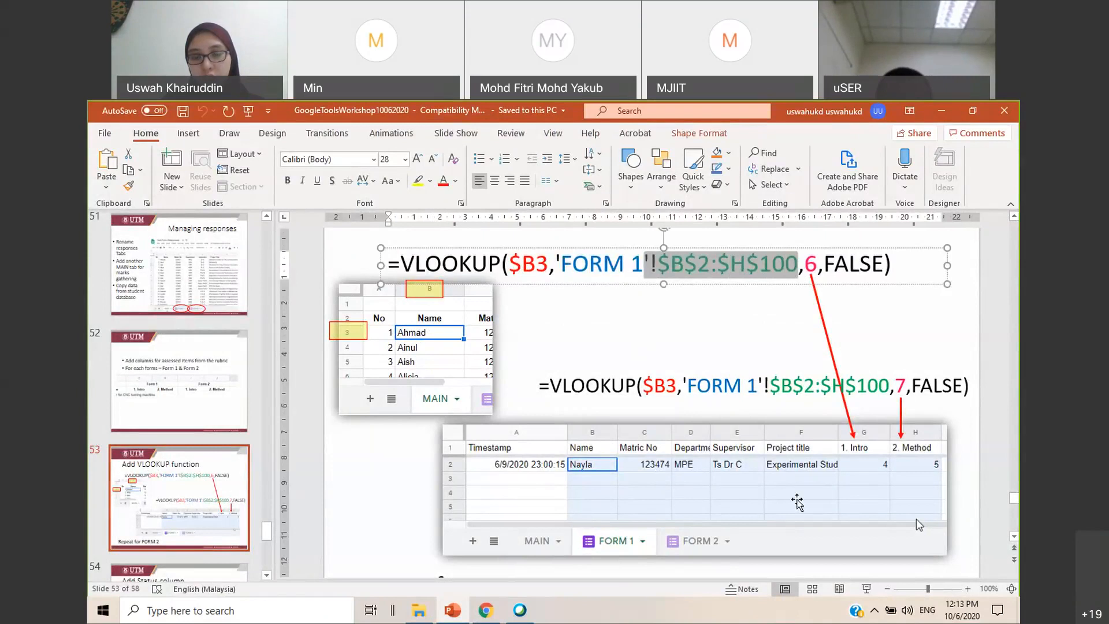
click(767, 333)
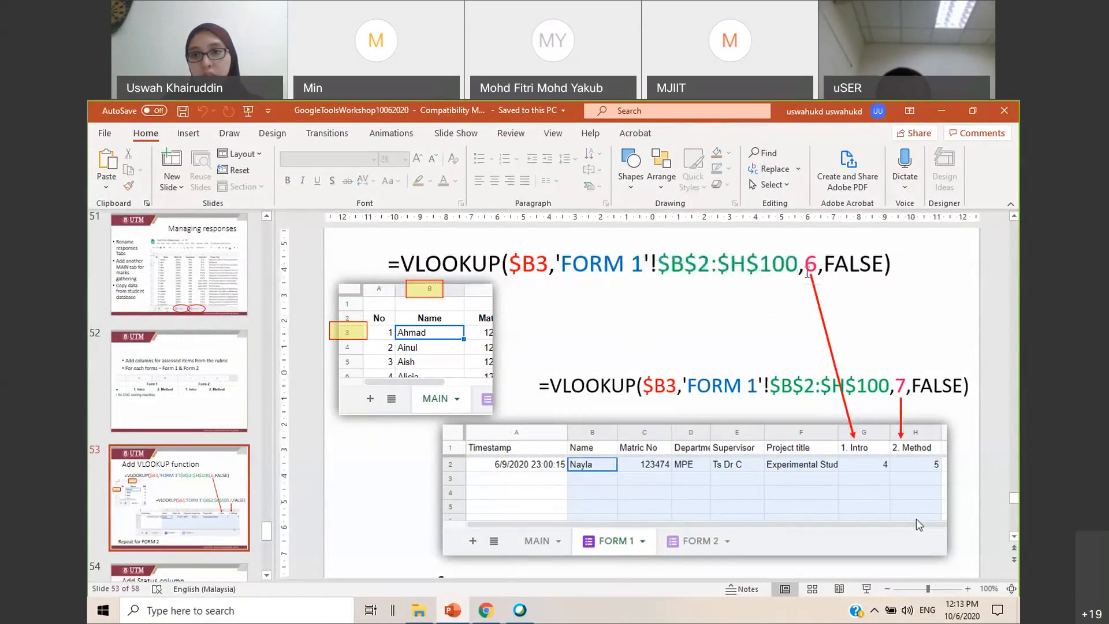
double_click(811, 264)
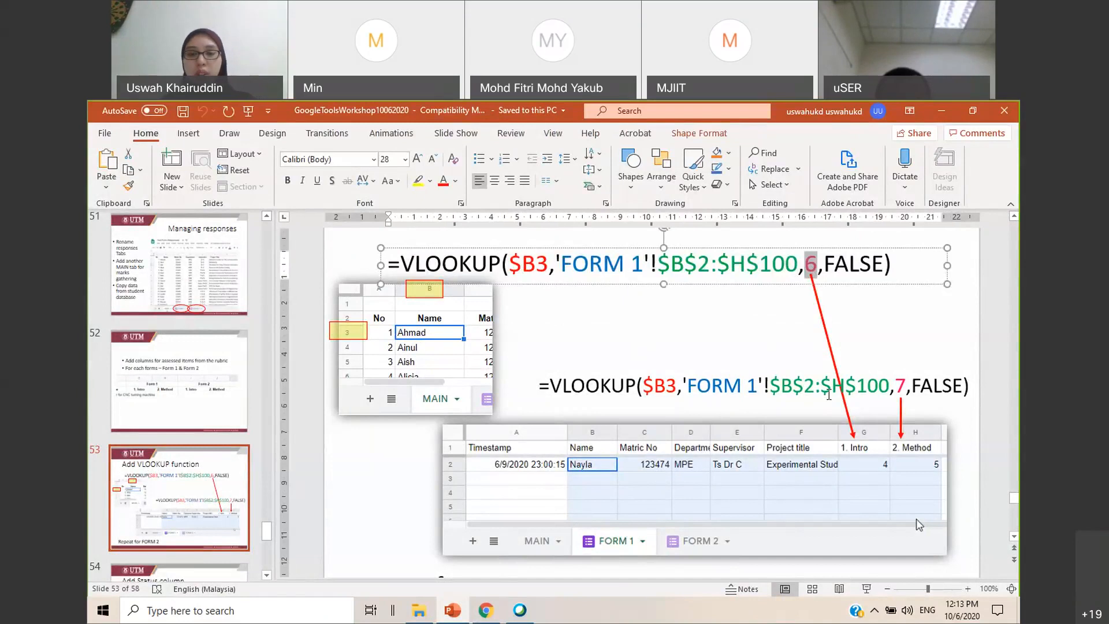
click(780, 345)
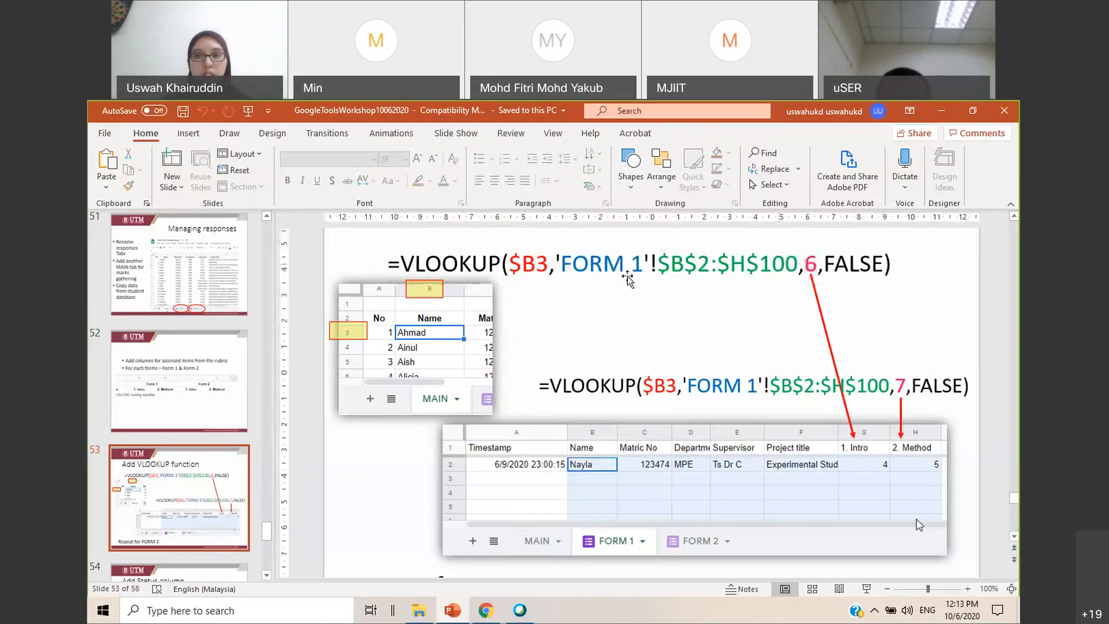
Switch to the responses spreadsheet and paste the copied =VLOOKUP($B3,'FORM 1'!$B$2:$H$100,6,FALSE) into F2 under 1. Intro on MAIN
key(alt+Tab)
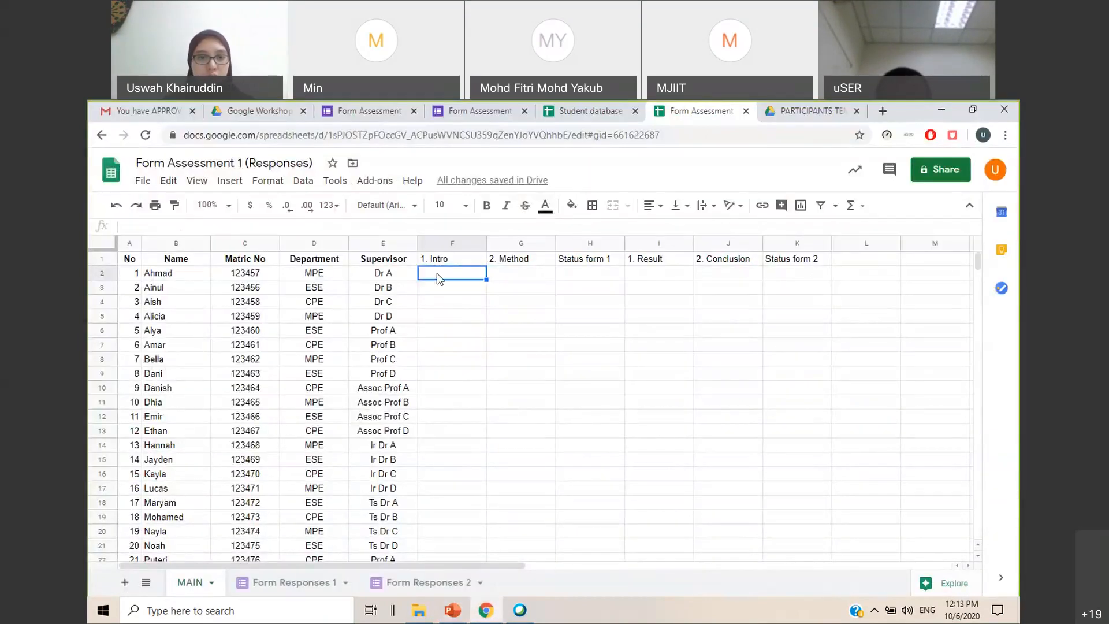
text(=VLOOKUP(C2,'FORM 1'!$B$2:$H$100,6,FALSE))
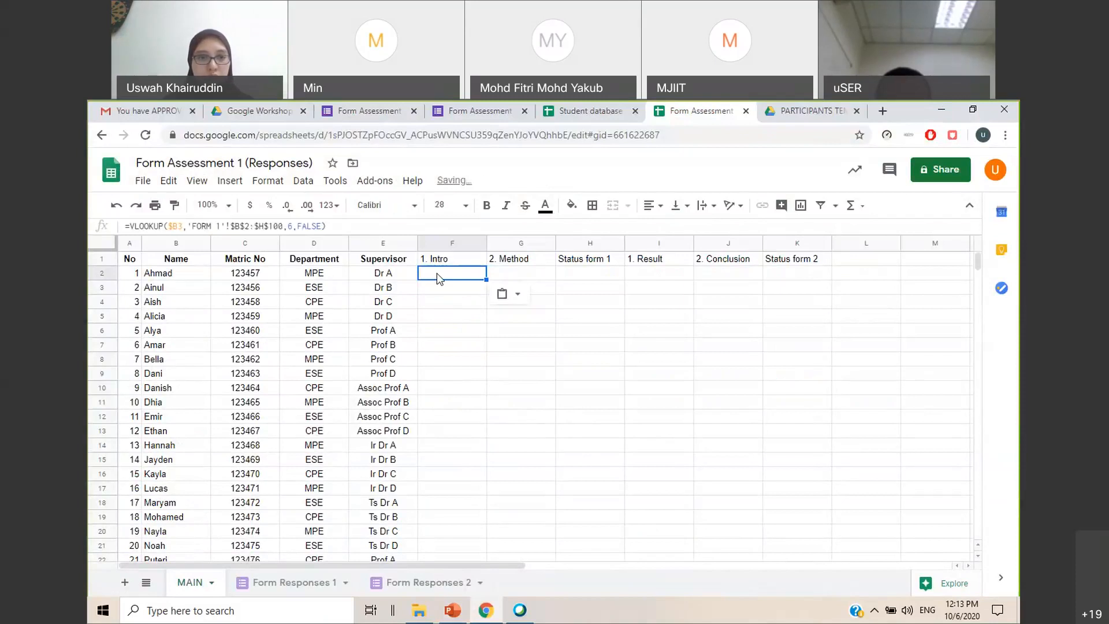
click(565, 336)
click(456, 283)
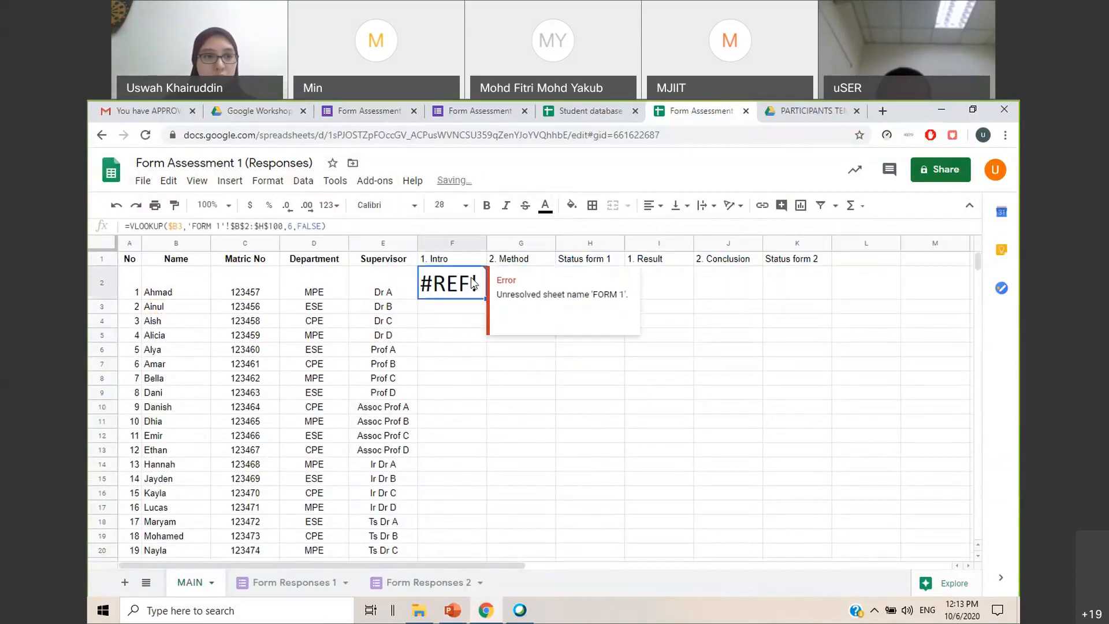
Change the search key in F2's VLOOKUP formula to $B2
click(183, 226)
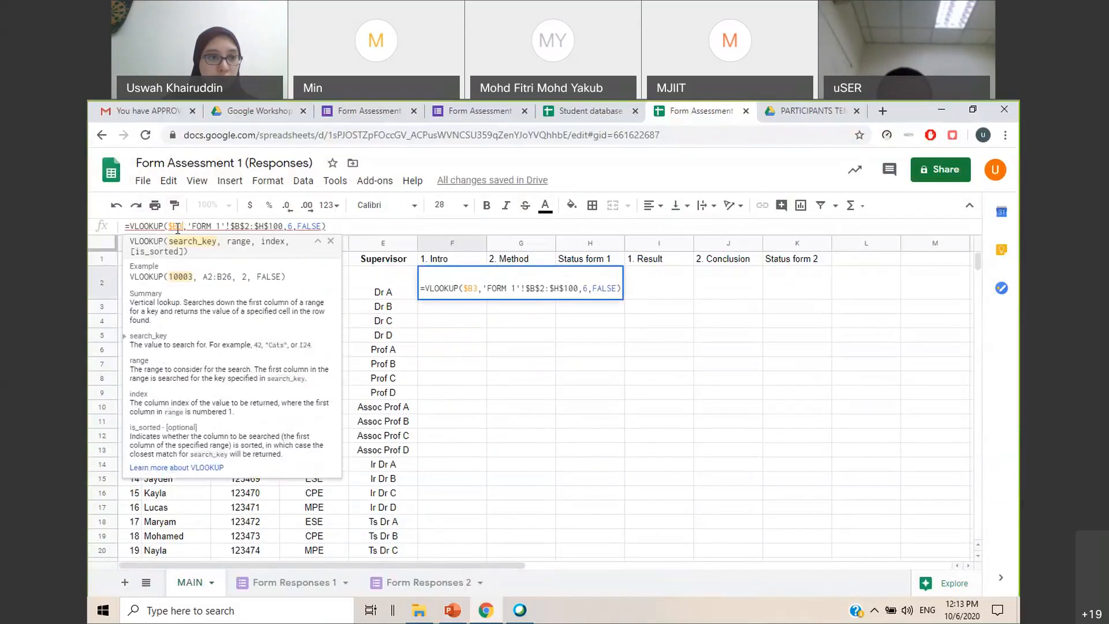
drag(177, 226, 182, 227)
text(2)
Change the sheet name in F2's VLOOKUP range to 'Form Responses 1', hide the formula help and commit the formula
click(236, 226)
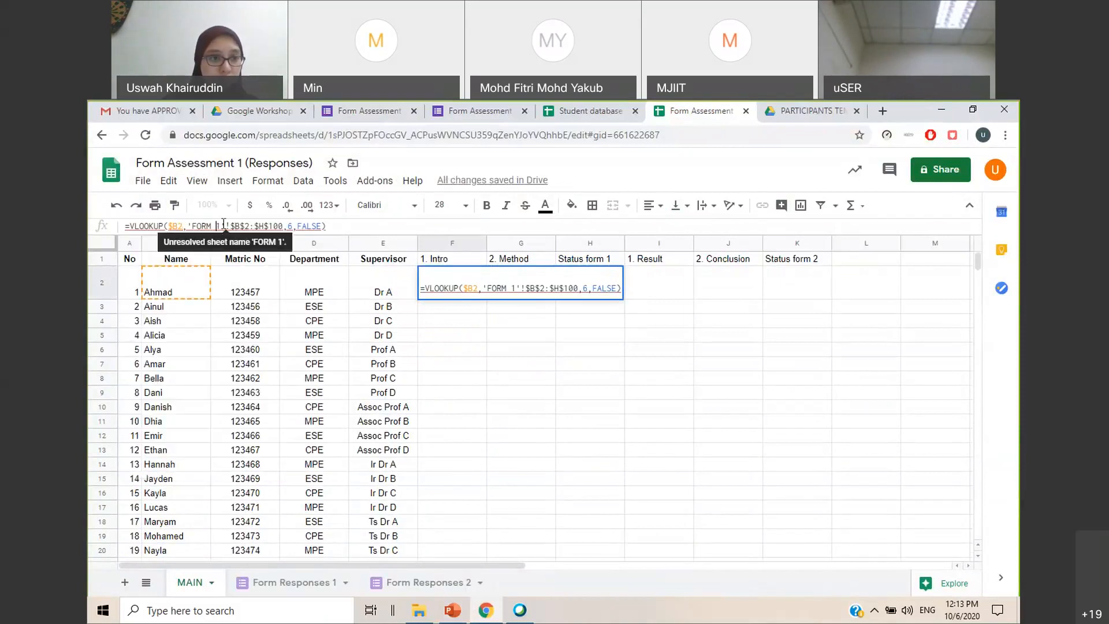
drag(216, 227, 197, 226)
text(orm )
text(Response)
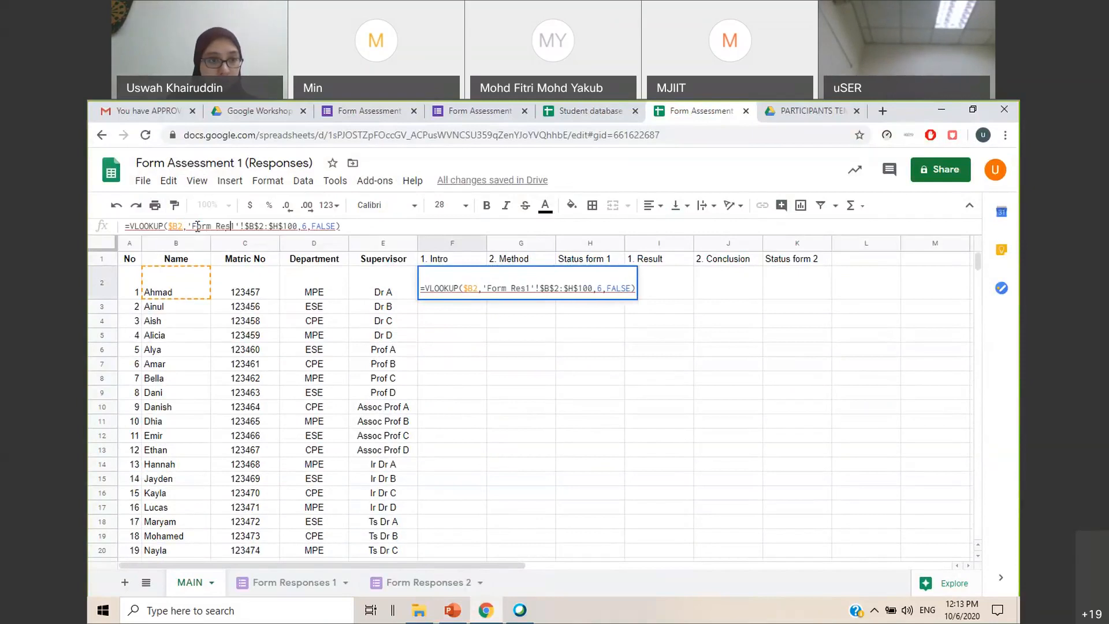
text(s)
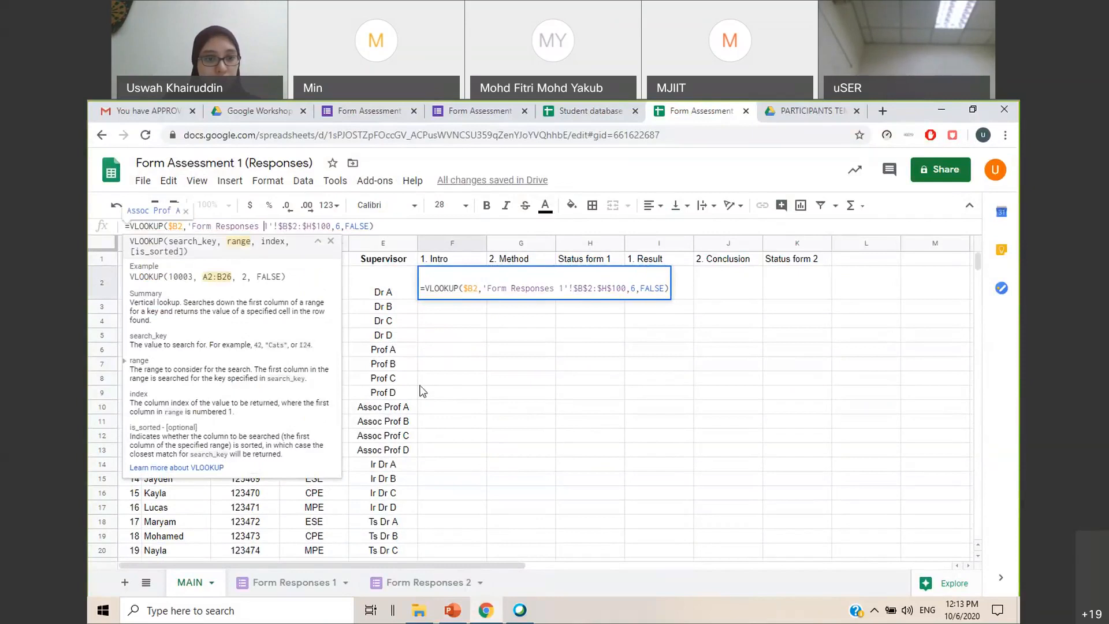
click(317, 243)
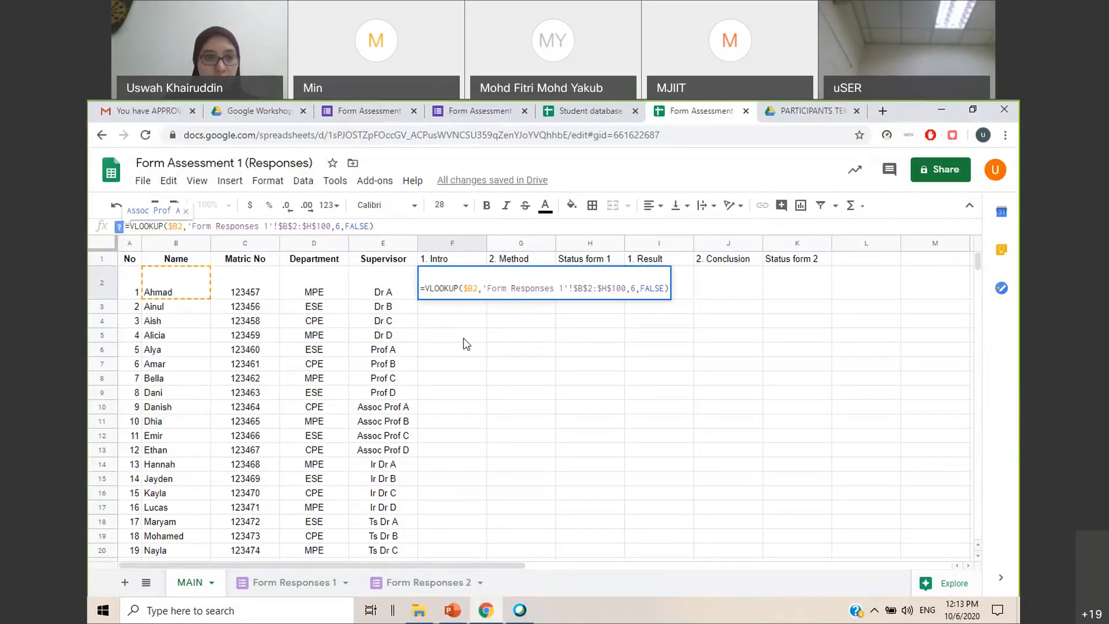
key(Return)
click(464, 338)
click(477, 283)
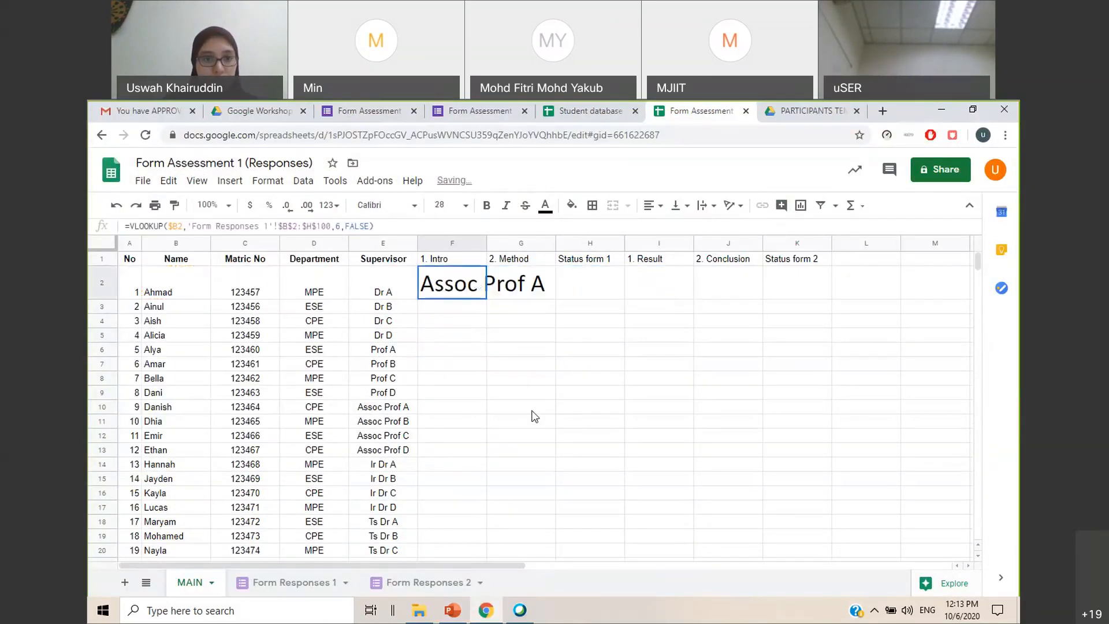
Narrow the Name, Matric No, Department, Supervisor's name, Project Title and Examiner's name columns on the Form Responses 1 sheet
click(310, 583)
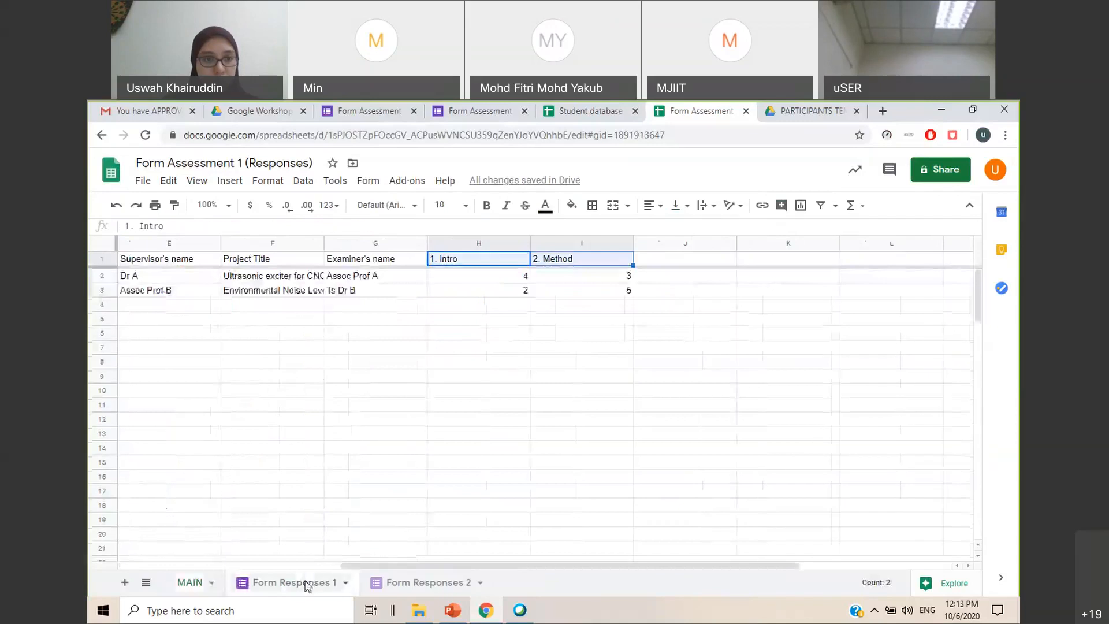
click(369, 328)
drag(426, 568, 231, 567)
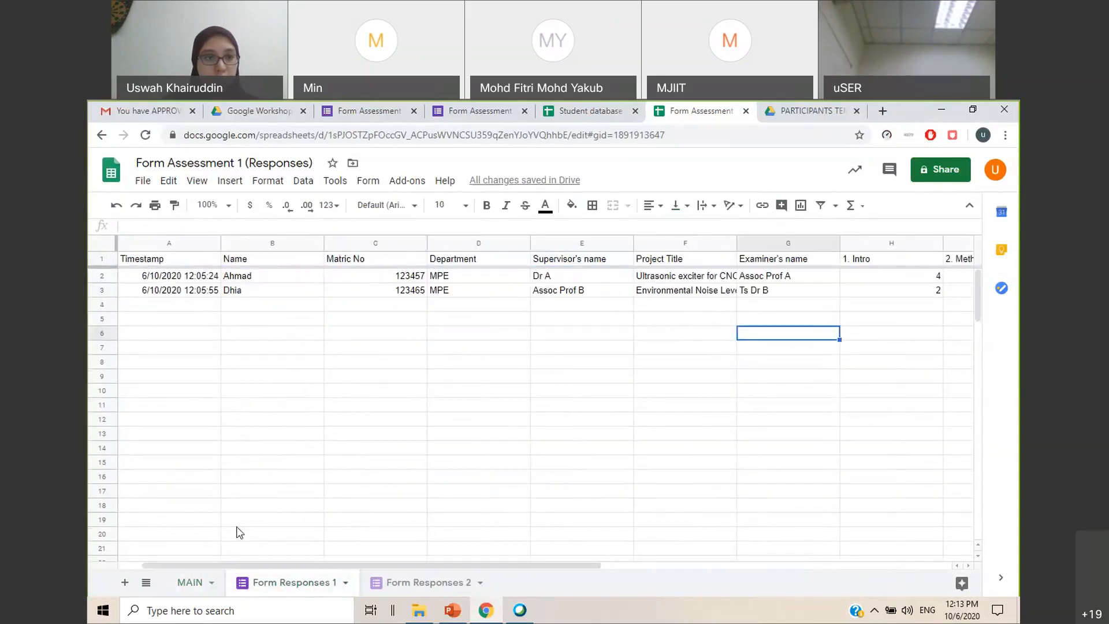
drag(324, 243, 272, 243)
drag(376, 243, 320, 242)
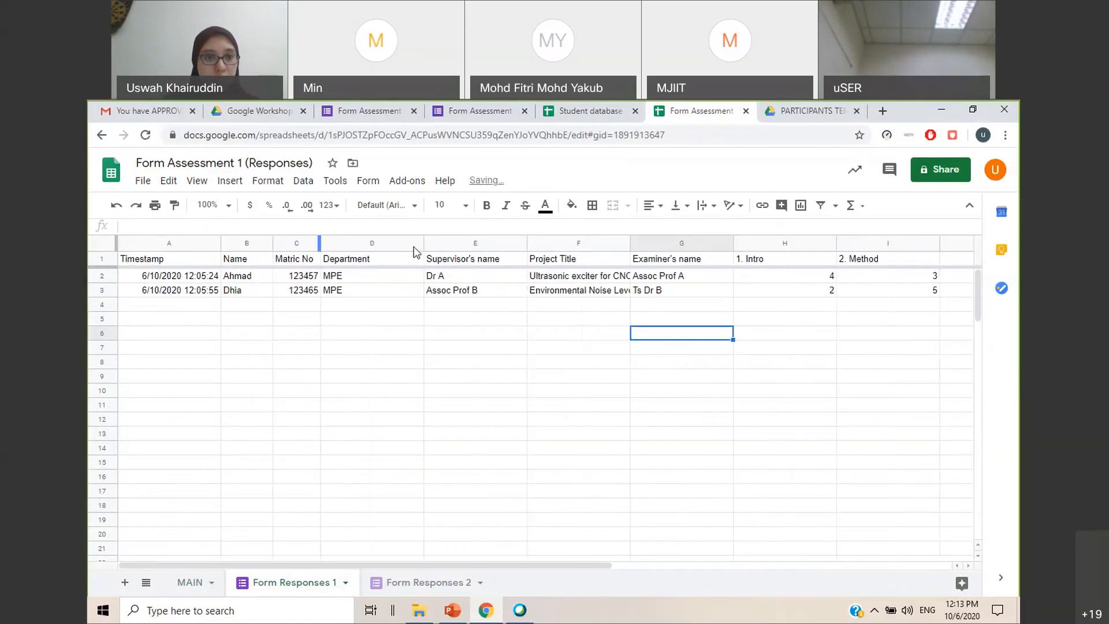
drag(425, 243, 367, 242)
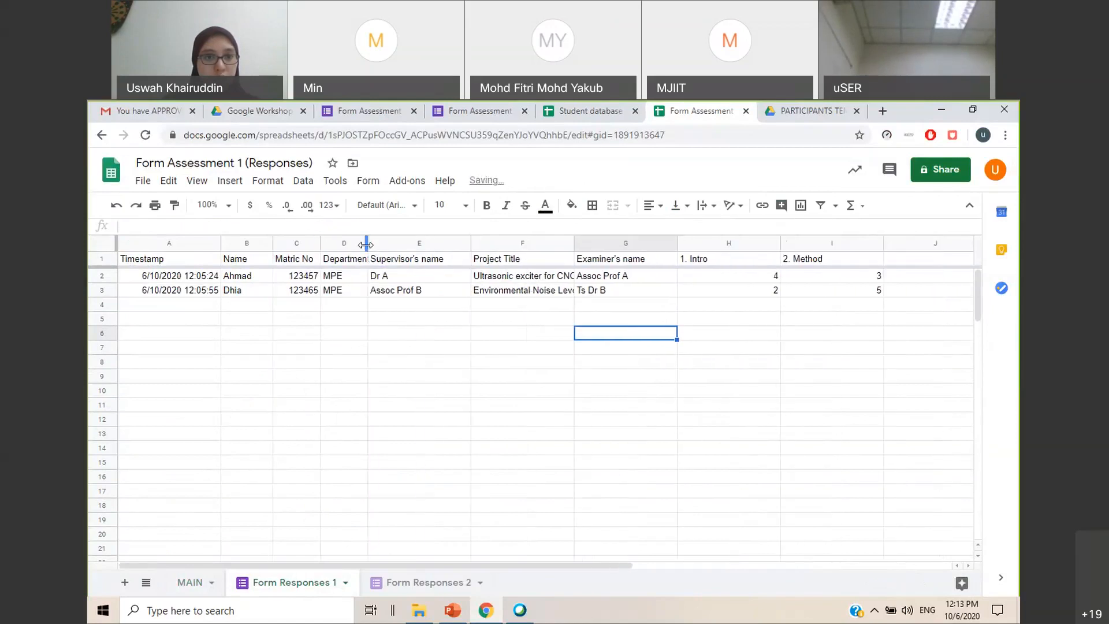
click(467, 242)
drag(469, 241, 439, 243)
drag(543, 242, 499, 243)
drag(601, 243, 546, 243)
click(683, 412)
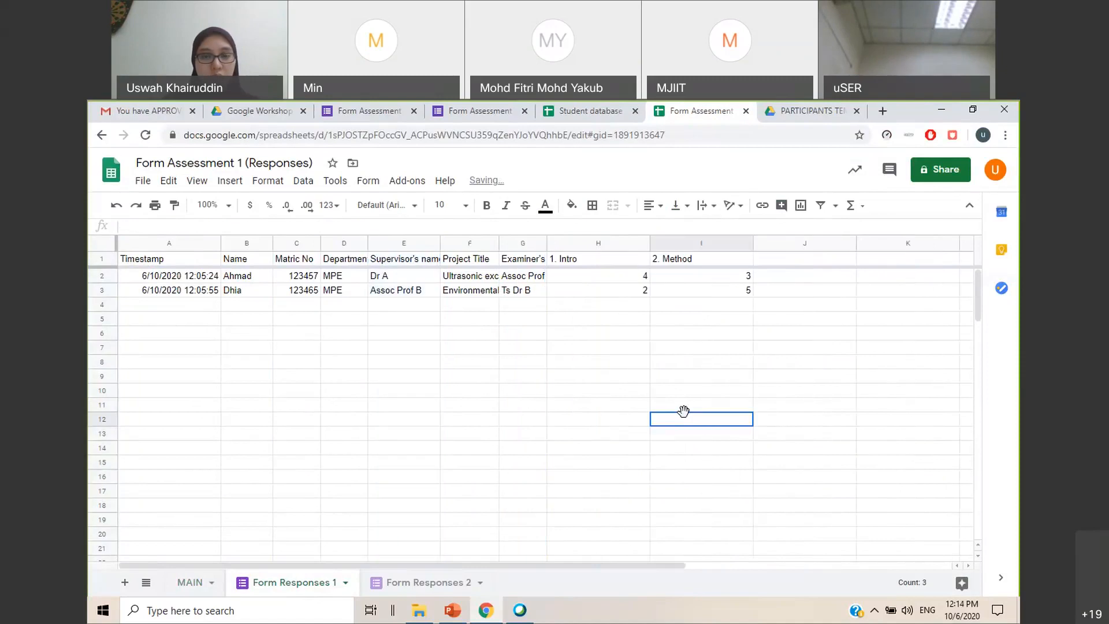
Count the columns between Name and the 1. Intro and 2. Method marks in row 2 of Form Responses 1
click(630, 276)
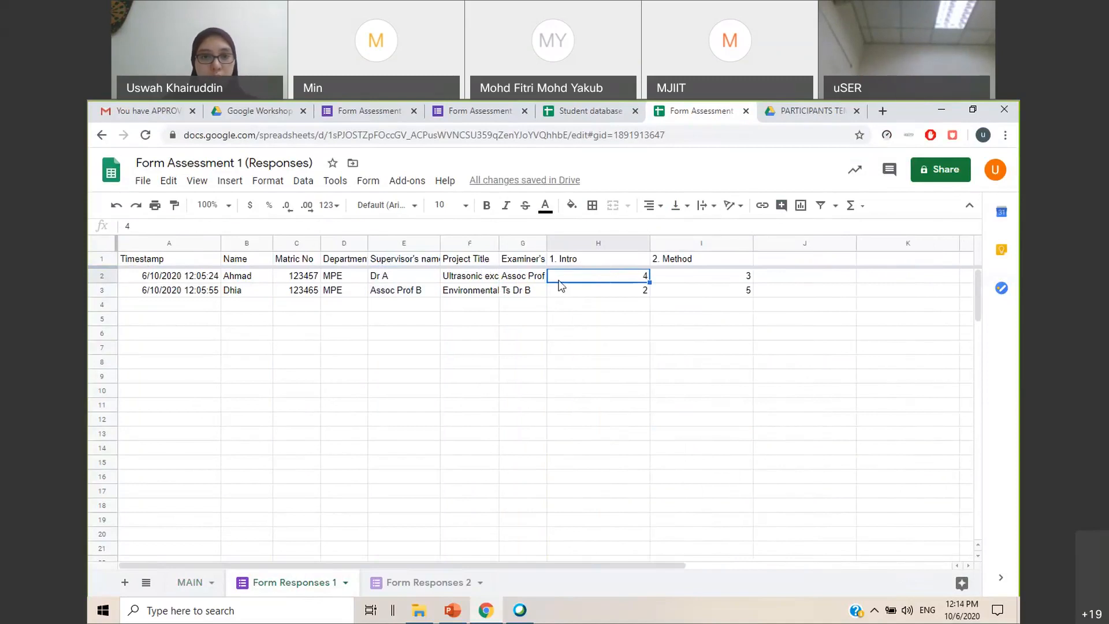
key(Left)
key(Left)
key(Left)
key(Left)
key(Left)
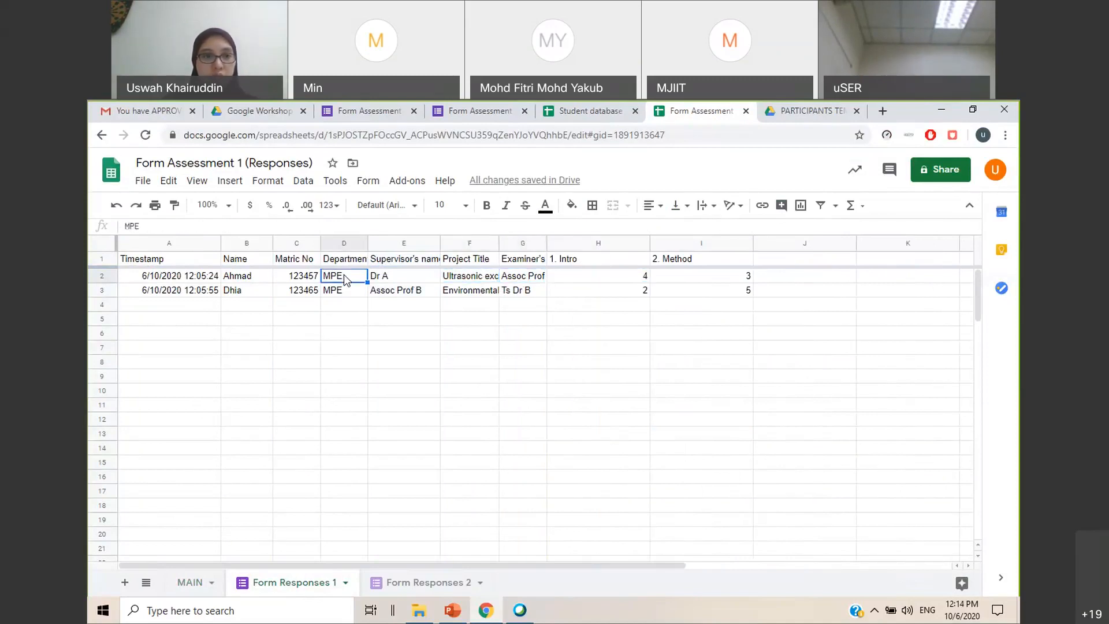
key(Left)
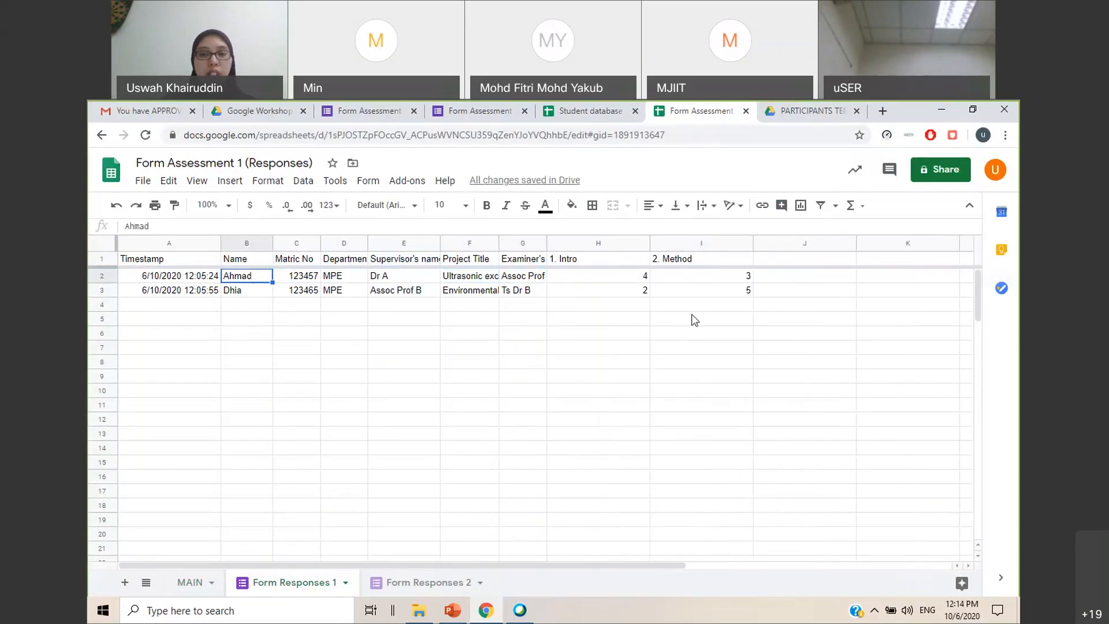
click(704, 277)
key(Left)
key(Left)
key(Left)
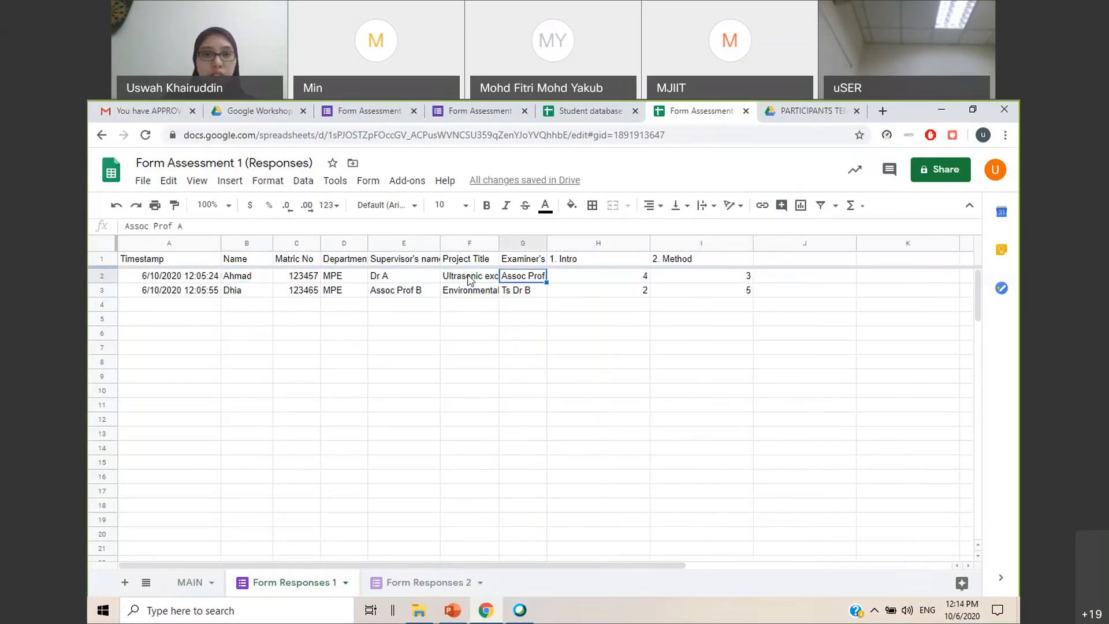
key(Left)
key(Left)
key(Left)
click(437, 390)
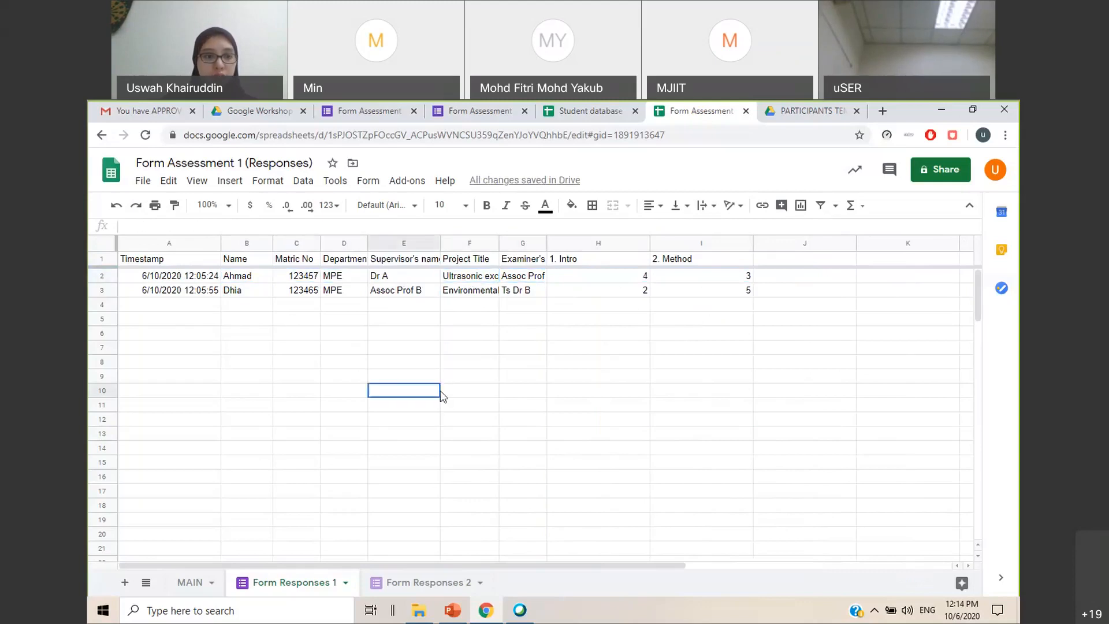
Return to MAIN and set the column index in F2's VLOOKUP formula to 7
click(185, 584)
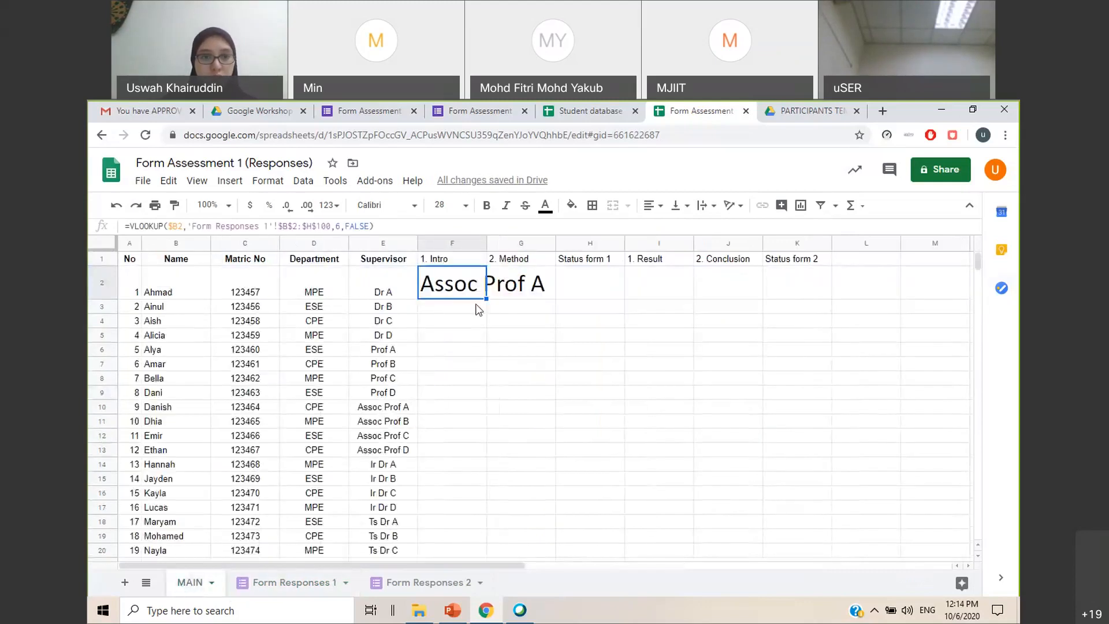
double_click(340, 226)
text(7)
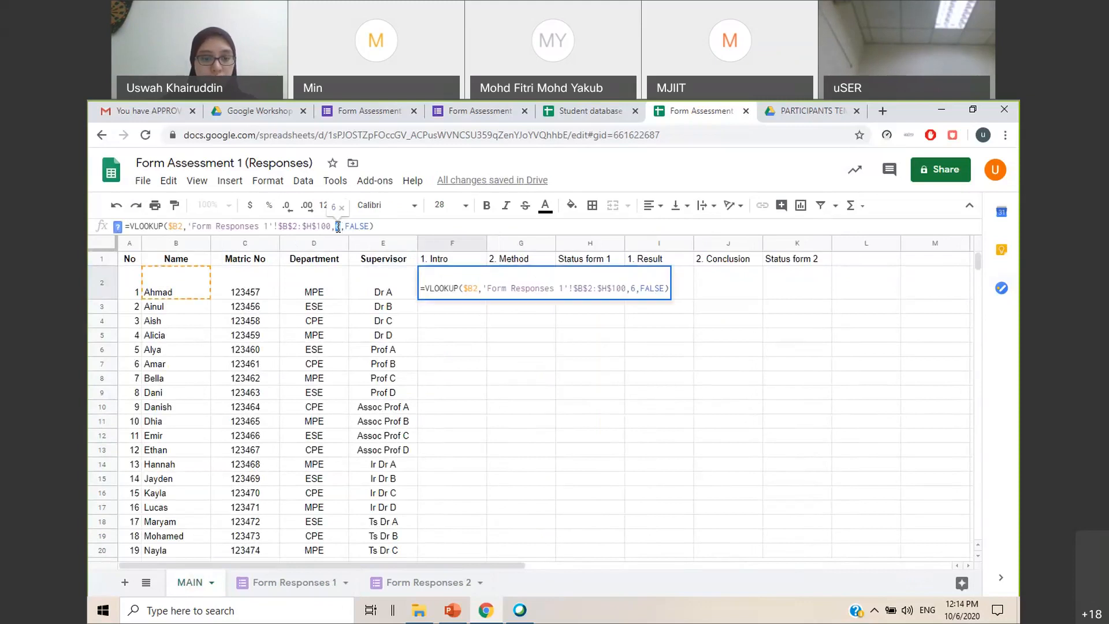
key(Return)
click(577, 378)
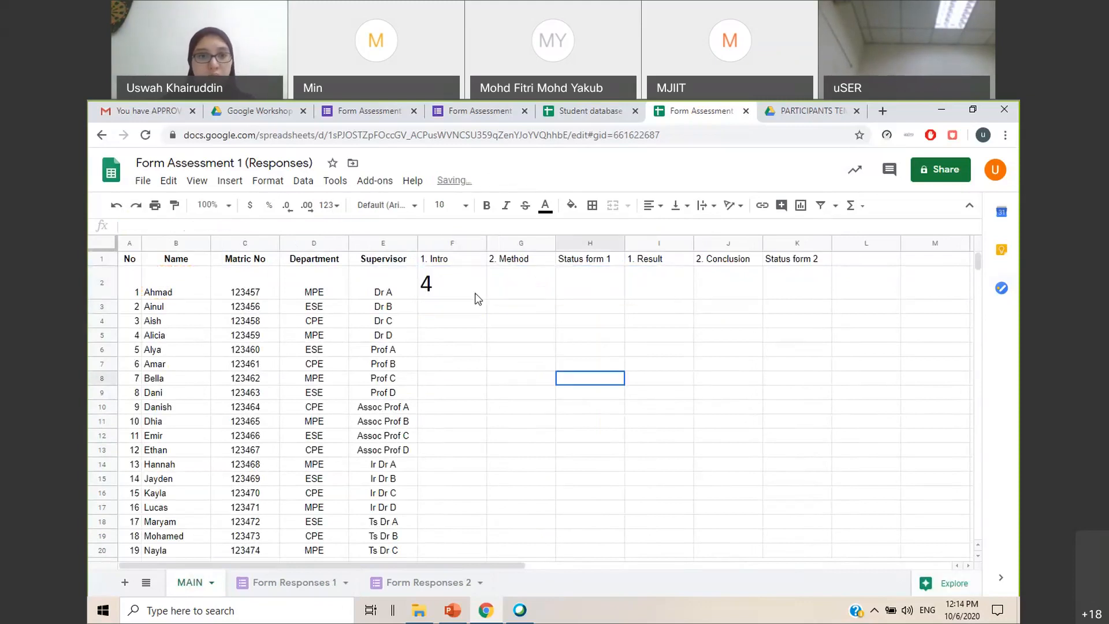
Fill F2's formula into G2 under 2. Method, set its column index to 8, and compare the two cells' formulas
click(484, 293)
drag(486, 299, 541, 312)
click(523, 292)
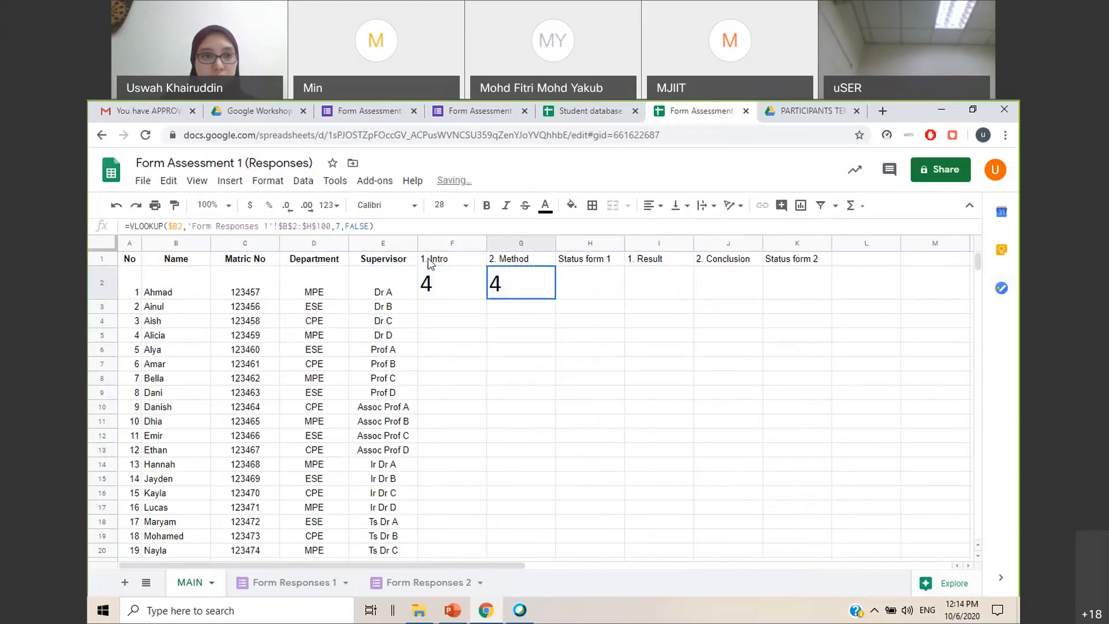
double_click(338, 226)
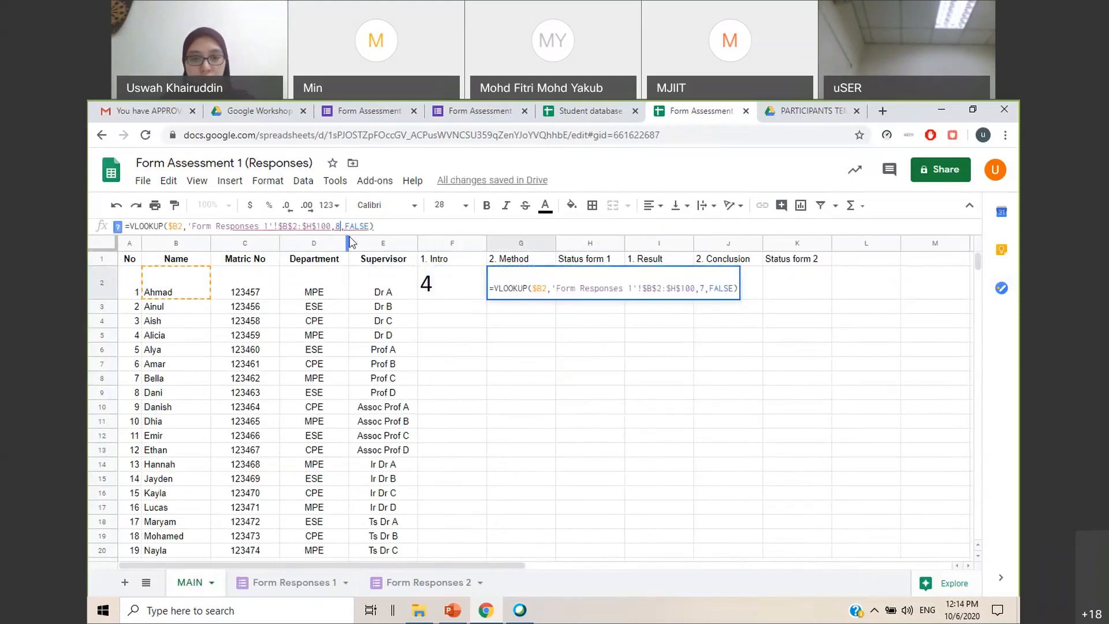
key(Return)
click(510, 289)
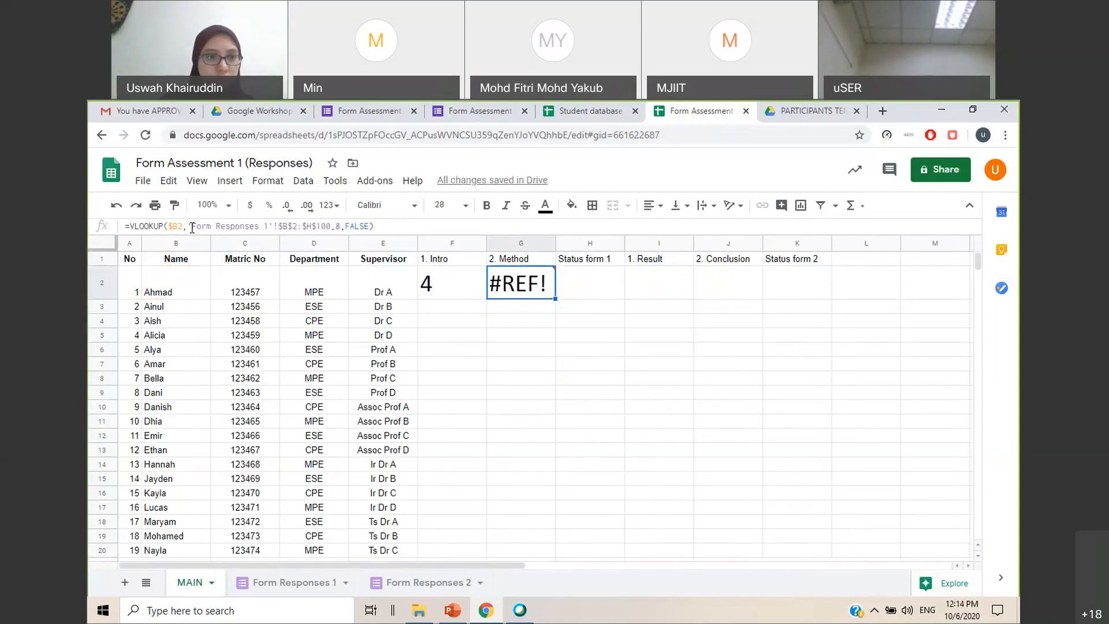
click(439, 290)
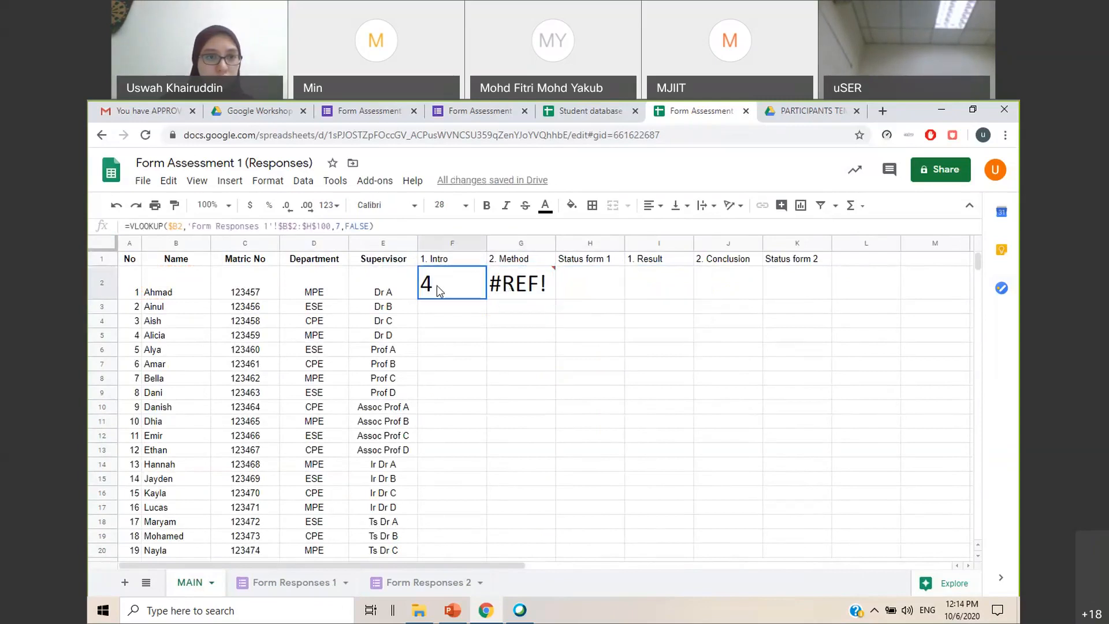
click(501, 288)
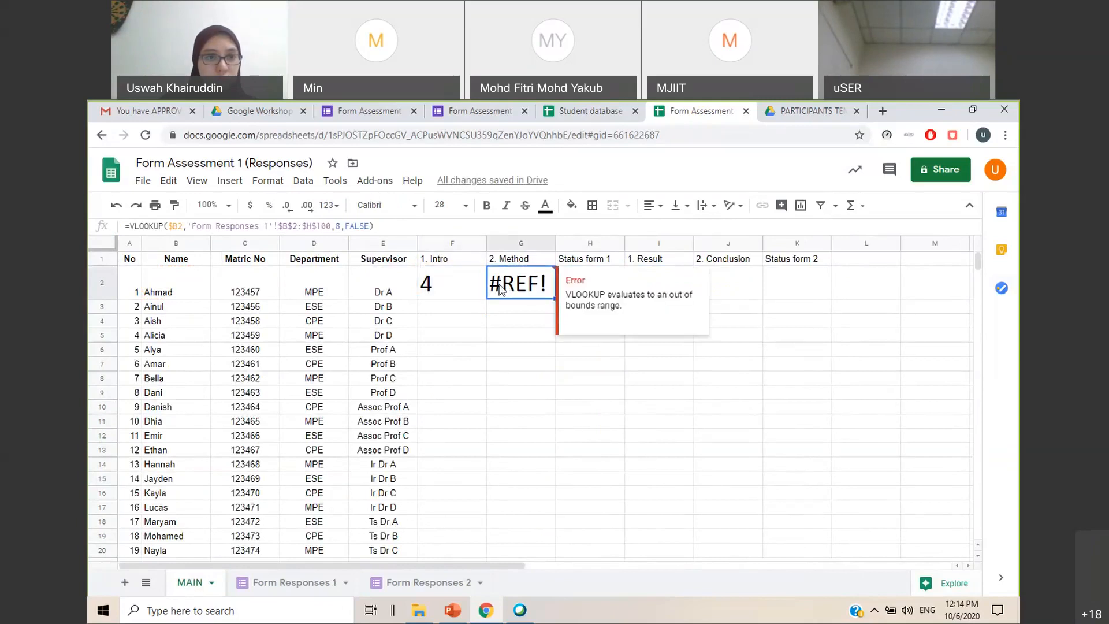
Recheck the VLOOKUP formulas in F2 and G2 on MAIN, including G2's error details
click(453, 292)
click(513, 298)
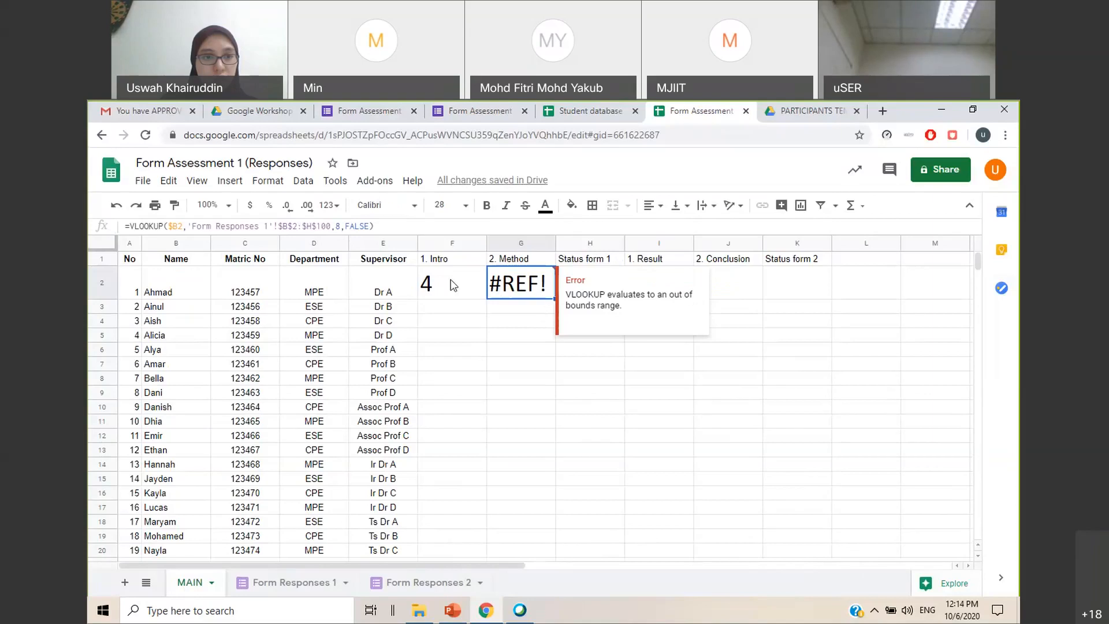
click(456, 287)
click(496, 288)
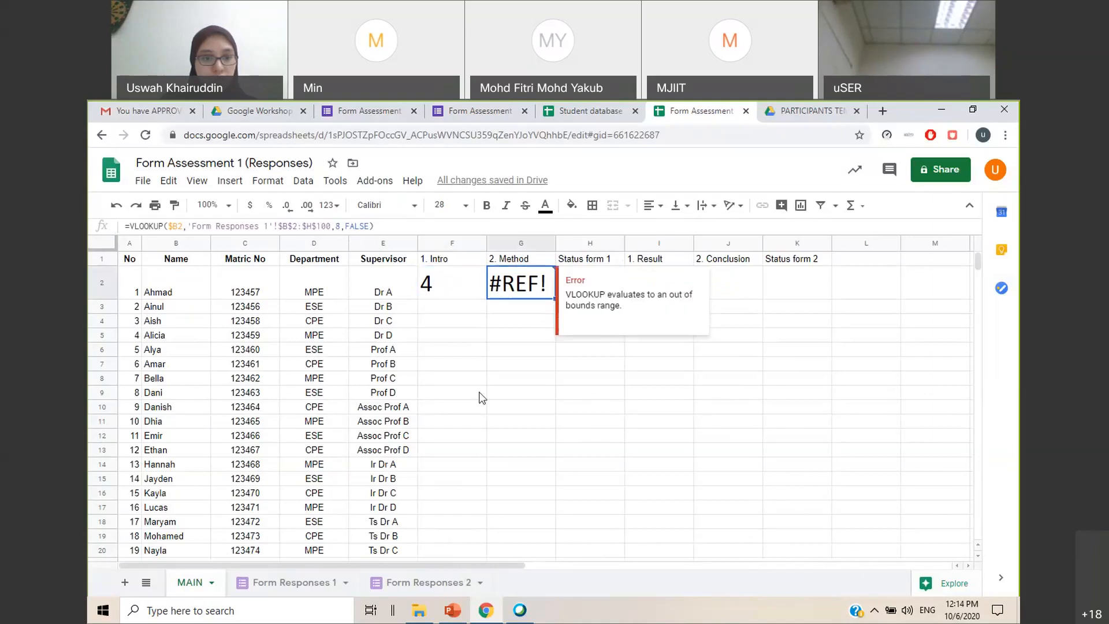
Count the columns in row 2 of Form Responses 1 up to the 2. Method mark
click(320, 585)
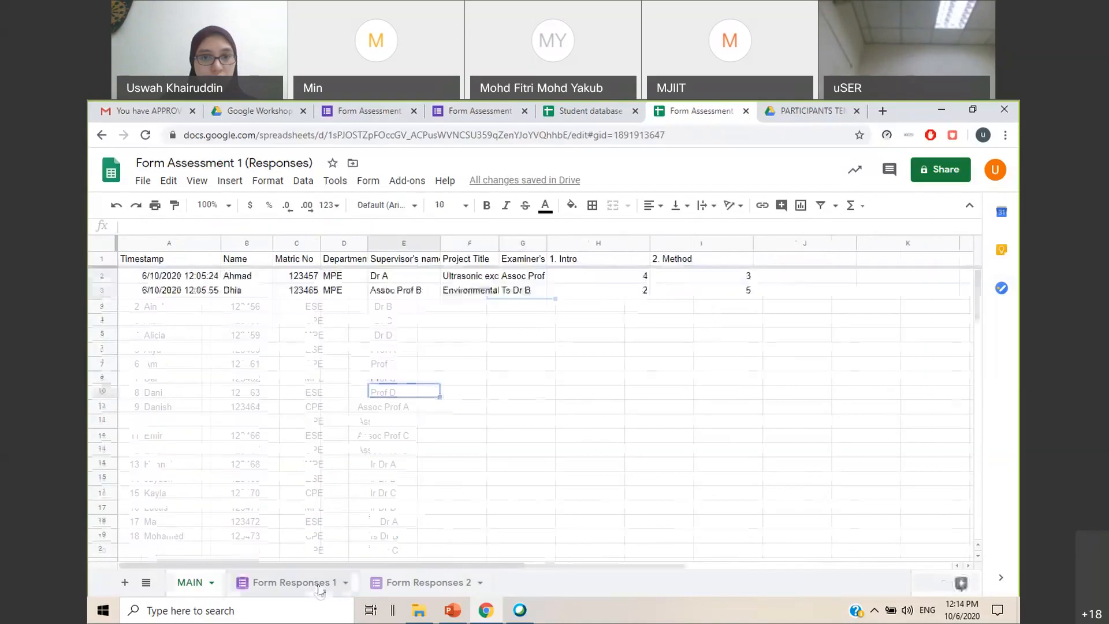
click(690, 283)
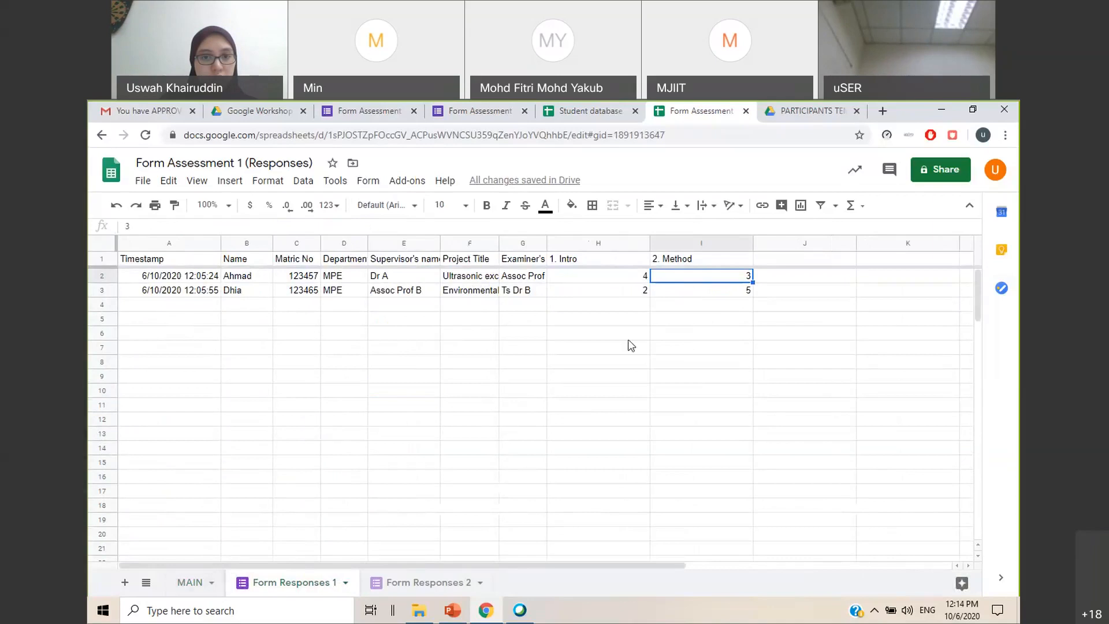
click(297, 278)
click(325, 280)
click(391, 278)
click(465, 280)
click(525, 280)
click(588, 279)
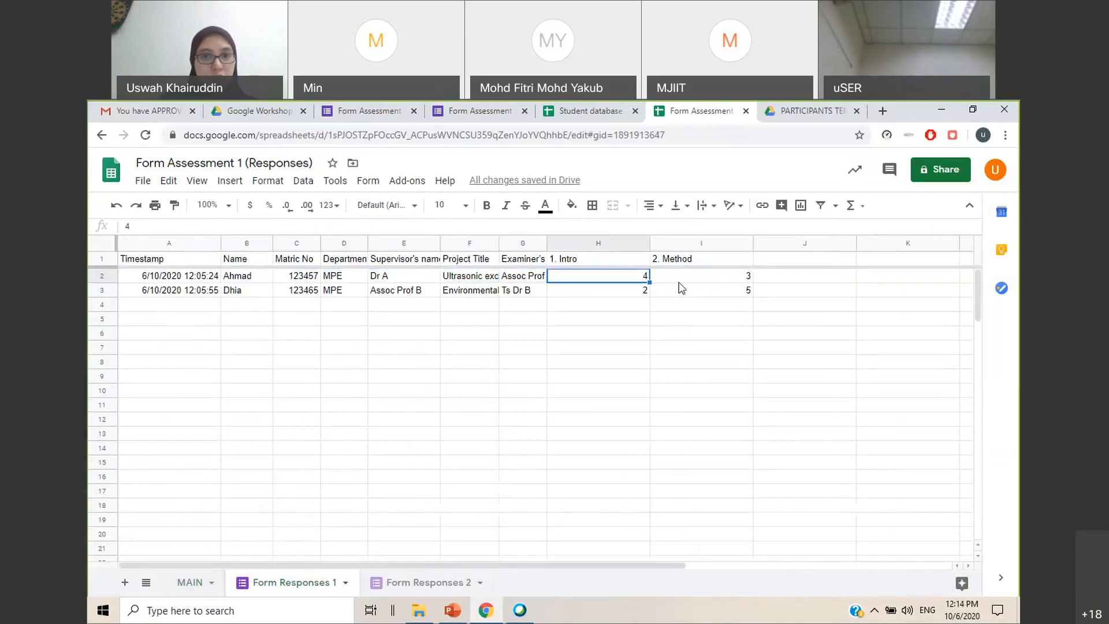
click(682, 280)
click(714, 320)
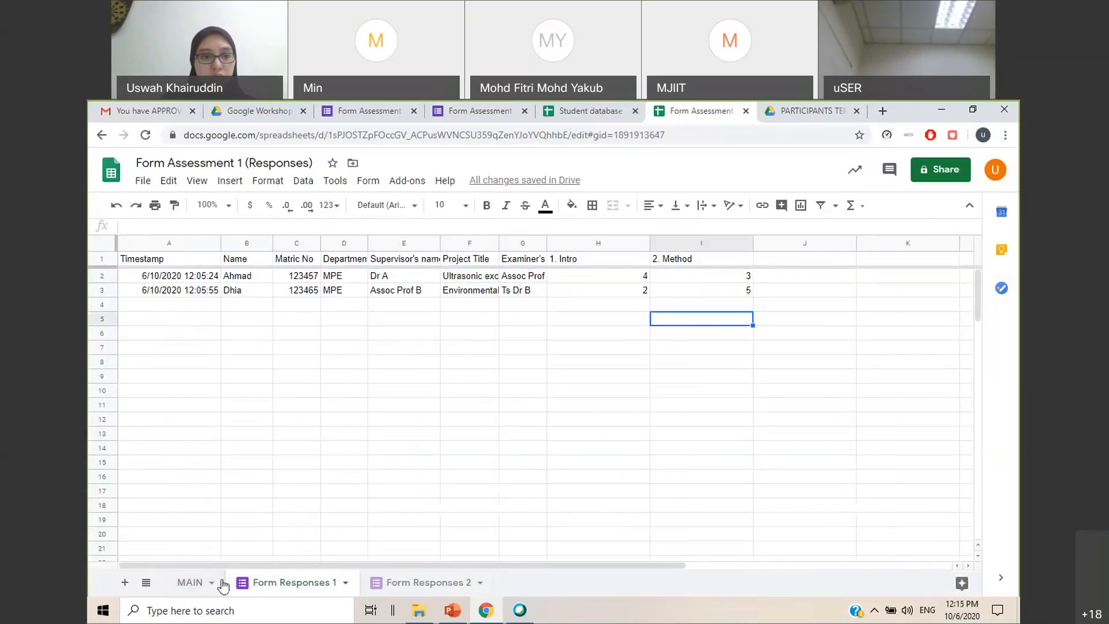
Extend the lookup range in G2's VLOOKUP formula on MAIN to $B$2:$I$100 so it covers the 2. Method column
click(194, 582)
click(288, 583)
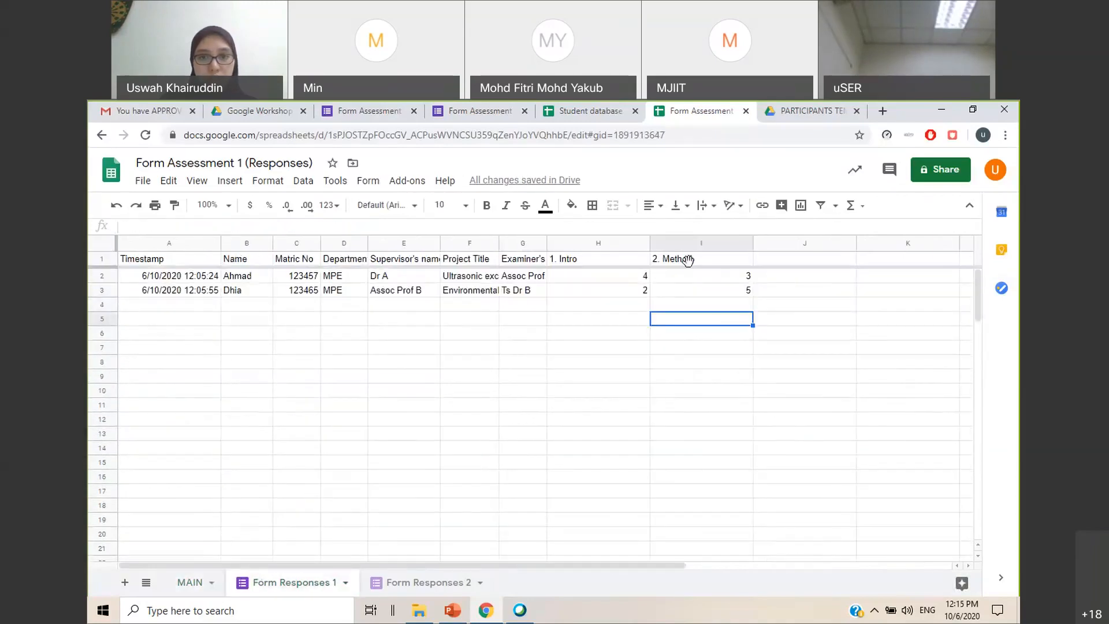
click(691, 243)
click(191, 583)
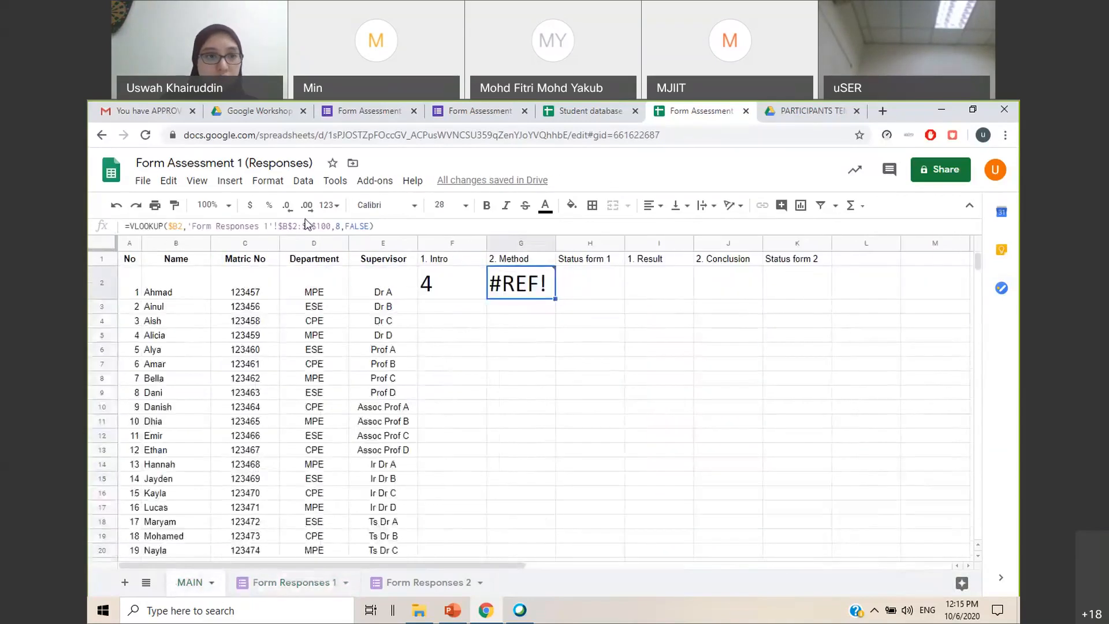
click(311, 224)
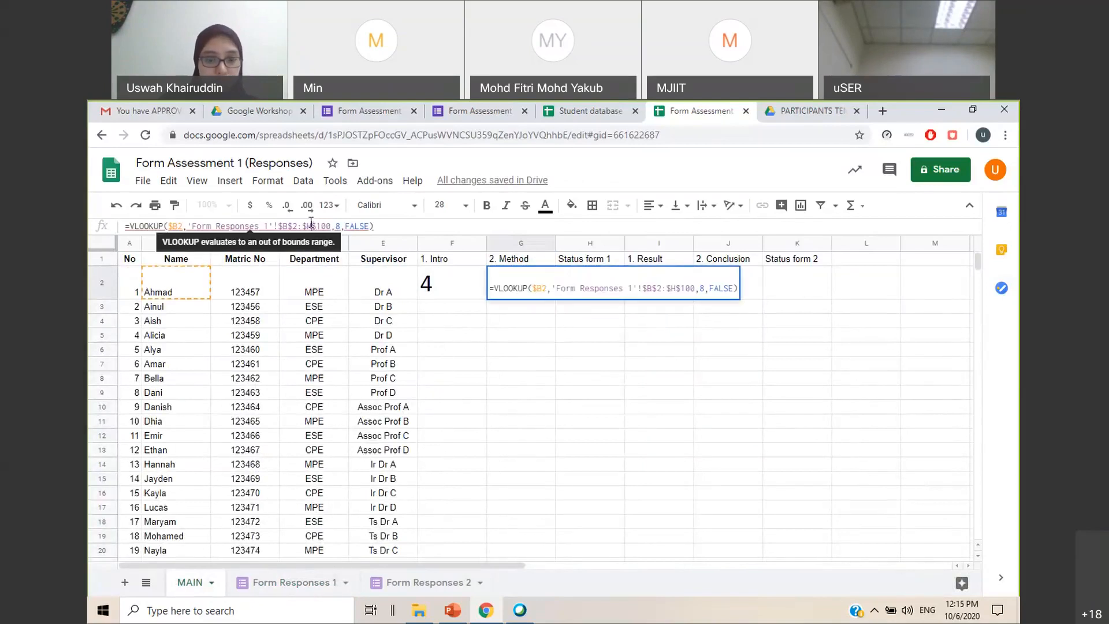
key(Return)
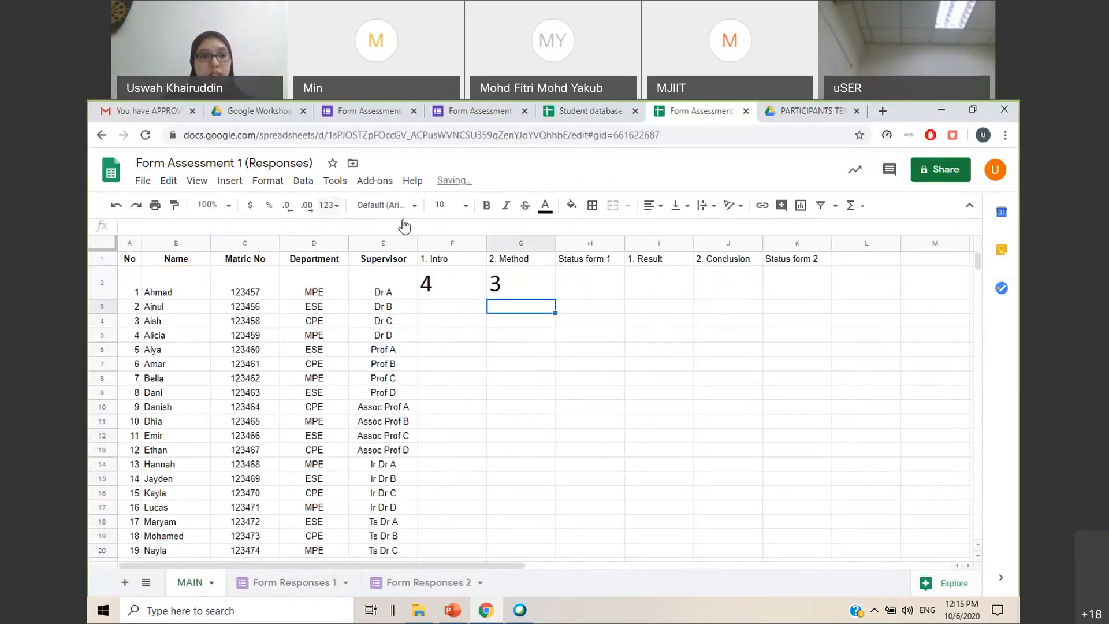
Reduce the height of row 2 on MAIN
click(102, 283)
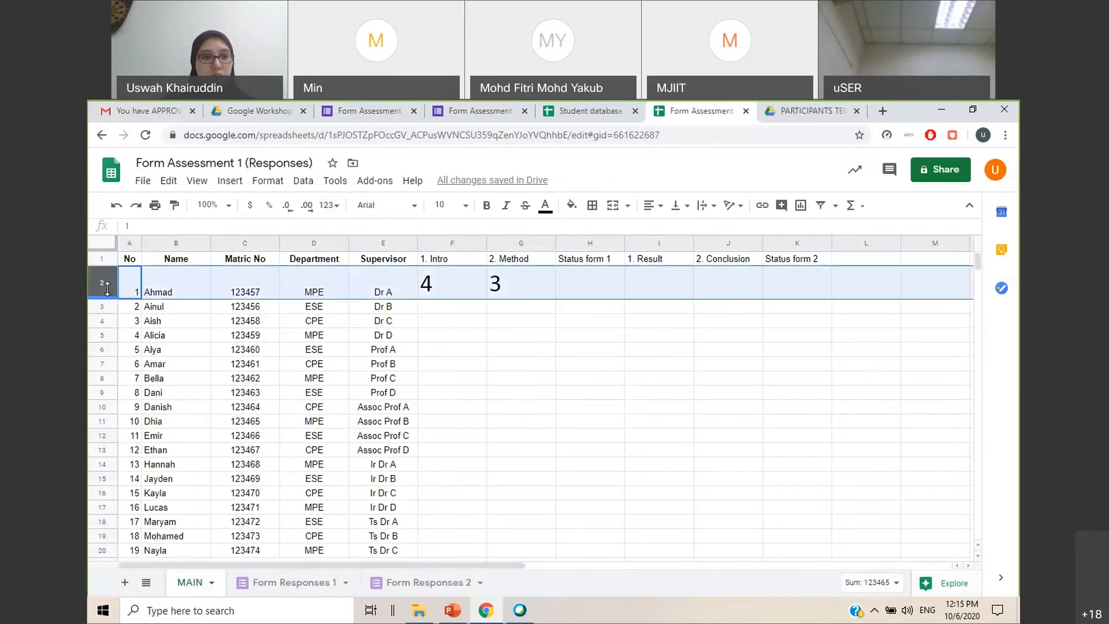
drag(108, 298, 107, 289)
click(516, 381)
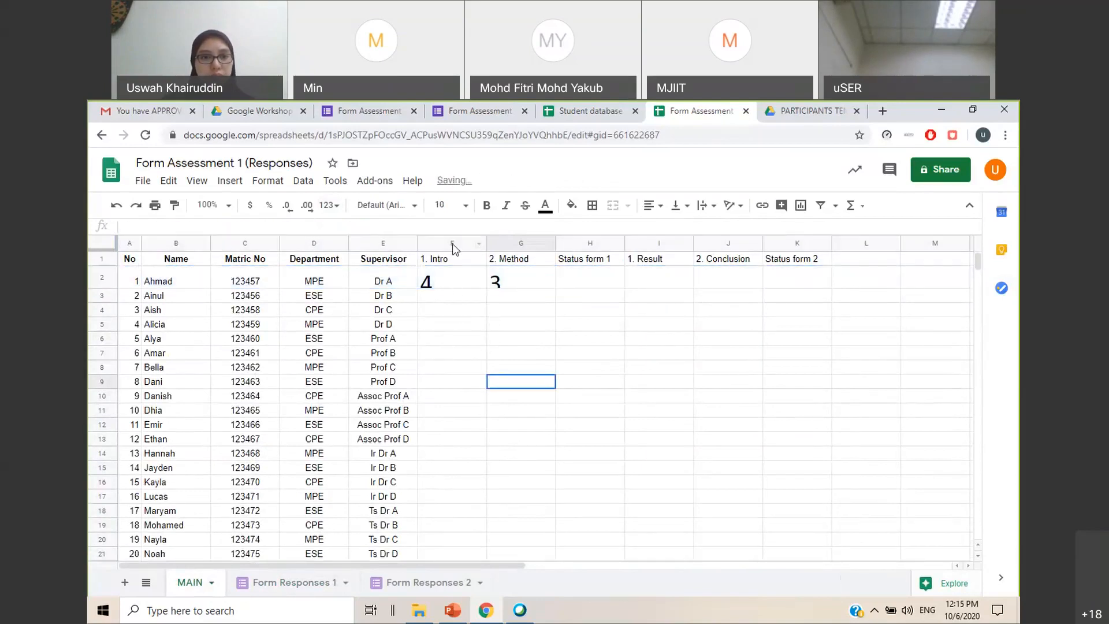
Set the font size of the 1. Intro and 2. Method columns to 11
drag(453, 244, 520, 243)
click(465, 206)
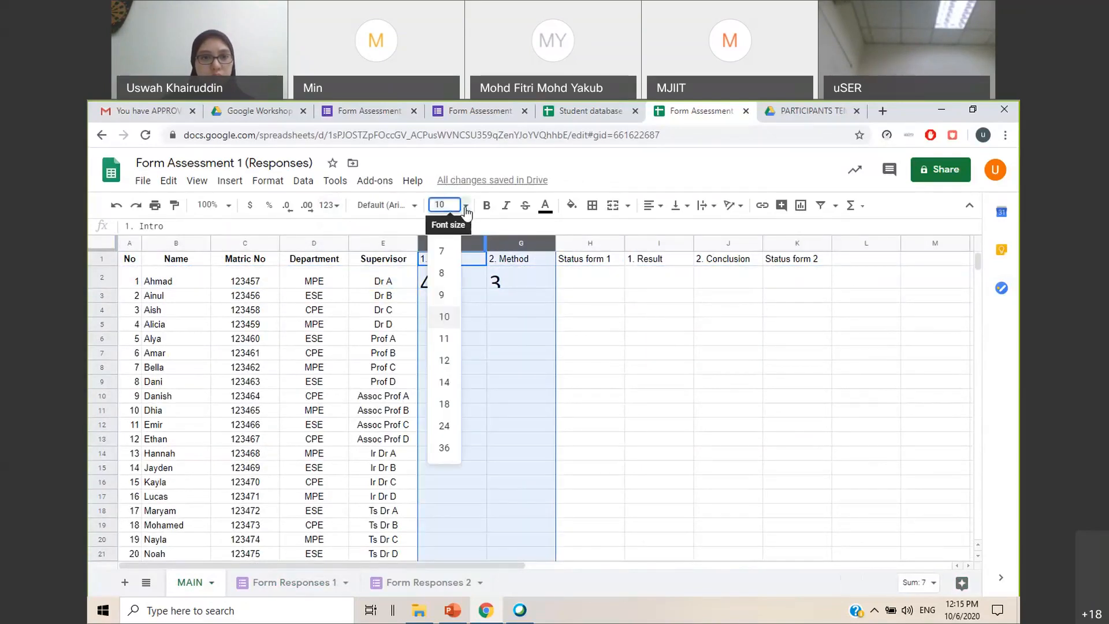
click(443, 274)
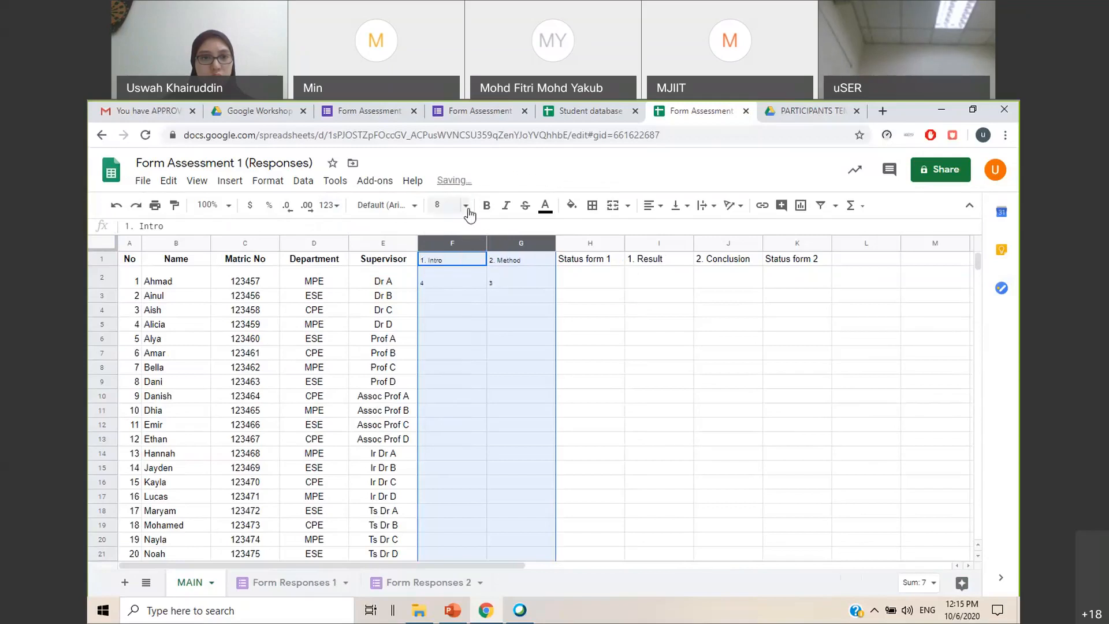
click(467, 207)
click(448, 336)
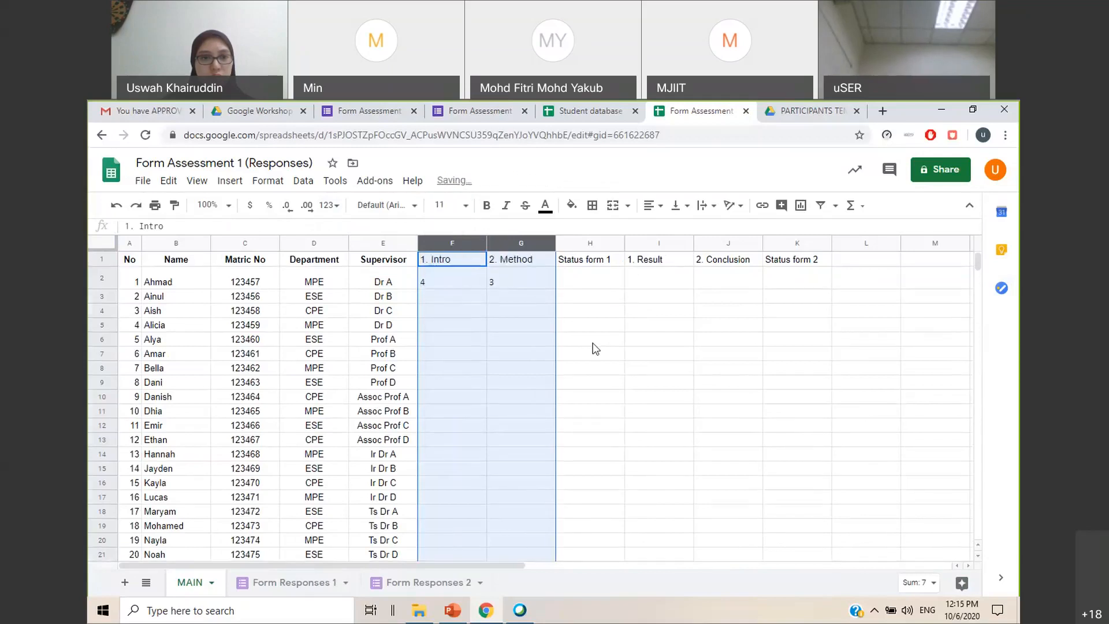
click(591, 341)
Narrow the 1. Intro and 2. Method columns on MAIN
click(511, 295)
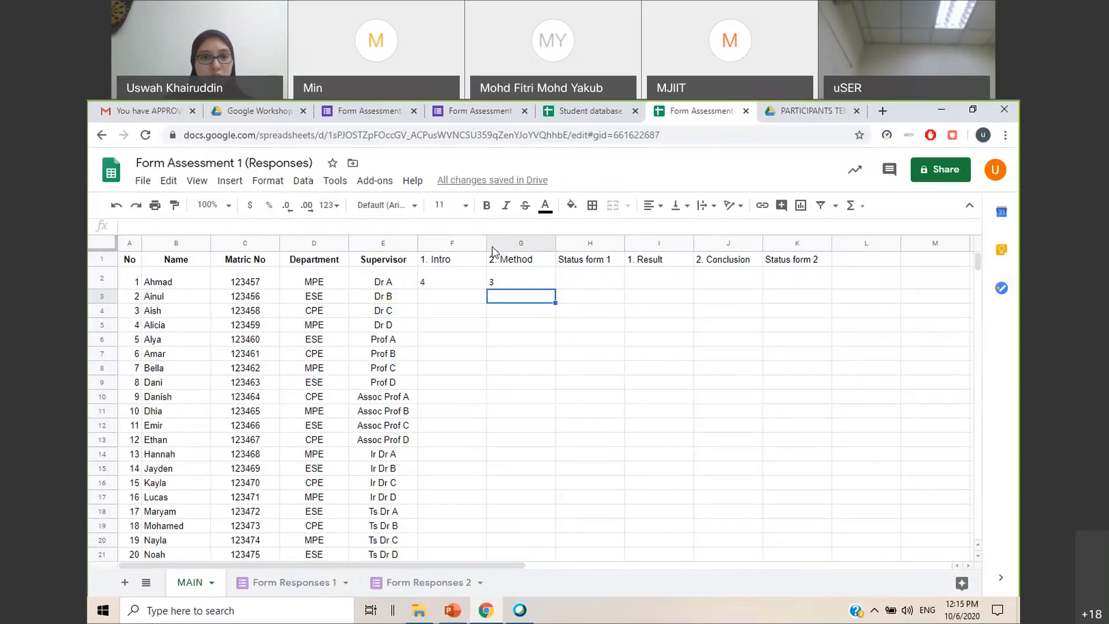
drag(486, 241, 474, 241)
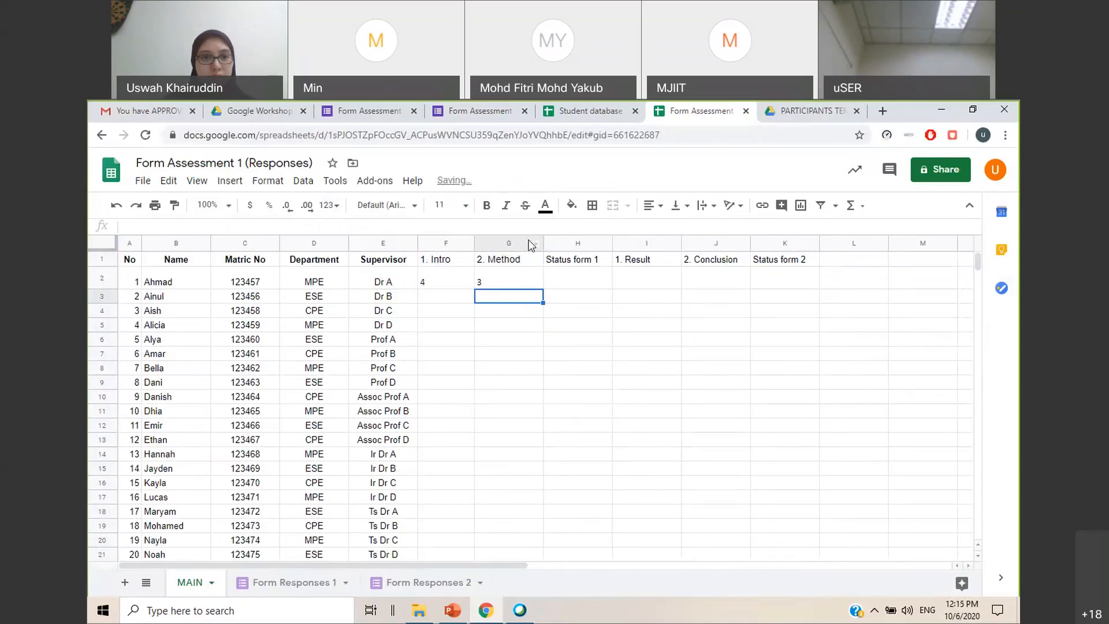
drag(542, 240, 533, 239)
click(601, 327)
Copy the lookup formulas from F2:G2 on MAIN into I2:J2 under 1. Result and 2. Conclusion
click(306, 583)
click(422, 452)
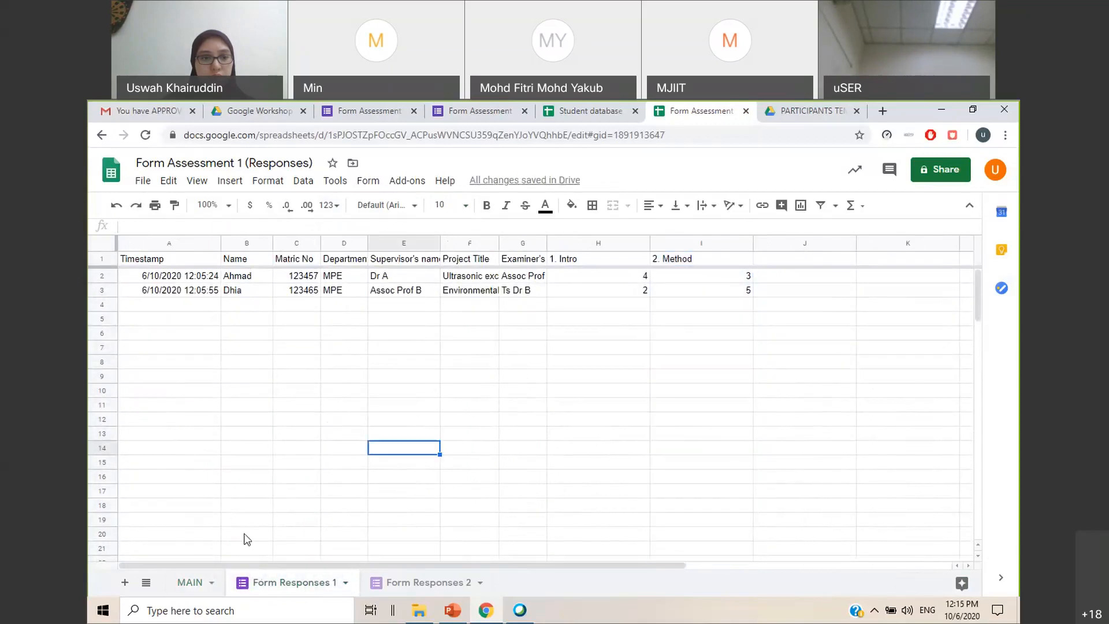
click(191, 582)
drag(463, 283, 527, 285)
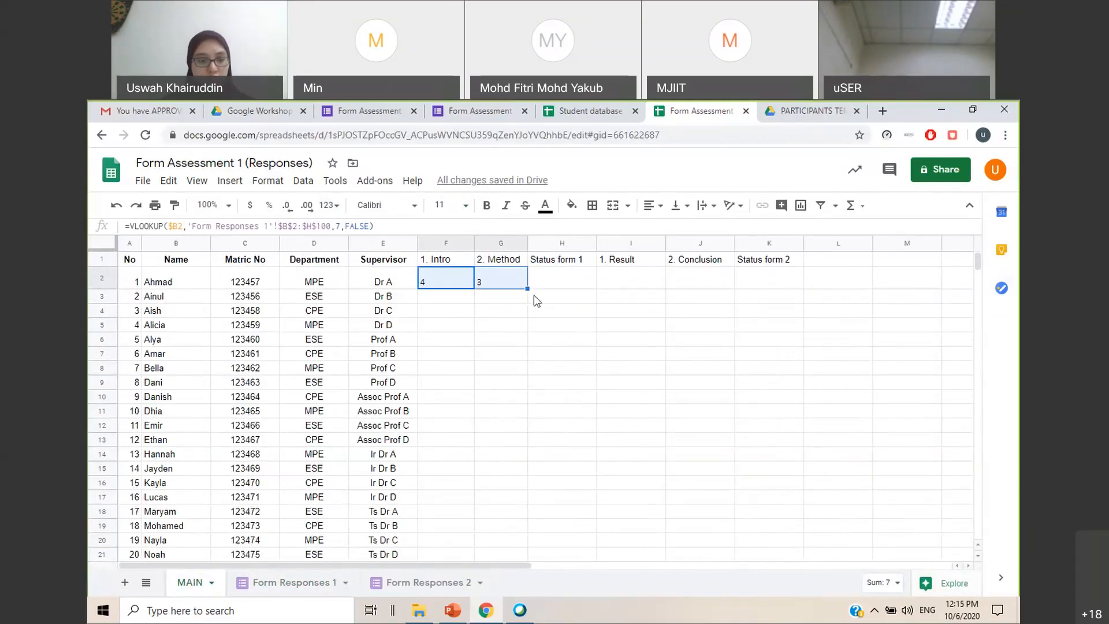
key(ctrl+c)
click(647, 283)
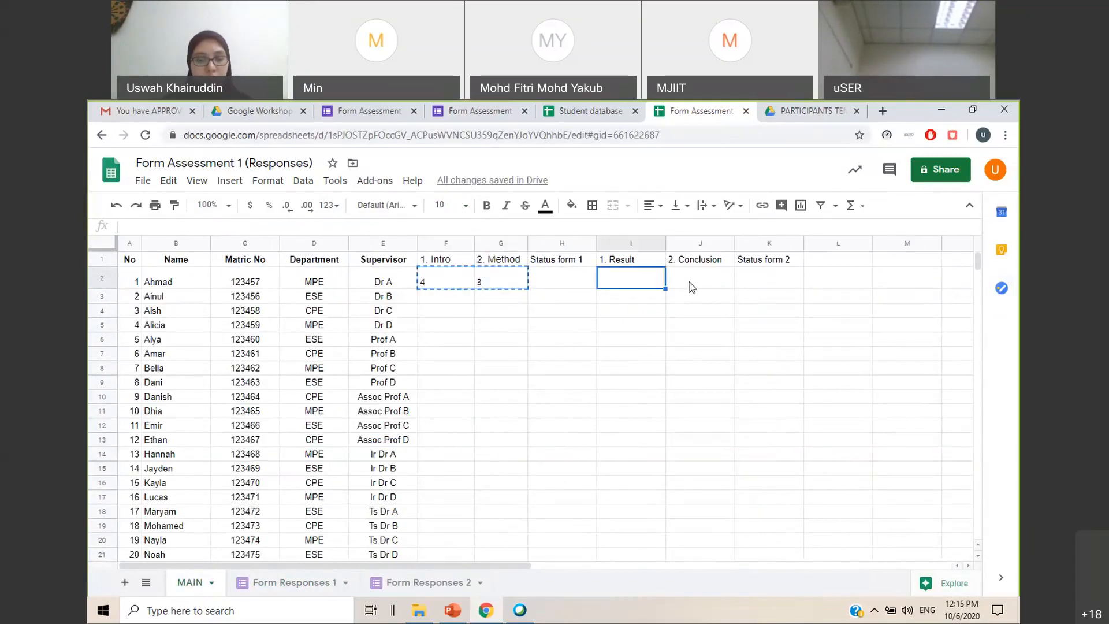
key(ctrl+v)
Change the sheet referenced by the VLOOKUP formulas in I2 and J2 to 'Form Responses 2'
click(639, 283)
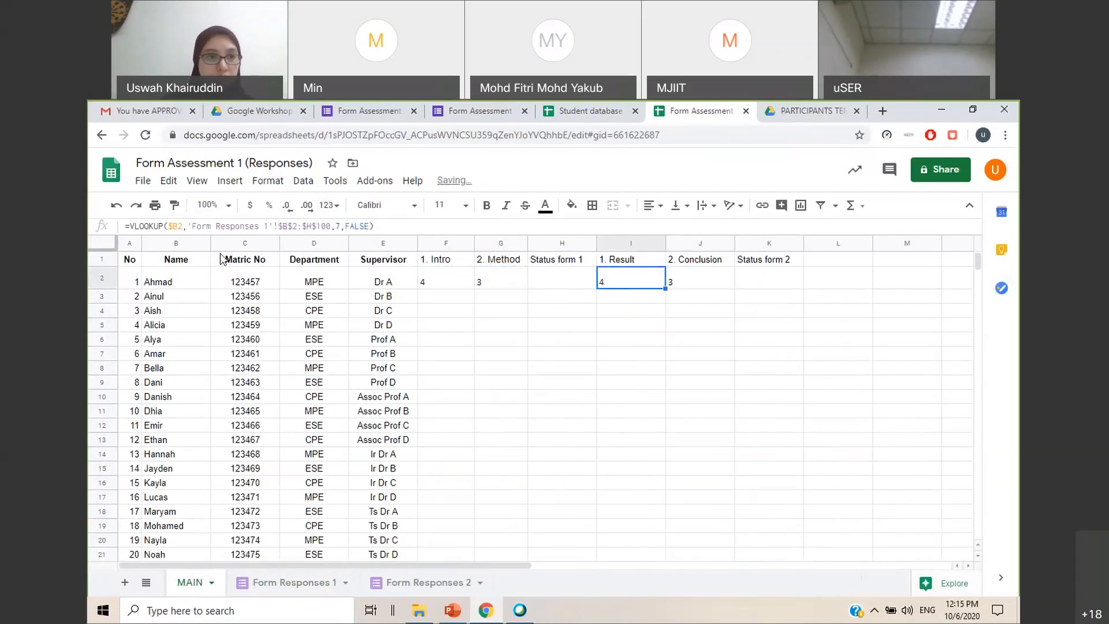
double_click(266, 226)
text(2)
key(Return)
click(698, 274)
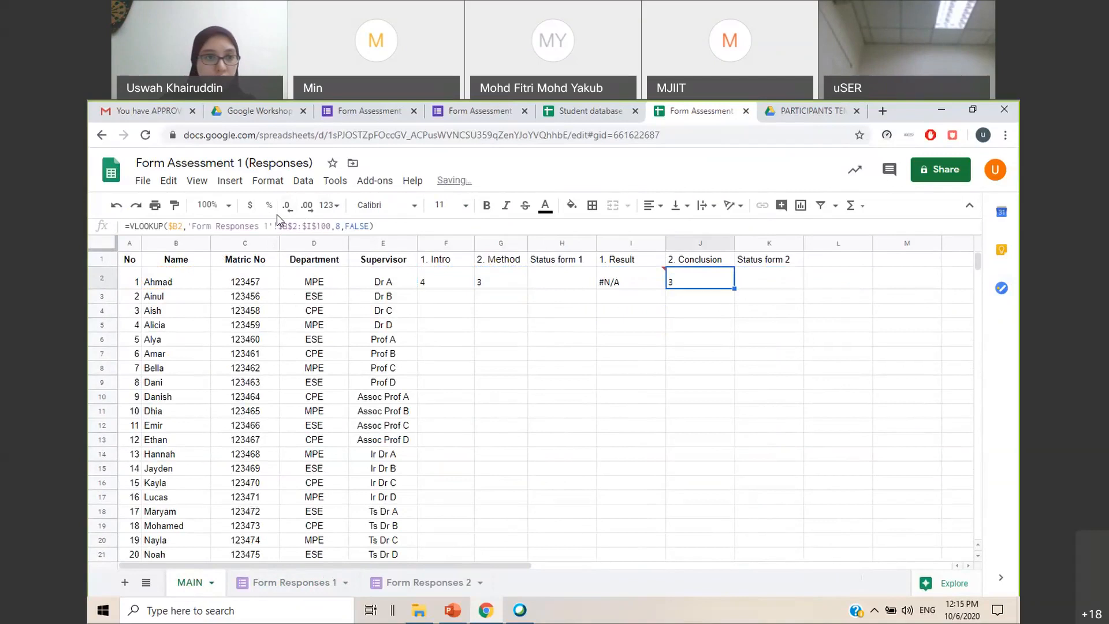
click(267, 226)
text(2)
key(Return)
click(631, 353)
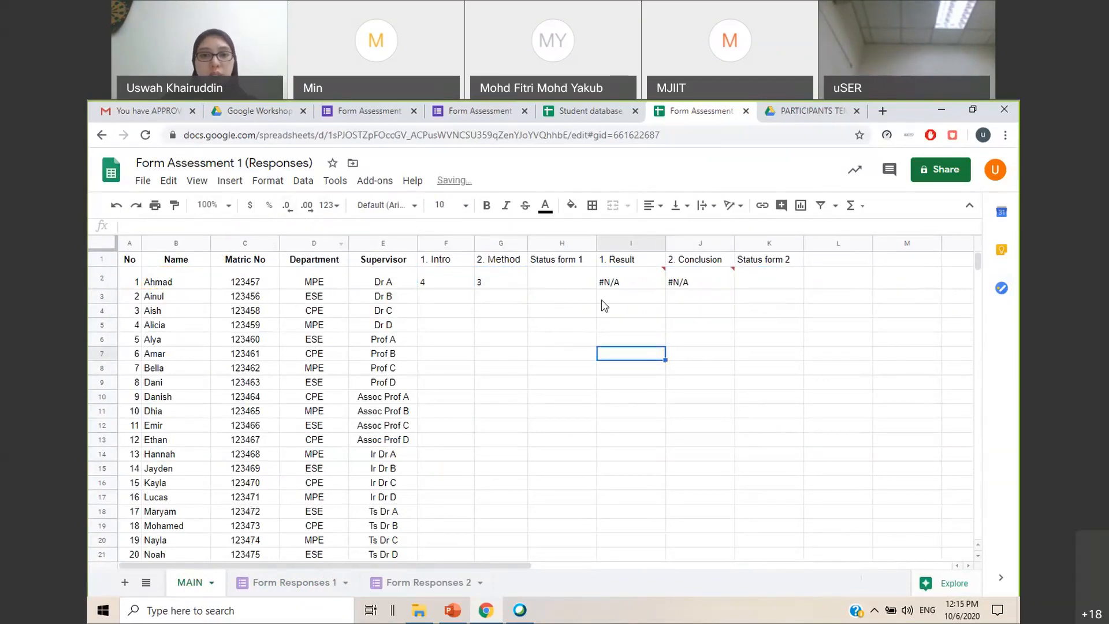
Read the error in I2, check which student names are listed in Form Responses 2, and return to MAIN
mouse_move(636, 285)
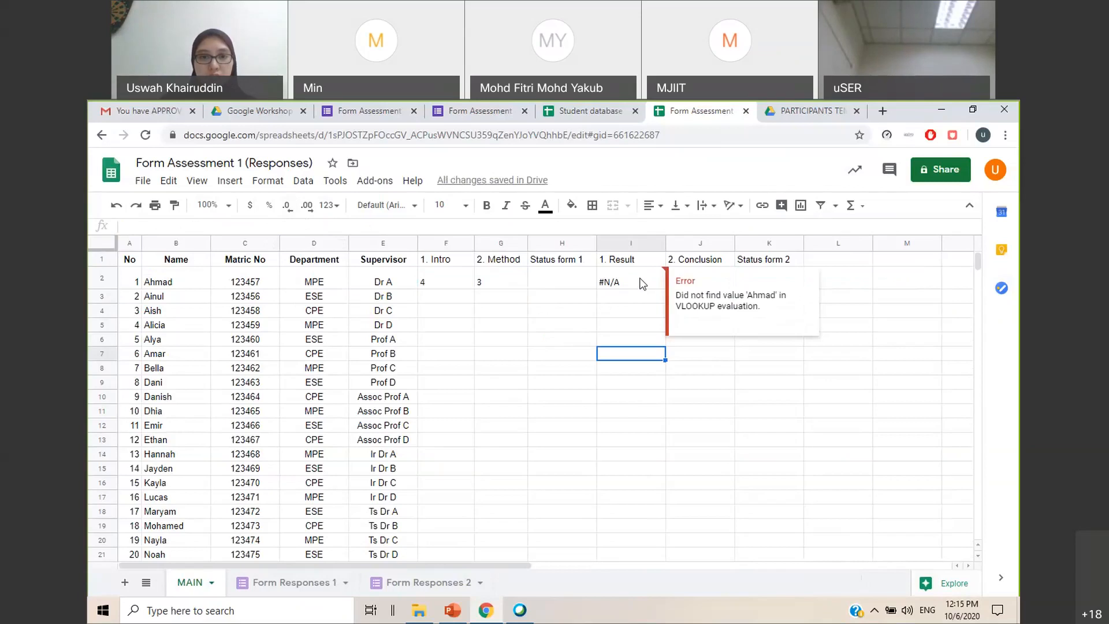
click(626, 285)
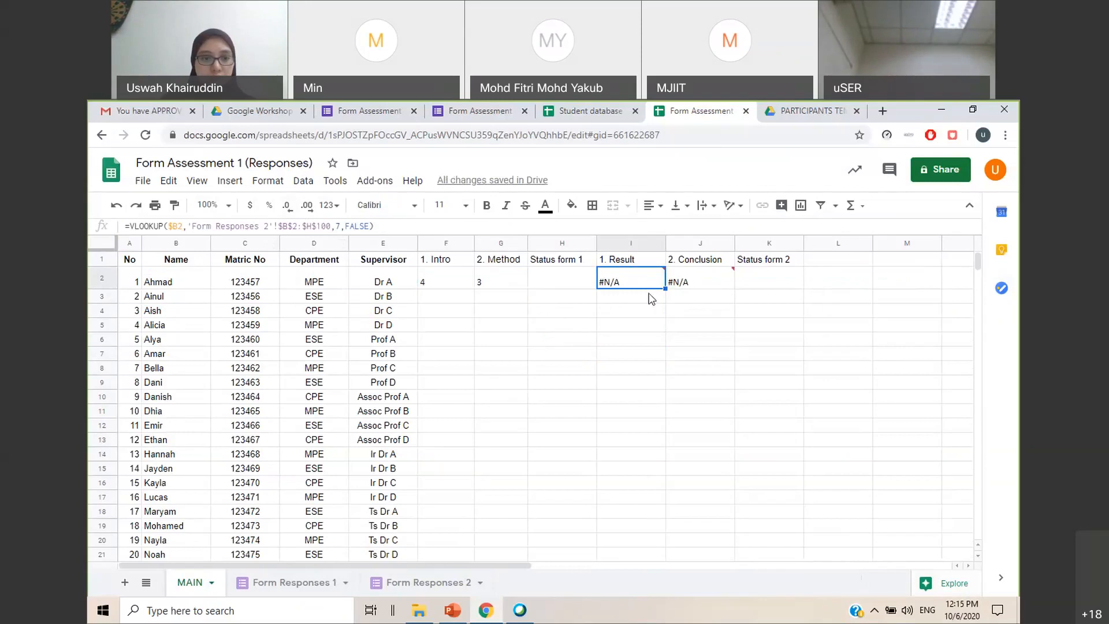
click(435, 584)
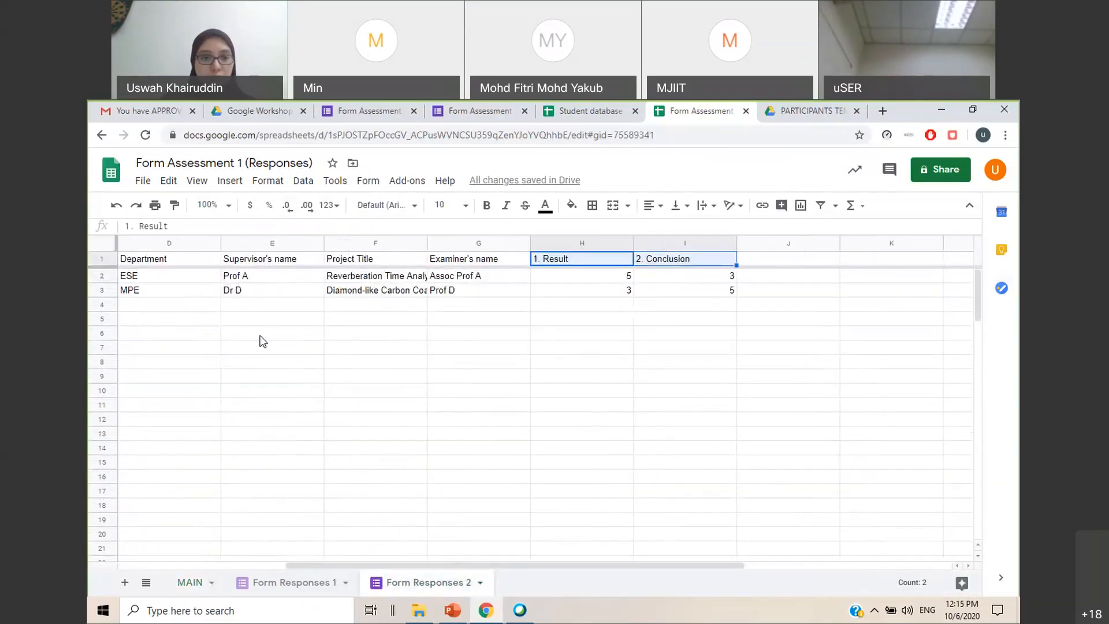
drag(536, 572, 370, 572)
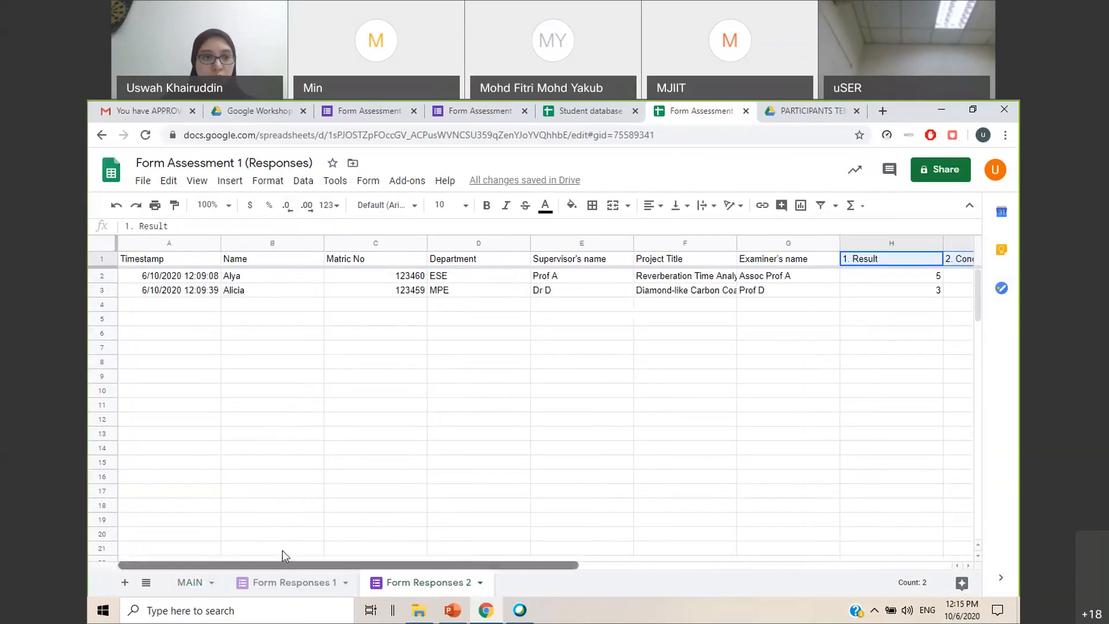
click(358, 335)
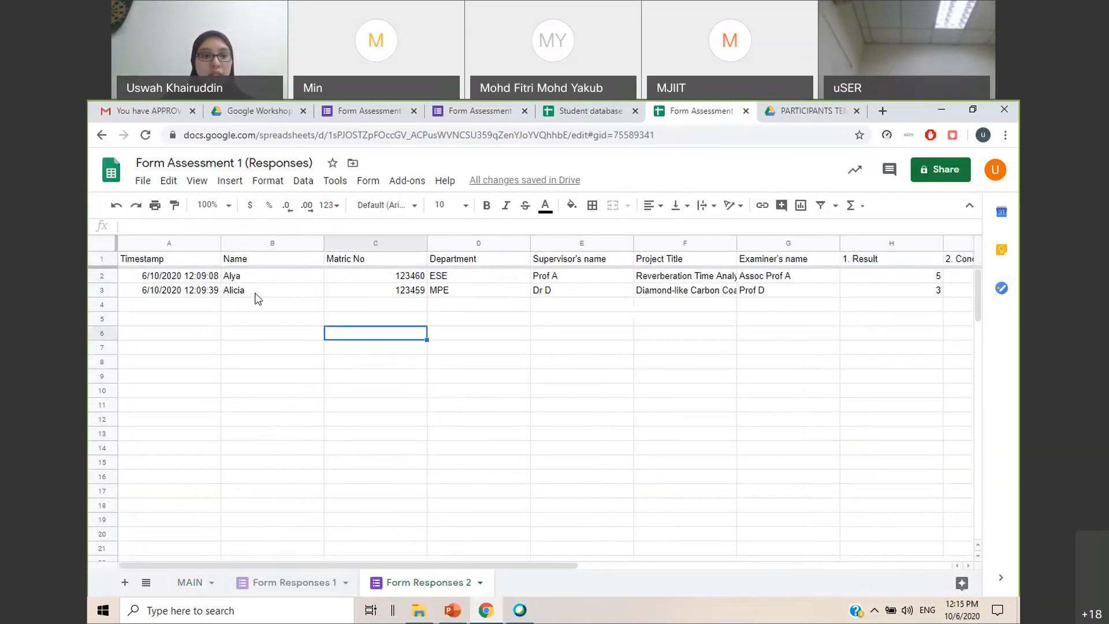
click(182, 587)
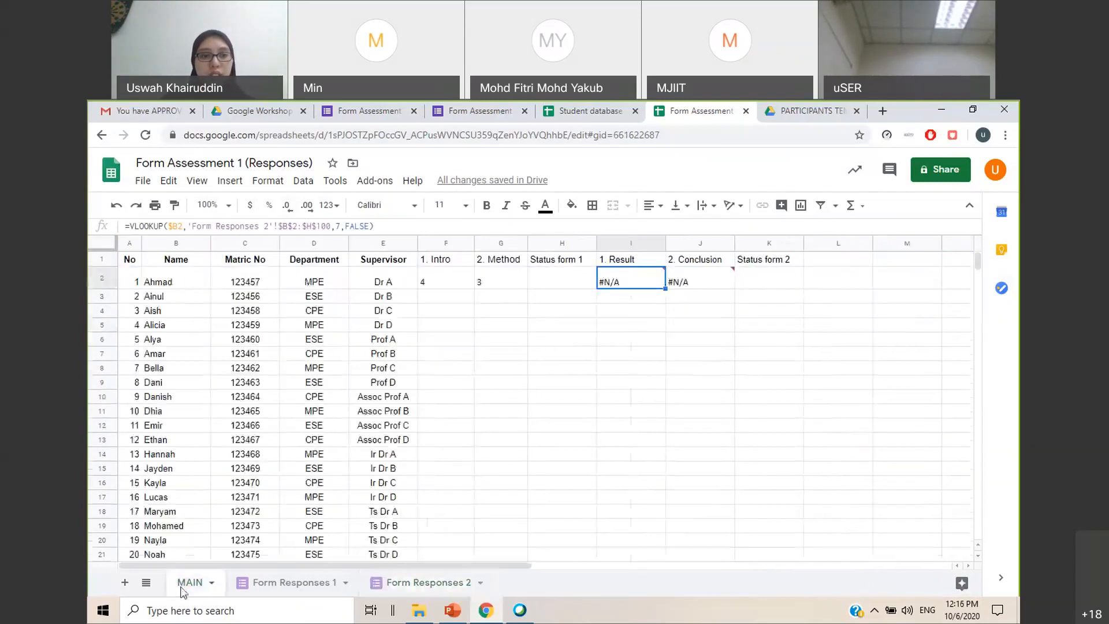
Fill the lookup formulas in F2:J2 down the student rows on MAIN
click(440, 284)
drag(443, 286, 718, 466)
click(811, 321)
scroll(764, 320, up, 5)
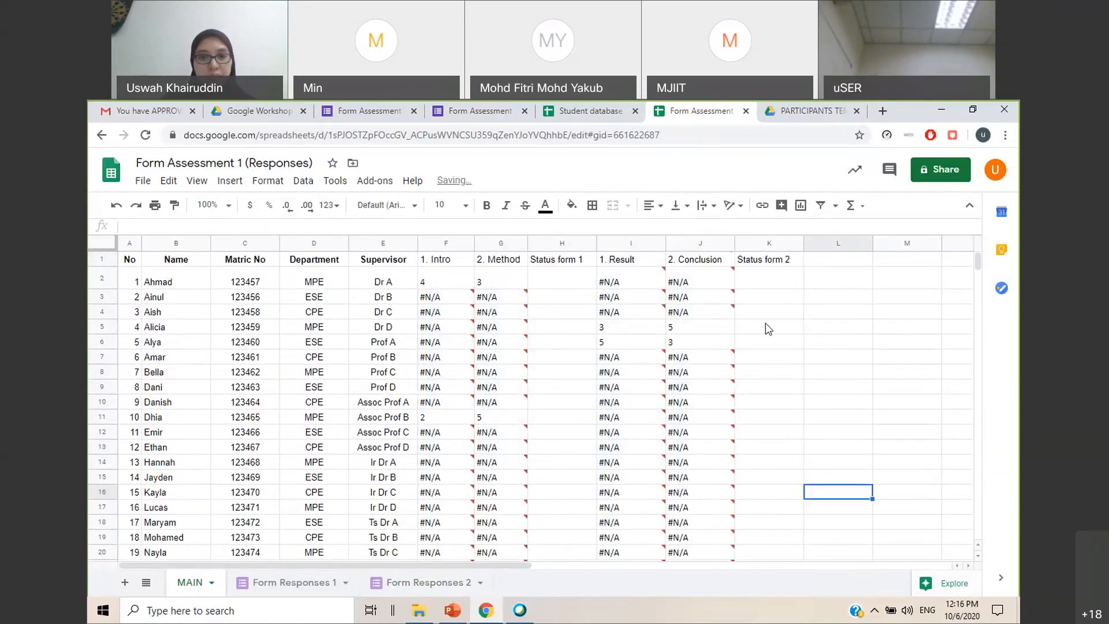
Compare the student names in Form Responses 1 with the rows showing 1. Intro marks on MAIN
click(299, 583)
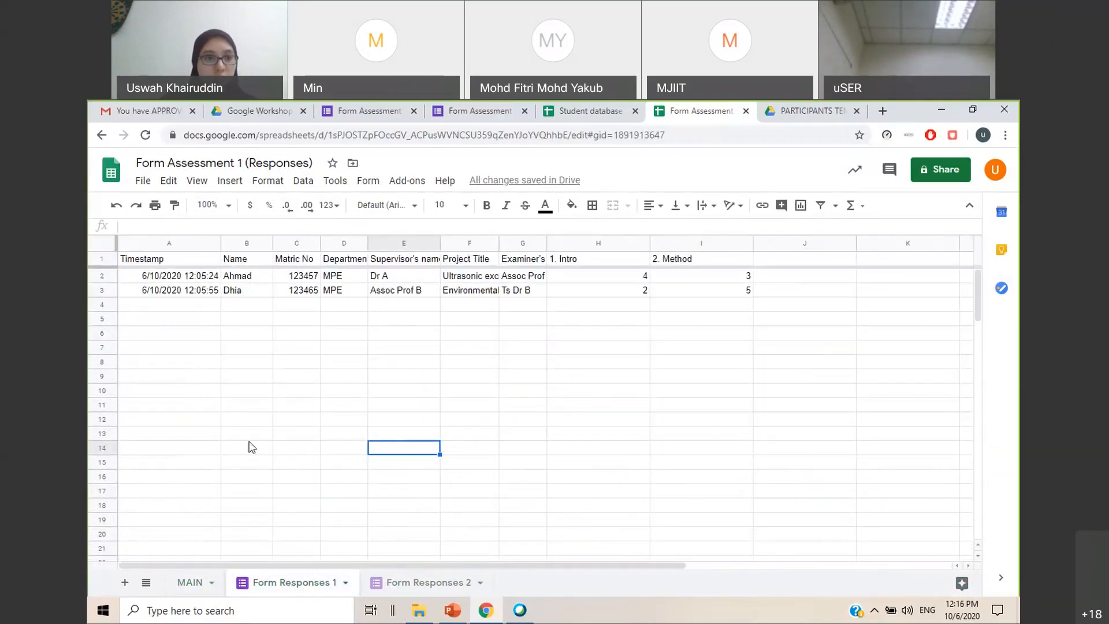
click(258, 282)
click(262, 295)
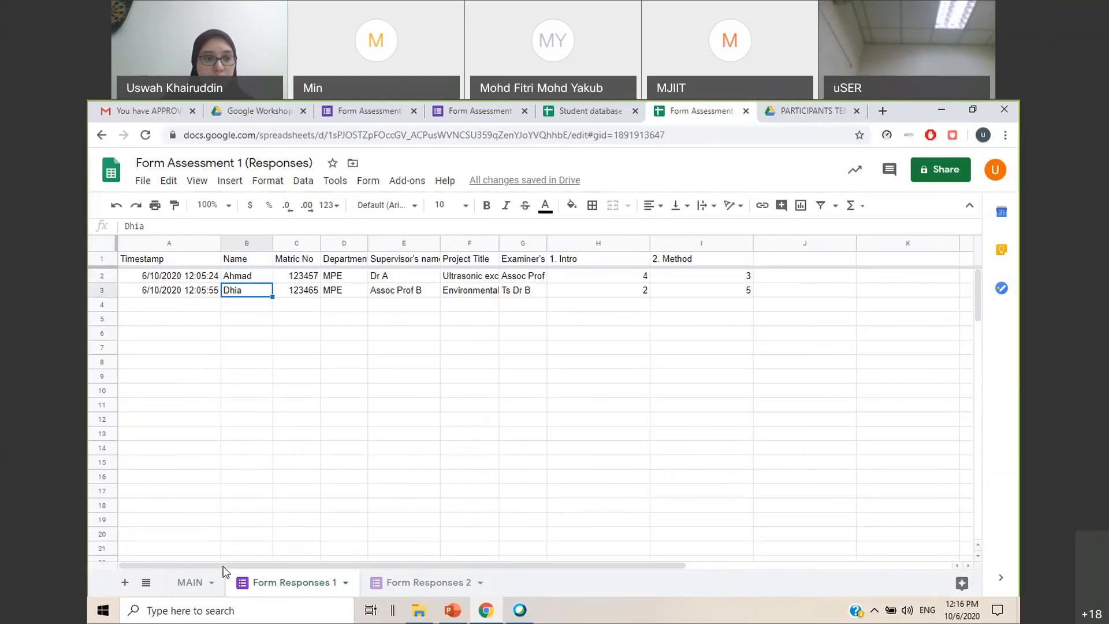
click(190, 583)
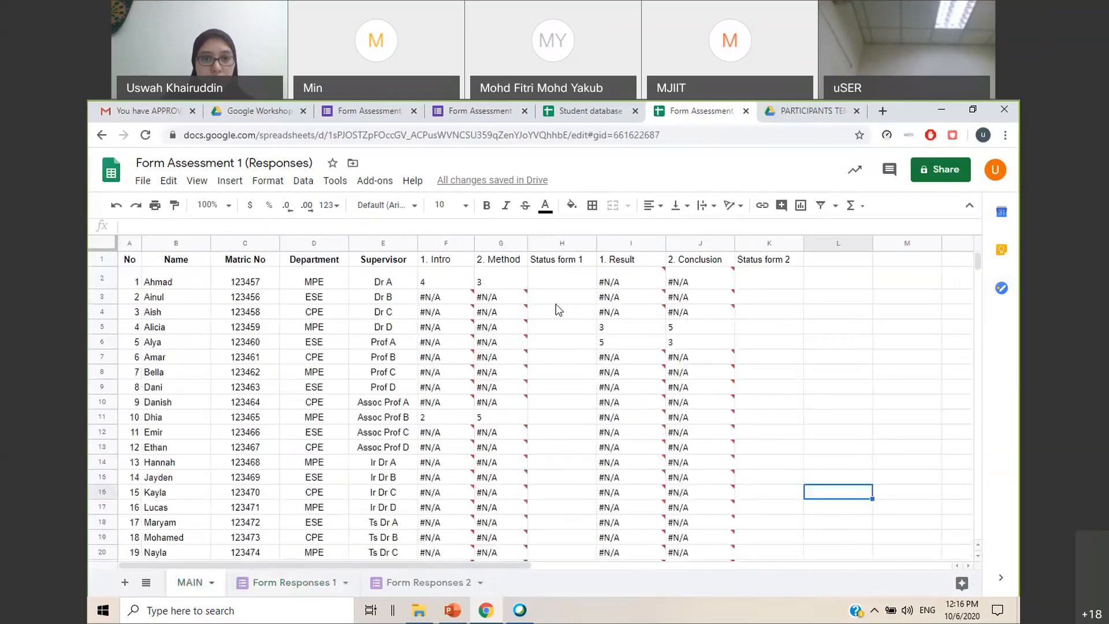
click(433, 282)
click(433, 418)
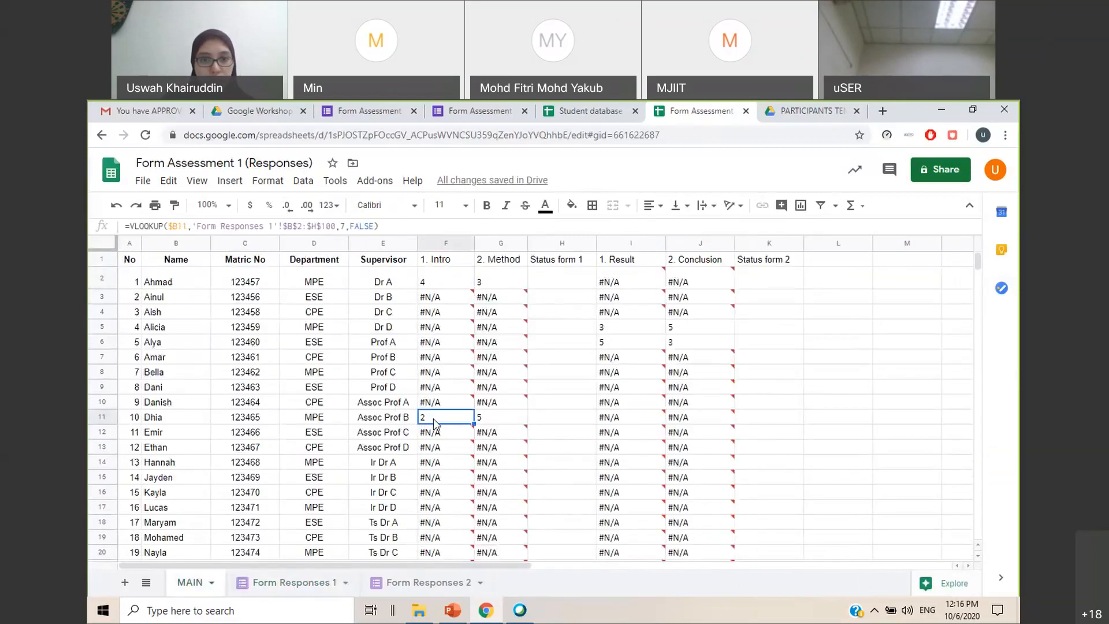
Compare the student names in Form Responses 2 with the rows showing 1. Result marks on MAIN
click(427, 584)
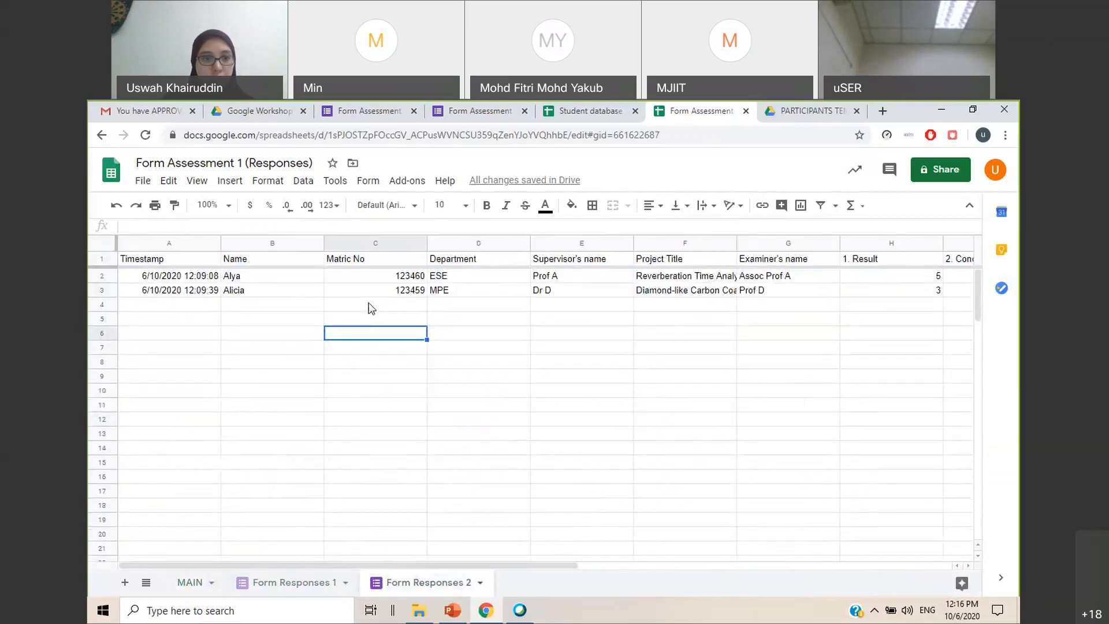
click(275, 278)
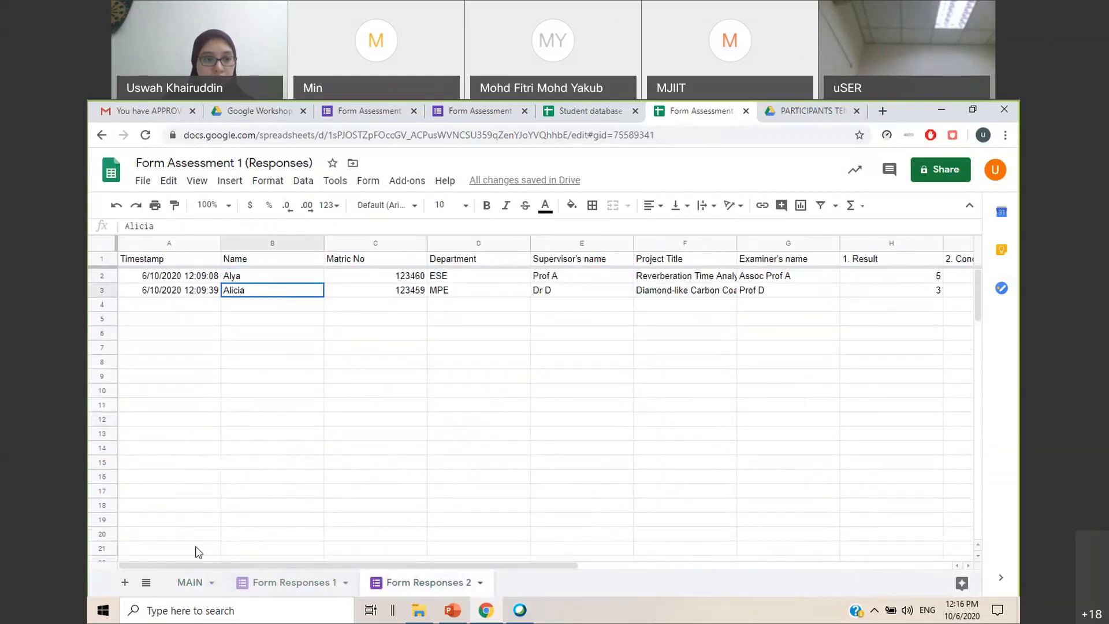
click(190, 582)
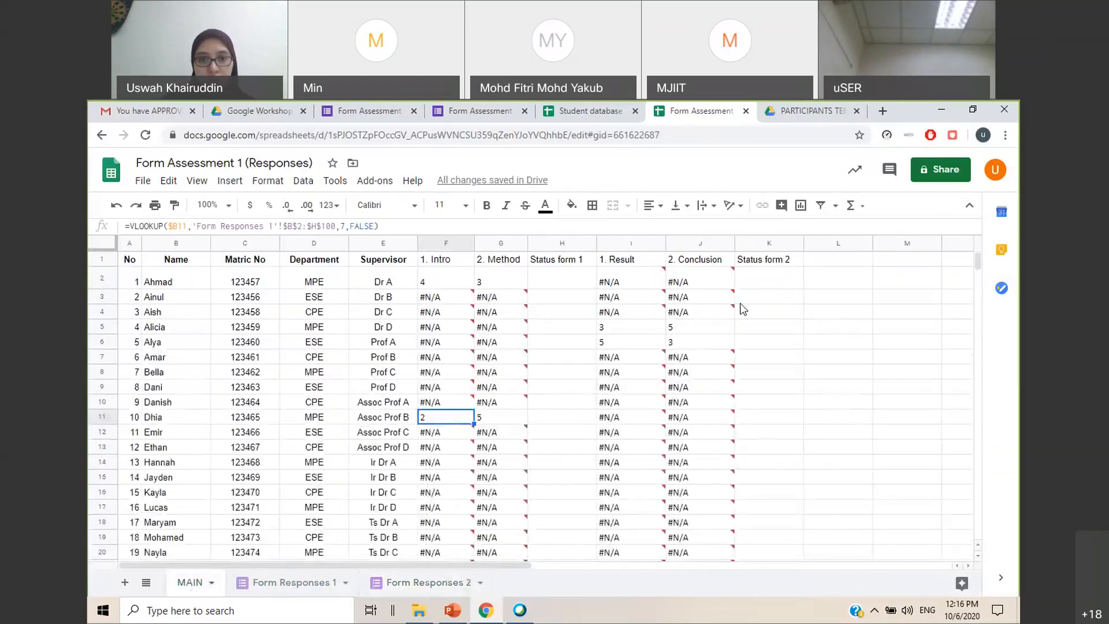
click(630, 328)
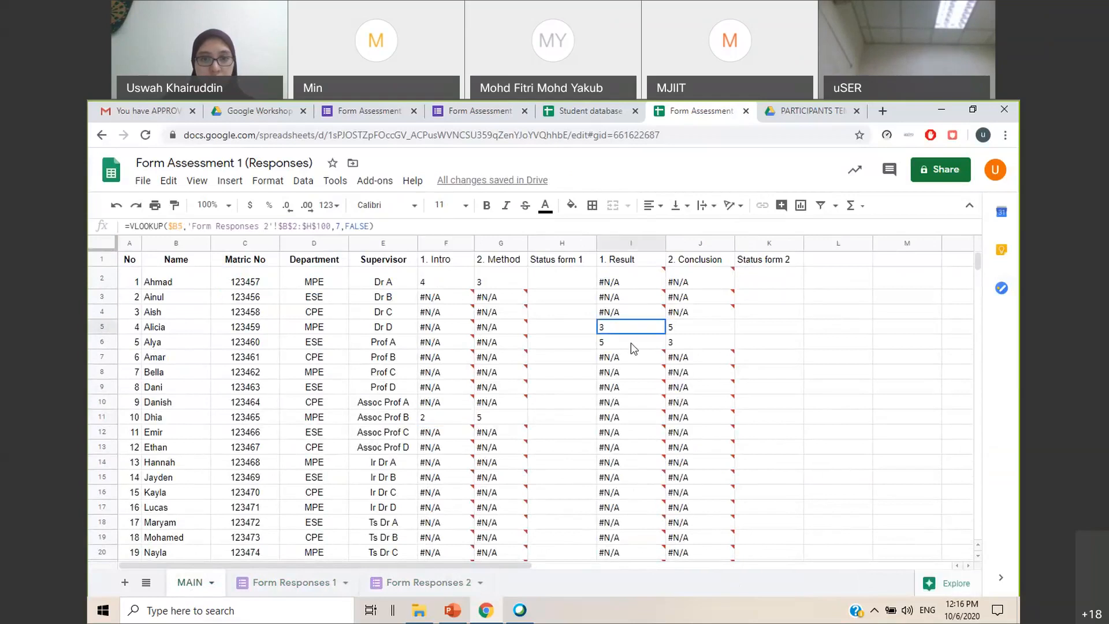
click(842, 360)
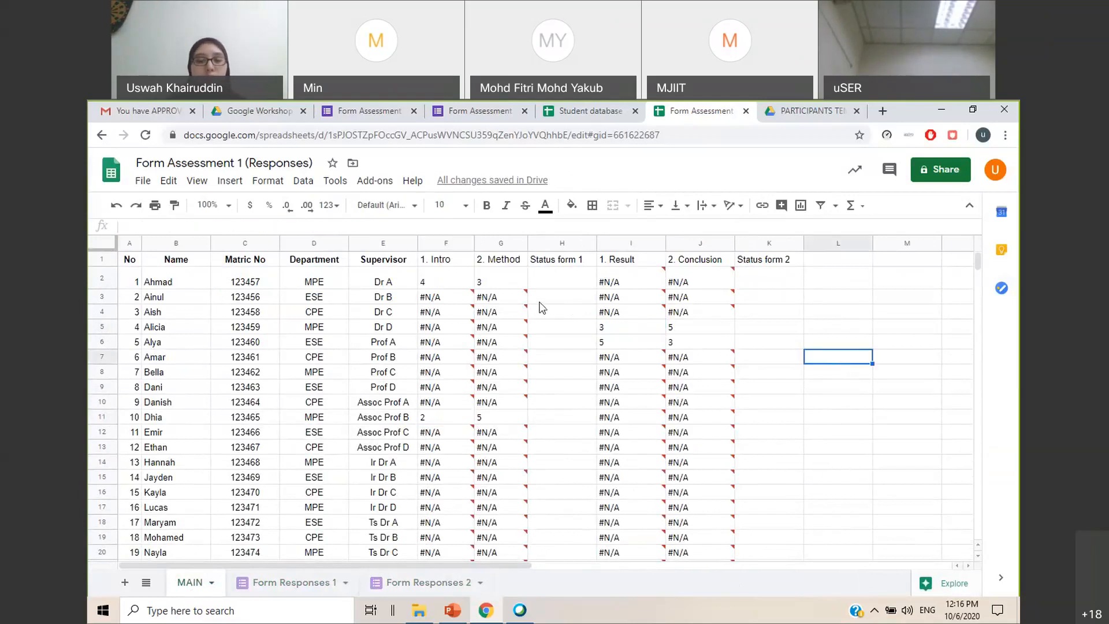
Narrow column G slightly and copy the formula =IF(ISNA(CellNo),CHAR(10008),CHAR(10004)) from the Add Status column slide in PowerPoint
drag(527, 246, 524, 246)
click(450, 610)
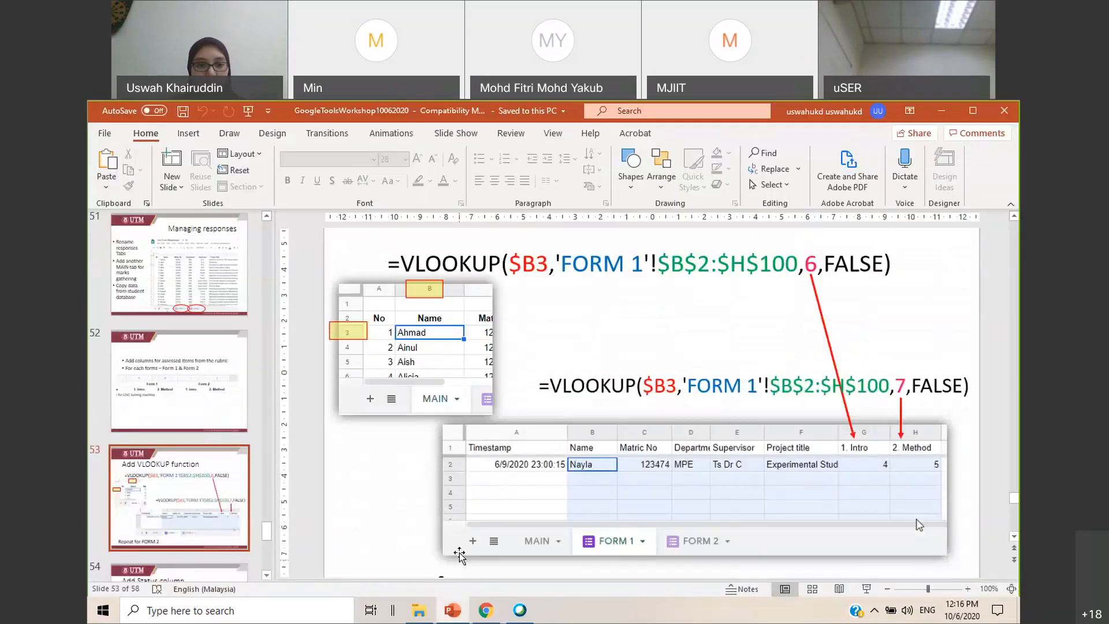
scroll(190, 415, down, 3)
click(191, 415)
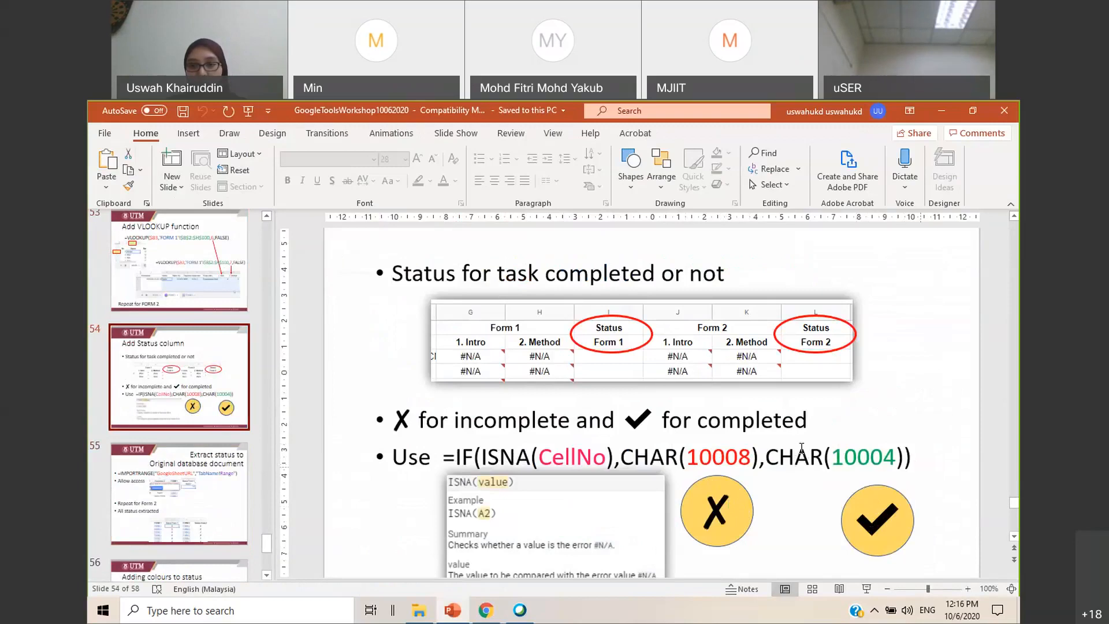
drag(446, 461, 914, 464)
key(ctrl+c)
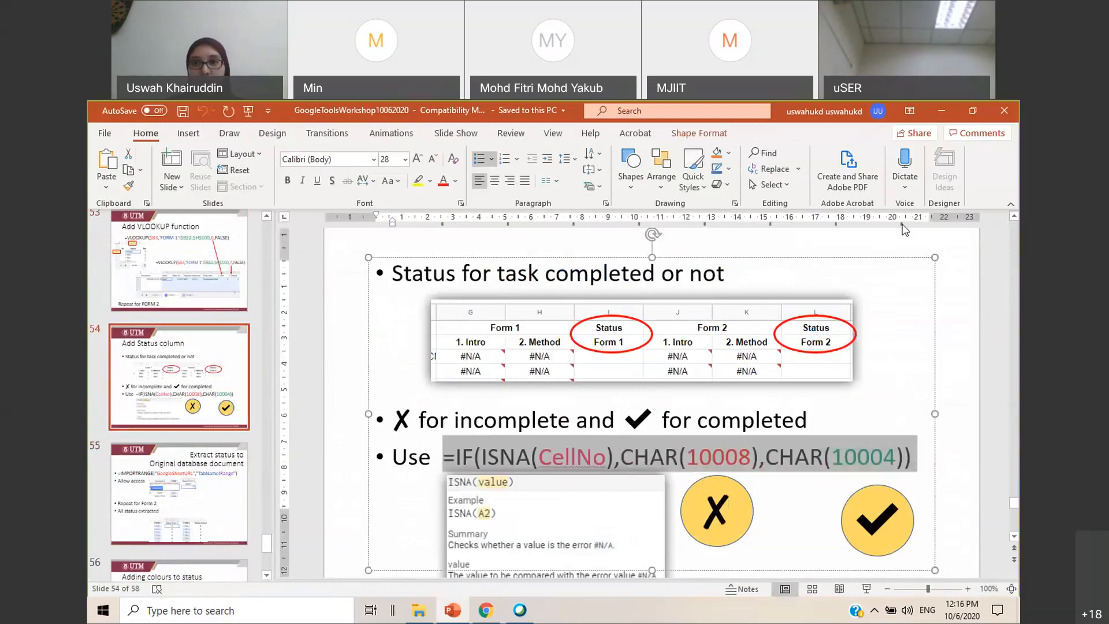
click(941, 111)
Paste the copied formula =IF(ISNA(CellNo),CHAR(10008),CHAR(10004)) into H2 under Status form 1 on MAIN
click(579, 283)
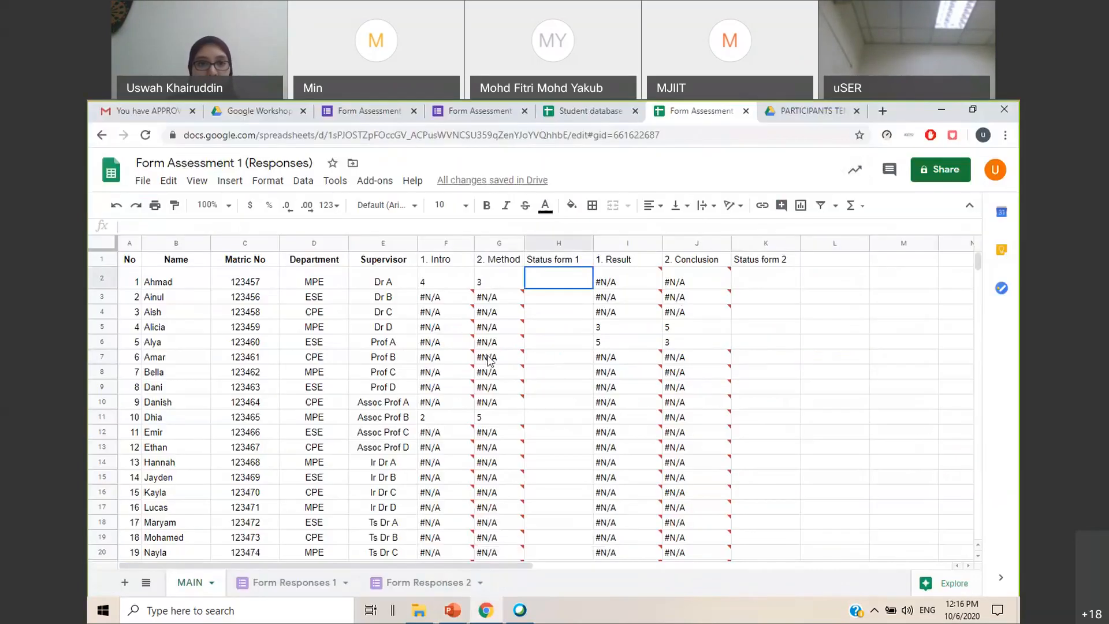
double_click(550, 285)
key(ctrl+v)
drag(197, 225, 167, 226)
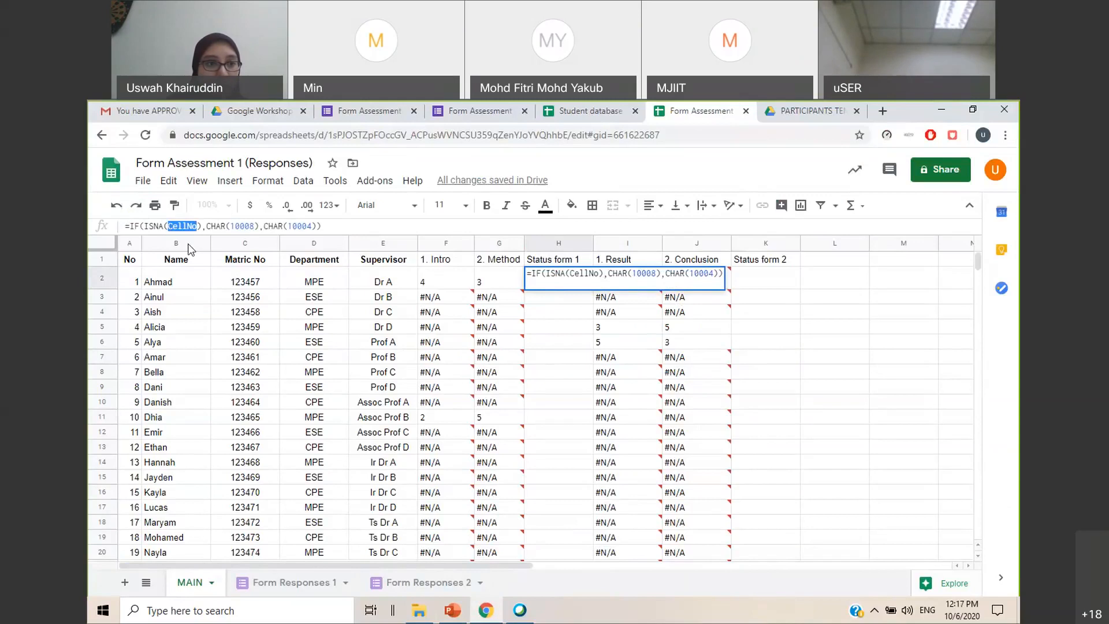
click(449, 284)
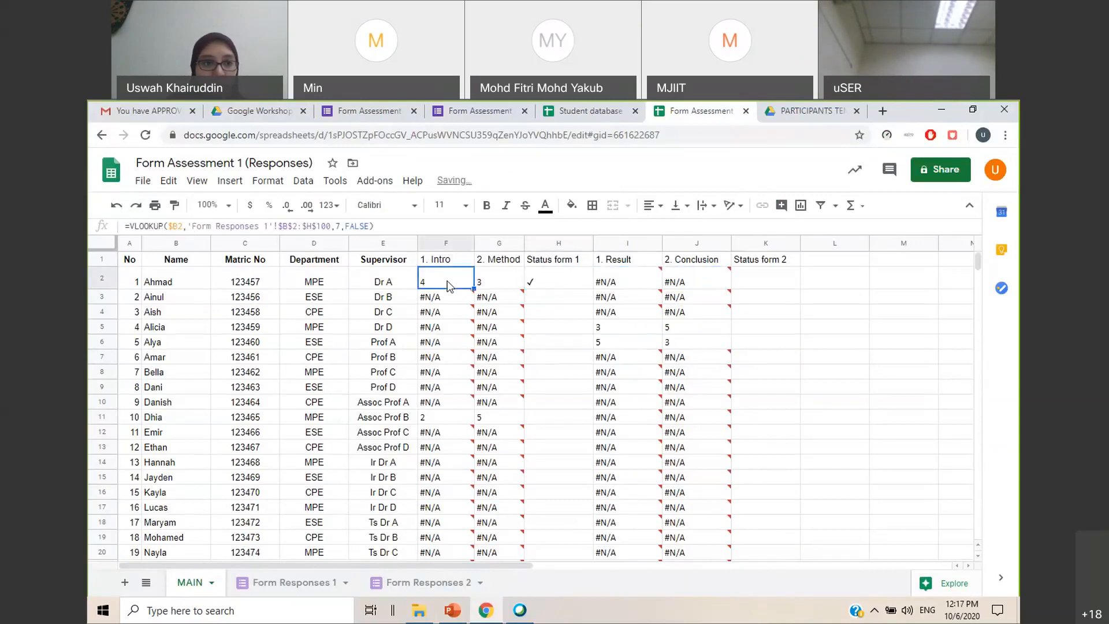
Fill the status formula with the CellNo placeholder from H2 down the student rows
double_click(449, 286)
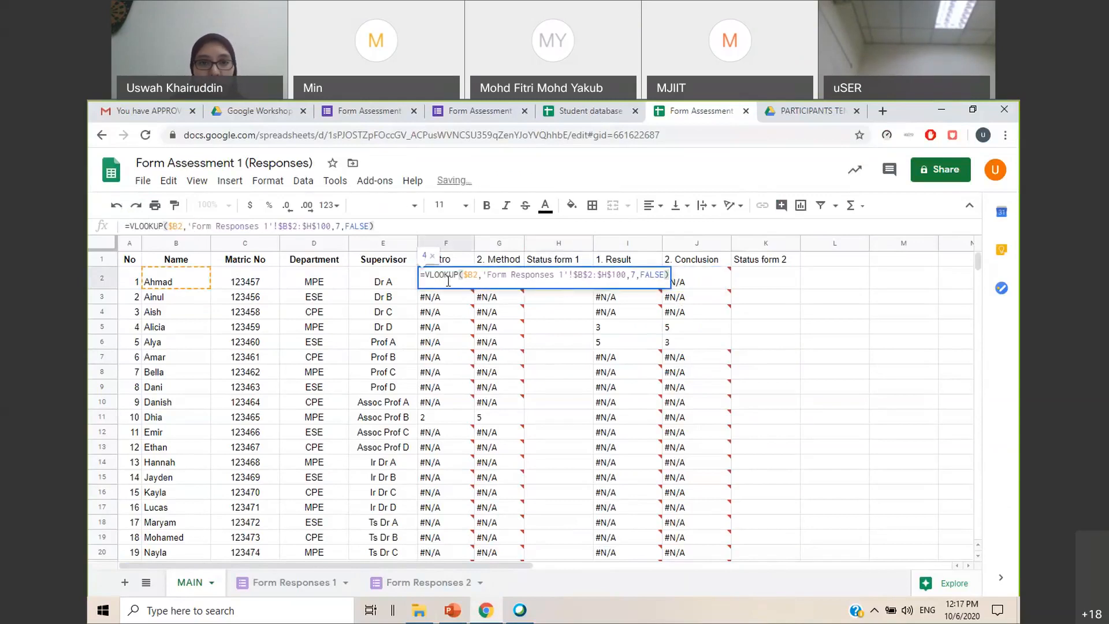
click(582, 313)
click(582, 282)
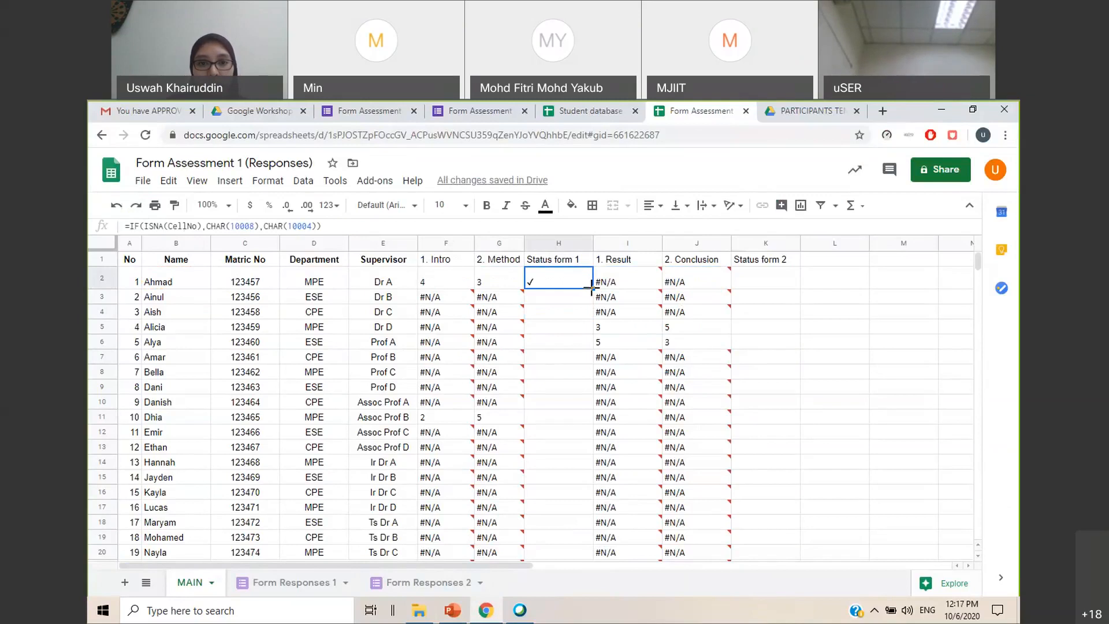
double_click(592, 288)
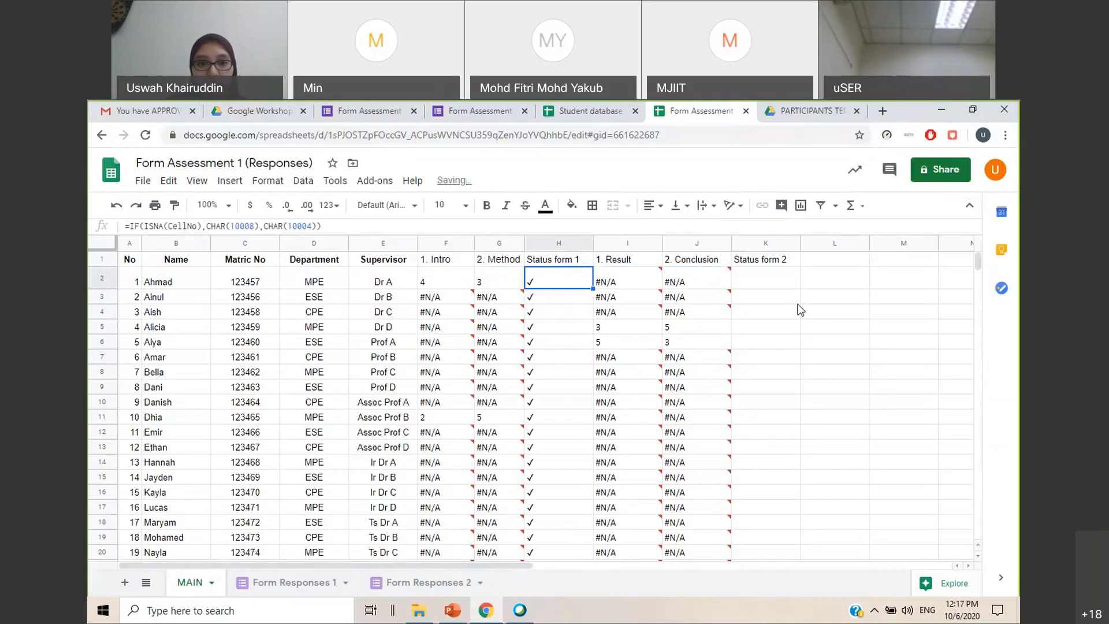
Inspect the Status form 1 formulas in H2 and H3 to see which cell they refer to
click(553, 299)
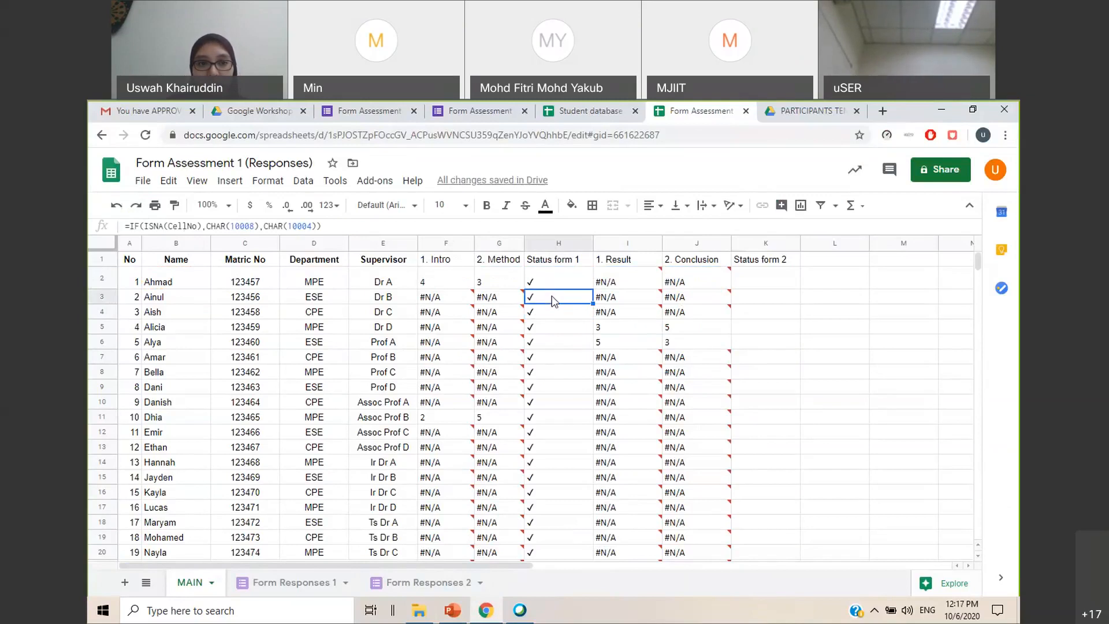
click(553, 282)
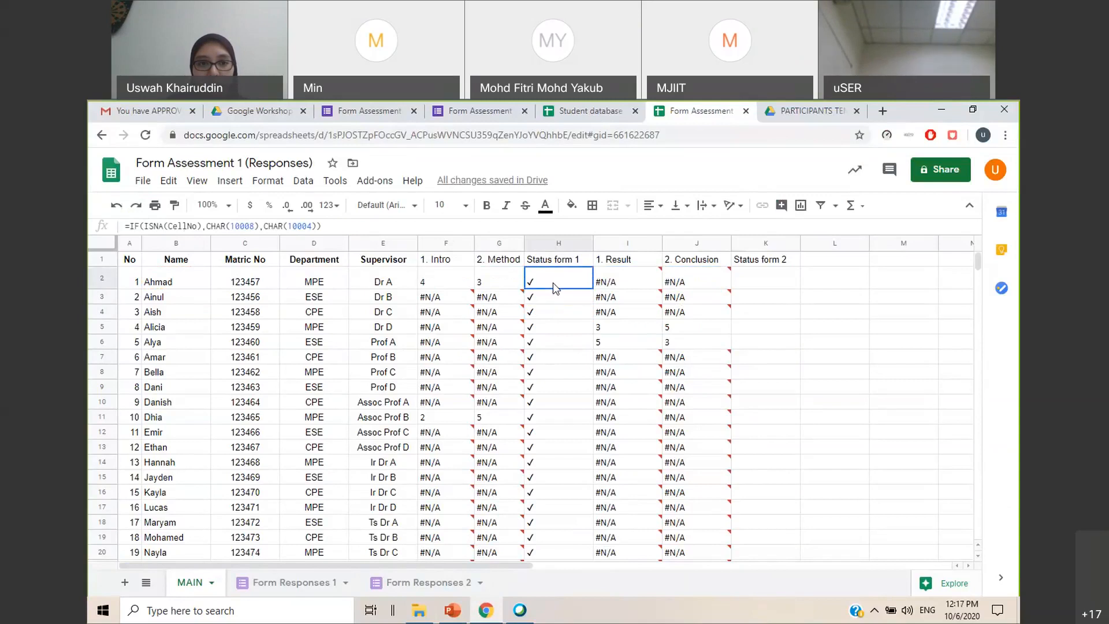
click(560, 299)
double_click(538, 282)
click(547, 307)
click(545, 281)
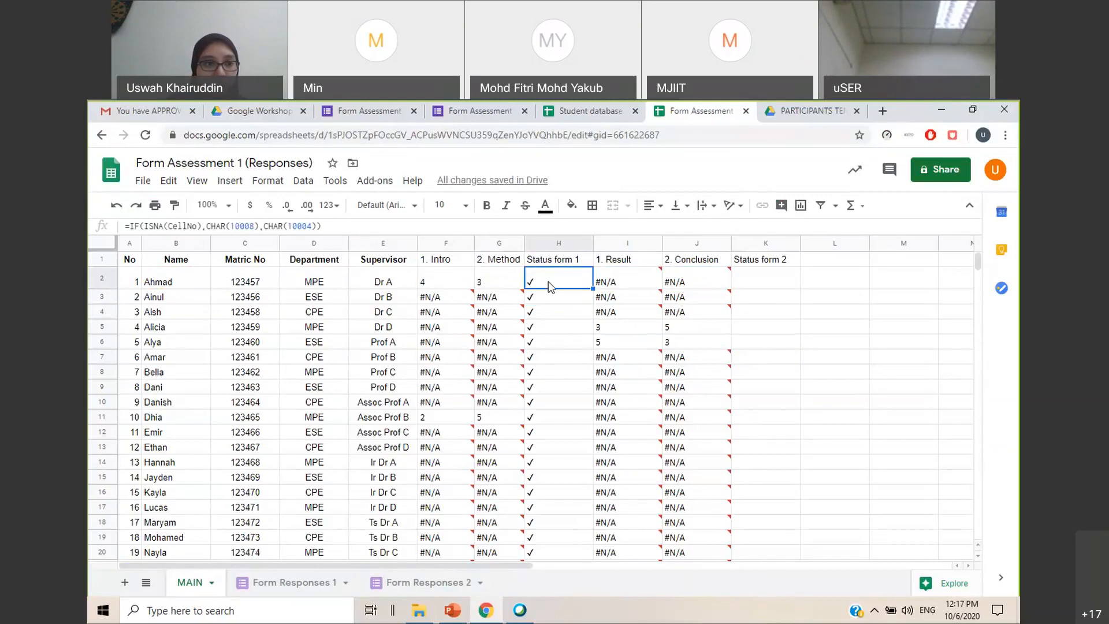
Replace the CellNo placeholder in the H2 formula with a reference to F2
click(199, 226)
double_click(191, 226)
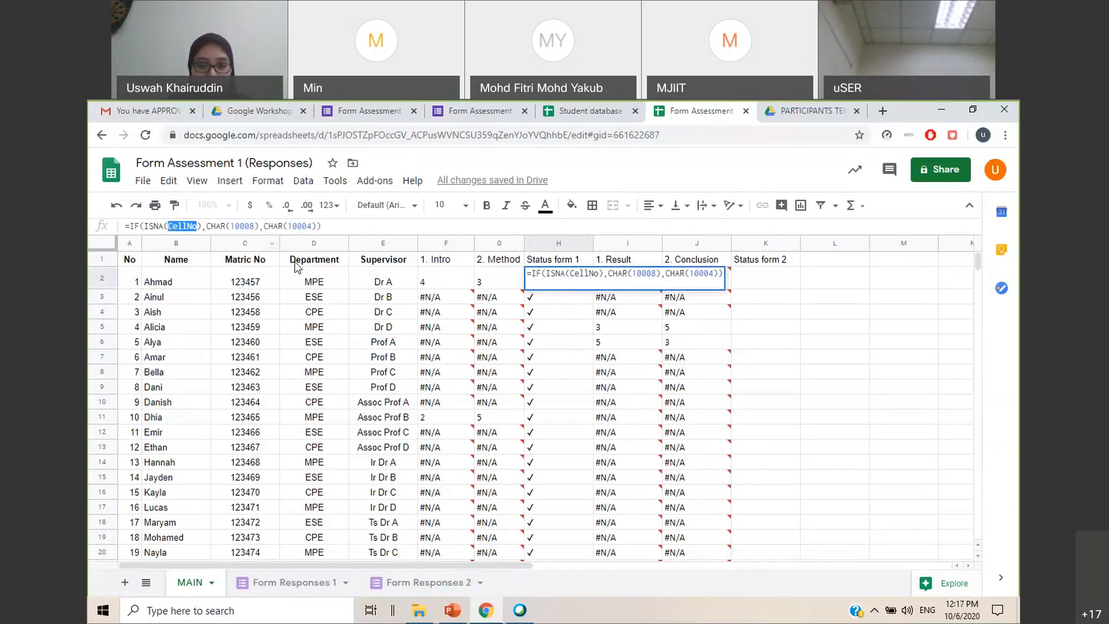
key(BackSpace)
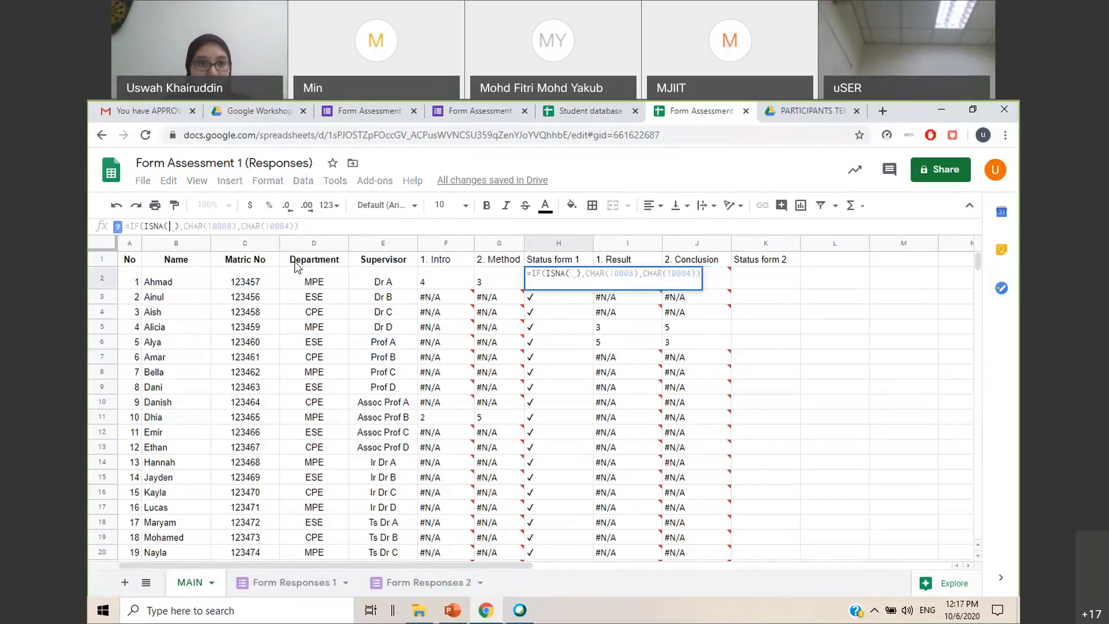
click(435, 281)
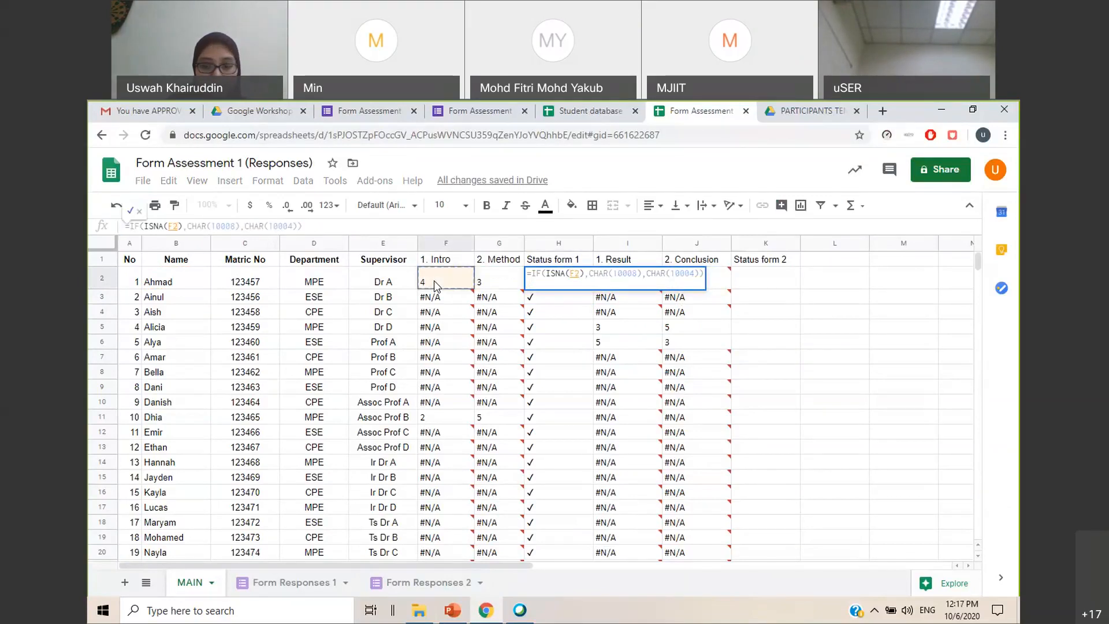
key(Return)
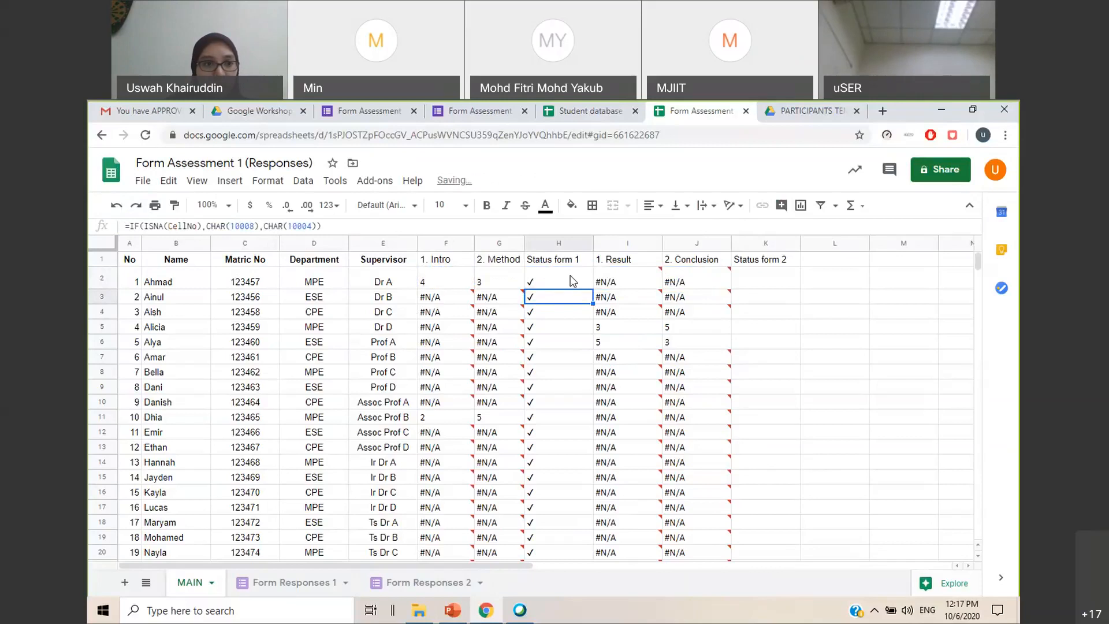
Fill the corrected Status form 1 formula from H2 down the student rows
click(571, 280)
drag(592, 288, 593, 364)
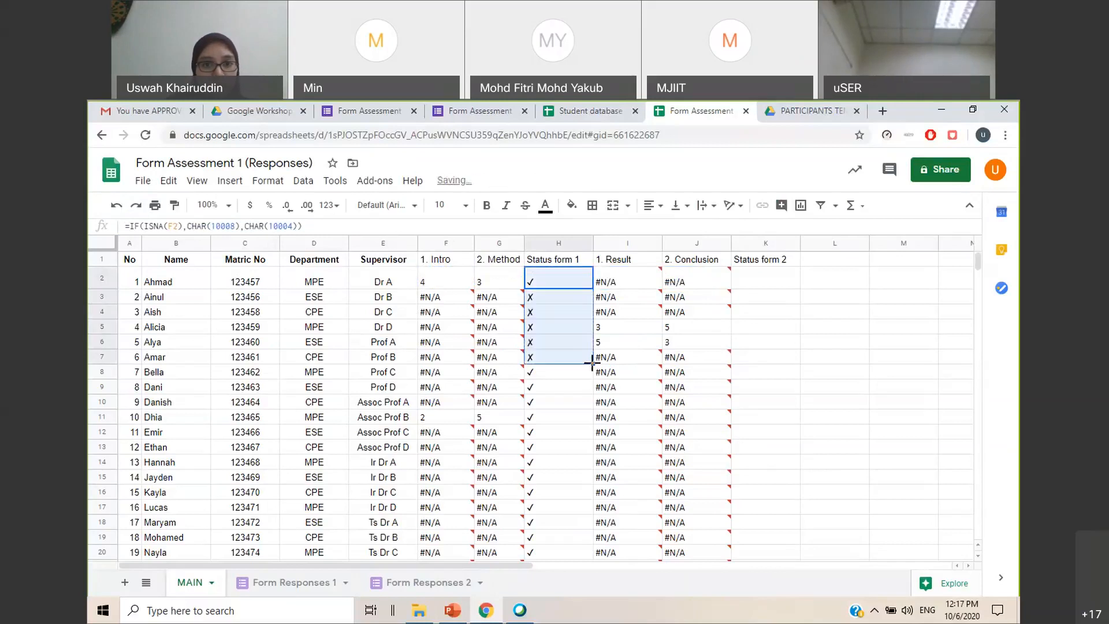
drag(593, 403, 577, 489)
Center the contents of column H and resize the column to just fit the Status form 1 heading
drag(593, 238, 562, 238)
click(735, 349)
scroll(768, 350, up, 5)
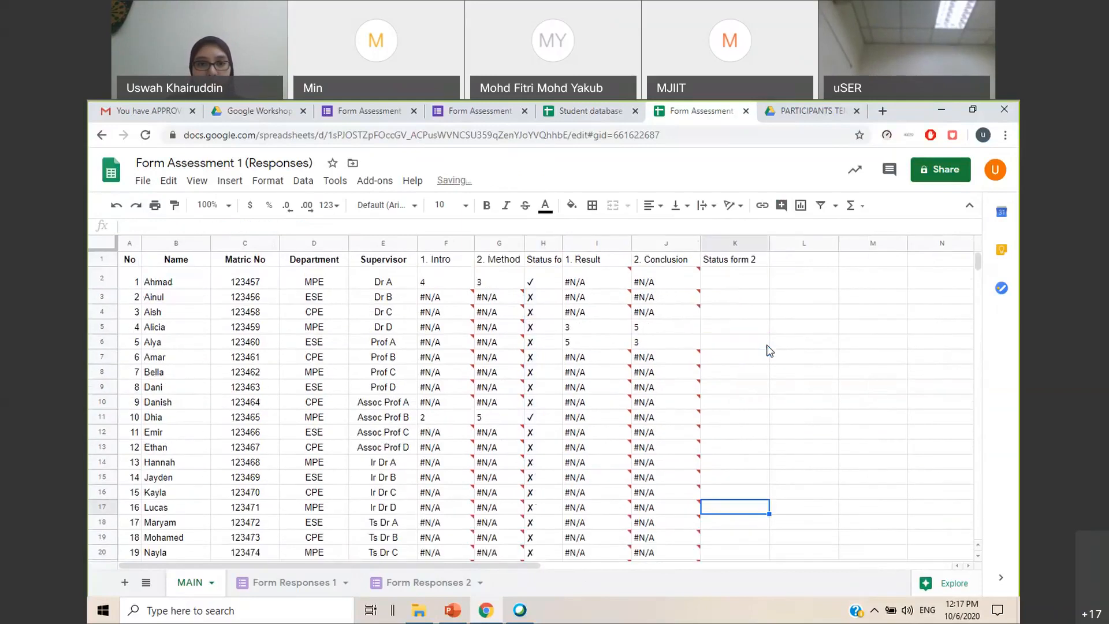
click(543, 242)
click(655, 205)
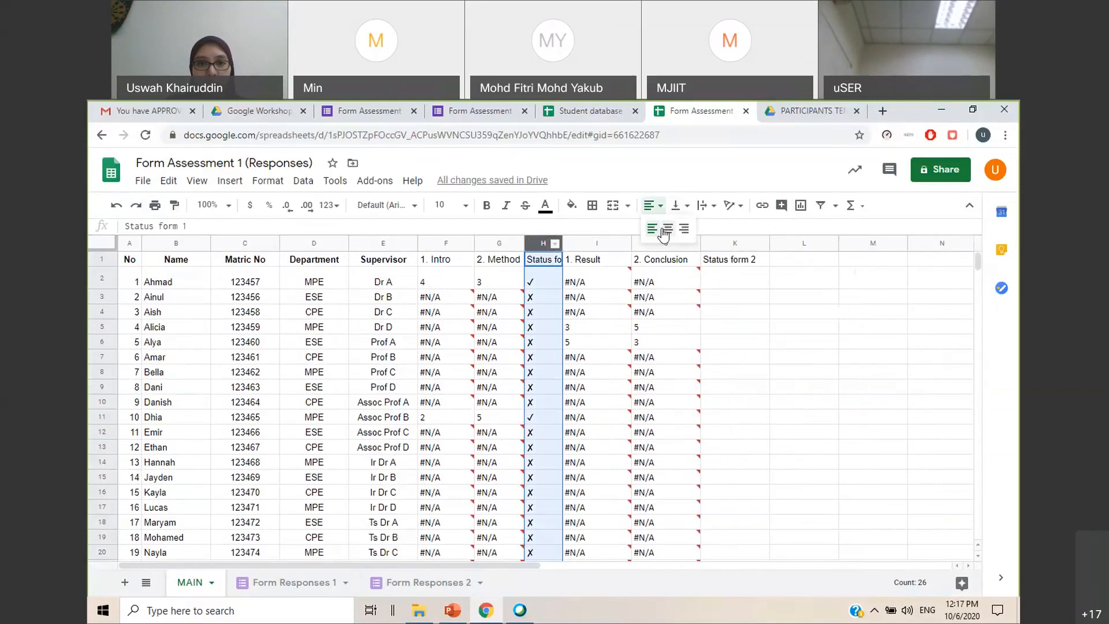
click(665, 226)
click(804, 342)
drag(562, 240, 589, 240)
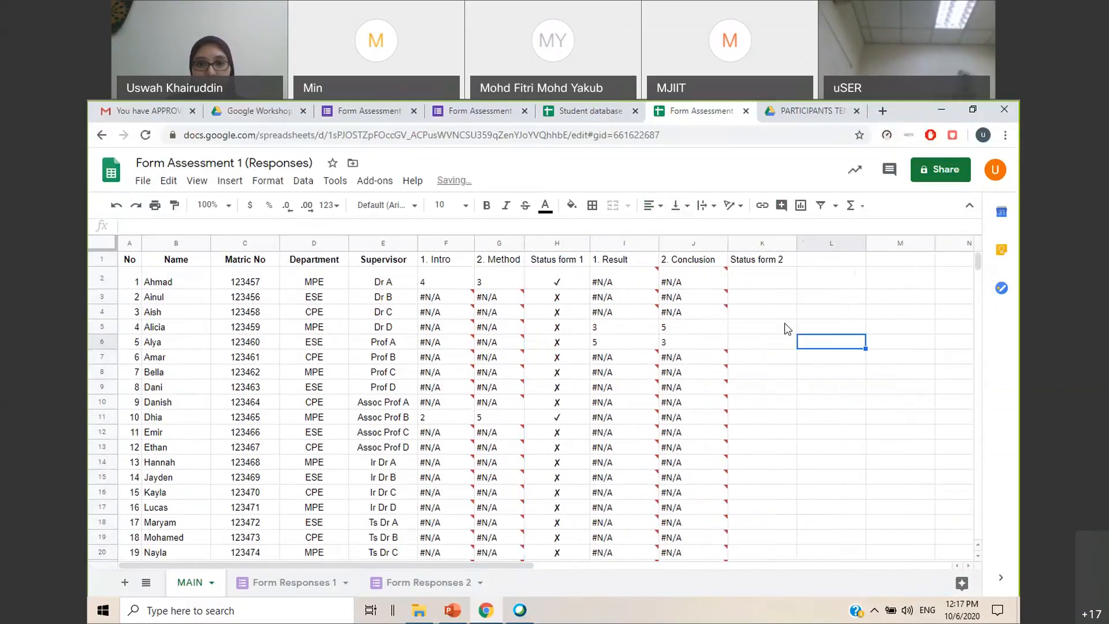
Enter the formula =IF(ISNA(I2),CHAR(10008),CHAR(10004)) in K2 under Status form 2
click(774, 284)
double_click(766, 282)
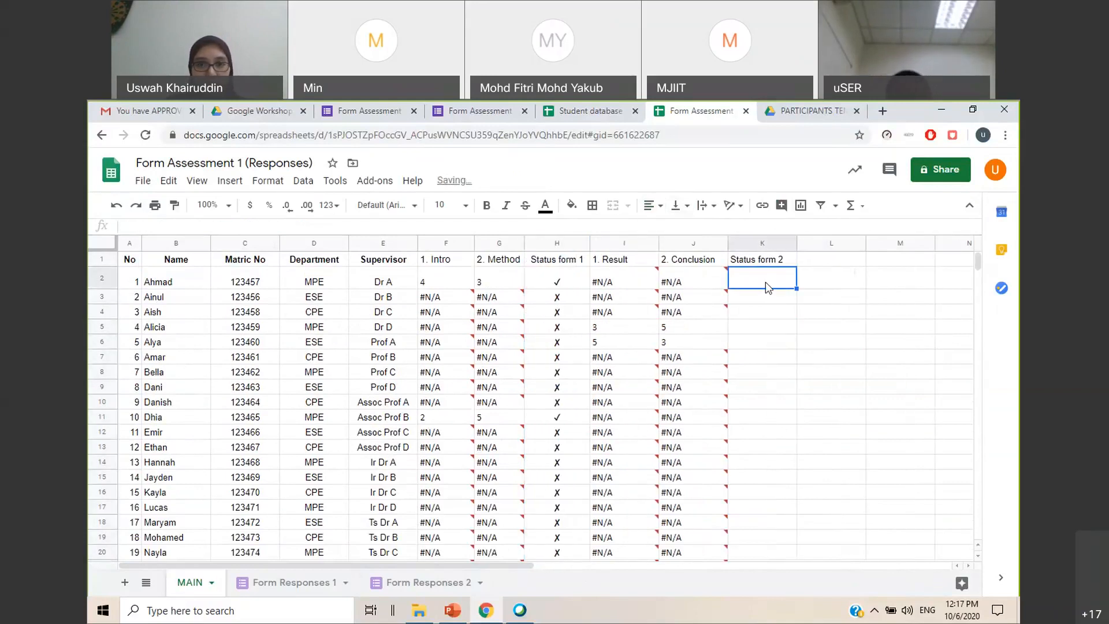
text(=IF(ISNA(CellNo),CHAR(10008),CHAR(10004)))
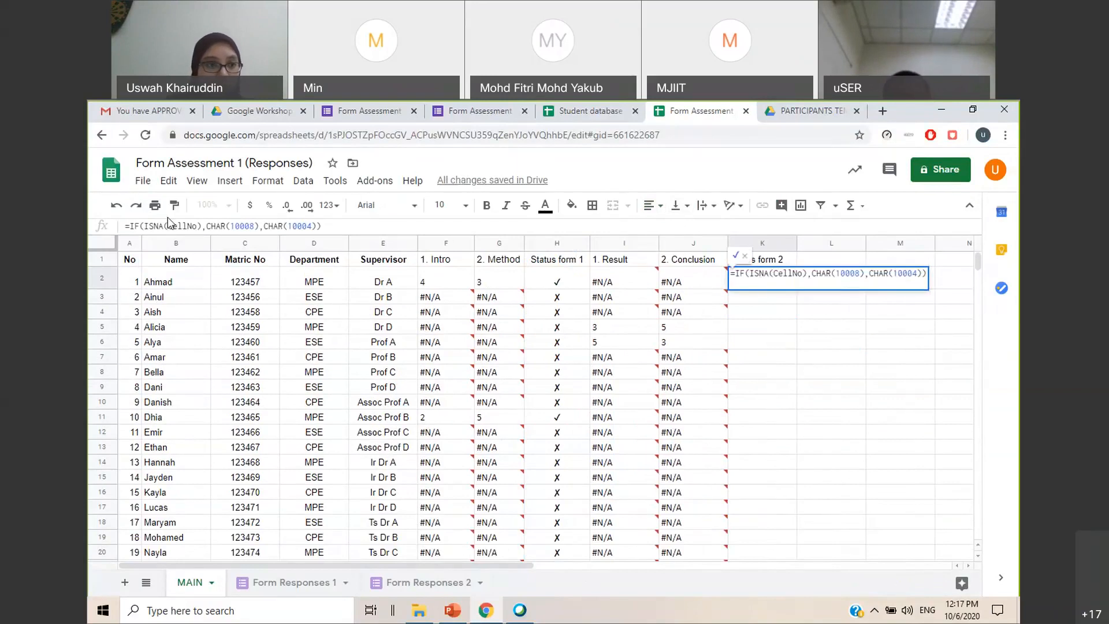
drag(197, 226, 168, 226)
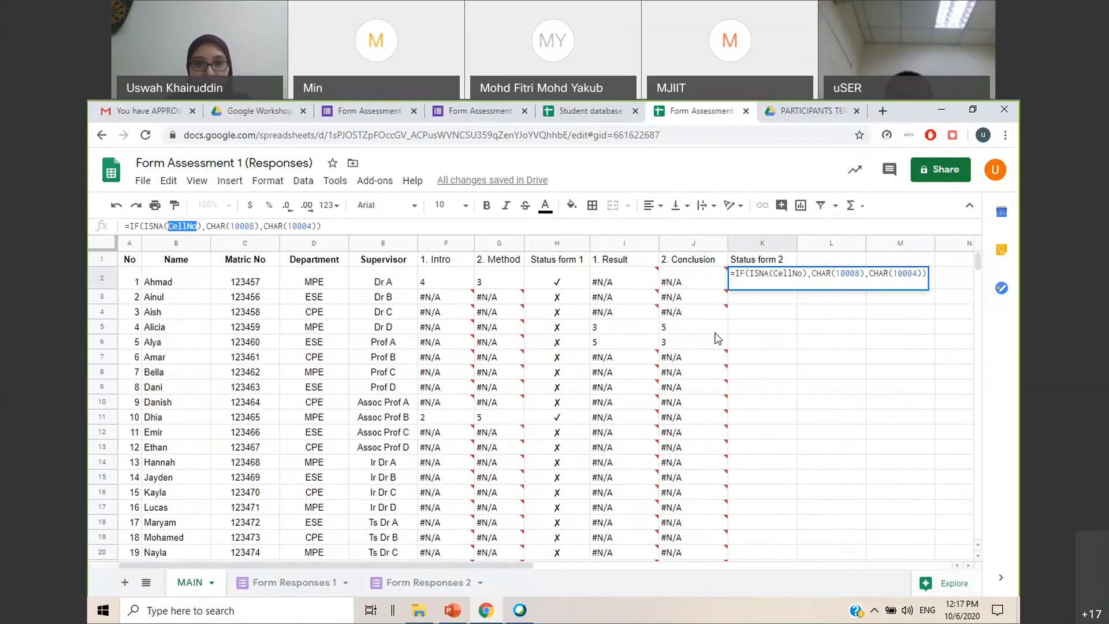
key(BackSpace)
click(626, 279)
key(Return)
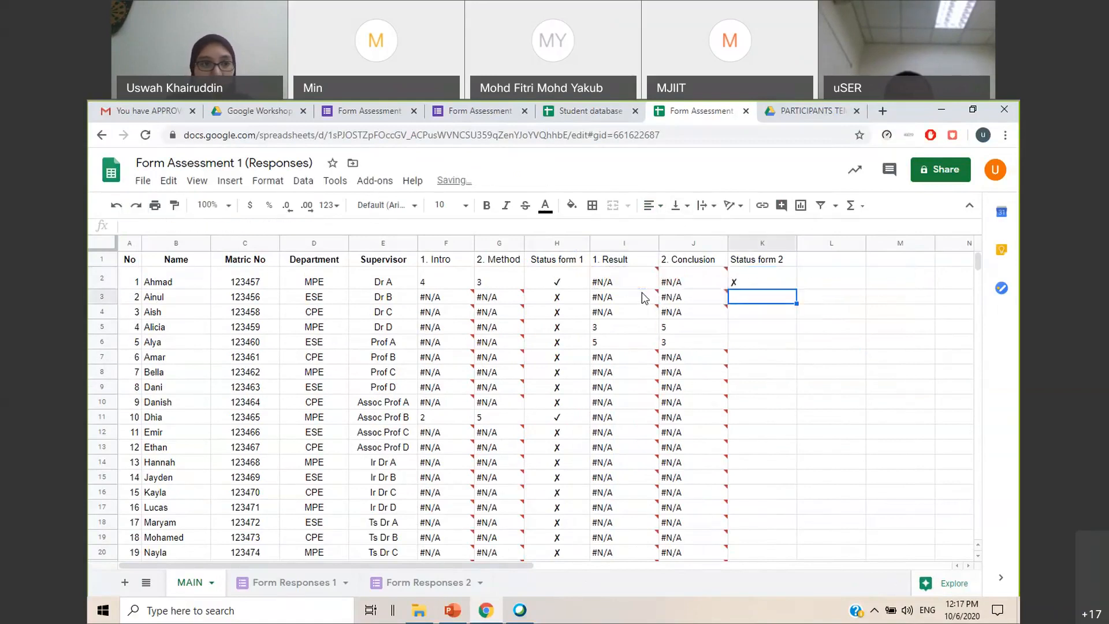
Narrow column K and fill the Status form 2 formula from K2 down the student rows
drag(796, 243, 754, 246)
click(745, 280)
double_click(756, 289)
click(785, 325)
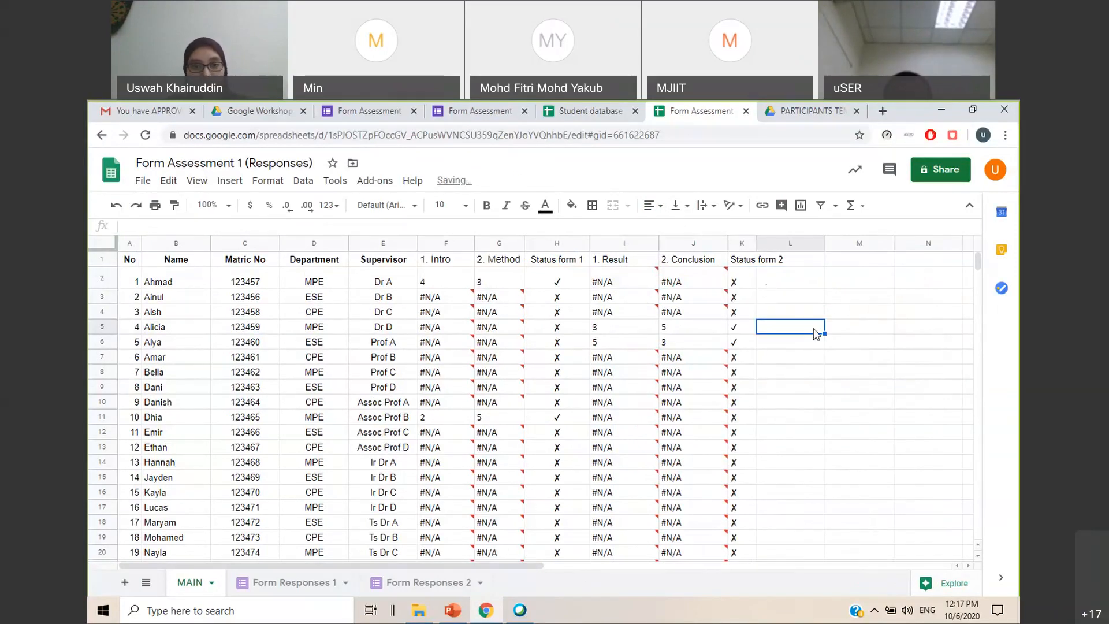
click(442, 282)
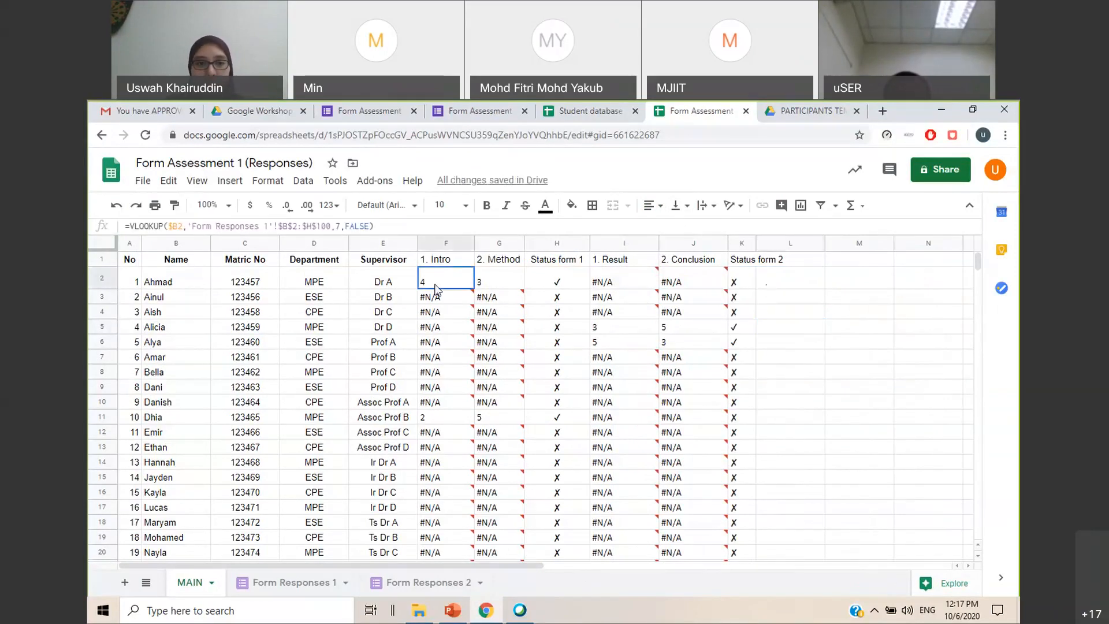
Examine the tick and cross status cells in MAIN and the empty Status Form 1 and Status Form 2 columns in the Student database spreadsheet
click(540, 283)
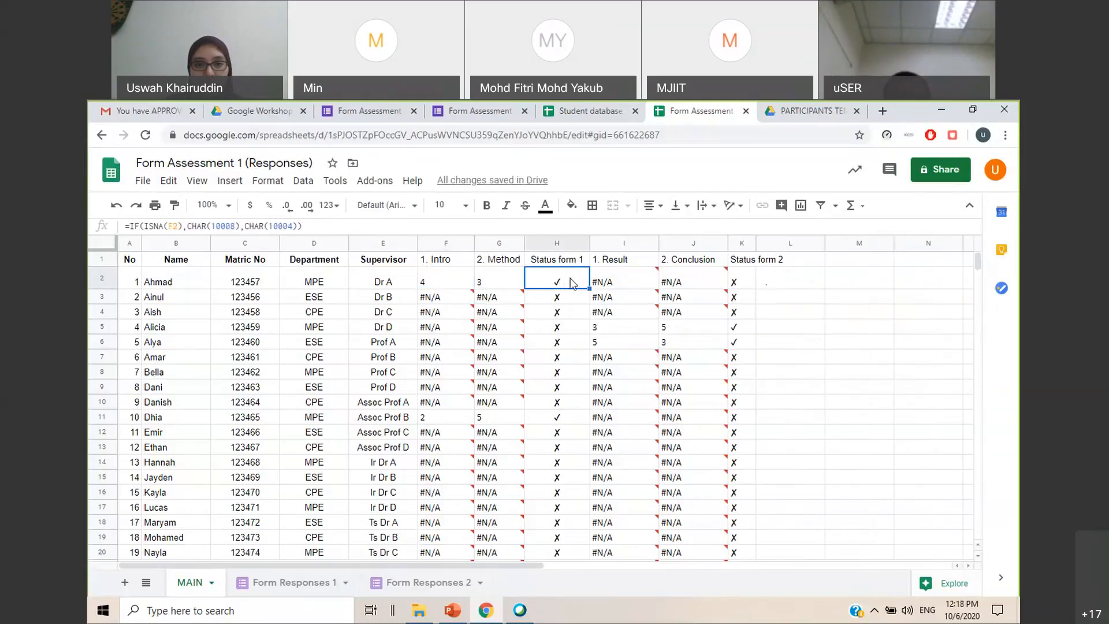
click(558, 375)
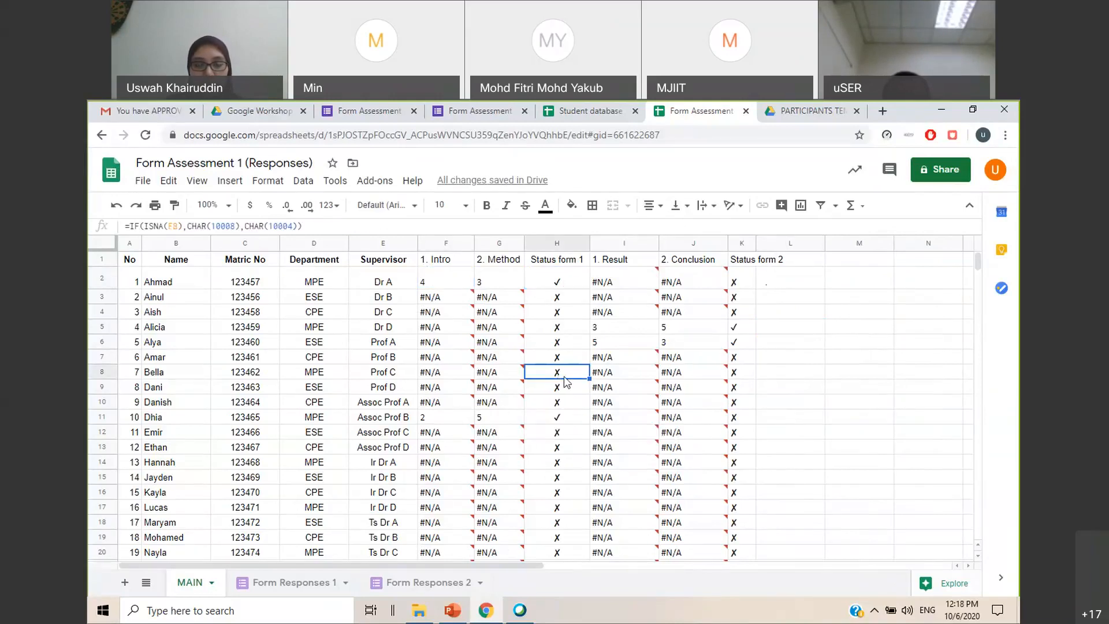
click(761, 359)
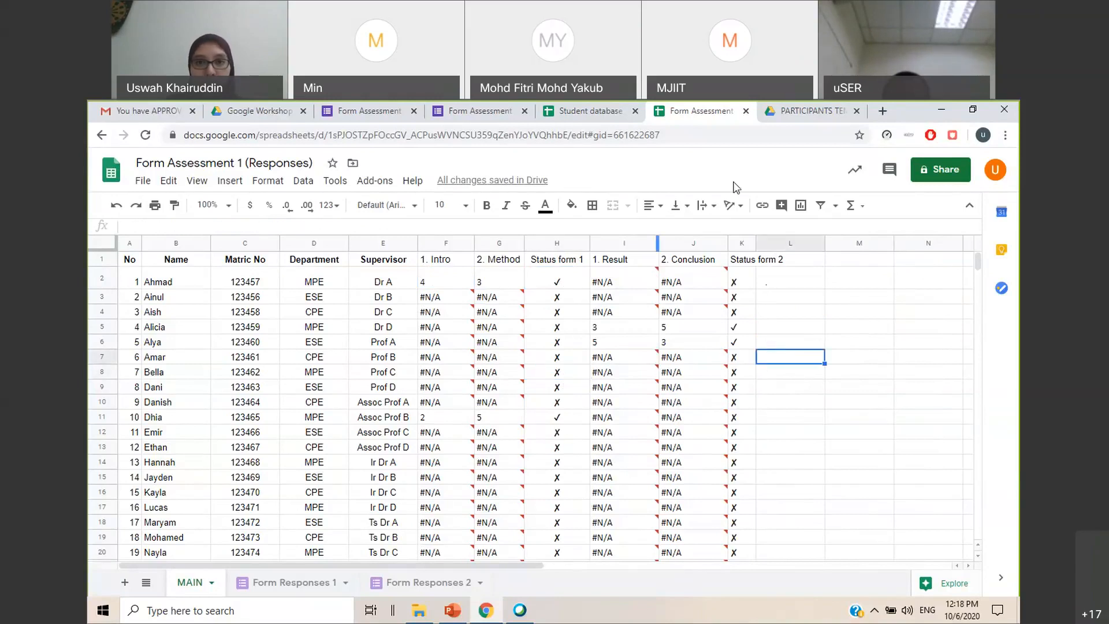
click(591, 115)
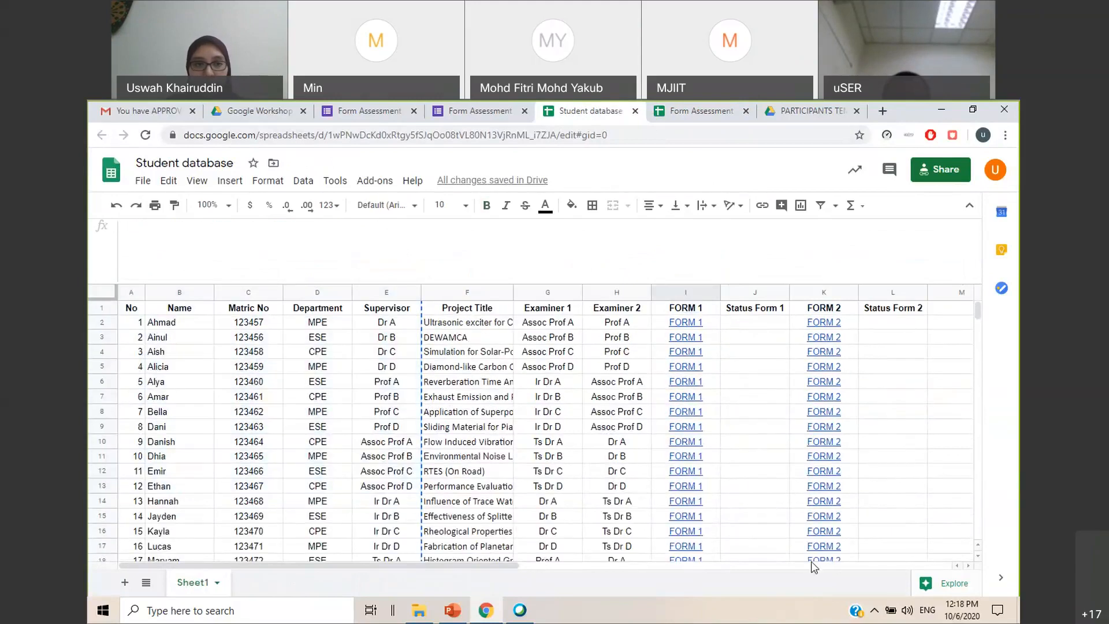
click(894, 444)
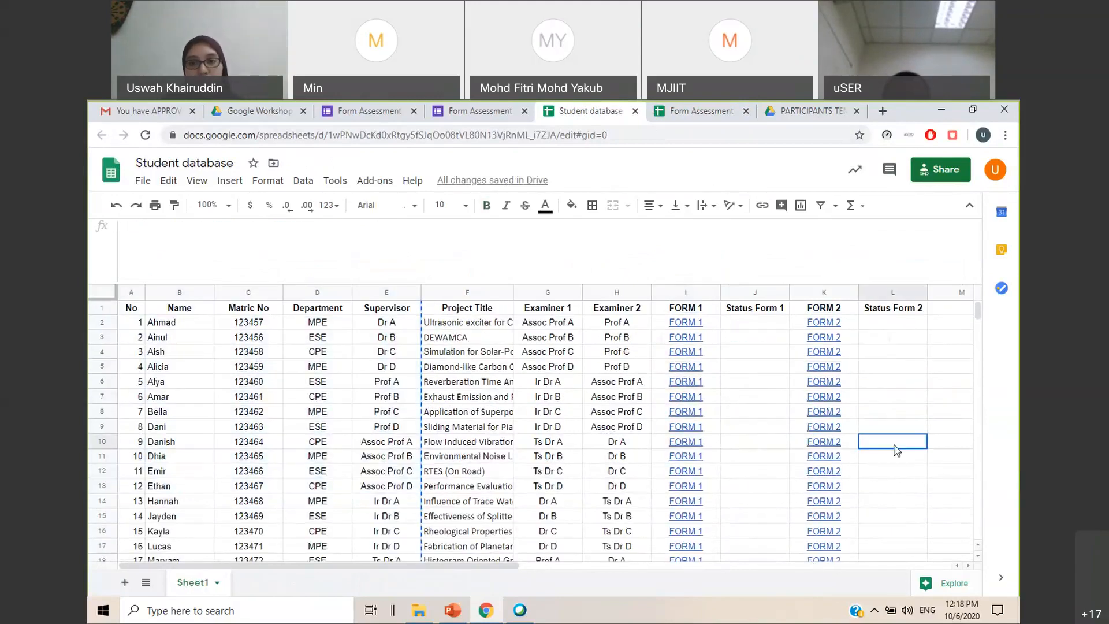
click(761, 324)
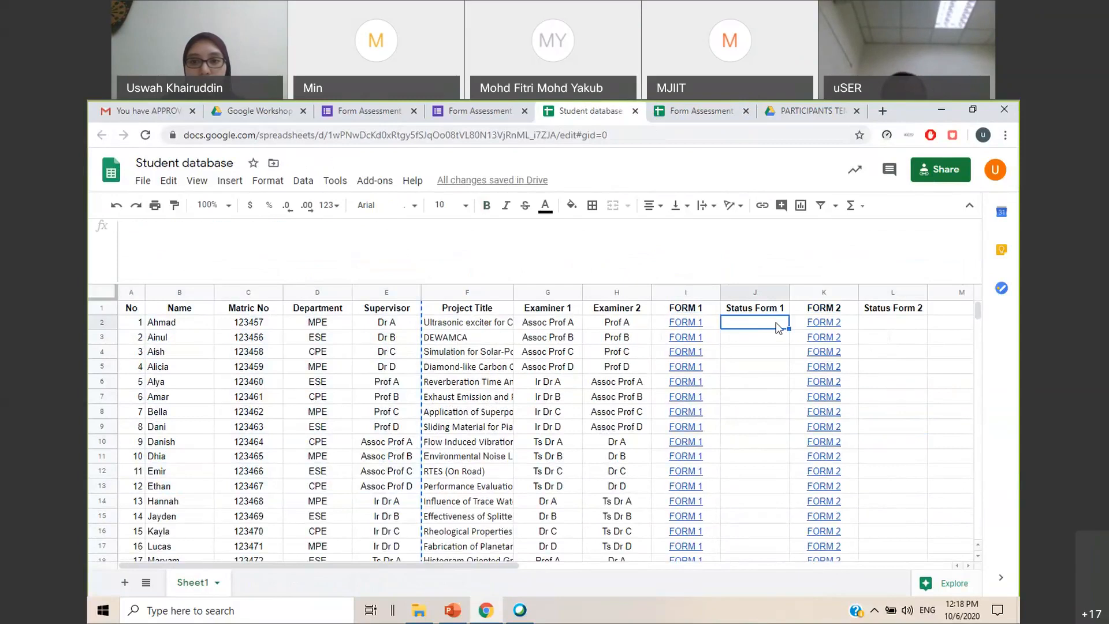
key(Down)
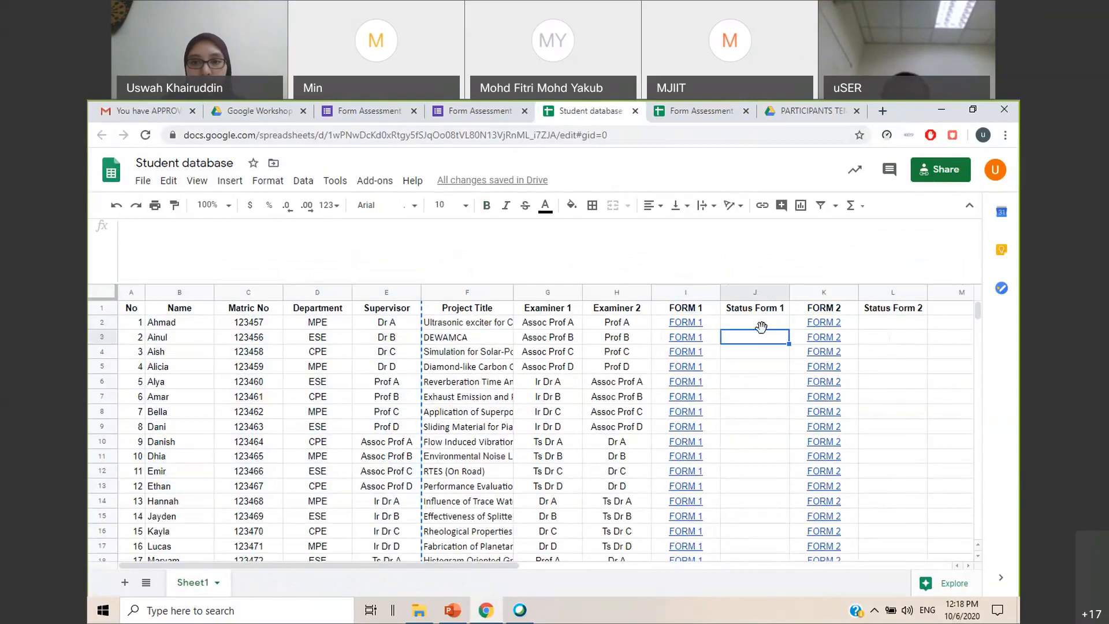
click(710, 111)
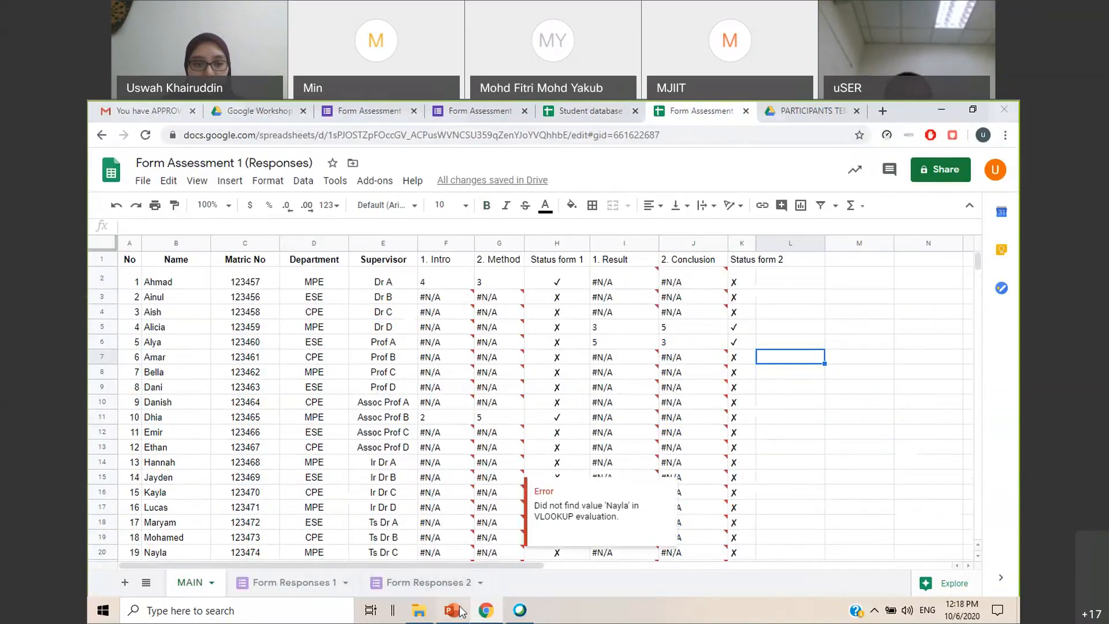
Copy the =IMPORTRANGE(“GoogleSheetURL",“TabName!Range") template from slide 55 of the PowerPoint deck into J2 of the Student database spreadsheet
key(alt+Tab)
click(198, 391)
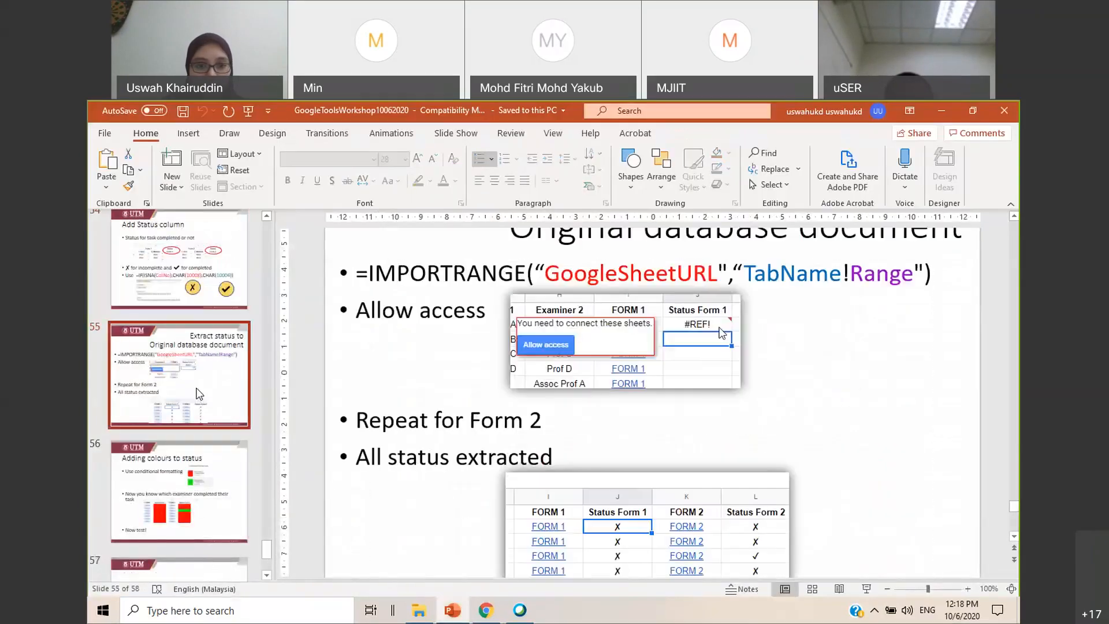
scroll(480, 291, up, 1)
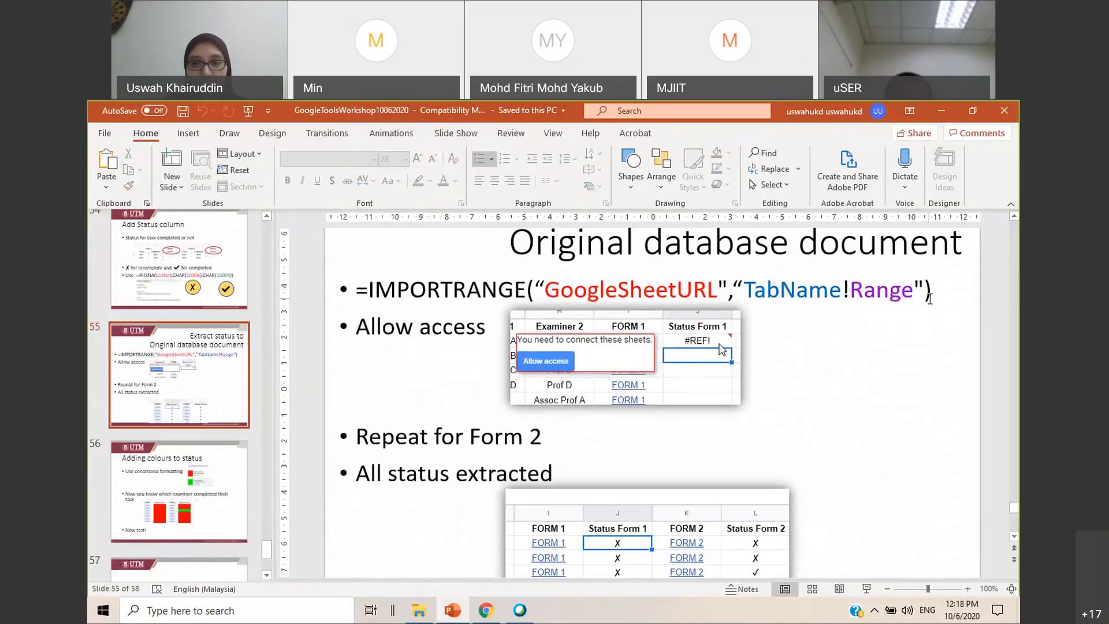
drag(928, 293, 351, 295)
key(ctrl+c)
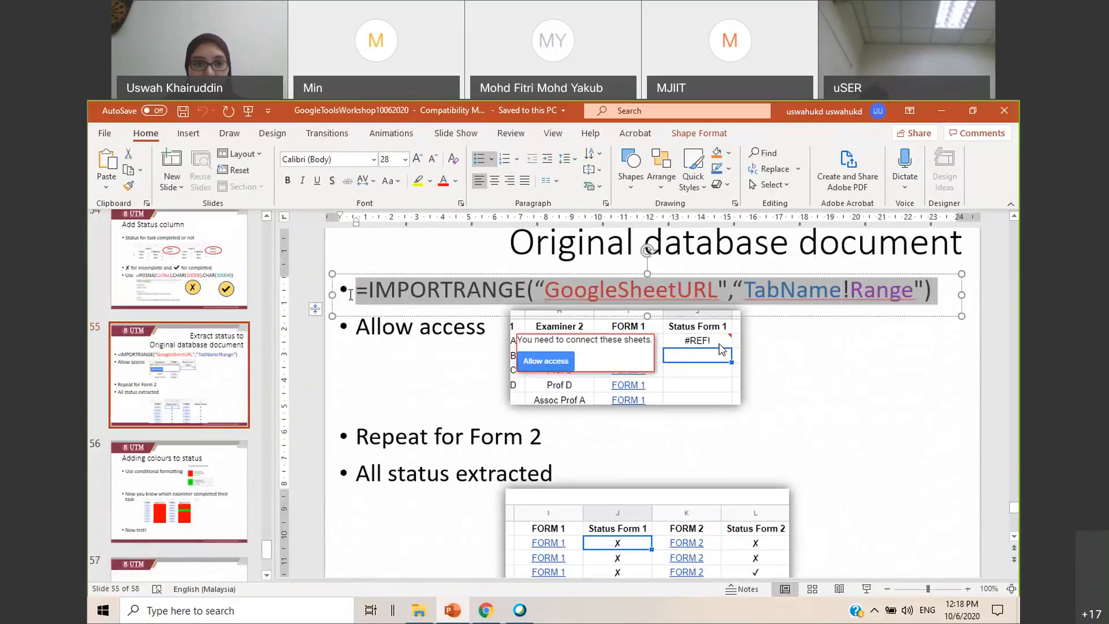
click(841, 398)
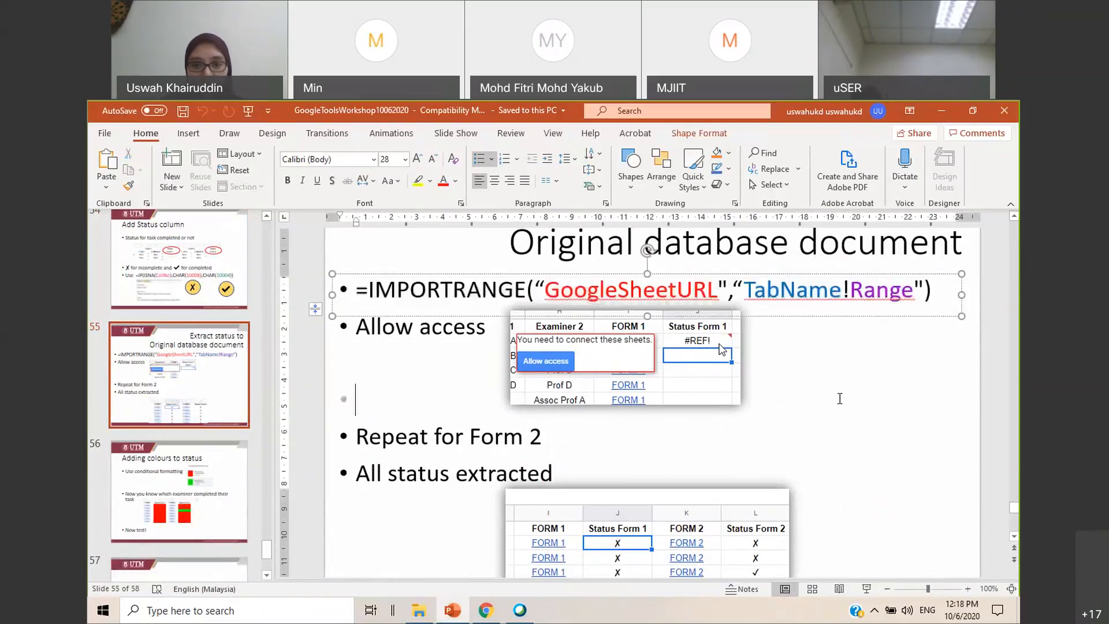
click(940, 112)
click(622, 120)
double_click(752, 323)
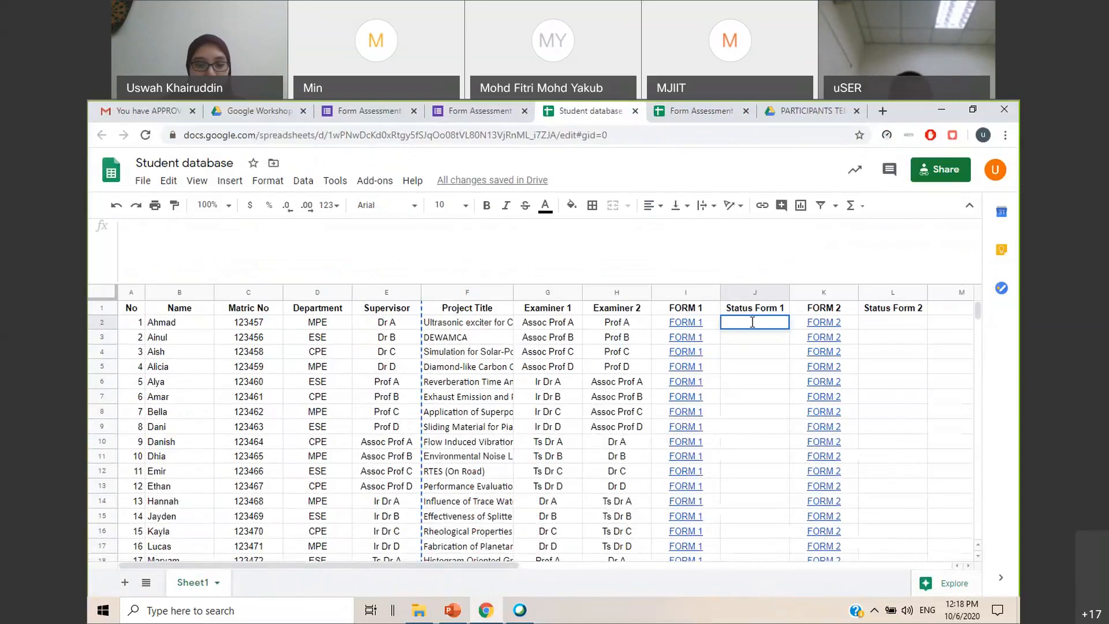
key(ctrl+v)
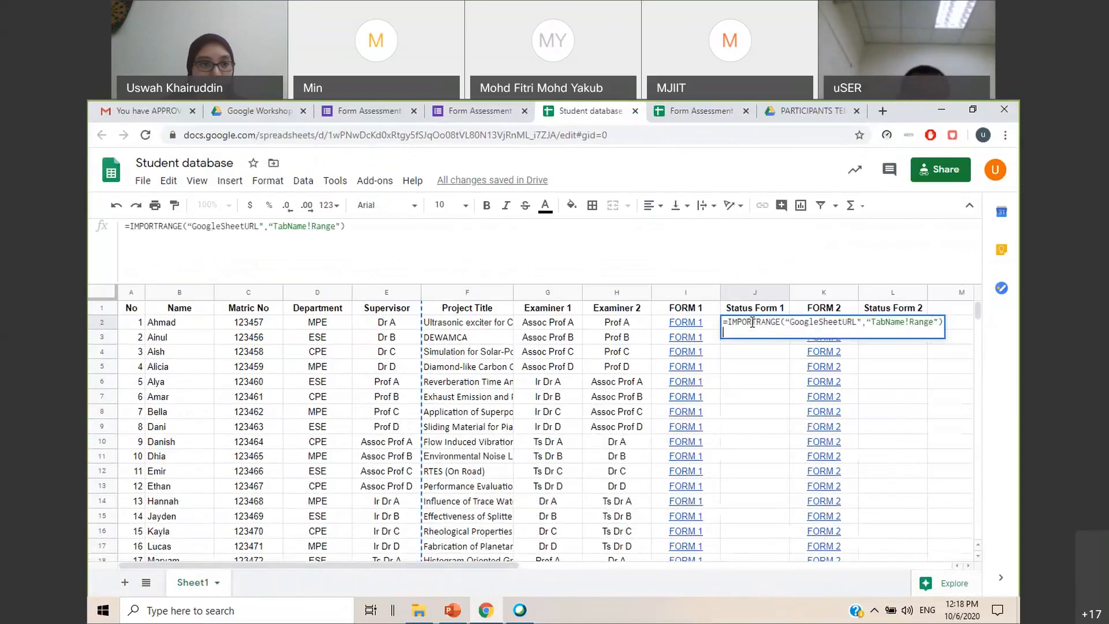
Replace the GoogleSheetURL placeholder in the J2 formula with the web address of the Form Assessment 1 (Responses) spreadsheet
drag(260, 226, 192, 227)
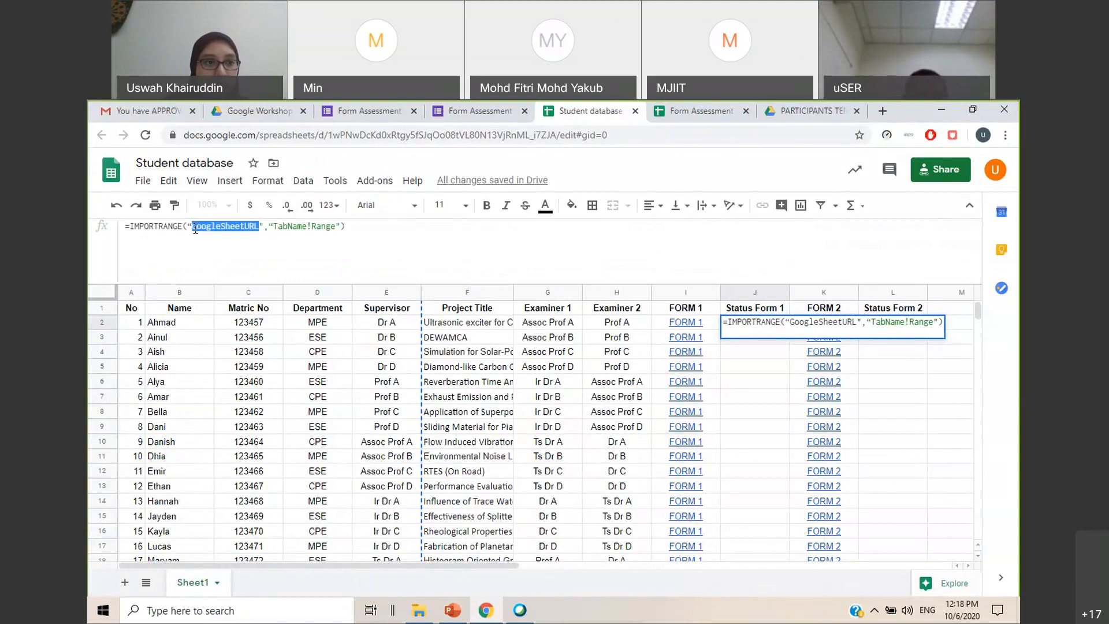
click(681, 116)
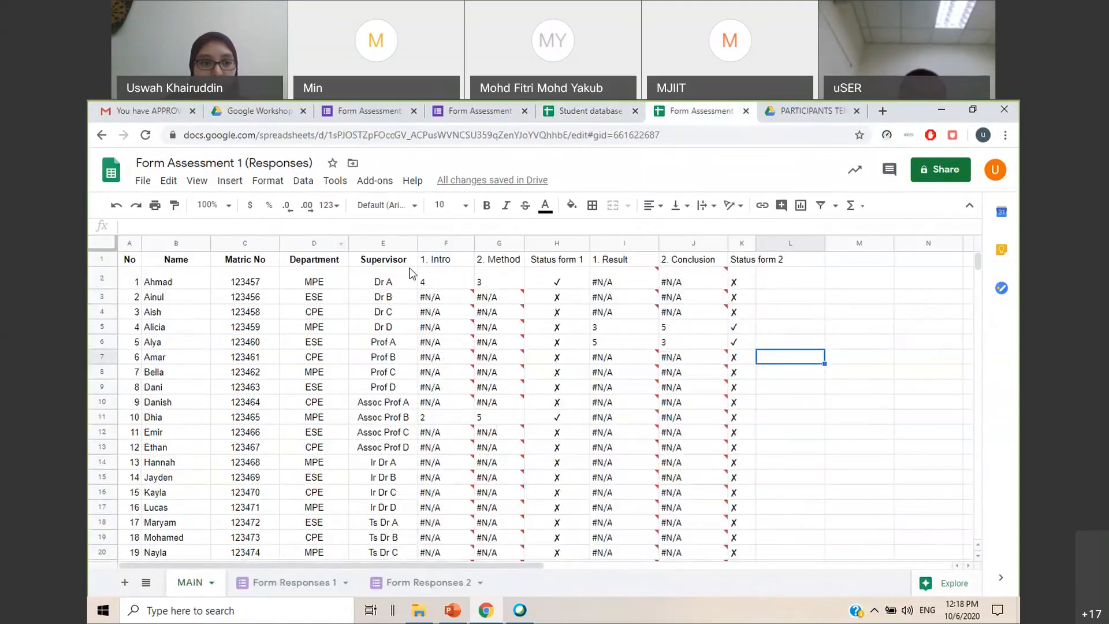
click(914, 377)
click(452, 137)
key(ctrl+c)
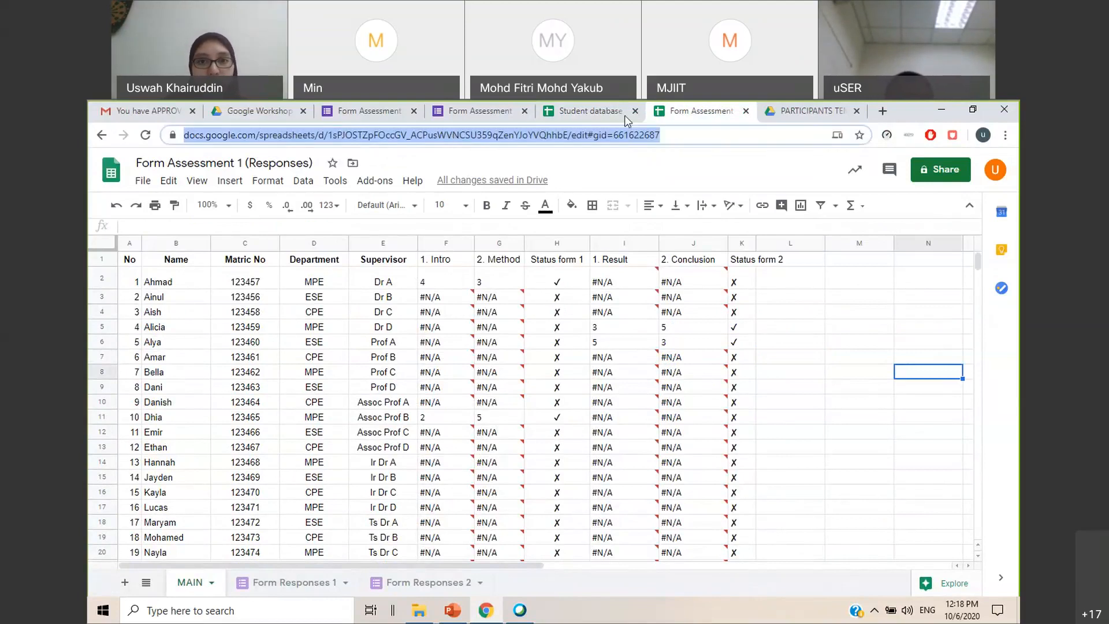
click(609, 119)
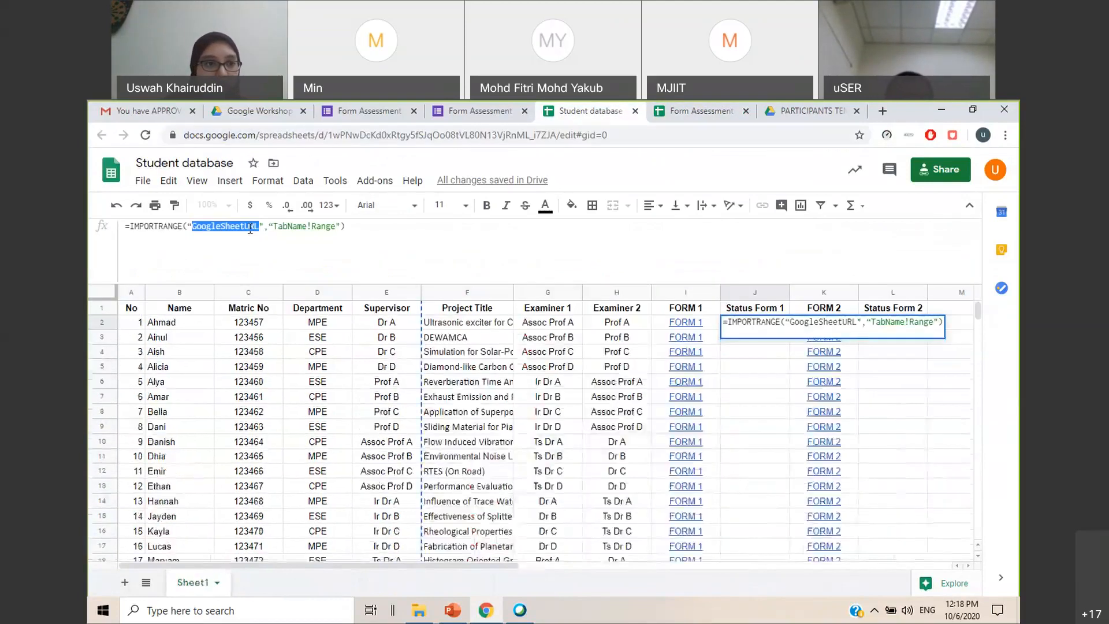
right_click(252, 226)
click(275, 282)
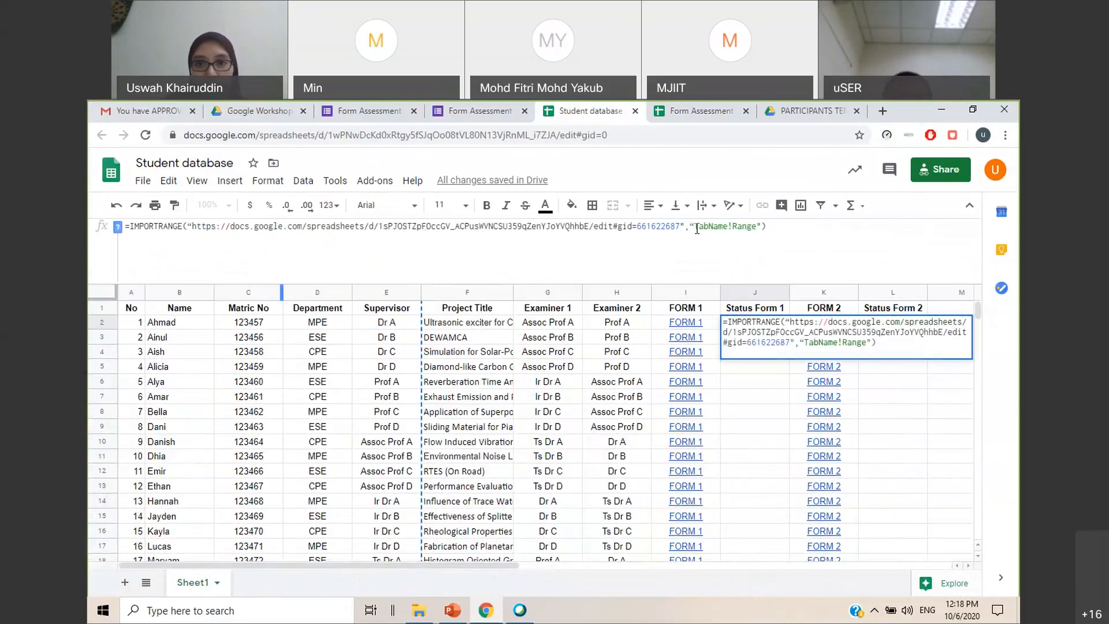
Replace the TabName placeholder in the J2 formula with MAIN, the sheet name in the responses spreadsheet
drag(696, 226, 727, 231)
click(713, 111)
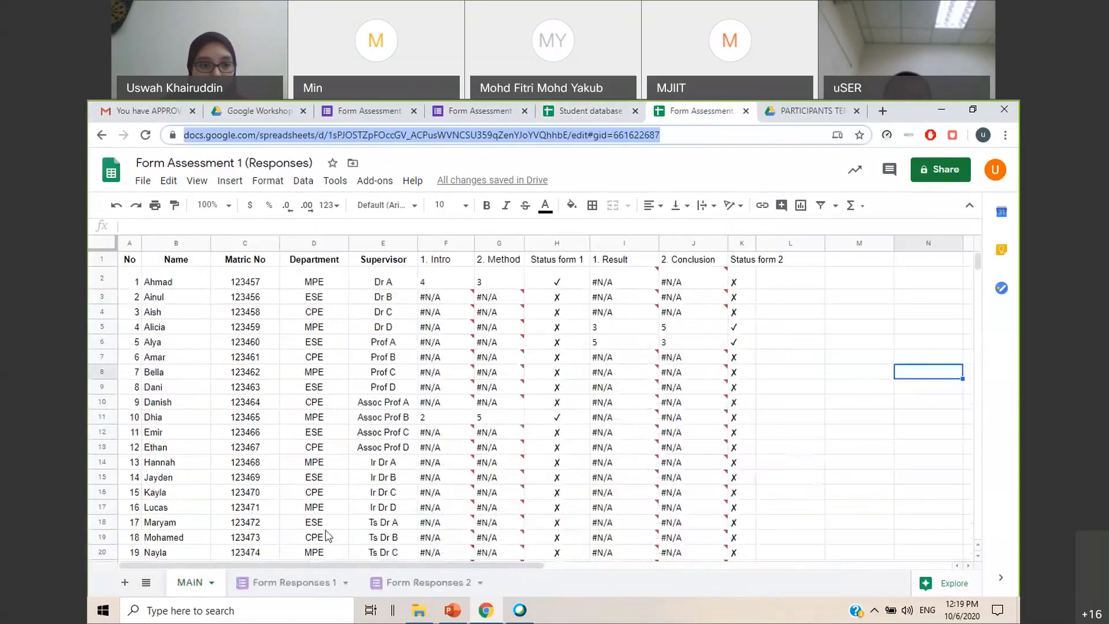
click(188, 593)
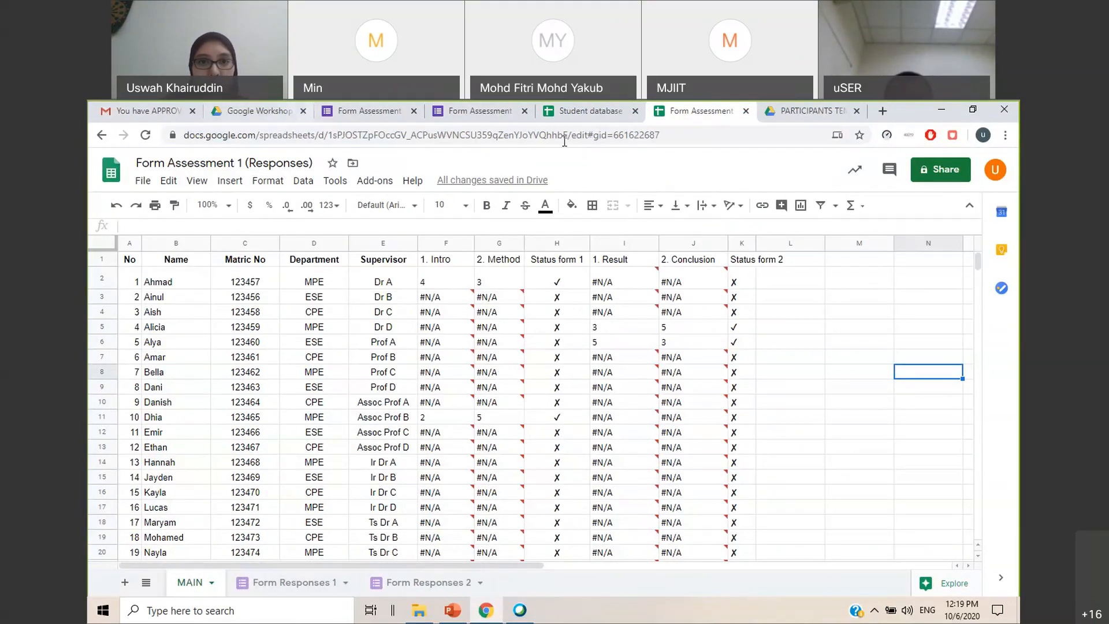
key(ctrl+Page_Up)
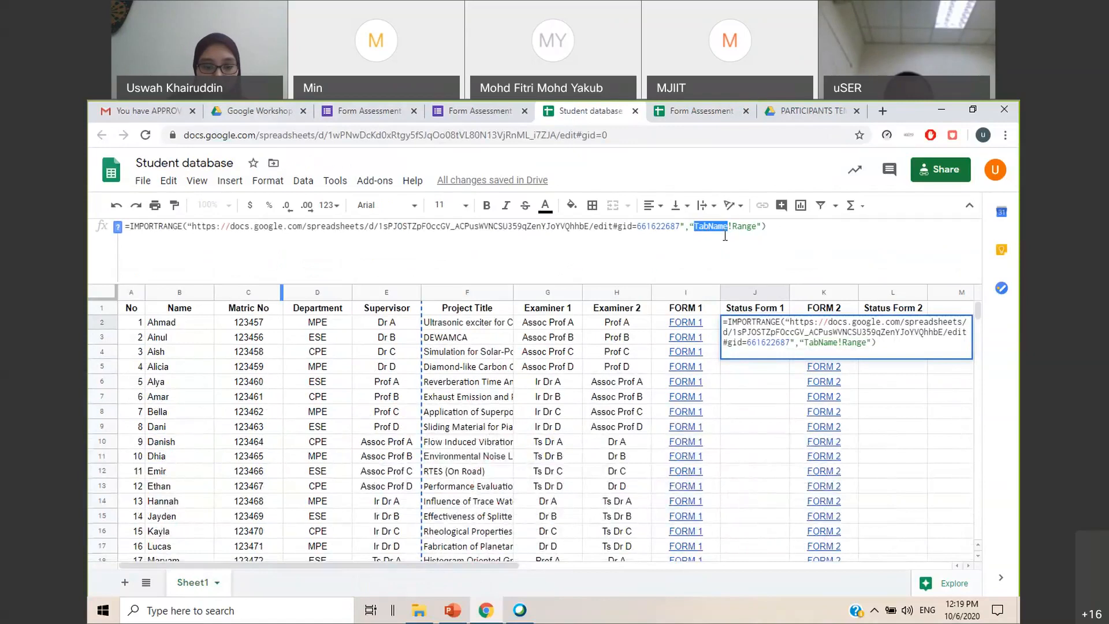
text(MAIN)
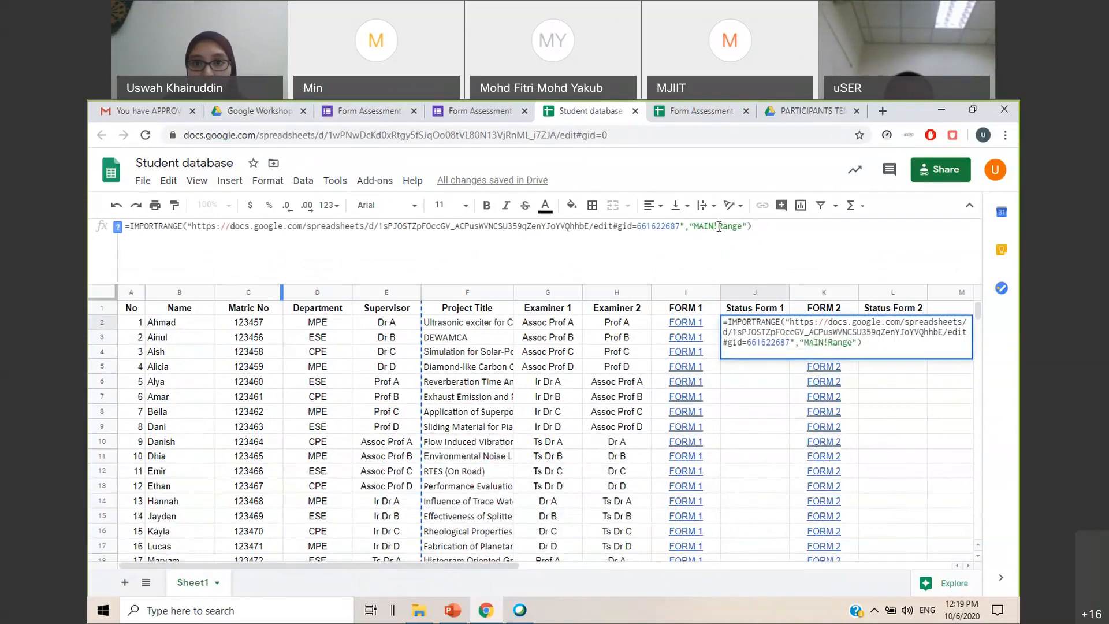
Check the extent of the Status form 1 column in MAIN and replace the Range placeholder in the J2 formula with H2:H26
key(ctrl+Page_Down)
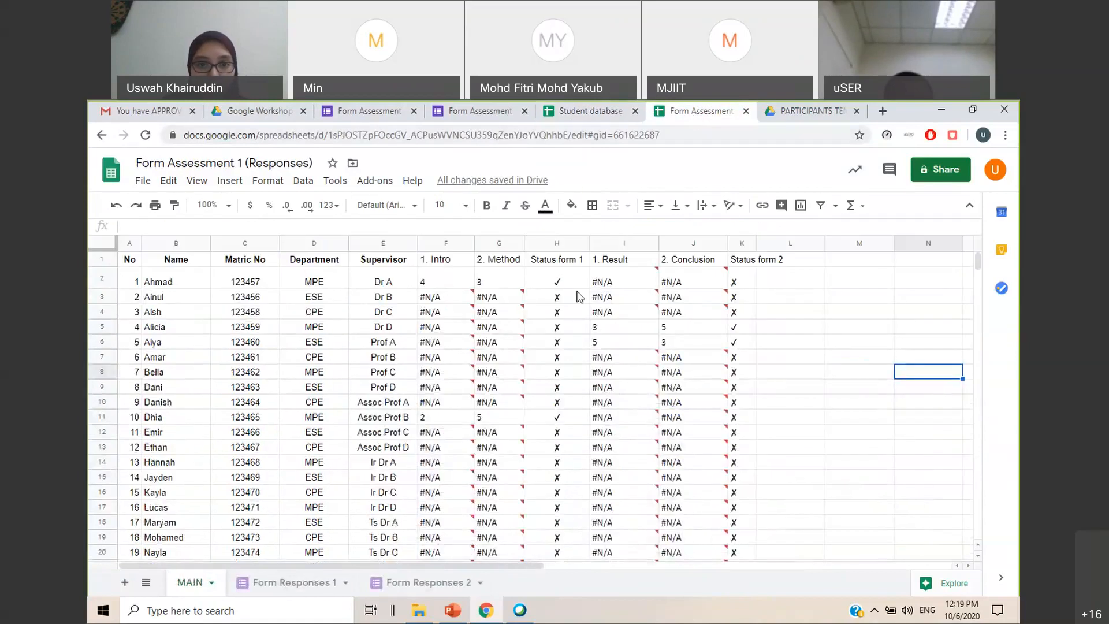
click(565, 285)
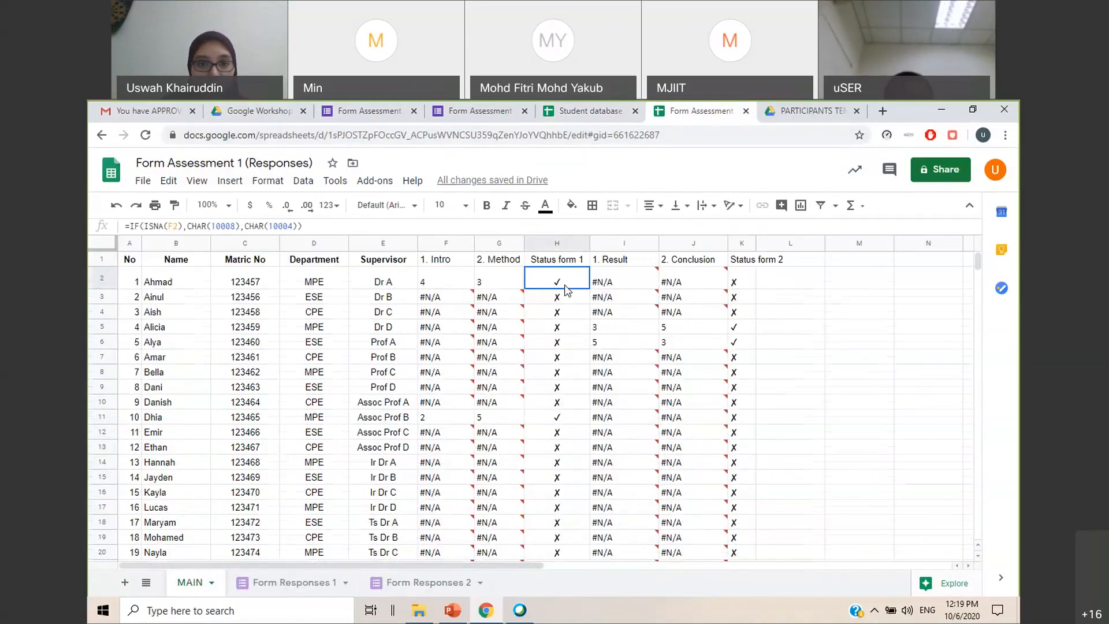
scroll(565, 288, down, 3)
click(556, 485)
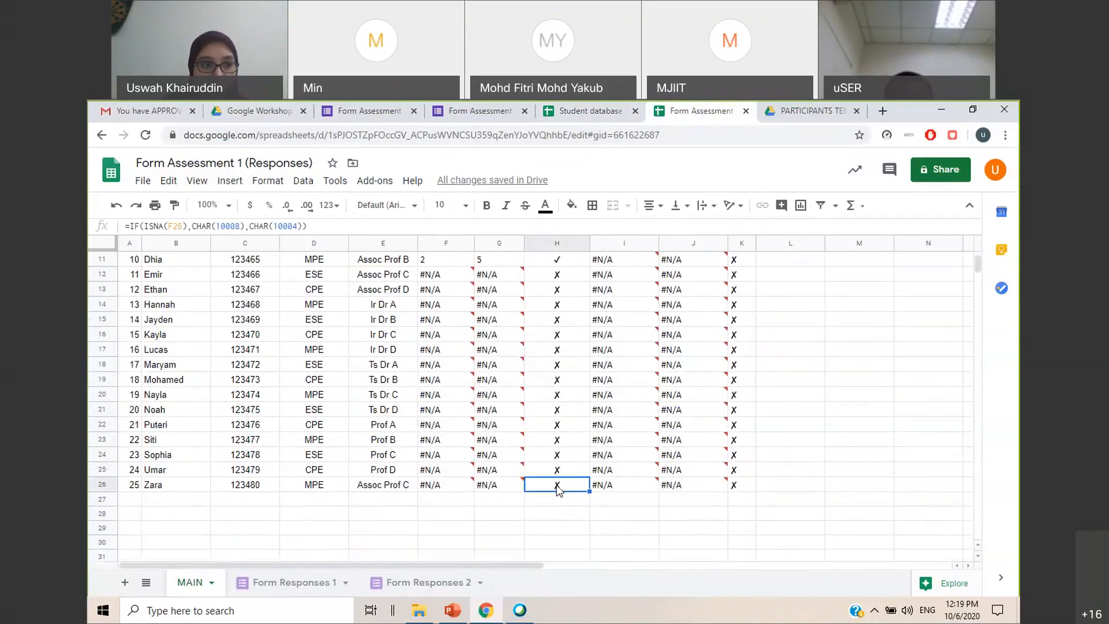
scroll(556, 484, up, 3)
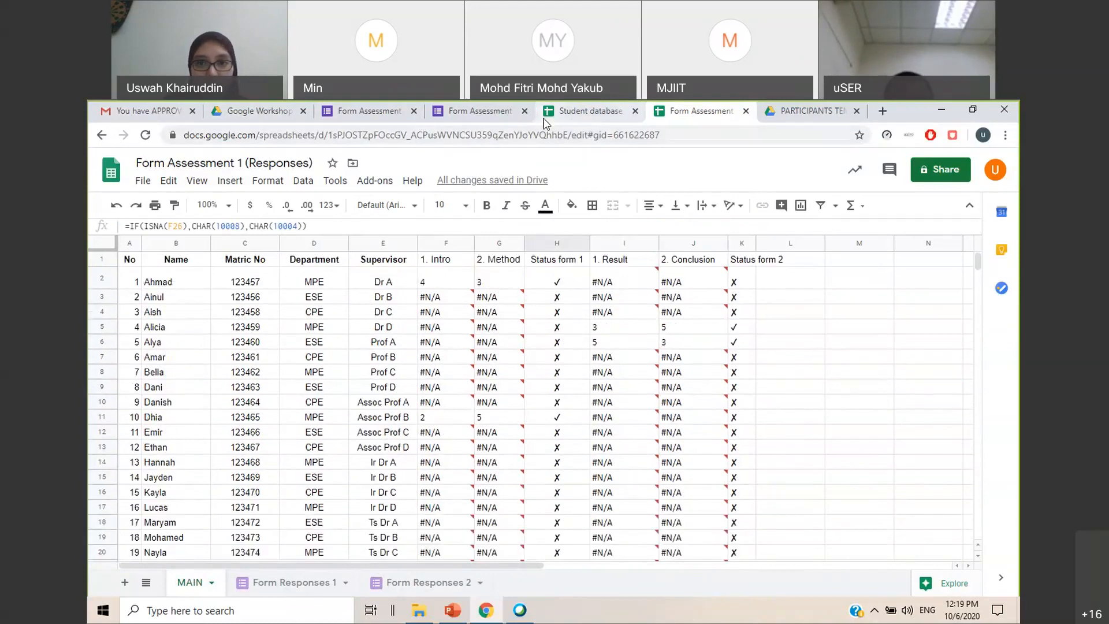
click(584, 110)
text(H2:H2!Range"))
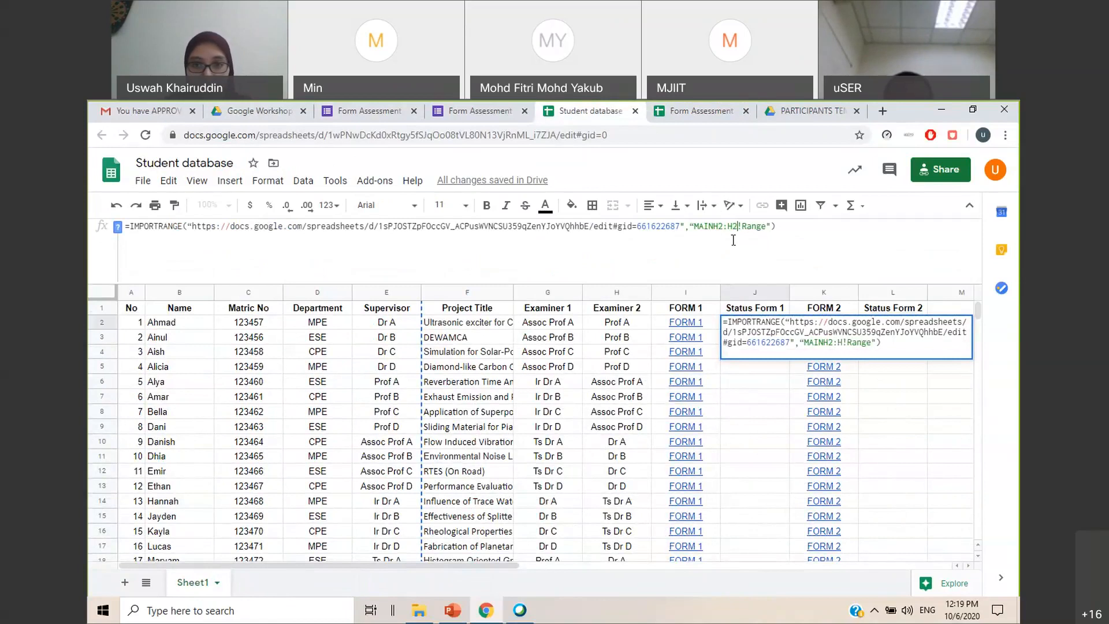
key(BackSpace)
key(BackSpace)
key(BackSpace)
key(BackSpace)
key(BackSpace)
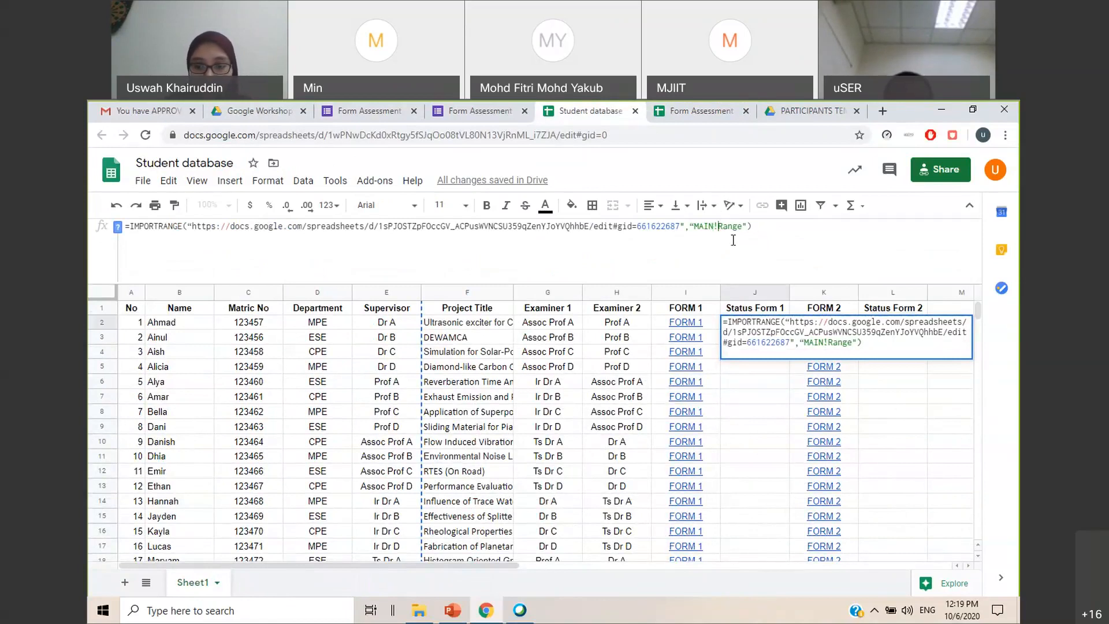
key(Delete)
key(Delete)
key(Delete)
key(Delete)
key(Delete)
text(H2:H26)
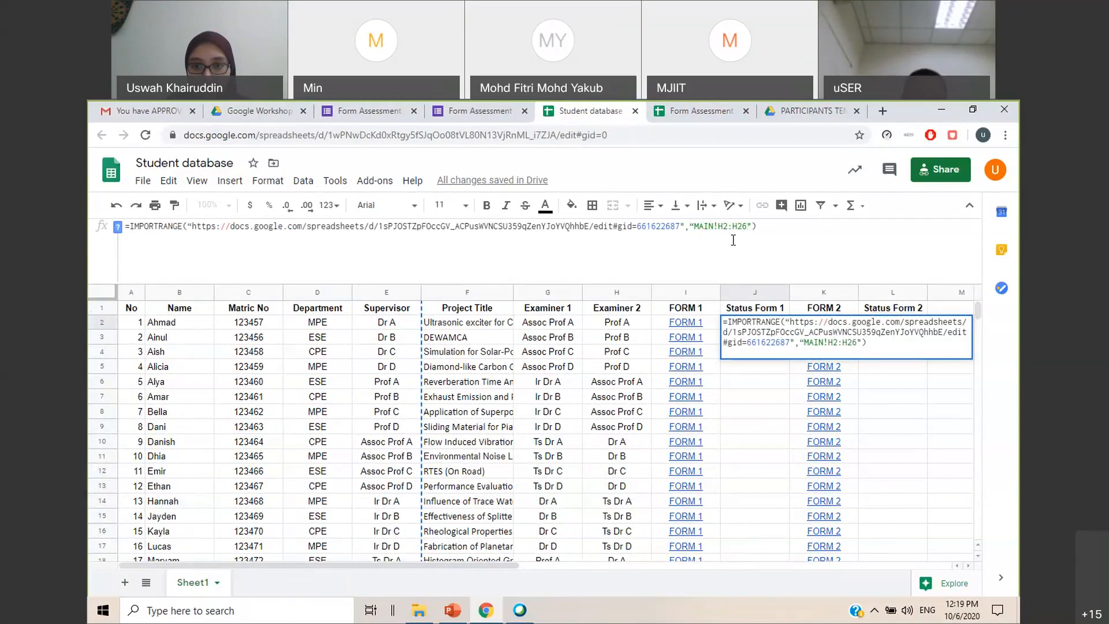
key(Return)
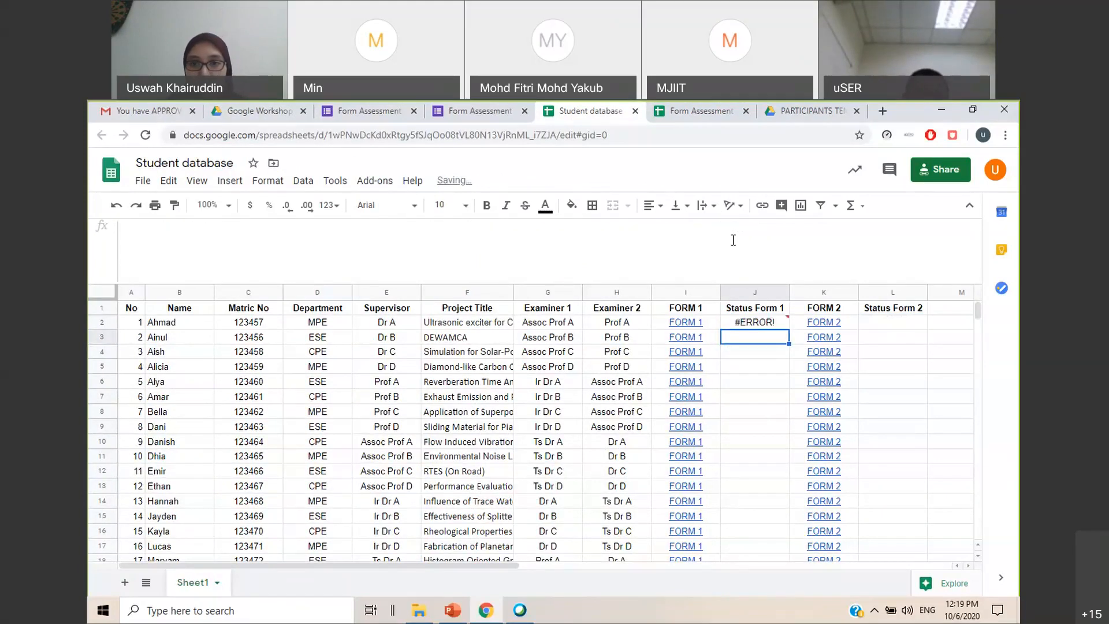
Open the TEST WORKSHOP spreadsheet from the Google Tools Workshop Drive folder and inspect its Status Form 1 IMPORTRANGE formula in J2
click(766, 325)
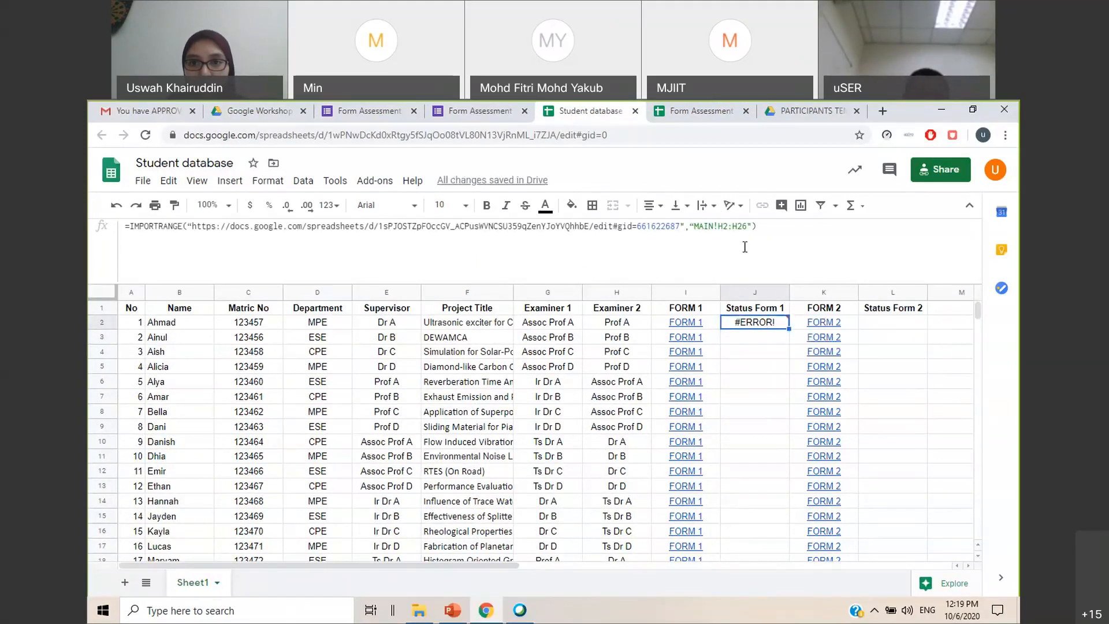
click(263, 111)
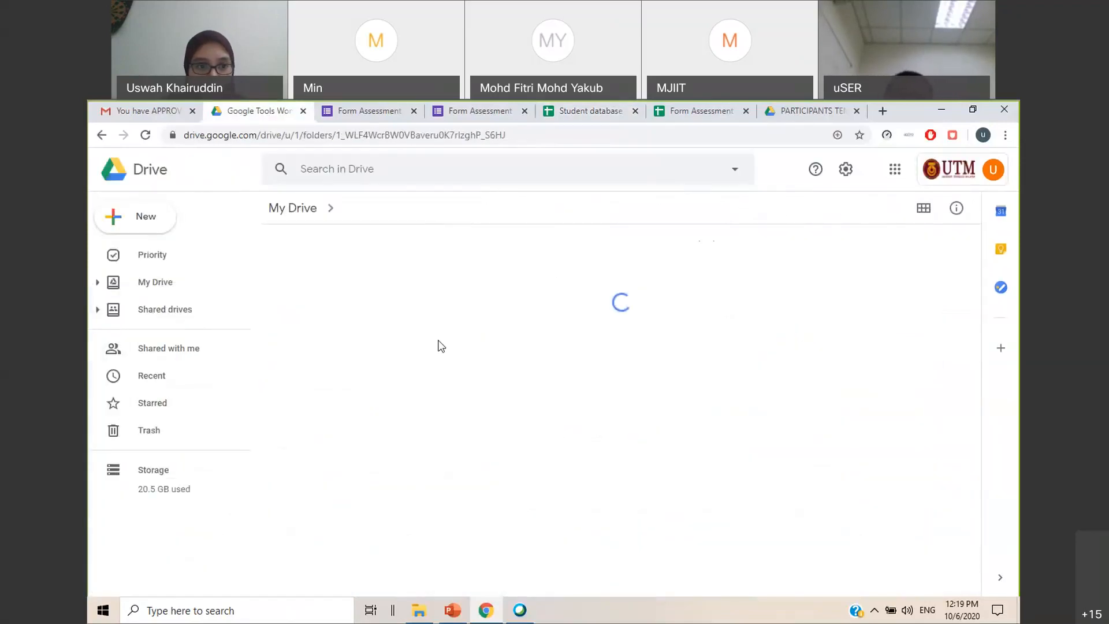
scroll(438, 344, down, 2)
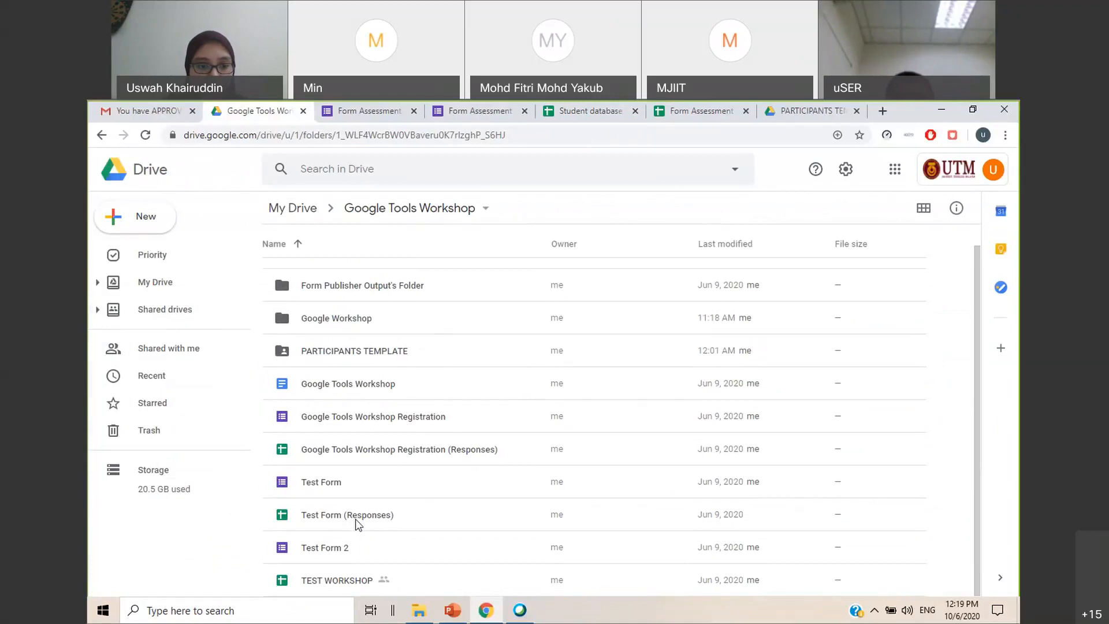
double_click(358, 579)
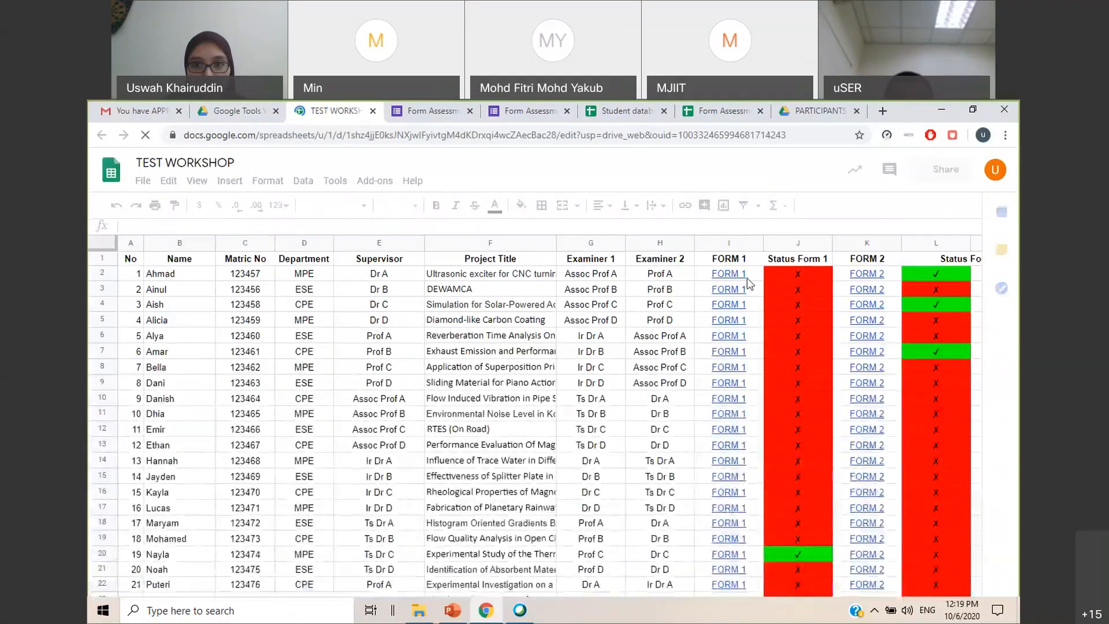
click(778, 279)
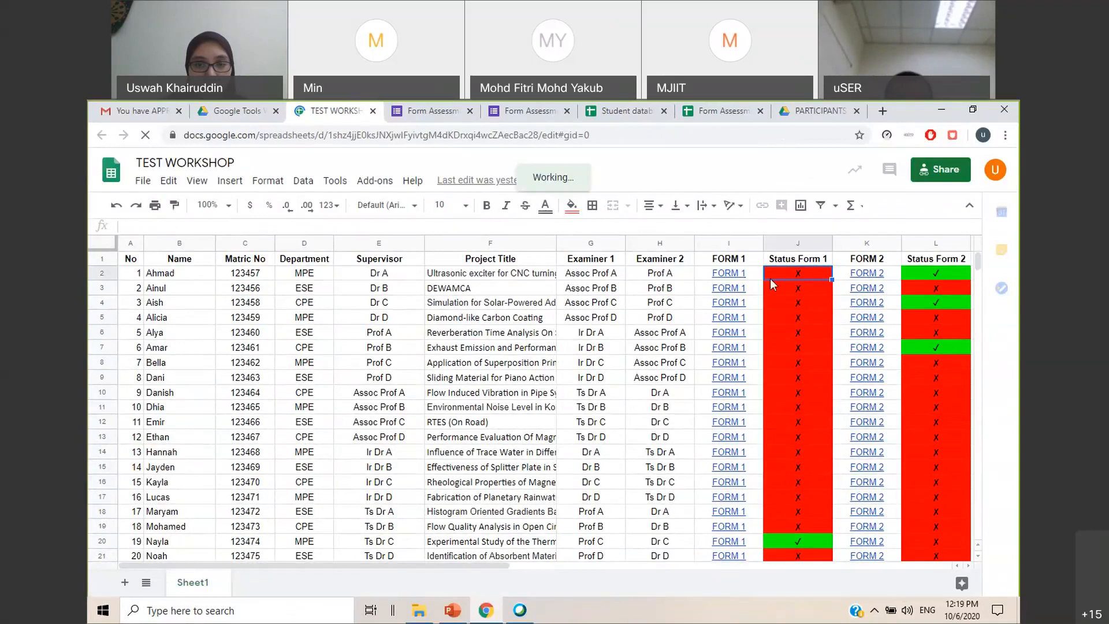
mouse_move(742, 275)
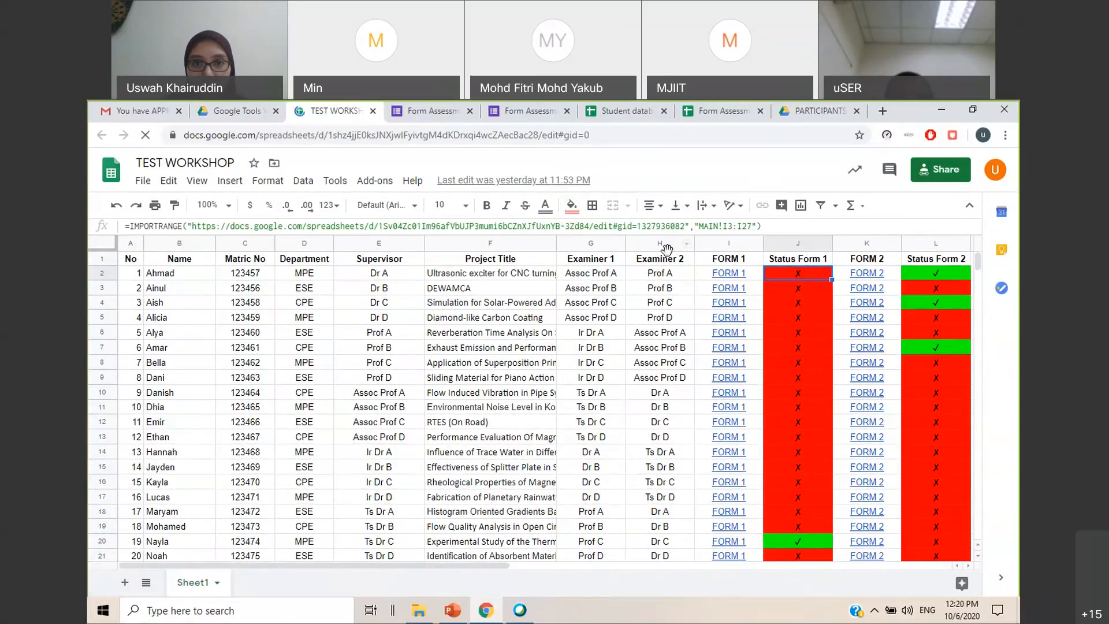
Compare the J2 IMPORTRANGE formula in the Student database with the one in TEST WORKSHOP
click(642, 116)
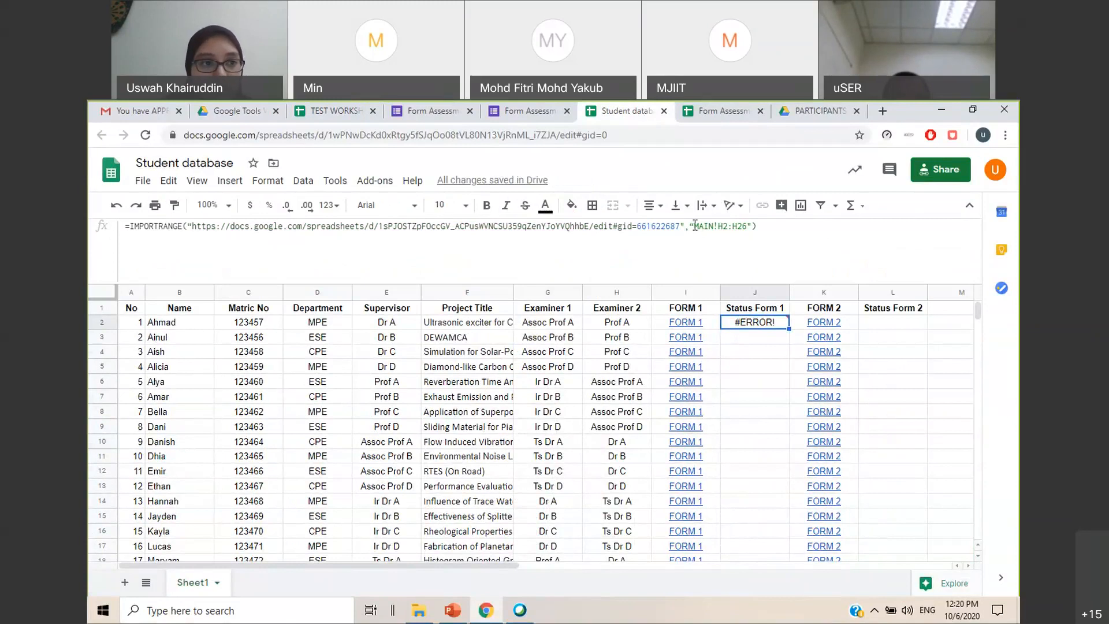
click(720, 119)
click(657, 119)
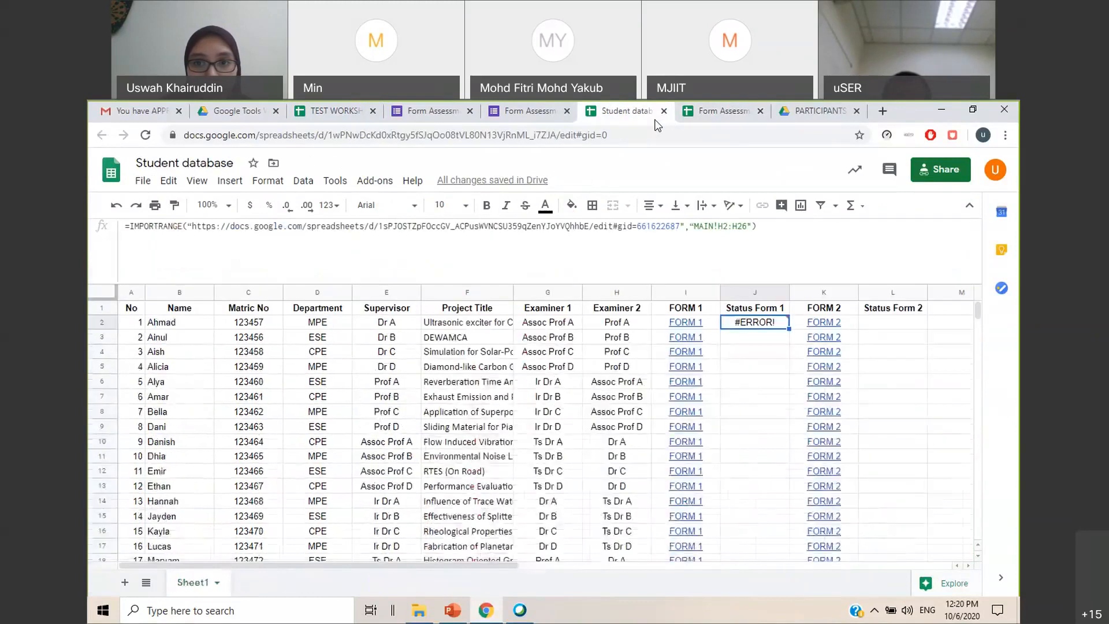
click(340, 120)
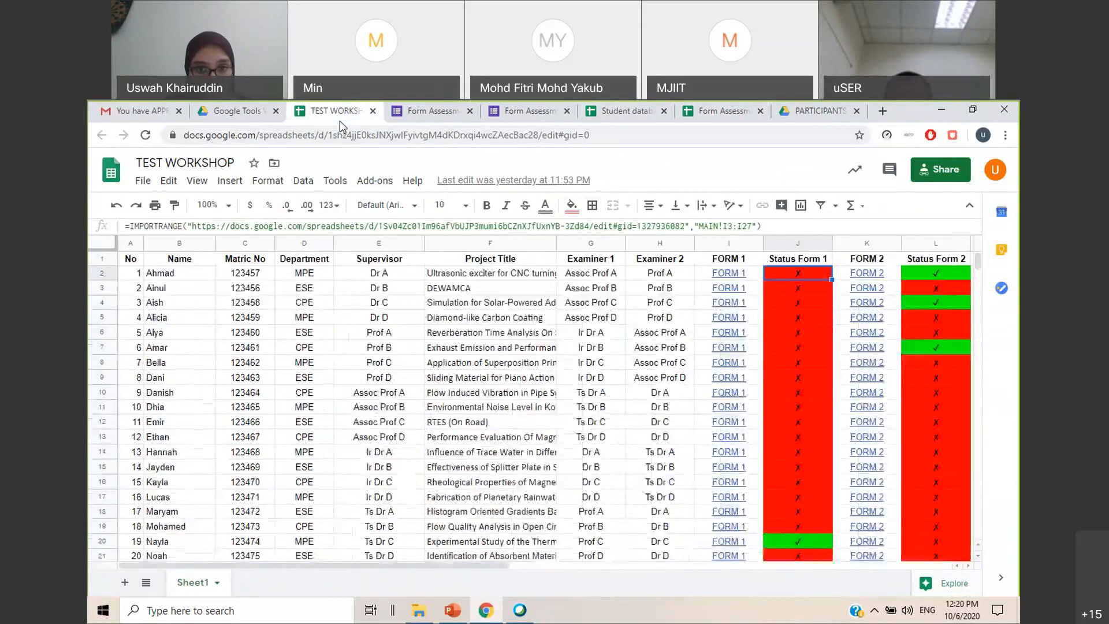
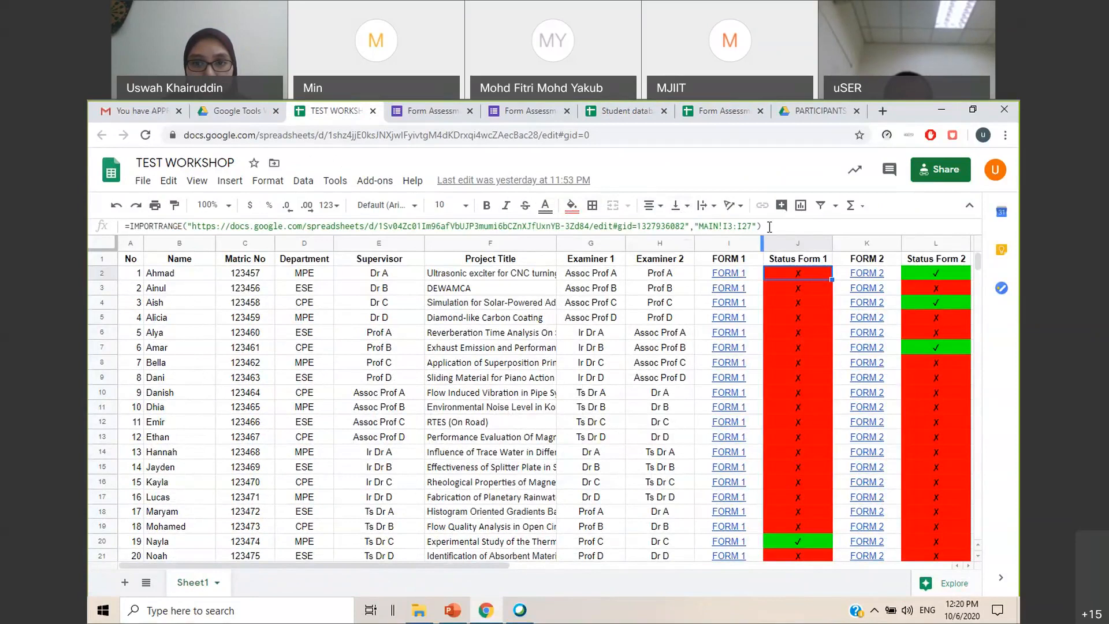
Compare the Status Form 1 import formula in the TEST WORKSHOP sheet with the Student database formula and the form responses MAIN sheet
click(624, 111)
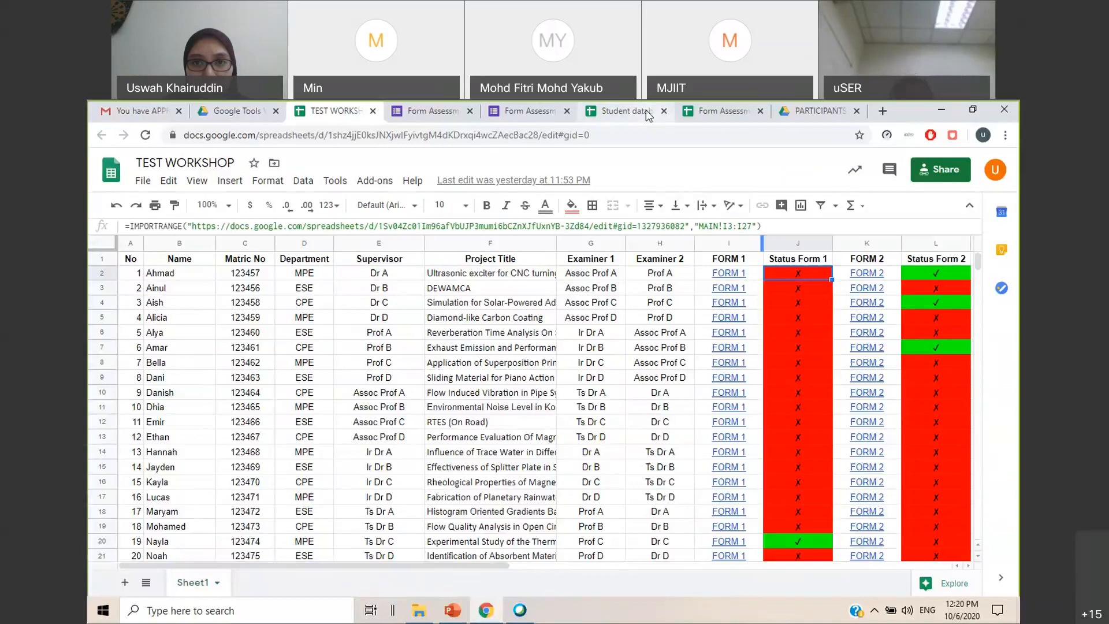
click(721, 115)
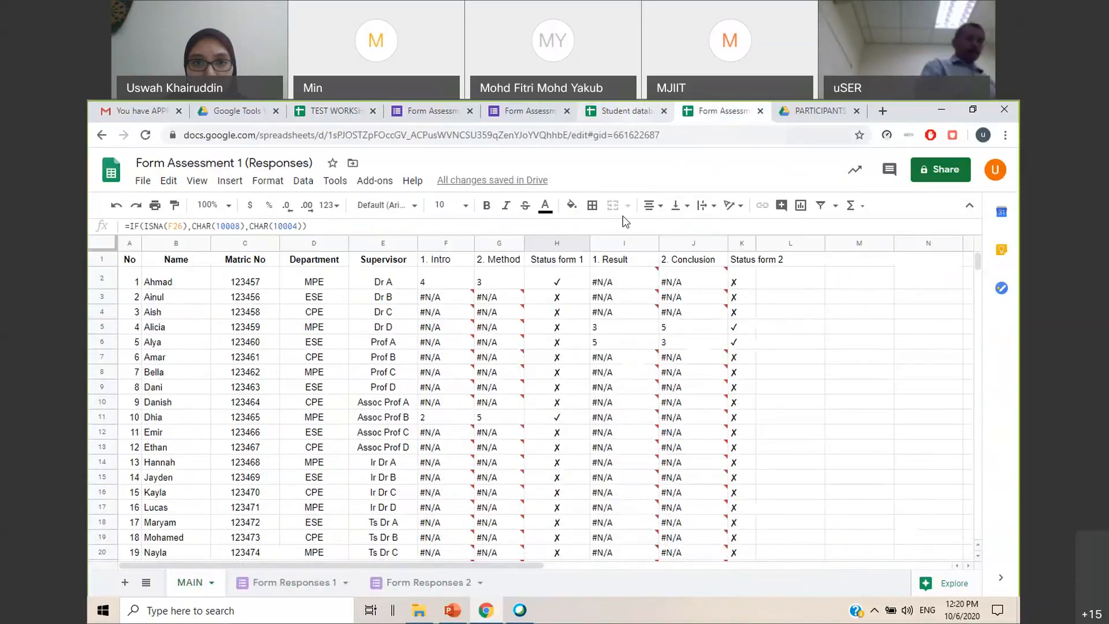
click(568, 284)
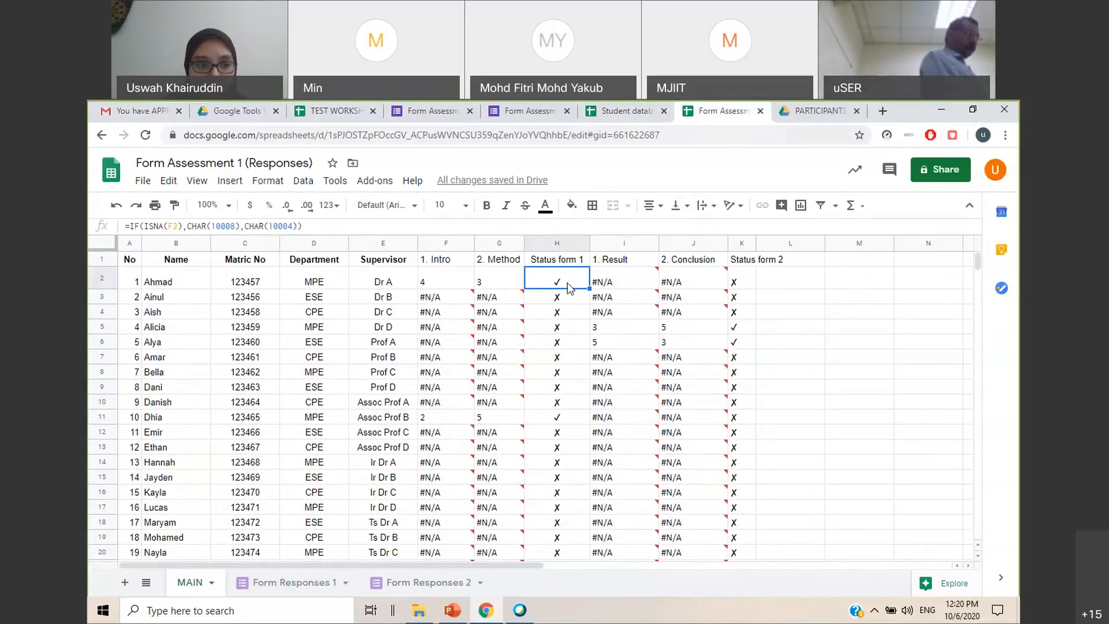
click(637, 117)
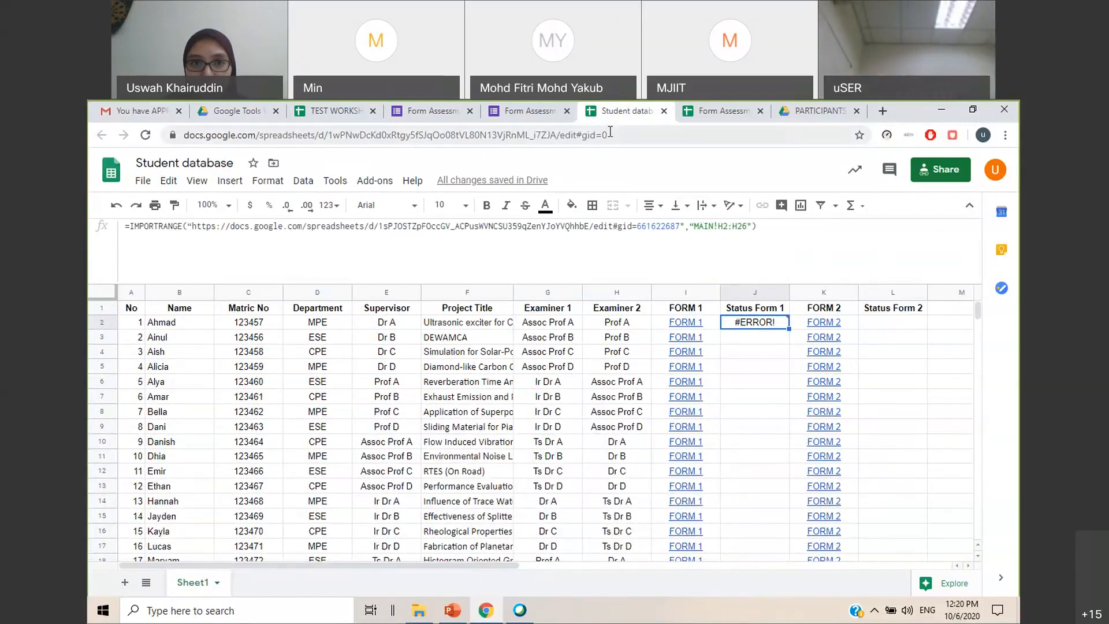
click(548, 115)
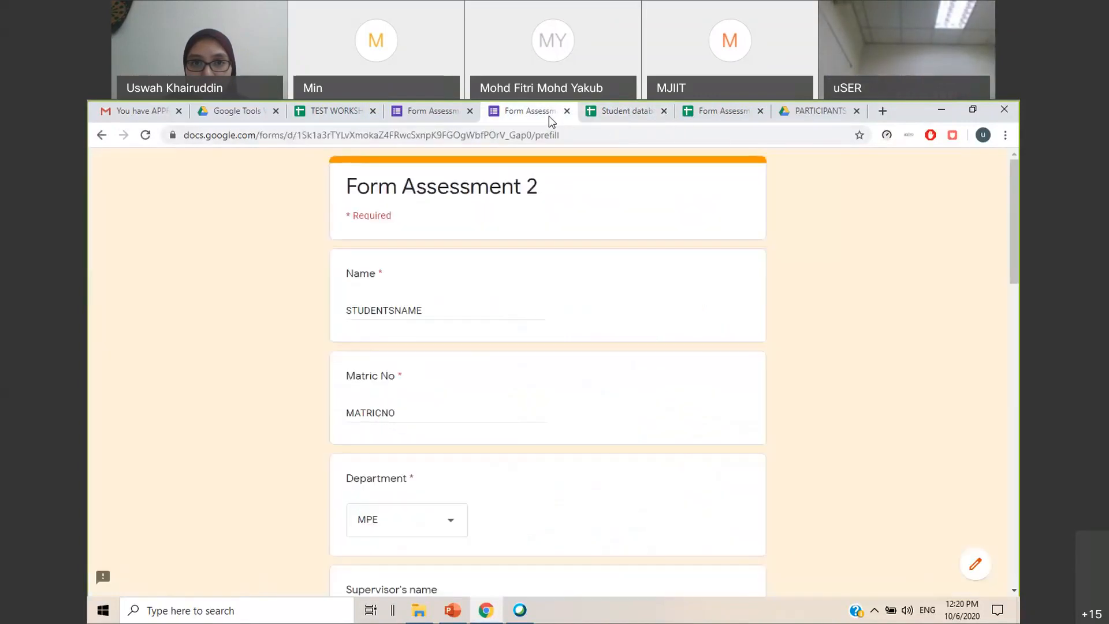
click(366, 115)
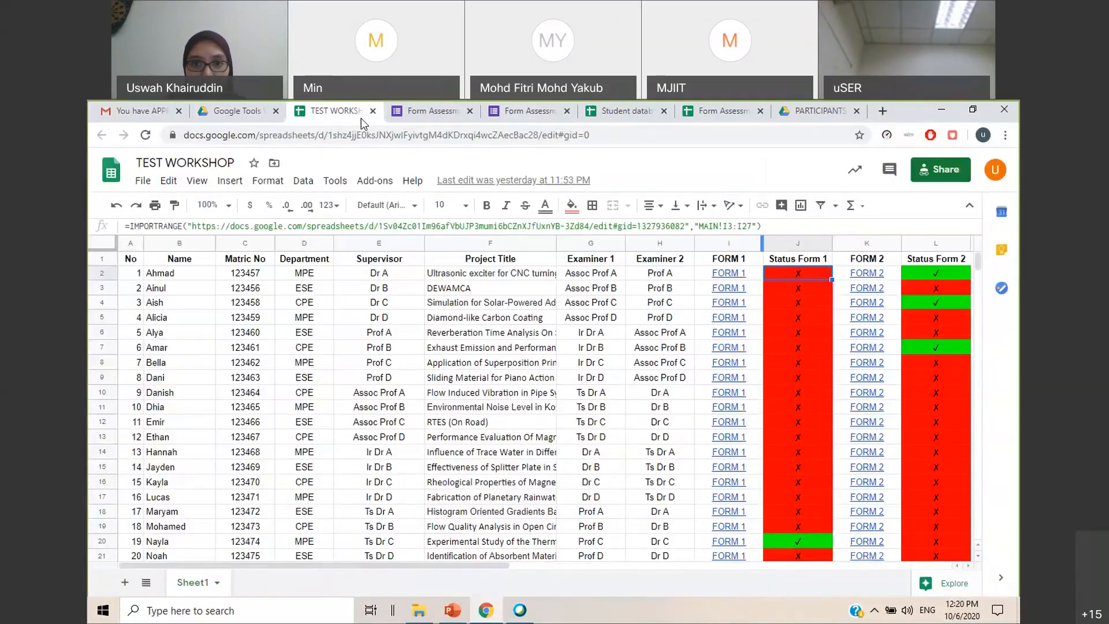
drag(758, 225, 695, 226)
click(716, 111)
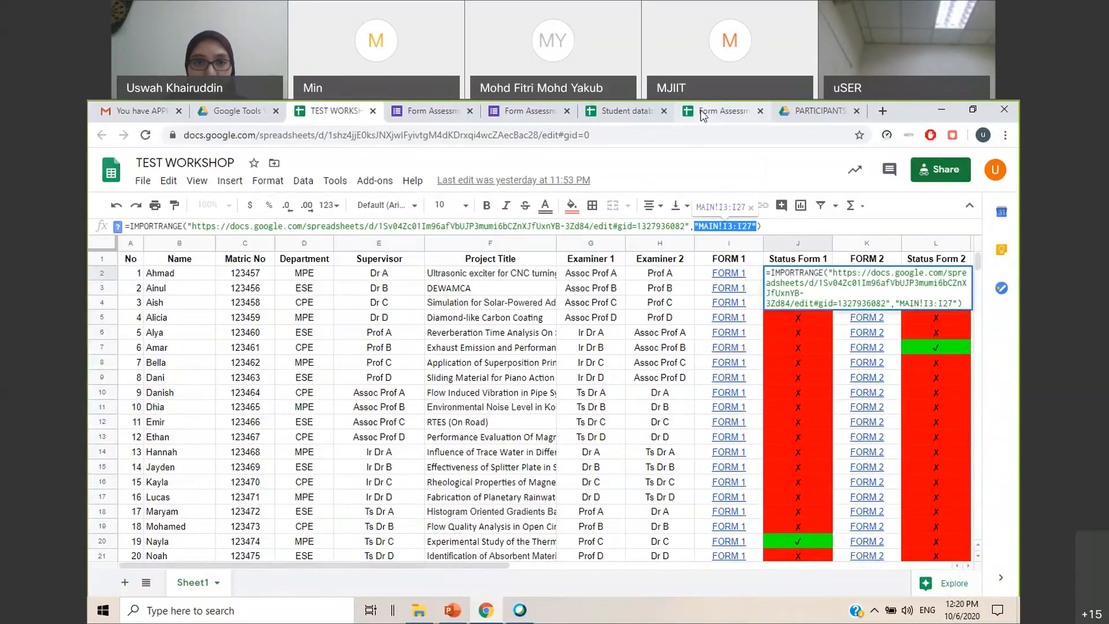
In the Student database, replace cell J2 with an IMPORTRANGE formula starting with the quoted URL of the Form Assessment 1 (Responses) spreadsheet
click(641, 116)
mouse_move(762, 331)
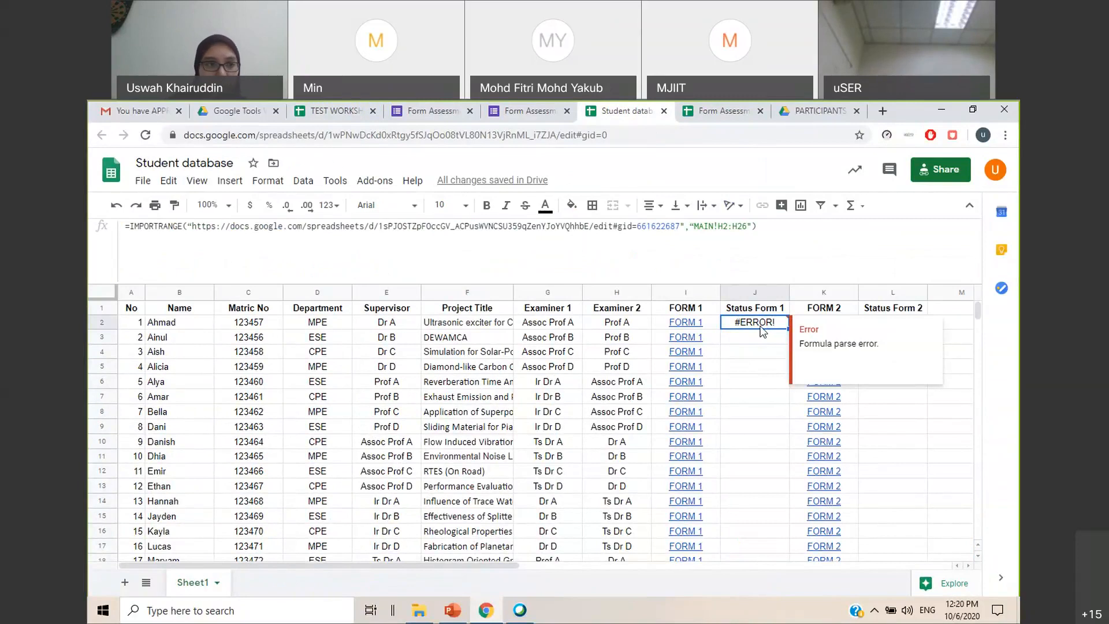
text(=IMPOR)
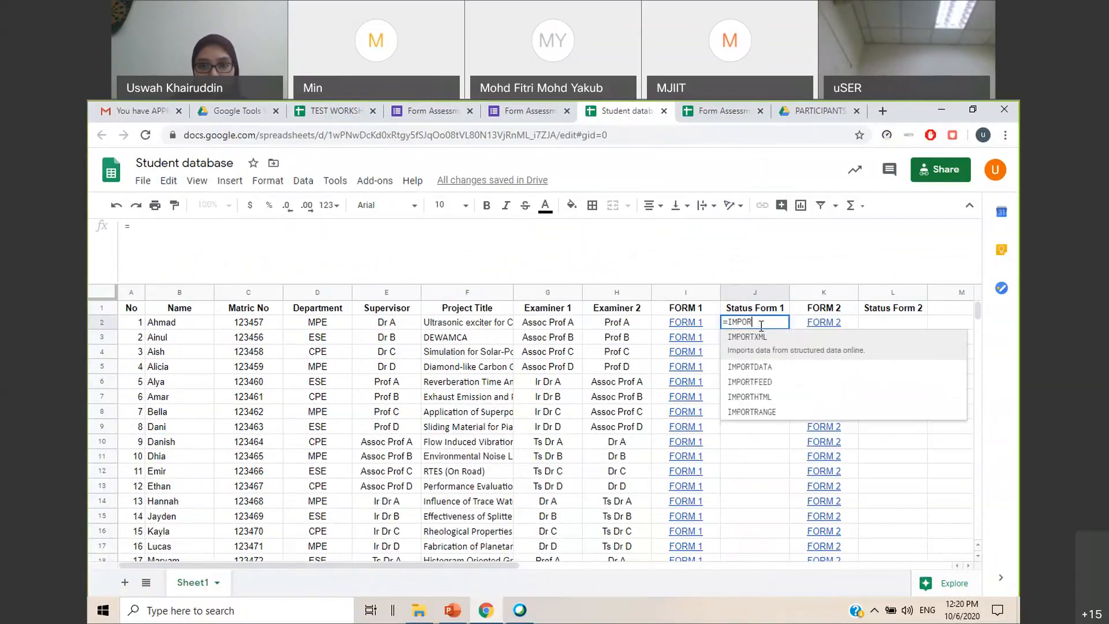
click(762, 410)
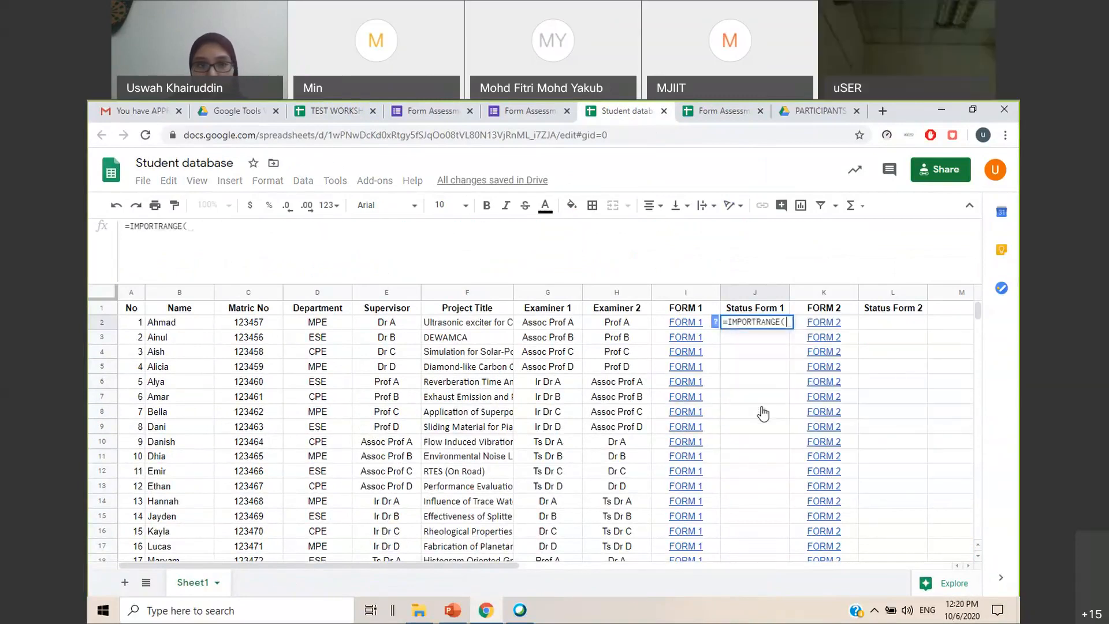
click(729, 111)
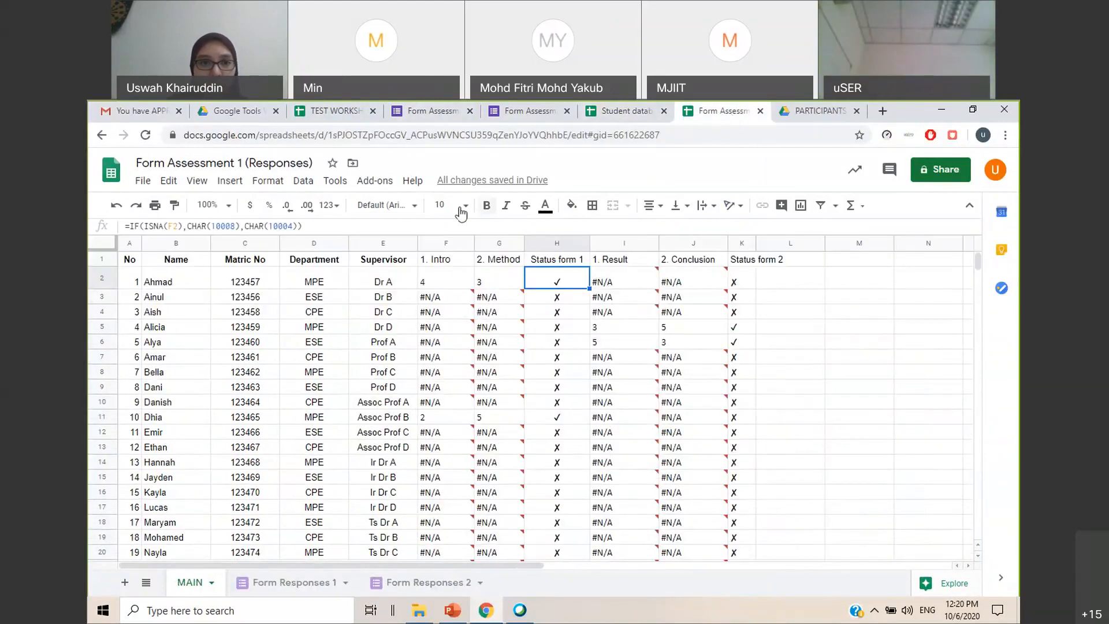
click(427, 140)
key(ctrl+c)
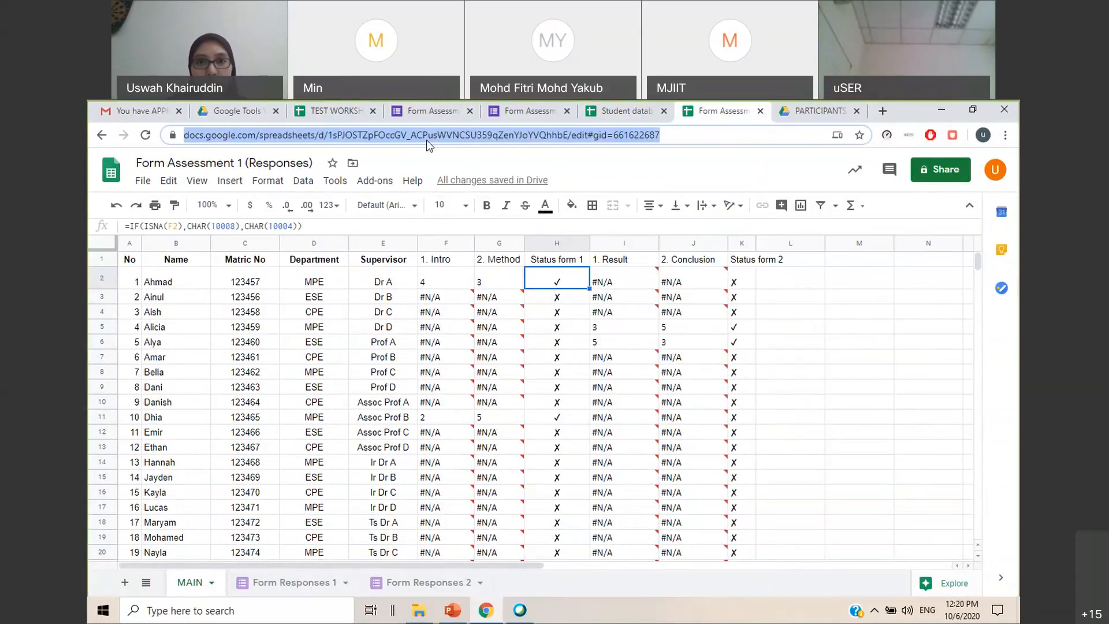
click(624, 111)
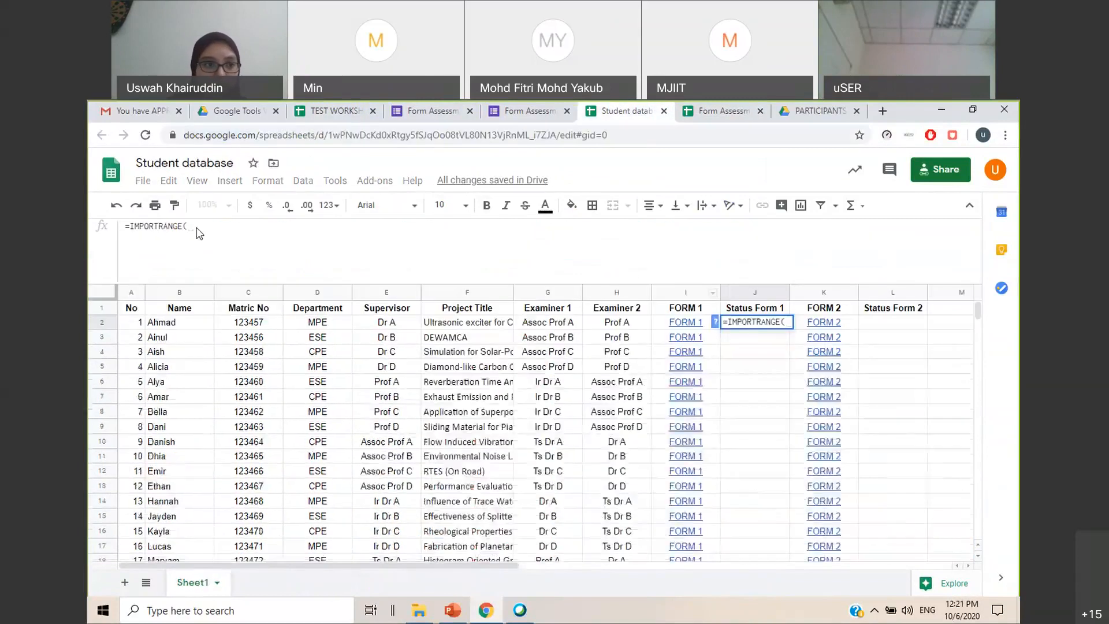
click(219, 233)
key(ctrl+v)
click(187, 226)
text(")
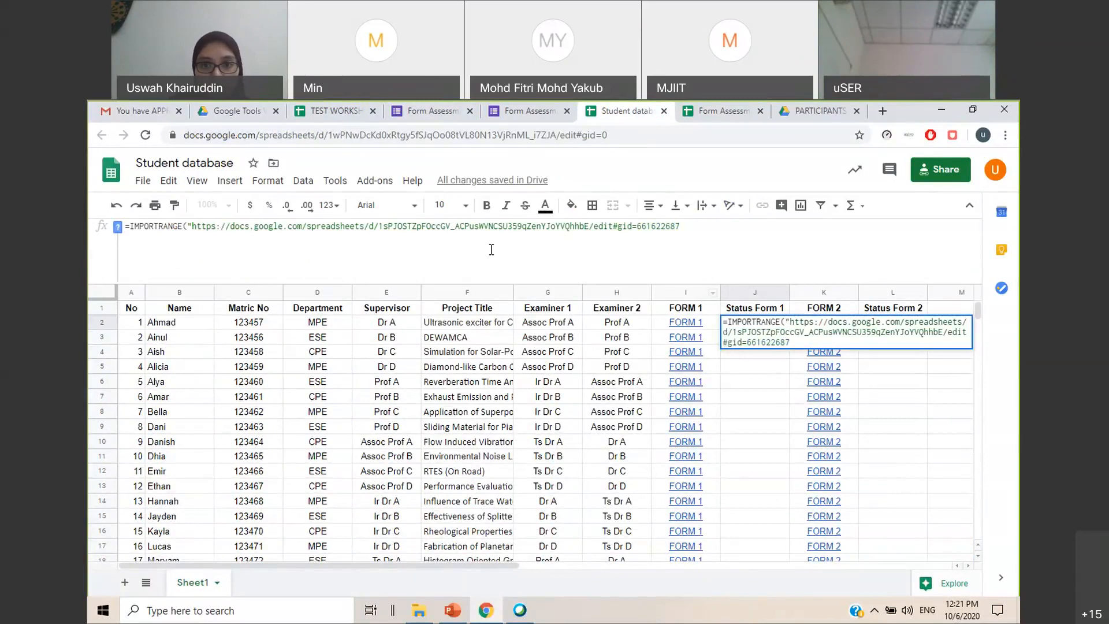
Complete the Status Form 1 import formula with the range "MAIN!H2:H26" and allow access to the source spreadsheet
click(704, 228)
text(",")
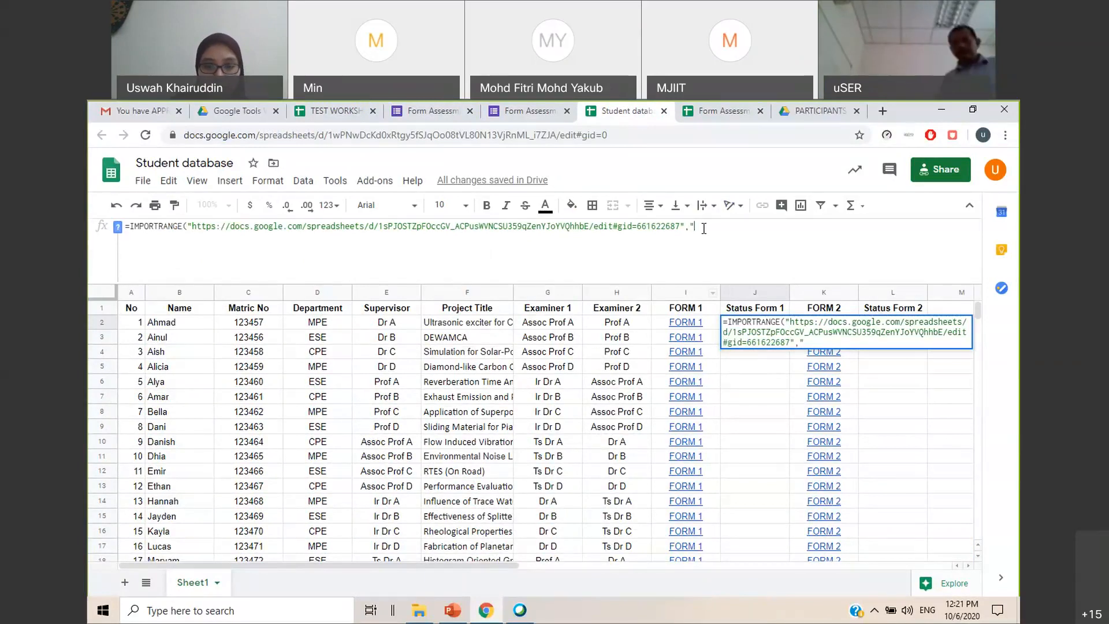
text(MAIN!)
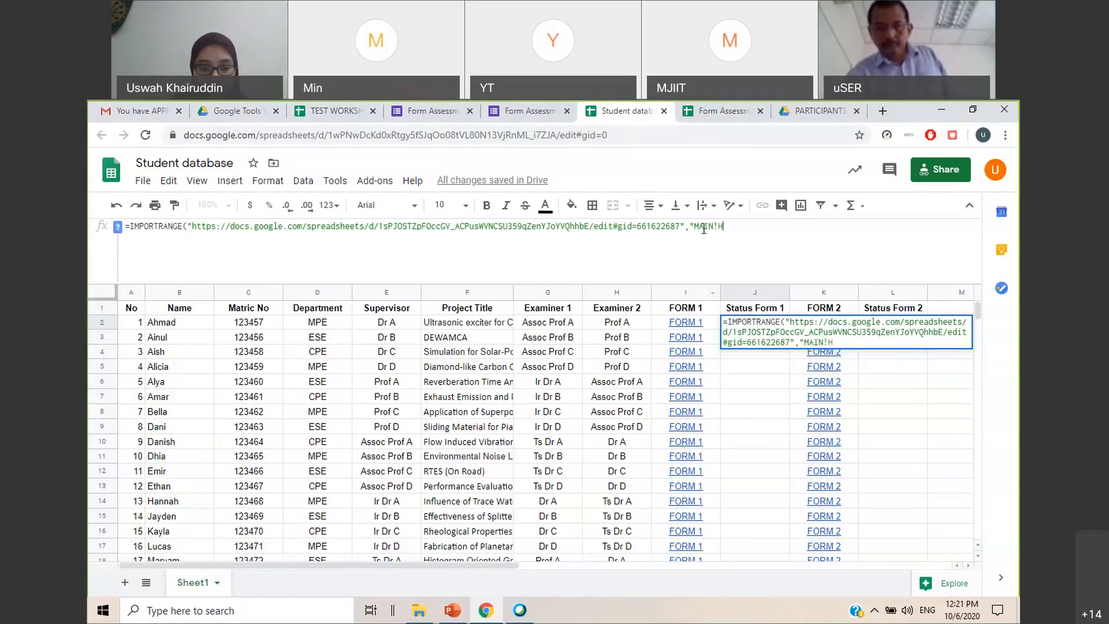
text(H2:H)
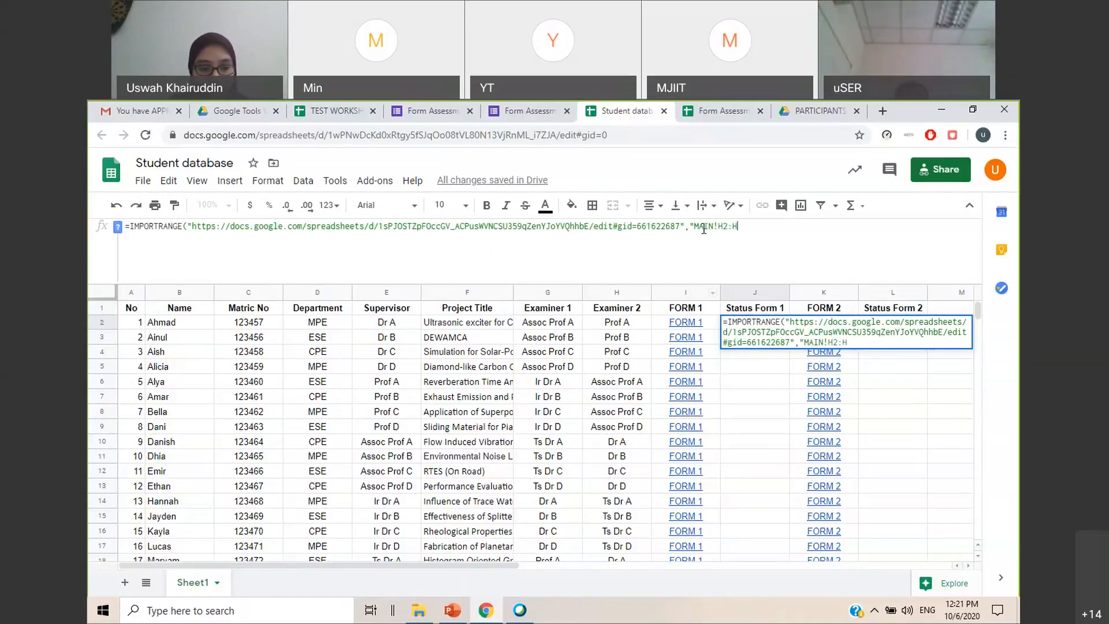
text(26")
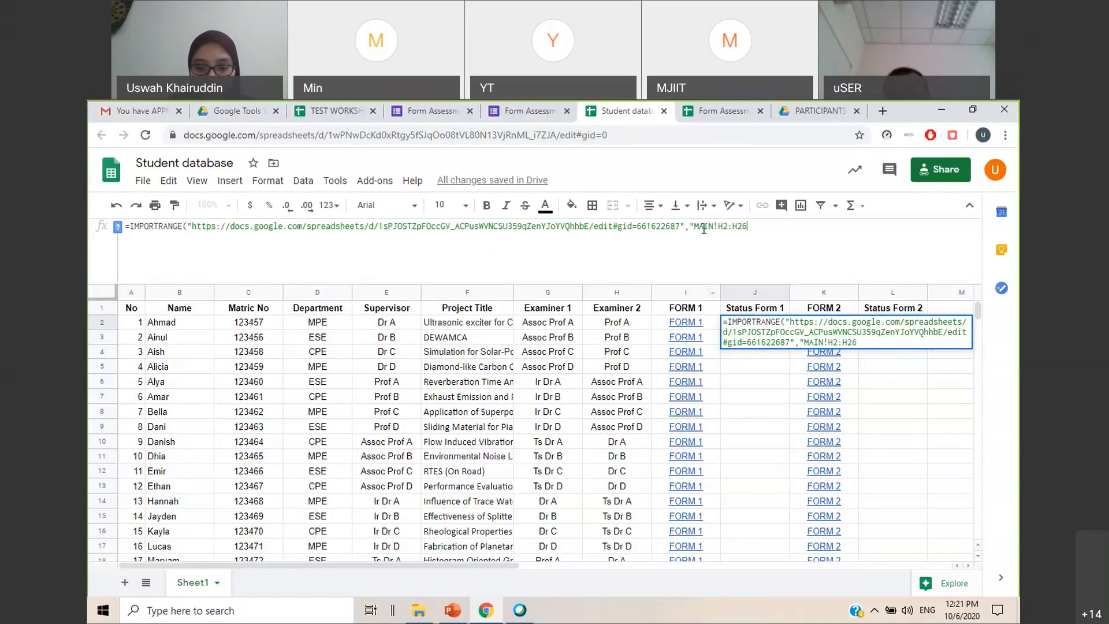
key(Return)
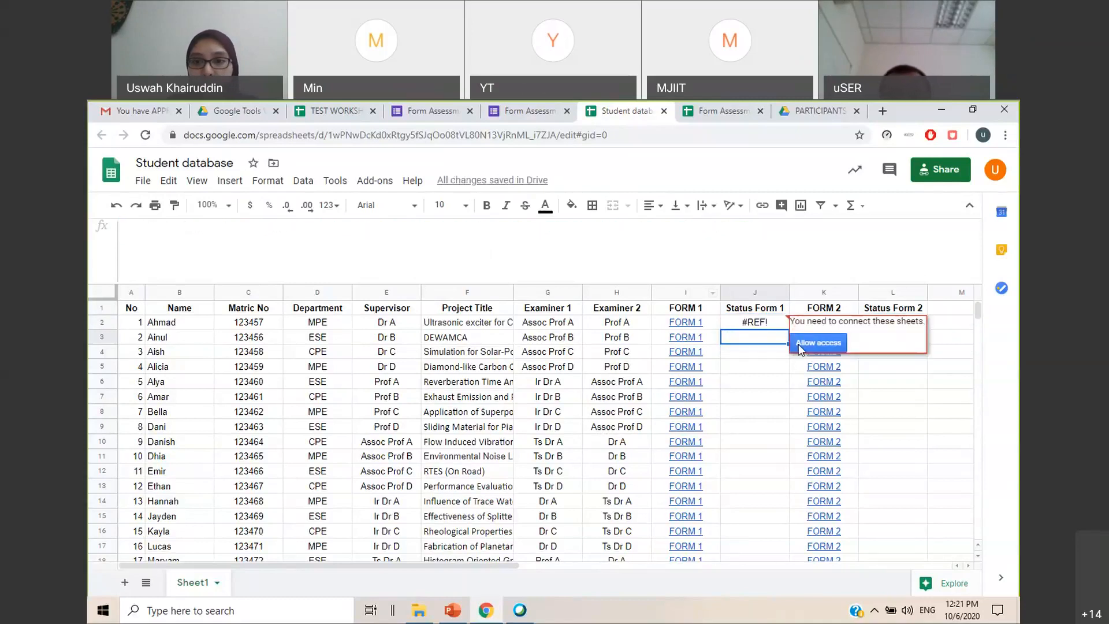
click(800, 344)
mouse_move(763, 327)
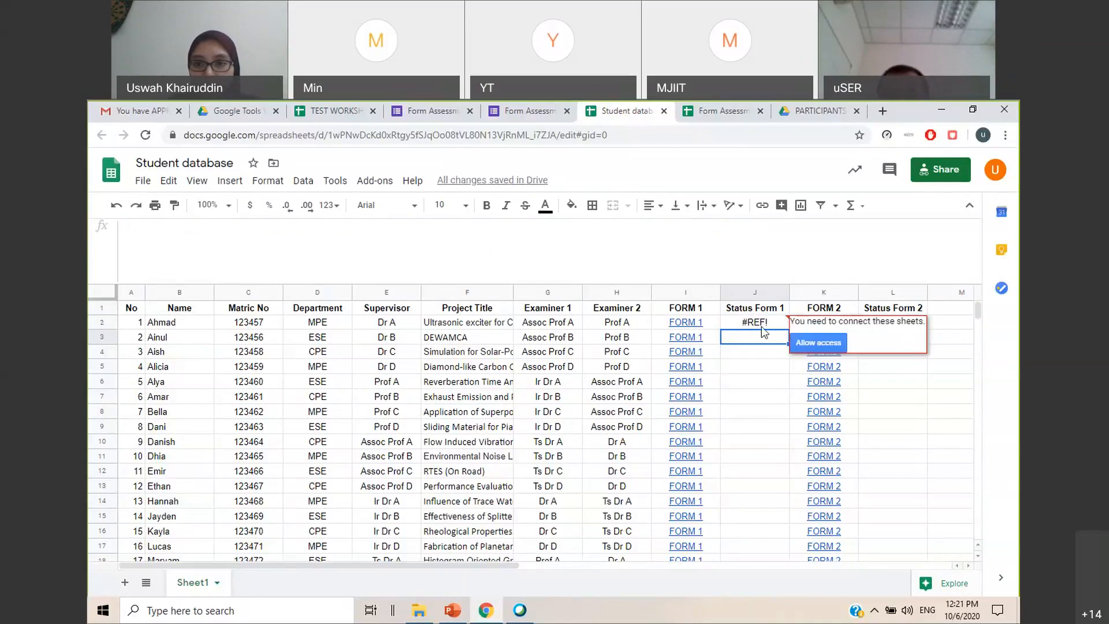
click(814, 347)
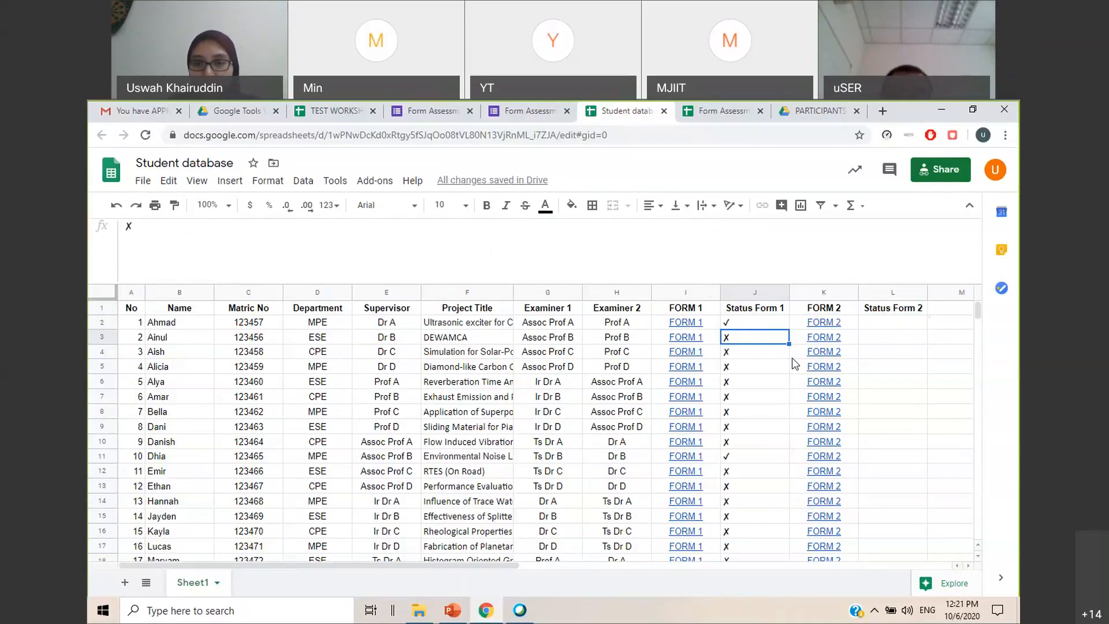
Center the contents of the whole Status Form 1 column horizontally
click(754, 293)
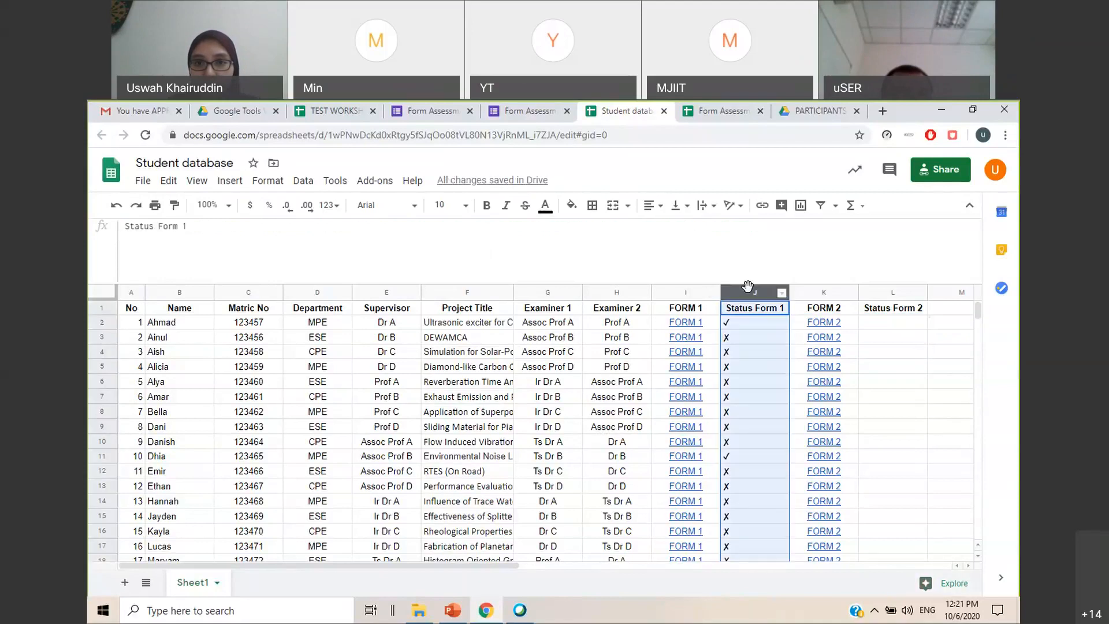
click(662, 207)
click(662, 230)
click(890, 366)
Begin an IMPORTRANGE formula in cell L2 under Status Form 2, with the responses spreadsheet's URL in quotation marks
click(882, 324)
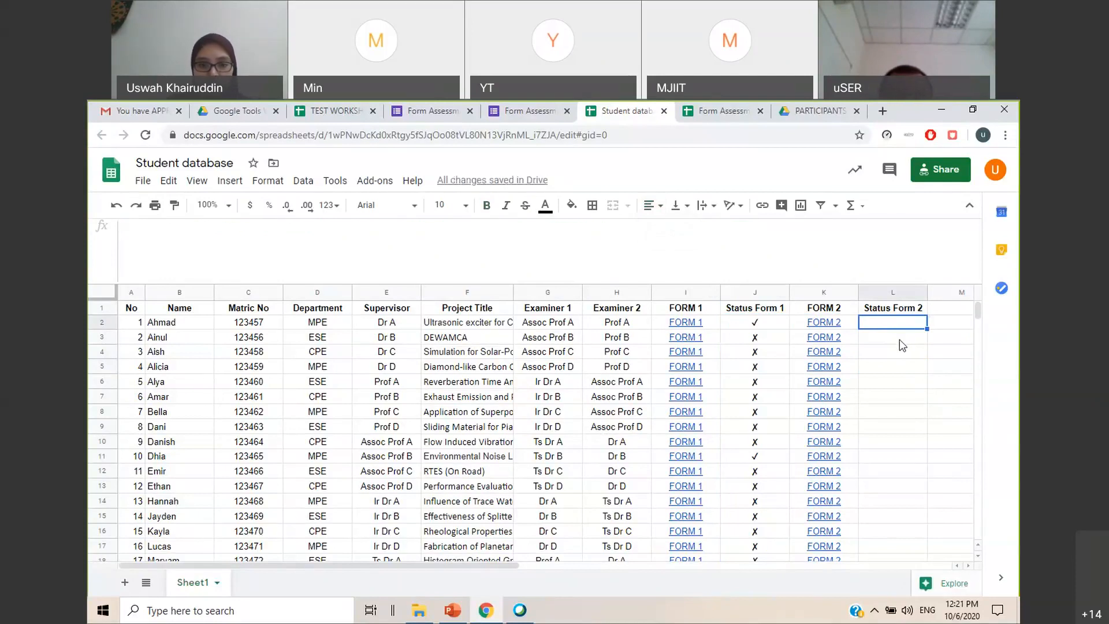
text(=)
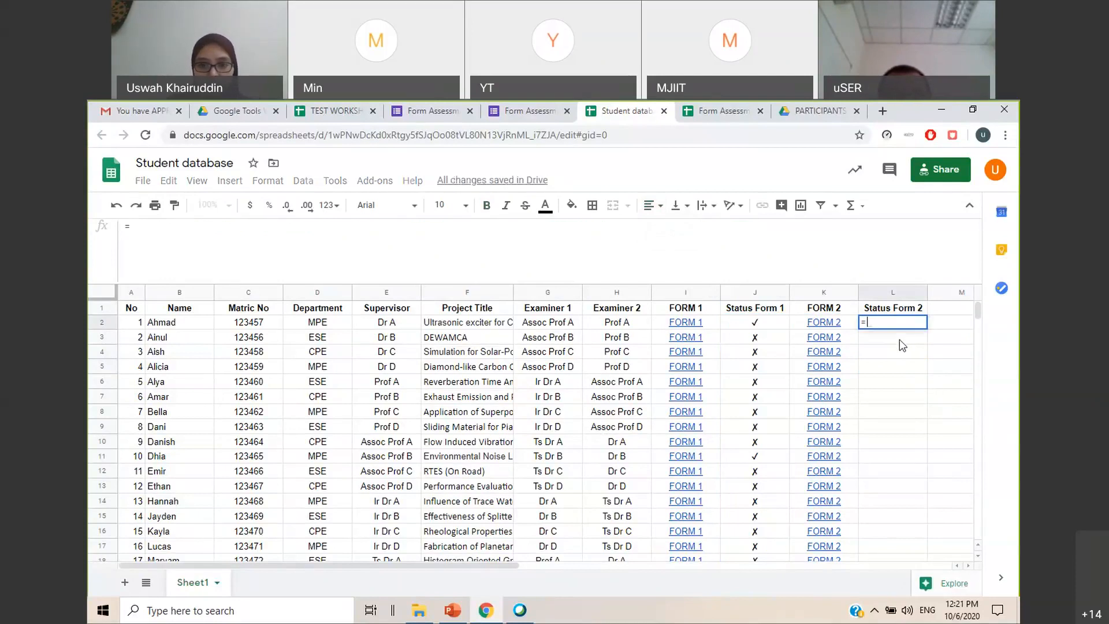
text(IMP)
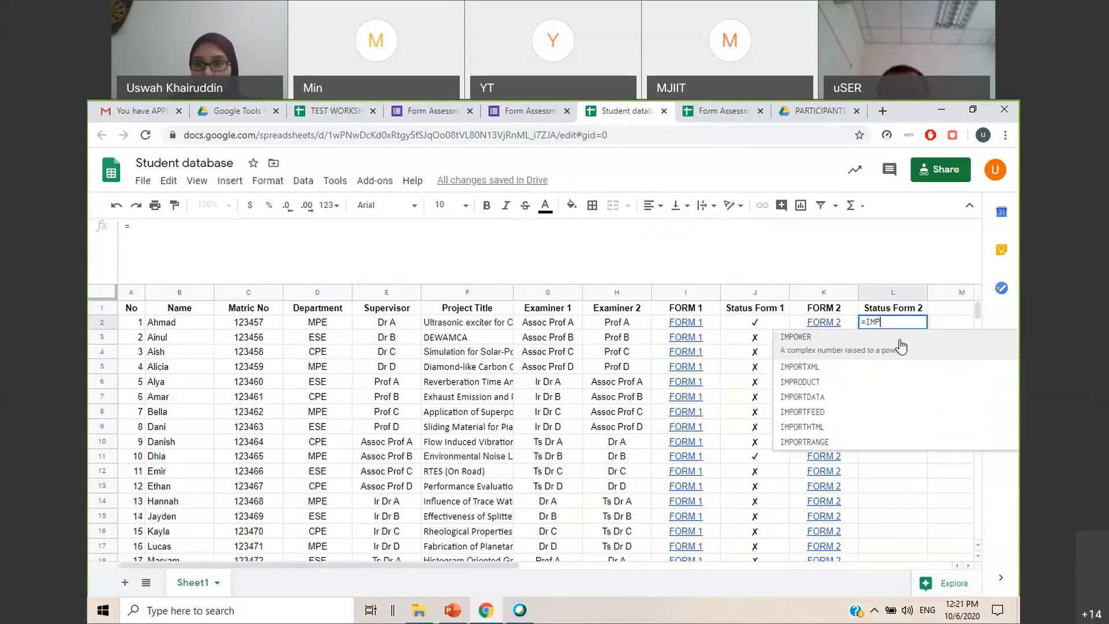
click(831, 445)
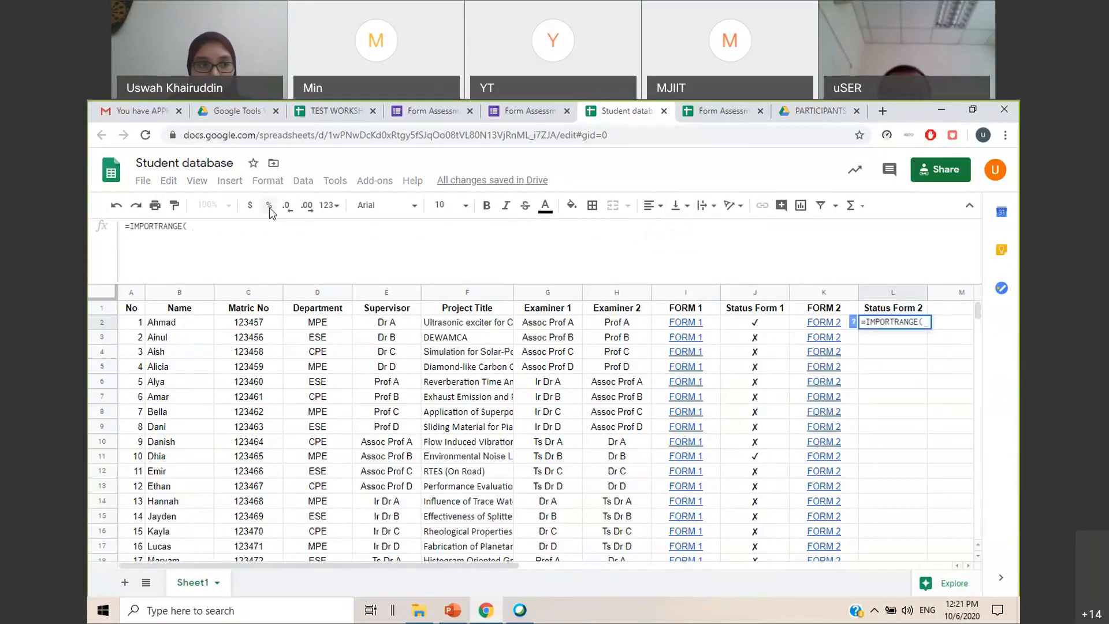
text("")
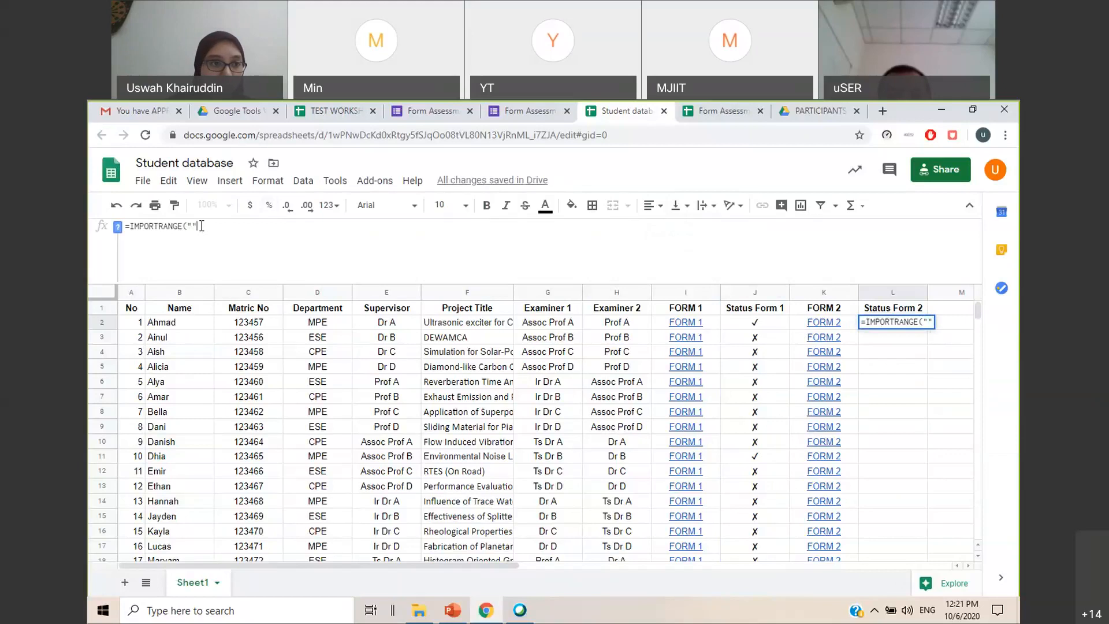
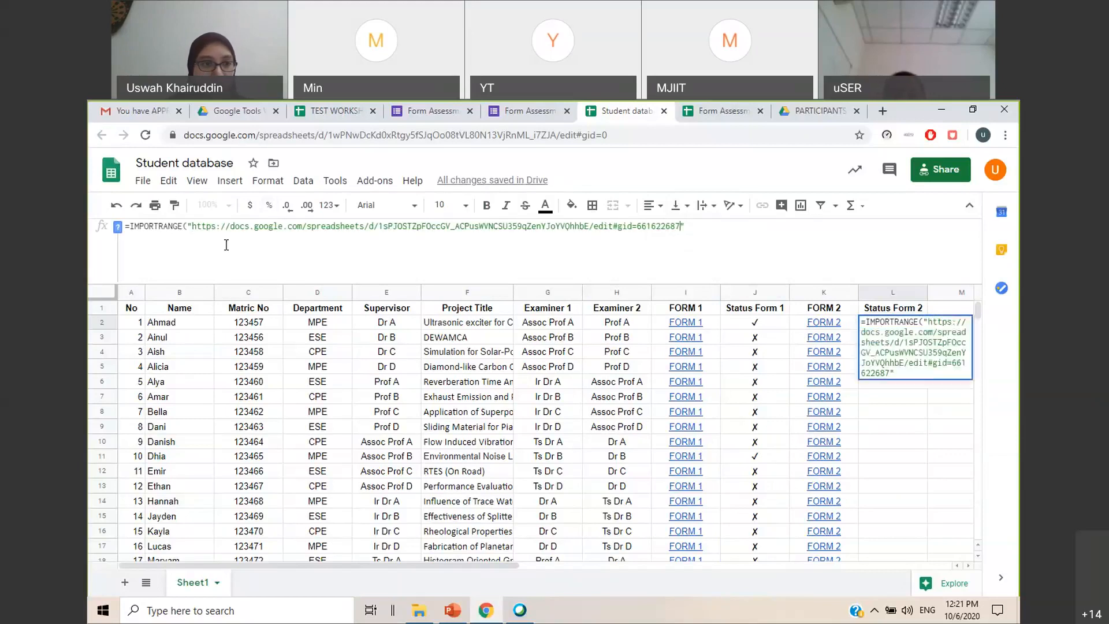
Complete the Status Form 2 import formula with the range "MAIN!K2:K26", checking the source column in the responses sheet
text(,")
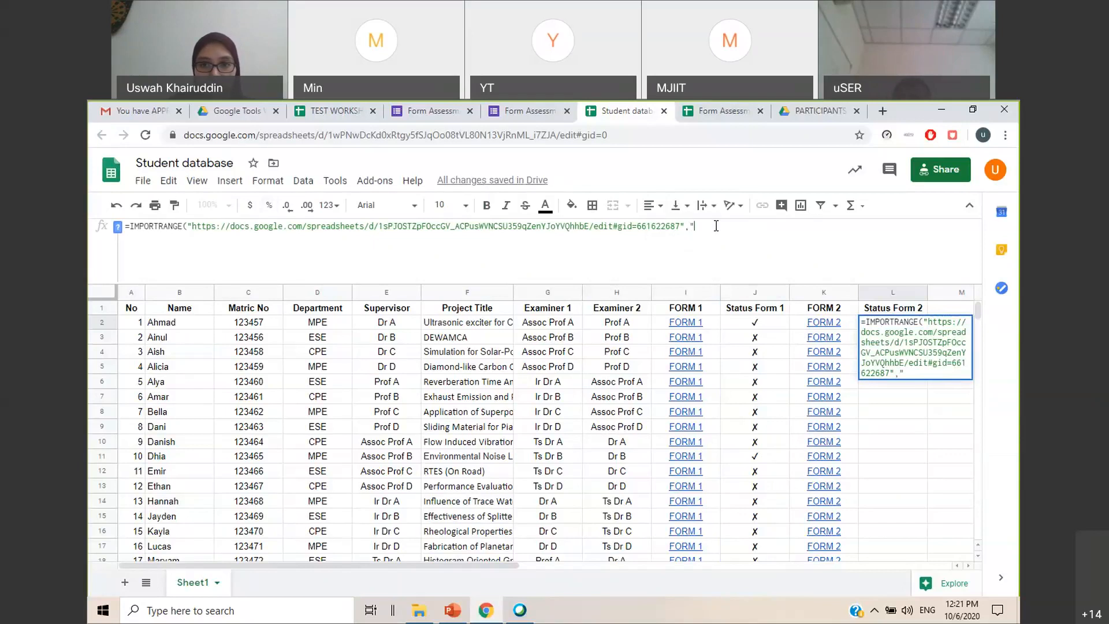
text(MAIN!)
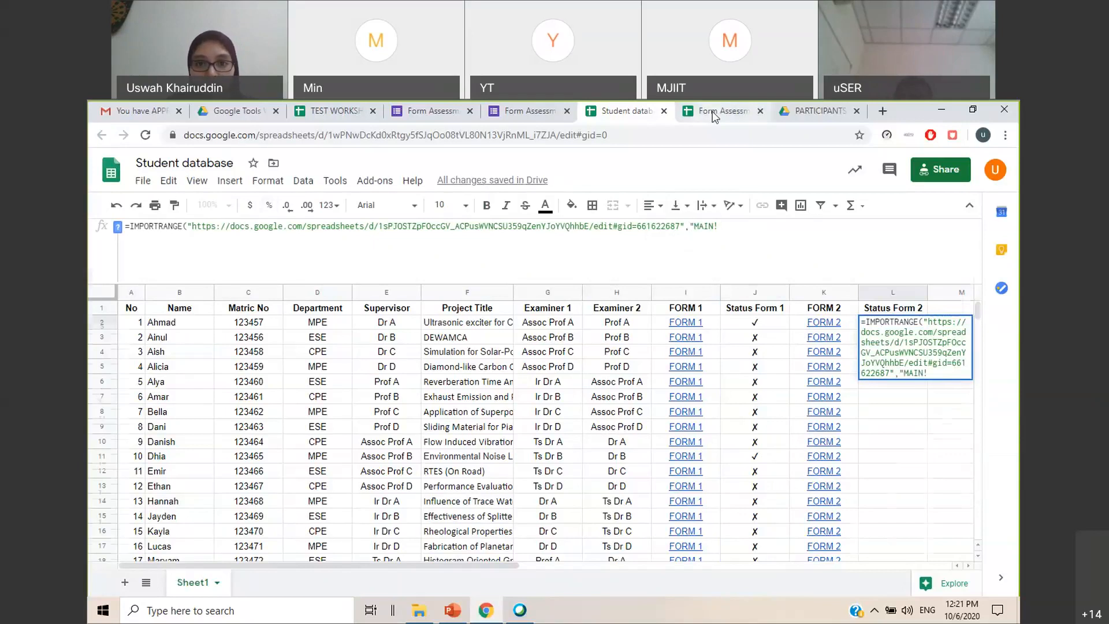
click(725, 110)
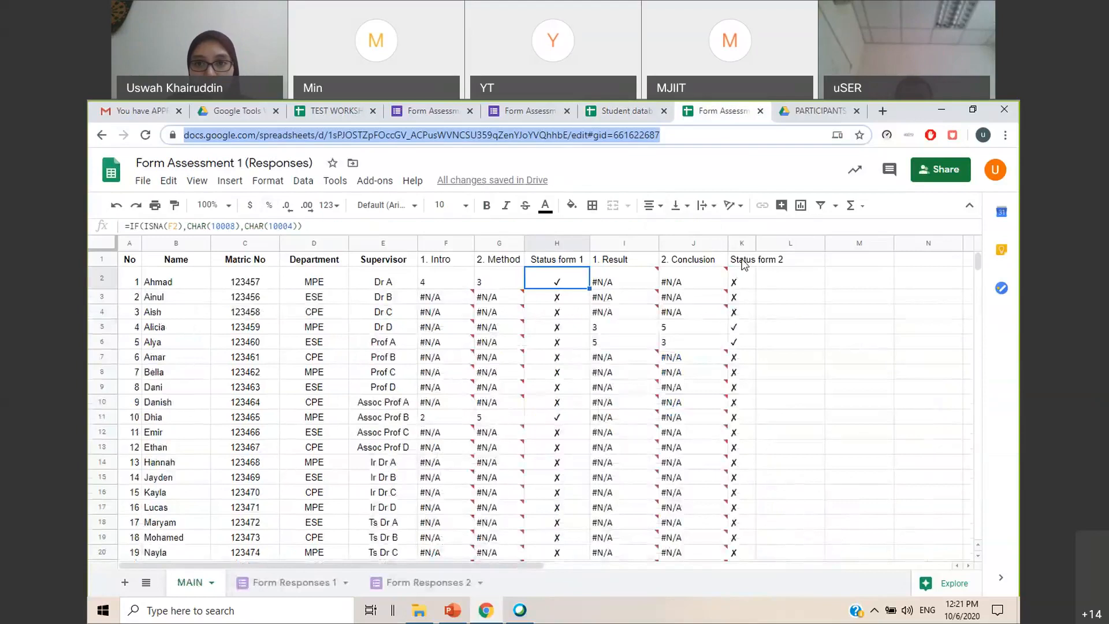
click(631, 118)
text(!K2:K26"))
key(BackSpace)
key(BackSpace)
text())
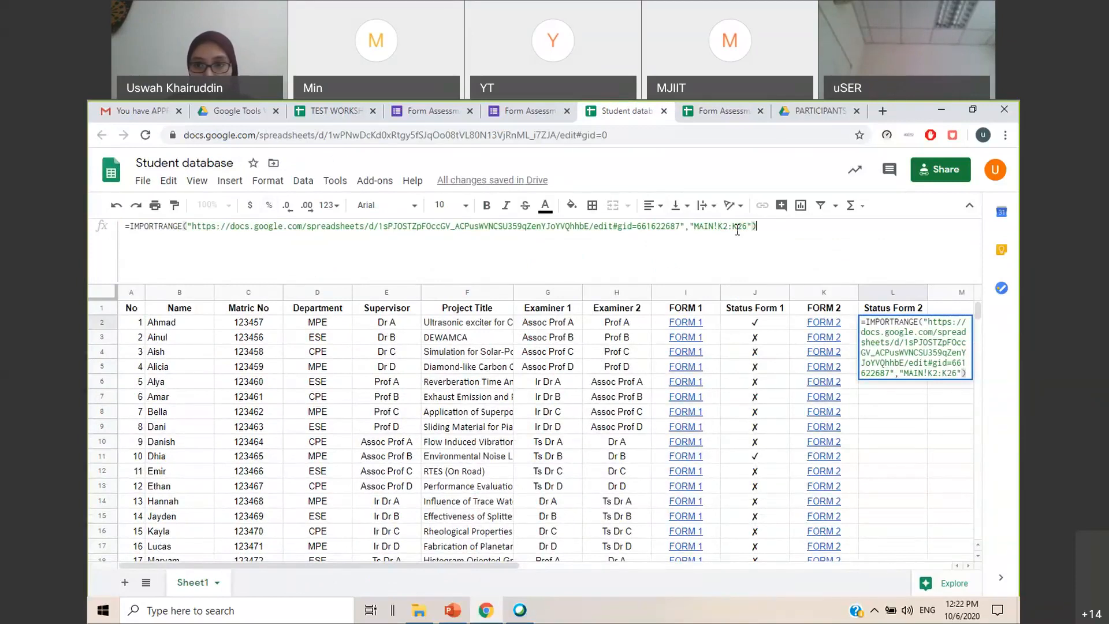
key(Return)
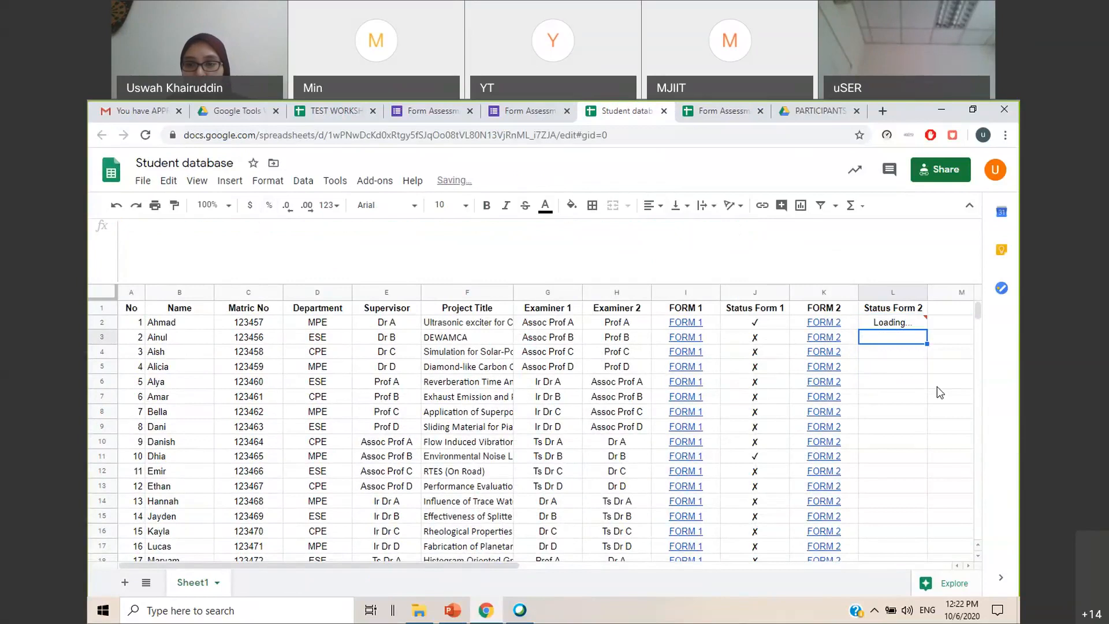
mouse_move(915, 319)
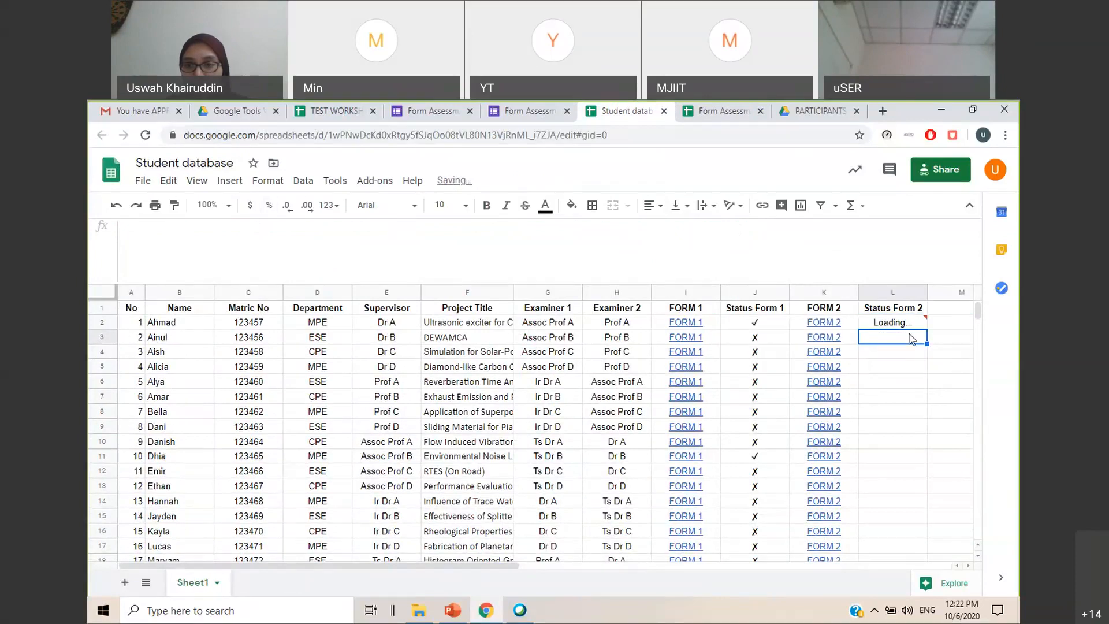
Center the contents of the whole Status Form 2 column horizontally
click(893, 292)
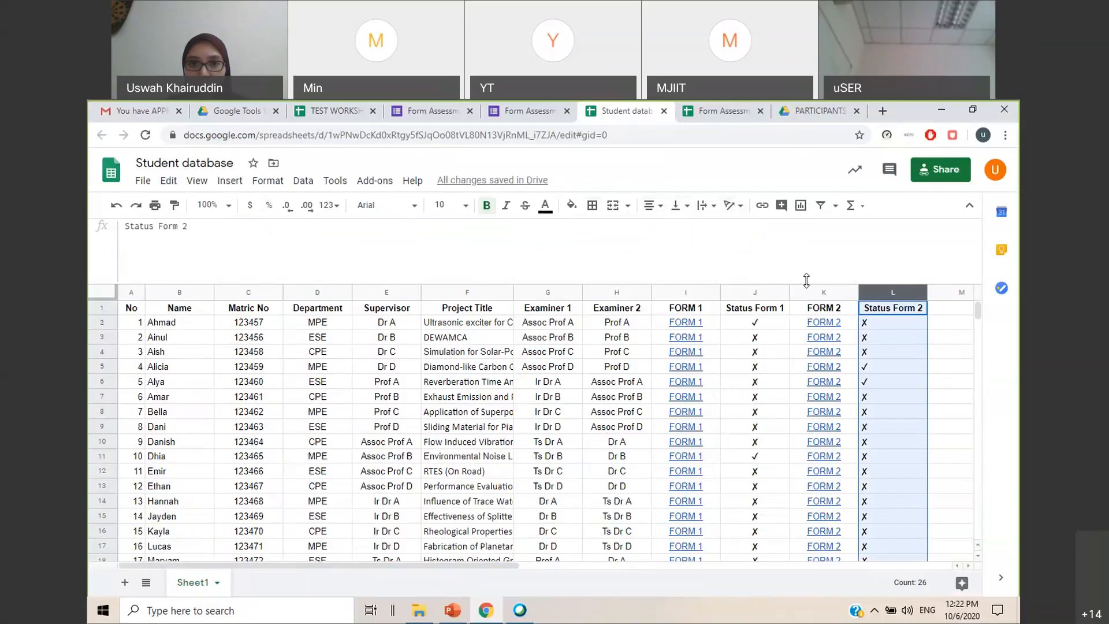
click(652, 205)
click(667, 231)
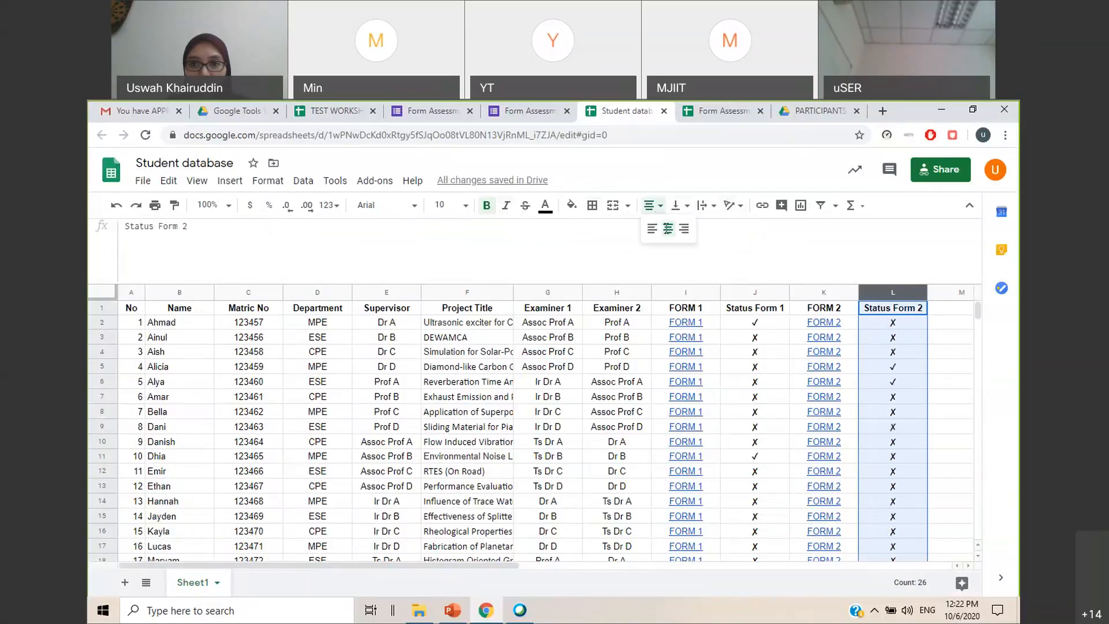
click(933, 338)
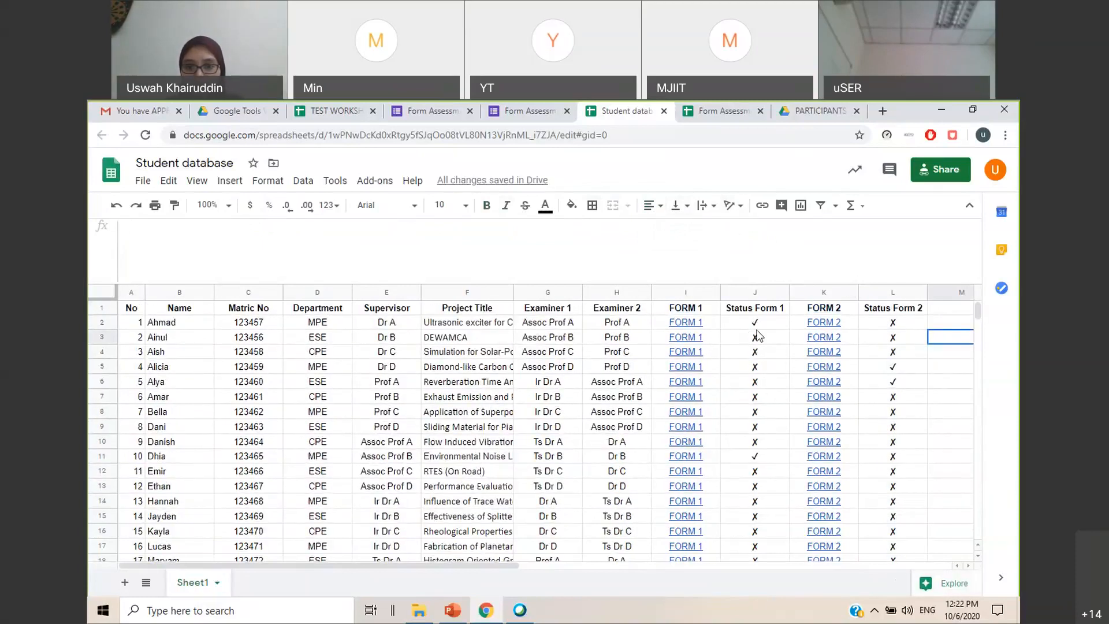
Add a conditional format rule to the Status Form 1 column that fills cells green where the text contains =CHAR(10004)
click(761, 295)
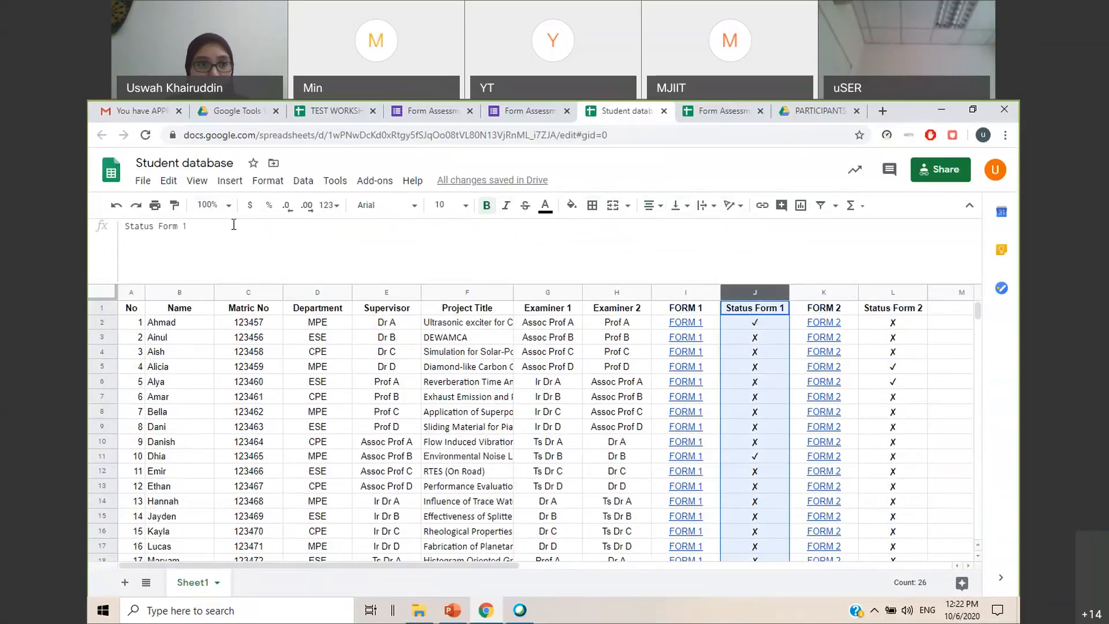
click(260, 184)
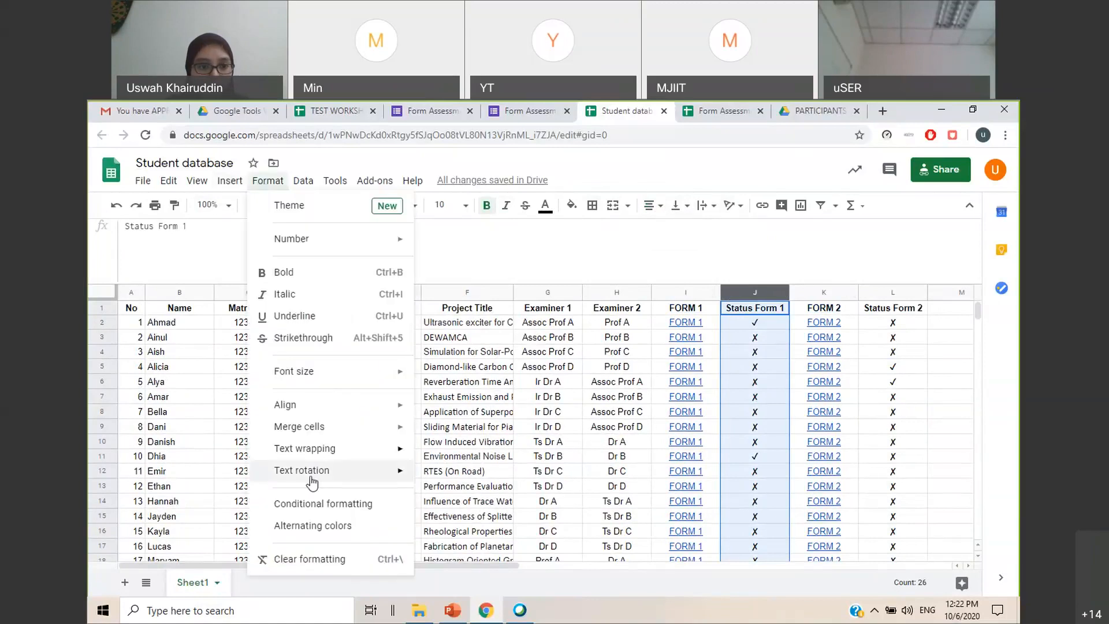
click(325, 510)
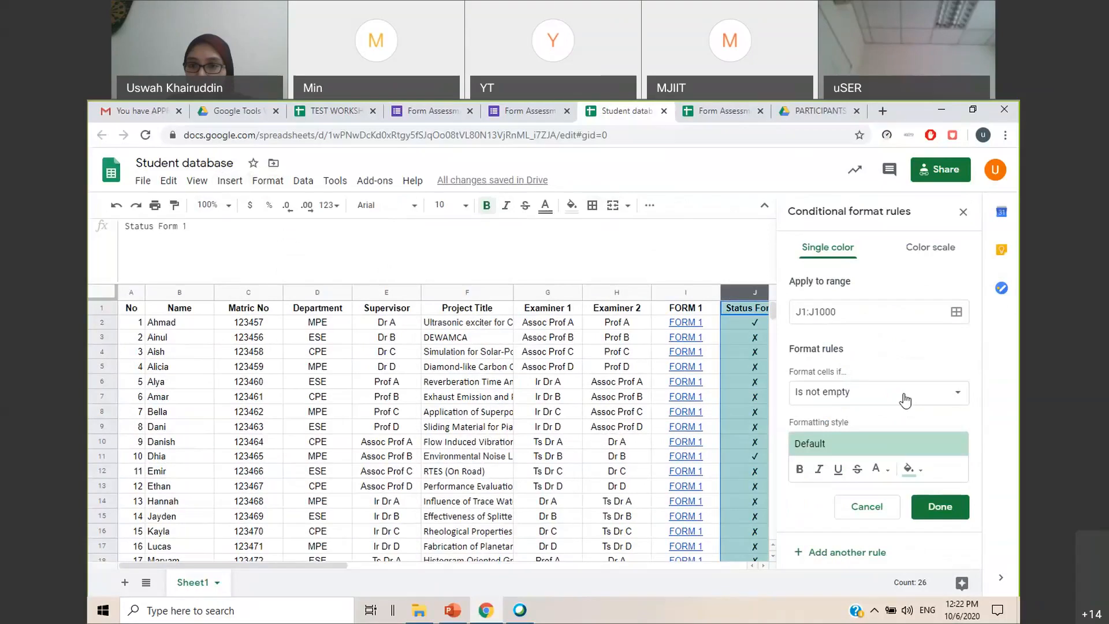
click(942, 394)
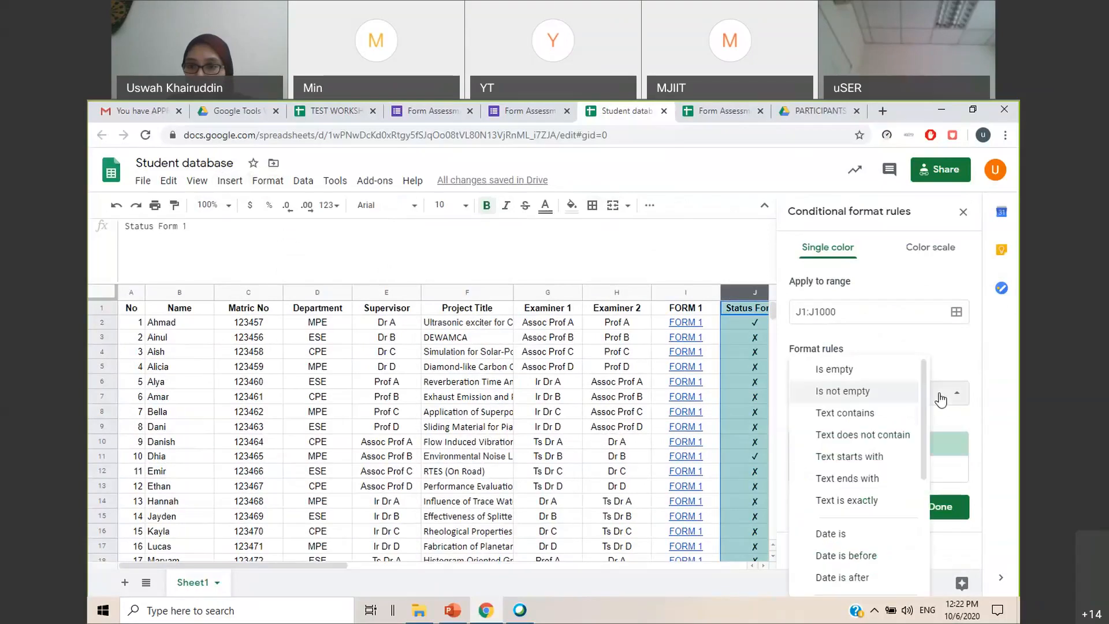
click(875, 417)
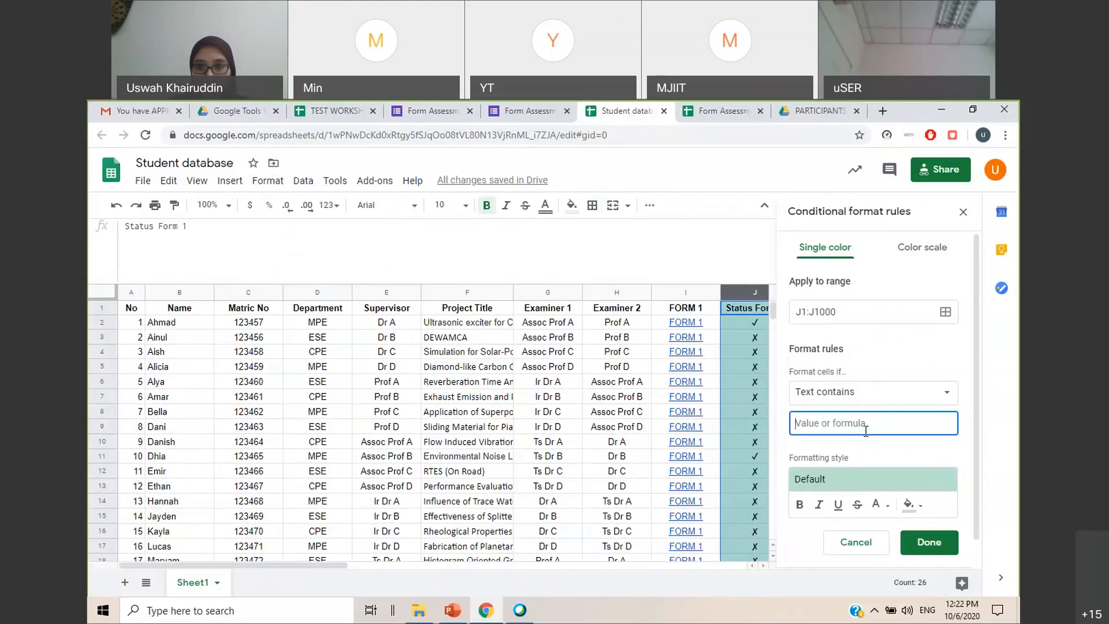
text(+)
text(CHAR(100)
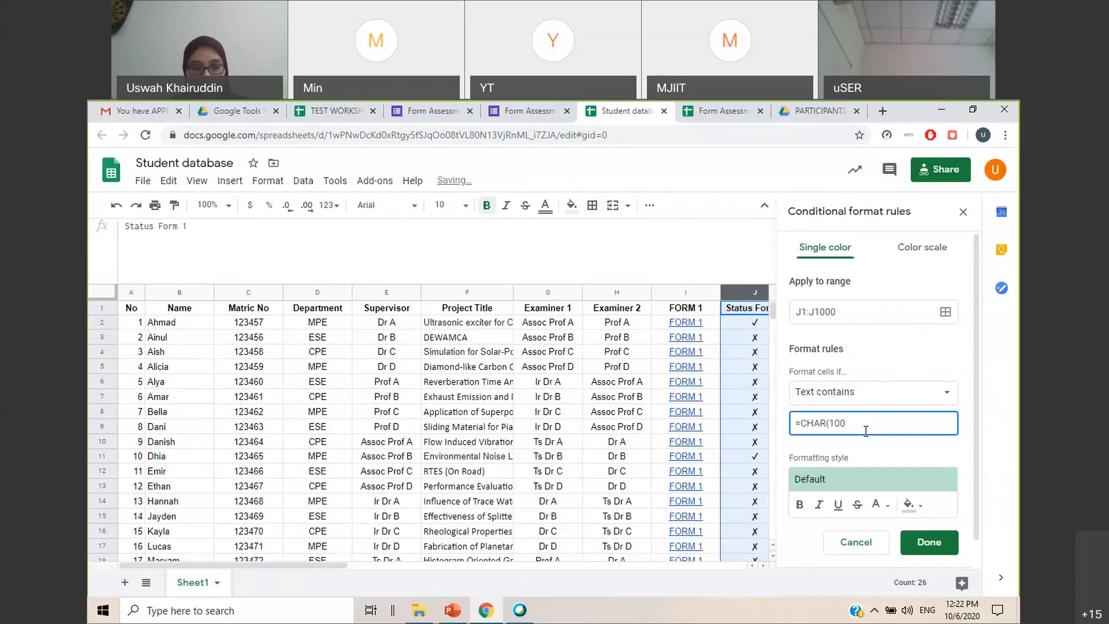
text(04))
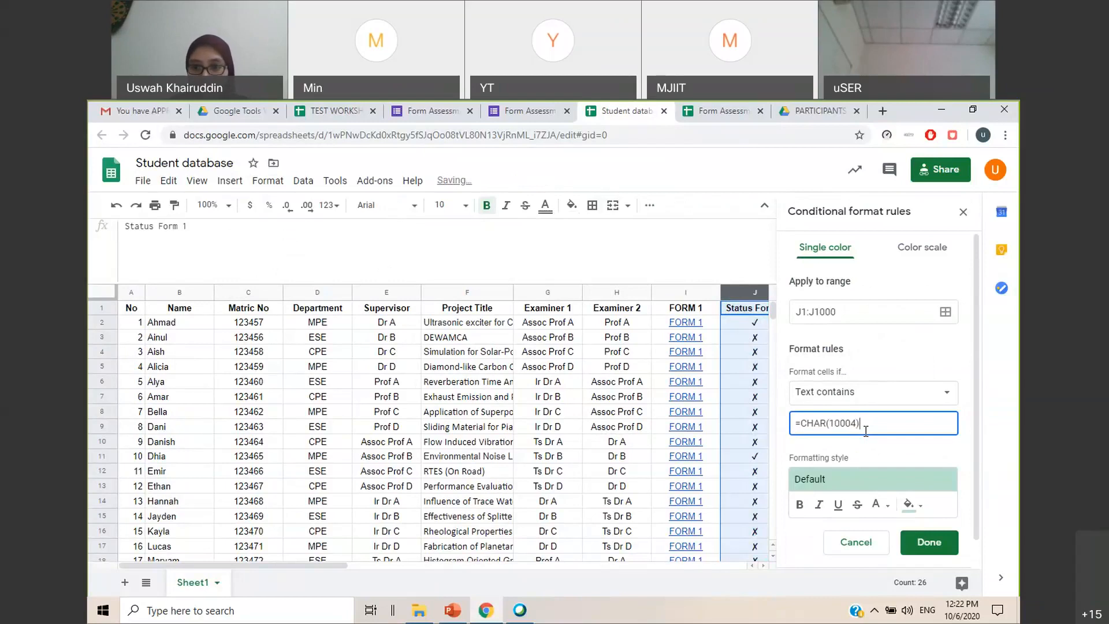
click(919, 504)
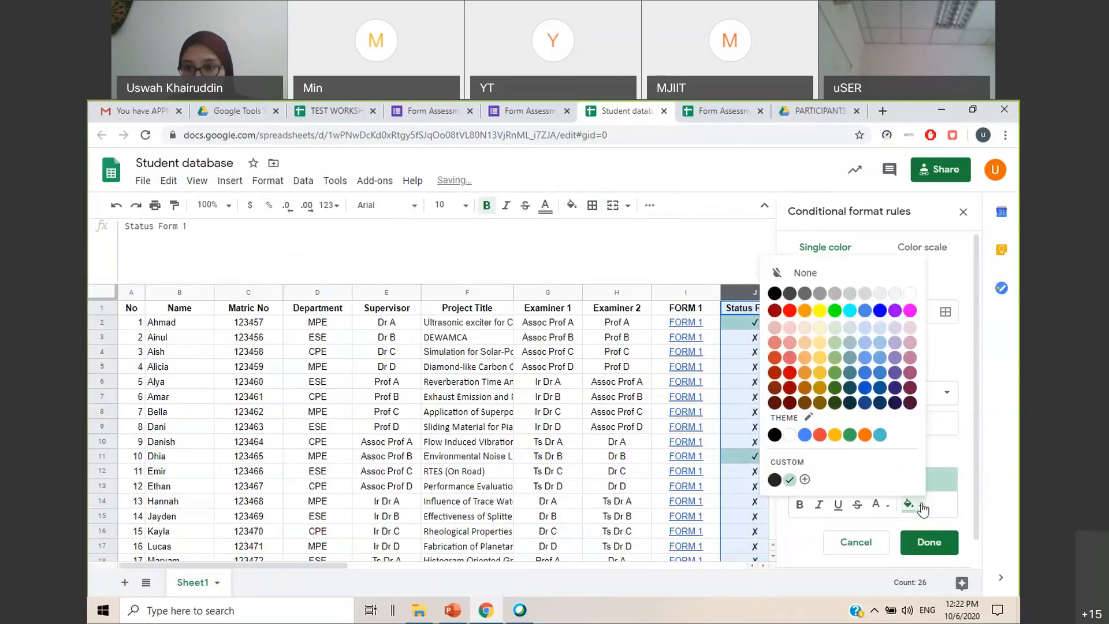
click(835, 314)
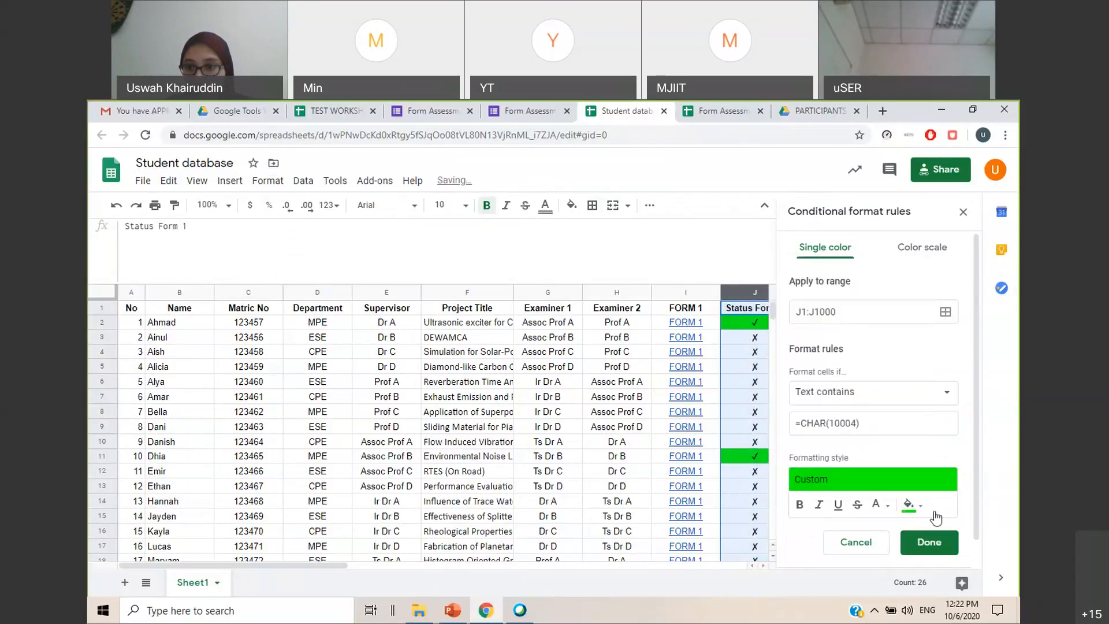
Add a second rule to the Status Form 1 column filling cells red where the text contains =CHAR(10008), and finish the conditional formatting
scroll(913, 415, down, 1)
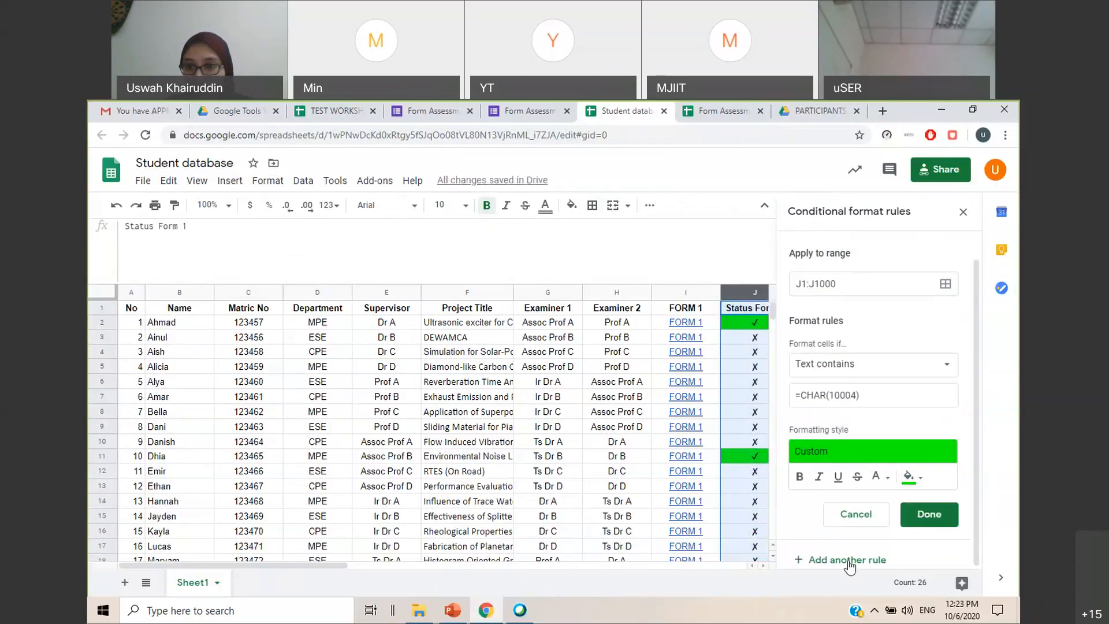
click(849, 566)
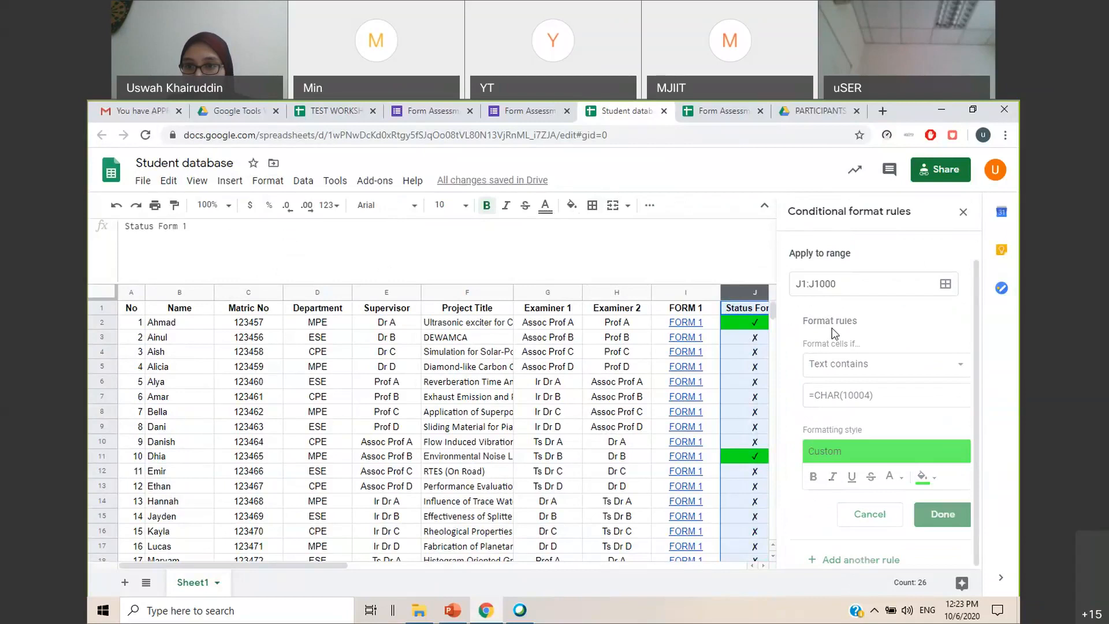
click(858, 423)
key(BackSpace)
text(8))
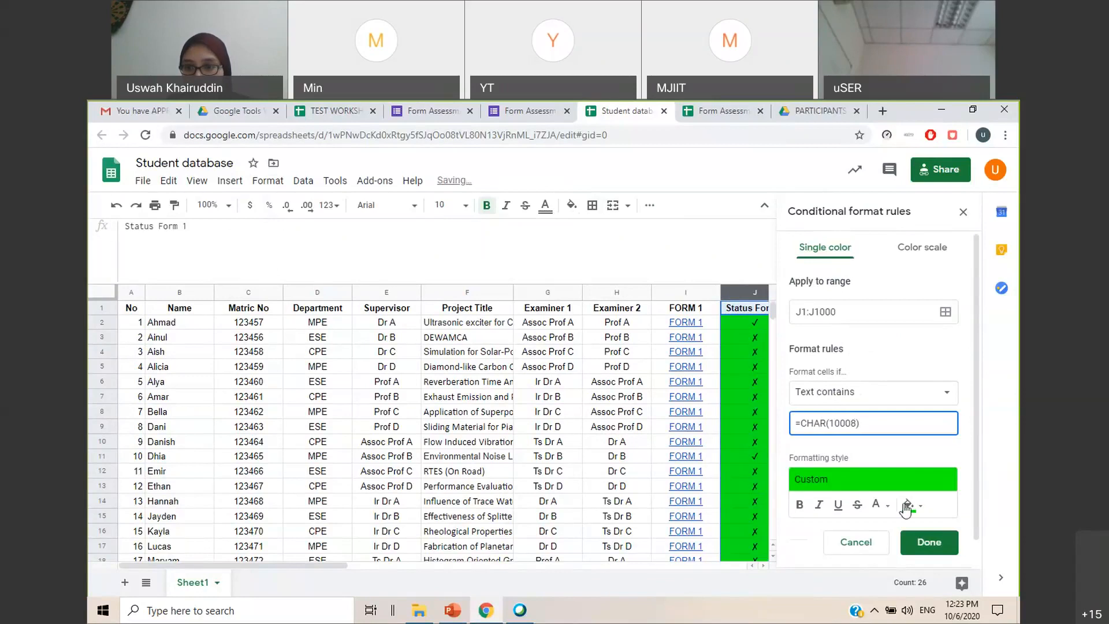
click(910, 505)
click(792, 319)
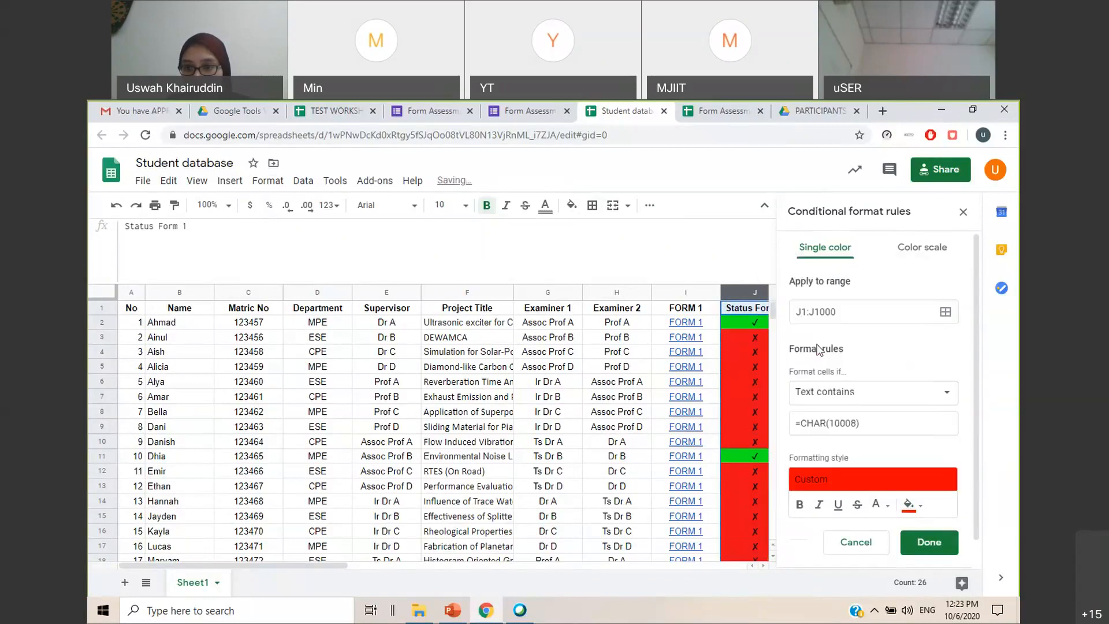
click(931, 544)
click(960, 213)
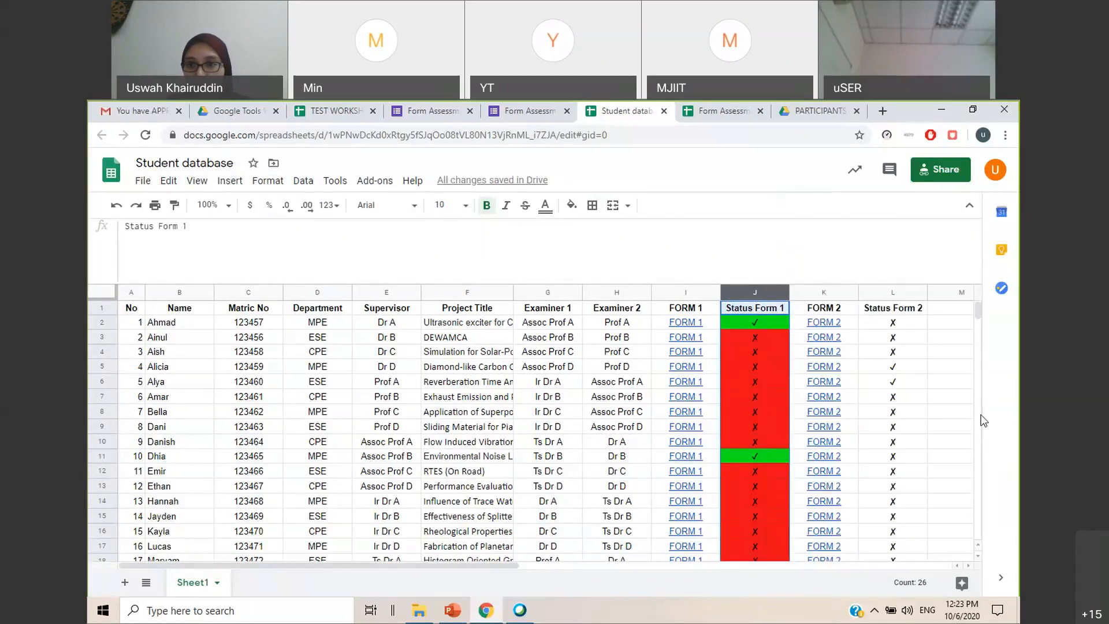
click(949, 398)
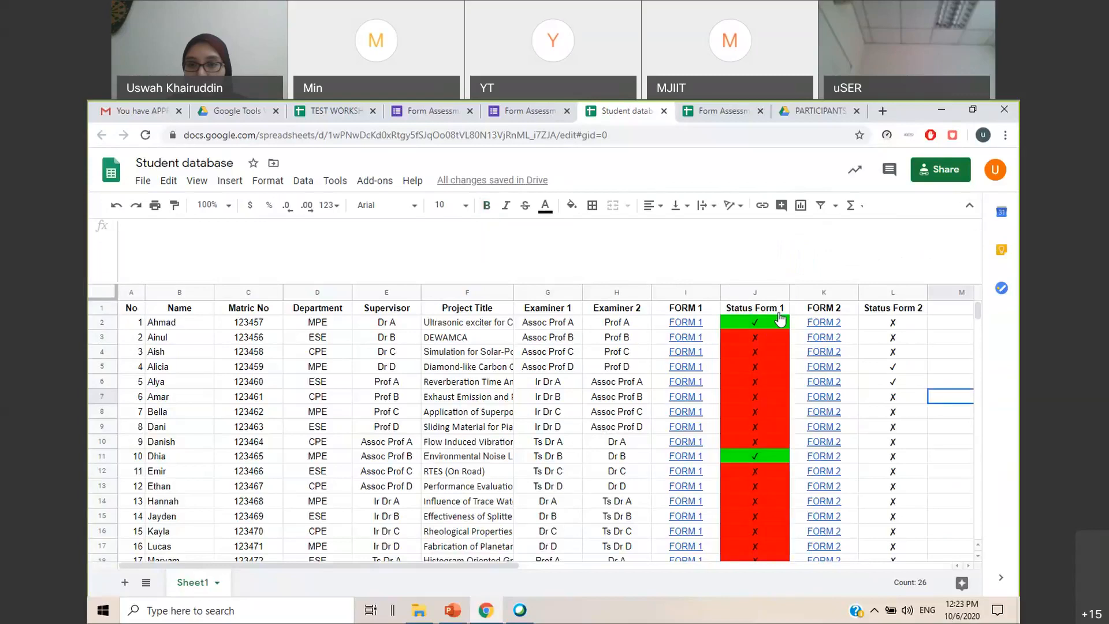
Add a conditional format rule to the Status Form 2 column that fills cells green where the text contains =CHAR(10004)
click(885, 293)
click(270, 189)
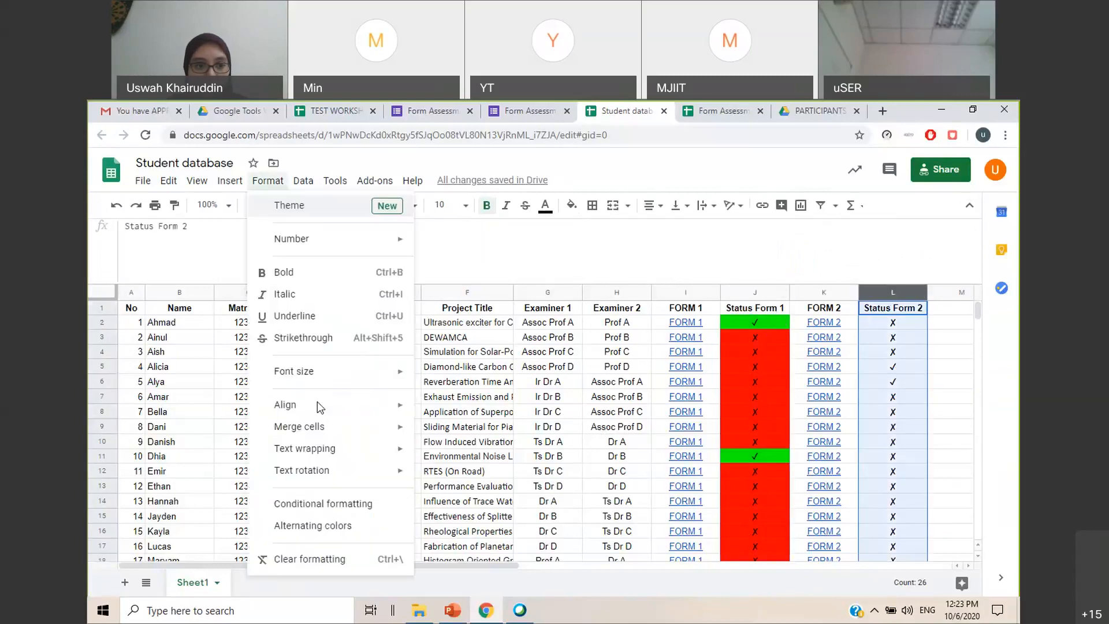
click(318, 505)
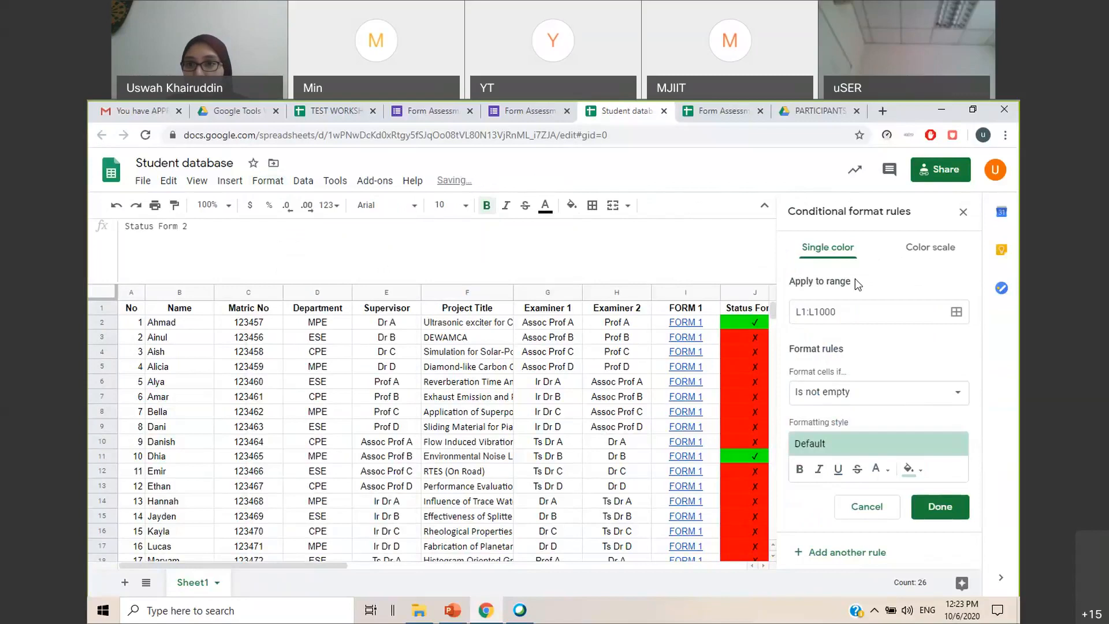
click(934, 400)
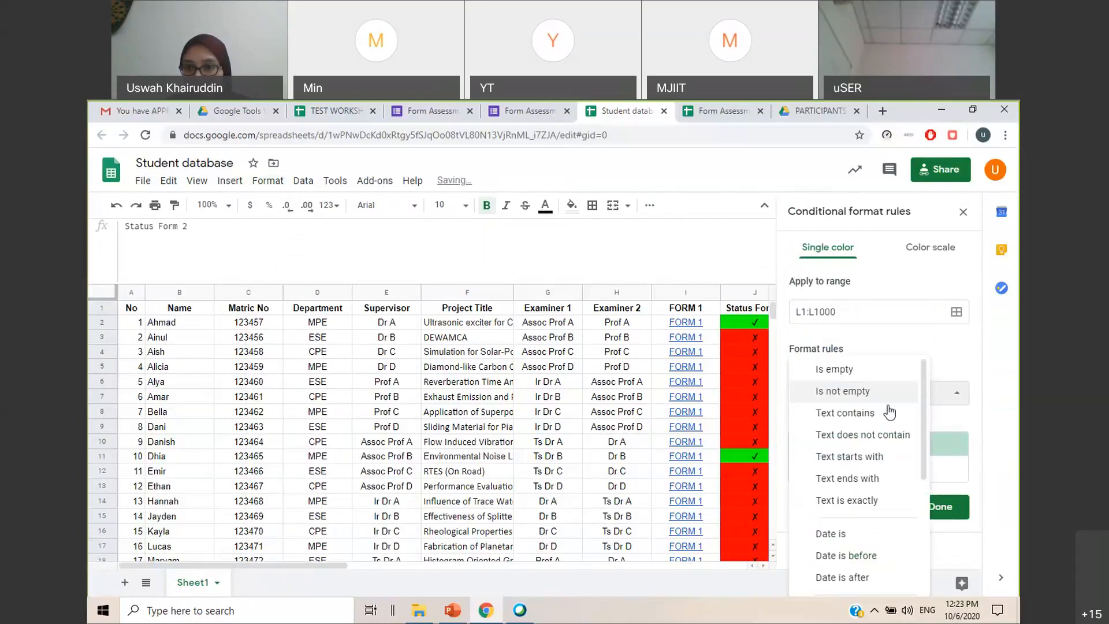
click(866, 414)
click(866, 416)
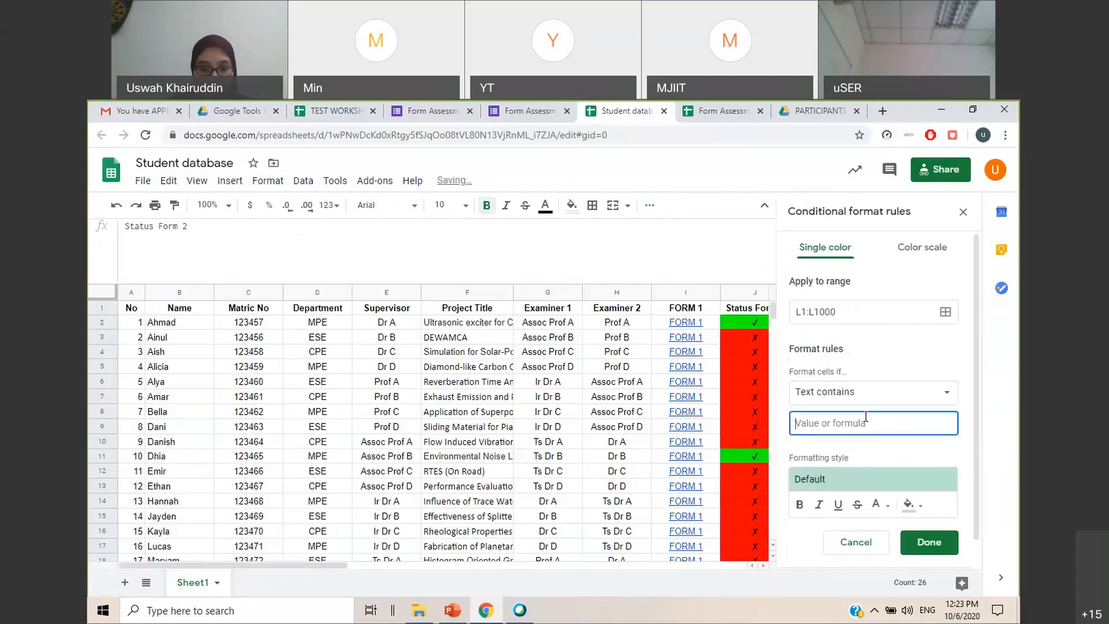
text(=CHAR)
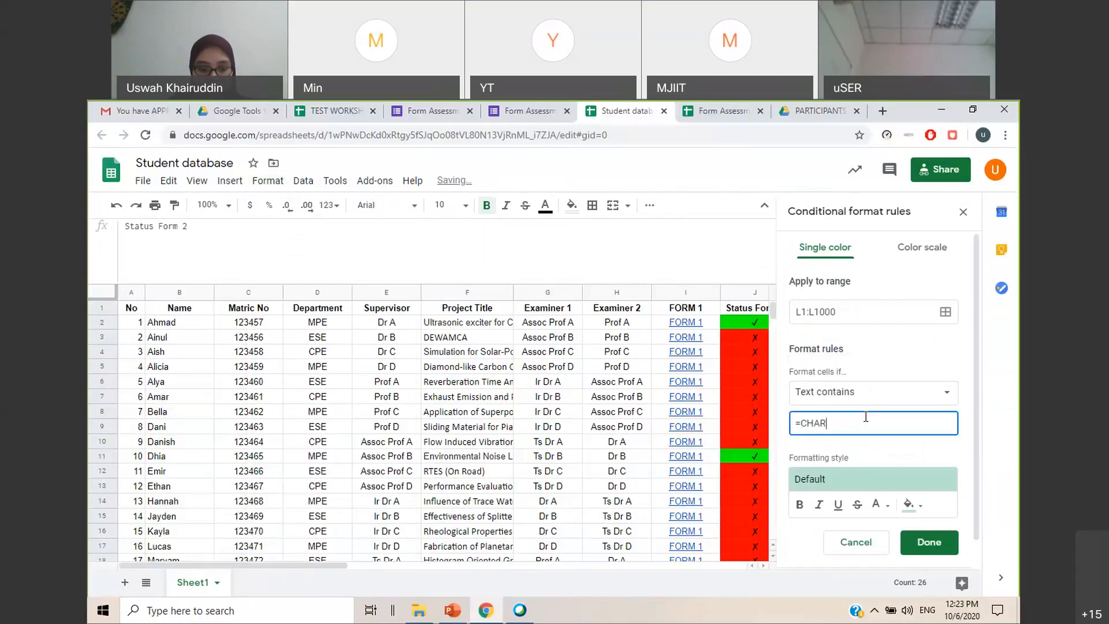
text((10004))
click(930, 518)
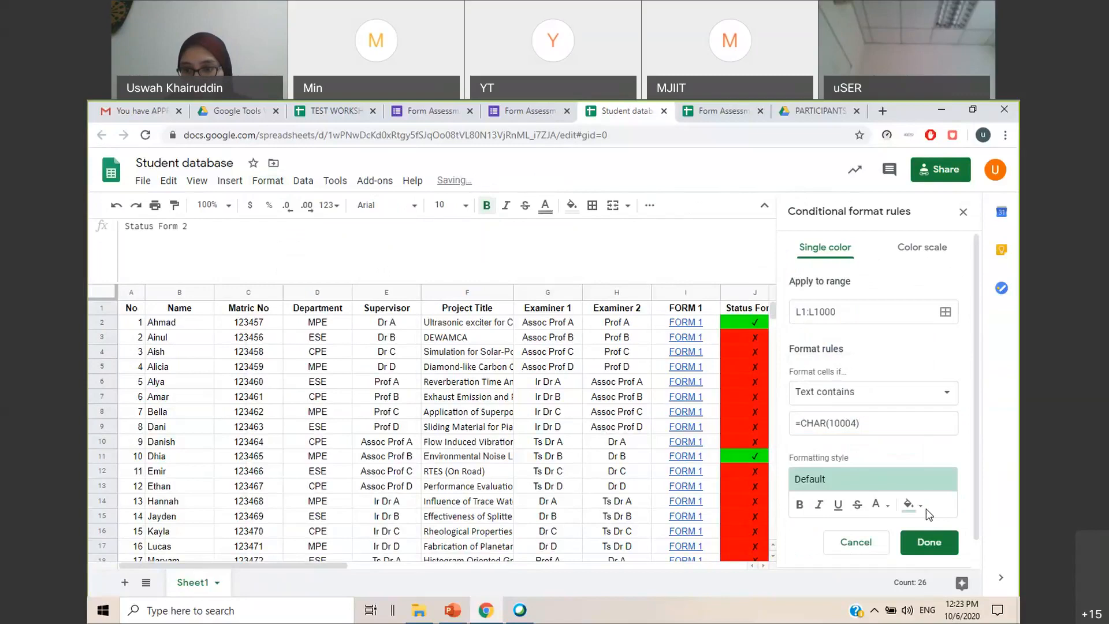
click(927, 508)
click(898, 324)
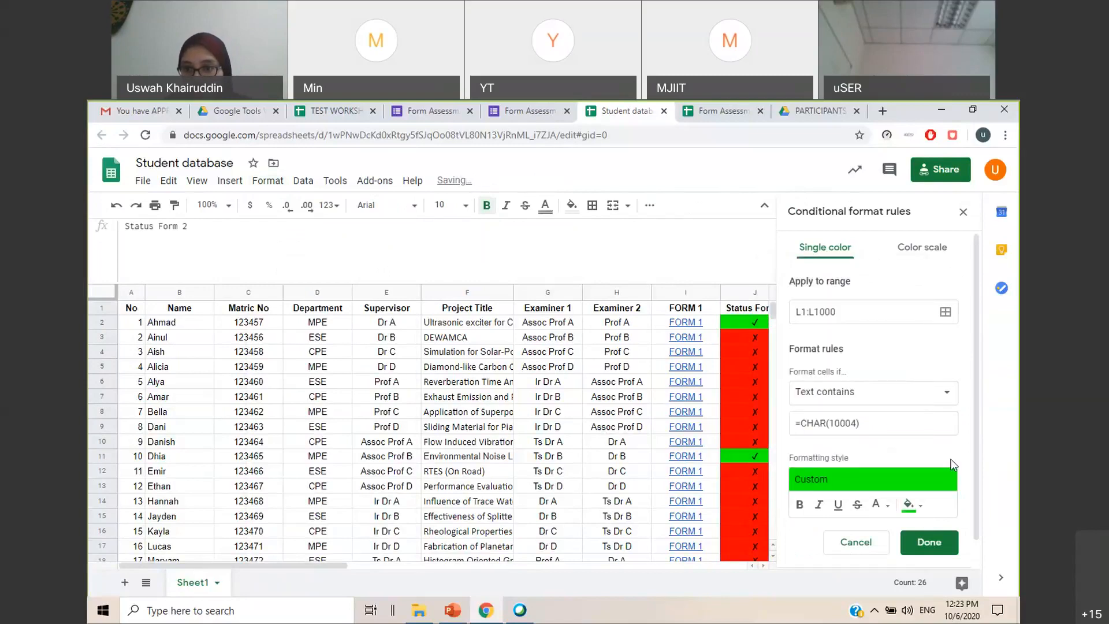
Add a second rule to the Status Form 2 column filling cells red where the text contains =CHAR(10008), and finish the conditional formatting
scroll(796, 553, down, 1)
click(847, 560)
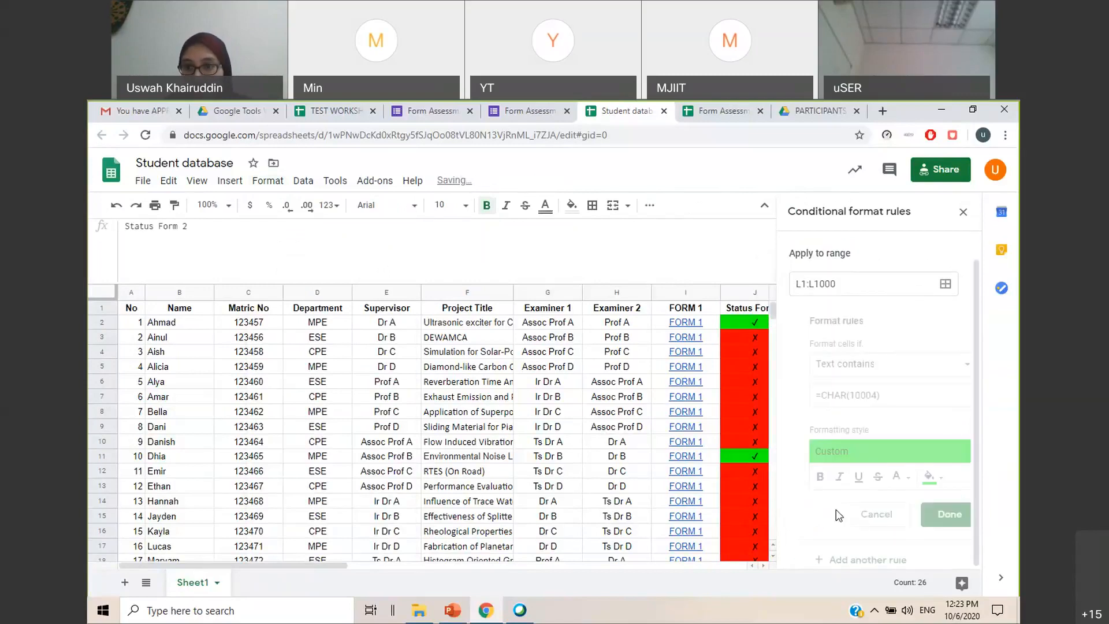
click(858, 423)
key(BackSpace)
text(8)
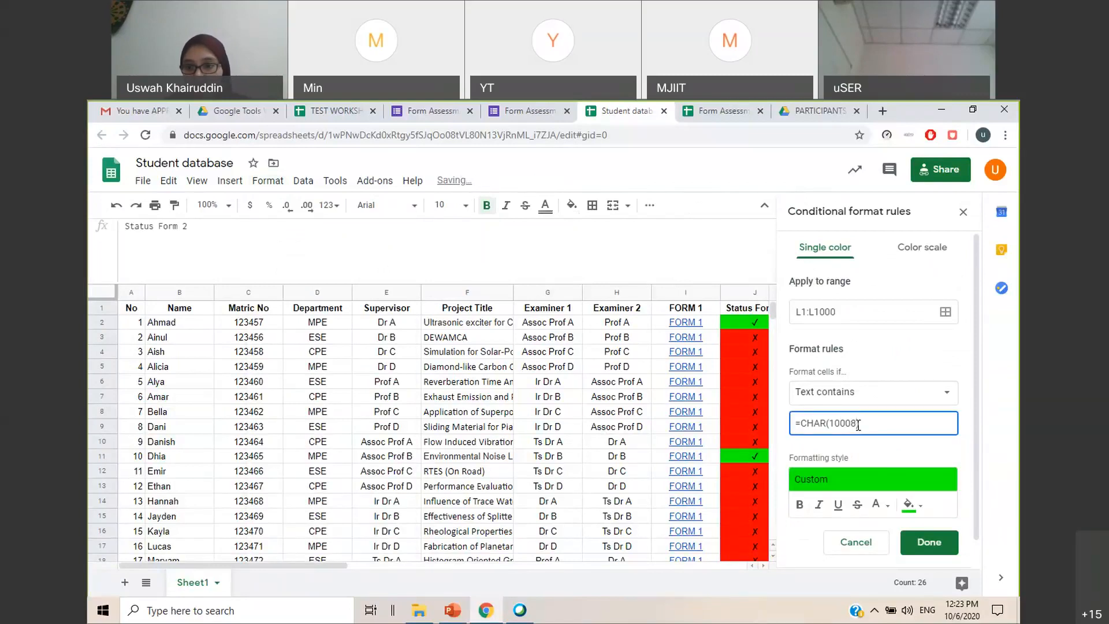
click(912, 504)
click(792, 312)
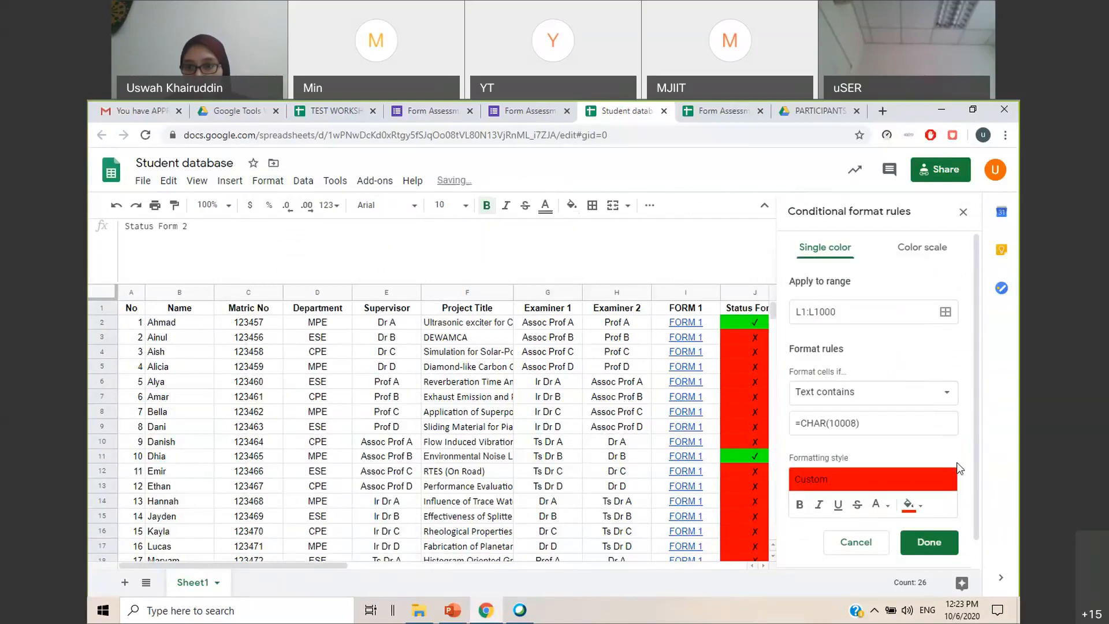
click(929, 542)
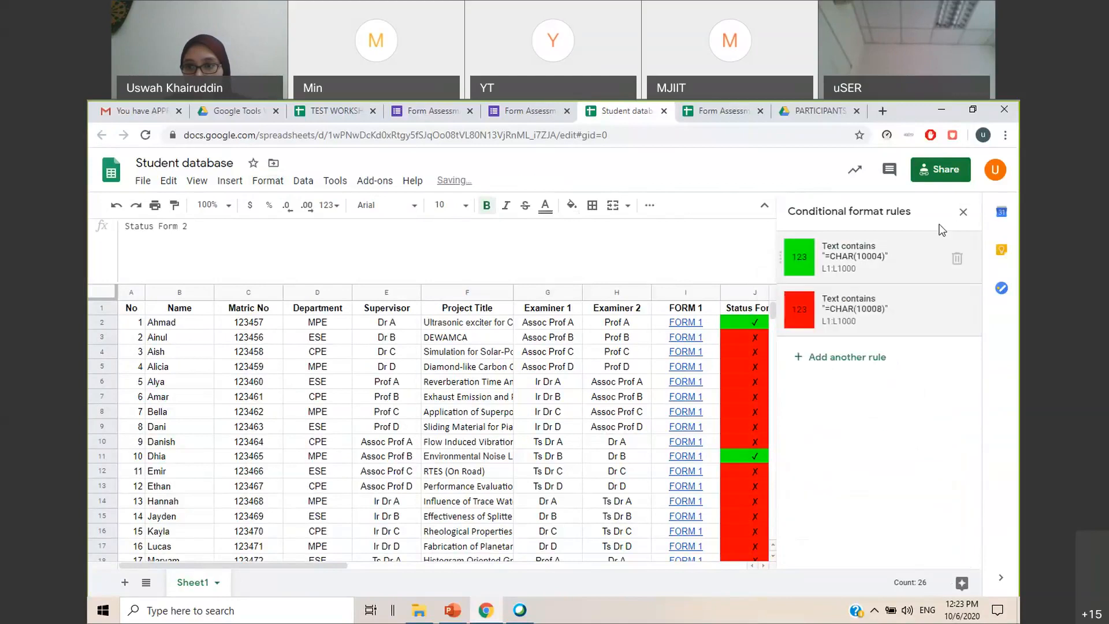
click(963, 212)
click(948, 396)
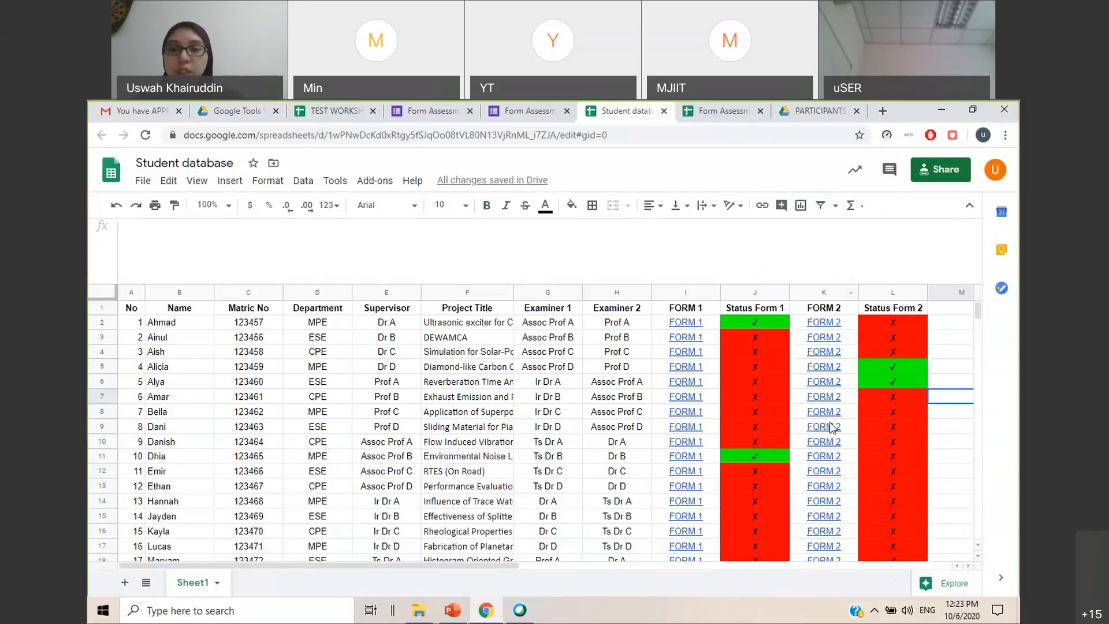
Open the prefilled Form 1 link for the student in row 14, review the filled-in details and continue to the marks page
scroll(913, 473, down, 1)
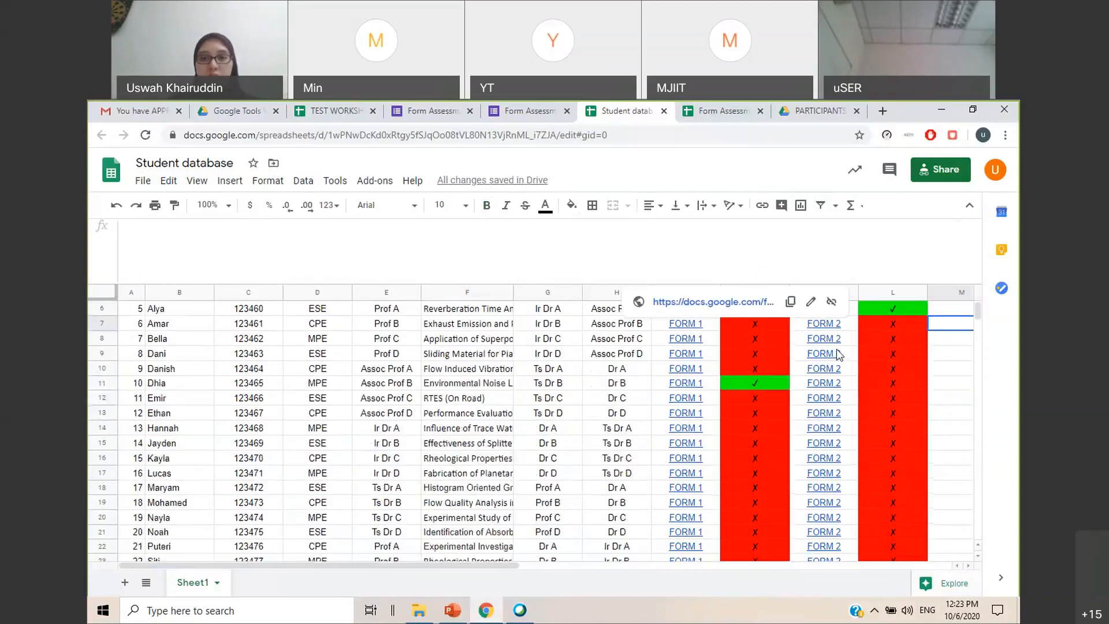
scroll(902, 393, up, 1)
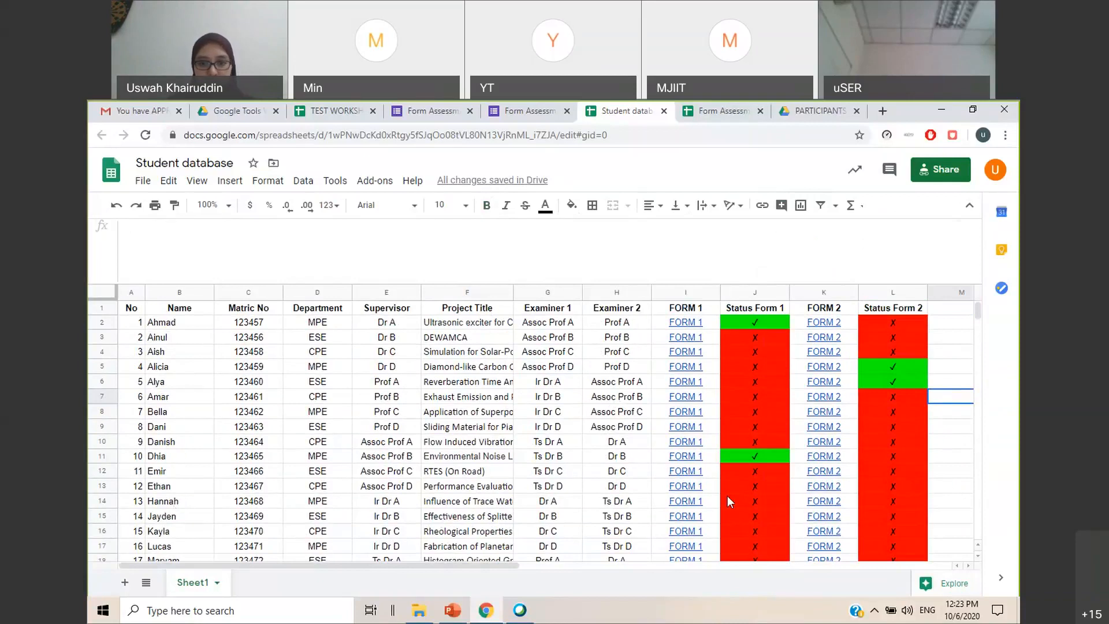
mouse_move(693, 501)
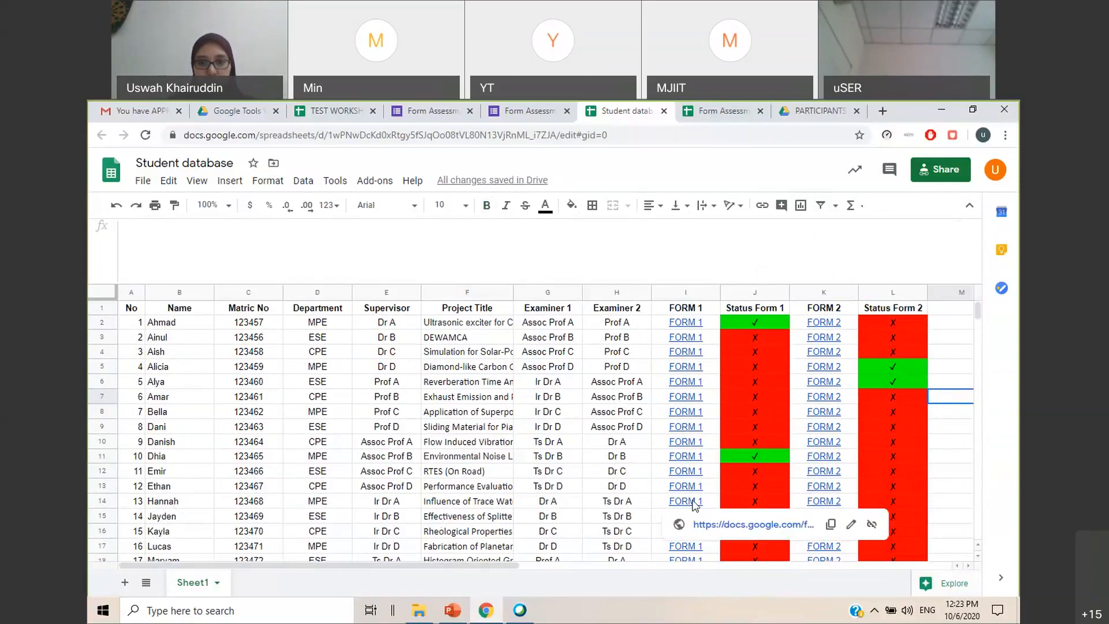
click(709, 528)
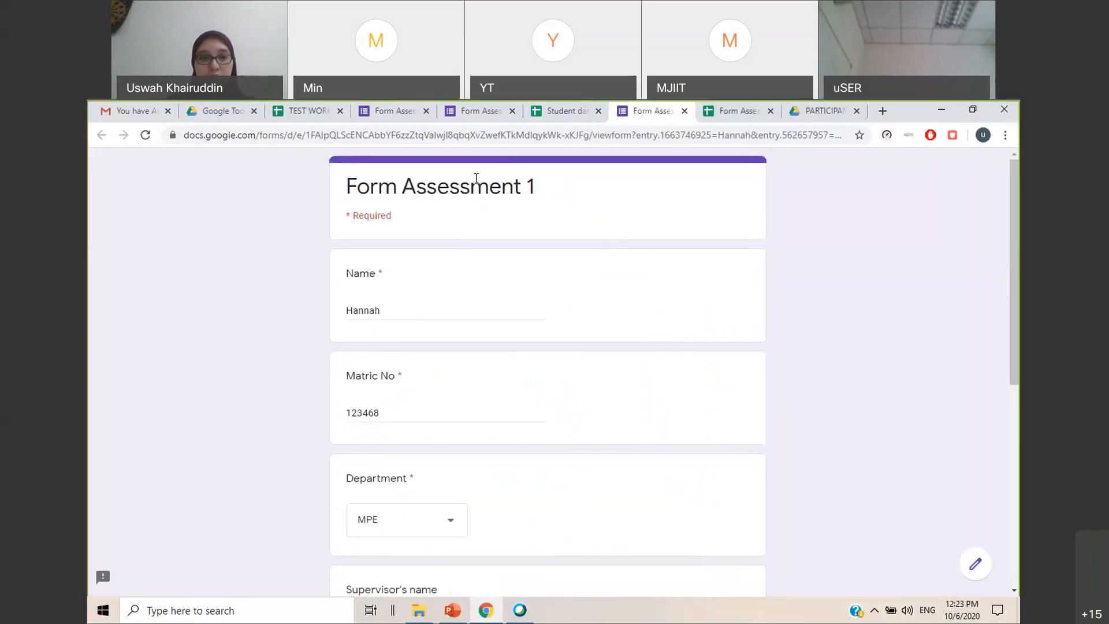
scroll(425, 491, down, 6)
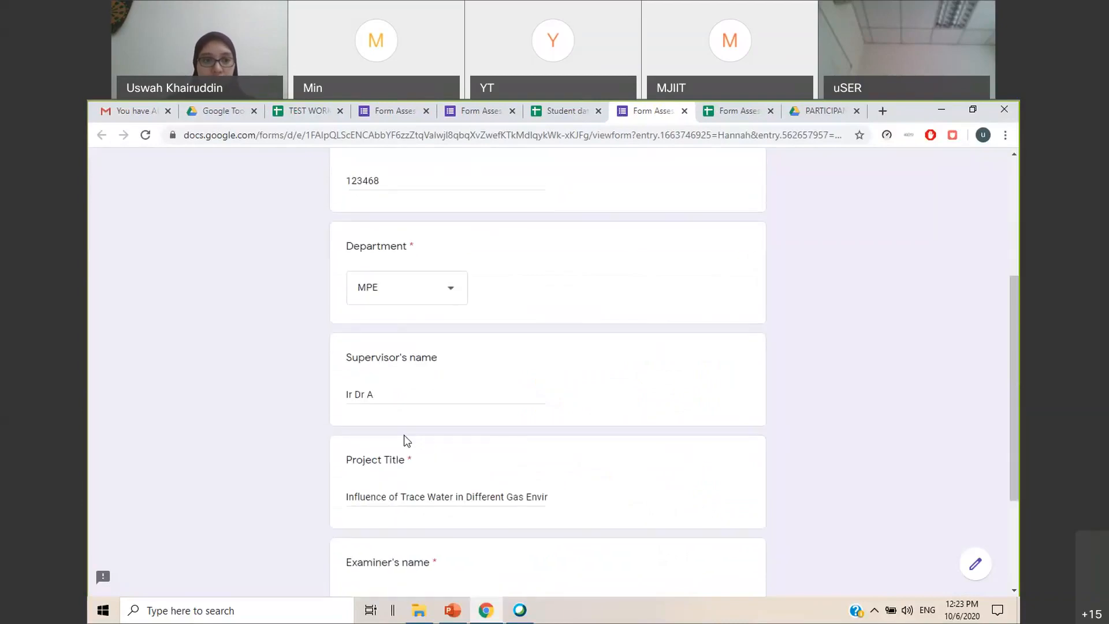
scroll(404, 480, down, 1)
click(362, 484)
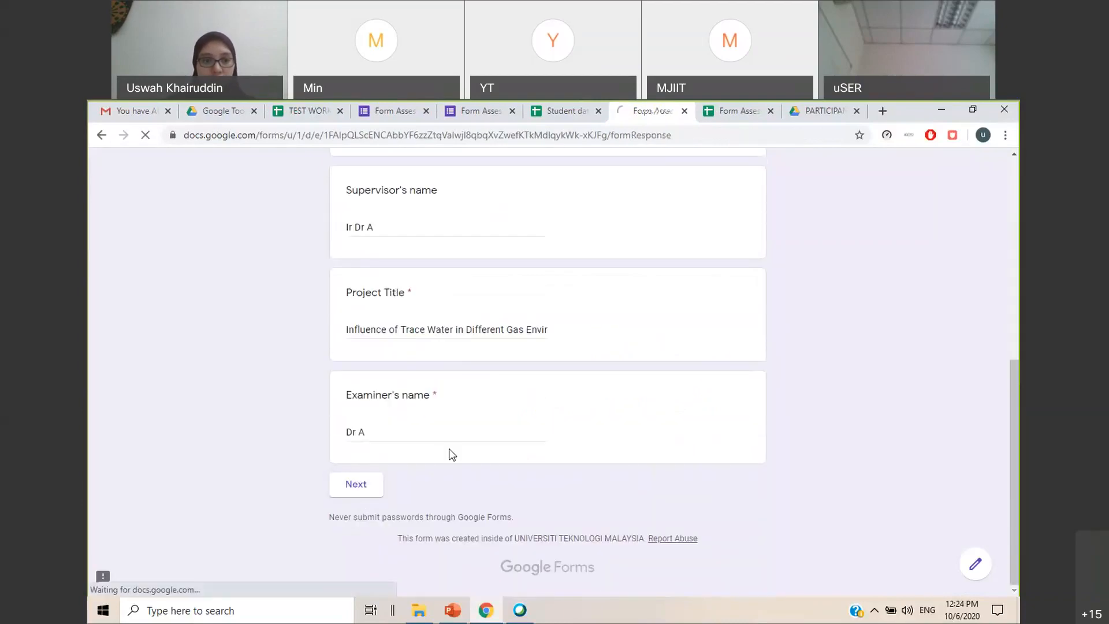
Give 5 marks for Intro and 3 marks for Method in Form Assessment 1 and submit the response
scroll(635, 428, down, 3)
click(677, 384)
scroll(653, 460, down, 3)
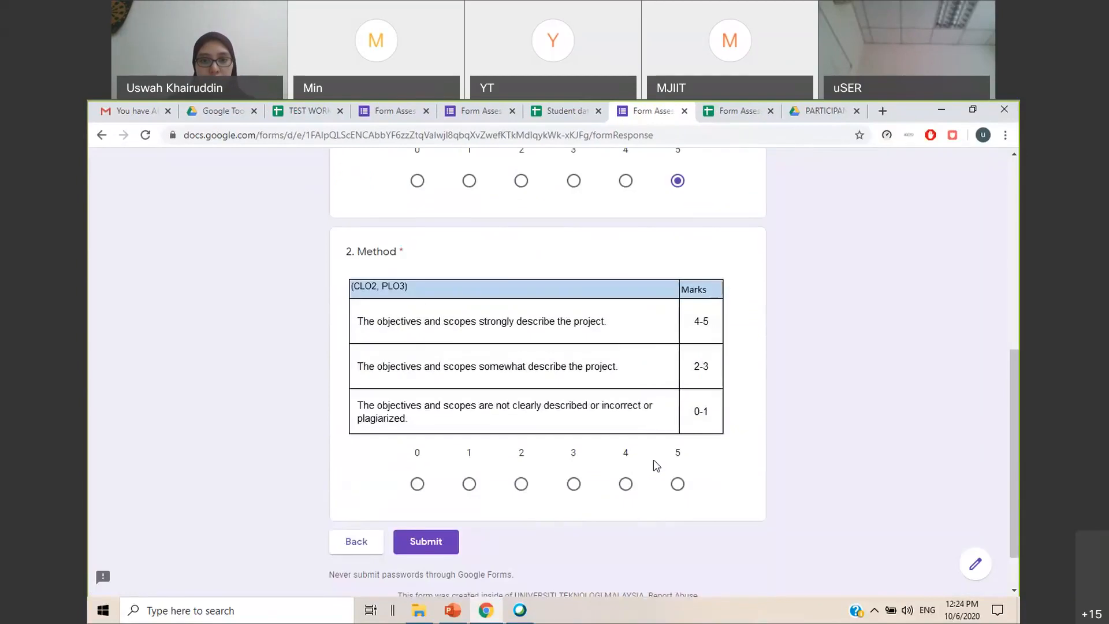
click(578, 487)
click(430, 546)
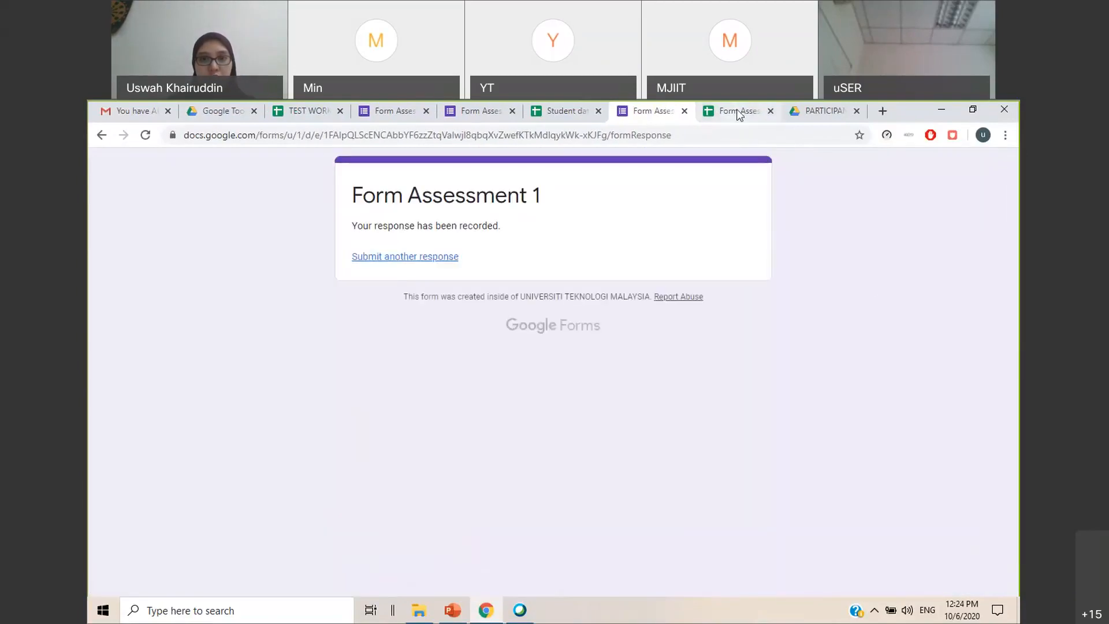
Close the test workshop spreadsheet and check the row 14 student's Status Form 1 in the Student database
click(339, 110)
click(463, 111)
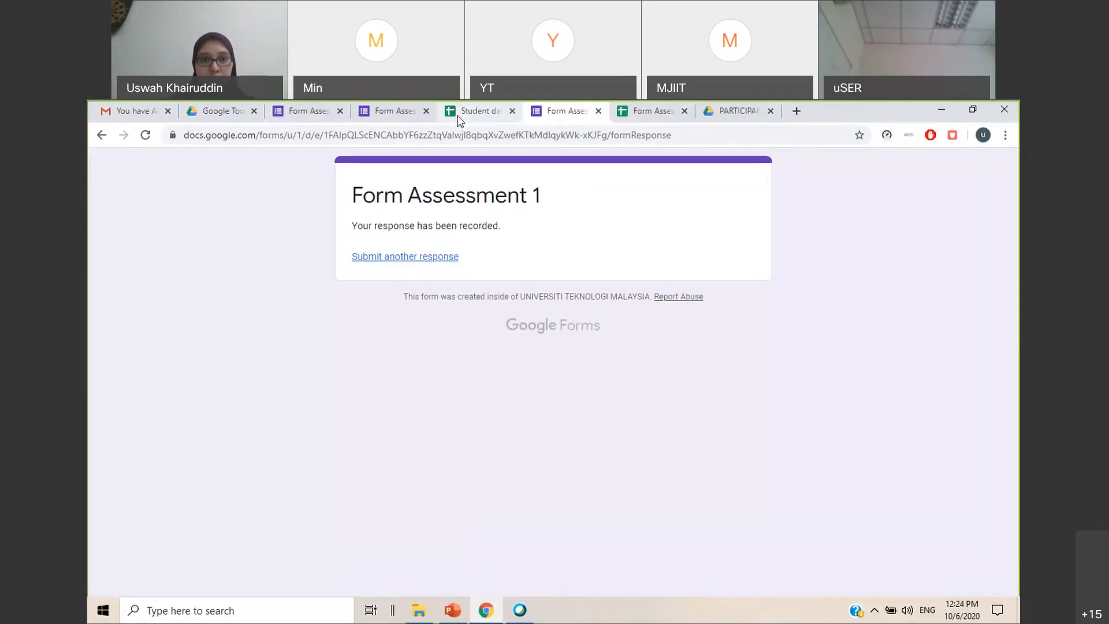
click(205, 502)
click(751, 502)
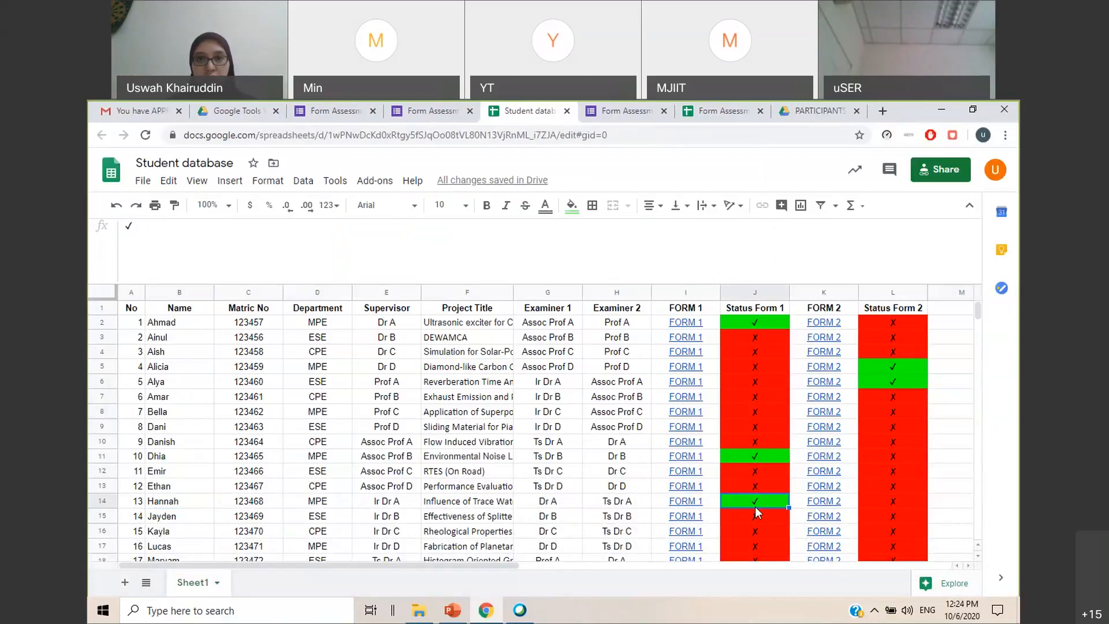
Check the row 14 student's Intro and Method marks on the MAIN sheet of Form Assessment 1 (Responses)
click(721, 113)
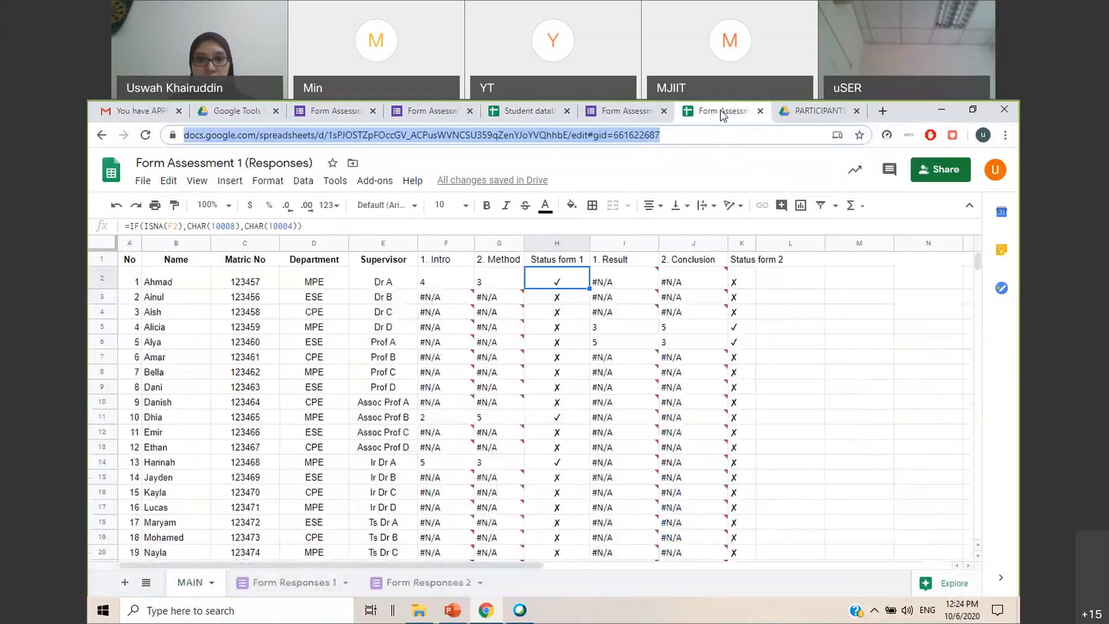
click(851, 372)
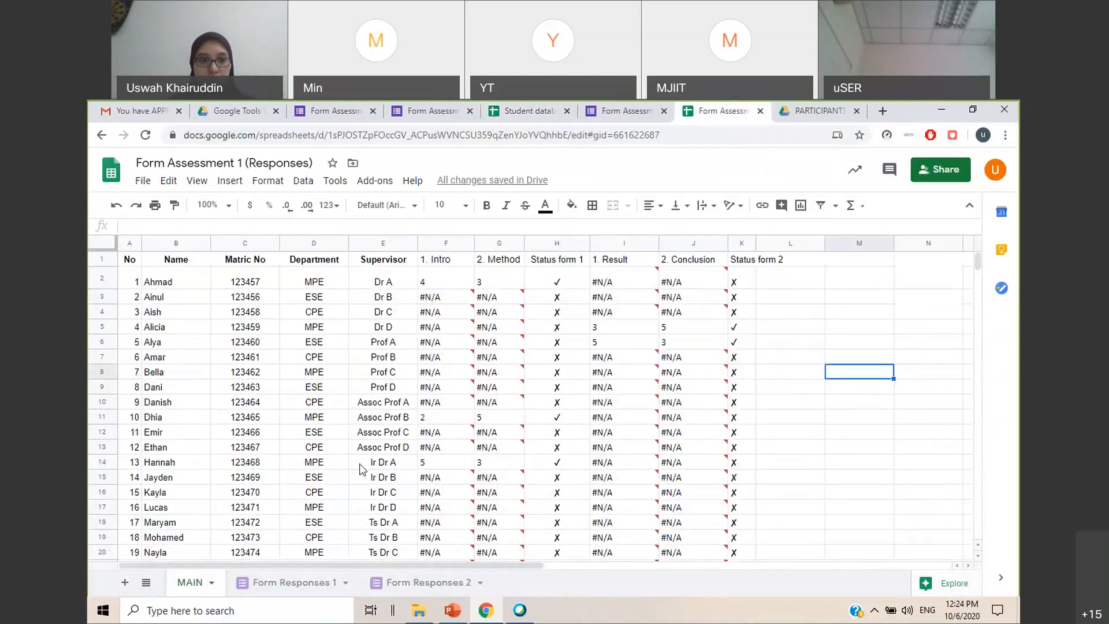
click(156, 461)
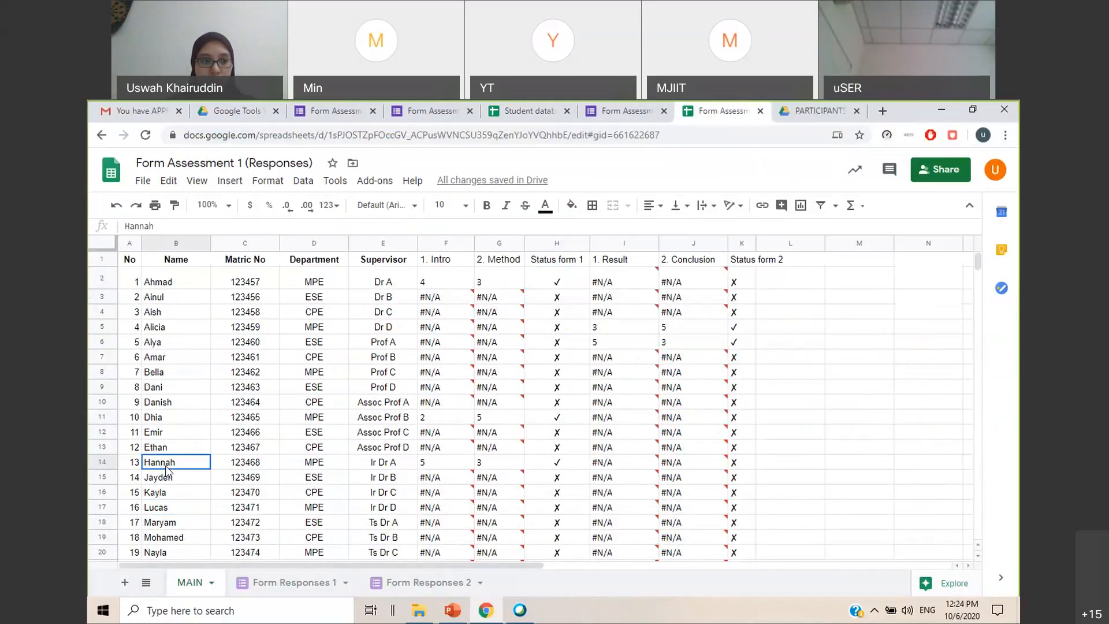
click(96, 463)
click(488, 462)
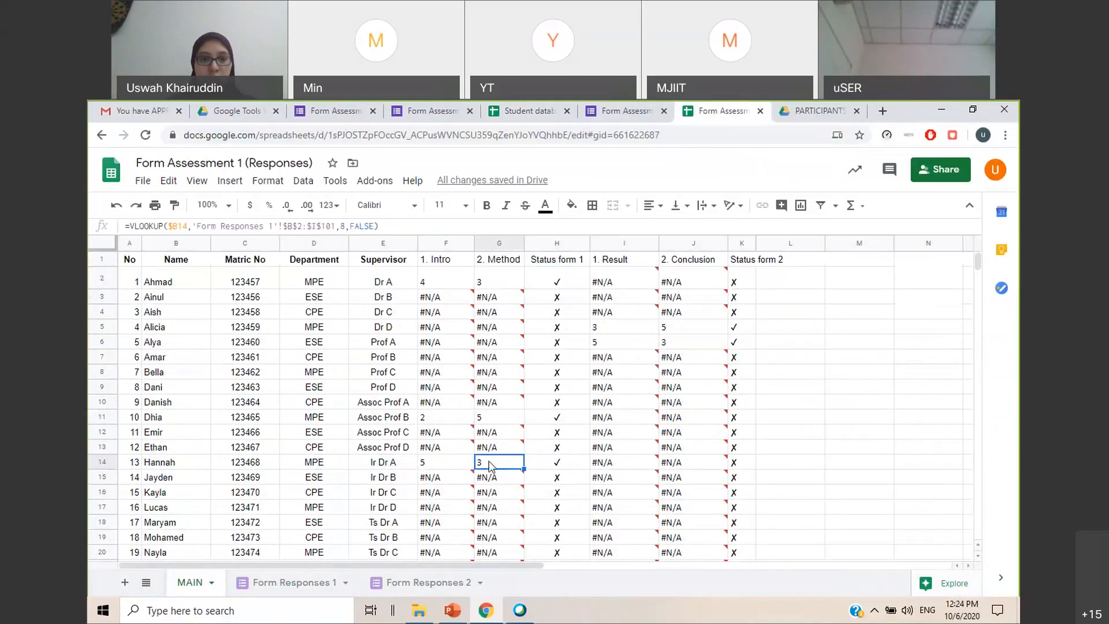
Return to the Student database, open the prefilled Form 2 link for the student in row 17 and continue to the marks page
click(636, 114)
click(518, 115)
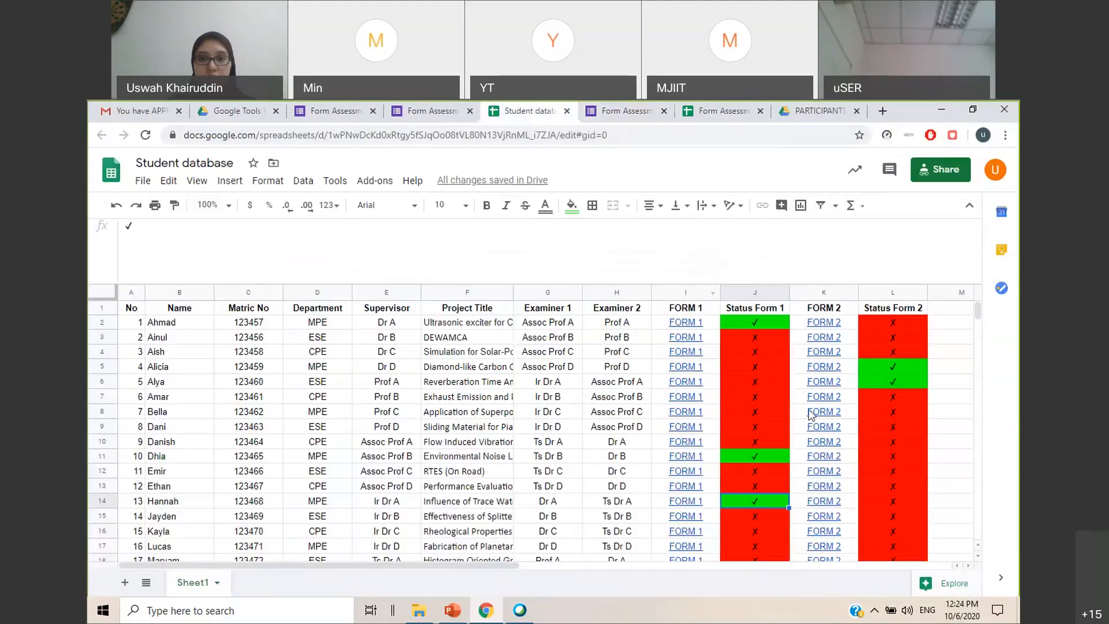
click(971, 428)
scroll(918, 457, down, 2)
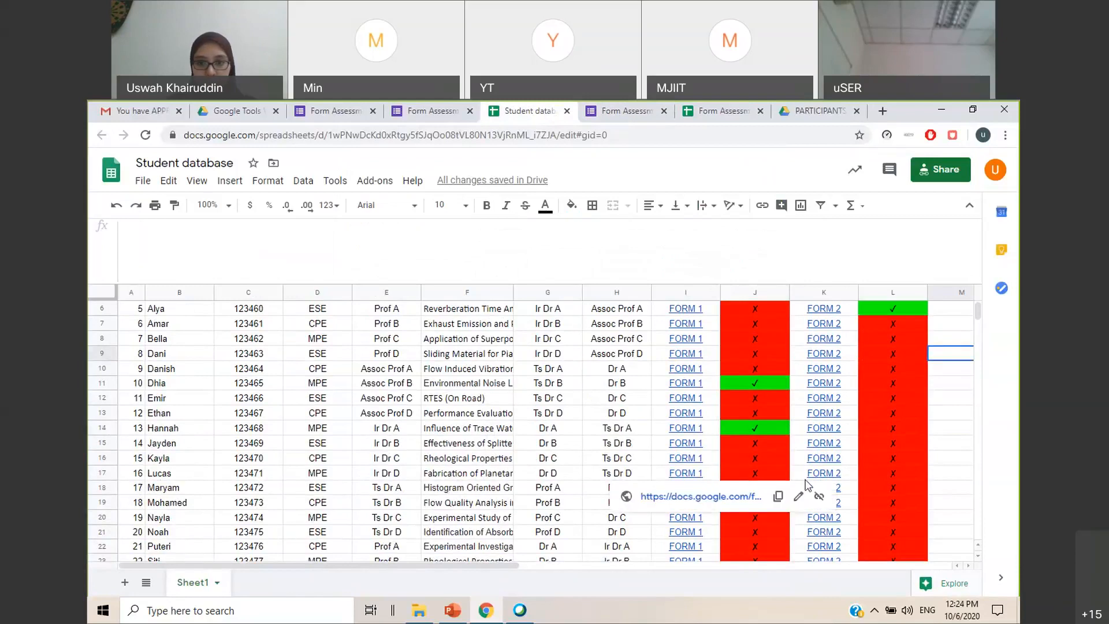
click(716, 497)
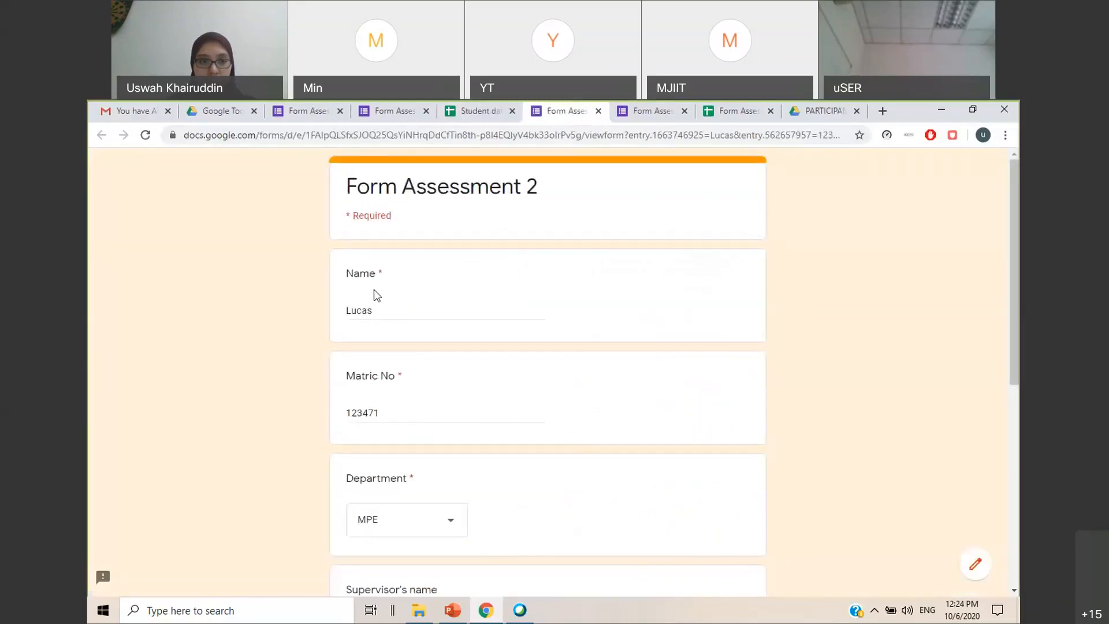
scroll(419, 438, down, 7)
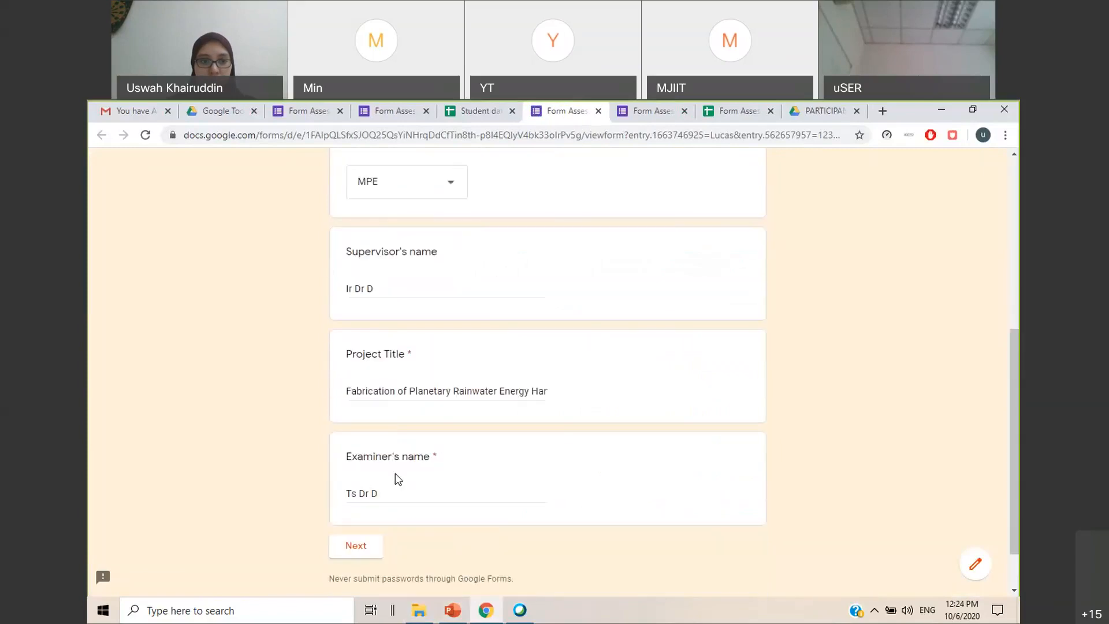
click(369, 482)
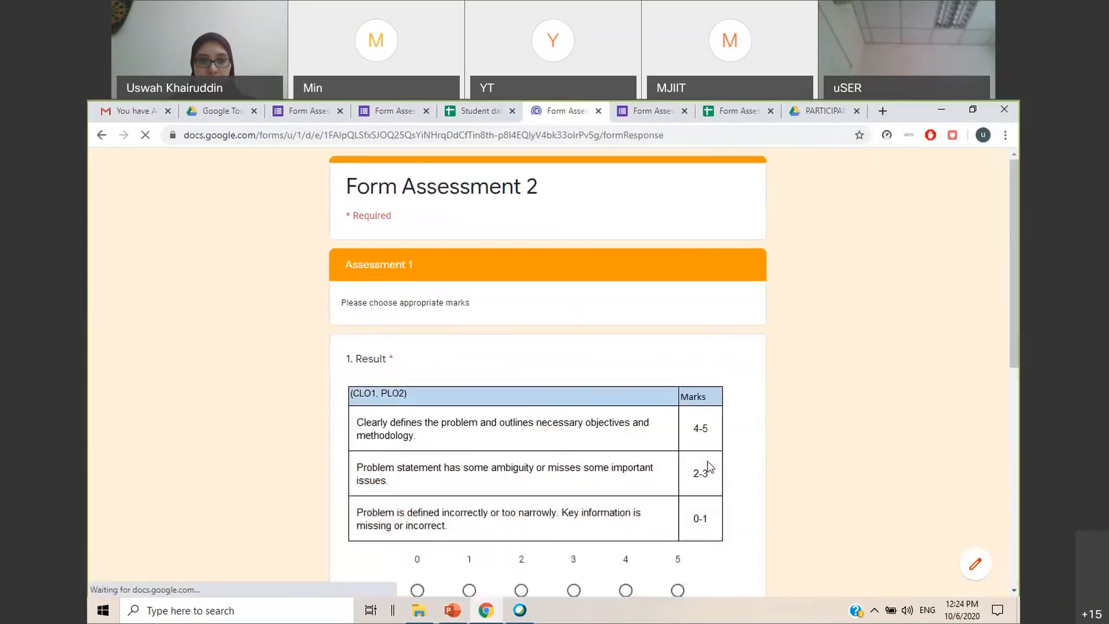
Give 3 marks for Result and 3 marks for Conclusion in Form Assessment 2 and submit the response
scroll(679, 460, down, 3)
click(574, 385)
scroll(581, 416, down, 3)
click(573, 483)
click(405, 543)
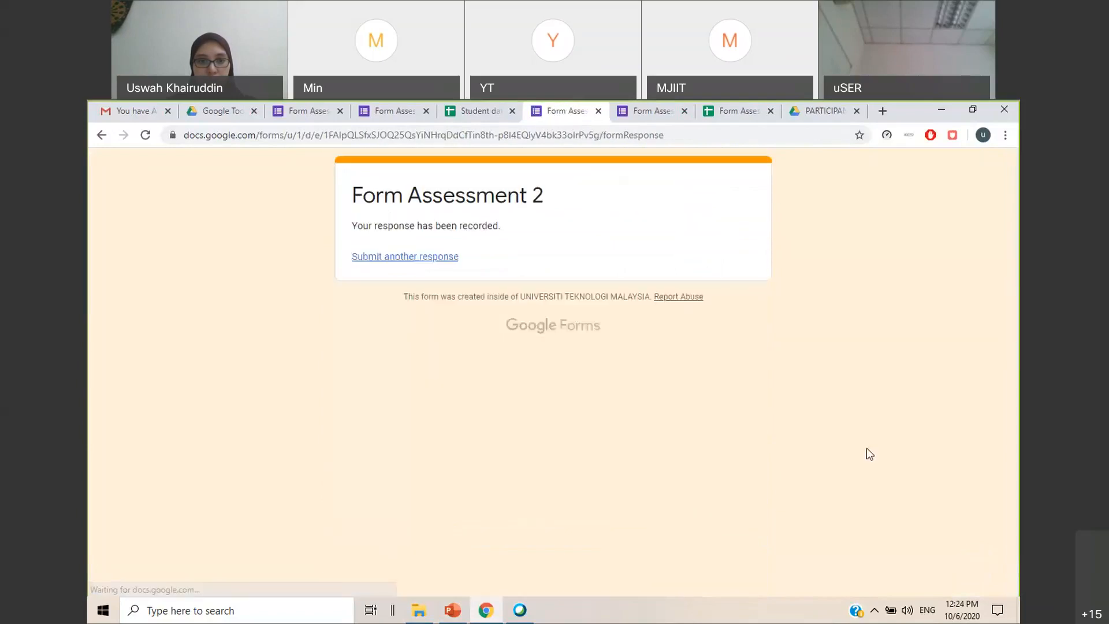
Check the row 17 student's Status Form 2 in the Student database and reduce the height of the formula bar
click(471, 116)
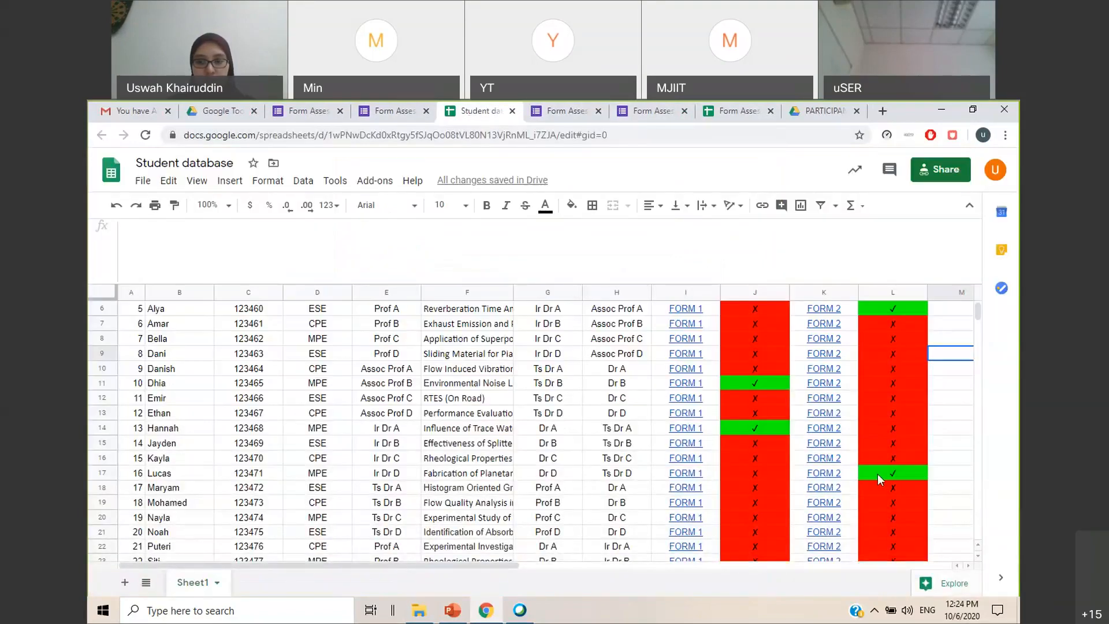
scroll(878, 474, up, 2)
scroll(878, 474, down, 3)
scroll(878, 473, up, 3)
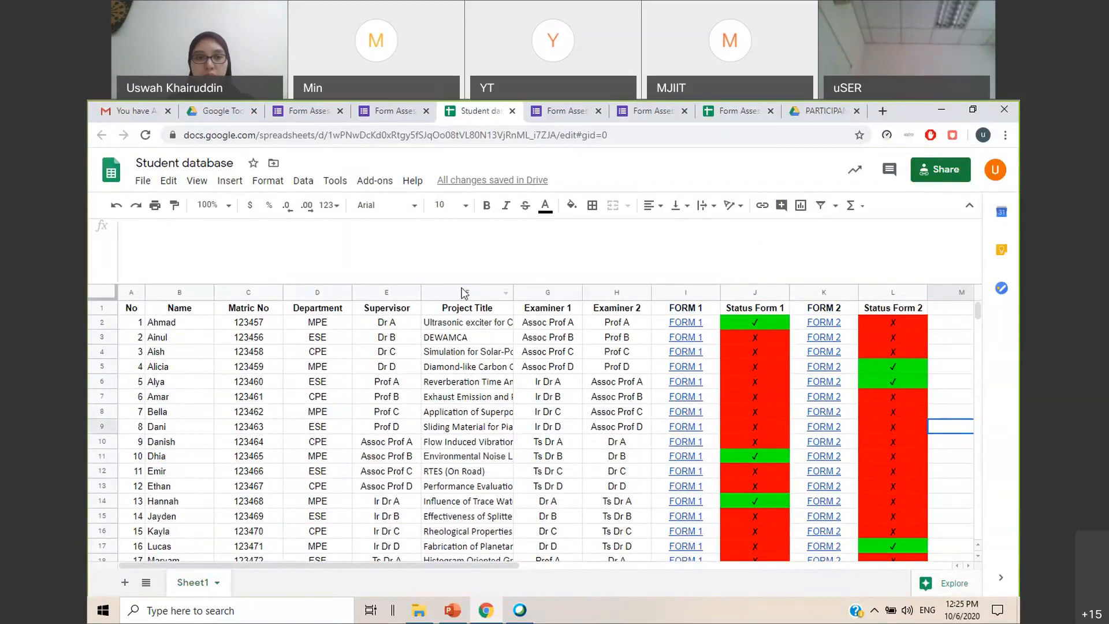
drag(462, 284, 461, 243)
click(959, 422)
Switch to the PowerPoint workshop presentation and show slide 57, "Questions?"
click(456, 614)
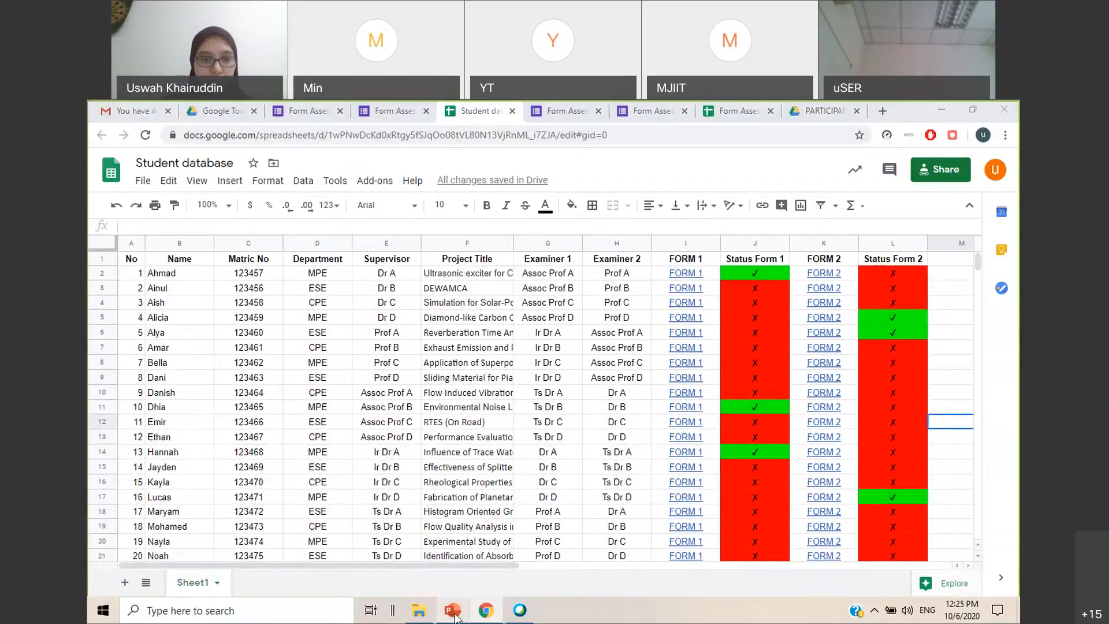
scroll(190, 369, down, 5)
click(188, 370)
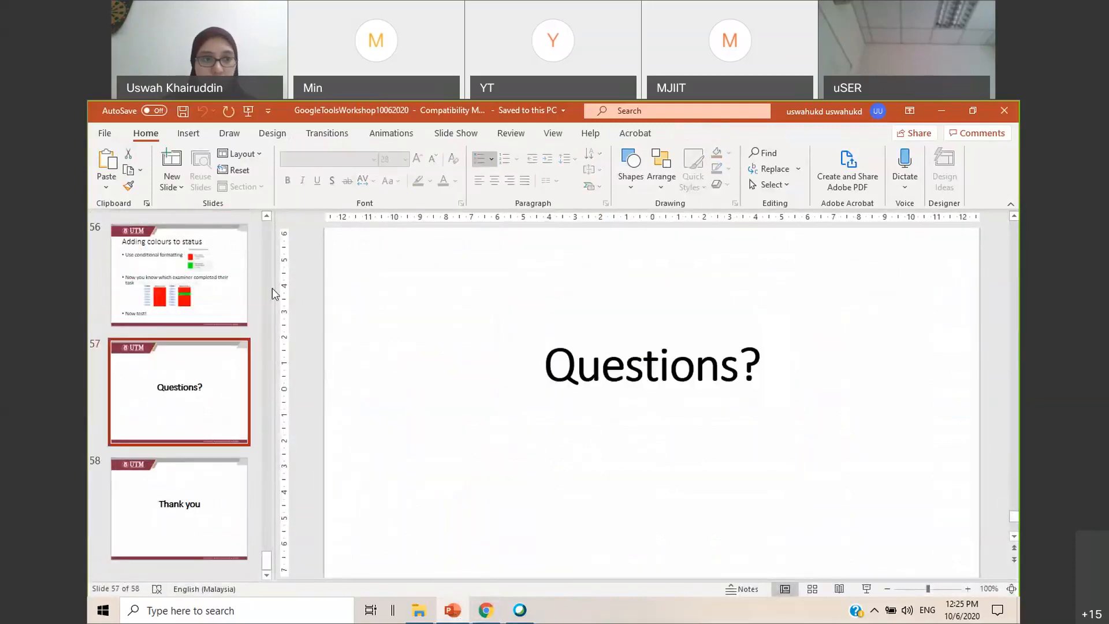